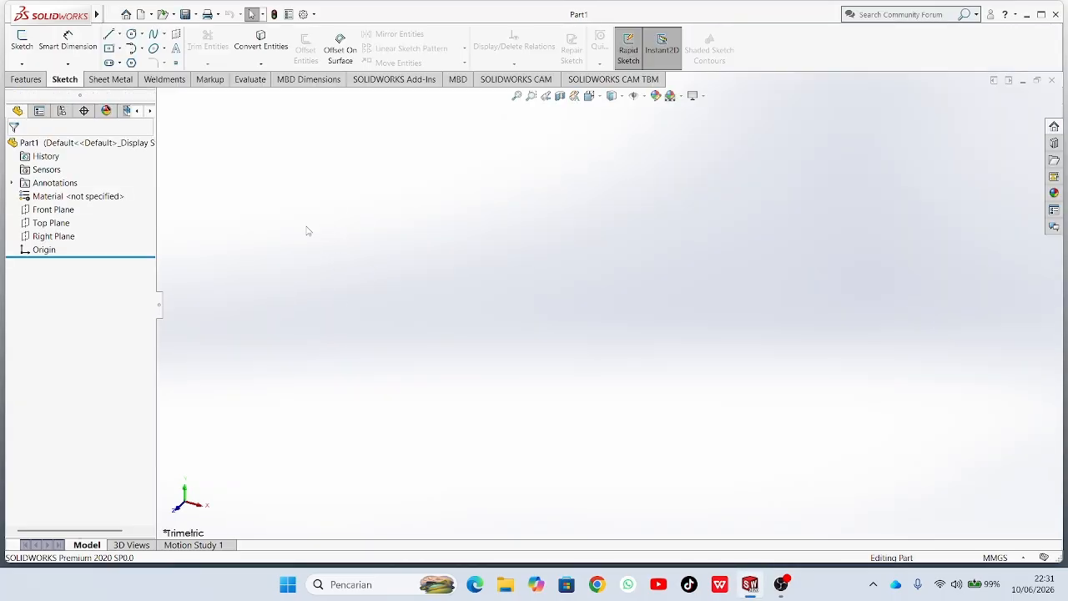
Sketch two concentric circles on the Top Plane, centred on the origin, with radii of about 71 mm and 39 mm.
{"action": "left_click", "coordinate": [59, 223]}
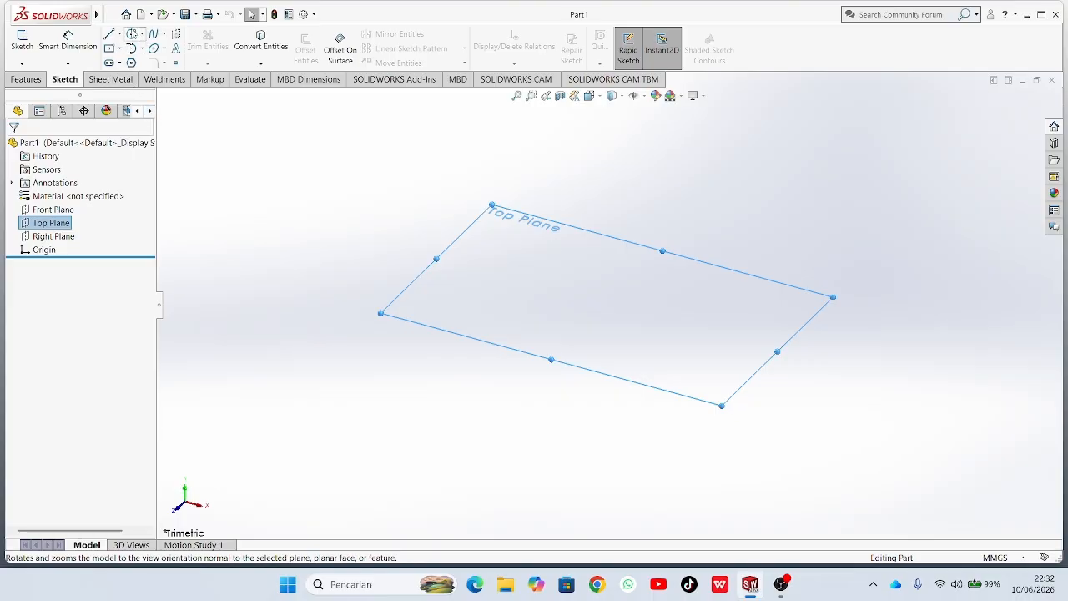
{"action": "left_click", "coordinate": [131, 34]}
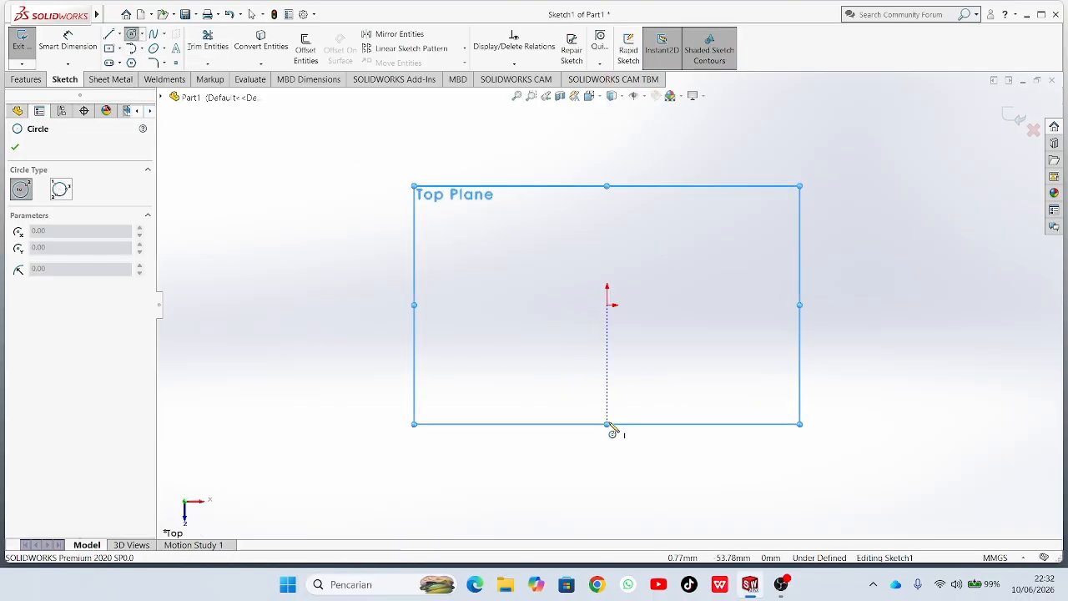
{"action": "left_click", "coordinate": [607, 305]}
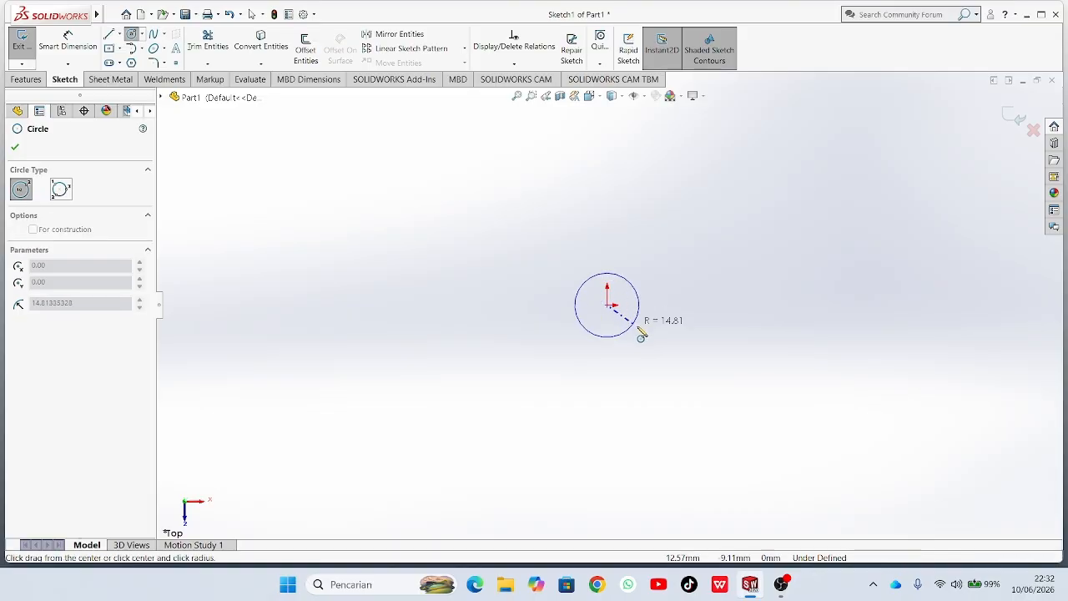
{"action": "left_click", "coordinate": [704, 421]}
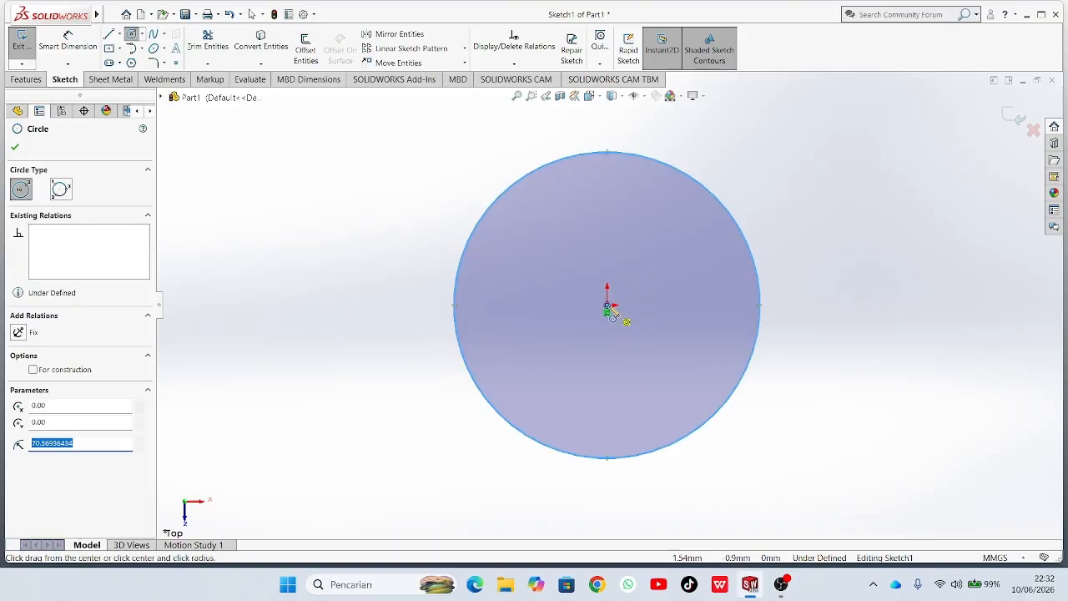
{"action": "left_click", "coordinate": [607, 305]}
{"action": "left_click", "coordinate": [674, 368]}
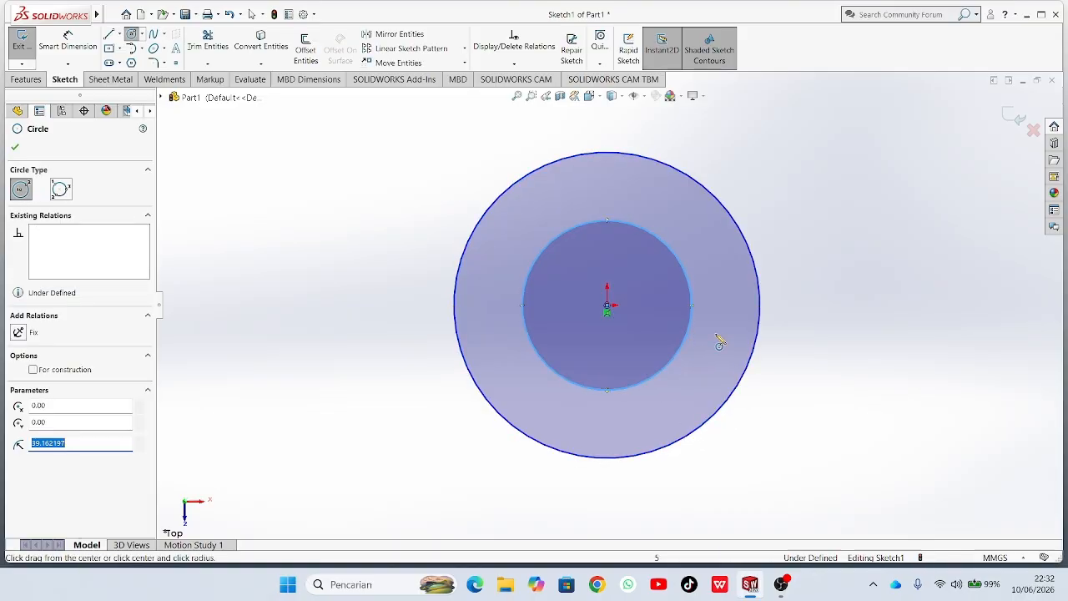
{"action": "left_click", "coordinate": [18, 150]}
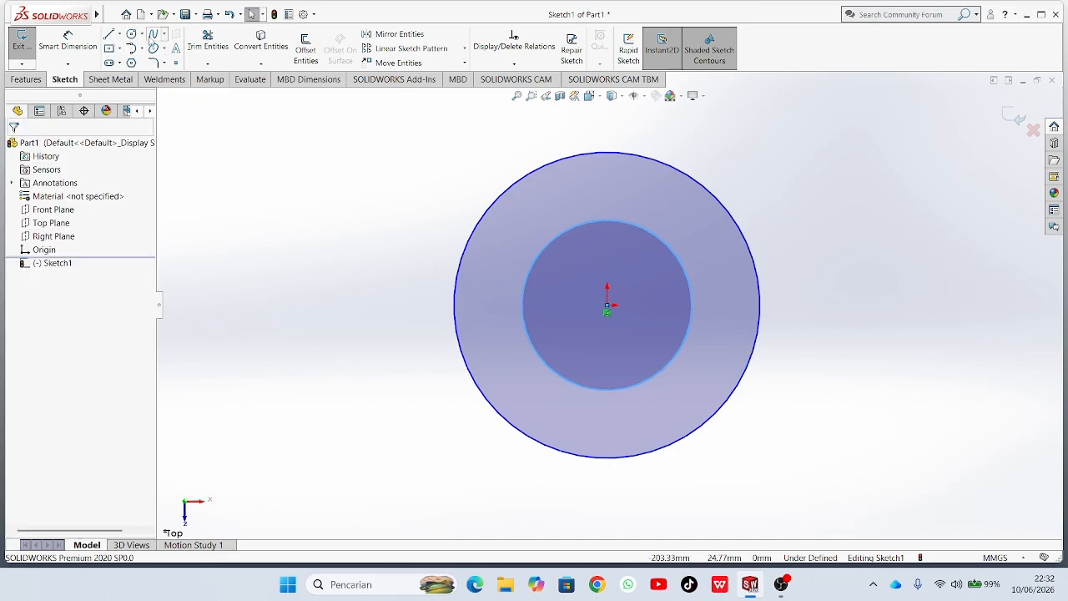
Dimension the outer circle with a diameter of 280 mm.
{"action": "left_click", "coordinate": [67, 40]}
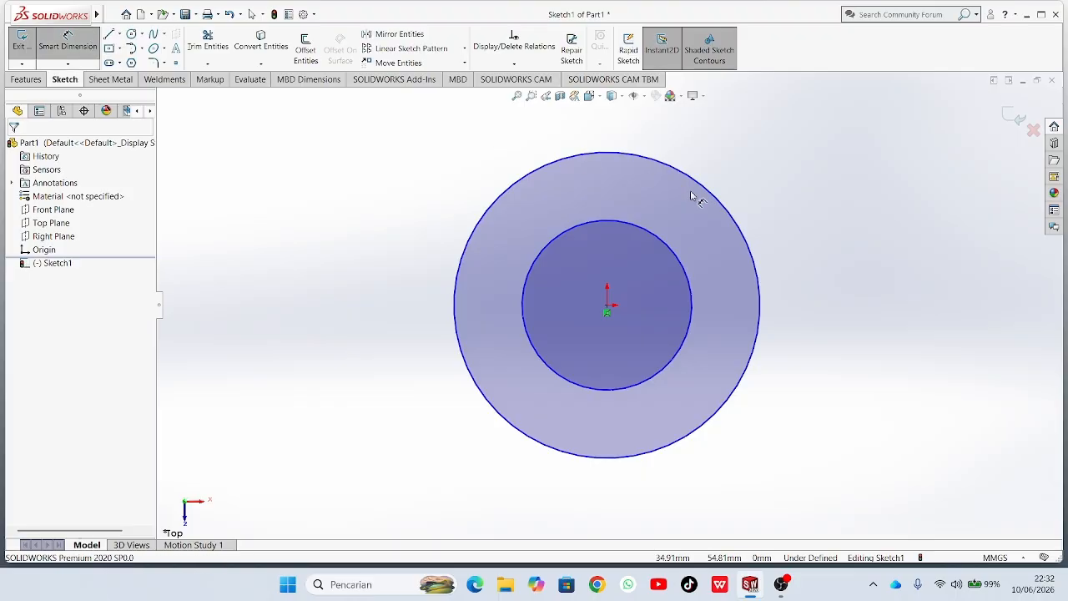
{"action": "left_click", "coordinate": [751, 248]}
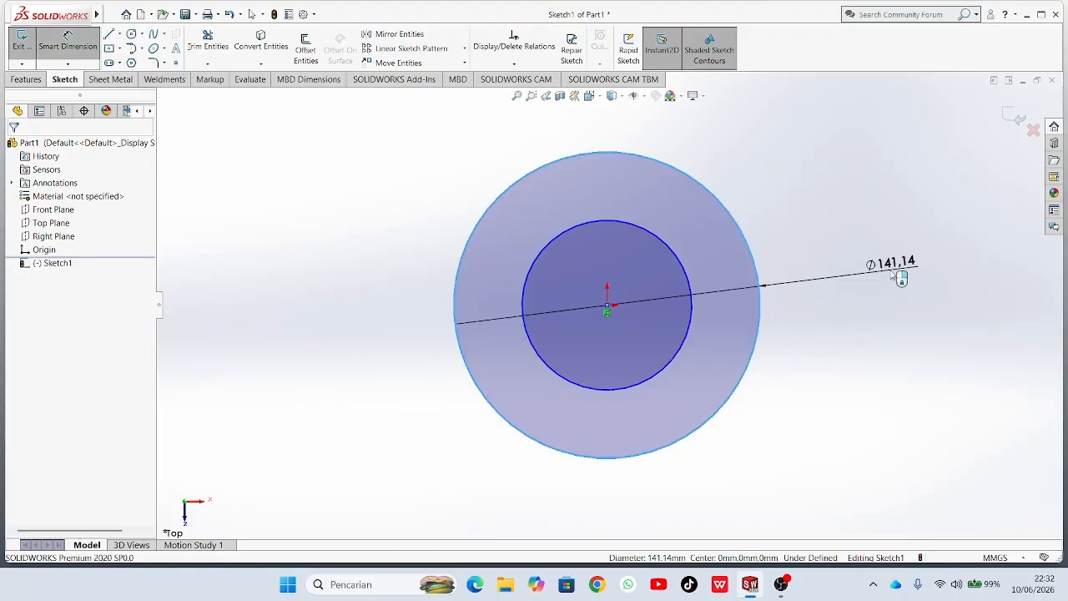
{"action": "left_click", "coordinate": [890, 273]}
{"action": "type", "text": "="}
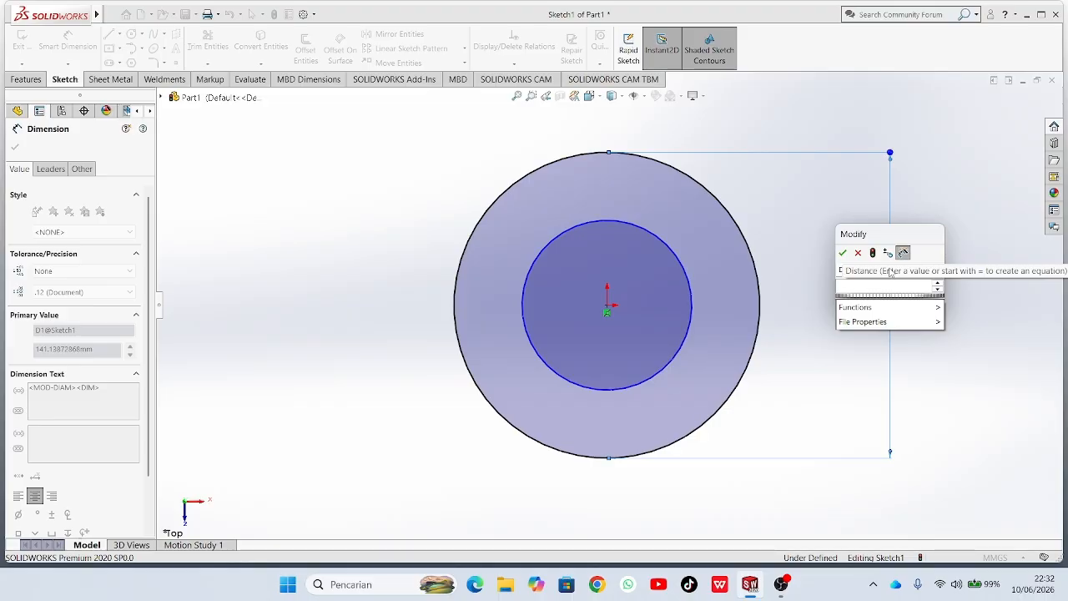
{"action": "type", "text": "260"}
{"action": "key", "text": "Return"}
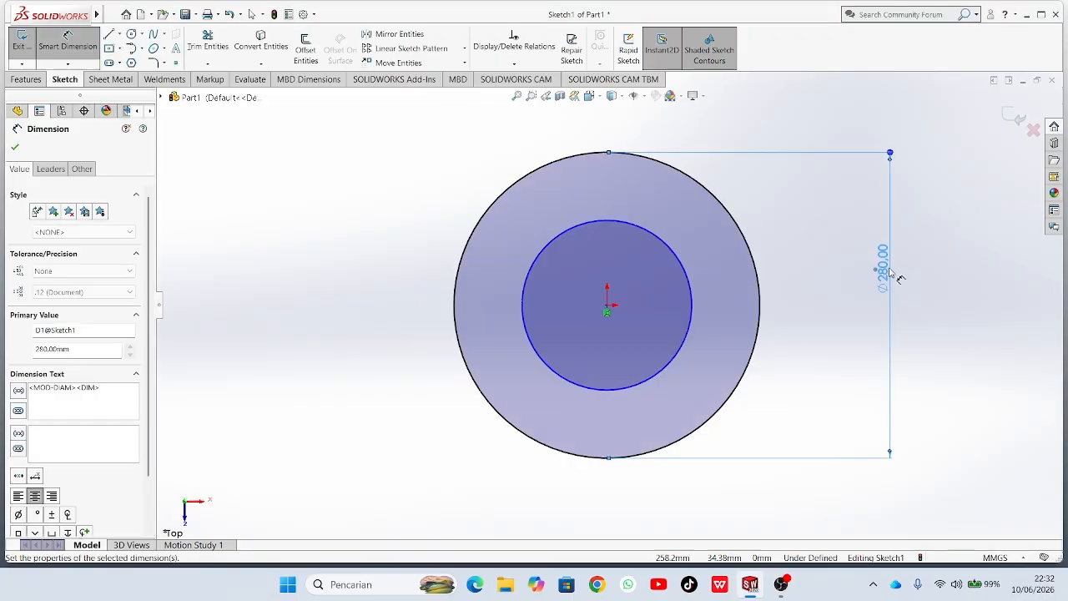
Dimension the inner circle with a diameter of 170 mm.
{"action": "left_click", "coordinate": [694, 332]}
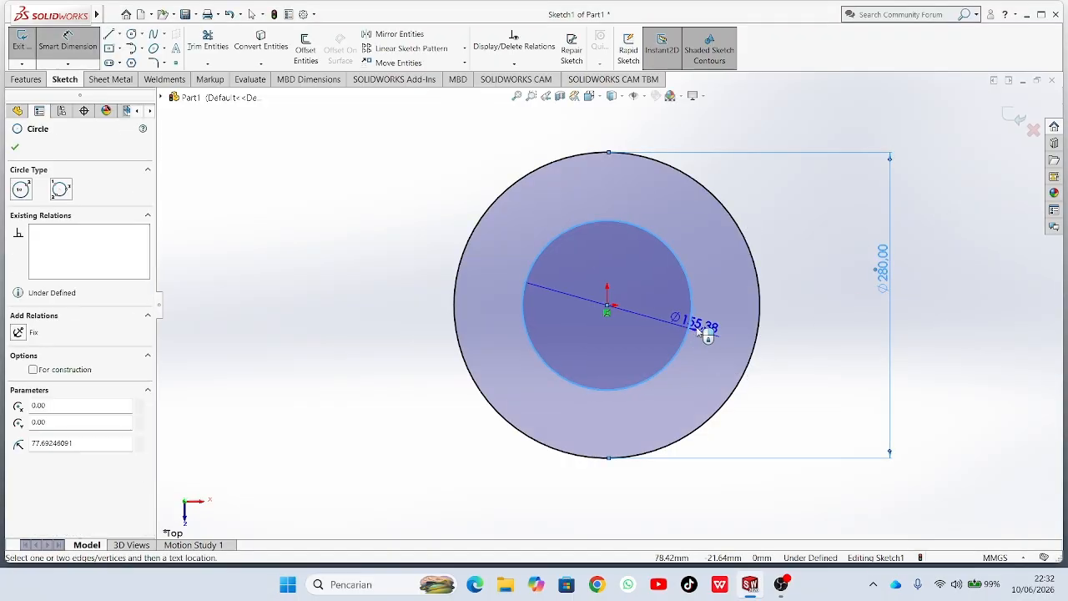
{"action": "left_click", "coordinate": [816, 308]}
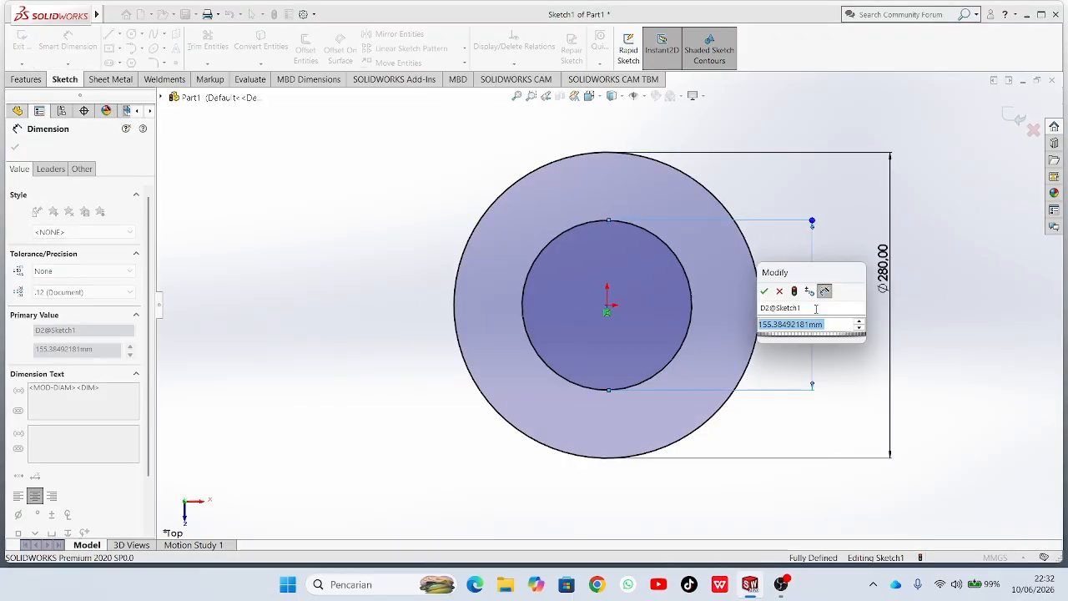
{"action": "type", "text": "="}
{"action": "key", "text": "BackSpace"}
{"action": "type", "text": "1"}
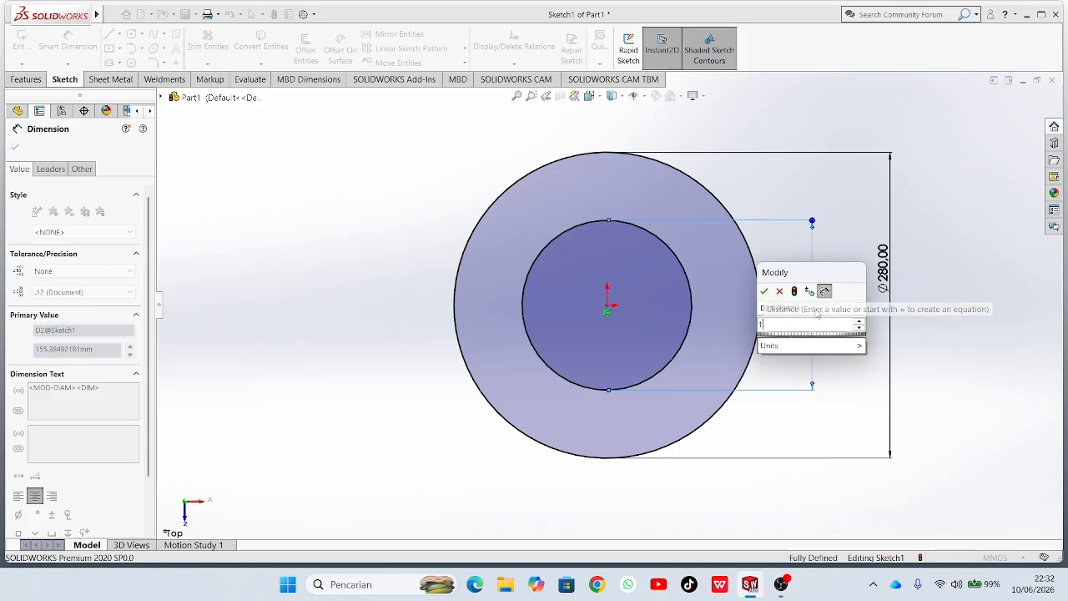
{"action": "type", "text": "70"}
{"action": "key", "text": "Return"}
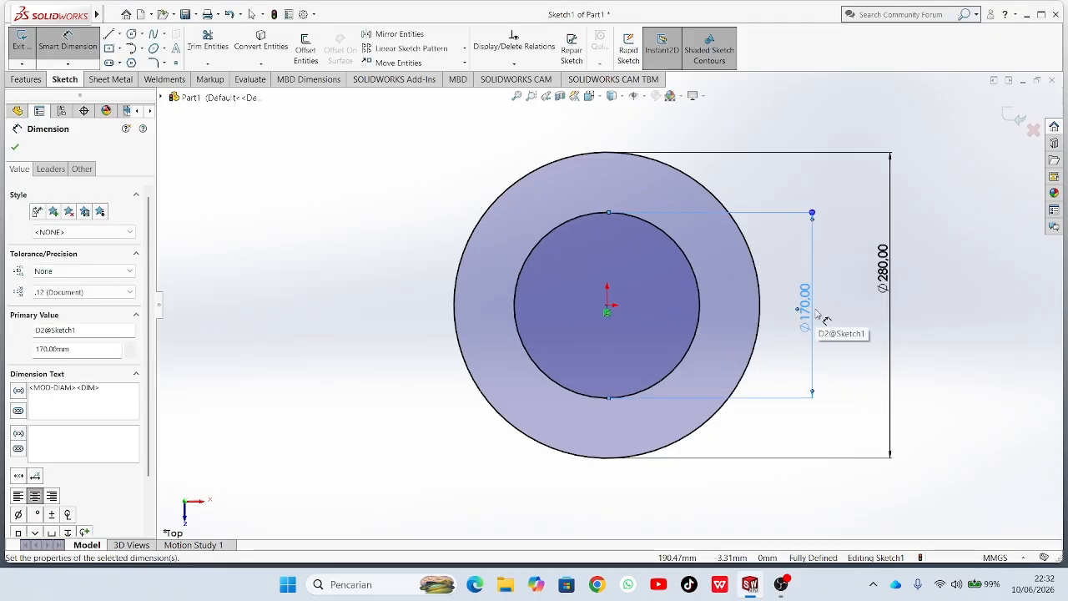
{"action": "left_click", "coordinate": [15, 148]}
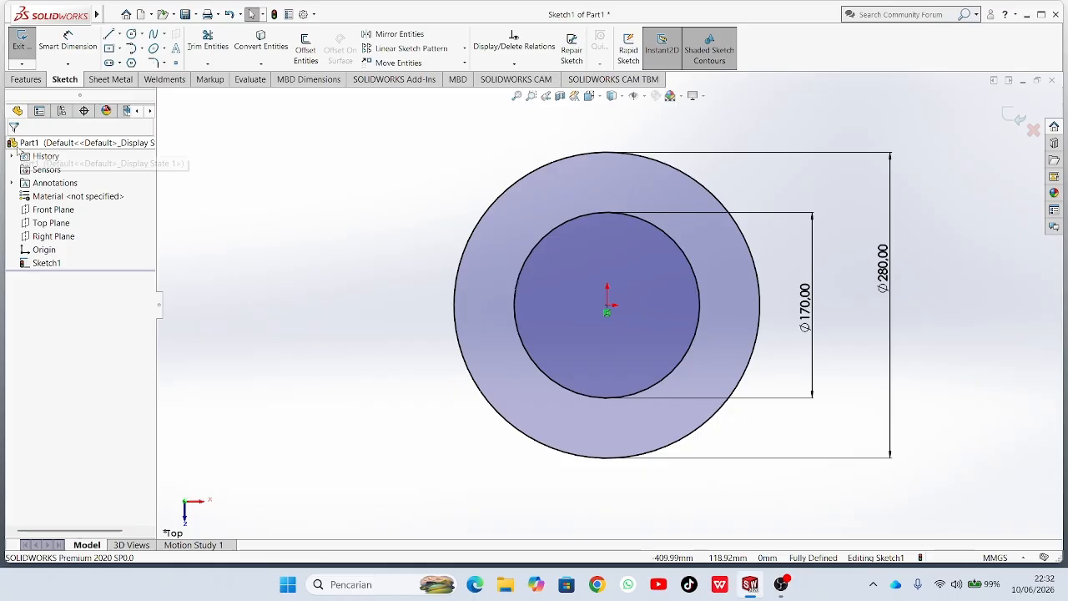
Extrude the ring profile as a boss with a blind depth of 3 mm.
{"action": "left_click", "coordinate": [37, 79]}
{"action": "left_click", "coordinate": [33, 56]}
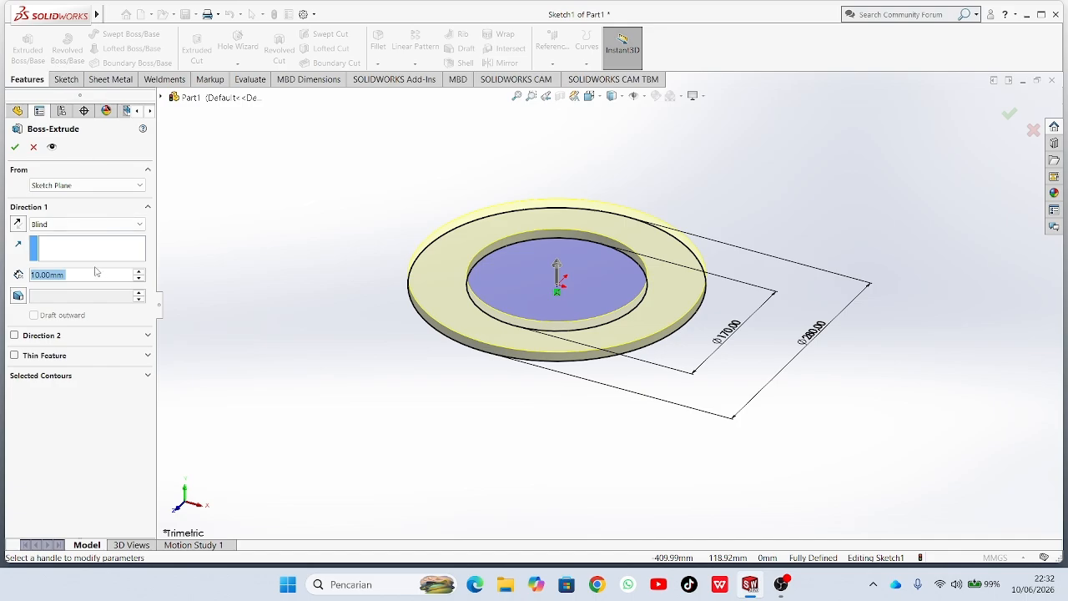
{"action": "key", "text": "BackSpace"}
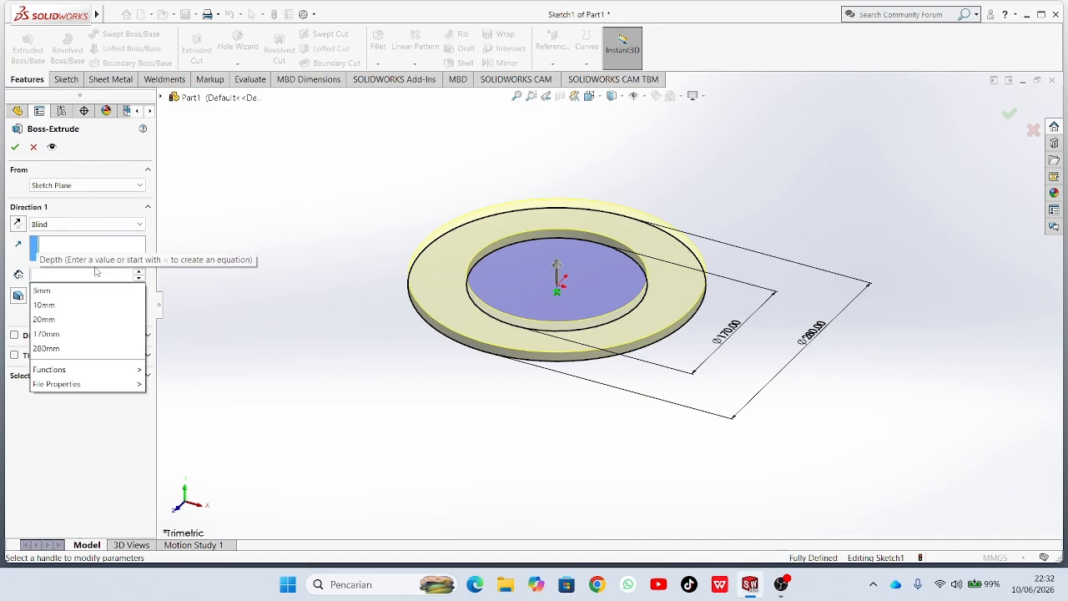
{"action": "type", "text": "3"}
{"action": "key", "text": "Return"}
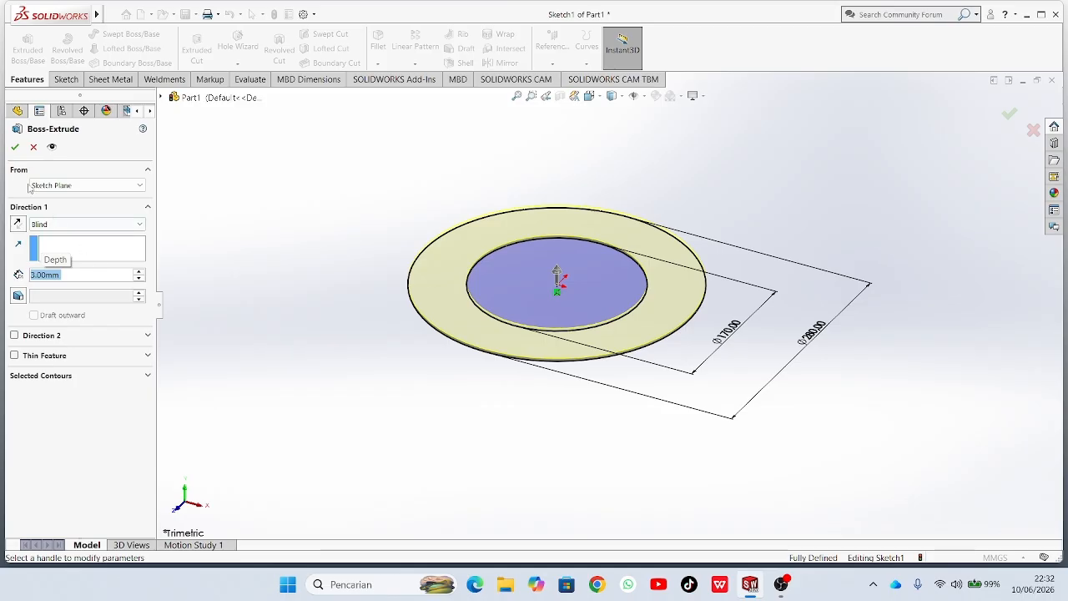
{"action": "left_click", "coordinate": [14, 146]}
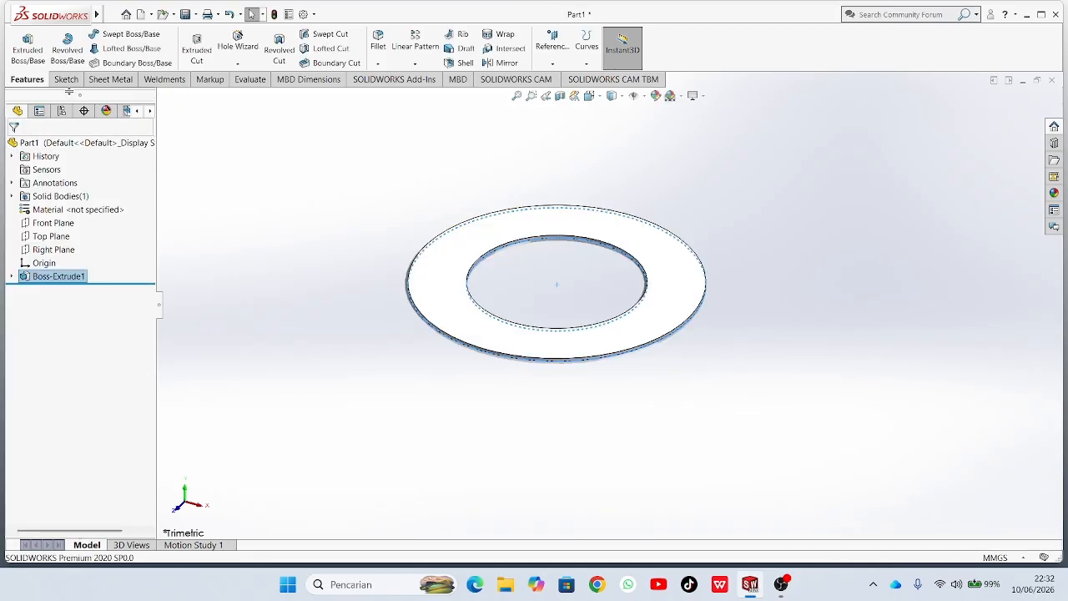
Orient the view normal to the ring's upper flat face and start a new sketch on that face.
{"action": "right_click", "coordinate": [554, 216]}
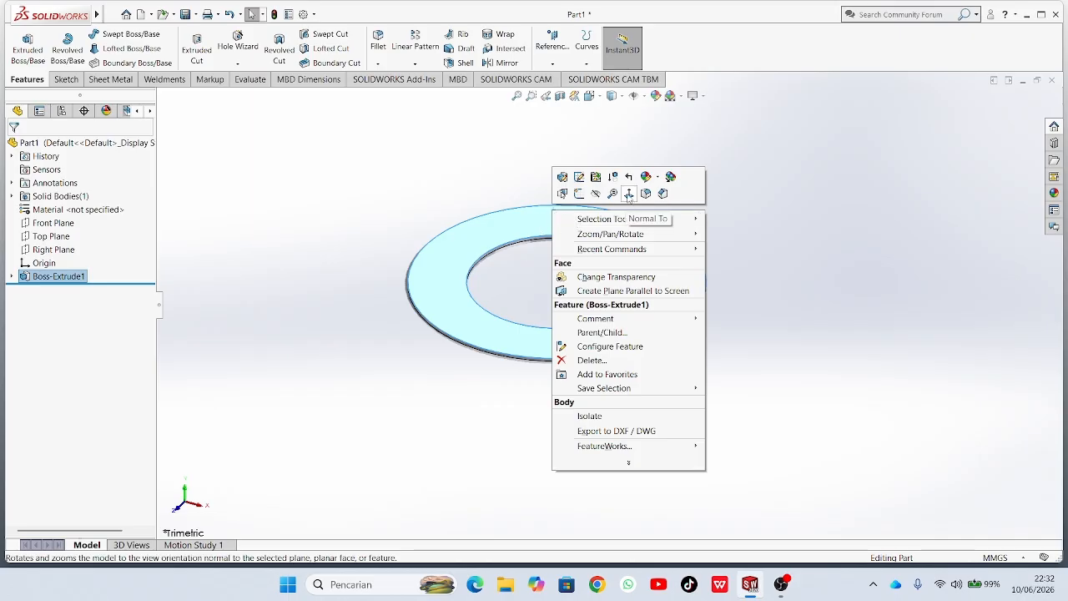
{"action": "left_click", "coordinate": [629, 194]}
{"action": "left_click", "coordinate": [630, 232]}
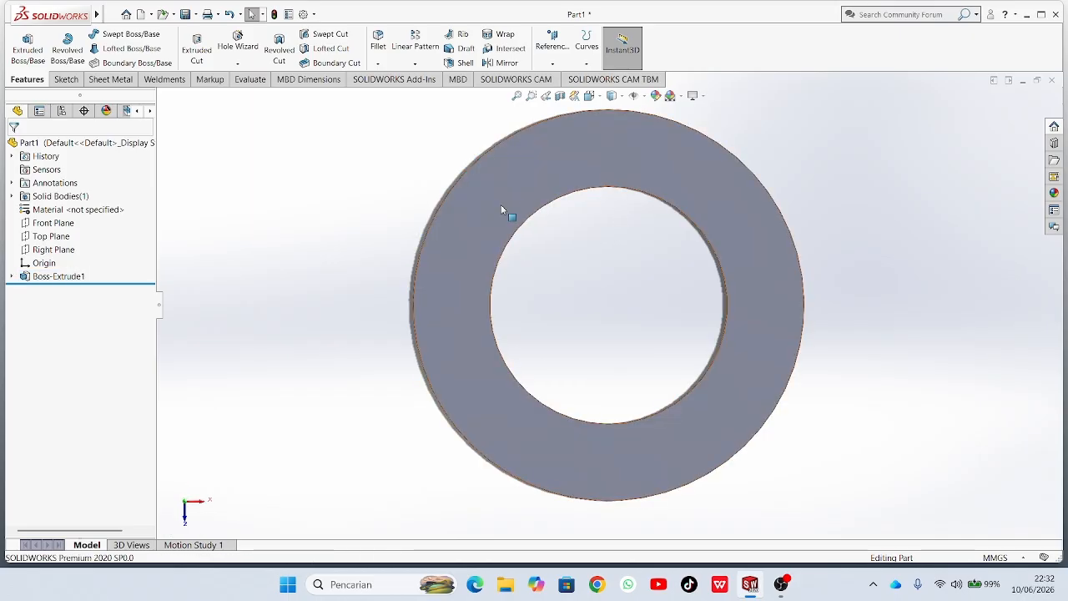
{"action": "left_click", "coordinate": [66, 79]}
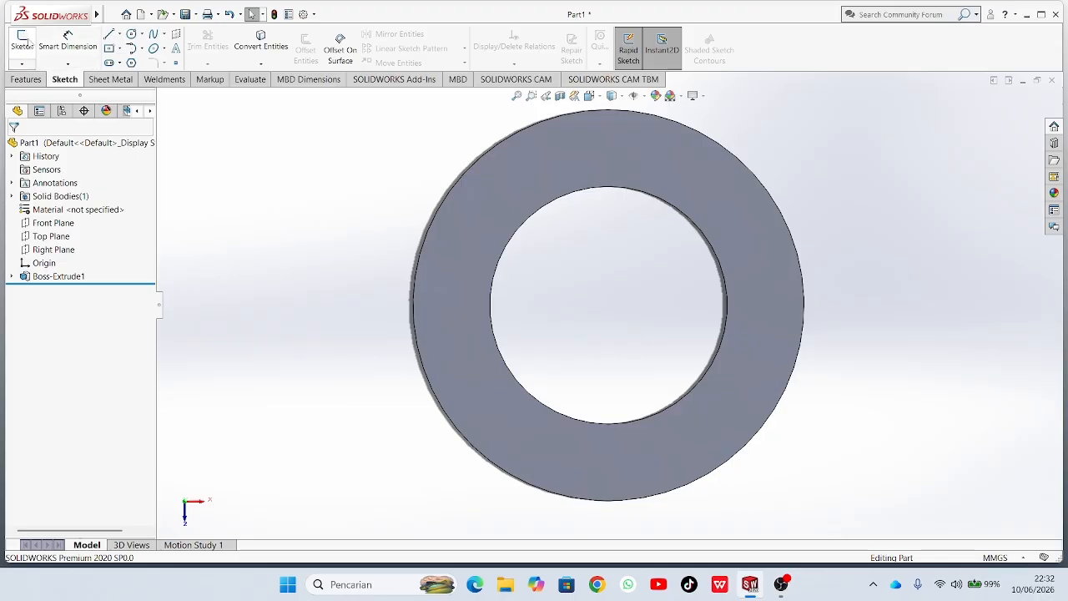
{"action": "left_click", "coordinate": [23, 40]}
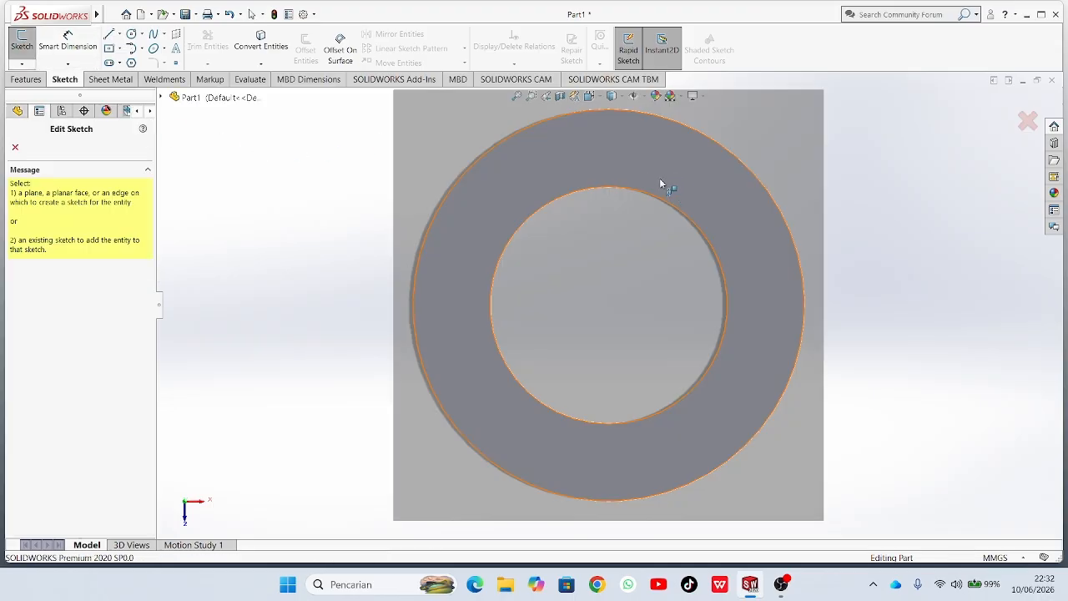
{"action": "left_click", "coordinate": [716, 181]}
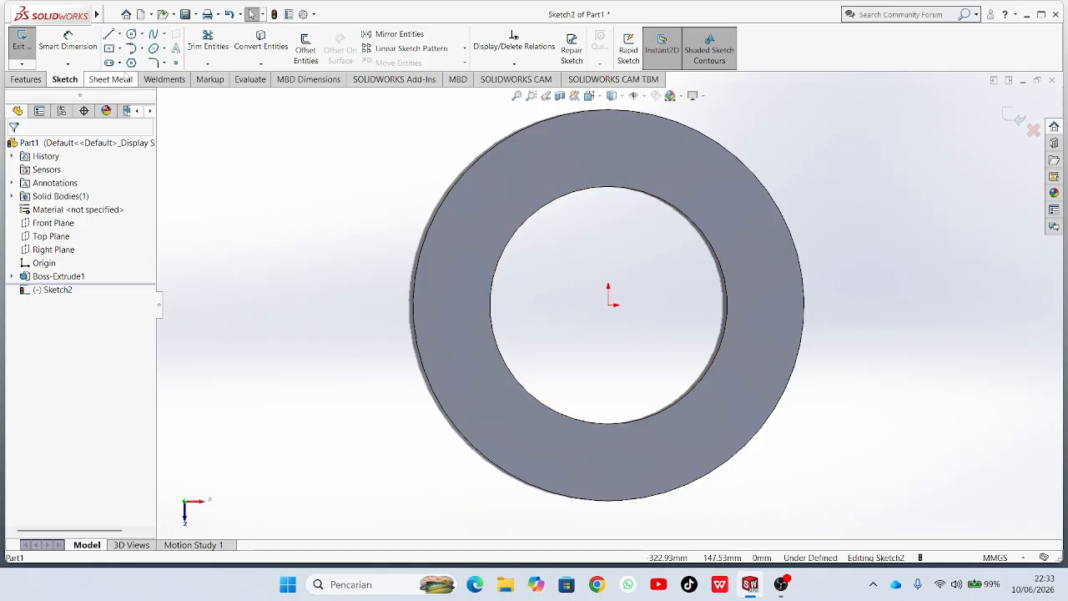
Draw a vertical centerline from the origin upward past the ring's outer edge.
{"action": "left_click", "coordinate": [118, 34]}
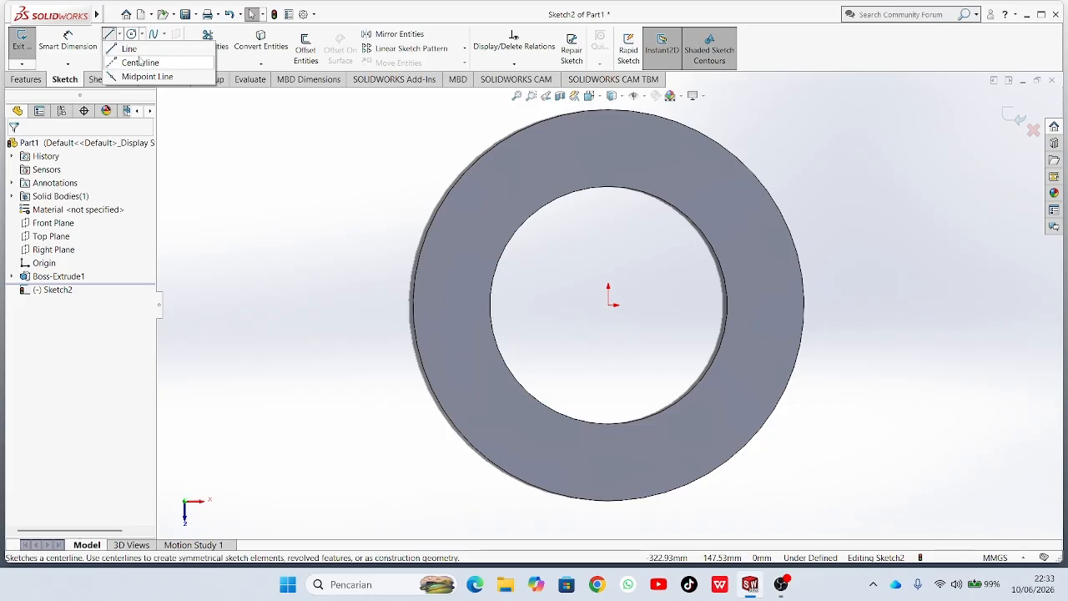
{"action": "left_click", "coordinate": [141, 59]}
{"action": "scroll", "coordinate": [609, 299], "scroll_direction": "up", "scroll_amount": 4}
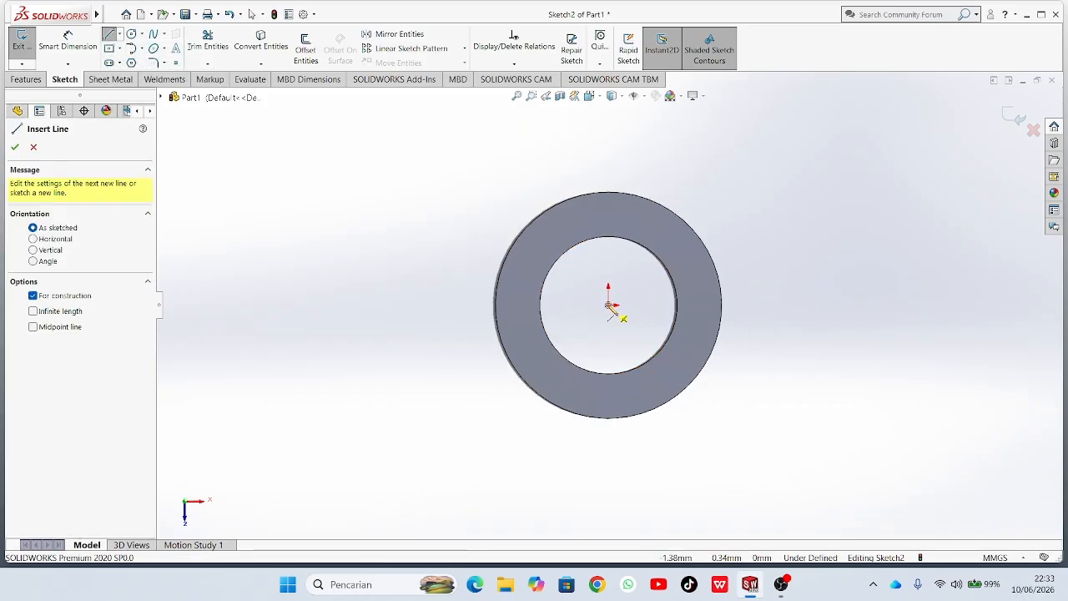
{"action": "left_click", "coordinate": [610, 306]}
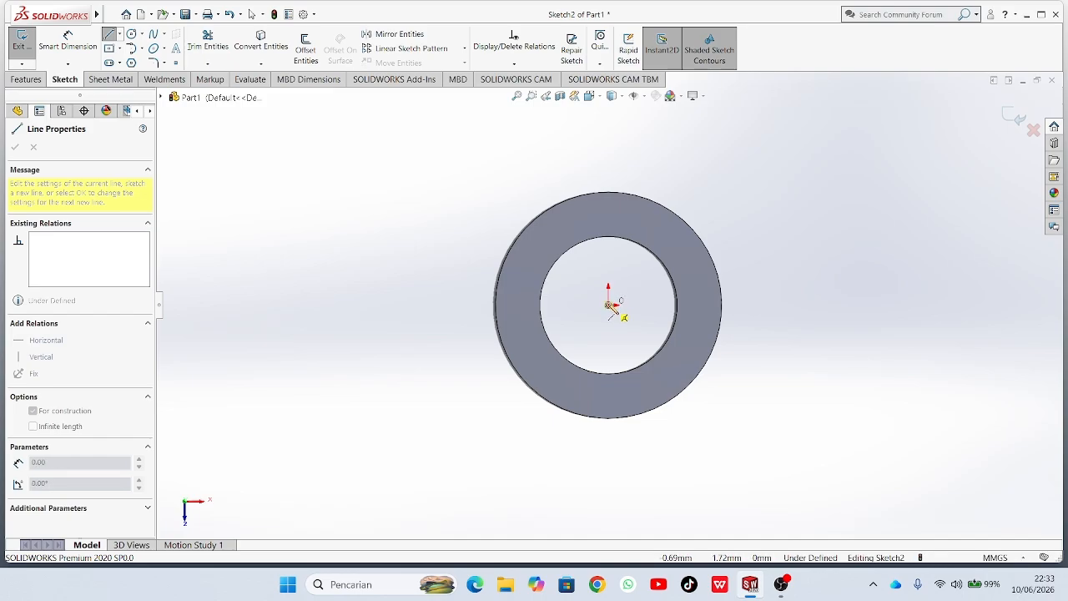
{"action": "left_click", "coordinate": [609, 171]}
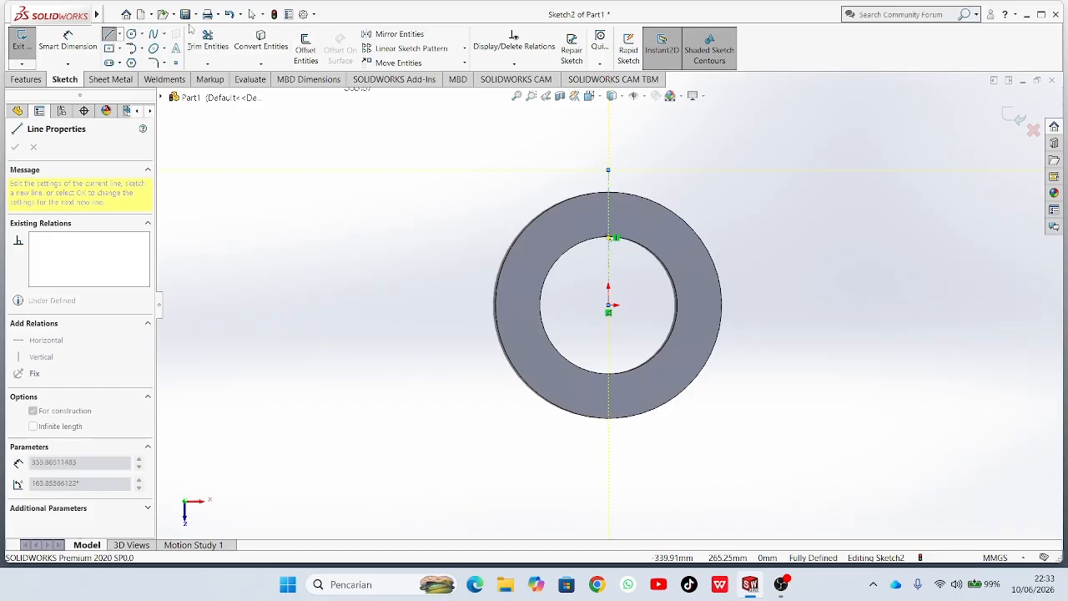
{"action": "left_click", "coordinate": [109, 33]}
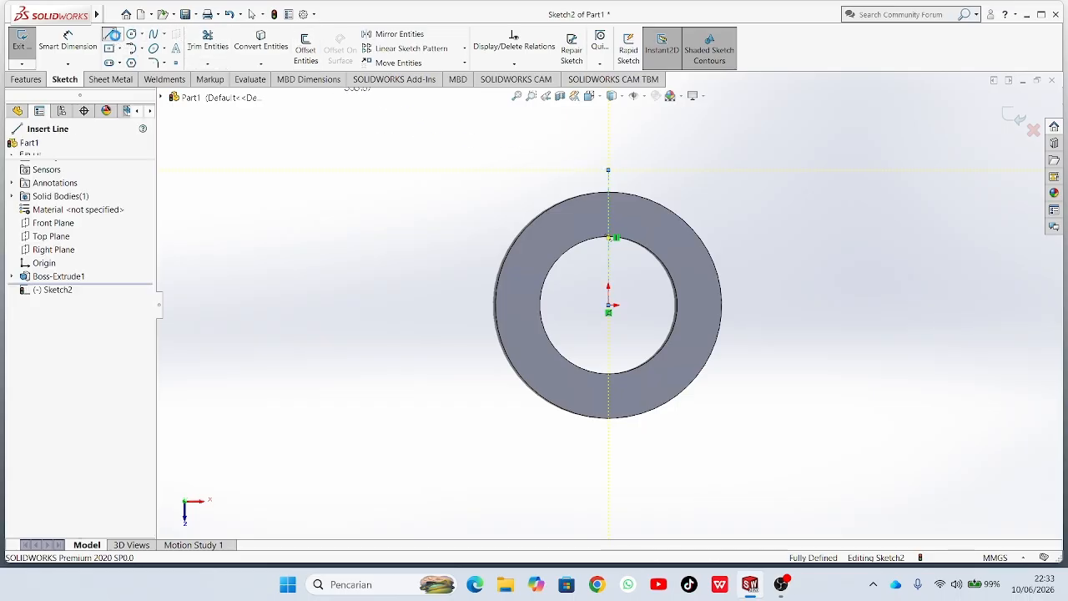
{"action": "left_click", "coordinate": [16, 148]}
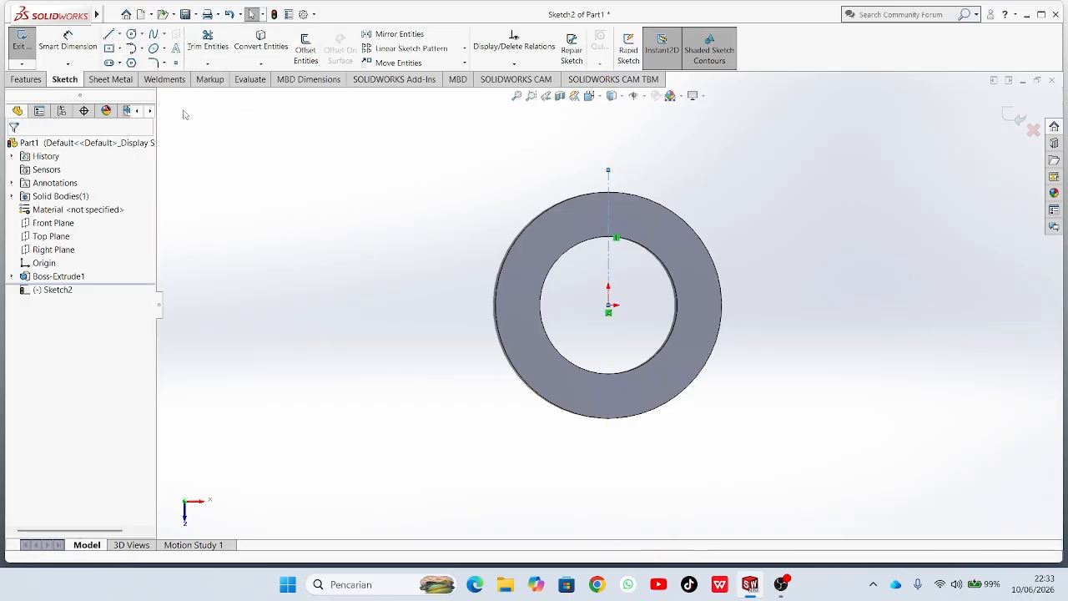
Sketch a circle of about 11 mm radius on the centerline, about 109 mm above the origin, within the ring's face.
{"action": "key", "text": "z"}
{"action": "left_click", "coordinate": [133, 34]}
{"action": "scroll", "coordinate": [508, 226], "scroll_direction": "down", "scroll_amount": 2}
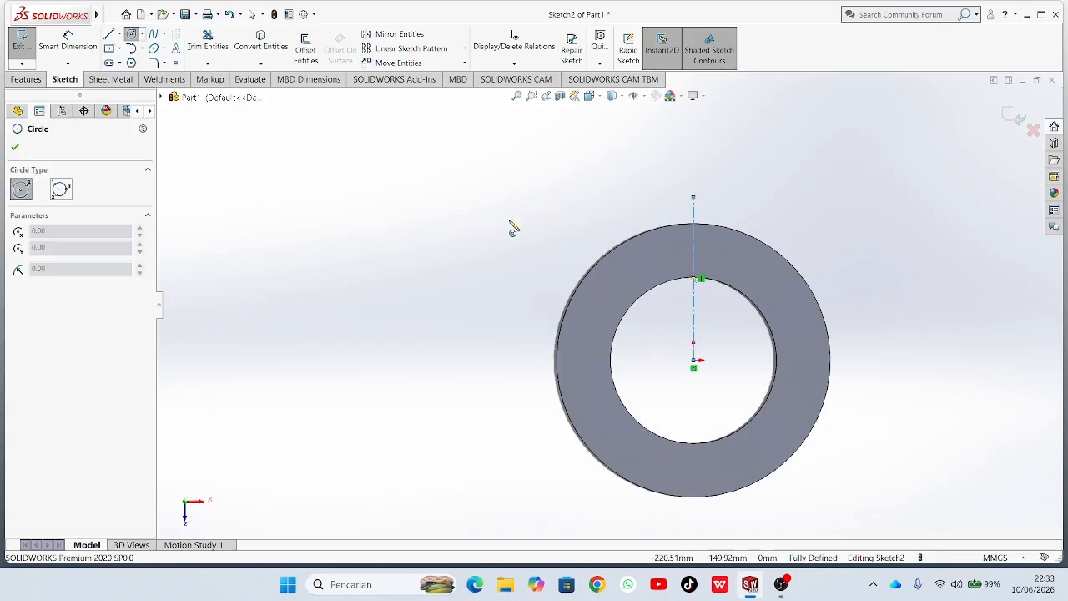
{"action": "scroll", "coordinate": [796, 301], "scroll_direction": "down", "scroll_amount": 2}
{"action": "left_click", "coordinate": [629, 241]}
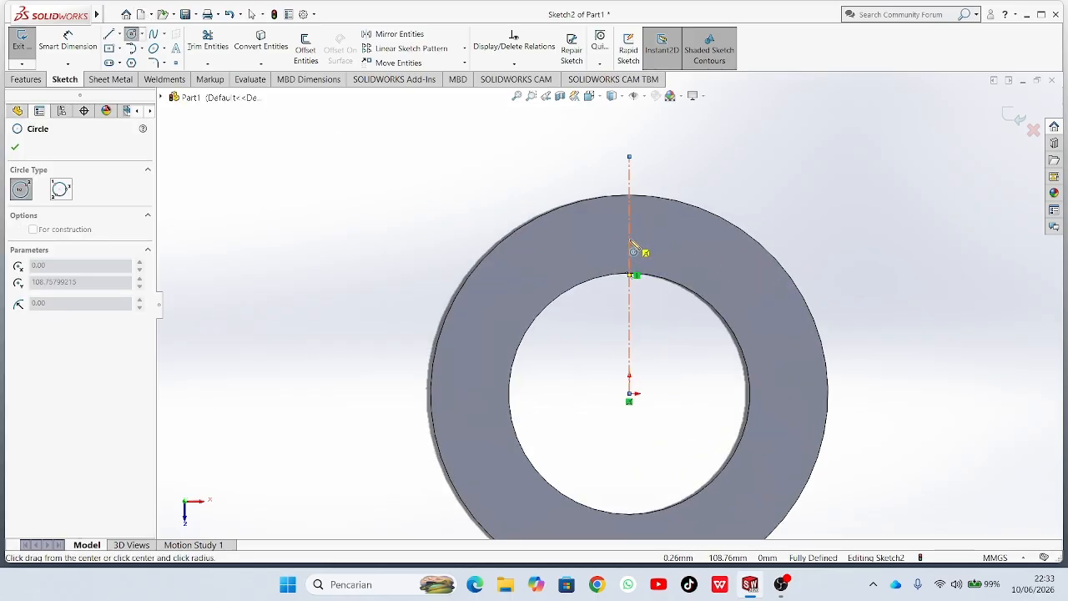
{"action": "left_click", "coordinate": [645, 248]}
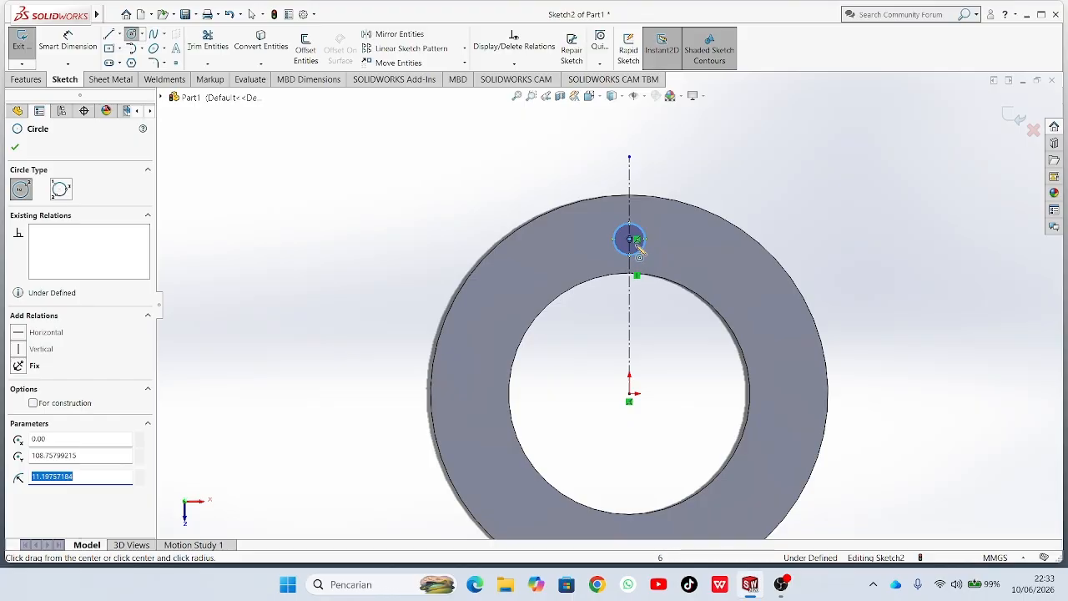
{"action": "left_click", "coordinate": [15, 148]}
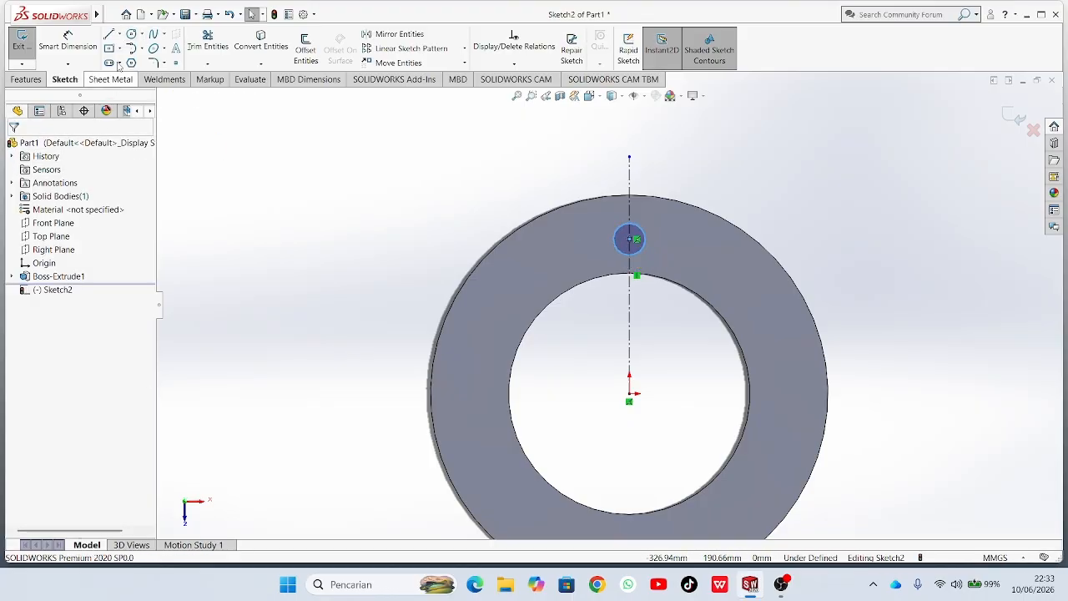
Dimension the distance from the origin to the small circle's centre as 120 mm.
{"action": "left_click", "coordinate": [96, 42]}
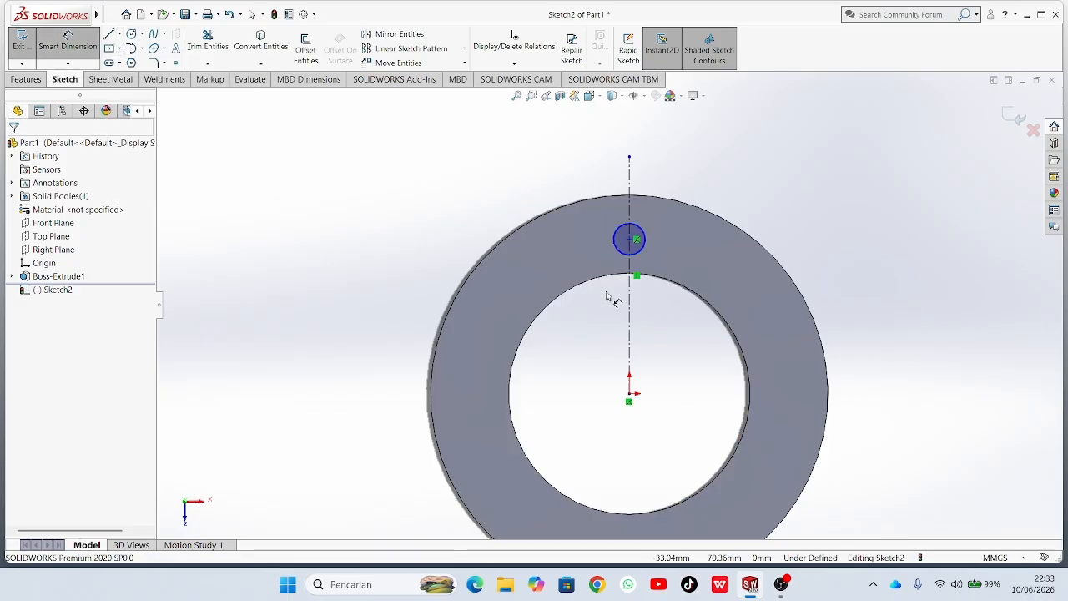
{"action": "left_click", "coordinate": [624, 252]}
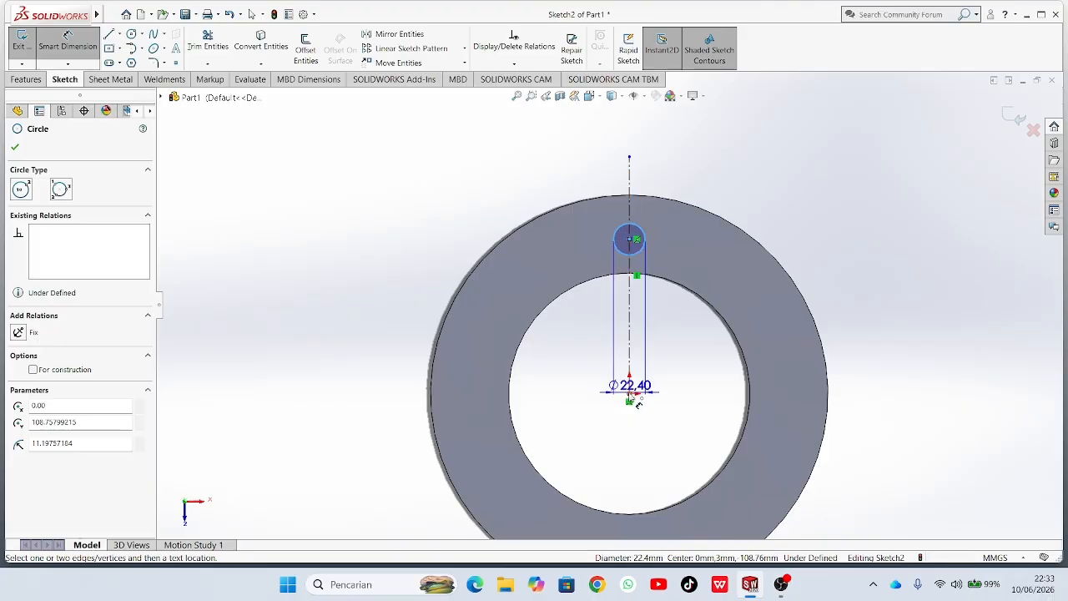
{"action": "left_click", "coordinate": [631, 397]}
{"action": "left_click", "coordinate": [576, 381]}
{"action": "type", "text": "="}
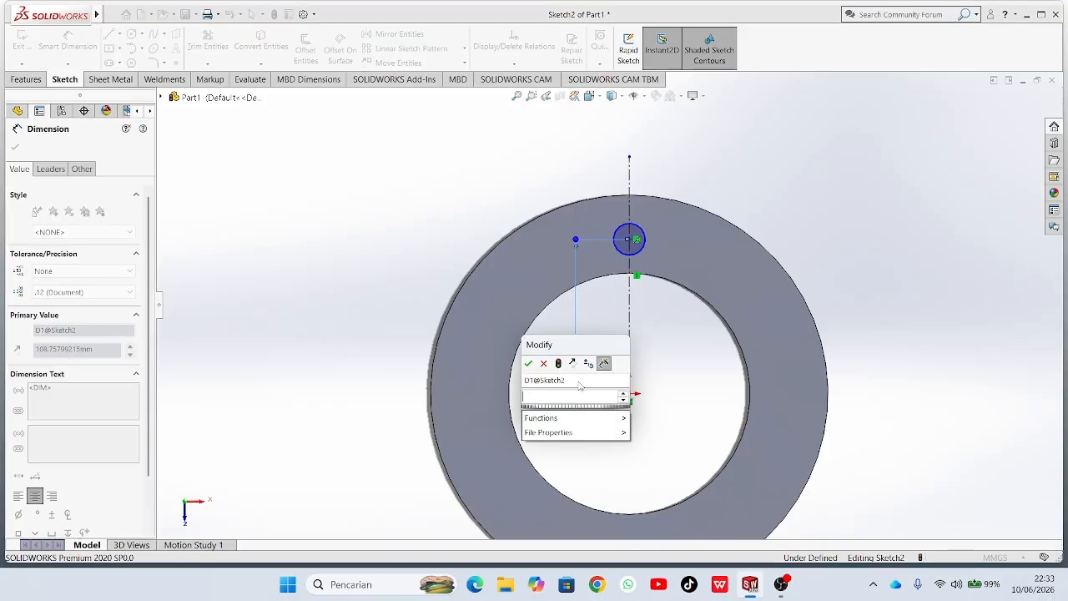
{"action": "type", "text": "120"}
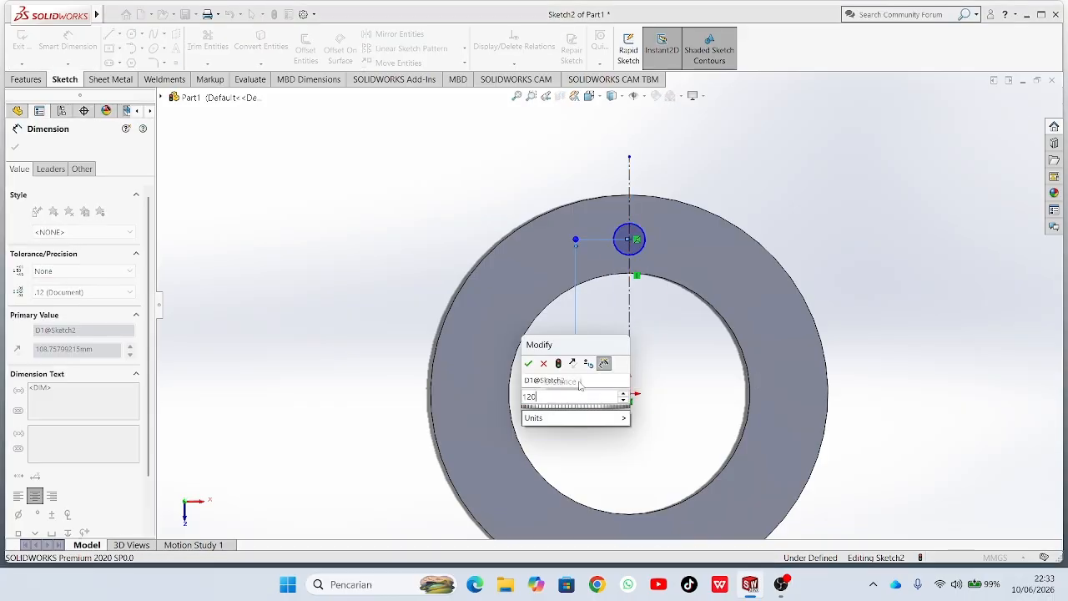
{"action": "key", "text": "Return"}
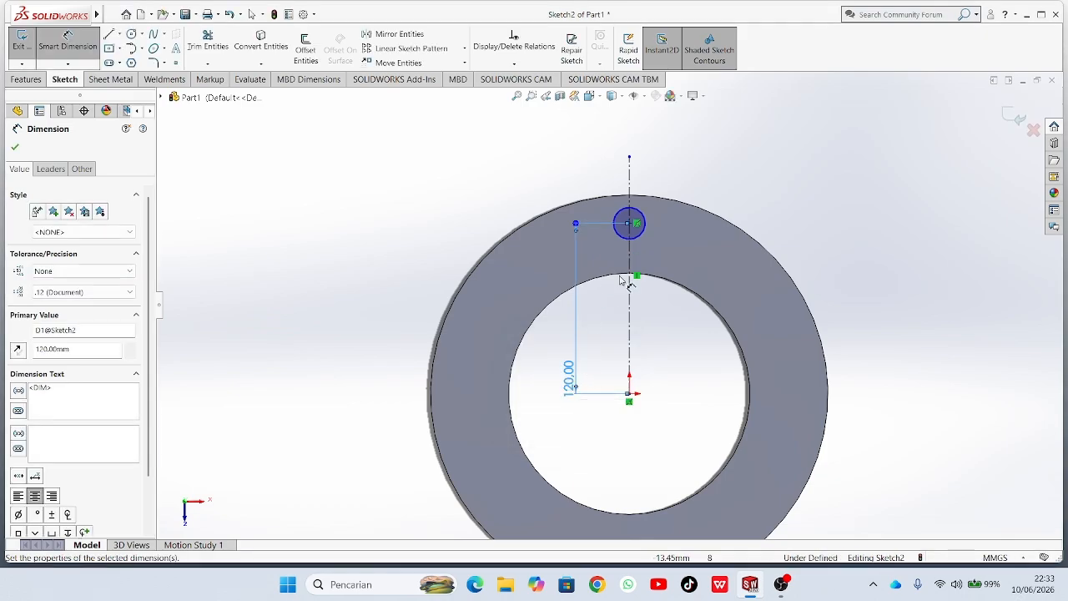
Set the small circle's diameter to 8 mm.
{"action": "left_click", "coordinate": [646, 227]}
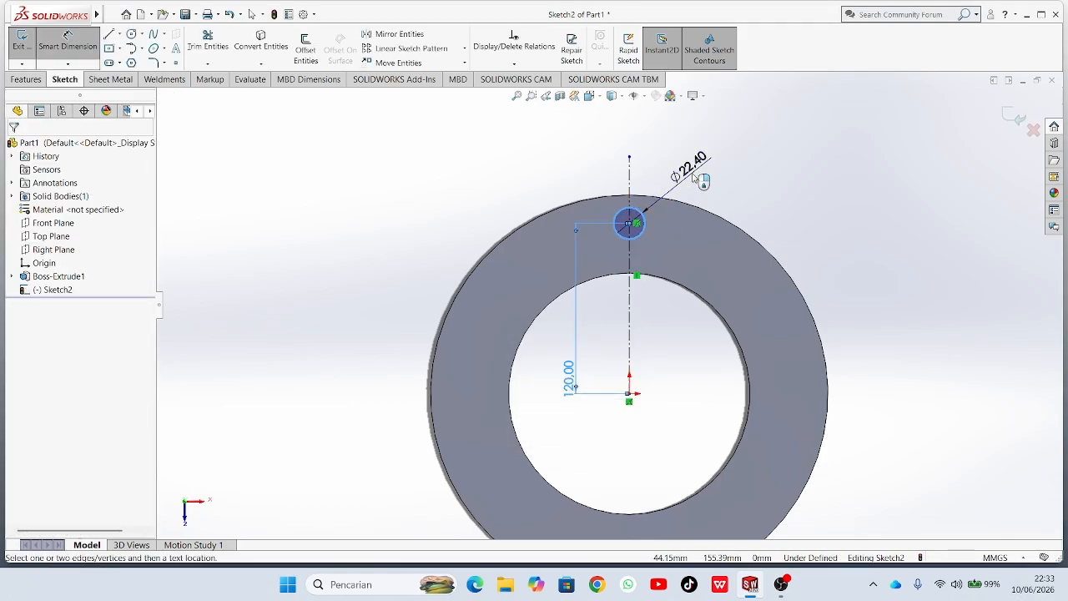
{"action": "left_click", "coordinate": [699, 172]}
{"action": "type", "text": "8"}
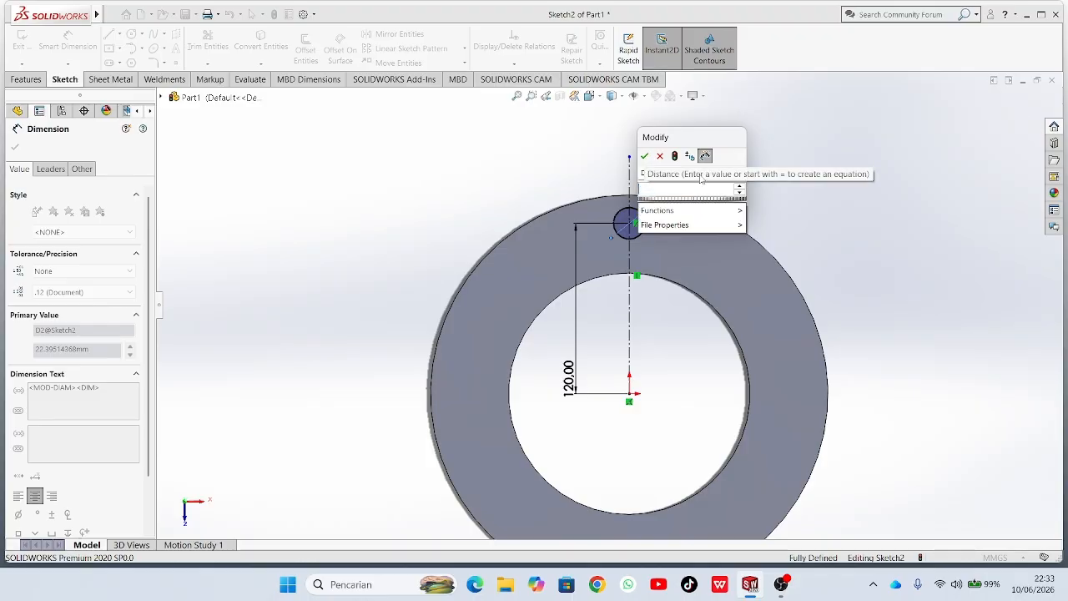
{"action": "key", "text": "Return"}
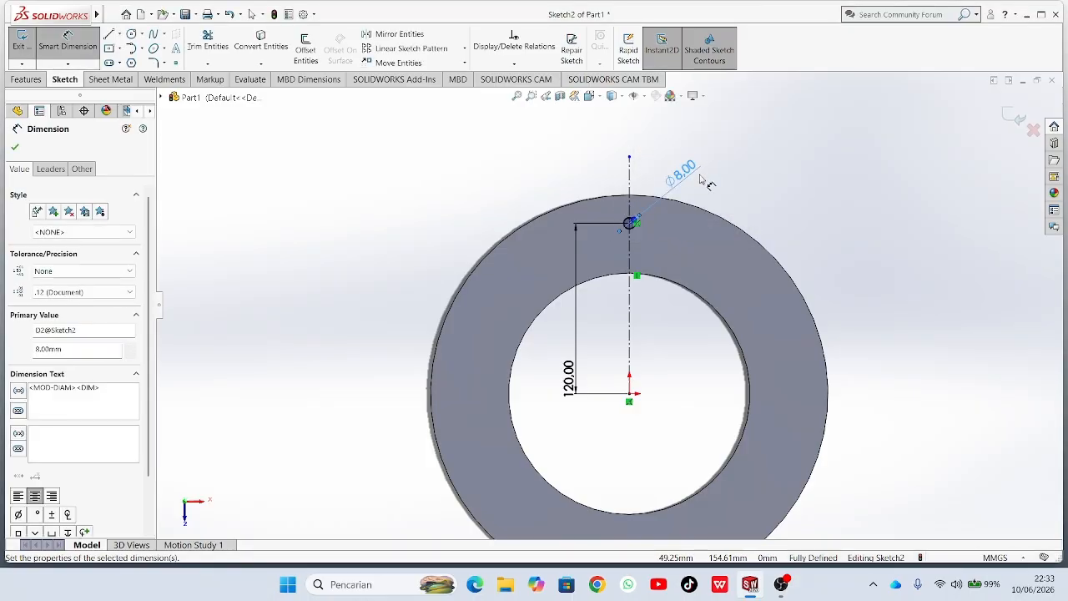
{"action": "left_click", "coordinate": [13, 147]}
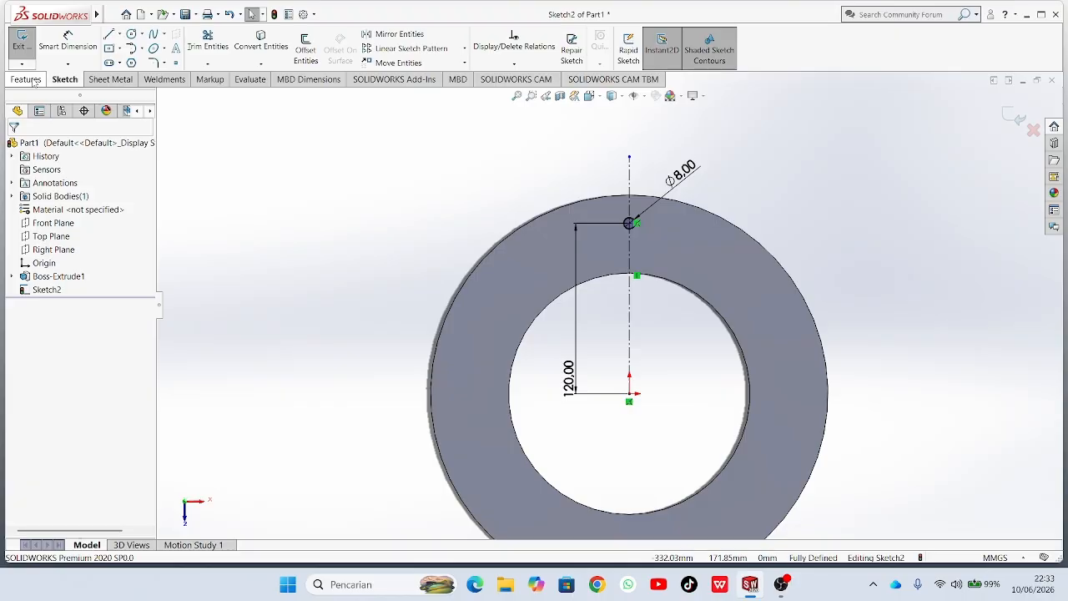
{"action": "left_click", "coordinate": [400, 33]}
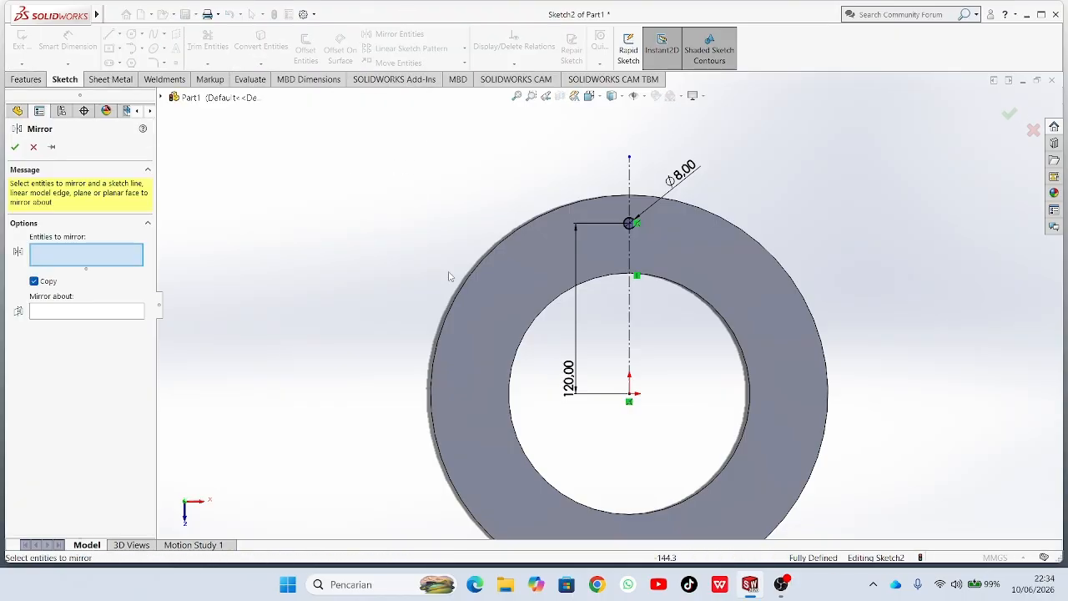
{"action": "left_click", "coordinate": [632, 230]}
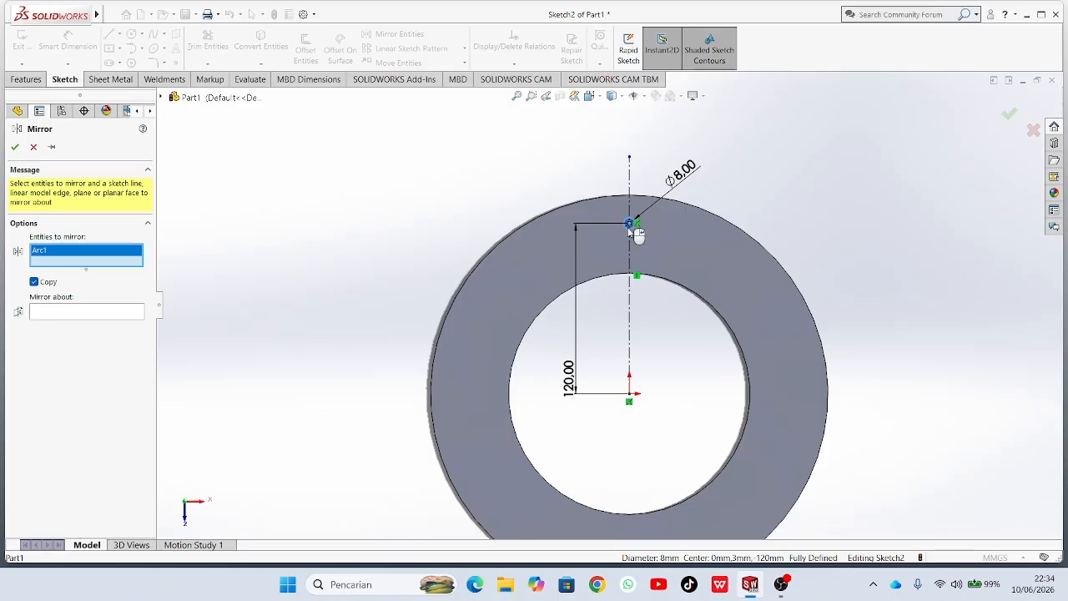
{"action": "left_click", "coordinate": [33, 148]}
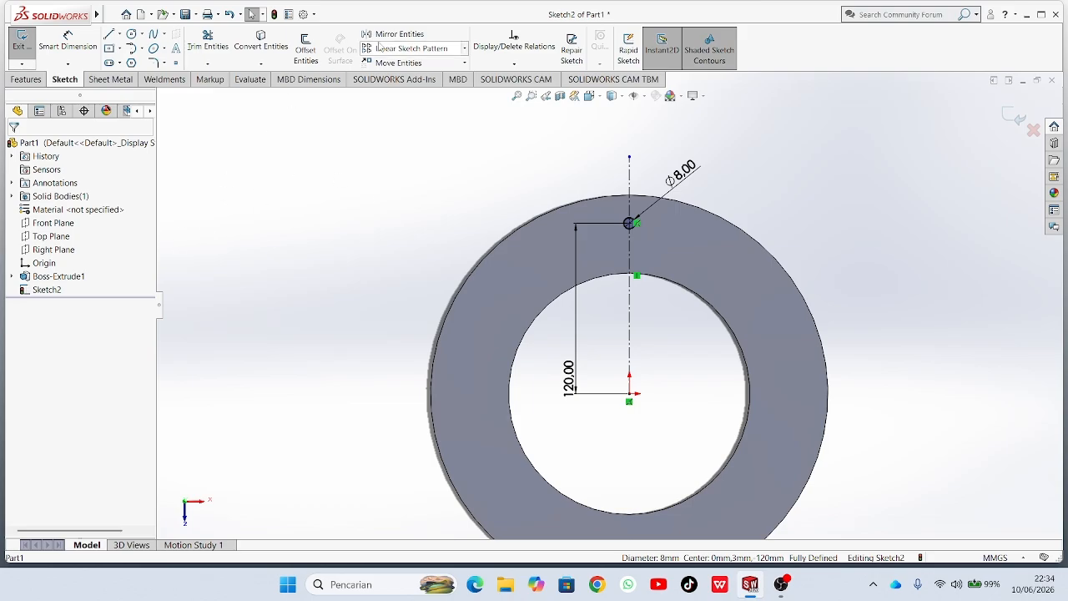
Create a circular sketch pattern of the 8 mm circle about the origin with 6 equally spaced instances over 360 degrees.
{"action": "left_click", "coordinate": [465, 48]}
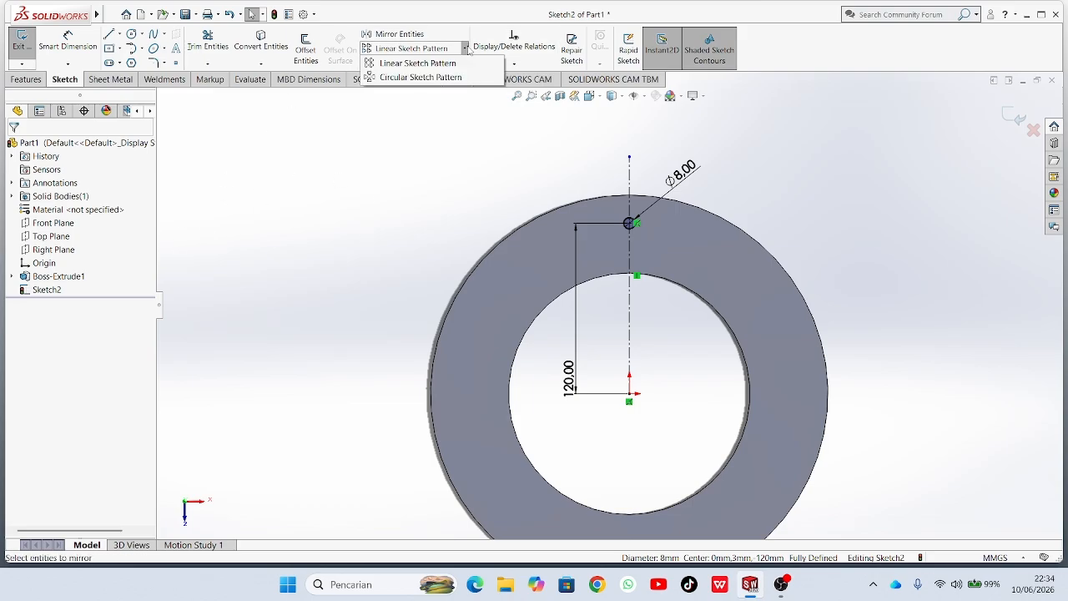
{"action": "left_click", "coordinate": [432, 77]}
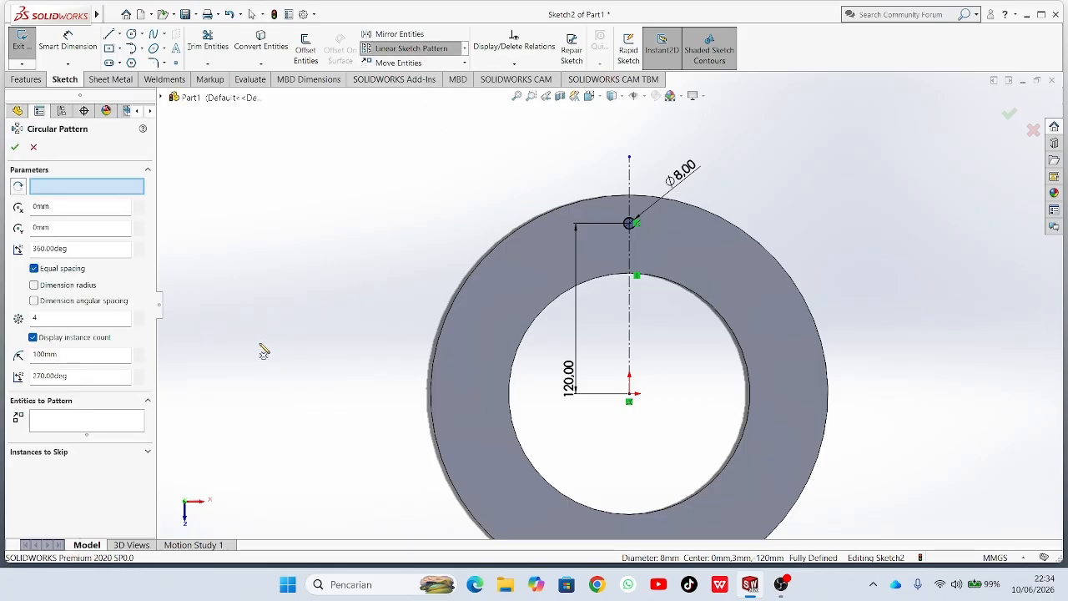
{"action": "left_click", "coordinate": [92, 322]}
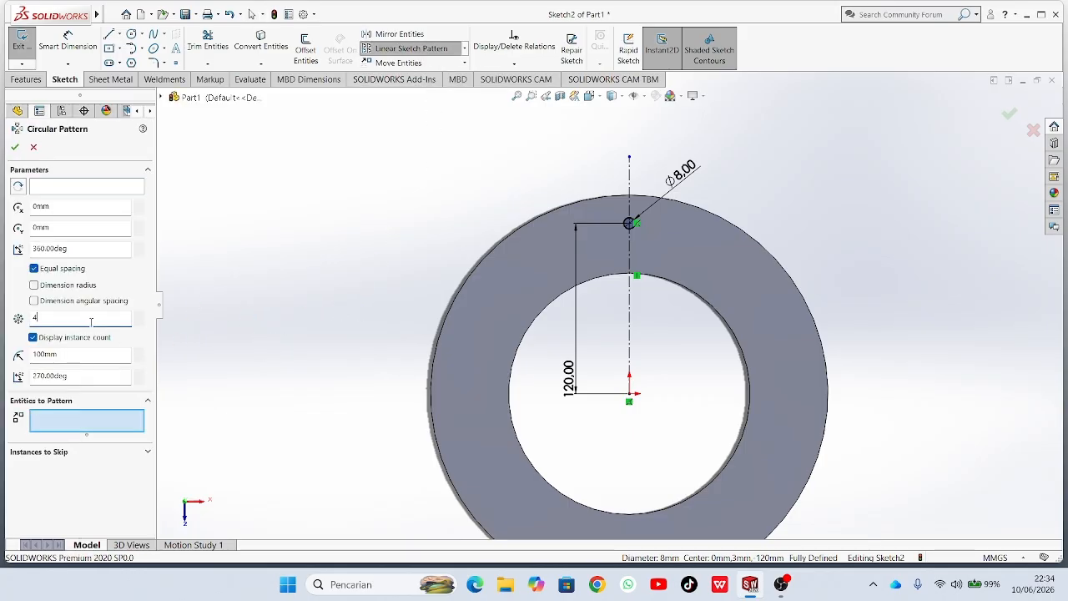
{"action": "key", "text": "BackSpace"}
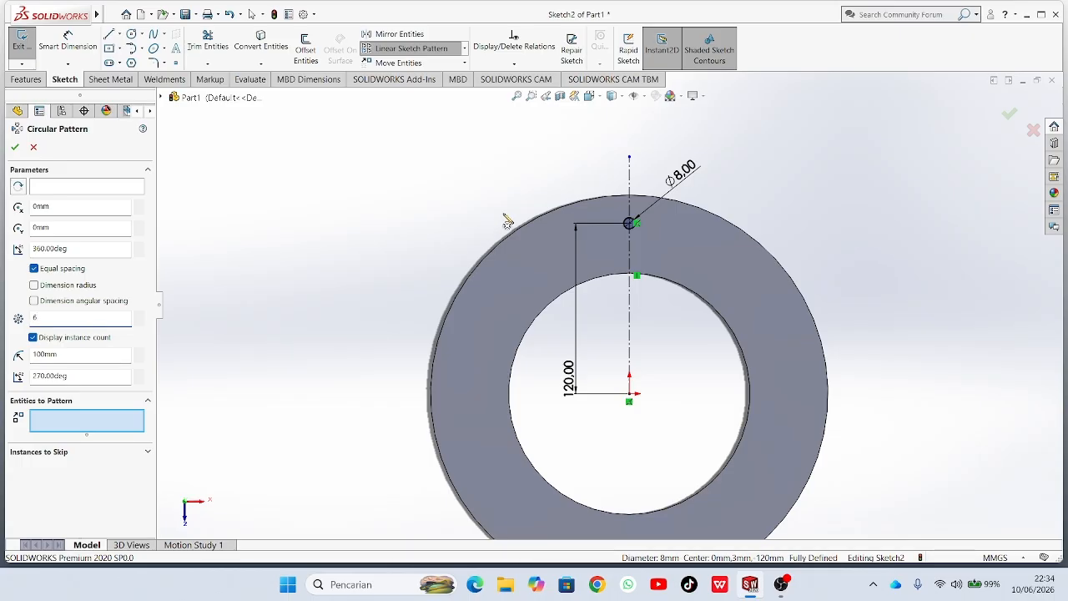
{"action": "left_click", "coordinate": [628, 224]}
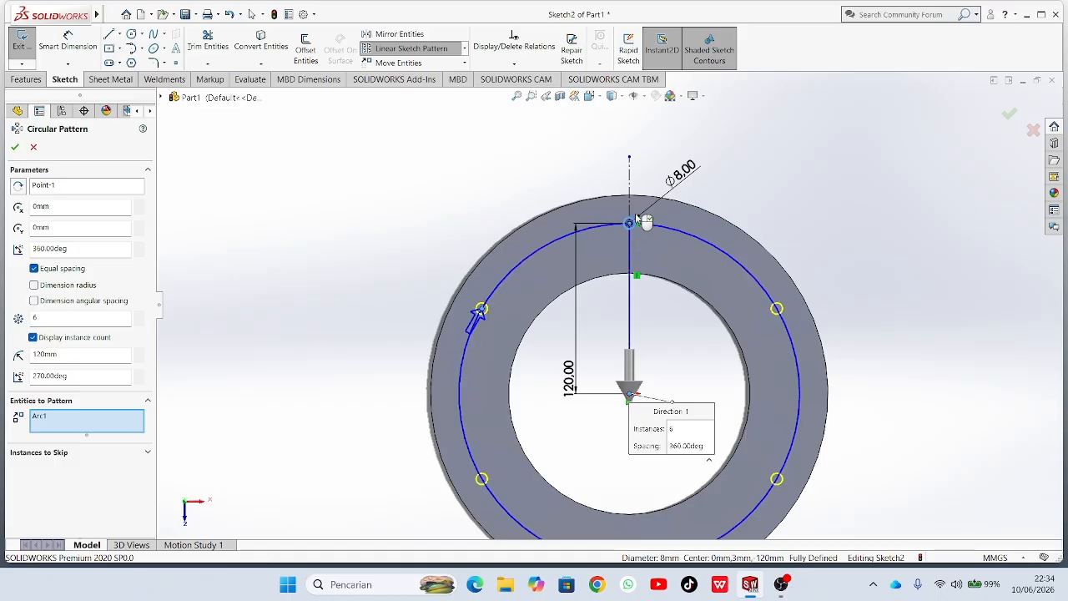
{"action": "scroll", "coordinate": [665, 350], "scroll_direction": "up", "scroll_amount": 3}
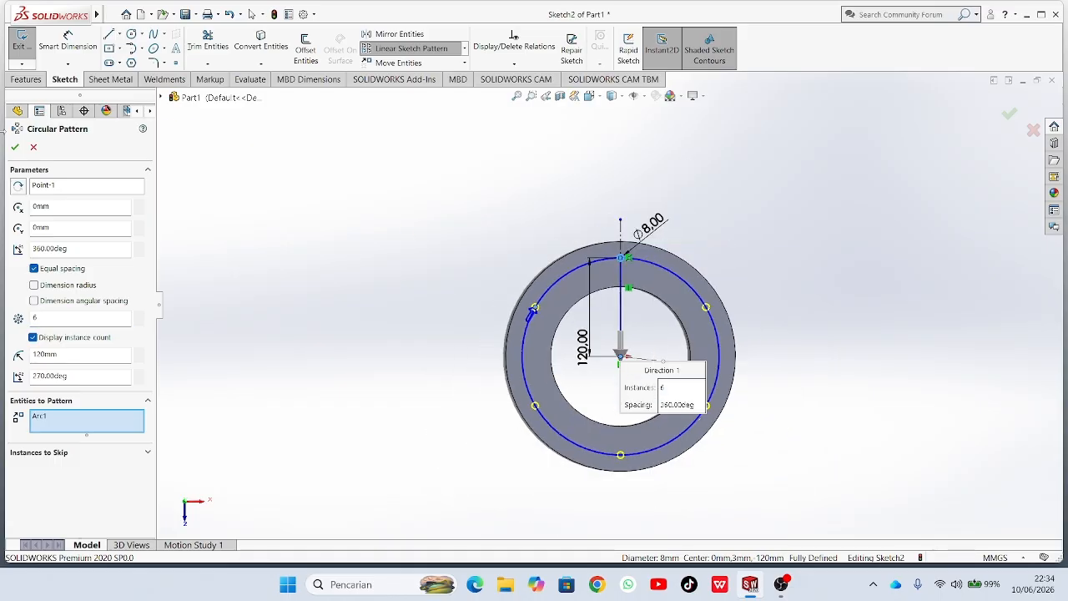
{"action": "left_click", "coordinate": [14, 148]}
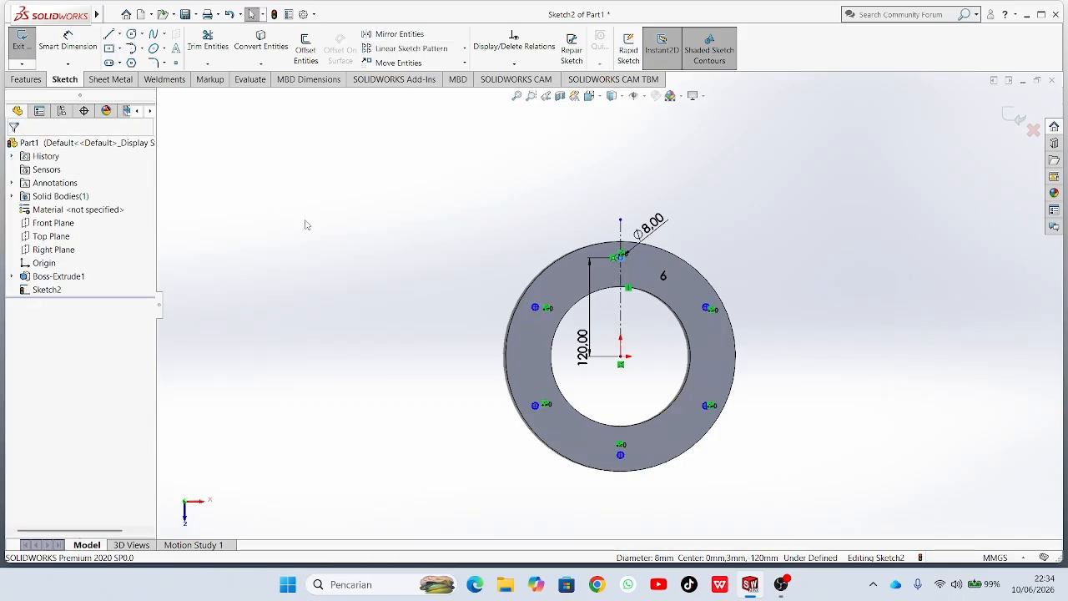
Cut the six patterned circles through the ring with an extruded cut at a blind depth of 3 mm.
{"action": "left_click", "coordinate": [24, 79]}
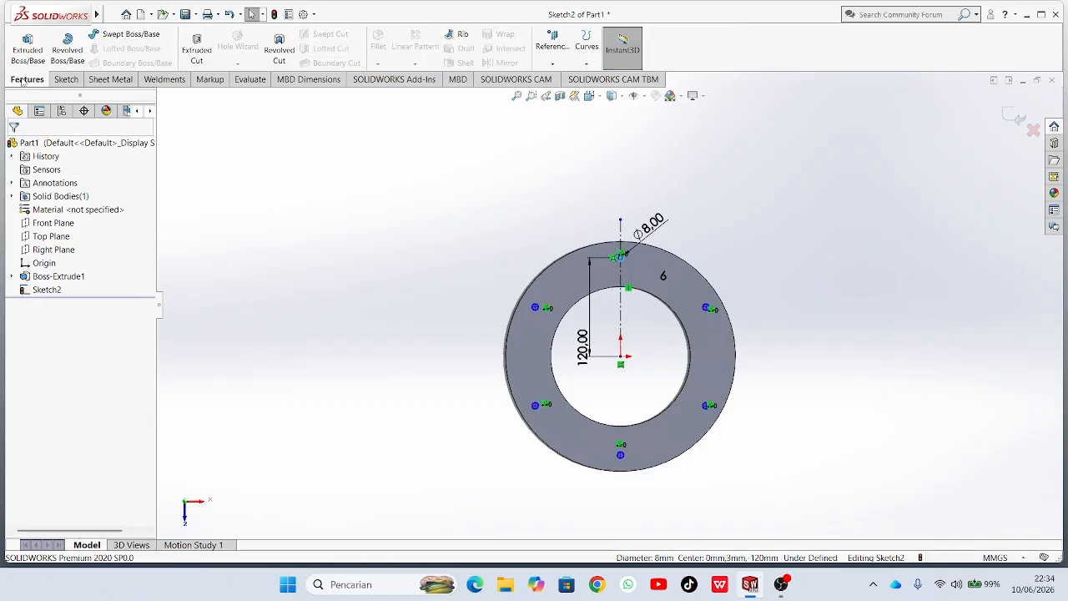
{"action": "left_click", "coordinate": [198, 50]}
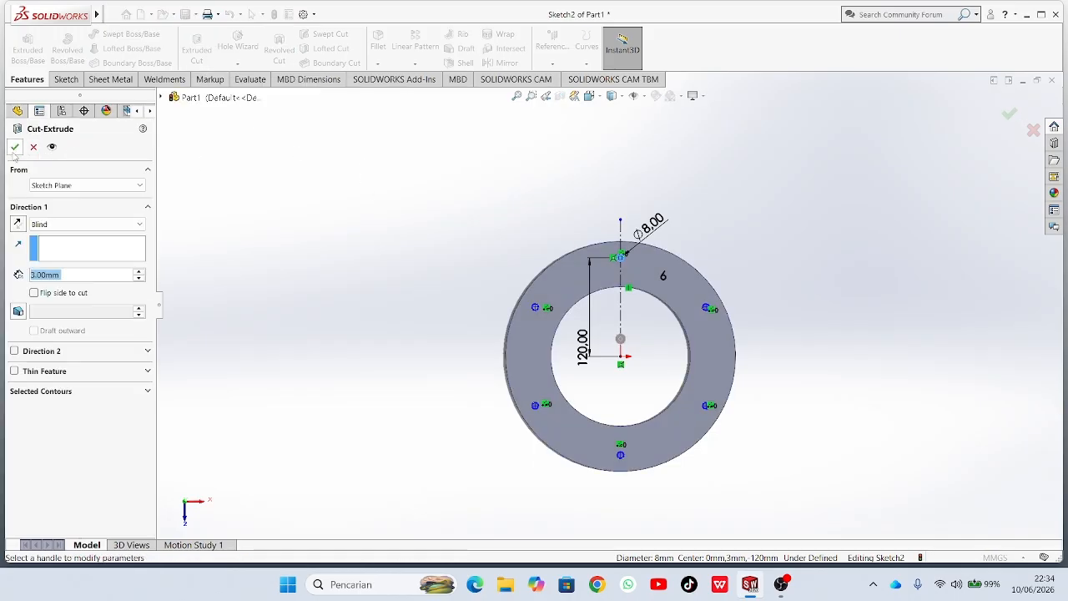
{"action": "left_click", "coordinate": [15, 148]}
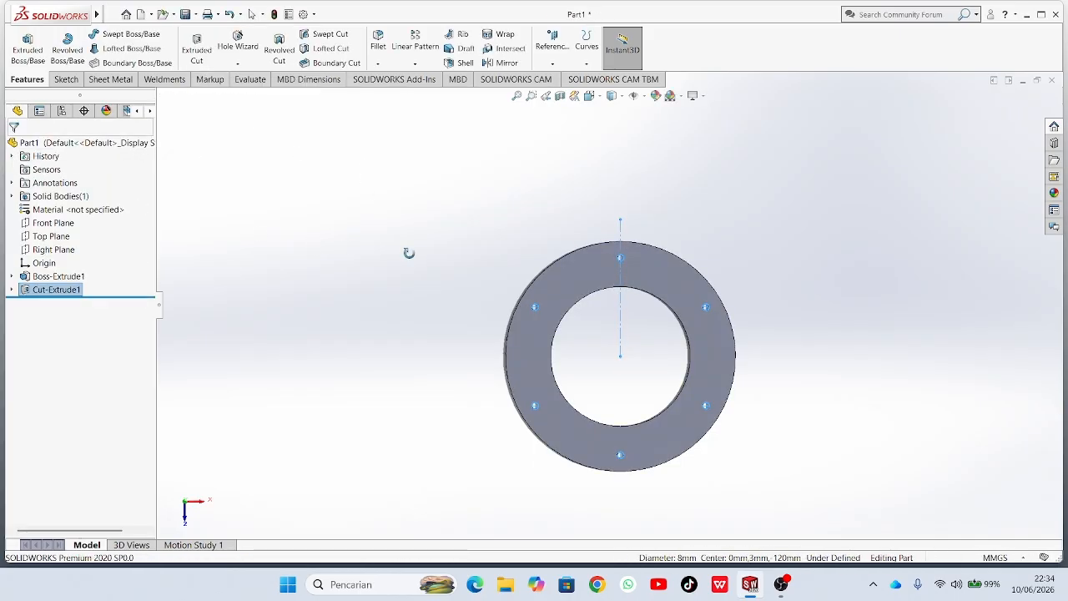
{"action": "middle_click_drag", "start_coordinate": [409, 253], "coordinate": [403, 334]}
{"action": "scroll", "coordinate": [580, 335], "scroll_direction": "down", "scroll_amount": 2}
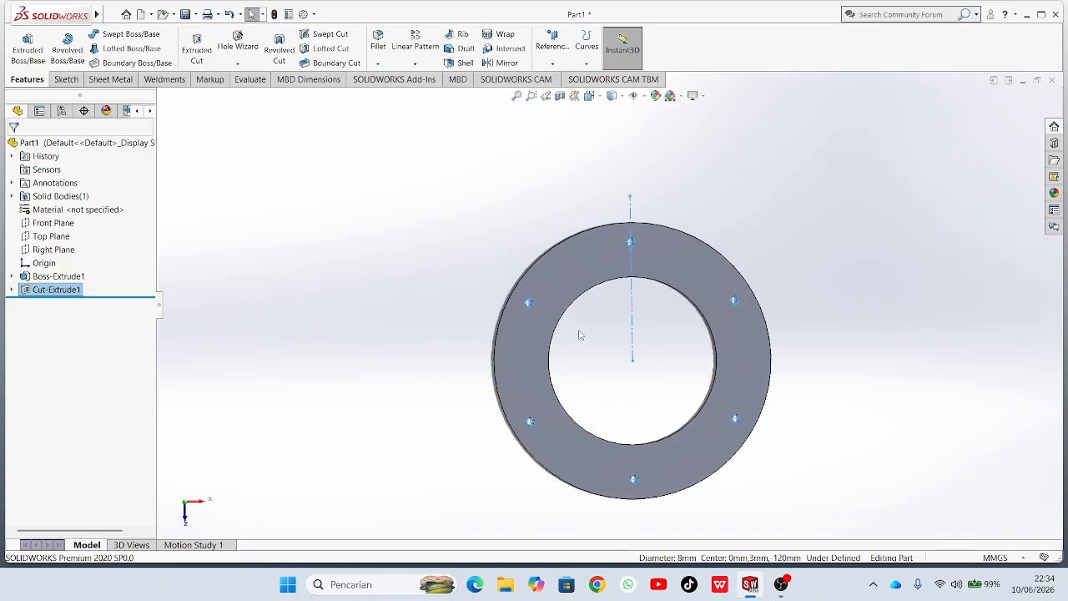
Save the ring as a part file named Part1 TOP in the GARDEN LIGHT folder on drive D.
{"action": "left_click", "coordinate": [196, 14]}
{"action": "left_click", "coordinate": [209, 43]}
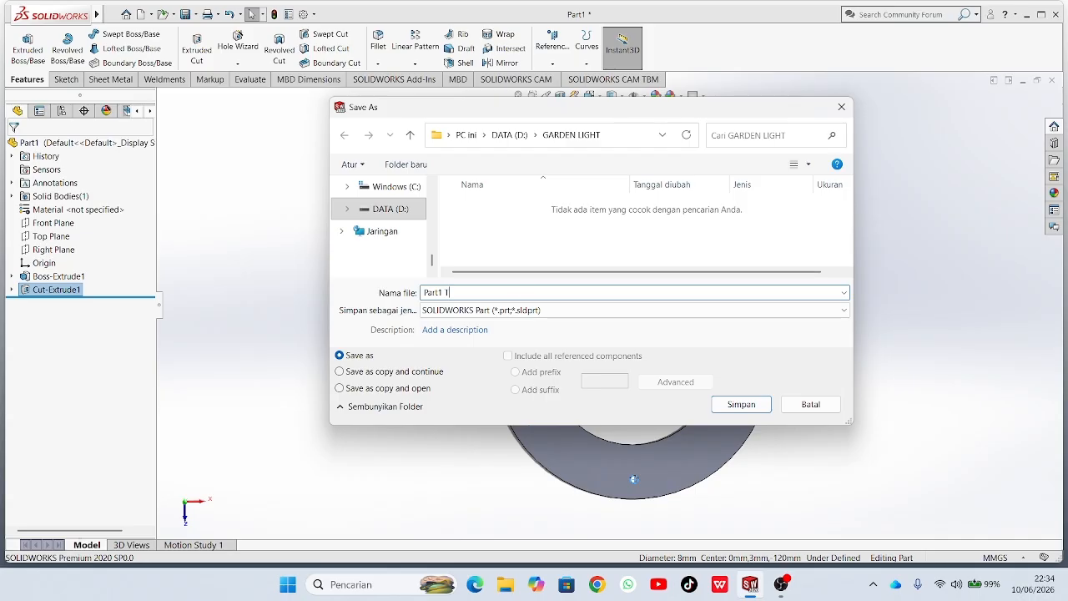
{"action": "left_click", "coordinate": [732, 404]}
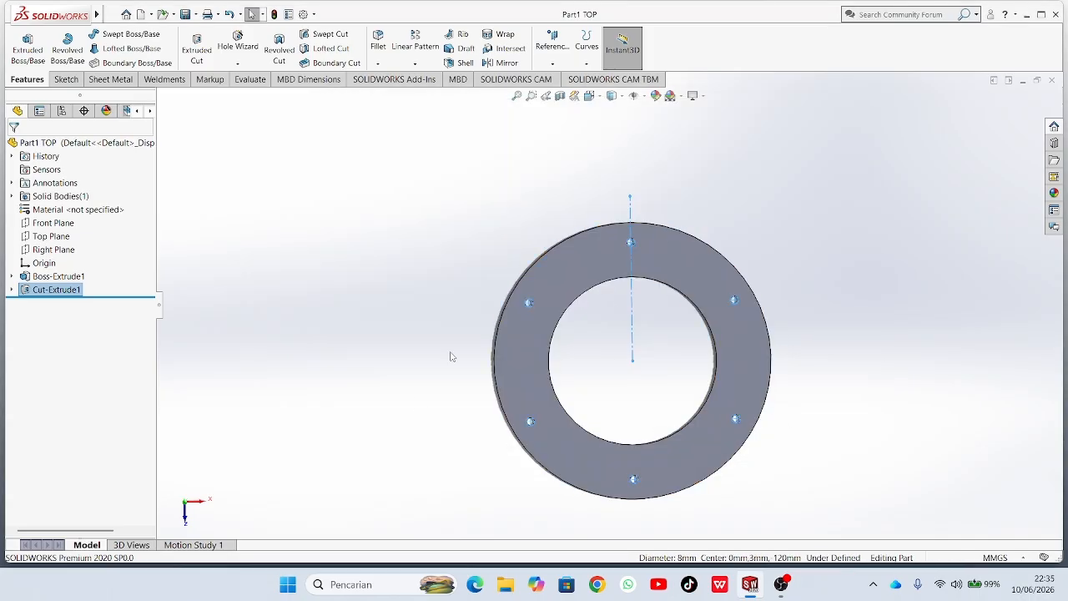
Create a new part document.
{"action": "left_click", "coordinate": [151, 15]}
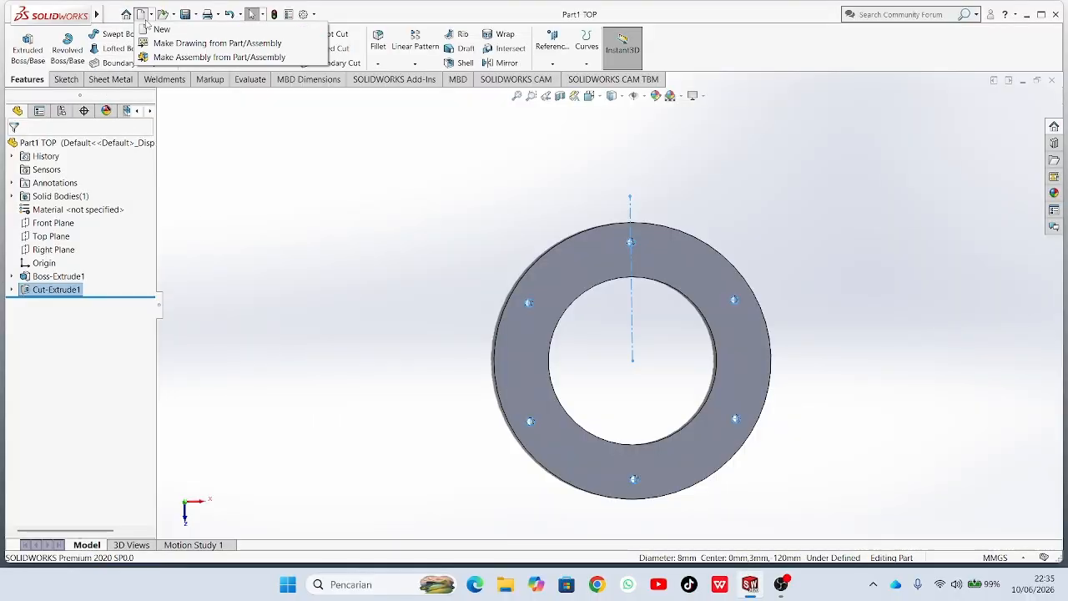
{"action": "left_click", "coordinate": [167, 28]}
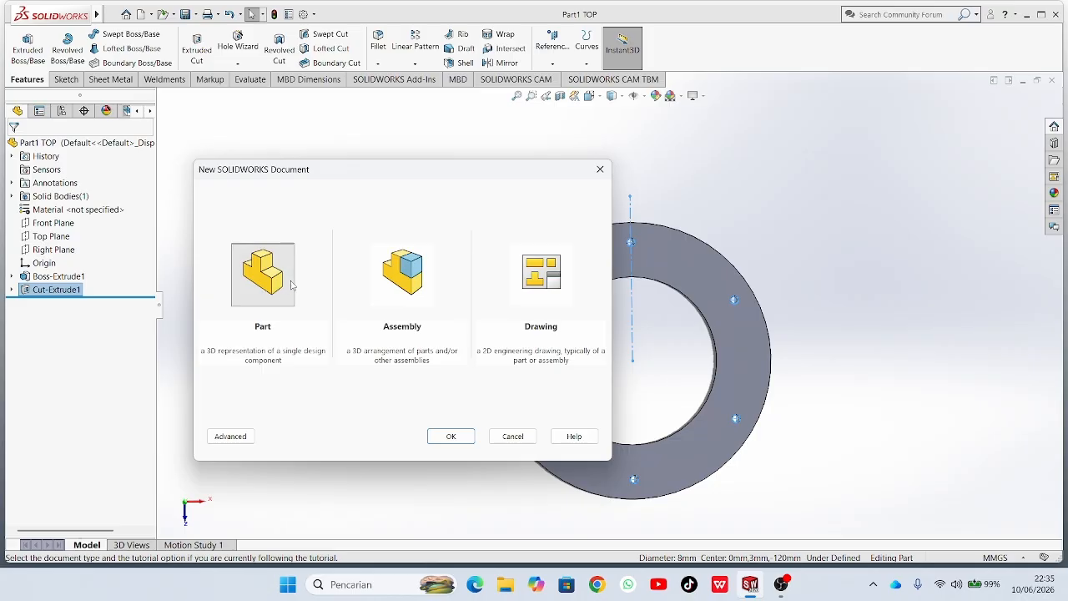
{"action": "left_click", "coordinate": [456, 433]}
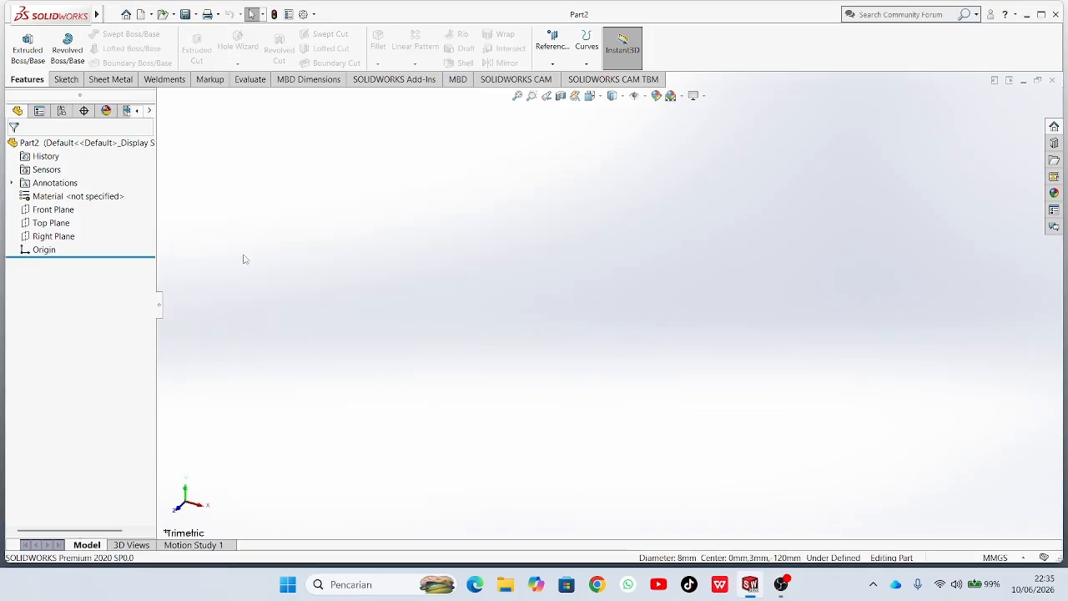
Sketch two concentric circles centred on the origin of the Top Plane, with radii of about 54.5 mm and 27.6 mm.
{"action": "left_click", "coordinate": [66, 223]}
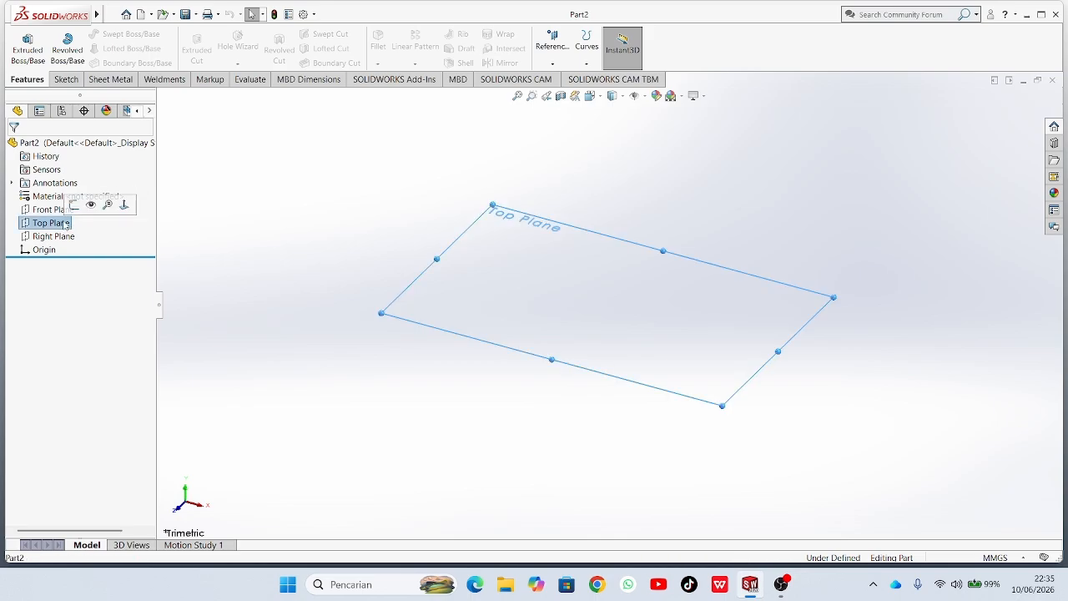
{"action": "left_click", "coordinate": [66, 79]}
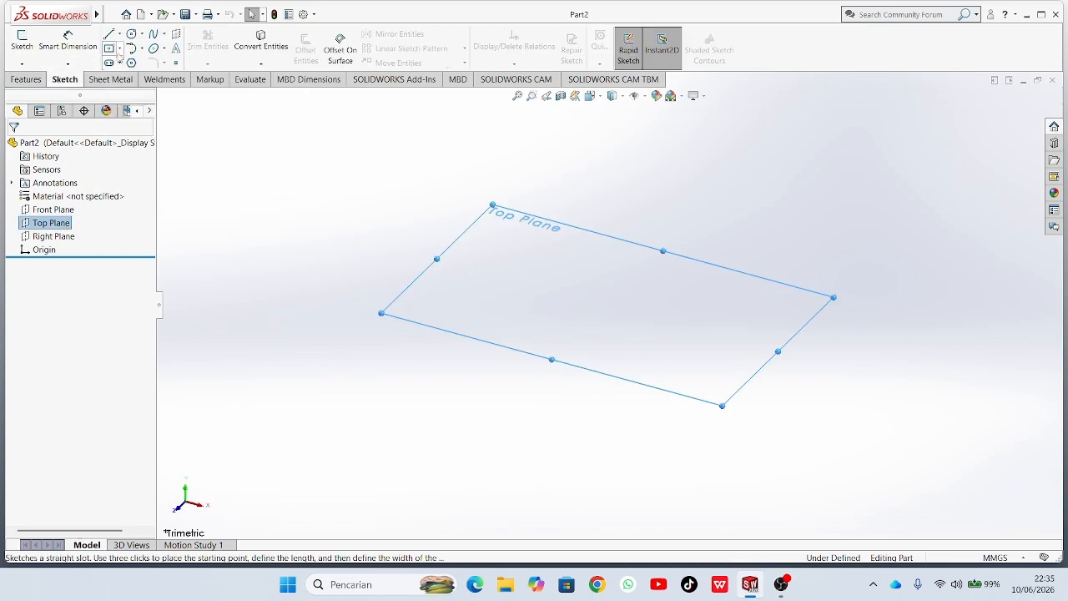
{"action": "left_click", "coordinate": [131, 33]}
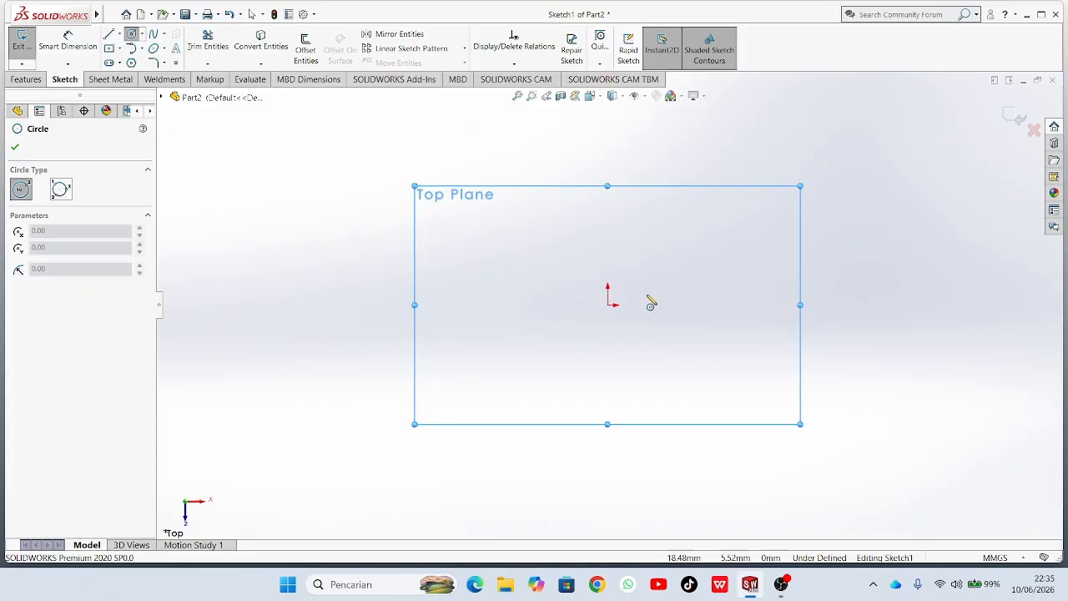
{"action": "left_click", "coordinate": [607, 304]}
{"action": "left_click", "coordinate": [680, 395]}
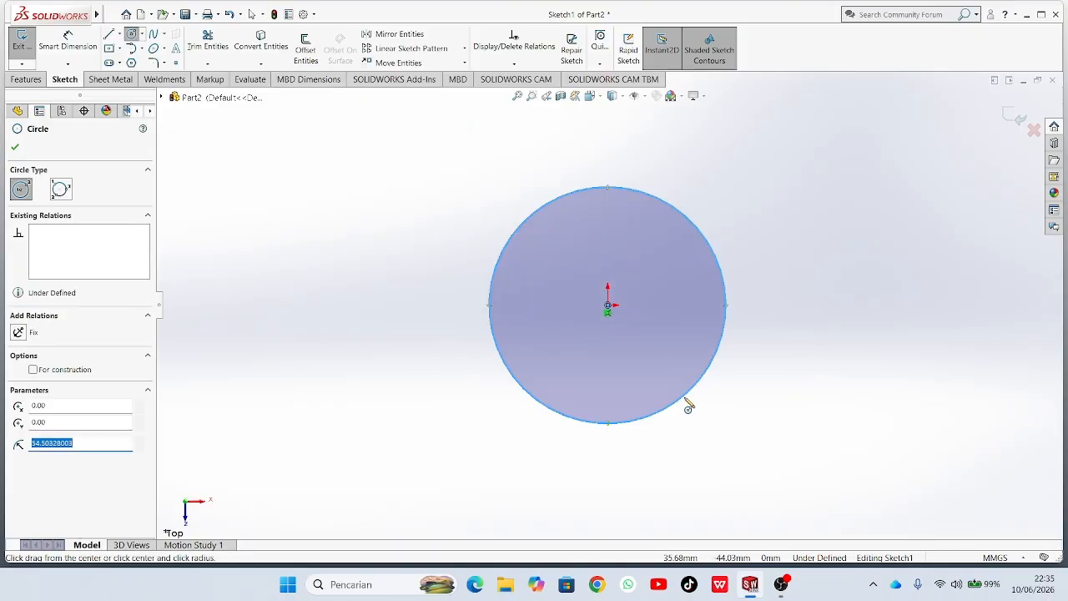
{"action": "left_click", "coordinate": [608, 306]}
{"action": "left_click", "coordinate": [648, 351]}
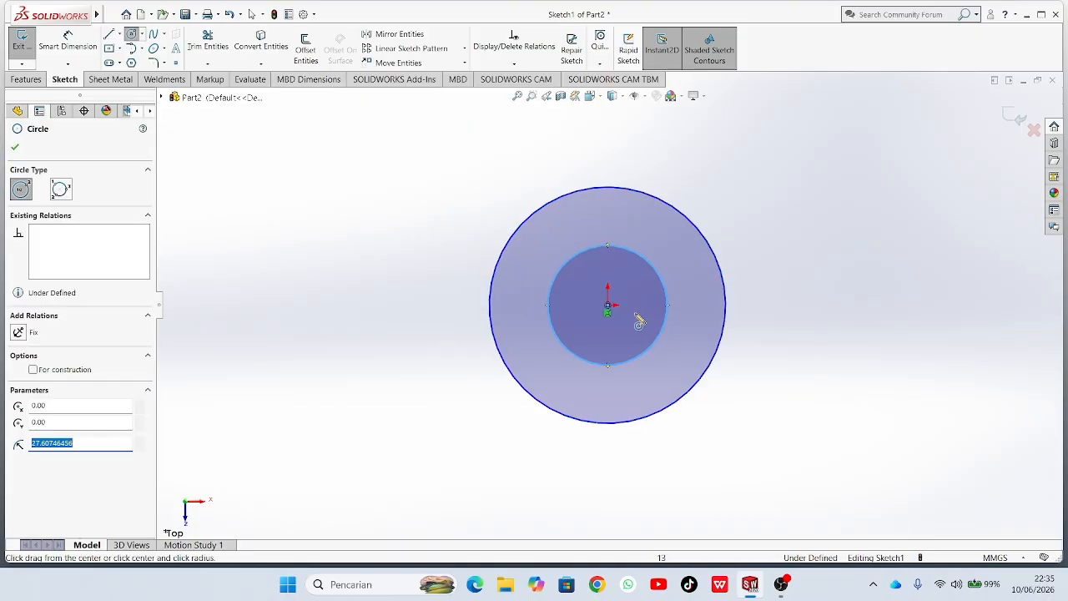
{"action": "left_click", "coordinate": [14, 147]}
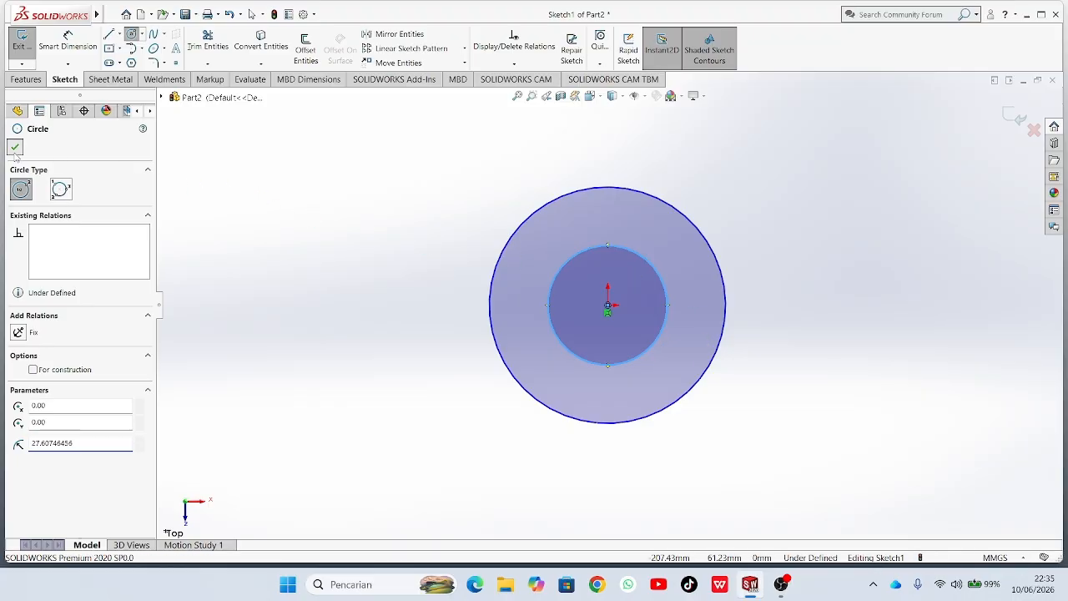
Dimension the outer circle's diameter as 90 mm.
{"action": "left_click", "coordinate": [65, 35]}
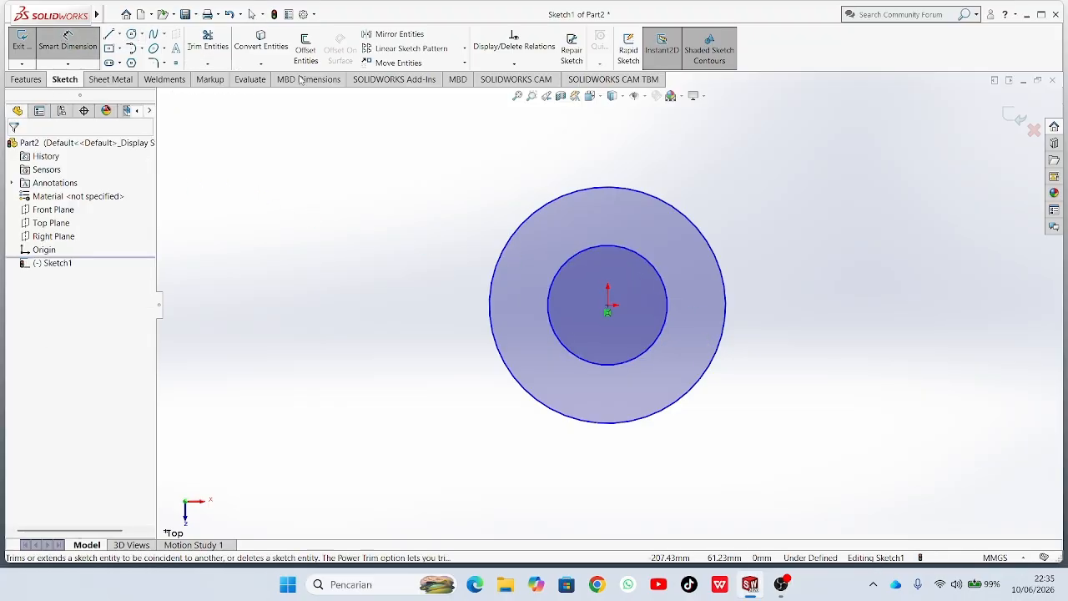
{"action": "left_click", "coordinate": [728, 304]}
{"action": "left_click", "coordinate": [858, 300]}
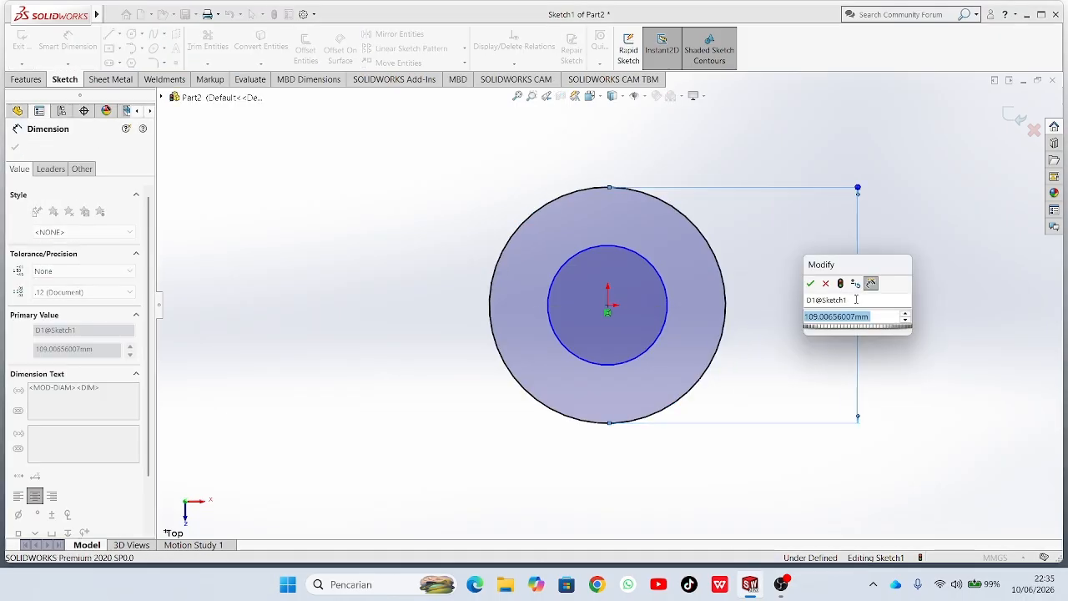
{"action": "key", "text": "BackSpace"}
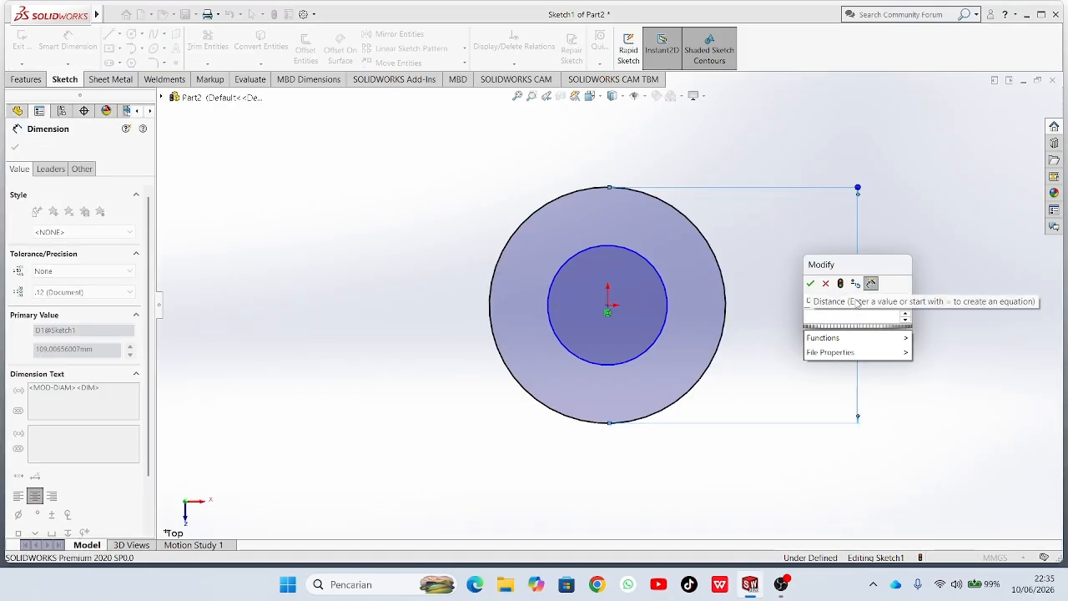
{"action": "type", "text": "90"}
{"action": "key", "text": "Return"}
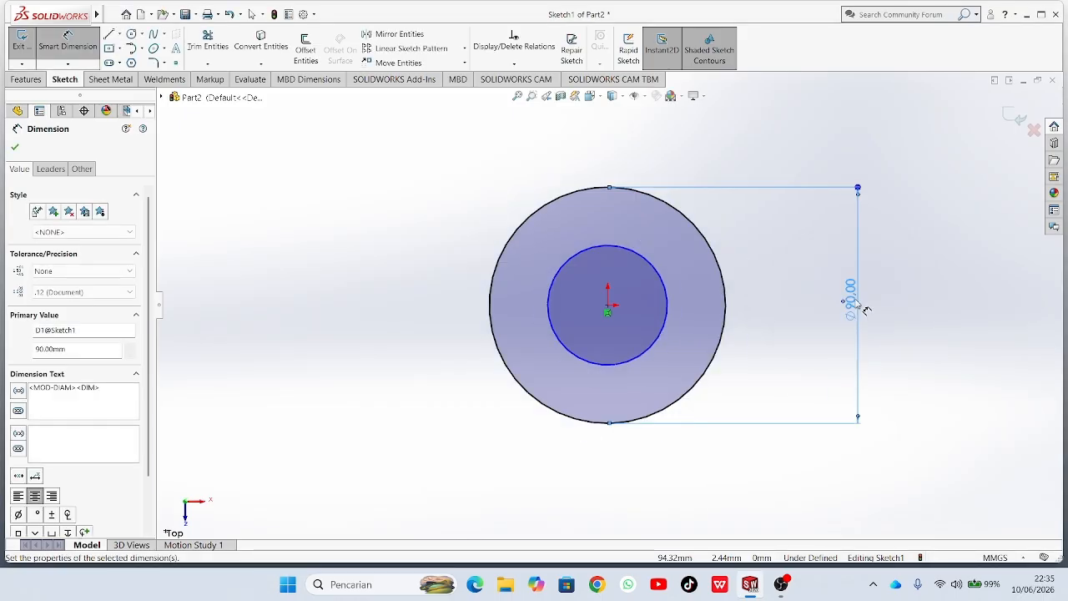
Dimension the inner circle's diameter as 22 mm and finish dimensioning.
{"action": "left_click", "coordinate": [668, 310]}
{"action": "left_click", "coordinate": [806, 367]}
{"action": "key", "text": "BackSpace"}
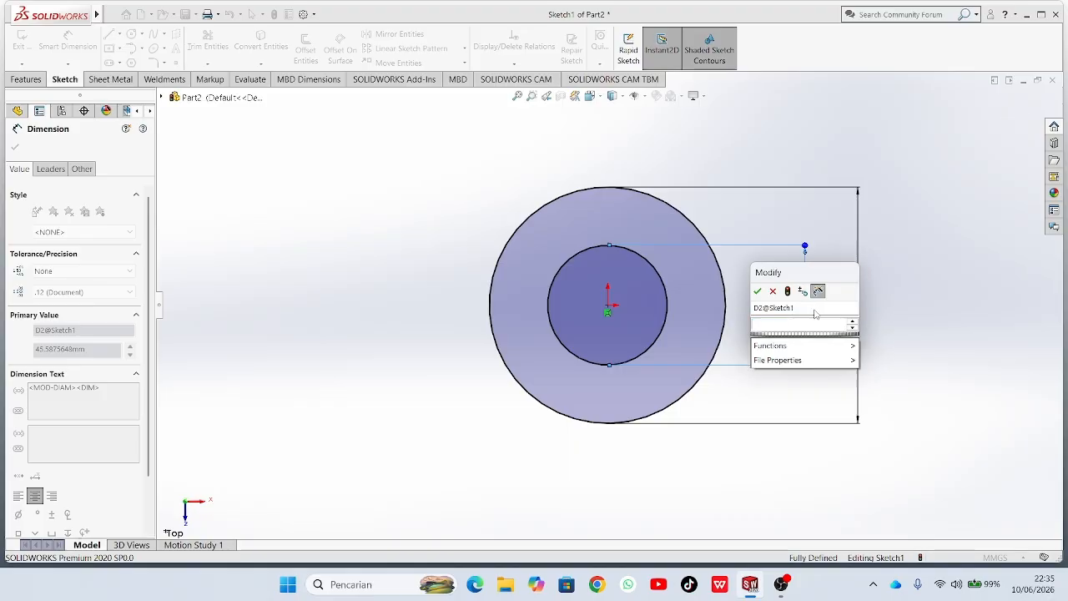
{"action": "type", "text": "22"}
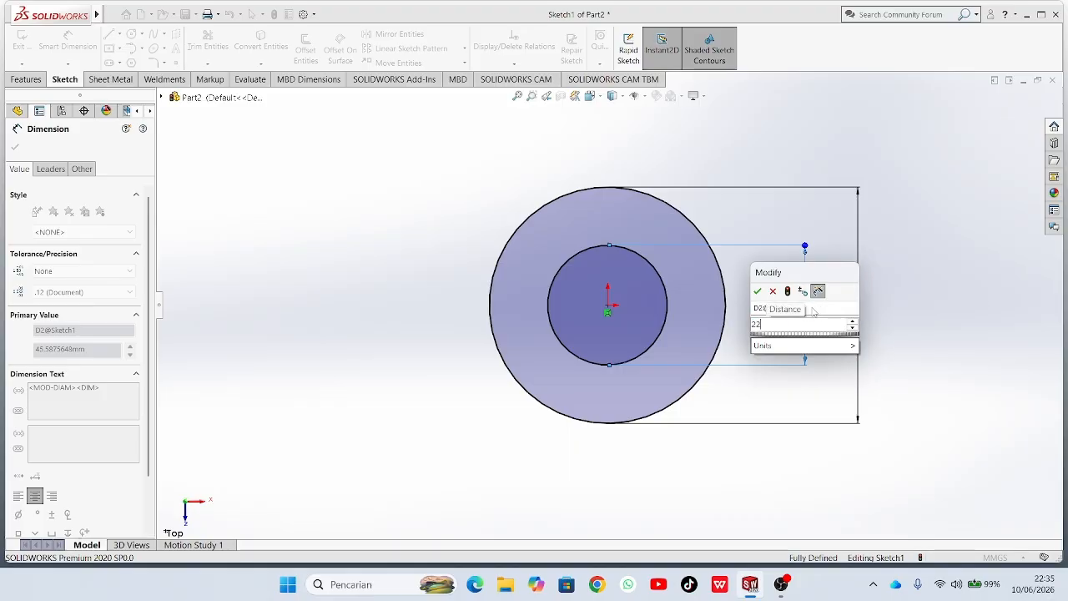
{"action": "key", "text": "Return"}
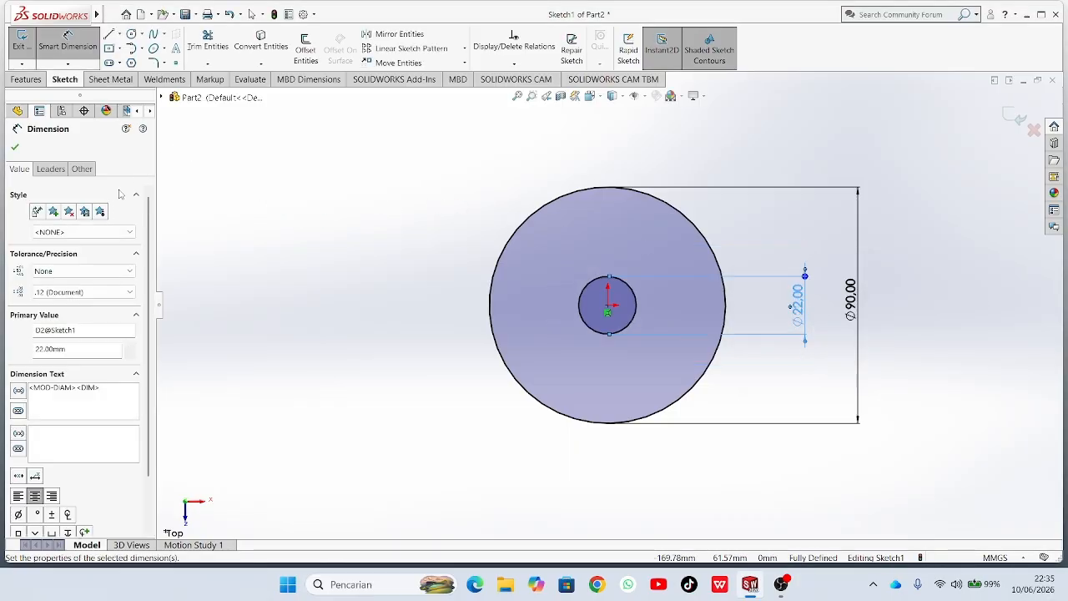
{"action": "left_click", "coordinate": [15, 147]}
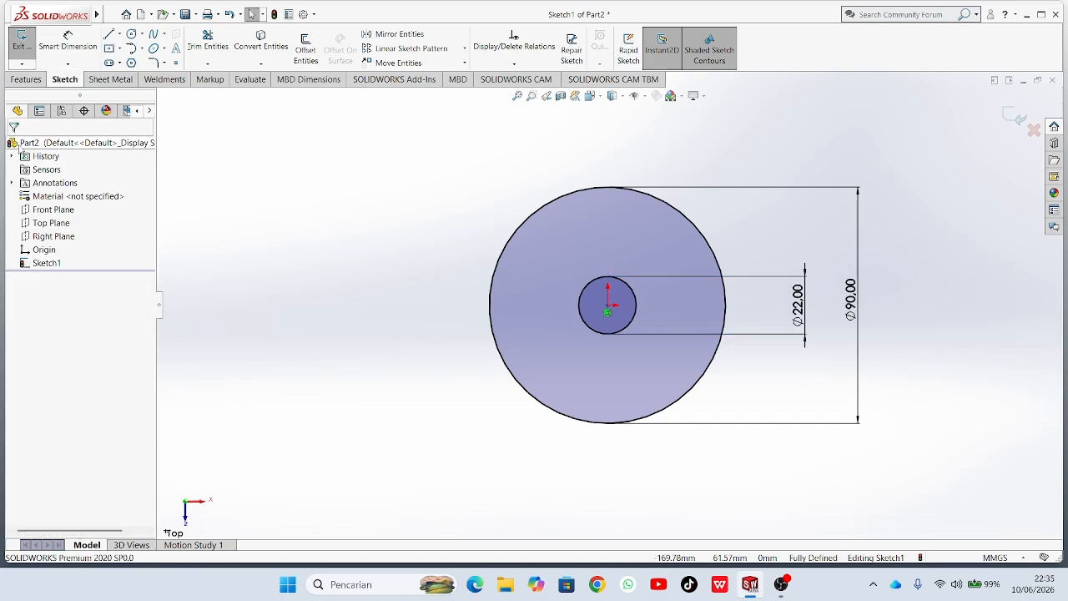
Extrude the ring profile between the two circles with a boss extrude at a blind depth of 3 mm.
{"action": "left_click", "coordinate": [26, 80]}
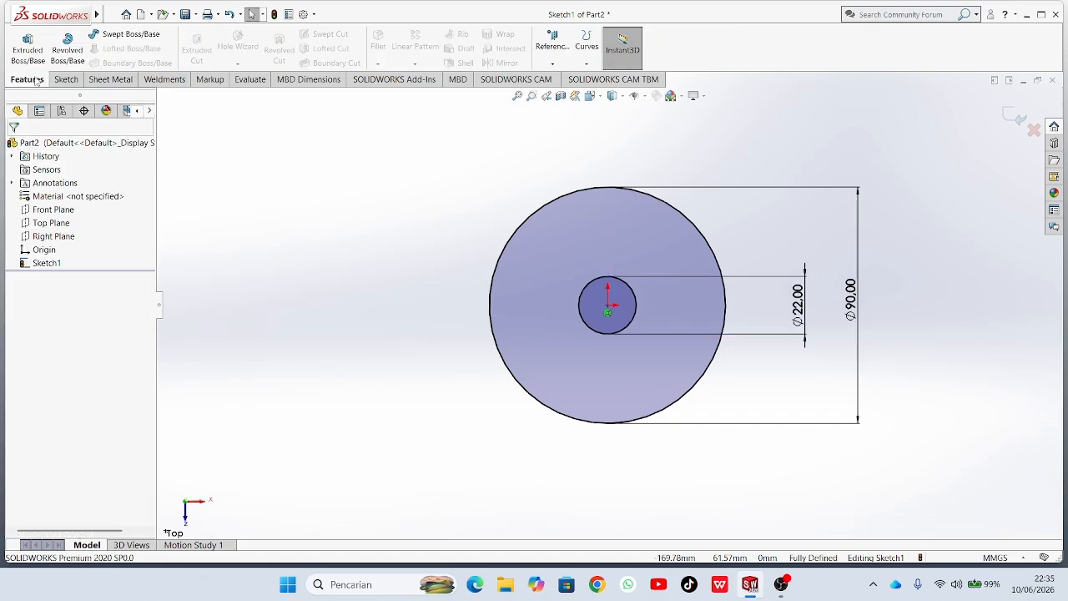
{"action": "left_click", "coordinate": [28, 43]}
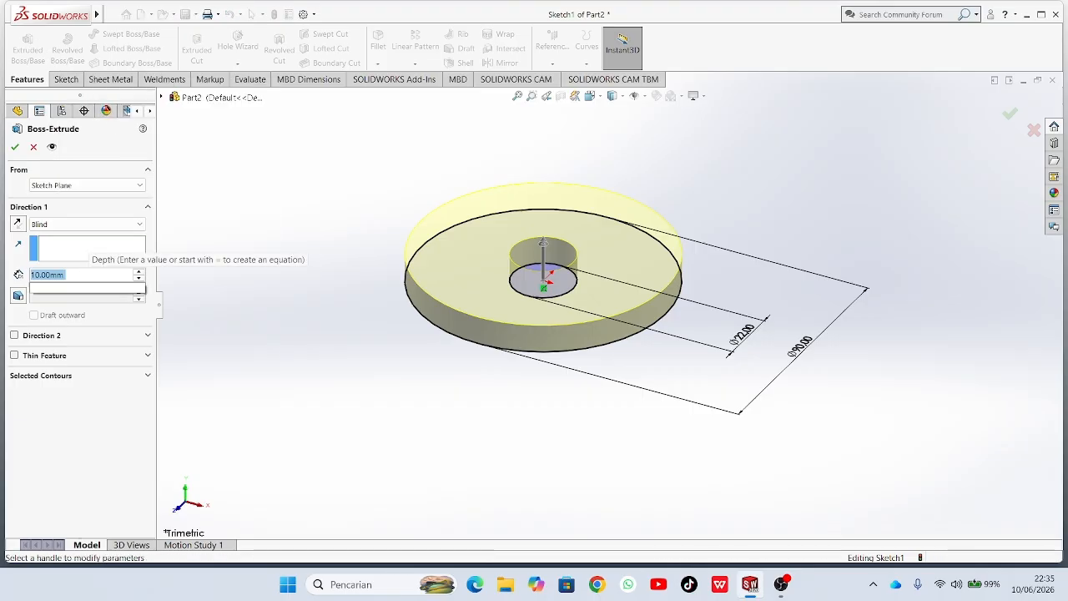
{"action": "key", "text": "BackSpace"}
{"action": "type", "text": "3"}
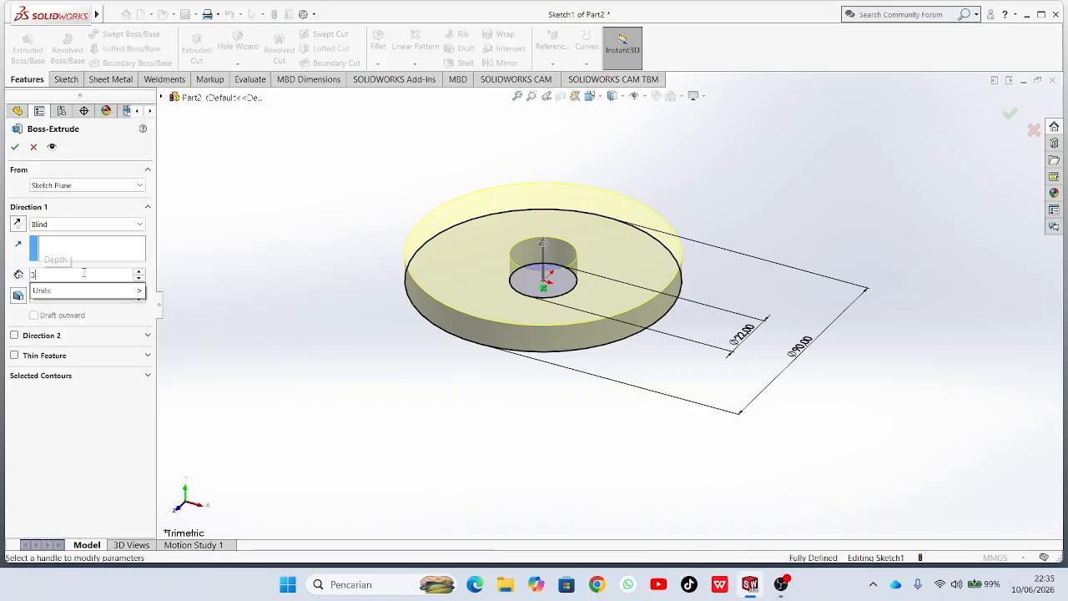
{"action": "key", "text": "Return"}
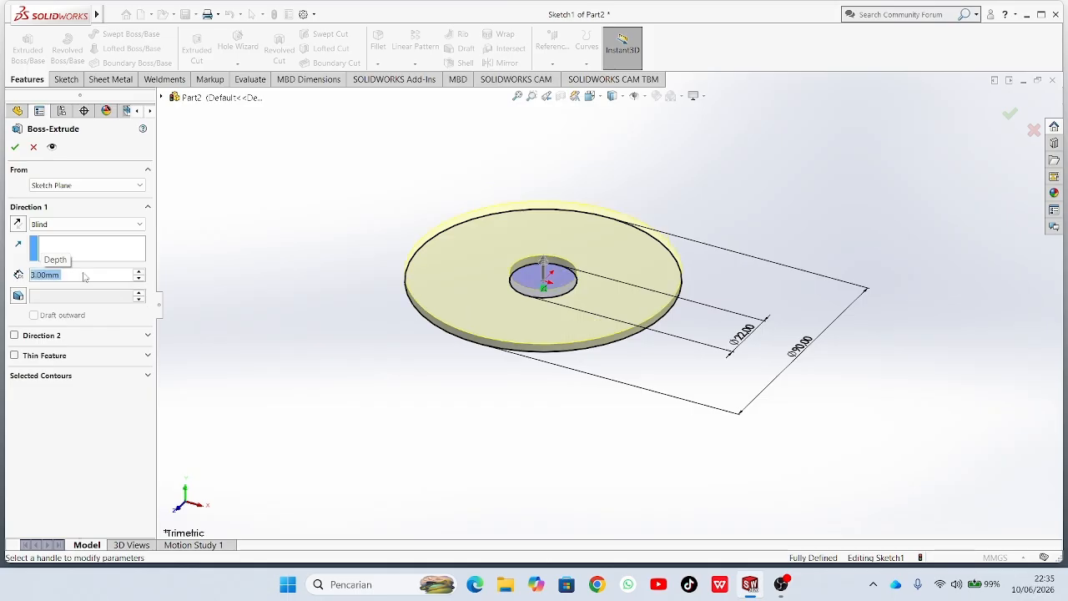
{"action": "left_click", "coordinate": [14, 147]}
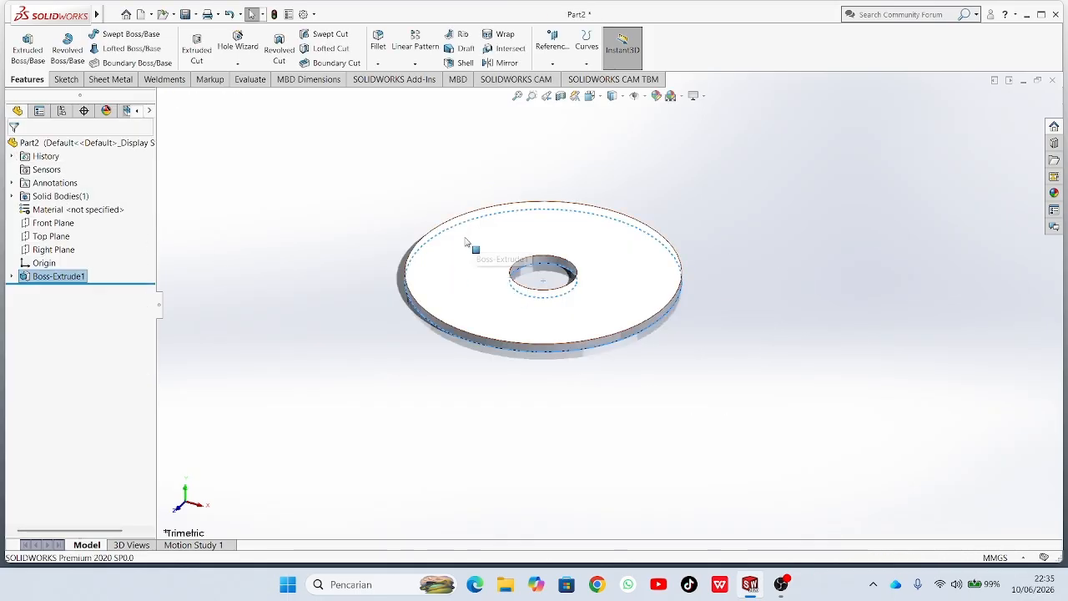
Orient the view normal to the ring's upper flat face and start a new sketch on that face.
{"action": "right_click", "coordinate": [517, 226]}
{"action": "left_click", "coordinate": [591, 208]}
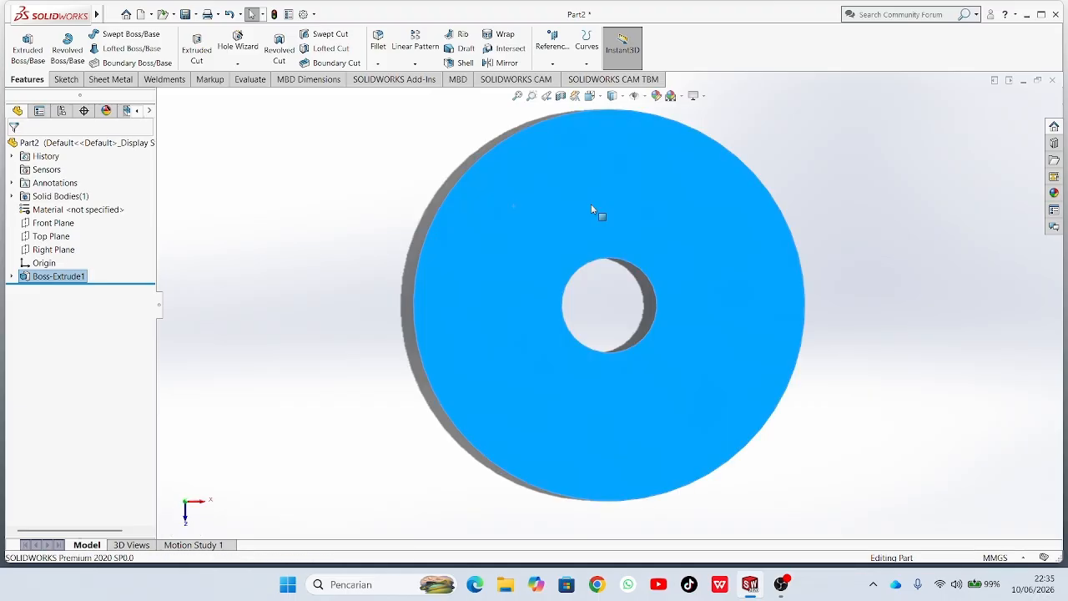
{"action": "left_click", "coordinate": [971, 291]}
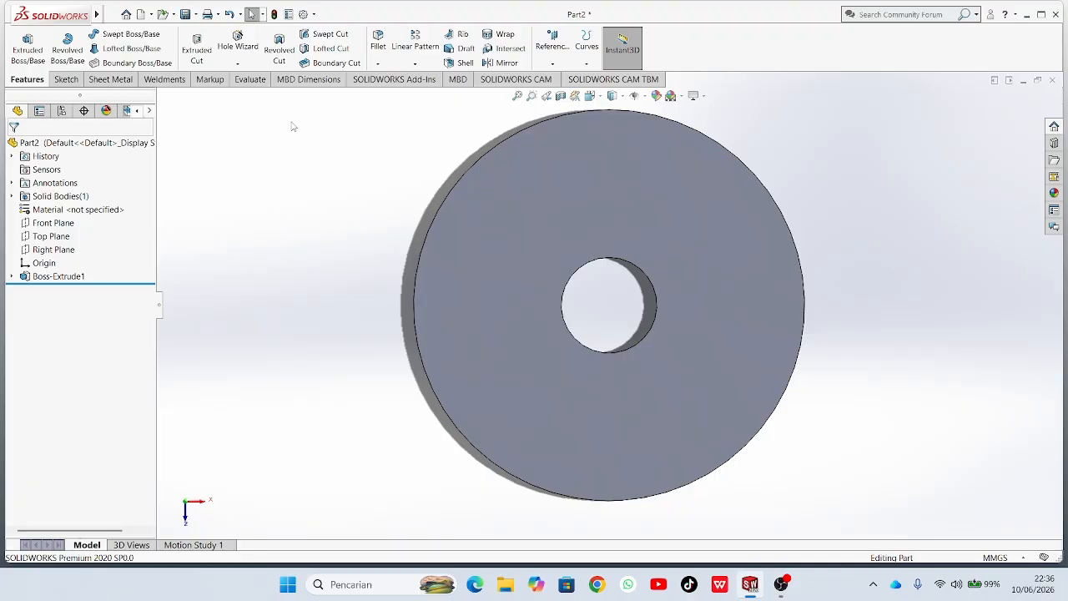
{"action": "left_click", "coordinate": [66, 79]}
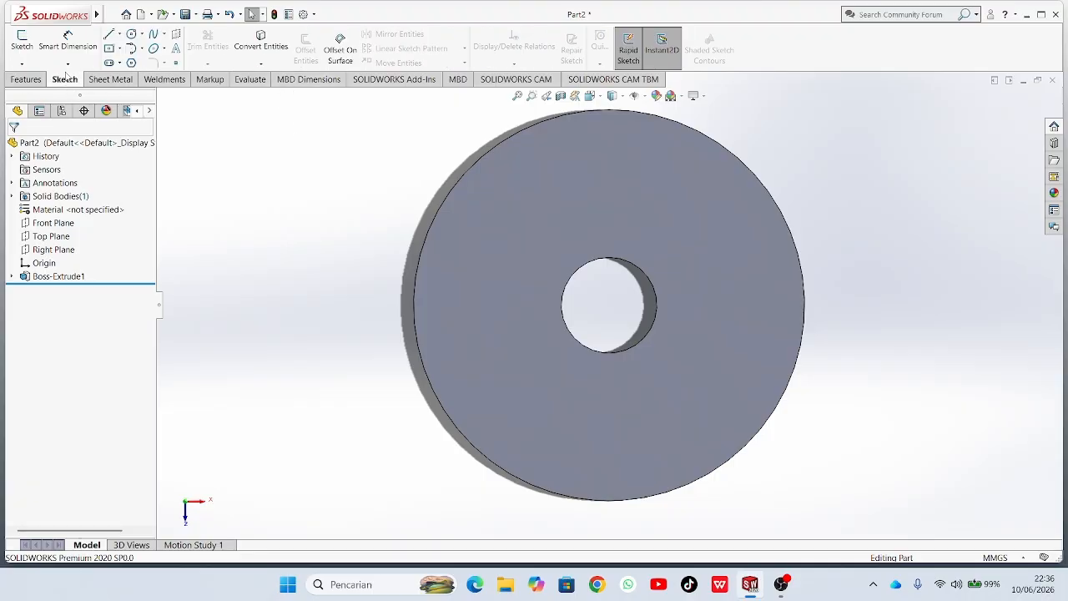
{"action": "left_click", "coordinate": [22, 40]}
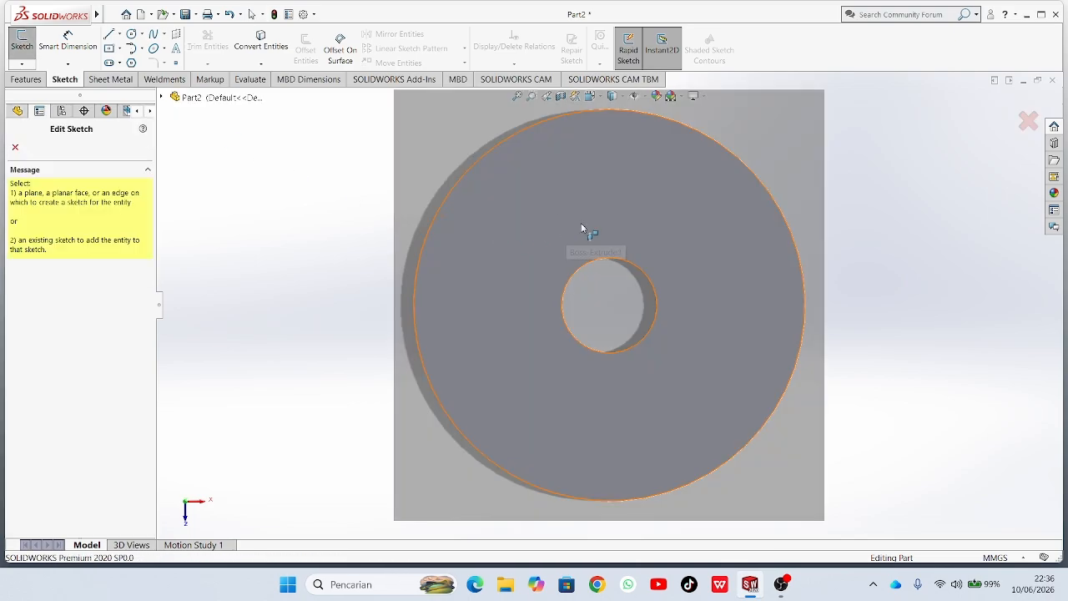
{"action": "left_click", "coordinate": [681, 213]}
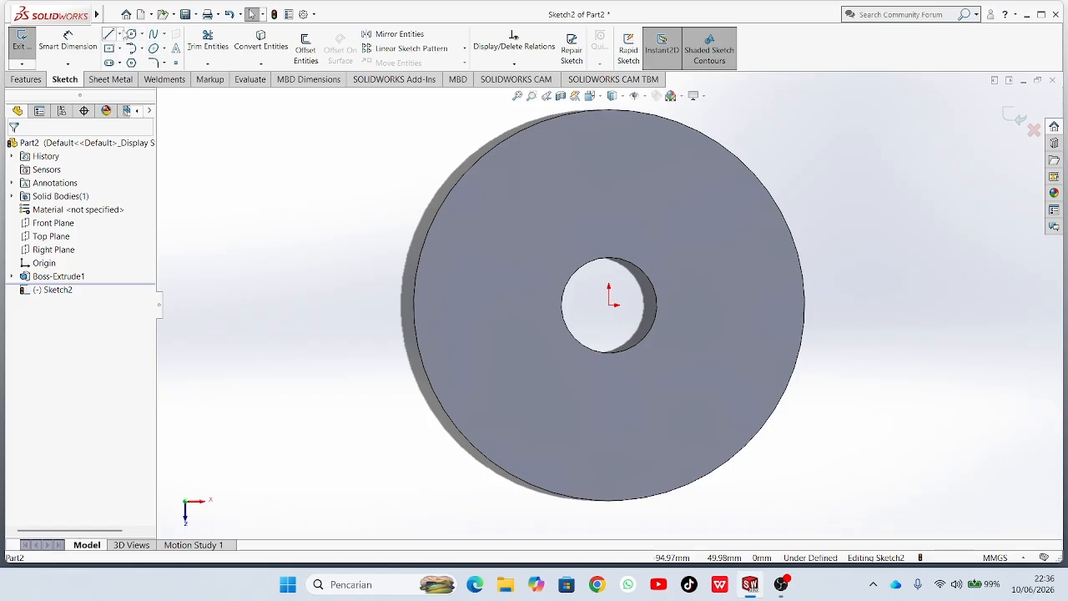
Draw a vertical centerline from the origin upward to just beyond the ring's outer edge.
{"action": "left_click", "coordinate": [119, 34]}
{"action": "left_click", "coordinate": [139, 63]}
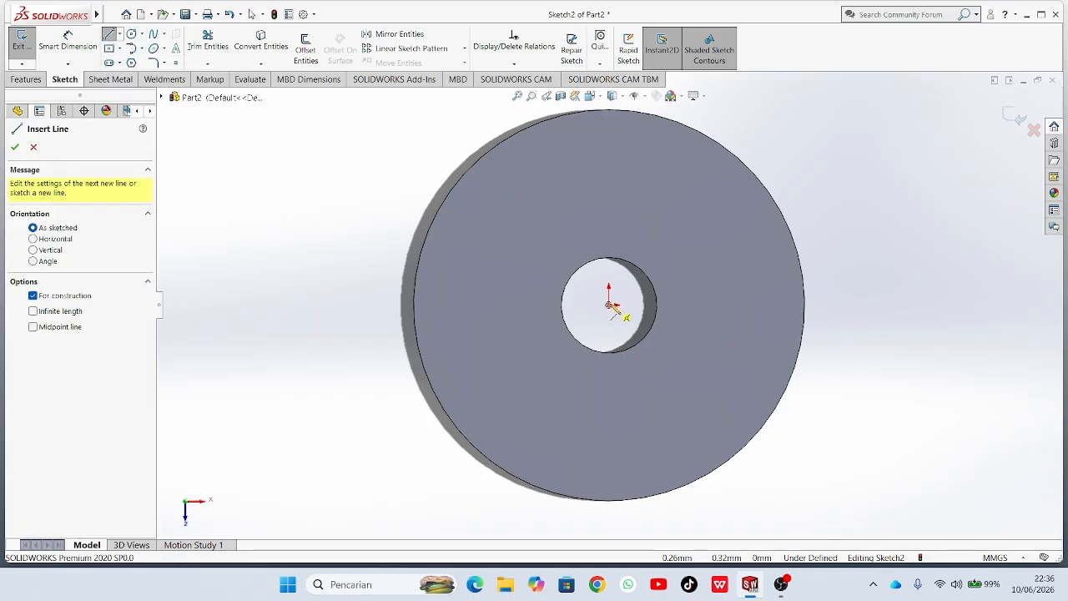
{"action": "scroll", "coordinate": [614, 313], "scroll_direction": "up", "scroll_amount": 2}
{"action": "left_click", "coordinate": [610, 304]}
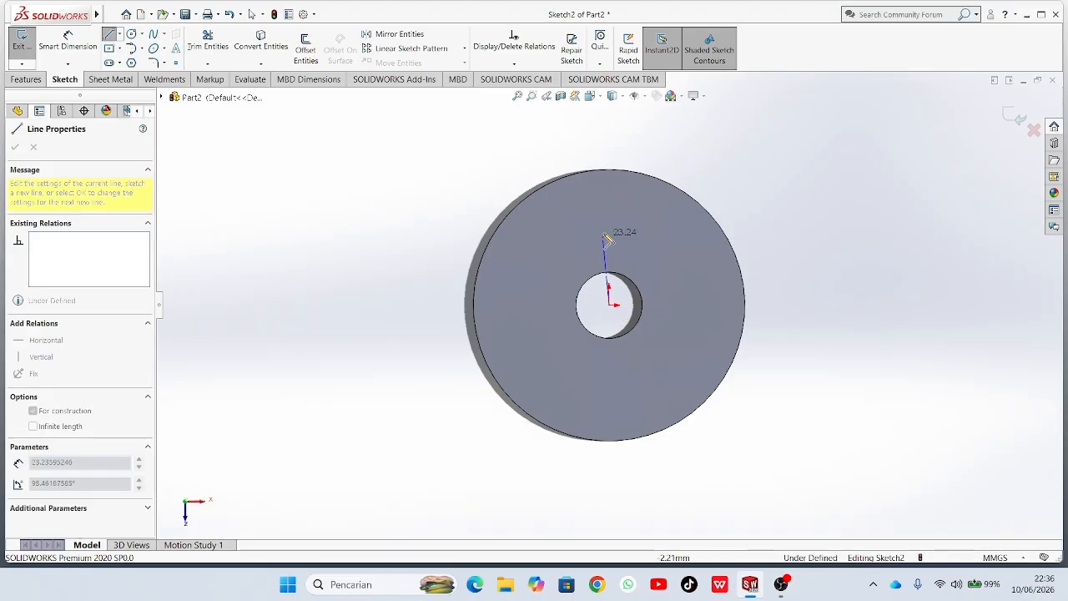
{"action": "left_click", "coordinate": [610, 156]}
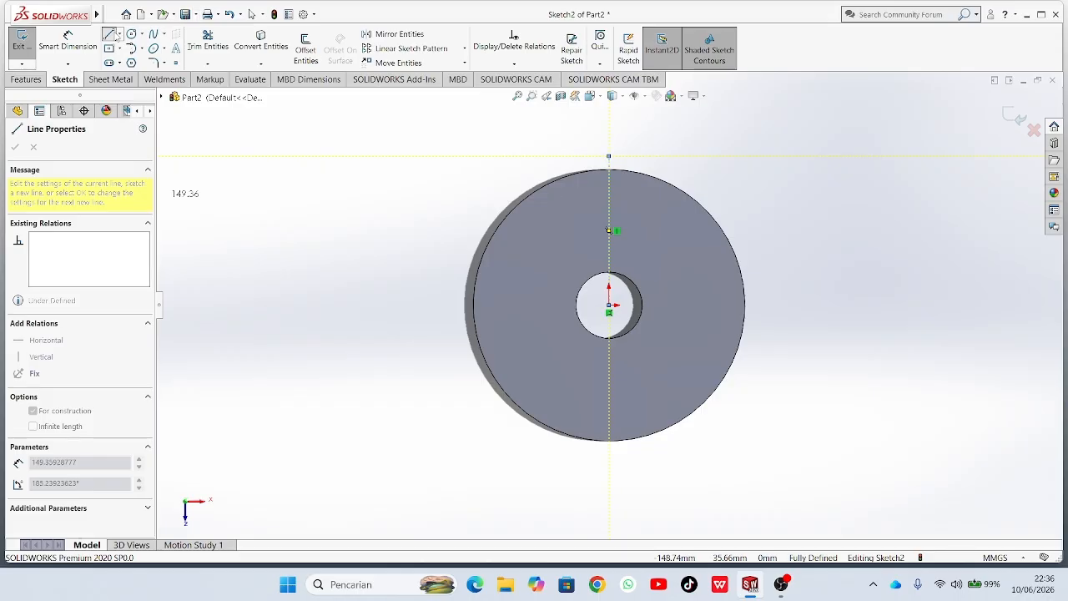
{"action": "left_click", "coordinate": [111, 35]}
{"action": "left_click", "coordinate": [15, 149]}
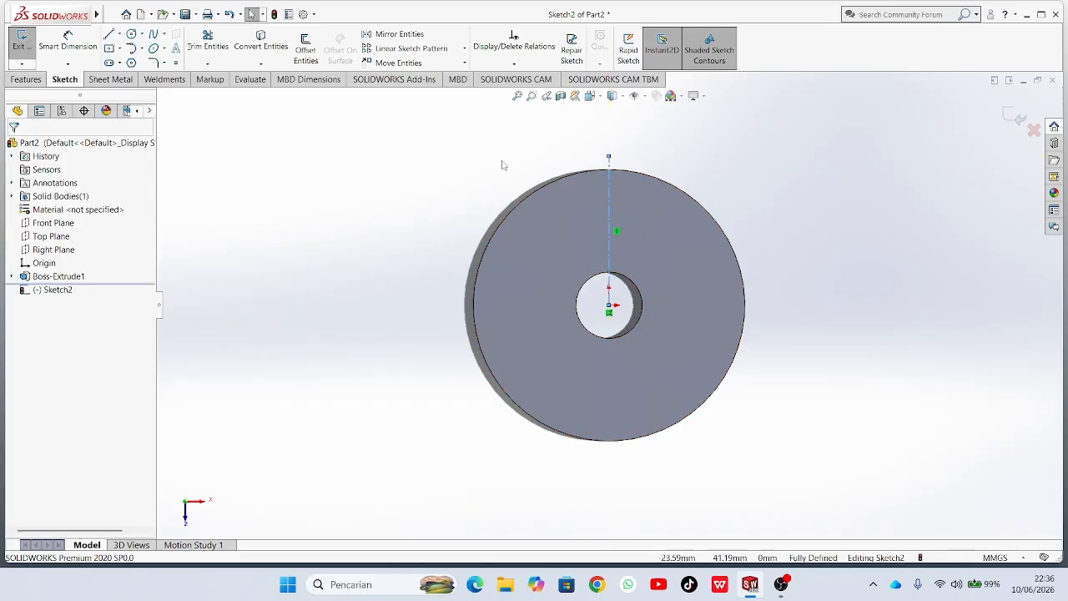
Sketch a circle of about 4.2 mm radius centred on the vertical centerline, about 34.2 mm above the origin.
{"action": "left_click", "coordinate": [131, 34]}
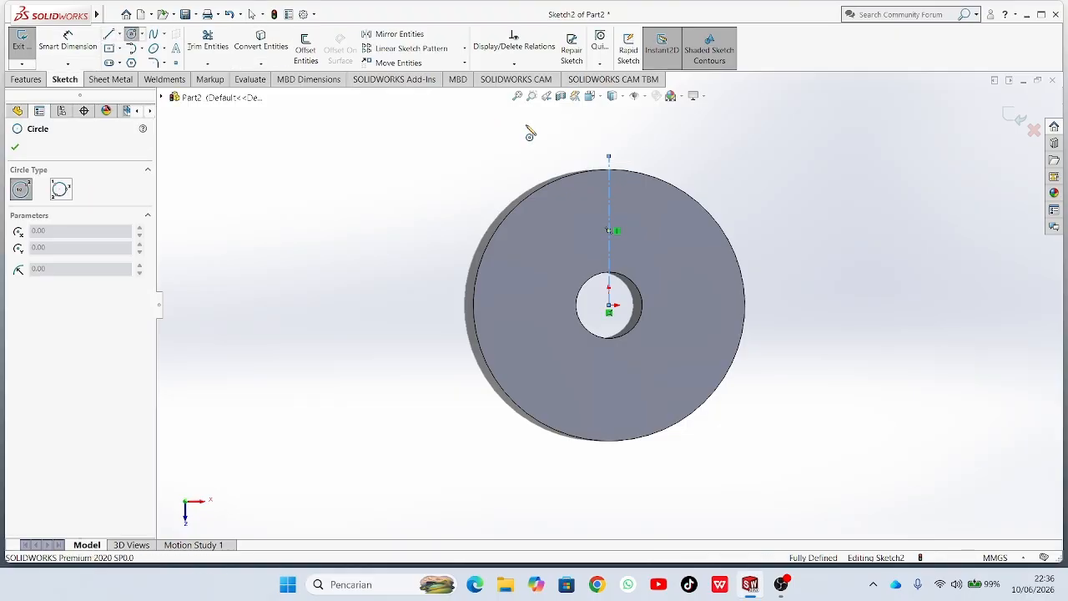
{"action": "left_click", "coordinate": [609, 202]}
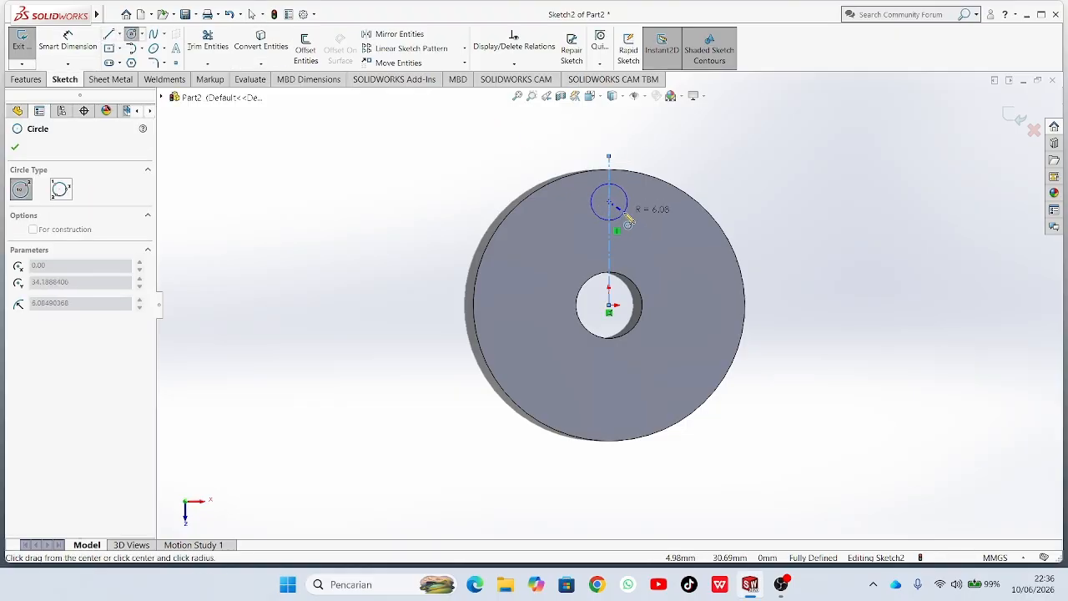
{"action": "left_click", "coordinate": [619, 212]}
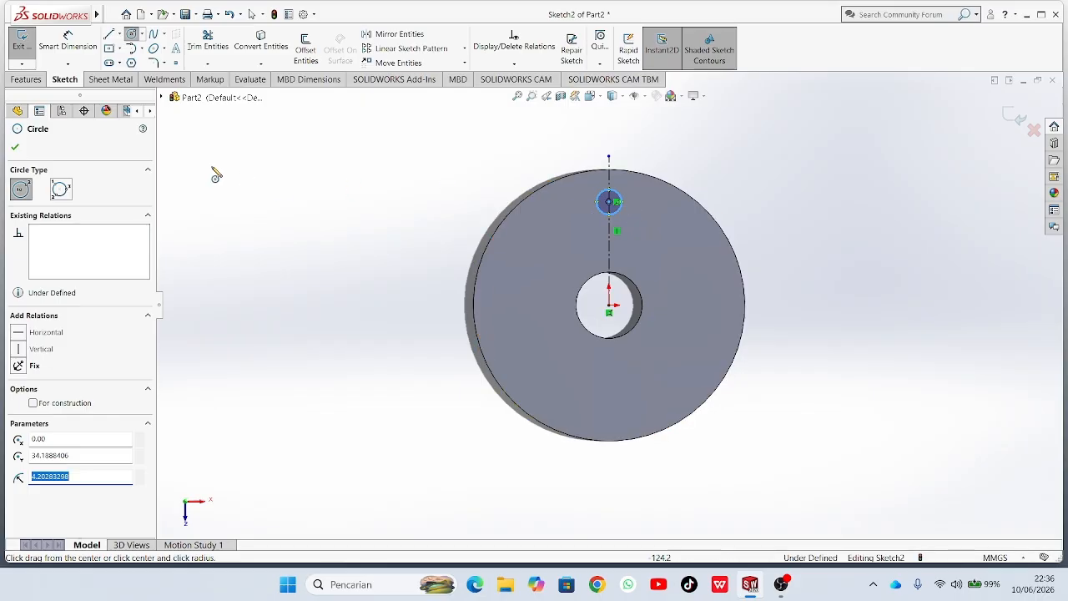
{"action": "left_click", "coordinate": [15, 149]}
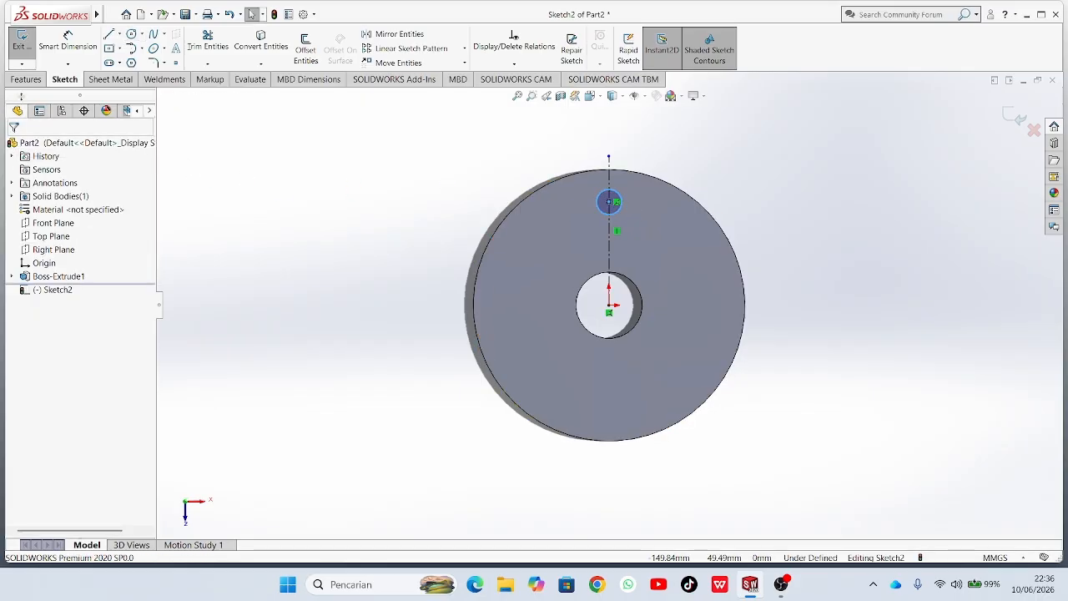
Dimension the distance from the origin to the small circle's center as 30 mm.
{"action": "left_click", "coordinate": [52, 43]}
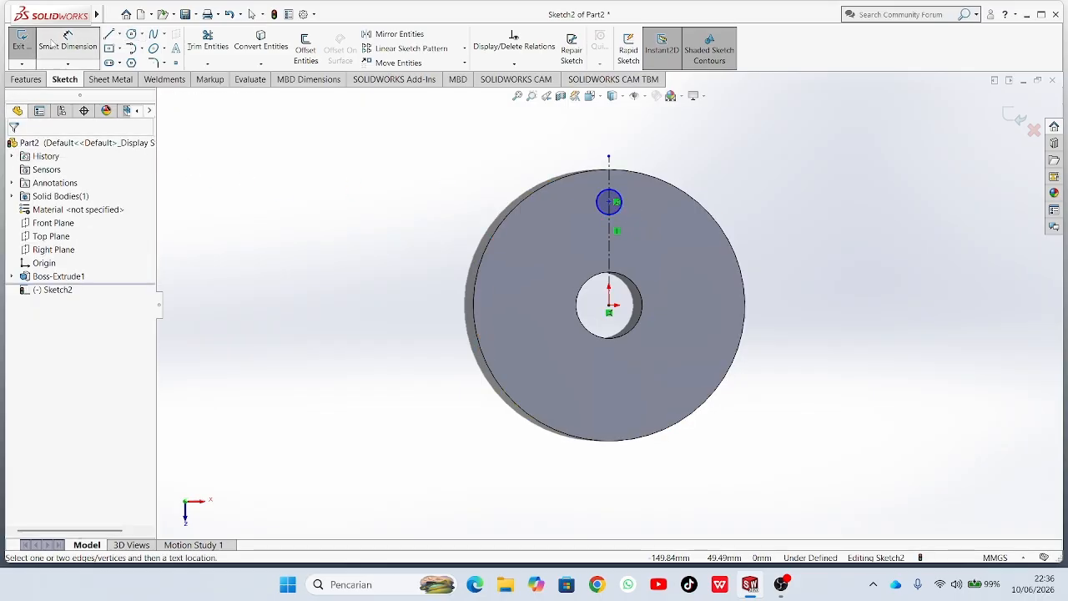
{"action": "left_click", "coordinate": [616, 310]}
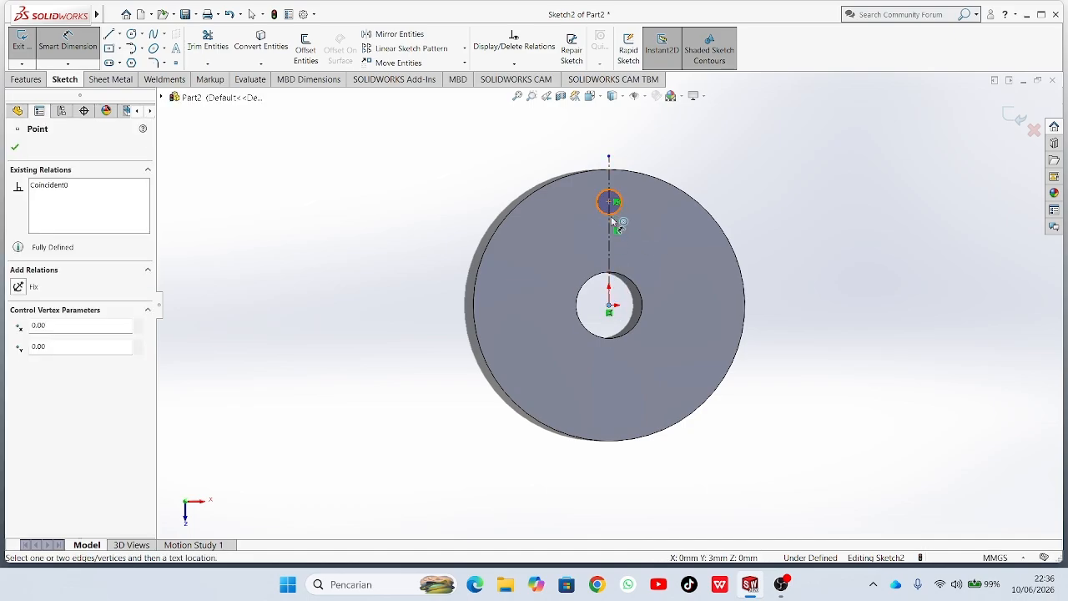
{"action": "left_click", "coordinate": [612, 210]}
{"action": "left_click", "coordinate": [556, 242]}
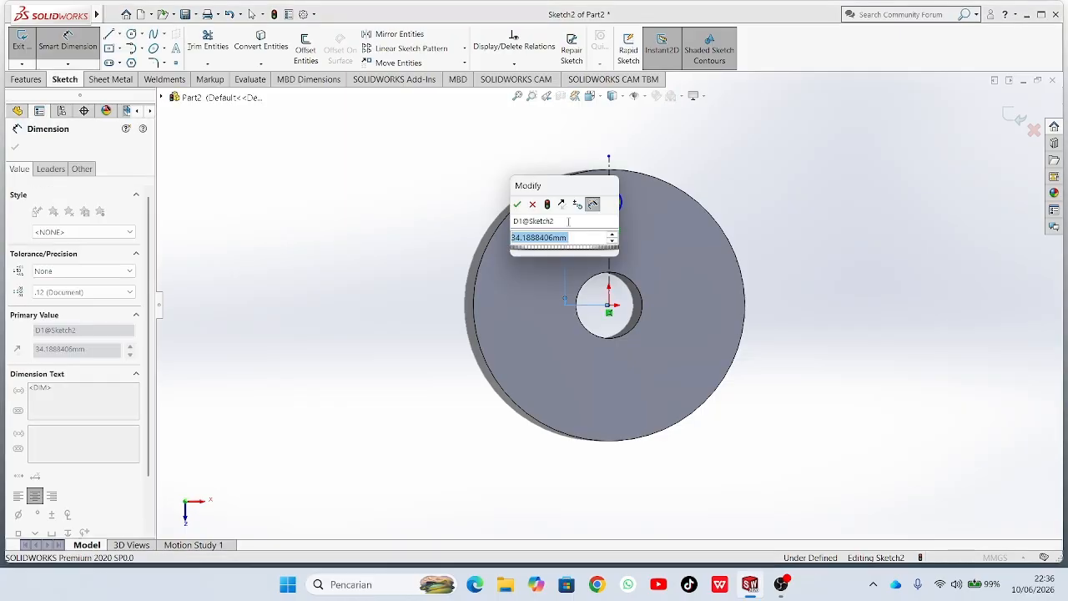
{"action": "type", "text": "="}
{"action": "type", "text": "30"}
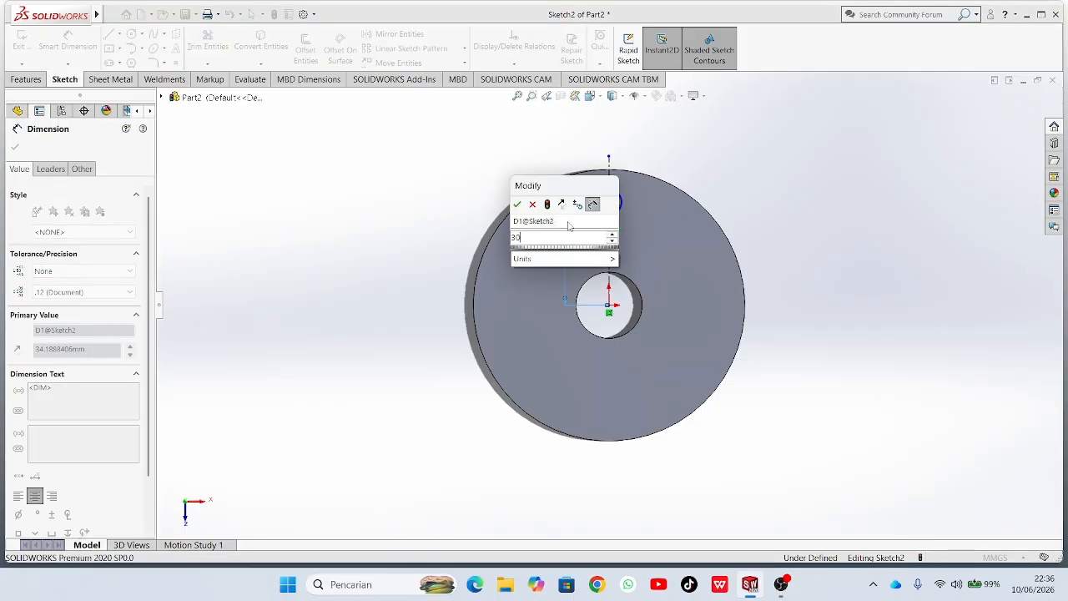
{"action": "key", "text": "Return"}
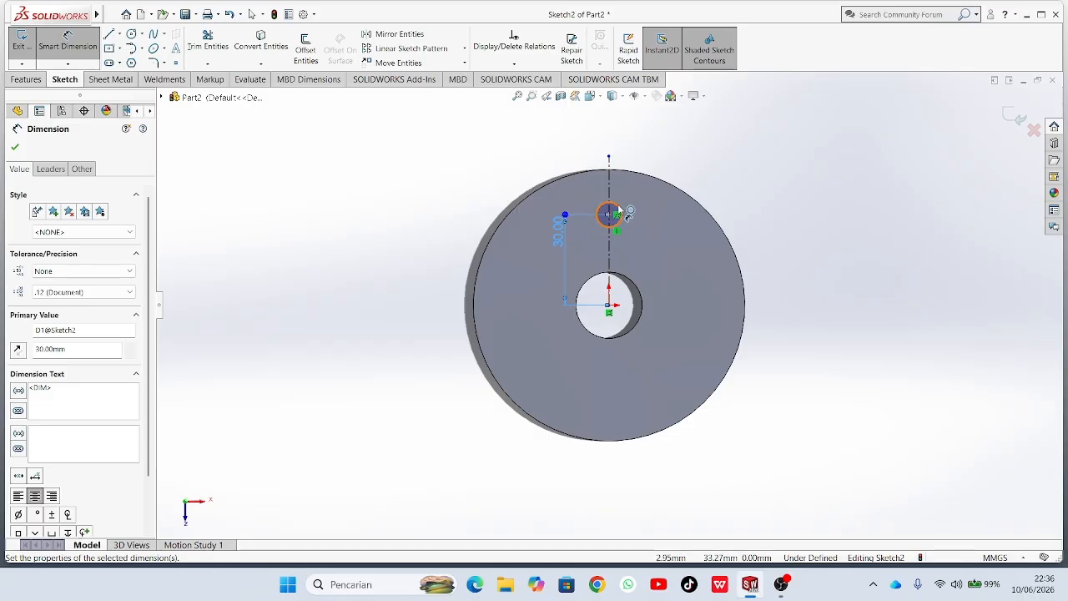
Dimension the small circle's diameter as 6.5 mm.
{"action": "left_click", "coordinate": [619, 210]}
{"action": "left_click", "coordinate": [681, 144]}
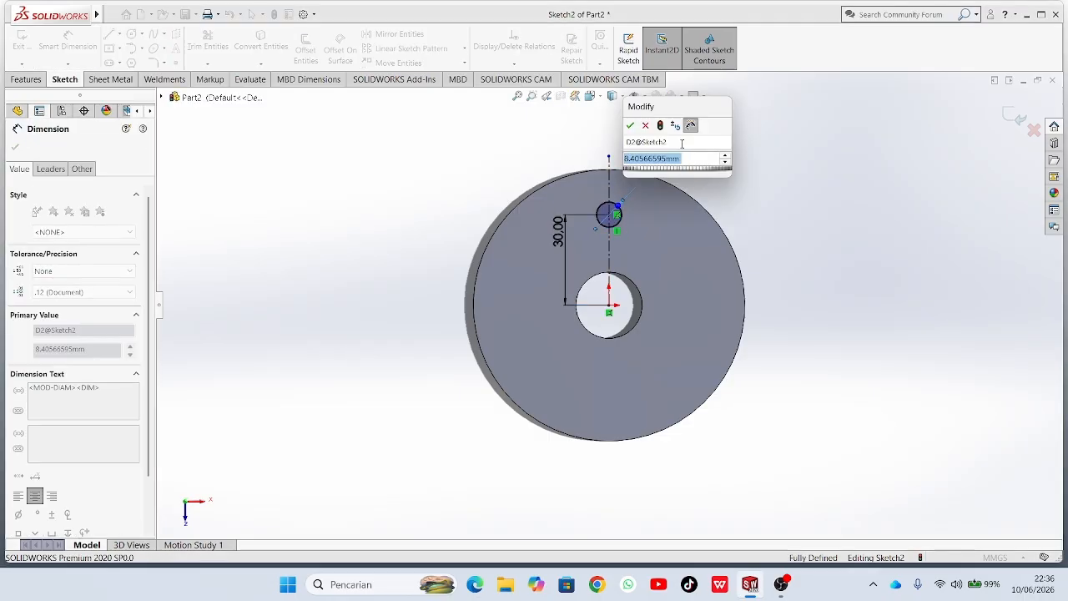
{"action": "type", "text": "=6"}
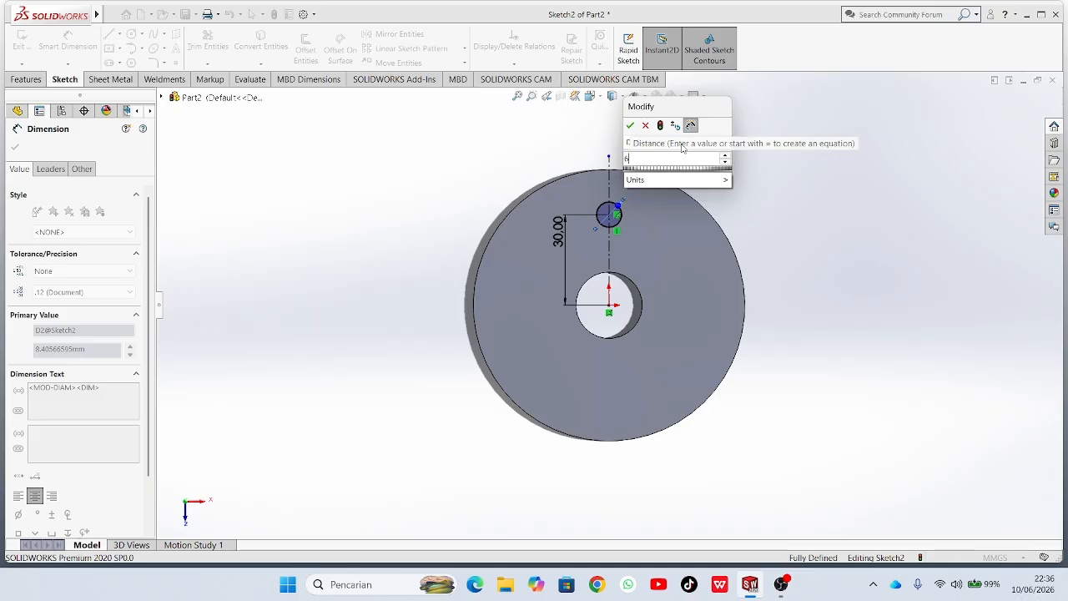
{"action": "key", "text": "BackSpace"}
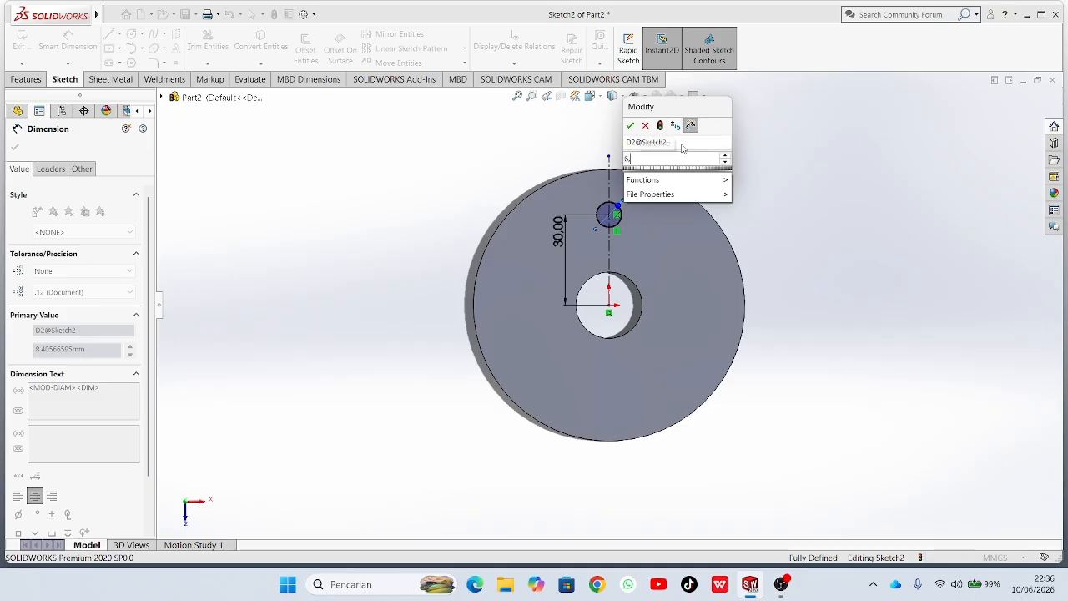
{"action": "type", "text": "6,5"}
{"action": "key", "text": "Return"}
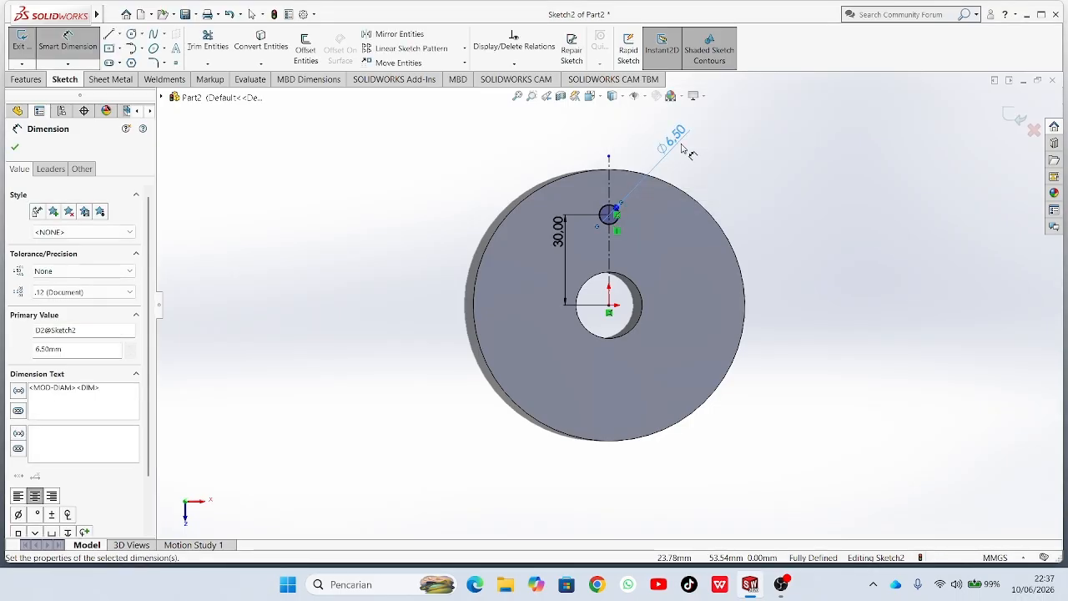
Create a circular sketch pattern of the 6.5 mm circle with 6 equally spaced instances over 360 degrees around the origin.
{"action": "left_click", "coordinate": [15, 147]}
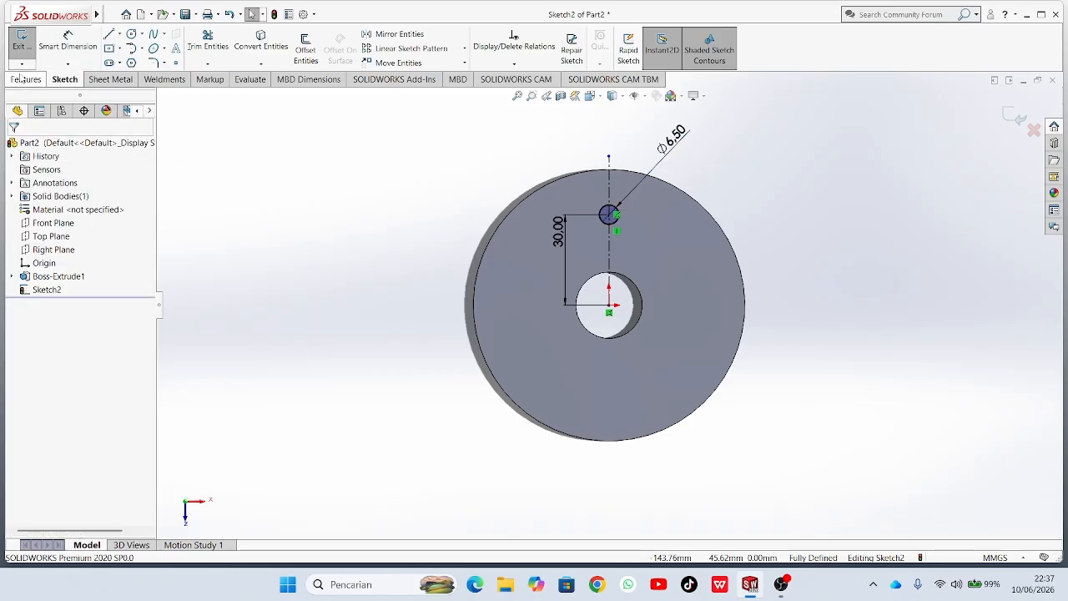
{"action": "left_click", "coordinate": [464, 50]}
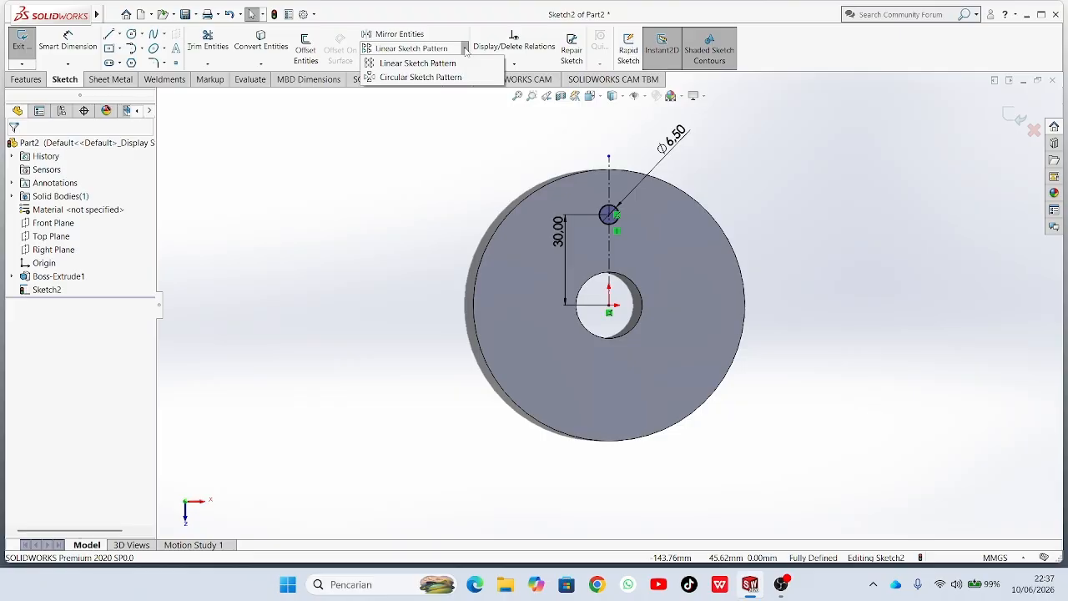
{"action": "left_click", "coordinate": [426, 77]}
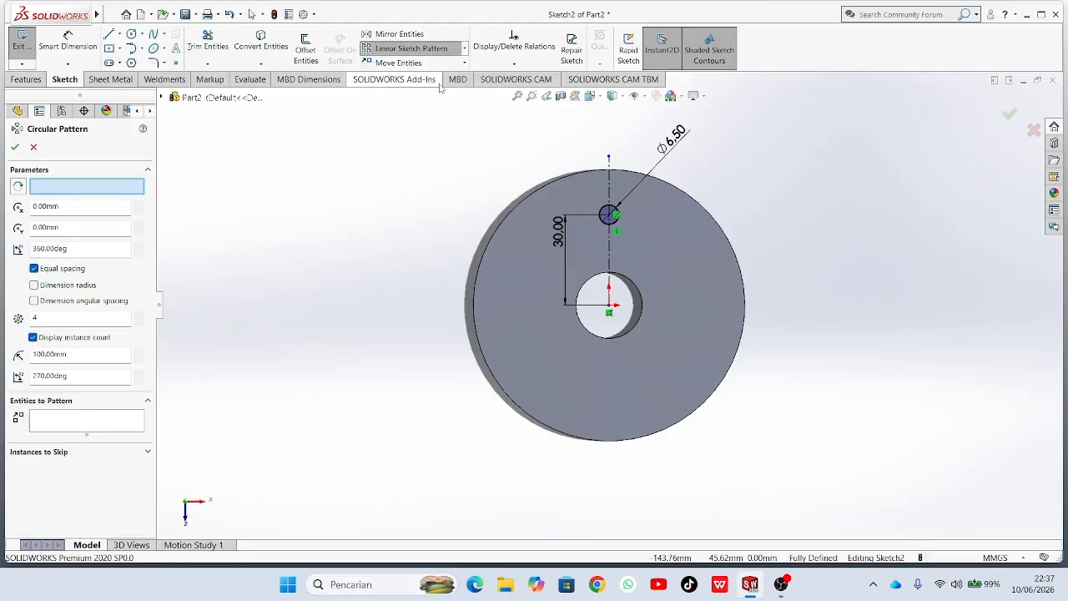
{"action": "left_click", "coordinate": [60, 317]}
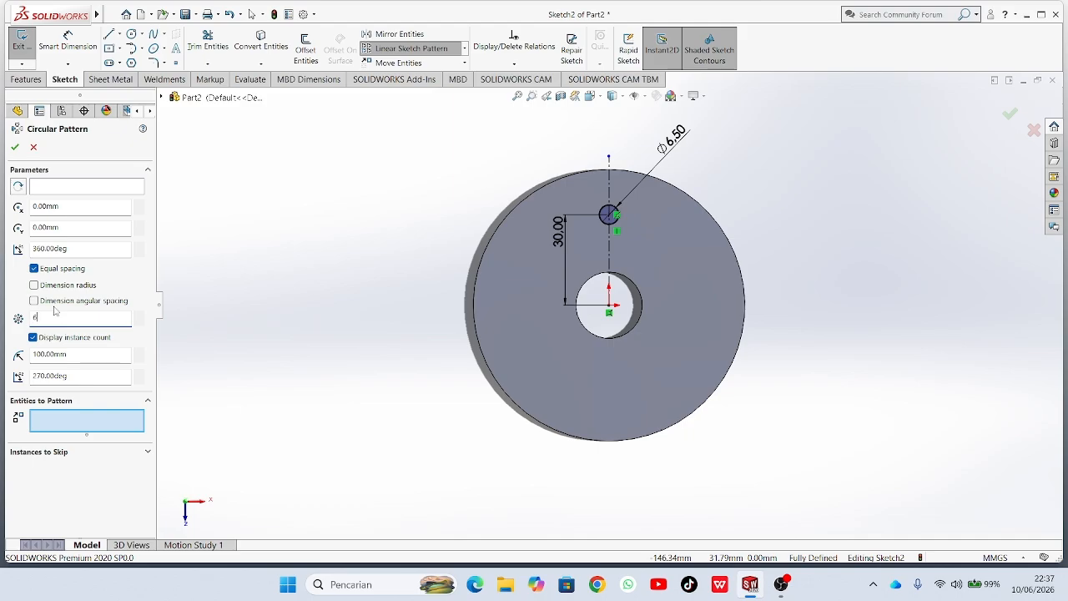
{"action": "left_click", "coordinate": [603, 222]}
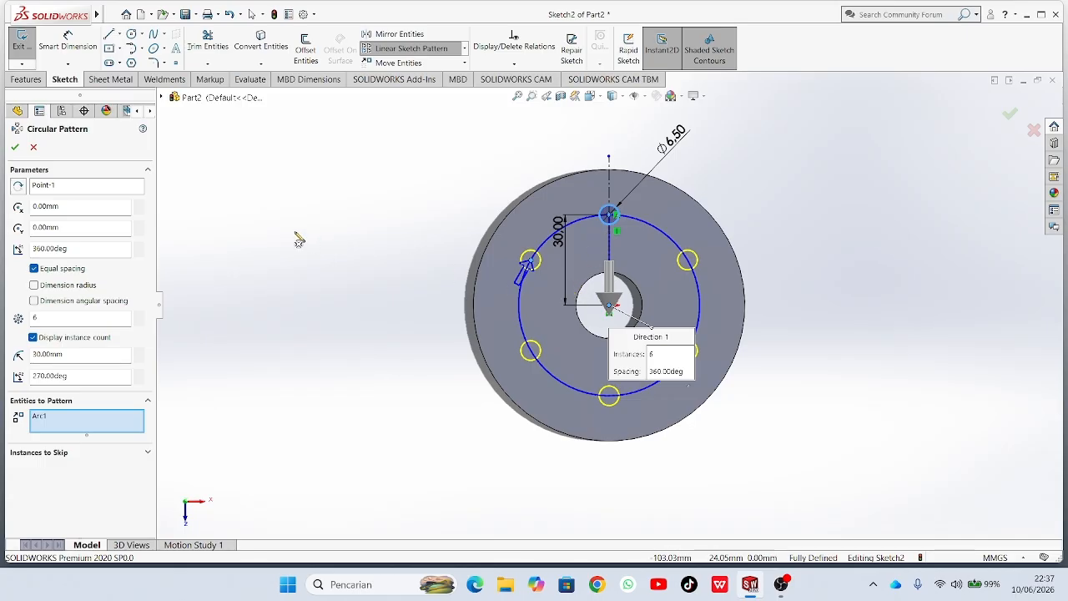
{"action": "left_click", "coordinate": [15, 146]}
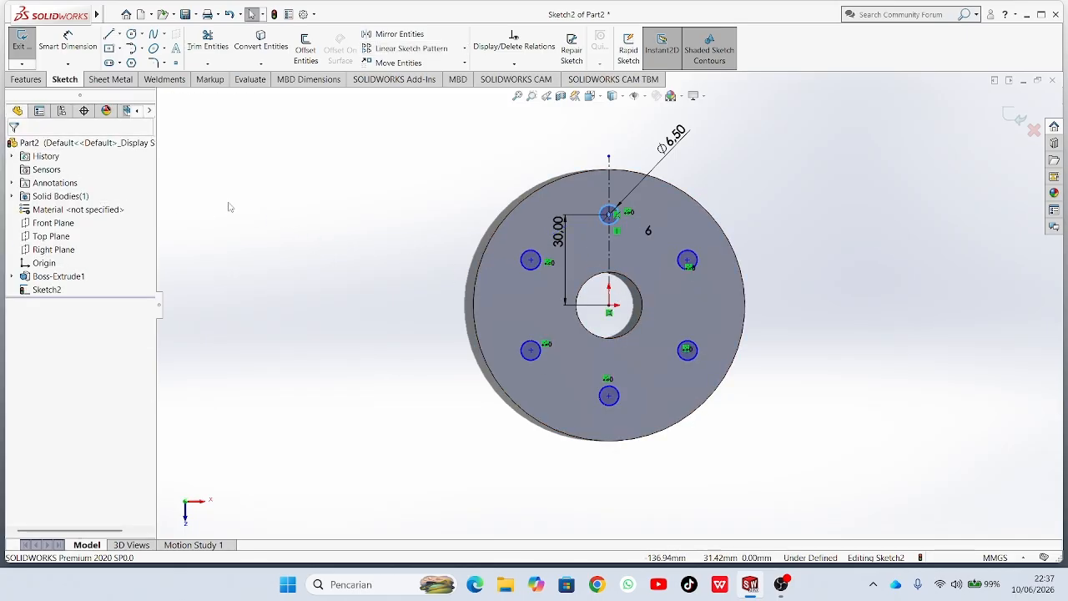
Cut the six patterned circles through the ring with a 3 mm blind Extruded Cut.
{"action": "left_click", "coordinate": [26, 80]}
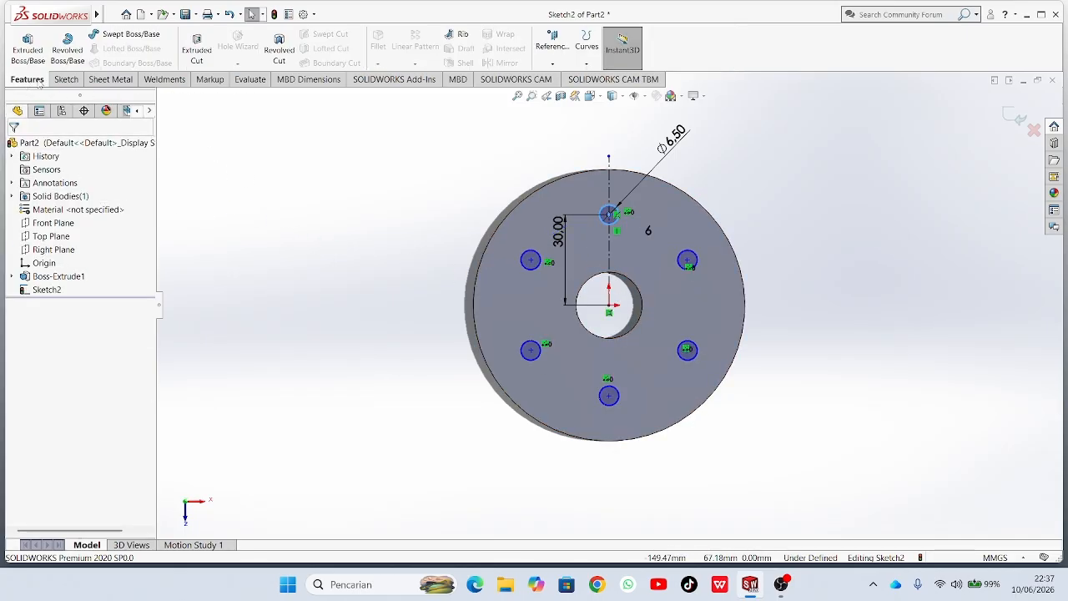
{"action": "left_click", "coordinate": [204, 43]}
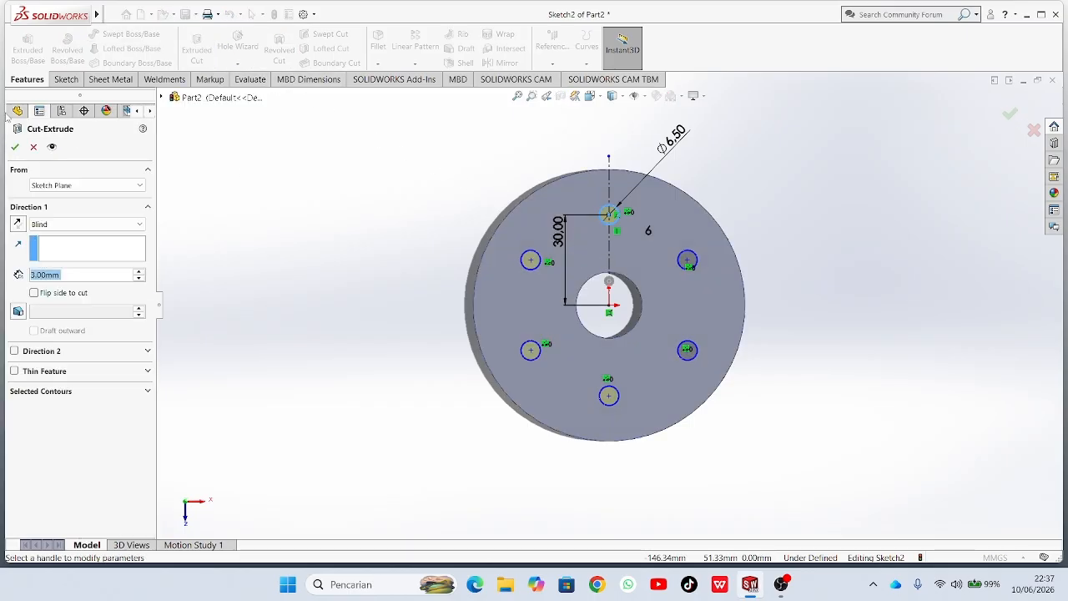
{"action": "left_click", "coordinate": [15, 148]}
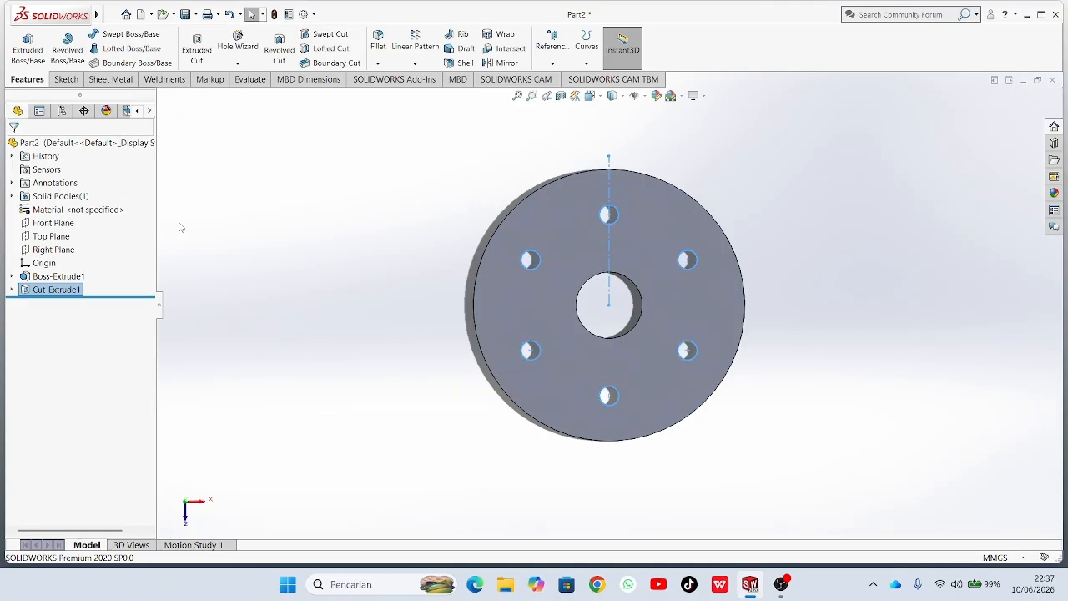
{"action": "middle_click_drag", "start_coordinate": [403, 333], "coordinate": [861, 327]}
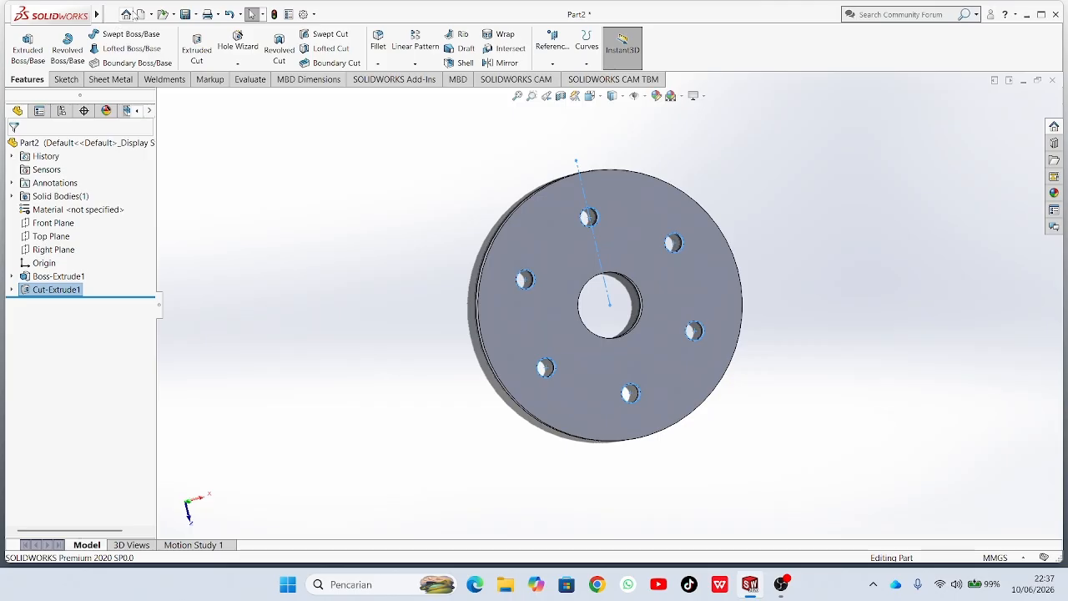
Save the ring in the GARDEN LIGHT folder under the file name Part2 BOTTOM.
{"action": "left_click", "coordinate": [194, 15]}
{"action": "left_click", "coordinate": [210, 44]}
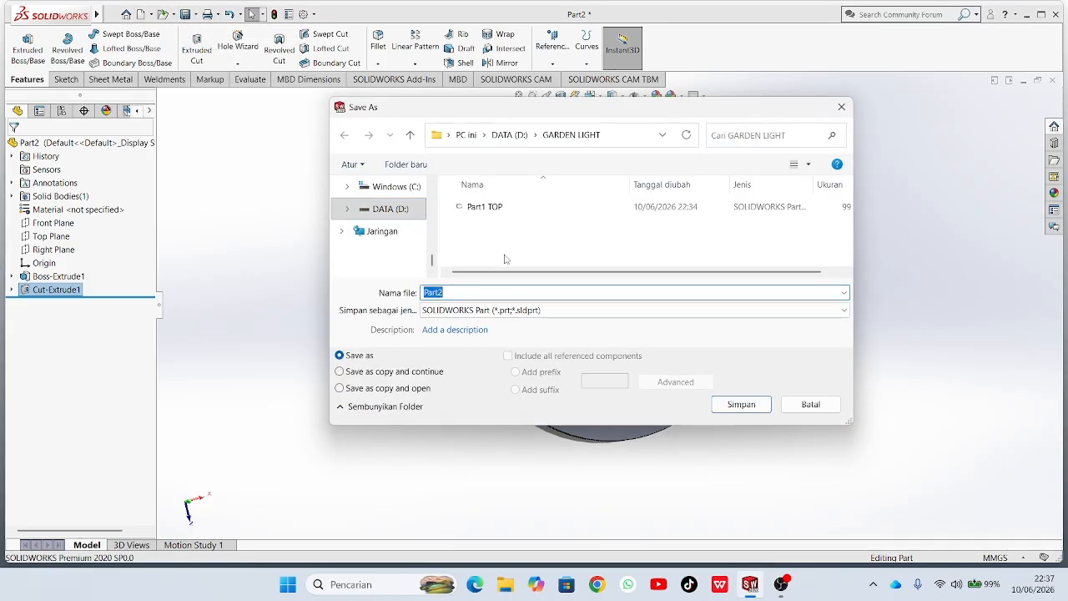
{"action": "left_click", "coordinate": [497, 292]}
{"action": "type", "text": "BOOT OM"}
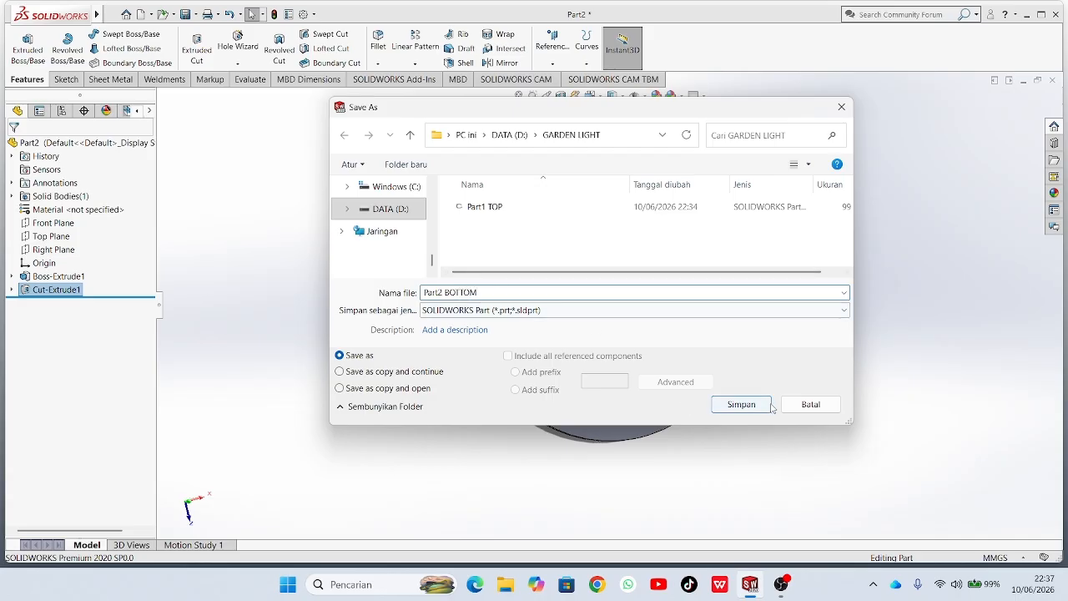
{"action": "left_click", "coordinate": [740, 404]}
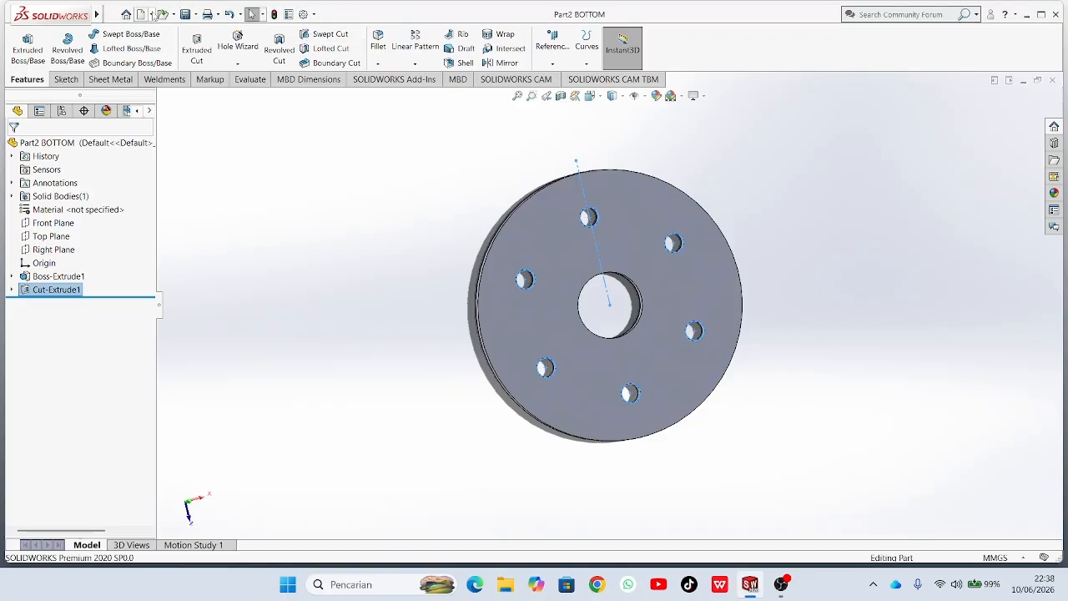
Create a new part document.
{"action": "left_click", "coordinate": [151, 15]}
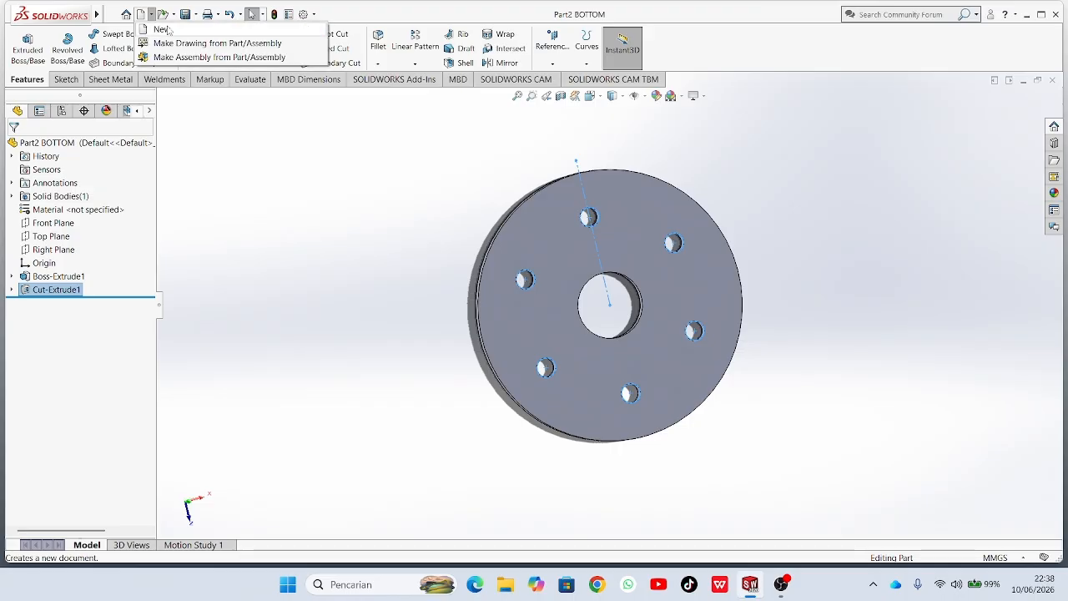
{"action": "left_click", "coordinate": [161, 30]}
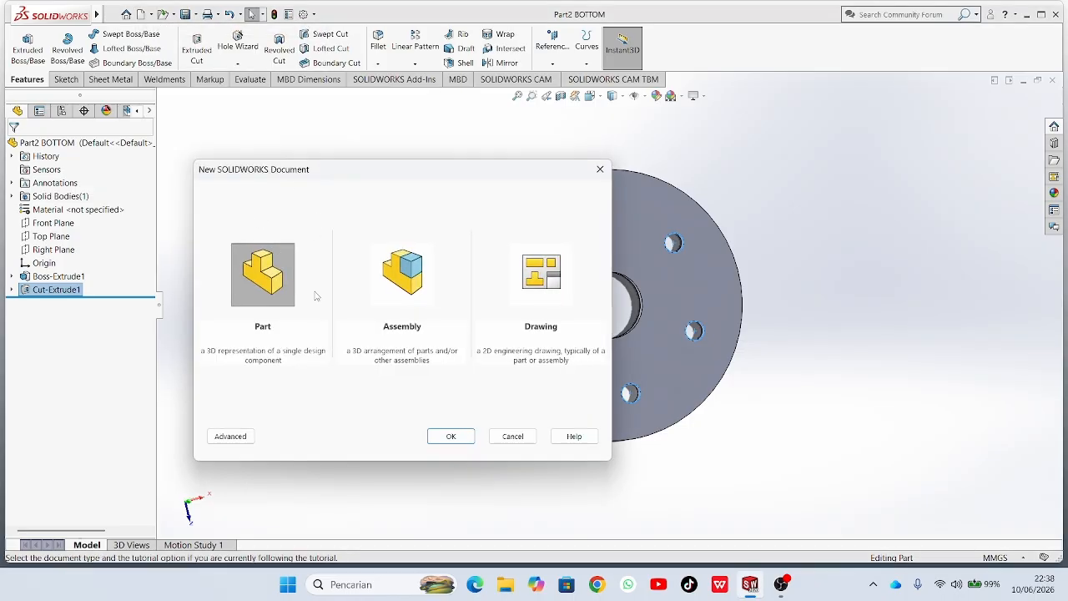
{"action": "left_click", "coordinate": [452, 436]}
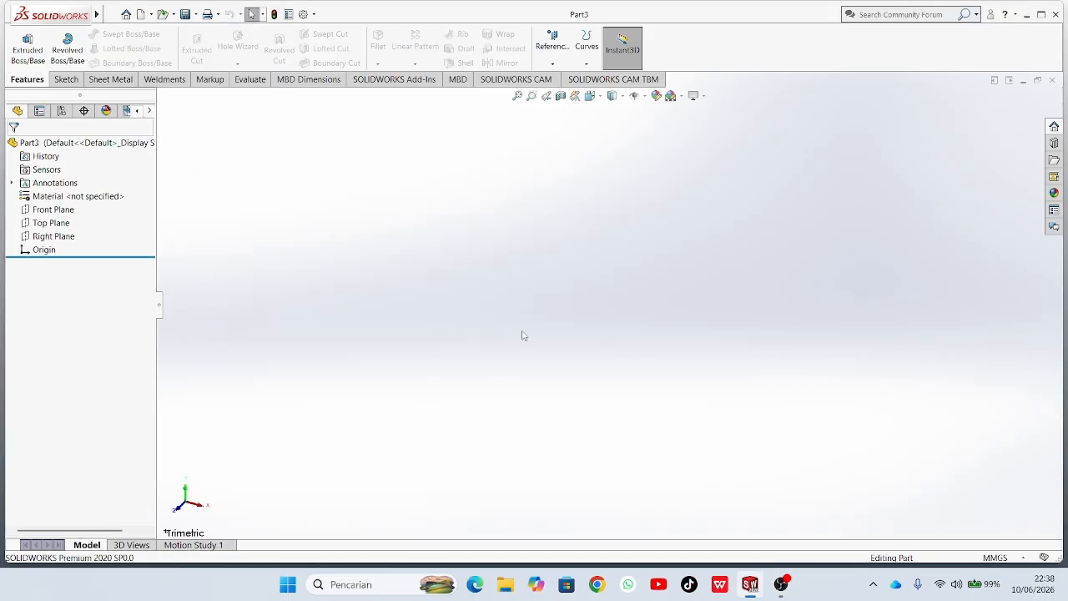
Sketch a six-sided polygon centred on the origin of the Top Plane, with an inscribed circle about 115 mm in diameter.
{"action": "left_click", "coordinate": [65, 222]}
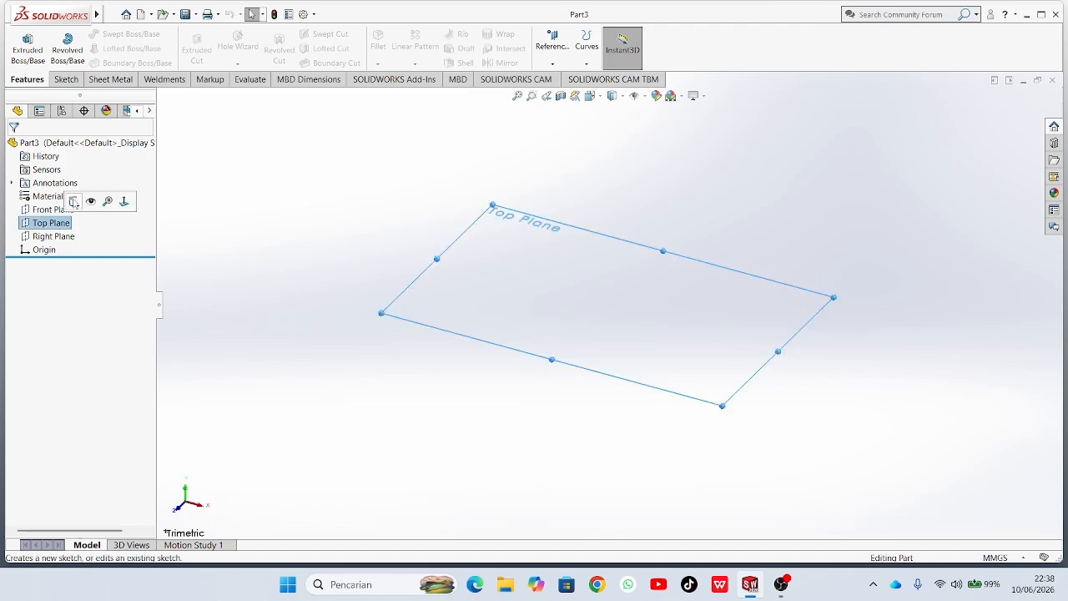
{"action": "left_click", "coordinate": [67, 79]}
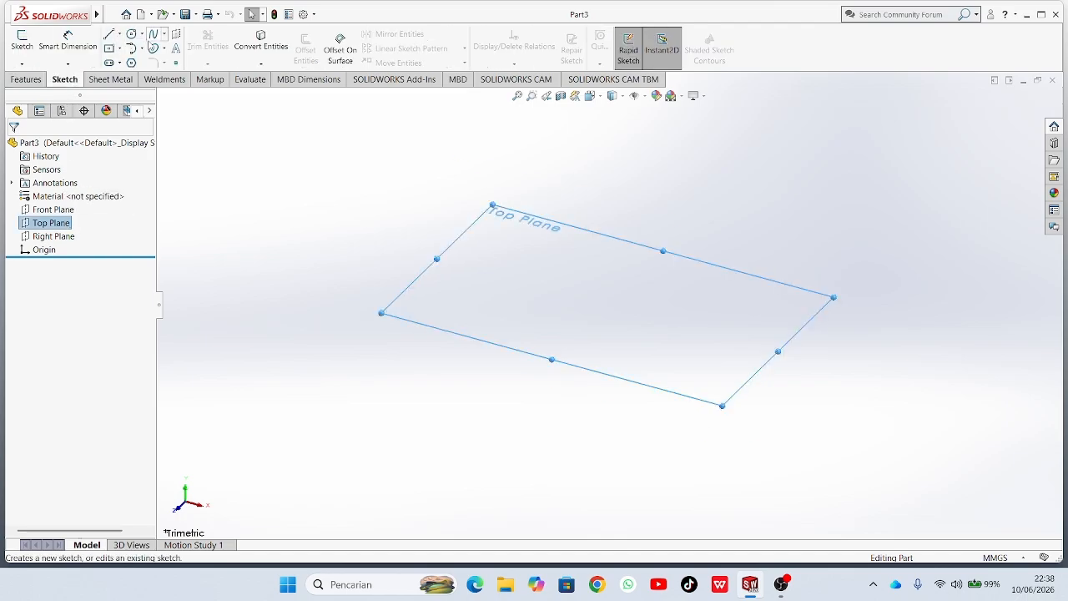
{"action": "left_click", "coordinate": [132, 63]}
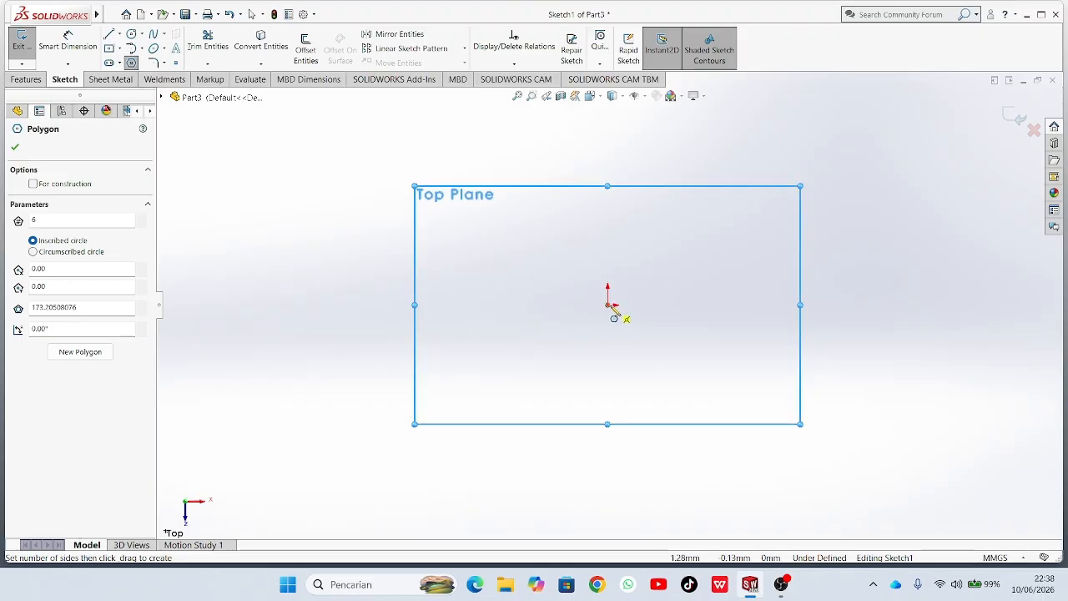
{"action": "mouse_move", "coordinate": [608, 305]}
{"action": "left_mouse_down"}
{"action": "mouse_move", "coordinate": [742, 317]}
{"action": "mouse_move", "coordinate": [745, 305]}
{"action": "mouse_move", "coordinate": [759, 317]}
{"action": "mouse_move", "coordinate": [751, 306]}
{"action": "left_mouse_up"}
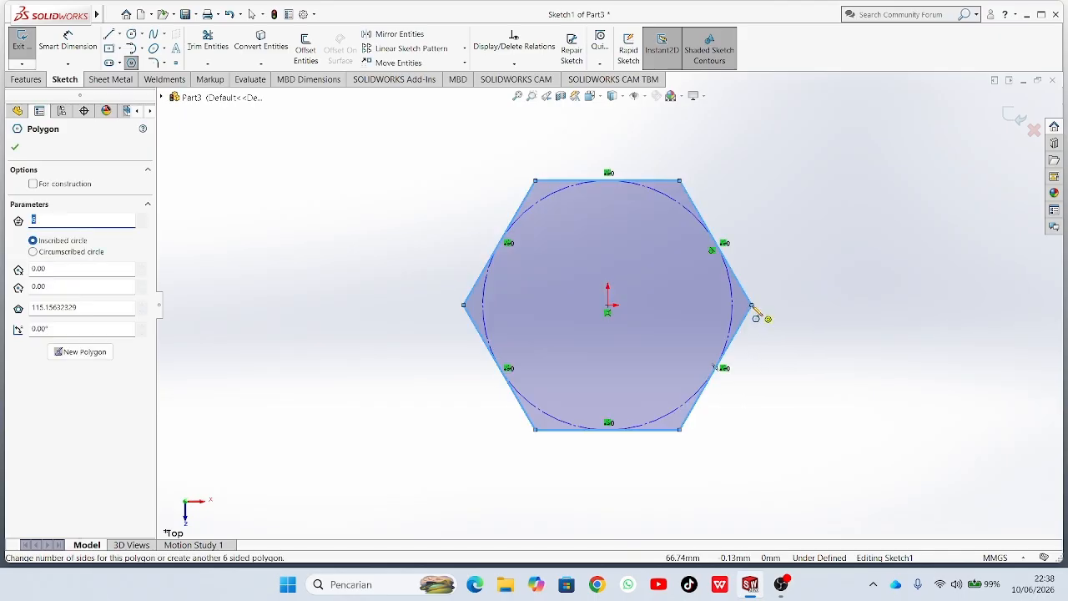
{"action": "left_click", "coordinate": [15, 149]}
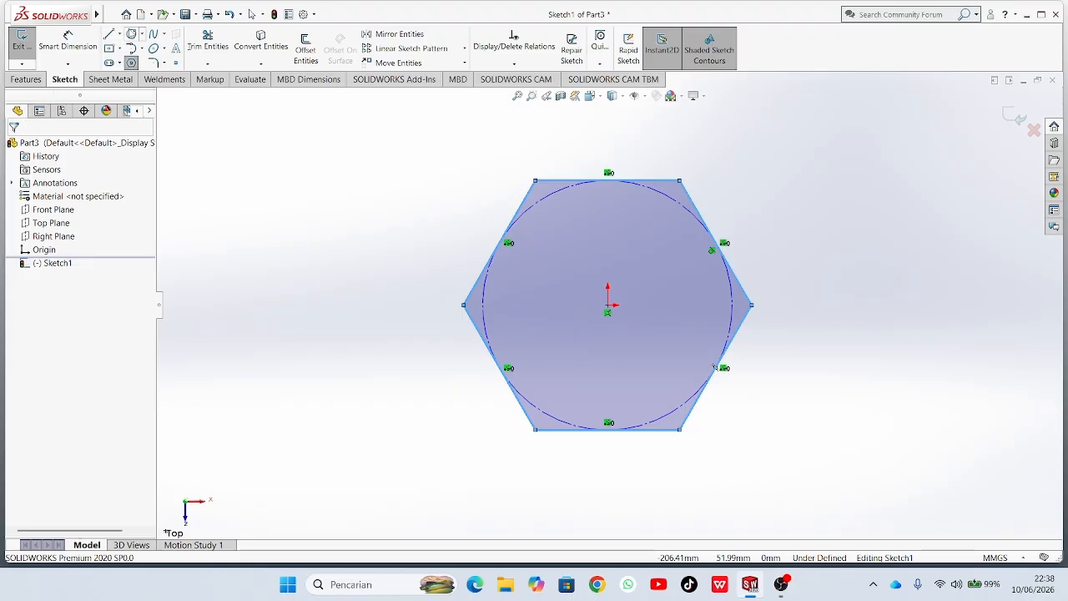
Sketch a circle of about 21.7 mm radius centred on the origin inside the hexagon.
{"action": "left_click", "coordinate": [131, 33]}
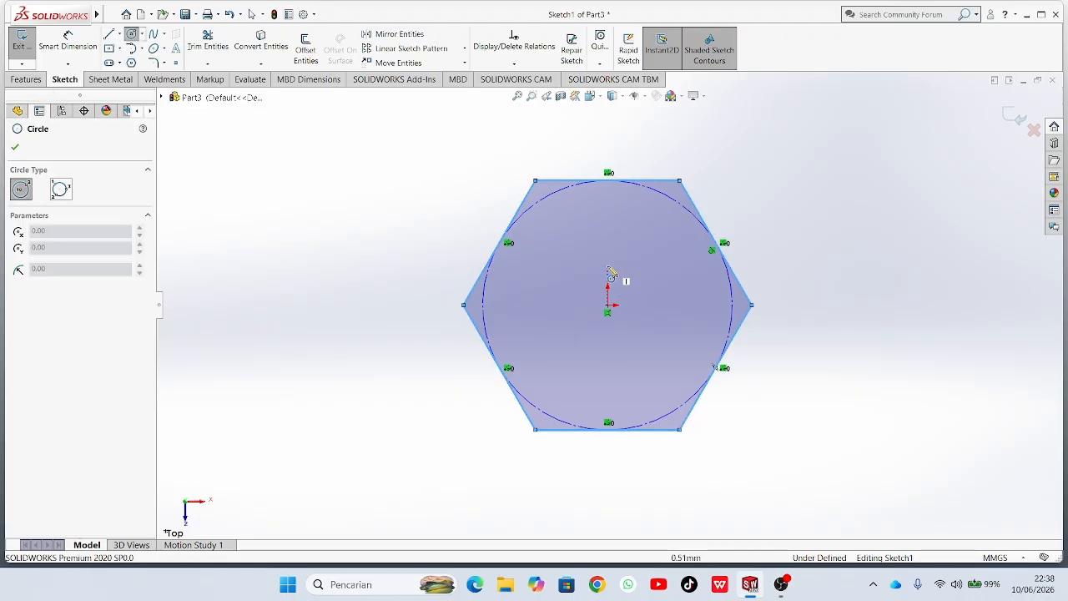
{"action": "left_click", "coordinate": [608, 311]}
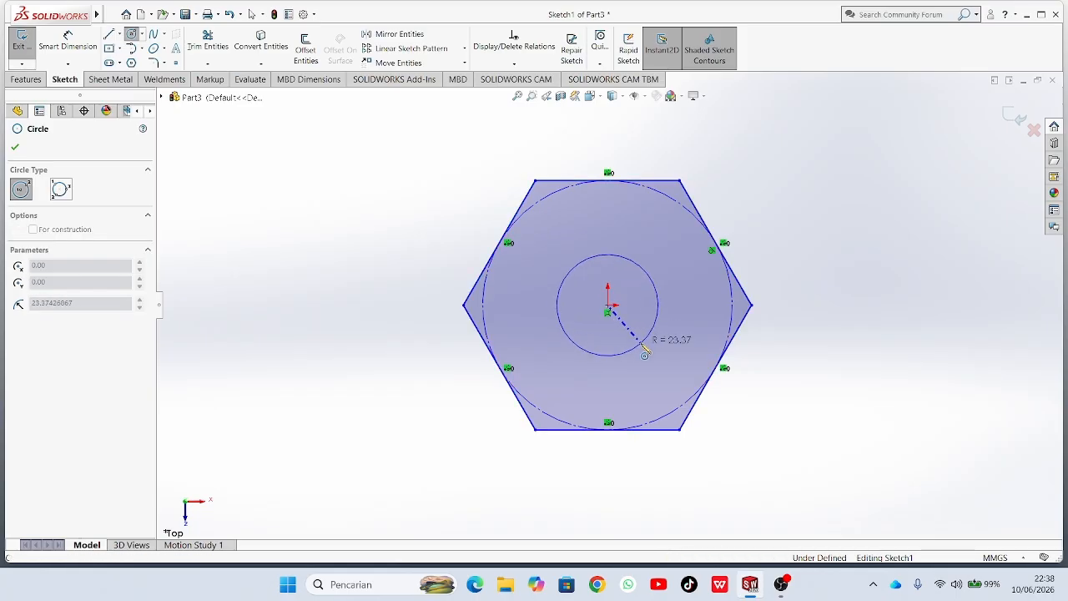
{"action": "left_click", "coordinate": [641, 338]}
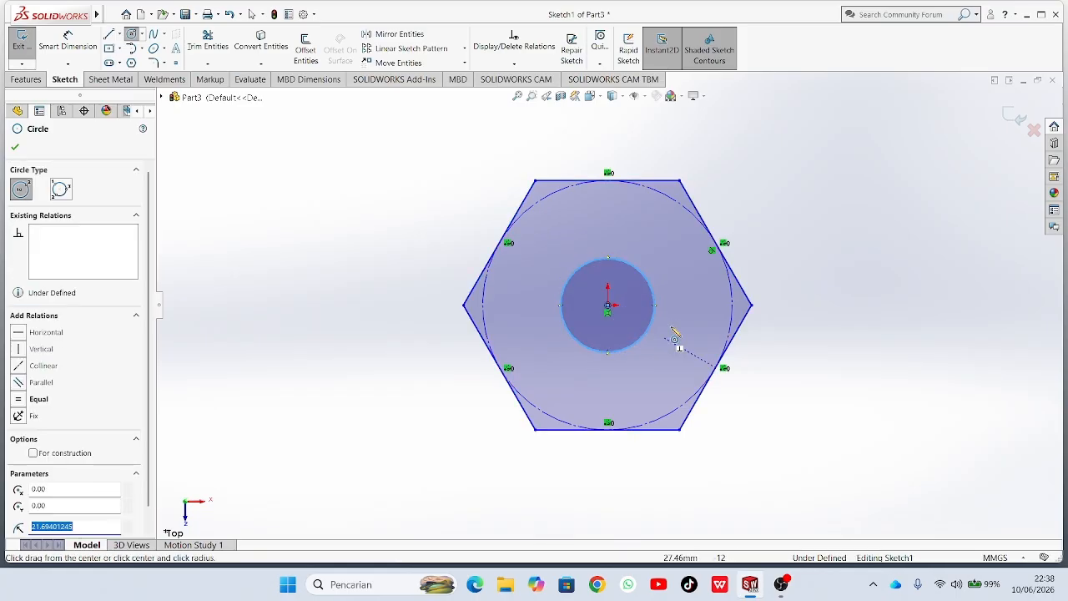
{"action": "left_click", "coordinate": [15, 147]}
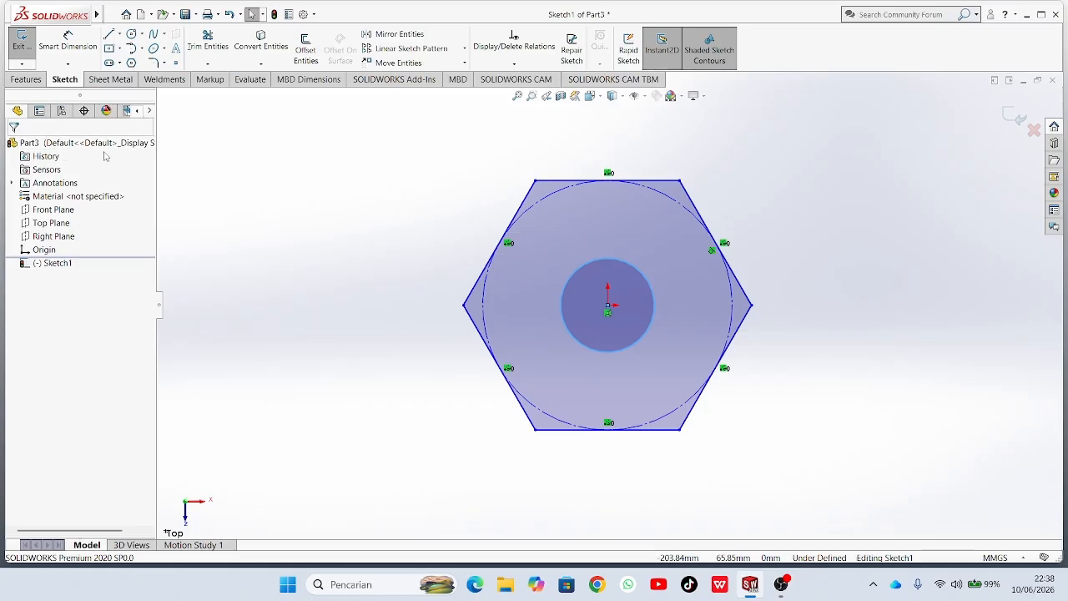
Dimension the diameter of the hexagon's inscribed construction circle as 120 mm.
{"action": "left_click", "coordinate": [68, 42]}
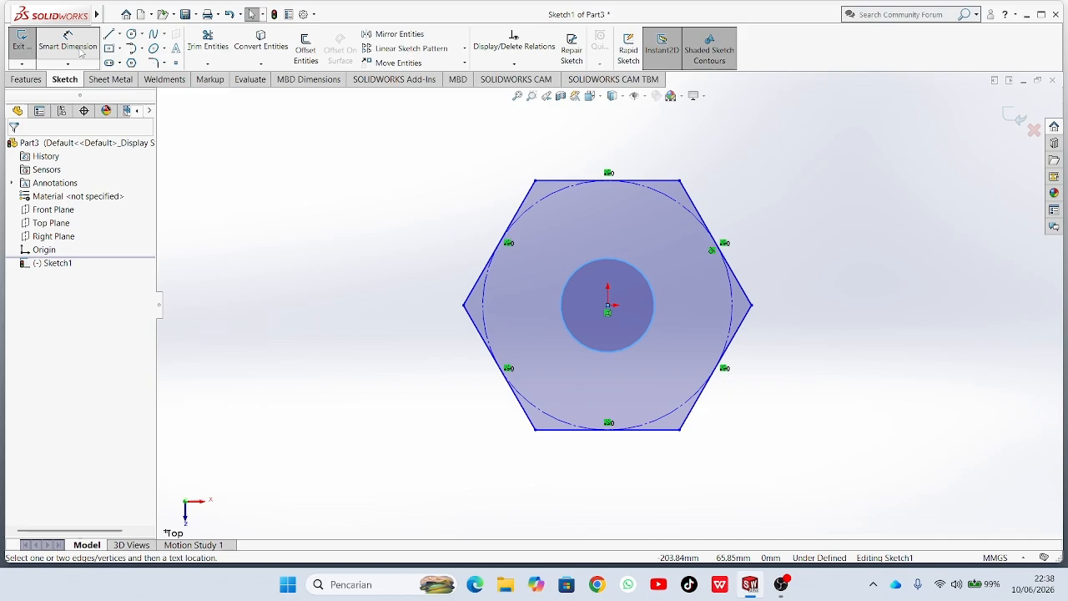
{"action": "left_click", "coordinate": [543, 209]}
{"action": "left_click", "coordinate": [568, 211]}
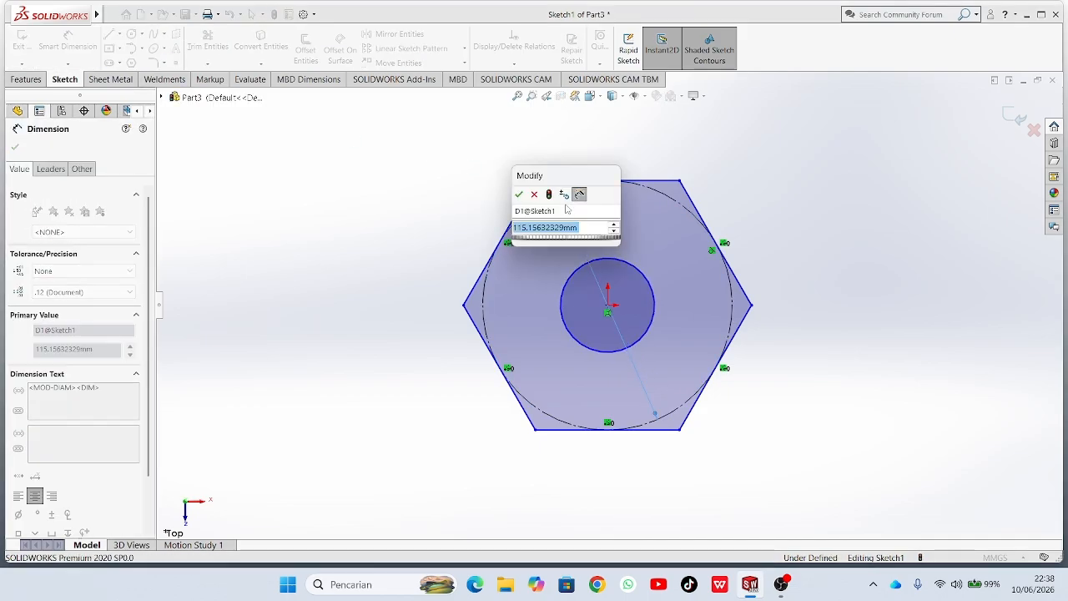
{"action": "type", "text": "="}
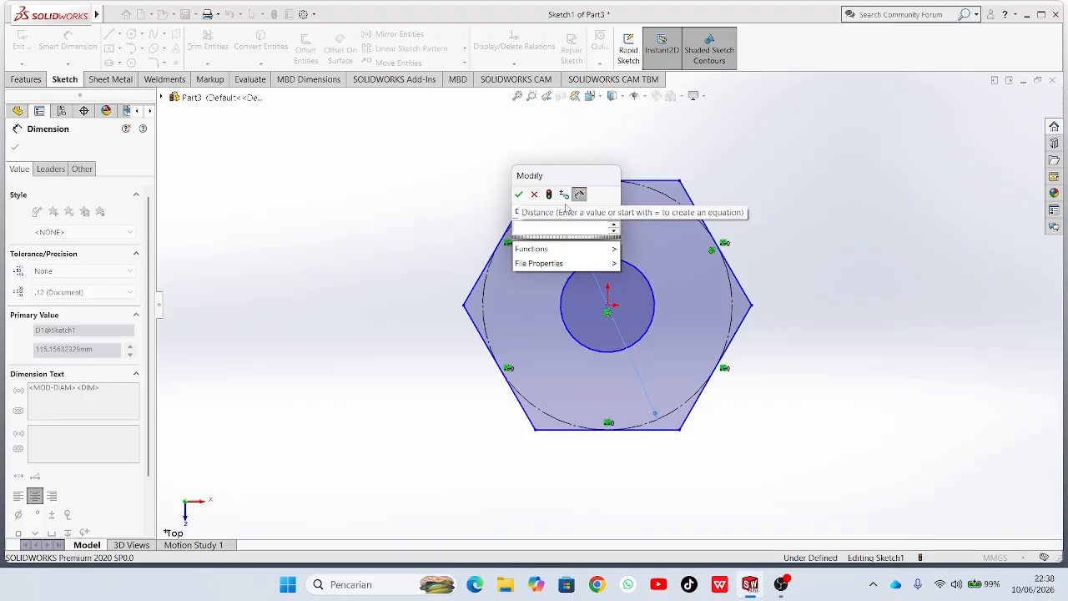
{"action": "type", "text": "12"}
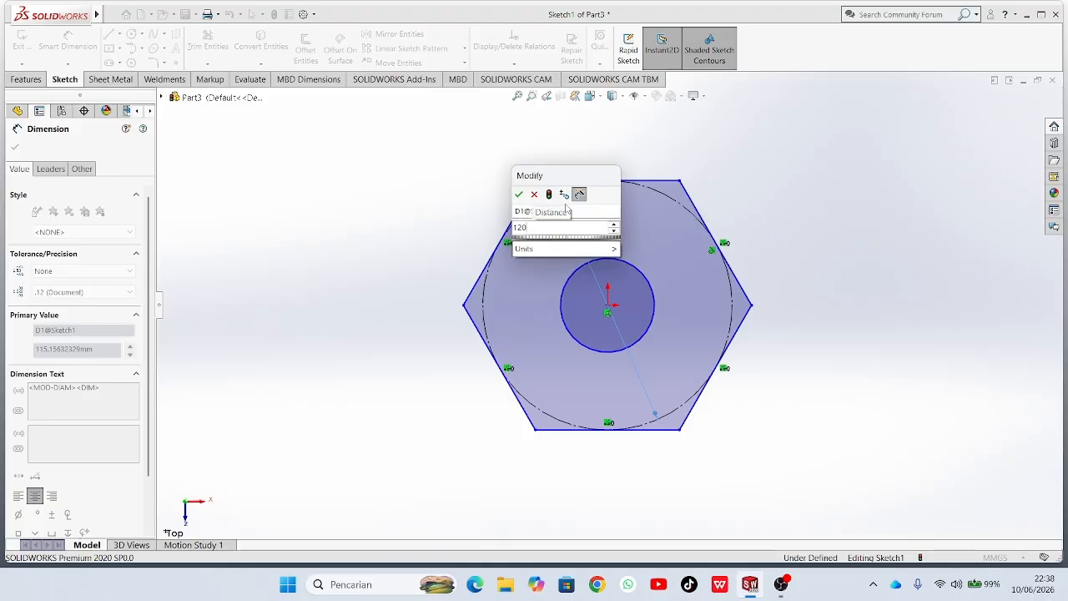
{"action": "type", "text": "0"}
{"action": "key", "text": "Return"}
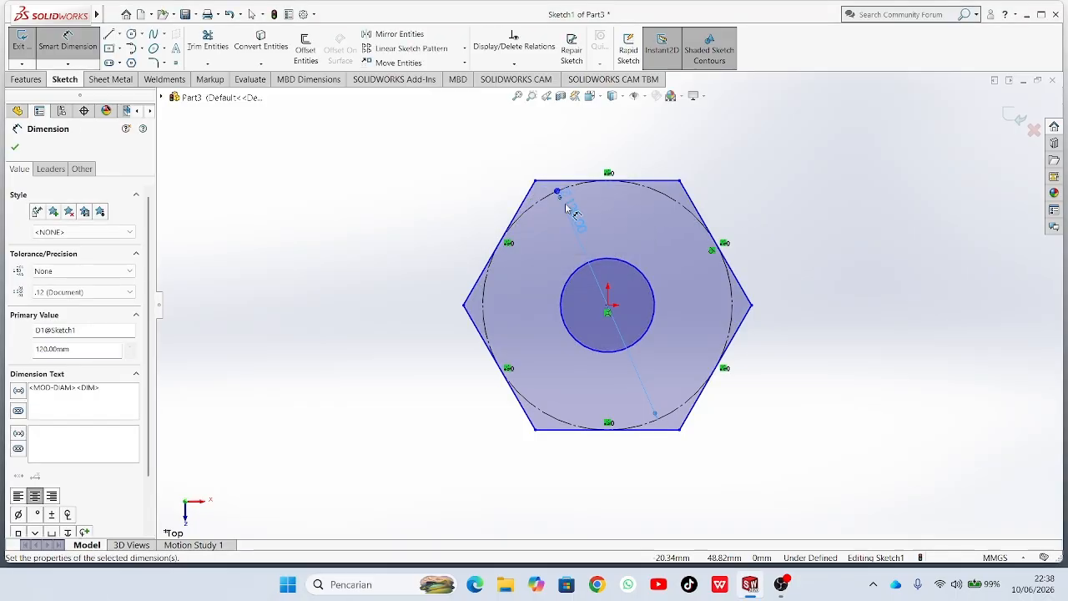
Dimension the central circle's diameter as 22 mm.
{"action": "left_click", "coordinate": [650, 284]}
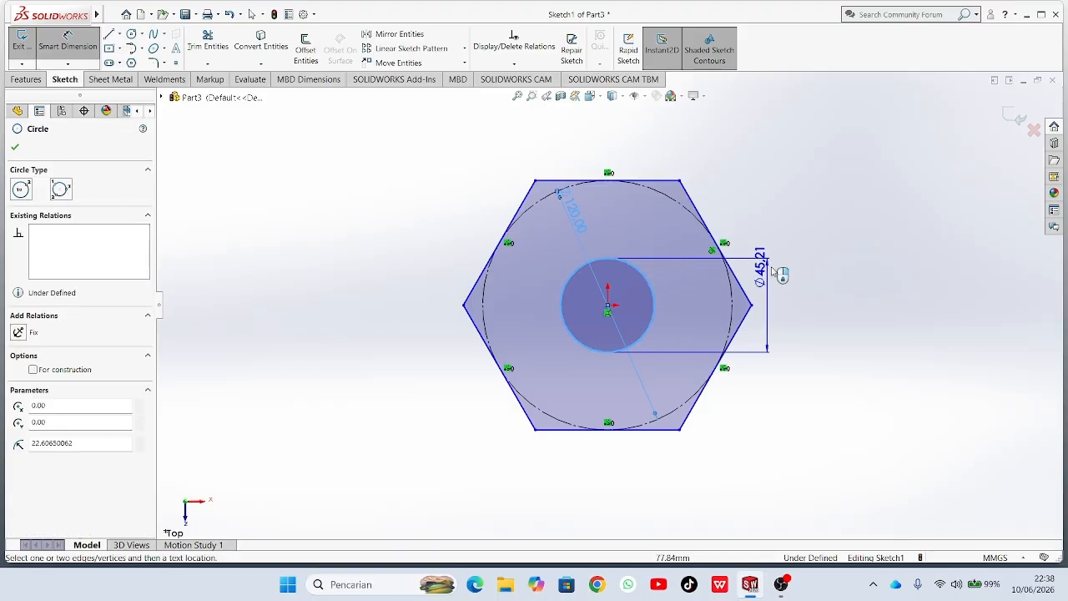
{"action": "left_click", "coordinate": [777, 268]}
{"action": "type", "text": "2"}
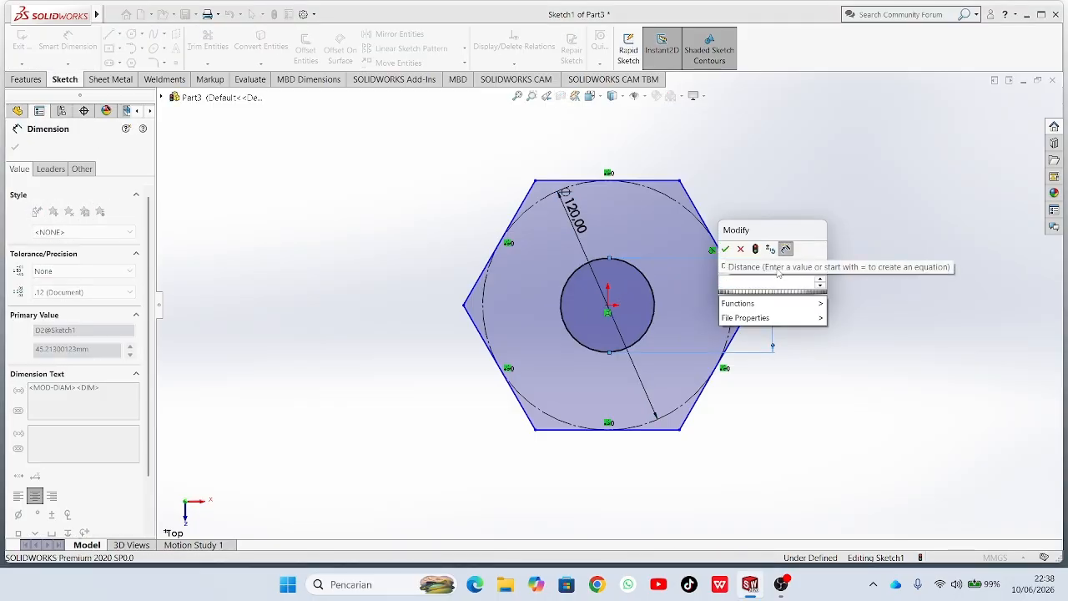
{"action": "type", "text": "2"}
{"action": "key", "text": "Return"}
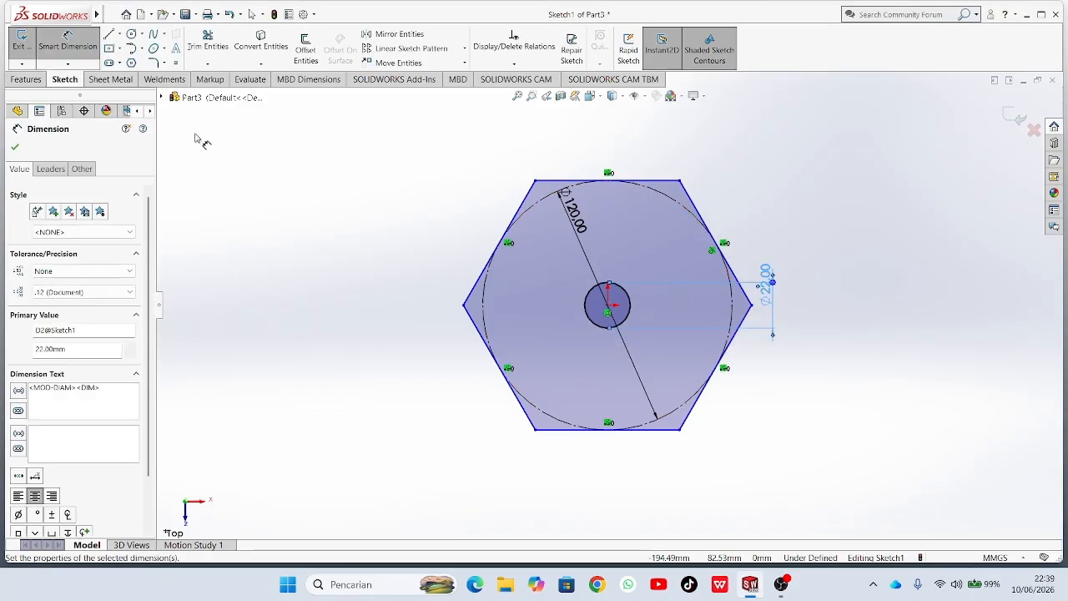
{"action": "left_click", "coordinate": [14, 147]}
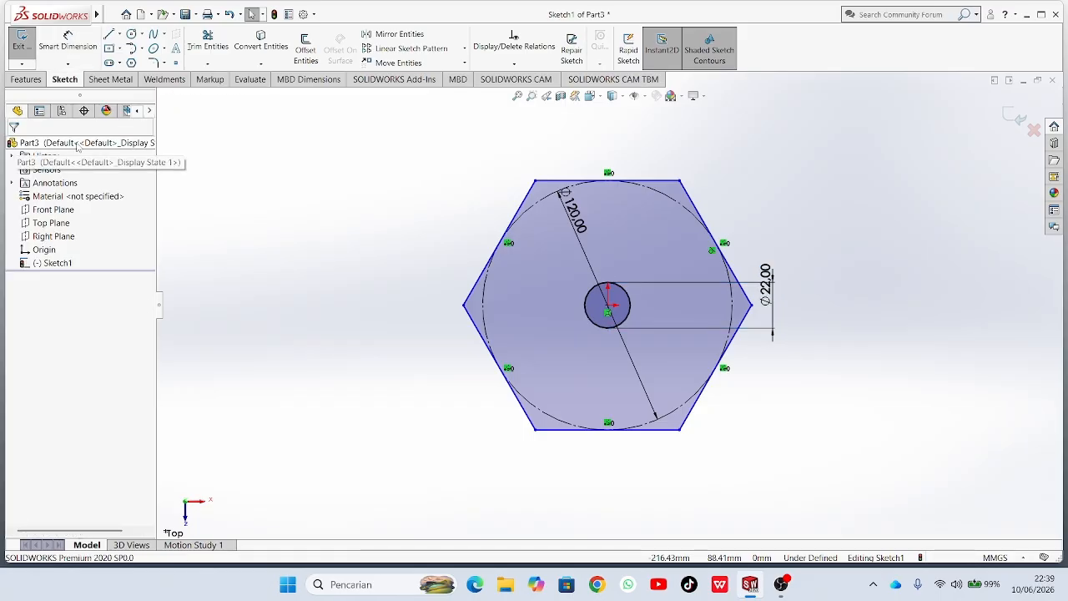
Sketch a vertical construction centerline from the origin up past the hexagon's upper edge.
{"action": "left_click", "coordinate": [119, 35]}
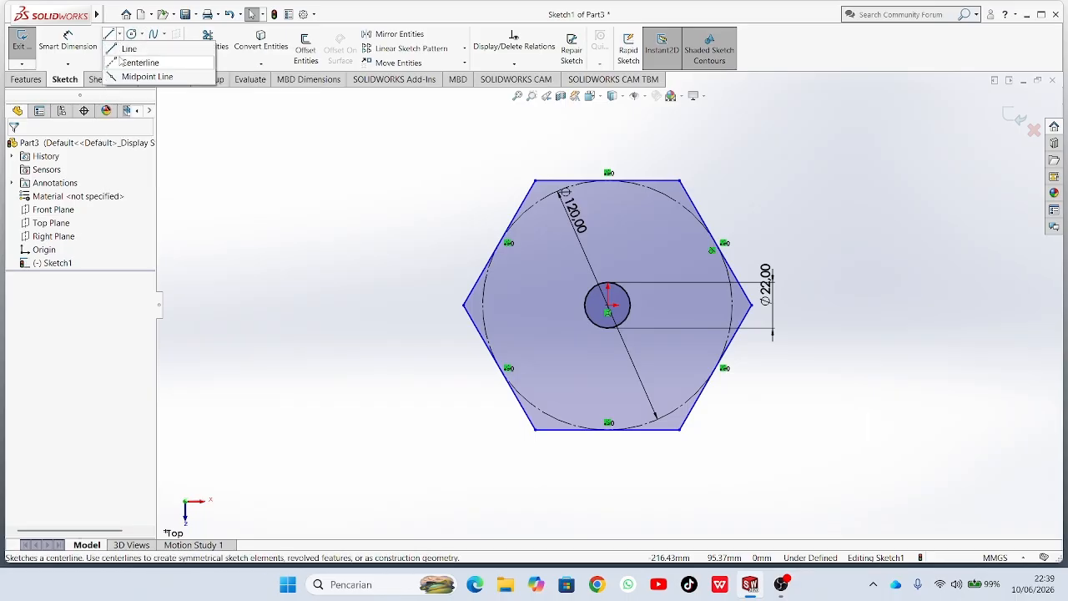
{"action": "left_click", "coordinate": [122, 61]}
{"action": "scroll", "coordinate": [610, 313], "scroll_direction": "down", "scroll_amount": 4}
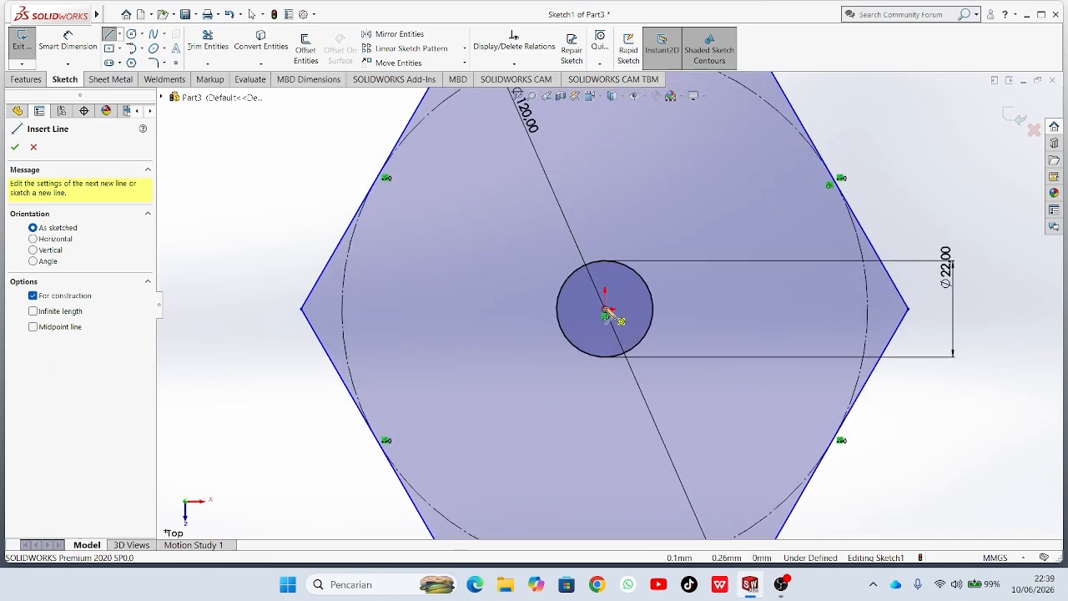
{"action": "left_click", "coordinate": [605, 310]}
{"action": "scroll", "coordinate": [606, 310], "scroll_direction": "up", "scroll_amount": 4}
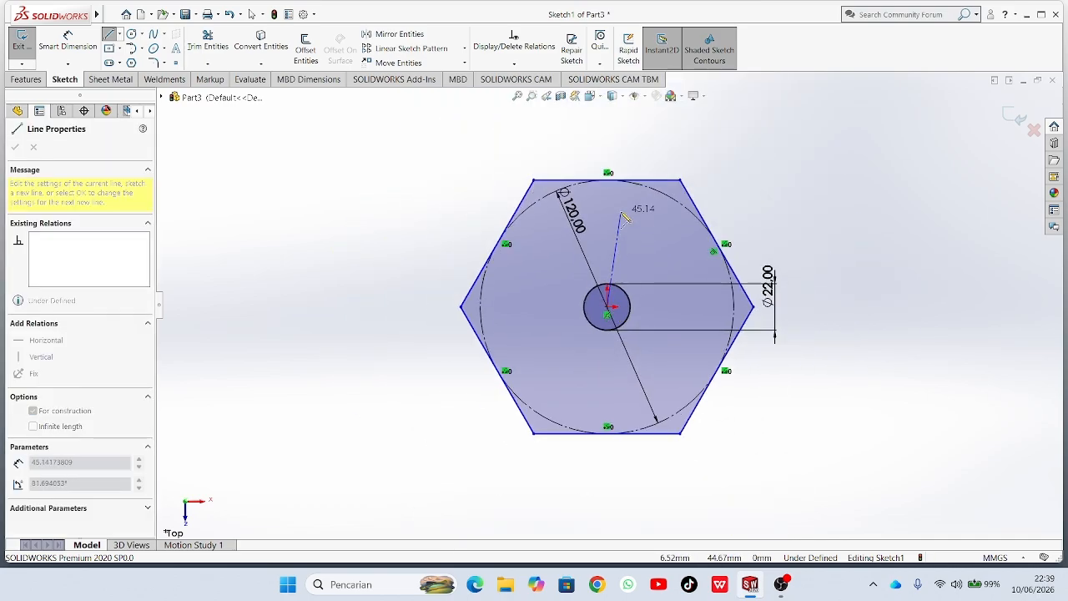
{"action": "left_click", "coordinate": [608, 179]}
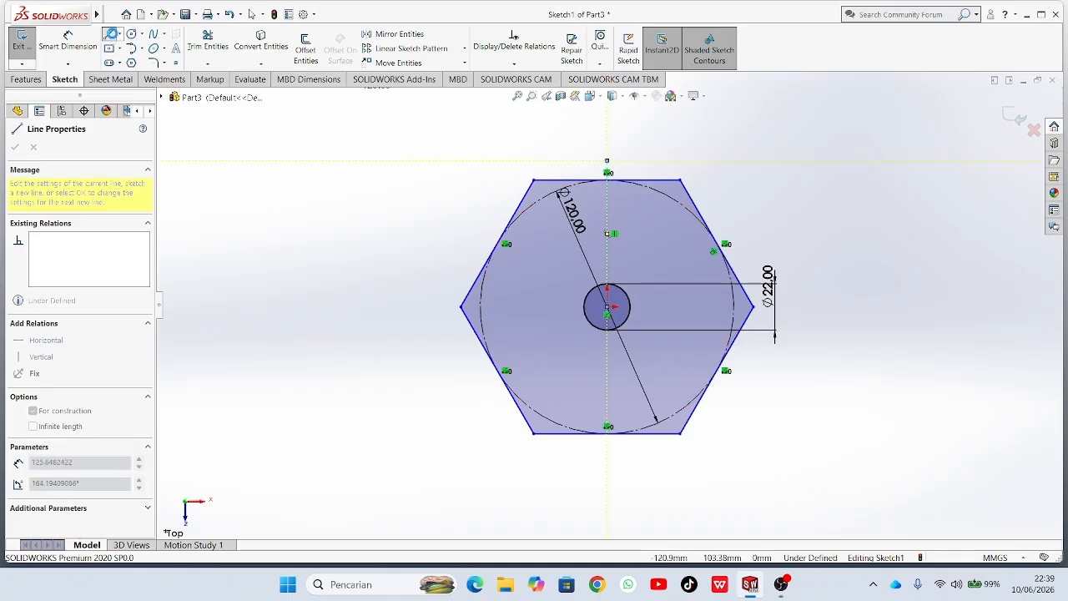
{"action": "left_click", "coordinate": [110, 34]}
{"action": "left_click", "coordinate": [12, 147]}
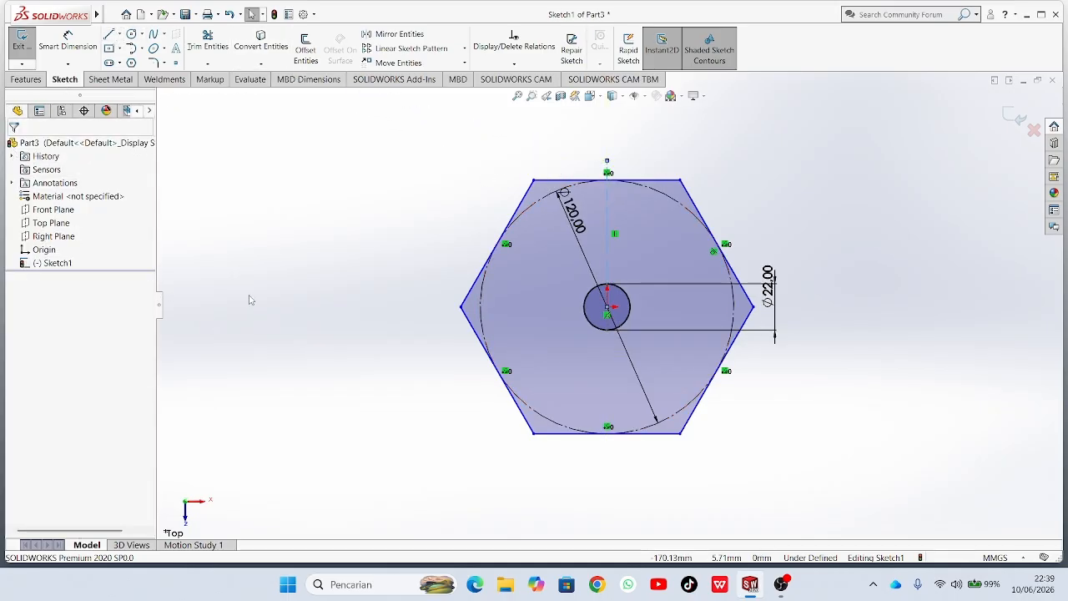
Sketch a circle of about 6.2 mm radius centred on the centerline, about 39 mm above the origin.
{"action": "left_click", "coordinate": [131, 34]}
{"action": "scroll", "coordinate": [658, 266], "scroll_direction": "up", "scroll_amount": 1}
{"action": "scroll", "coordinate": [647, 254], "scroll_direction": "up", "scroll_amount": 2}
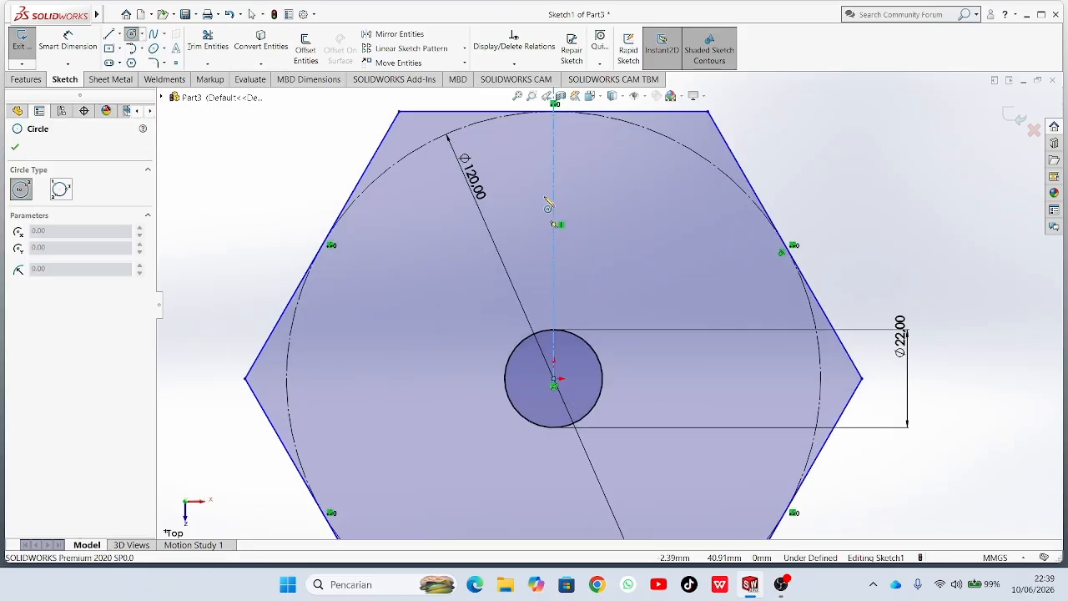
{"action": "left_click", "coordinate": [554, 204]}
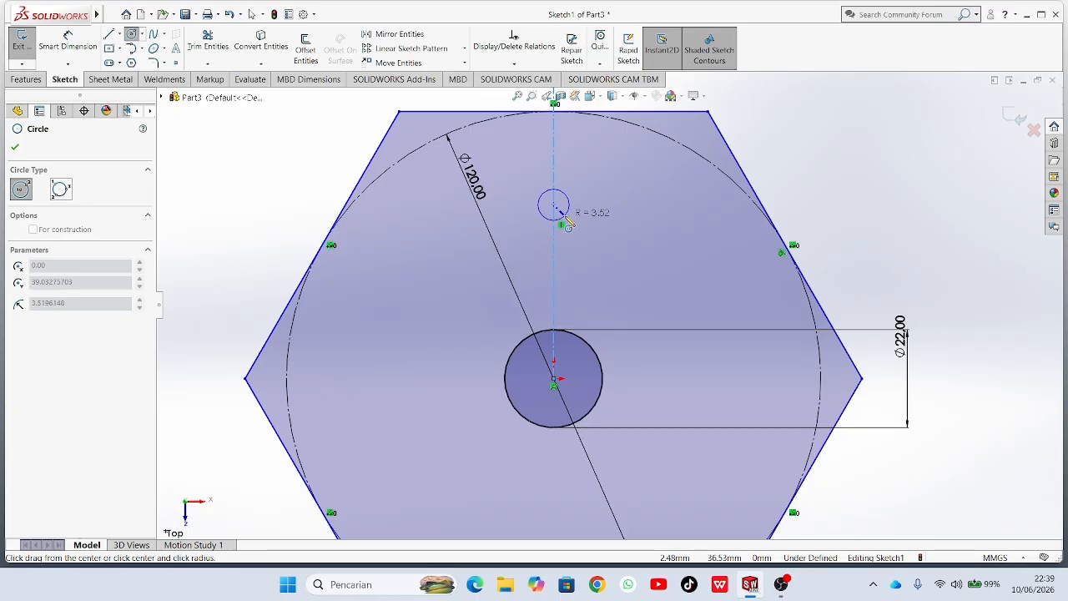
{"action": "left_click", "coordinate": [583, 213]}
{"action": "scroll", "coordinate": [584, 222], "scroll_direction": "down", "scroll_amount": 3}
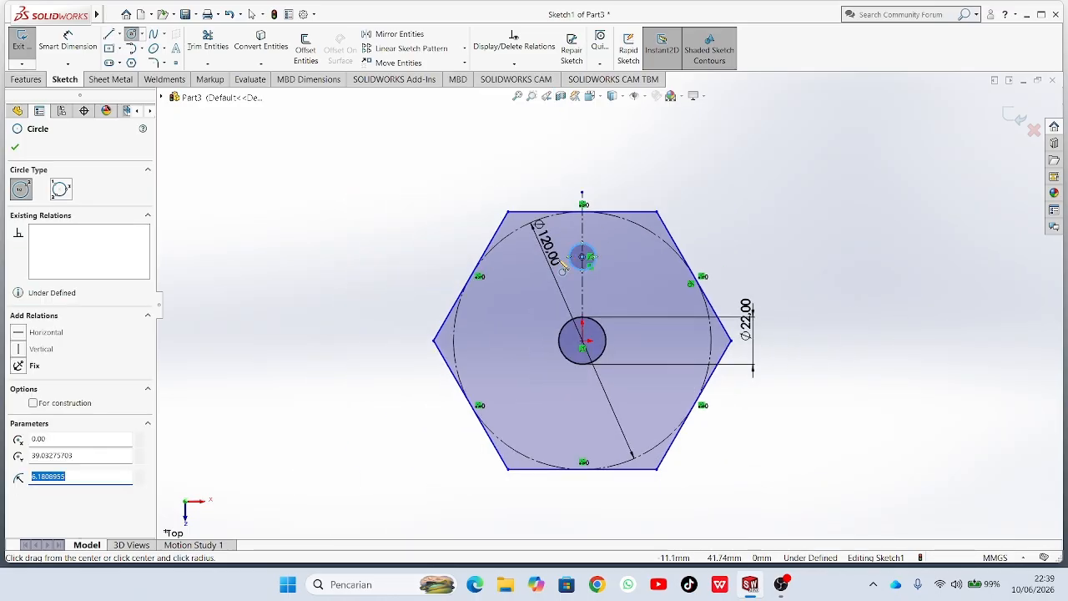
{"action": "left_click", "coordinate": [15, 147]}
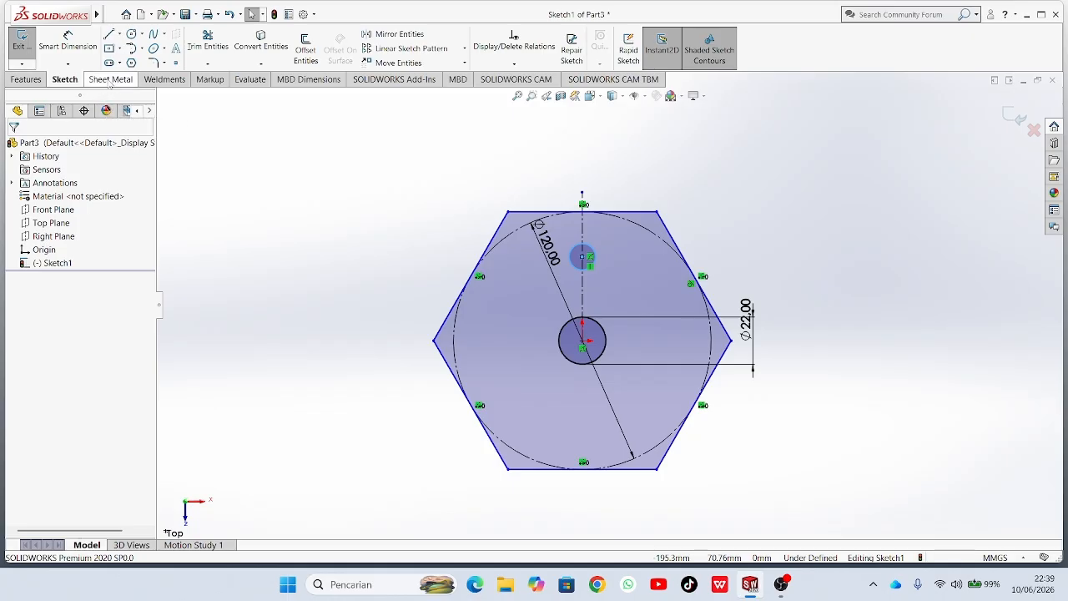
Dimension the distance from the origin to the small circle's centre as 30 mm.
{"action": "left_click", "coordinate": [71, 35]}
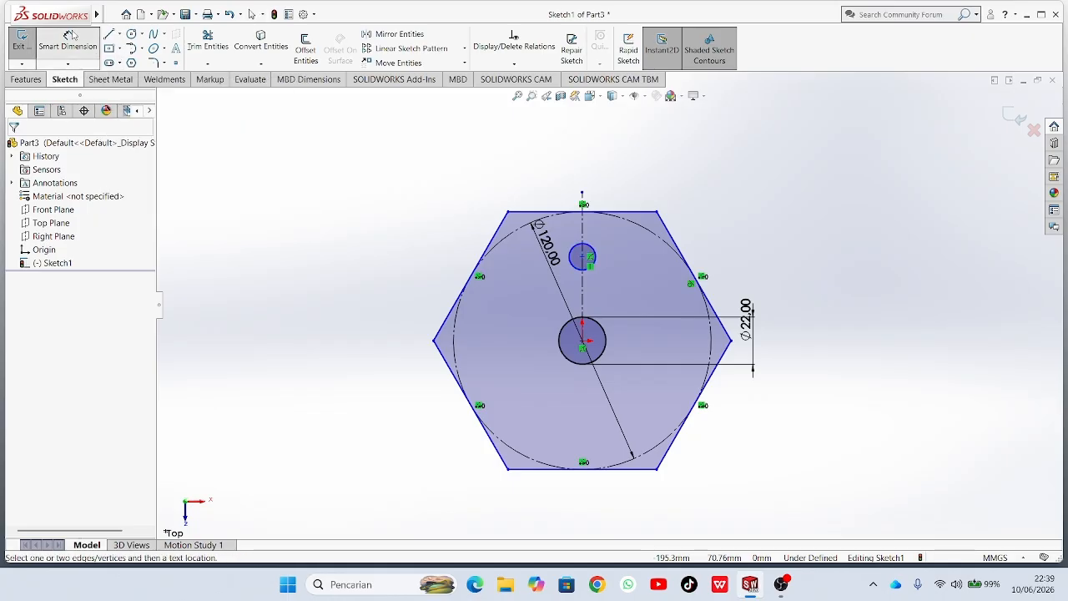
{"action": "scroll", "coordinate": [643, 320], "scroll_direction": "down", "scroll_amount": 3}
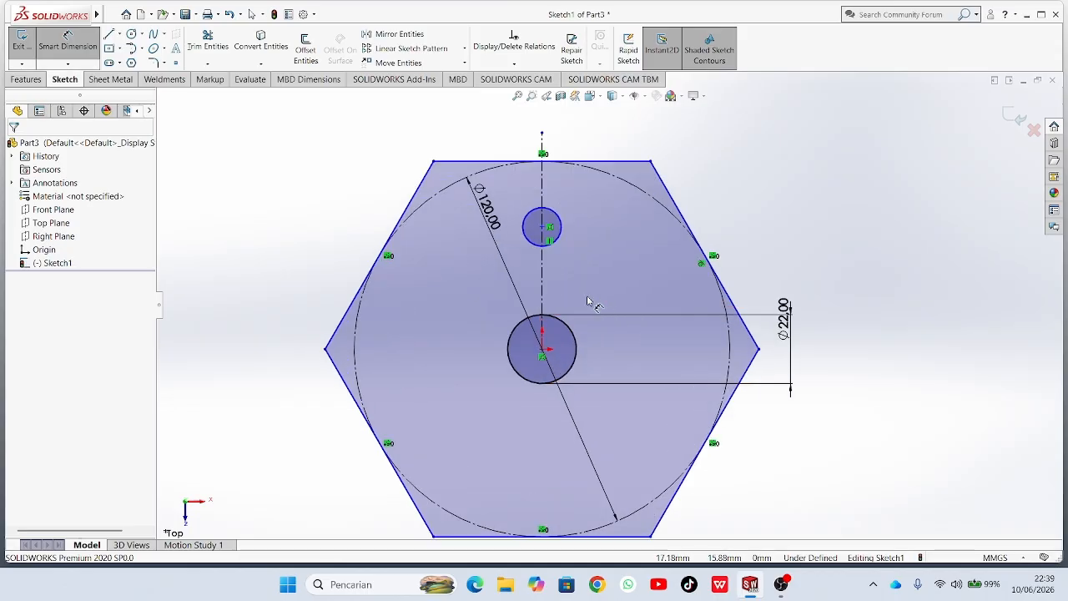
{"action": "left_click", "coordinate": [547, 249]}
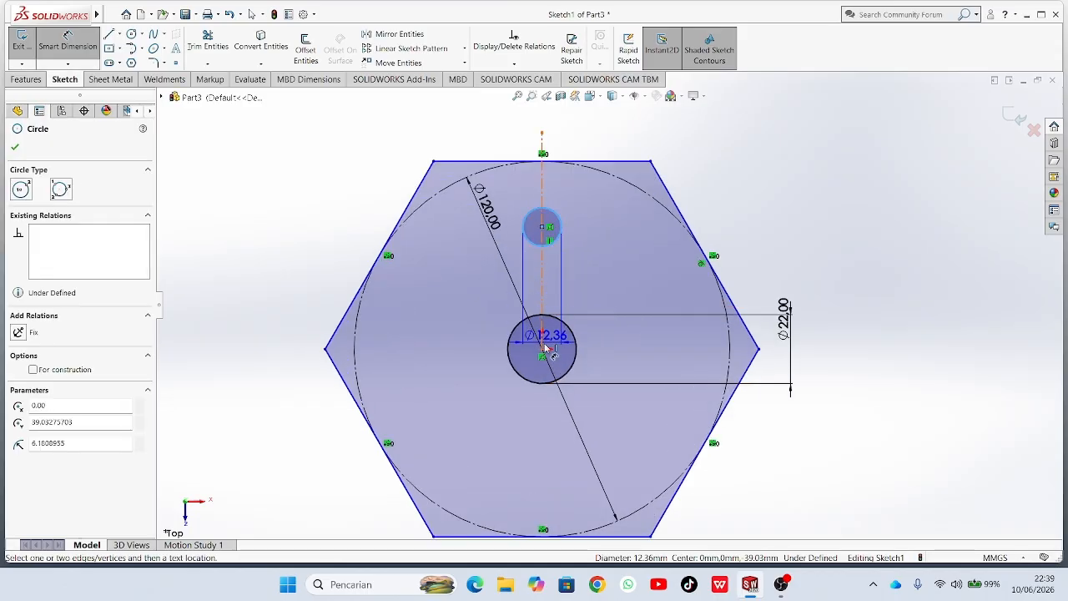
{"action": "left_click", "coordinate": [543, 351]}
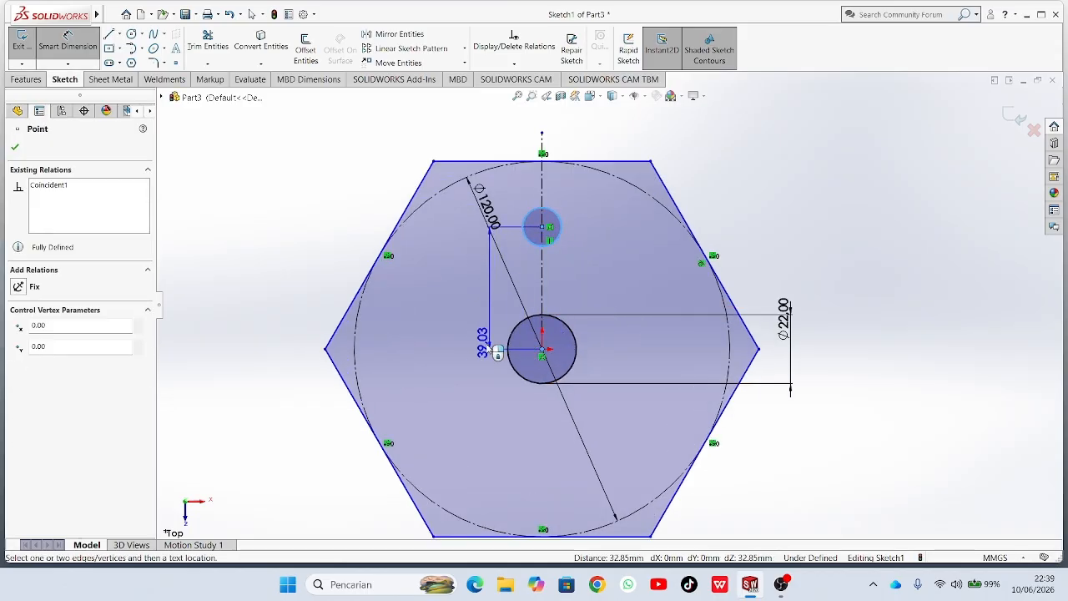
{"action": "left_click", "coordinate": [481, 349]}
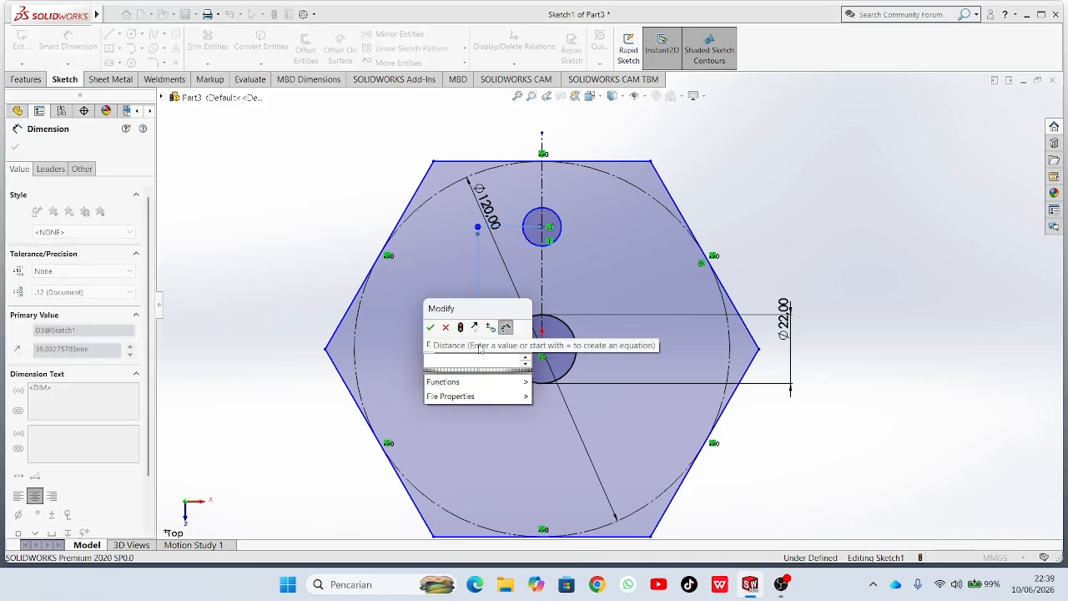
{"action": "type", "text": "30"}
{"action": "key", "text": "Return"}
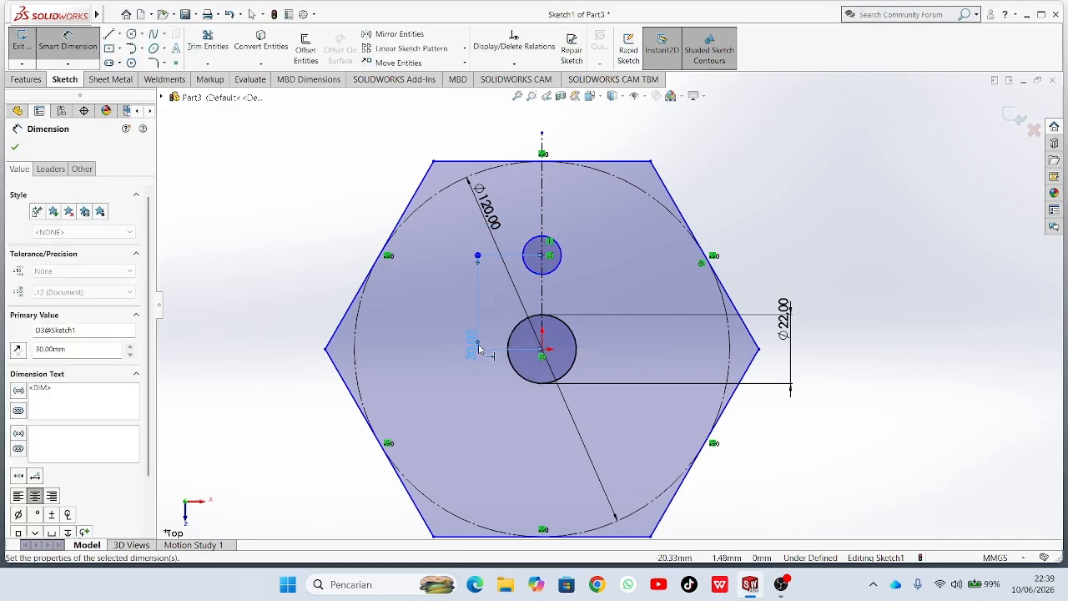
Dimension the small circle's diameter as 6.5 mm.
{"action": "left_click", "coordinate": [562, 267]}
{"action": "left_click", "coordinate": [626, 210]}
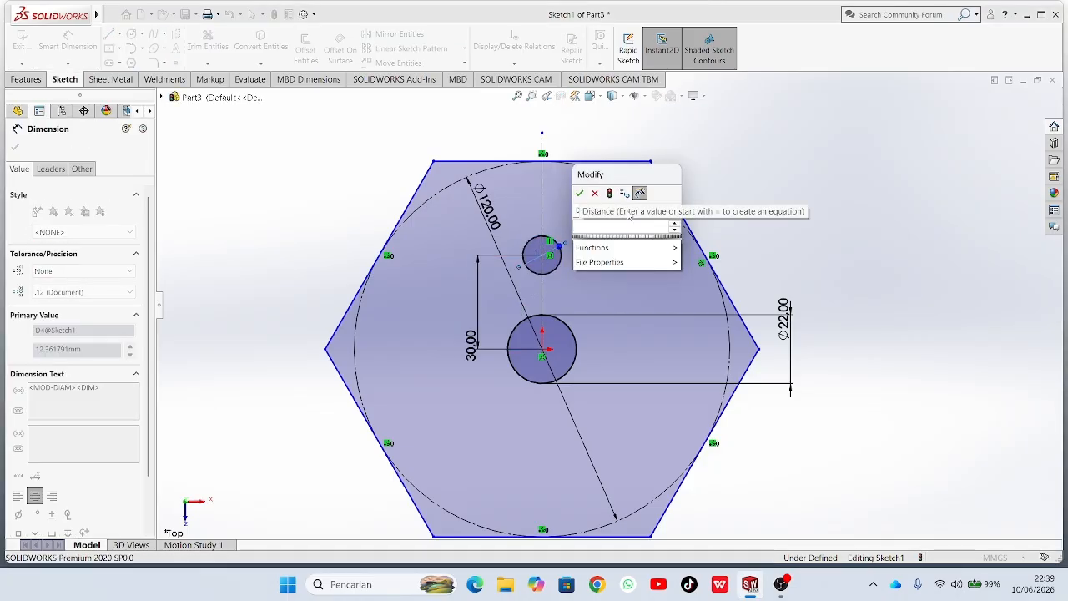
{"action": "type", "text": "6.5"}
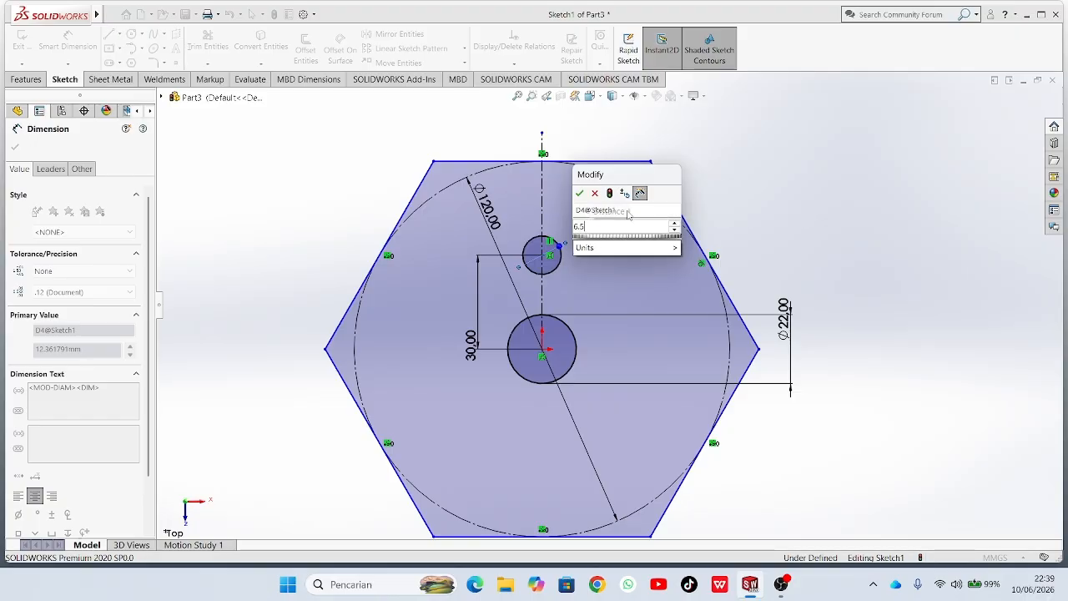
{"action": "key", "text": "Return"}
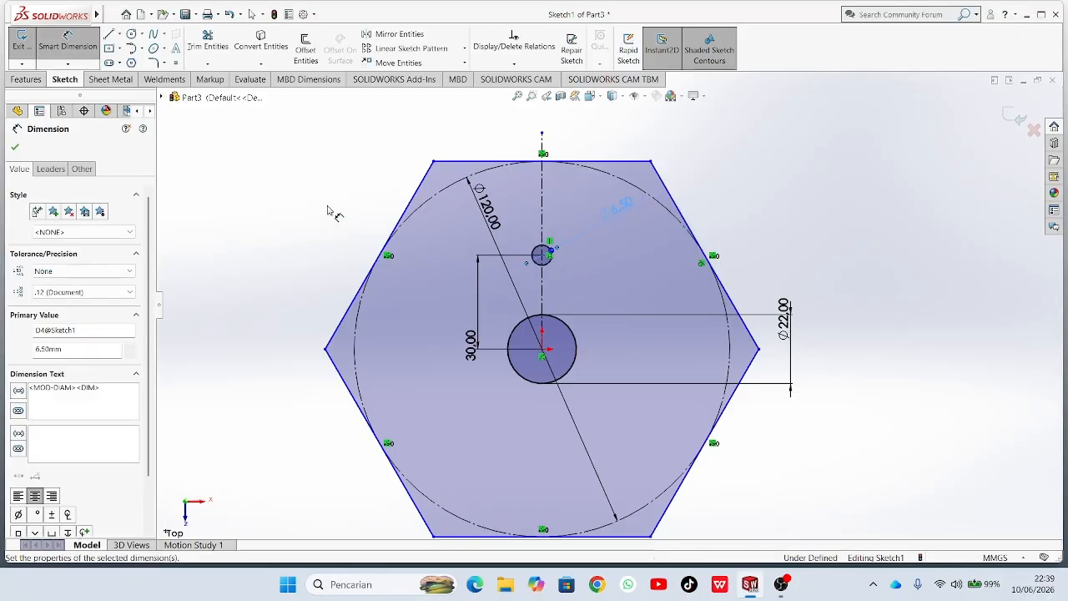
{"action": "left_click", "coordinate": [16, 148]}
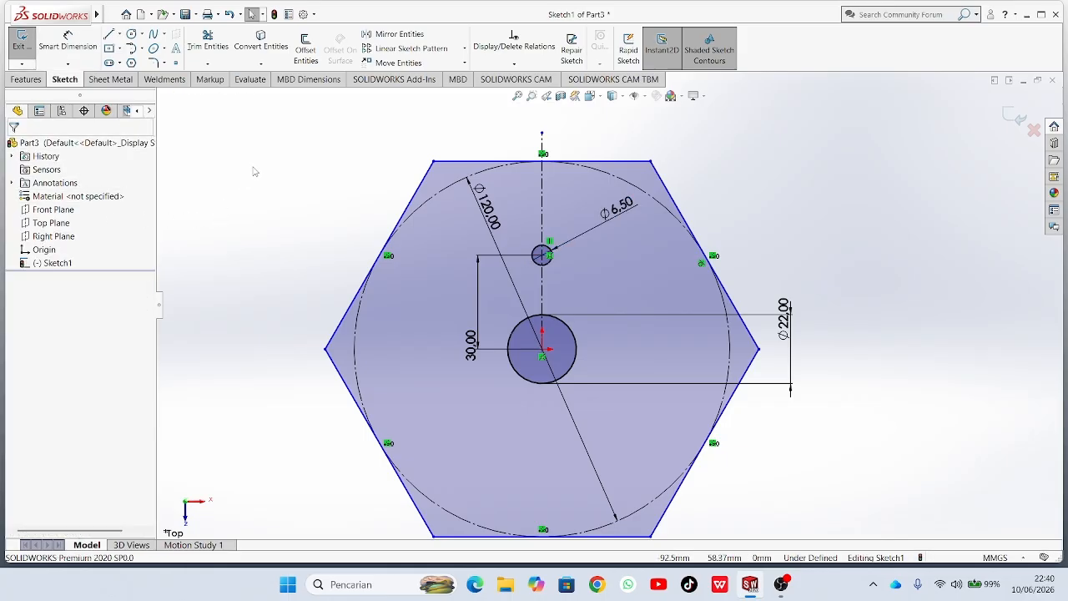
Create a circular sketch pattern of the 6.5 mm circle about the origin with 6 equally spaced instances over 360 degrees.
{"action": "left_click", "coordinate": [461, 50]}
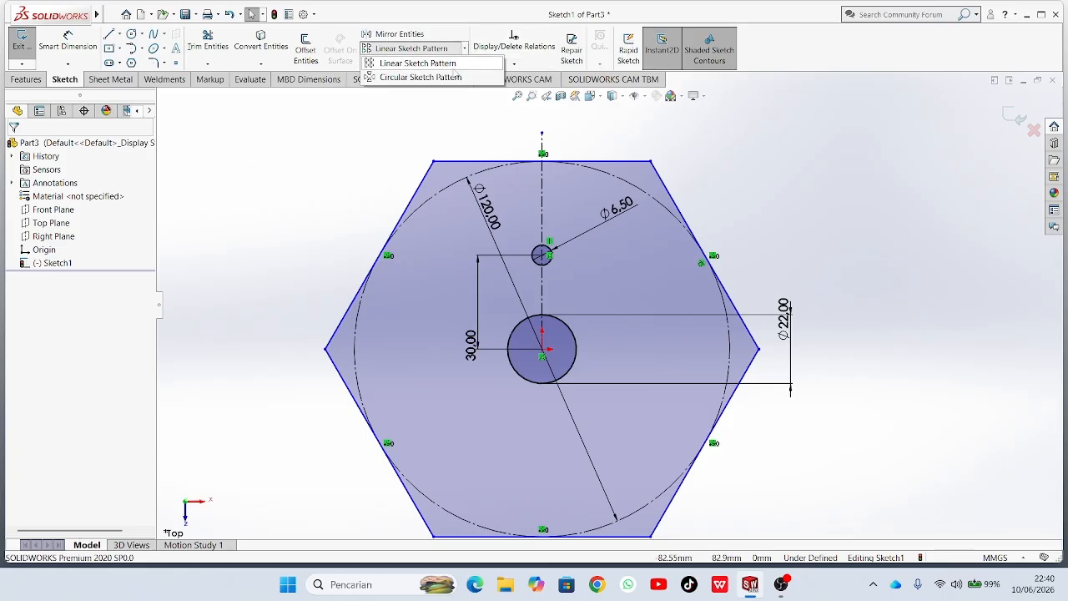
{"action": "left_click", "coordinate": [443, 77]}
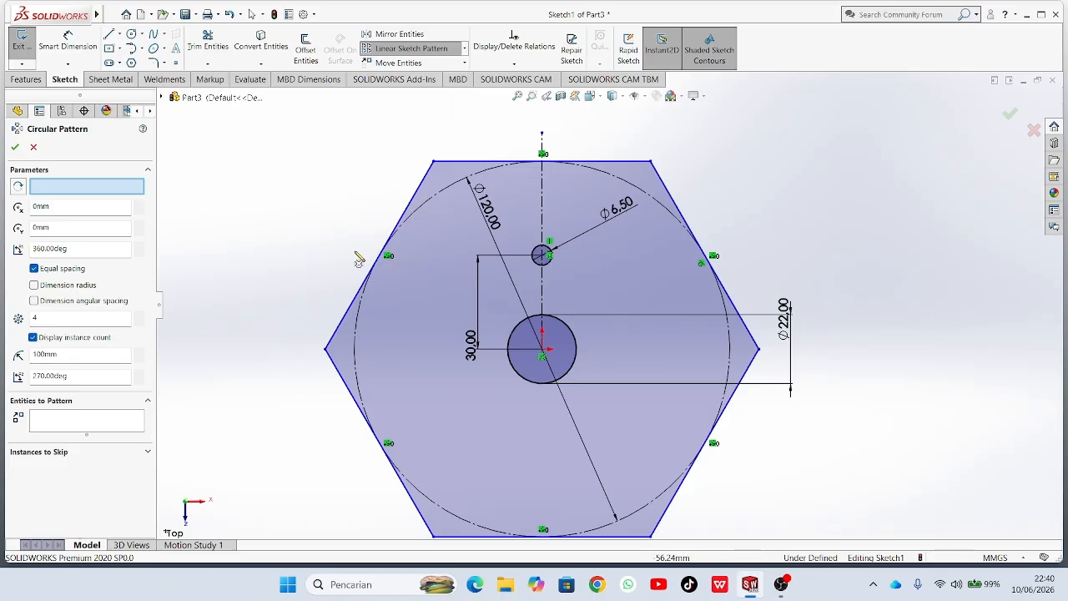
{"action": "left_click", "coordinate": [103, 318]}
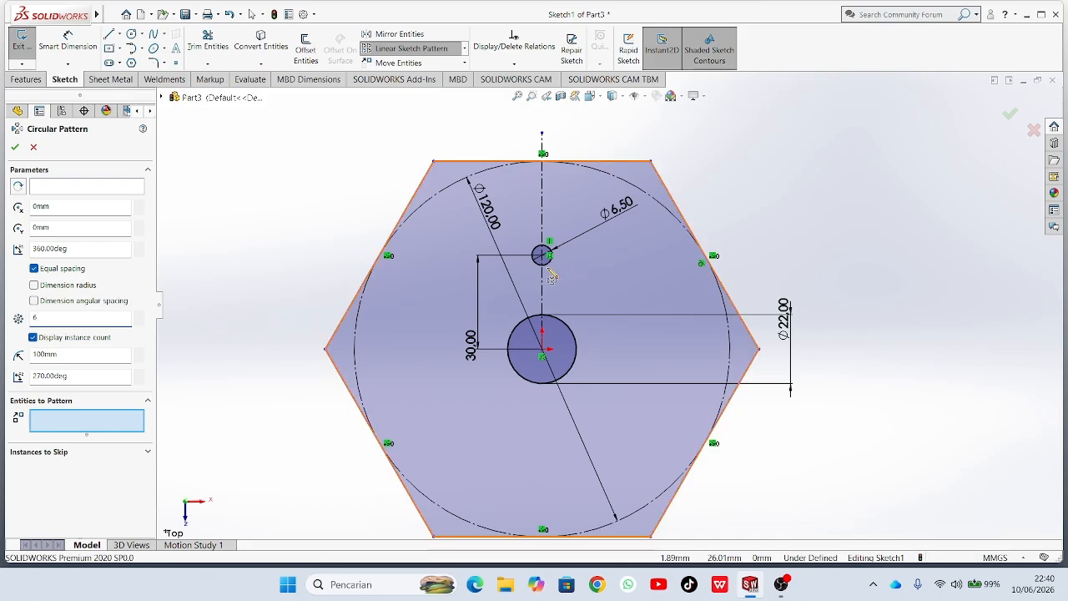
{"action": "left_click", "coordinate": [551, 261]}
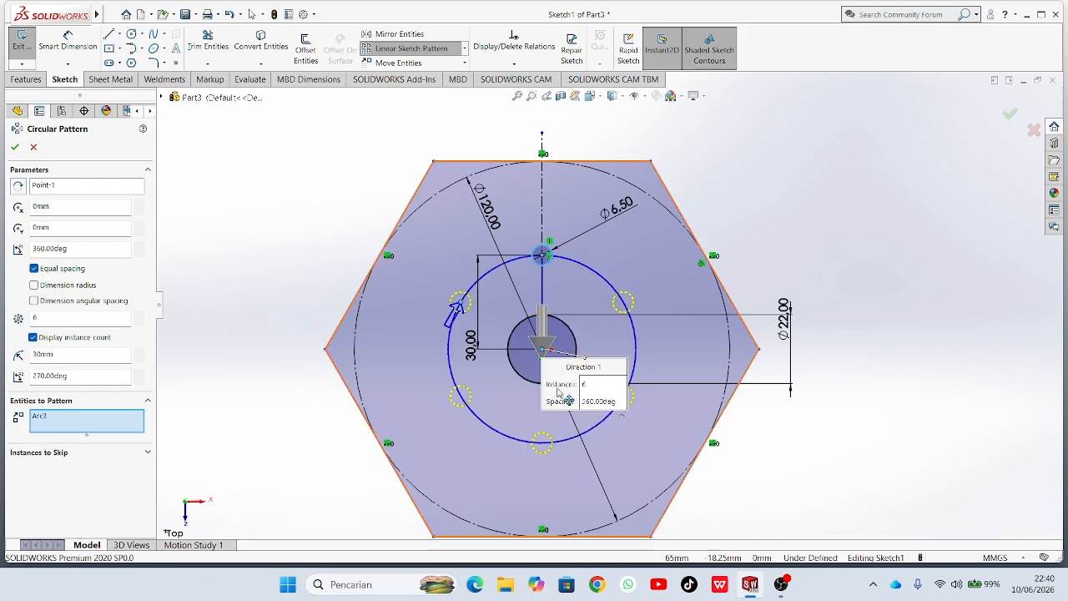
{"action": "left_click", "coordinate": [15, 147]}
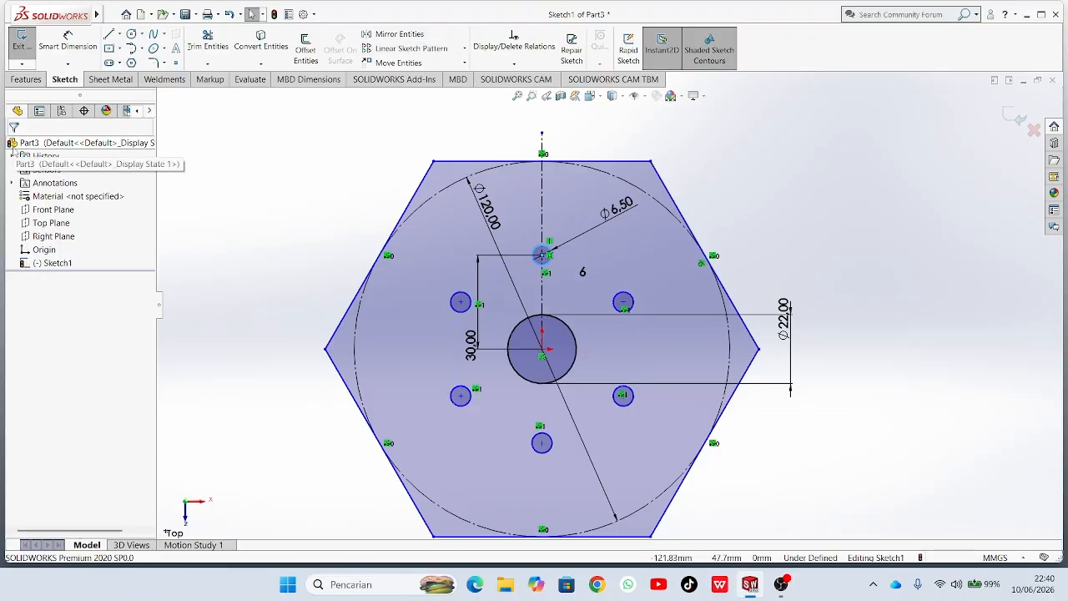
Extrude the hexagon sketch with its circular holes as a blind boss 3 mm thick.
{"action": "left_click", "coordinate": [26, 81]}
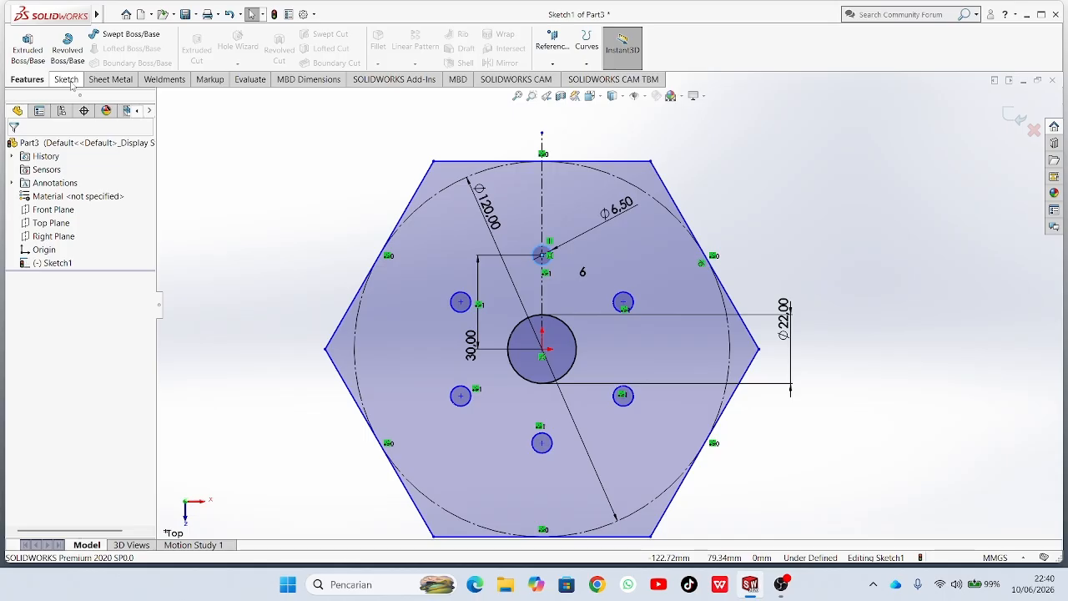
{"action": "left_click", "coordinate": [32, 48]}
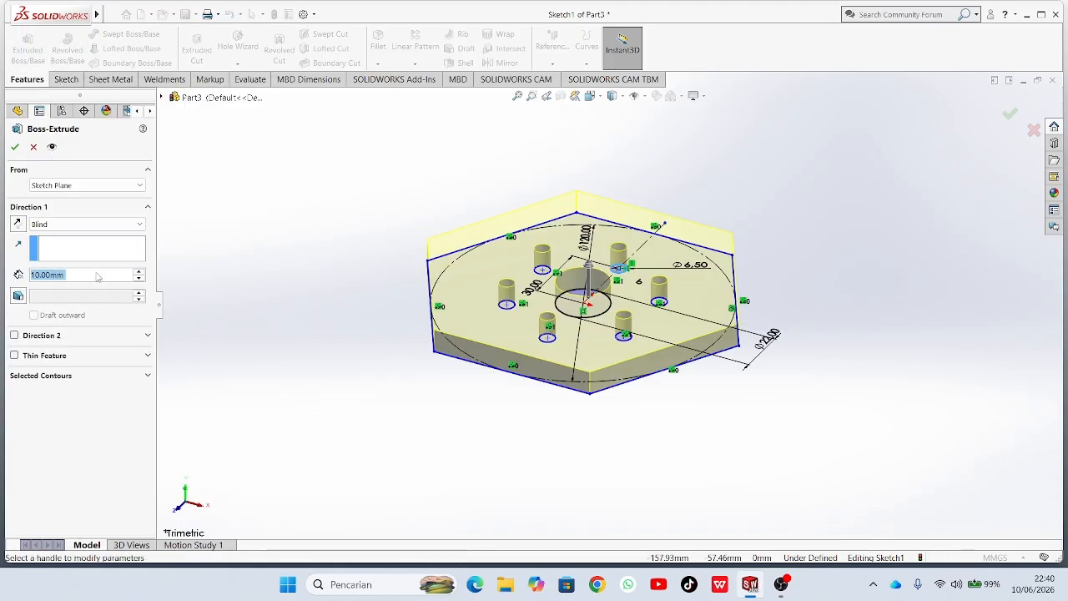
{"action": "key", "text": "BackSpace"}
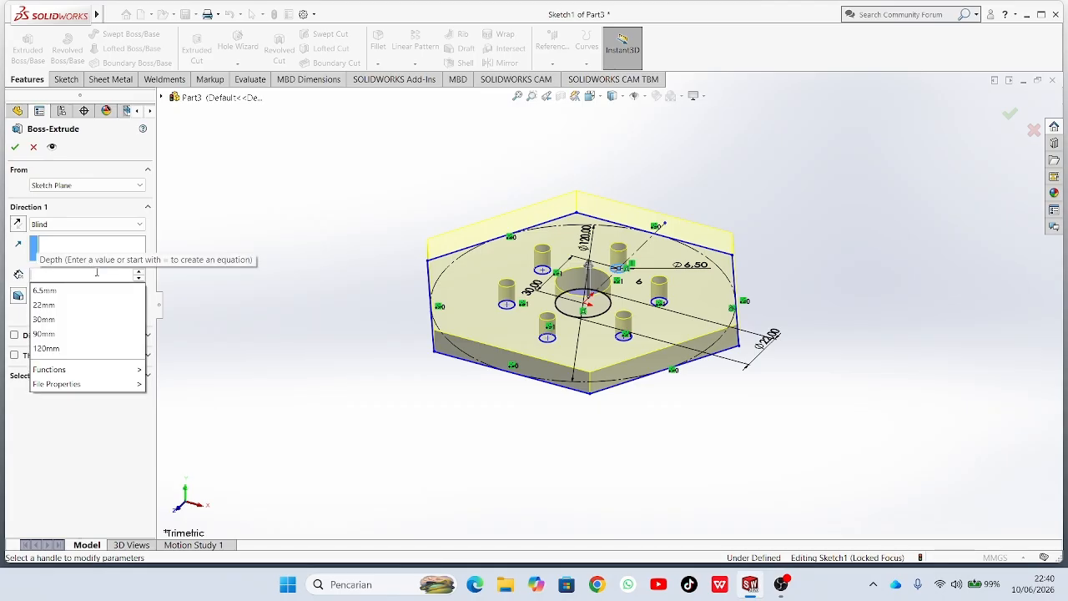
{"action": "type", "text": "3"}
{"action": "key", "text": "Return"}
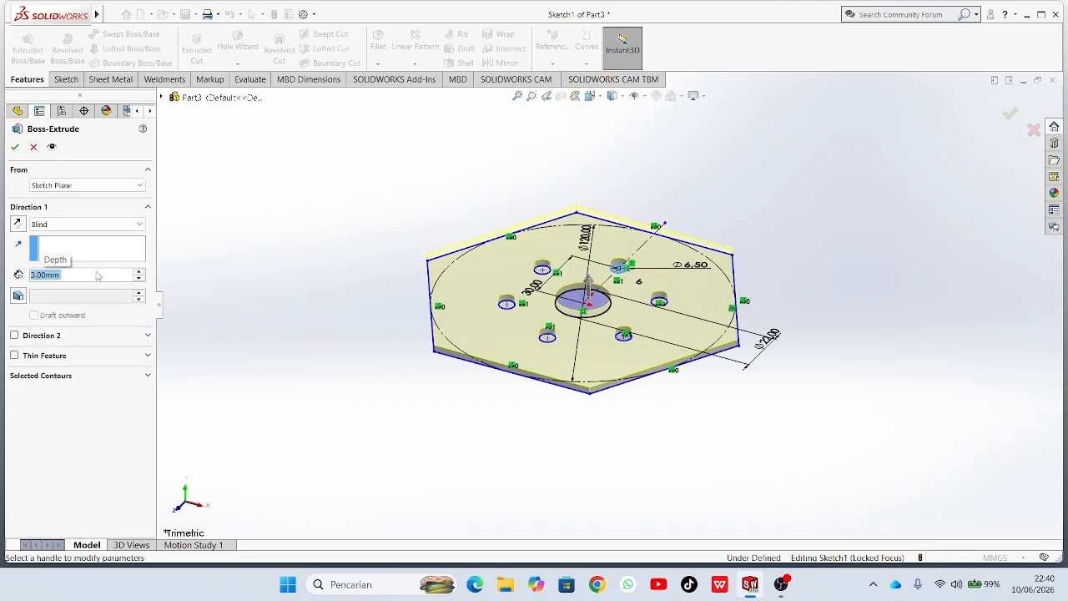
{"action": "left_click", "coordinate": [15, 146]}
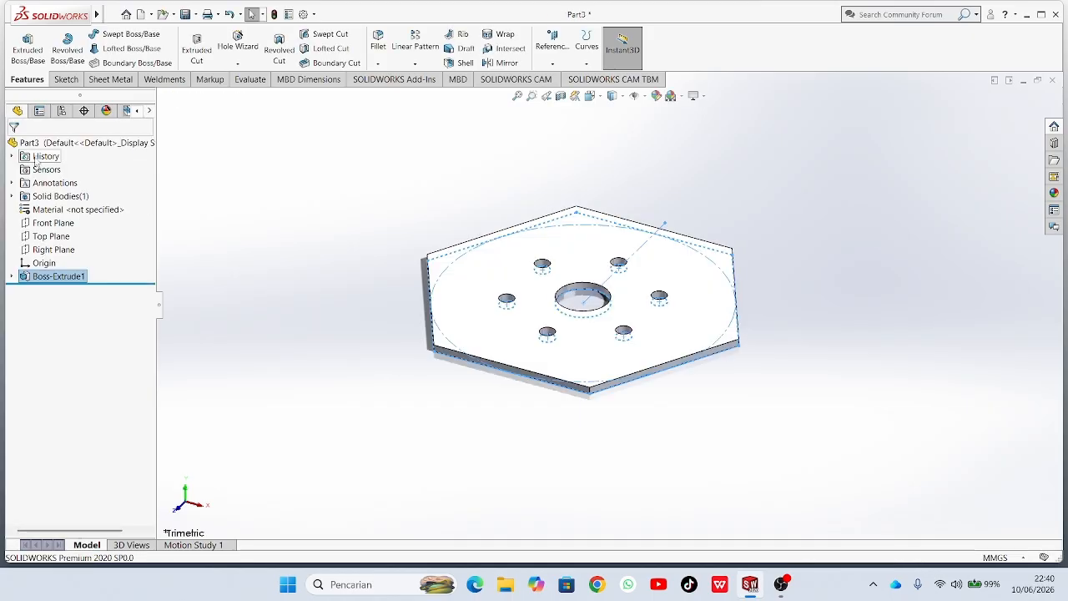
Save the hexagonal plate in the GARDEN LIGHT folder under the file name Part3 POLYGON.
{"action": "middle_click_drag", "start_coordinate": [427, 346], "coordinate": [468, 380]}
{"action": "middle_click_drag", "start_coordinate": [424, 408], "coordinate": [546, 375]}
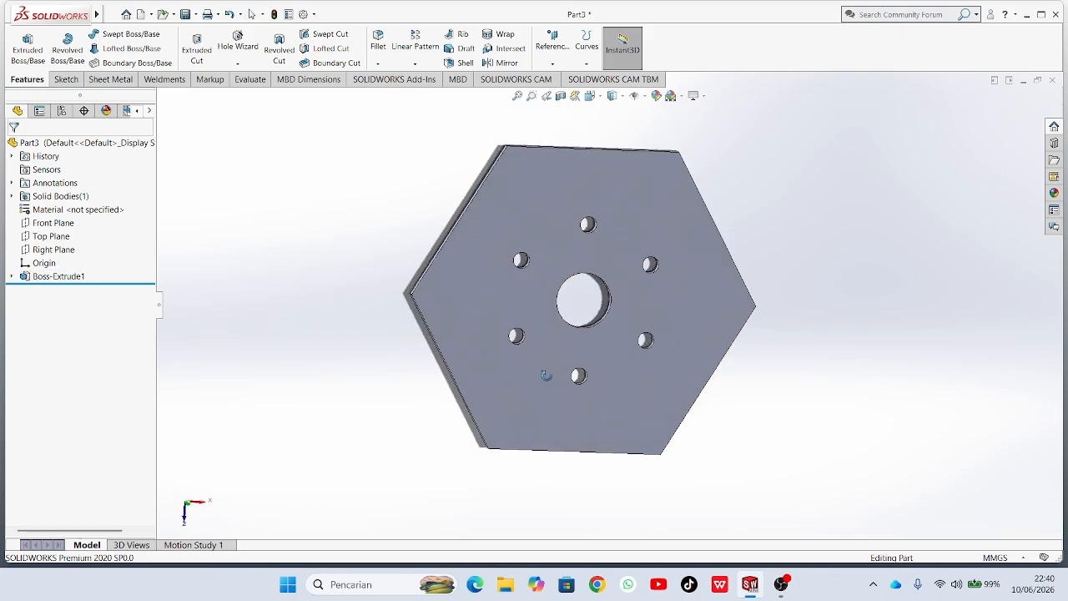
{"action": "left_click", "coordinate": [196, 15]}
{"action": "left_click", "coordinate": [210, 40]}
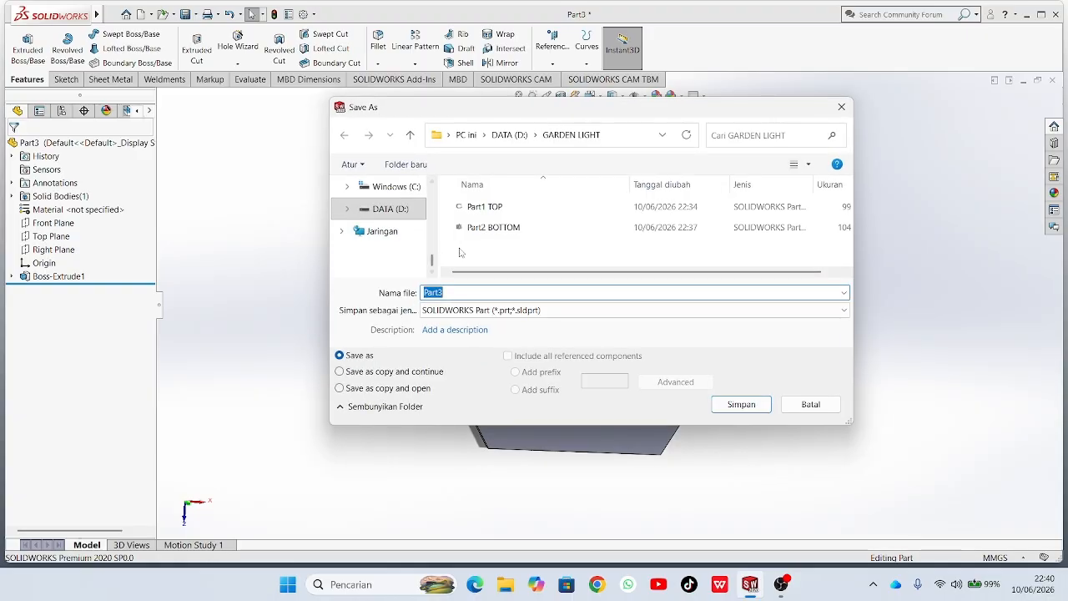
{"action": "left_click", "coordinate": [491, 291]}
{"action": "type", "text": "POLYGON"}
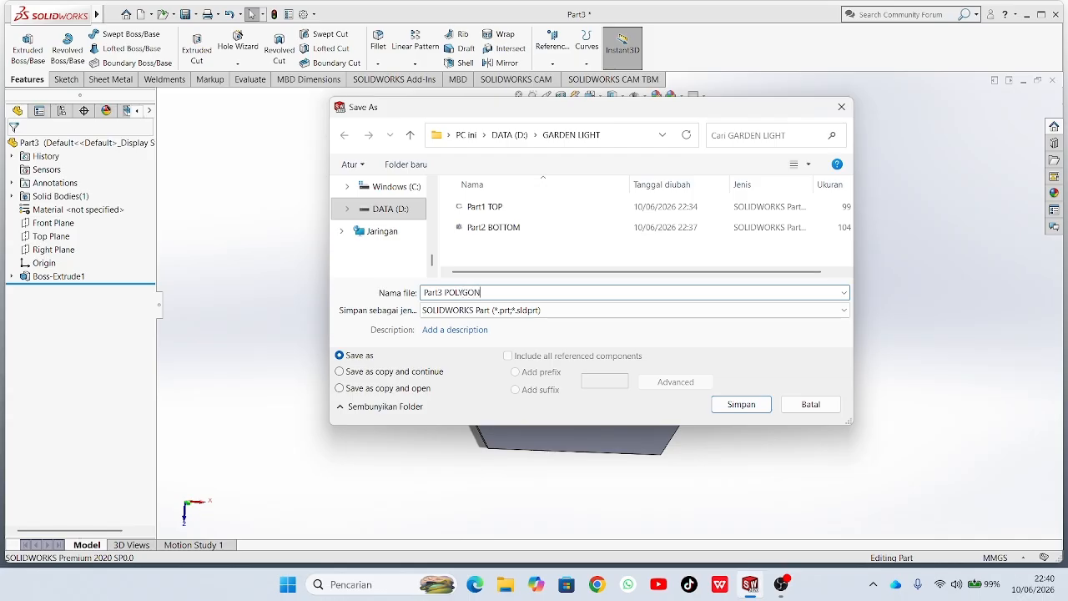
{"action": "left_click", "coordinate": [725, 405]}
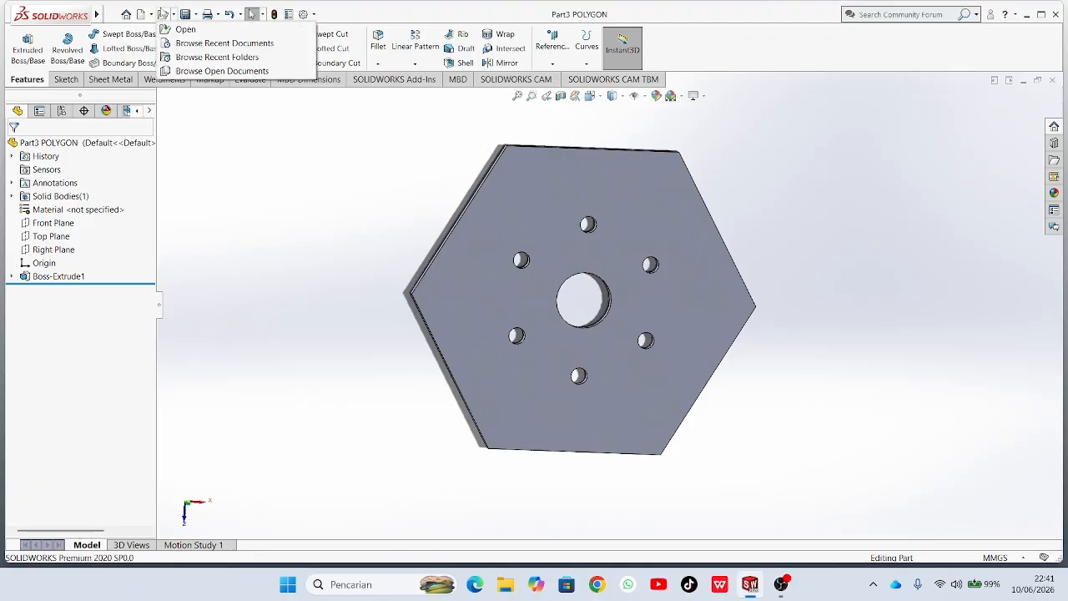
Create a new empty part document.
{"action": "left_click", "coordinate": [141, 14]}
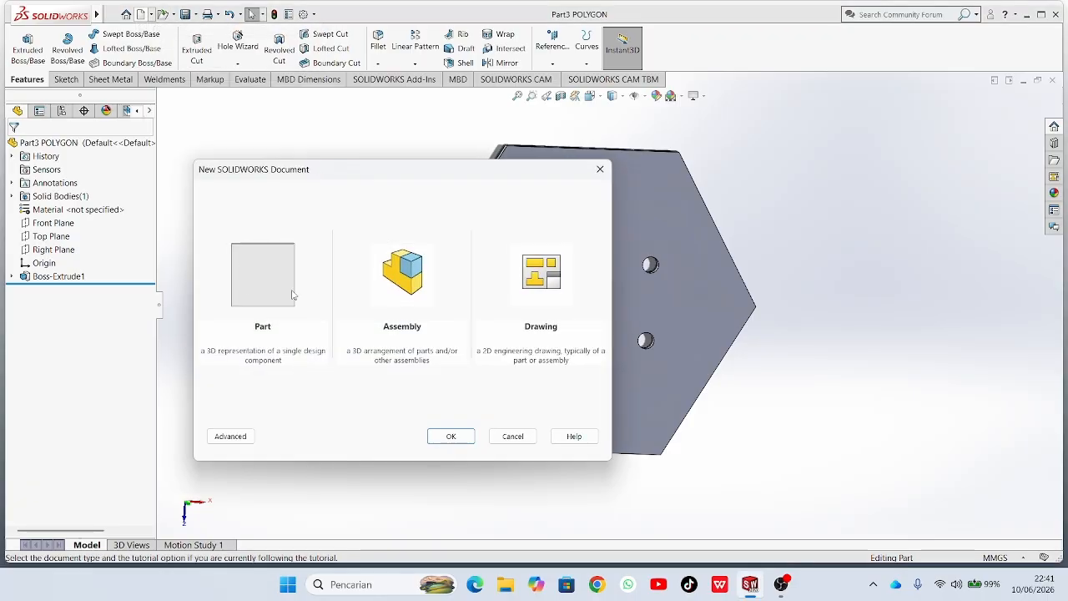
{"action": "left_click", "coordinate": [445, 437]}
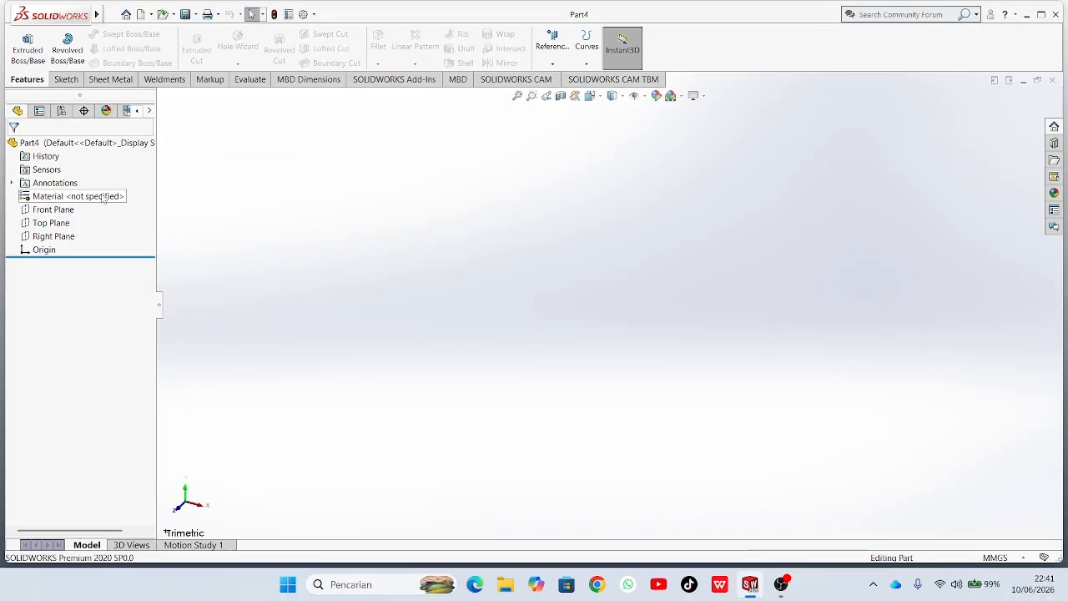
Sketch a closed trapezoid on the Top Plane, about 174 mm wide along the upper edge and 127 mm along the lower edge.
{"action": "left_click", "coordinate": [51, 222]}
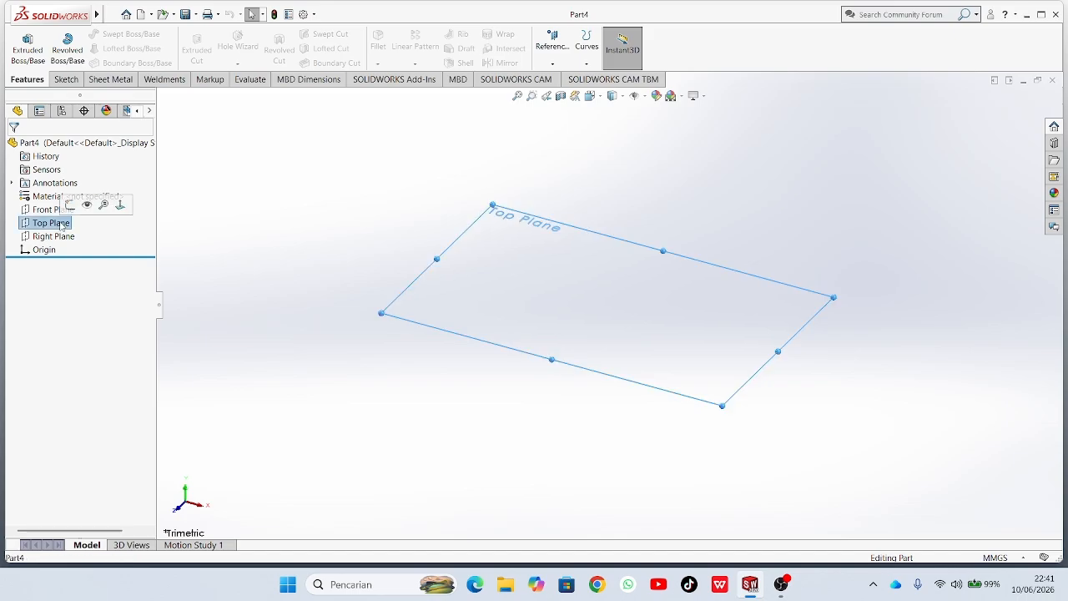
{"action": "left_click", "coordinate": [67, 79]}
{"action": "left_click", "coordinate": [120, 48]}
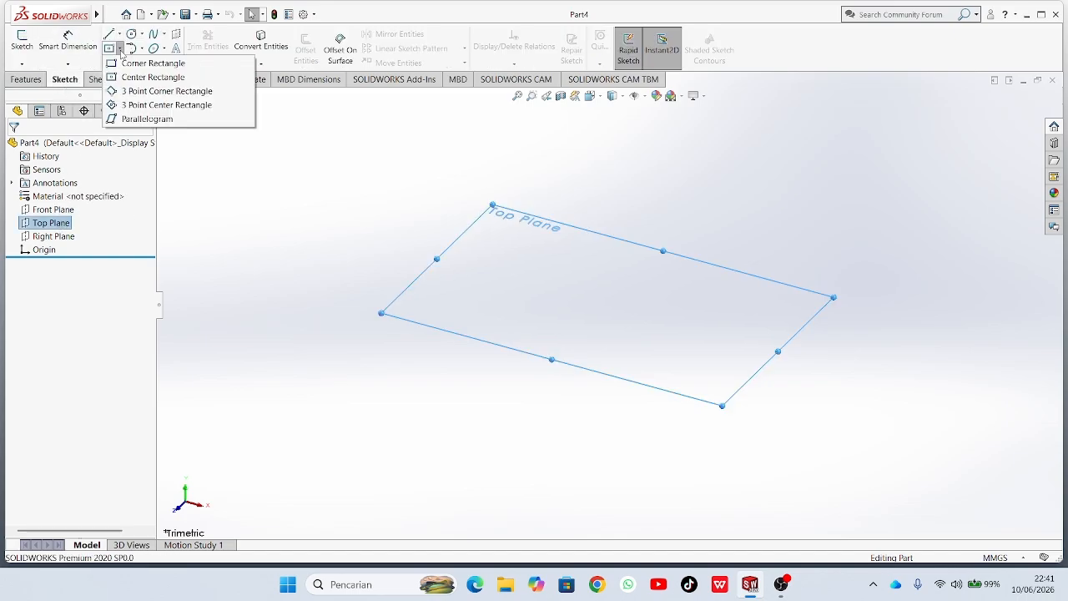
{"action": "left_click", "coordinate": [119, 35]}
{"action": "left_click", "coordinate": [118, 38]}
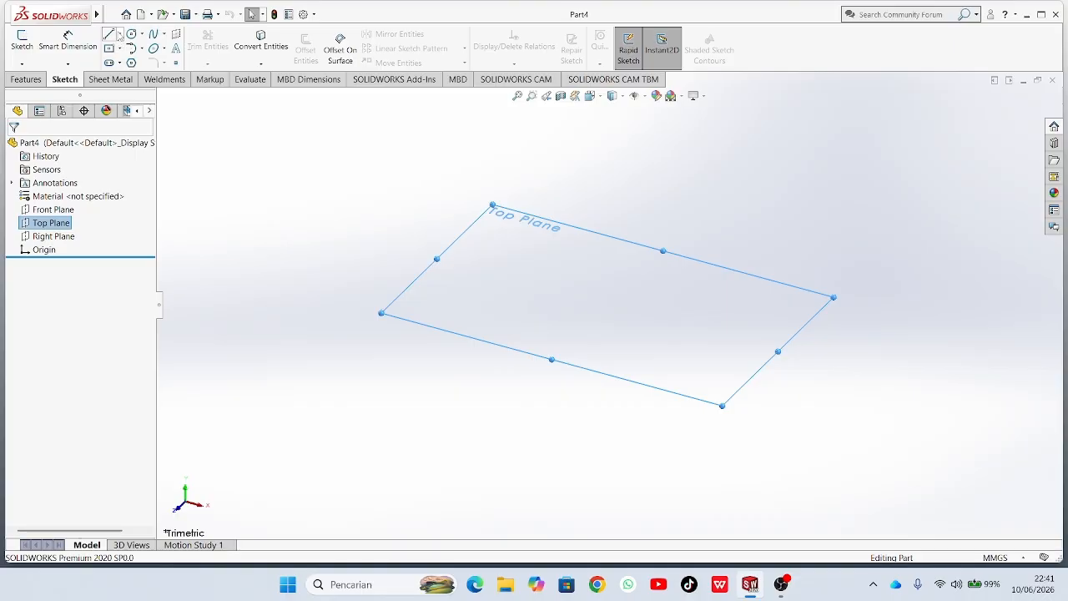
{"action": "left_click", "coordinate": [110, 34]}
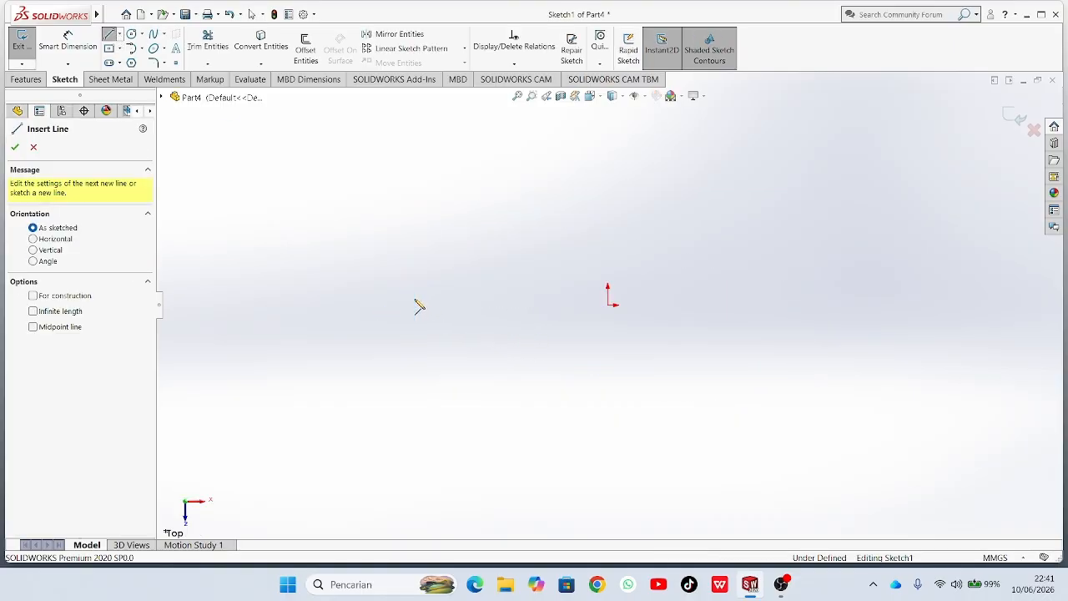
{"action": "left_click", "coordinate": [415, 300]}
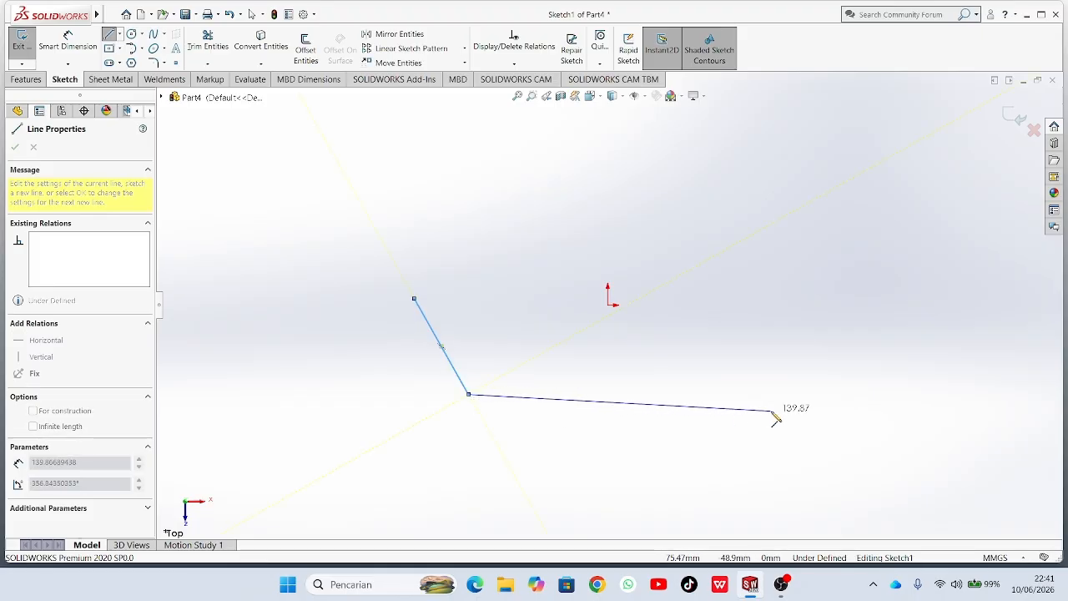
{"action": "left_click", "coordinate": [743, 394]}
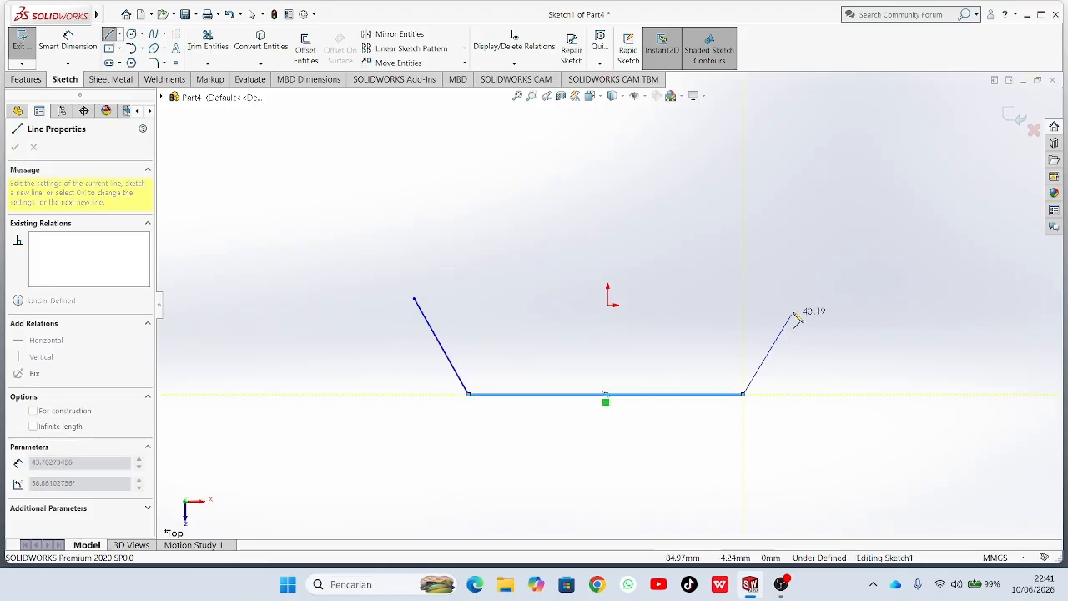
{"action": "left_click", "coordinate": [790, 299]}
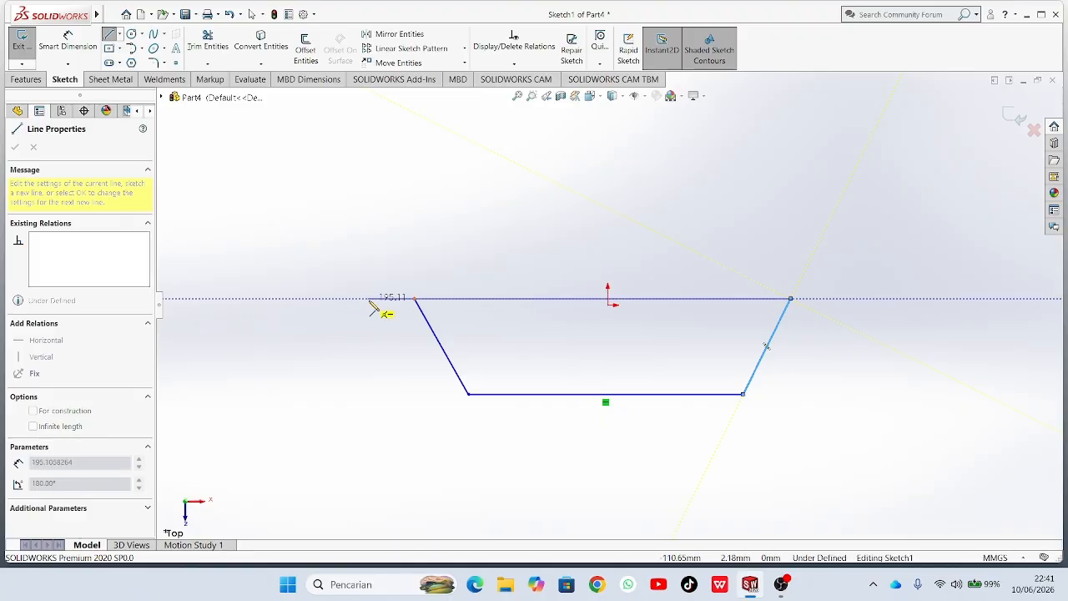
{"action": "left_click", "coordinate": [414, 300]}
{"action": "left_click", "coordinate": [415, 299]}
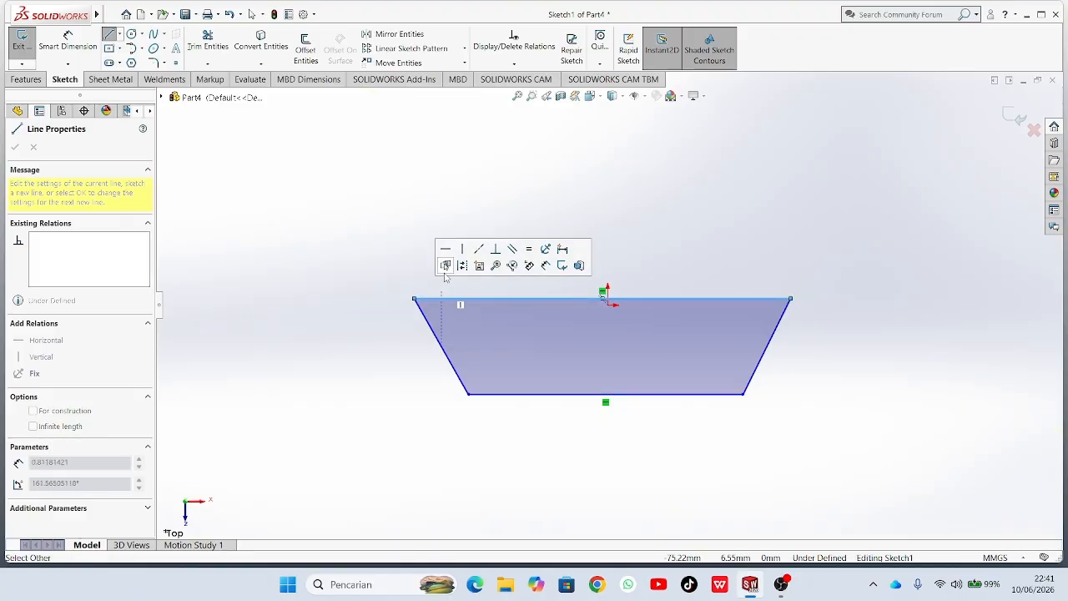
{"action": "key", "text": "Escape"}
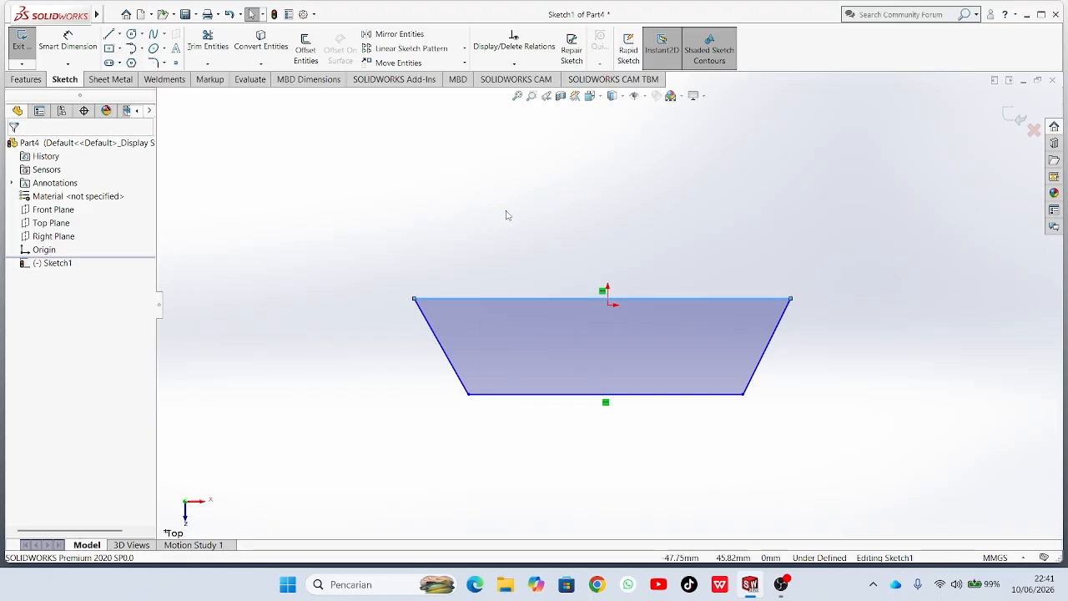
Convert the trapezoid's long upper horizontal line to construction geometry.
{"action": "right_click", "coordinate": [579, 301]}
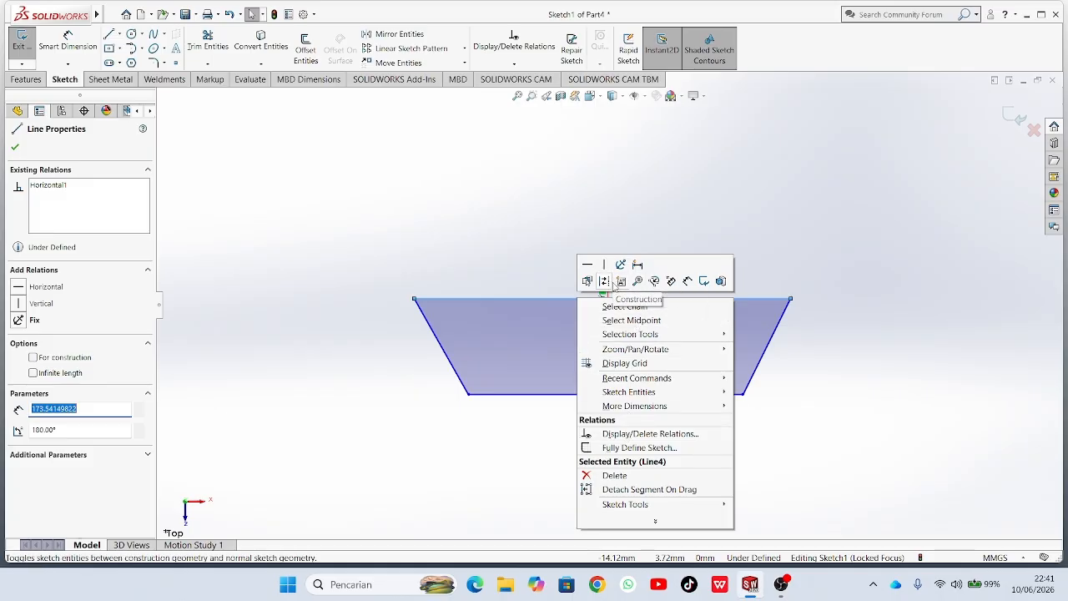
{"action": "left_click", "coordinate": [603, 282]}
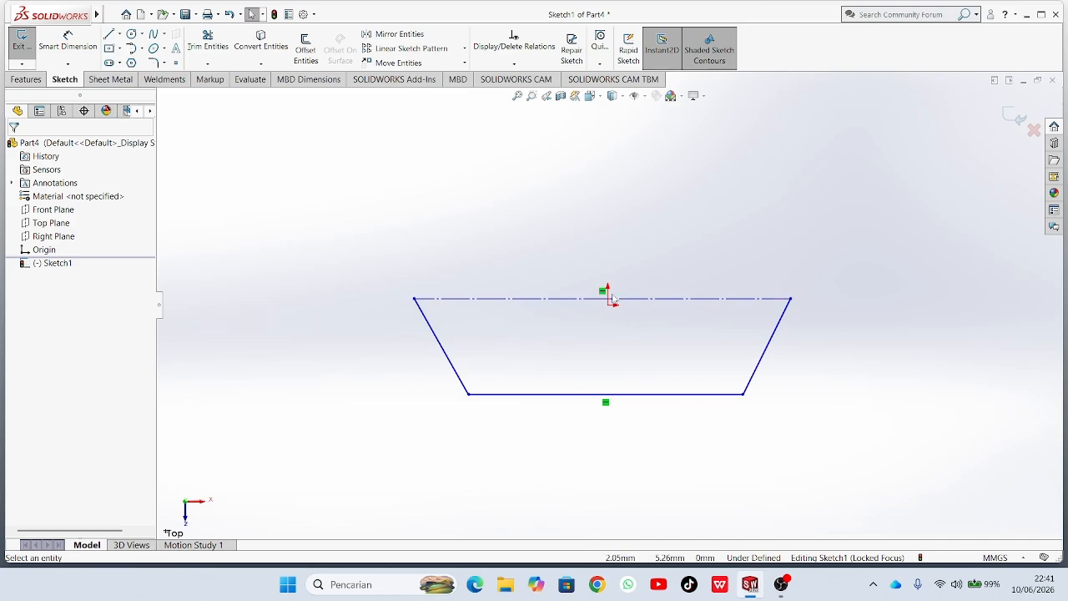
{"action": "scroll", "coordinate": [611, 300], "scroll_direction": "up", "scroll_amount": 1}
{"action": "scroll", "coordinate": [605, 313], "scroll_direction": "down", "scroll_amount": 2}
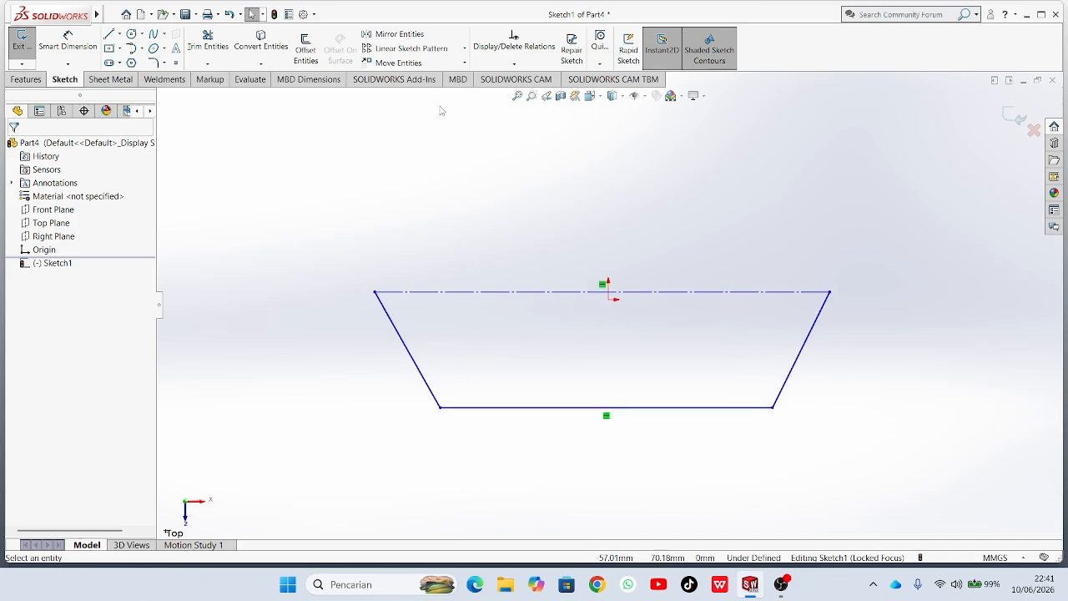
Dimension the angle between the left slanted line and the lower horizontal line as 120 degrees.
{"action": "left_click", "coordinate": [68, 41]}
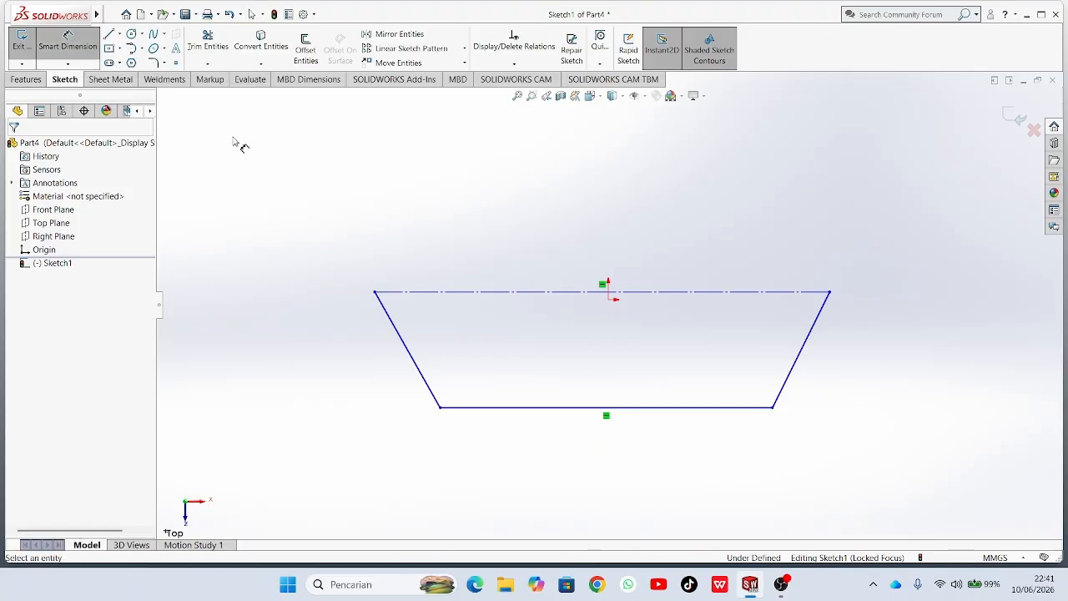
{"action": "left_click", "coordinate": [425, 377]}
{"action": "left_click", "coordinate": [499, 409]}
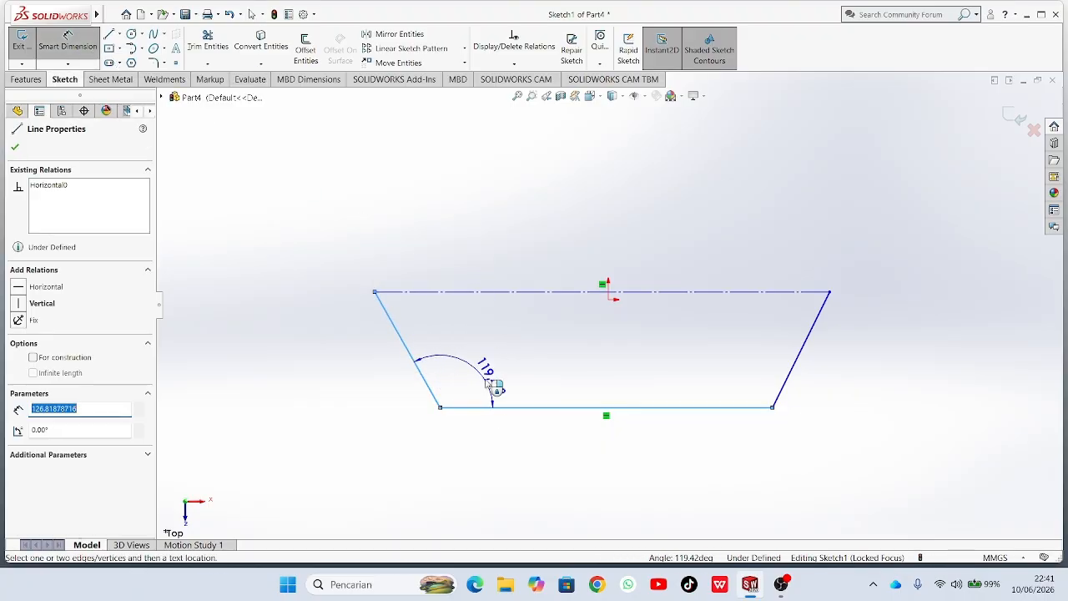
{"action": "left_click", "coordinate": [484, 357]}
{"action": "type", "text": "120"}
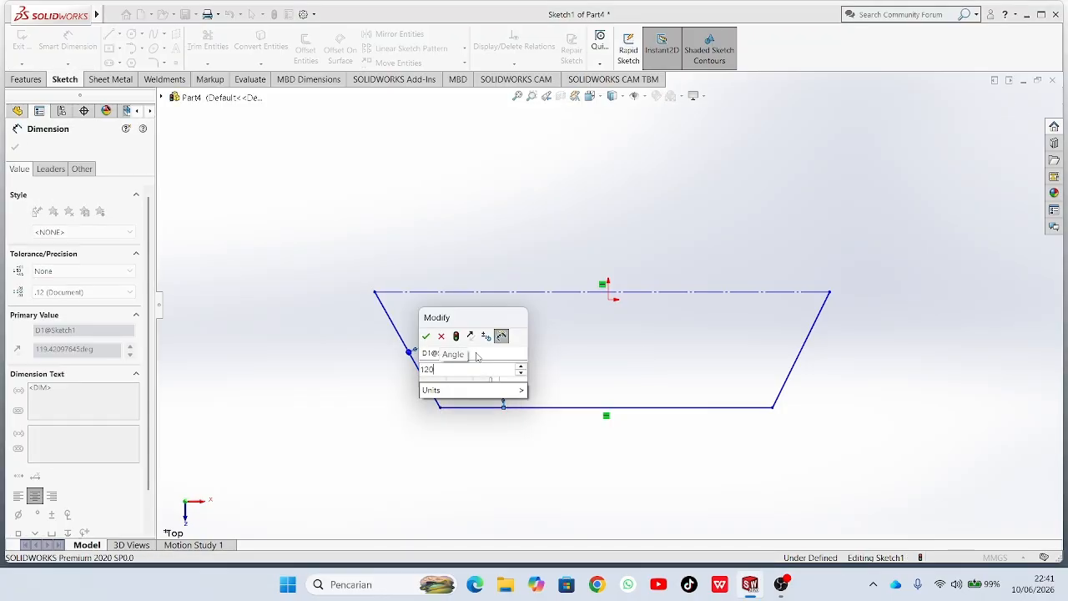
{"action": "key", "text": "Return"}
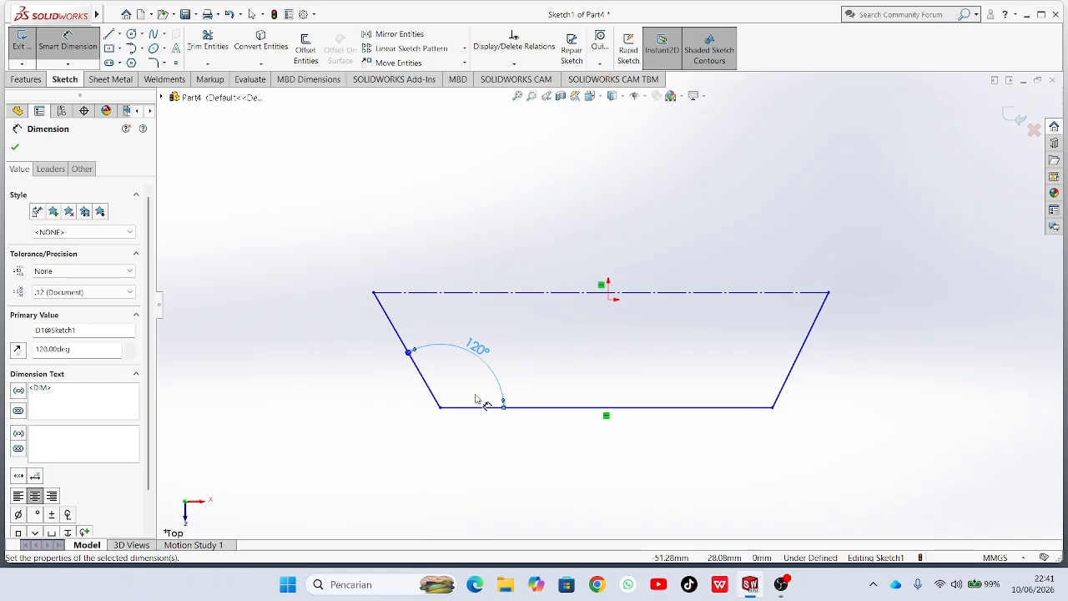
Dimension the vertical height of the left slanted line as 125 mm.
{"action": "scroll", "coordinate": [529, 396], "scroll_direction": "up", "scroll_amount": 1}
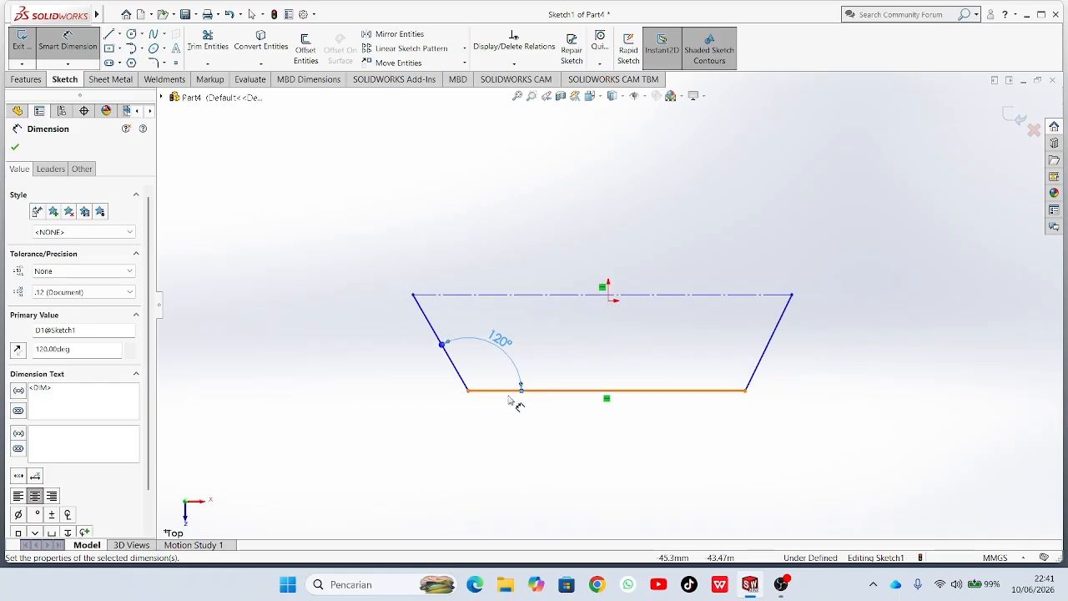
{"action": "left_click", "coordinate": [463, 382]}
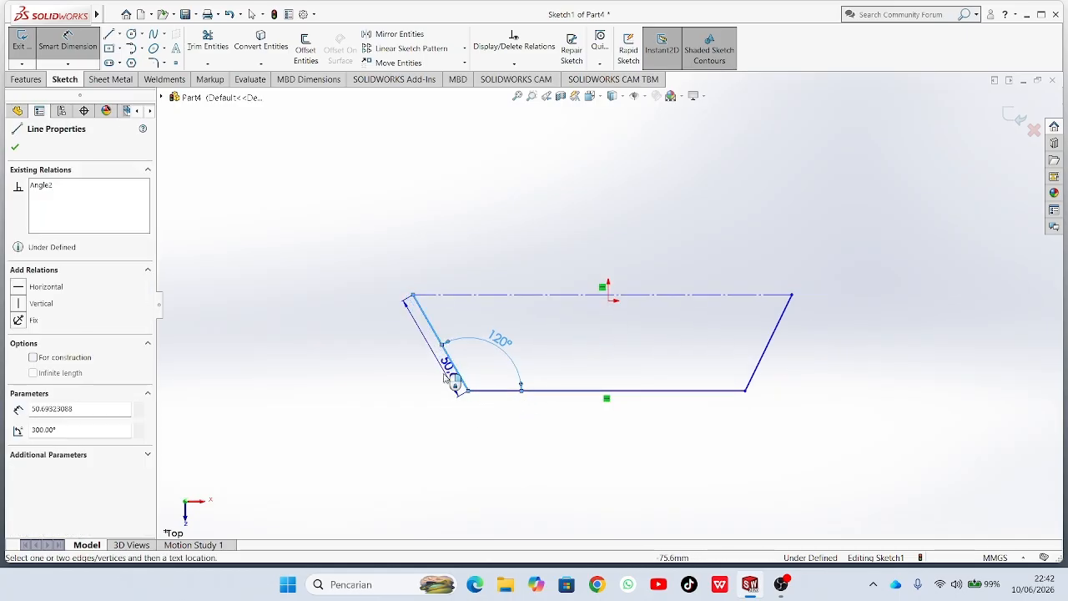
{"action": "left_click", "coordinate": [344, 359]}
{"action": "type", "text": "="}
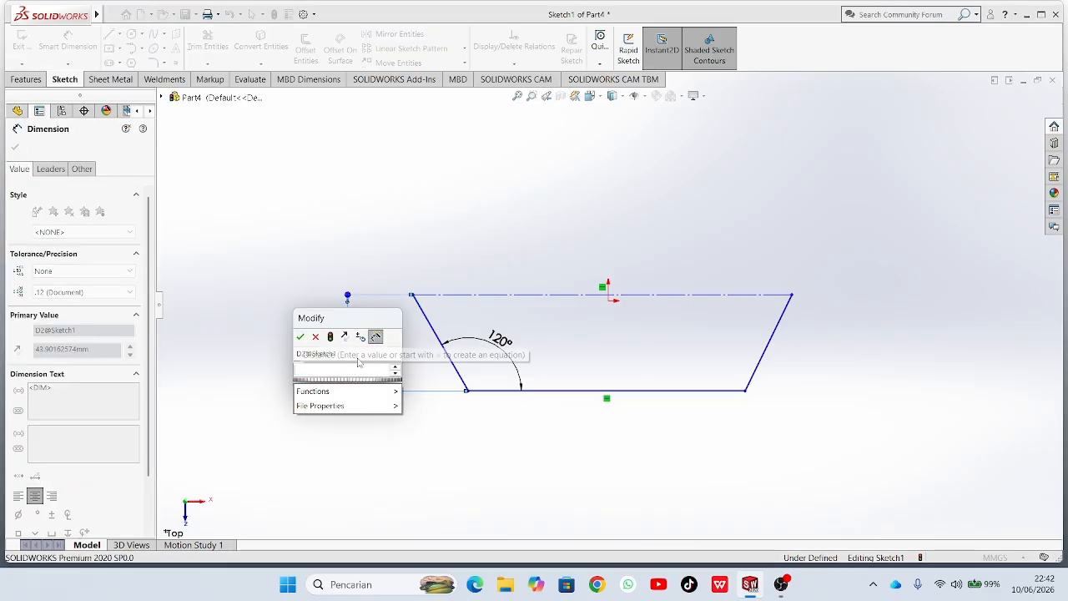
{"action": "type", "text": "125"}
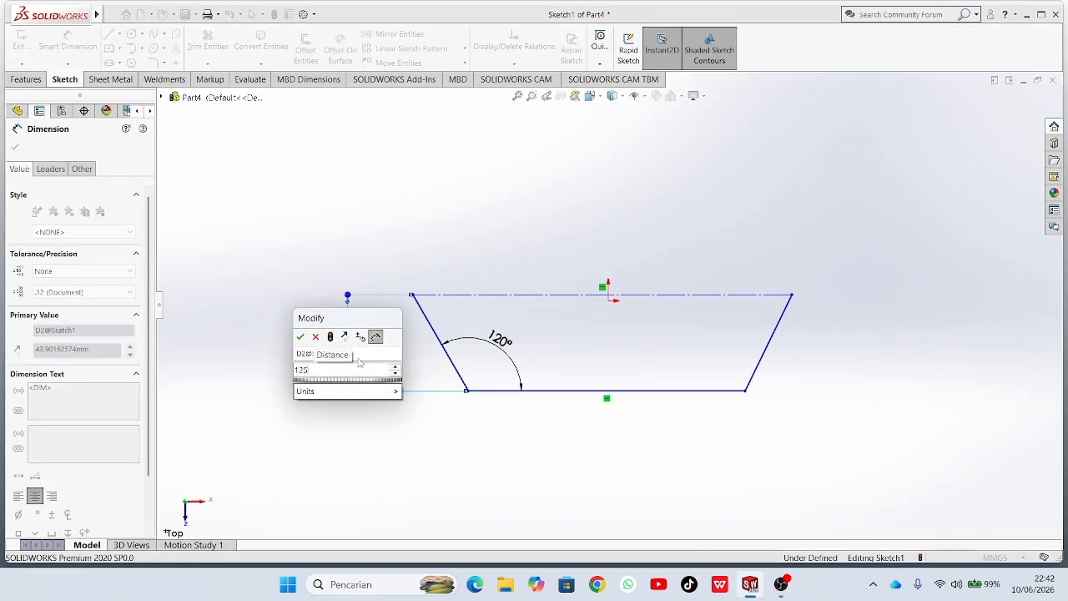
{"action": "key", "text": "Return"}
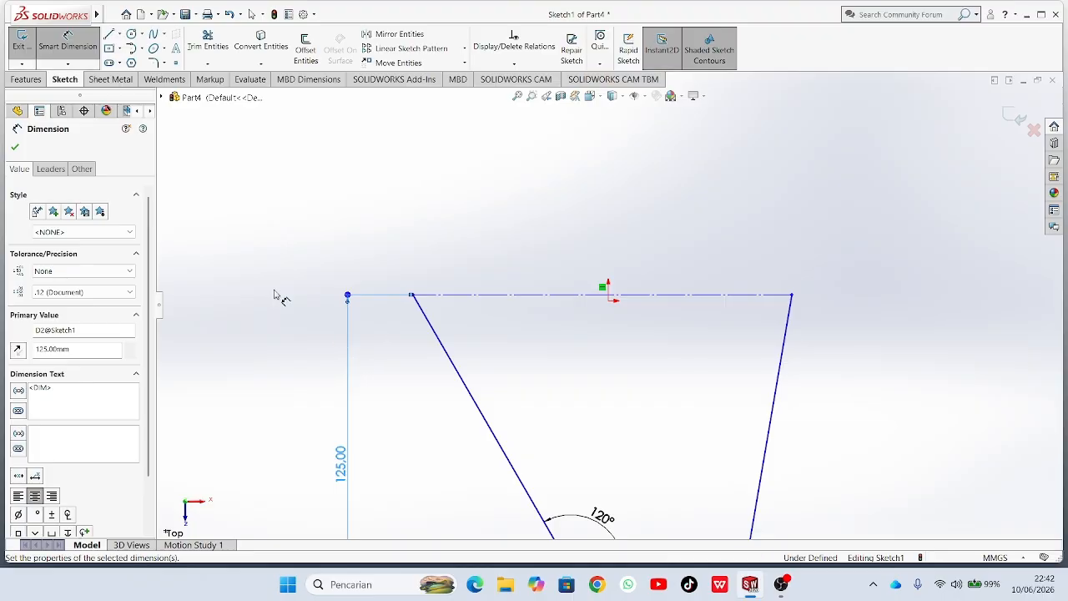
{"action": "left_click", "coordinate": [17, 147]}
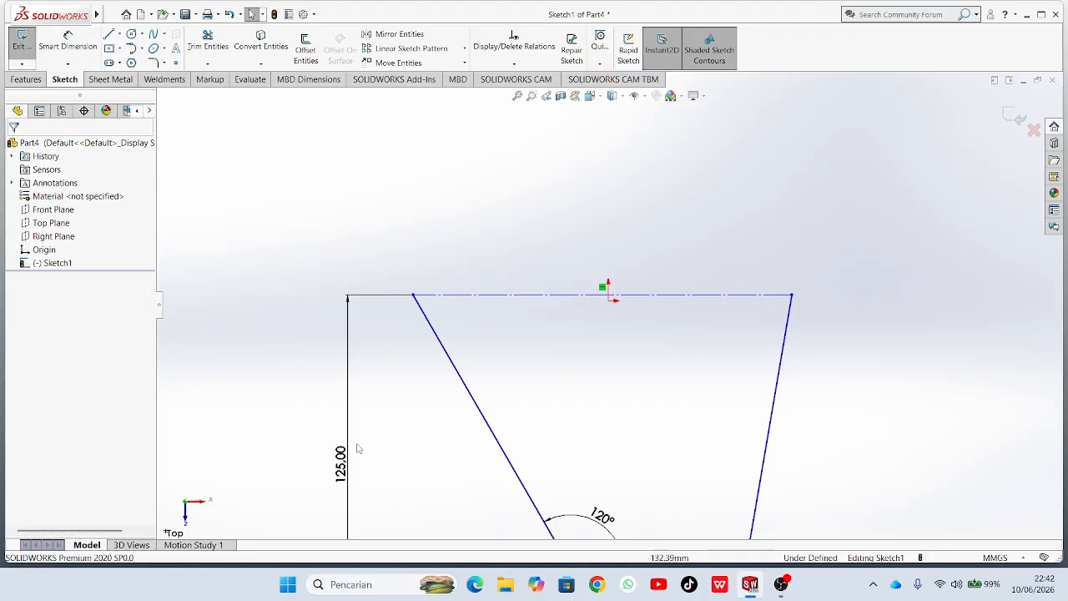
Apply an Equal relation to the two slanted lines and the lower horizontal line.
{"action": "scroll", "coordinate": [603, 476], "scroll_direction": "up", "scroll_amount": 3}
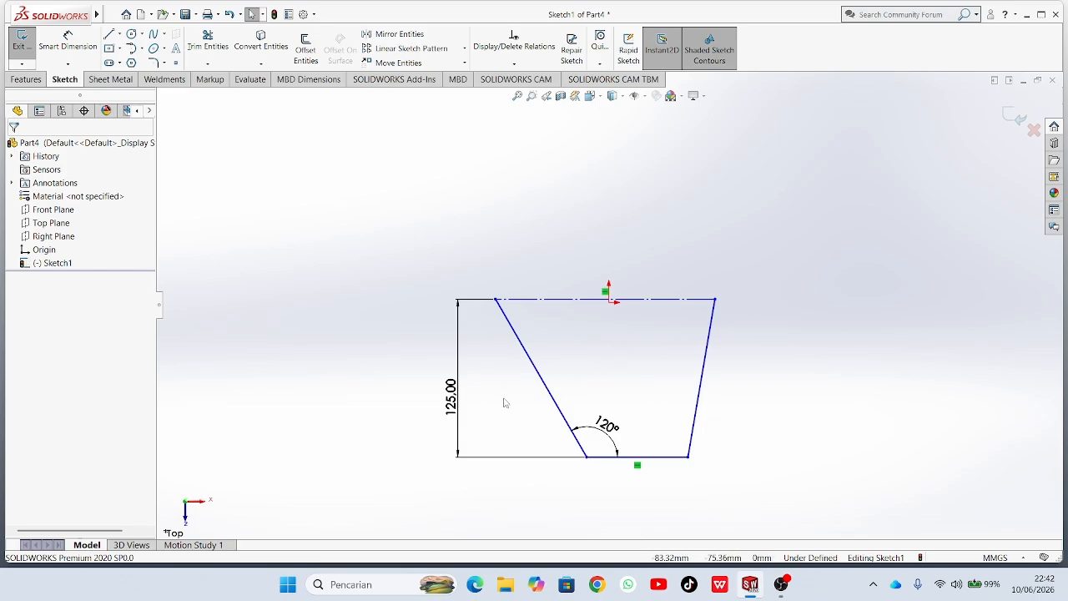
{"action": "left_click", "coordinate": [538, 377]}
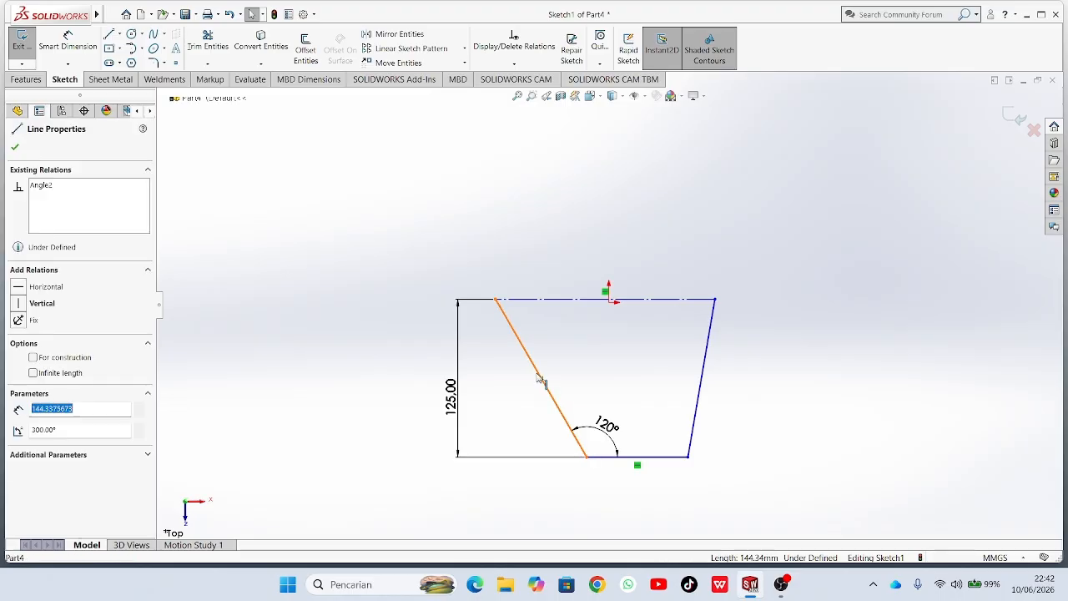
{"action": "left_click", "coordinate": [632, 459], "text": "ctrl"}
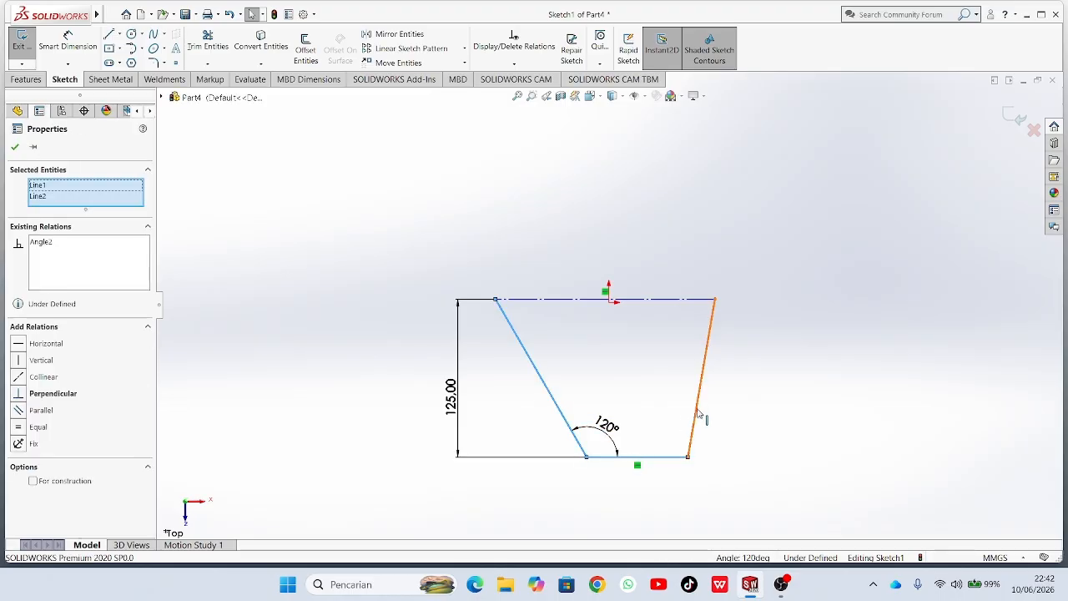
{"action": "left_click", "coordinate": [701, 414], "text": "ctrl"}
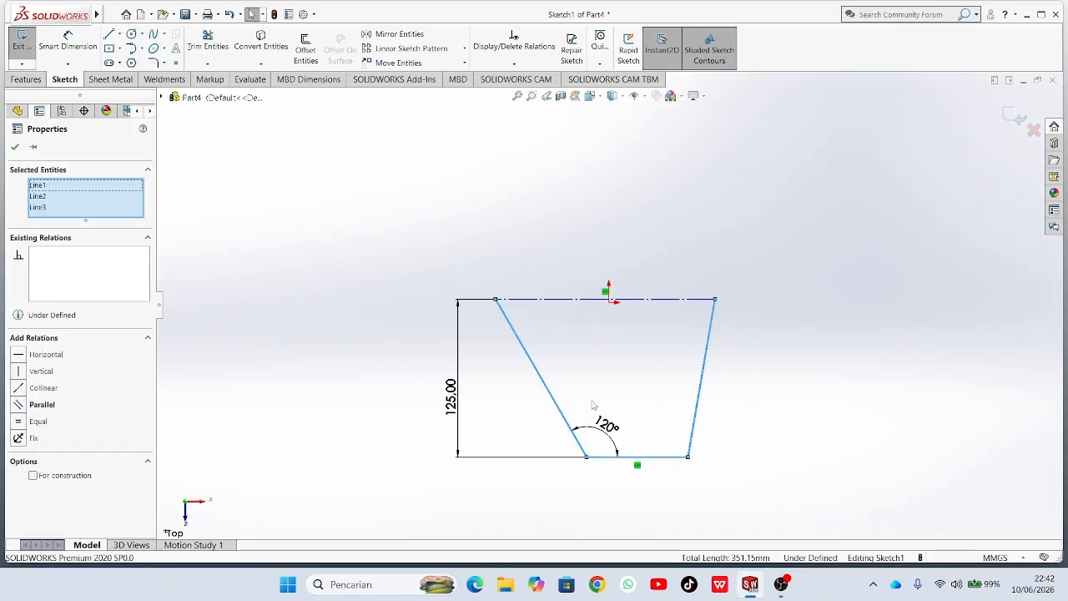
{"action": "left_click", "coordinate": [34, 422]}
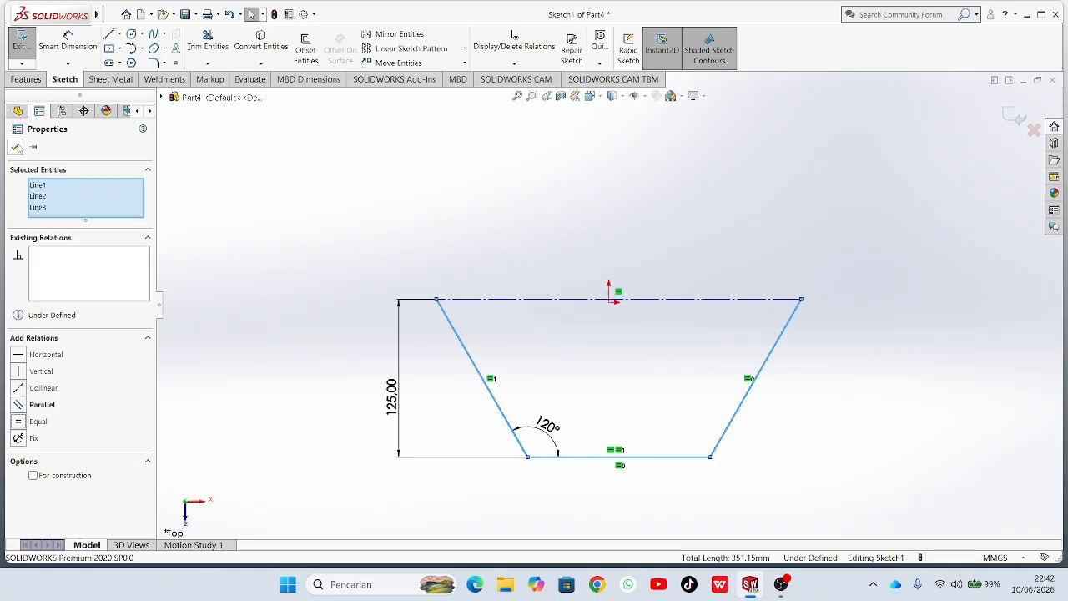
{"action": "left_click", "coordinate": [16, 147]}
Apply a Symmetric relation between the origin and the construction line's midpoint, about that line, to centre the sketch on the origin.
{"action": "scroll", "coordinate": [727, 240], "scroll_direction": "down", "scroll_amount": 1}
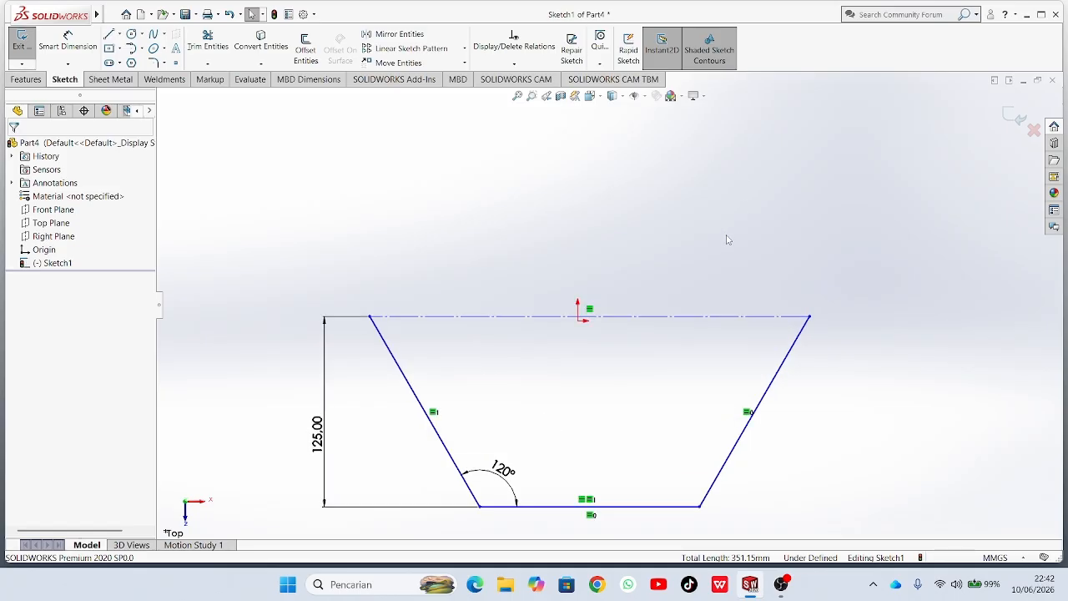
{"action": "scroll", "coordinate": [727, 239], "scroll_direction": "down", "scroll_amount": 1}
{"action": "scroll", "coordinate": [654, 267], "scroll_direction": "down", "scroll_amount": 2}
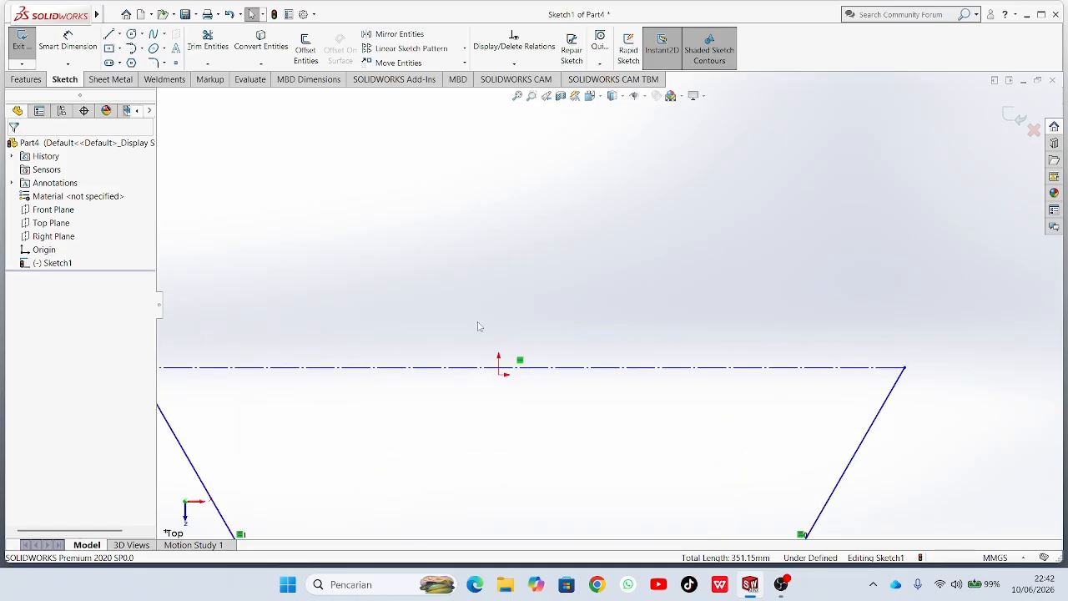
{"action": "left_click", "coordinate": [499, 375]}
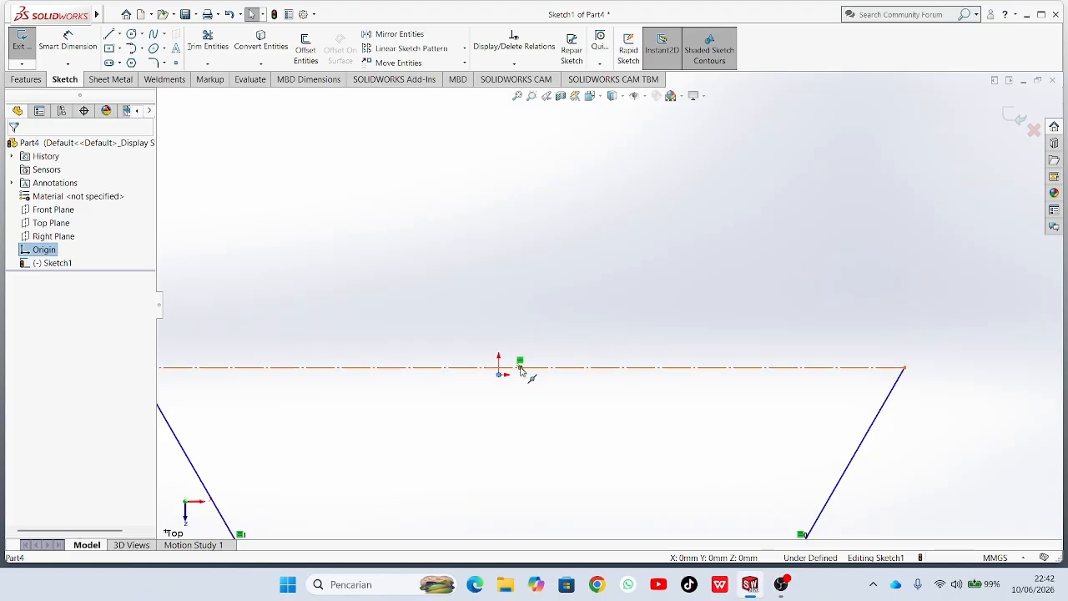
{"action": "left_click", "coordinate": [522, 368], "text": "ctrl"}
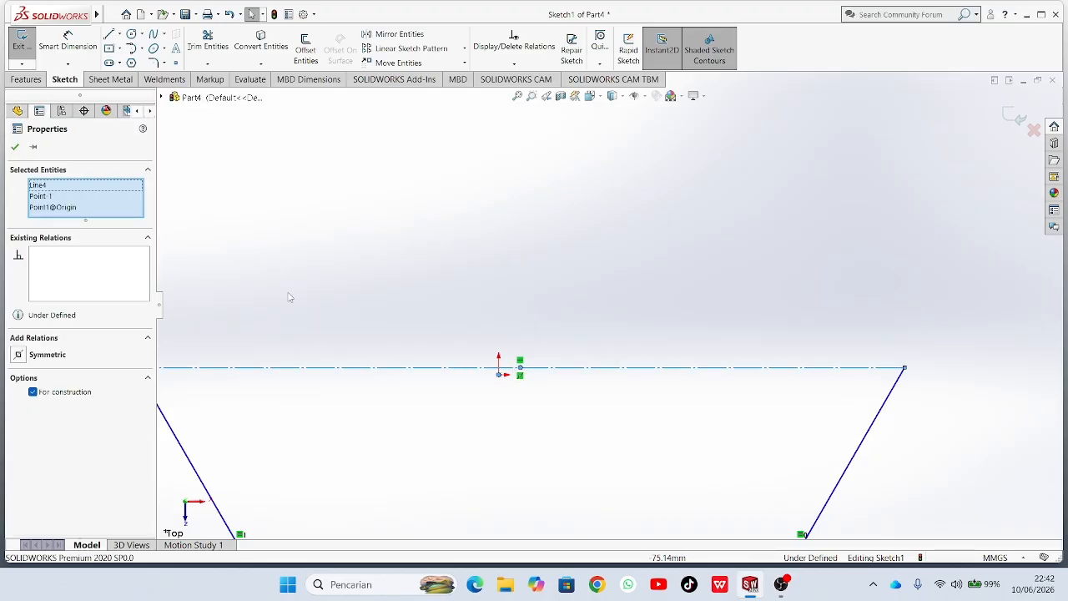
{"action": "left_click", "coordinate": [47, 355]}
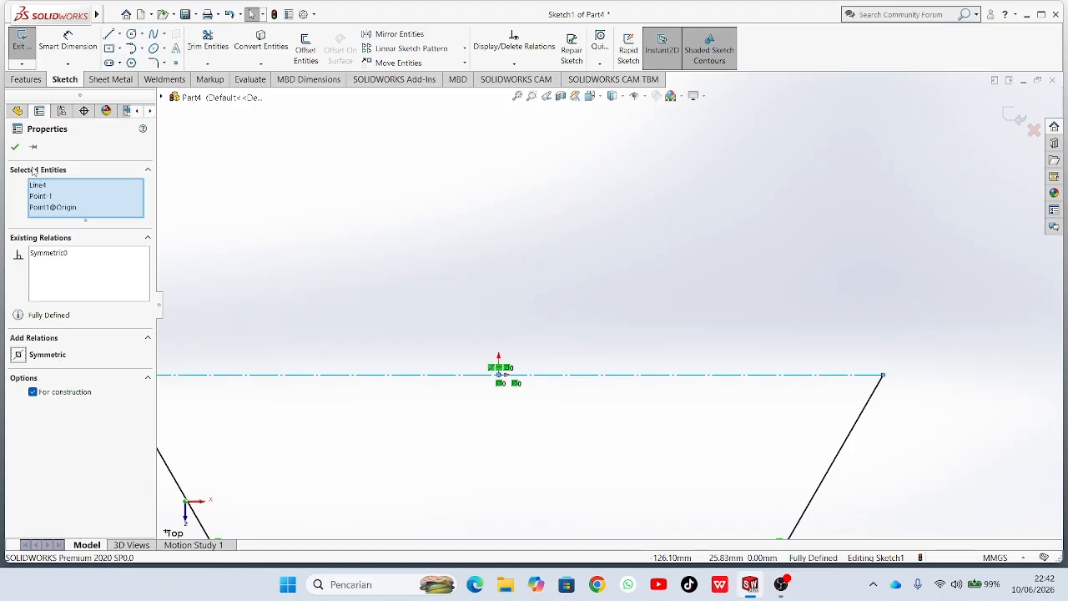
{"action": "left_click", "coordinate": [15, 147]}
Exit the half-hexagon sketch, keeping its changes.
{"action": "key", "text": "f"}
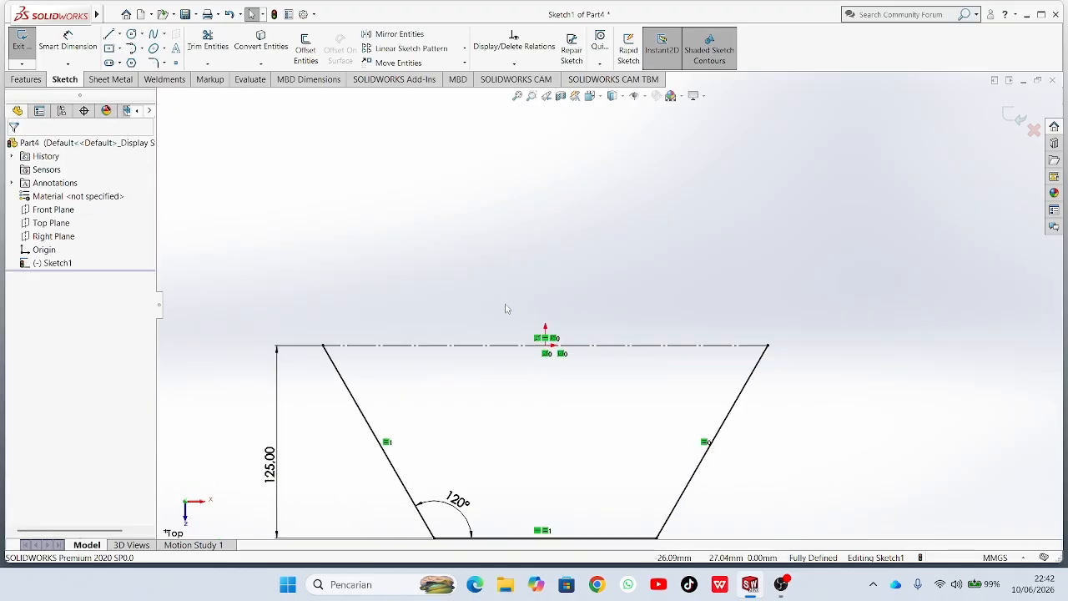
{"action": "scroll", "coordinate": [559, 343], "scroll_direction": "up", "scroll_amount": 2}
{"action": "scroll", "coordinate": [659, 359], "scroll_direction": "down", "scroll_amount": 4}
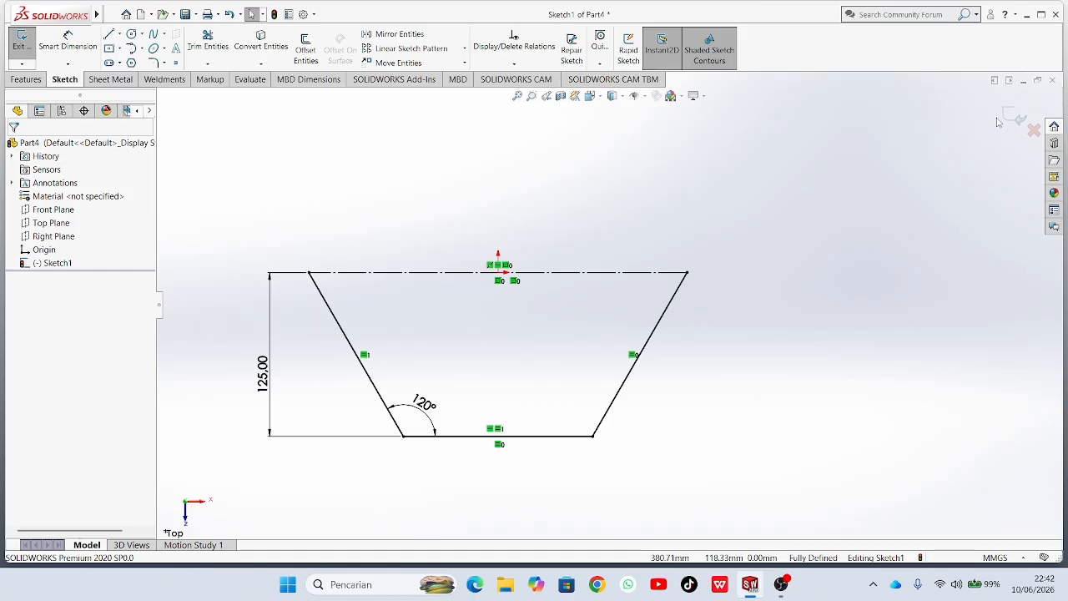
{"action": "left_click", "coordinate": [1013, 116]}
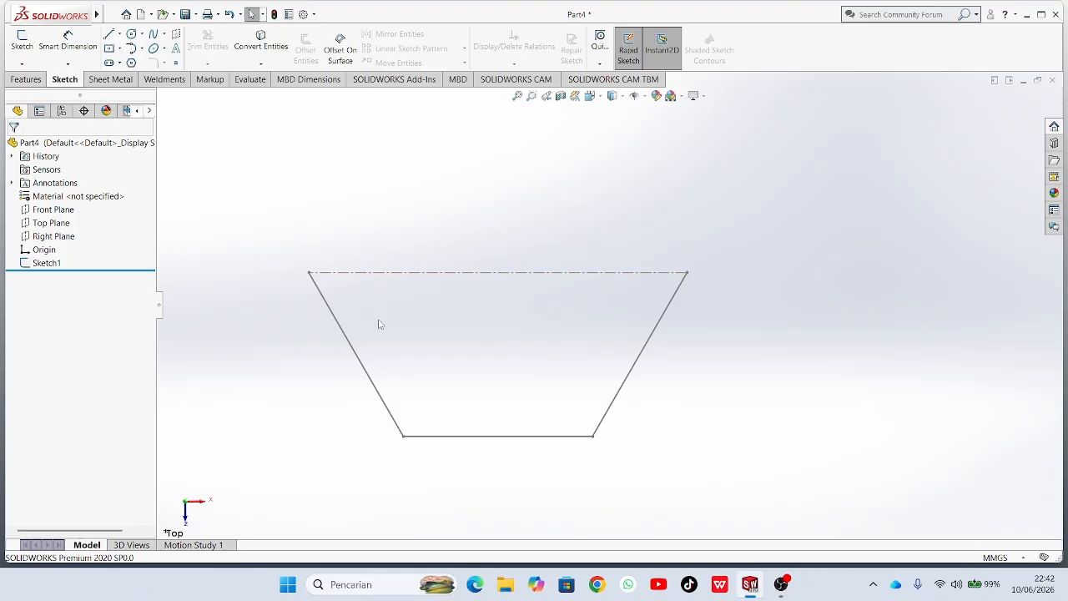
Create a reference plane offset 40 mm from the Top Plane.
{"action": "scroll", "coordinate": [377, 325], "scroll_direction": "up", "scroll_amount": 1}
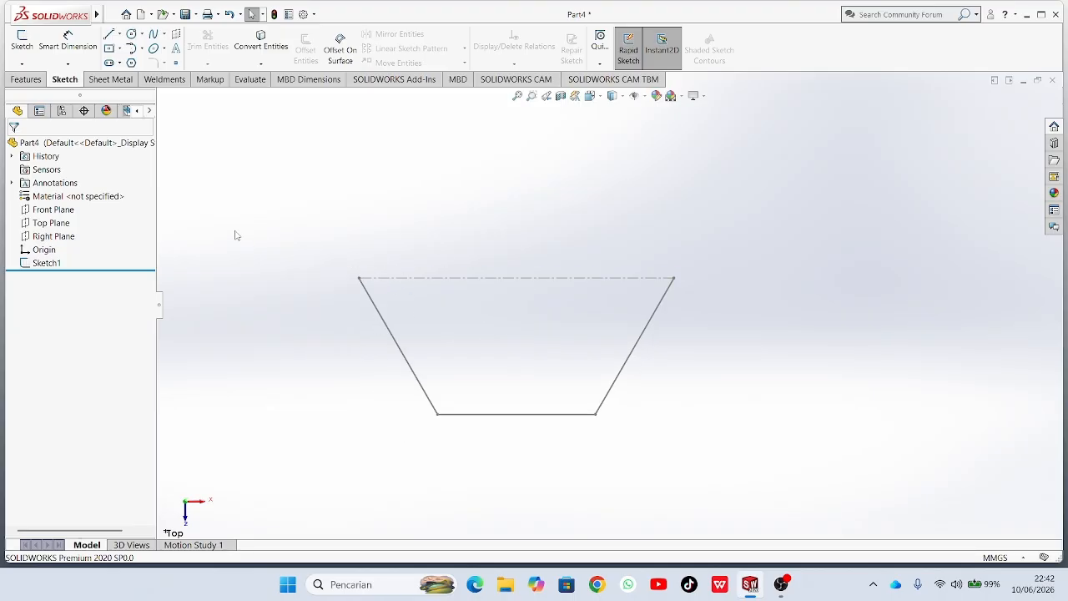
{"action": "left_click", "coordinate": [62, 224]}
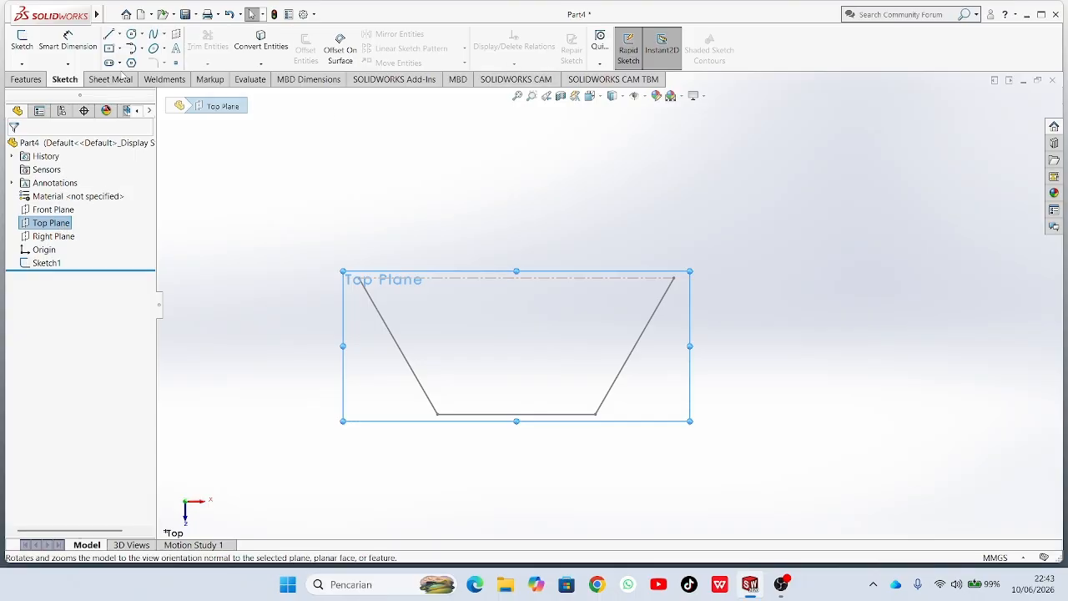
{"action": "left_click", "coordinate": [32, 82]}
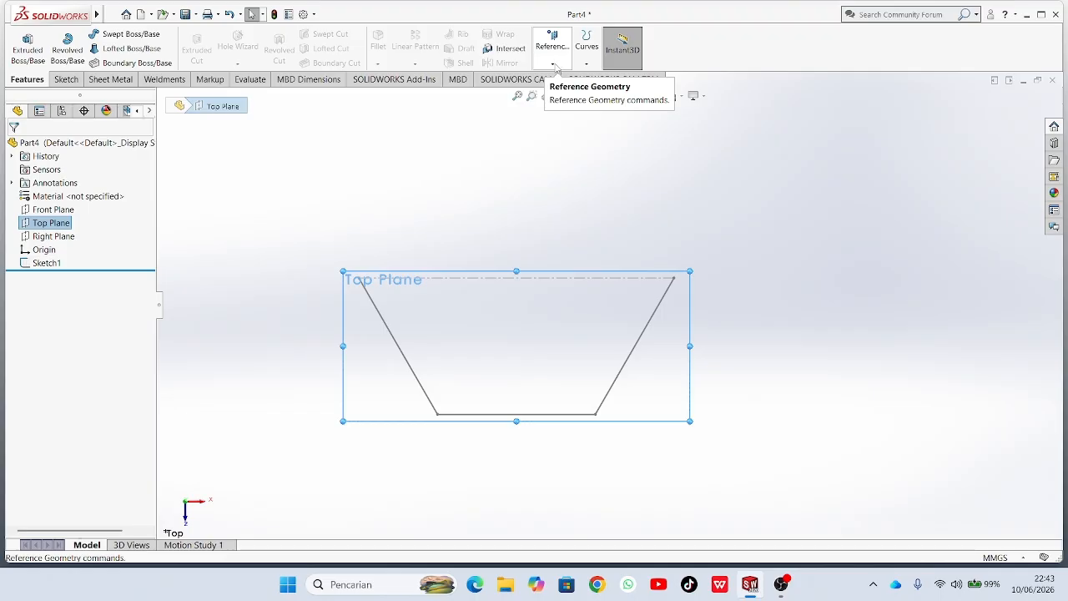
{"action": "left_click", "coordinate": [554, 65]}
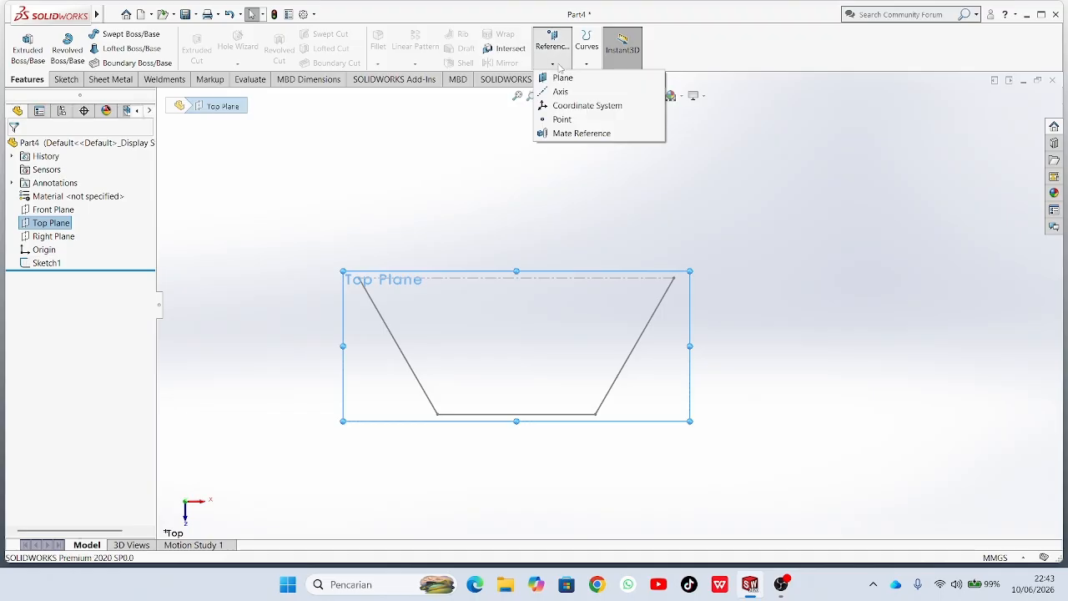
{"action": "left_click", "coordinate": [562, 77]}
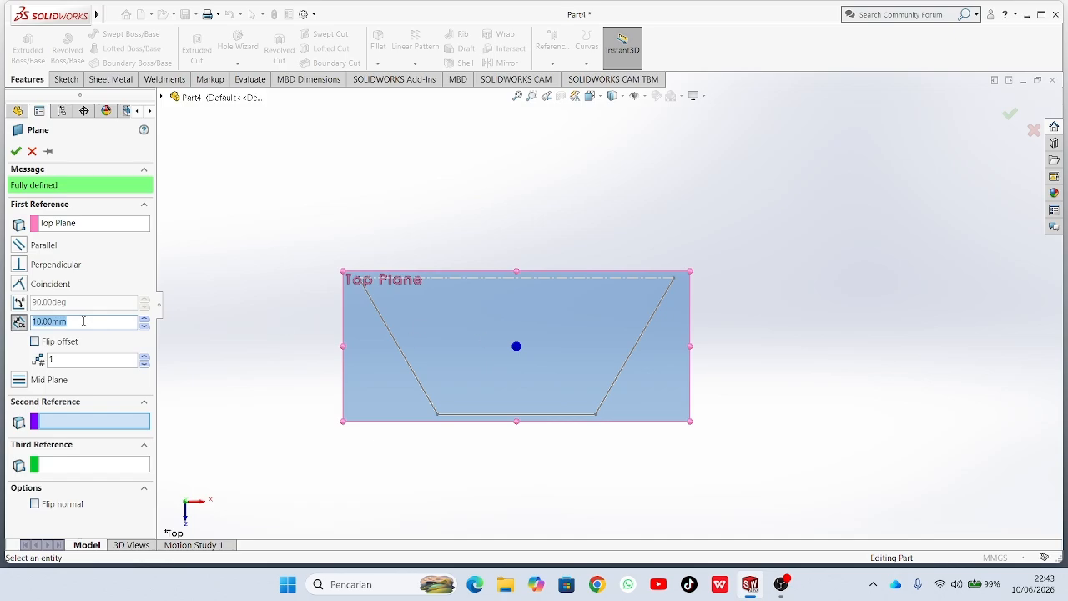
{"action": "key", "text": "BackSpace"}
{"action": "type", "text": "40"}
{"action": "key", "text": "Return"}
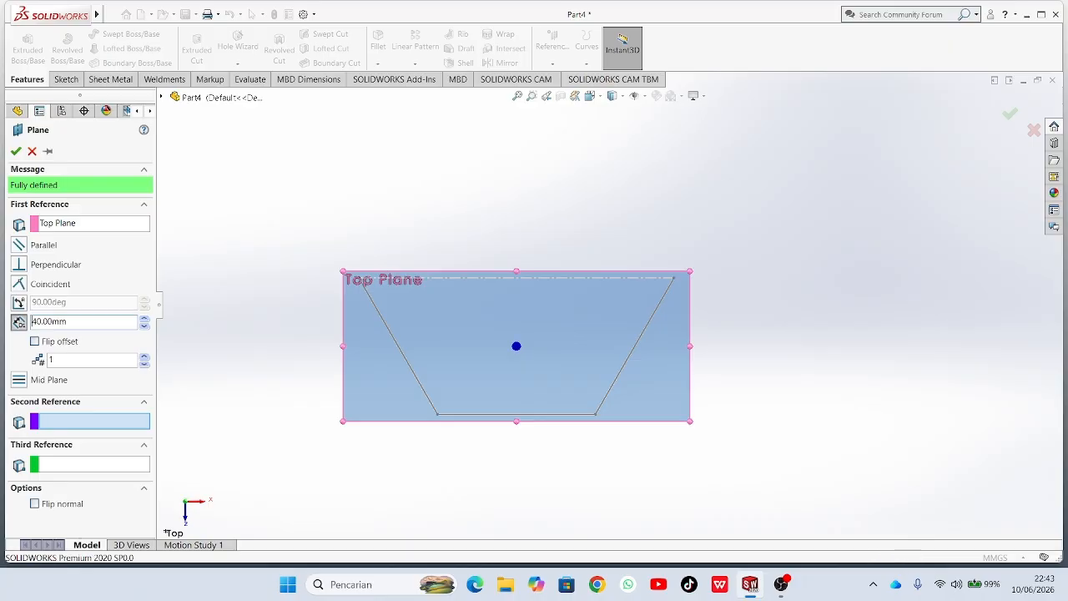
{"action": "left_click", "coordinate": [15, 152]}
Sketch a single point on the origin in a new sketch on the offset plane, and exit the sketch.
{"action": "mouse_move", "coordinate": [496, 208]}
{"action": "middle_mouse_down"}
{"action": "mouse_move", "coordinate": [510, 238]}
{"action": "mouse_move", "coordinate": [446, 234]}
{"action": "mouse_move", "coordinate": [410, 248]}
{"action": "mouse_move", "coordinate": [451, 265]}
{"action": "mouse_move", "coordinate": [506, 263]}
{"action": "mouse_move", "coordinate": [508, 217]}
{"action": "mouse_move", "coordinate": [457, 224]}
{"action": "middle_mouse_up"}
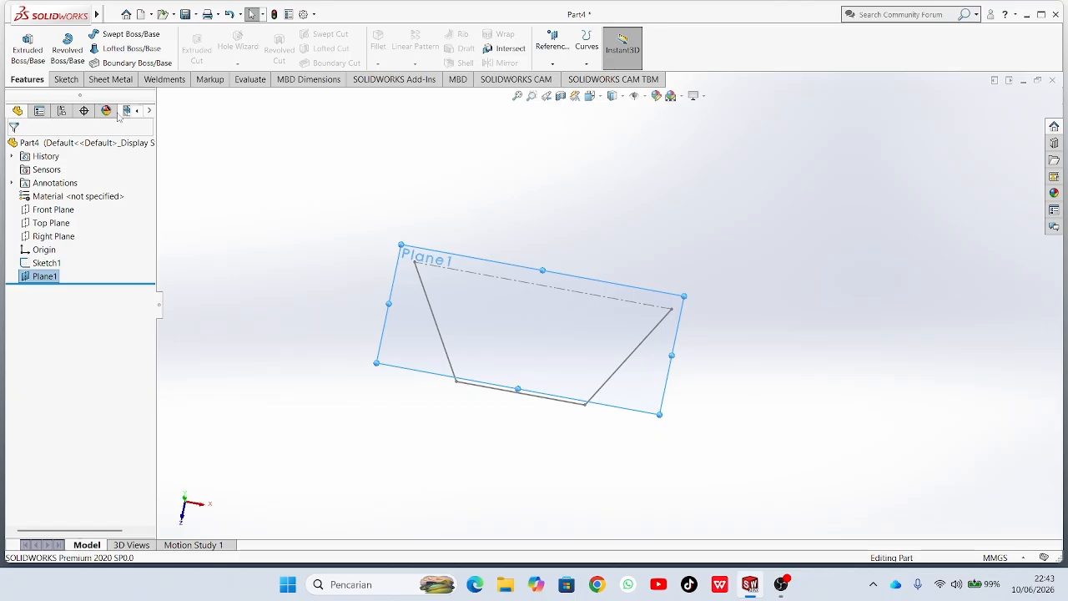
{"action": "left_click", "coordinate": [66, 79]}
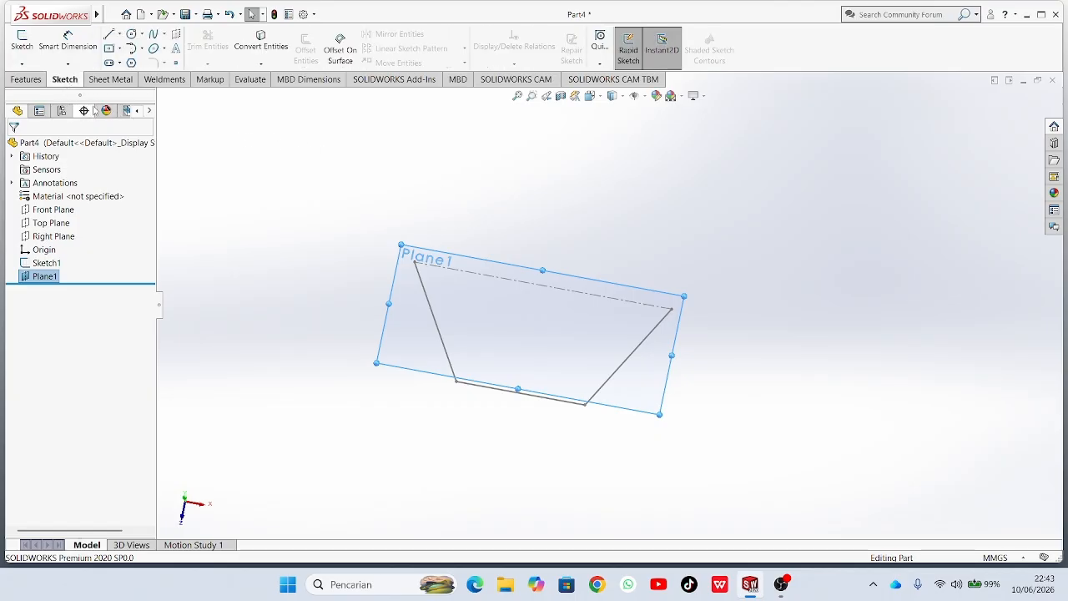
{"action": "left_click", "coordinate": [22, 46]}
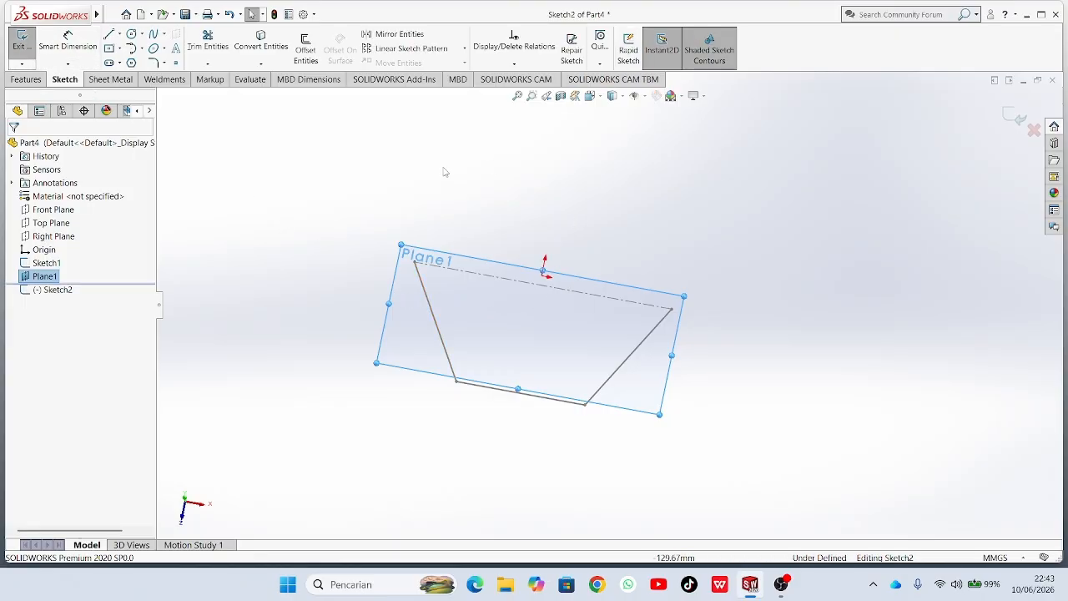
{"action": "left_click", "coordinate": [175, 63]}
{"action": "scroll", "coordinate": [587, 250], "scroll_direction": "down", "scroll_amount": 3}
{"action": "scroll", "coordinate": [584, 265], "scroll_direction": "down", "scroll_amount": 3}
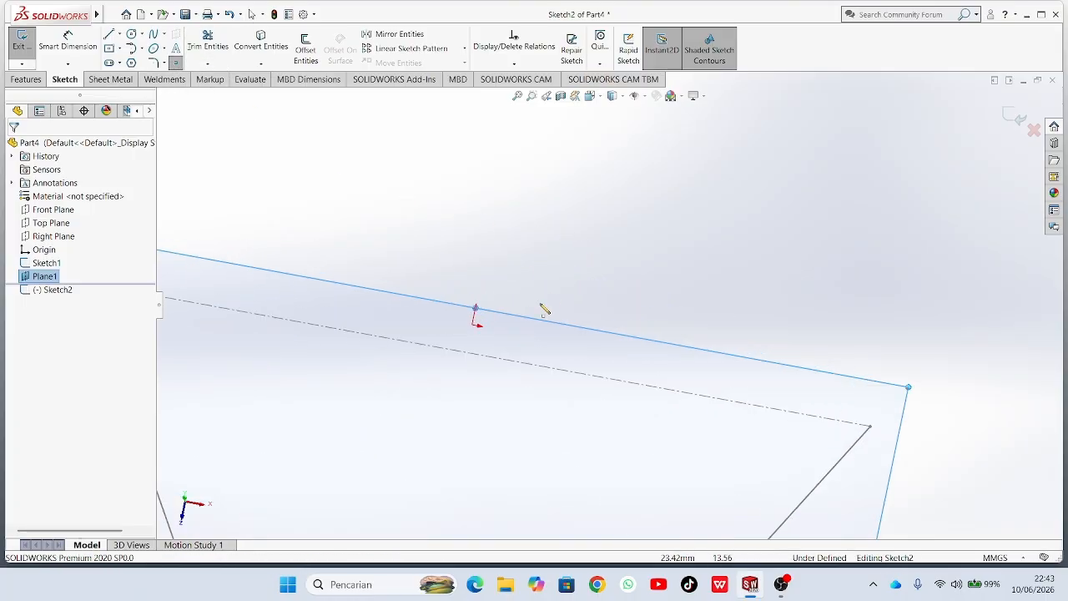
{"action": "left_click", "coordinate": [474, 326]}
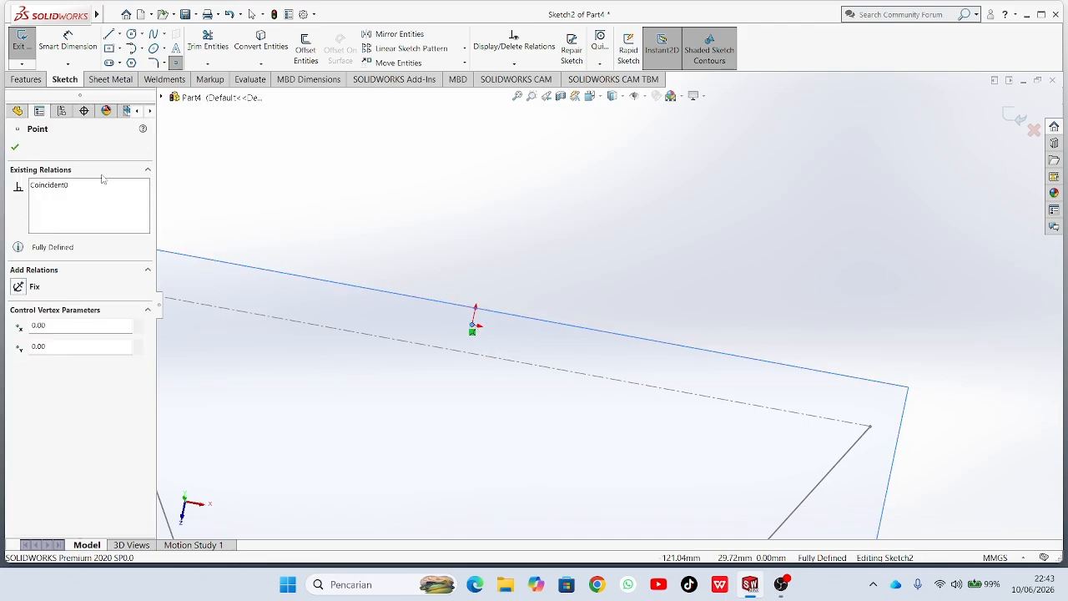
{"action": "left_click", "coordinate": [15, 148]}
{"action": "scroll", "coordinate": [314, 186], "scroll_direction": "up", "scroll_amount": 3}
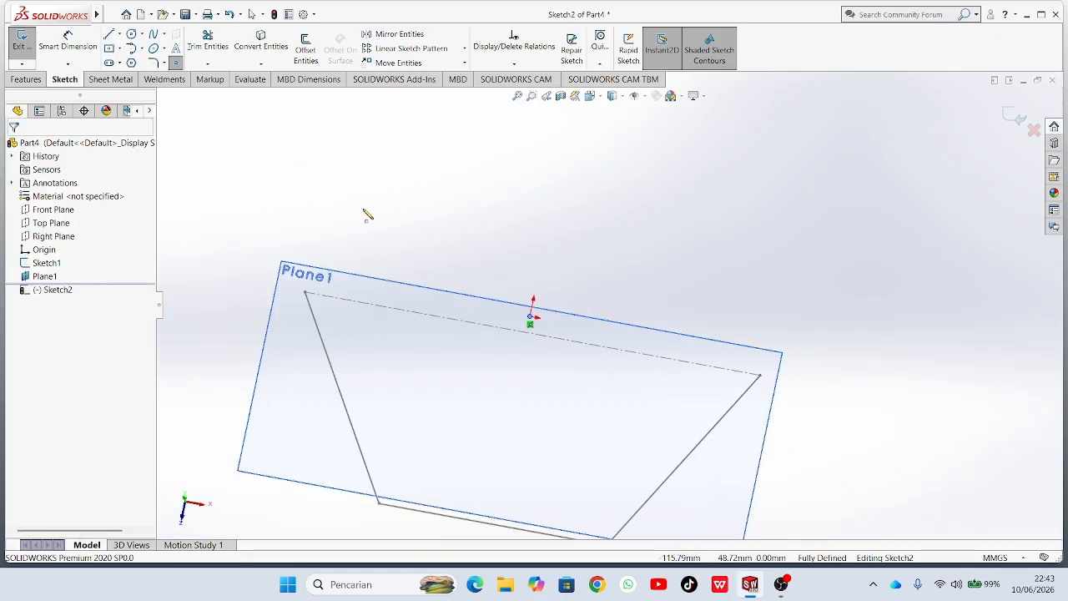
{"action": "left_click", "coordinate": [33, 80]}
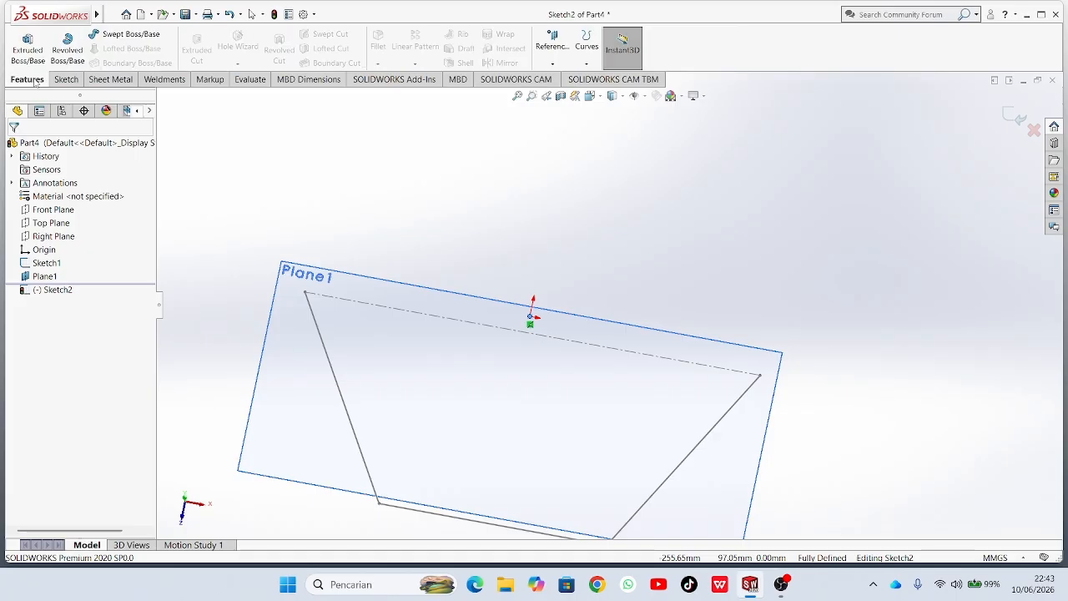
{"action": "left_click", "coordinate": [1016, 116]}
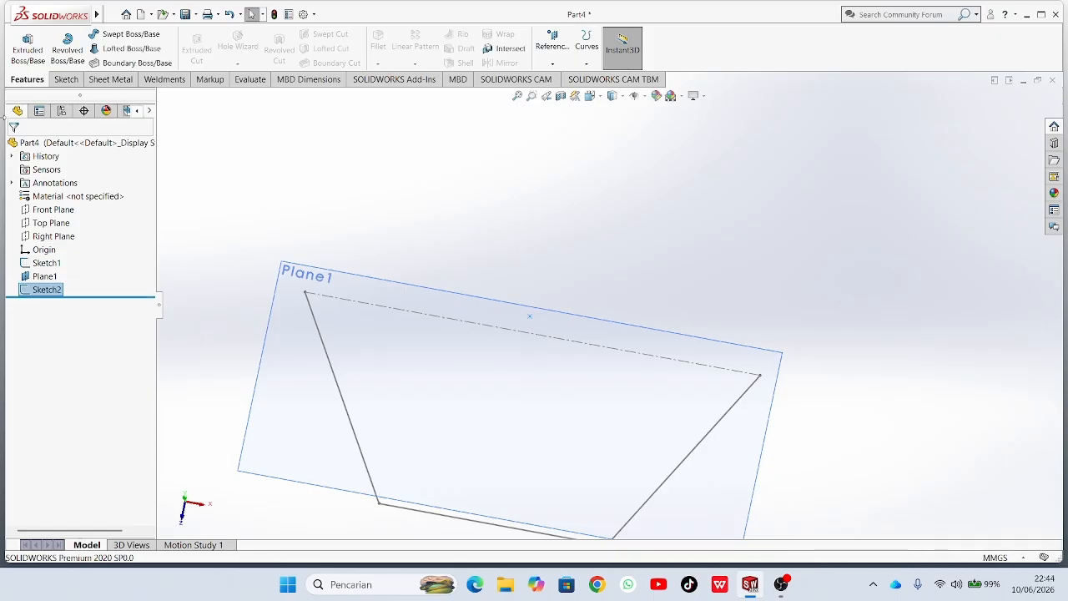
{"action": "left_click", "coordinate": [123, 48]}
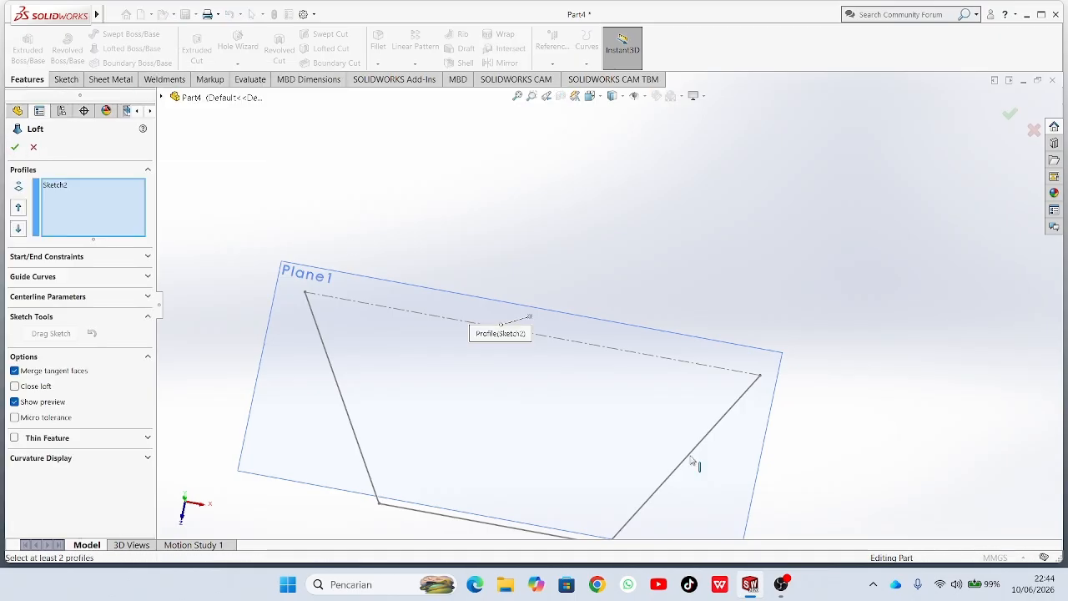
{"action": "middle_click_drag", "start_coordinate": [701, 442], "coordinate": [715, 358]}
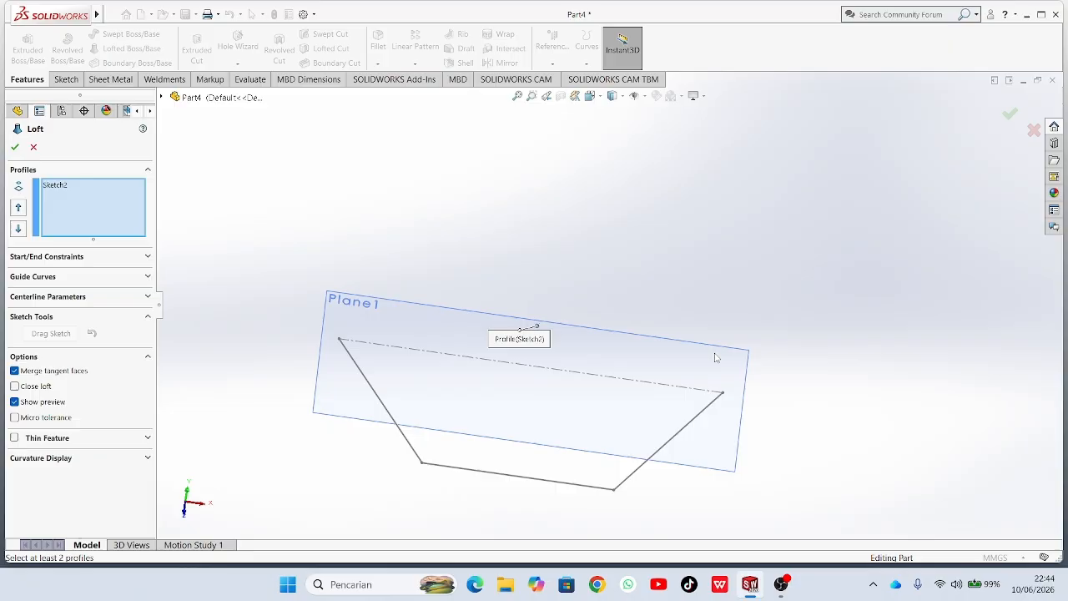
{"action": "left_click", "coordinate": [549, 483]}
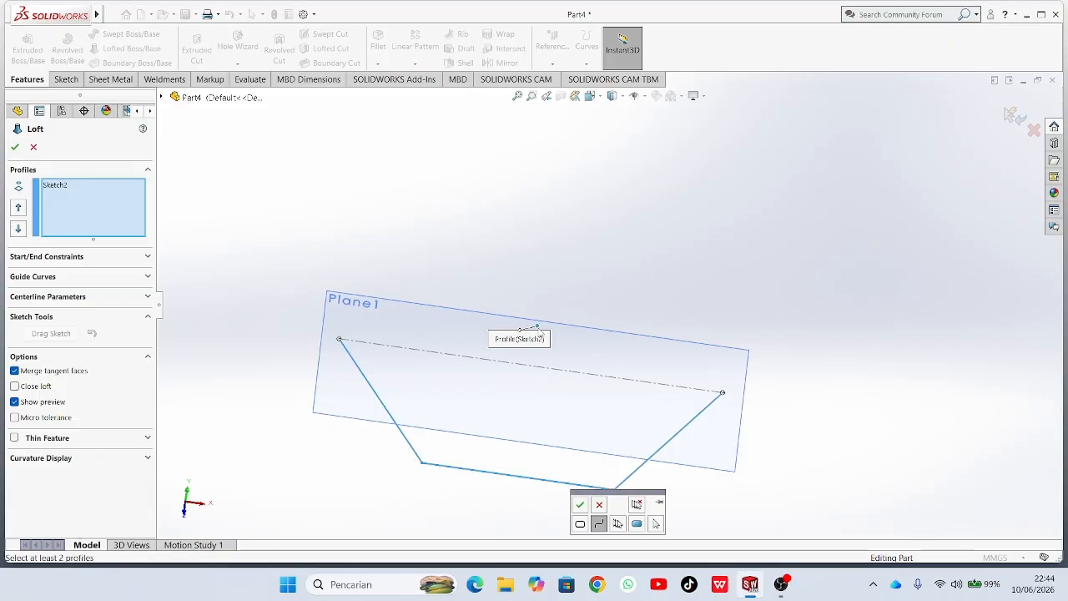
{"action": "left_click", "coordinate": [516, 482]}
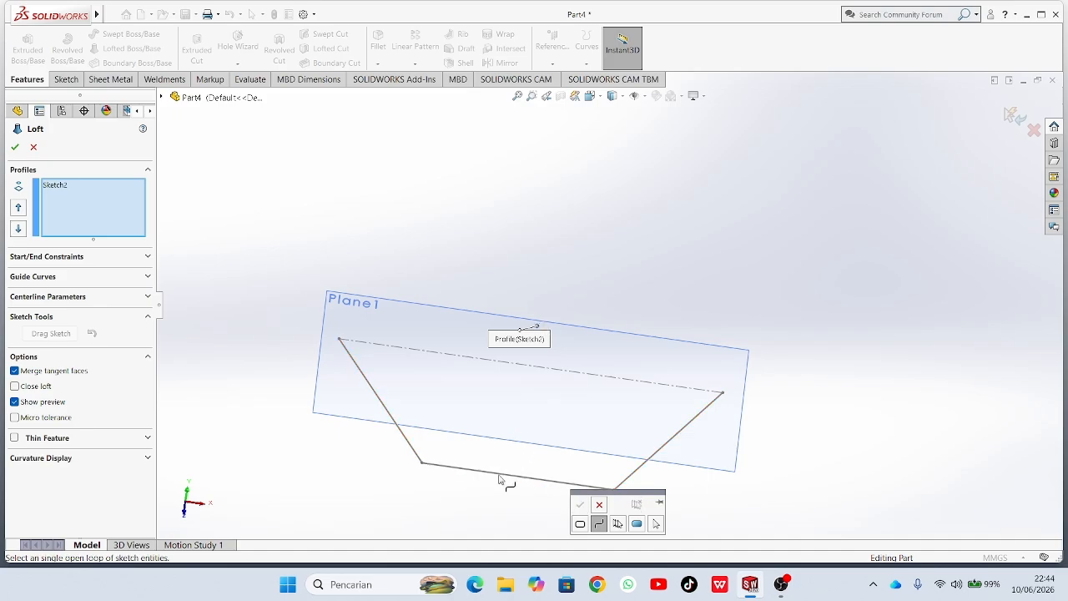
{"action": "left_click", "coordinate": [34, 147]}
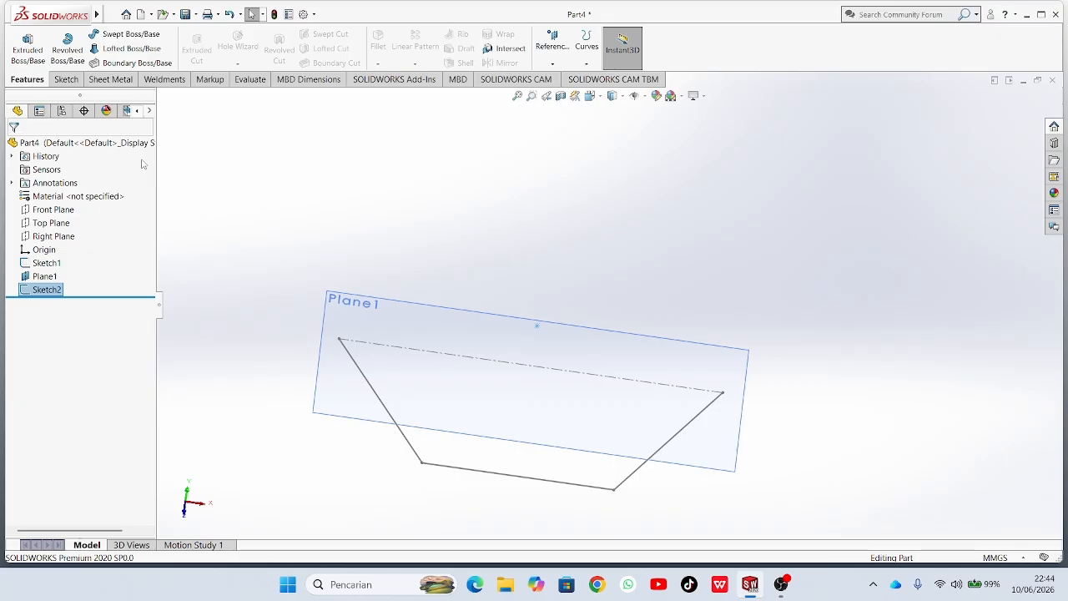
{"action": "left_click", "coordinate": [142, 50]}
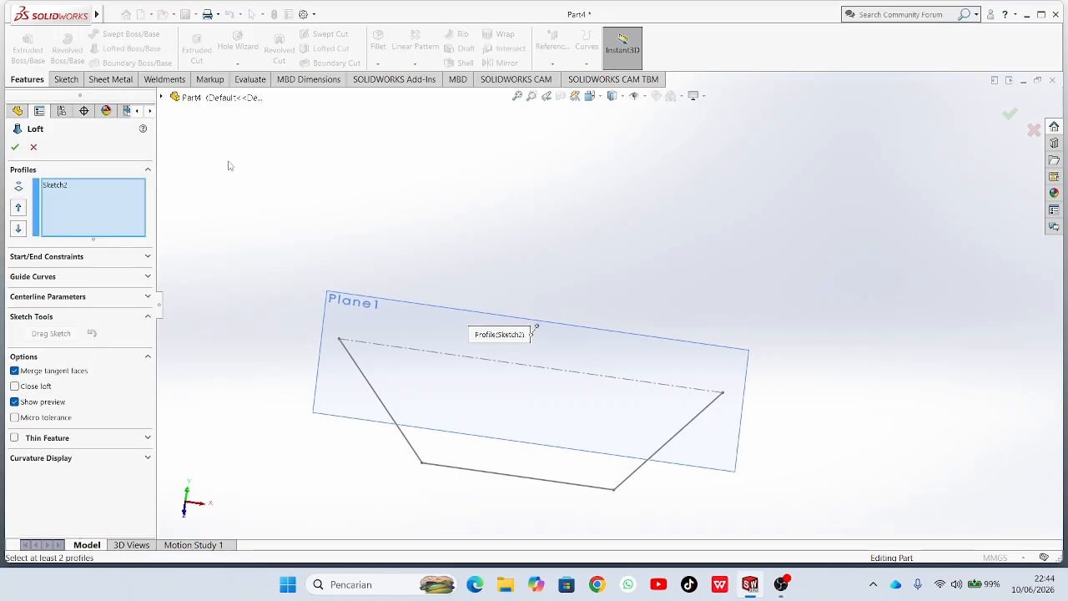
{"action": "left_click", "coordinate": [65, 187]}
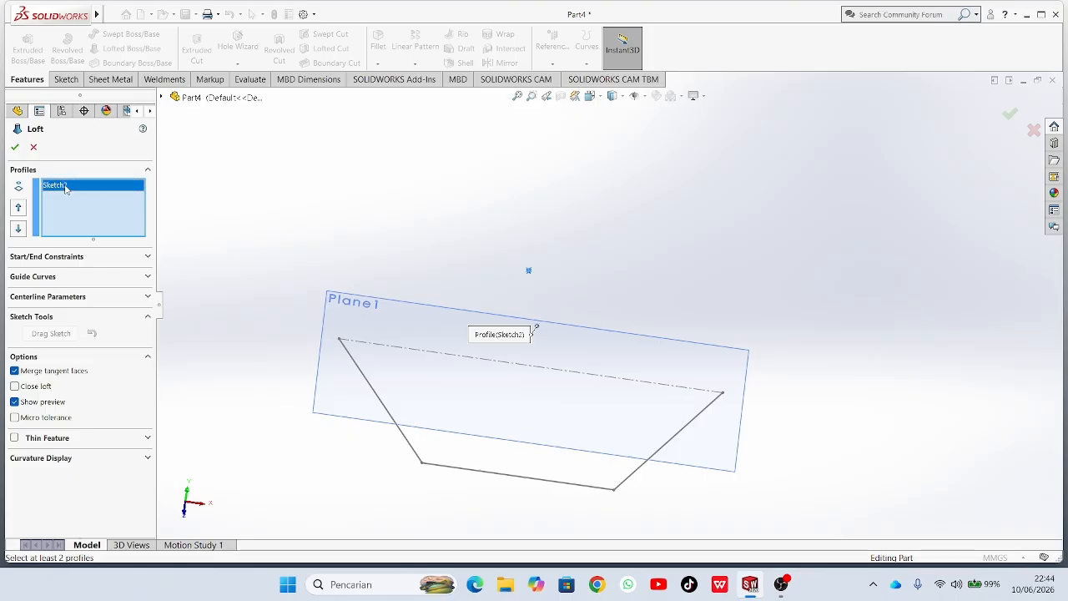
{"action": "right_click", "coordinate": [65, 187]}
{"action": "left_click", "coordinate": [121, 207]}
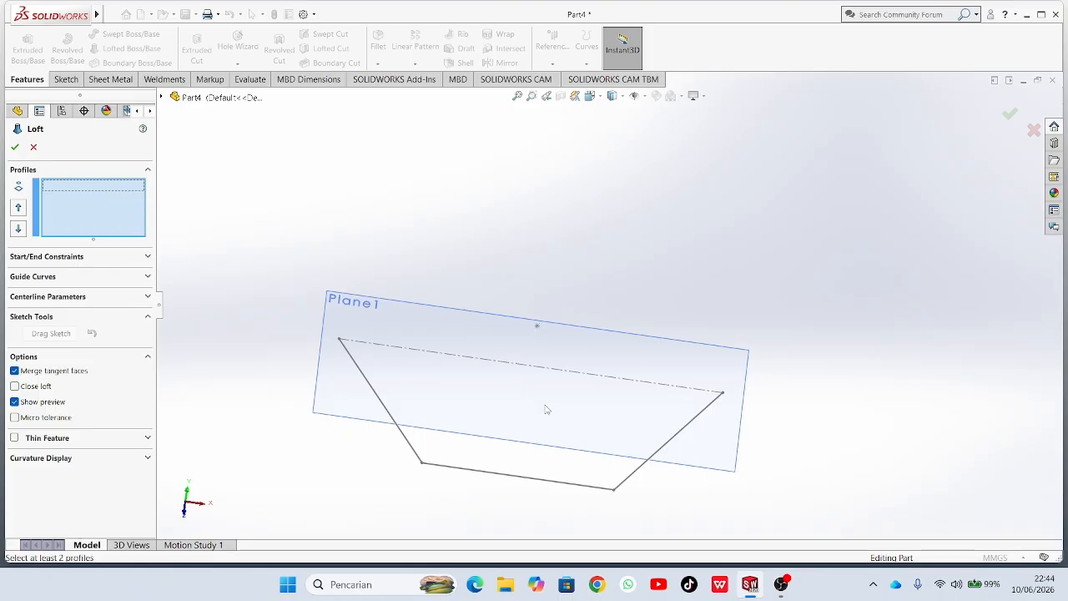
{"action": "left_click", "coordinate": [518, 478]}
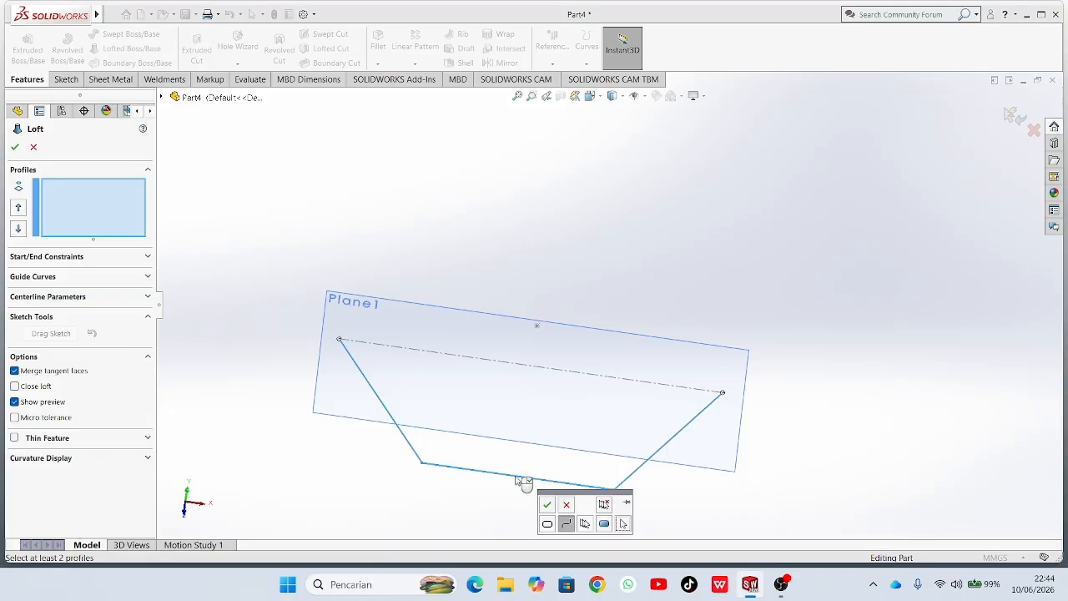
{"action": "left_click", "coordinate": [518, 479]}
{"action": "left_click", "coordinate": [561, 507]}
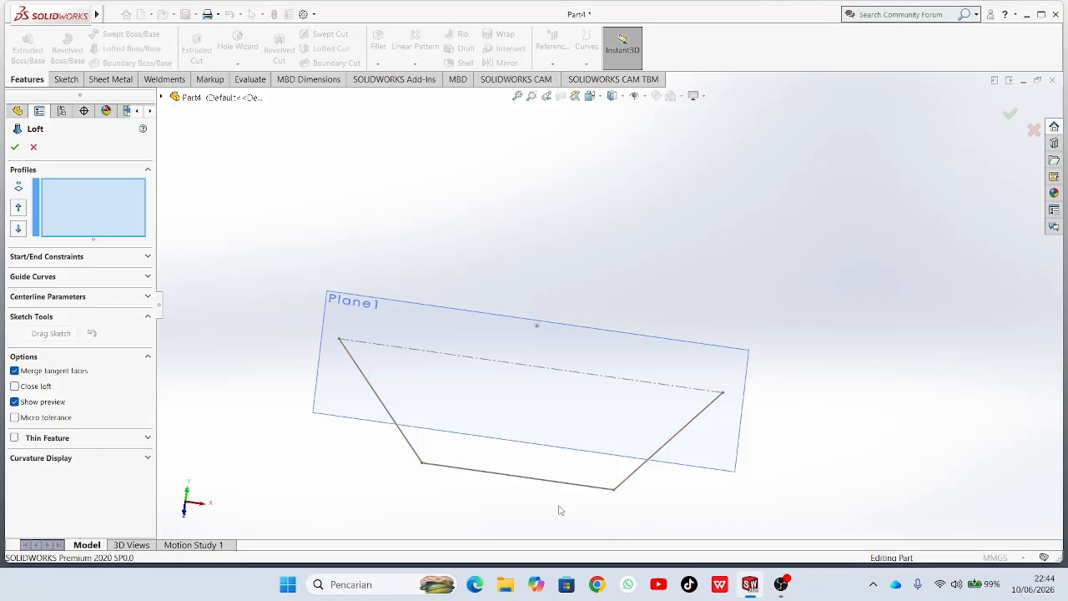
{"action": "left_click", "coordinate": [518, 479]}
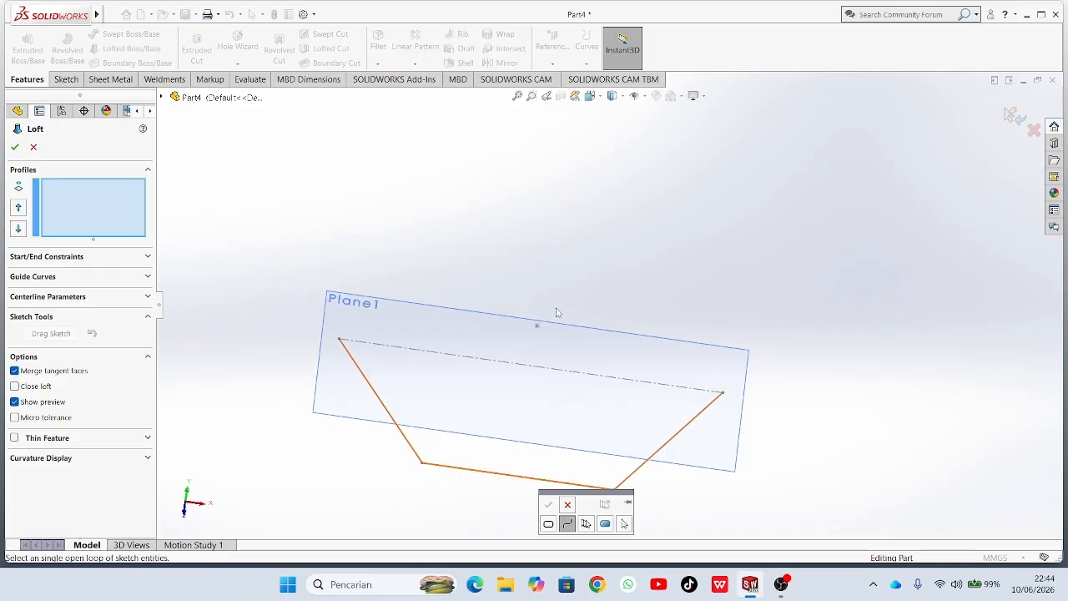
{"action": "left_click", "coordinate": [33, 148]}
Edit the half-hexagon sketch to turn its long construction line into a solid line that closes the profile, and exit the sketch.
{"action": "middle_click_drag", "start_coordinate": [501, 258], "coordinate": [463, 250]}
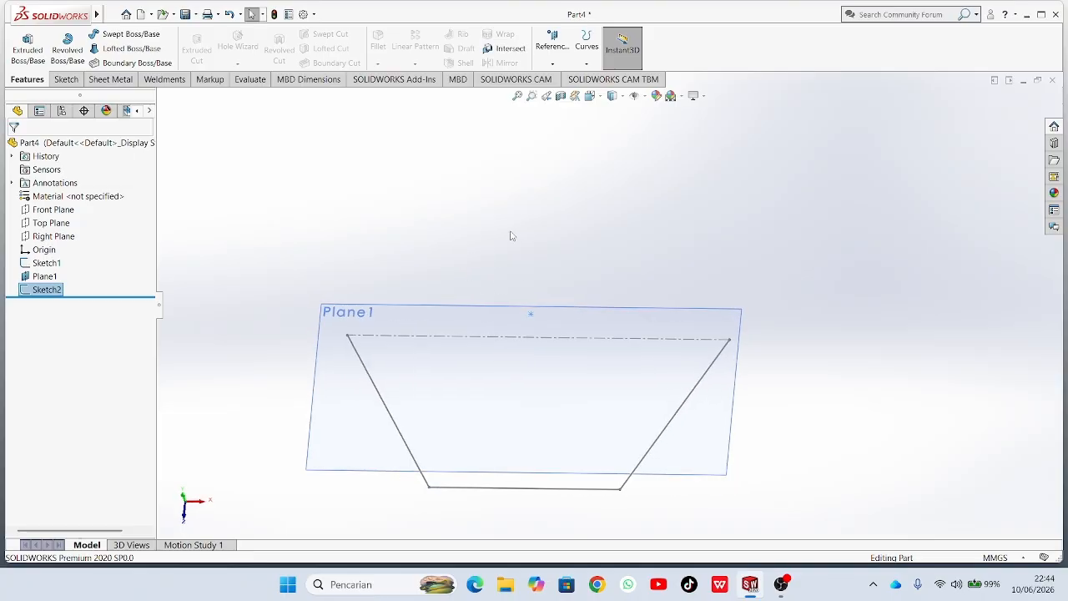
{"action": "mouse_move", "coordinate": [465, 232]}
{"action": "middle_mouse_down"}
{"action": "mouse_move", "coordinate": [501, 370]}
{"action": "mouse_move", "coordinate": [434, 360]}
{"action": "mouse_move", "coordinate": [429, 384]}
{"action": "mouse_move", "coordinate": [442, 368]}
{"action": "middle_mouse_up"}
{"action": "right_click", "coordinate": [528, 316]}
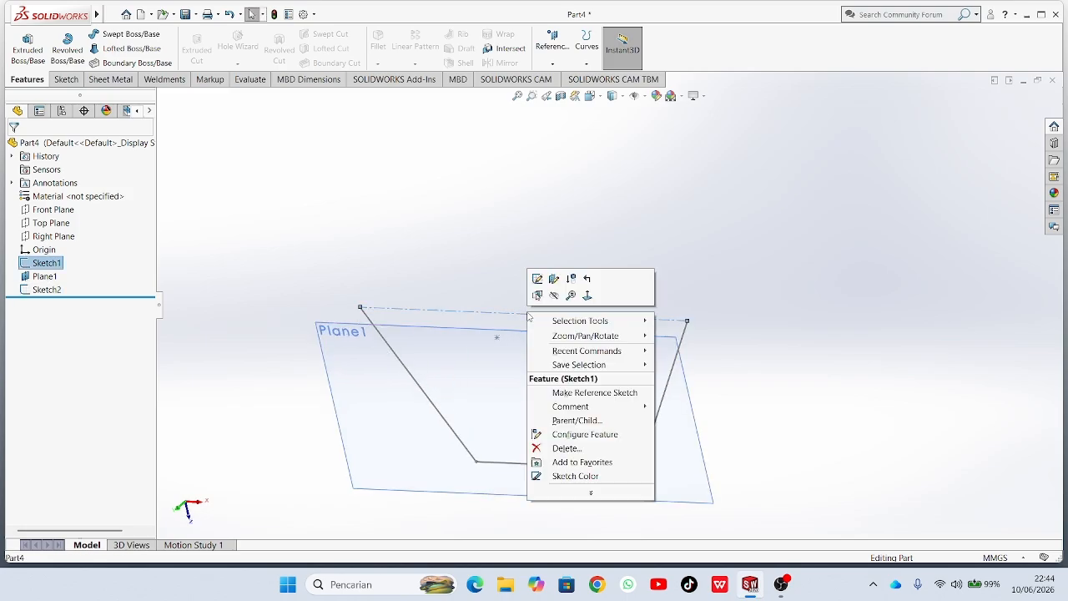
{"action": "left_click", "coordinate": [477, 291]}
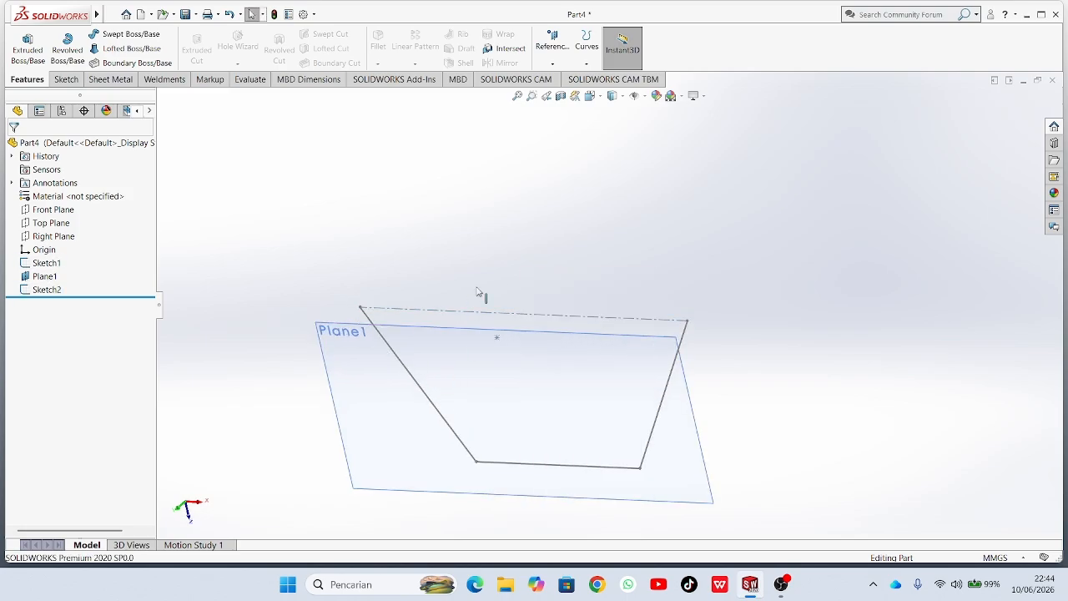
{"action": "right_click", "coordinate": [482, 314]}
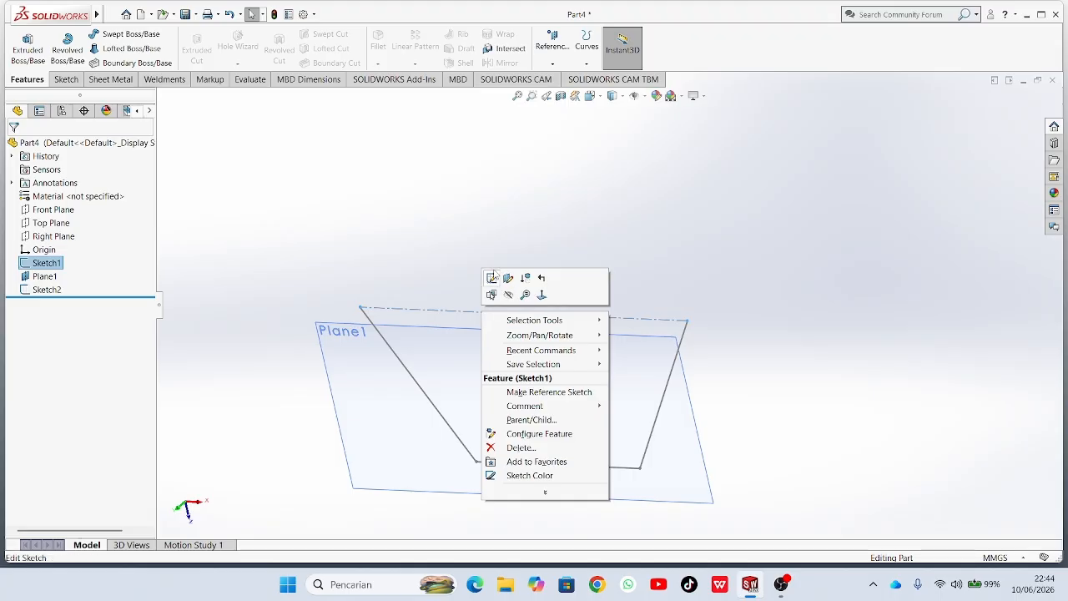
{"action": "left_click", "coordinate": [491, 282]}
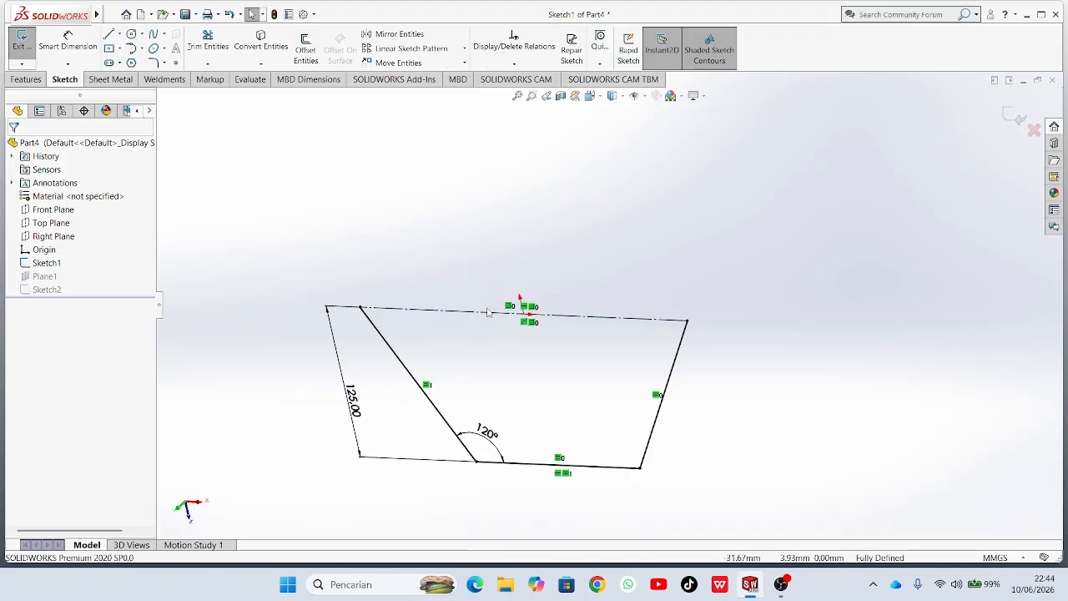
{"action": "right_click", "coordinate": [487, 315]}
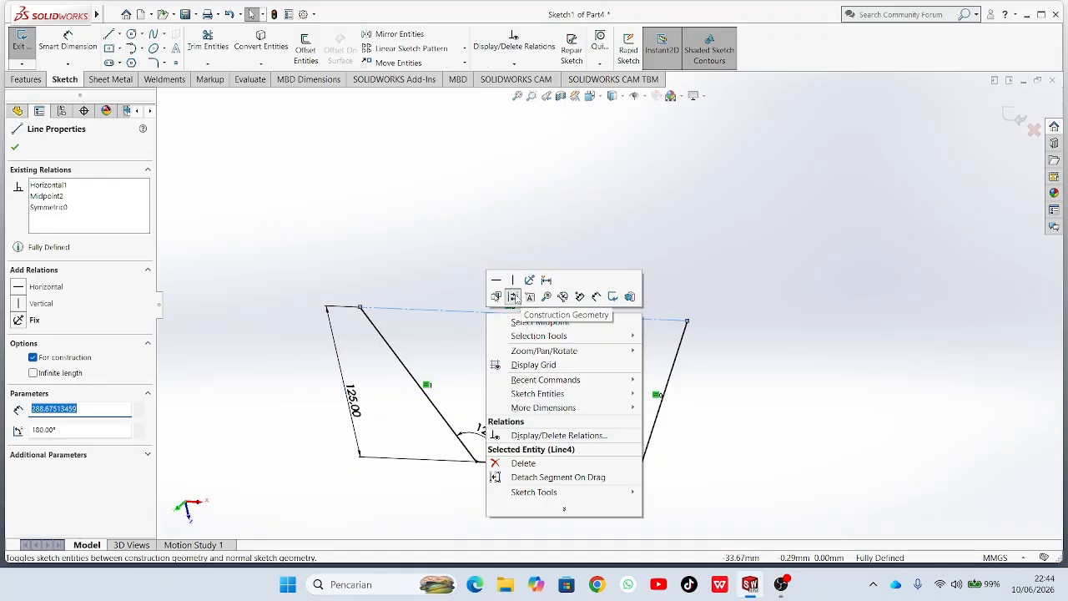
{"action": "left_click", "coordinate": [518, 297]}
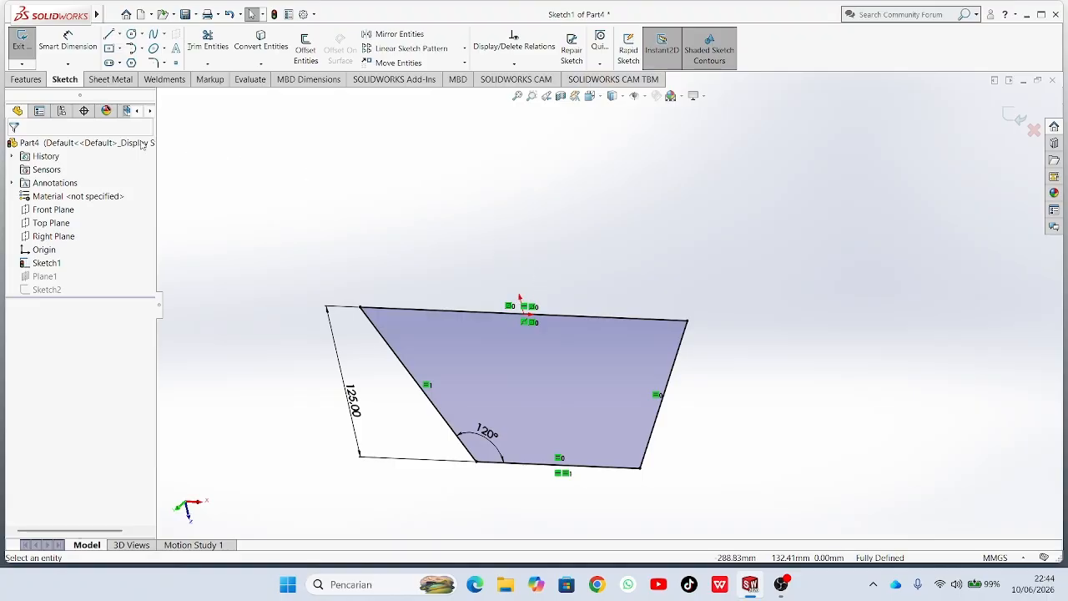
{"action": "left_click", "coordinate": [20, 42]}
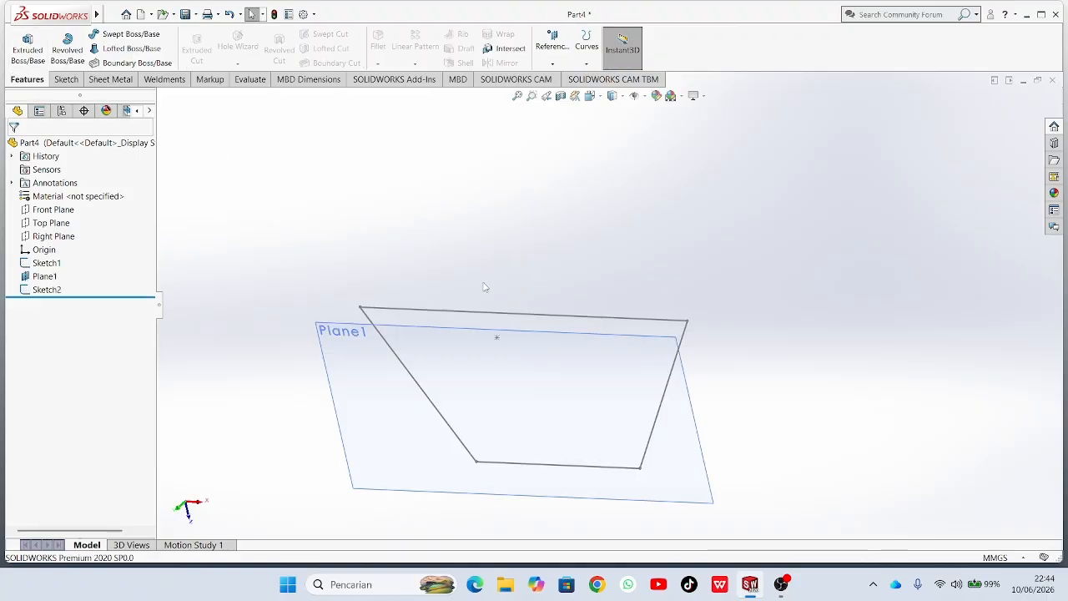
Loft a solid from the closed half-hexagon profile to the sketched point on the offset plane.
{"action": "mouse_move", "coordinate": [514, 289]}
{"action": "middle_mouse_down"}
{"action": "mouse_move", "coordinate": [531, 248]}
{"action": "mouse_move", "coordinate": [549, 252]}
{"action": "middle_mouse_up"}
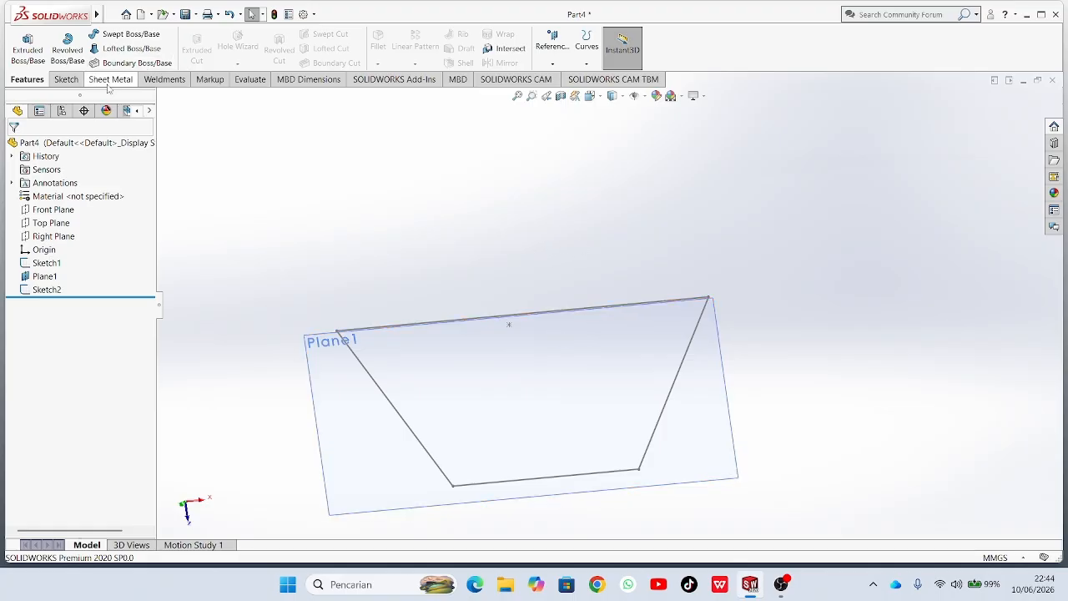
{"action": "left_click", "coordinate": [127, 49]}
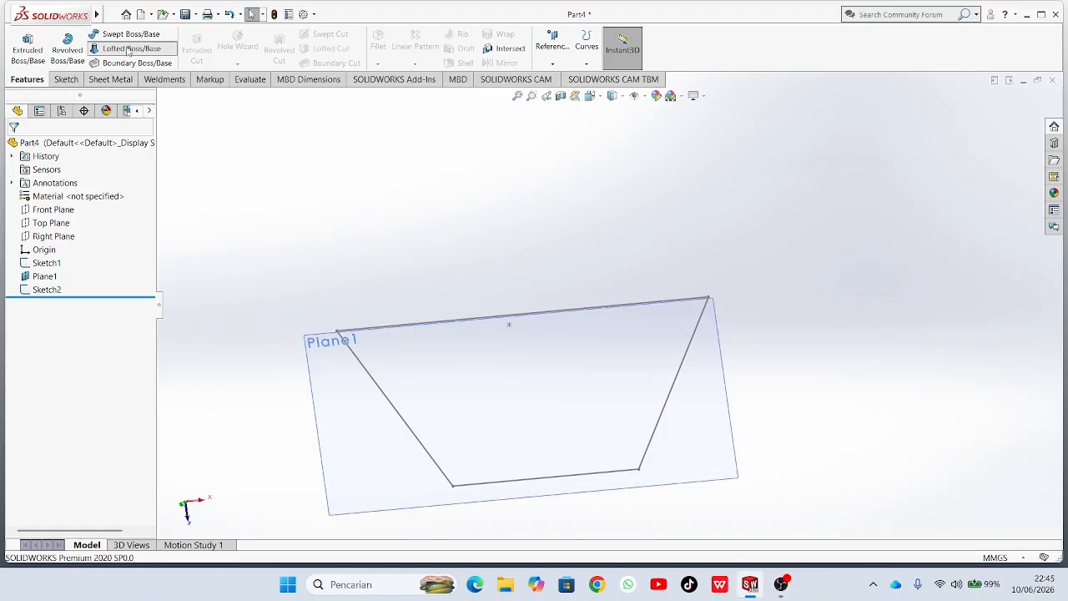
{"action": "mouse_move", "coordinate": [337, 240]}
{"action": "middle_mouse_down"}
{"action": "mouse_move", "coordinate": [424, 298]}
{"action": "mouse_move", "coordinate": [421, 213]}
{"action": "mouse_move", "coordinate": [426, 226]}
{"action": "middle_mouse_up"}
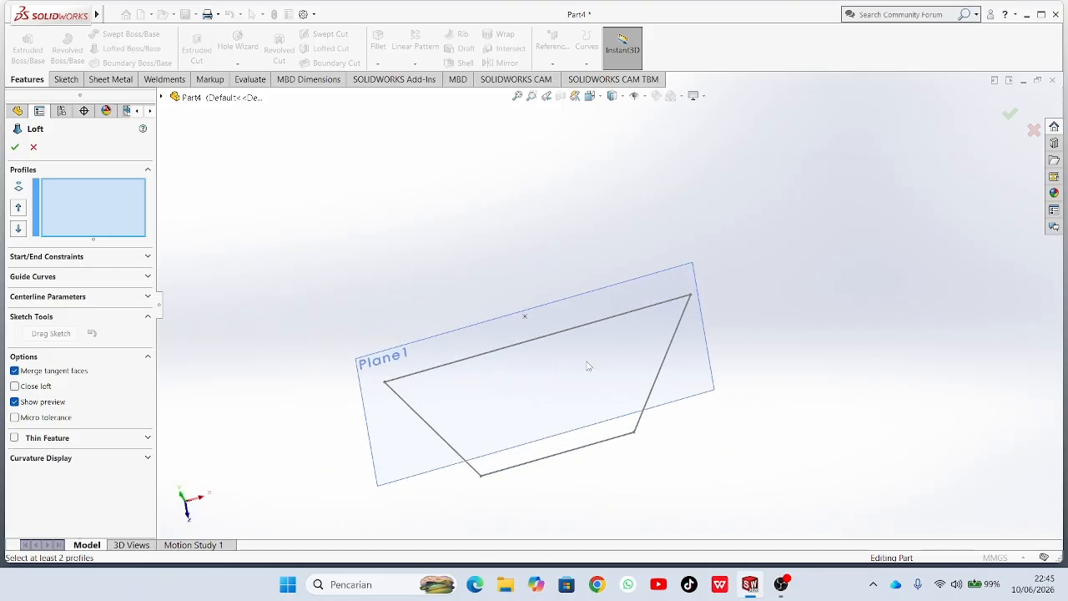
{"action": "left_click", "coordinate": [598, 448]}
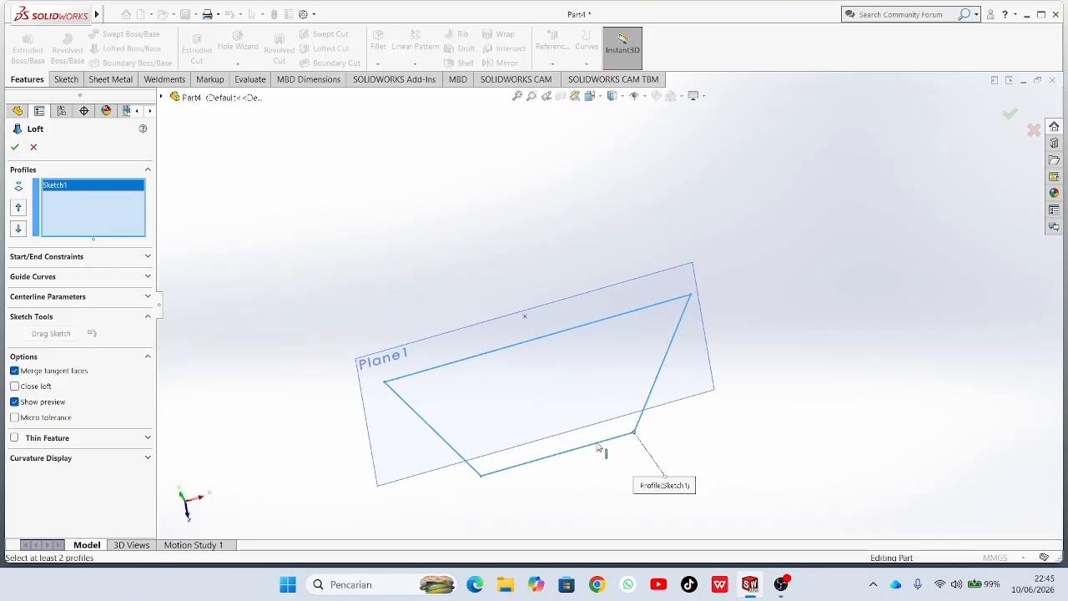
{"action": "left_click", "coordinate": [525, 318]}
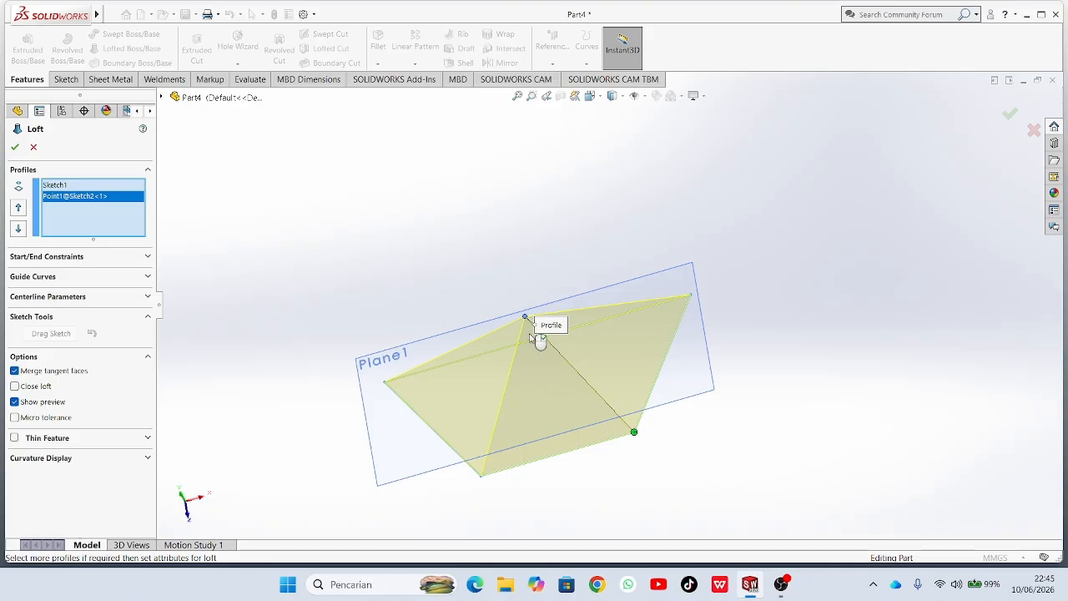
{"action": "mouse_move", "coordinate": [612, 266]}
{"action": "middle_mouse_down"}
{"action": "mouse_move", "coordinate": [787, 332]}
{"action": "mouse_move", "coordinate": [817, 379]}
{"action": "mouse_move", "coordinate": [555, 397]}
{"action": "mouse_move", "coordinate": [492, 468]}
{"action": "mouse_move", "coordinate": [436, 503]}
{"action": "mouse_move", "coordinate": [446, 534]}
{"action": "mouse_move", "coordinate": [467, 518]}
{"action": "middle_mouse_up"}
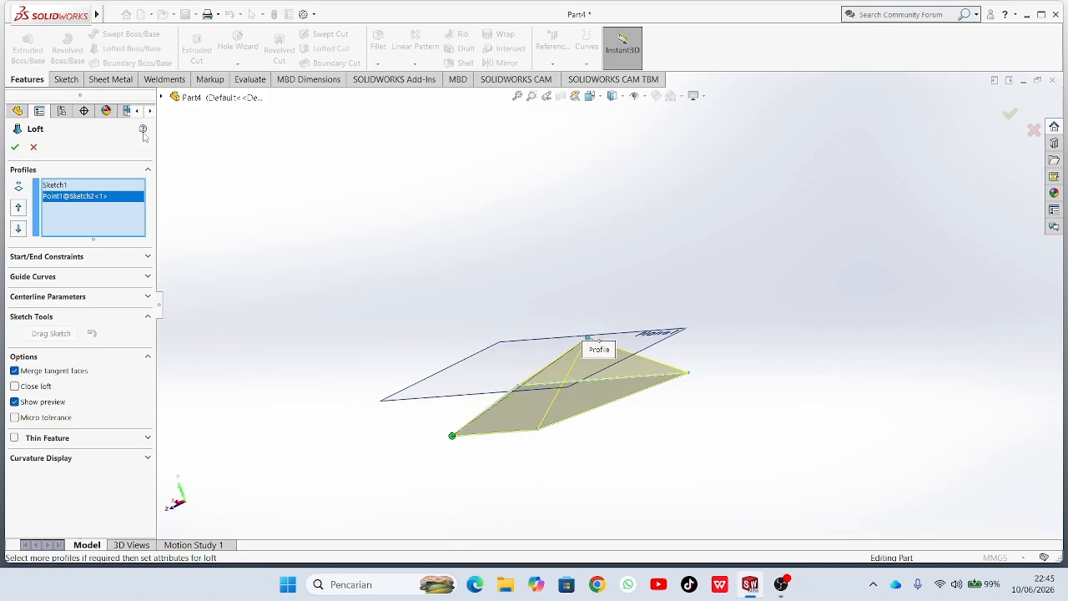
{"action": "left_click", "coordinate": [15, 147]}
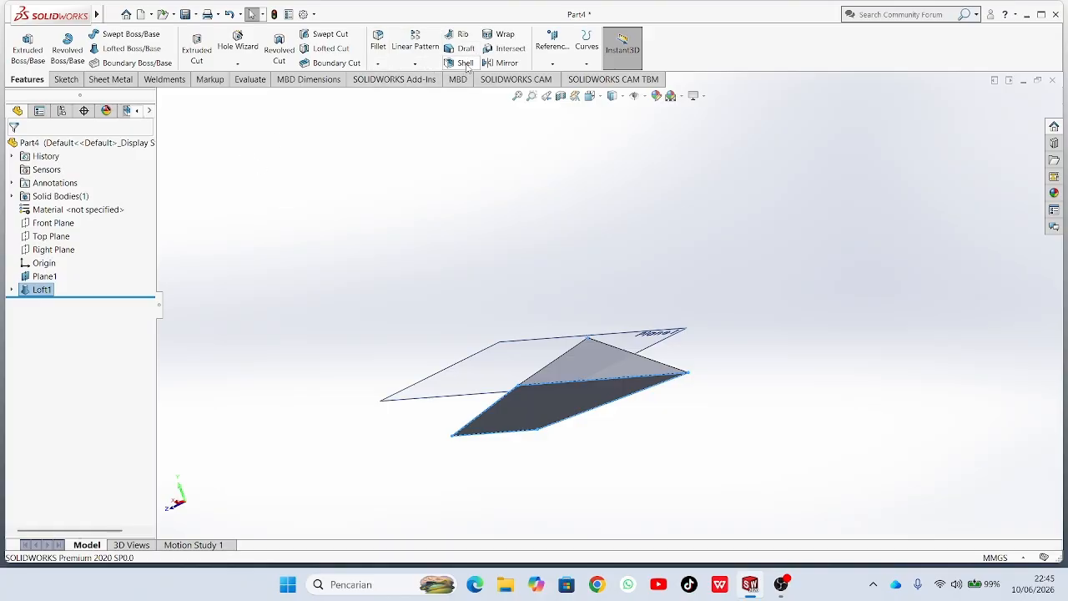
Shell the lofted body to a 1.5 mm thickness, removing the flat half-hexagon base face and the triangular face along its longest edge.
{"action": "left_click", "coordinate": [462, 63]}
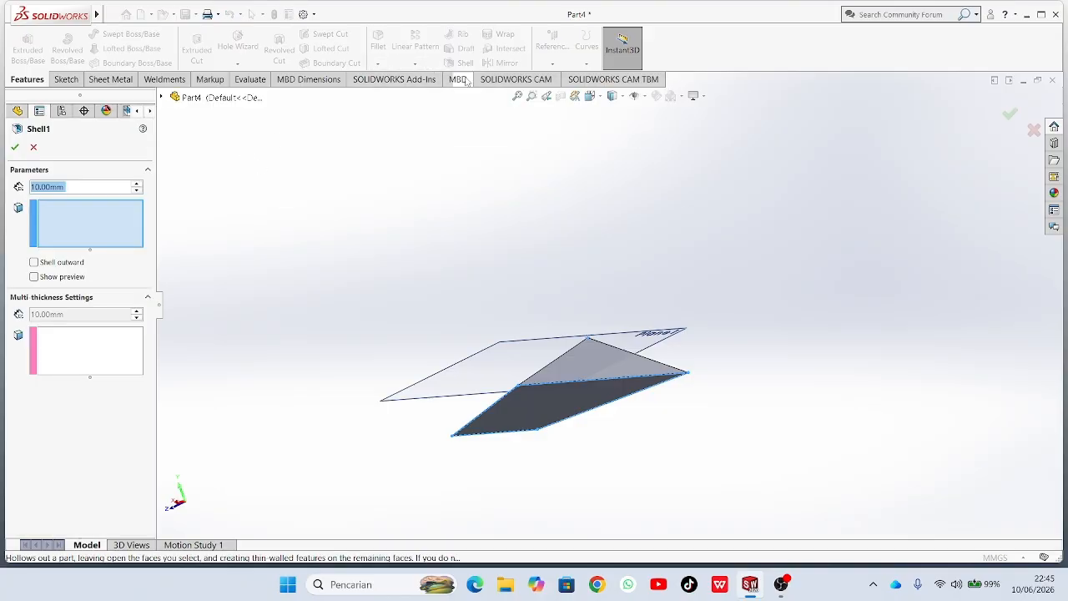
{"action": "left_click", "coordinate": [106, 188]}
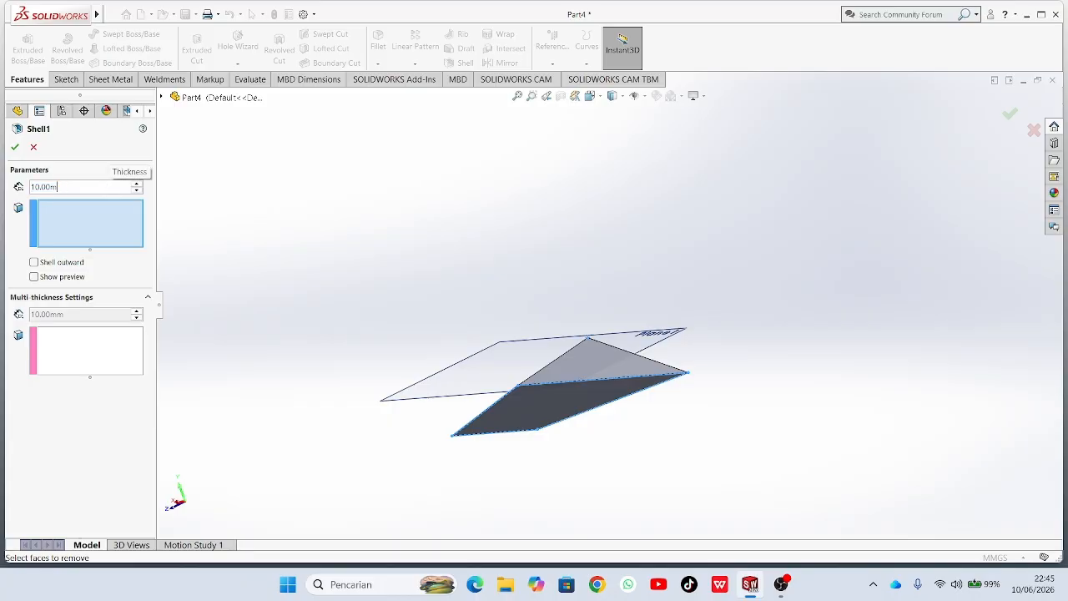
{"action": "key", "text": "BackSpace"}
{"action": "key", "text": "BackSpace"}
{"action": "key", "text": "BackSpace"}
{"action": "key", "text": "BackSpace"}
{"action": "key", "text": "BackSpace"}
{"action": "key", "text": "BackSpace"}
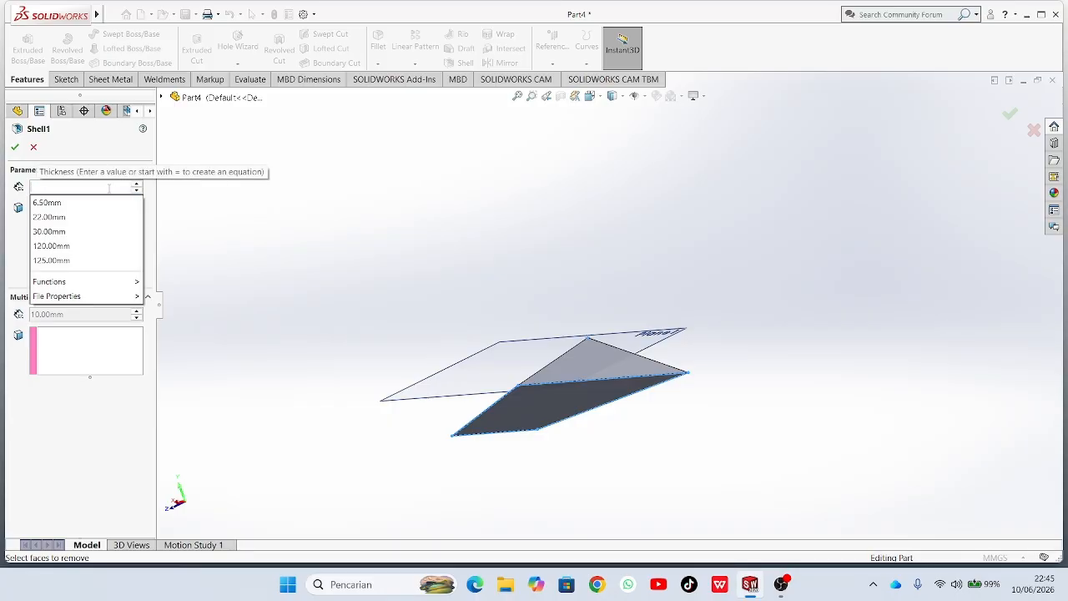
{"action": "type", "text": "1"}
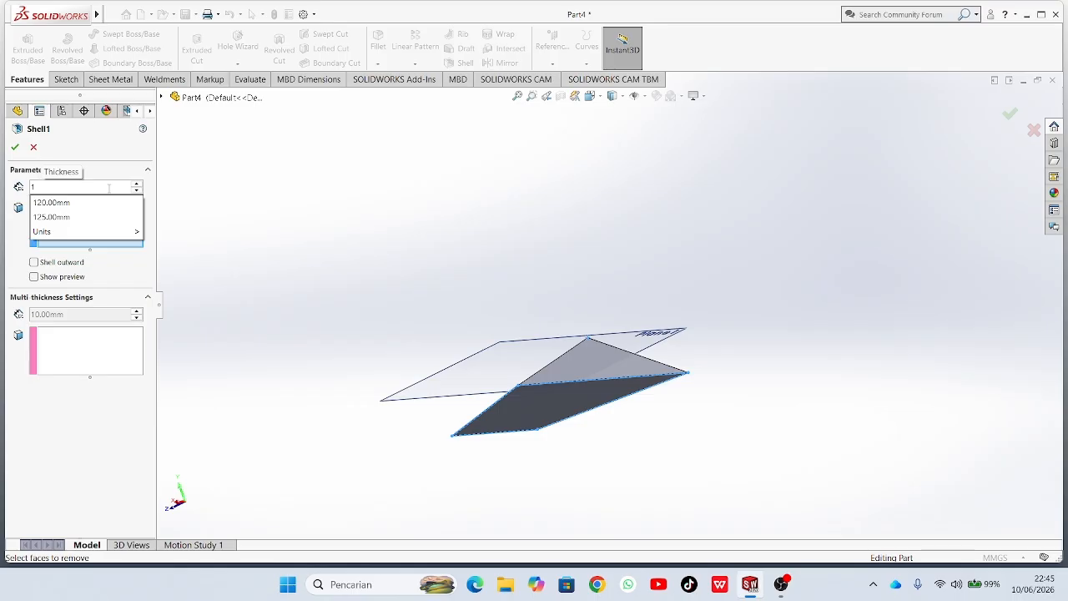
{"action": "type", "text": ".5"}
{"action": "key", "text": "Return"}
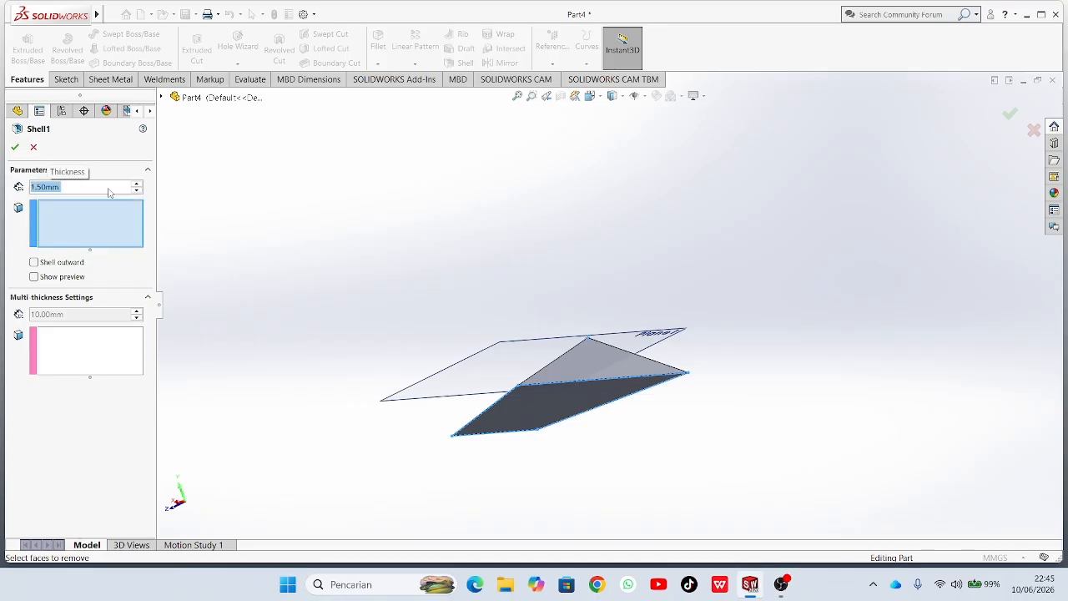
{"action": "left_click", "coordinate": [101, 220]}
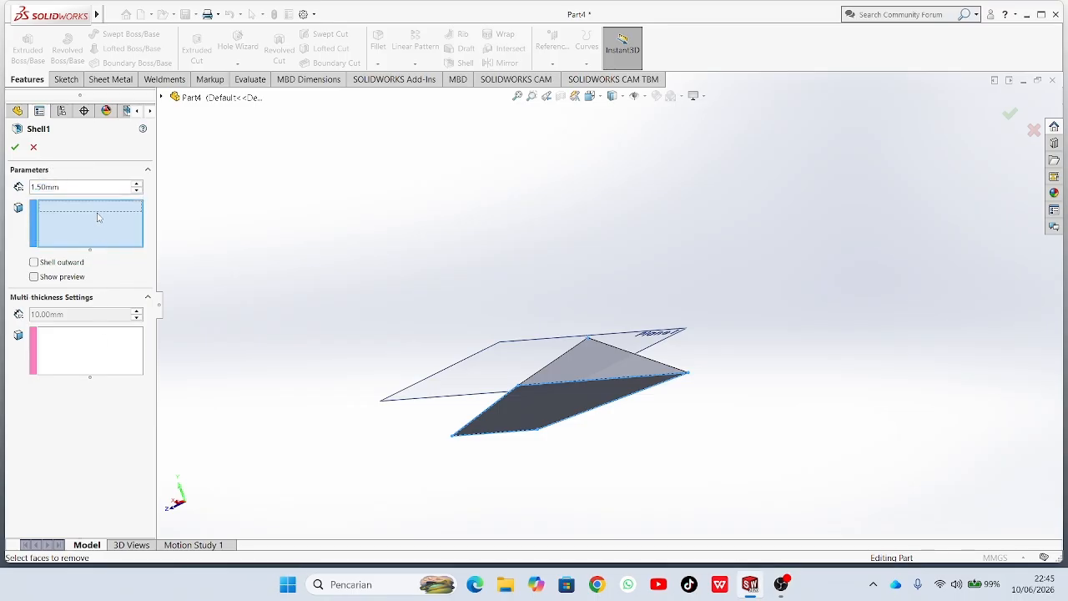
{"action": "middle_click_drag", "start_coordinate": [708, 336], "coordinate": [701, 379]}
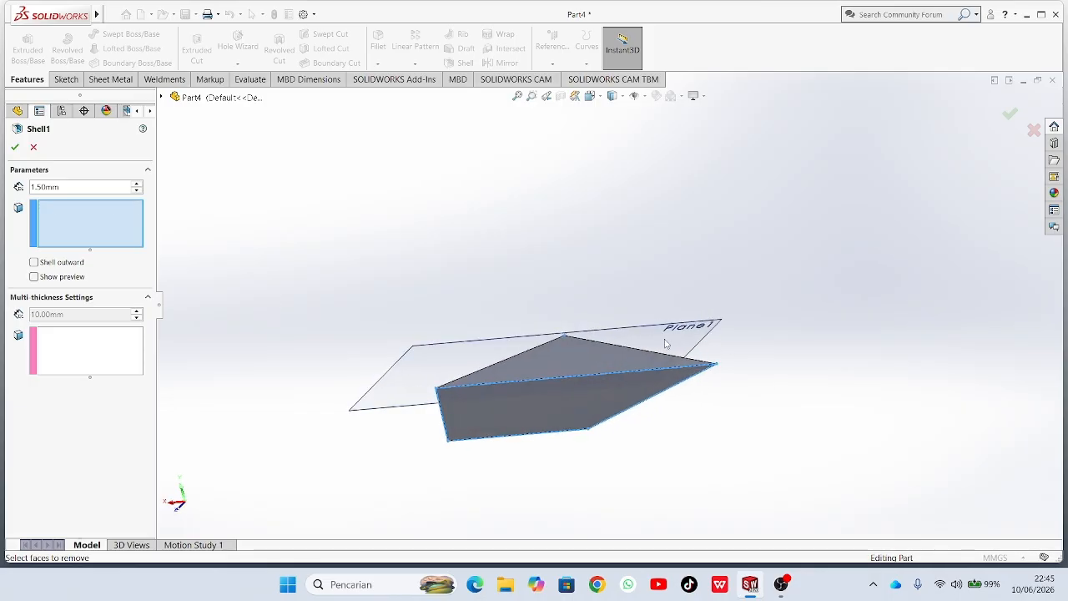
{"action": "left_click", "coordinate": [579, 356]}
{"action": "mouse_move", "coordinate": [592, 393]}
{"action": "middle_mouse_down"}
{"action": "mouse_move", "coordinate": [622, 441]}
{"action": "mouse_move", "coordinate": [603, 395]}
{"action": "middle_mouse_up"}
{"action": "left_click", "coordinate": [603, 396]}
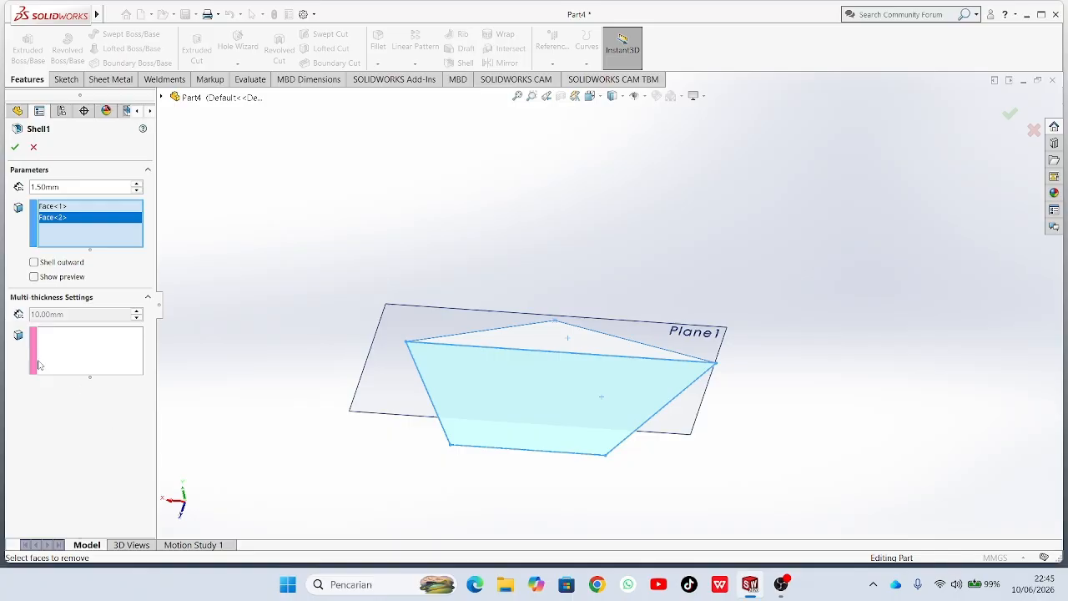
{"action": "left_click", "coordinate": [15, 146]}
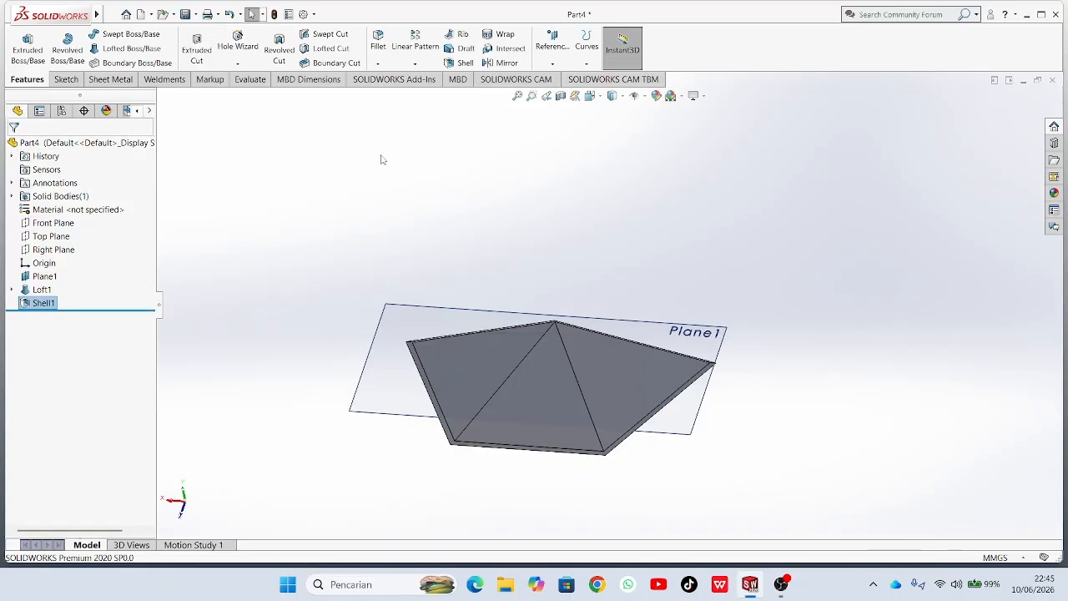
Save the shelled part as Part4 ATASAN in the GARDEN LIGHT folder.
{"action": "middle_click_drag", "start_coordinate": [651, 252], "coordinate": [739, 359]}
{"action": "middle_click_drag", "start_coordinate": [728, 261], "coordinate": [610, 328]}
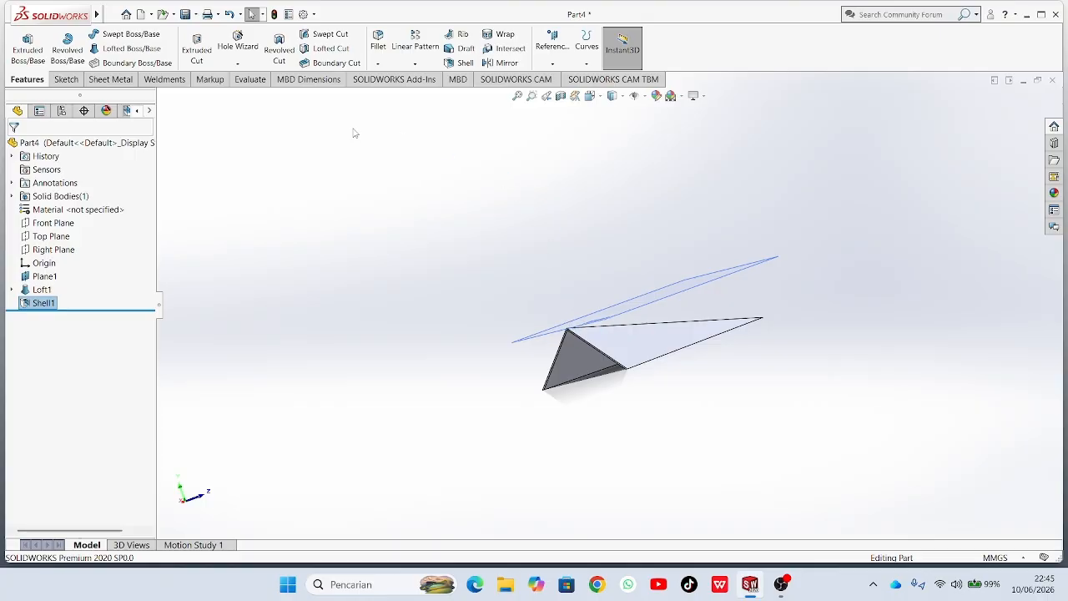
{"action": "left_click", "coordinate": [196, 15]}
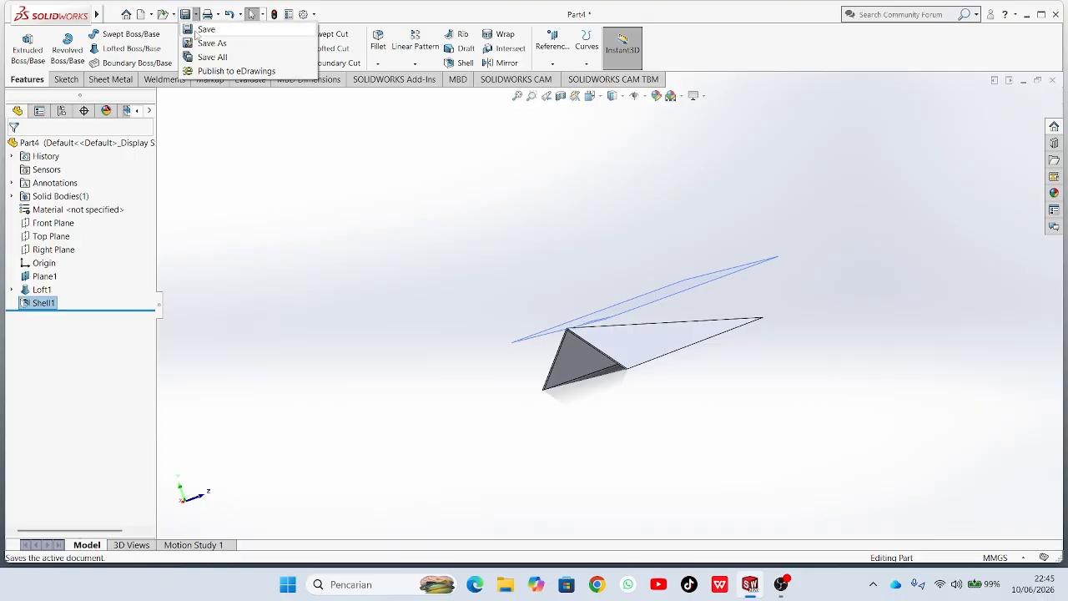
{"action": "left_click", "coordinate": [205, 47]}
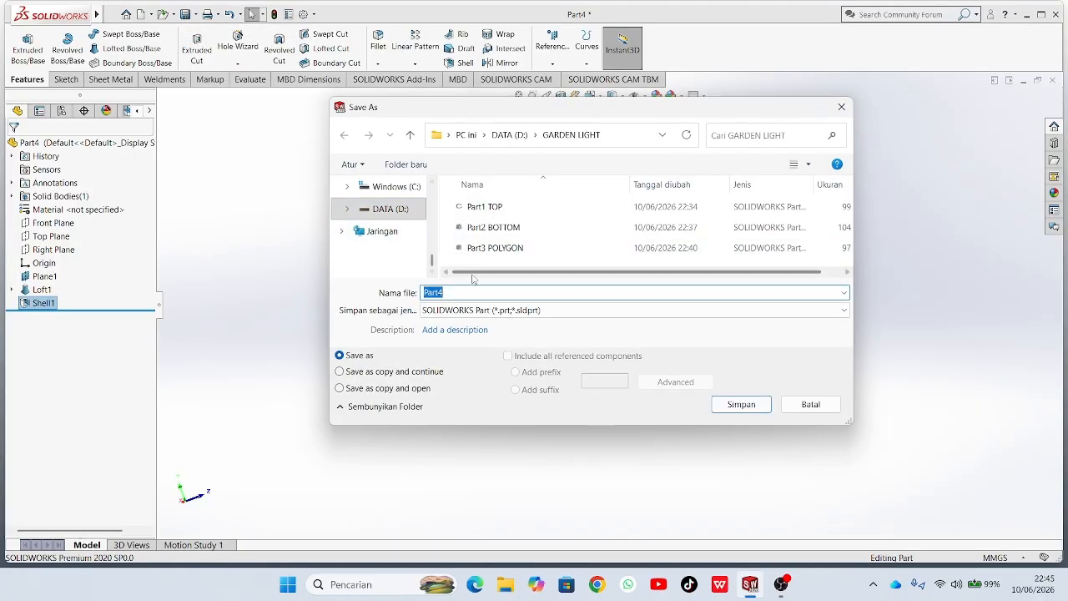
{"action": "left_click", "coordinate": [475, 290]}
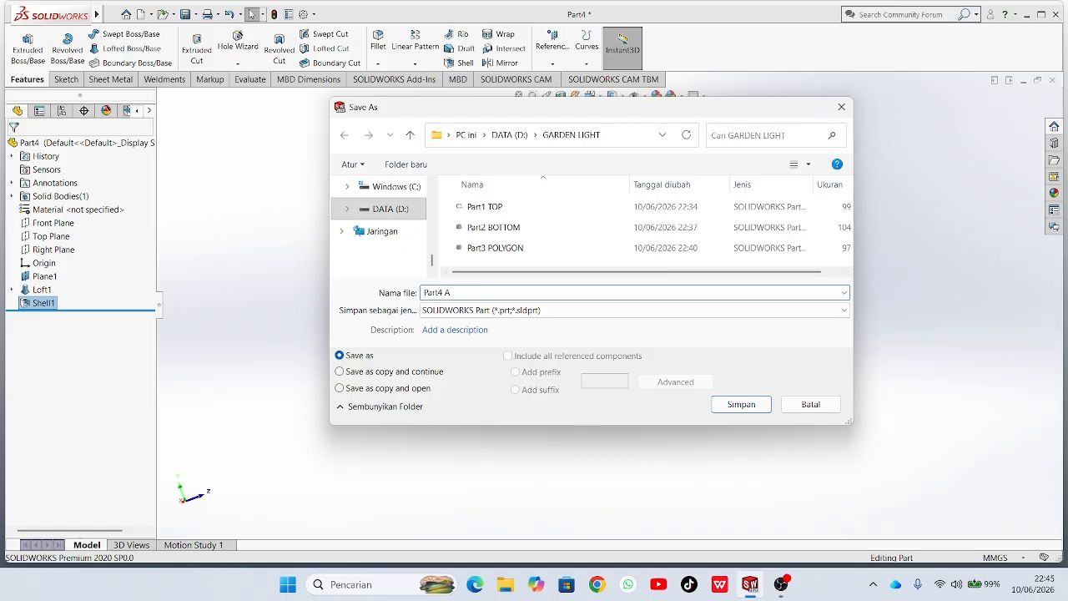
{"action": "type", "text": "ATASAN"}
{"action": "left_click", "coordinate": [729, 404]}
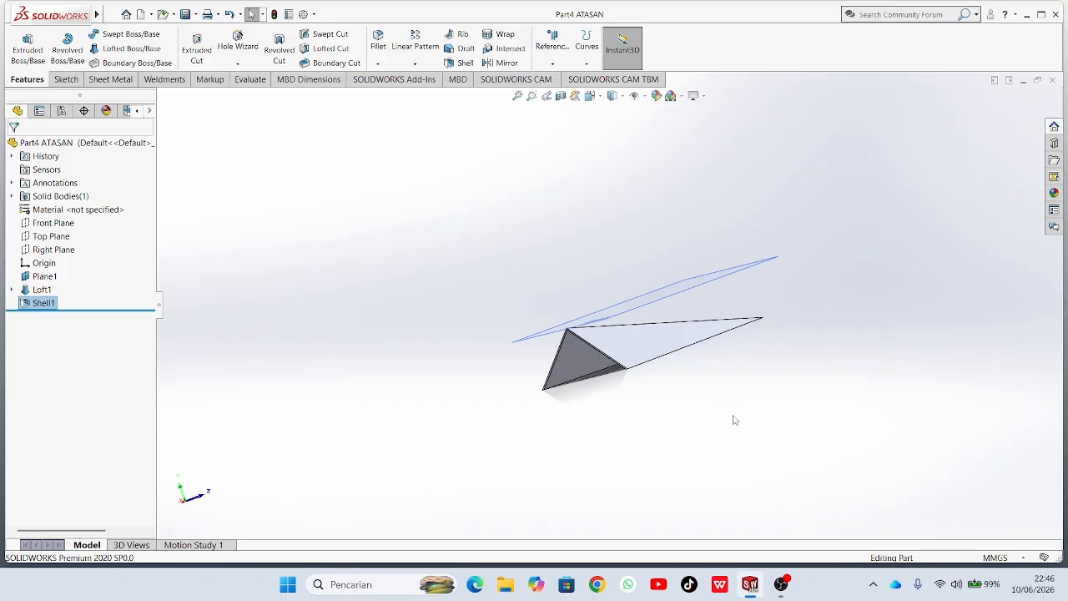
Create a new part document.
{"action": "middle_click_drag", "start_coordinate": [673, 283], "coordinate": [765, 365]}
{"action": "scroll", "coordinate": [765, 366], "scroll_direction": "down", "scroll_amount": 2}
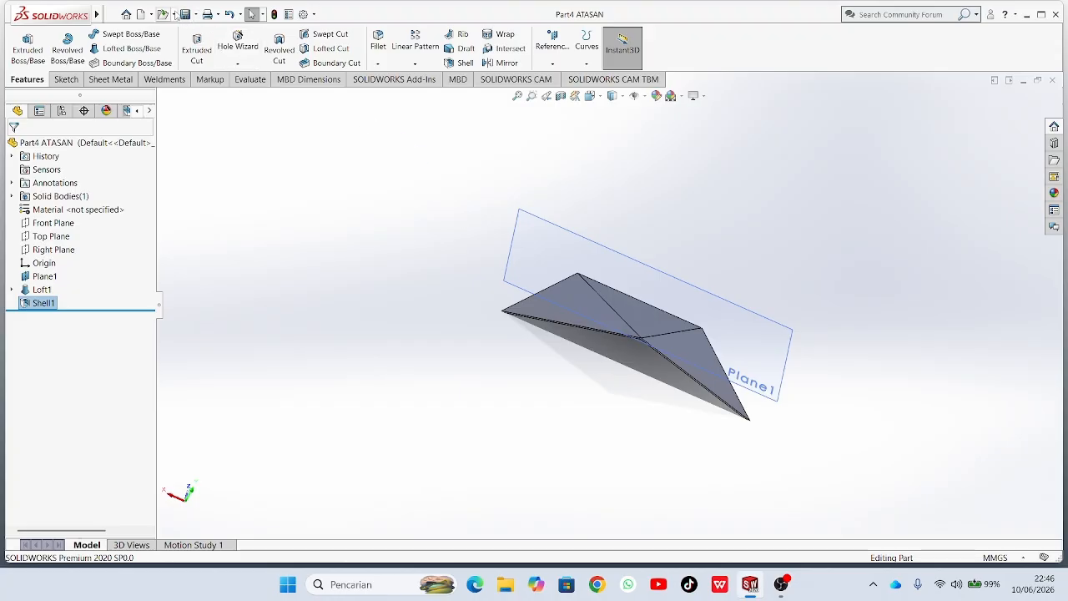
{"action": "left_click", "coordinate": [153, 16]}
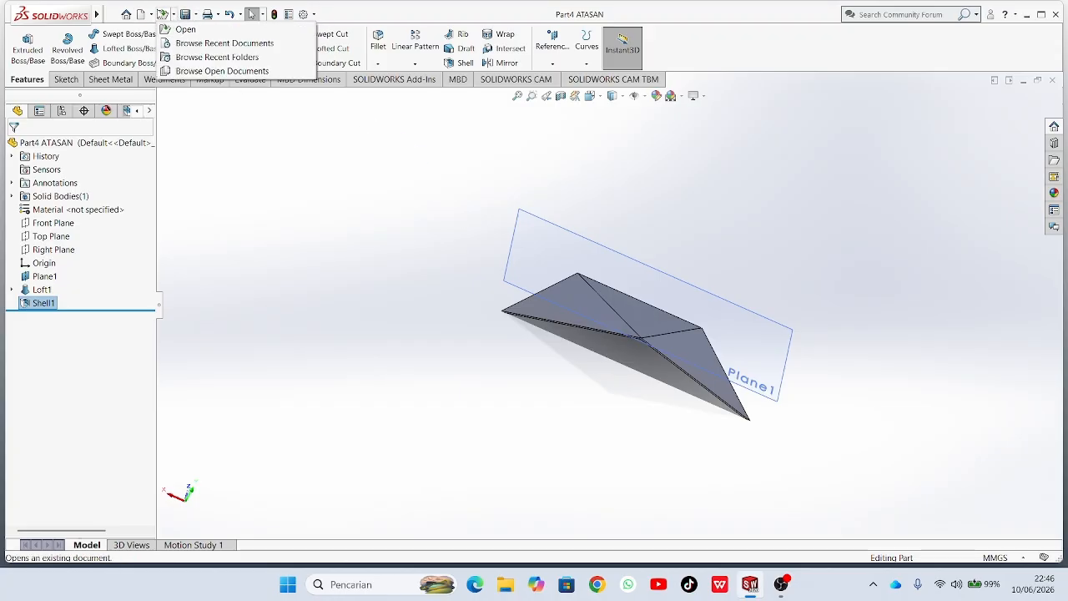
{"action": "left_click", "coordinate": [161, 31]}
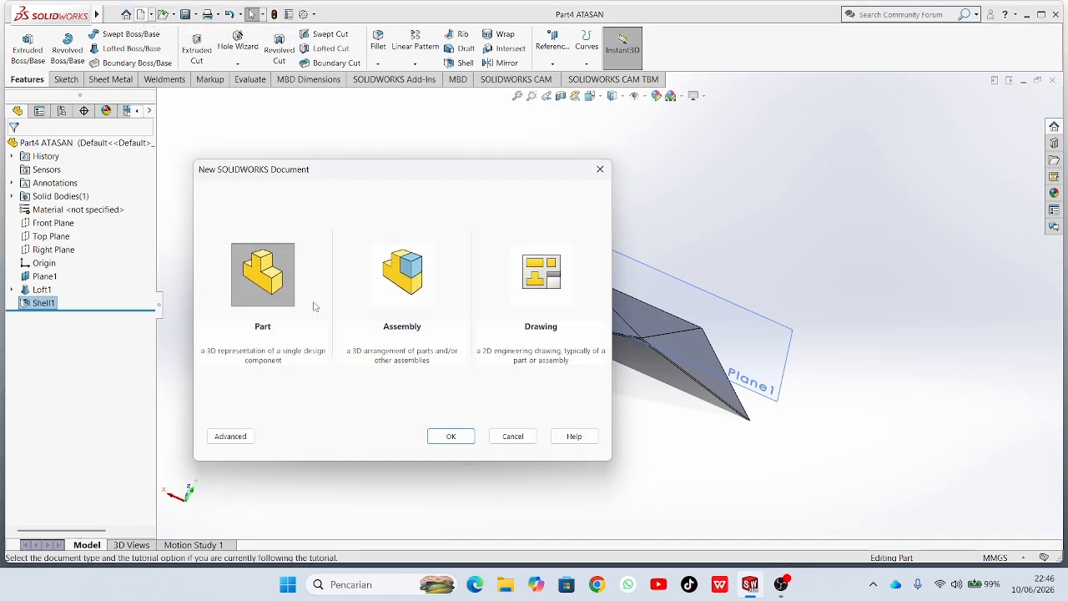
{"action": "left_click", "coordinate": [448, 435]}
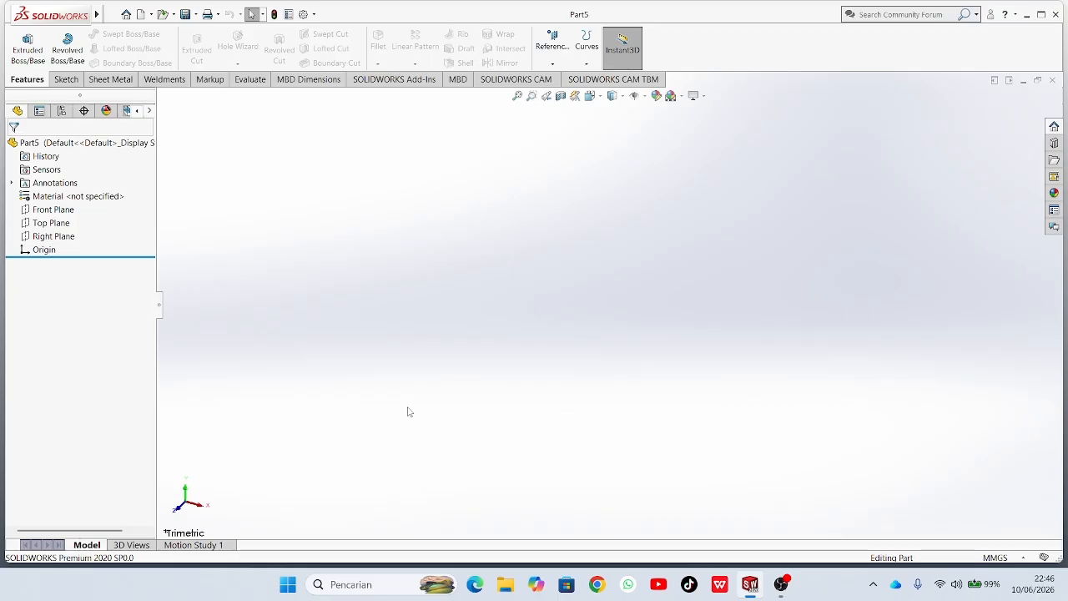
Sketch a closed trapezoid on the Top Plane with a long horizontal side about 175 mm near the origin and a shorter parallel side below.
{"action": "left_click", "coordinate": [52, 223]}
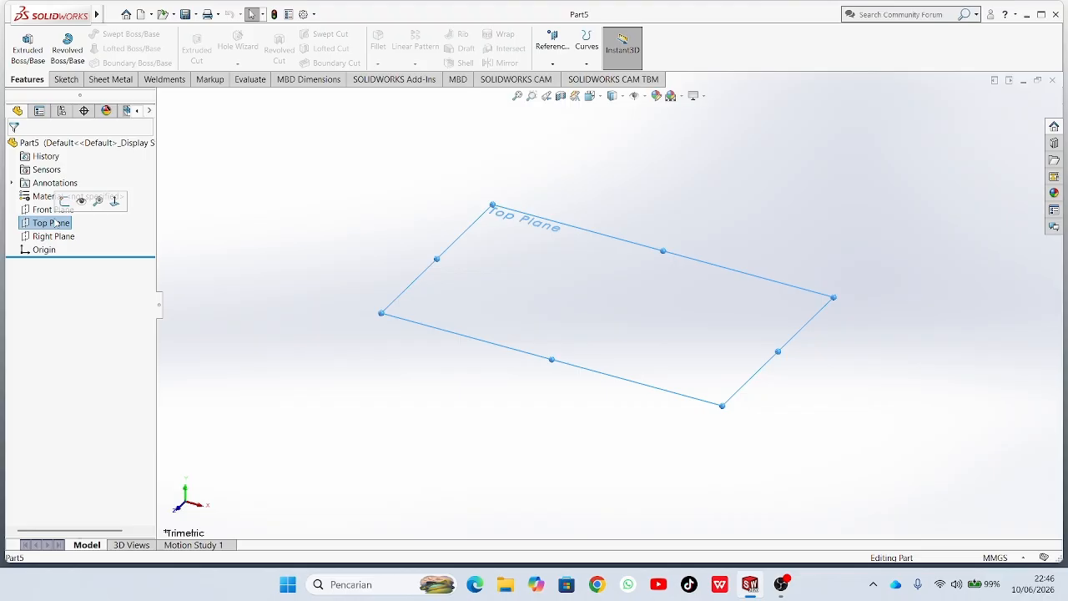
{"action": "left_click", "coordinate": [65, 79]}
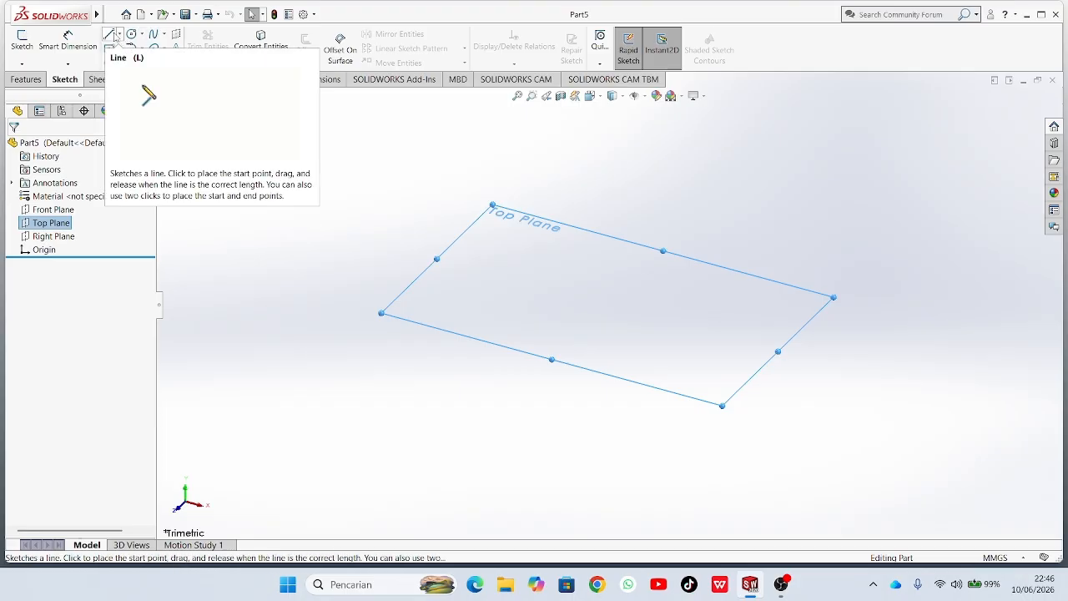
{"action": "left_click", "coordinate": [113, 36]}
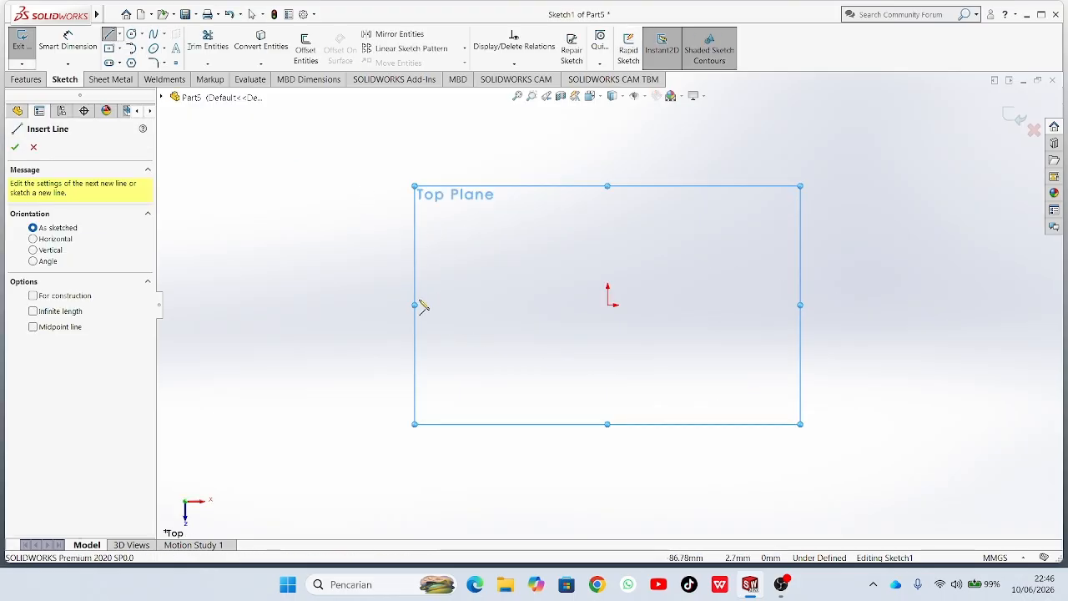
{"action": "left_click", "coordinate": [415, 303]}
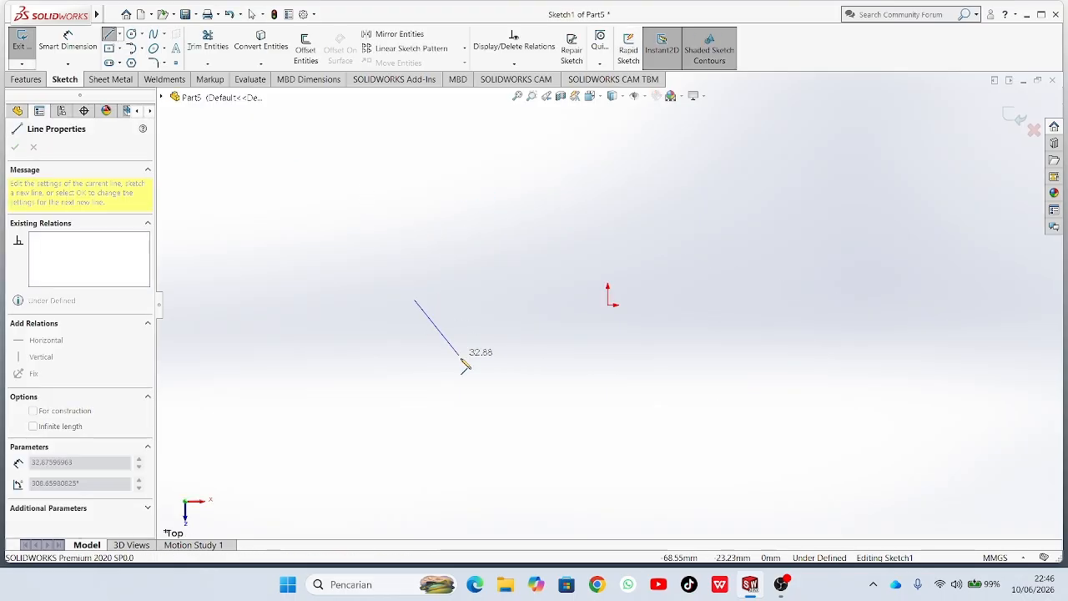
{"action": "left_click", "coordinate": [496, 406]}
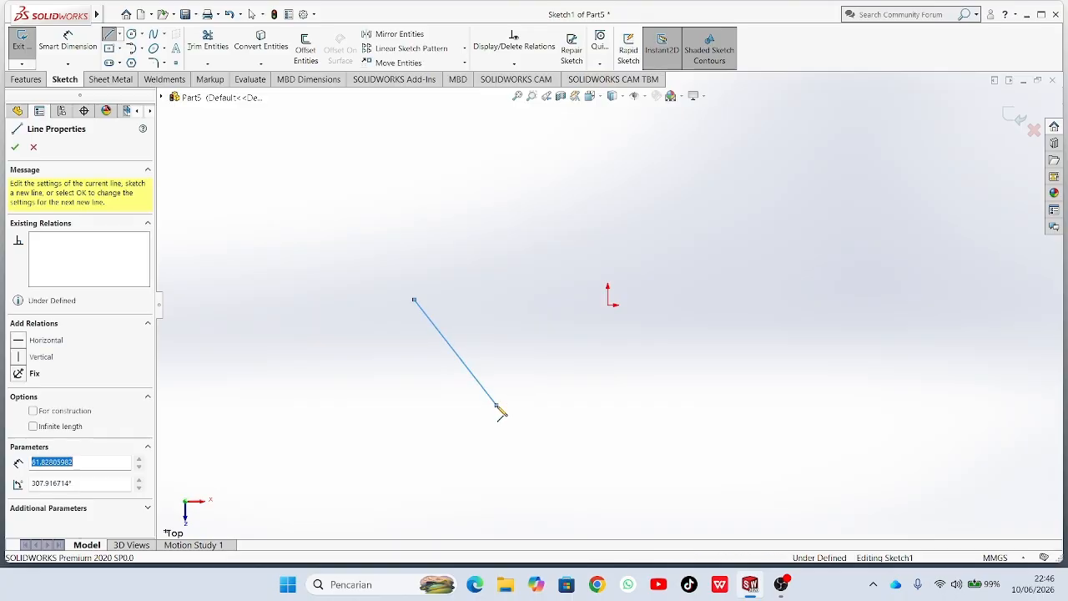
{"action": "left_click", "coordinate": [706, 405]}
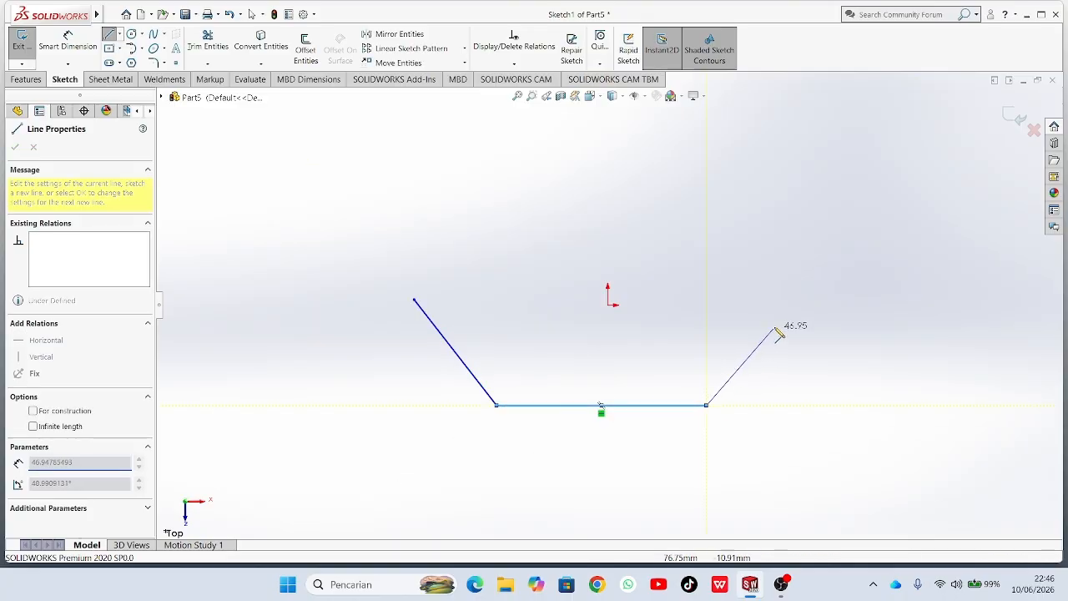
{"action": "left_click", "coordinate": [794, 298]}
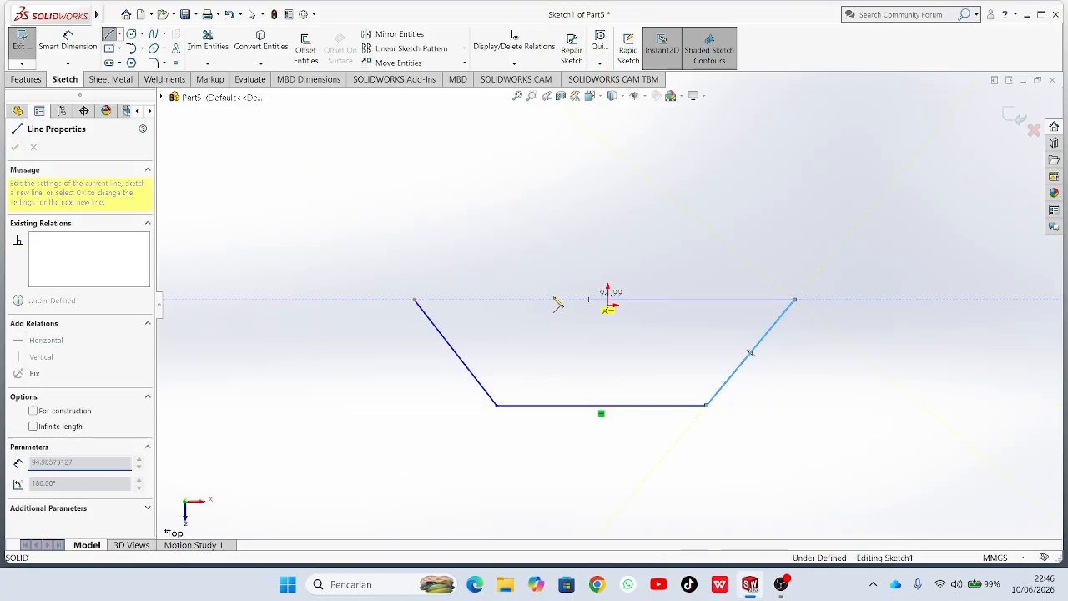
{"action": "left_click", "coordinate": [415, 299]}
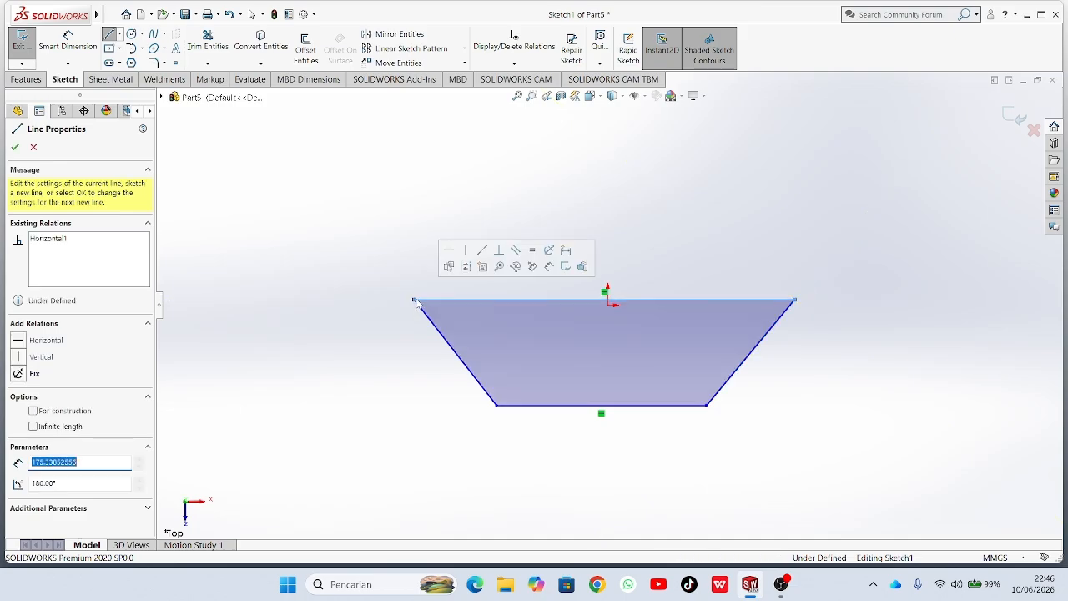
{"action": "left_click", "coordinate": [14, 147]}
{"action": "left_click", "coordinate": [13, 147]}
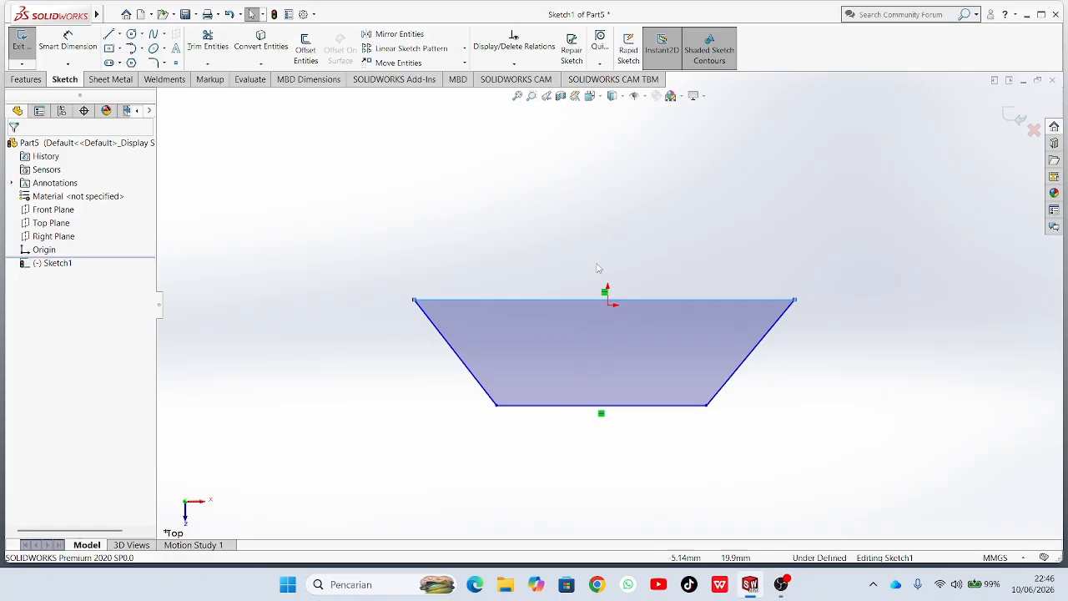
Make the trapezoid's long side construction geometry and dimension the angle between its left slanted side and short base as 120°.
{"action": "right_click", "coordinate": [579, 302]}
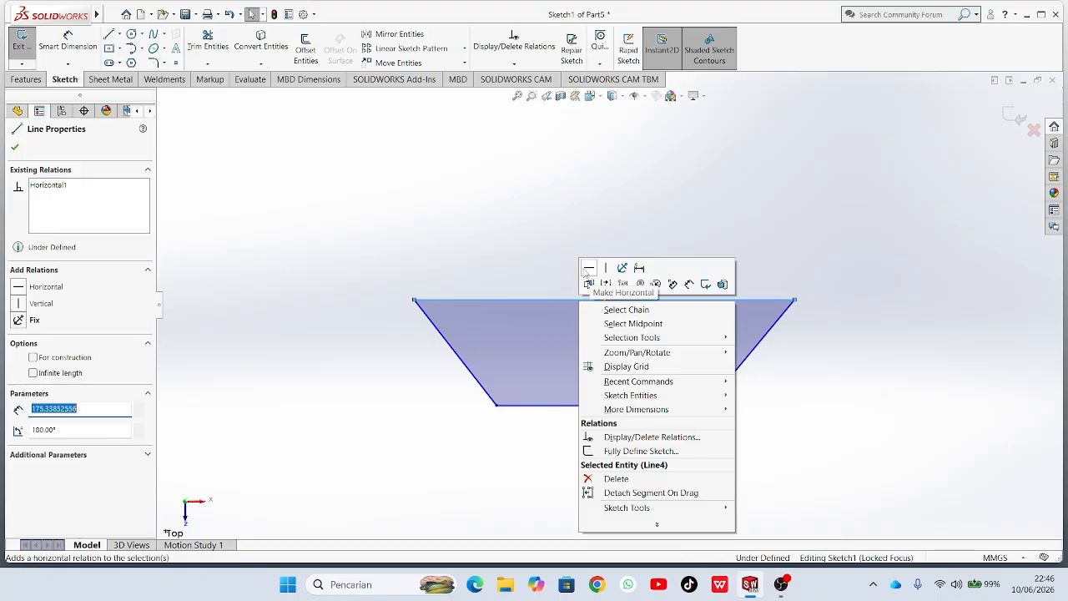
{"action": "left_click", "coordinate": [606, 285]}
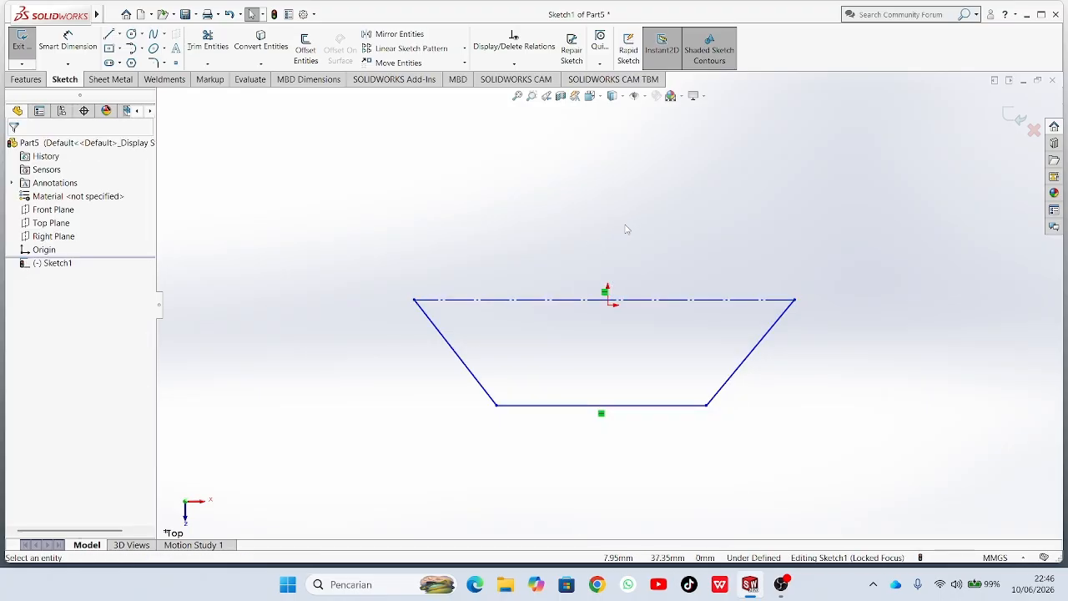
{"action": "left_click", "coordinate": [73, 49]}
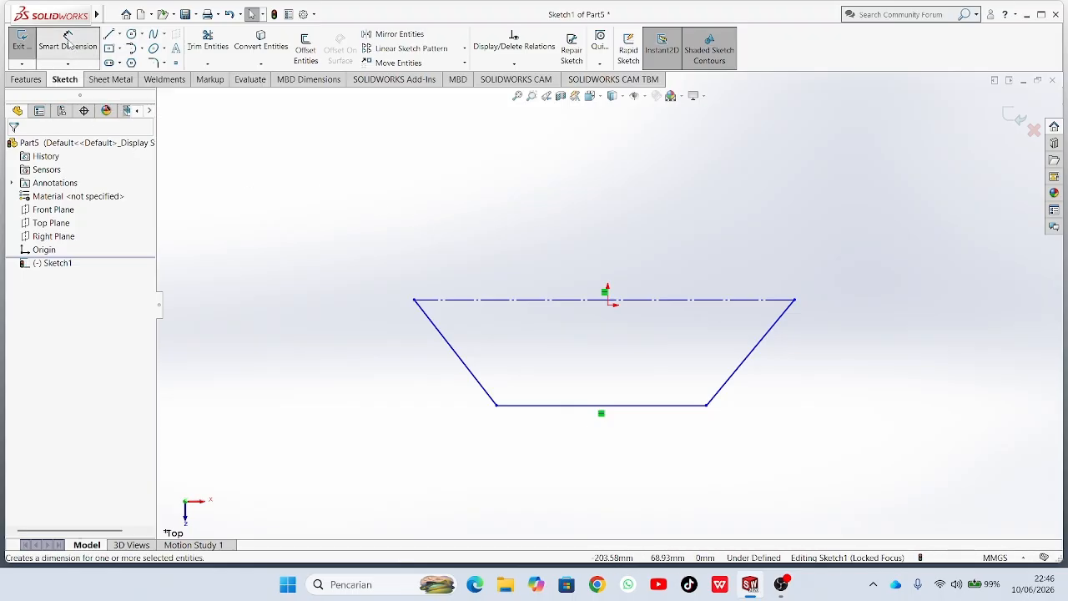
{"action": "left_click", "coordinate": [483, 386]}
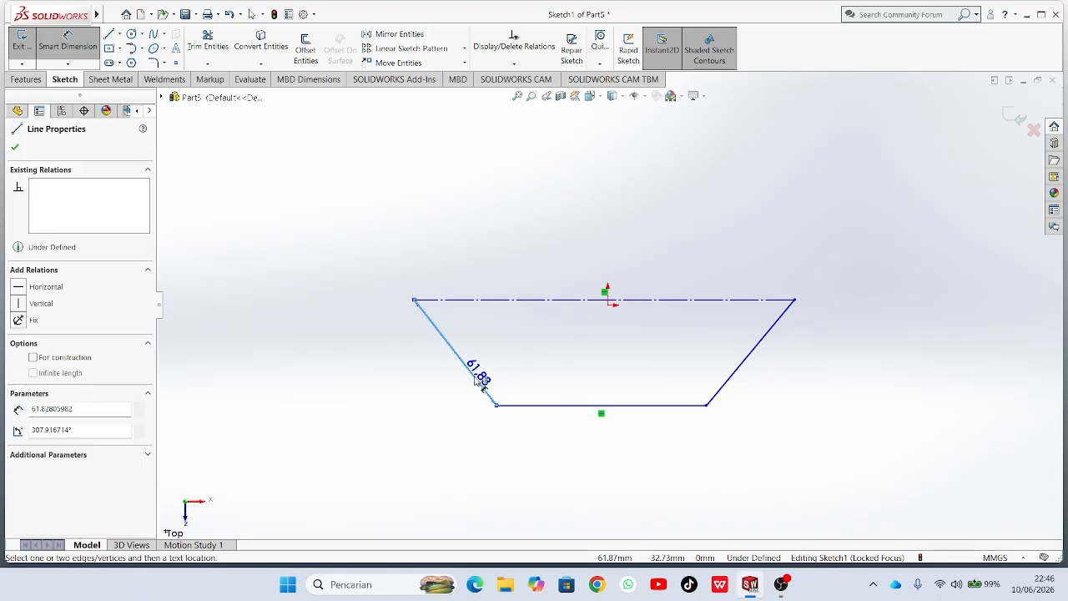
{"action": "left_click", "coordinate": [551, 406]}
{"action": "left_click", "coordinate": [524, 359]}
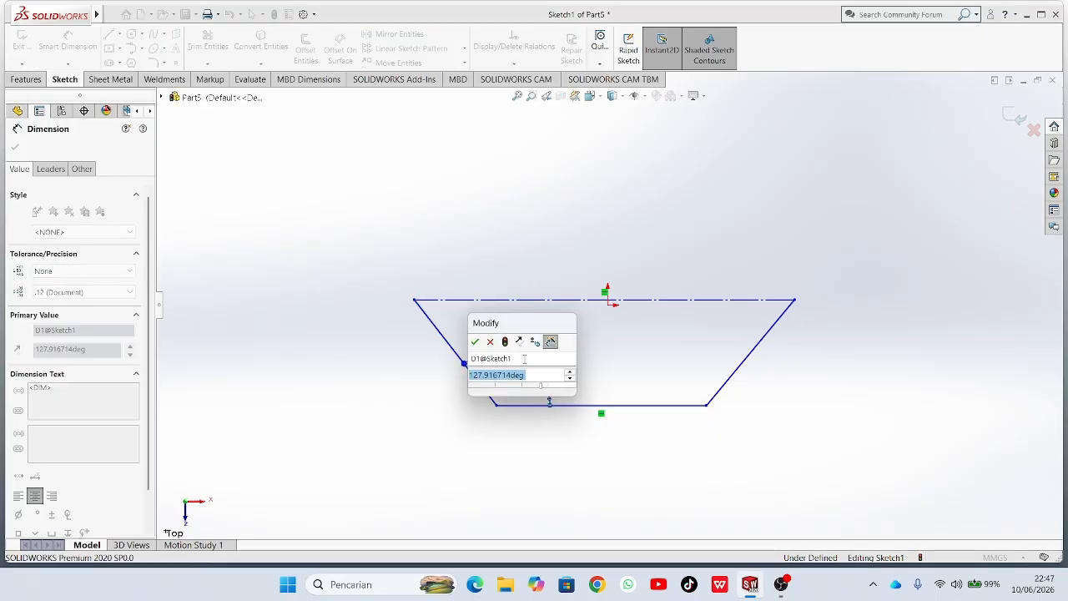
{"action": "type", "text": "120"}
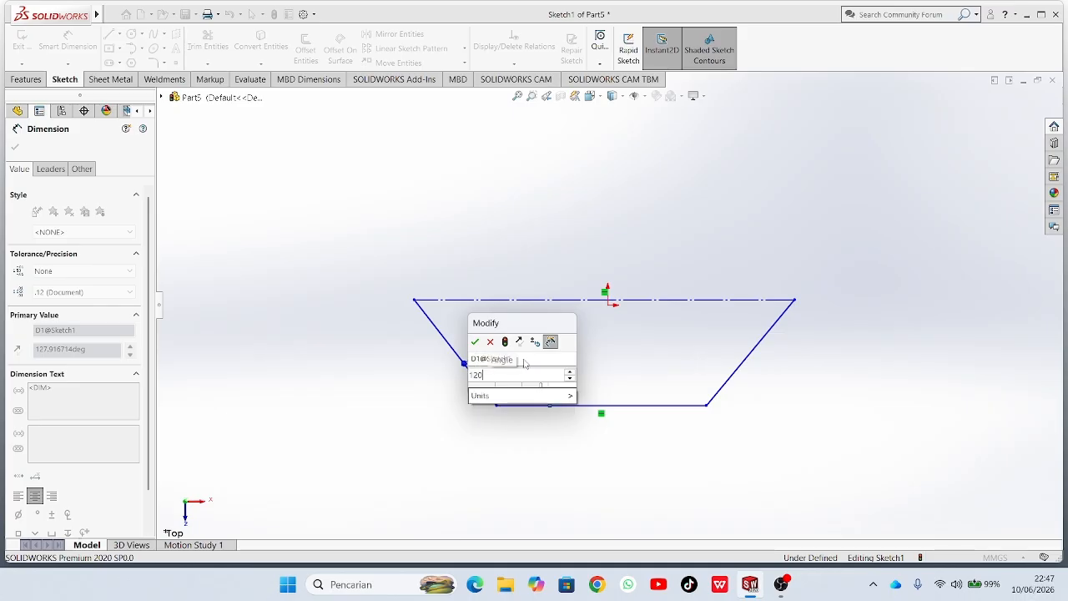
{"action": "key", "text": "Return"}
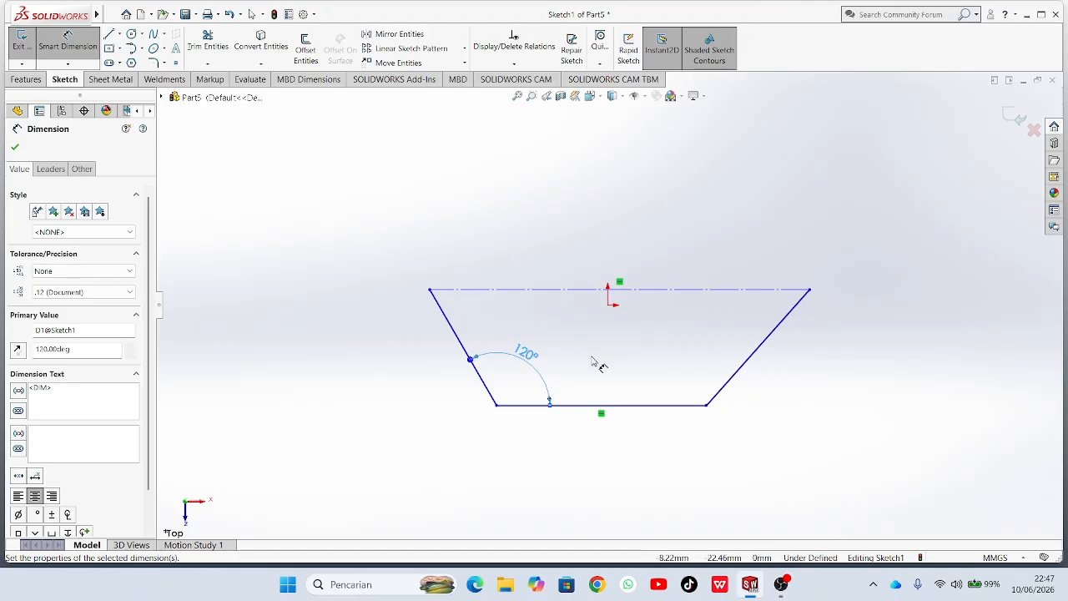
Dimension the trapezoid's short horizontal base to 120 mm.
{"action": "left_click", "coordinate": [591, 406]}
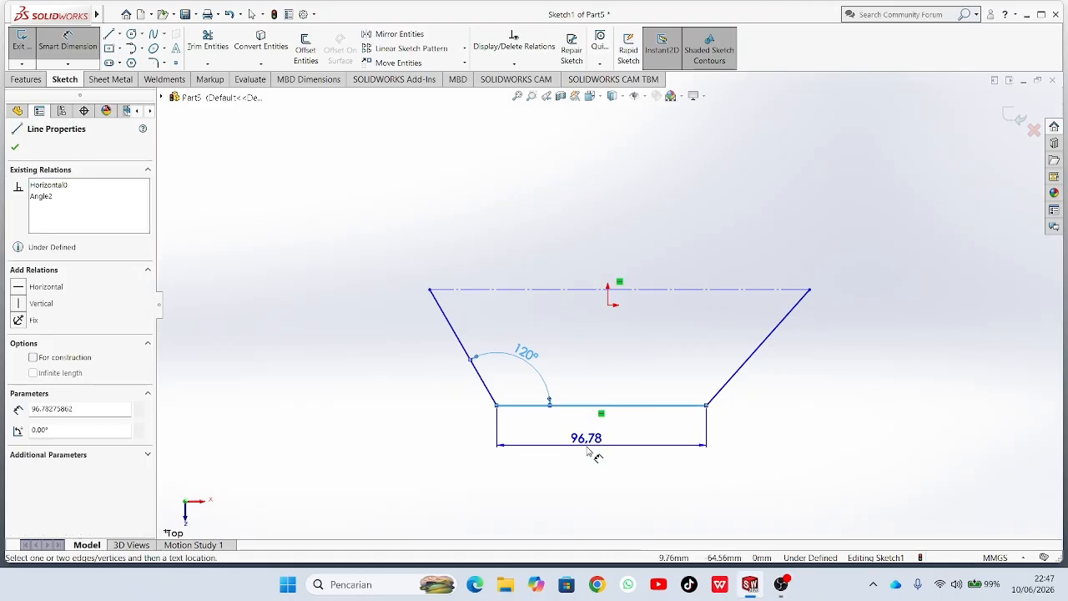
{"action": "left_click", "coordinate": [594, 460]}
{"action": "type", "text": "120"}
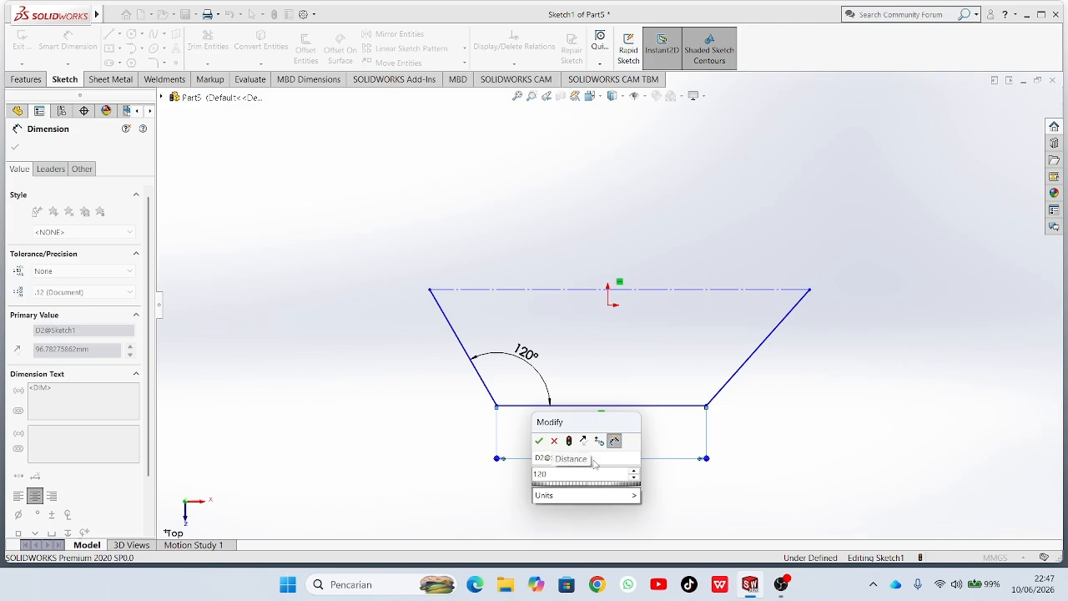
{"action": "key", "text": "Return"}
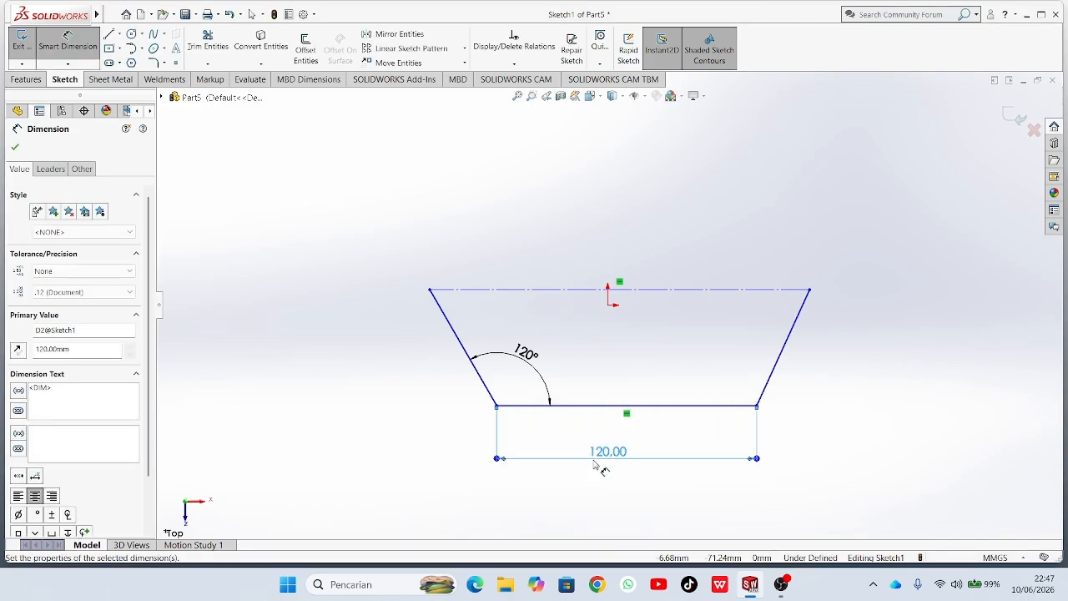
{"action": "left_click", "coordinate": [14, 146]}
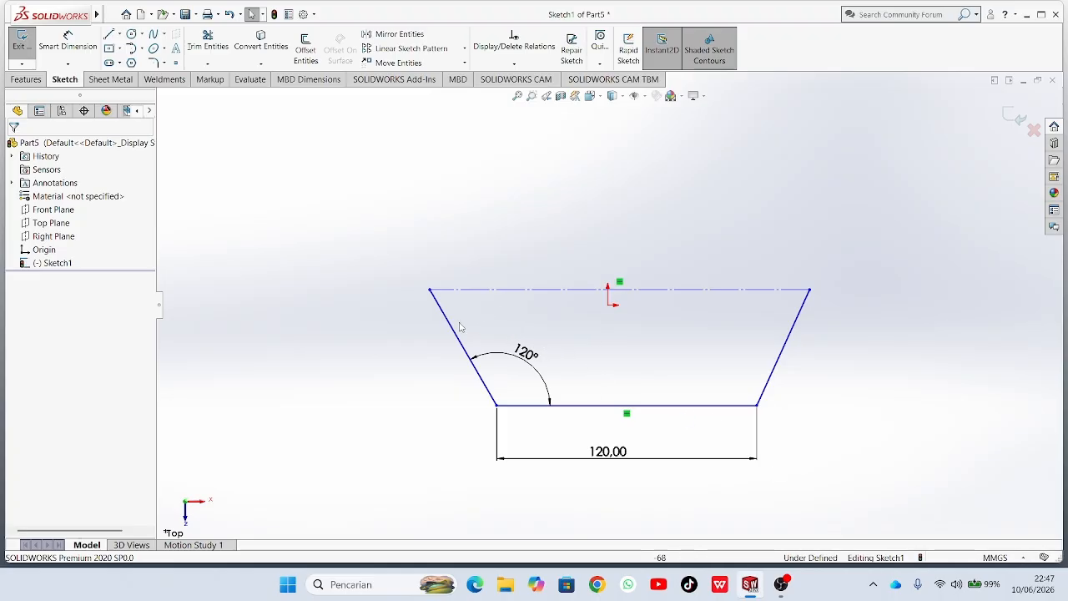
Apply an Equal relation to the two slanted sides and the short base of the trapezoid.
{"action": "left_click", "coordinate": [465, 347]}
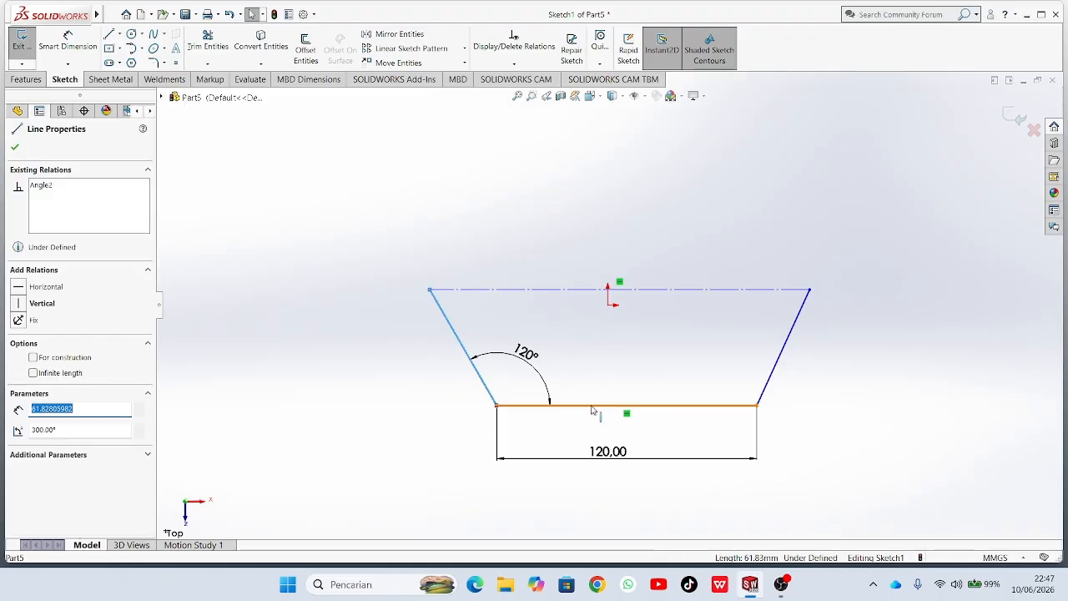
{"action": "left_click", "coordinate": [659, 404], "text": "ctrl"}
{"action": "left_click", "coordinate": [771, 378], "text": "ctrl"}
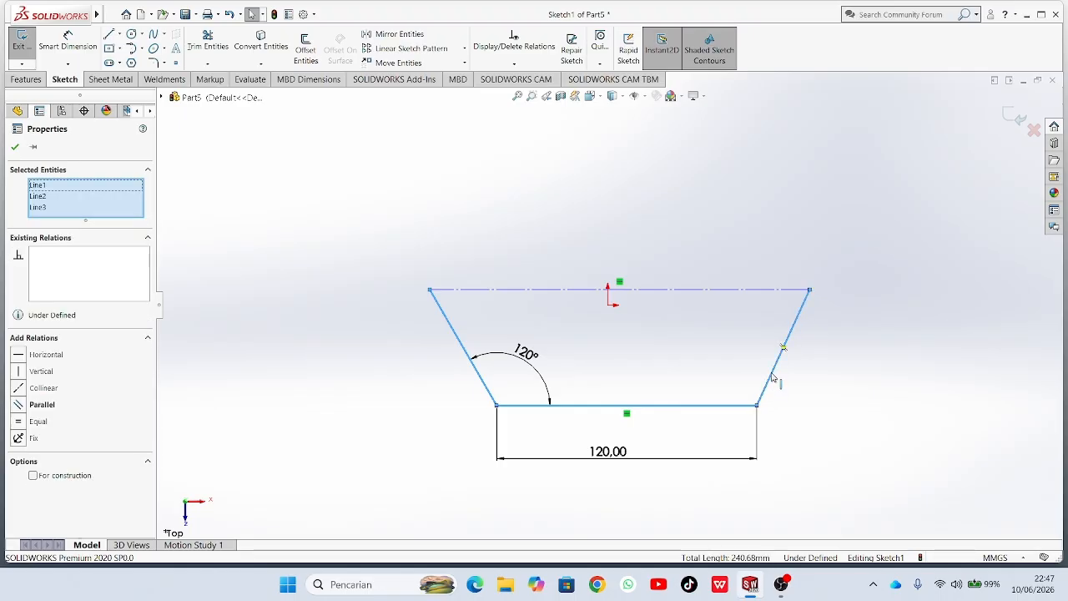
{"action": "left_click", "coordinate": [42, 404]}
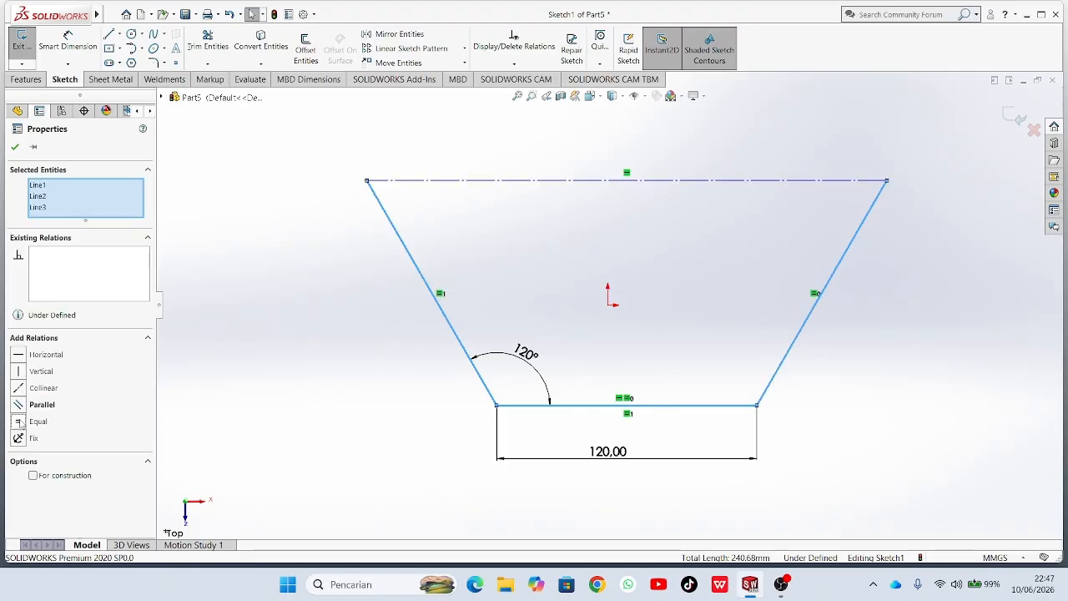
{"action": "left_click", "coordinate": [14, 146]}
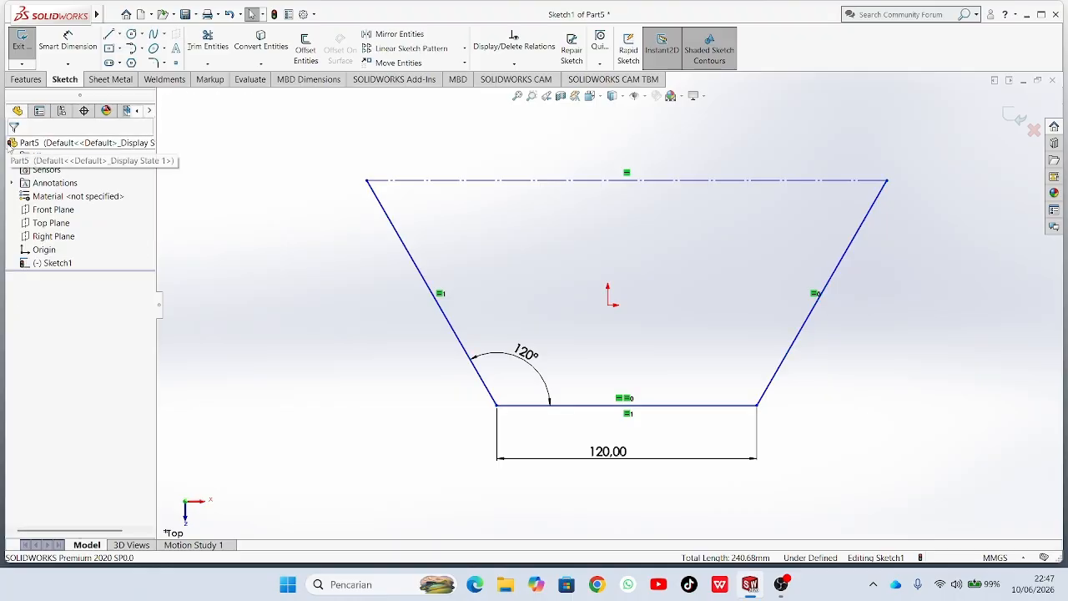
Centre the trapezoid's construction line on the origin by adding a Symmetric relation between the line, its midpoint and the origin.
{"action": "scroll", "coordinate": [632, 210], "scroll_direction": "down", "scroll_amount": 3}
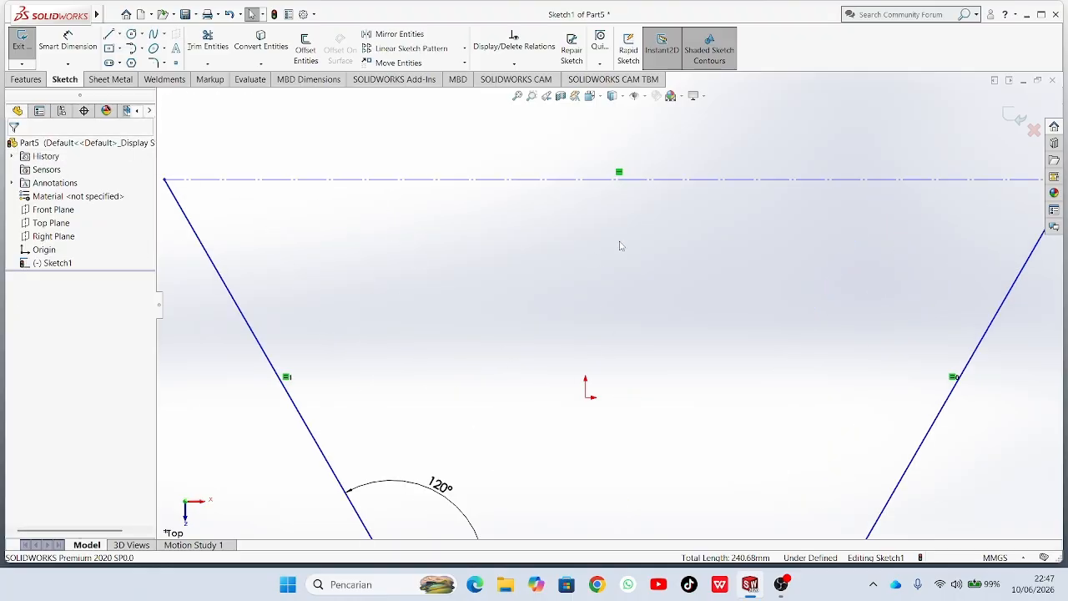
{"action": "scroll", "coordinate": [622, 246], "scroll_direction": "up", "scroll_amount": 3}
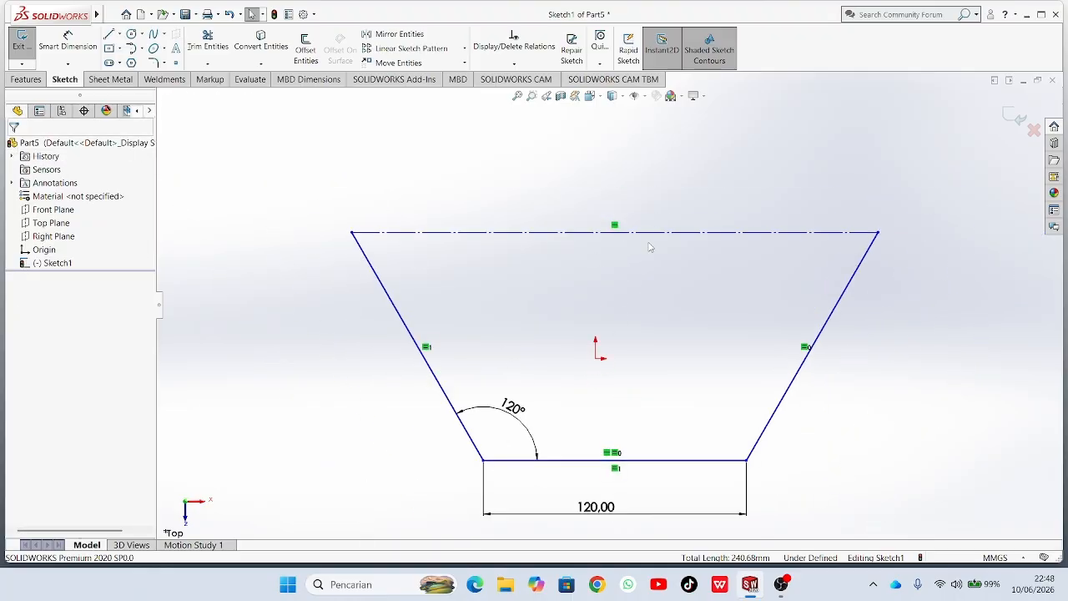
{"action": "left_click", "coordinate": [598, 361]}
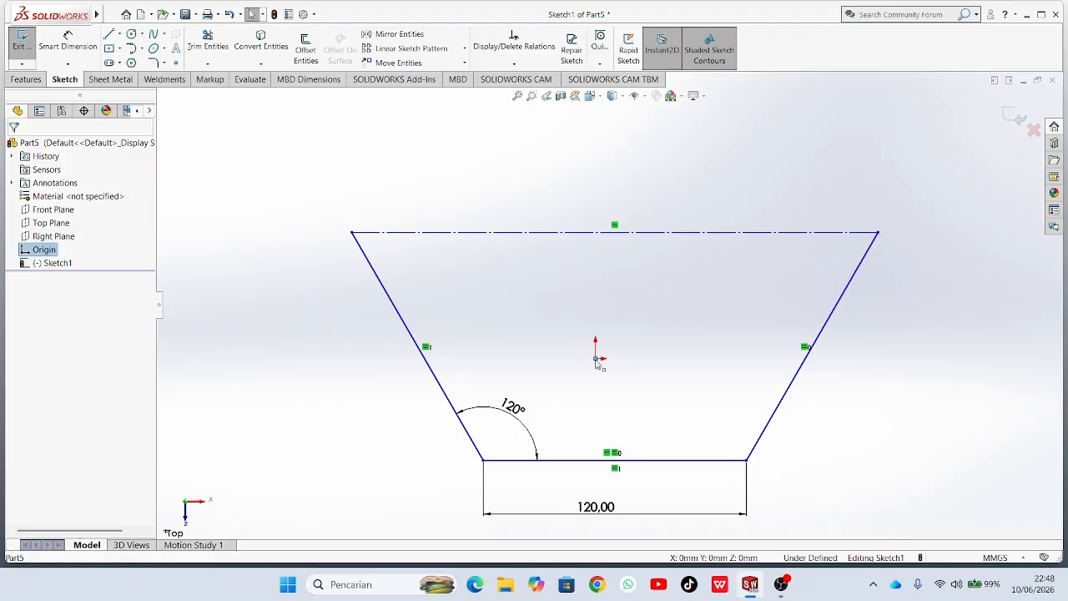
{"action": "left_click", "coordinate": [617, 234], "text": "ctrl"}
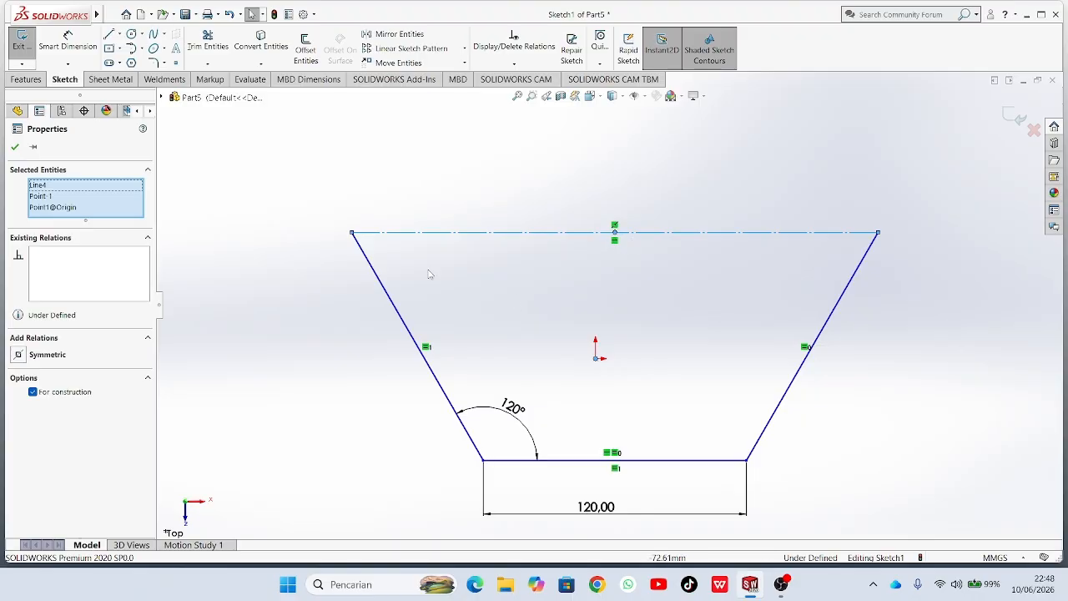
{"action": "left_click", "coordinate": [81, 355]}
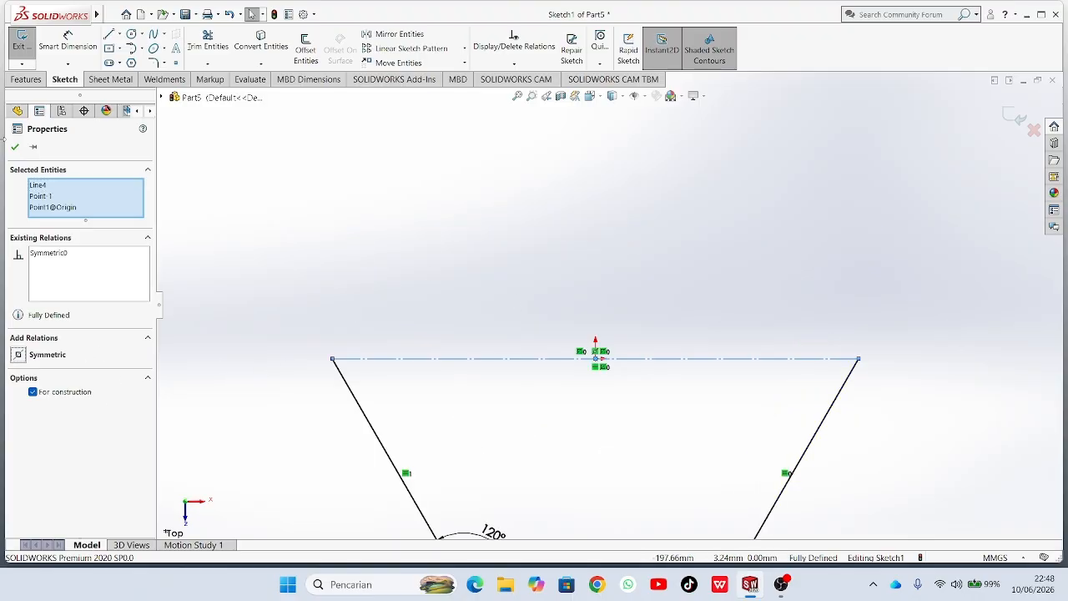
{"action": "left_click", "coordinate": [14, 146]}
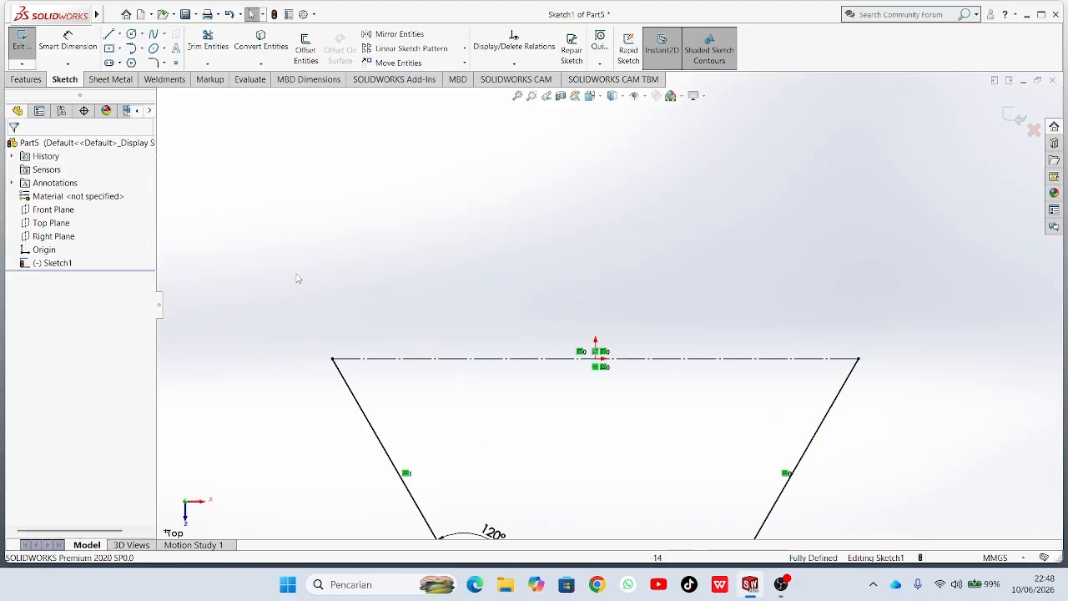
Create a sheet metal base flange from the open three-sided profile with a blind depth of 20 mm.
{"action": "scroll", "coordinate": [604, 286], "scroll_direction": "up", "scroll_amount": 3}
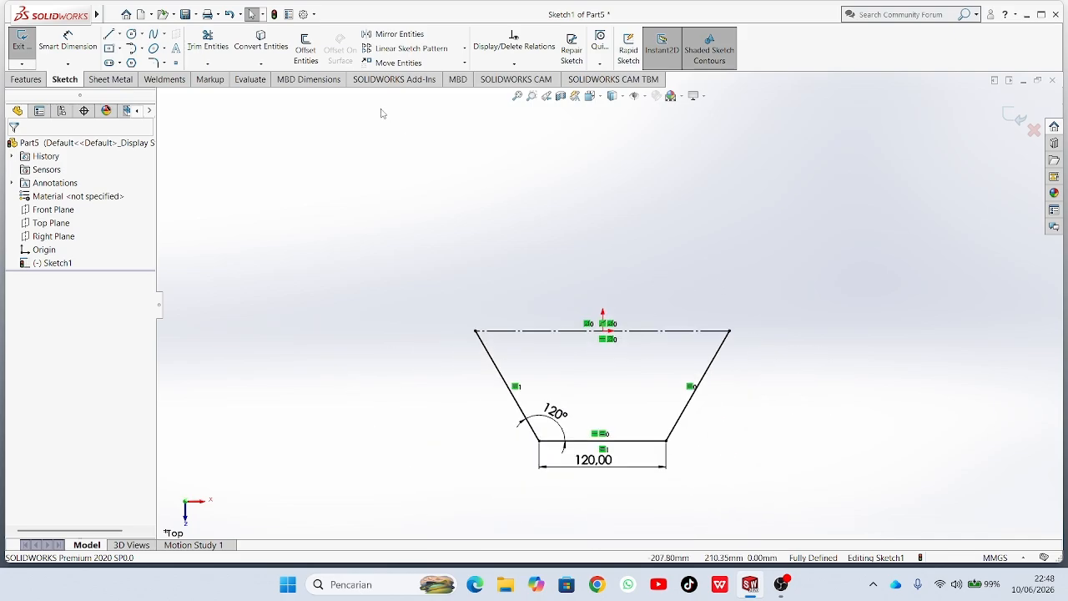
{"action": "left_click", "coordinate": [110, 80]}
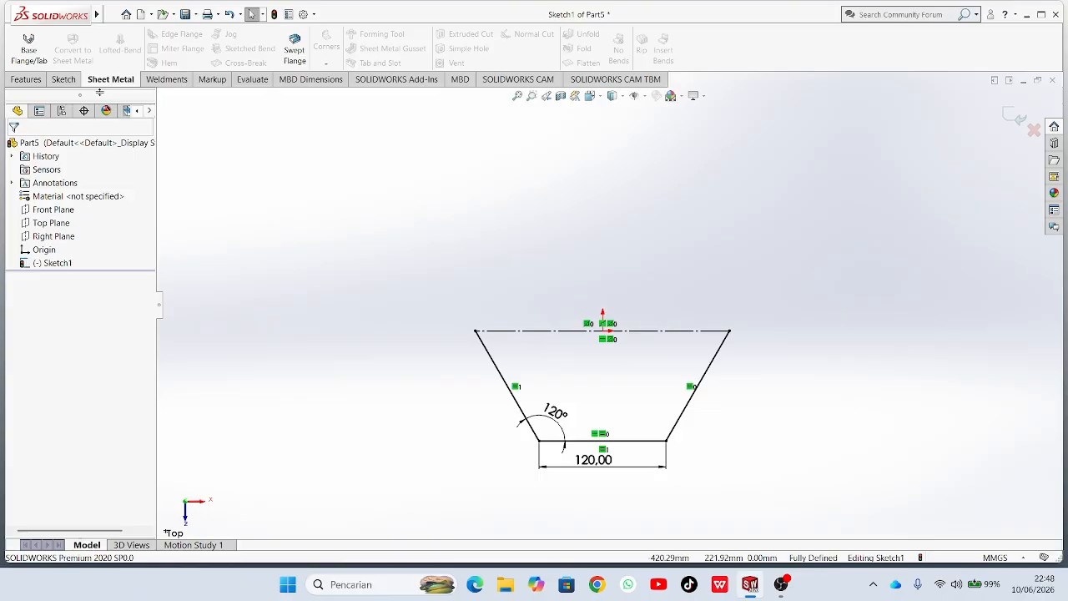
{"action": "left_click", "coordinate": [34, 46]}
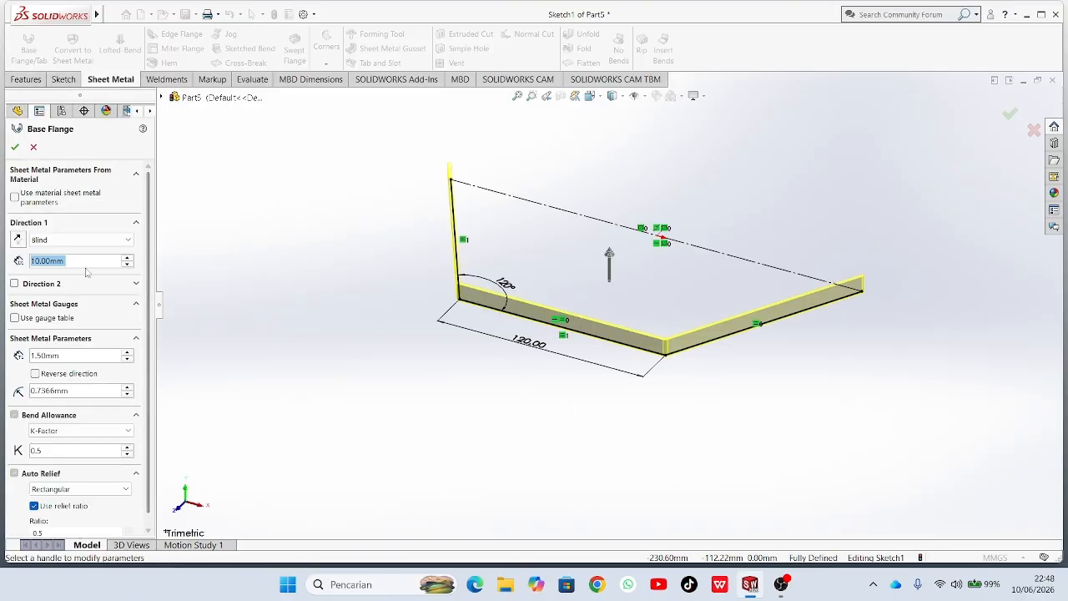
{"action": "key", "text": "BackSpace"}
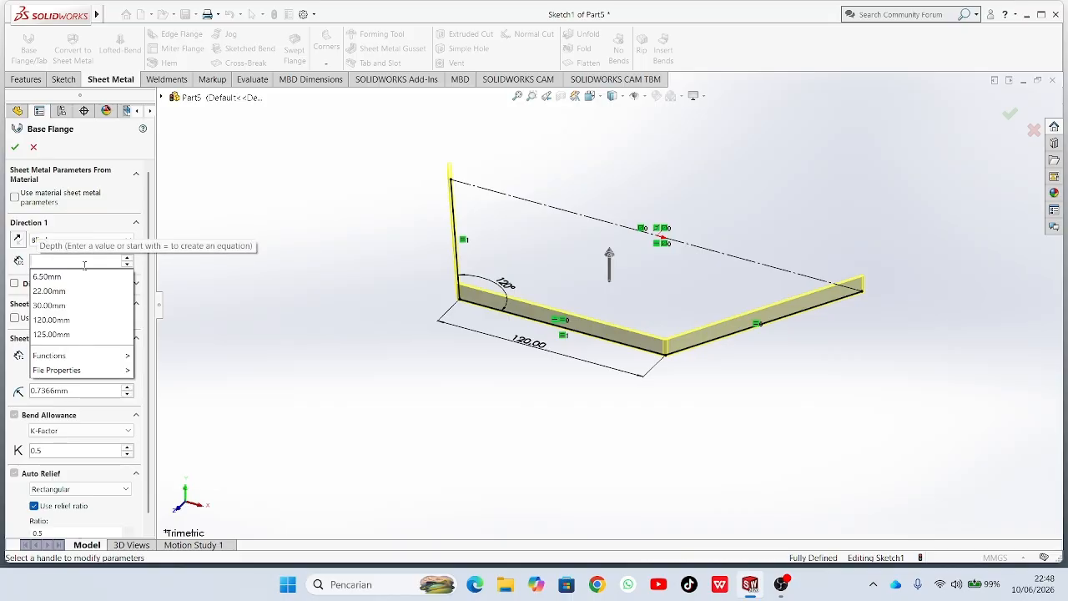
{"action": "type", "text": "20"}
{"action": "key", "text": "Return"}
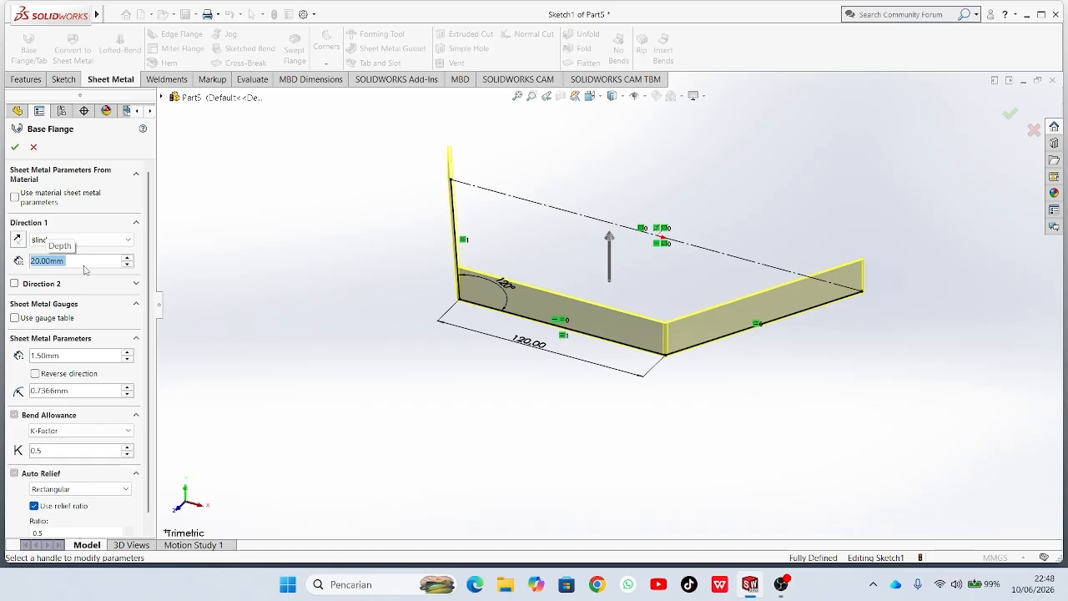
{"action": "left_click", "coordinate": [15, 147]}
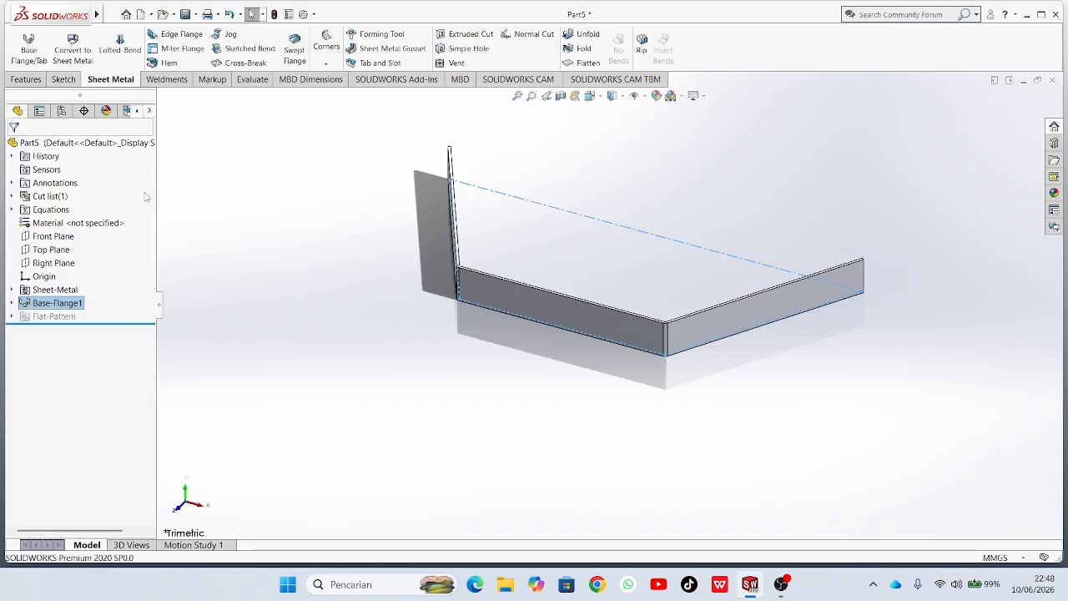
Create a 60 mm long edge flange at 90° on the three inner upper edges of the base flange.
{"action": "left_click", "coordinate": [180, 35]}
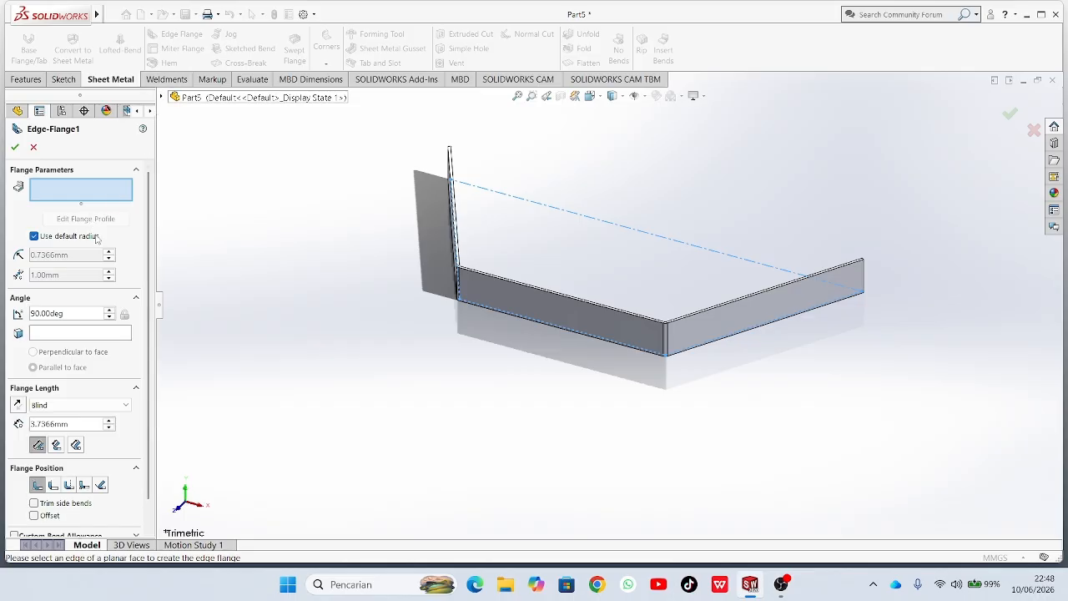
{"action": "left_click", "coordinate": [454, 190]}
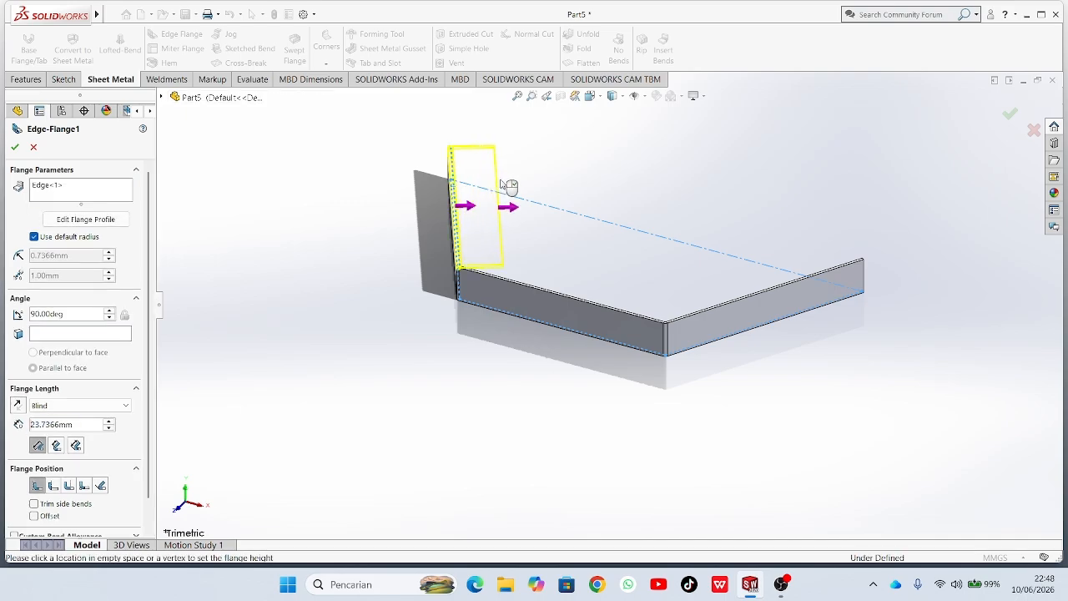
{"action": "left_click", "coordinate": [503, 182]}
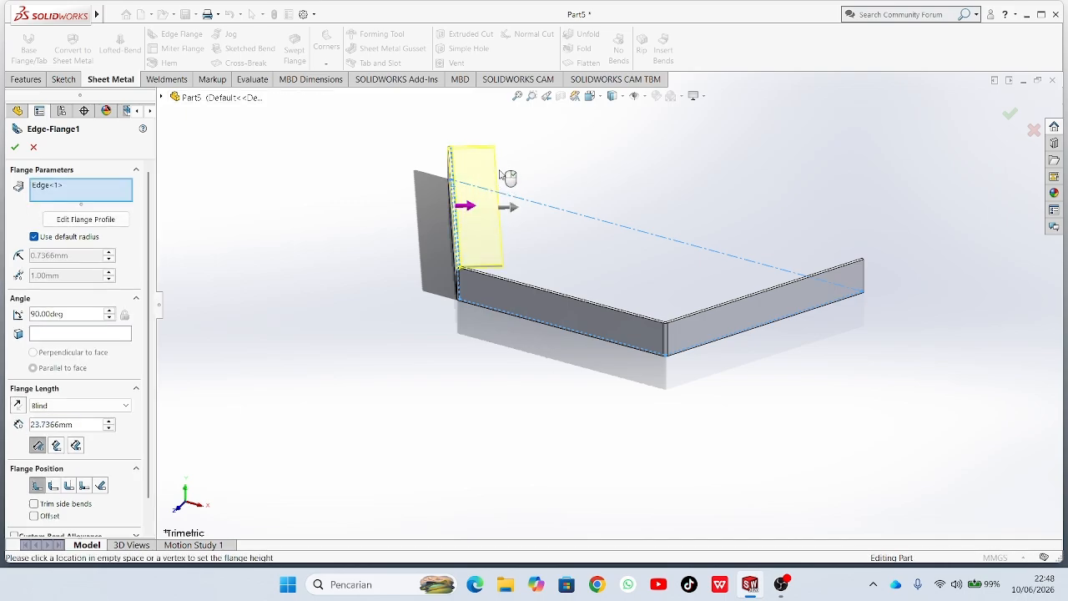
{"action": "left_click", "coordinate": [532, 288]}
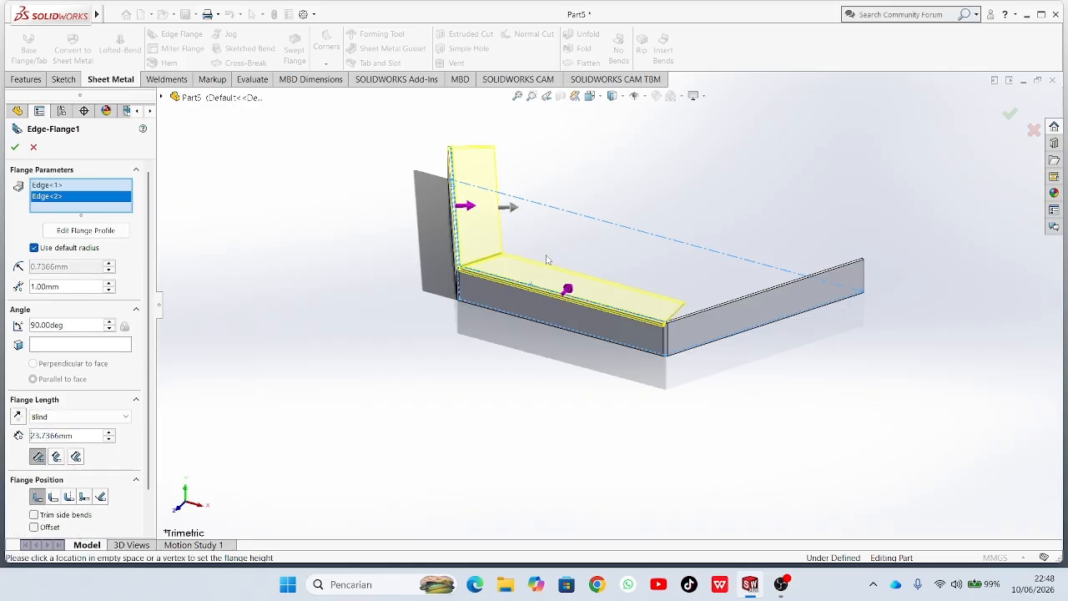
{"action": "left_click", "coordinate": [738, 304]}
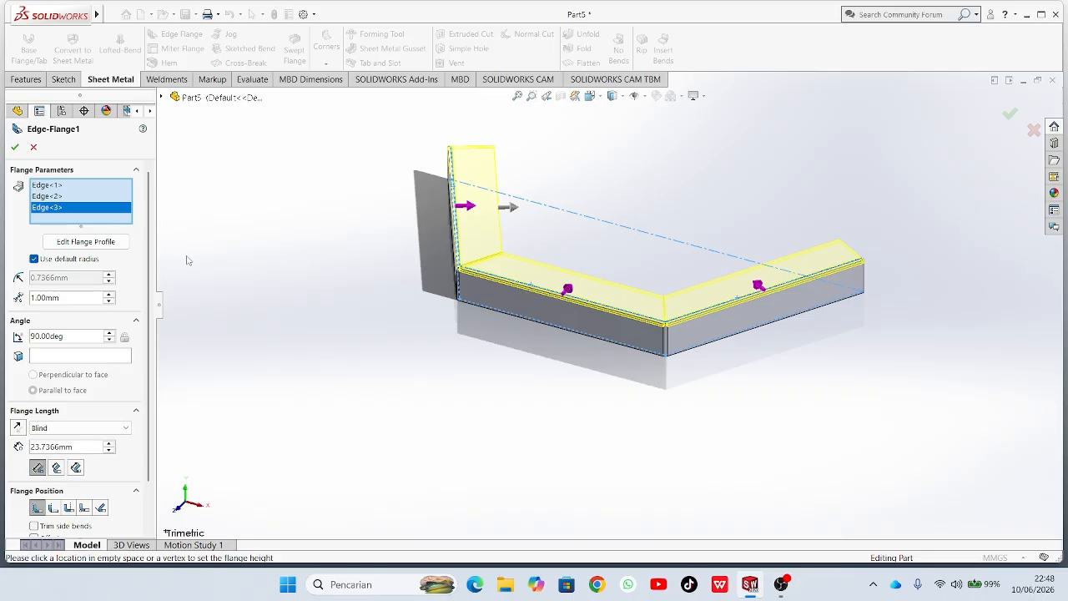
{"action": "double_click", "coordinate": [86, 446]}
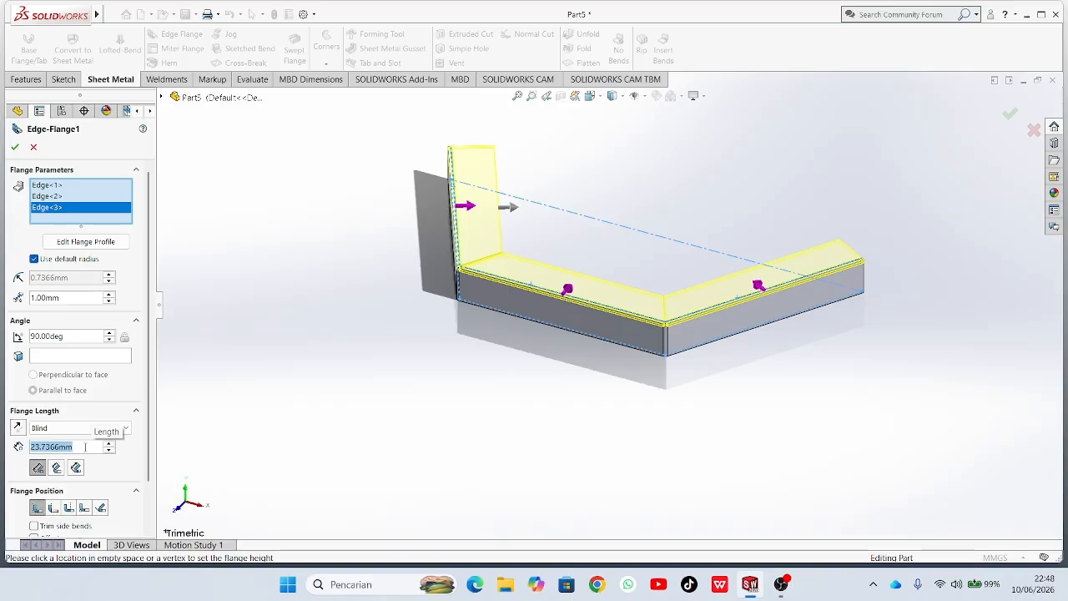
{"action": "key", "text": "BackSpace"}
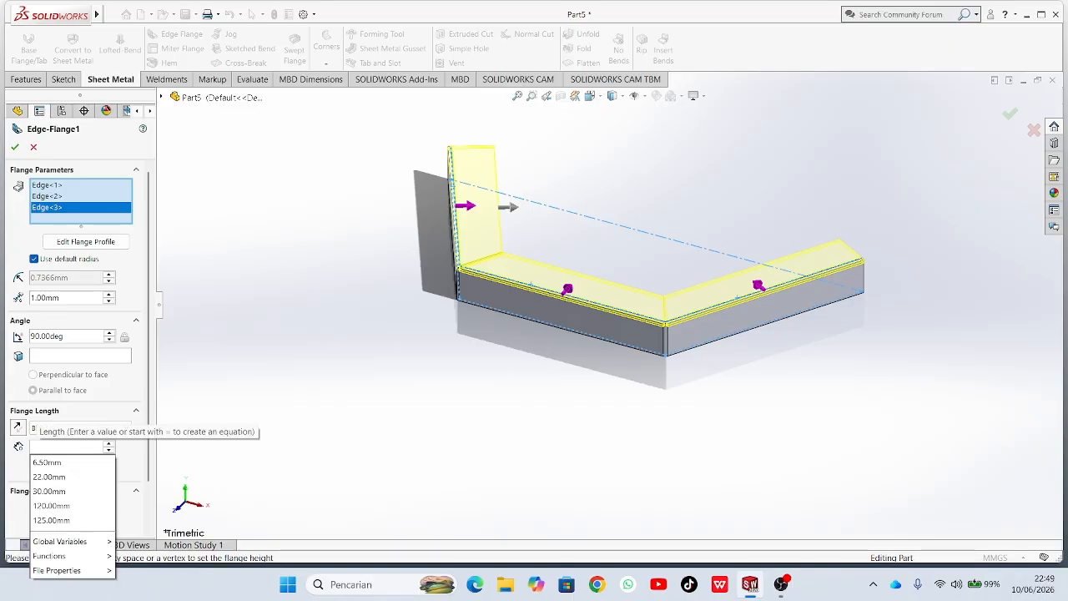
{"action": "type", "text": "60"}
{"action": "key", "text": "Return"}
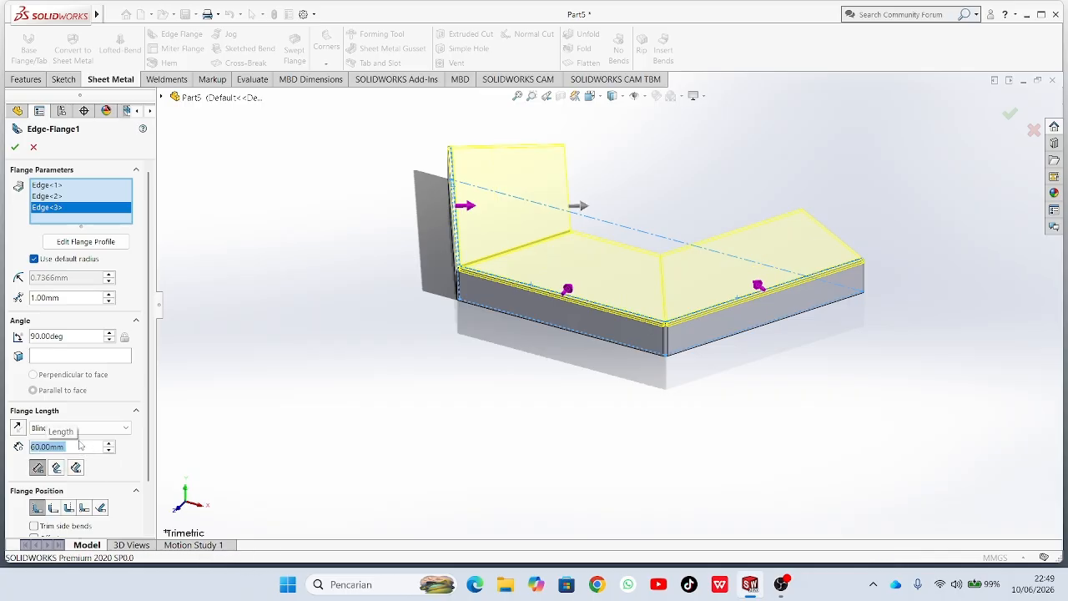
{"action": "left_click", "coordinate": [14, 147]}
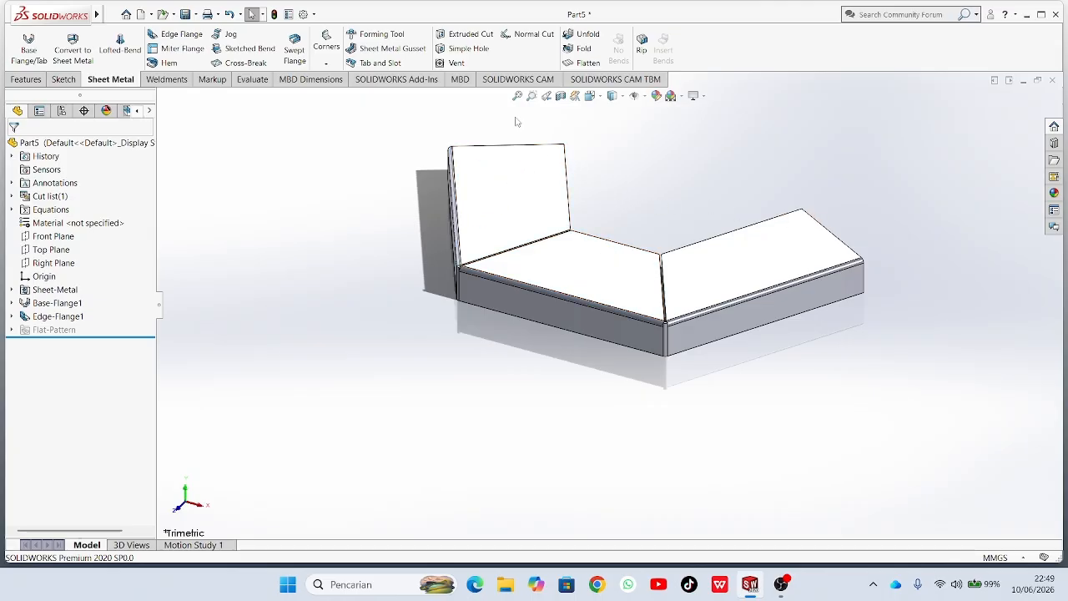
Open the profile sketch of the upright-looking edge flange at the base flange's far end for editing.
{"action": "scroll", "coordinate": [507, 167], "scroll_direction": "down", "scroll_amount": 1}
{"action": "scroll", "coordinate": [507, 177], "scroll_direction": "up", "scroll_amount": 3}
{"action": "scroll", "coordinate": [507, 177], "scroll_direction": "down", "scroll_amount": 2}
{"action": "scroll", "coordinate": [531, 246], "scroll_direction": "down", "scroll_amount": 1}
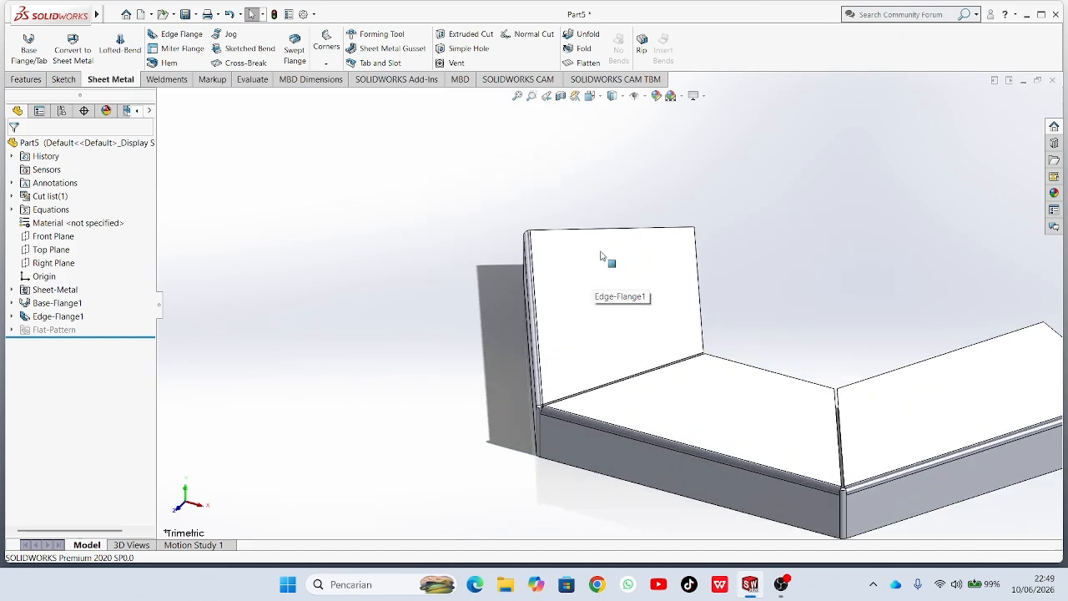
{"action": "right_click", "coordinate": [601, 253]}
{"action": "left_click", "coordinate": [628, 218]}
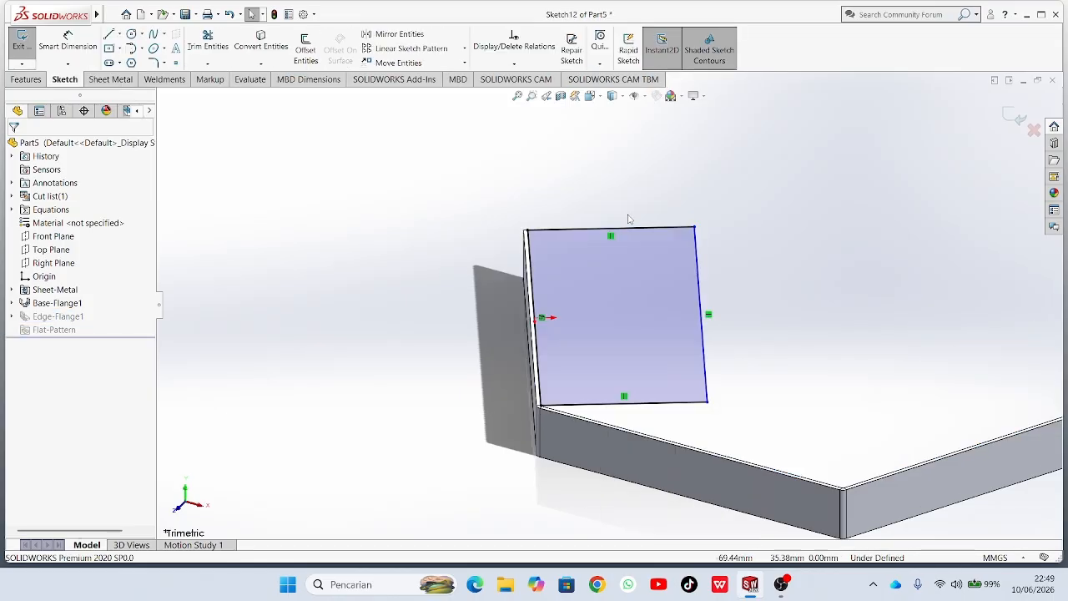
{"action": "scroll", "coordinate": [647, 201], "scroll_direction": "down", "scroll_amount": 2}
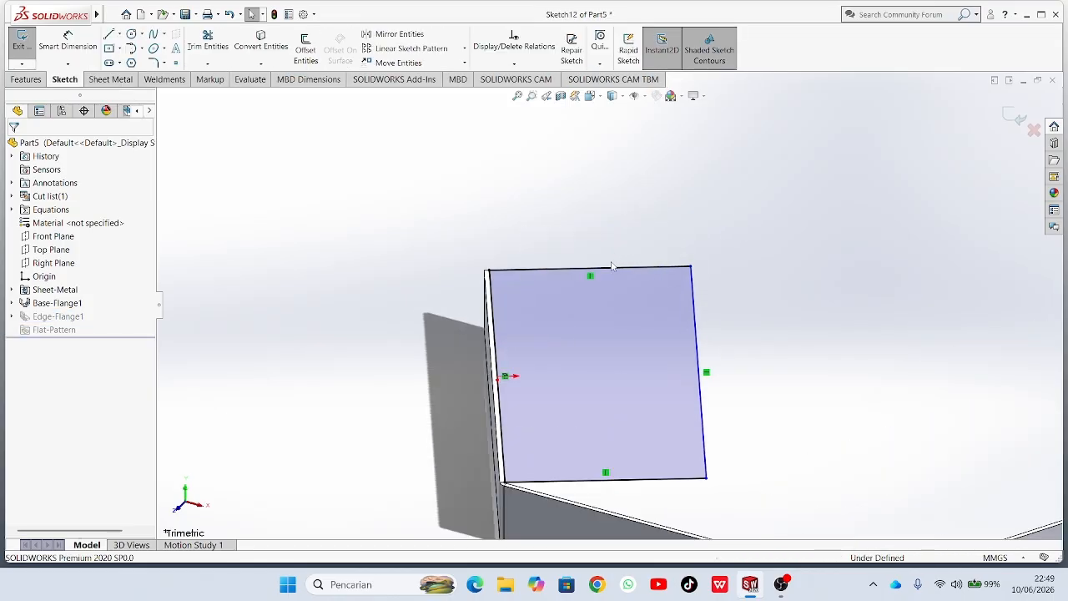
{"action": "scroll", "coordinate": [594, 229], "scroll_direction": "down", "scroll_amount": 2}
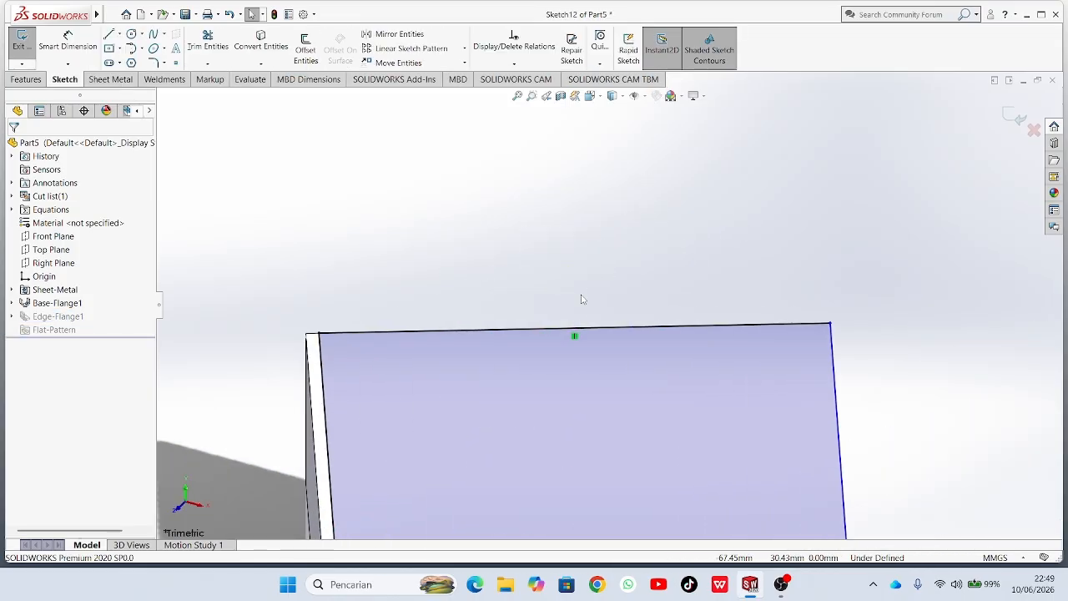
{"action": "right_click", "coordinate": [574, 338]}
{"action": "key", "text": "Escape"}
{"action": "key", "text": "Escape"}
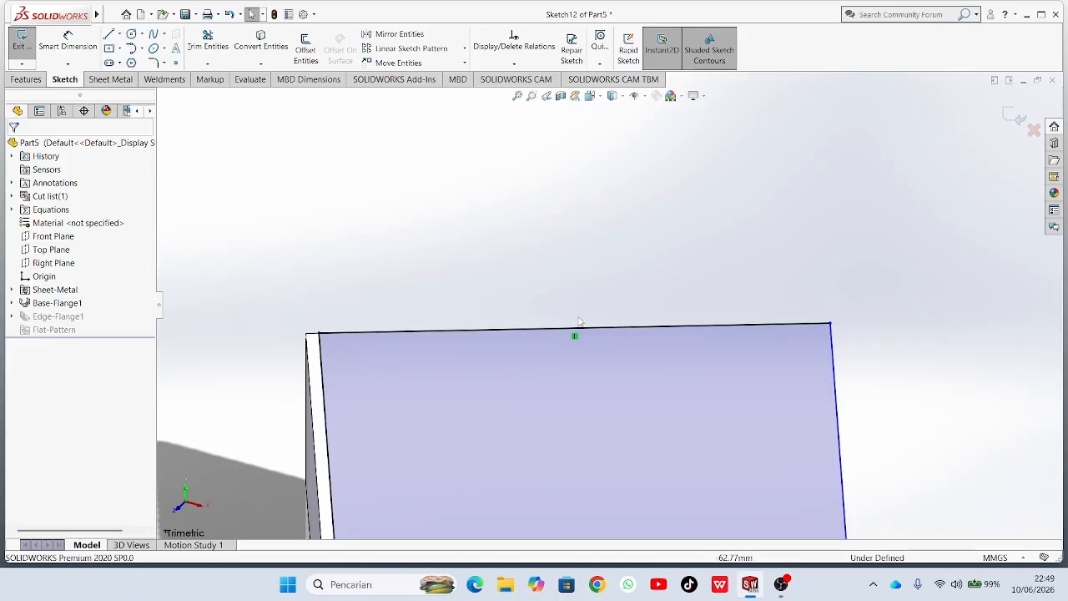
{"action": "right_click", "coordinate": [574, 338]}
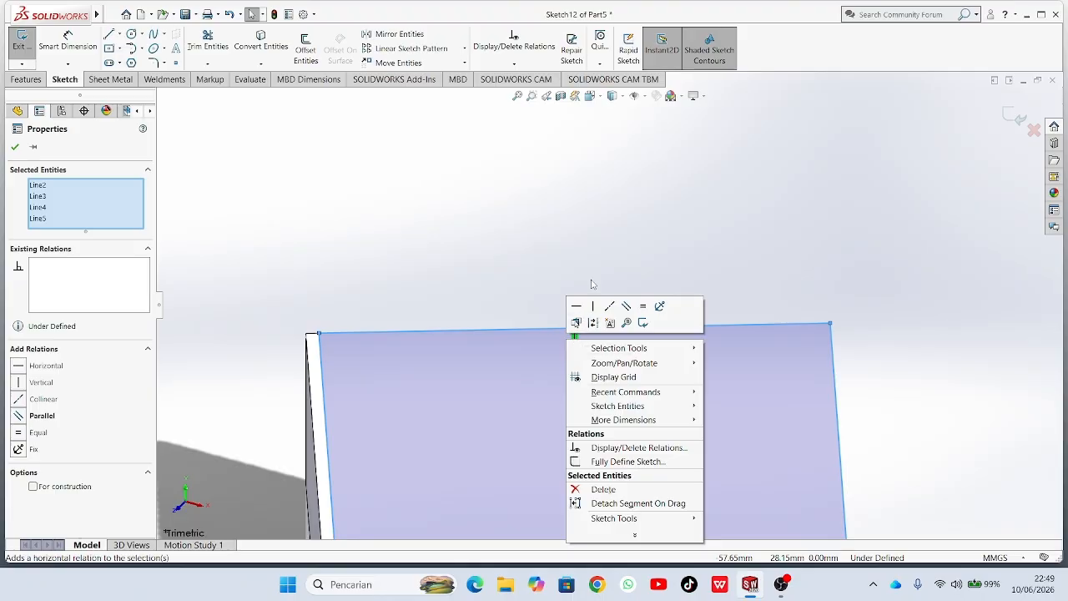
{"action": "right_click", "coordinate": [581, 332]}
{"action": "key", "text": "Escape"}
{"action": "right_click", "coordinate": [574, 335]}
{"action": "key", "text": "Escape"}
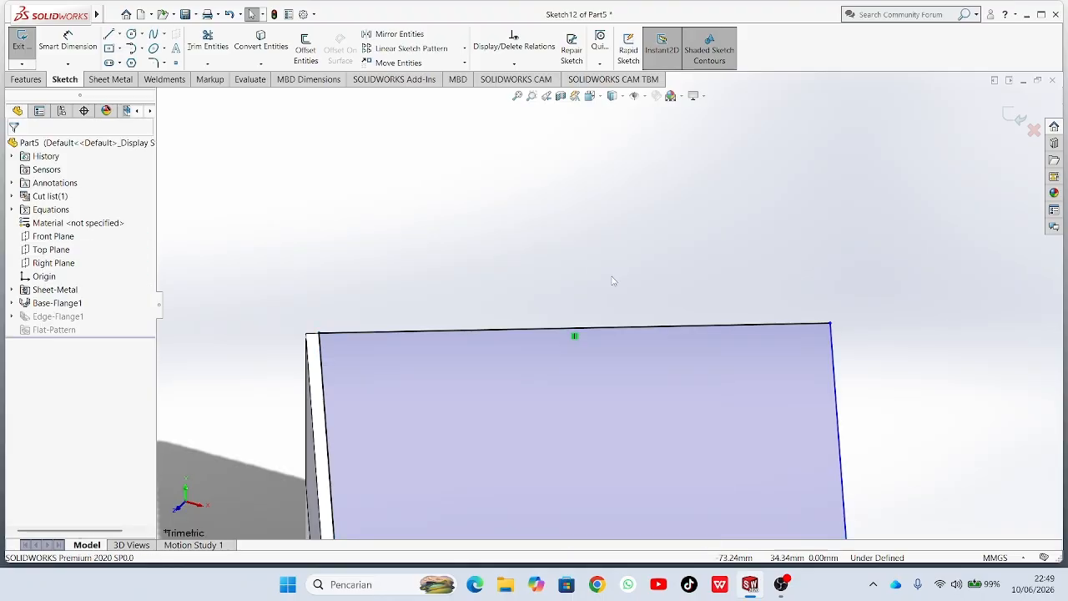
Delete the Vertical relation from the outer end line of the flange profile.
{"action": "right_click", "coordinate": [575, 336]}
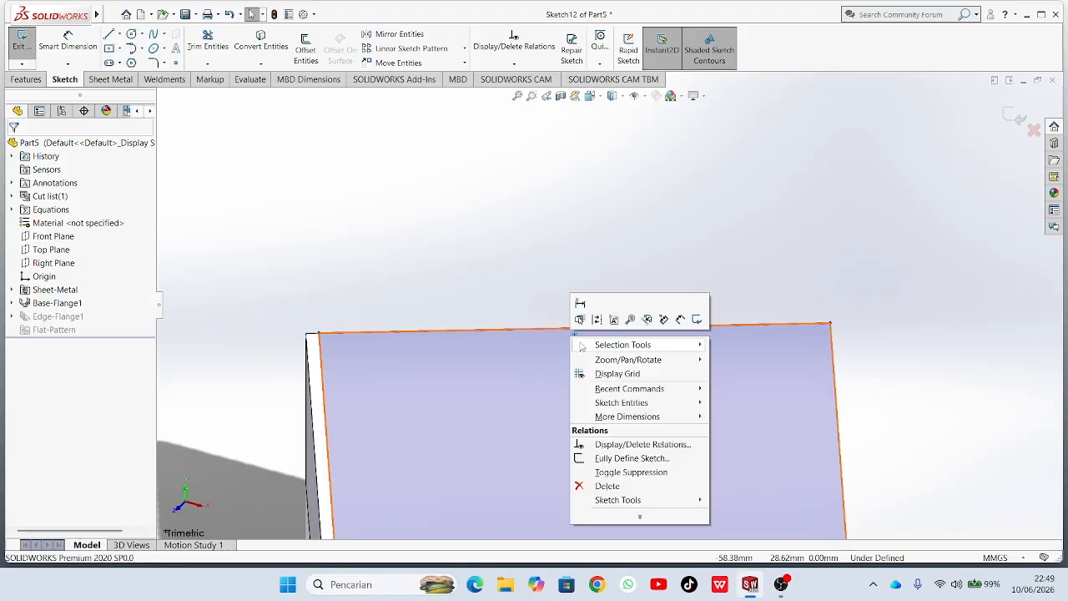
{"action": "left_click", "coordinate": [604, 485]}
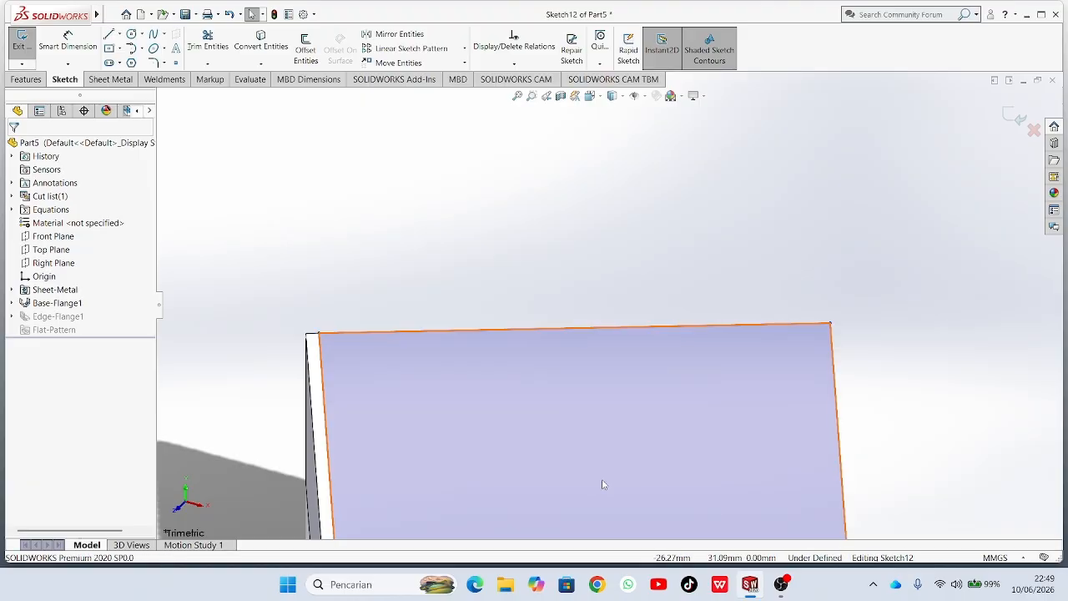
{"action": "scroll", "coordinate": [581, 302], "scroll_direction": "down", "scroll_amount": 1}
{"action": "scroll", "coordinate": [588, 303], "scroll_direction": "up", "scroll_amount": 3}
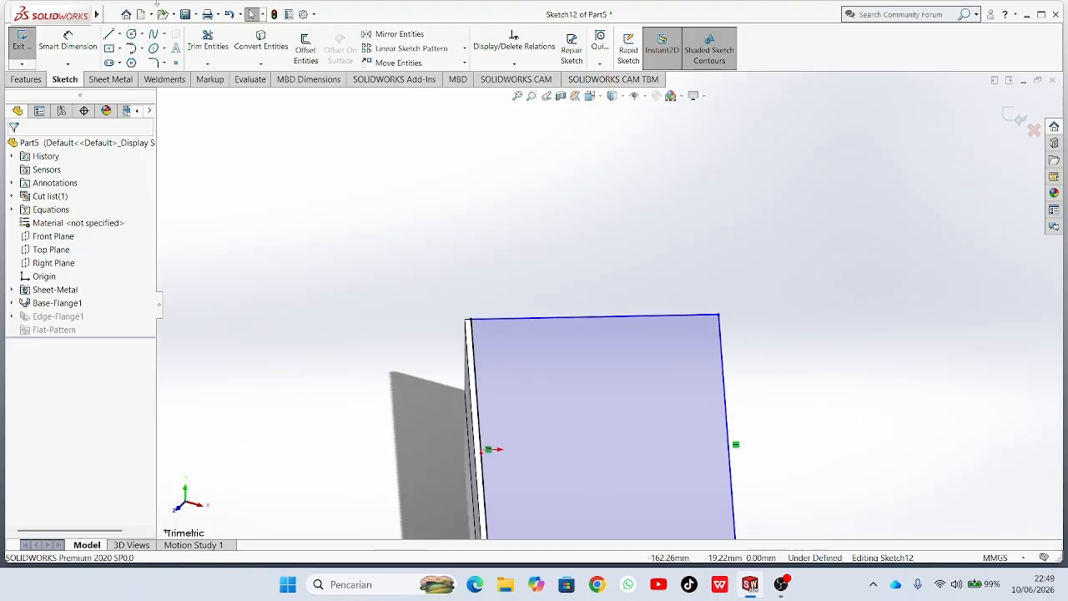
Dimension the angle between the profile's outer end line and its bend-side line to 60°.
{"action": "left_click", "coordinate": [79, 38]}
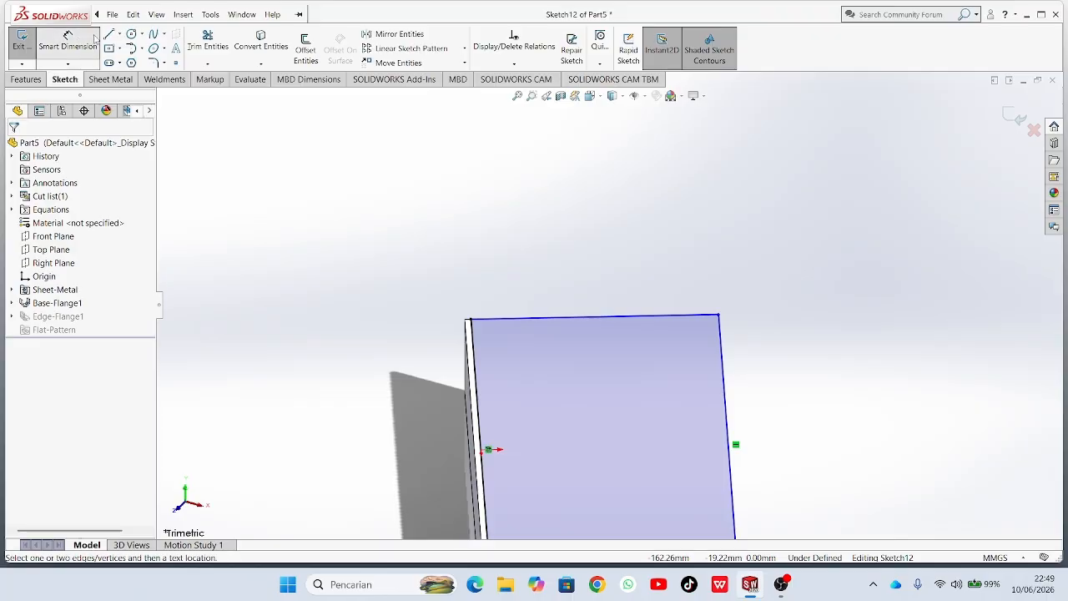
{"action": "left_click", "coordinate": [549, 324]}
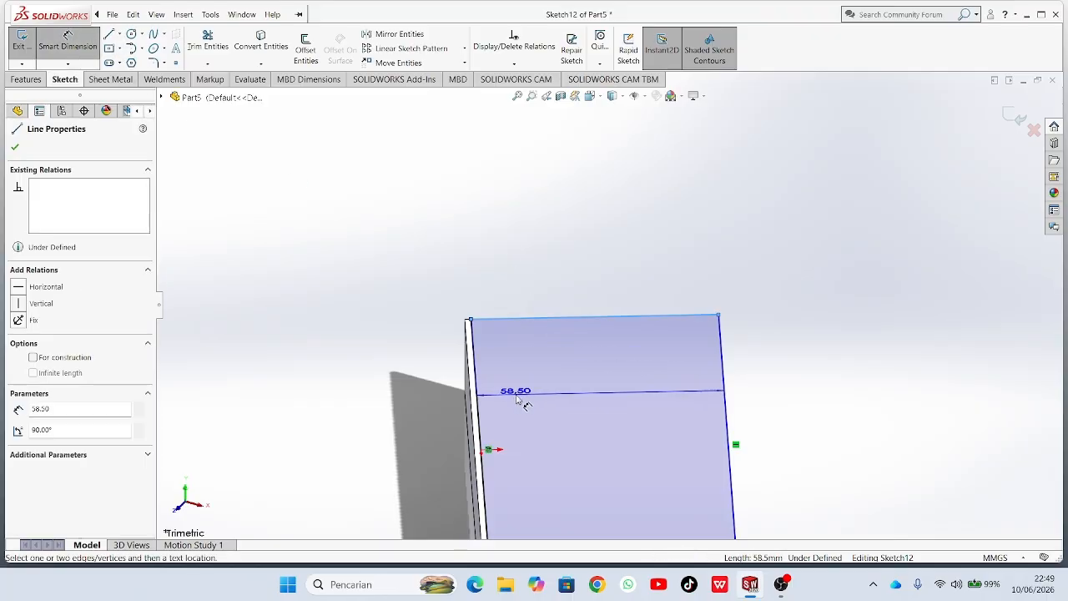
{"action": "left_click", "coordinate": [476, 409]}
{"action": "left_click", "coordinate": [529, 399]}
{"action": "key", "text": "BackSpace"}
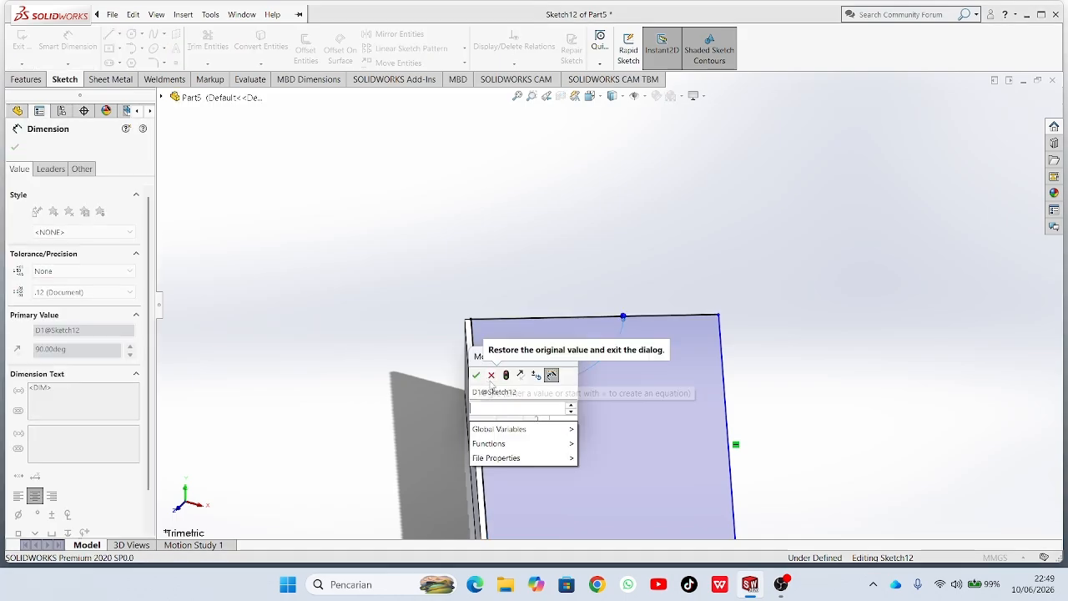
{"action": "type", "text": "60"}
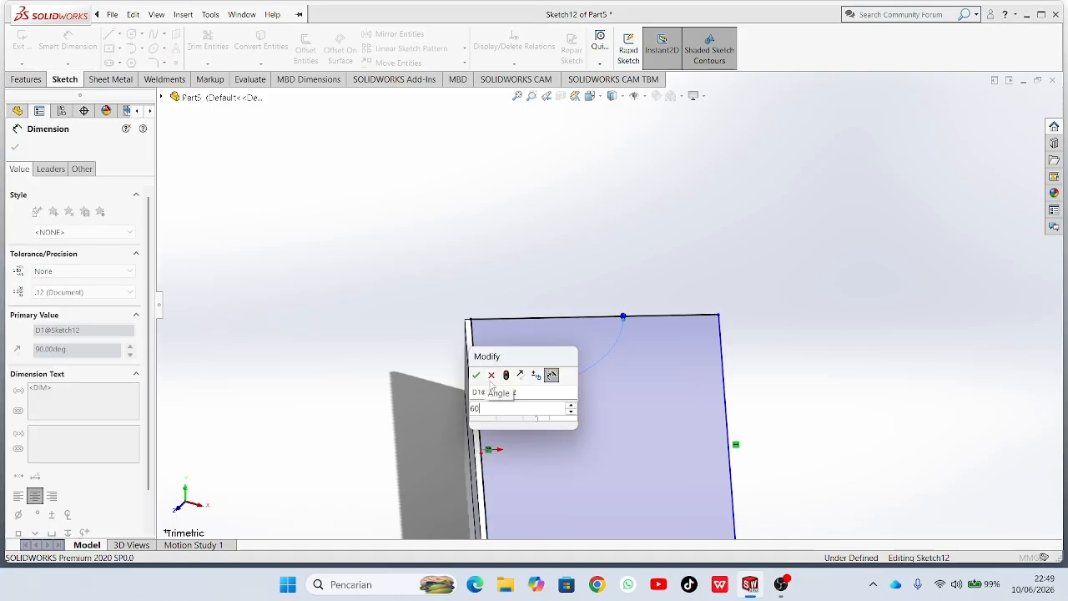
{"action": "key", "text": "Return"}
Dimension the distance between the profile's two parallel lines to 60 mm and exit the sketch.
{"action": "scroll", "coordinate": [496, 382], "scroll_direction": "up", "scroll_amount": 3}
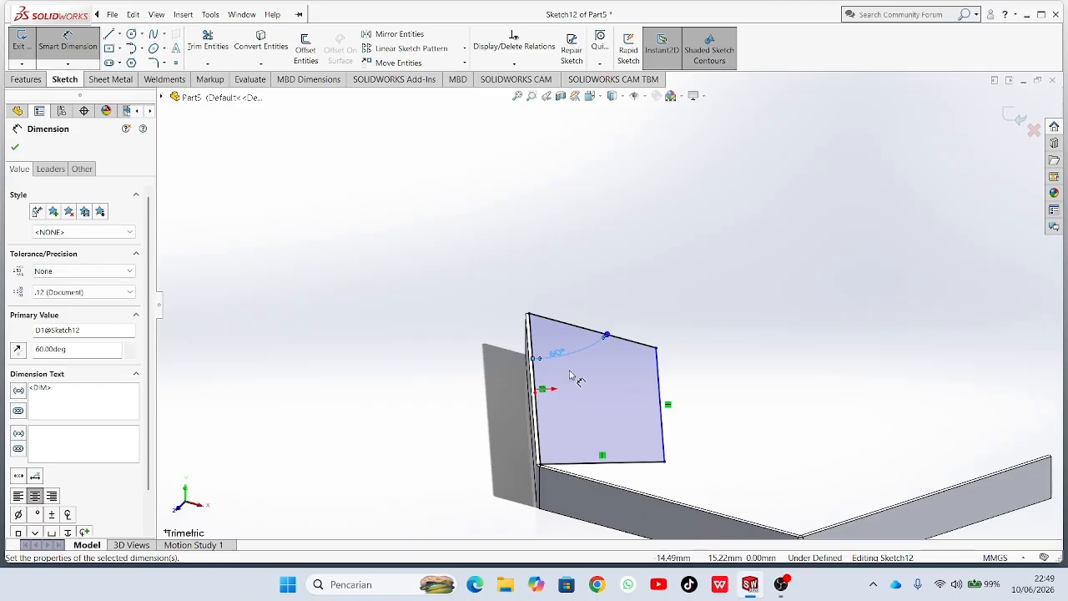
{"action": "left_click", "coordinate": [536, 383]}
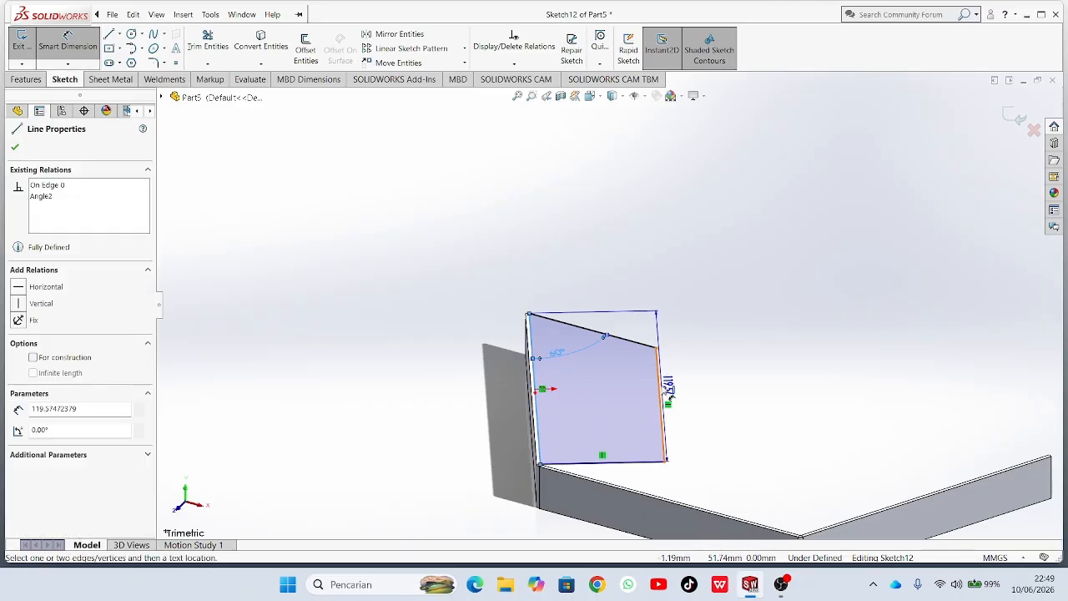
{"action": "left_click", "coordinate": [667, 392]}
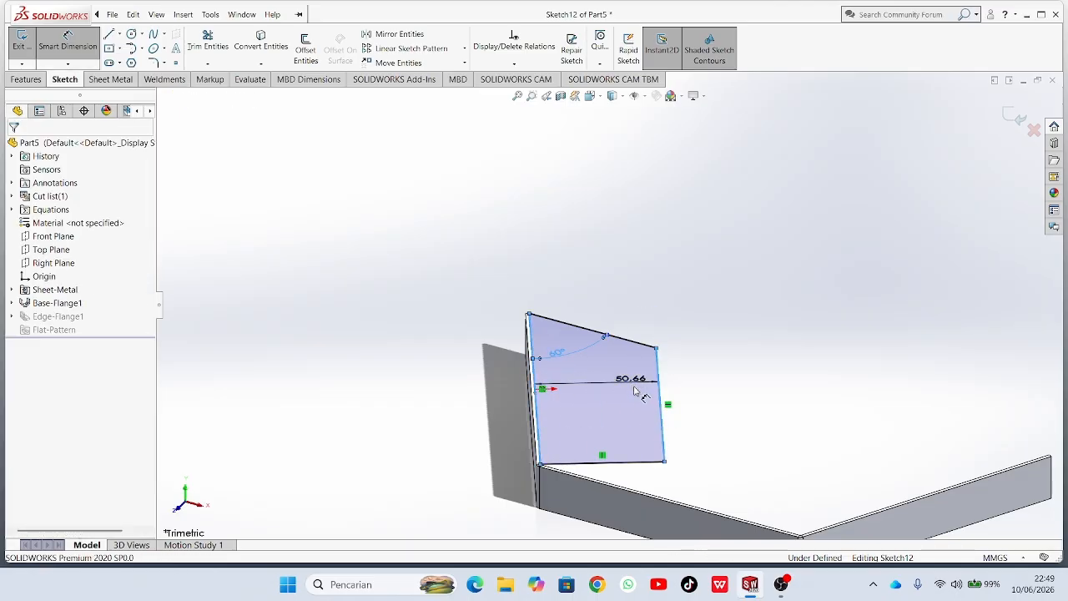
{"action": "left_click", "coordinate": [633, 385]}
{"action": "type", "text": "="}
{"action": "type", "text": "60"}
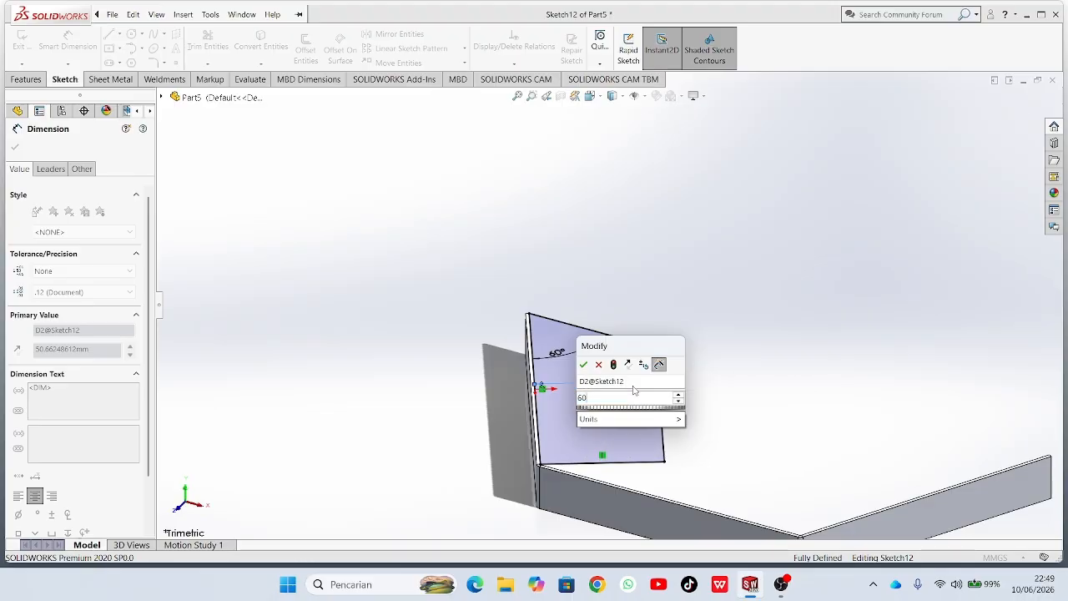
{"action": "key", "text": "Return"}
{"action": "scroll", "coordinate": [629, 386], "scroll_direction": "up", "scroll_amount": 1}
{"action": "scroll", "coordinate": [601, 351], "scroll_direction": "up", "scroll_amount": 2}
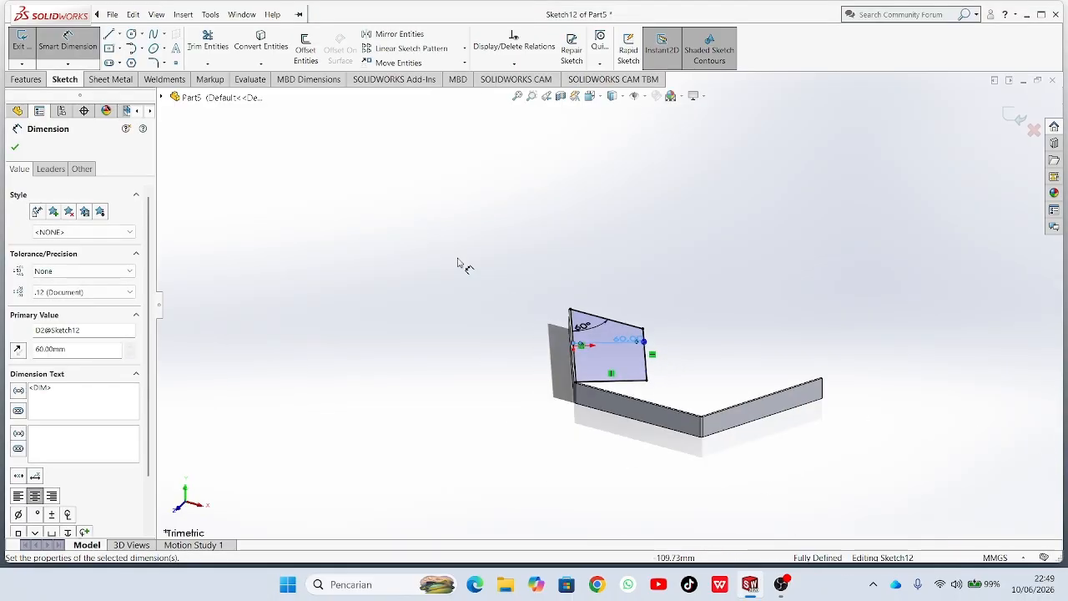
{"action": "left_click", "coordinate": [14, 147]}
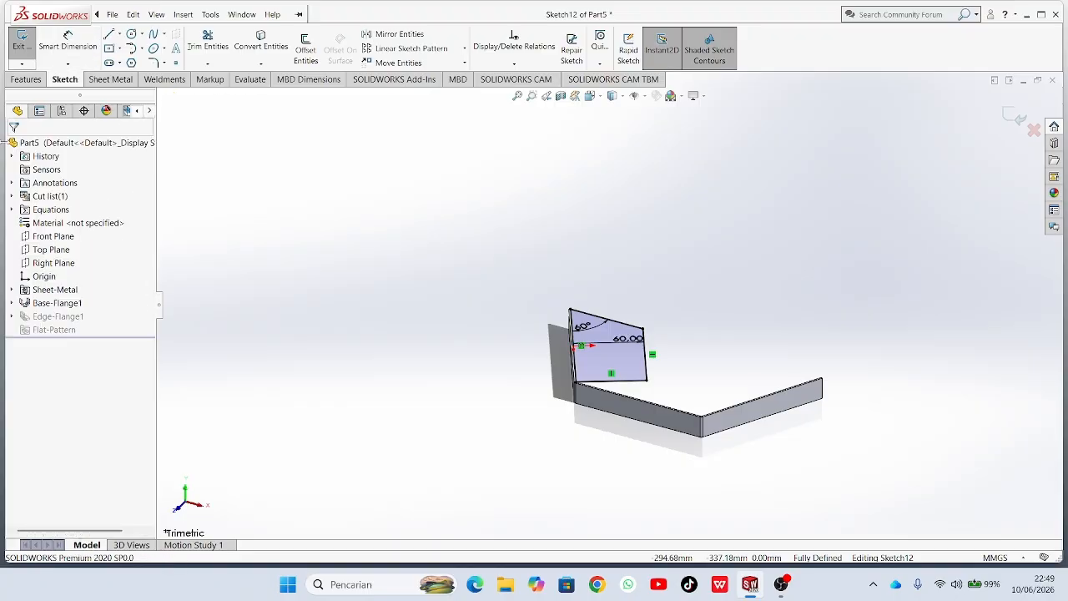
{"action": "left_click", "coordinate": [25, 44]}
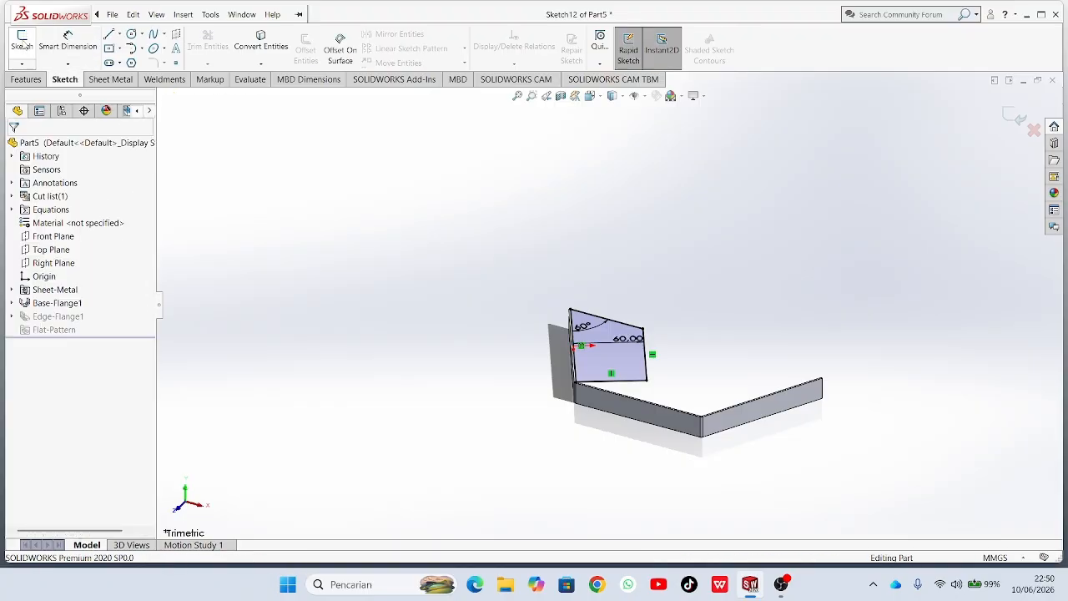
Open the profile sketch of the edge flange on the base flange's other end segment and delete the Vertical relation from its outer end line.
{"action": "scroll", "coordinate": [719, 378], "scroll_direction": "down", "scroll_amount": 5}
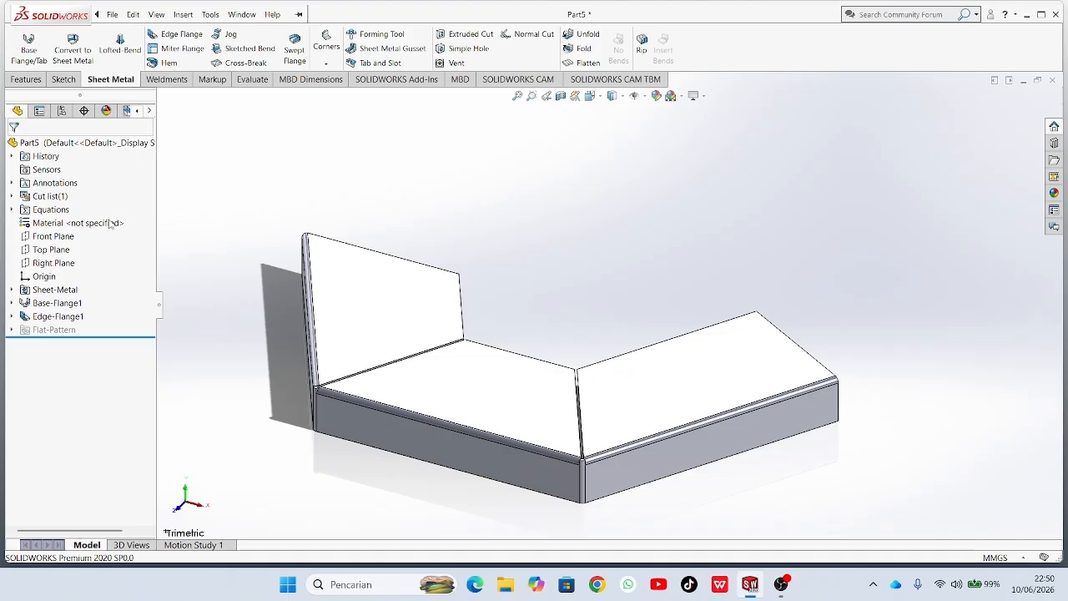
{"action": "left_click", "coordinate": [12, 316]}
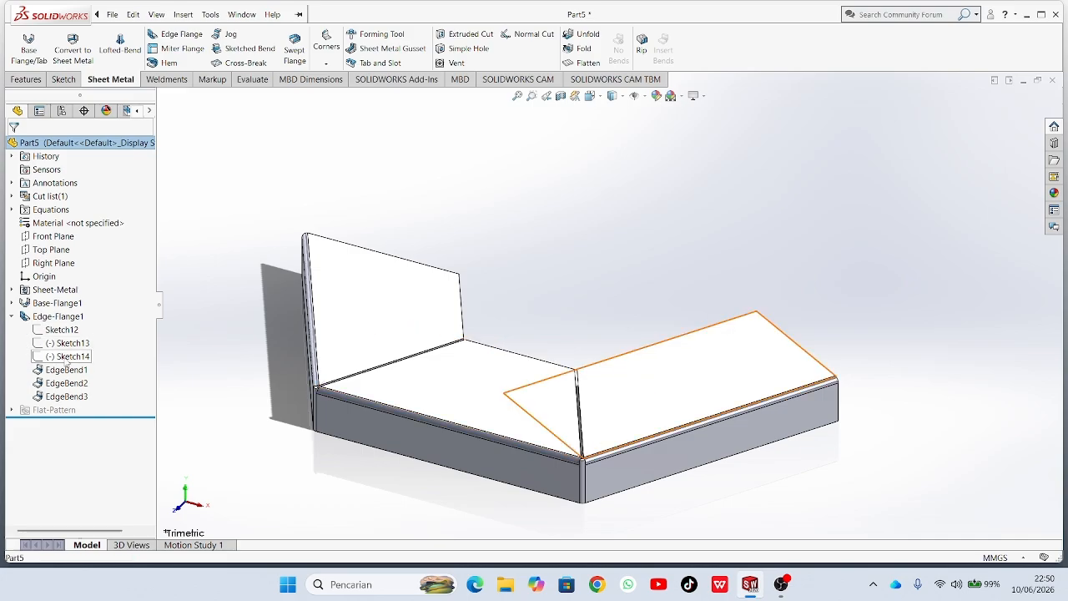
{"action": "left_click", "coordinate": [67, 359]}
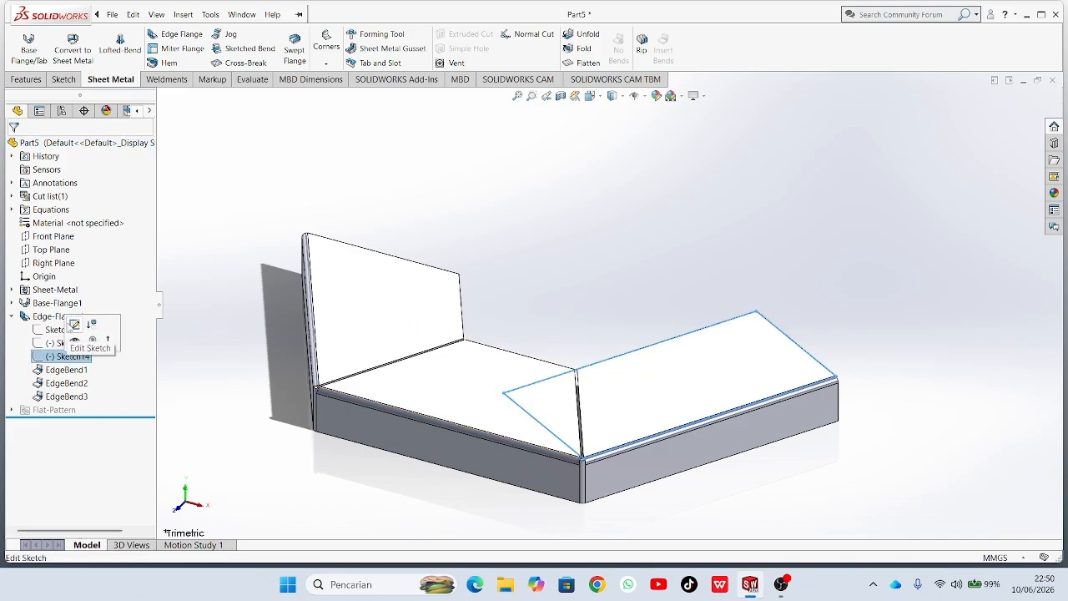
{"action": "left_click", "coordinate": [74, 323]}
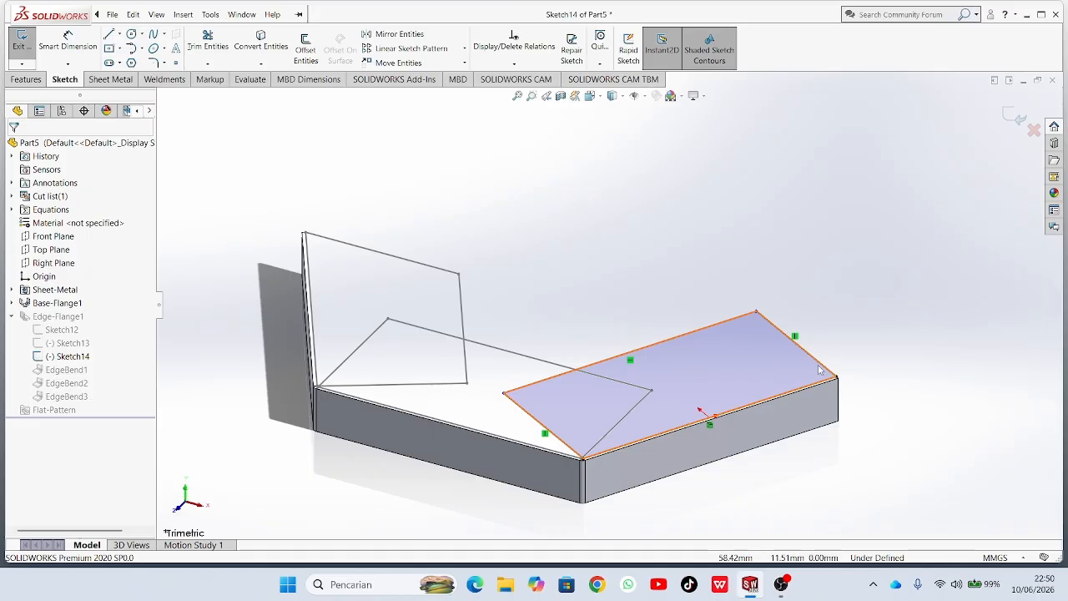
{"action": "scroll", "coordinate": [741, 322], "scroll_direction": "down", "scroll_amount": 5}
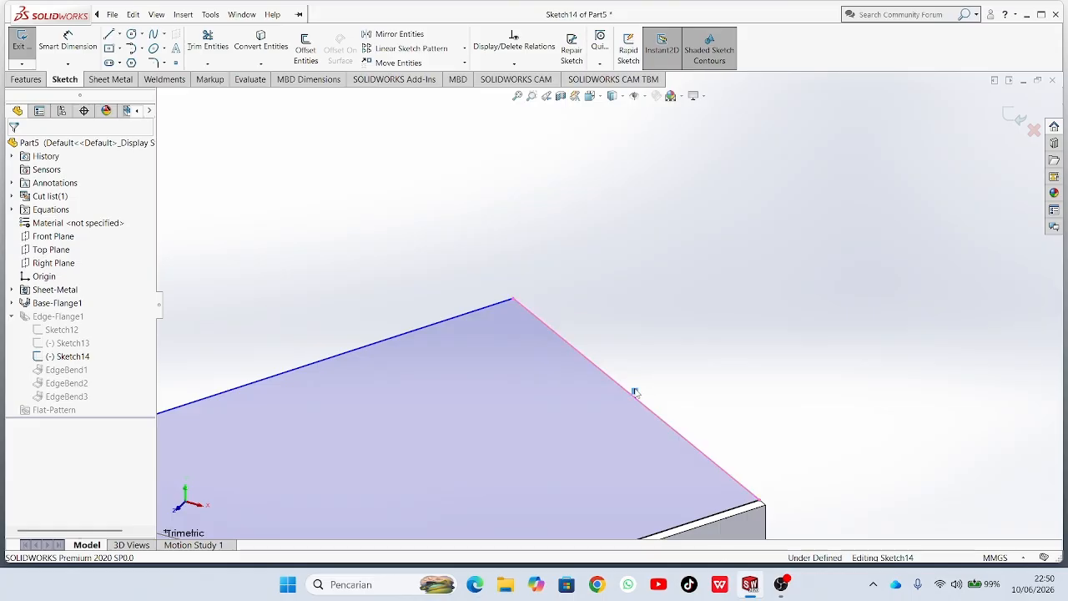
{"action": "right_click", "coordinate": [637, 390]}
{"action": "mouse_move", "coordinate": [659, 536]}
{"action": "middle_mouse_down"}
{"action": "mouse_move", "coordinate": [676, 450]}
{"action": "mouse_move", "coordinate": [705, 403]}
{"action": "middle_mouse_up"}
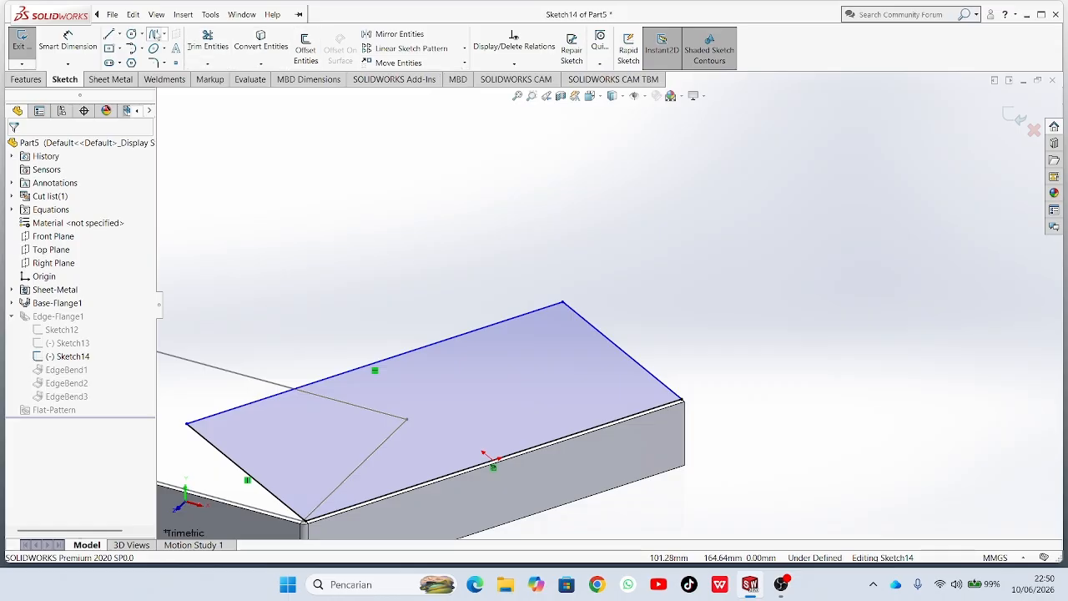
Dimension the angle between the flange profile's outer end line and its bend-side line to 60°.
{"action": "left_click", "coordinate": [68, 42]}
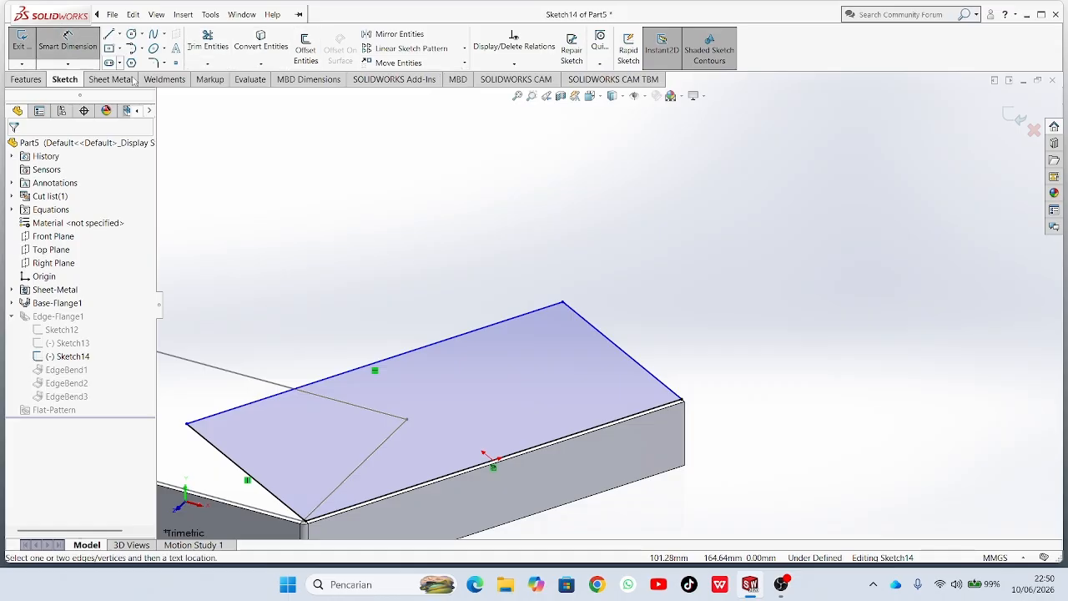
{"action": "left_click", "coordinate": [633, 357]}
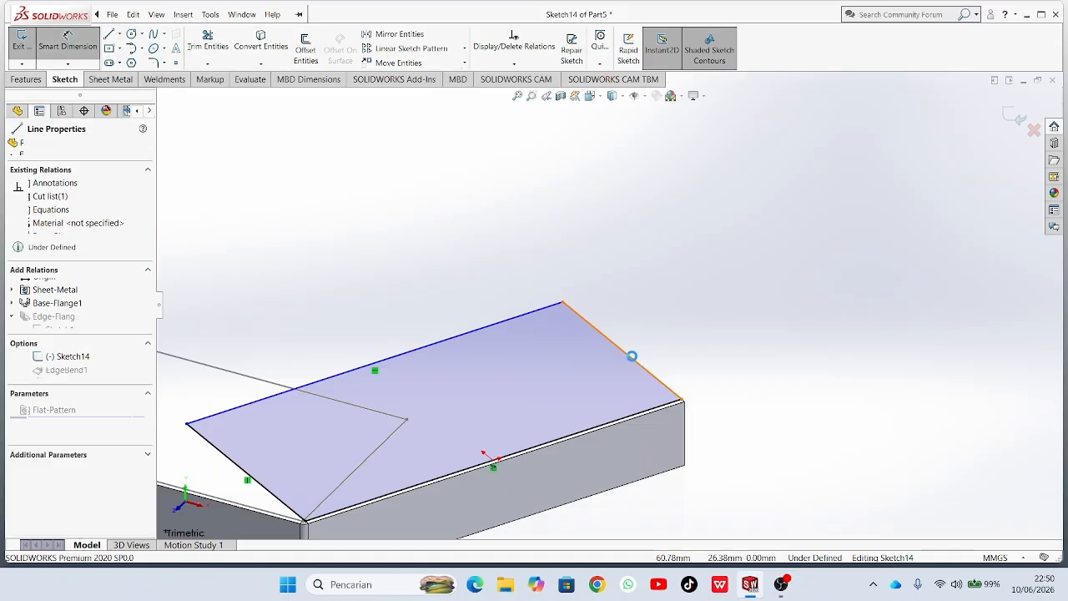
{"action": "left_click", "coordinate": [617, 420]}
{"action": "left_click", "coordinate": [595, 389]}
{"action": "type", "text": "6"}
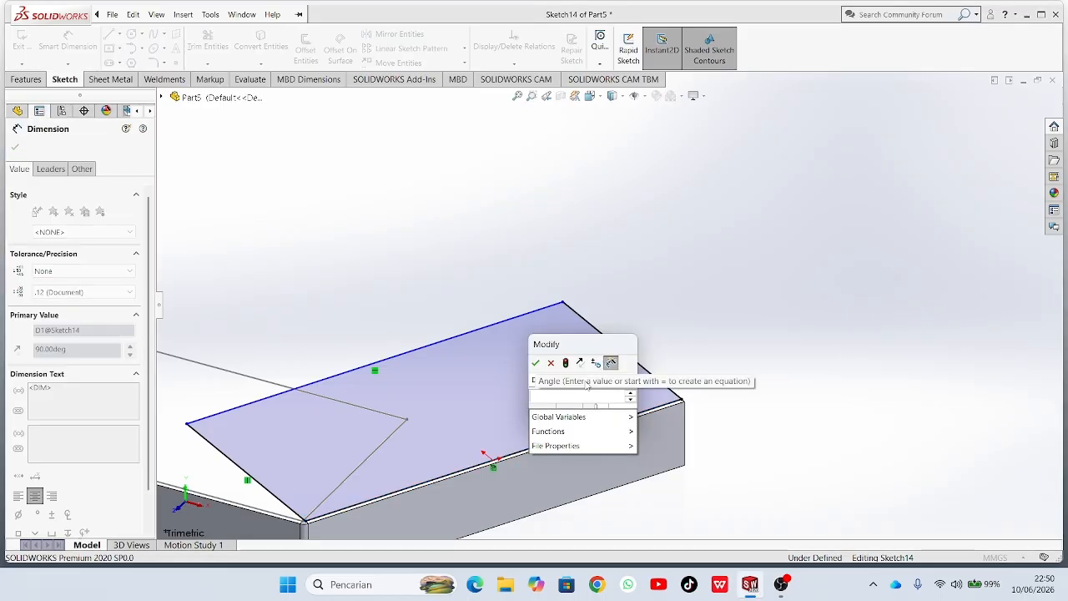
{"action": "type", "text": "0"}
{"action": "key", "text": "Return"}
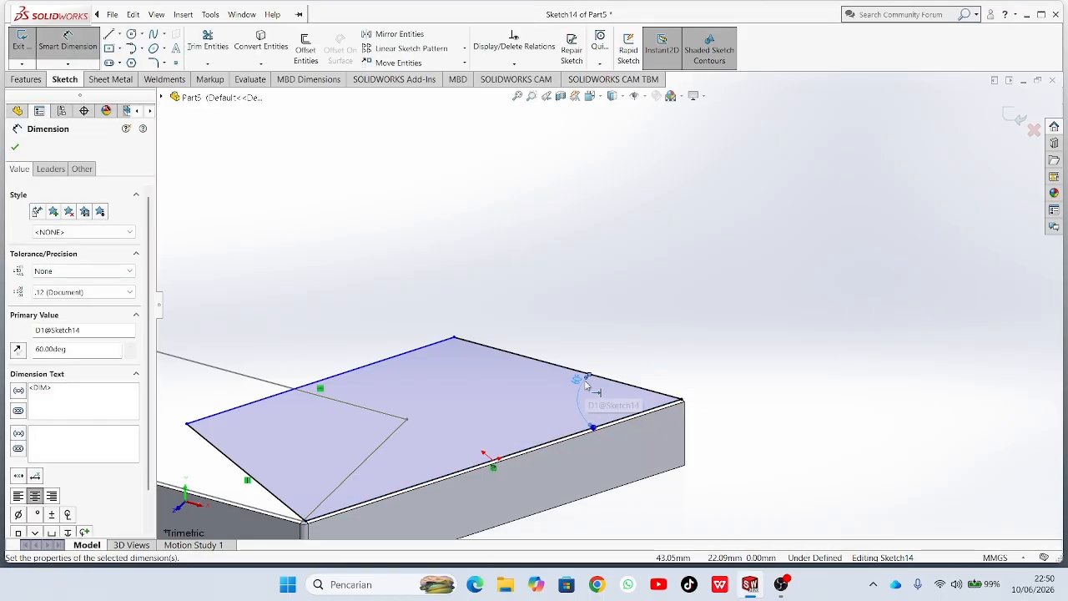
Dimension the distance between this flange profile's two parallel lines to 60 mm and exit the sketch.
{"action": "scroll", "coordinate": [572, 370], "scroll_direction": "up", "scroll_amount": 3}
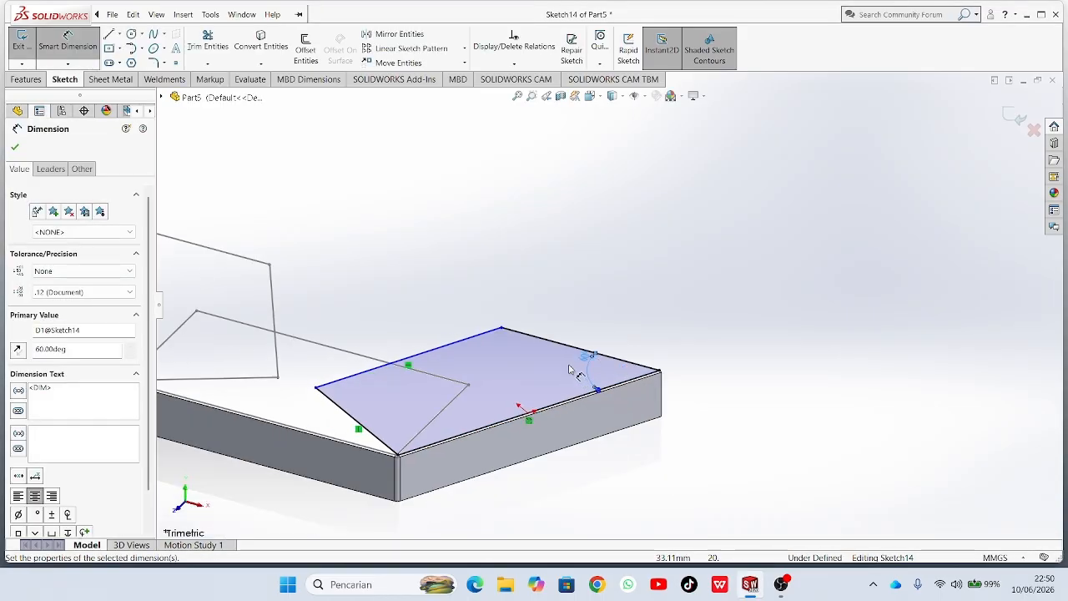
{"action": "left_click", "coordinate": [453, 342]}
{"action": "left_click", "coordinate": [537, 412]}
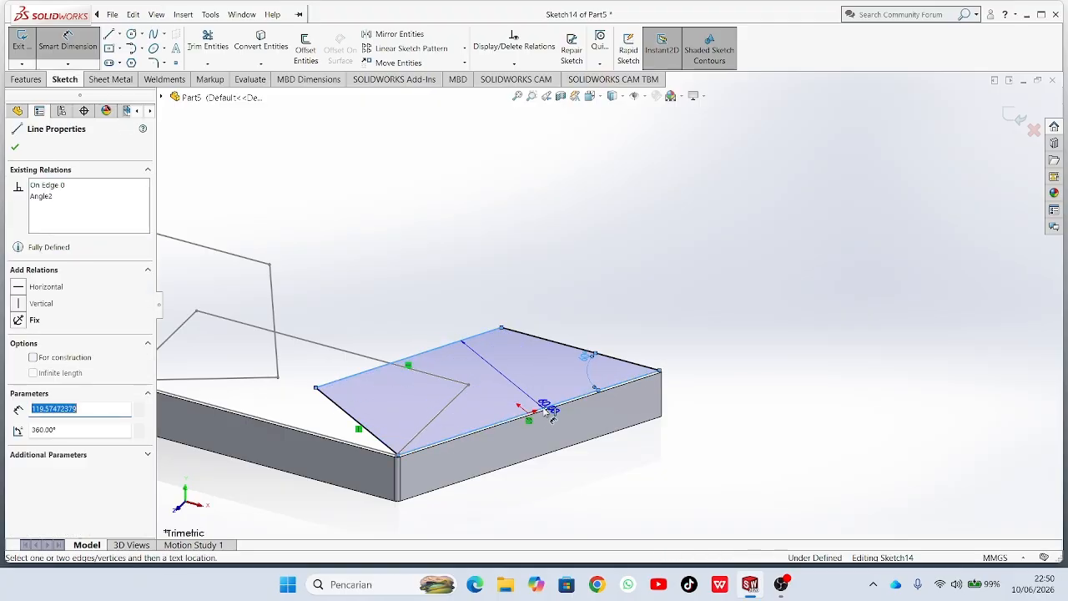
{"action": "left_click", "coordinate": [510, 374]}
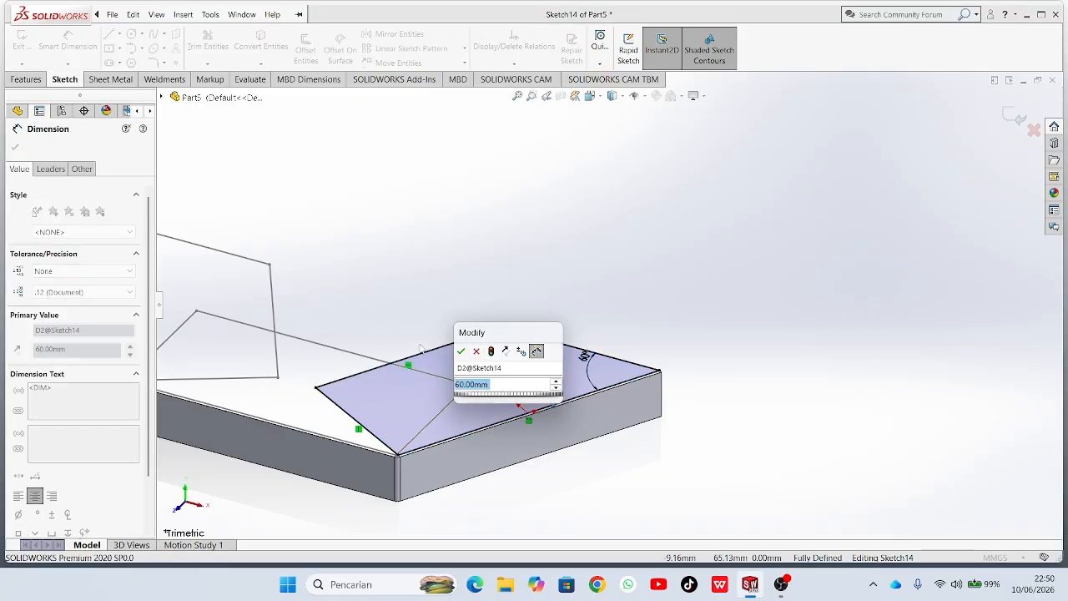
{"action": "left_click", "coordinate": [461, 352]}
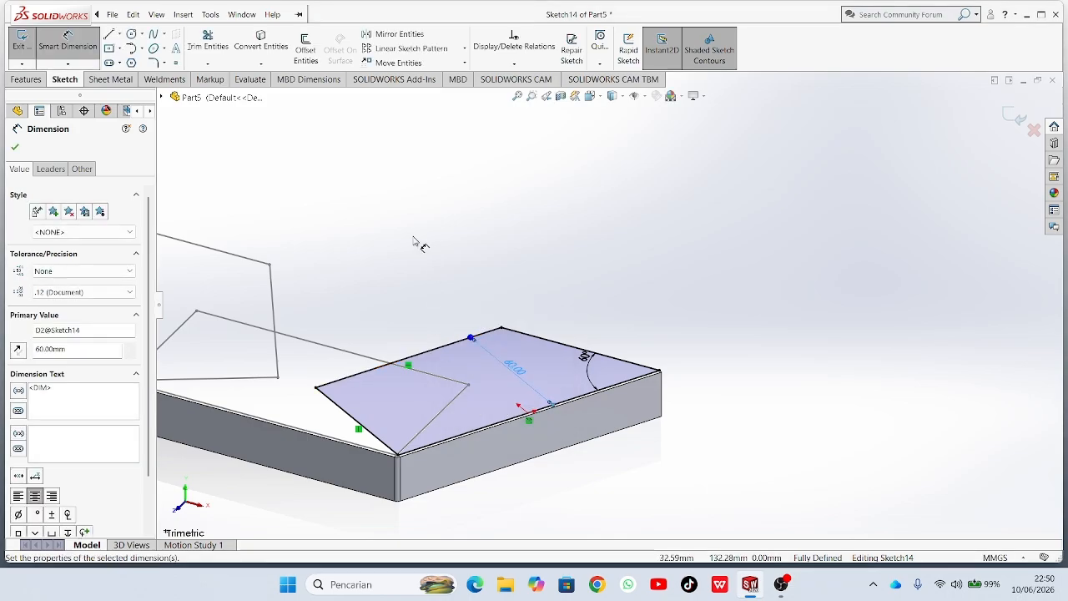
{"action": "left_click", "coordinate": [15, 148]}
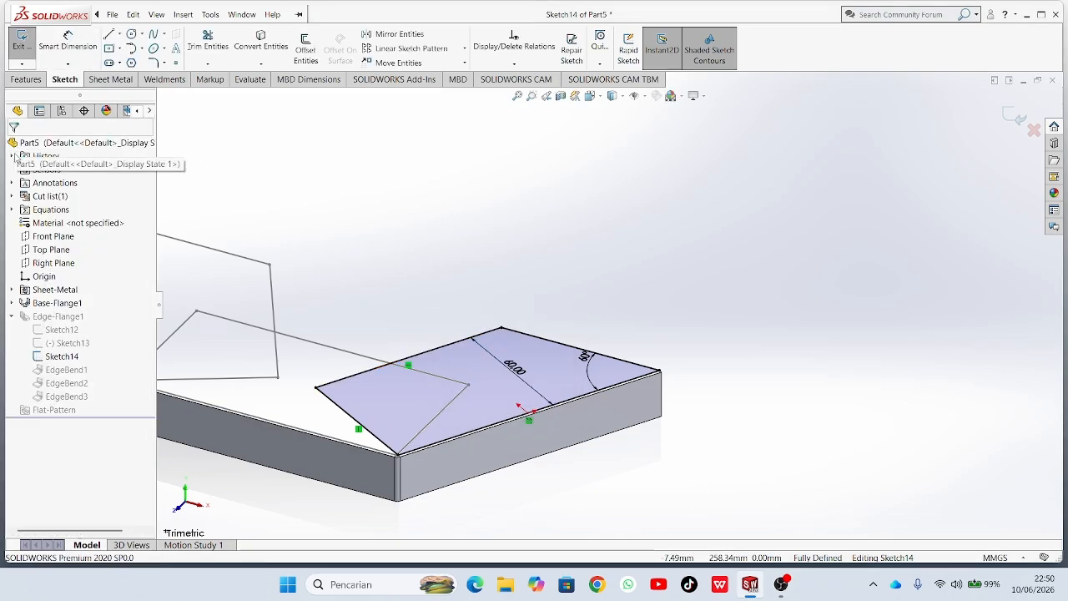
{"action": "left_click", "coordinate": [1015, 115]}
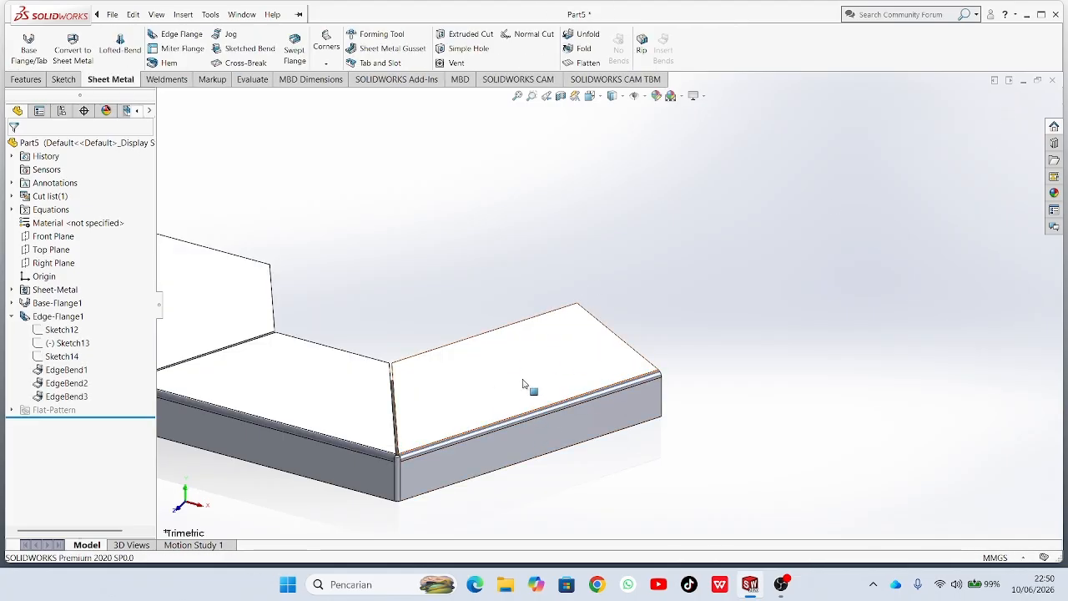
{"action": "right_click", "coordinate": [37, 318]}
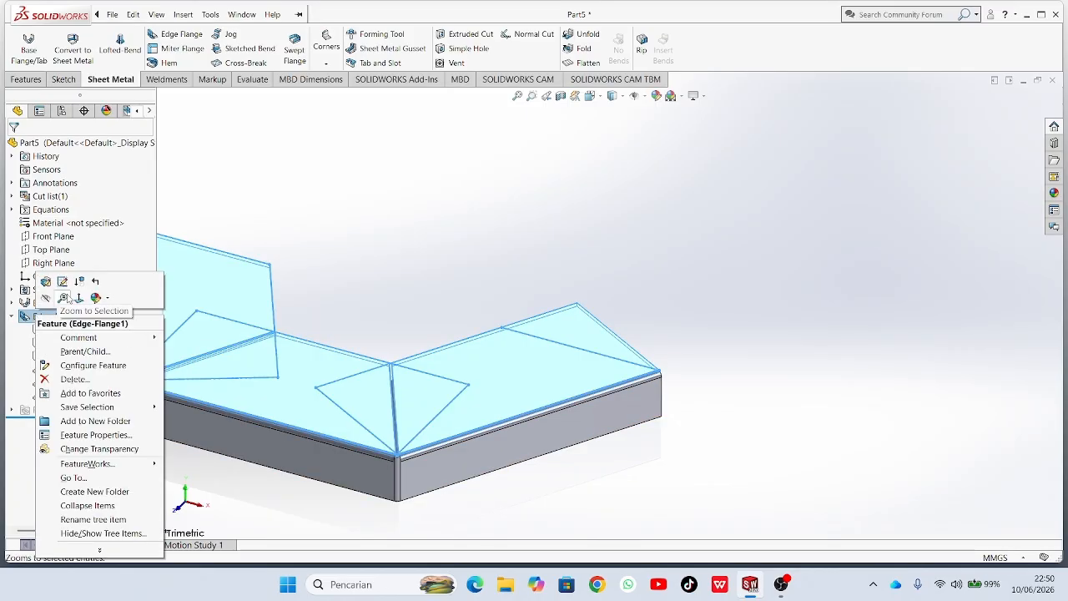
{"action": "left_click", "coordinate": [80, 282]}
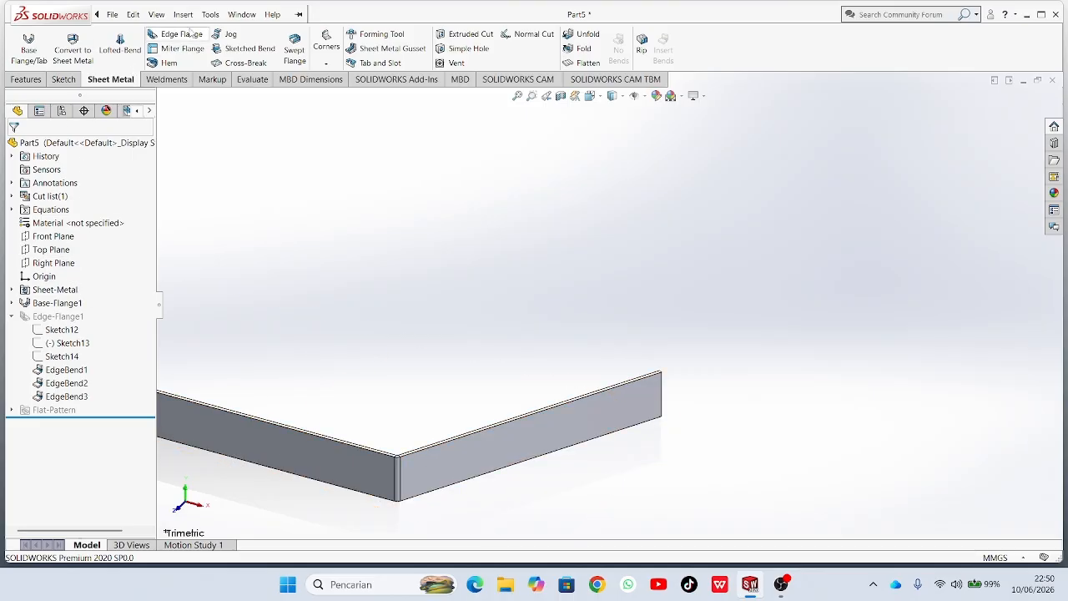
{"action": "left_click", "coordinate": [227, 15]}
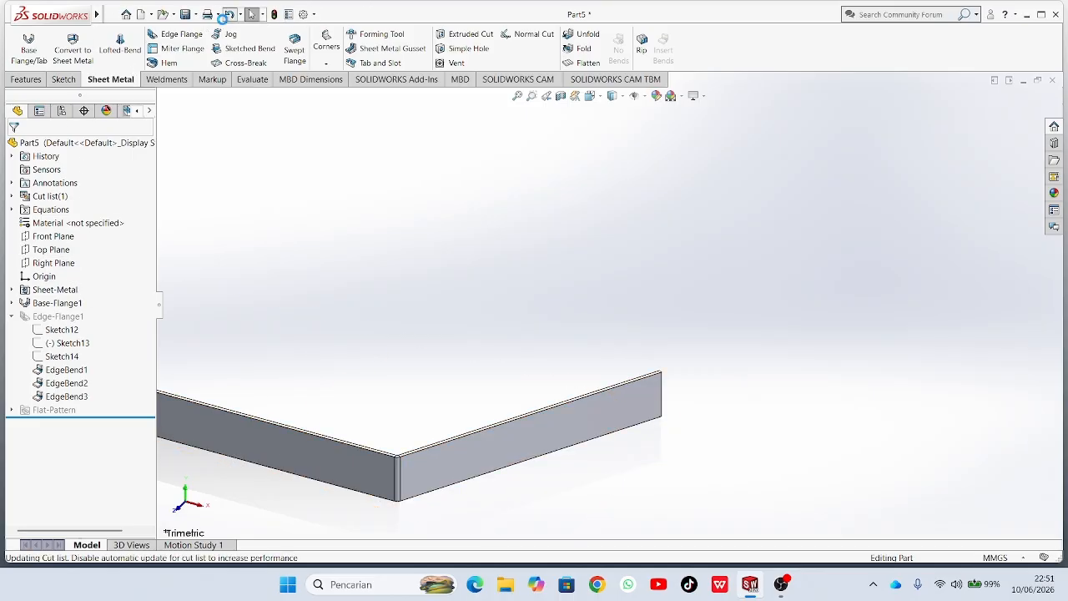
Save the finished sheet metal part as Part5 BAWAH in the GARDEN LIGHT folder.
{"action": "scroll", "coordinate": [518, 369], "scroll_direction": "up", "scroll_amount": 5}
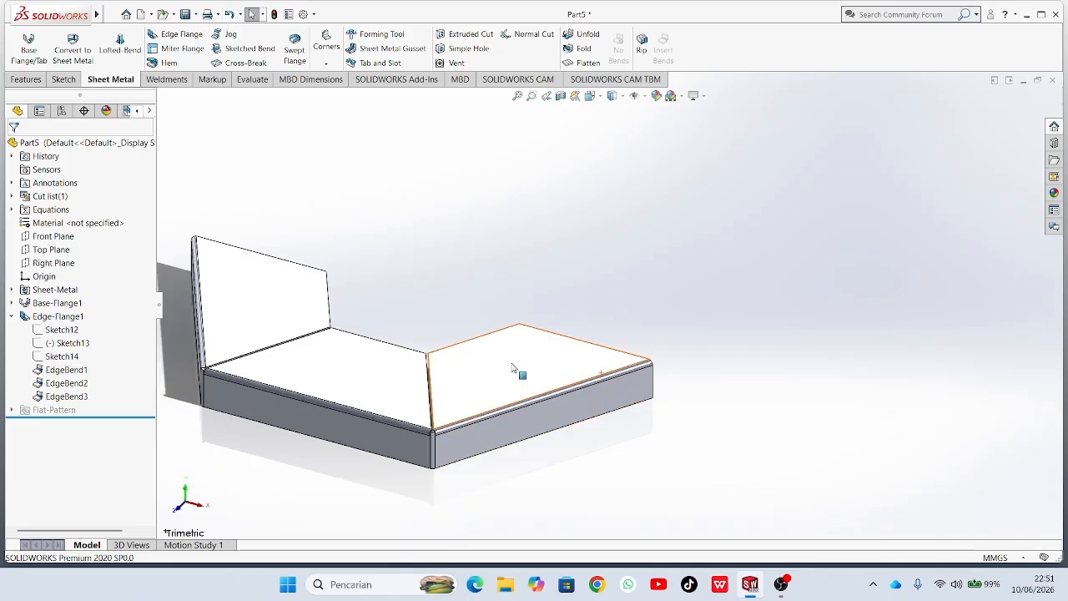
{"action": "middle_click_drag", "start_coordinate": [510, 369], "coordinate": [476, 376]}
{"action": "scroll", "coordinate": [474, 336], "scroll_direction": "down", "scroll_amount": 5}
{"action": "scroll", "coordinate": [554, 283], "scroll_direction": "up", "scroll_amount": 2}
{"action": "middle_click_drag", "start_coordinate": [554, 282], "coordinate": [554, 233]}
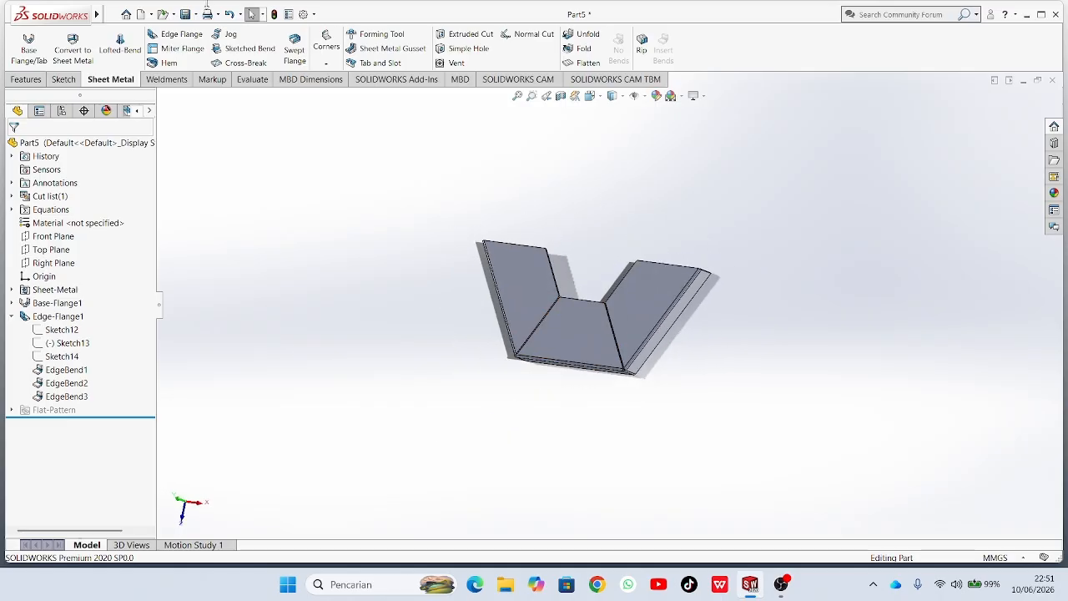
{"action": "left_click", "coordinate": [196, 14]}
{"action": "mouse_move", "coordinate": [218, 15]}
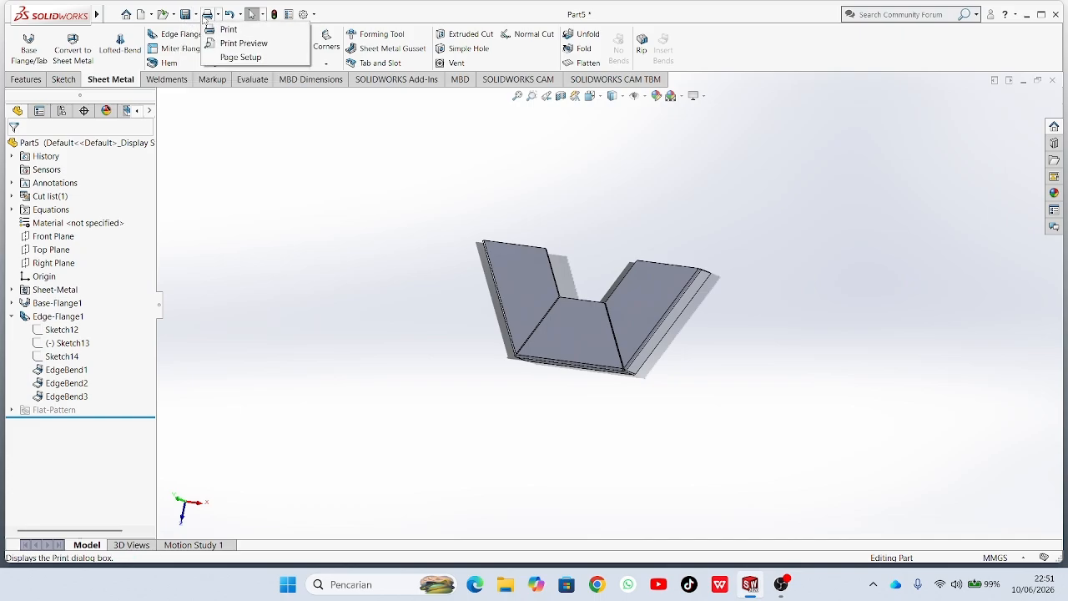
{"action": "left_click", "coordinate": [196, 14]}
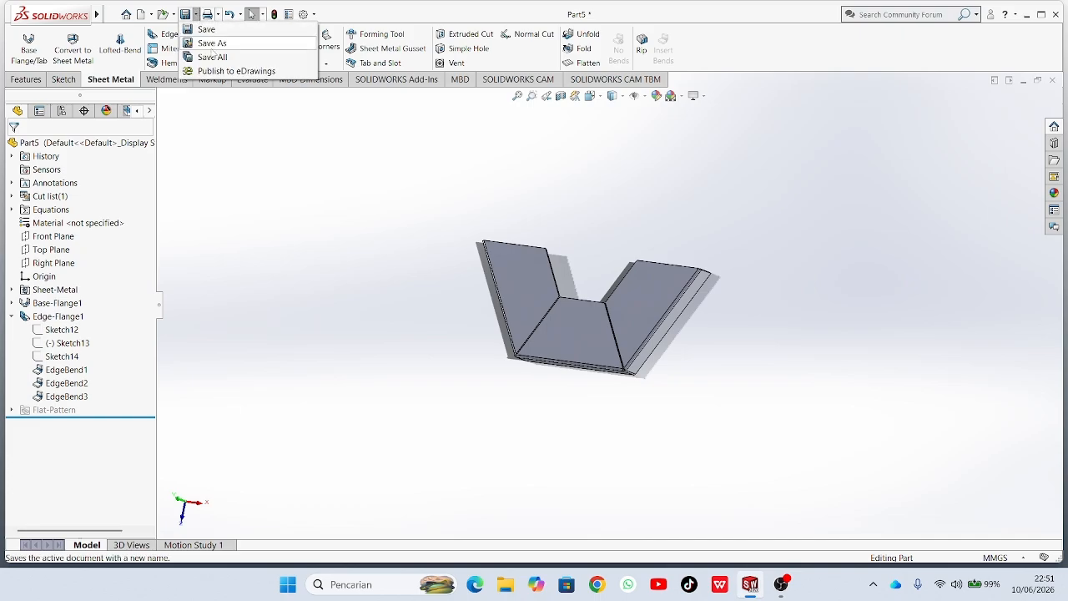
{"action": "left_click", "coordinate": [210, 42]}
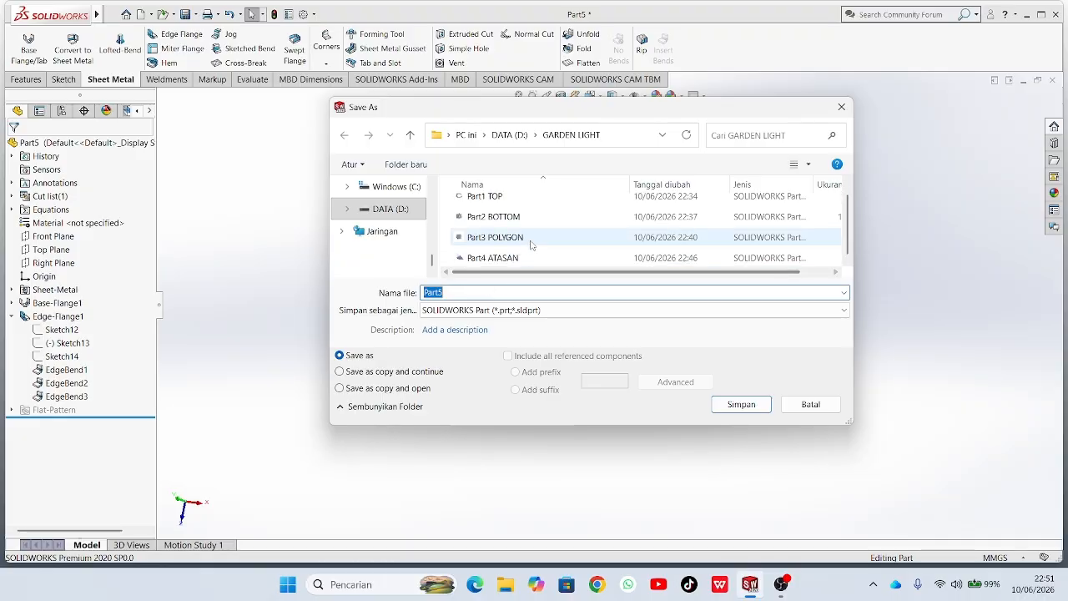
{"action": "left_click", "coordinate": [520, 293]}
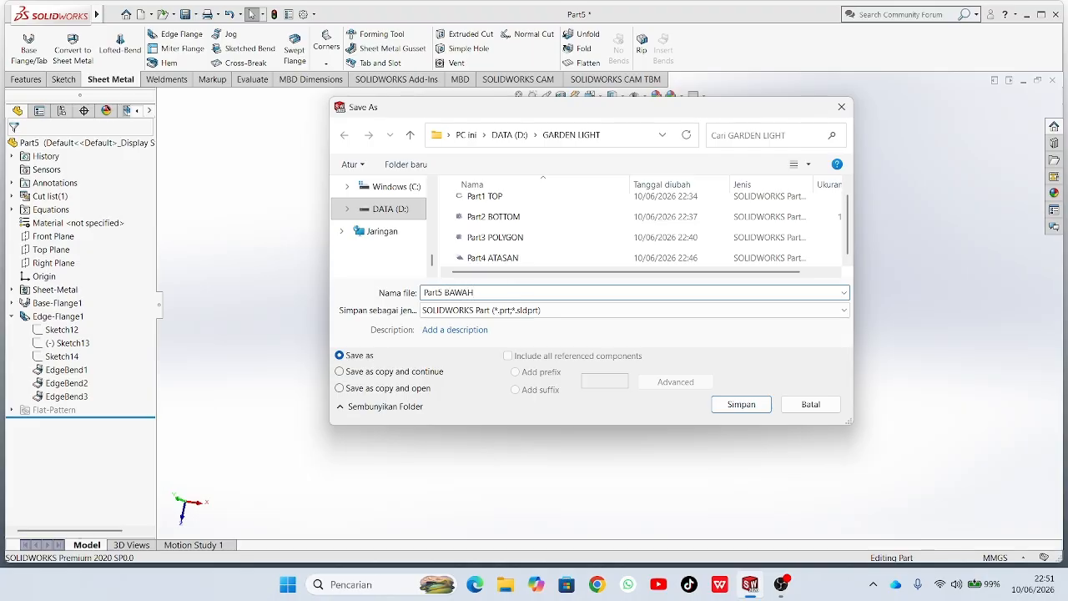
{"action": "left_click", "coordinate": [727, 408]}
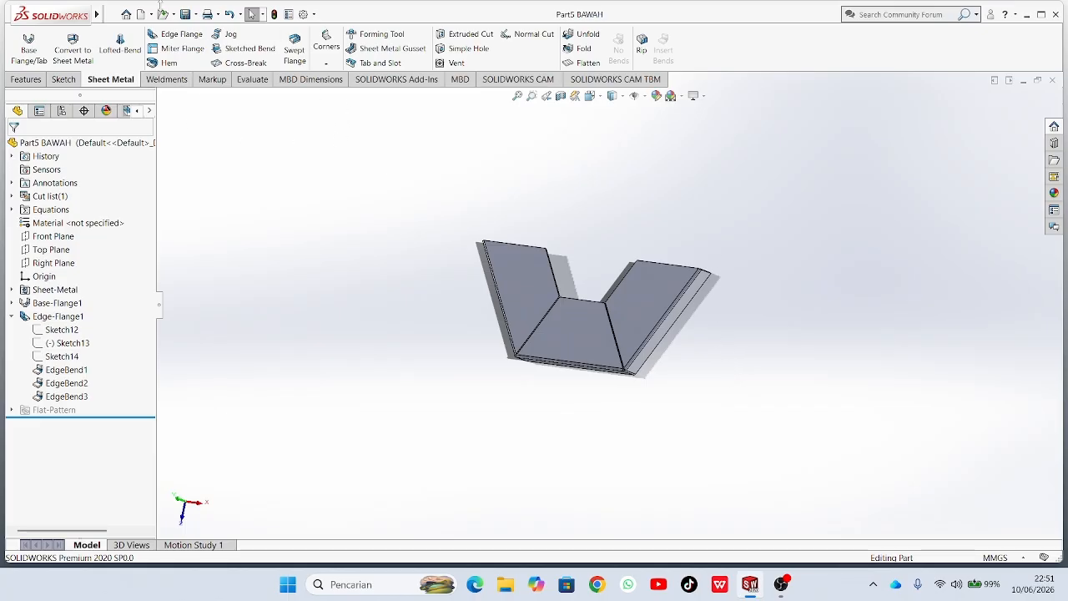
Create a new part and sketch a closed trapezoid on the Top Plane, with a lower line about 90 mm and a slanted side about 62 mm long.
{"action": "left_click", "coordinate": [141, 15]}
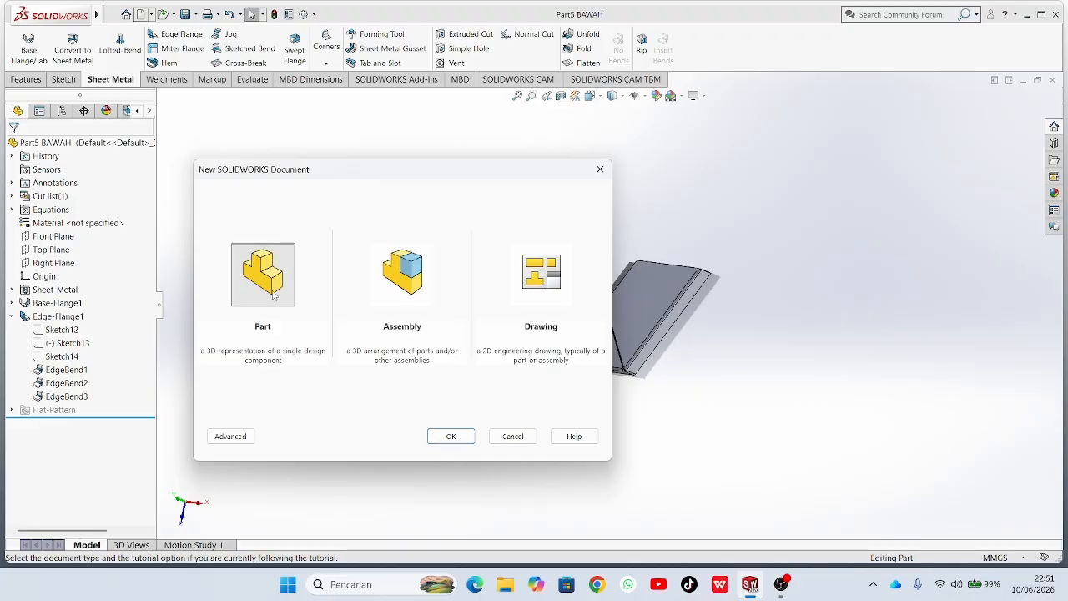
{"action": "left_click", "coordinate": [448, 435]}
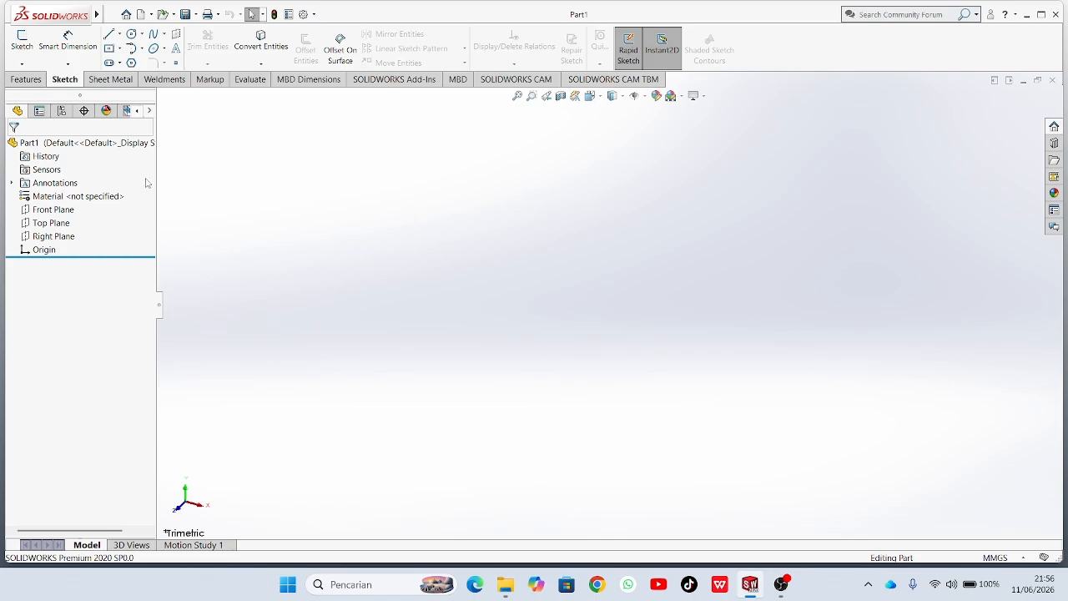
{"action": "left_click", "coordinate": [60, 222]}
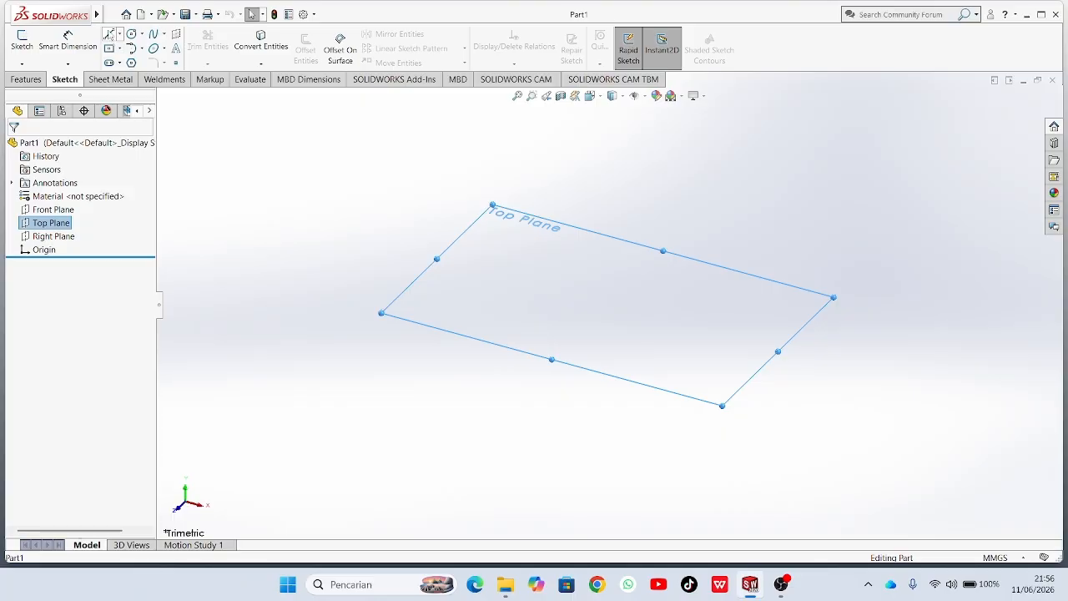
{"action": "left_click", "coordinate": [109, 34]}
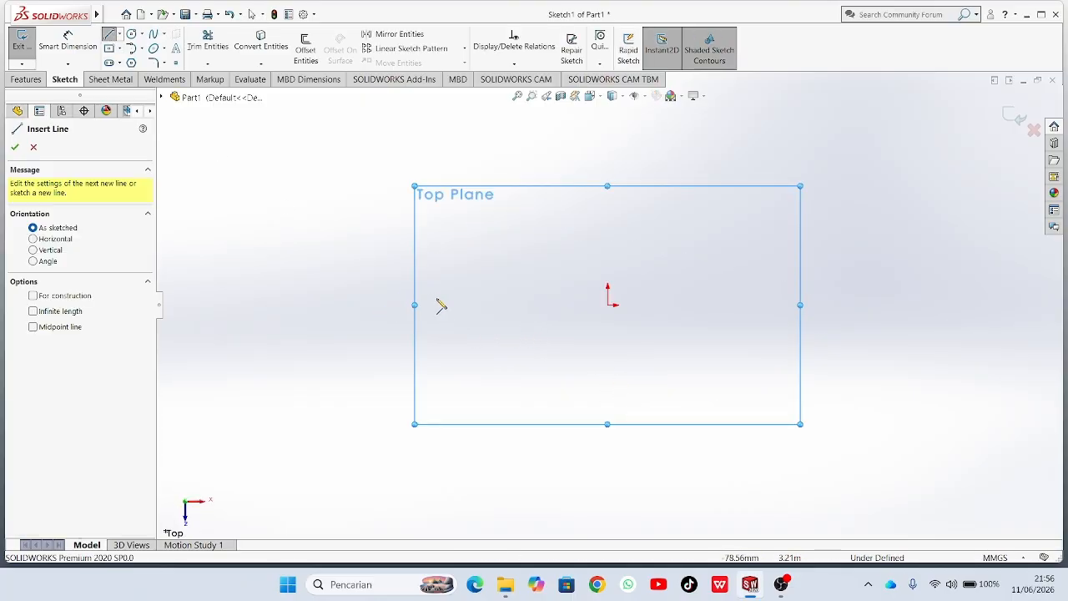
{"action": "left_click", "coordinate": [415, 299]}
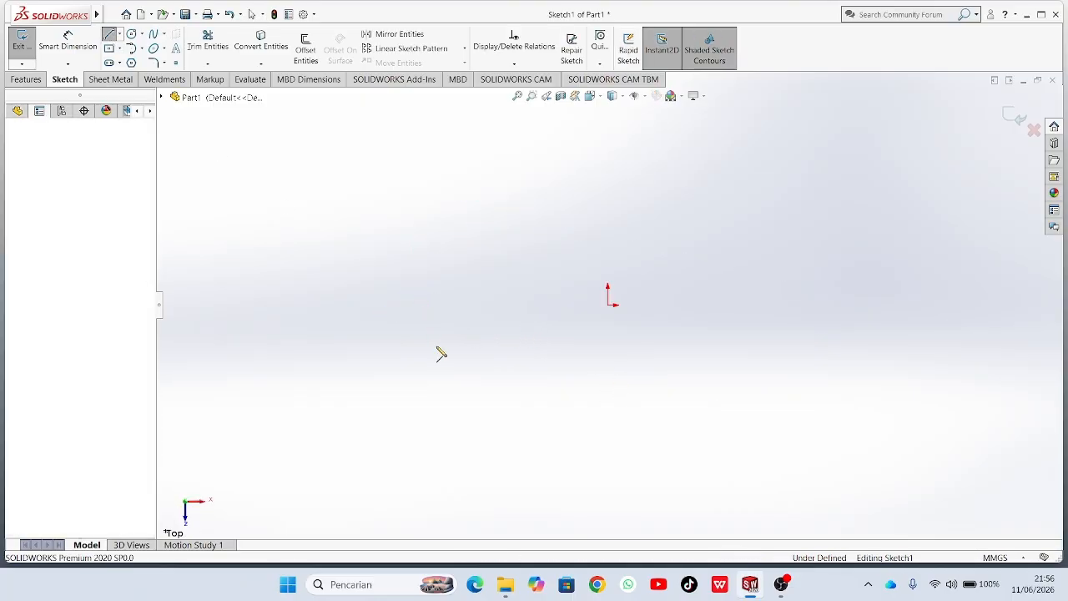
{"action": "left_click", "coordinate": [489, 405]}
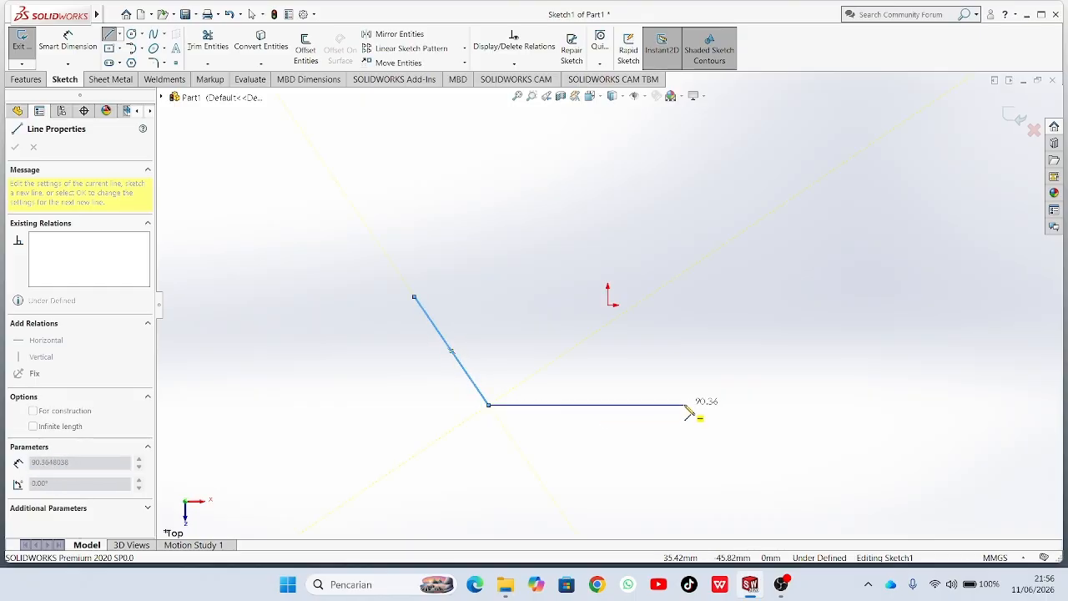
{"action": "left_click", "coordinate": [684, 405]}
{"action": "left_click", "coordinate": [764, 296]}
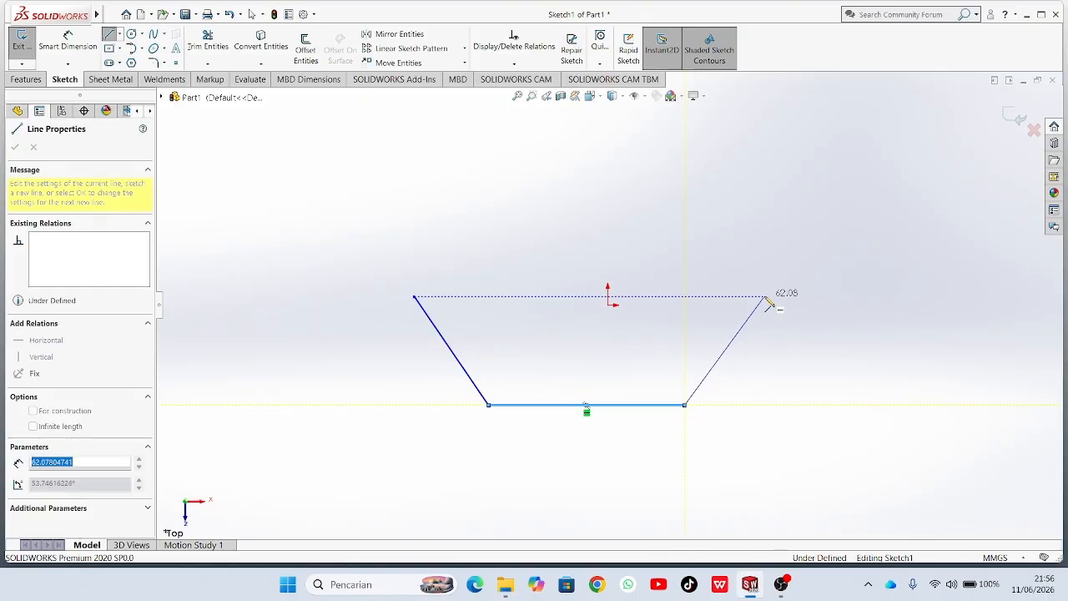
{"action": "left_click", "coordinate": [415, 297]}
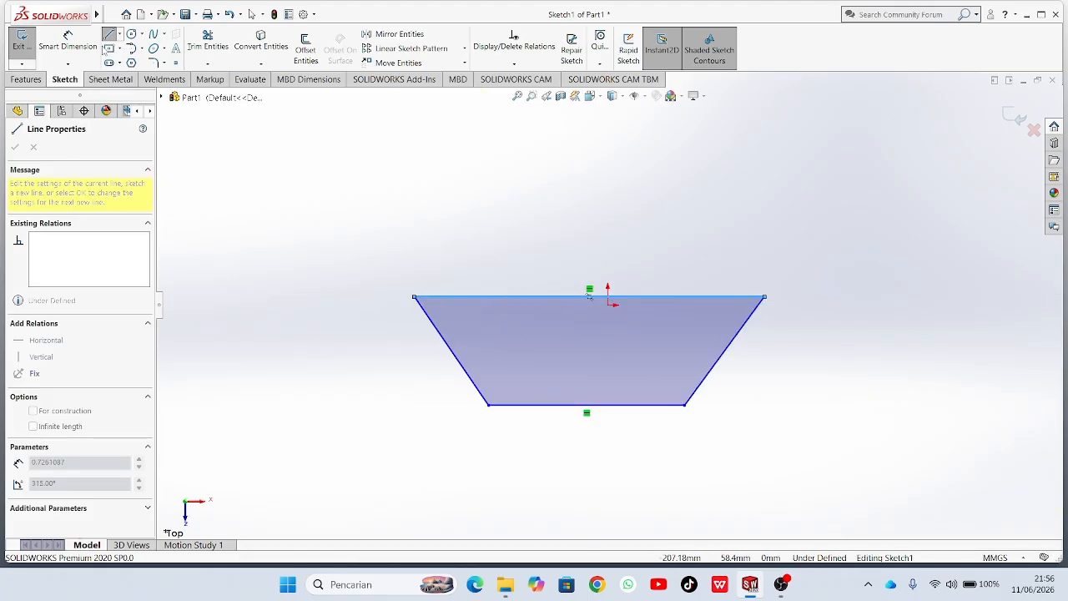
Convert the trapezoid's upper horizontal line to construction geometry.
{"action": "key", "text": "Escape"}
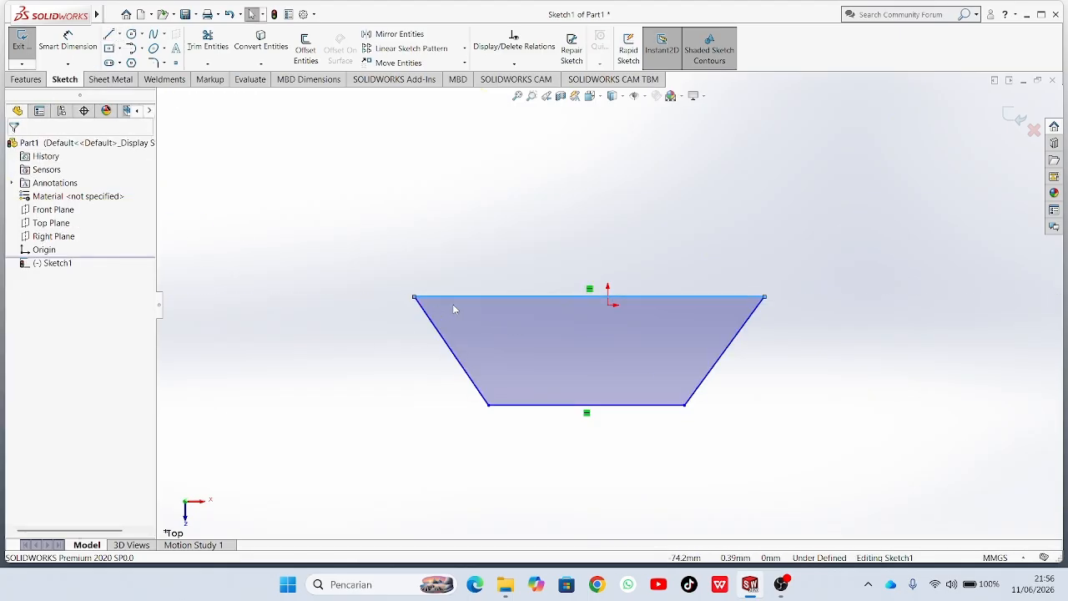
{"action": "right_click", "coordinate": [514, 297]}
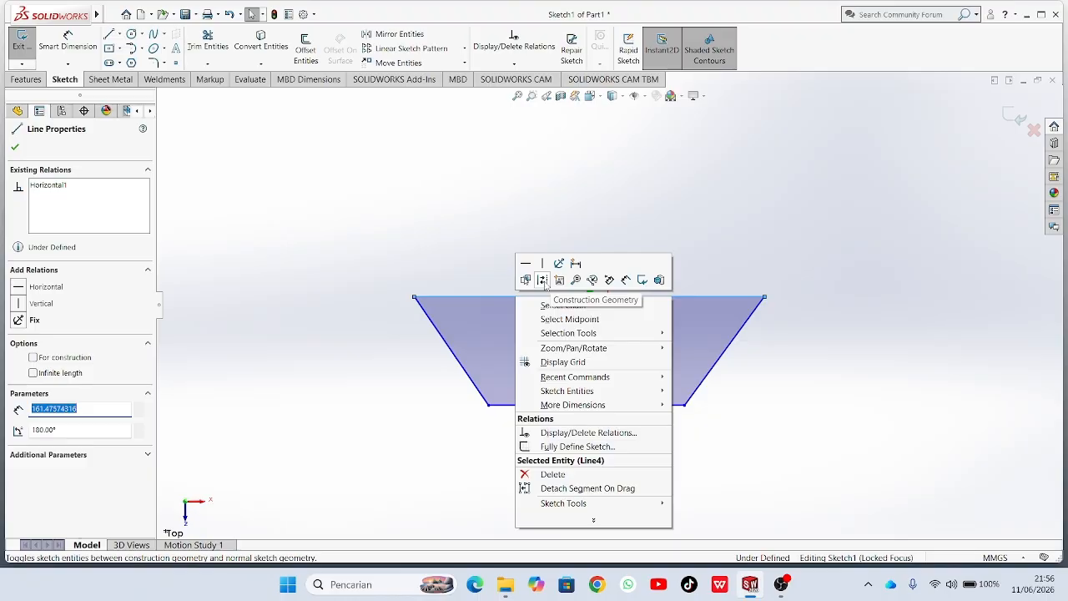
{"action": "left_click", "coordinate": [543, 281]}
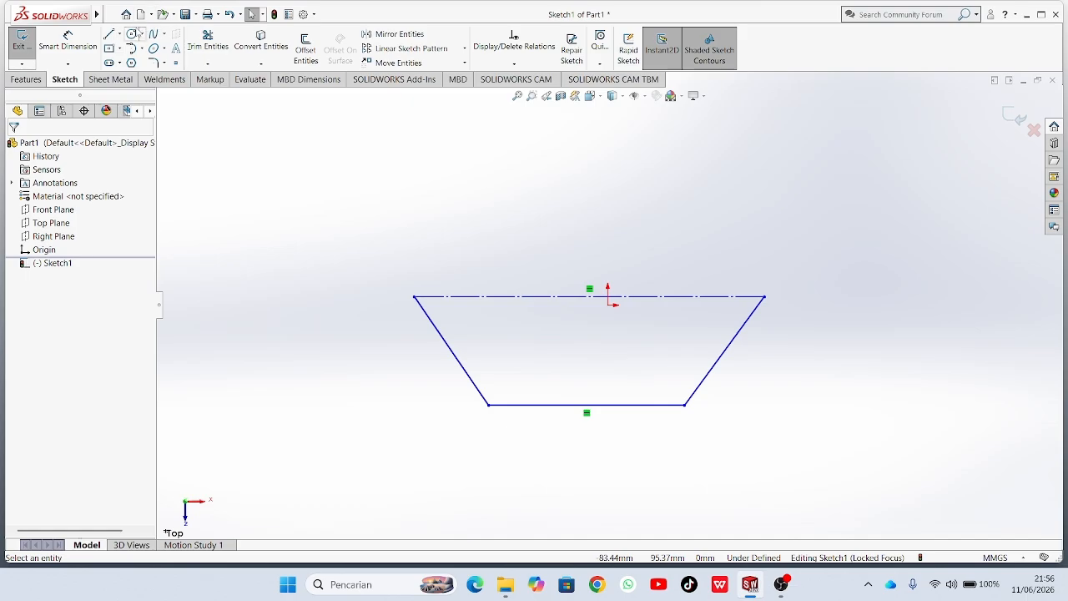
Dimension the angle between the trapezoid's left slanted line and its bottom line as 120 degrees.
{"action": "left_click", "coordinate": [67, 41]}
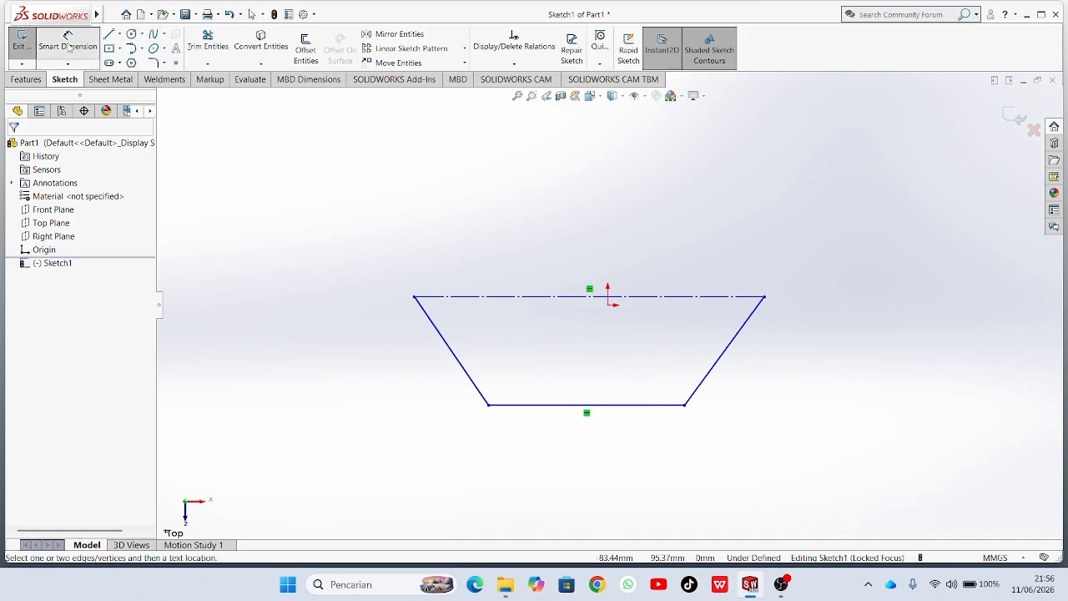
{"action": "left_click", "coordinate": [478, 388]}
{"action": "left_click", "coordinate": [518, 405]}
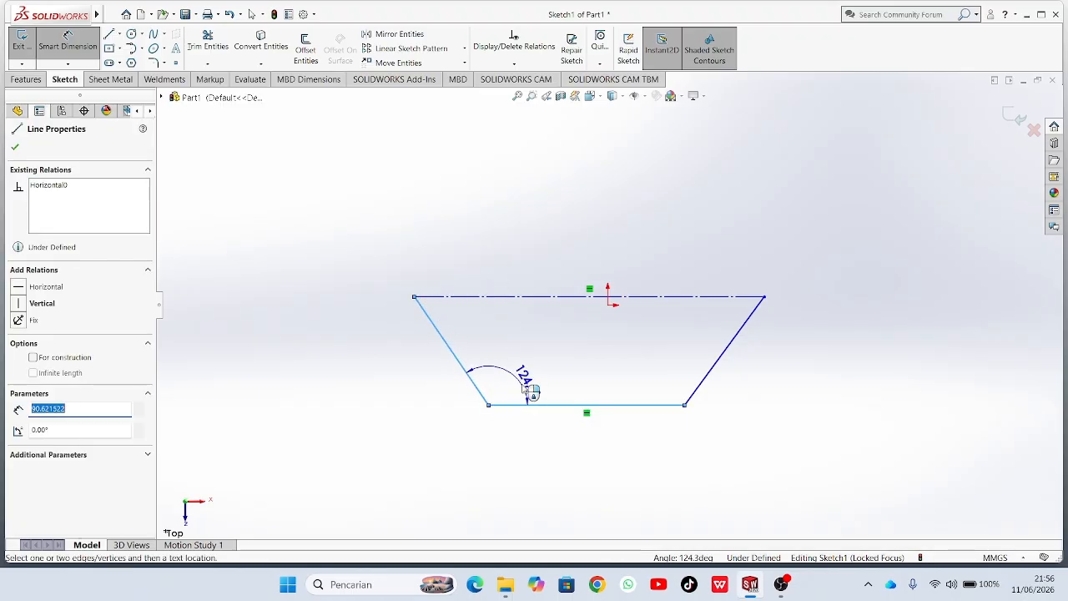
{"action": "left_click", "coordinate": [520, 372]}
{"action": "type", "text": "="}
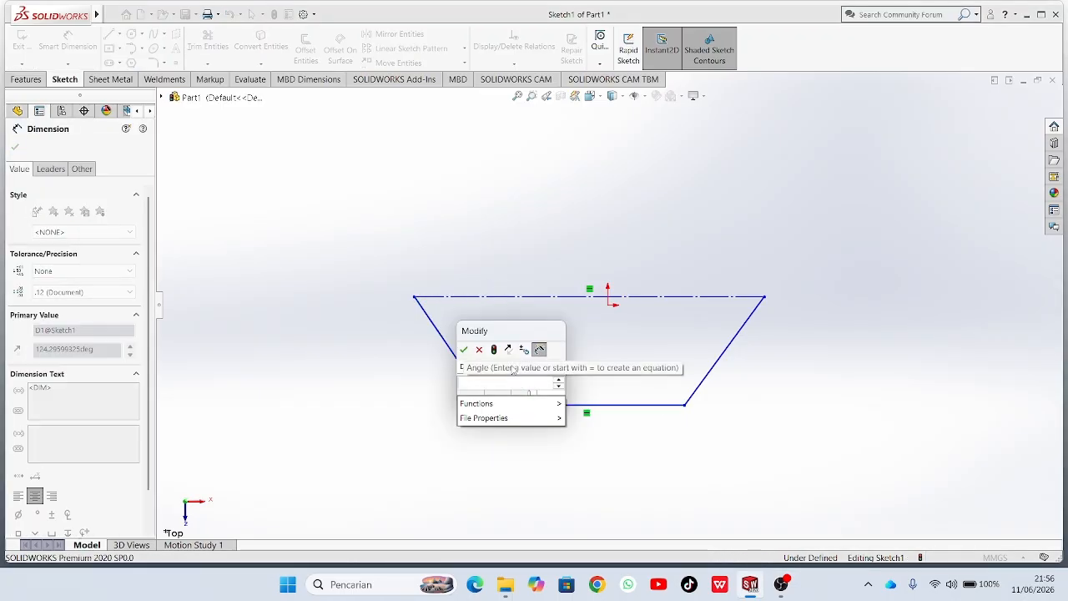
{"action": "type", "text": "120"}
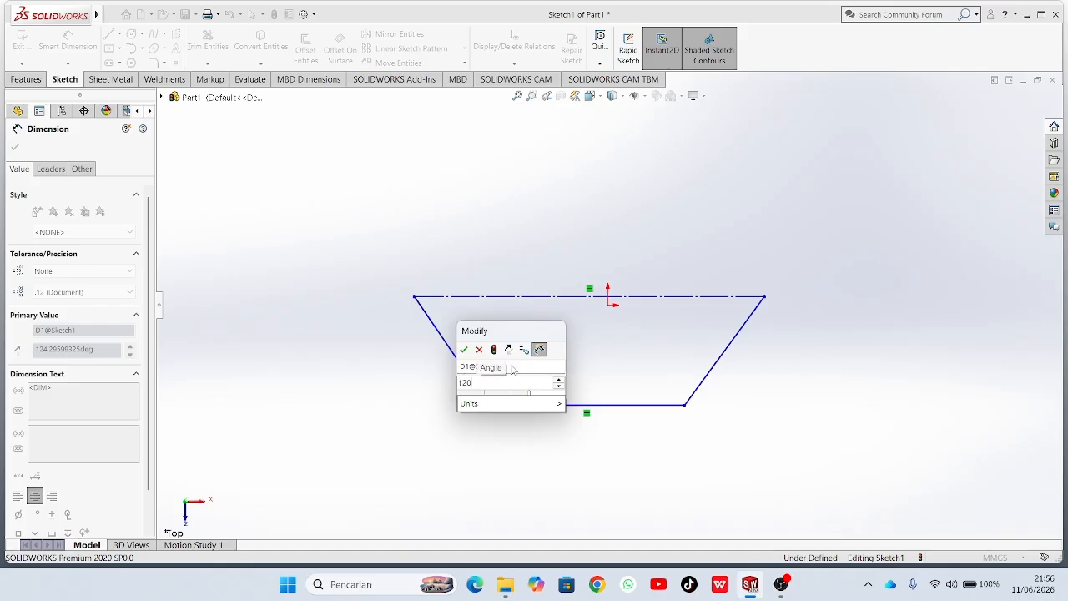
{"action": "type", "text": "."}
{"action": "key", "text": "Return"}
Dimension the vertical height of the left slanted line as 60 mm.
{"action": "left_click", "coordinate": [463, 357]}
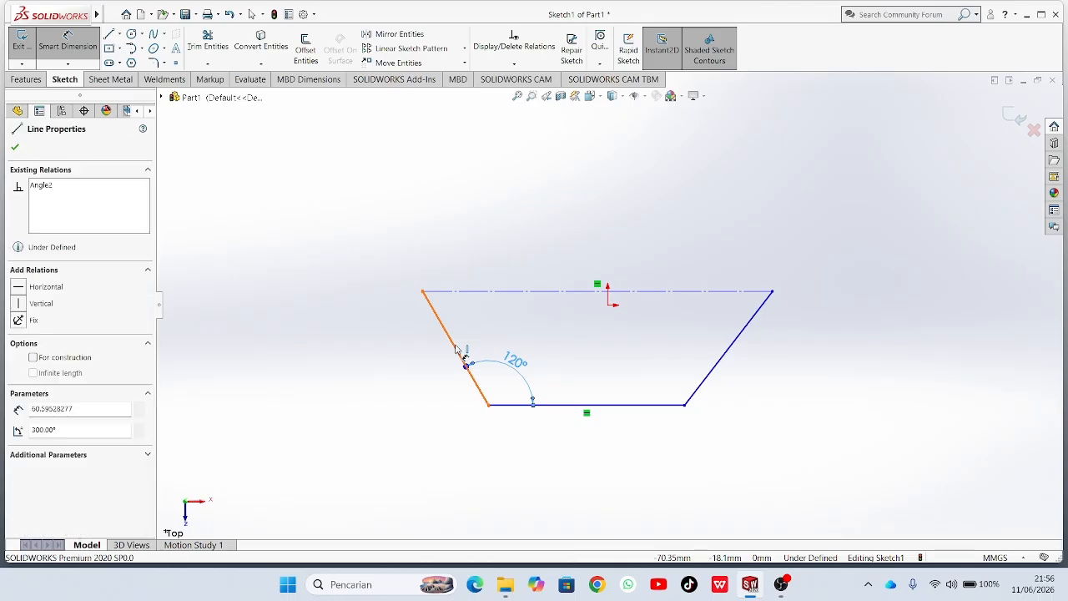
{"action": "left_click", "coordinate": [367, 337]}
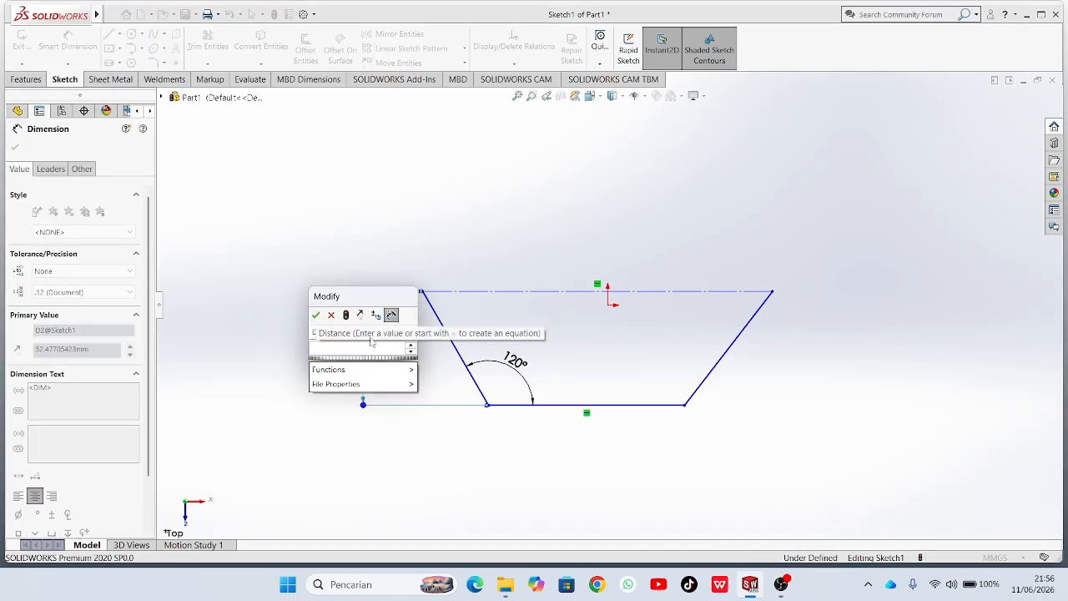
{"action": "type", "text": "60"}
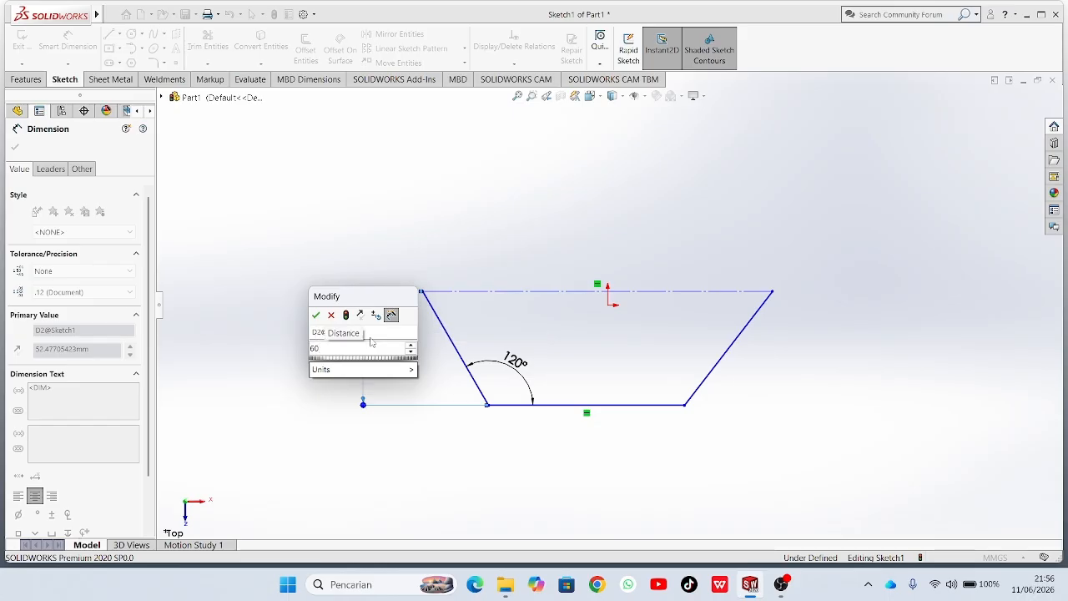
{"action": "key", "text": "Return"}
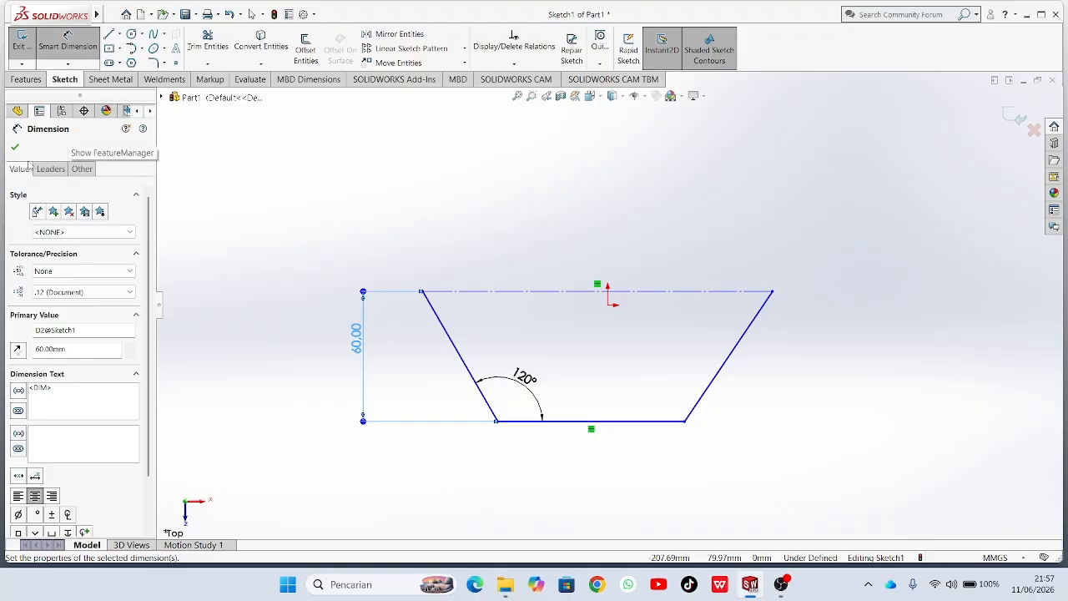
{"action": "key", "text": "Escape"}
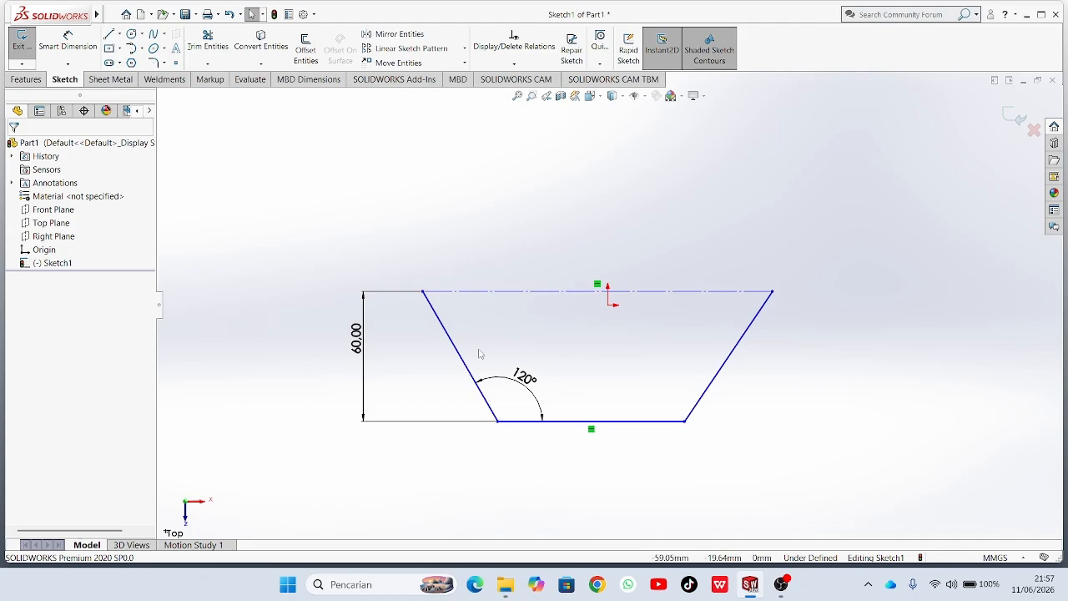
Make the left slanted line, the bottom line and the right slanted line equal in length.
{"action": "left_click", "coordinate": [469, 372]}
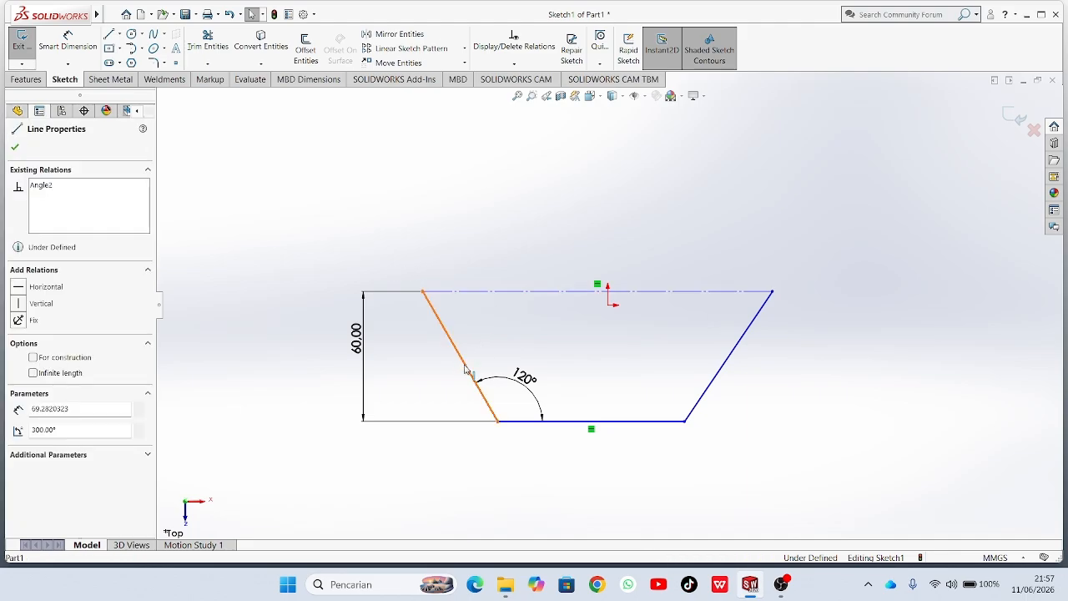
{"action": "left_click", "coordinate": [599, 426], "text": "ctrl"}
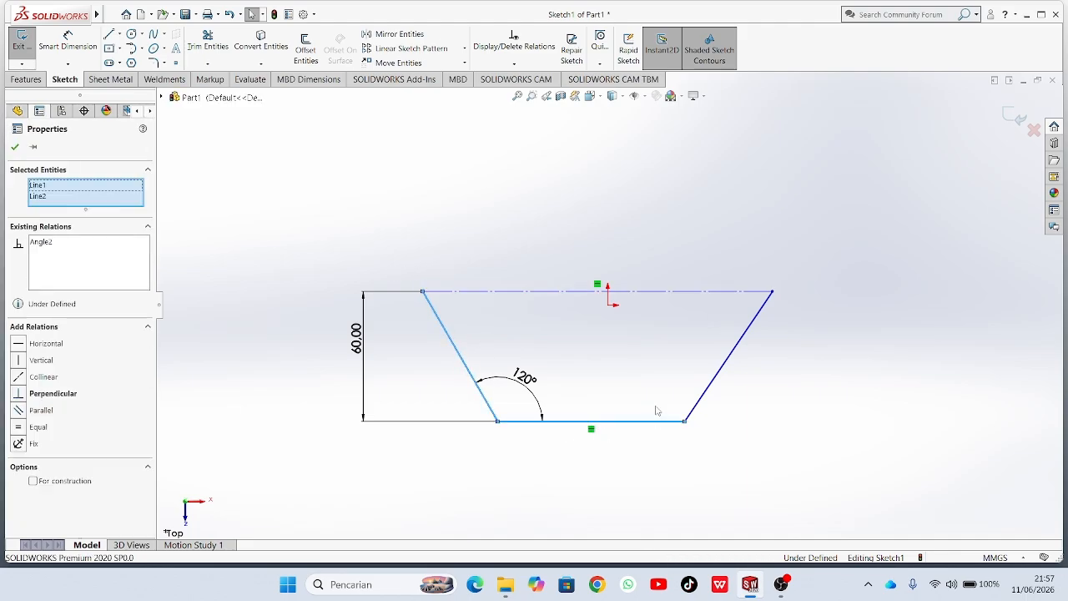
{"action": "left_click", "coordinate": [698, 406], "text": "ctrl"}
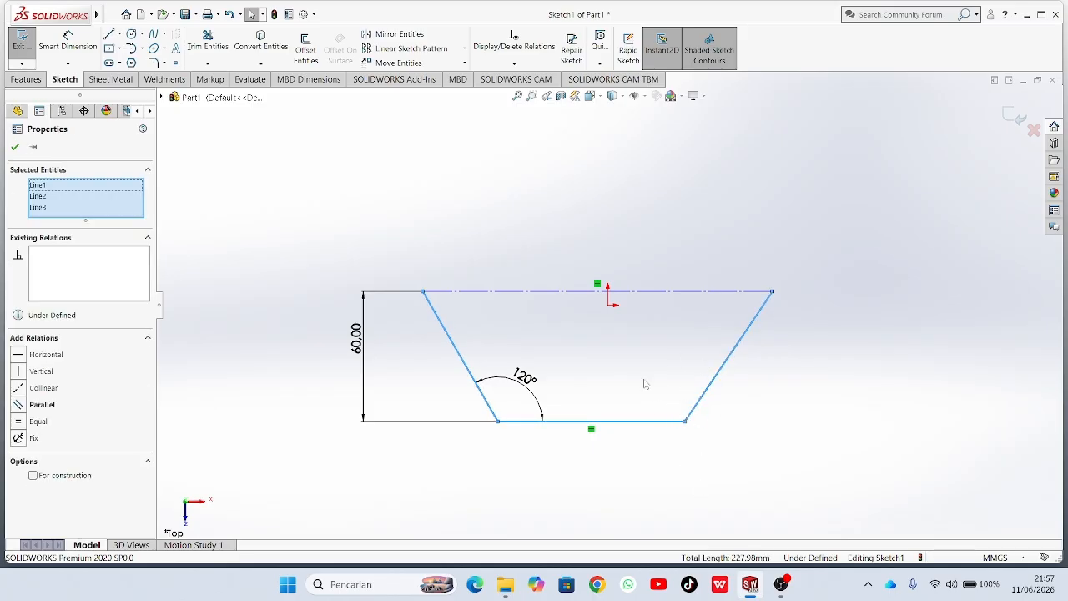
{"action": "left_click", "coordinate": [20, 422]}
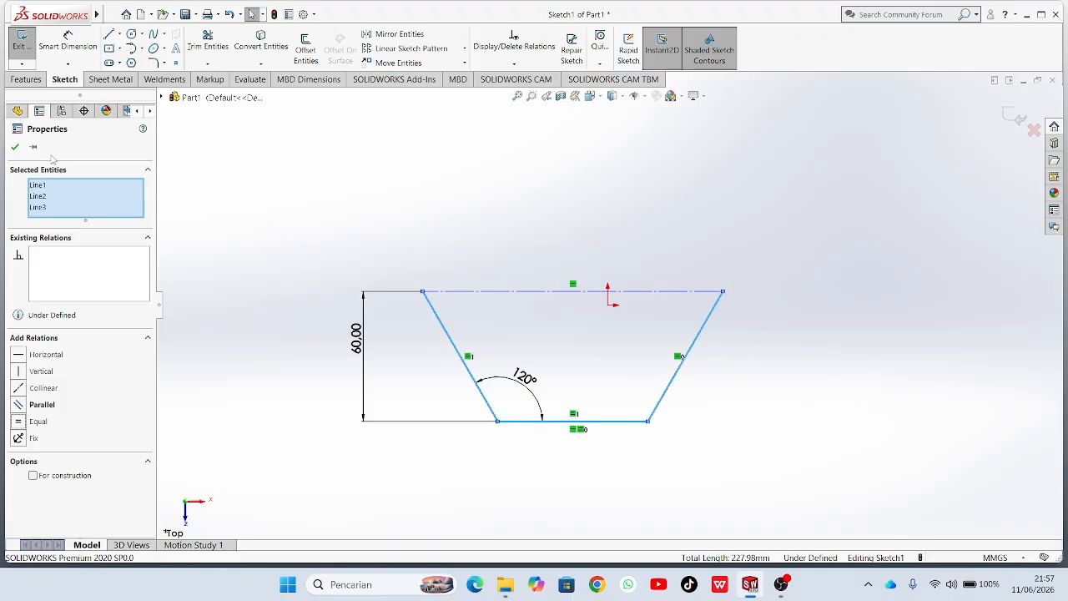
{"action": "left_click", "coordinate": [15, 147]}
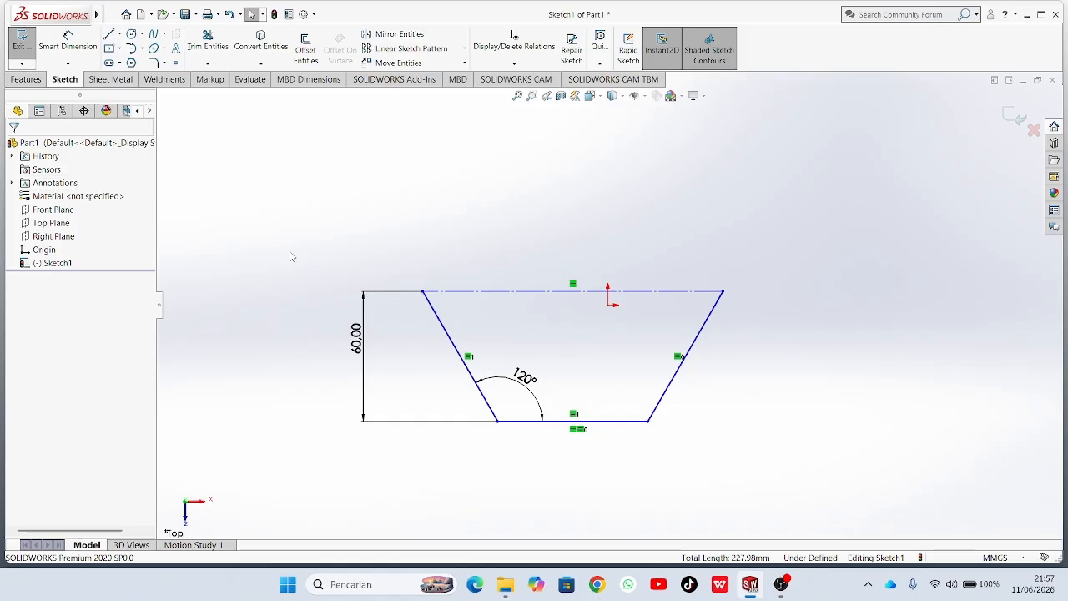
Add a symmetric relation between the origin and the midpoint of the upper construction line about that line.
{"action": "left_click", "coordinate": [610, 305]}
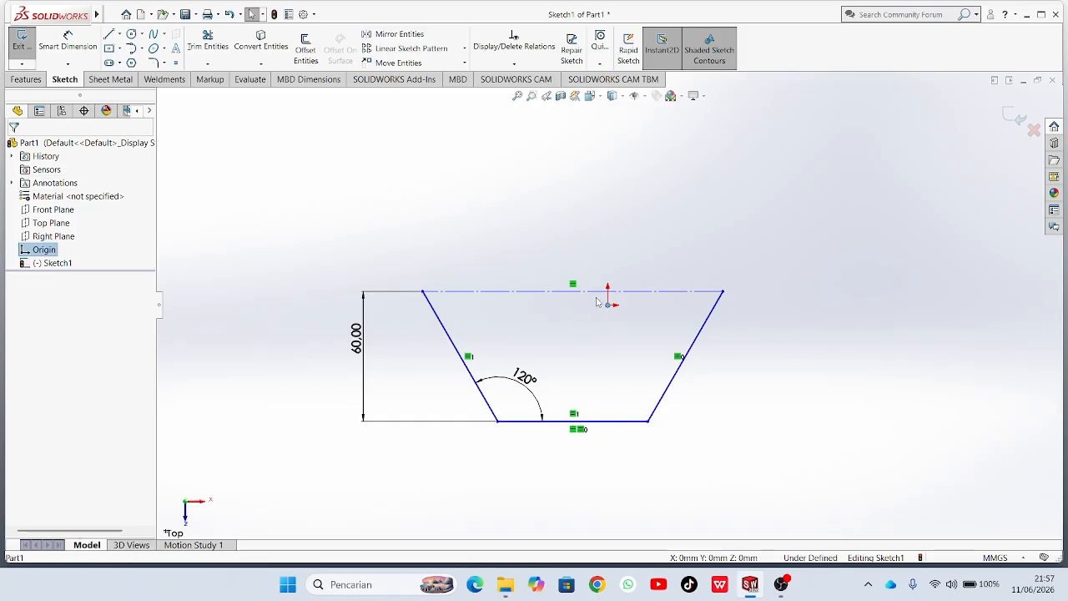
{"action": "left_click", "coordinate": [573, 292], "text": "ctrl"}
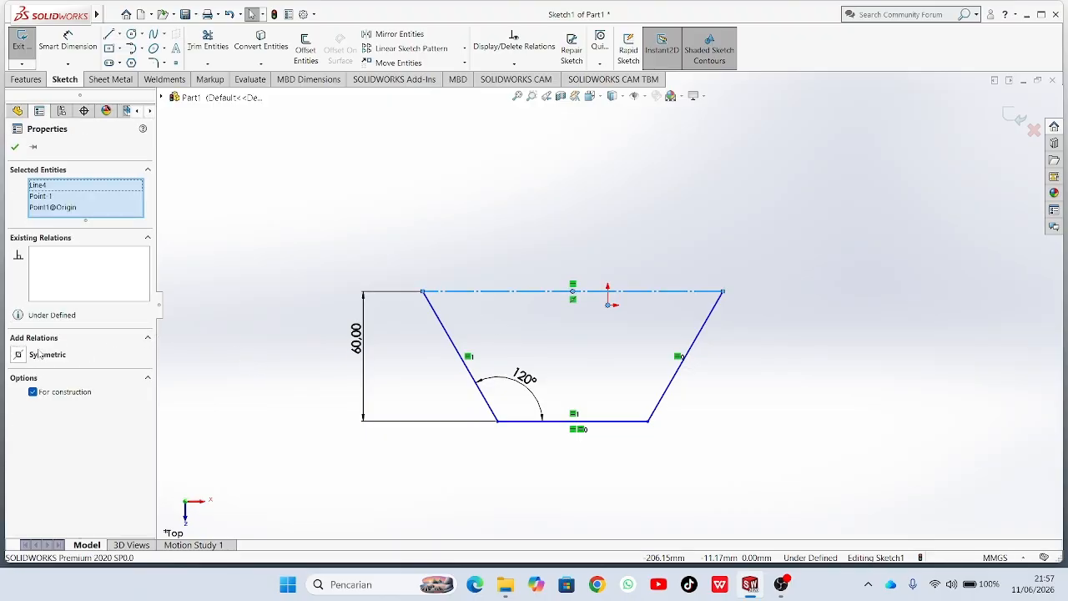
{"action": "left_click", "coordinate": [41, 355]}
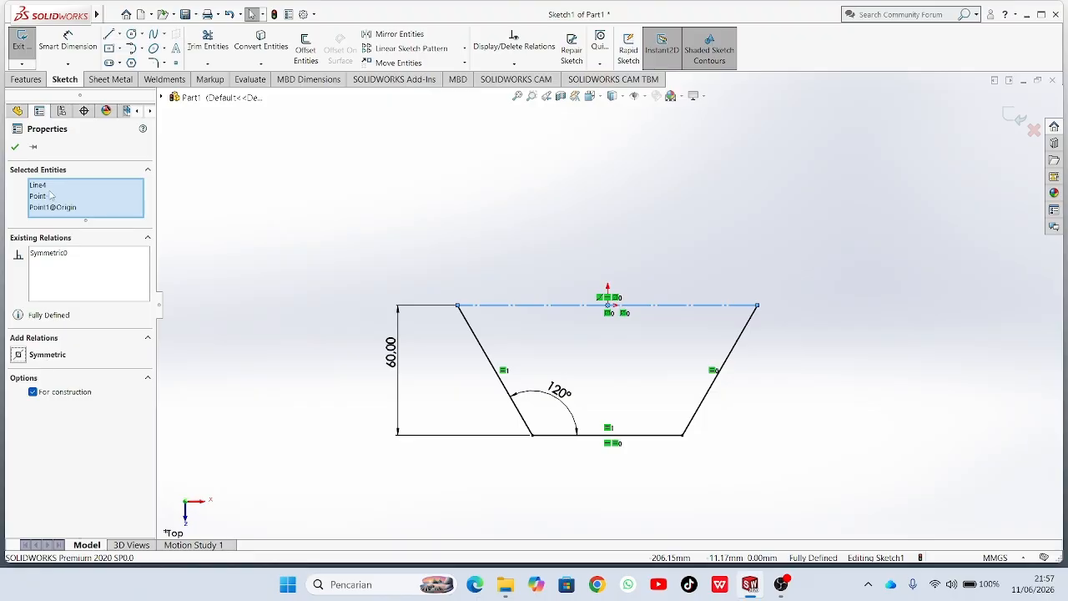
{"action": "left_click", "coordinate": [15, 148]}
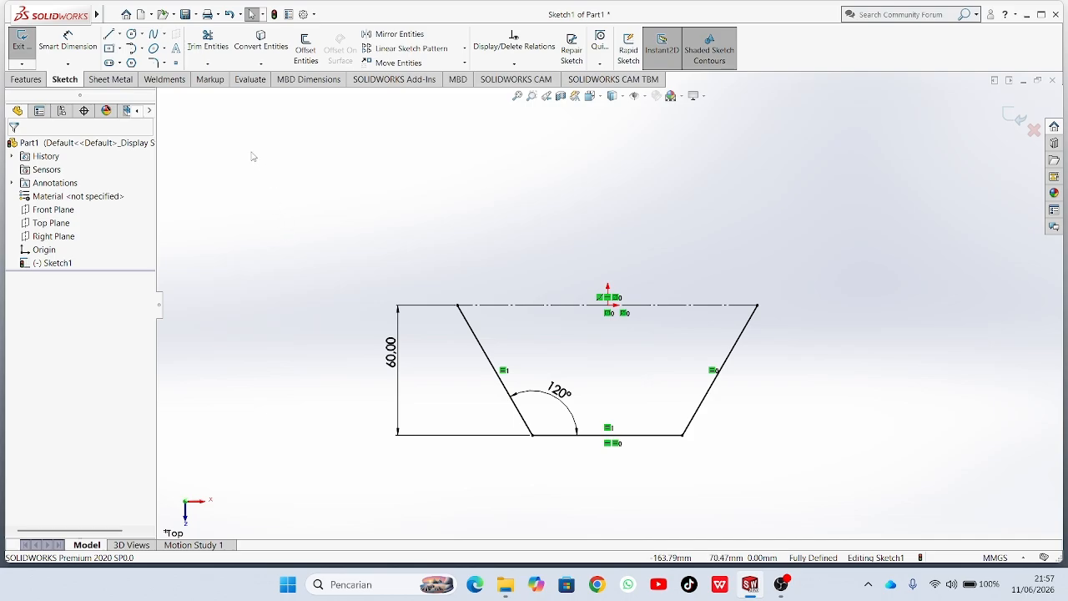
Set up a 1 mm sketch fillet on the trapezoid's lower-left corner, accepting the removal of its equal relation.
{"action": "left_click", "coordinate": [152, 63]}
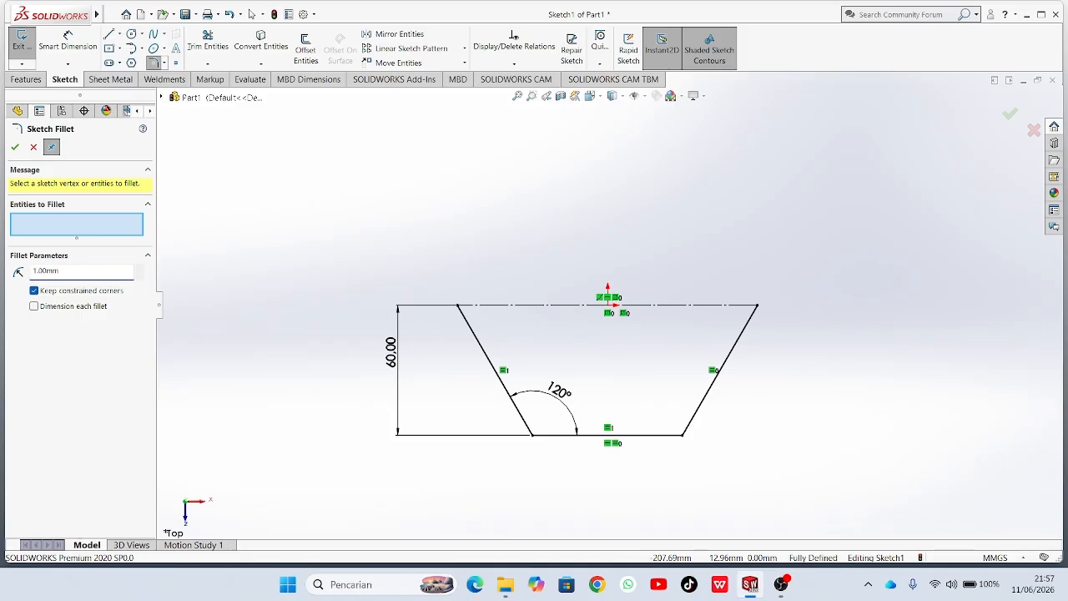
{"action": "scroll", "coordinate": [534, 459], "scroll_direction": "down", "scroll_amount": 5}
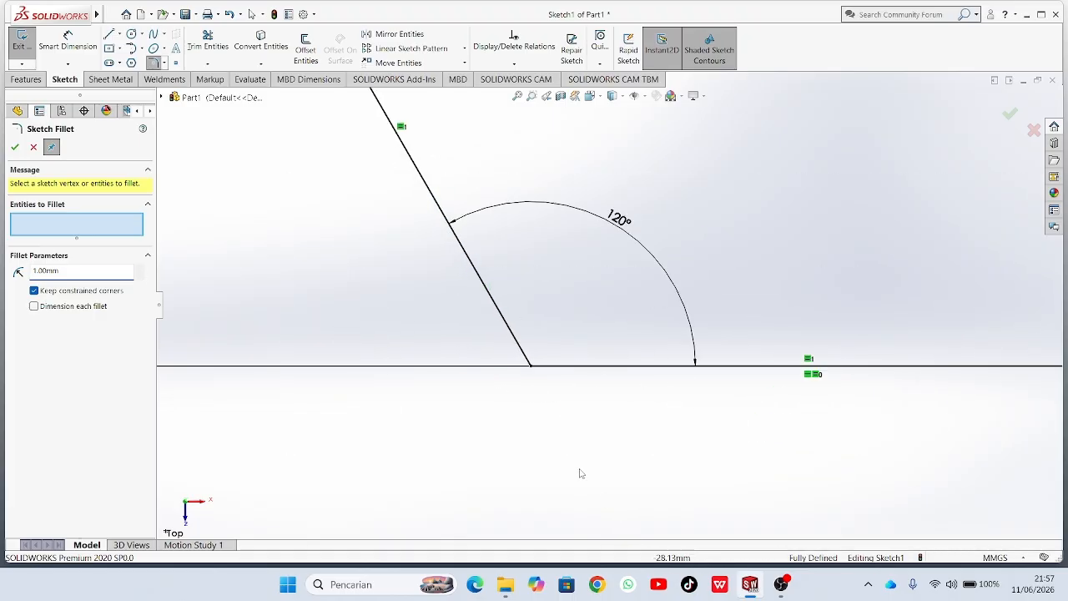
{"action": "left_click", "coordinate": [531, 367]}
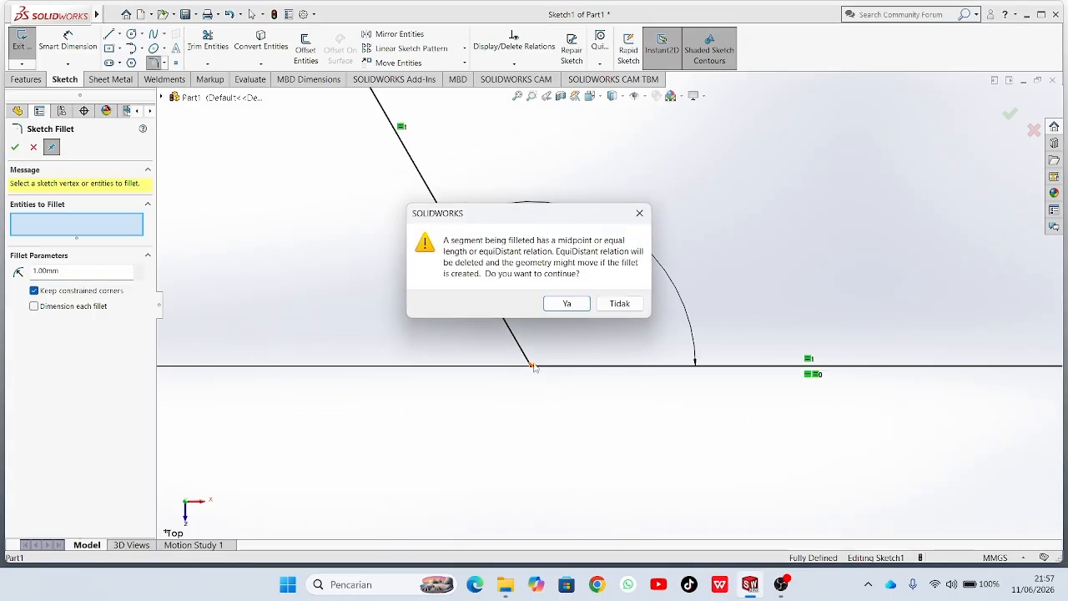
{"action": "left_click", "coordinate": [565, 307]}
{"action": "scroll", "coordinate": [839, 515], "scroll_direction": "up", "scroll_amount": 1}
{"action": "scroll", "coordinate": [839, 515], "scroll_direction": "down", "scroll_amount": 1}
{"action": "scroll", "coordinate": [845, 468], "scroll_direction": "up", "scroll_amount": 4}
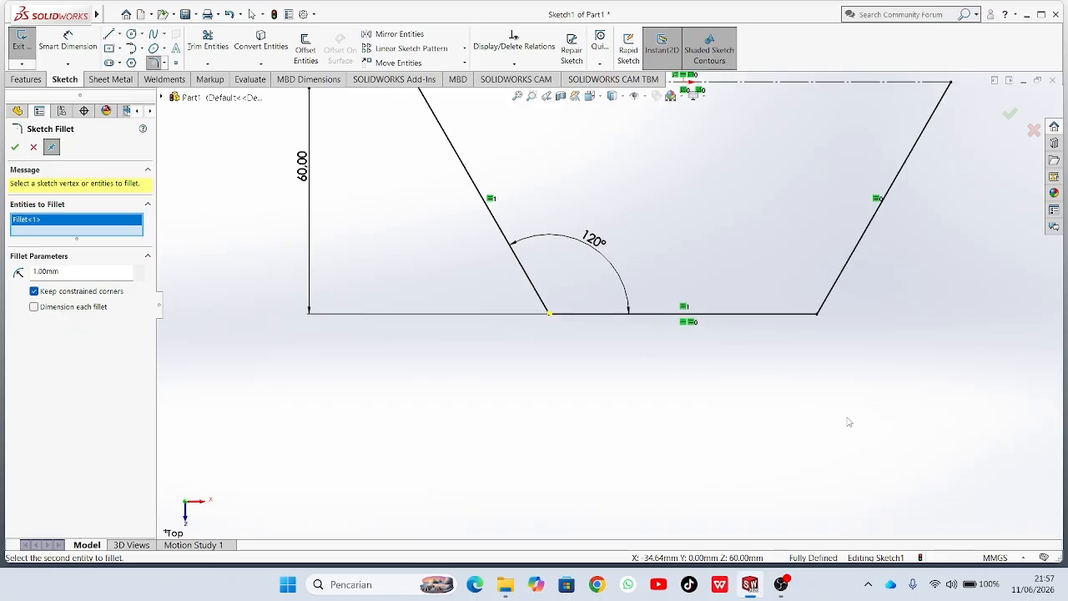
Include the lower-right corner in the 1 mm sketch fillet, apply it and exit the sketch.
{"action": "scroll", "coordinate": [876, 418], "scroll_direction": "down", "scroll_amount": 3}
{"action": "left_click", "coordinate": [756, 240]}
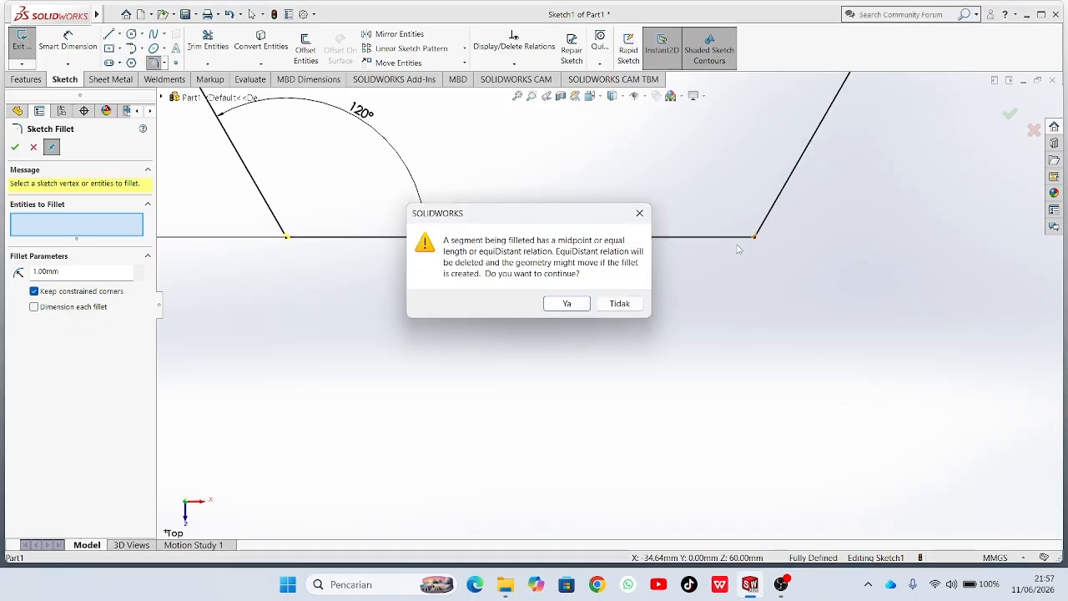
{"action": "left_click", "coordinate": [567, 304]}
{"action": "scroll", "coordinate": [583, 321], "scroll_direction": "up", "scroll_amount": 5}
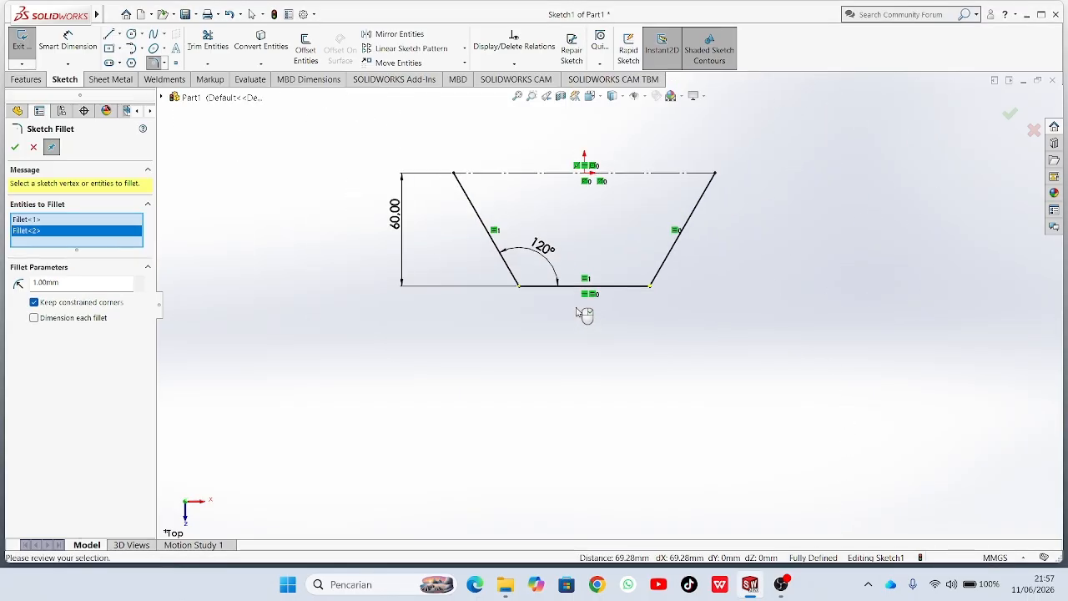
{"action": "scroll", "coordinate": [576, 300], "scroll_direction": "down", "scroll_amount": 2}
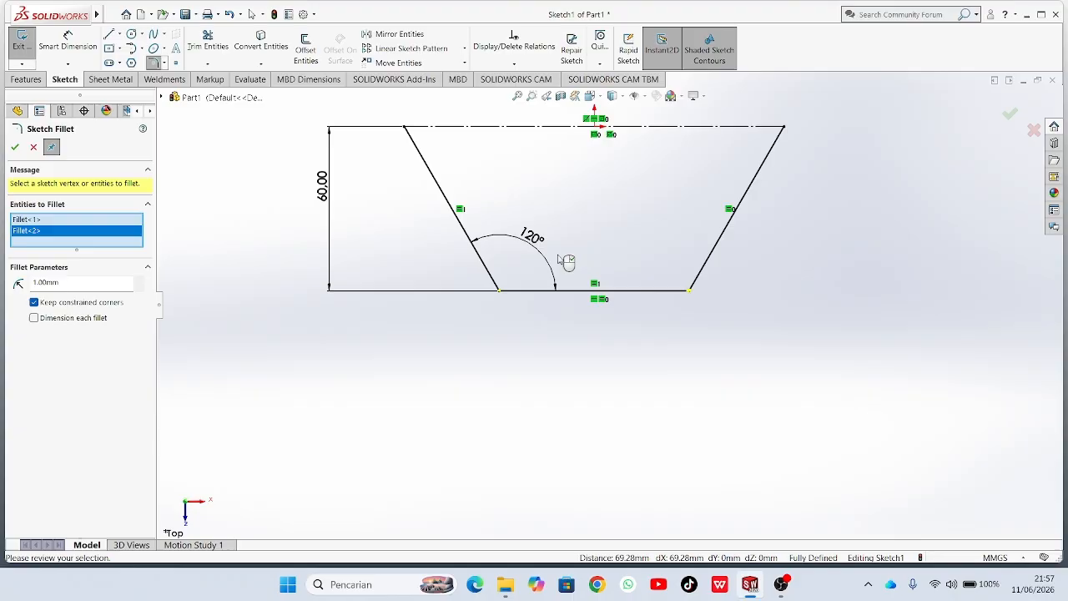
{"action": "left_click", "coordinate": [14, 148]}
{"action": "left_click", "coordinate": [14, 148]}
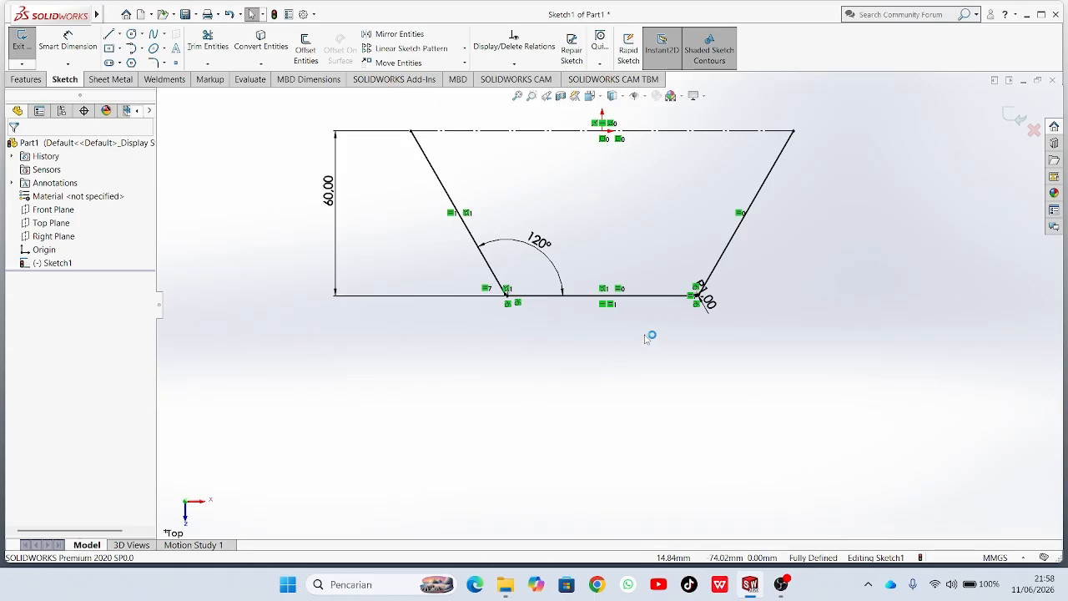
{"action": "scroll", "coordinate": [649, 338], "scroll_direction": "up", "scroll_amount": 2}
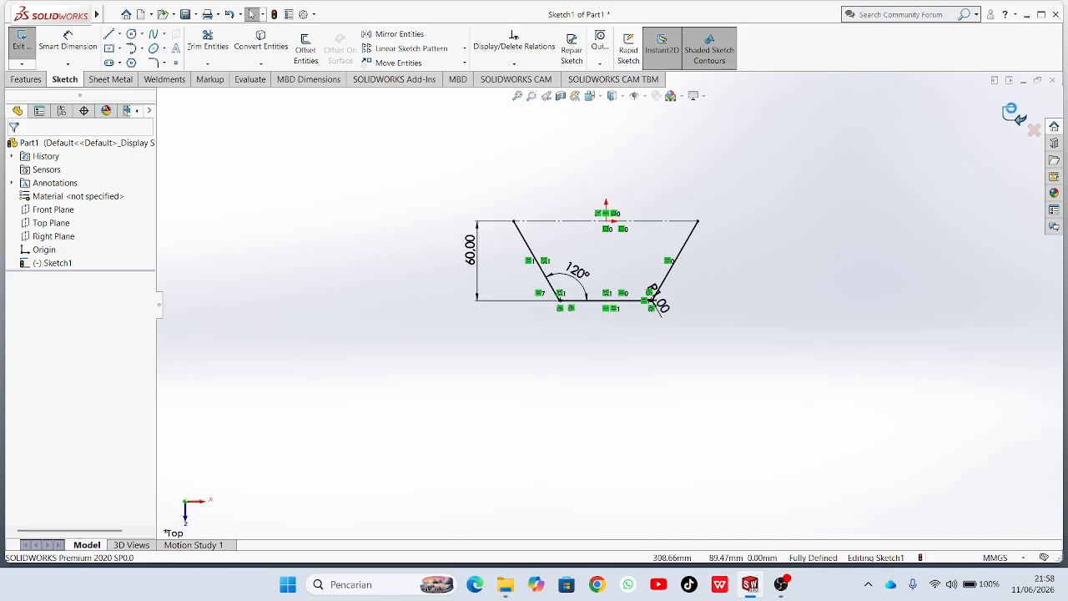
{"action": "left_click", "coordinate": [1013, 113]}
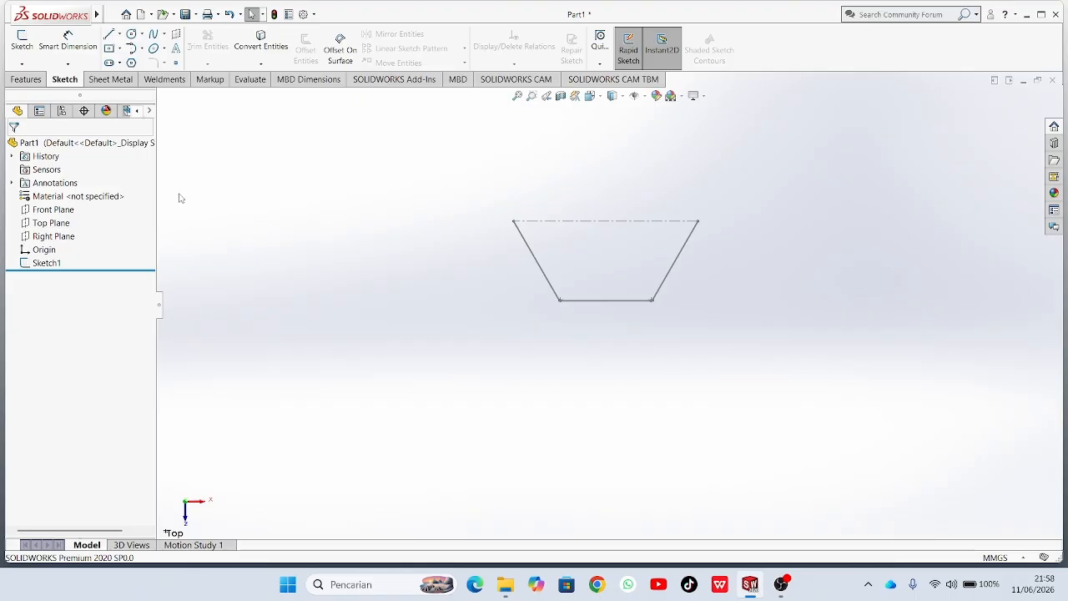
Start a reference plane from the Top Plane with an offset distance of 40 mm.
{"action": "left_click", "coordinate": [46, 224]}
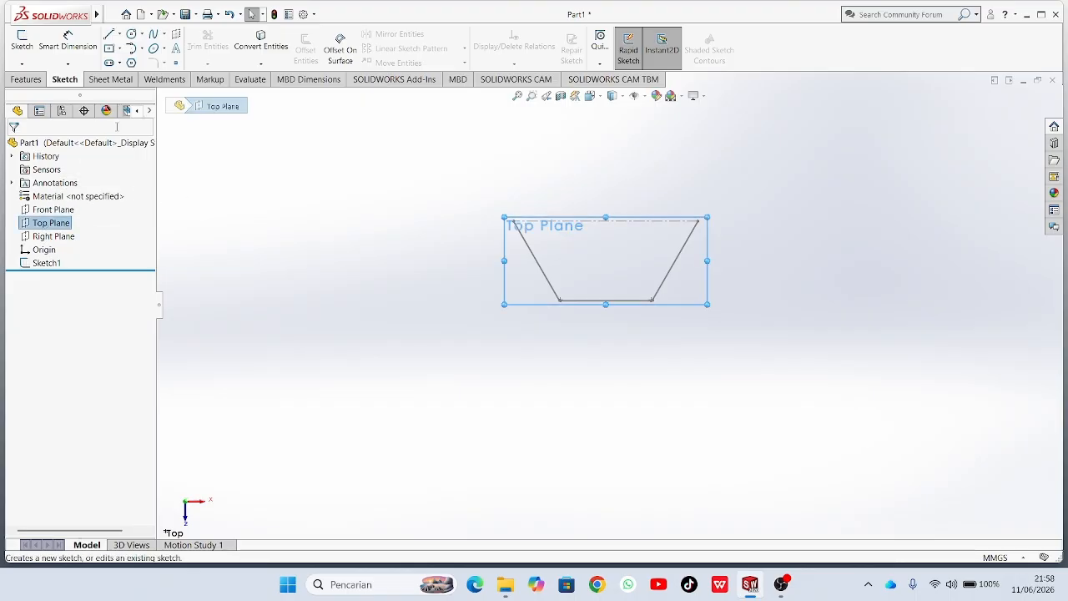
{"action": "left_click", "coordinate": [25, 78]}
{"action": "left_click", "coordinate": [617, 55]}
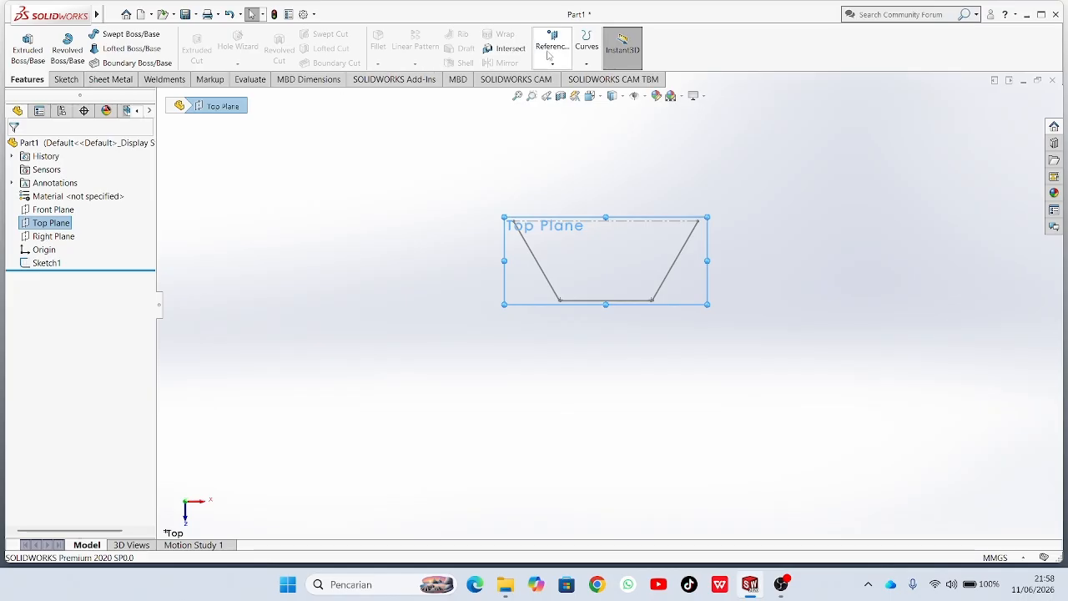
{"action": "left_click", "coordinate": [558, 67]}
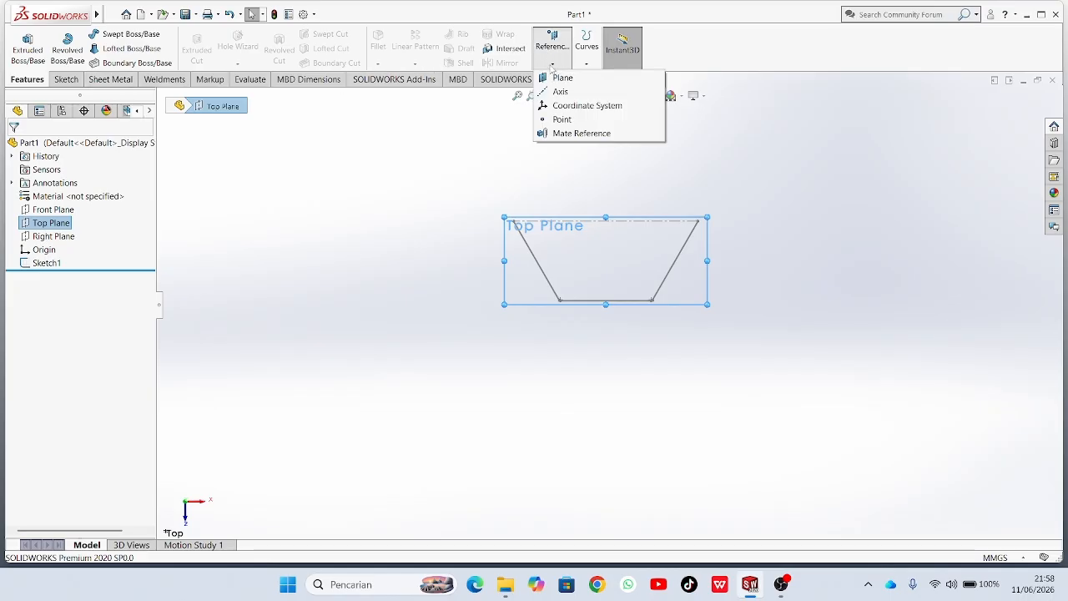
{"action": "left_click", "coordinate": [561, 78]}
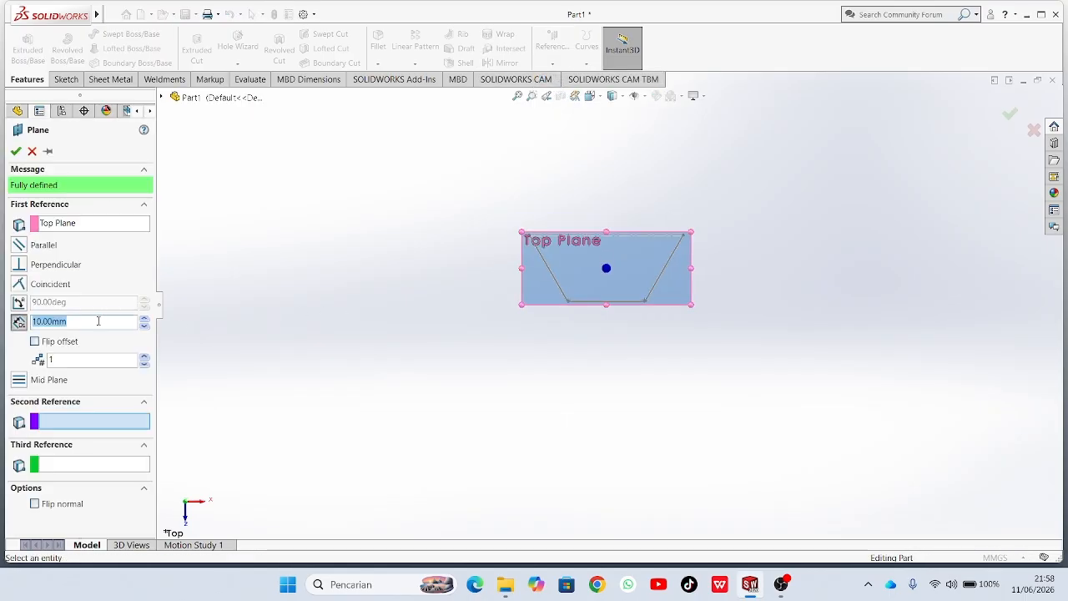
{"action": "key", "text": "BackSpace"}
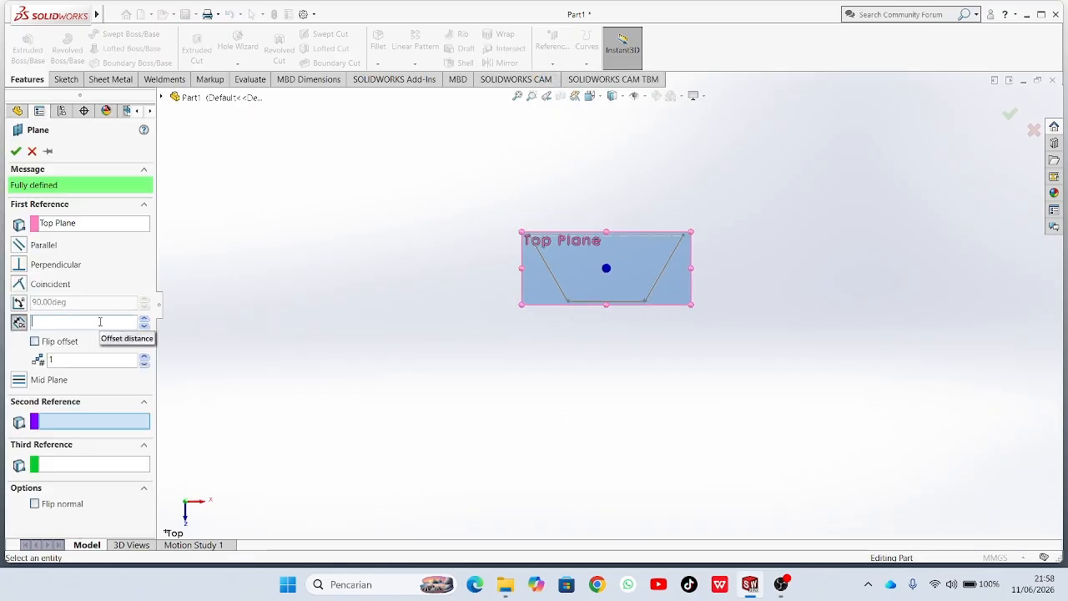
{"action": "key", "text": "Return"}
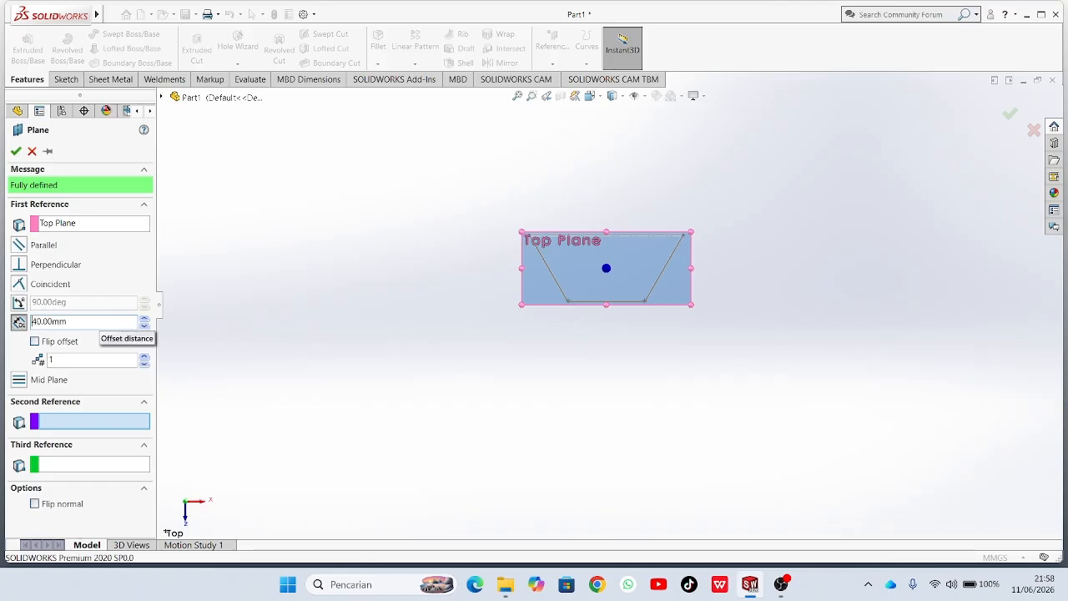
Examine the position of the offset plane preview relative to the Top Plane from the side, above and below.
{"action": "middle_click_drag", "start_coordinate": [570, 352], "coordinate": [228, 428]}
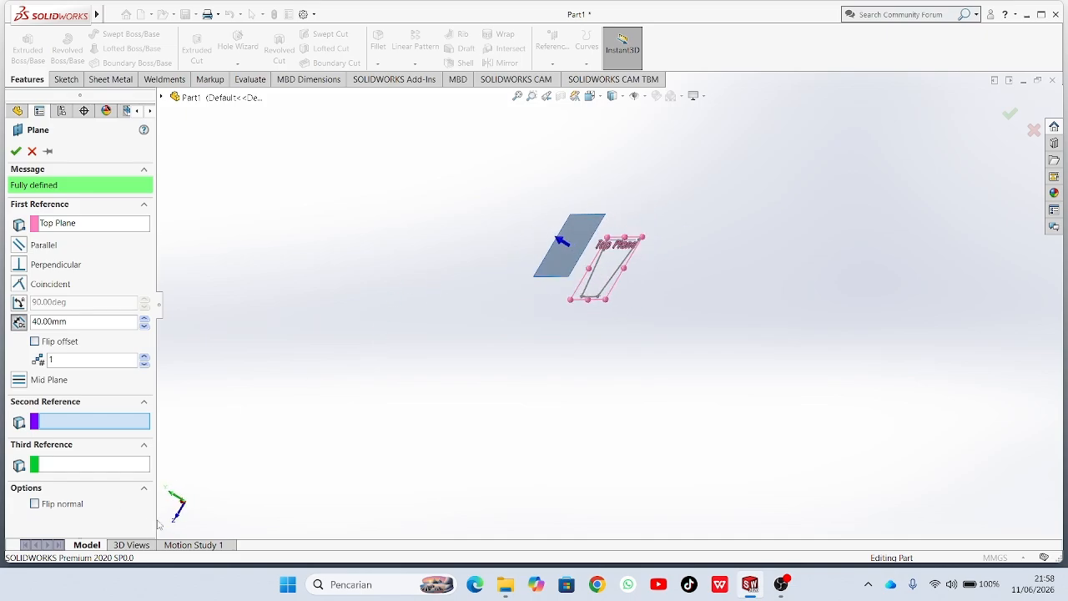
{"action": "left_click", "coordinate": [182, 500]}
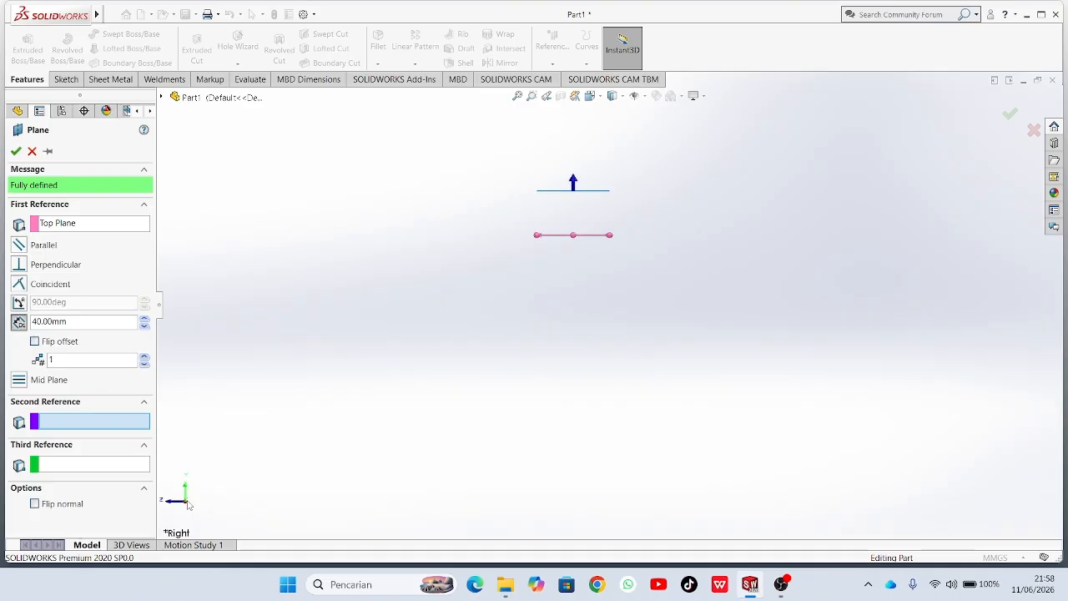
{"action": "middle_click_drag", "start_coordinate": [219, 473], "coordinate": [346, 414]}
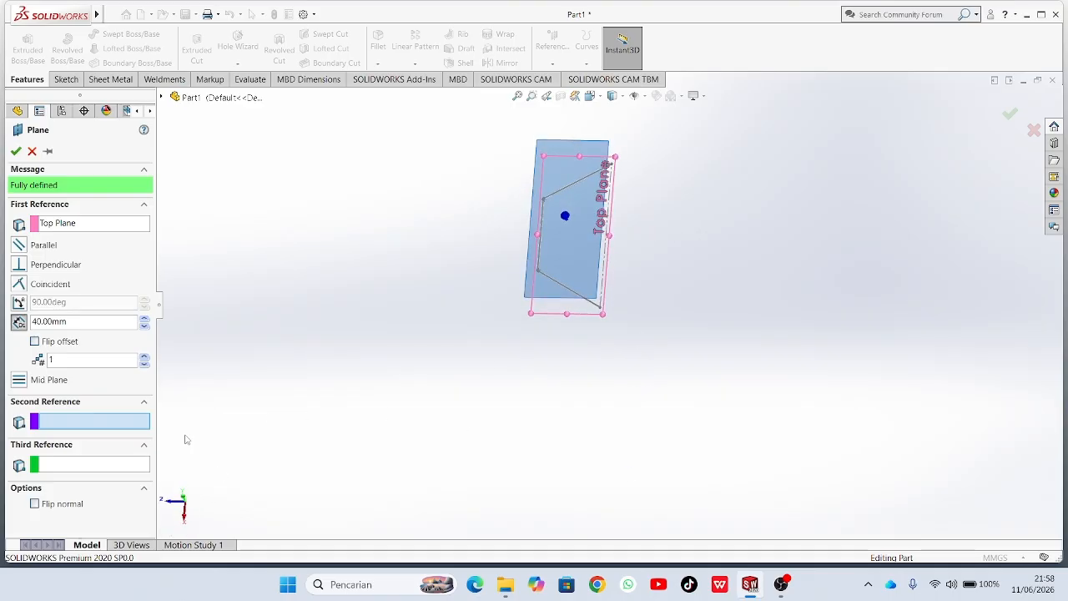
{"action": "left_click", "coordinate": [186, 507]}
{"action": "left_click", "coordinate": [184, 494]}
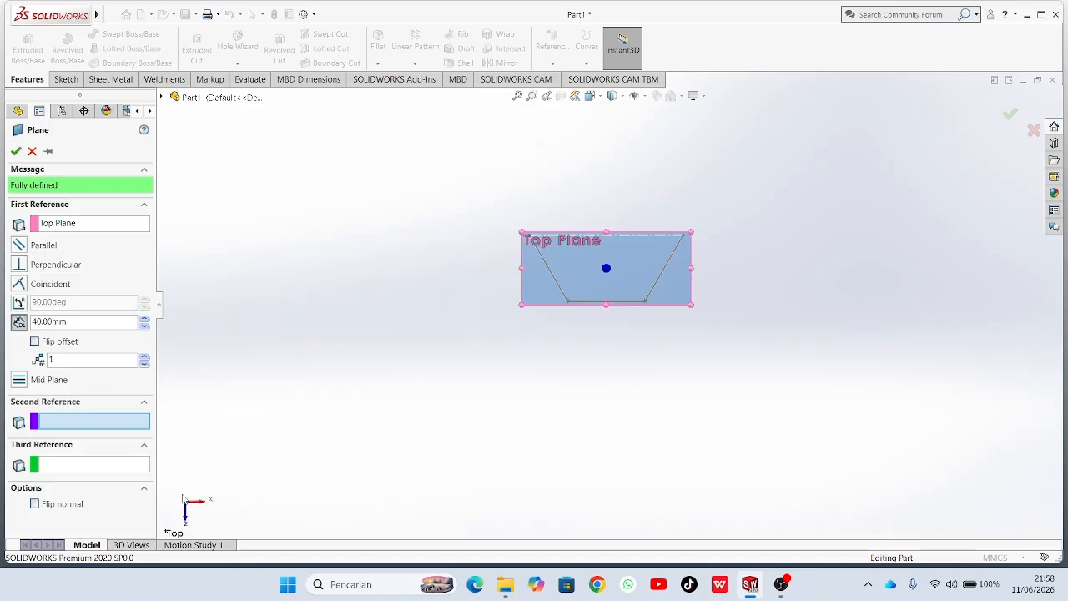
{"action": "left_click", "coordinate": [189, 506]}
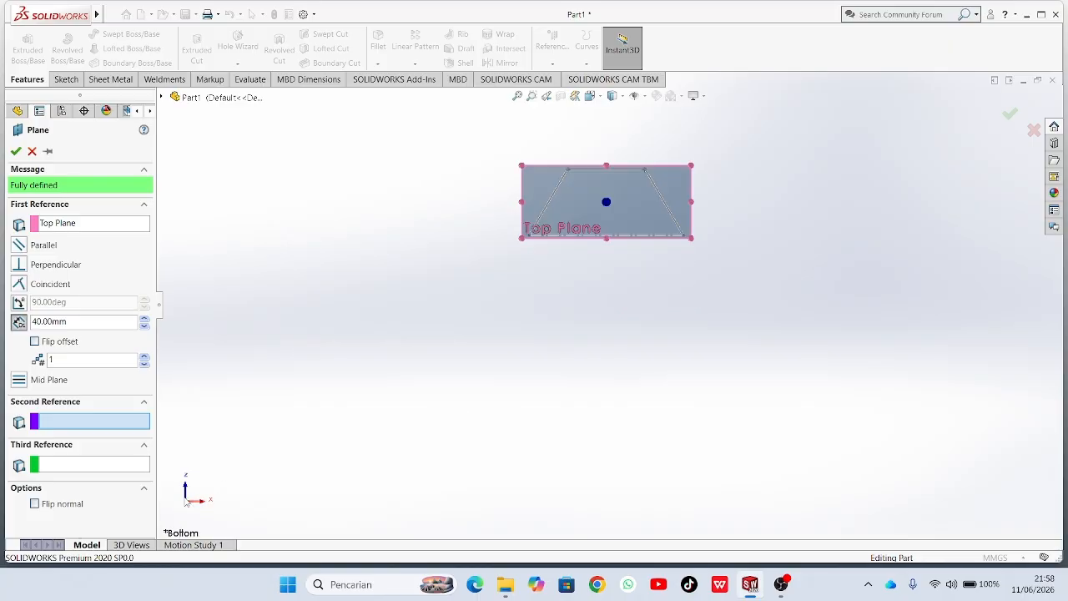
{"action": "scroll", "coordinate": [593, 231], "scroll_direction": "up", "scroll_amount": 2}
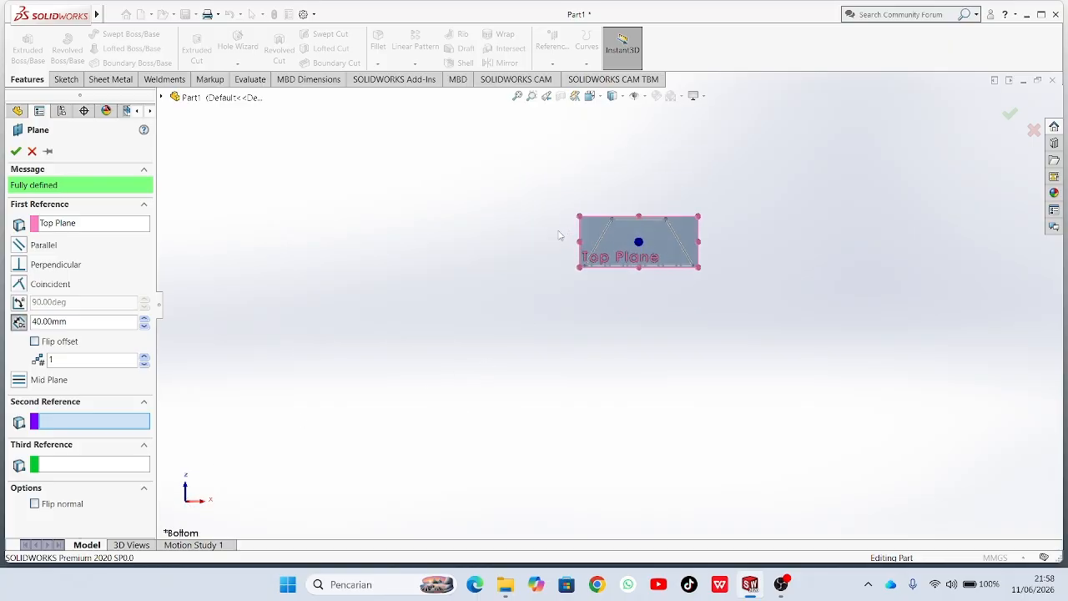
{"action": "scroll", "coordinate": [604, 254], "scroll_direction": "down", "scroll_amount": 1}
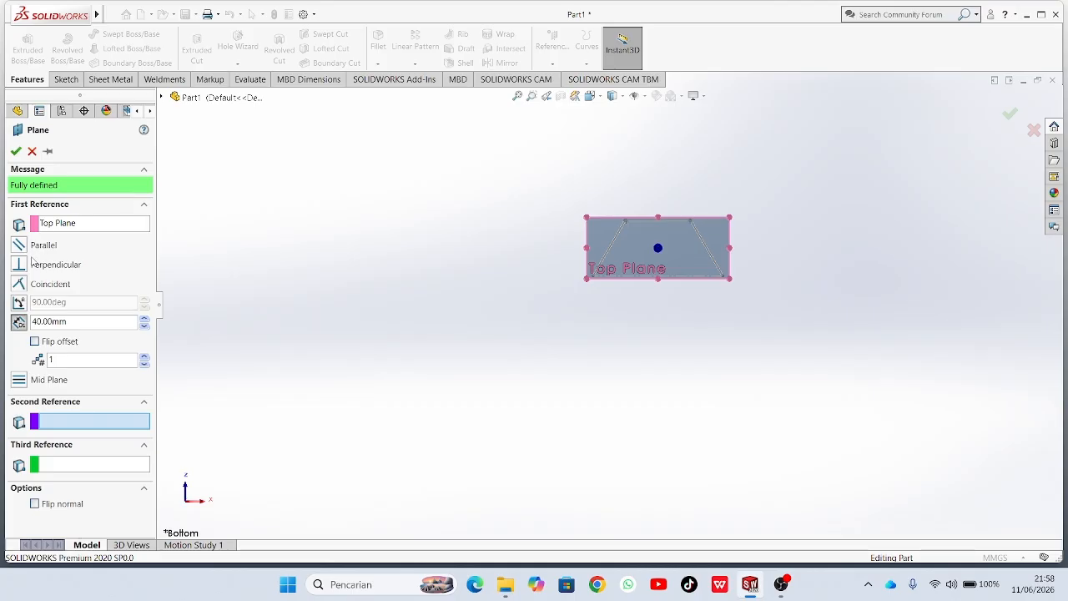
Set the plane's offset distance from the Top Plane to 200 mm and create the plane.
{"action": "double_click", "coordinate": [85, 322]}
{"action": "key", "text": "BackSpace"}
{"action": "type", "text": "200"}
{"action": "key", "text": "Return"}
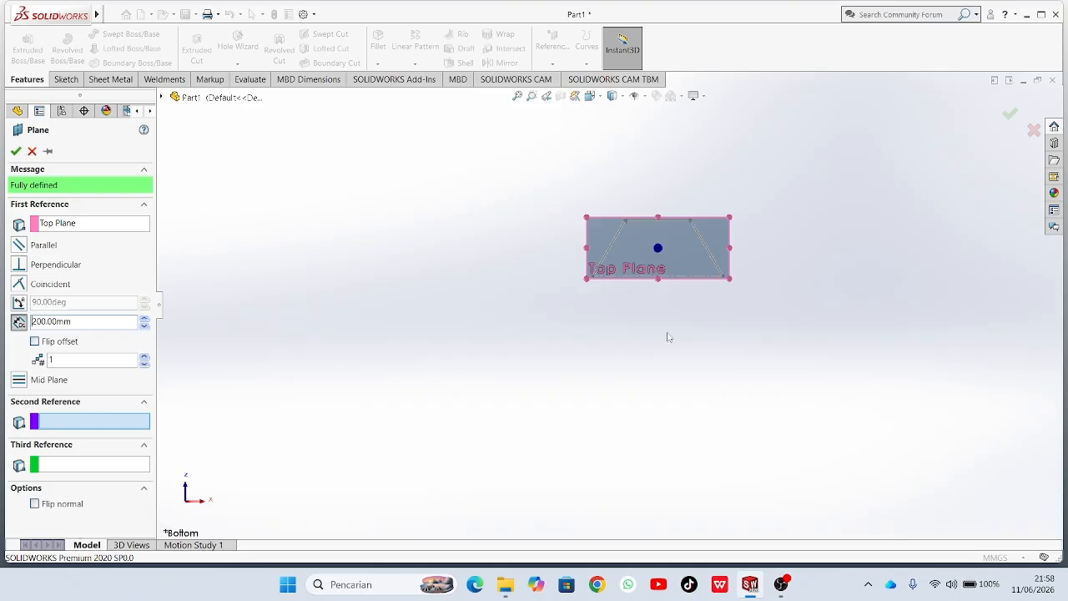
{"action": "middle_click_drag", "start_coordinate": [668, 337], "coordinate": [629, 308]}
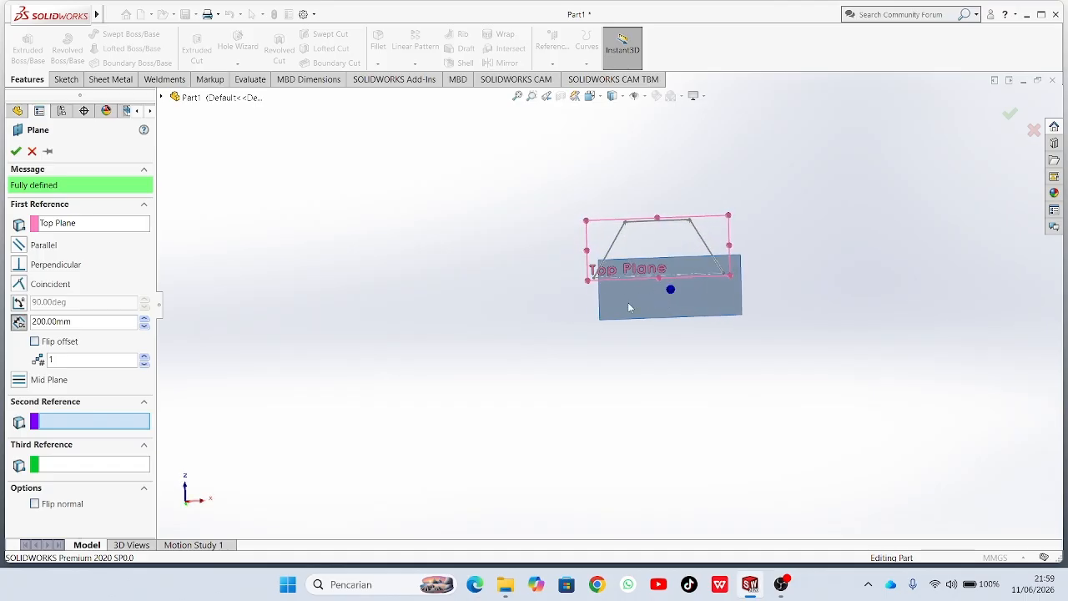
{"action": "left_click", "coordinate": [16, 151]}
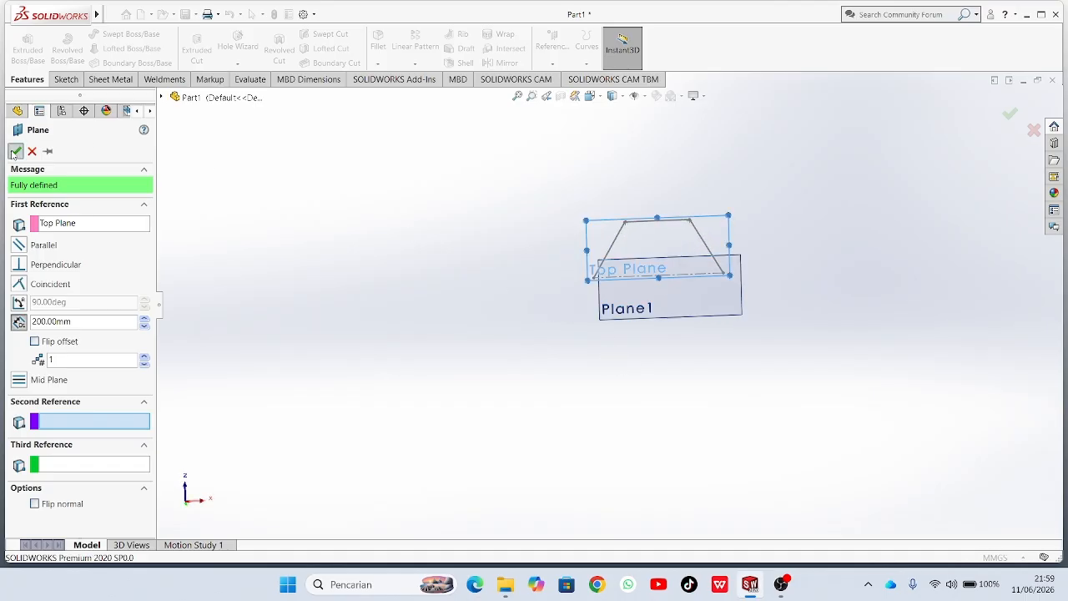
Open a sketch on the new offset plane with the Line tool active and orient the model to the Bottom view.
{"action": "middle_click_drag", "start_coordinate": [641, 370], "coordinate": [682, 376]}
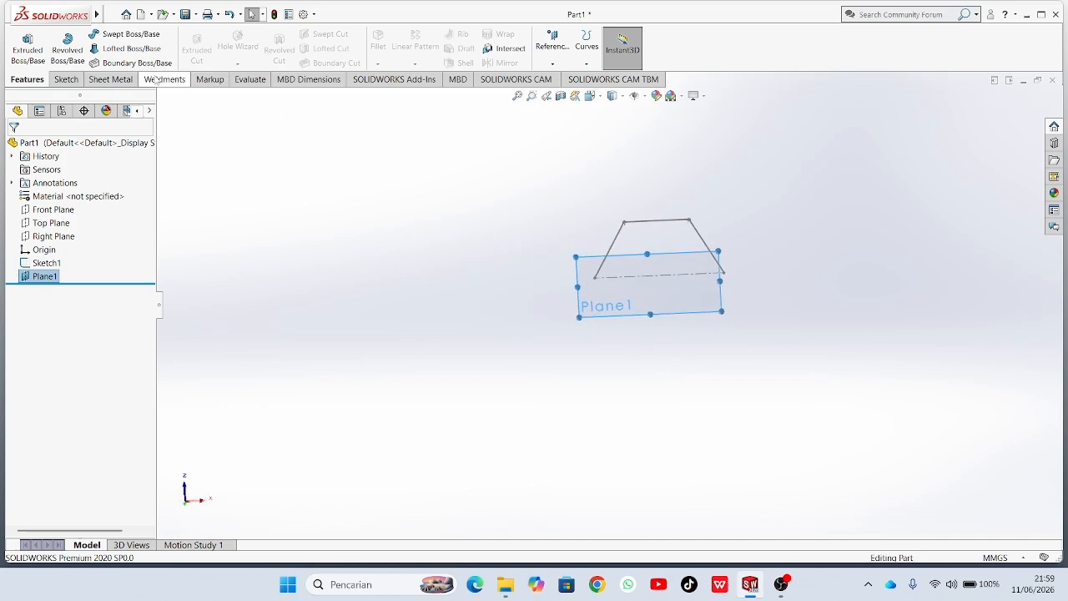
{"action": "left_click", "coordinate": [66, 79]}
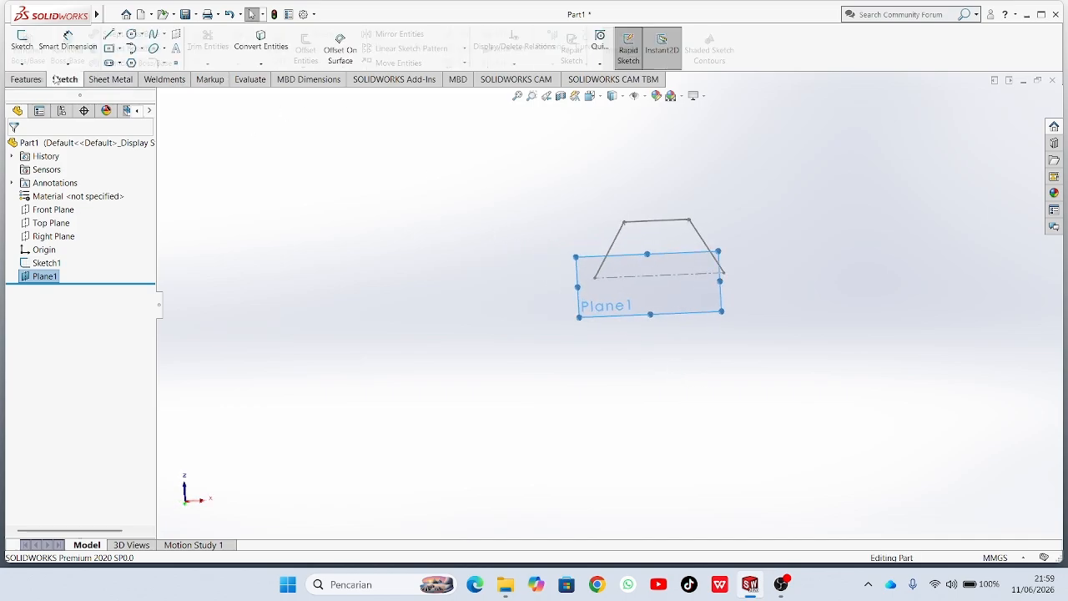
{"action": "left_click", "coordinate": [107, 34]}
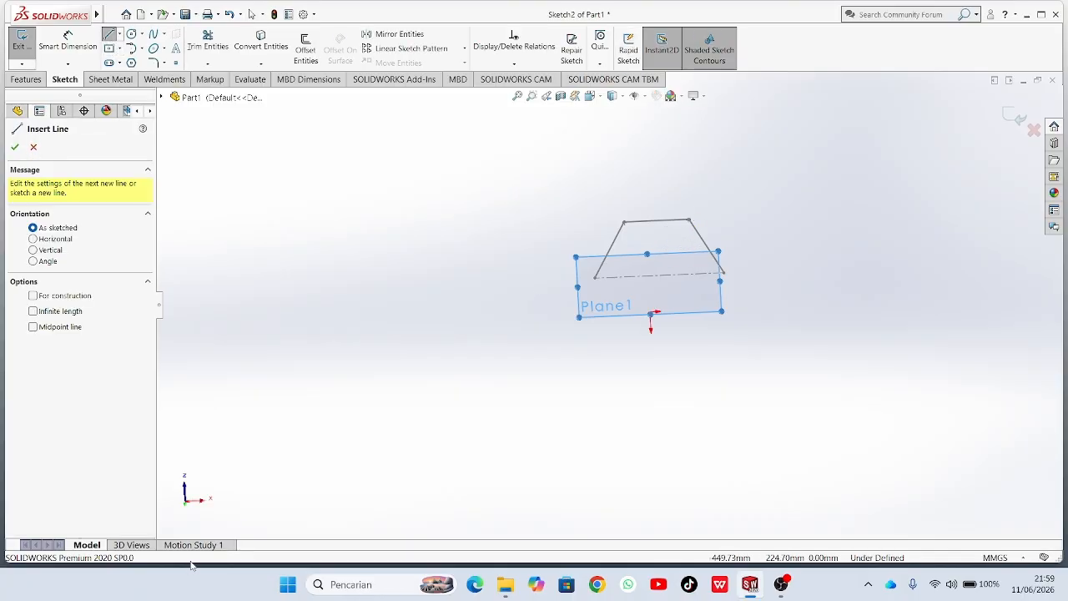
{"action": "left_click", "coordinate": [190, 504]}
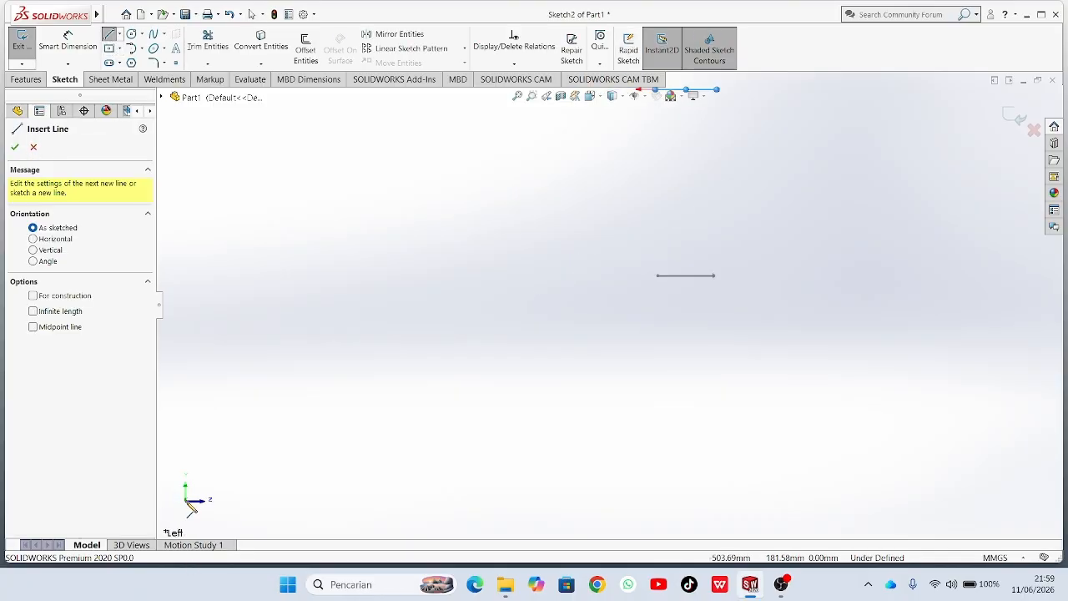
{"action": "left_click", "coordinate": [195, 502]}
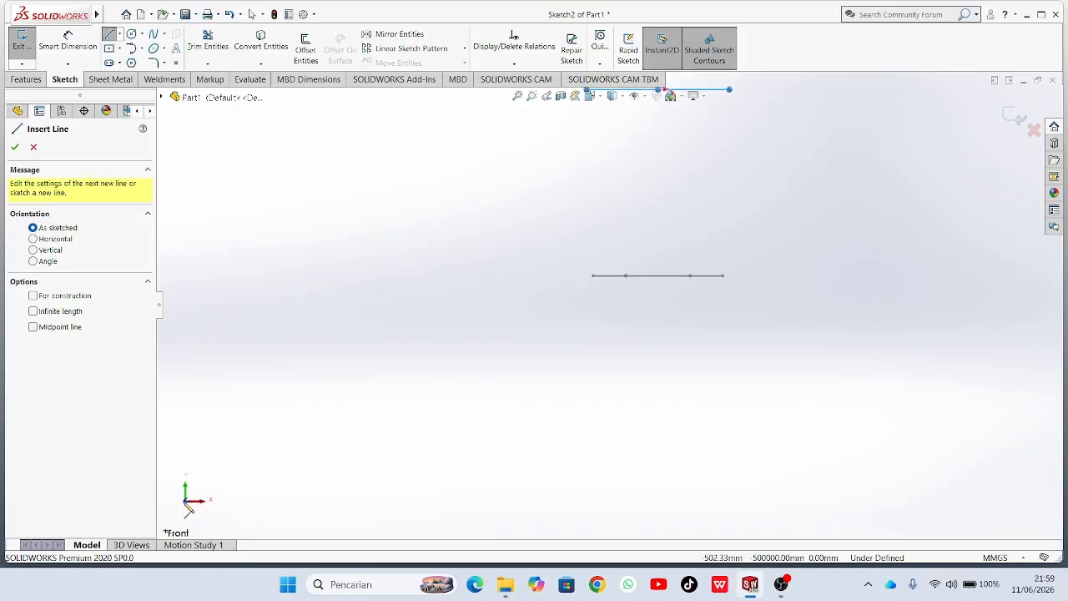
{"action": "left_click", "coordinate": [189, 504]}
{"action": "middle_click_drag", "start_coordinate": [710, 376], "coordinate": [694, 576]}
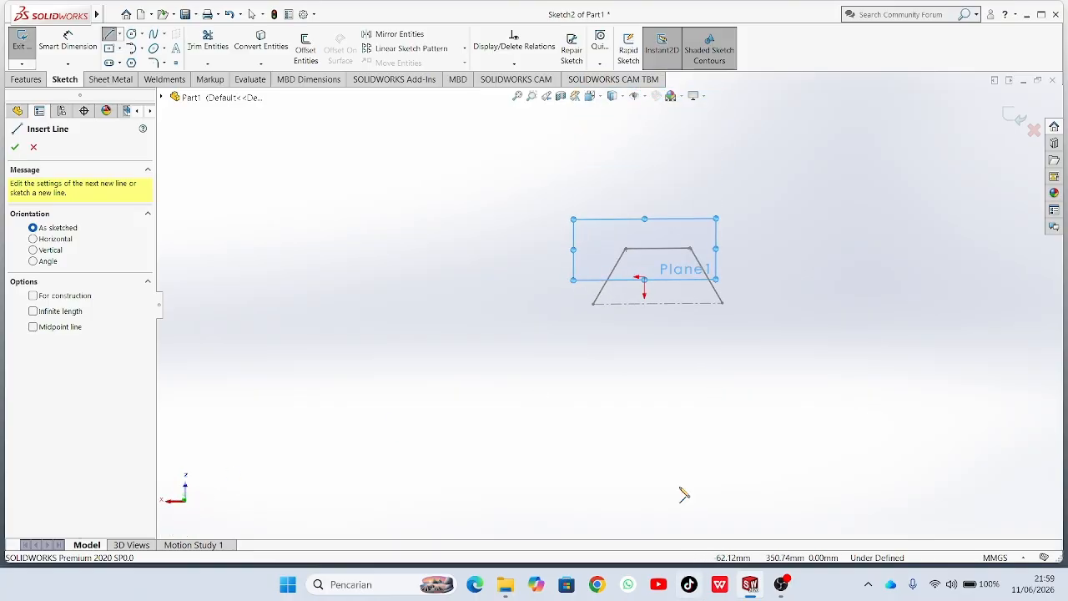
{"action": "left_click", "coordinate": [184, 501]}
{"action": "left_click", "coordinate": [184, 501]}
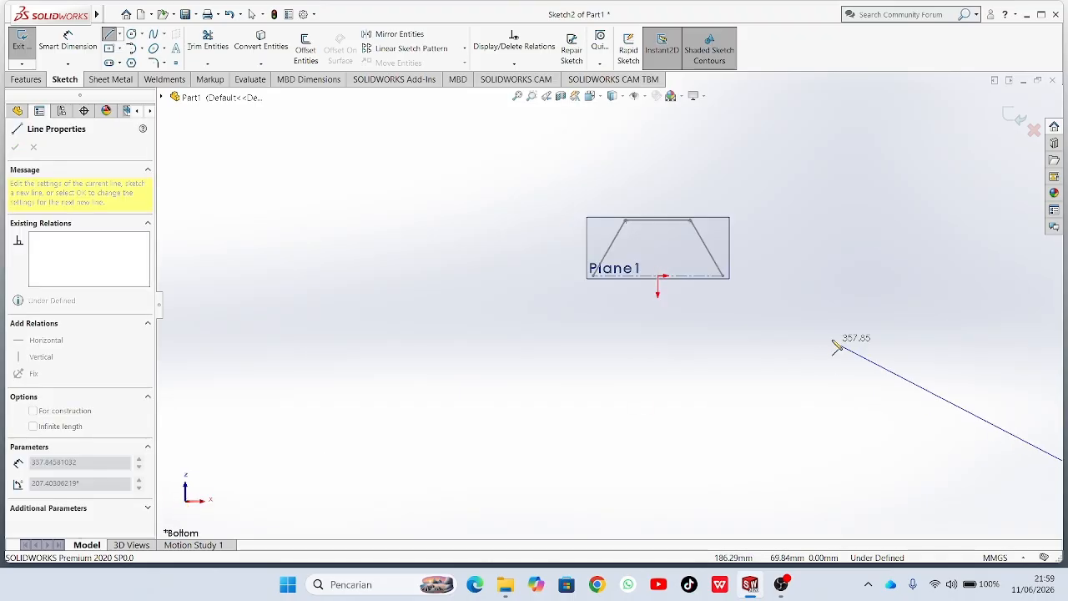
{"action": "scroll", "coordinate": [876, 345], "scroll_direction": "down", "scroll_amount": 4}
{"action": "scroll", "coordinate": [643, 242], "scroll_direction": "up", "scroll_amount": 2}
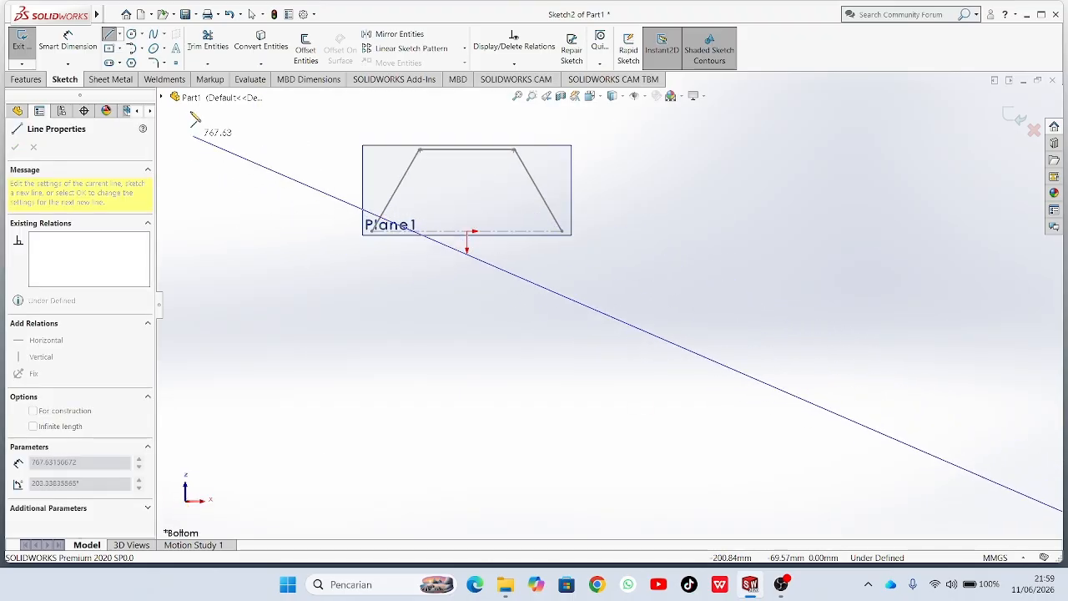
{"action": "left_click", "coordinate": [109, 35]}
{"action": "left_click", "coordinate": [109, 35]}
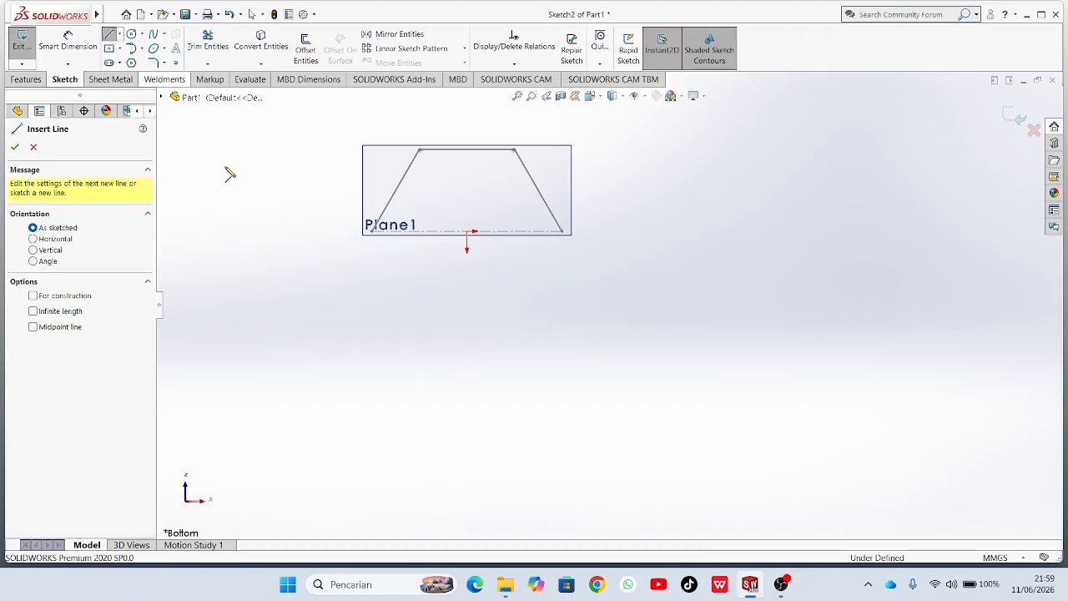
Sketch a four-line trapezoid inside the first profile's outline, with a horizontal upper line and a horizontal base about 69 mm long.
{"action": "scroll", "coordinate": [396, 253], "scroll_direction": "down", "scroll_amount": 1}
{"action": "scroll", "coordinate": [397, 253], "scroll_direction": "down", "scroll_amount": 2}
{"action": "scroll", "coordinate": [558, 184], "scroll_direction": "up", "scroll_amount": 2}
{"action": "scroll", "coordinate": [543, 251], "scroll_direction": "down", "scroll_amount": 3}
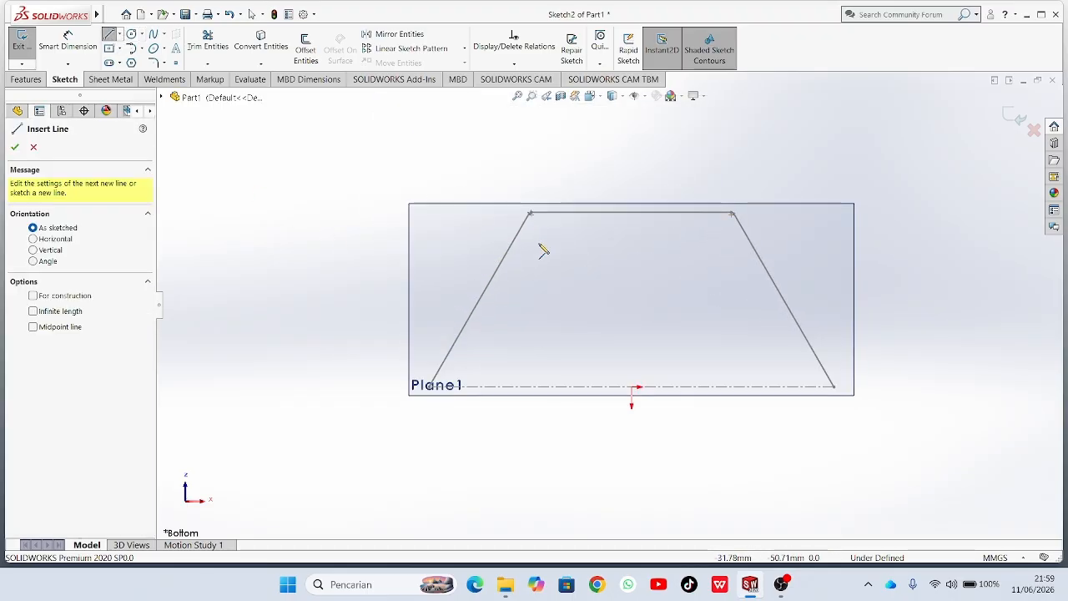
{"action": "left_click", "coordinate": [503, 362]}
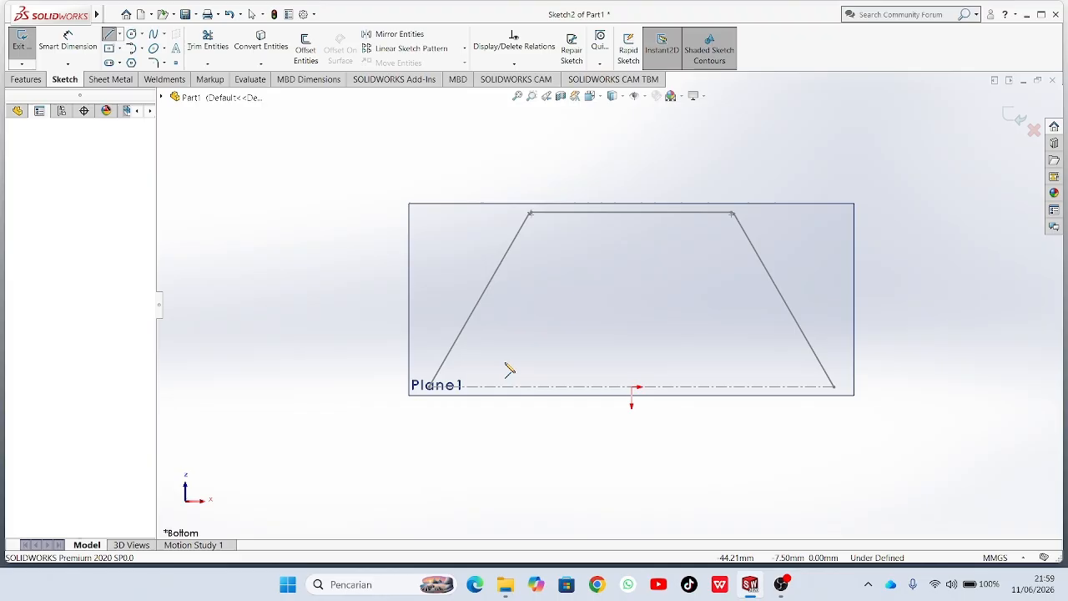
{"action": "left_click", "coordinate": [532, 306]}
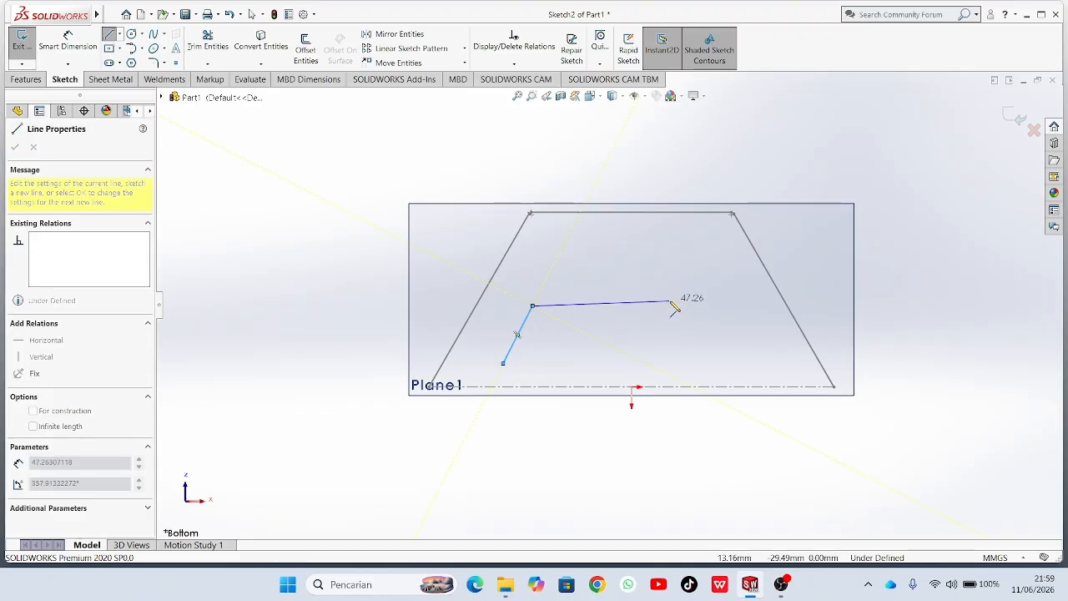
{"action": "left_click", "coordinate": [670, 306]}
{"action": "left_click", "coordinate": [707, 364]}
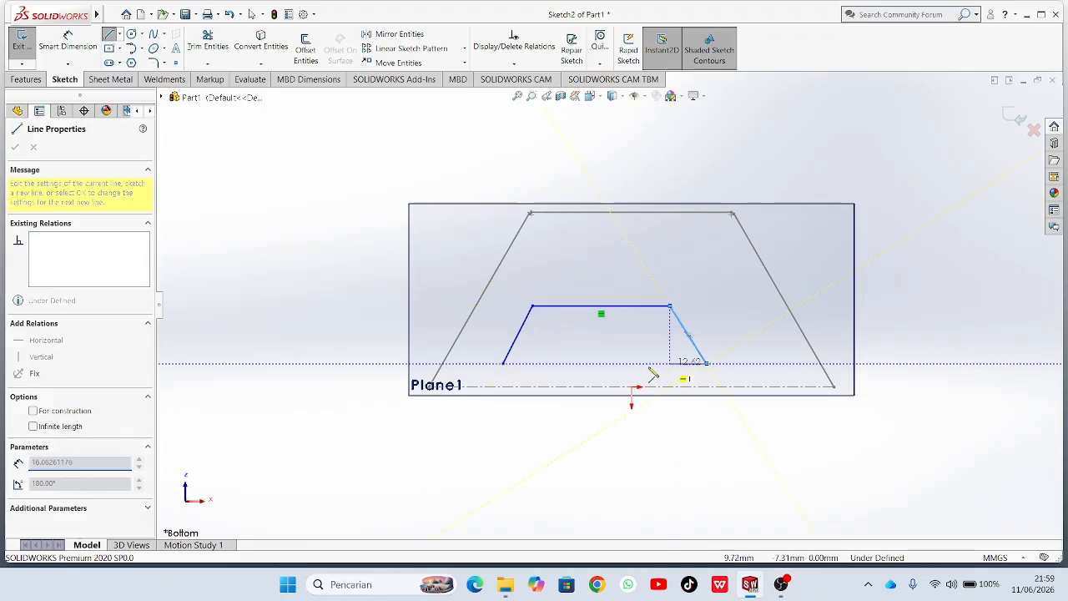
{"action": "left_click", "coordinate": [505, 363]}
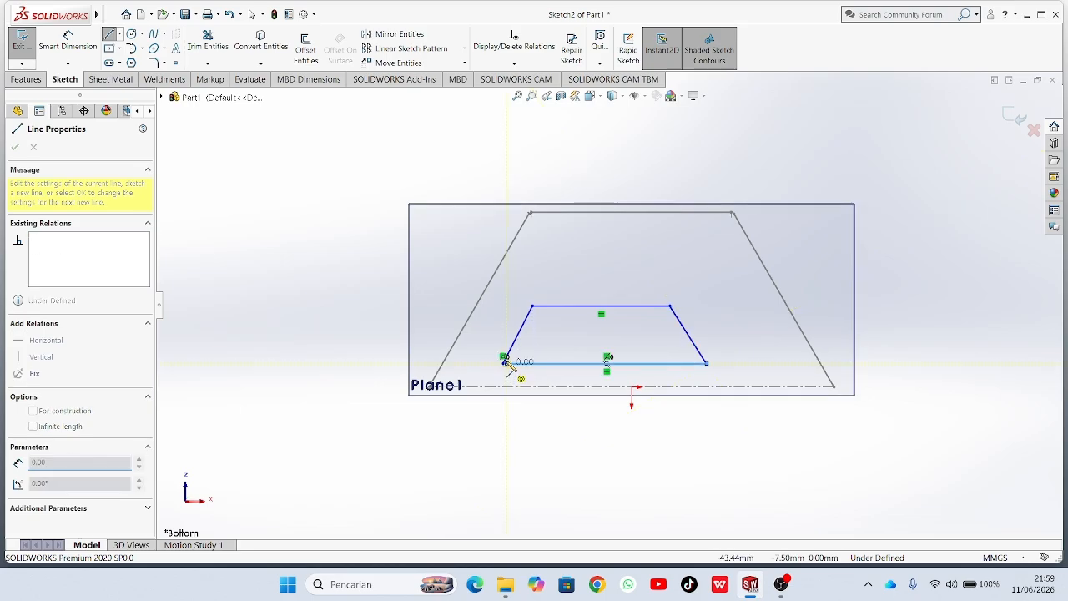
{"action": "left_click", "coordinate": [111, 35]}
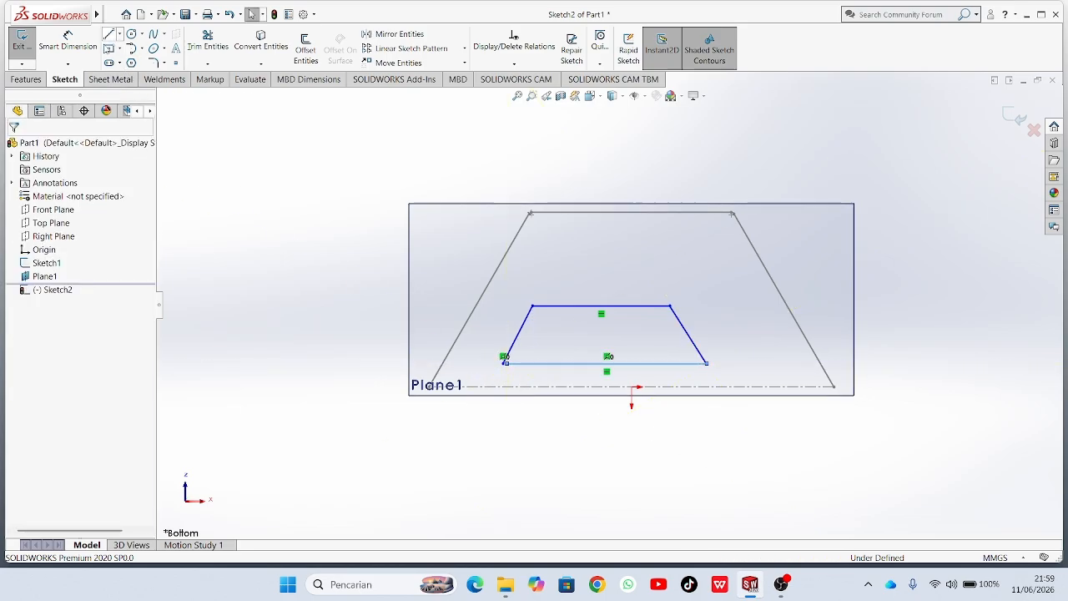
Convert the base line of the smaller trapezoid to construction geometry.
{"action": "scroll", "coordinate": [609, 306], "scroll_direction": "up", "scroll_amount": 1}
{"action": "scroll", "coordinate": [593, 343], "scroll_direction": "down", "scroll_amount": 4}
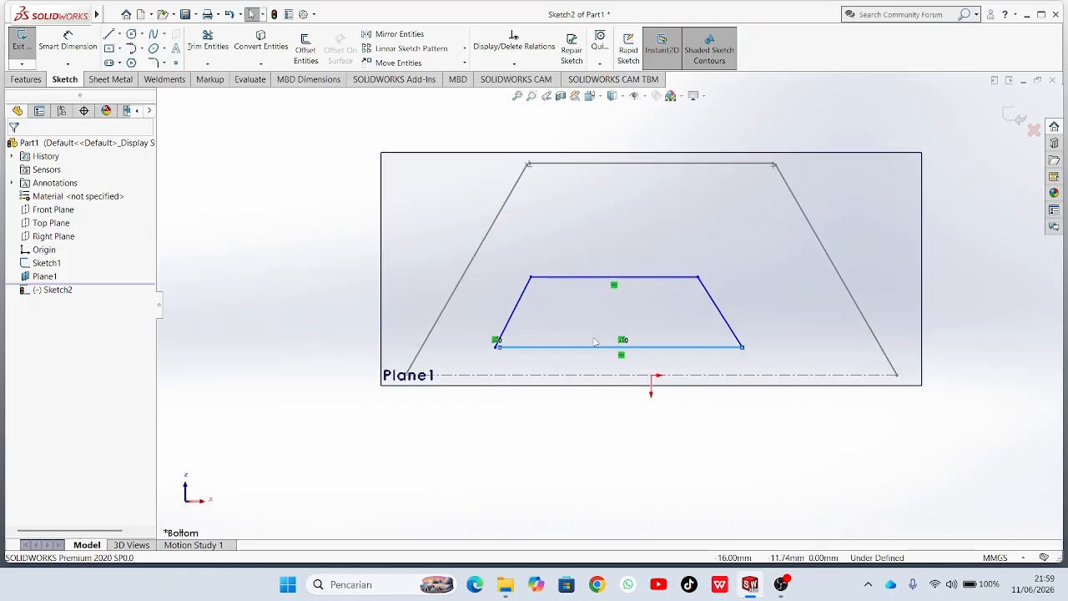
{"action": "left_click", "coordinate": [597, 350]}
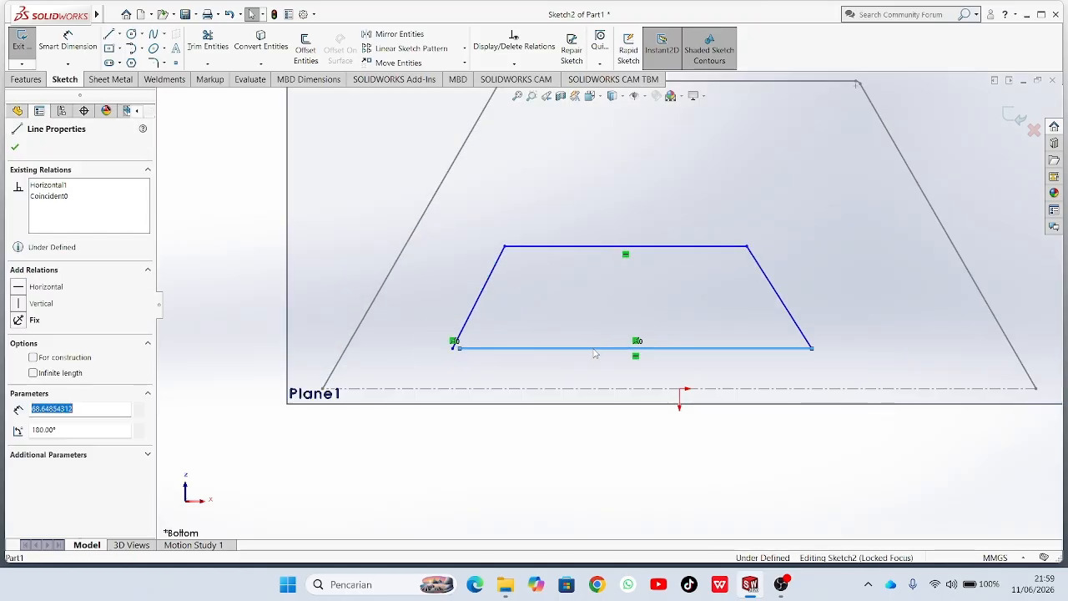
{"action": "right_click", "coordinate": [597, 350]}
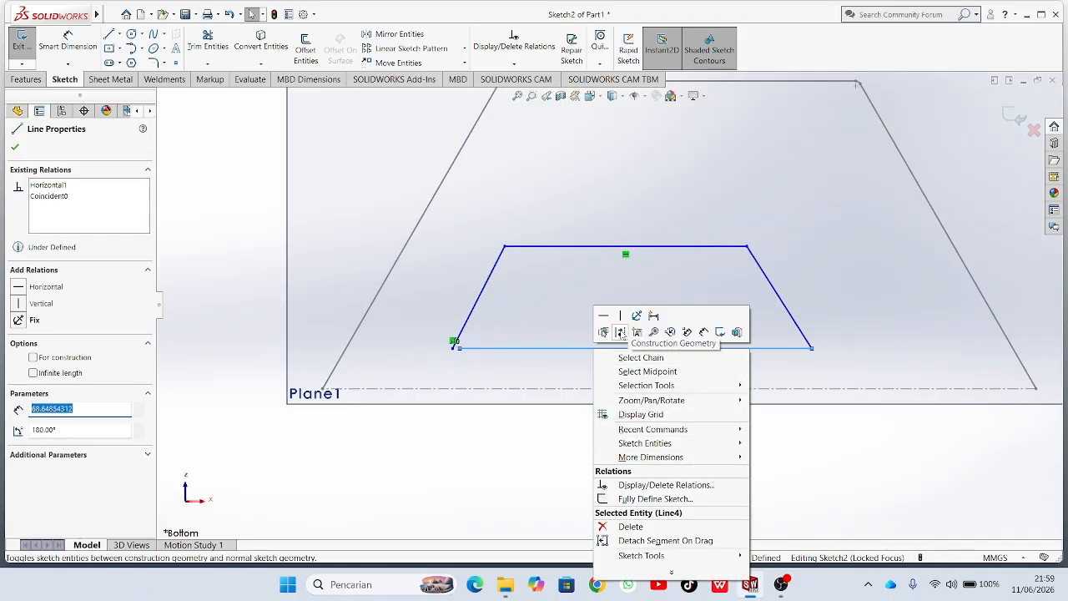
{"action": "left_click", "coordinate": [603, 332]}
{"action": "scroll", "coordinate": [584, 351], "scroll_direction": "up", "scroll_amount": 3}
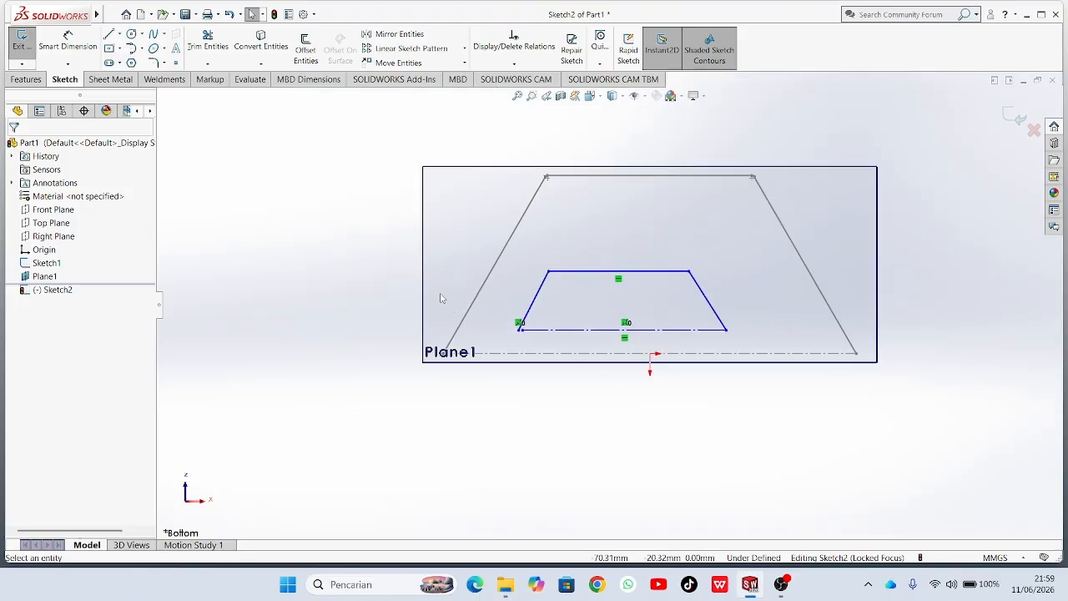
Dimension the angle between the smaller trapezoid's left leg and its upper line and set it to 120°.
{"action": "left_click", "coordinate": [68, 41]}
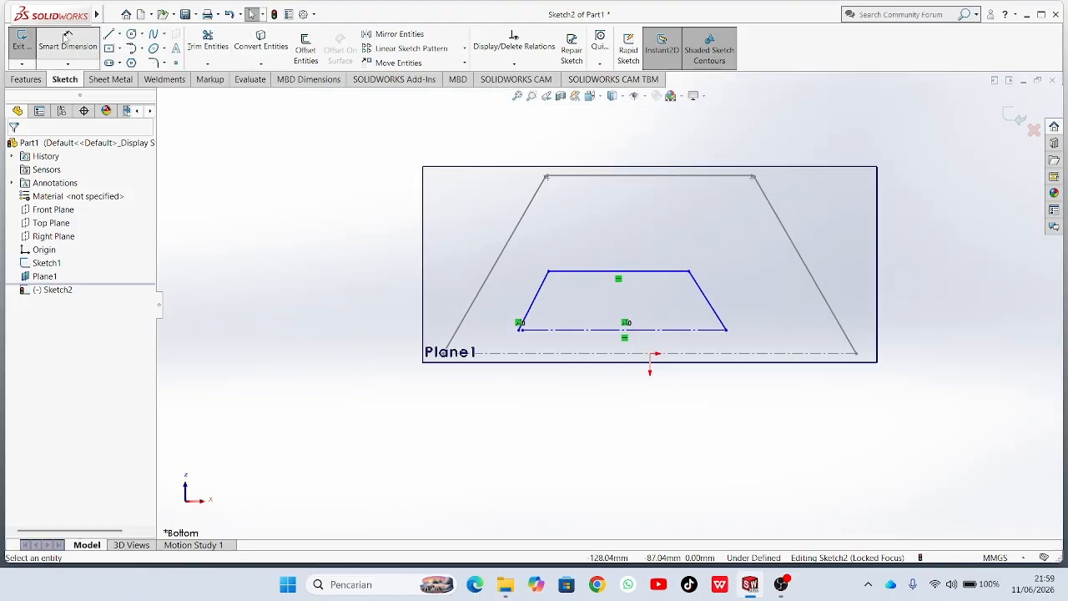
{"action": "scroll", "coordinate": [557, 292], "scroll_direction": "up", "scroll_amount": 4}
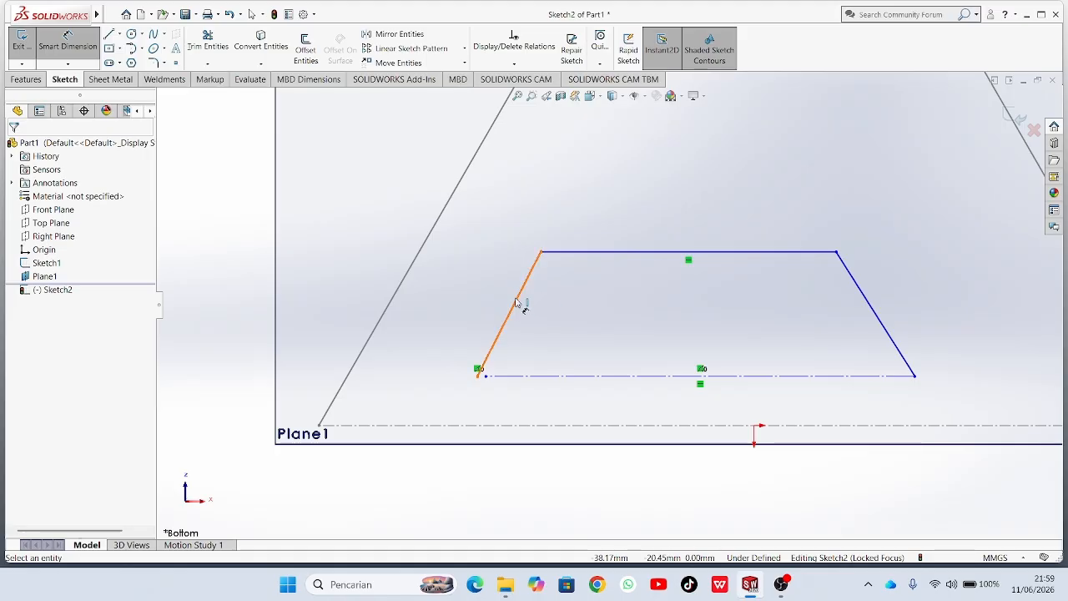
{"action": "left_click", "coordinate": [517, 302]}
{"action": "left_click", "coordinate": [584, 252]}
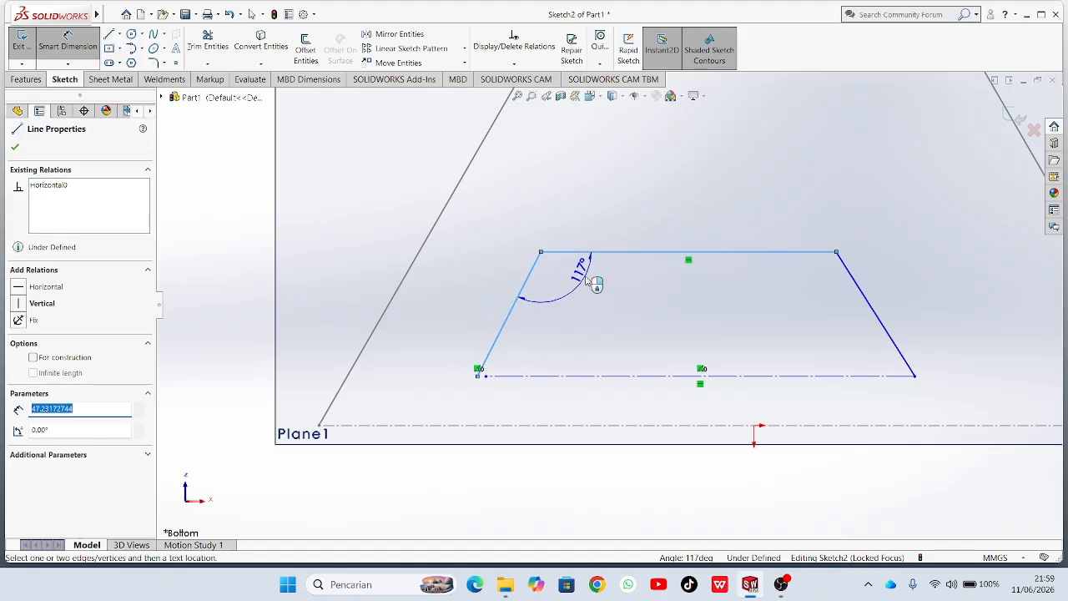
{"action": "left_click", "coordinate": [593, 293]}
{"action": "type", "text": "120"}
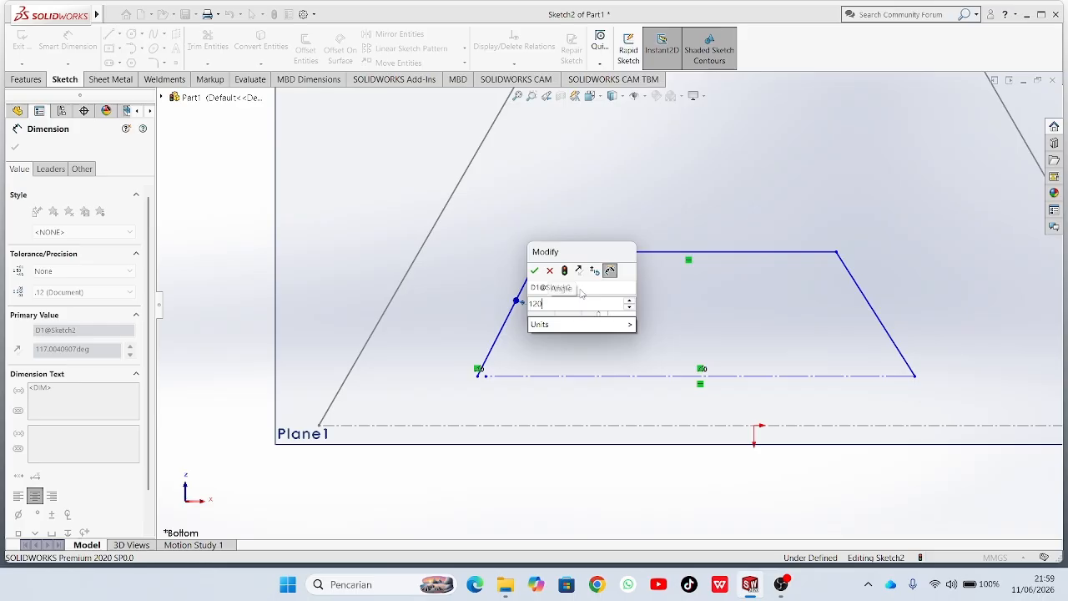
{"action": "key", "text": "Return"}
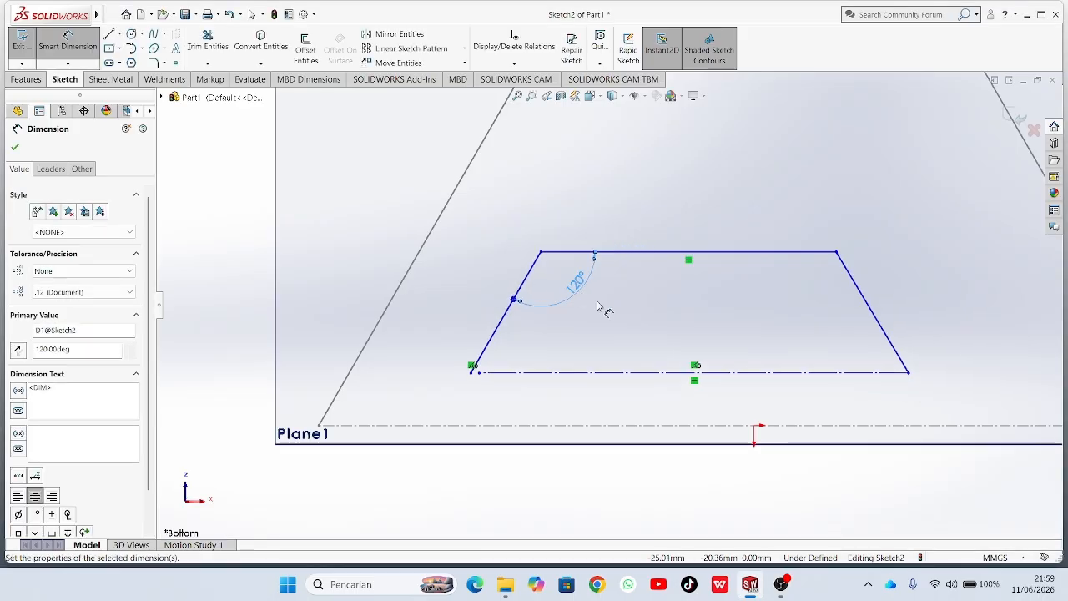
Dimension the vertical height of the same trapezoid's left leg and set it to 90 mm.
{"action": "left_click", "coordinate": [506, 315]}
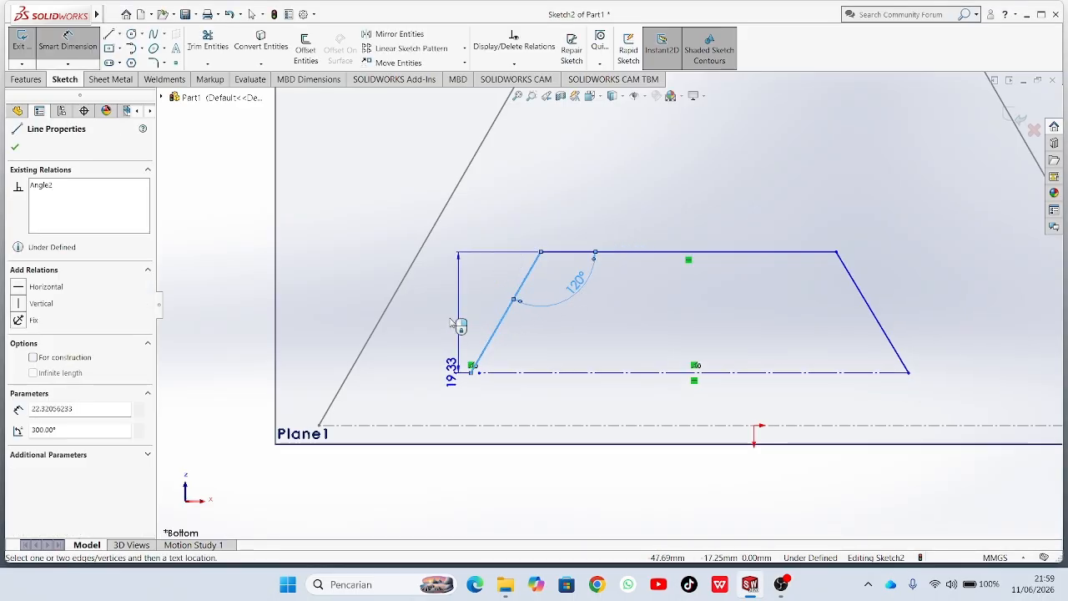
{"action": "left_click", "coordinate": [437, 327]}
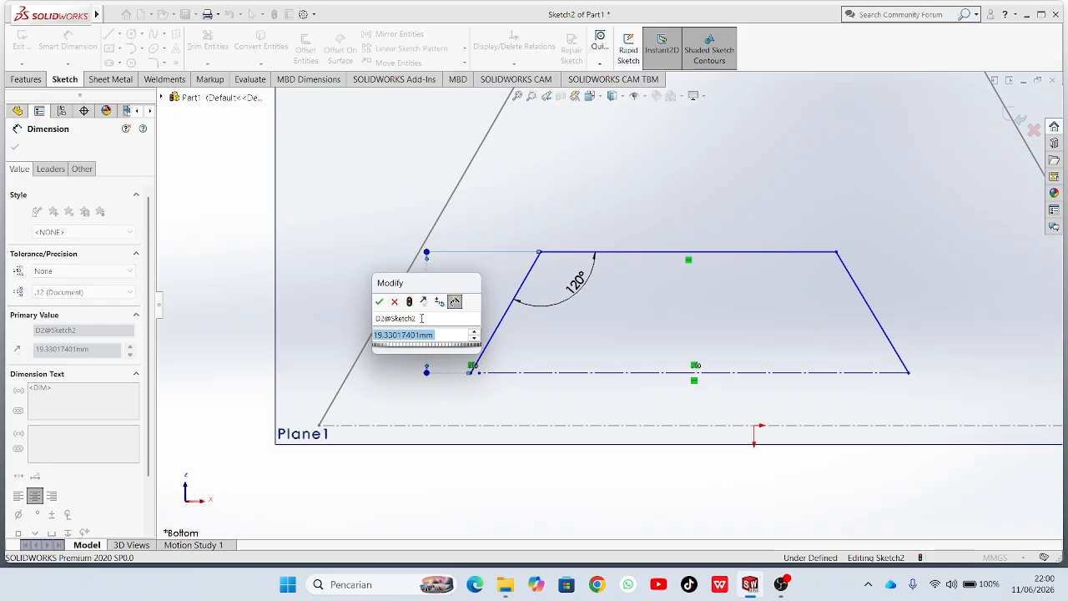
{"action": "key", "text": "BackSpace"}
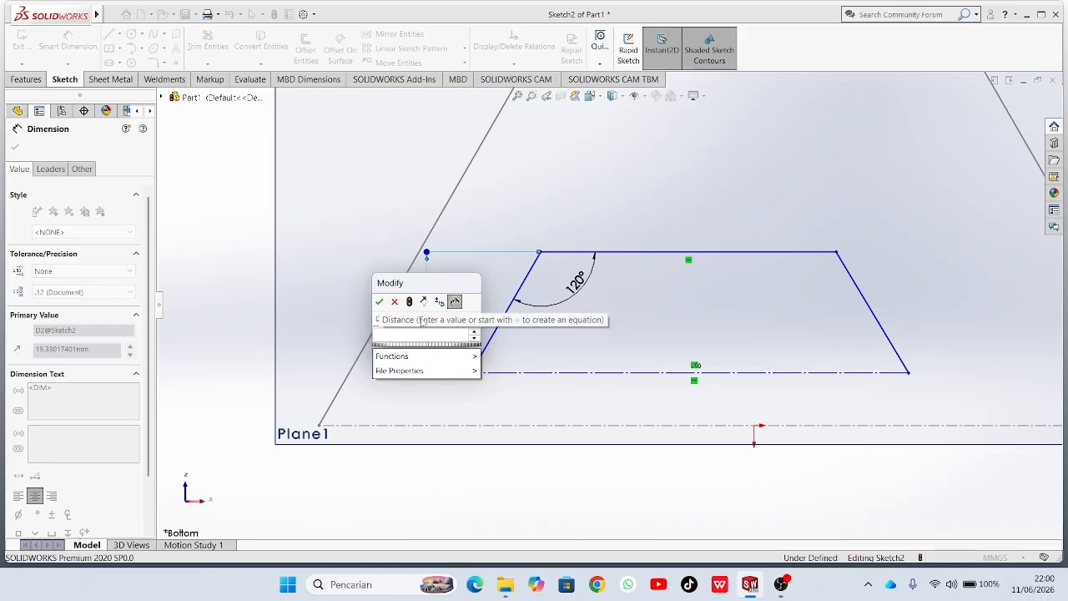
{"action": "type", "text": "90"}
{"action": "key", "text": "Return"}
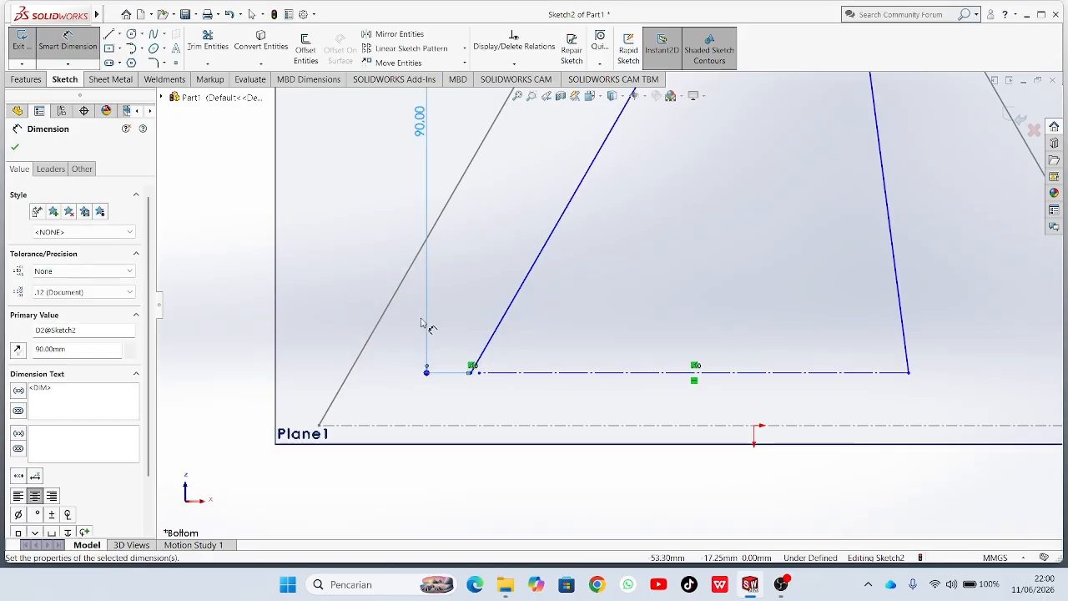
{"action": "scroll", "coordinate": [706, 293], "scroll_direction": "up", "scroll_amount": 5}
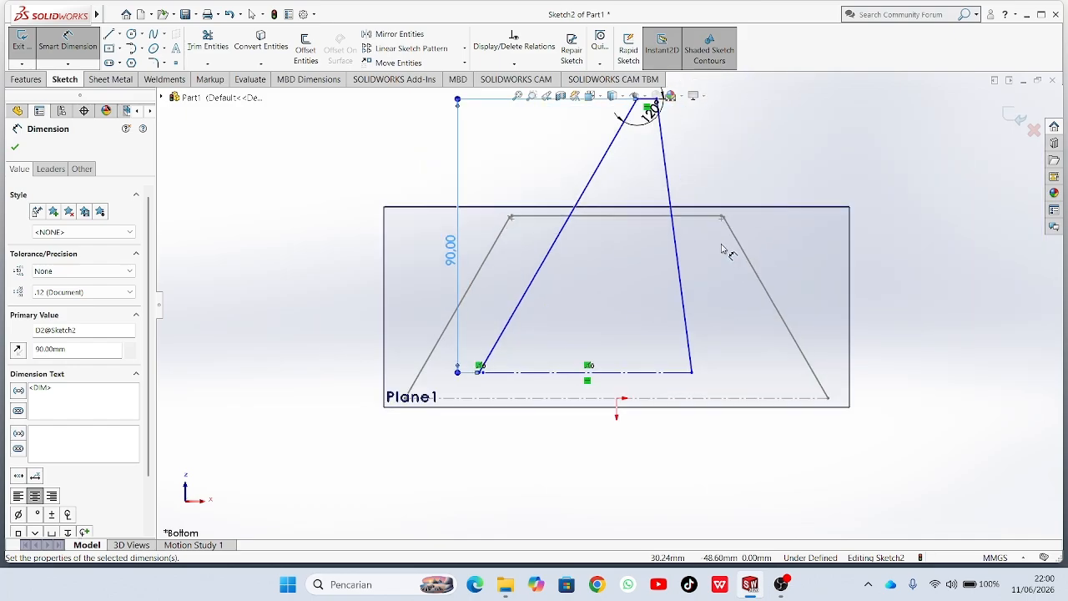
{"action": "left_click", "coordinate": [14, 148]}
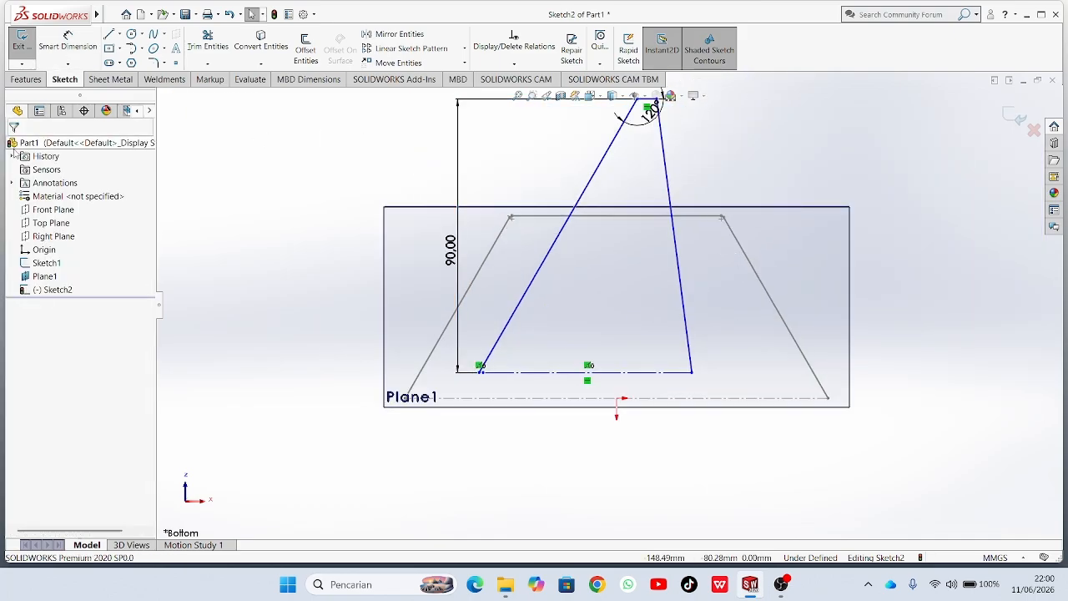
Apply an Equal relation to the second profile's two slanted legs and its upper line.
{"action": "key", "text": "z"}
{"action": "scroll", "coordinate": [604, 195], "scroll_direction": "down", "scroll_amount": 5}
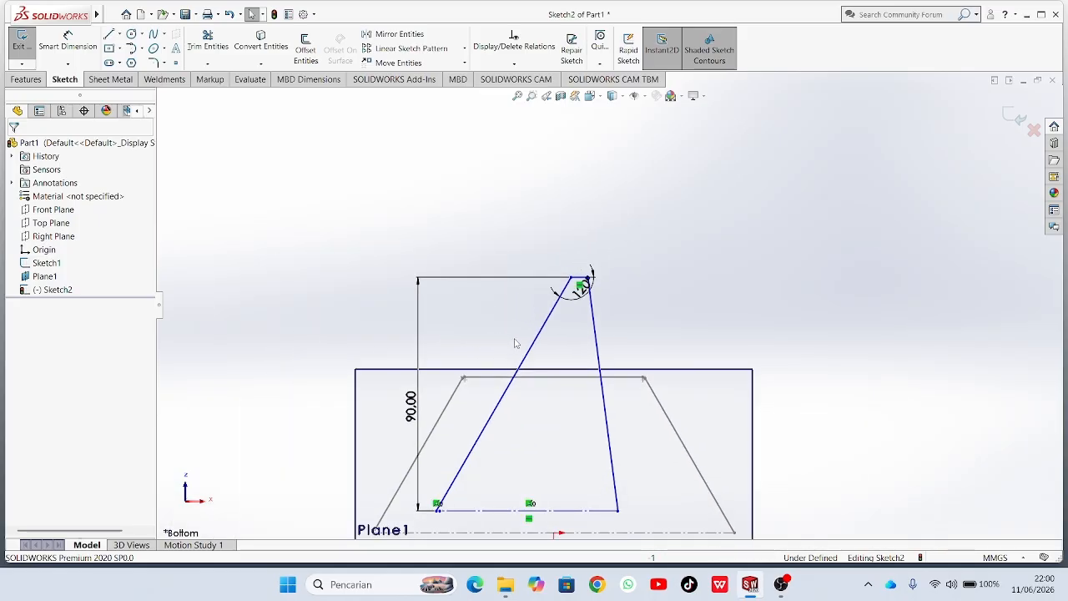
{"action": "left_click", "coordinate": [528, 359]}
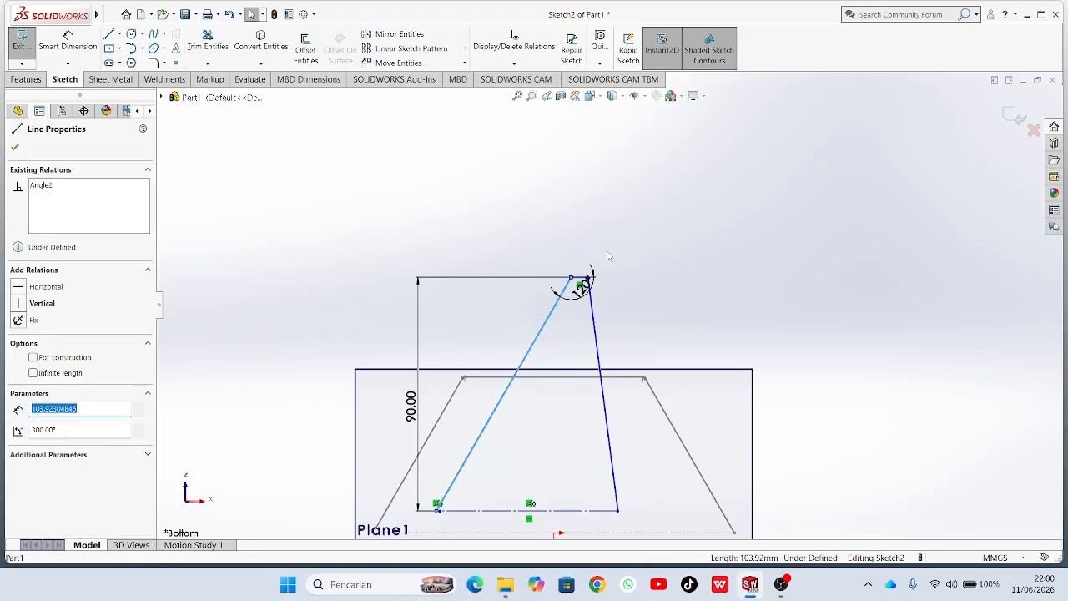
{"action": "left_click", "coordinate": [582, 277]}
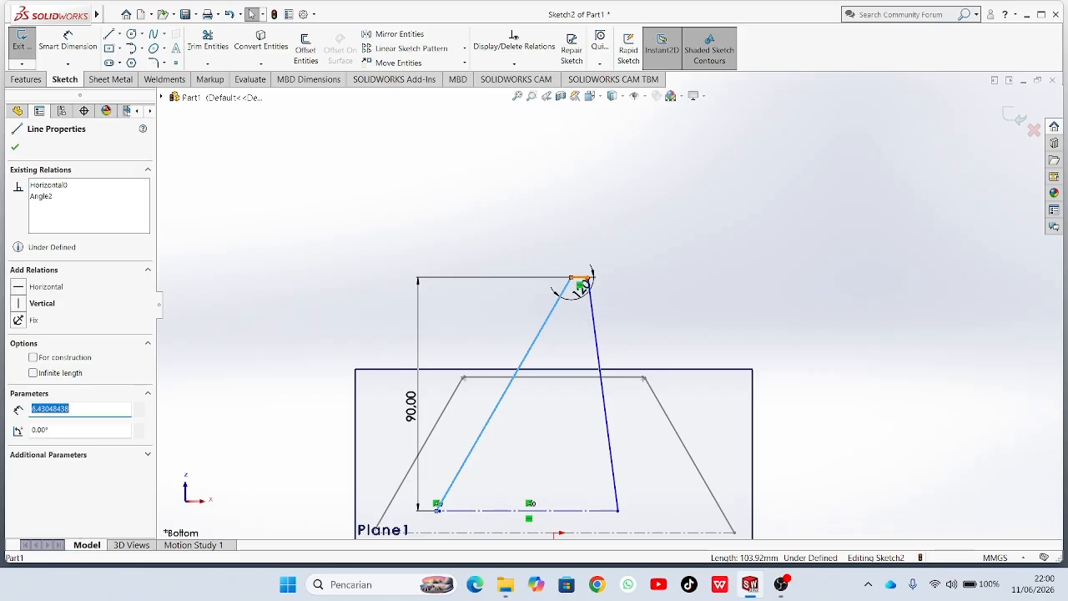
{"action": "left_click", "coordinate": [594, 322], "text": "ctrl"}
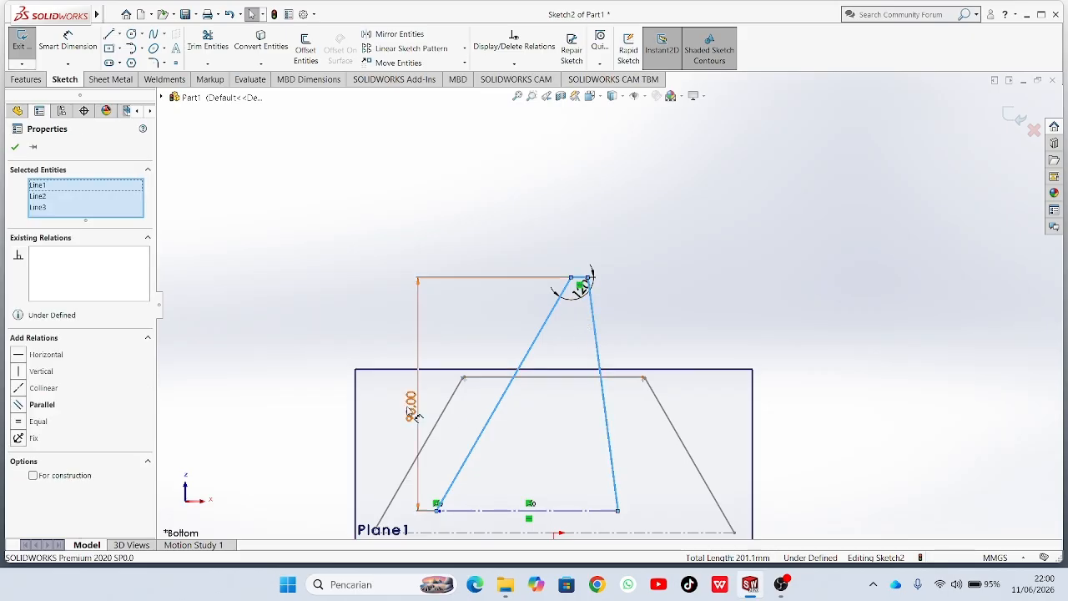
{"action": "left_click", "coordinate": [47, 421]}
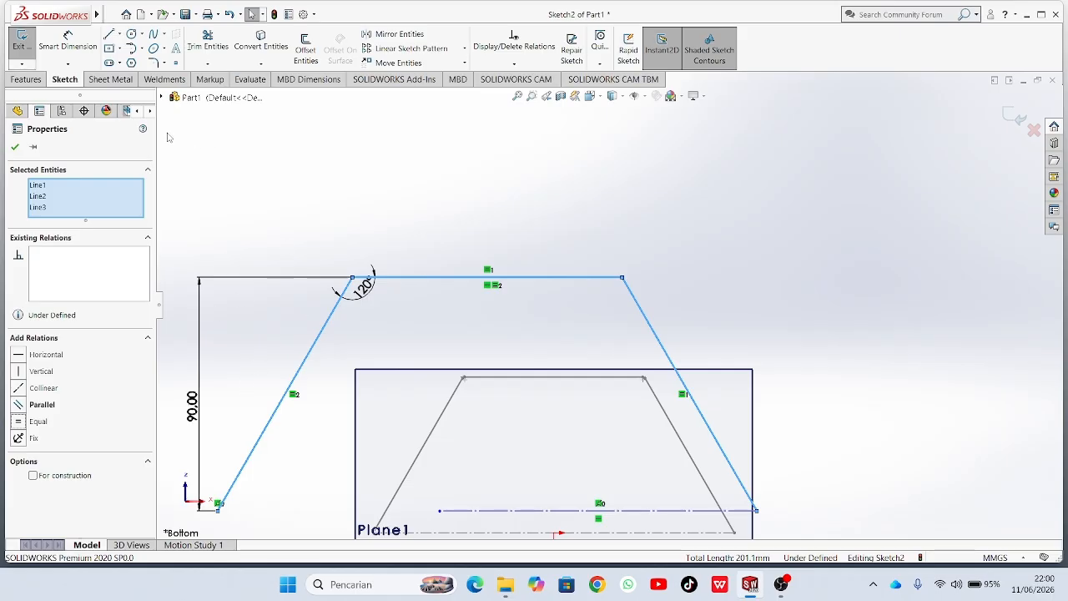
{"action": "left_click", "coordinate": [15, 147]}
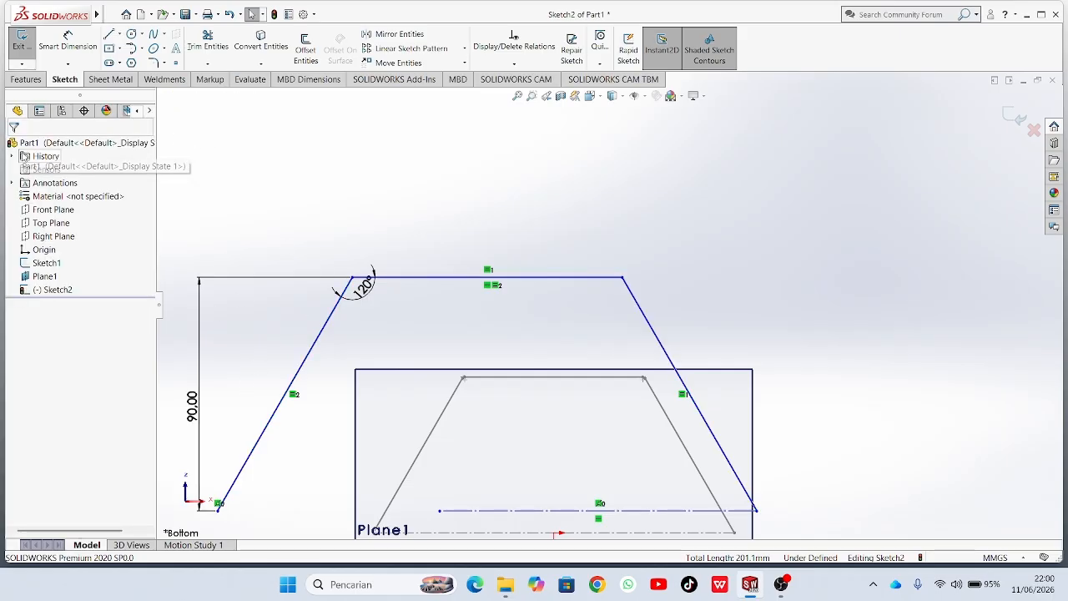
Apply a Symmetric relation between the origin and the midpoint of the second profile's construction base line, about that base line.
{"action": "key", "text": "f"}
{"action": "scroll", "coordinate": [434, 223], "scroll_direction": "up", "scroll_amount": 3}
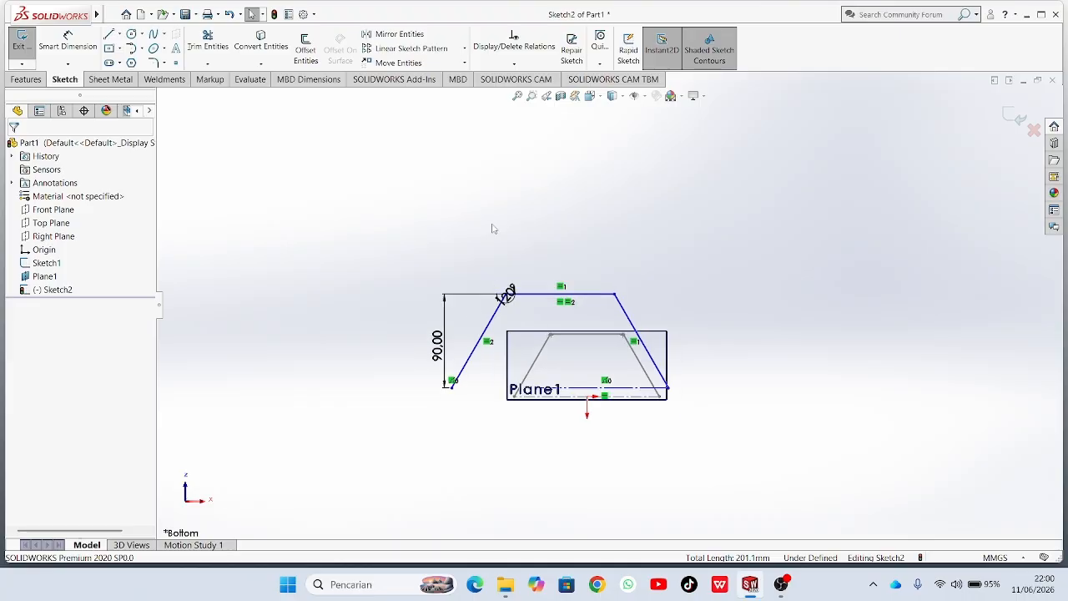
{"action": "scroll", "coordinate": [496, 228], "scroll_direction": "down", "scroll_amount": 2}
{"action": "scroll", "coordinate": [579, 343], "scroll_direction": "down", "scroll_amount": 1}
{"action": "scroll", "coordinate": [568, 382], "scroll_direction": "down", "scroll_amount": 1}
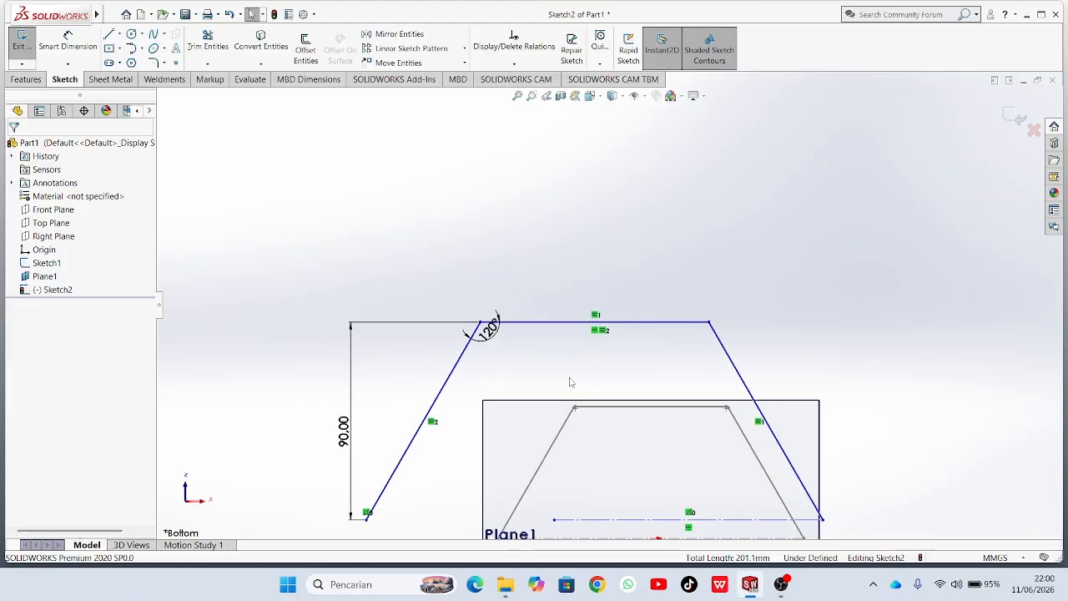
{"action": "scroll", "coordinate": [578, 380], "scroll_direction": "up", "scroll_amount": 2}
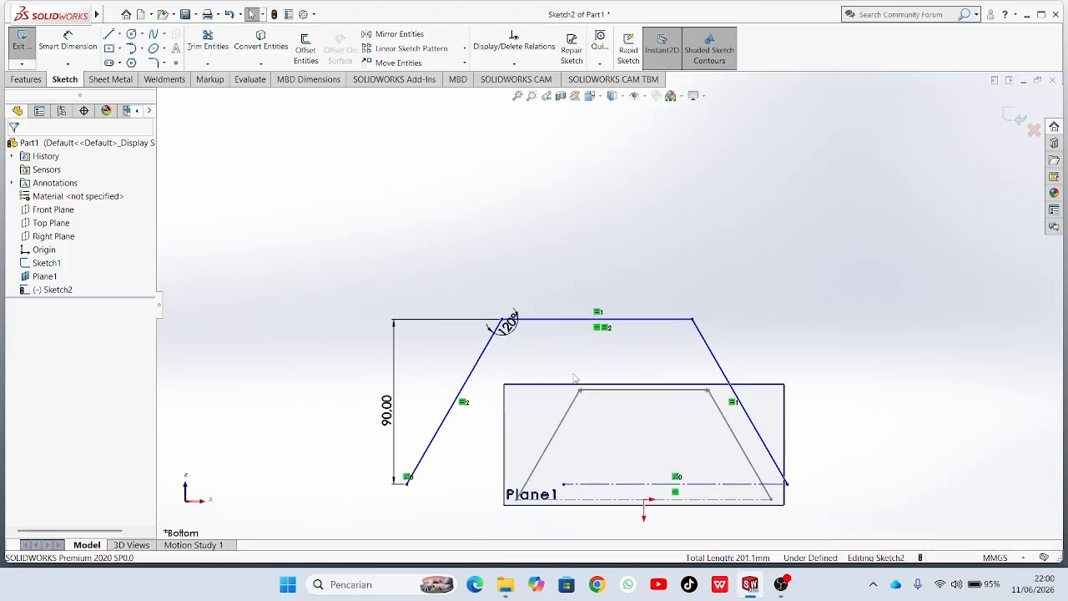
{"action": "scroll", "coordinate": [609, 426], "scroll_direction": "down", "scroll_amount": 4}
{"action": "scroll", "coordinate": [634, 459], "scroll_direction": "down", "scroll_amount": 3}
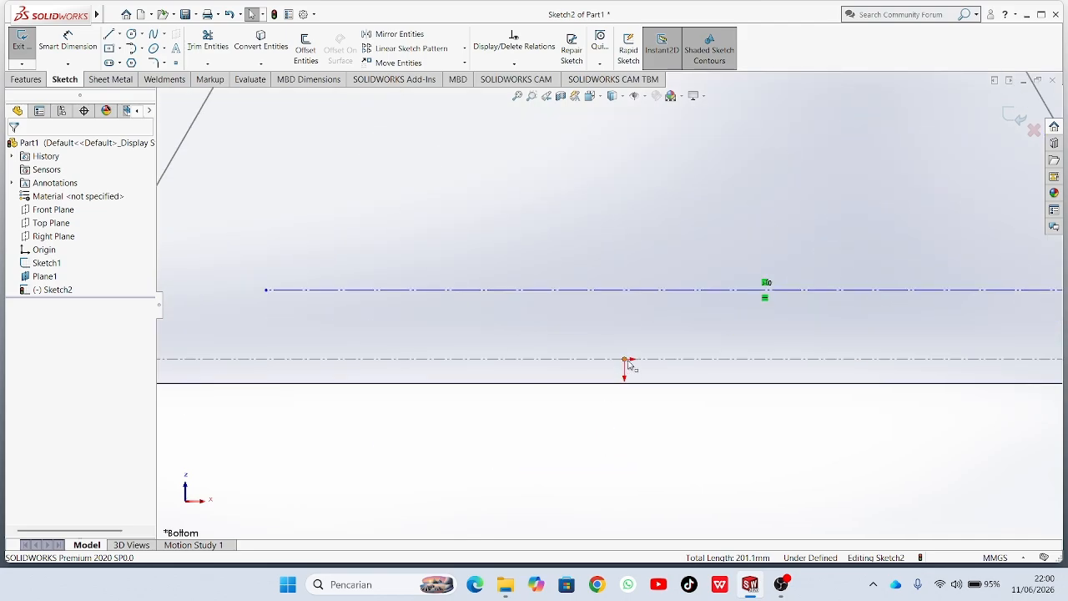
{"action": "left_click", "coordinate": [625, 360]}
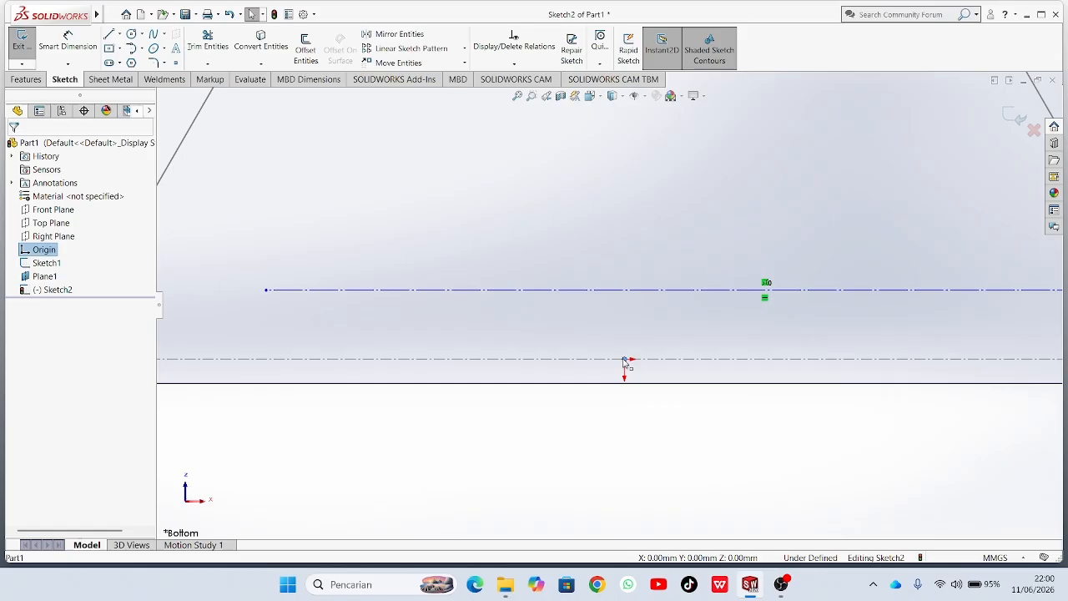
{"action": "left_click", "coordinate": [765, 290], "text": "ctrl"}
{"action": "left_click", "coordinate": [38, 354]}
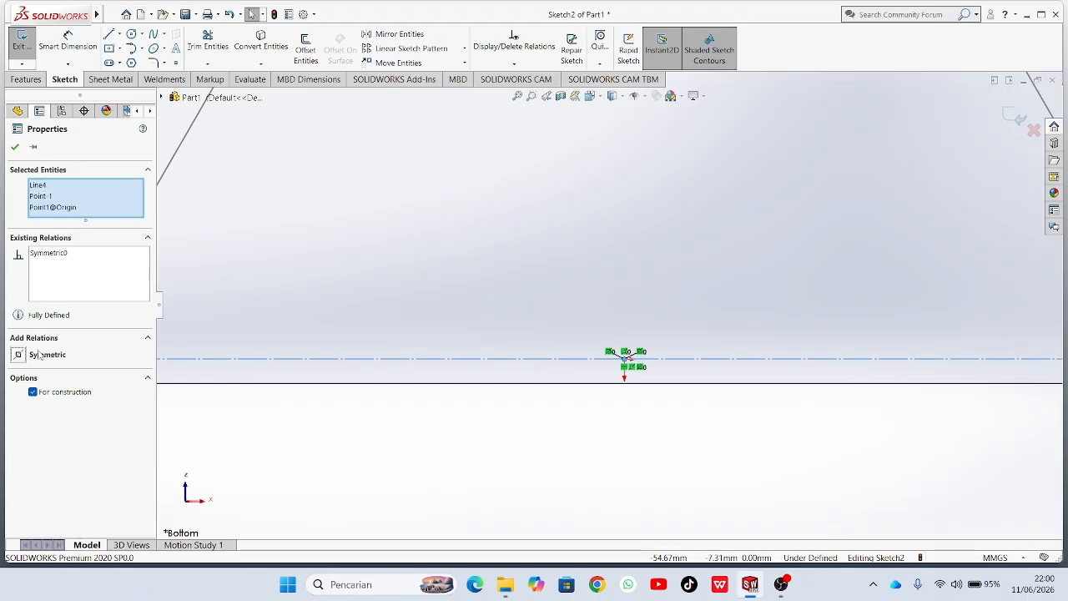
{"action": "left_click", "coordinate": [15, 147]}
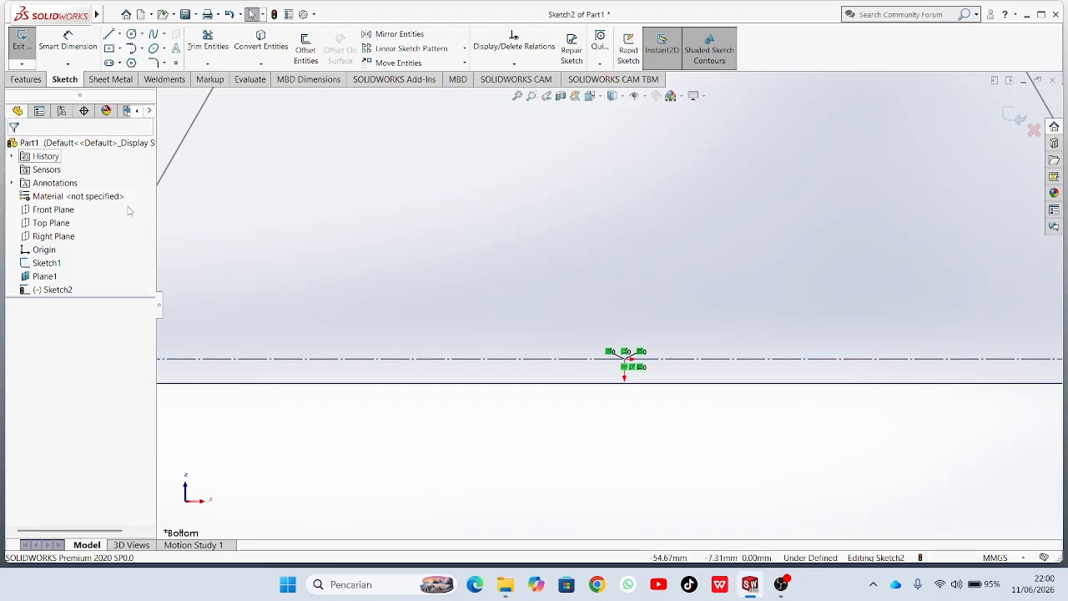
Draw a horizontal centerline from the left end of the construction base line to the lower end of the second profile's left leg.
{"action": "scroll", "coordinate": [407, 344], "scroll_direction": "up", "scroll_amount": 5}
{"action": "scroll", "coordinate": [406, 344], "scroll_direction": "up", "scroll_amount": 2}
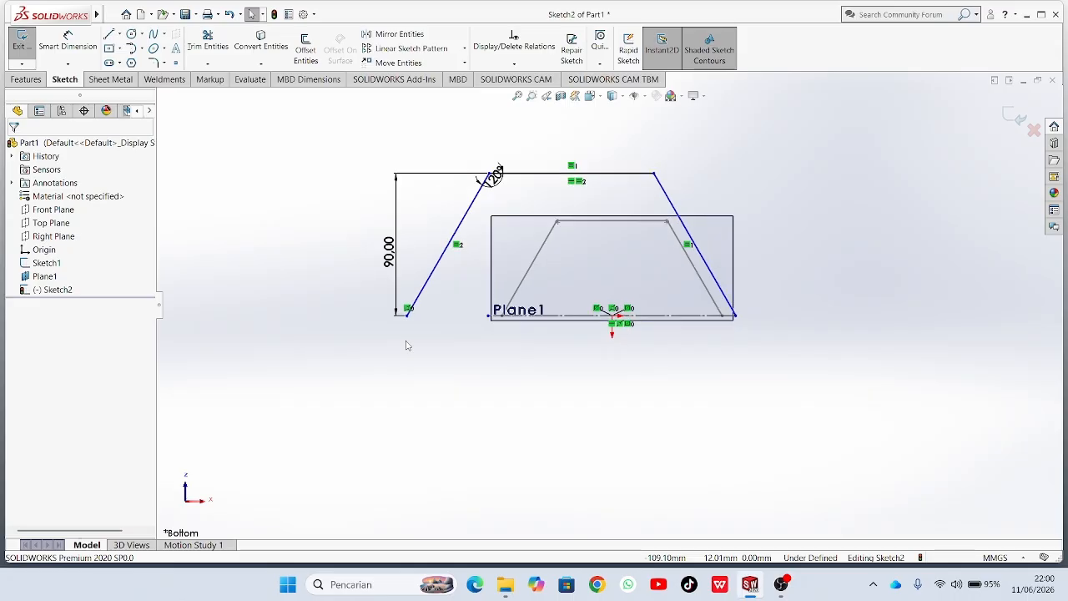
{"action": "mouse_move", "coordinate": [407, 345]}
{"action": "middle_mouse_down"}
{"action": "mouse_move", "coordinate": [420, 353]}
{"action": "mouse_move", "coordinate": [403, 353]}
{"action": "middle_mouse_up"}
{"action": "scroll", "coordinate": [529, 322], "scroll_direction": "up", "scroll_amount": 3}
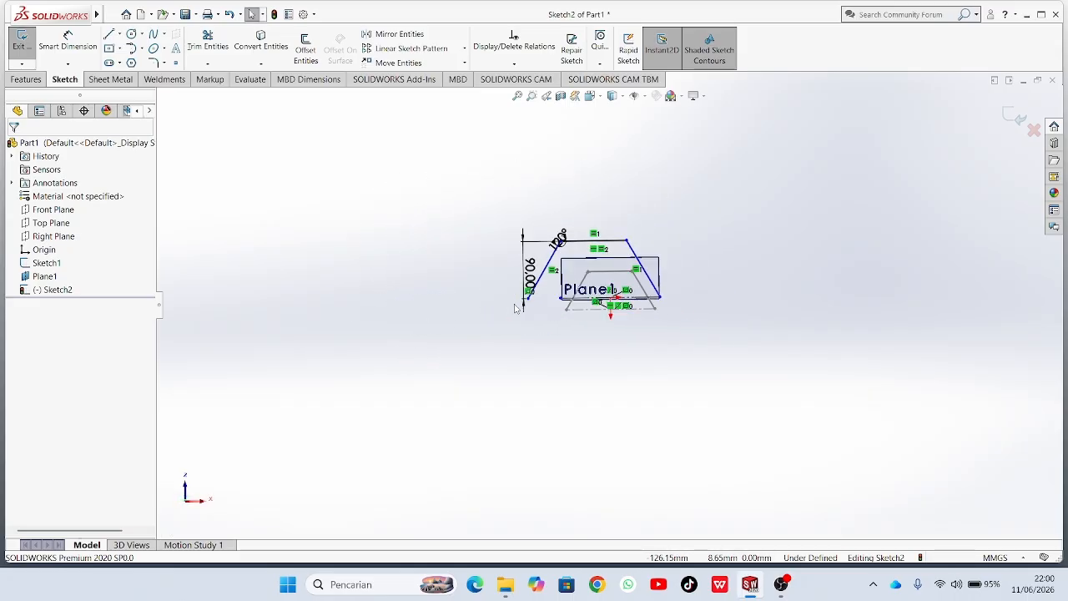
{"action": "scroll", "coordinate": [568, 302], "scroll_direction": "down", "scroll_amount": 5}
{"action": "scroll", "coordinate": [523, 325], "scroll_direction": "down", "scroll_amount": 3}
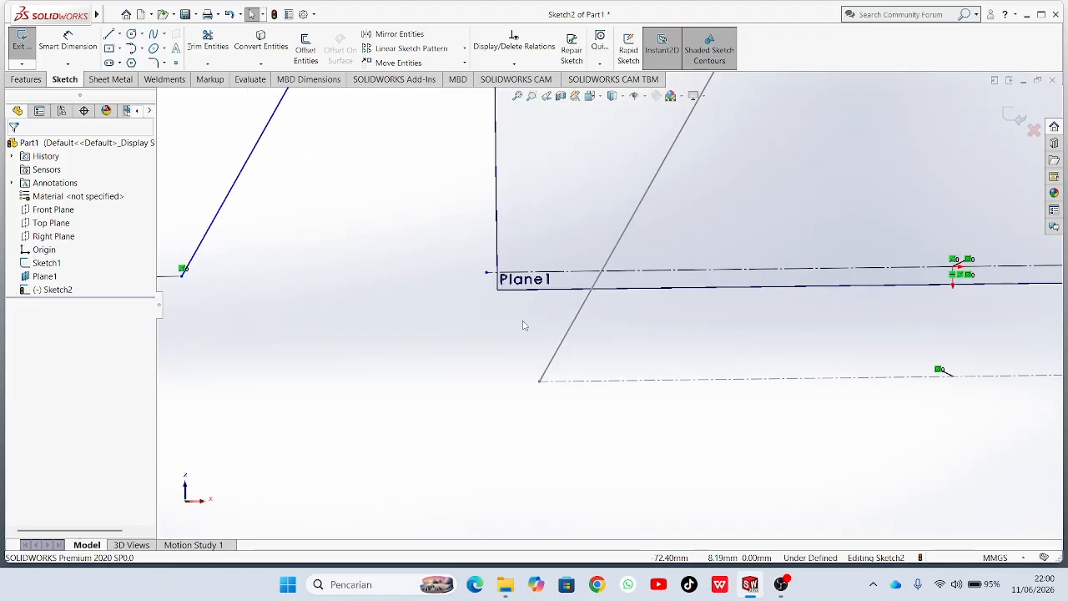
{"action": "scroll", "coordinate": [647, 440], "scroll_direction": "up", "scroll_amount": 5}
{"action": "middle_click_drag", "start_coordinate": [660, 434], "coordinate": [659, 388]}
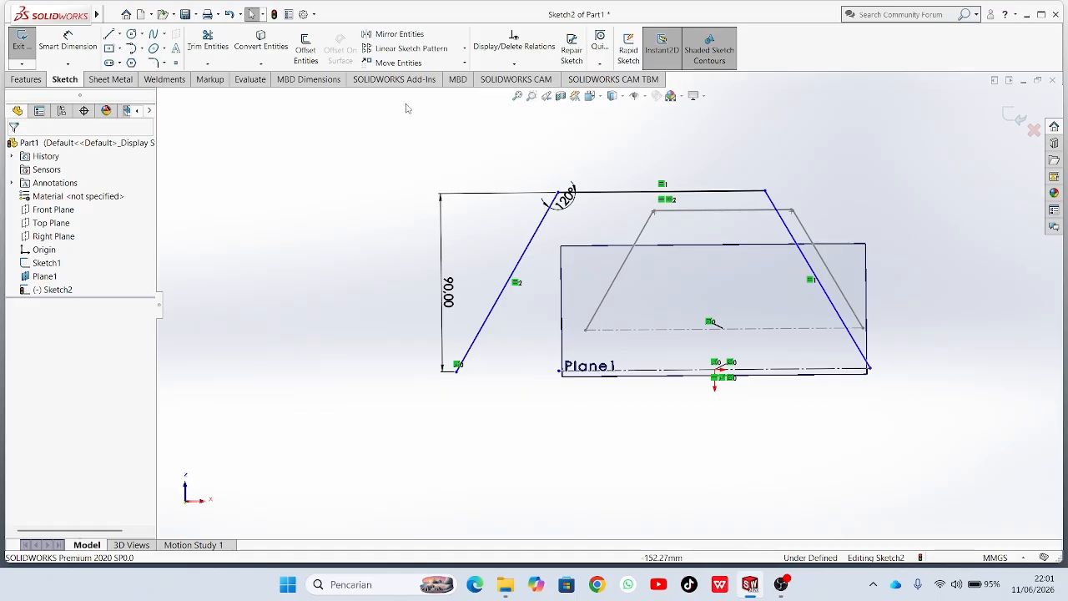
{"action": "left_click", "coordinate": [108, 34]}
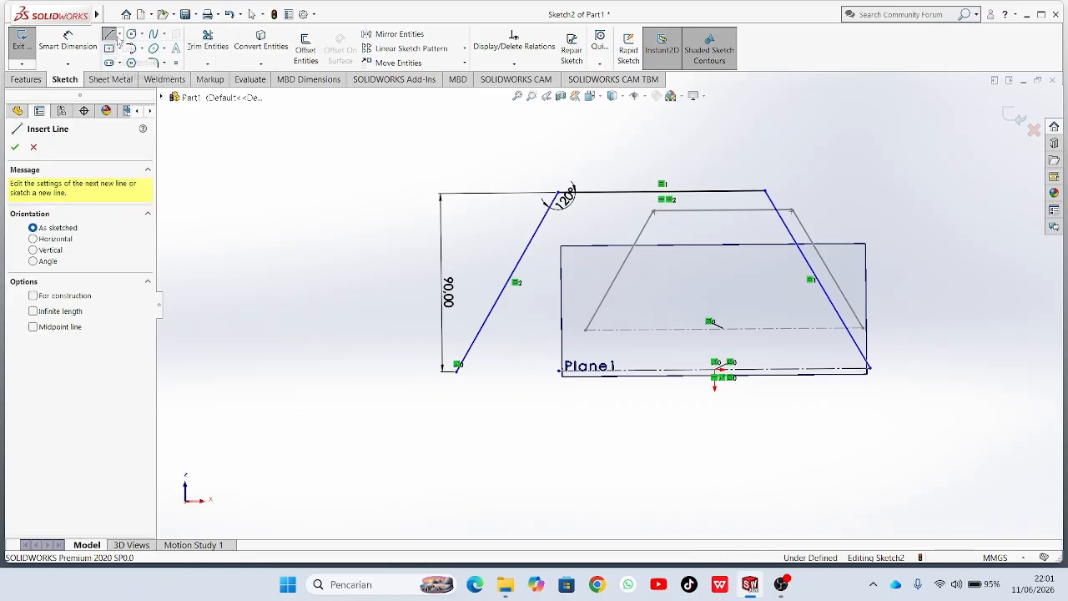
{"action": "left_click", "coordinate": [119, 33]}
{"action": "left_click", "coordinate": [123, 62]}
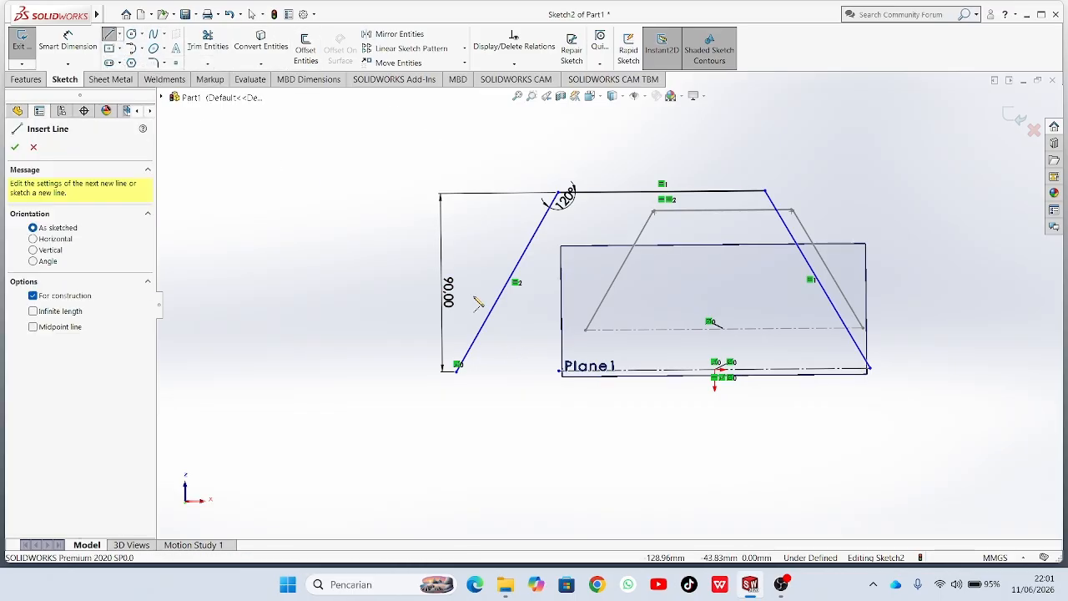
{"action": "left_click", "coordinate": [560, 372]}
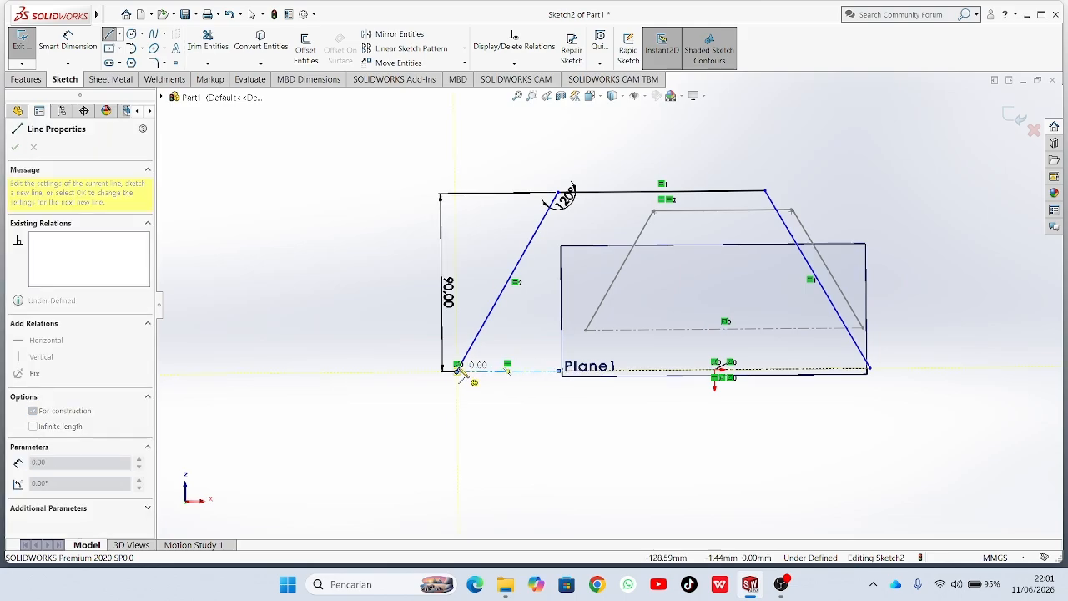
{"action": "left_click", "coordinate": [458, 369]}
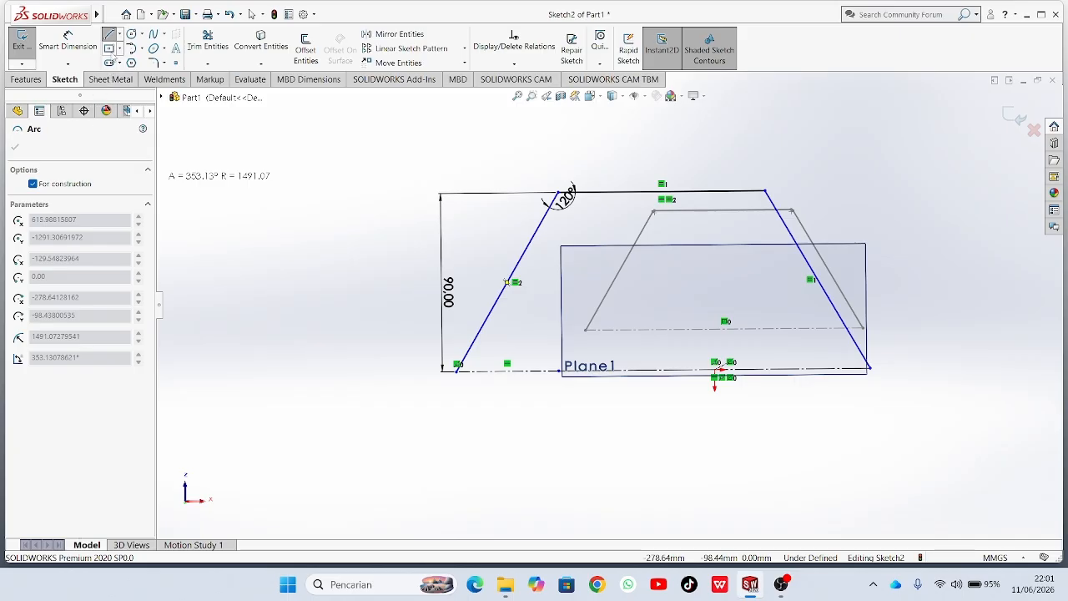
{"action": "left_click", "coordinate": [109, 34]}
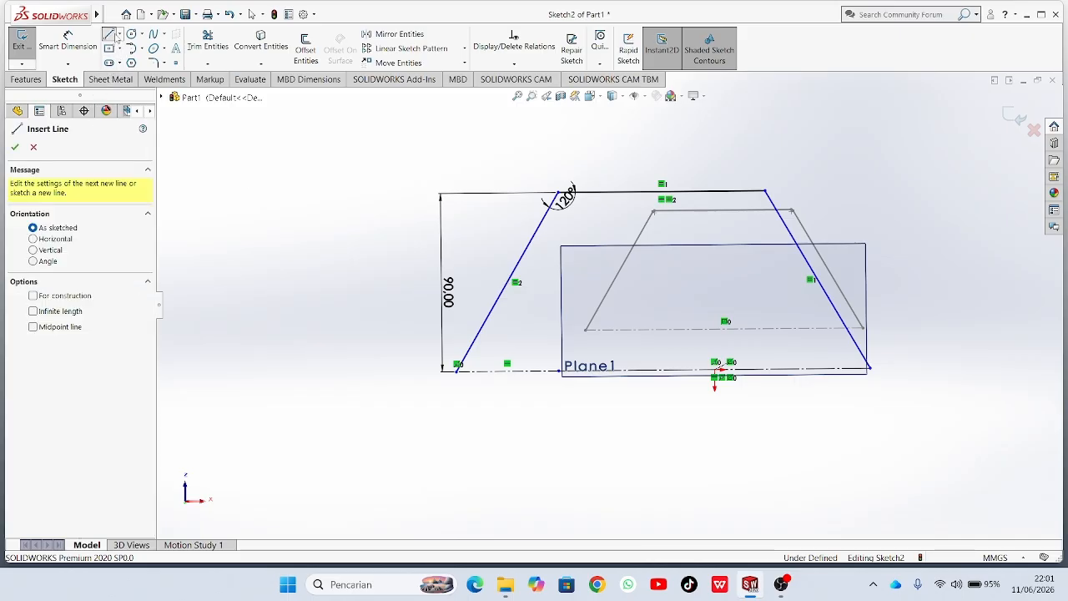
{"action": "left_click", "coordinate": [14, 147]}
{"action": "middle_click_drag", "start_coordinate": [678, 491], "coordinate": [694, 498]}
{"action": "scroll", "coordinate": [695, 500], "scroll_direction": "up", "scroll_amount": 1}
{"action": "scroll", "coordinate": [694, 501], "scroll_direction": "up", "scroll_amount": 1}
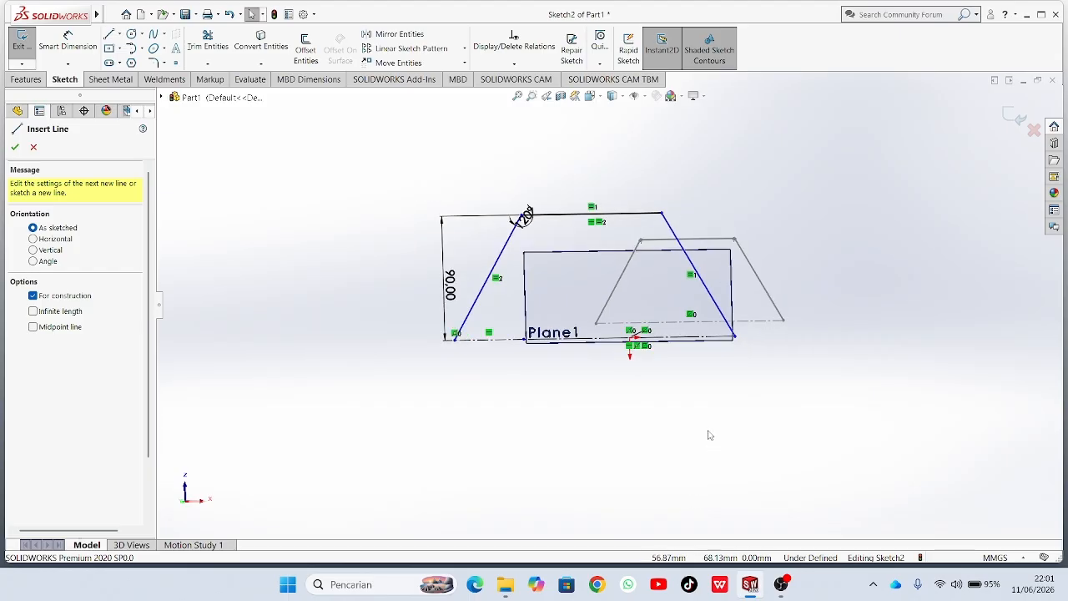
{"action": "mouse_move", "coordinate": [709, 434]}
{"action": "middle_mouse_down"}
{"action": "mouse_move", "coordinate": [694, 443]}
{"action": "mouse_move", "coordinate": [702, 418]}
{"action": "middle_mouse_up"}
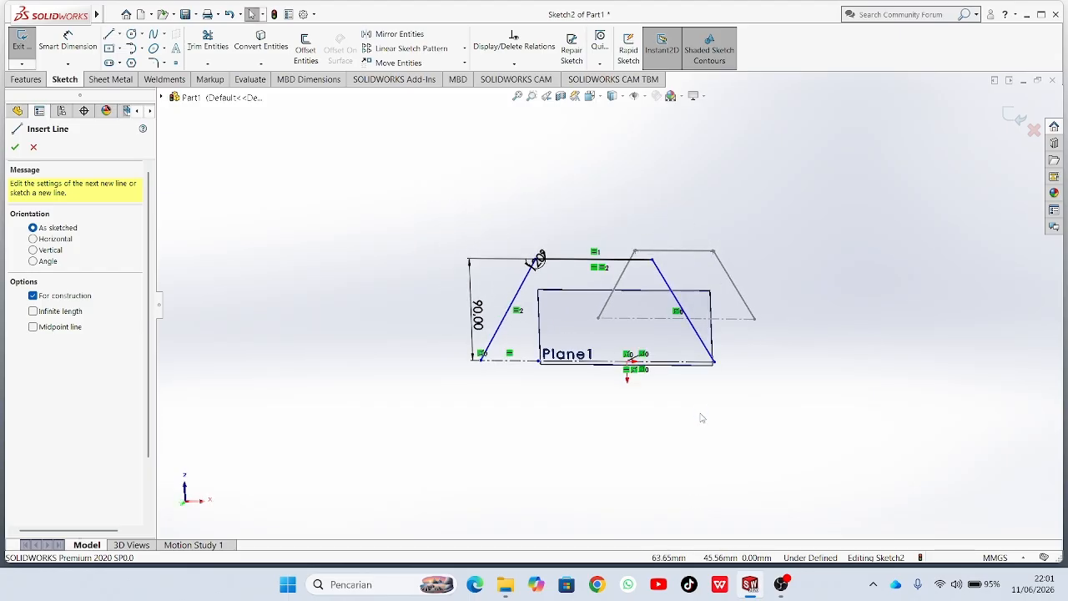
End the line command without adding another line and close the second profile's sketch.
{"action": "left_click", "coordinate": [117, 79]}
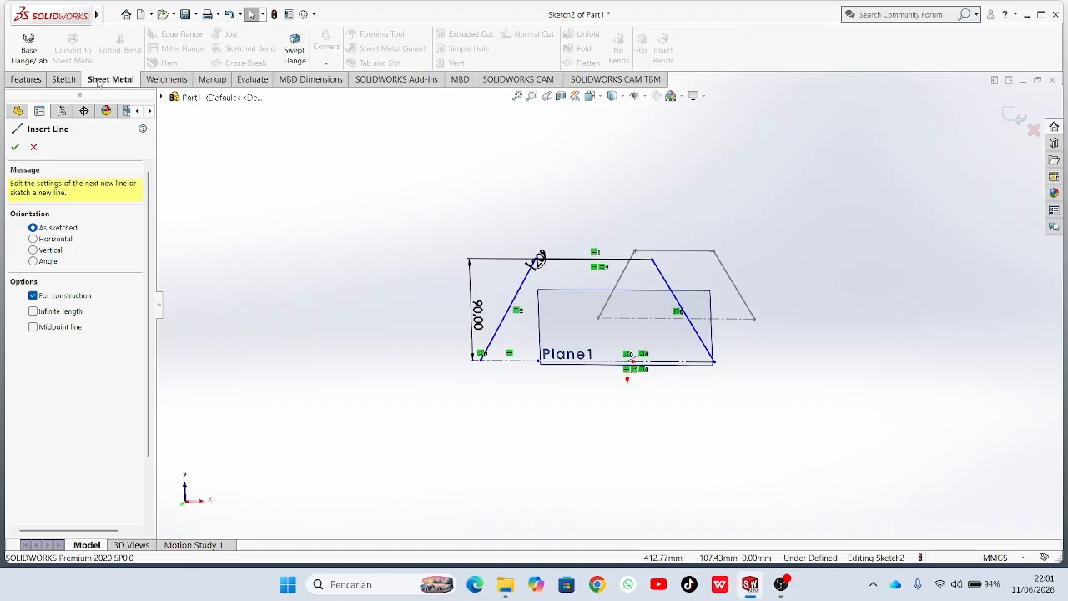
{"action": "left_click", "coordinate": [33, 148]}
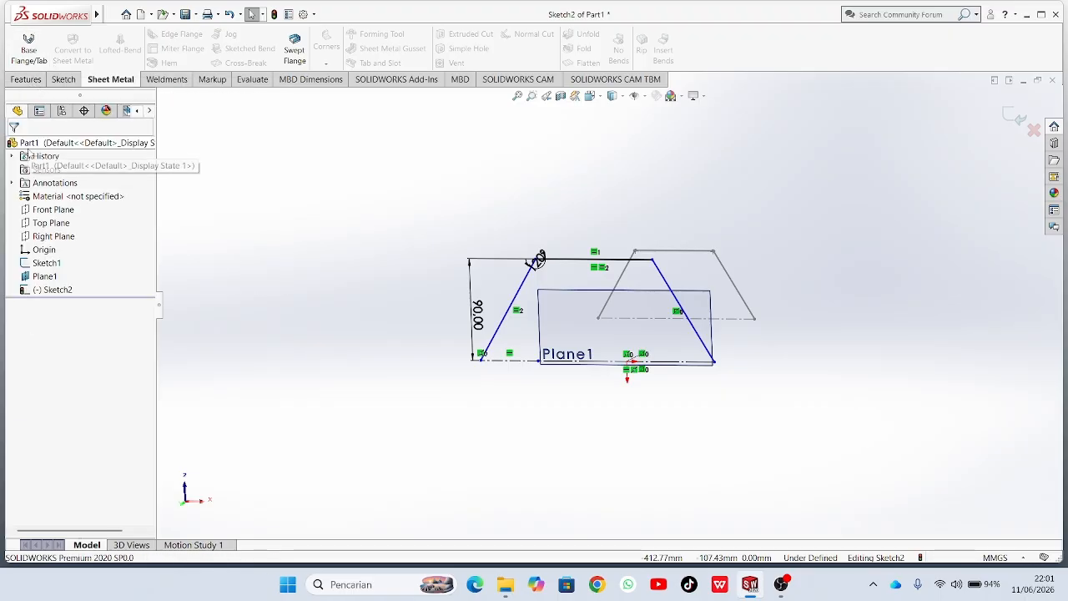
{"action": "left_click", "coordinate": [26, 79]}
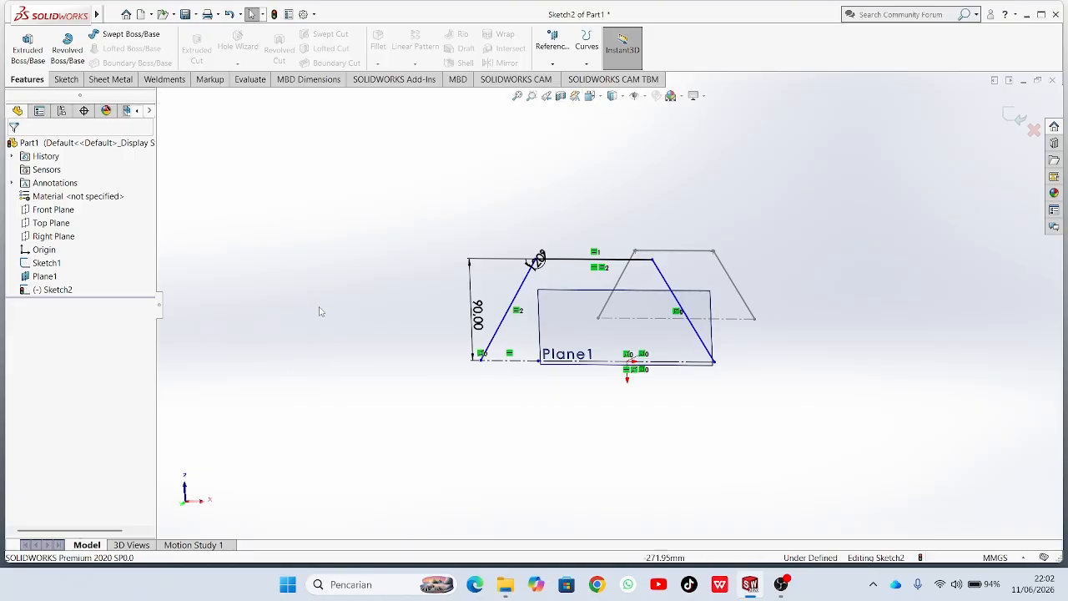
{"action": "left_click", "coordinate": [1012, 121]}
{"action": "mouse_move", "coordinate": [703, 252]}
{"action": "middle_mouse_down"}
{"action": "mouse_move", "coordinate": [711, 231]}
{"action": "mouse_move", "coordinate": [740, 236]}
{"action": "mouse_move", "coordinate": [657, 208]}
{"action": "middle_mouse_up"}
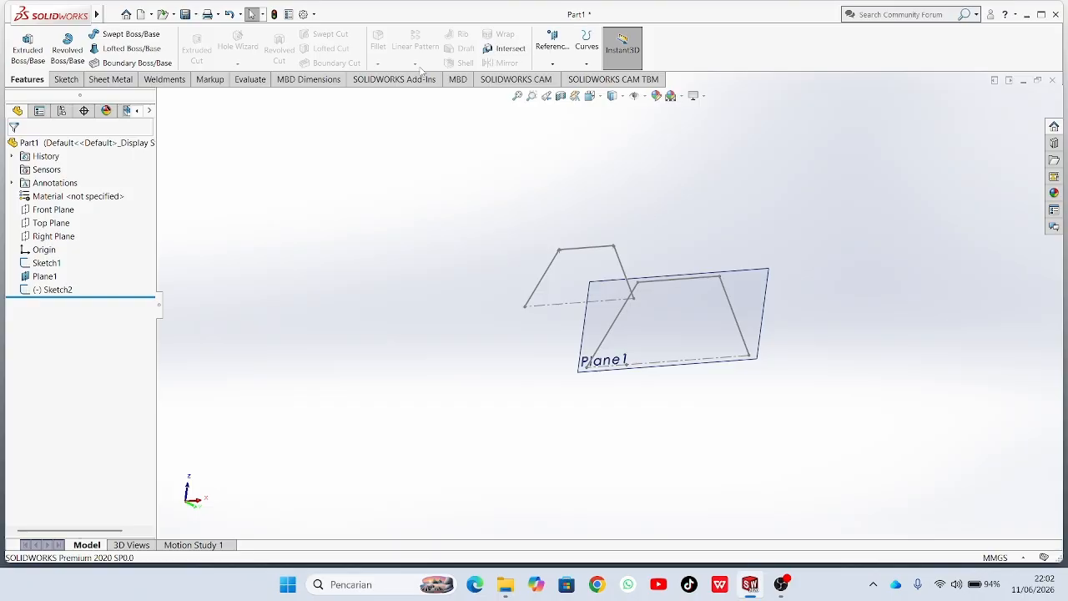
{"action": "left_click", "coordinate": [108, 79]}
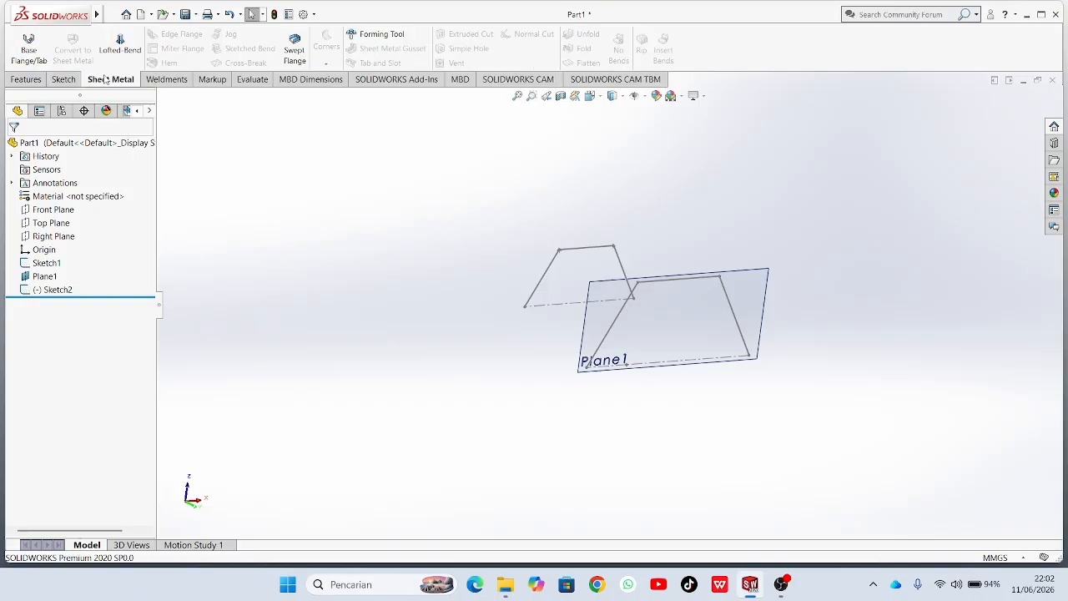
{"action": "left_click", "coordinate": [120, 46]}
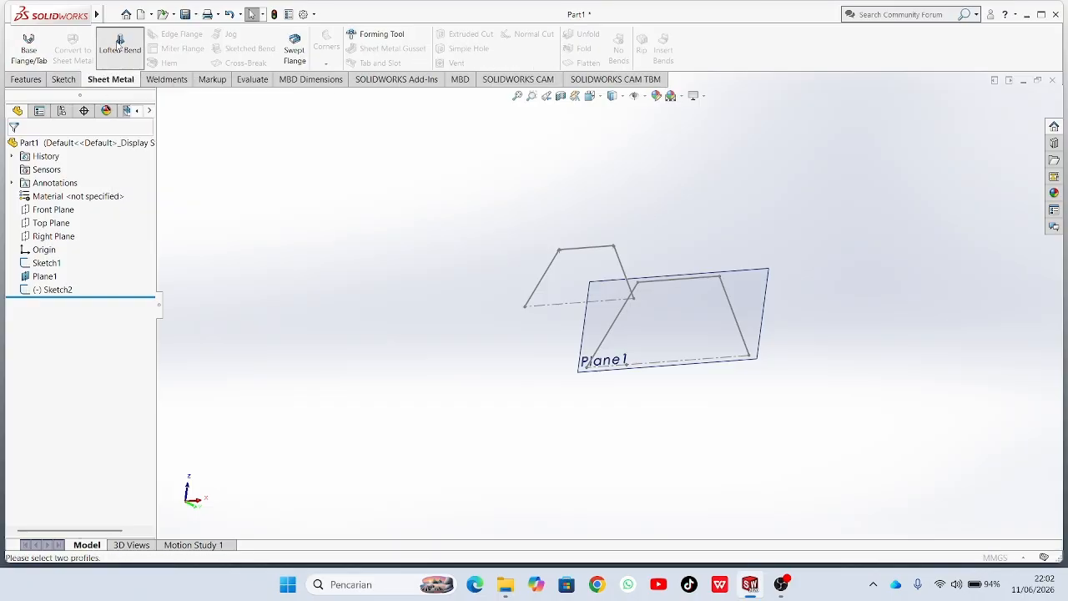
{"action": "mouse_move", "coordinate": [632, 337]}
{"action": "middle_mouse_down"}
{"action": "mouse_move", "coordinate": [600, 353]}
{"action": "mouse_move", "coordinate": [679, 370]}
{"action": "mouse_move", "coordinate": [693, 358]}
{"action": "mouse_move", "coordinate": [682, 331]}
{"action": "mouse_move", "coordinate": [788, 262]}
{"action": "middle_mouse_up"}
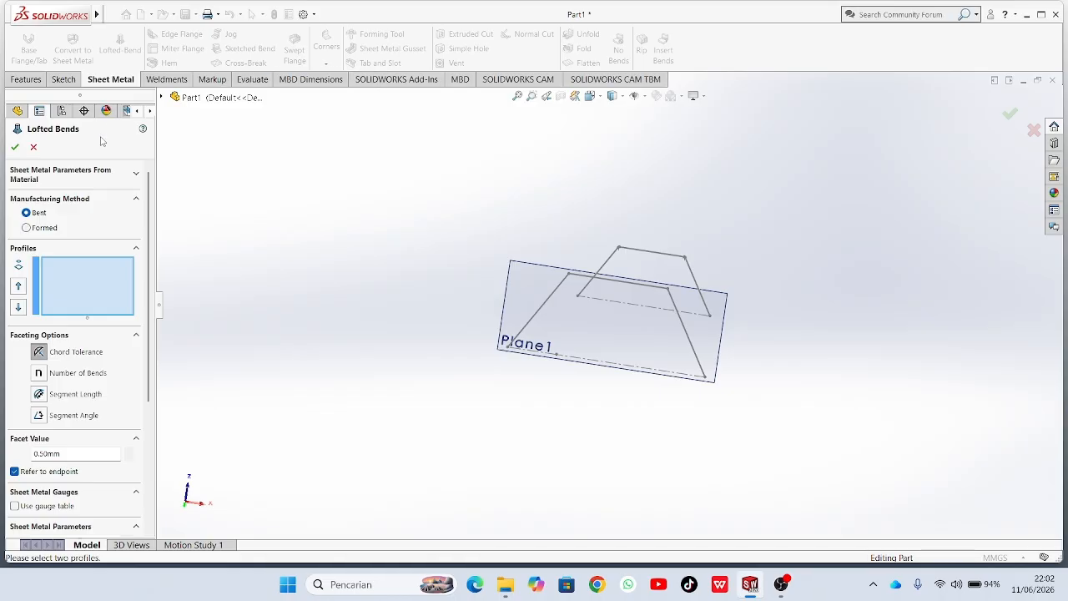
{"action": "left_click", "coordinate": [34, 147]}
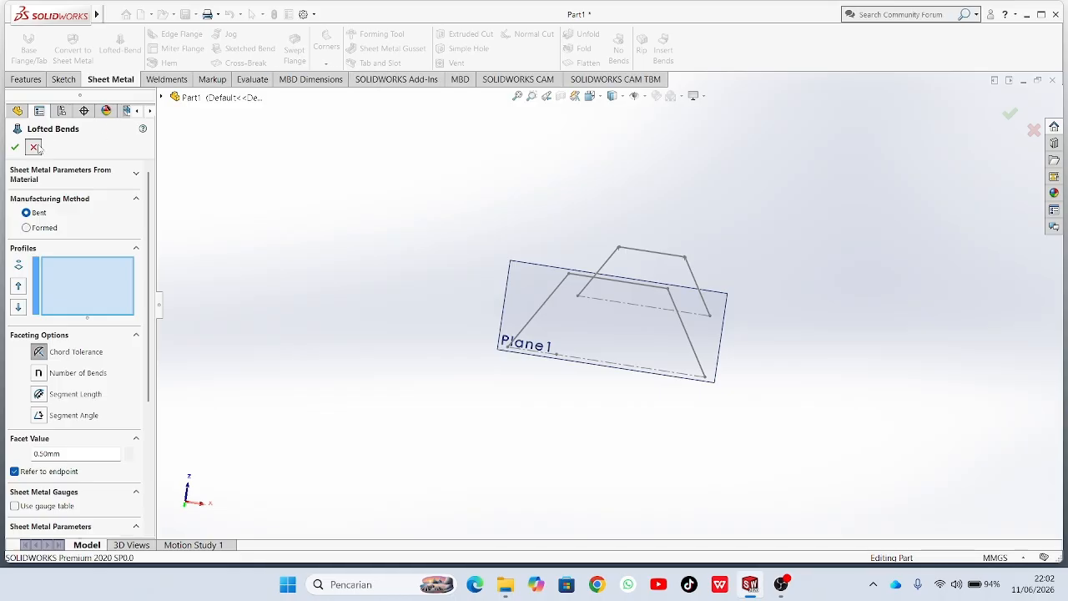
{"action": "left_click", "coordinate": [59, 80]}
{"action": "left_click", "coordinate": [30, 37]}
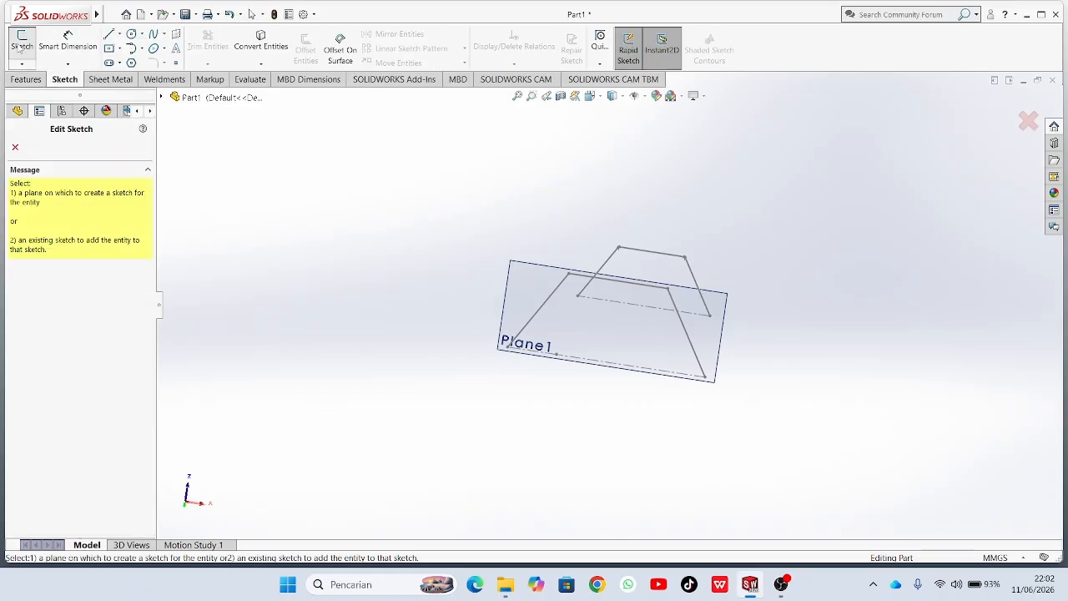
{"action": "left_click", "coordinate": [550, 283]}
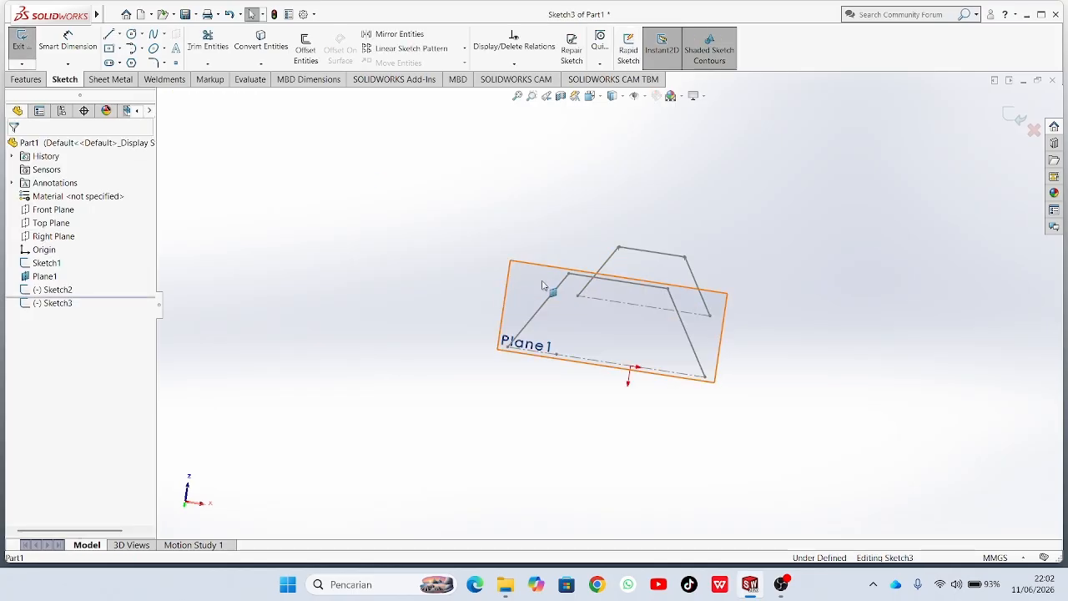
{"action": "left_click", "coordinate": [609, 283]}
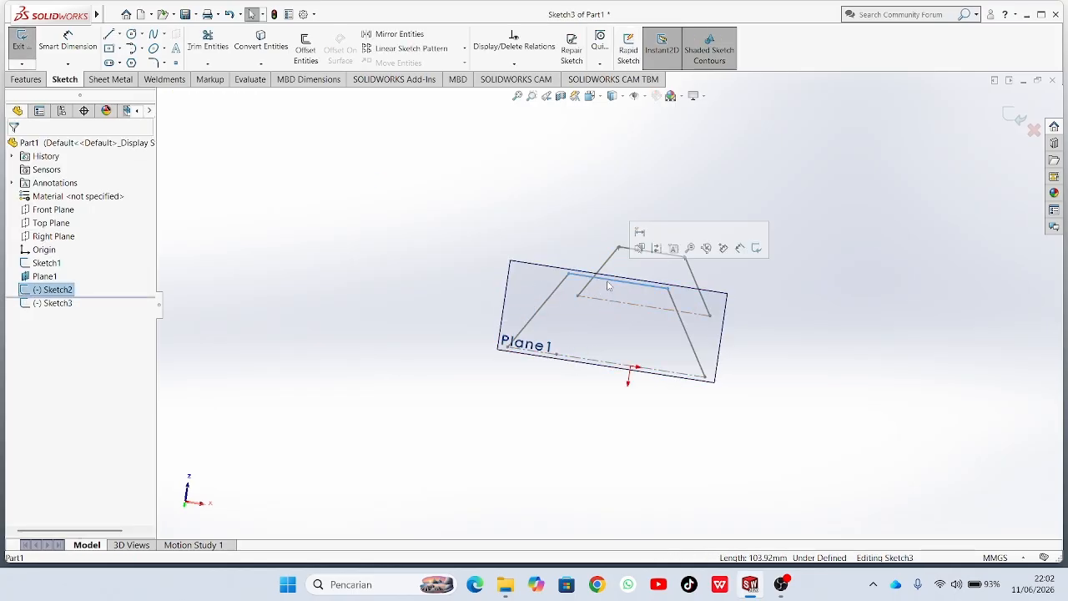
{"action": "left_click", "coordinate": [22, 40]}
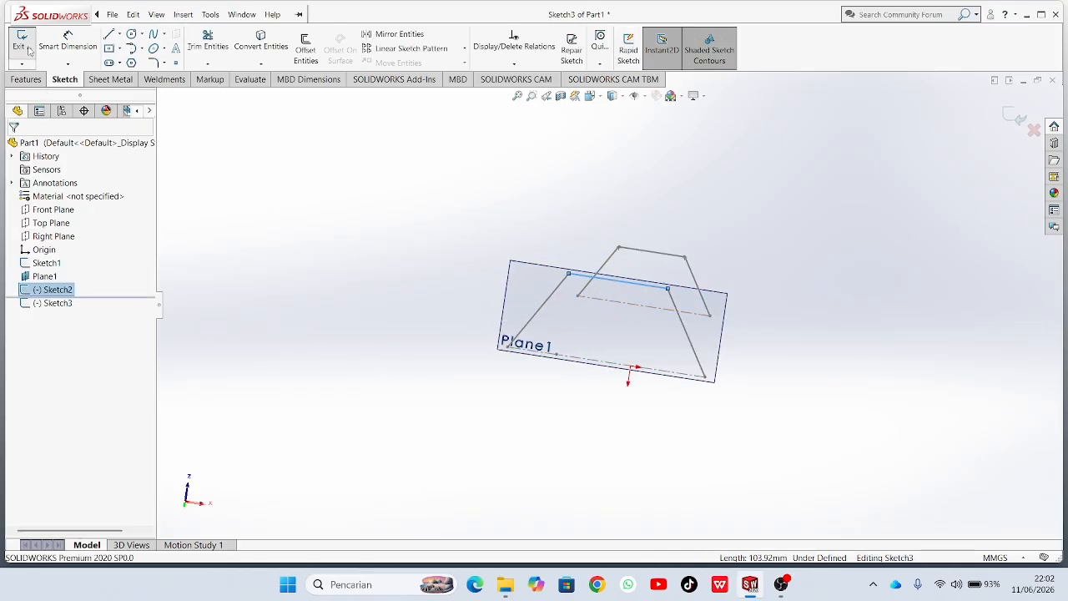
Reopen the larger half-hexagon's sketch on the offset plane and round its two upper corners with 1 mm sketch fillets.
{"action": "left_click", "coordinate": [602, 284]}
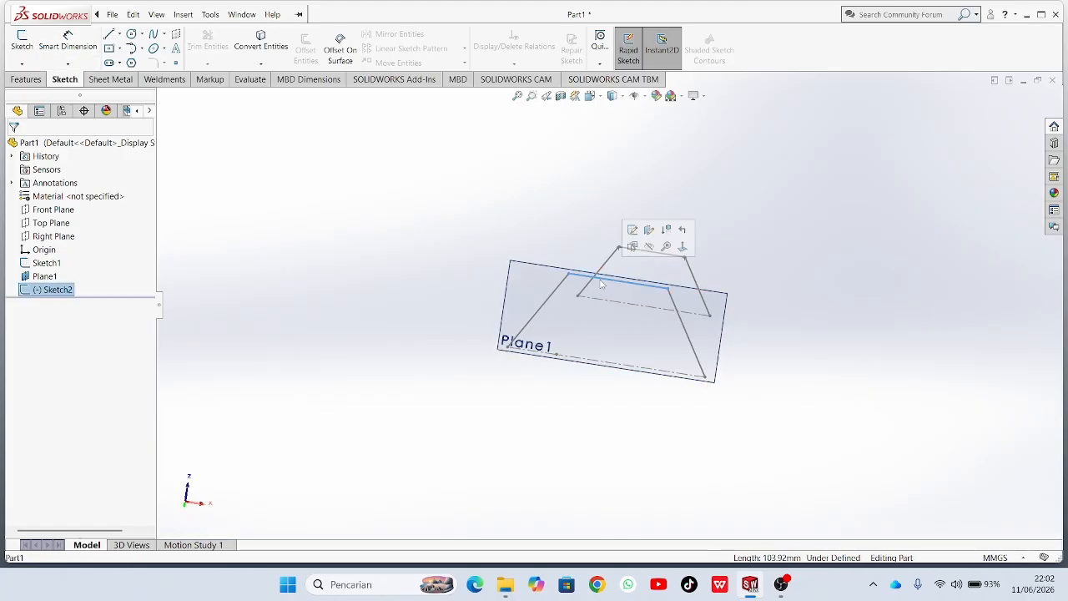
{"action": "left_click", "coordinate": [632, 229]}
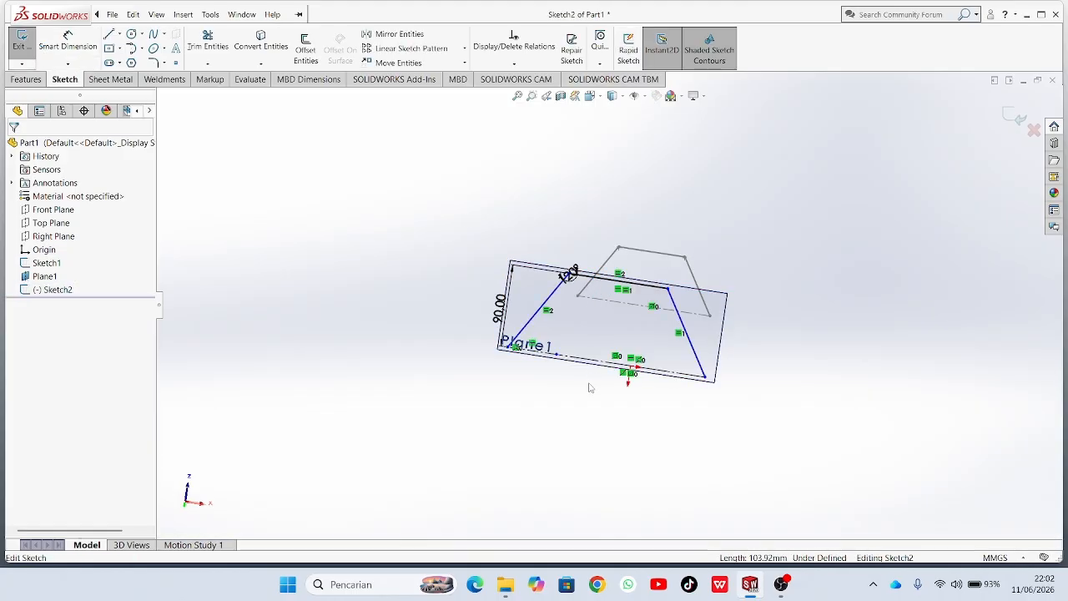
{"action": "scroll", "coordinate": [585, 358], "scroll_direction": "down", "scroll_amount": 1}
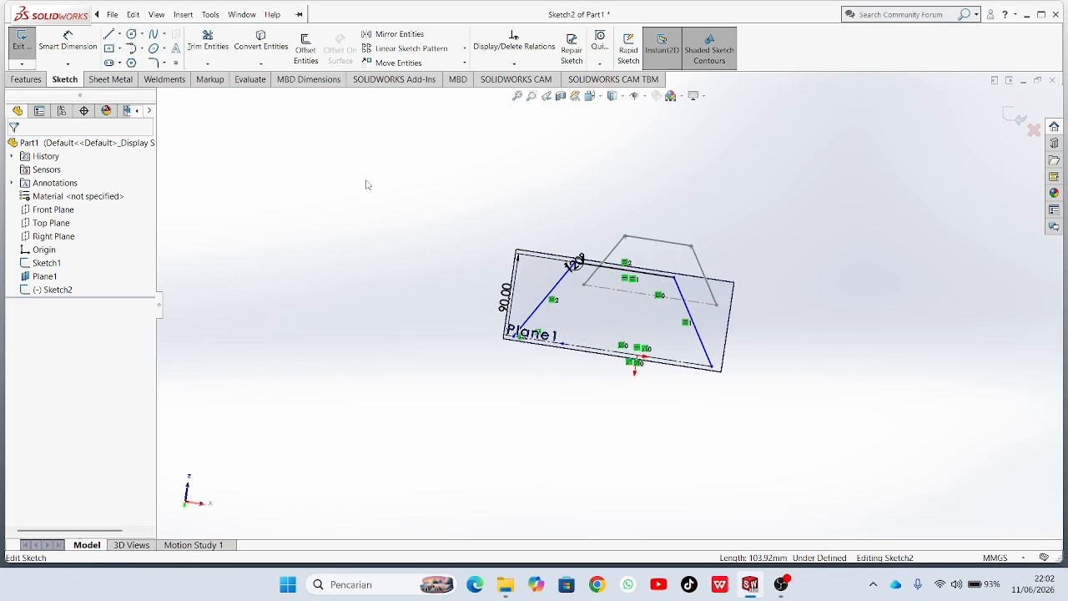
{"action": "left_click", "coordinate": [153, 63]}
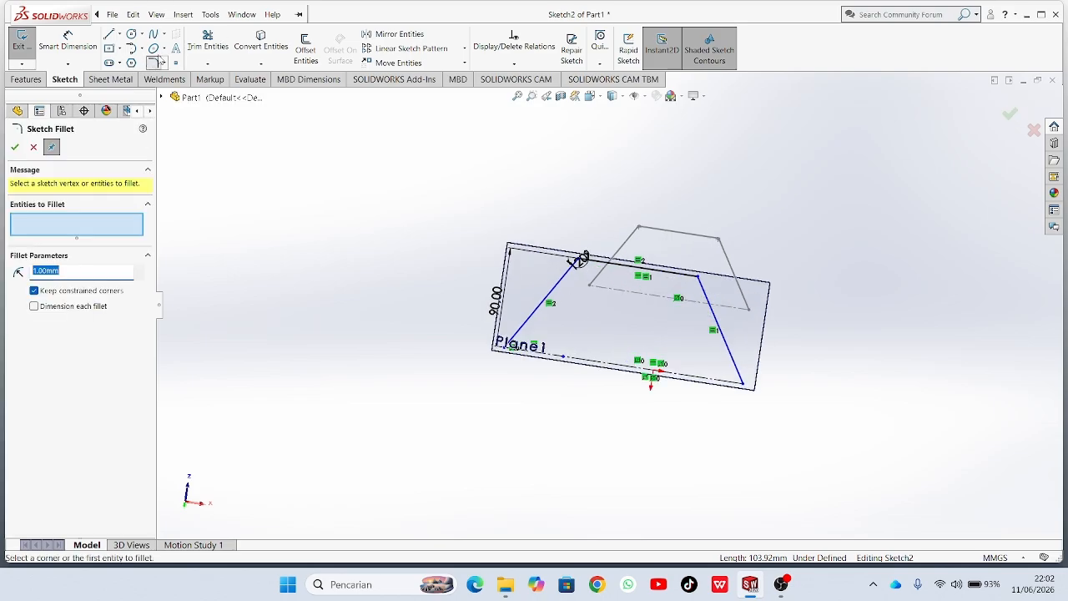
{"action": "scroll", "coordinate": [629, 273], "scroll_direction": "down", "scroll_amount": 4}
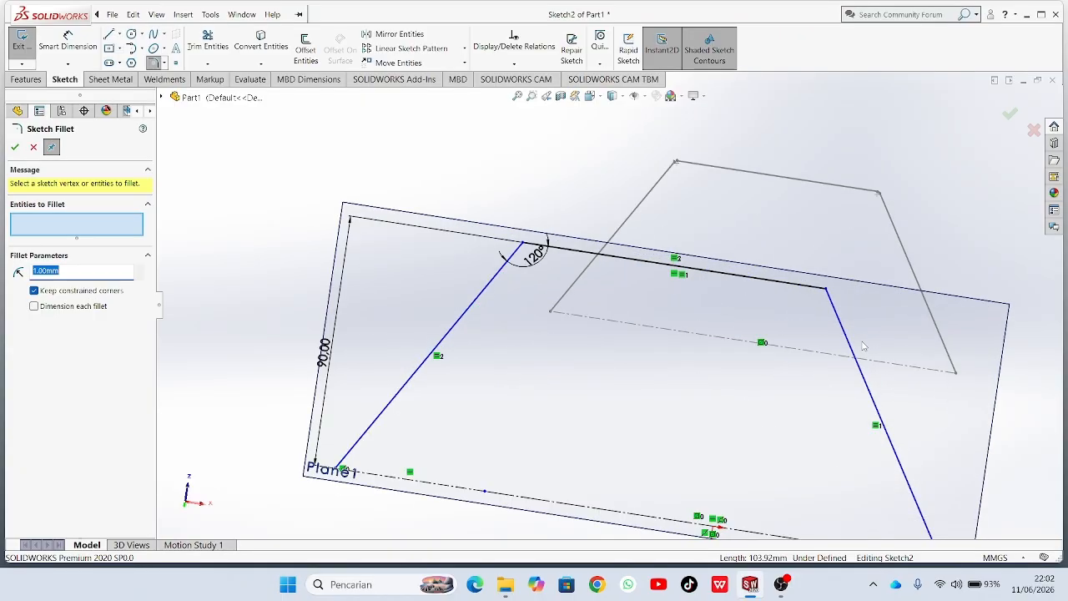
{"action": "scroll", "coordinate": [864, 346], "scroll_direction": "down", "scroll_amount": 2}
{"action": "left_click", "coordinate": [788, 260]}
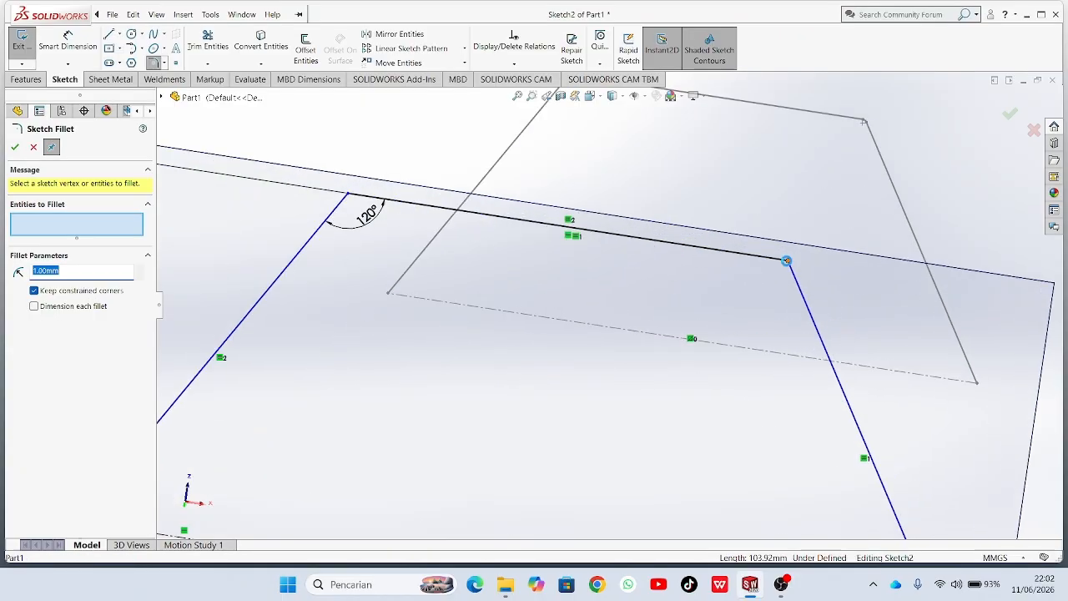
{"action": "left_click", "coordinate": [564, 304]}
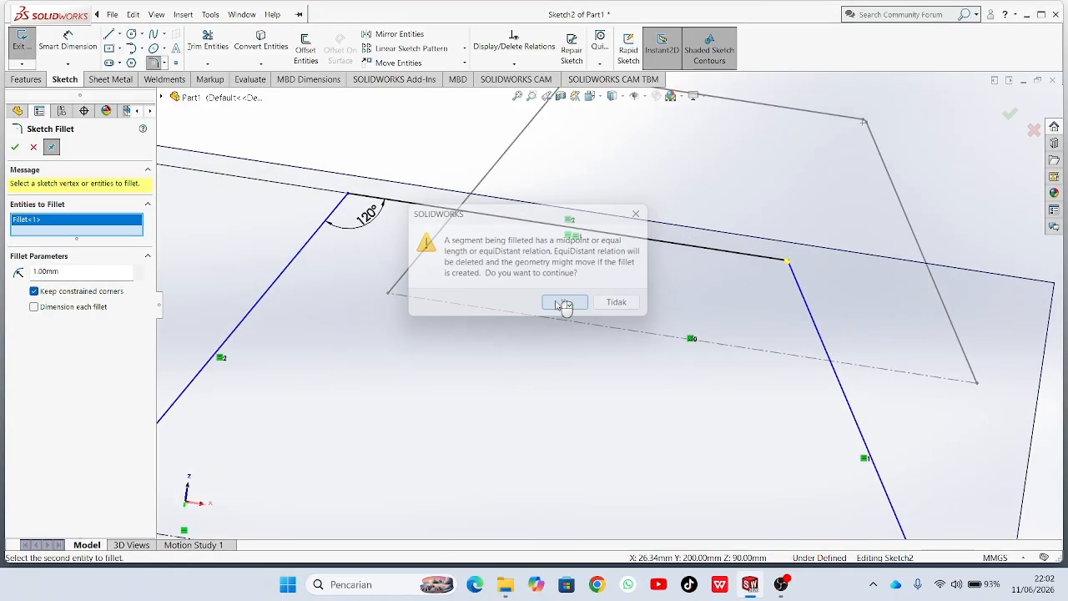
{"action": "left_click", "coordinate": [348, 194]}
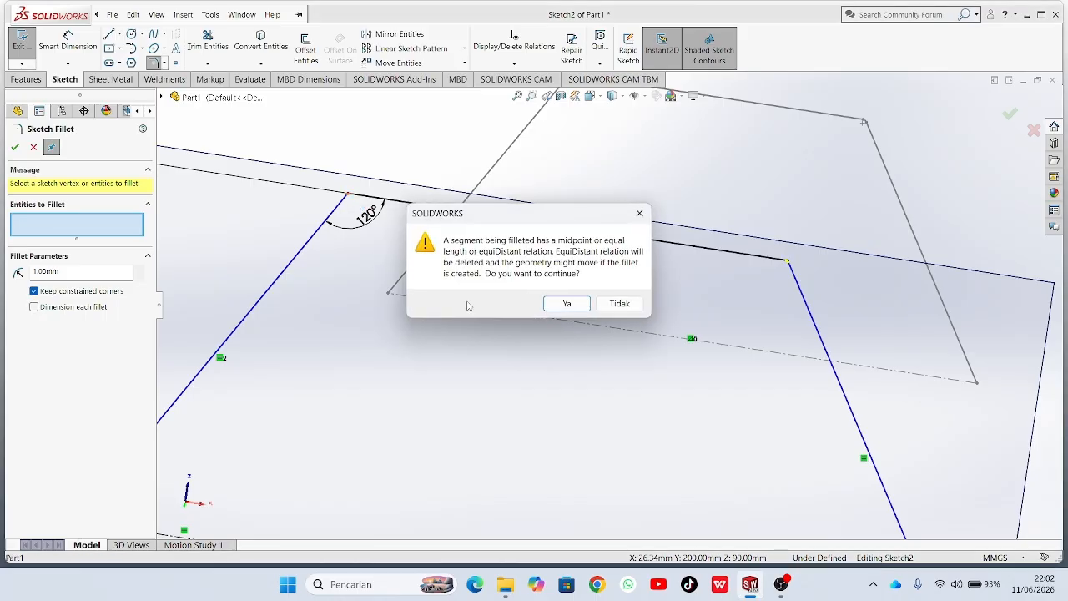
{"action": "left_click", "coordinate": [566, 304]}
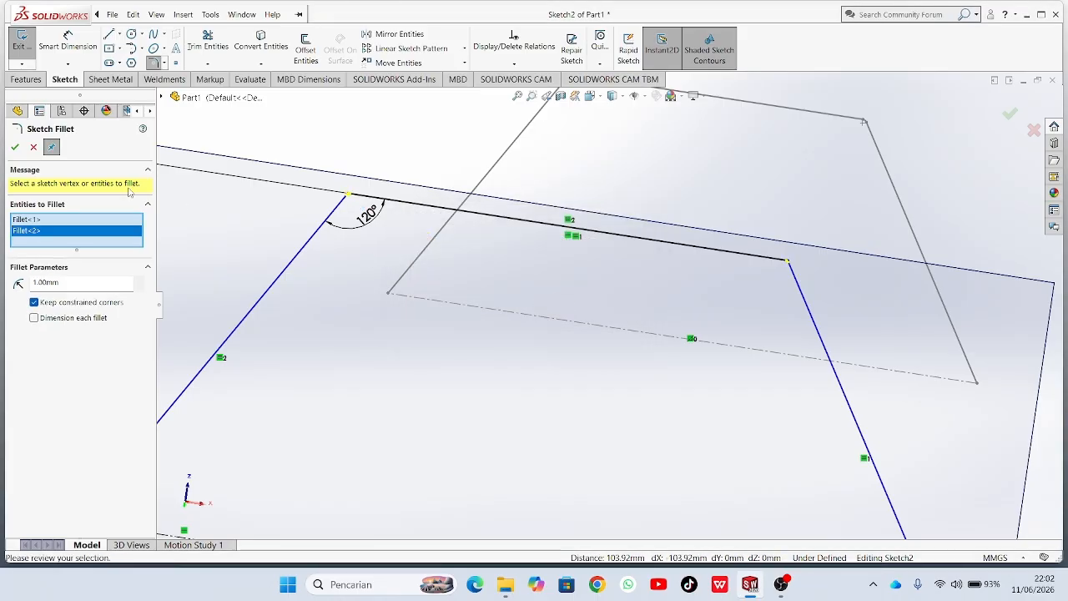
{"action": "left_click", "coordinate": [14, 148]}
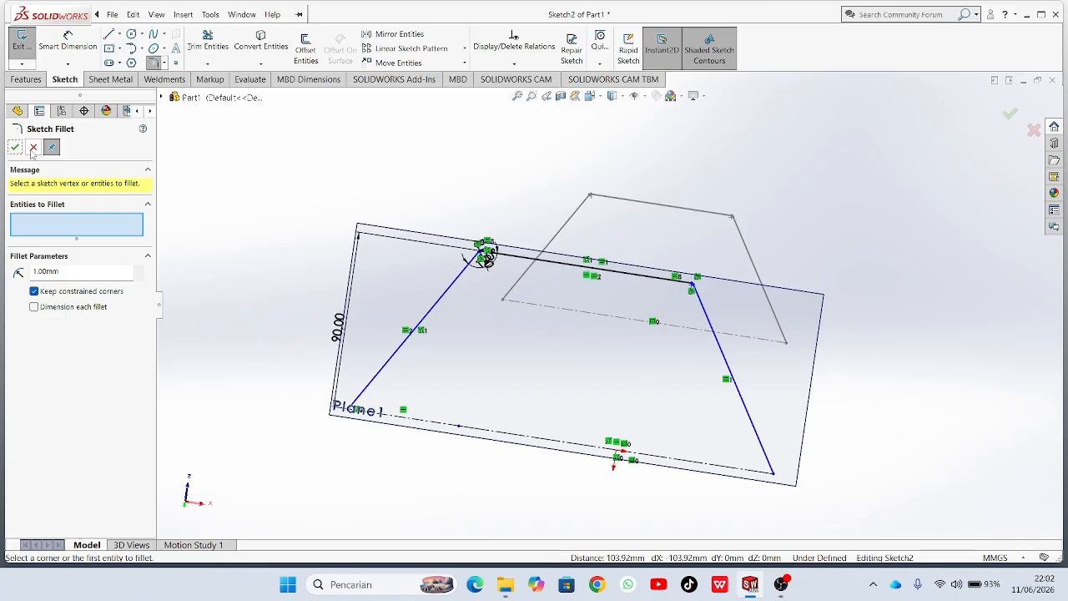
{"action": "left_click", "coordinate": [15, 147]}
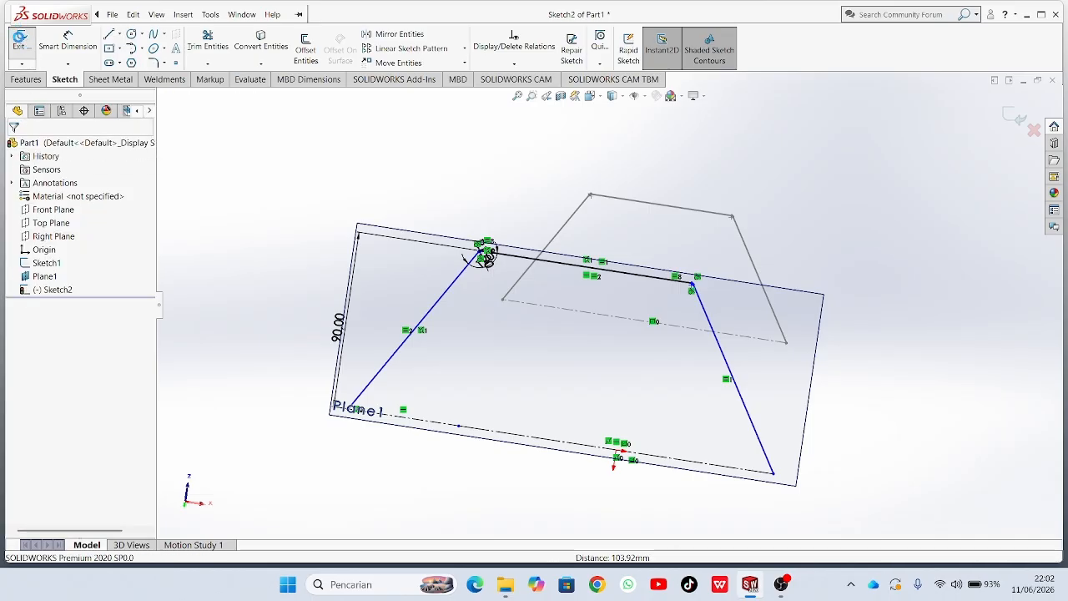
{"action": "left_click", "coordinate": [22, 44]}
{"action": "mouse_move", "coordinate": [543, 226]}
{"action": "middle_mouse_down"}
{"action": "mouse_move", "coordinate": [749, 234]}
{"action": "mouse_move", "coordinate": [692, 237]}
{"action": "mouse_move", "coordinate": [670, 217]}
{"action": "mouse_move", "coordinate": [696, 217]}
{"action": "middle_mouse_up"}
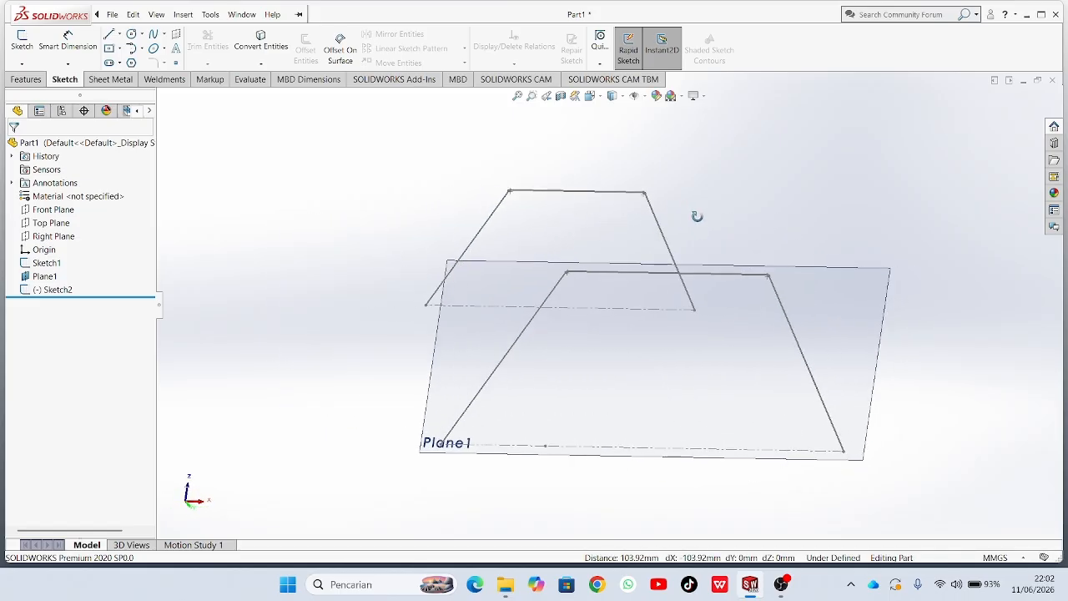
{"action": "left_click", "coordinate": [128, 79]}
{"action": "left_click", "coordinate": [121, 43]}
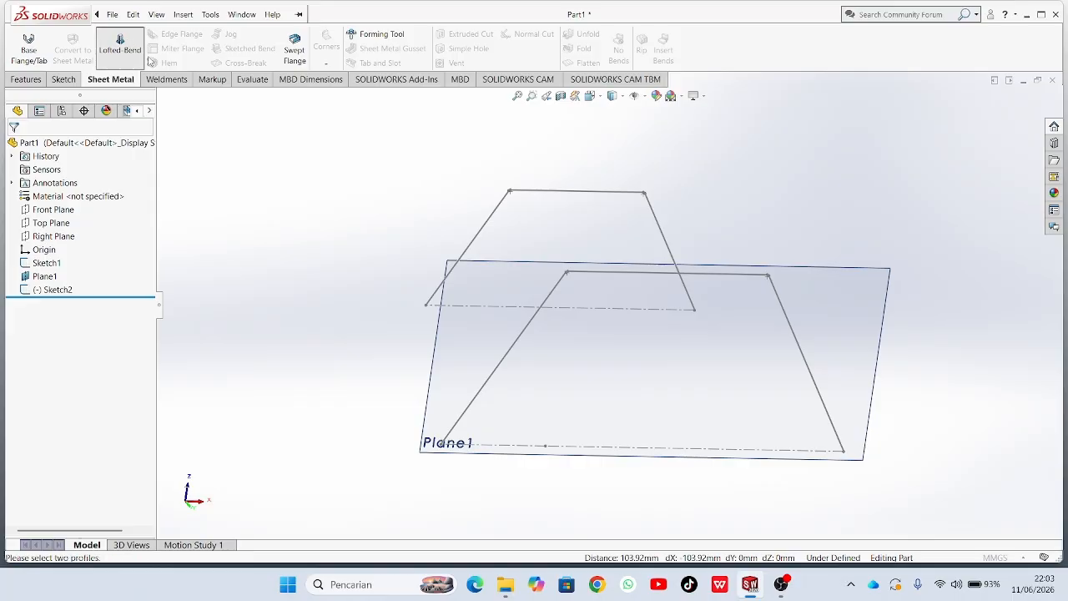
{"action": "mouse_move", "coordinate": [1013, 258]}
{"action": "middle_mouse_down"}
{"action": "mouse_move", "coordinate": [939, 266]}
{"action": "mouse_move", "coordinate": [999, 262]}
{"action": "mouse_move", "coordinate": [1024, 297]}
{"action": "middle_mouse_up"}
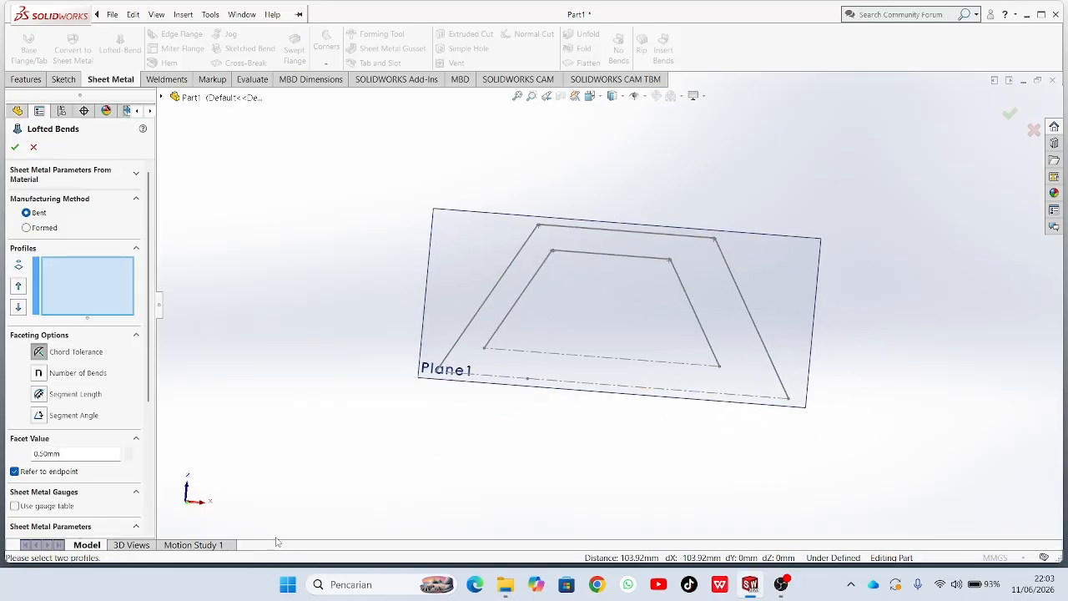
{"action": "left_click", "coordinate": [191, 503]}
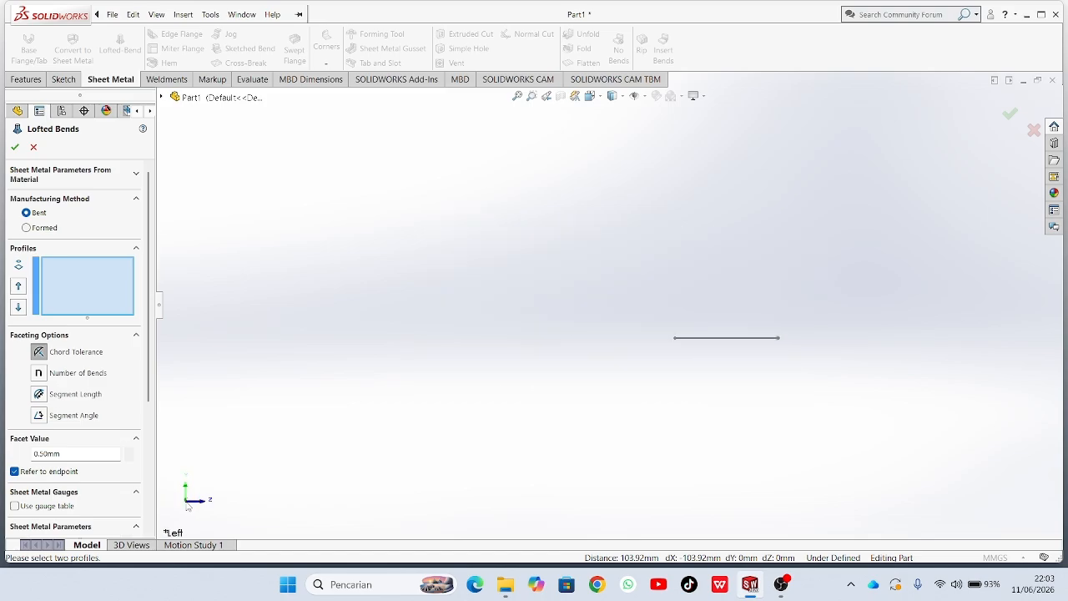
{"action": "mouse_move", "coordinate": [718, 451]}
{"action": "middle_mouse_down"}
{"action": "mouse_move", "coordinate": [713, 376]}
{"action": "mouse_move", "coordinate": [727, 325]}
{"action": "mouse_move", "coordinate": [785, 238]}
{"action": "middle_mouse_up"}
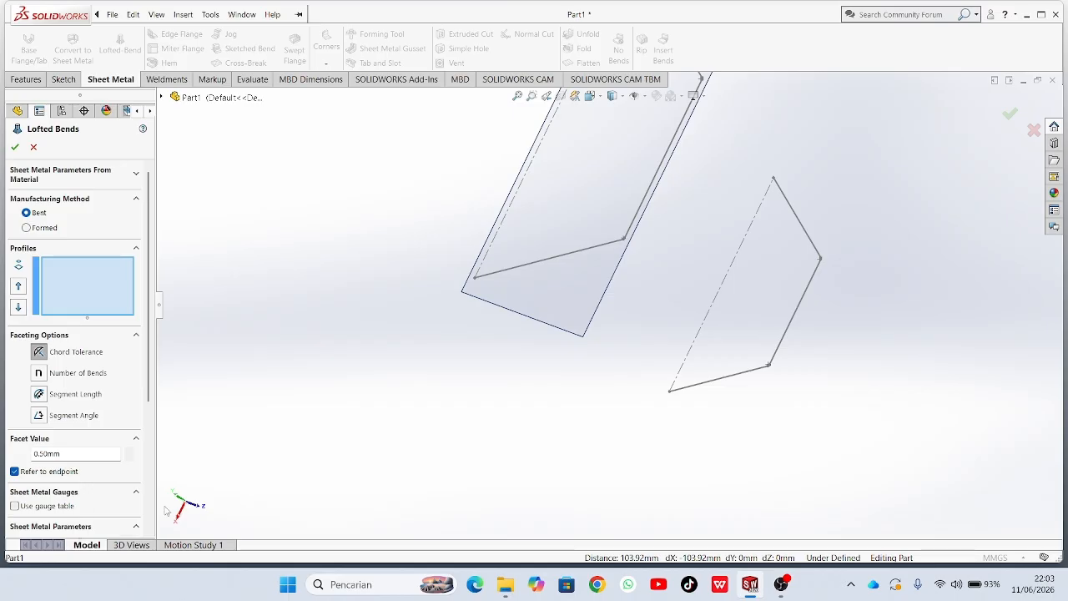
{"action": "left_click", "coordinate": [191, 509]}
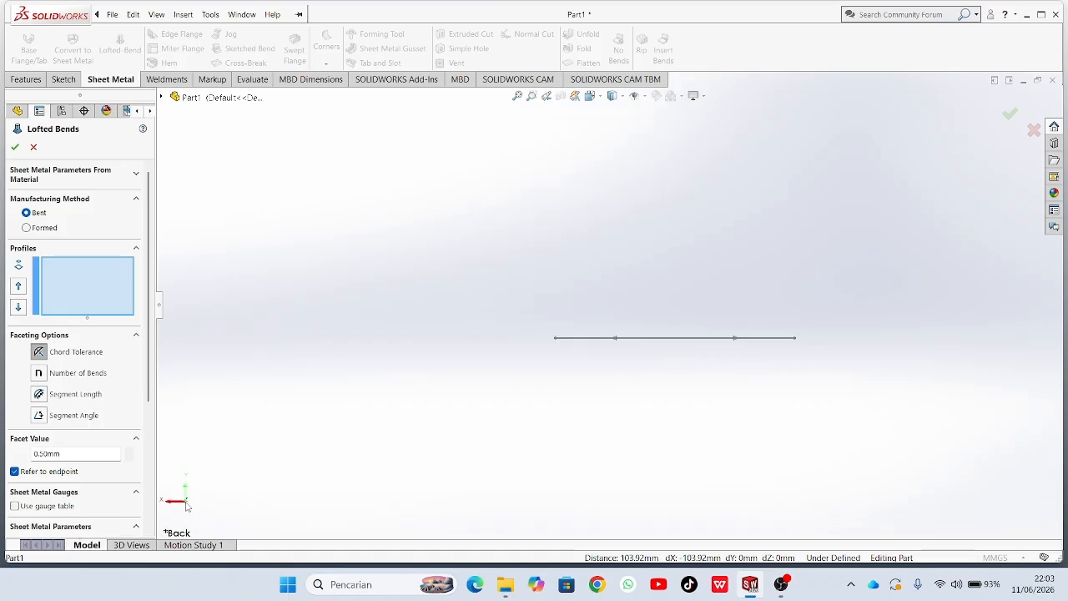
{"action": "middle_click_drag", "start_coordinate": [766, 355], "coordinate": [622, 417]}
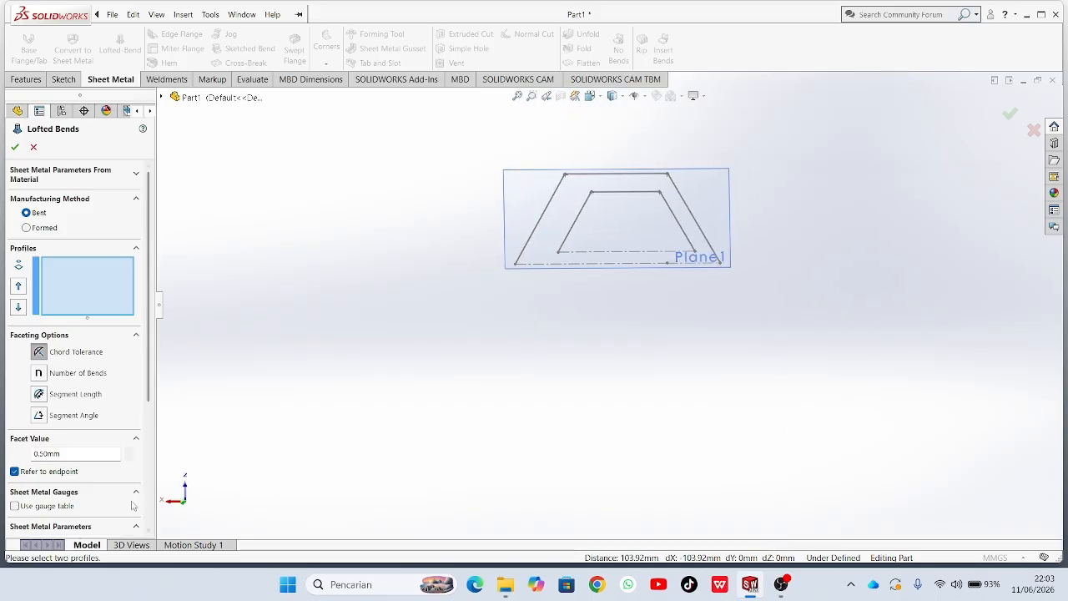
{"action": "left_click", "coordinate": [185, 506]}
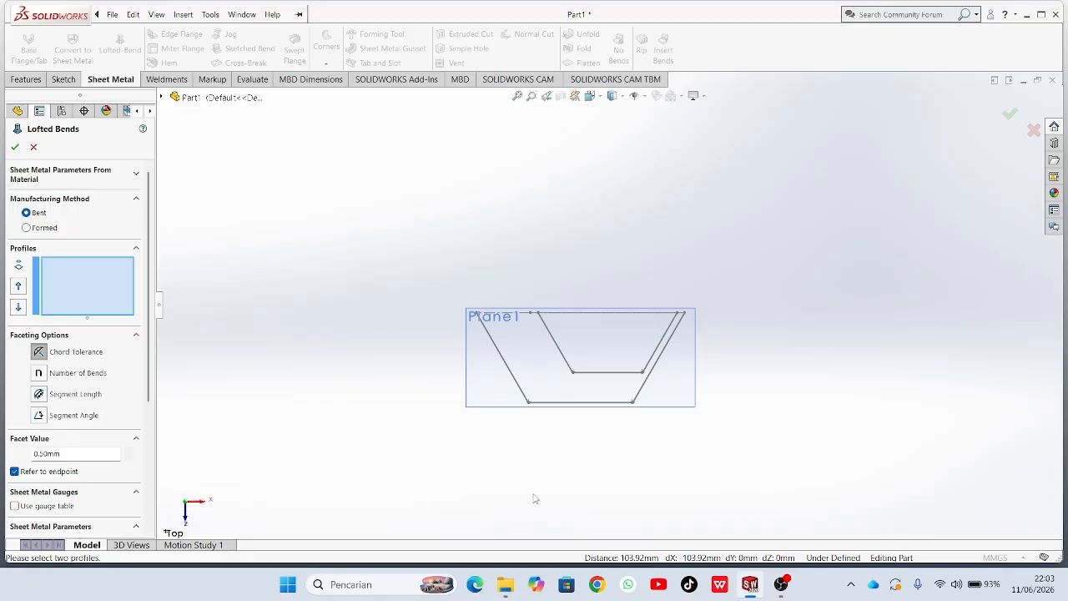
{"action": "middle_click_drag", "start_coordinate": [535, 499], "coordinate": [481, 481]}
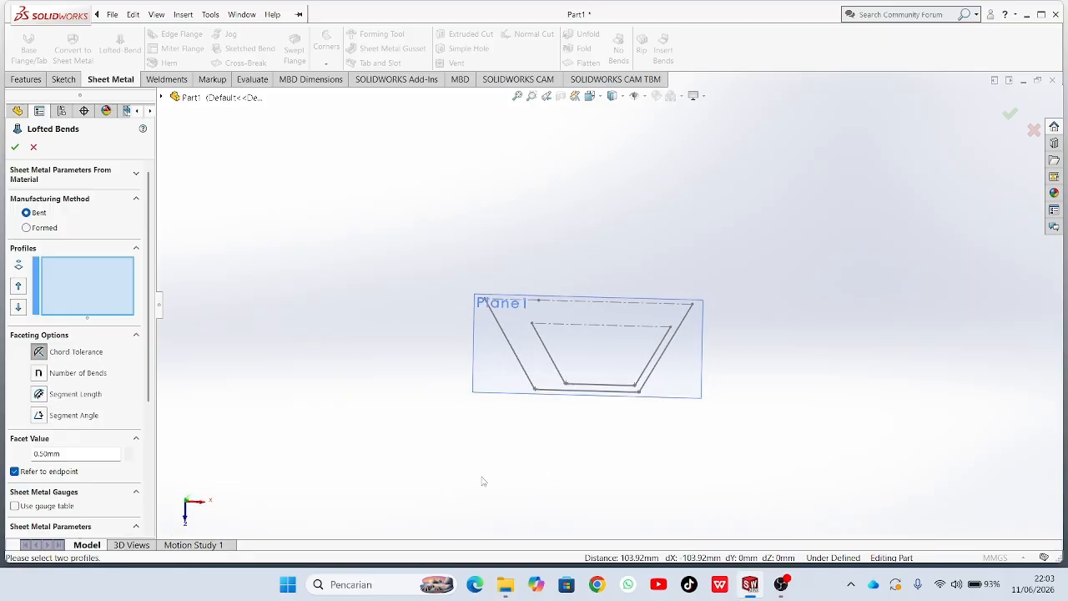
{"action": "left_click", "coordinate": [186, 509]}
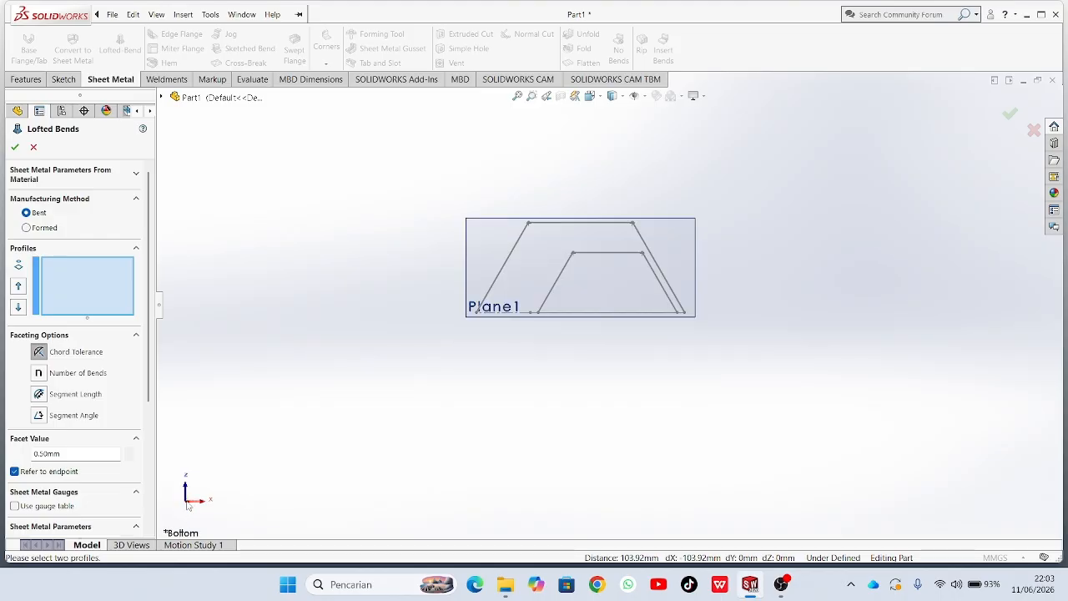
{"action": "mouse_move", "coordinate": [503, 431]}
{"action": "middle_mouse_down"}
{"action": "mouse_move", "coordinate": [493, 441]}
{"action": "mouse_move", "coordinate": [496, 429]}
{"action": "middle_mouse_up"}
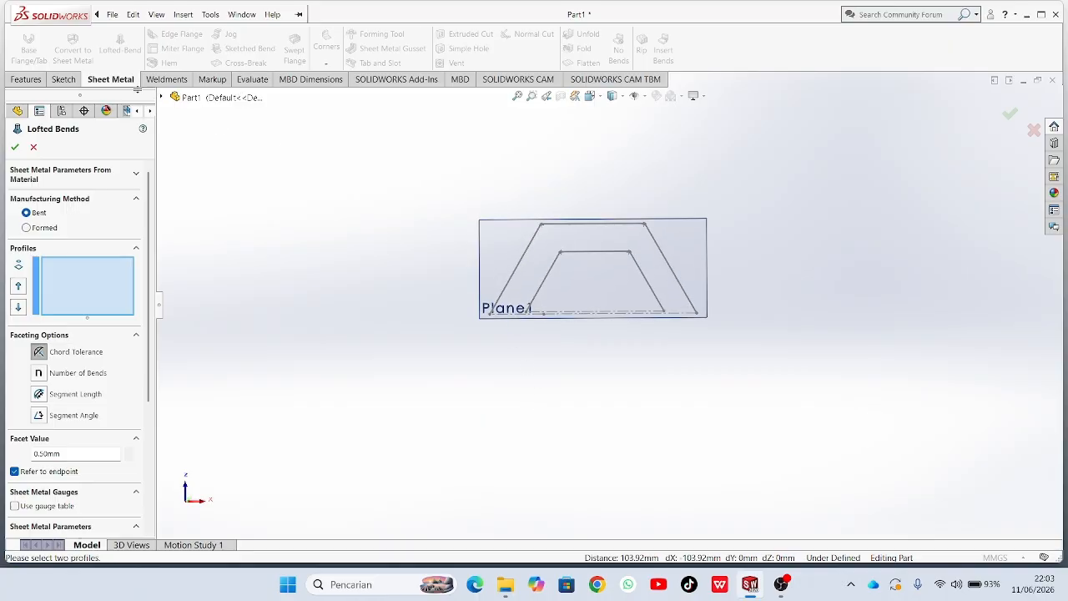
{"action": "mouse_move", "coordinate": [530, 214]}
{"action": "middle_mouse_down"}
{"action": "mouse_move", "coordinate": [626, 231]}
{"action": "mouse_move", "coordinate": [605, 326]}
{"action": "middle_mouse_up"}
{"action": "left_click", "coordinate": [601, 322]}
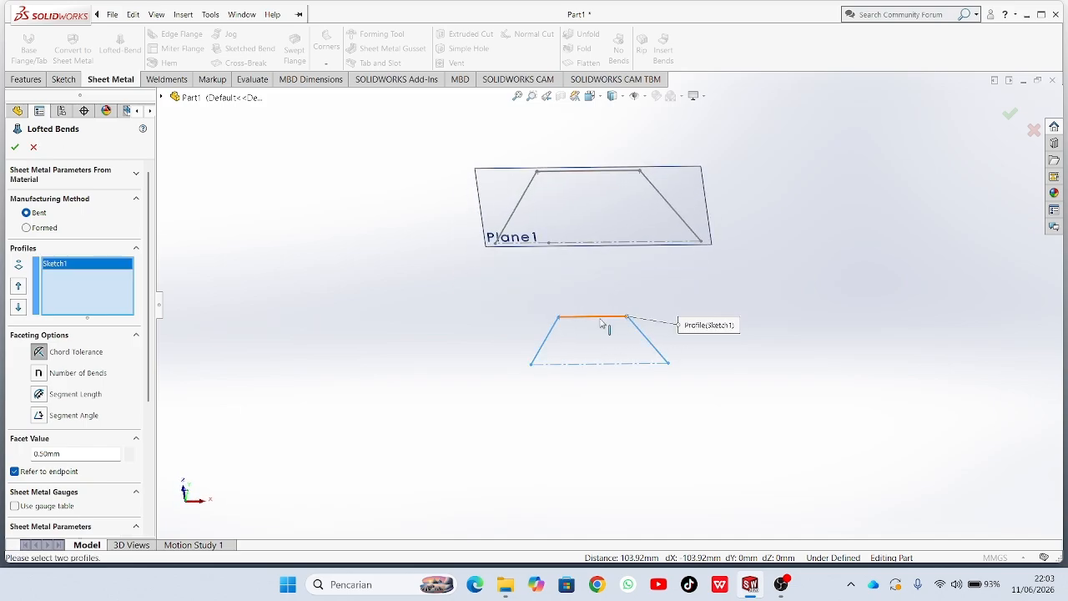
{"action": "left_click", "coordinate": [586, 178]}
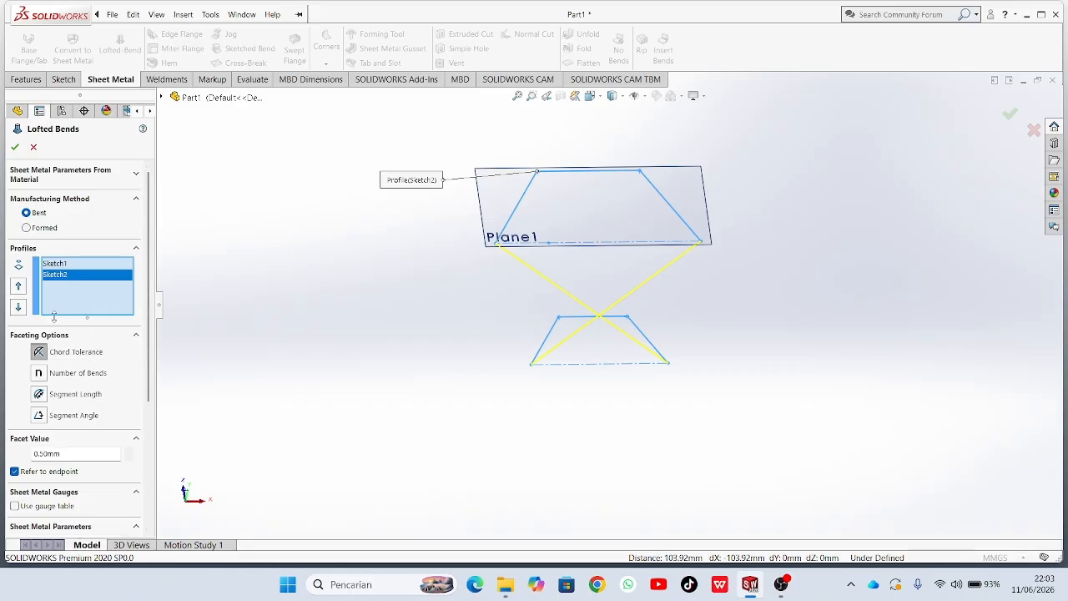
{"action": "left_click", "coordinate": [33, 147]}
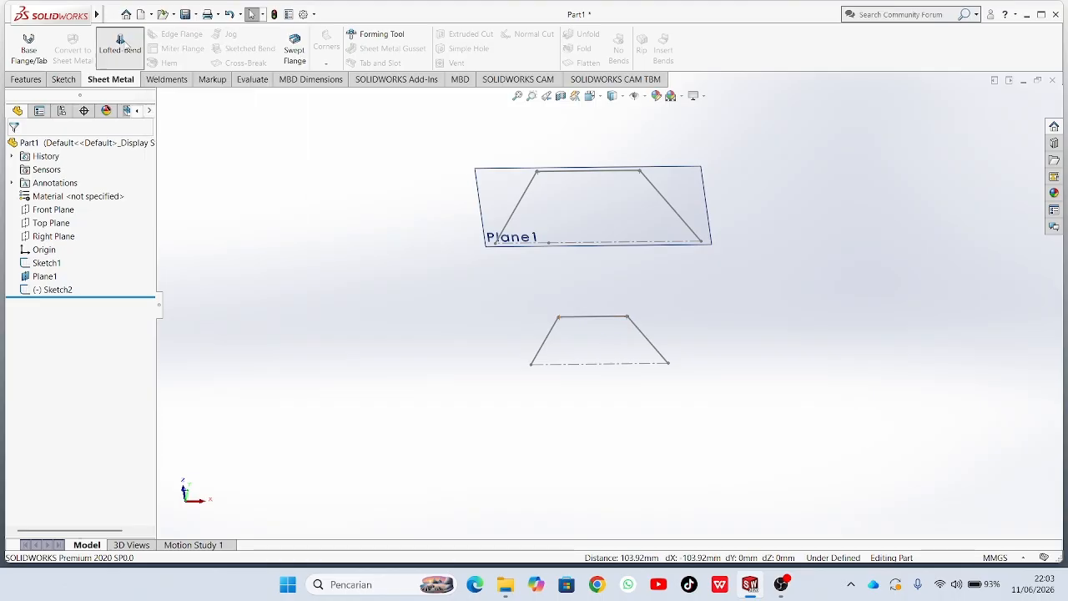
Create a Bent lofted bend from the larger half-hexagon on the offset plane to the smaller half-hexagon, picking both at their short edges.
{"action": "left_click", "coordinate": [121, 44]}
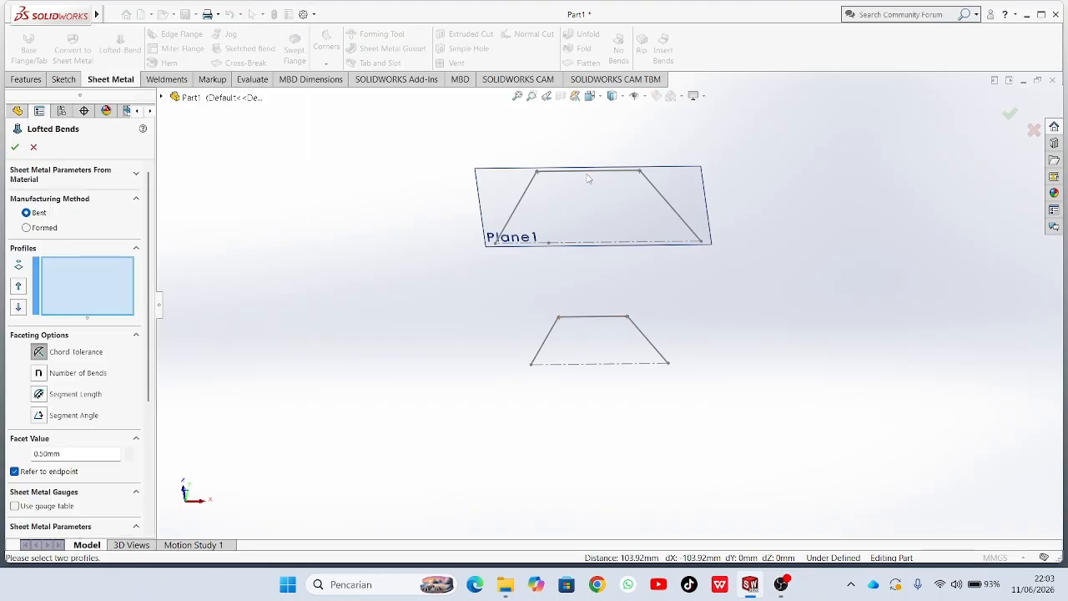
{"action": "left_click", "coordinate": [589, 172]}
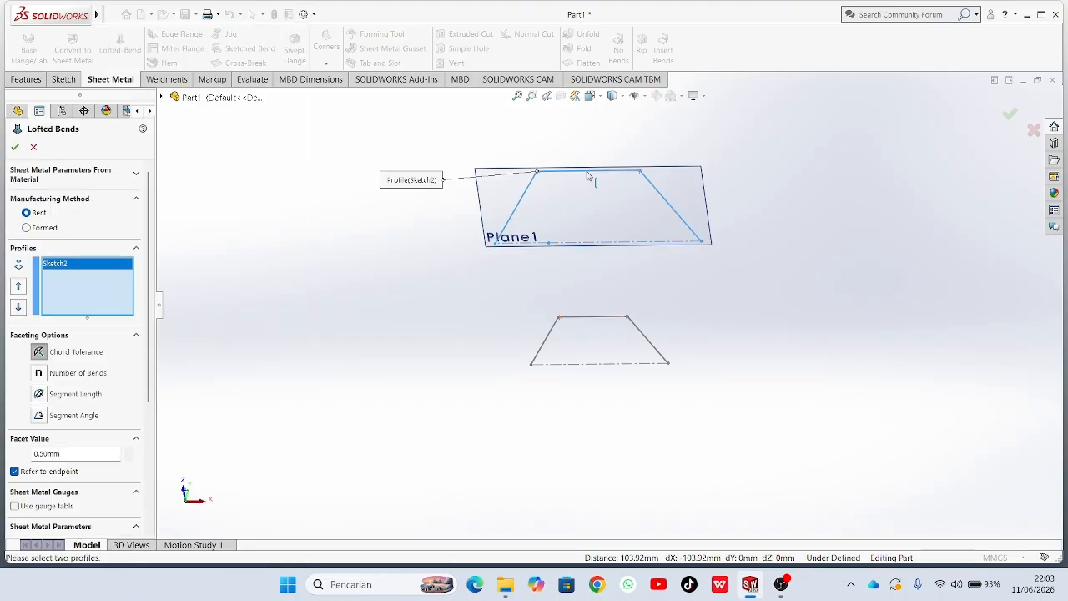
{"action": "left_click", "coordinate": [586, 318]}
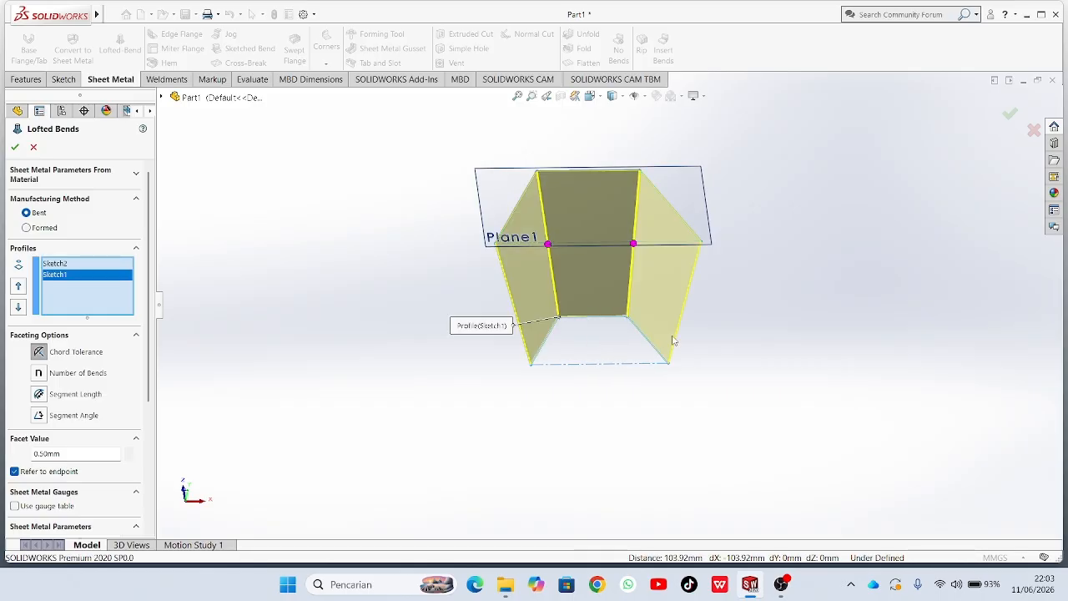
{"action": "middle_click_drag", "start_coordinate": [673, 341], "coordinate": [667, 267]}
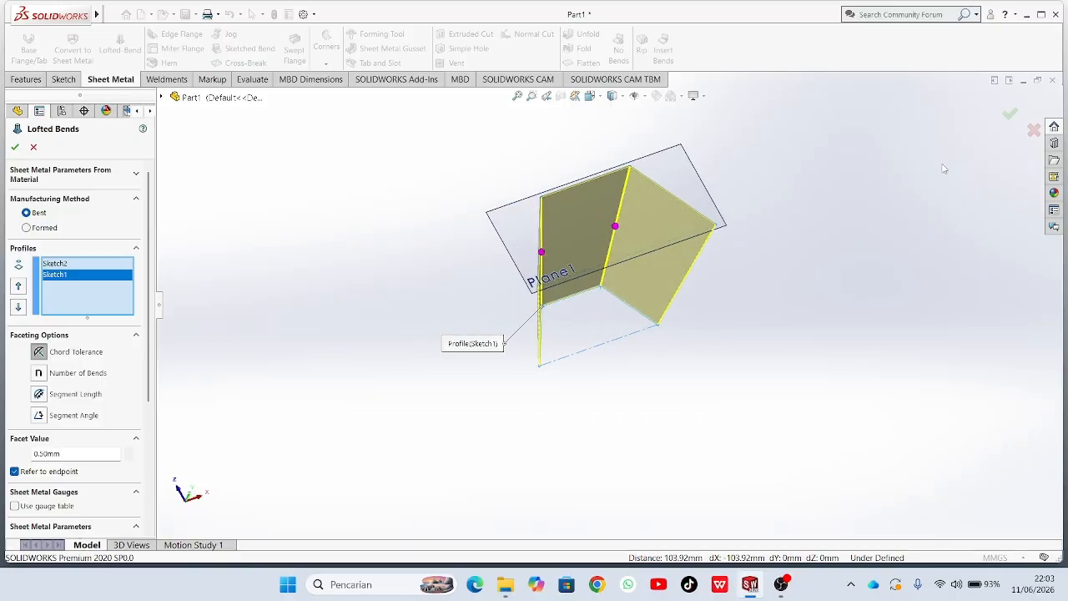
{"action": "left_click", "coordinate": [1011, 112]}
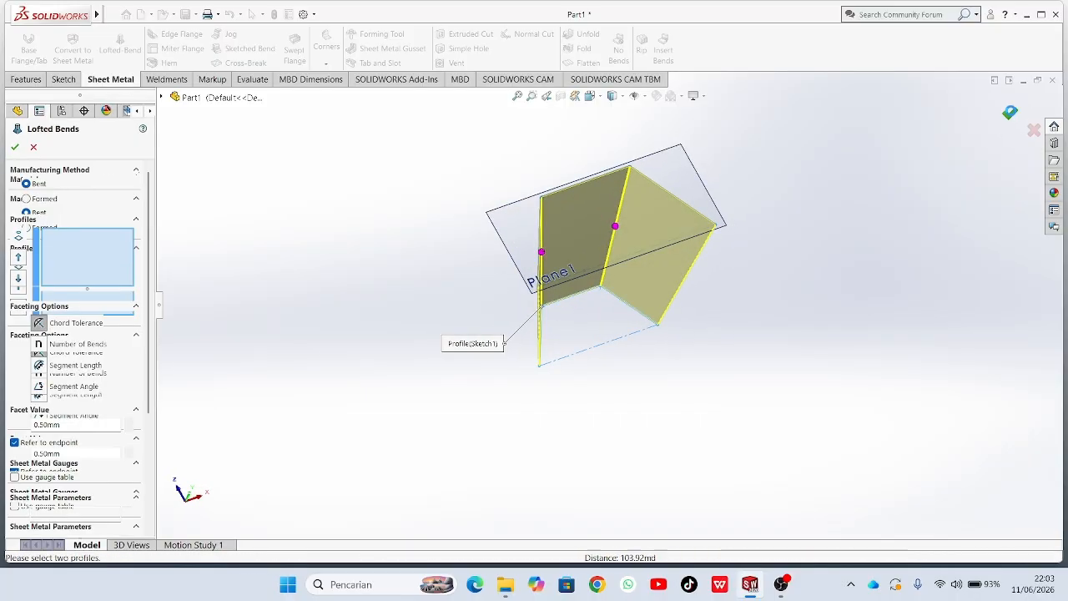
Start a sketch on a slanted side face of the lofted bend and offset the face's outline 15 mm inward.
{"action": "middle_click_drag", "start_coordinate": [587, 435], "coordinate": [558, 361]}
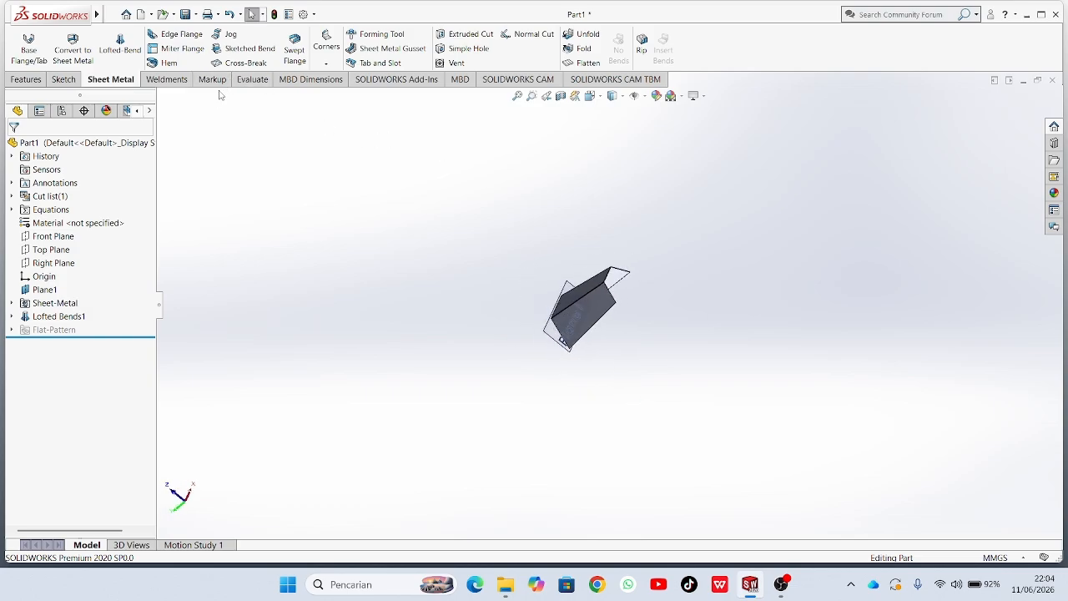
{"action": "scroll", "coordinate": [595, 335], "scroll_direction": "down", "scroll_amount": 3}
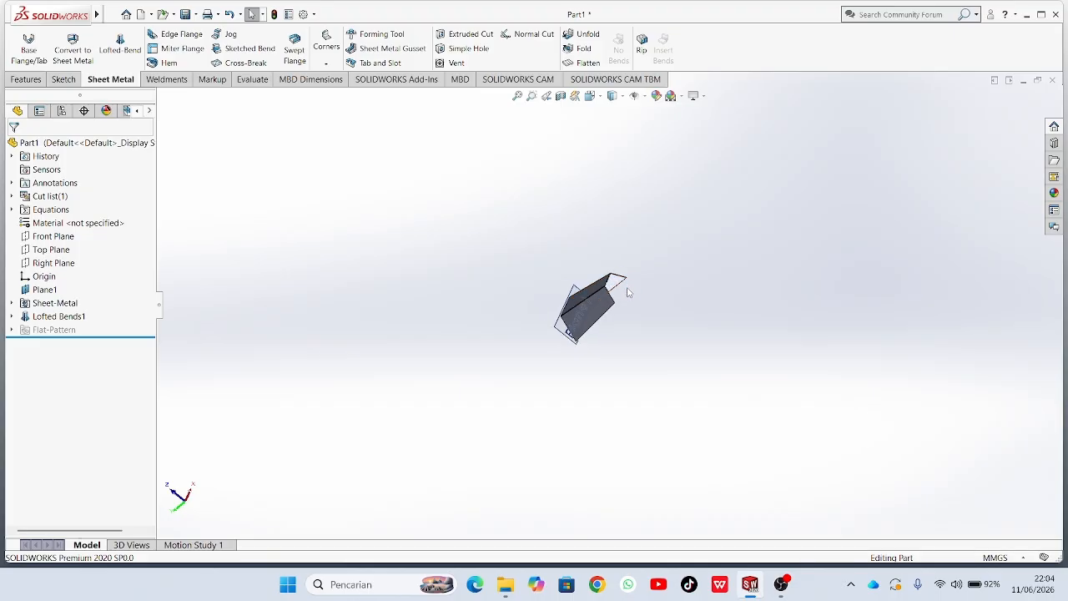
{"action": "scroll", "coordinate": [564, 317], "scroll_direction": "down", "scroll_amount": 1}
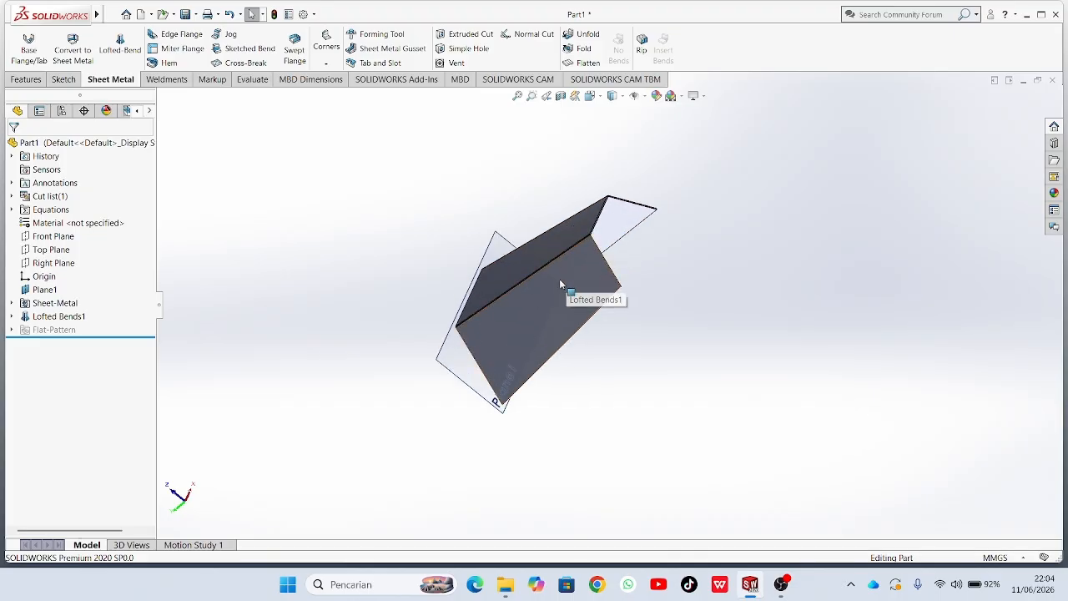
{"action": "right_click", "coordinate": [560, 277]}
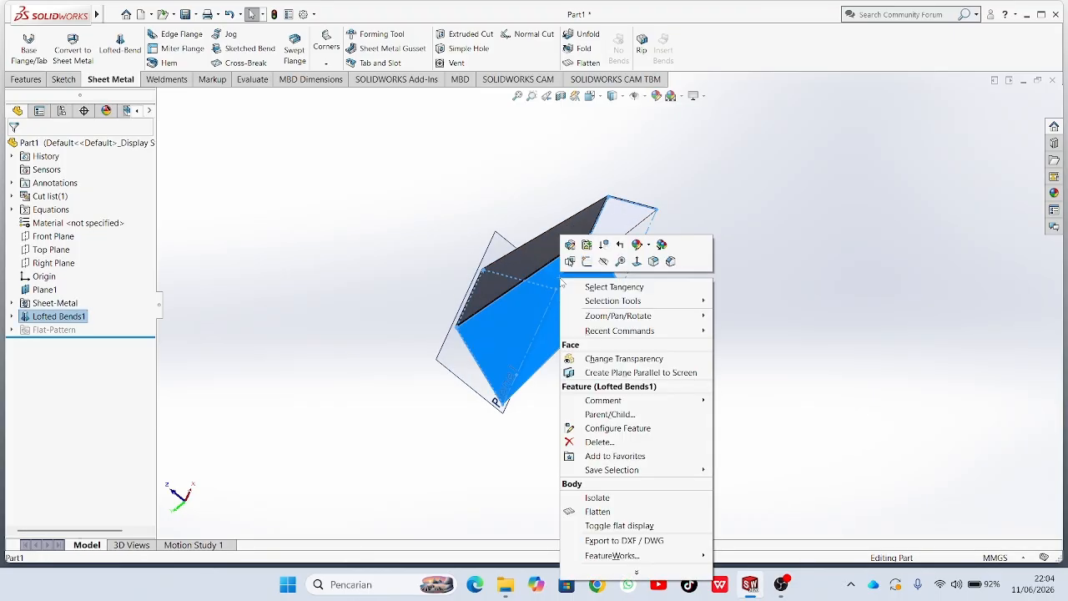
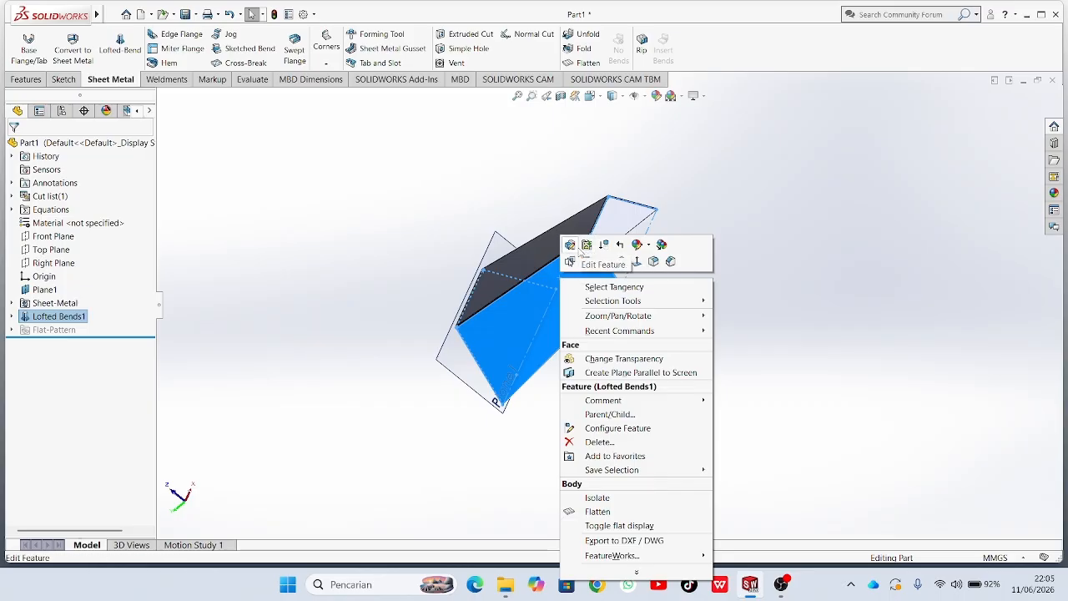
{"action": "left_click", "coordinate": [586, 261]}
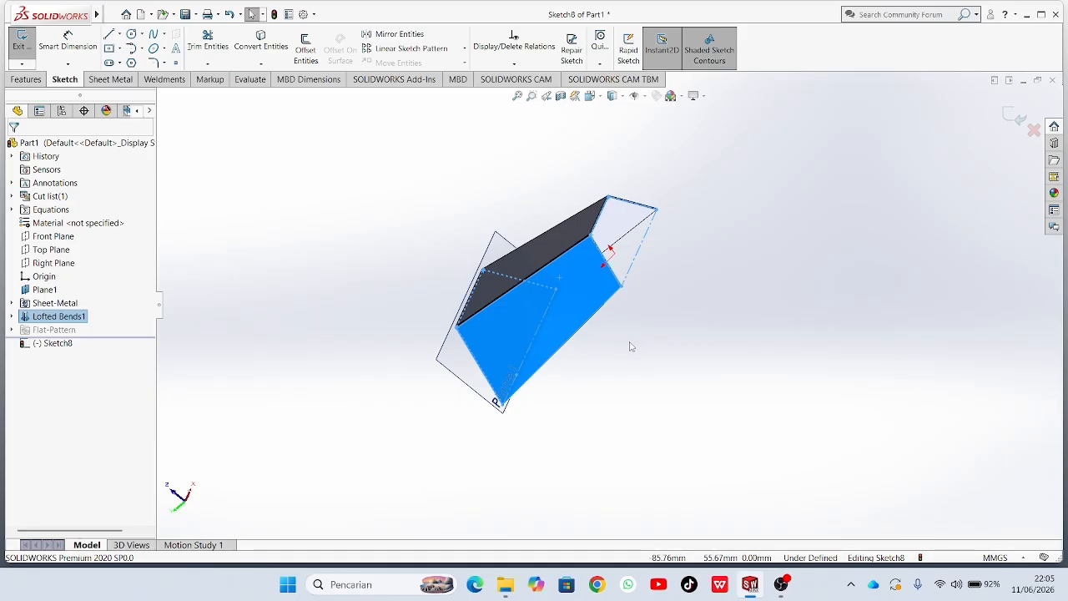
{"action": "left_click", "coordinate": [307, 47]}
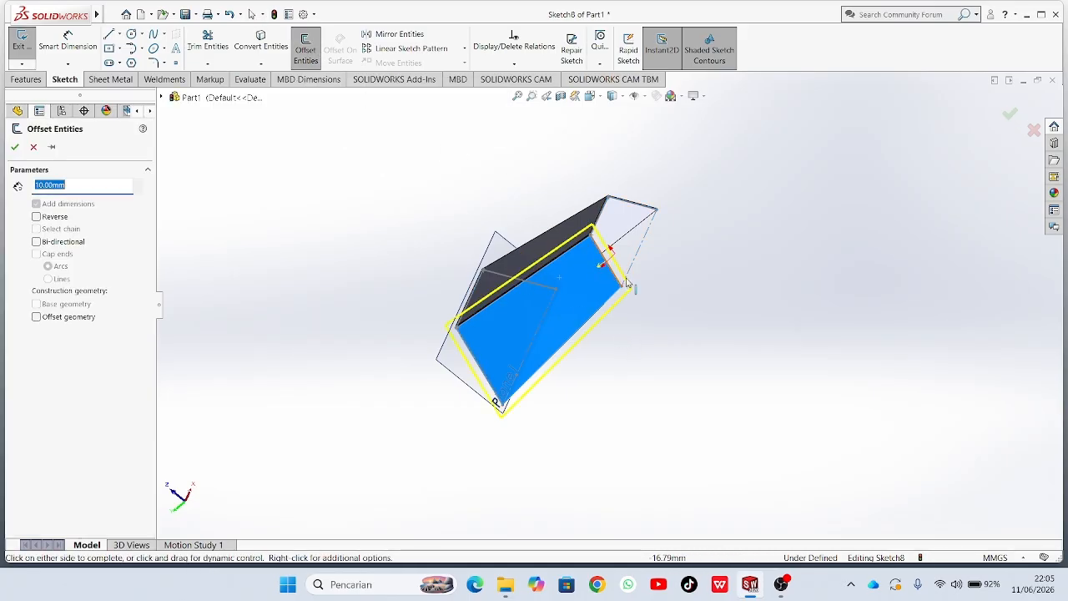
{"action": "left_click", "coordinate": [36, 217]}
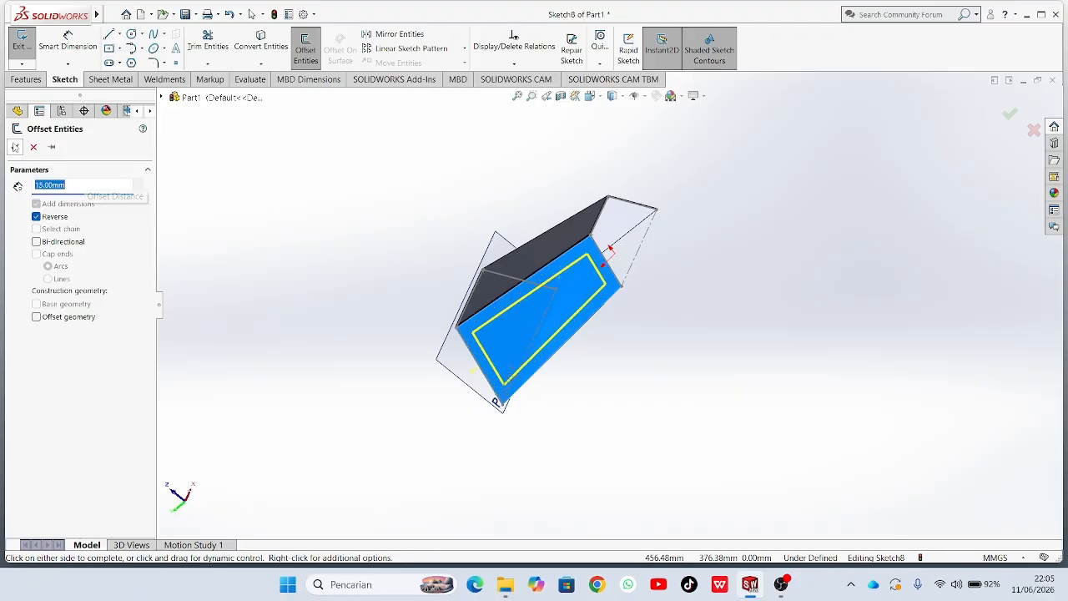
{"action": "left_click", "coordinate": [14, 147]}
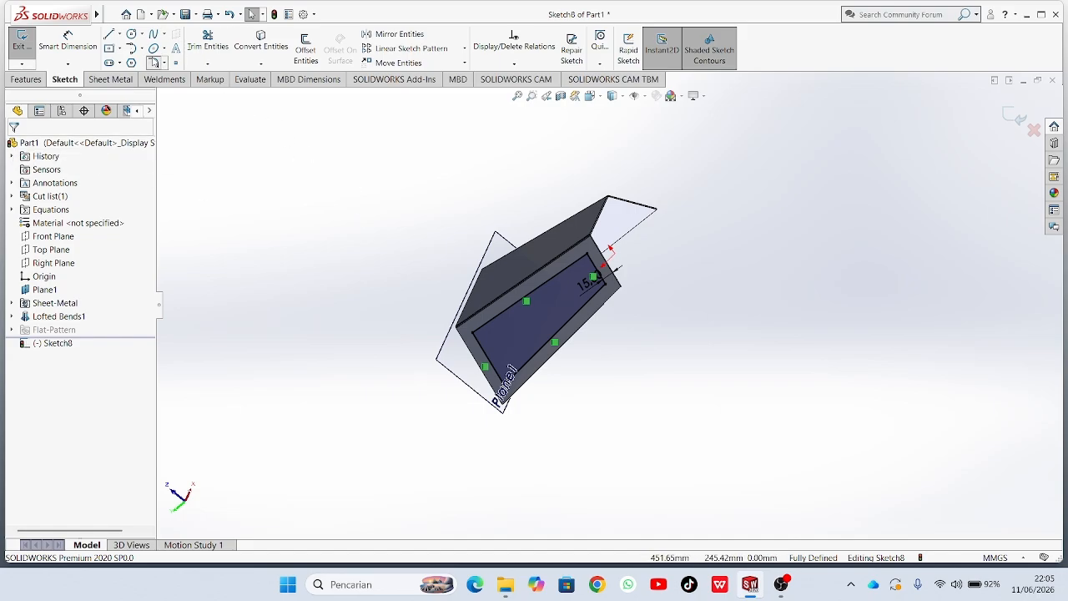
Round all four corners of the inset outline with 5 mm sketch fillets.
{"action": "left_click", "coordinate": [154, 63]}
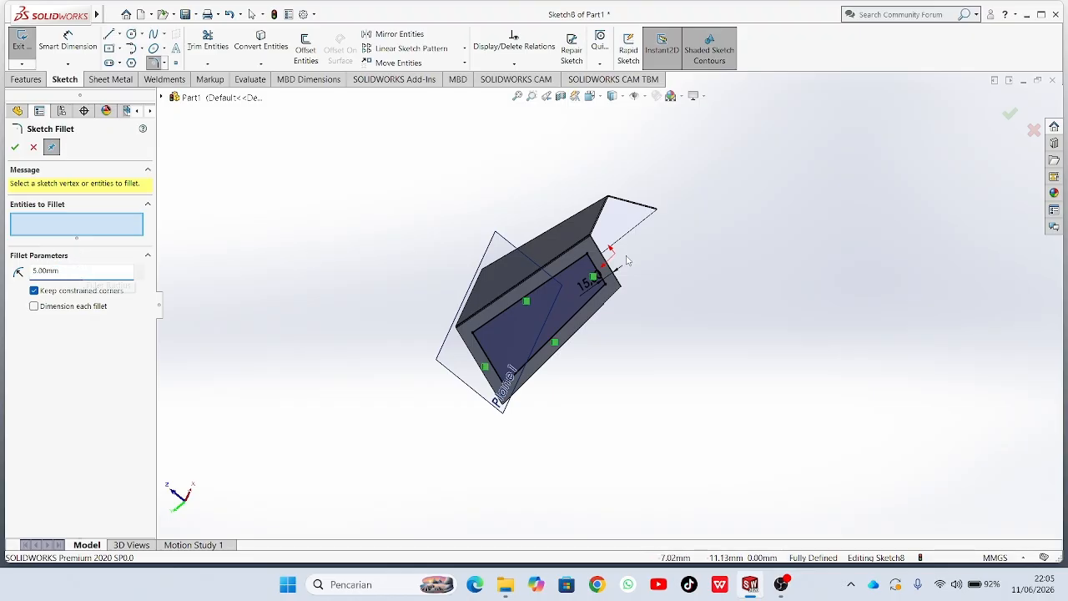
{"action": "scroll", "coordinate": [530, 252], "scroll_direction": "down", "scroll_amount": 5}
{"action": "left_click", "coordinate": [530, 252]}
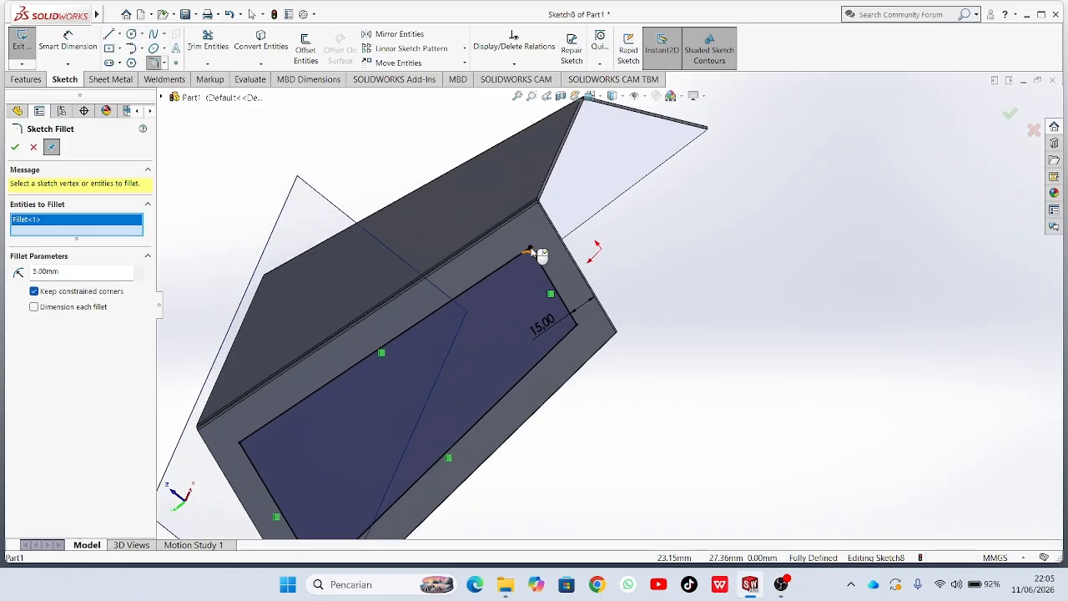
{"action": "left_click", "coordinate": [574, 326]}
{"action": "scroll", "coordinate": [574, 342], "scroll_direction": "up", "scroll_amount": 3}
{"action": "scroll", "coordinate": [442, 467], "scroll_direction": "down", "scroll_amount": 2}
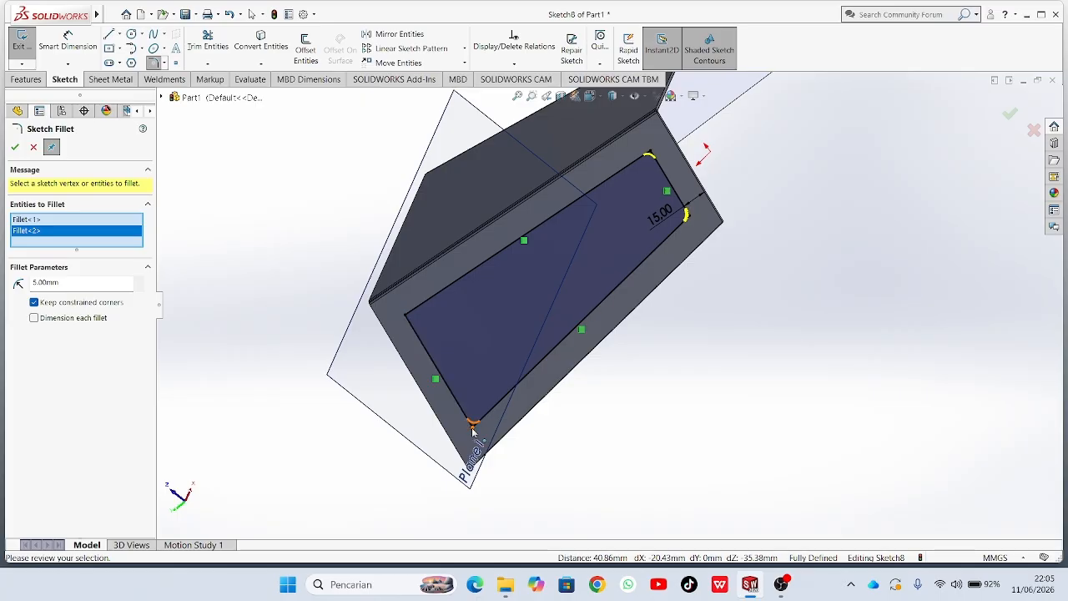
{"action": "left_click", "coordinate": [473, 431]}
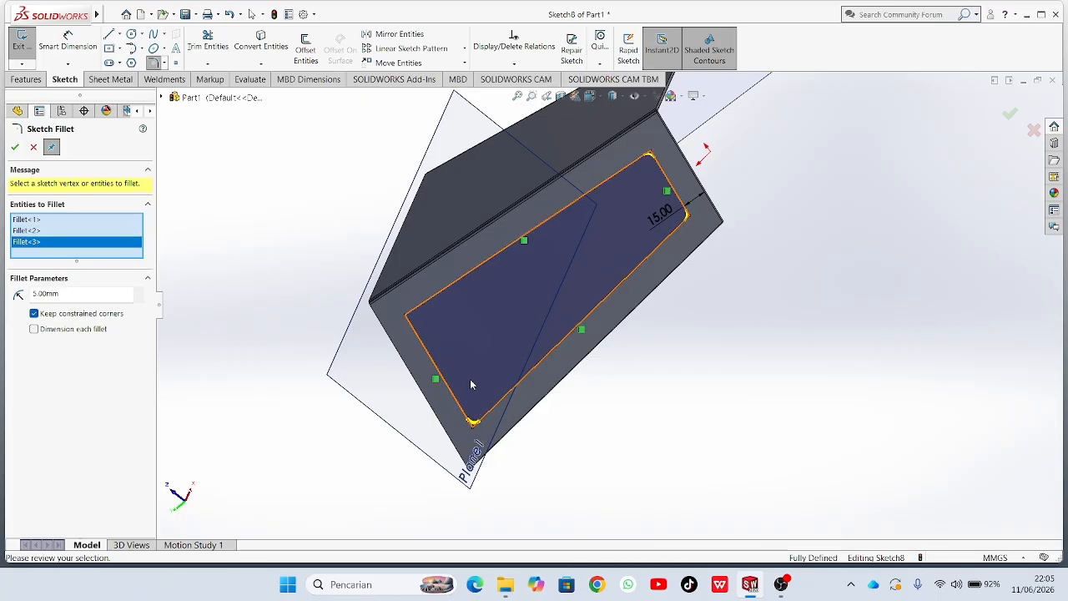
{"action": "left_click", "coordinate": [406, 318]}
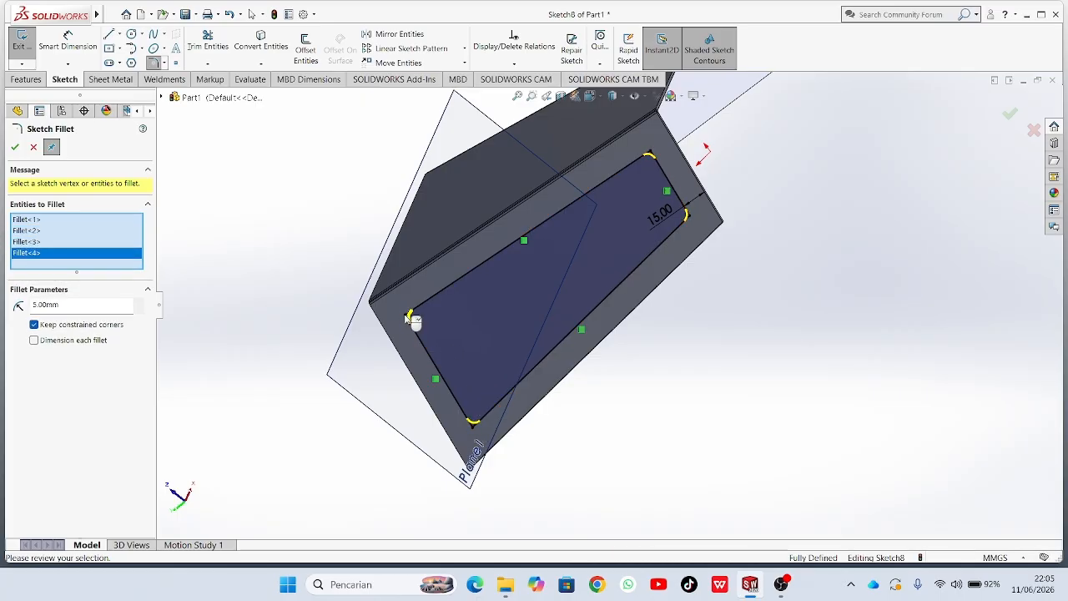
{"action": "left_click", "coordinate": [15, 146]}
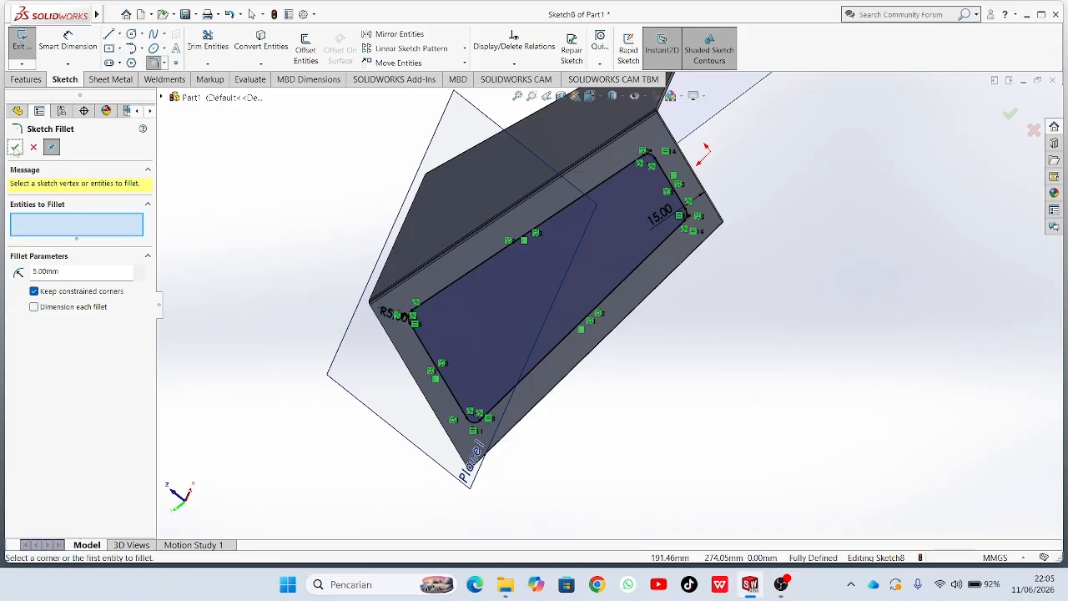
{"action": "scroll", "coordinate": [287, 231], "scroll_direction": "up", "scroll_amount": 3}
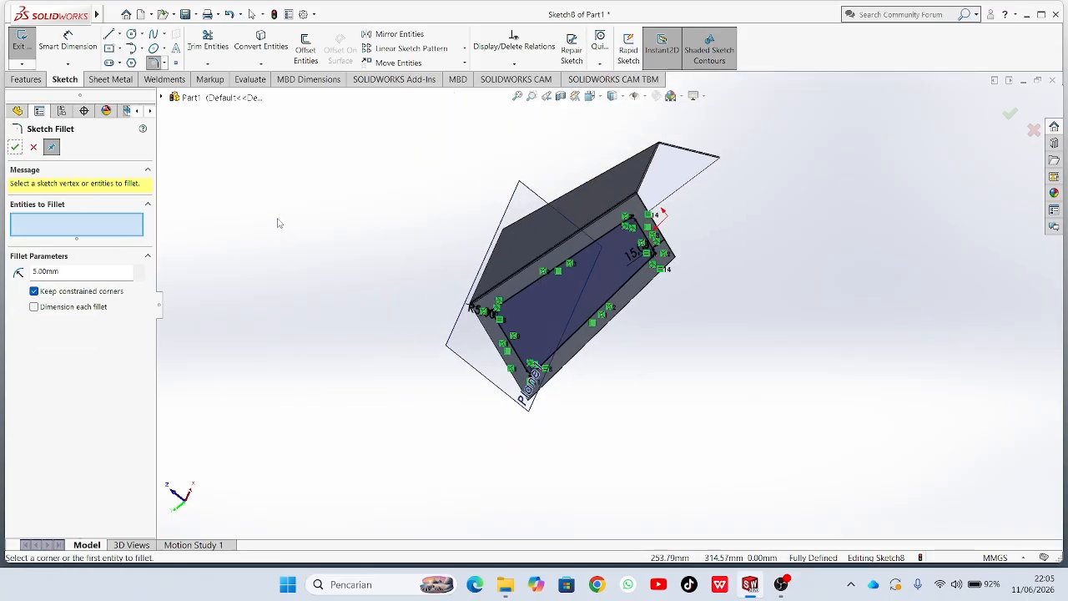
Cut the filleted inset outline through the slanted side face with a 10 mm Blind extruded cut, keeping Normal cut on.
{"action": "left_click", "coordinate": [35, 79]}
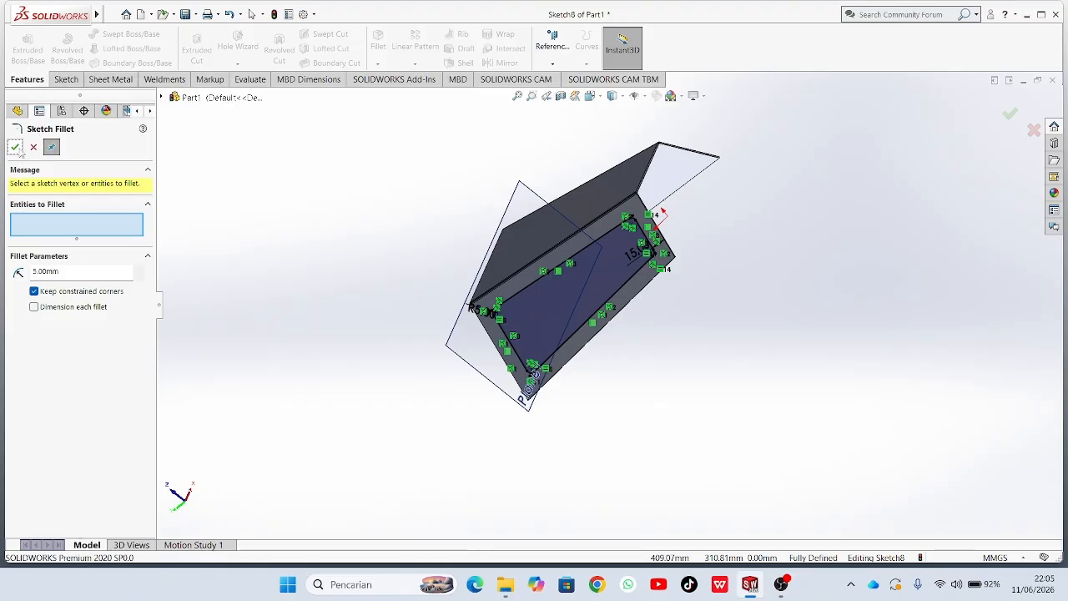
{"action": "left_click", "coordinate": [15, 147]}
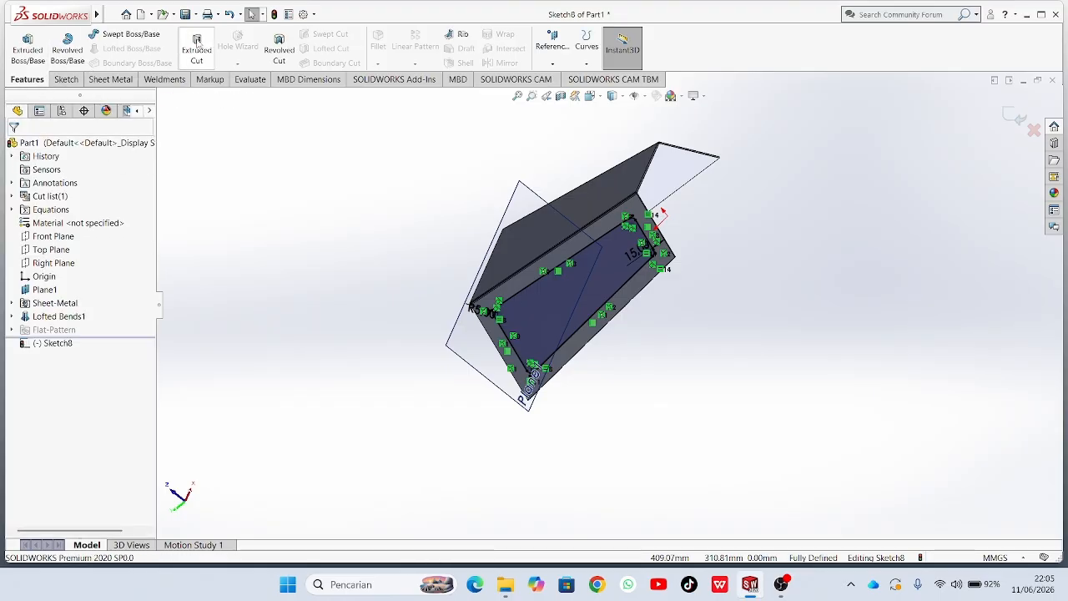
{"action": "left_click", "coordinate": [197, 44]}
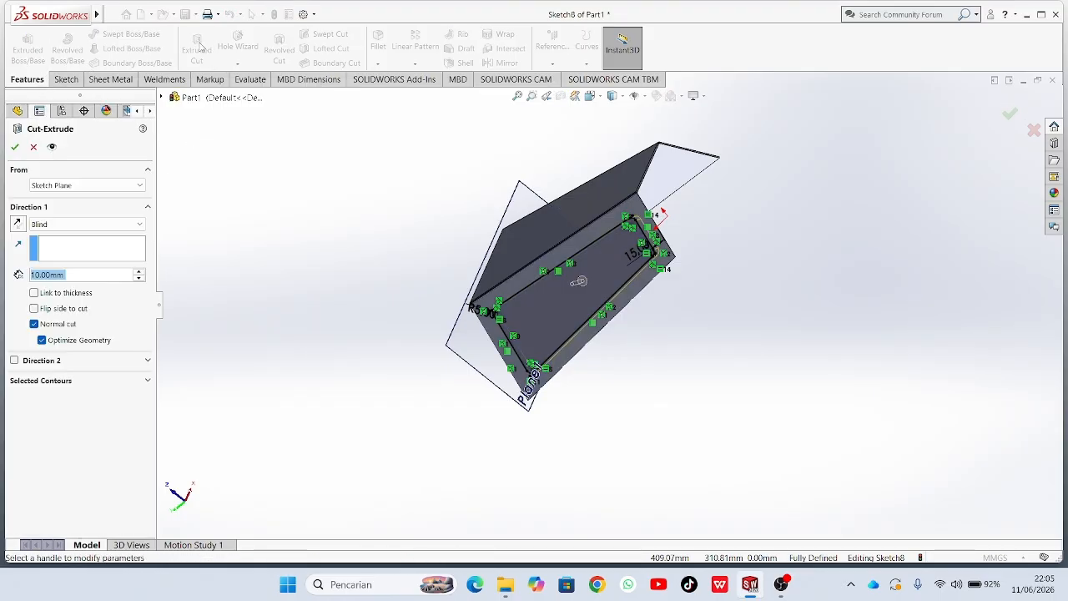
{"action": "middle_click_drag", "start_coordinate": [412, 236], "coordinate": [179, 183]}
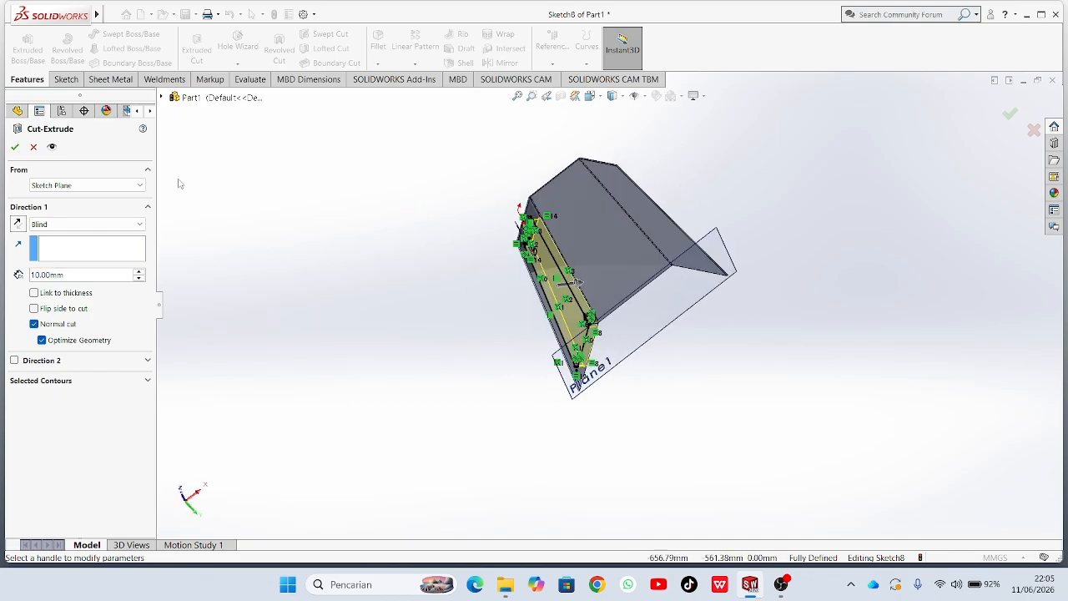
{"action": "left_click", "coordinate": [14, 146]}
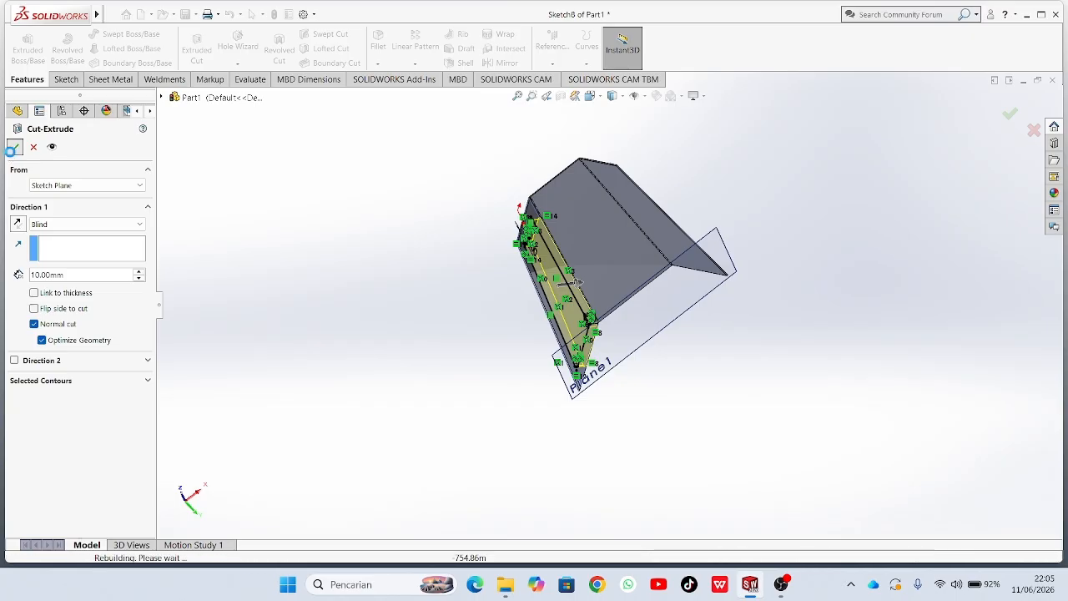
Start a sketch on the middle face of the lofted bend and offset the face's outline 15 mm inward.
{"action": "middle_click_drag", "start_coordinate": [370, 240], "coordinate": [630, 310]}
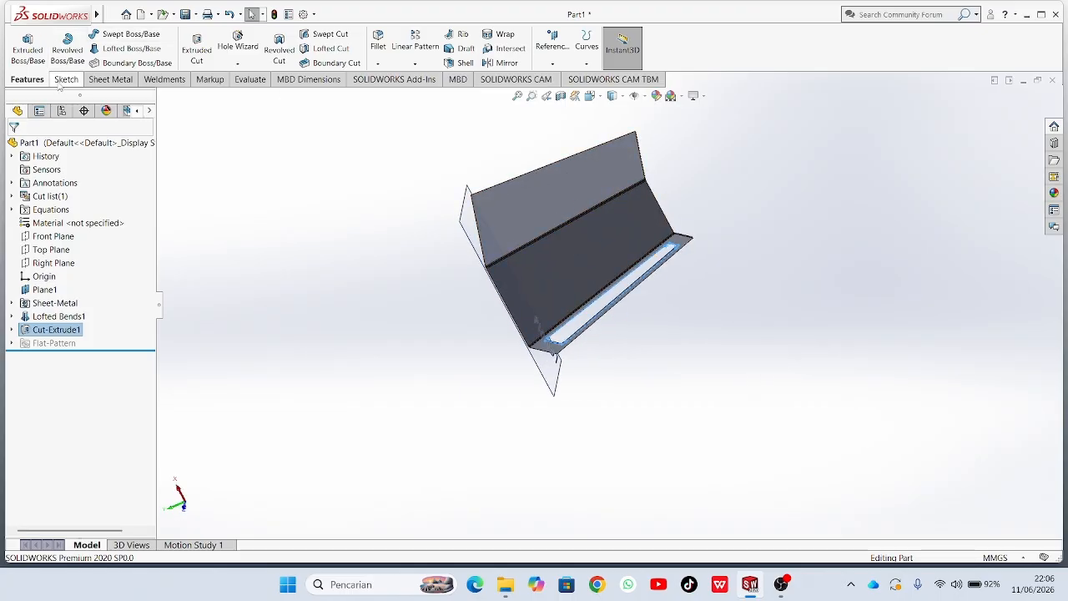
{"action": "left_click", "coordinate": [67, 80]}
{"action": "left_click", "coordinate": [99, 79]}
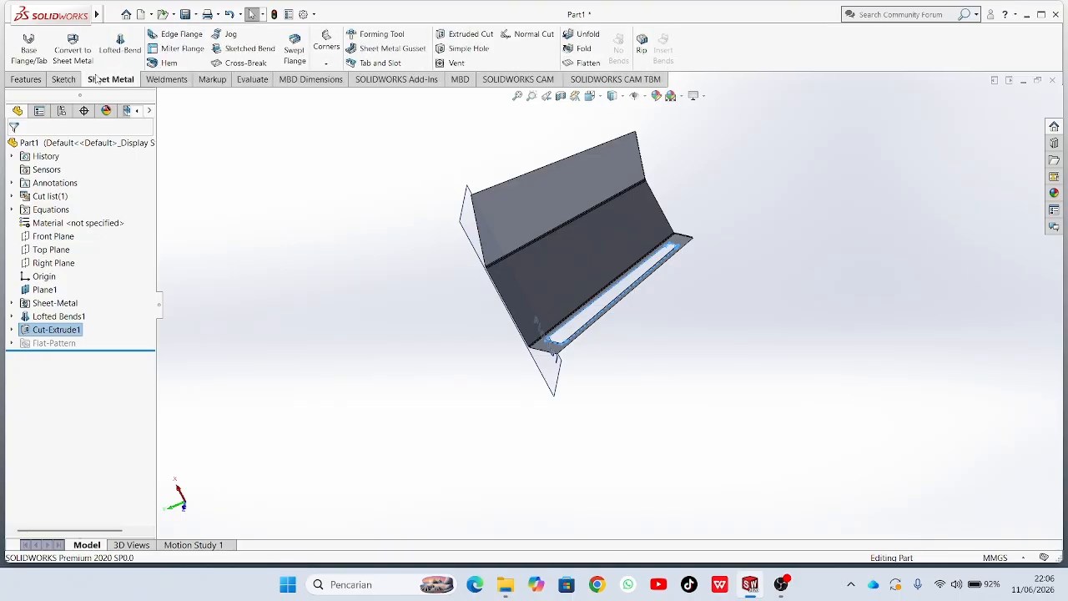
{"action": "left_click", "coordinate": [72, 79]}
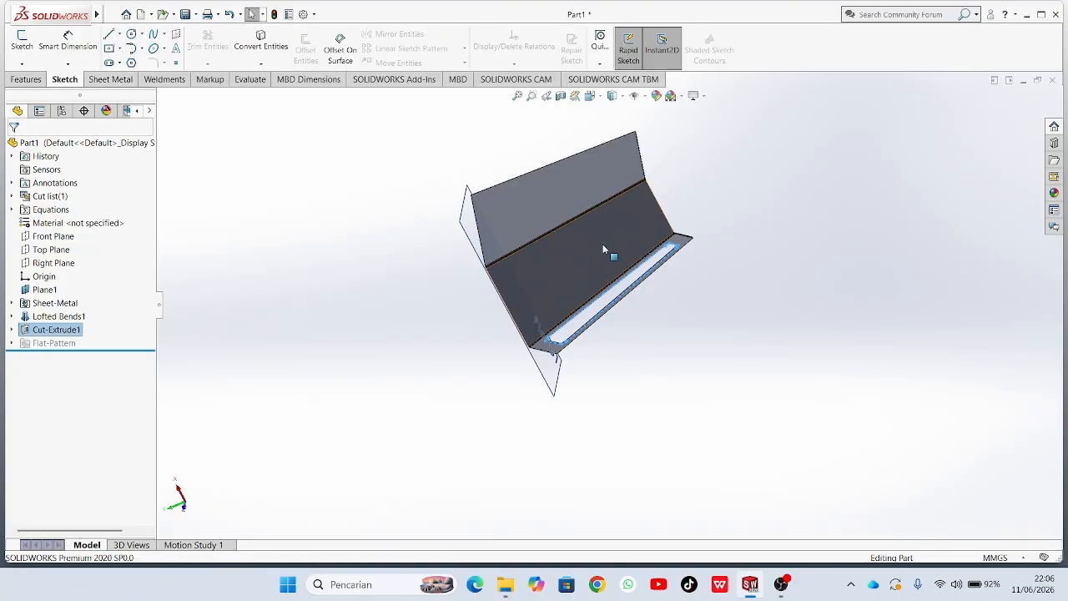
{"action": "middle_click_drag", "start_coordinate": [603, 243], "coordinate": [606, 249]}
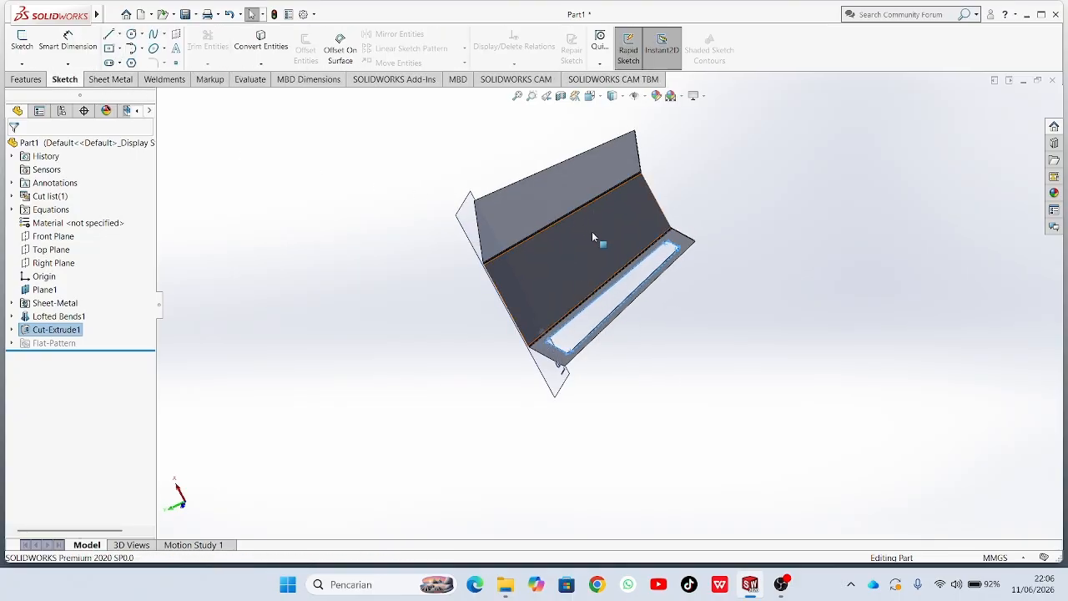
{"action": "right_click", "coordinate": [592, 237]}
{"action": "left_click", "coordinate": [623, 216]}
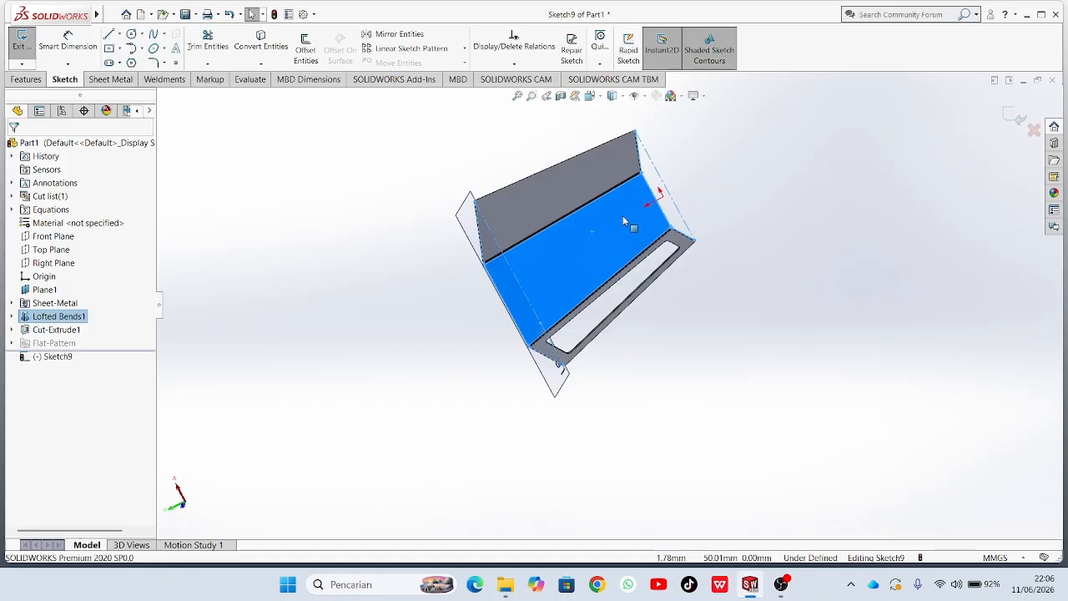
{"action": "left_click", "coordinate": [308, 49]}
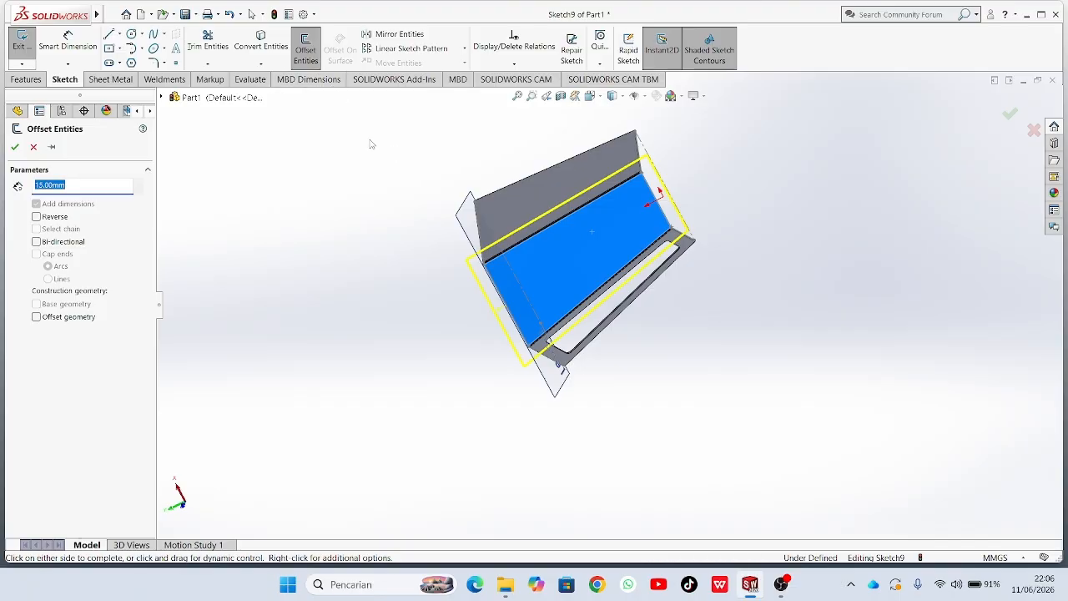
{"action": "left_click", "coordinate": [40, 217]}
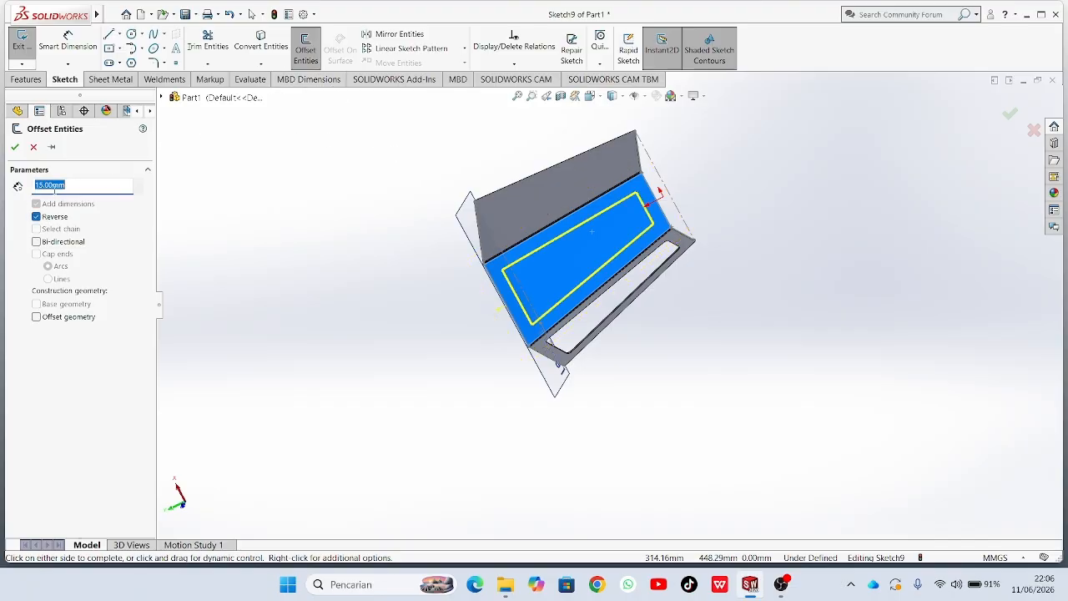
{"action": "left_click", "coordinate": [14, 147]}
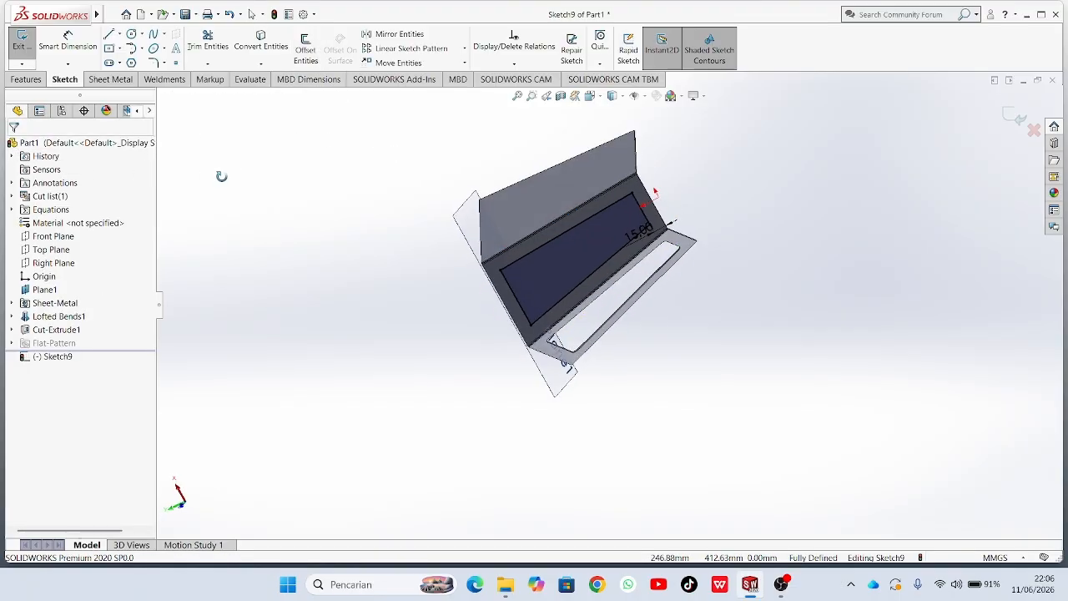
Round all four corners of the middle face's inset outline with 5 mm sketch fillets.
{"action": "left_click", "coordinate": [153, 63]}
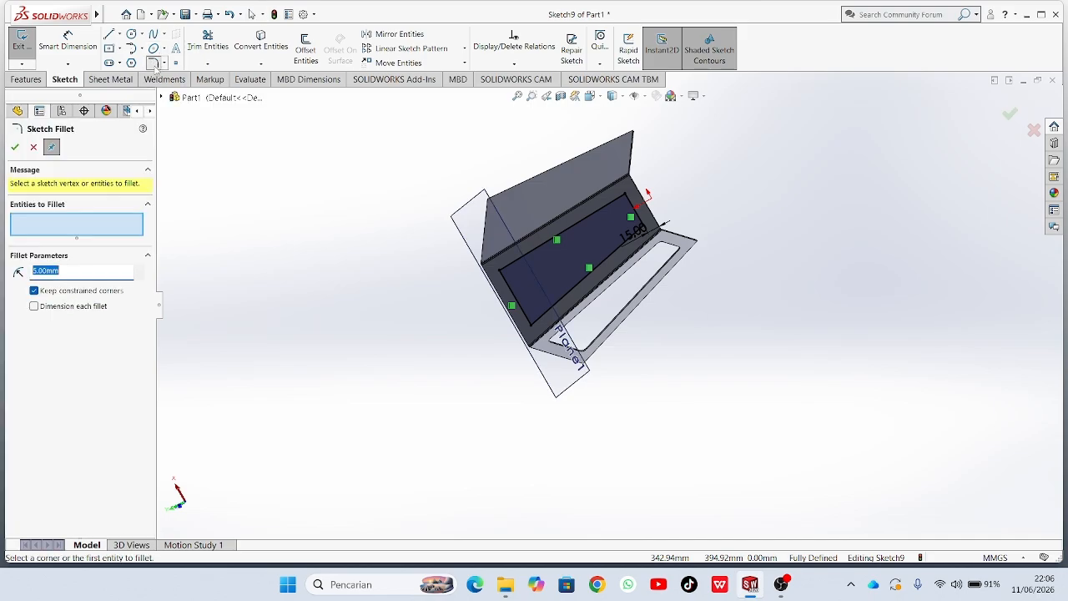
{"action": "scroll", "coordinate": [594, 209], "scroll_direction": "down", "scroll_amount": 5}
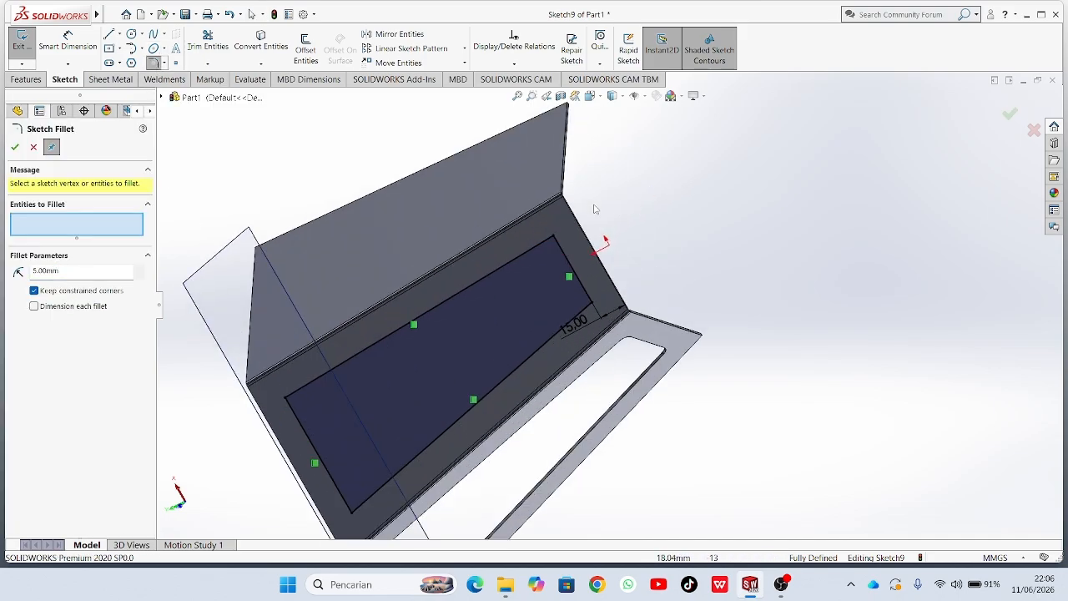
{"action": "left_click", "coordinate": [552, 239]}
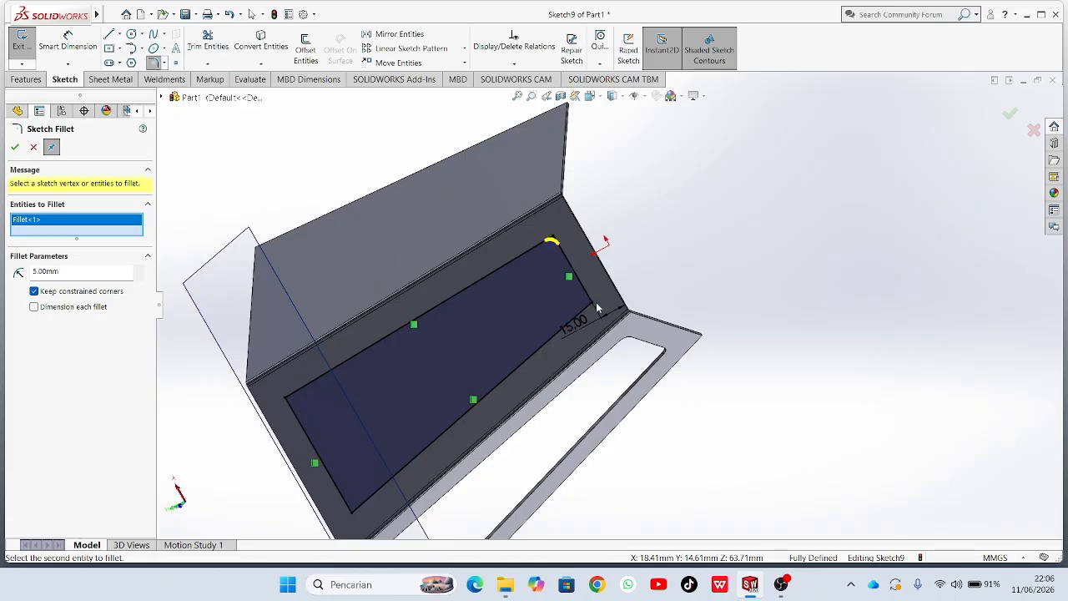
{"action": "left_click", "coordinate": [591, 304]}
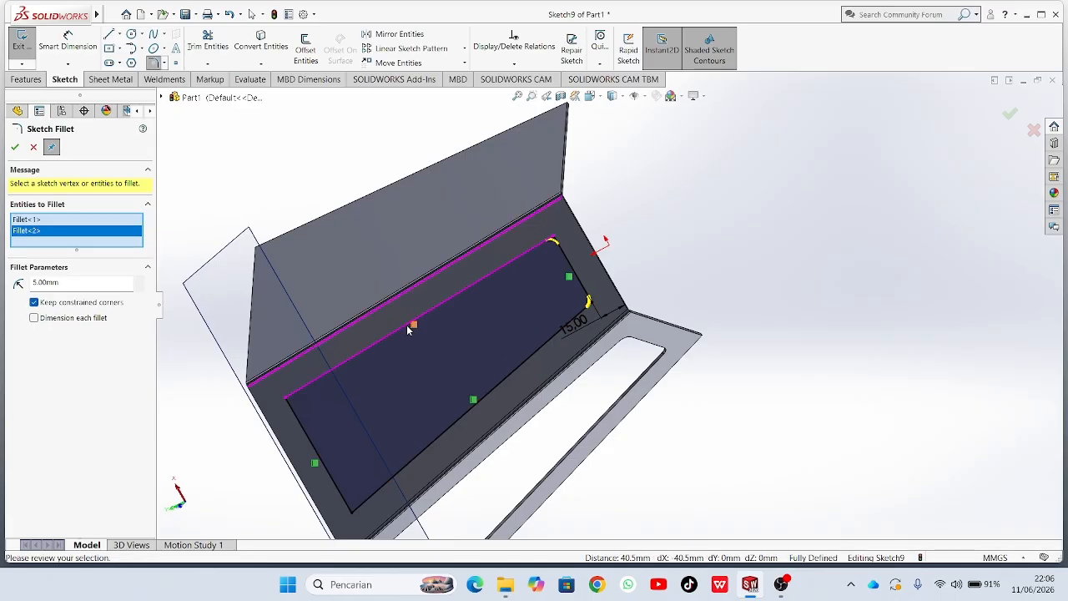
{"action": "left_click", "coordinate": [288, 398]}
{"action": "left_click", "coordinate": [352, 512]}
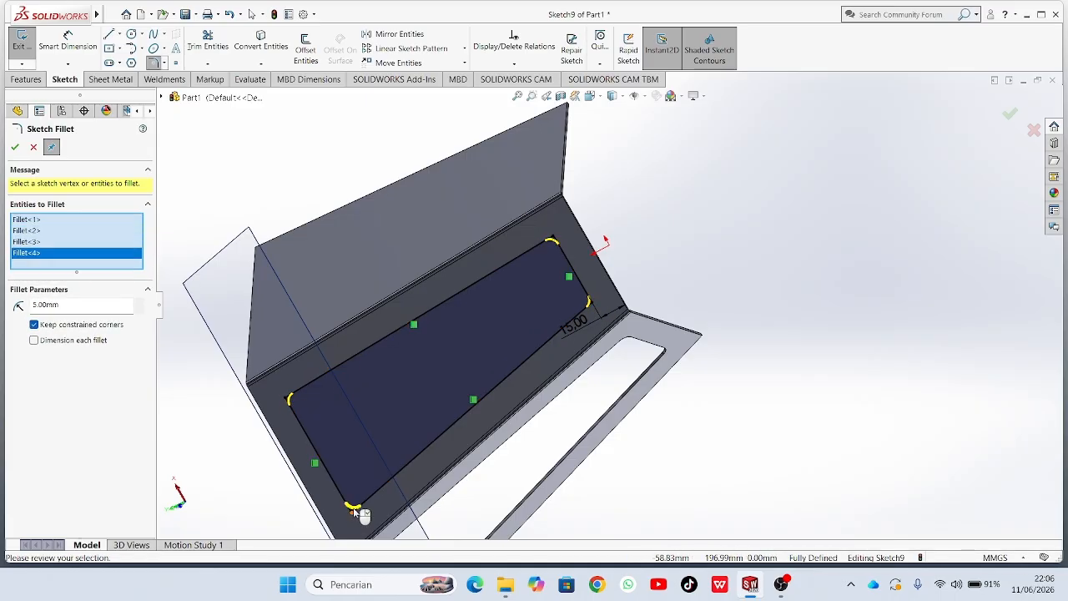
{"action": "left_click", "coordinate": [14, 147]}
{"action": "left_click", "coordinate": [14, 148]}
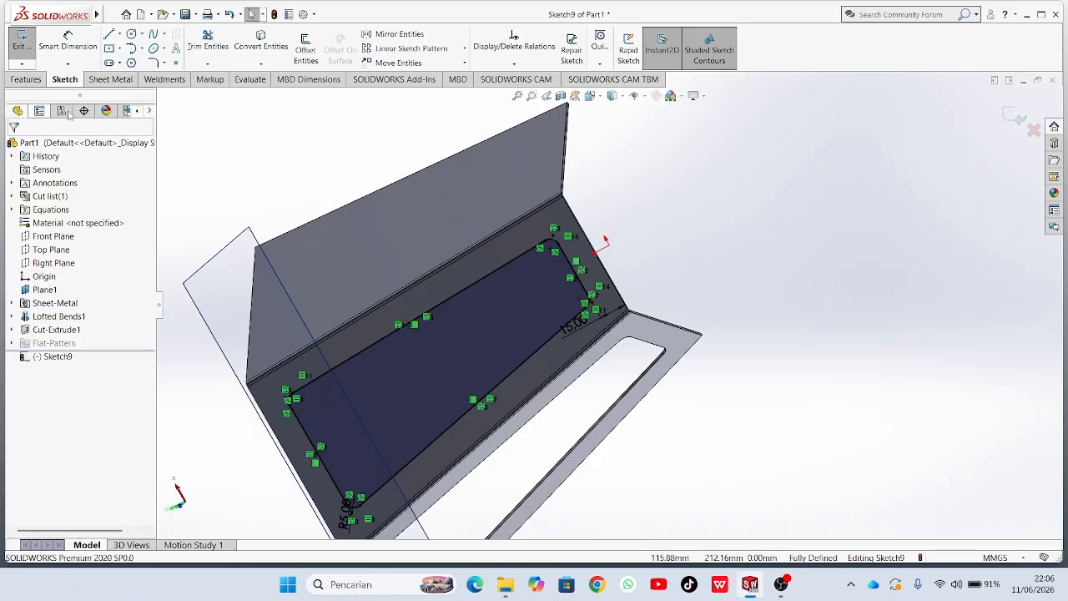
Cut the middle face's filleted outline with a 10 mm Blind extruded cut, keeping Normal cut on.
{"action": "left_click", "coordinate": [30, 80]}
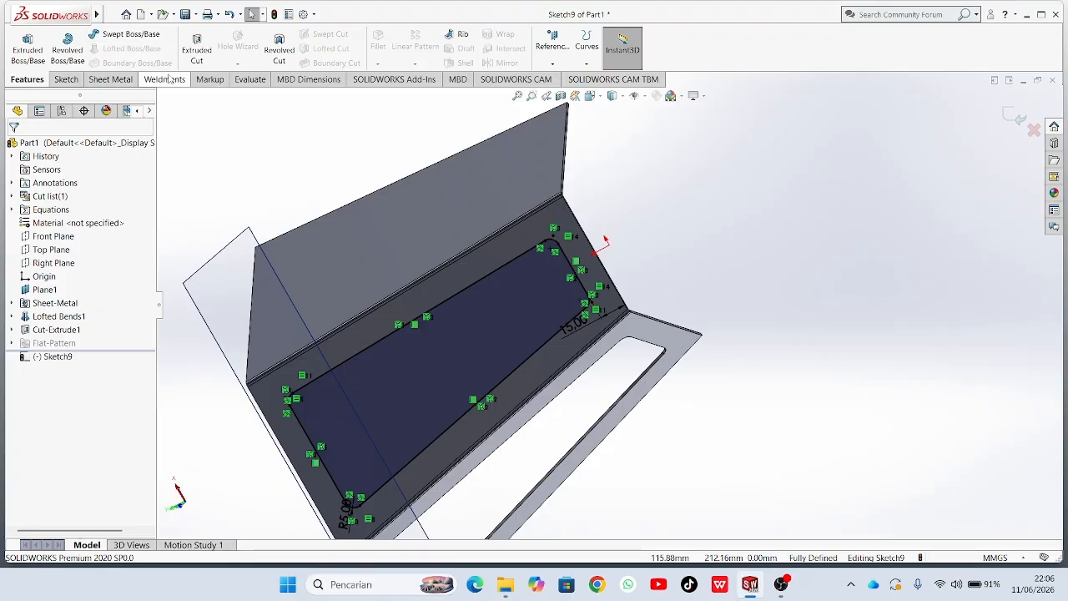
{"action": "left_click", "coordinate": [196, 48]}
{"action": "mouse_move", "coordinate": [261, 128]}
{"action": "middle_mouse_down"}
{"action": "mouse_move", "coordinate": [243, 176]}
{"action": "mouse_move", "coordinate": [267, 200]}
{"action": "mouse_move", "coordinate": [243, 241]}
{"action": "mouse_move", "coordinate": [225, 233]}
{"action": "middle_mouse_up"}
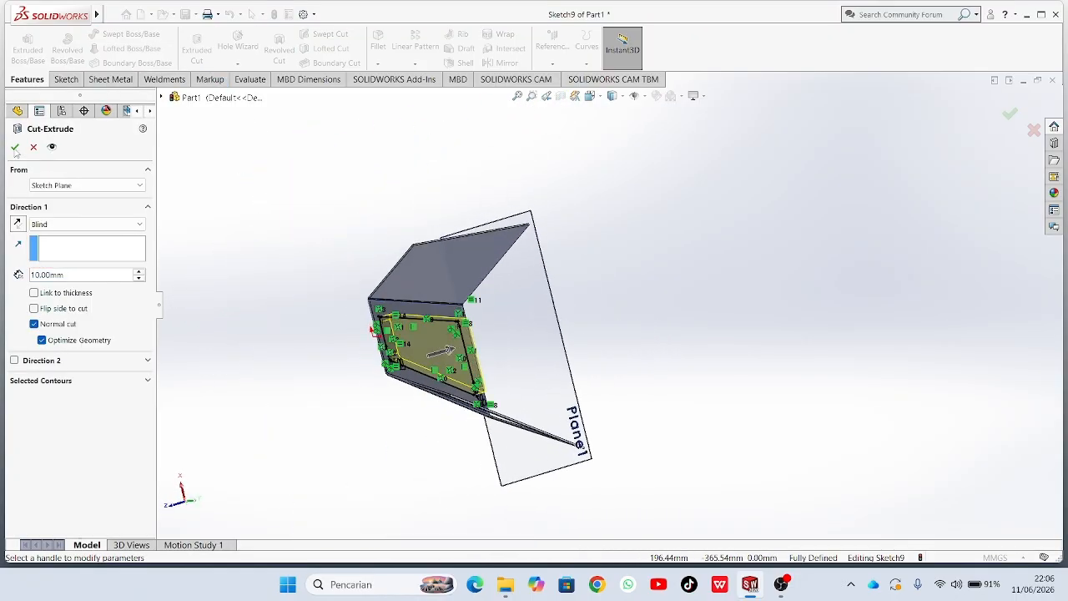
{"action": "left_click", "coordinate": [11, 147]}
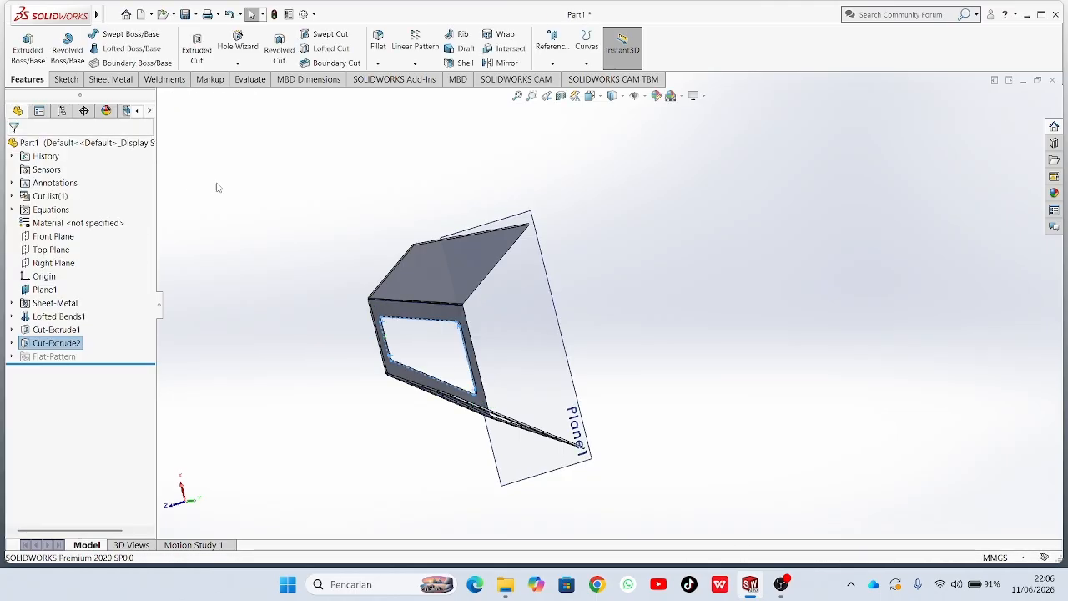
{"action": "middle_click_drag", "start_coordinate": [214, 184], "coordinate": [534, 300]}
{"action": "right_click", "coordinate": [574, 211]}
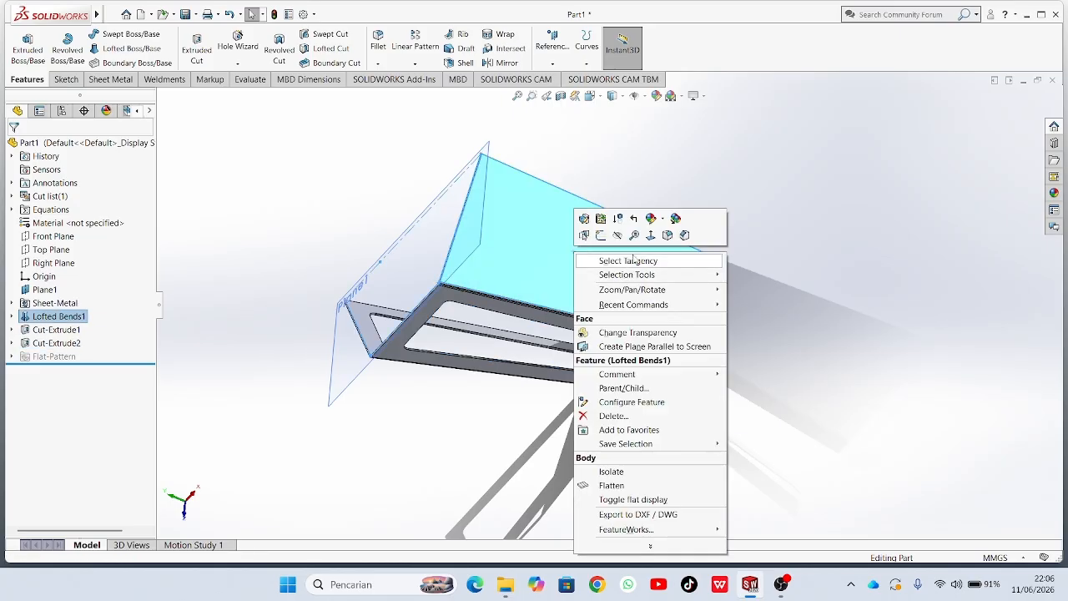
{"action": "left_click", "coordinate": [573, 229]}
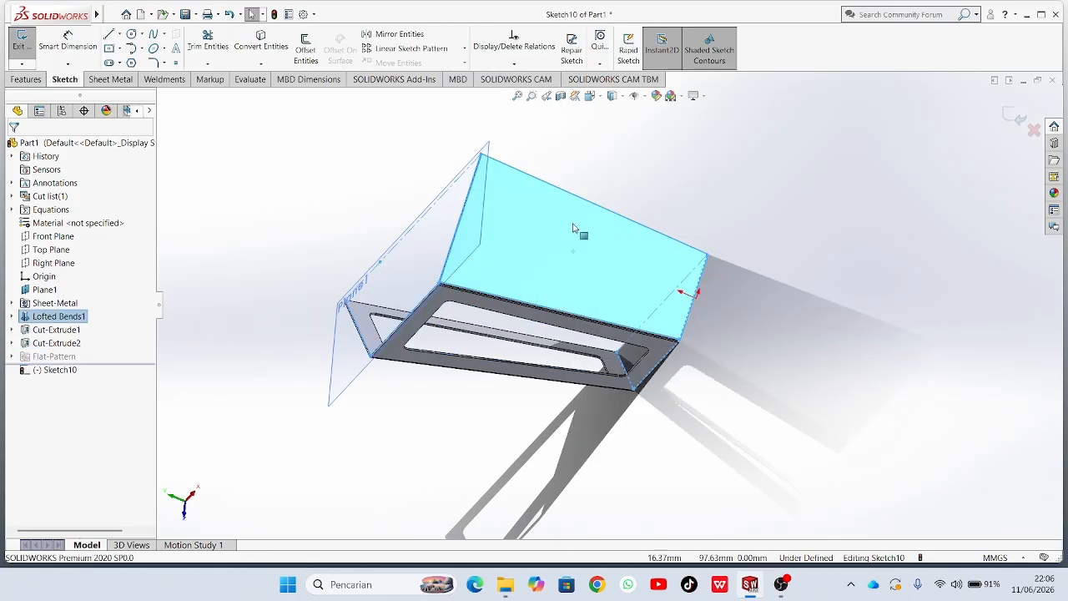
{"action": "left_click", "coordinate": [93, 81]}
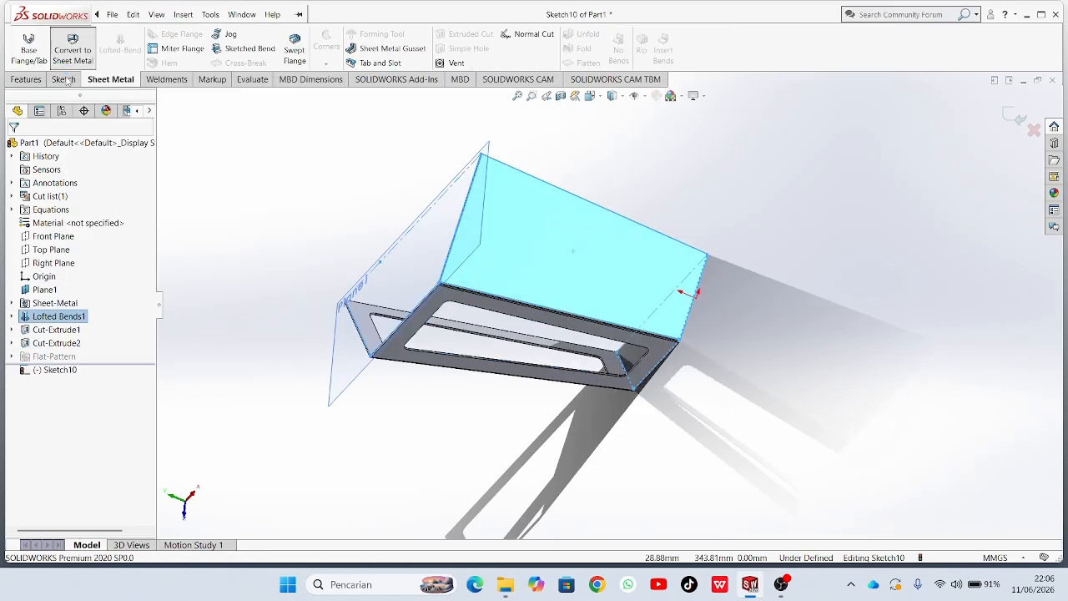
{"action": "left_click", "coordinate": [72, 50]}
{"action": "left_click", "coordinate": [33, 150]}
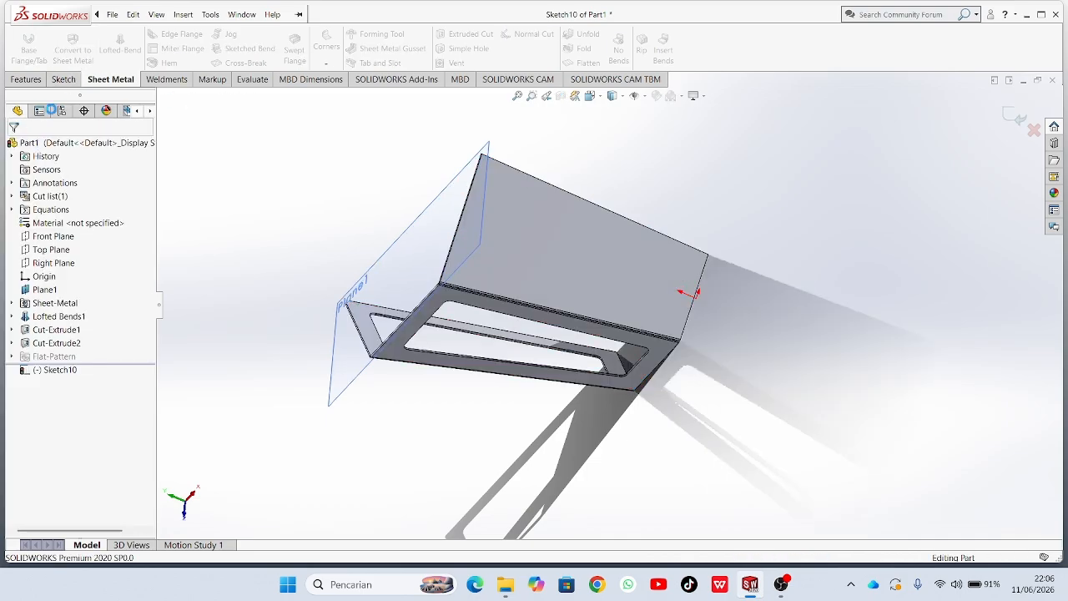
Start a sketch on the remaining uncut side face of the lofted bend and offset its outline 15 mm inward.
{"action": "left_click", "coordinate": [74, 82]}
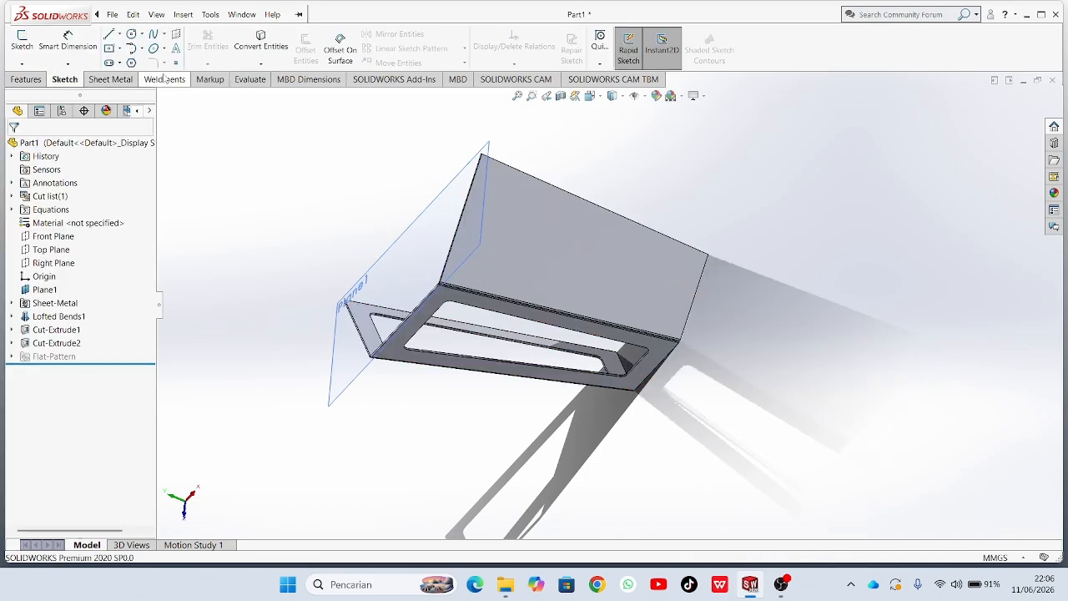
{"action": "right_click", "coordinate": [541, 241]}
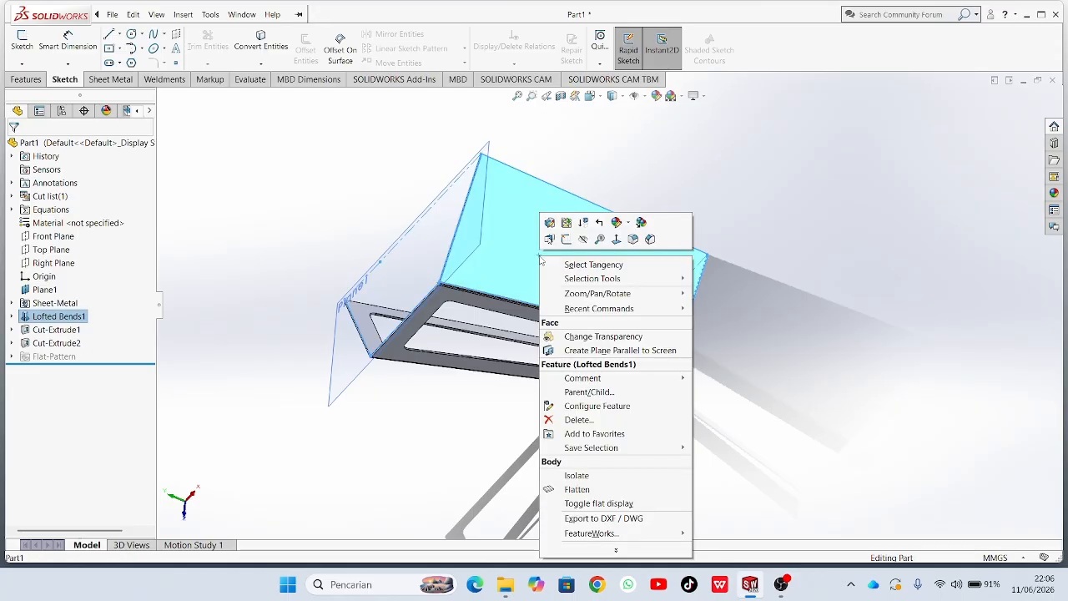
{"action": "left_click", "coordinate": [566, 239]}
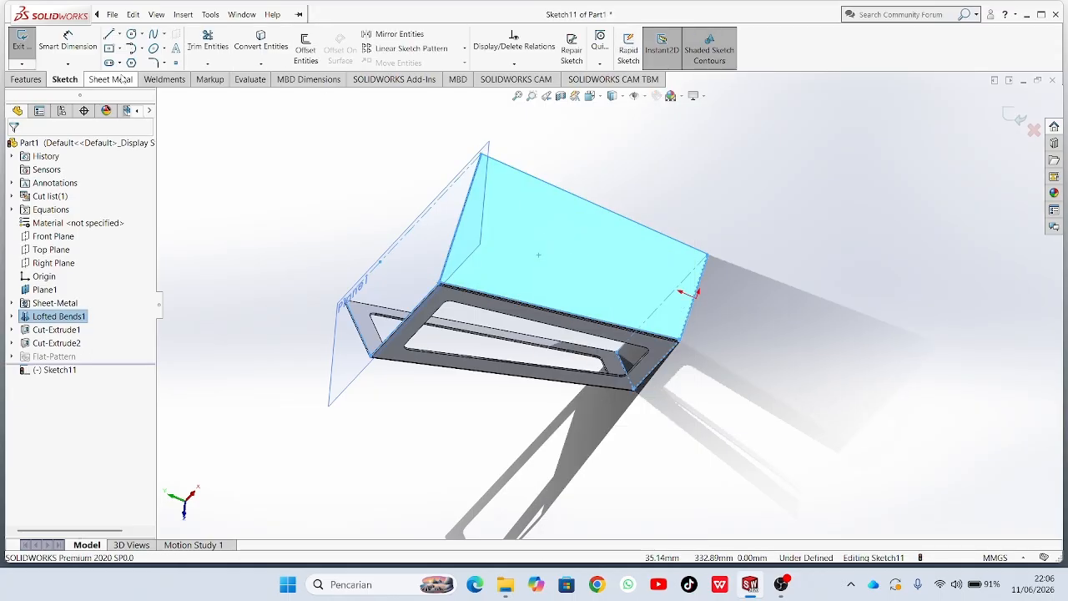
{"action": "left_click", "coordinate": [305, 50]}
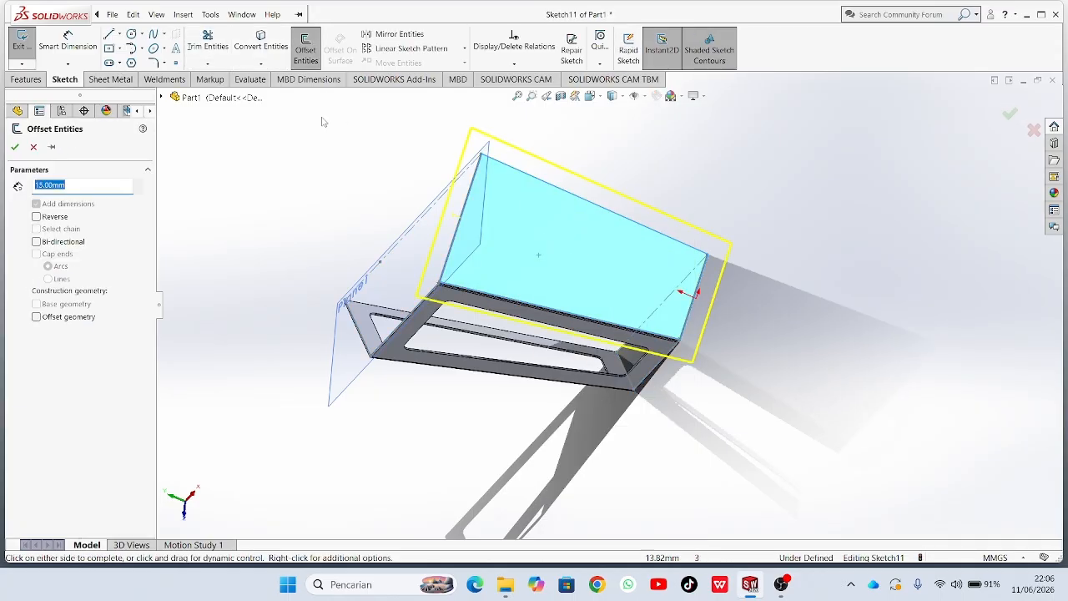
{"action": "left_click", "coordinate": [37, 217]}
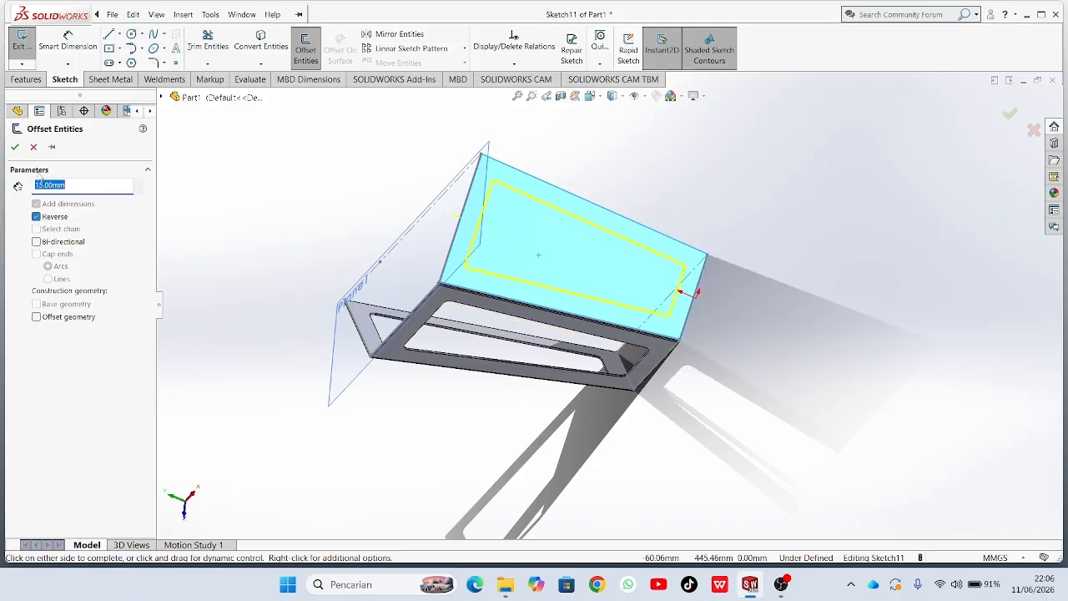
{"action": "left_click", "coordinate": [14, 146]}
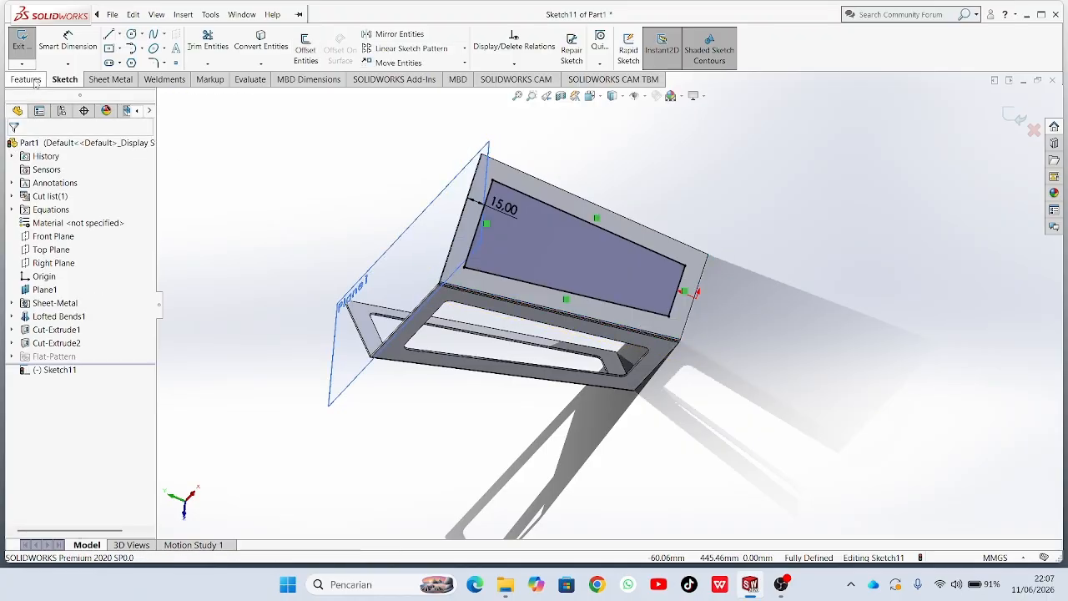
Round all four corners of the remaining side face's inset outline with 5 mm sketch fillets.
{"action": "left_click", "coordinate": [494, 183]}
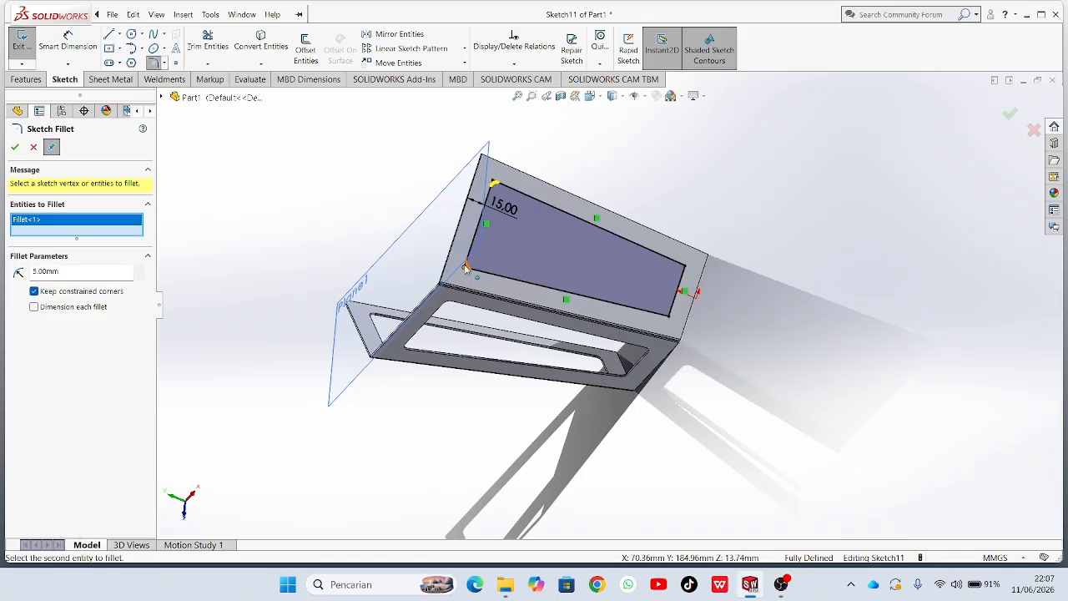
{"action": "left_click", "coordinate": [465, 267]}
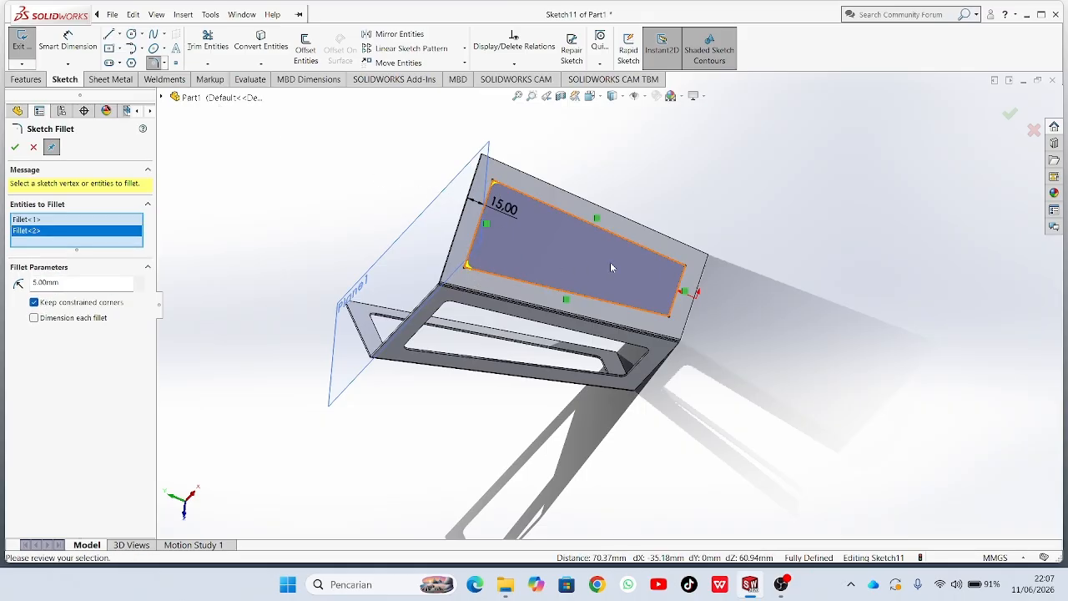
{"action": "left_click", "coordinate": [685, 267]}
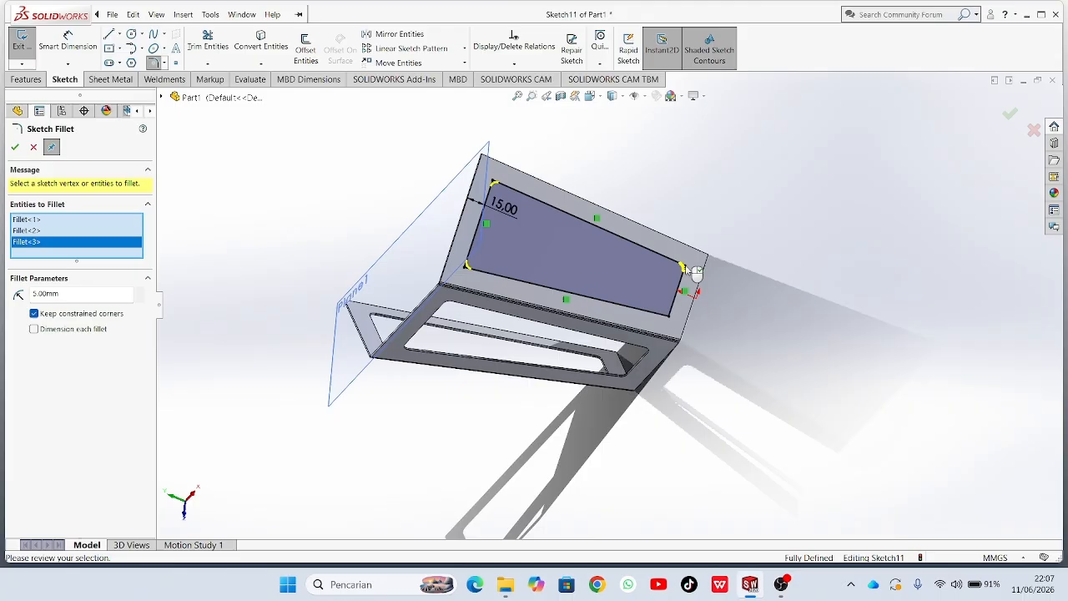
{"action": "left_click", "coordinate": [670, 315]}
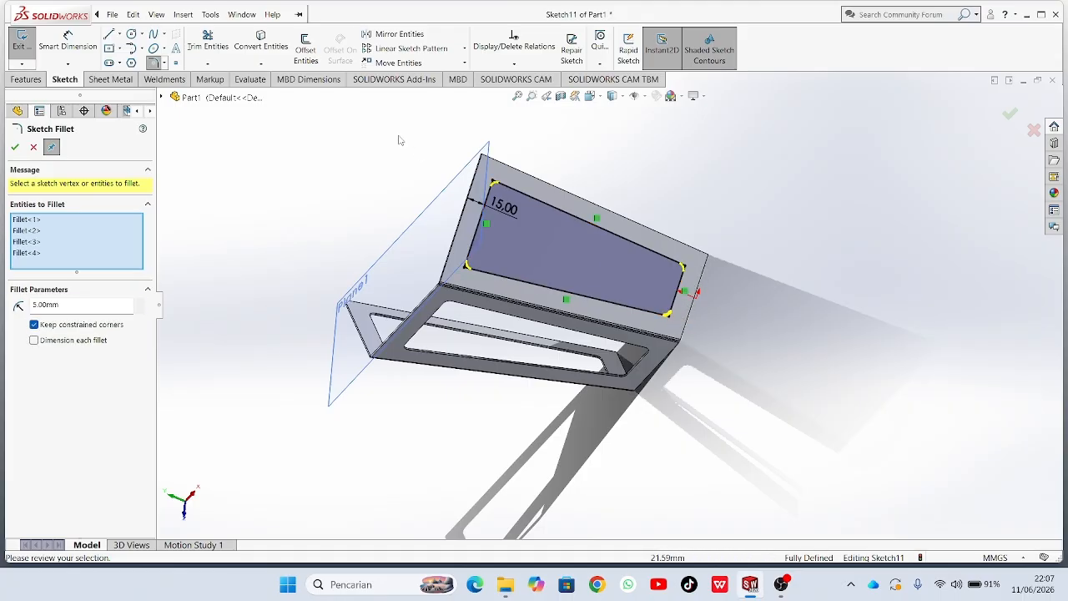
{"action": "left_click", "coordinate": [15, 147]}
Cut the remaining side face's filleted outline through the sheet with an extruded cut.
{"action": "left_click", "coordinate": [26, 79]}
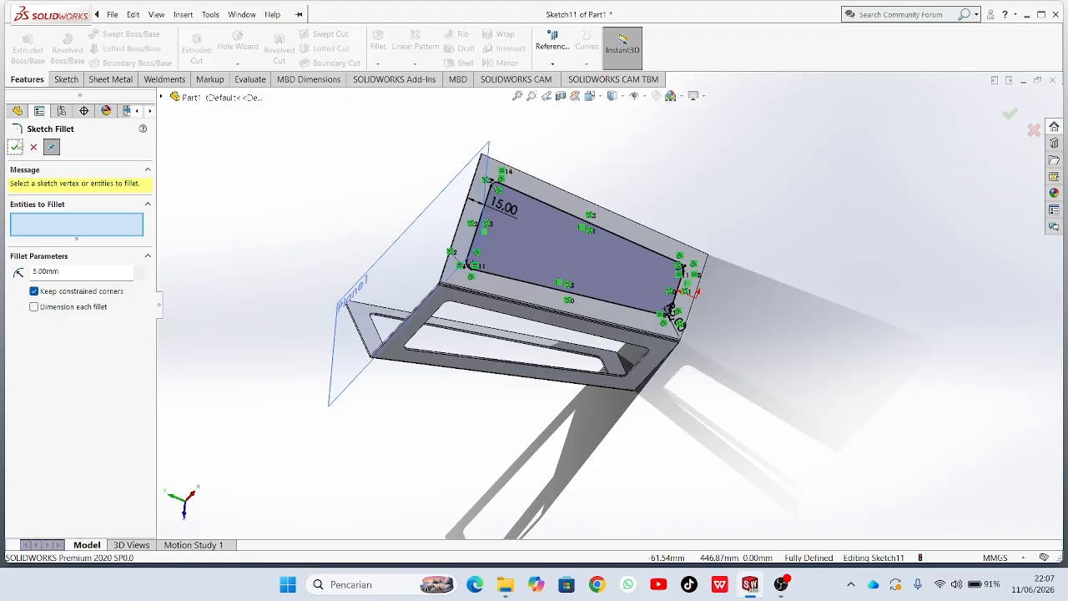
{"action": "left_click", "coordinate": [15, 147]}
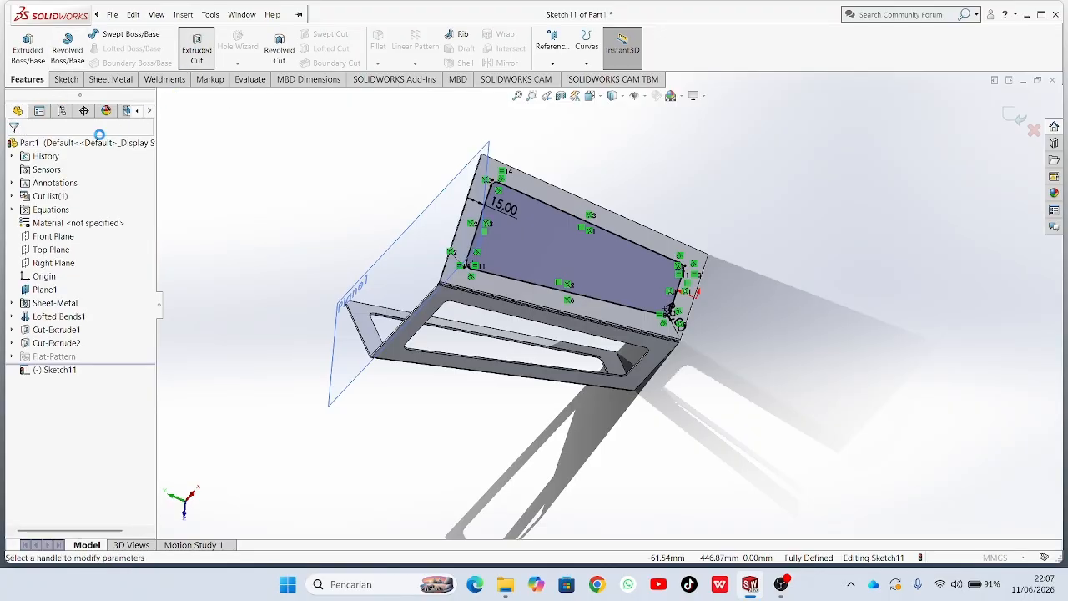
{"action": "left_click", "coordinate": [15, 147]}
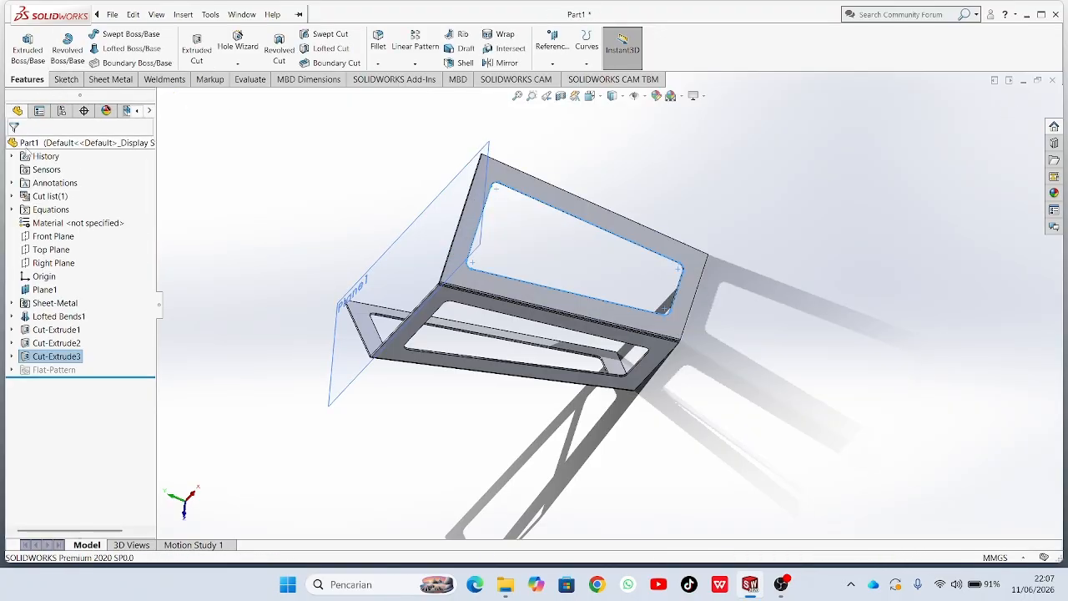
{"action": "middle_click_drag", "start_coordinate": [935, 265], "coordinate": [712, 172]}
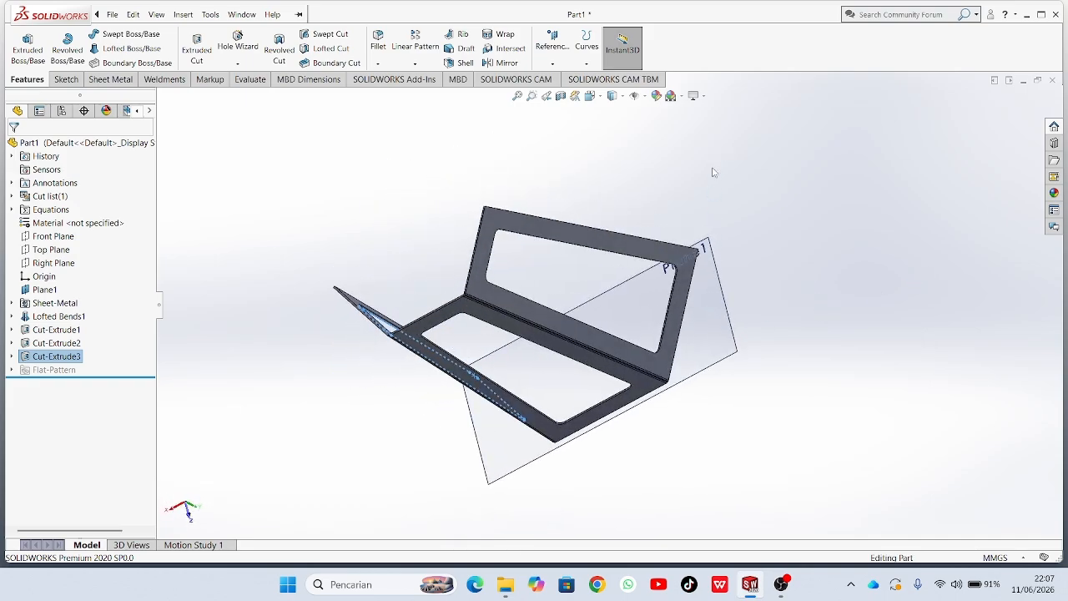
{"action": "scroll", "coordinate": [652, 347], "scroll_direction": "up", "scroll_amount": 4}
{"action": "middle_click_drag", "start_coordinate": [658, 354], "coordinate": [401, 125]}
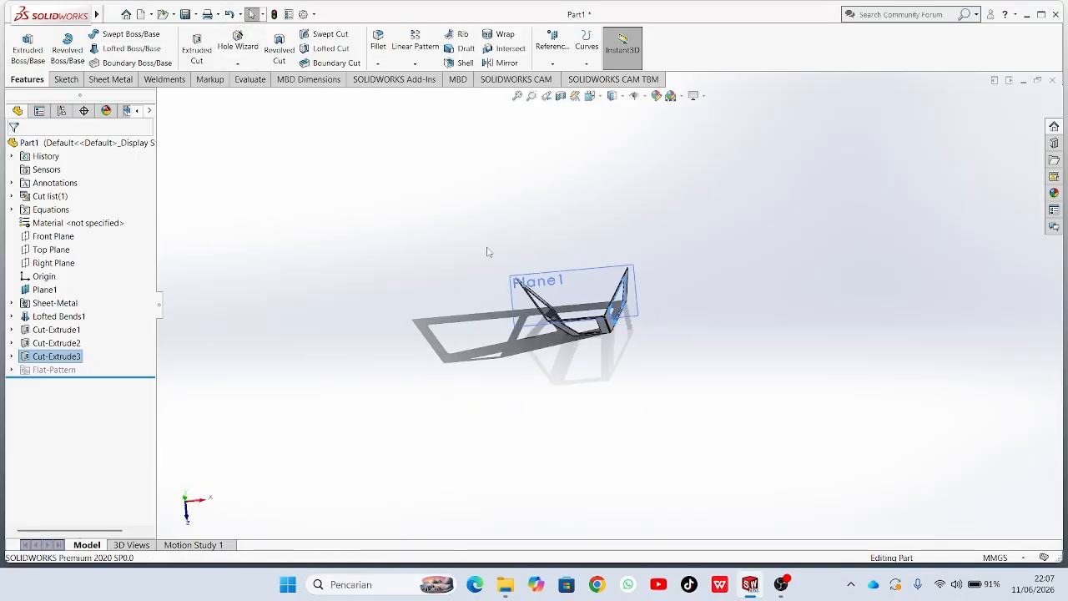
{"action": "mouse_move", "coordinate": [489, 252]}
{"action": "middle_mouse_down"}
{"action": "mouse_move", "coordinate": [483, 244]}
{"action": "mouse_move", "coordinate": [492, 243]}
{"action": "middle_mouse_up"}
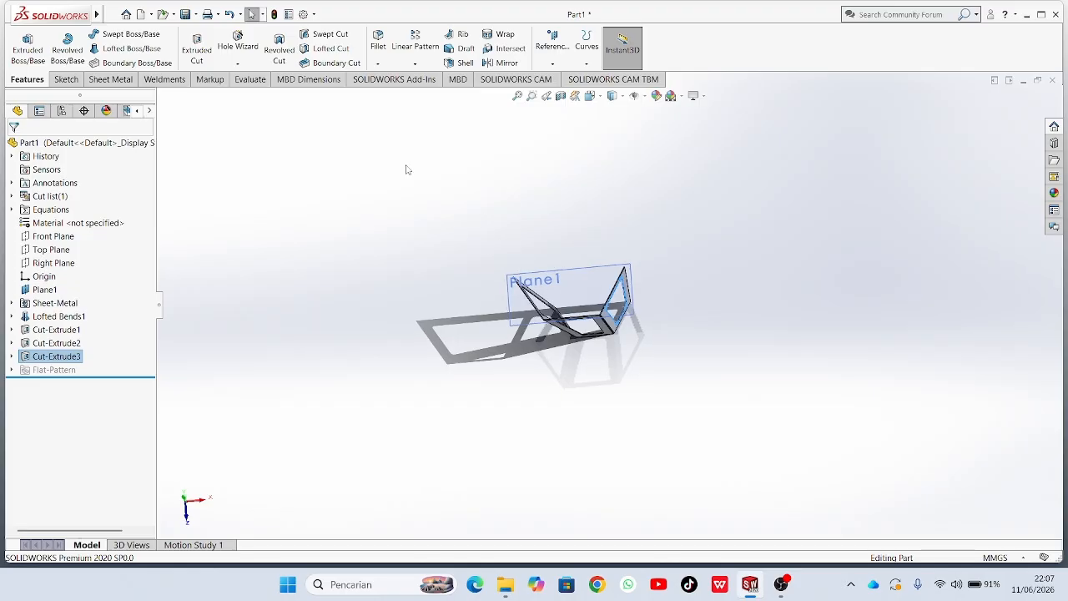
Save the part under the name "Part6 berlubang" in the GARDEN LIGHT folder as a SOLIDWORKS Part.
{"action": "left_click", "coordinate": [193, 14]}
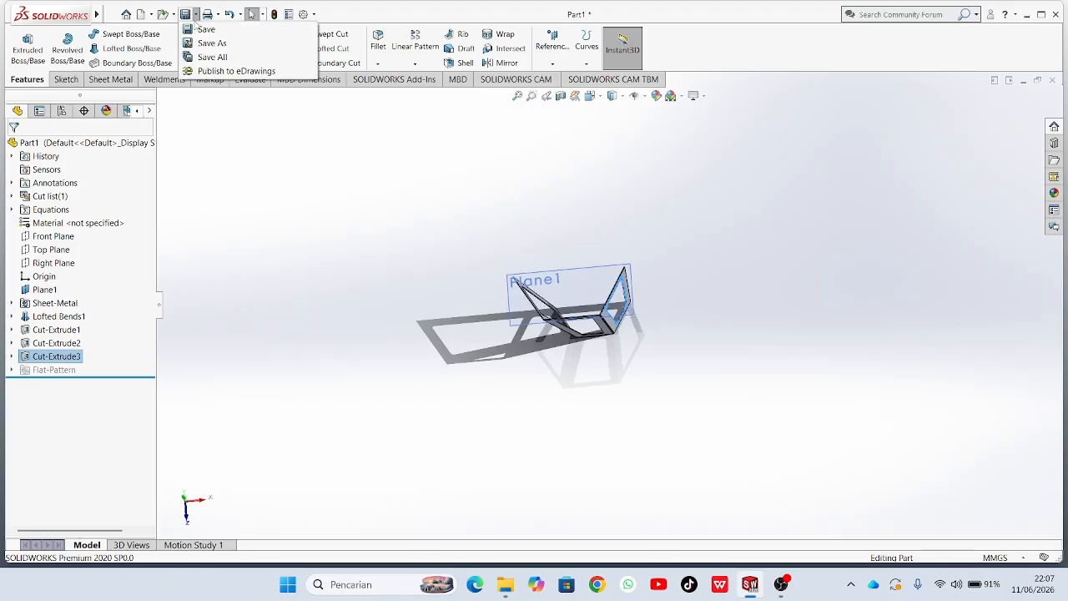
{"action": "left_click", "coordinate": [204, 43]}
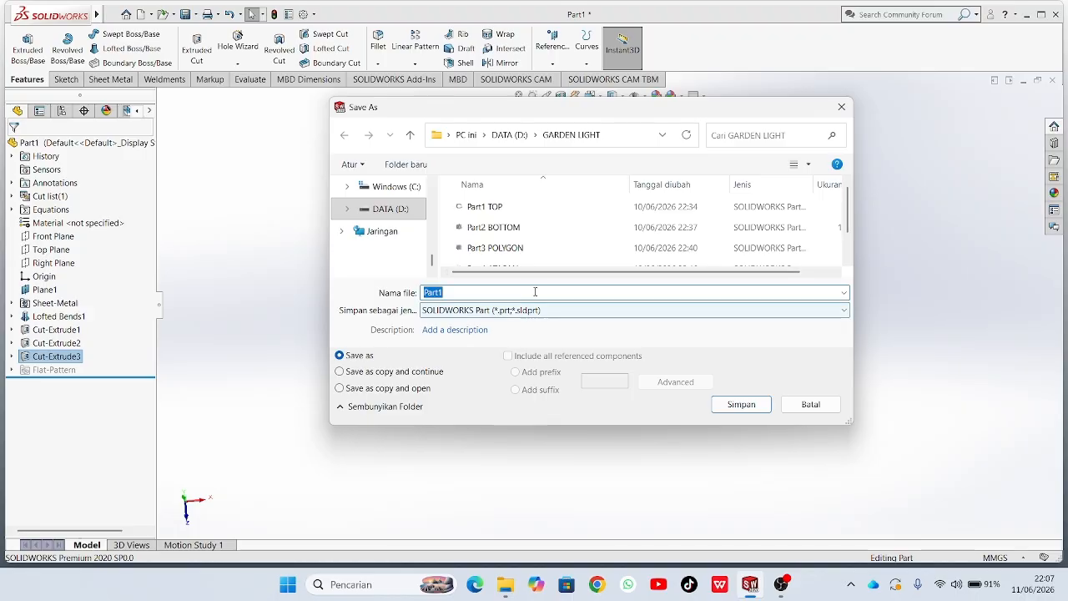
{"action": "left_click", "coordinate": [535, 291]}
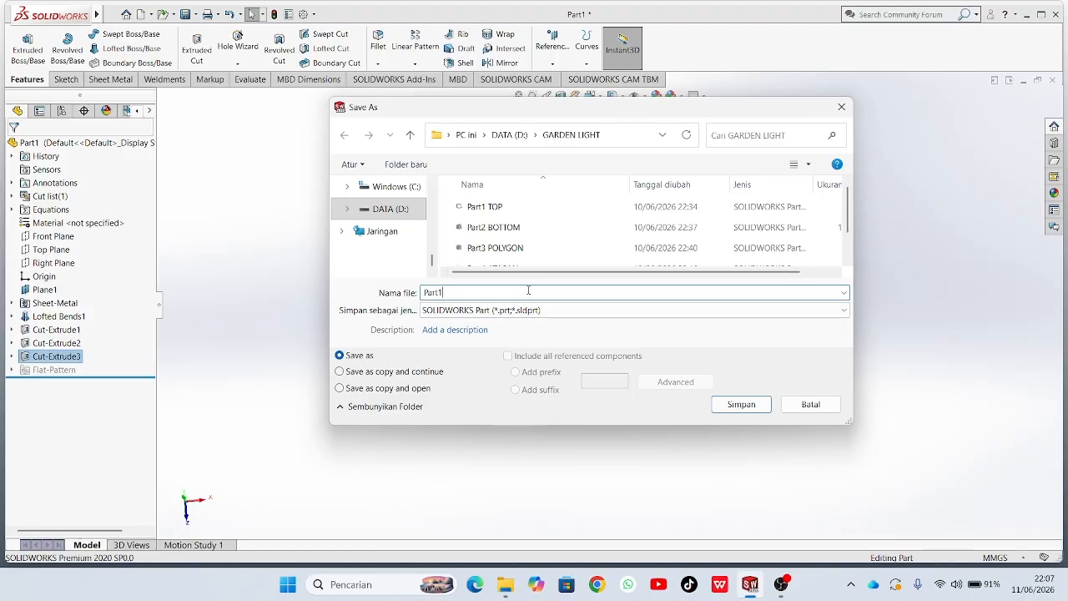
{"action": "key", "text": "BackSpace"}
{"action": "type", "text": "6"}
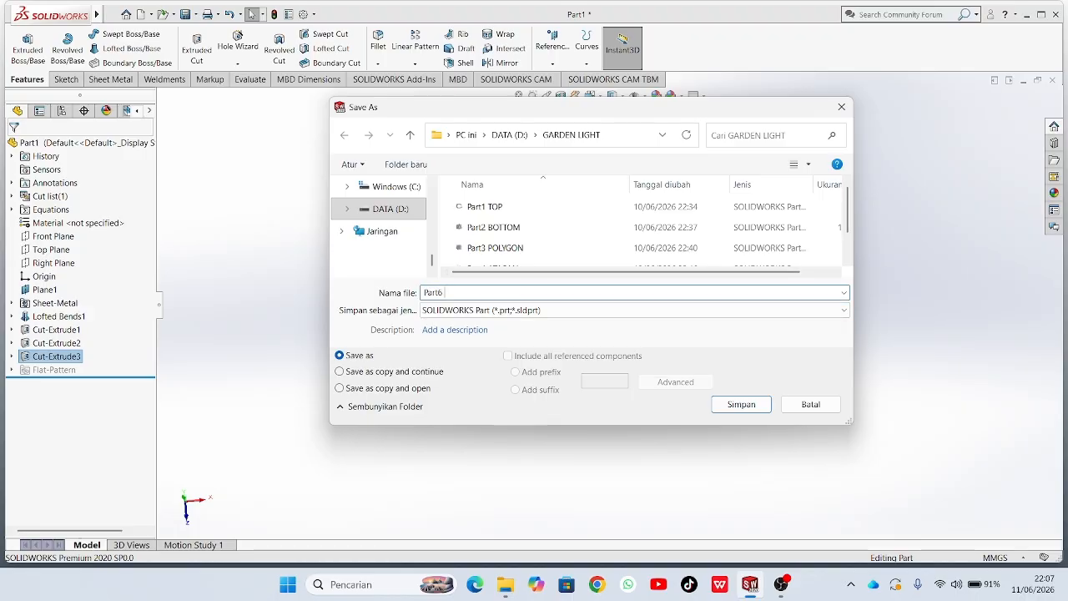
{"action": "type", "text": " erlubang"}
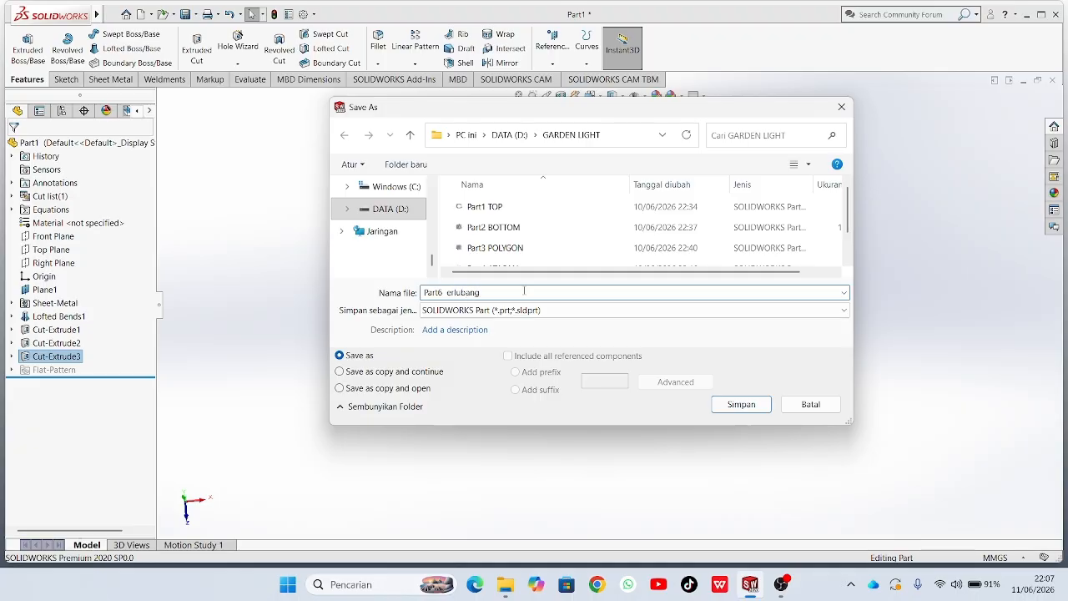
{"action": "key", "text": "BackSpace"}
{"action": "key", "text": "BackSpace"}
{"action": "key", "text": "BackSpace"}
{"action": "type", "text": "ban"}
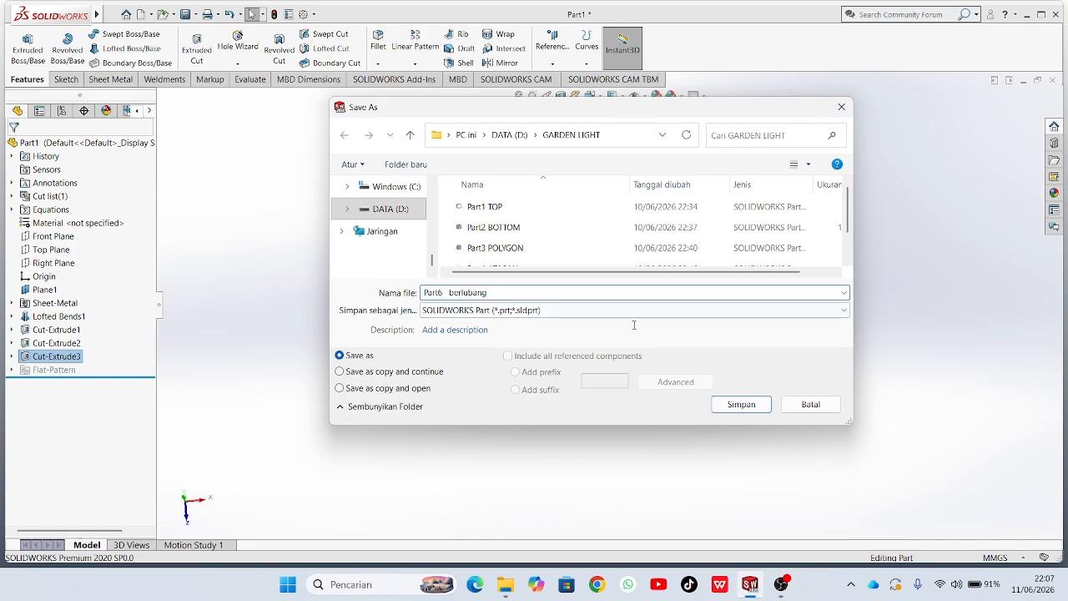
{"action": "left_click", "coordinate": [724, 404]}
Create a new part document.
{"action": "middle_click_drag", "start_coordinate": [716, 392], "coordinate": [542, 212]}
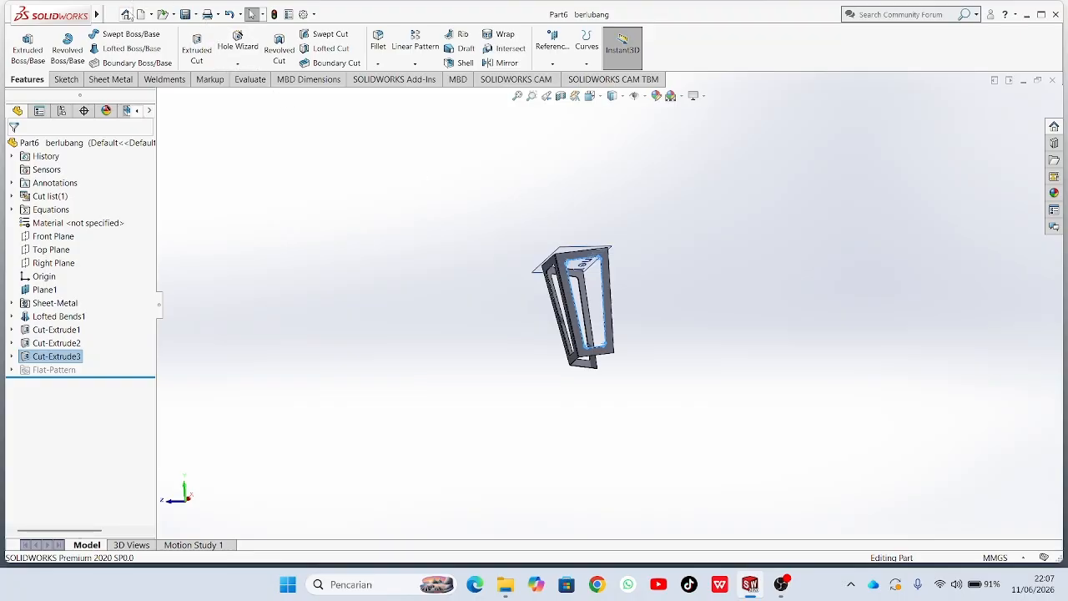
{"action": "left_click", "coordinate": [127, 14]}
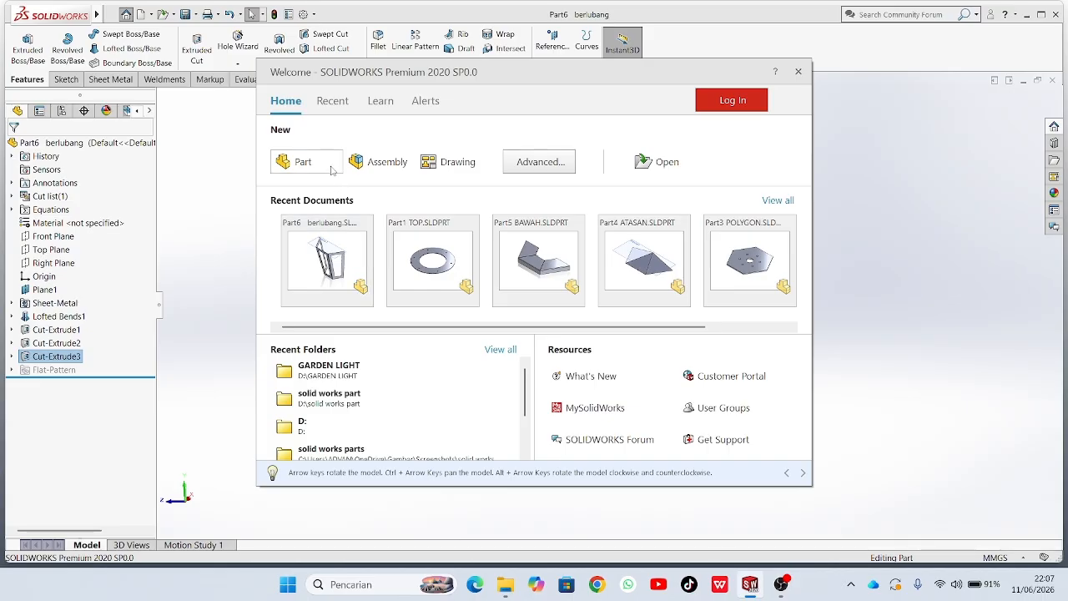
{"action": "left_click", "coordinate": [297, 161]}
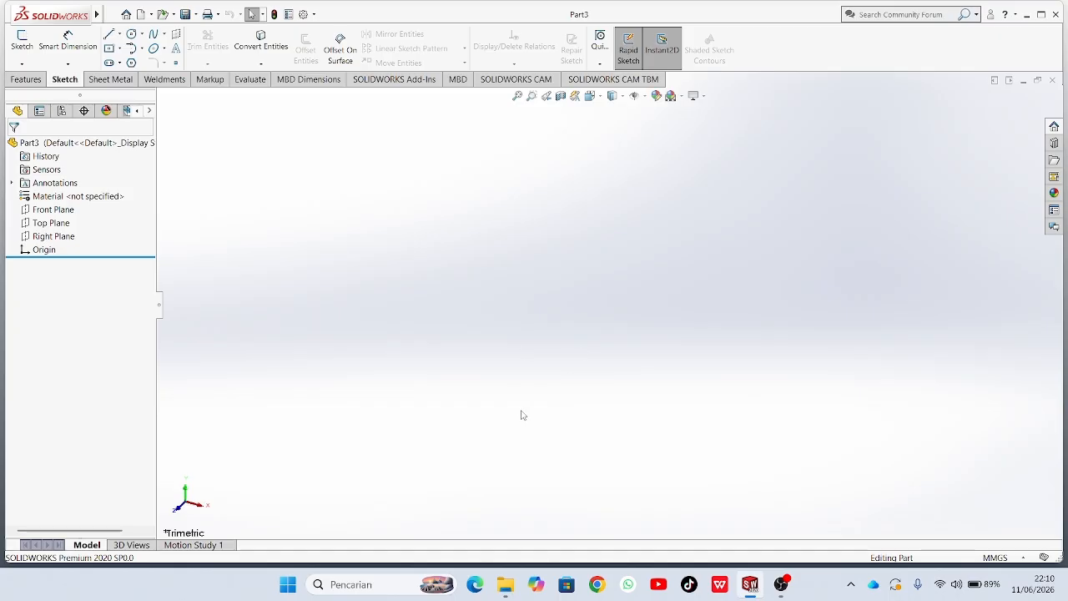
Sketch a closed trapezoid on the Top Plane, with an upper edge about 177 mm long and a lower edge about 126 mm long.
{"action": "left_click", "coordinate": [35, 227]}
{"action": "left_click", "coordinate": [35, 227]}
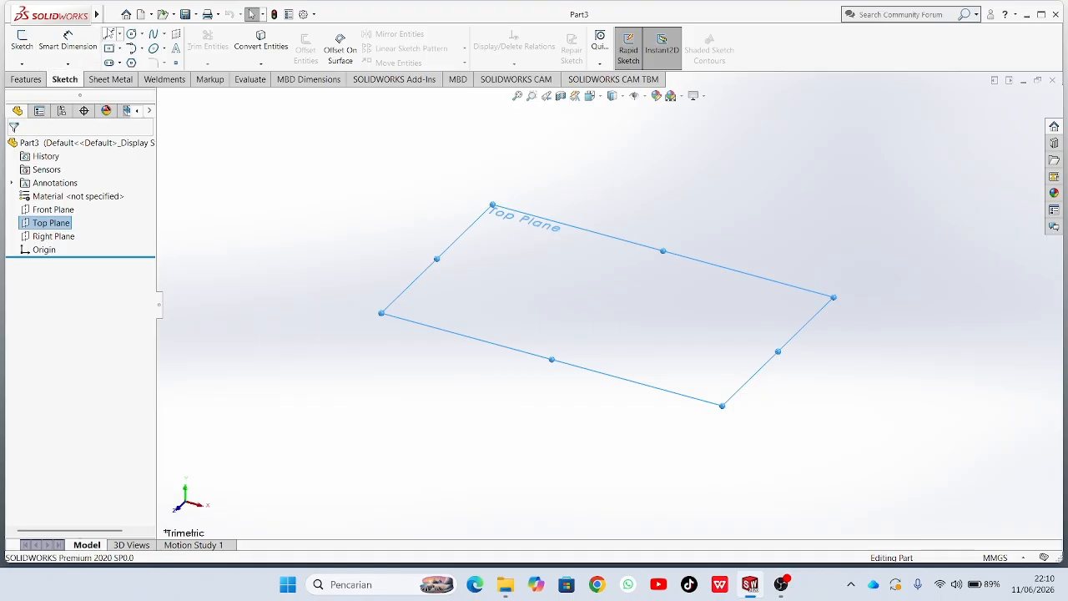
{"action": "left_click", "coordinate": [109, 35]}
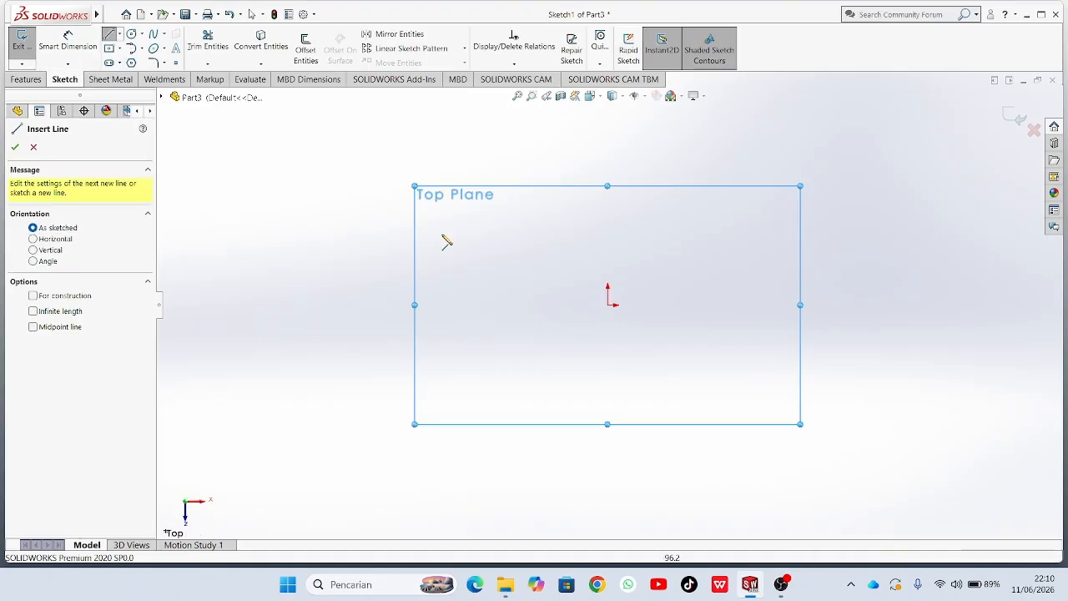
{"action": "left_click", "coordinate": [416, 298]}
{"action": "left_click", "coordinate": [470, 393]}
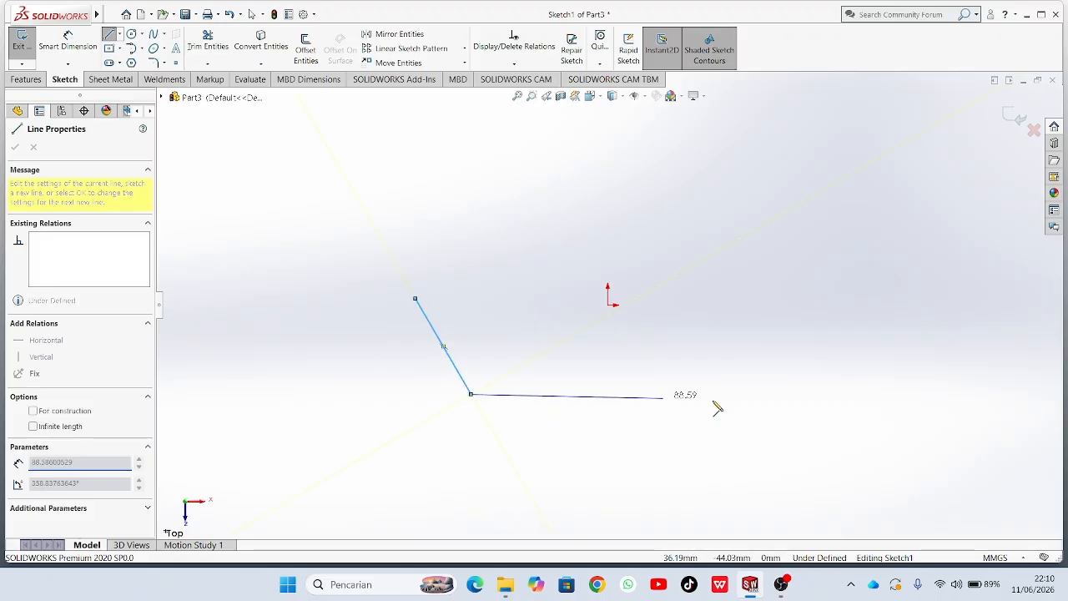
{"action": "left_click", "coordinate": [744, 394]}
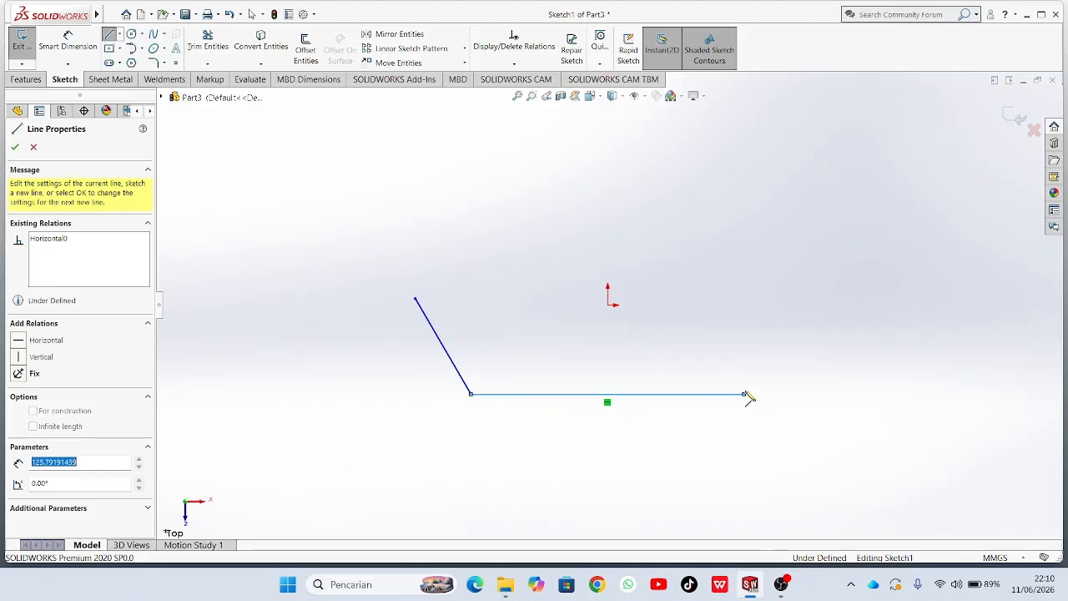
{"action": "left_click", "coordinate": [800, 298]}
{"action": "left_click", "coordinate": [415, 298]}
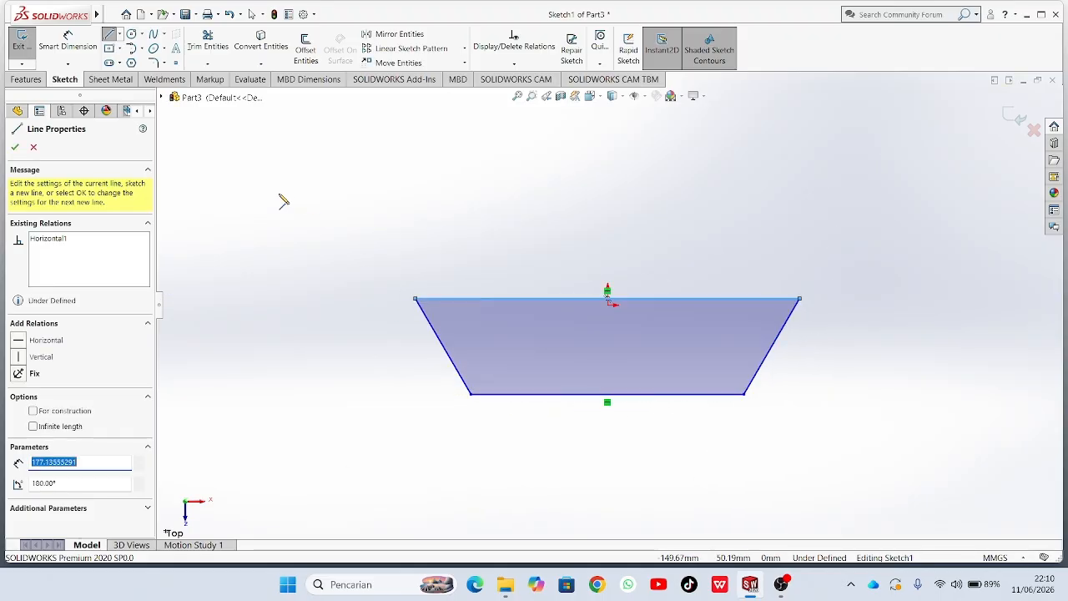
{"action": "left_click", "coordinate": [14, 147]}
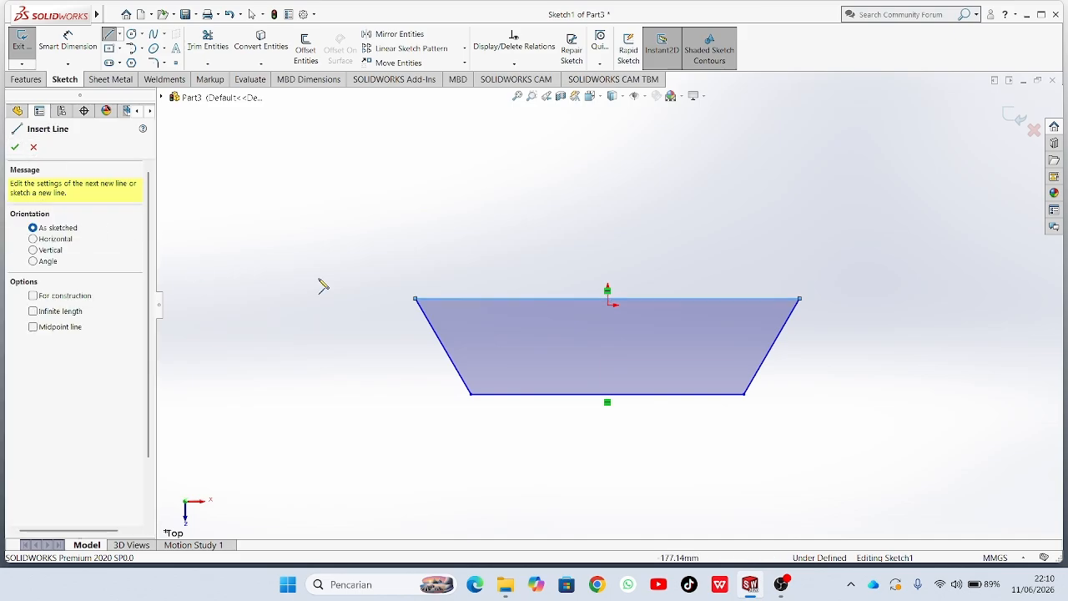
{"action": "scroll", "coordinate": [751, 271], "scroll_direction": "down", "scroll_amount": 2}
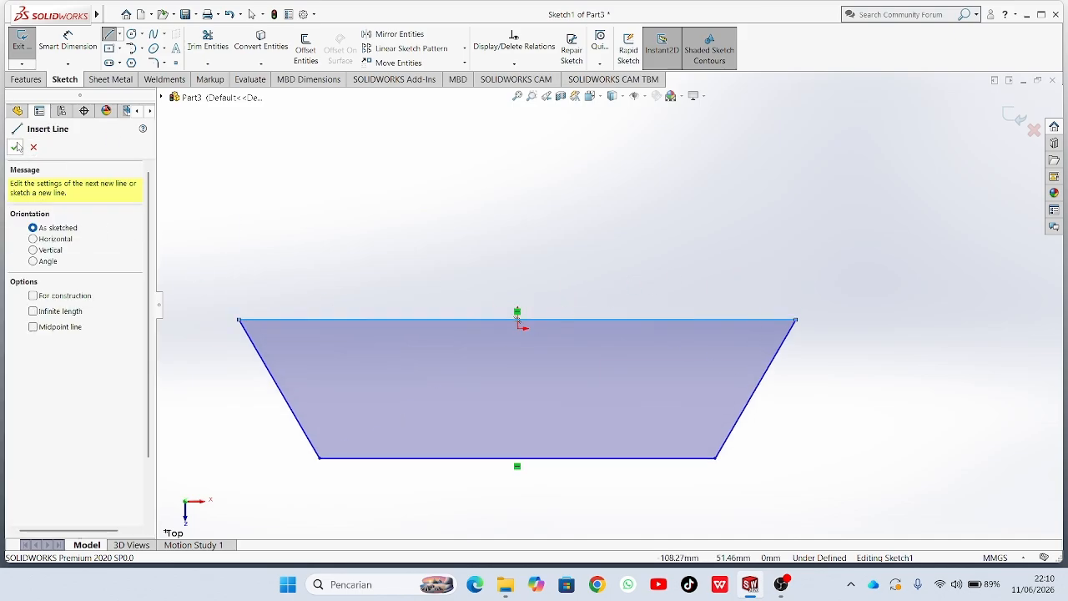
{"action": "key", "text": "Escape"}
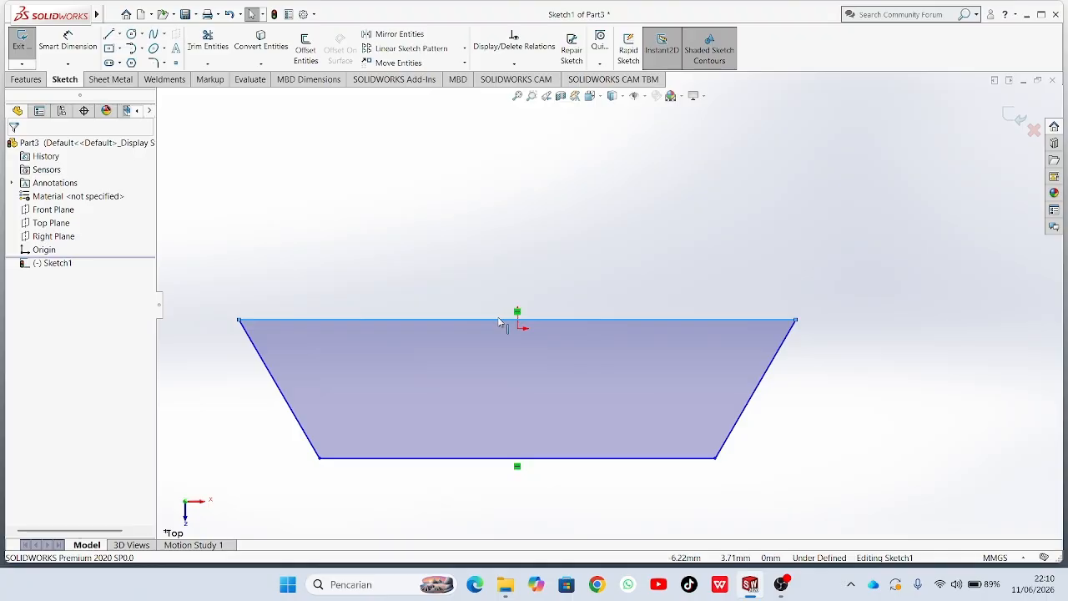
Convert the trapezoid's long upper edge to construction geometry.
{"action": "right_click", "coordinate": [499, 320]}
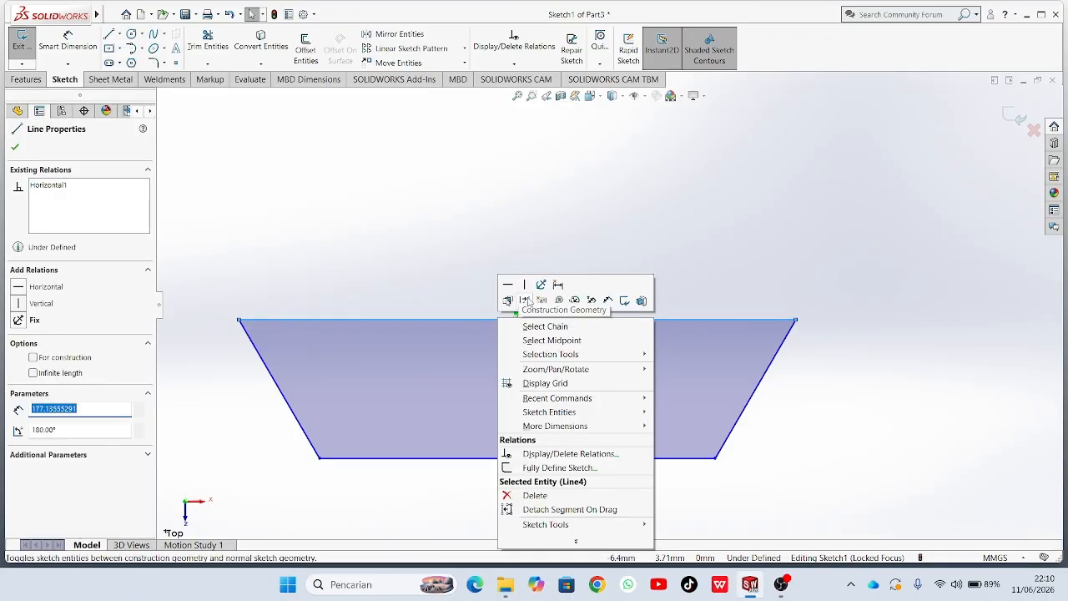
{"action": "left_click", "coordinate": [527, 302]}
{"action": "key", "text": "z"}
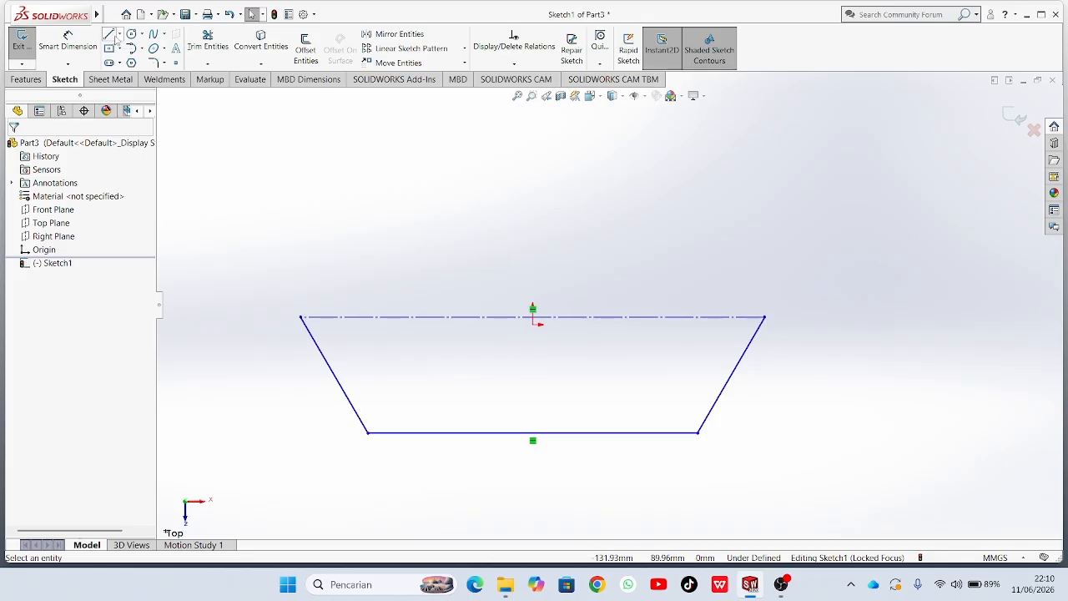
Dimension the angle between the trapezoid's left slanted side and lower edge at 120°.
{"action": "left_click", "coordinate": [67, 41]}
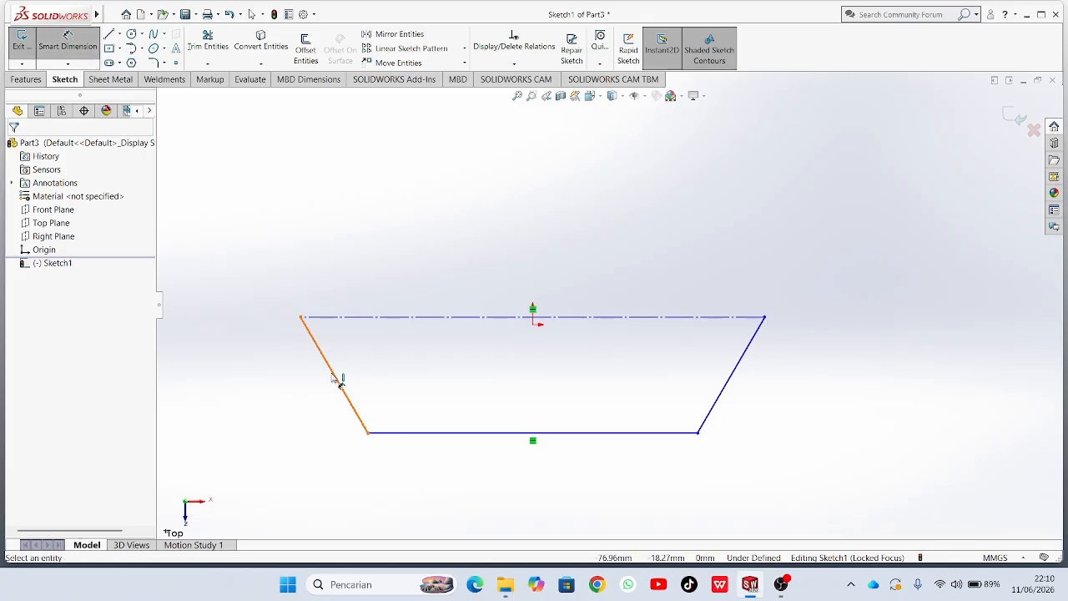
{"action": "left_click", "coordinate": [338, 380]}
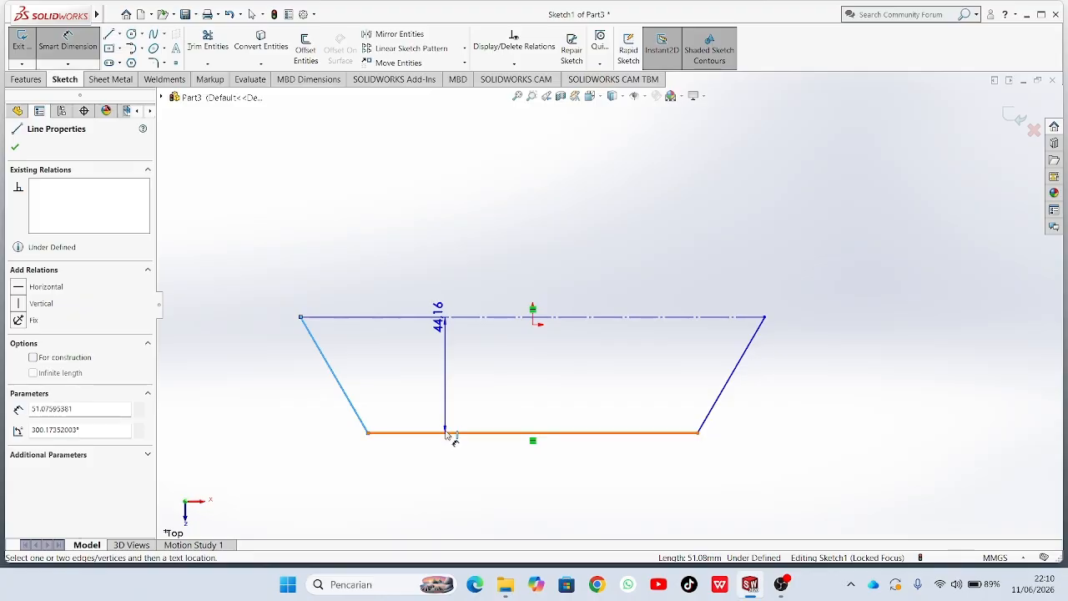
{"action": "left_click", "coordinate": [450, 432]}
{"action": "left_click", "coordinate": [414, 382]}
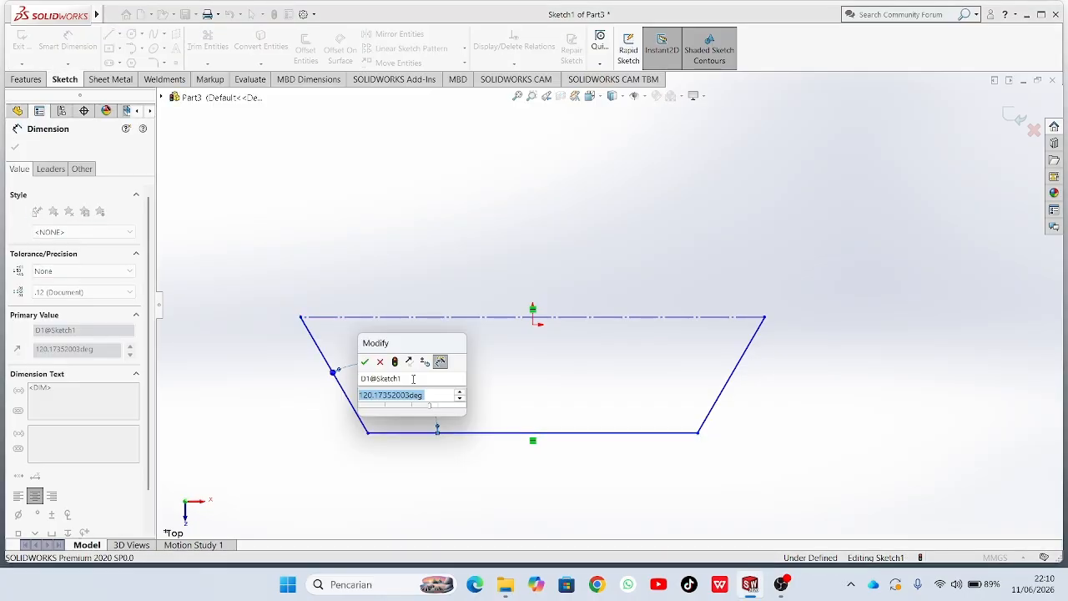
{"action": "type", "text": "120"}
{"action": "key", "text": "Return"}
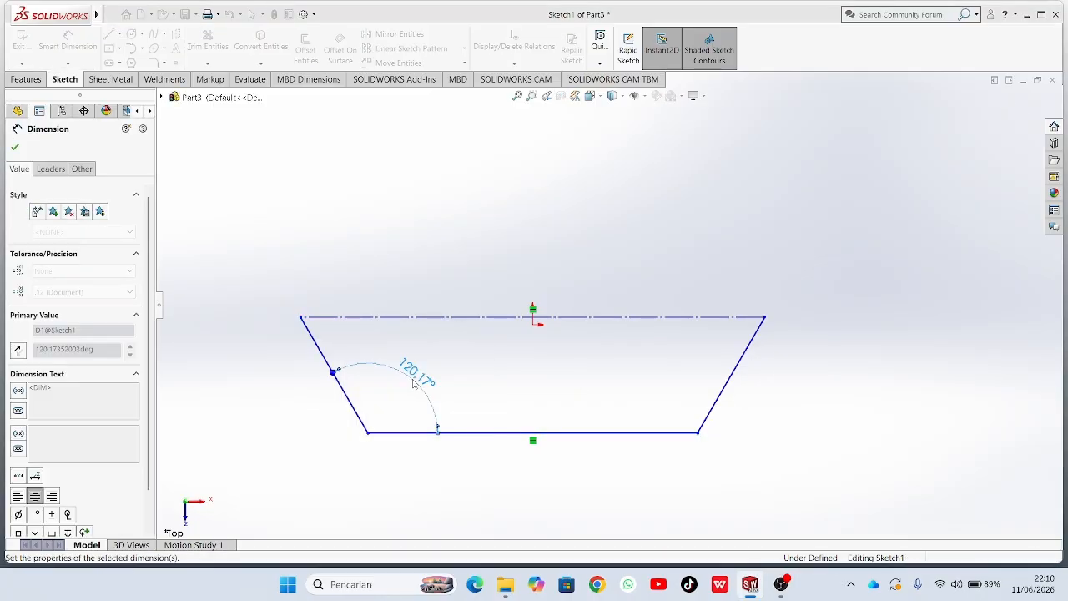
Dimension the trapezoid's vertical height on its left side at 65 mm.
{"action": "left_click", "coordinate": [351, 399]}
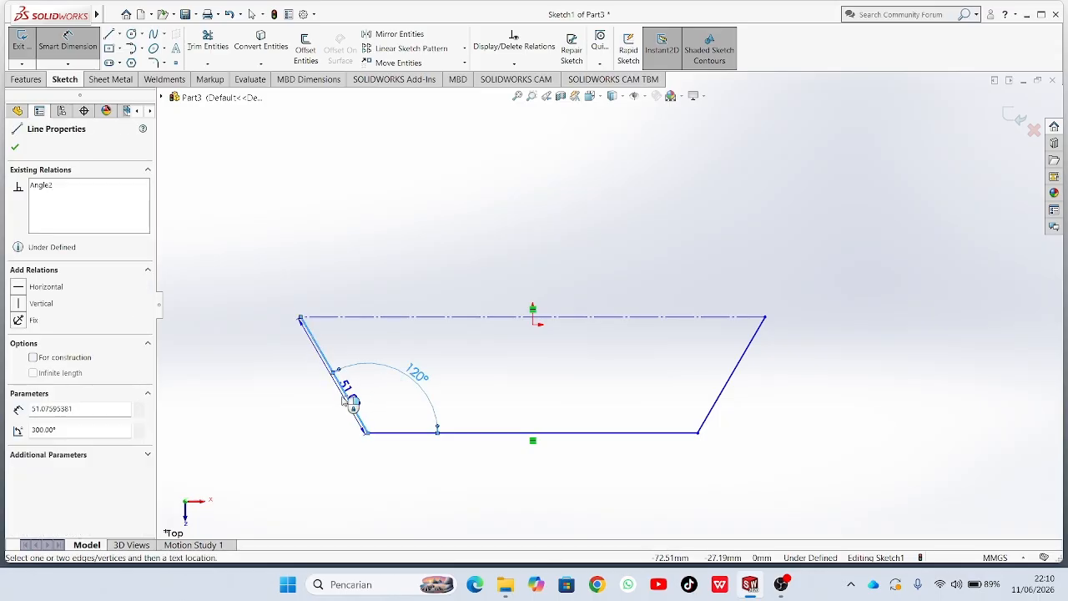
{"action": "left_click", "coordinate": [239, 382]}
{"action": "key", "text": "BackSpace"}
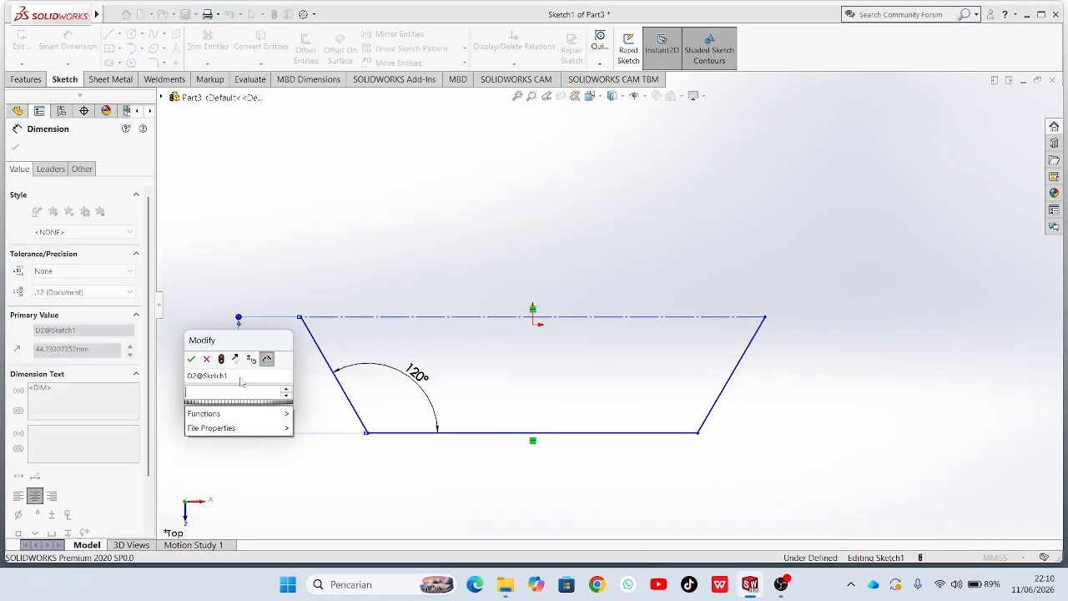
{"action": "type", "text": "65"}
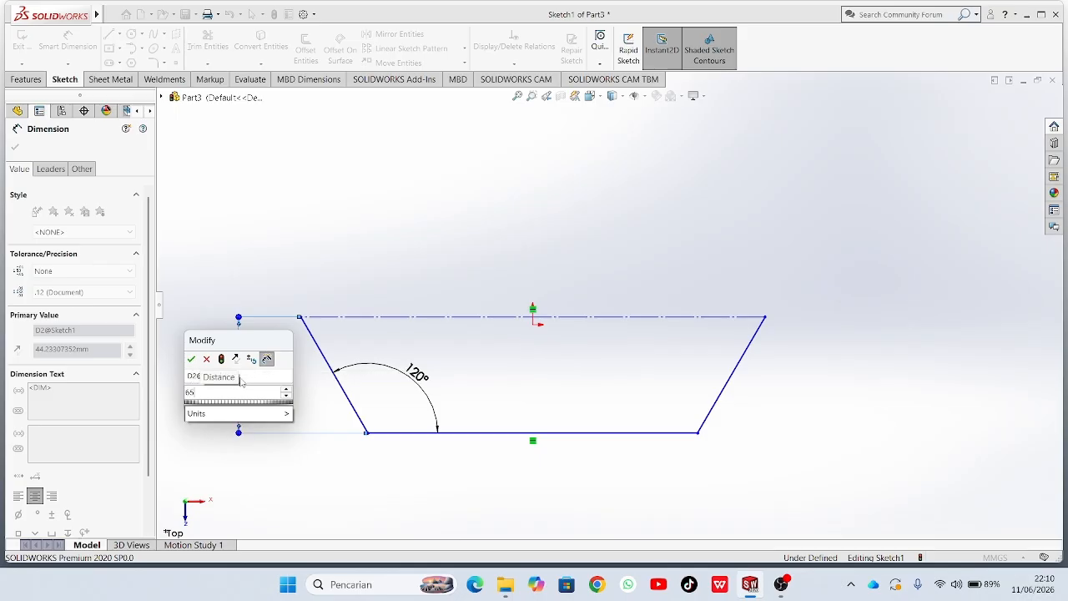
{"action": "key", "text": "Return"}
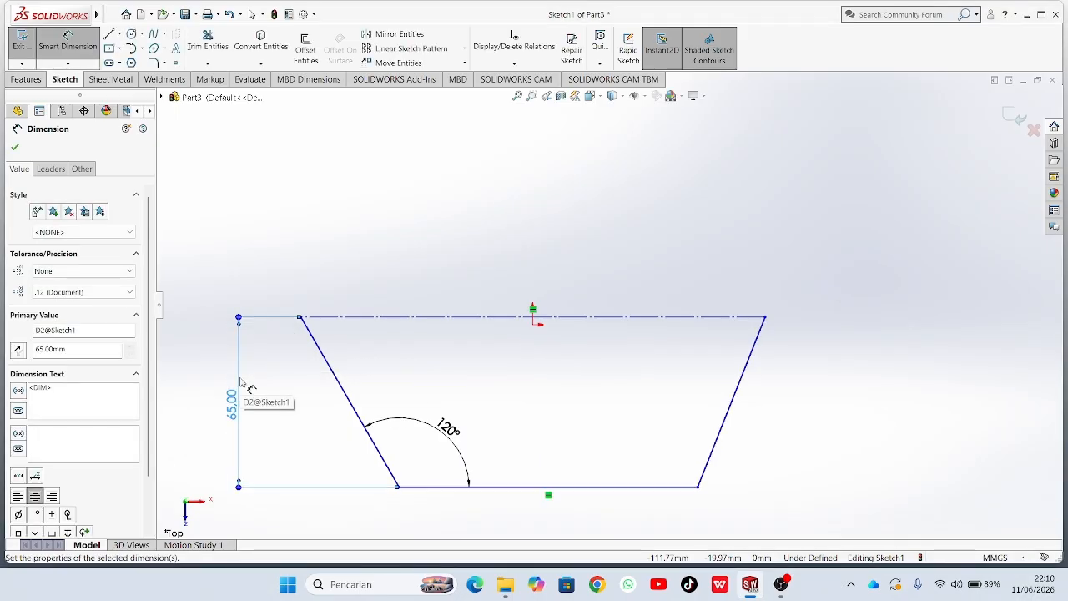
{"action": "left_click", "coordinate": [18, 147]}
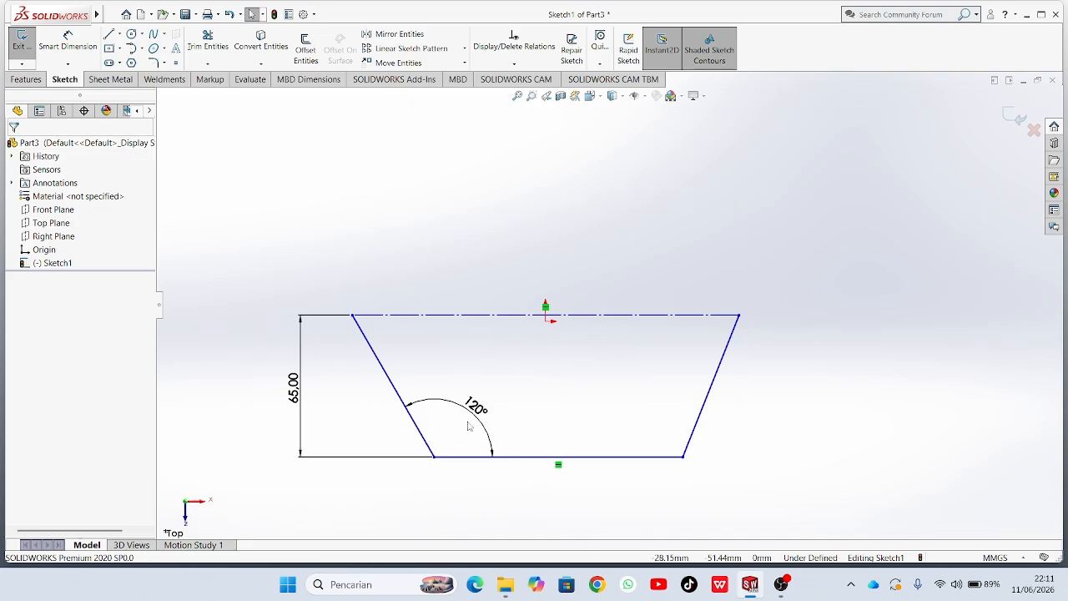
Apply an Equal relation to the trapezoid's two slanted sides and its lower edge.
{"action": "left_click", "coordinate": [393, 389]}
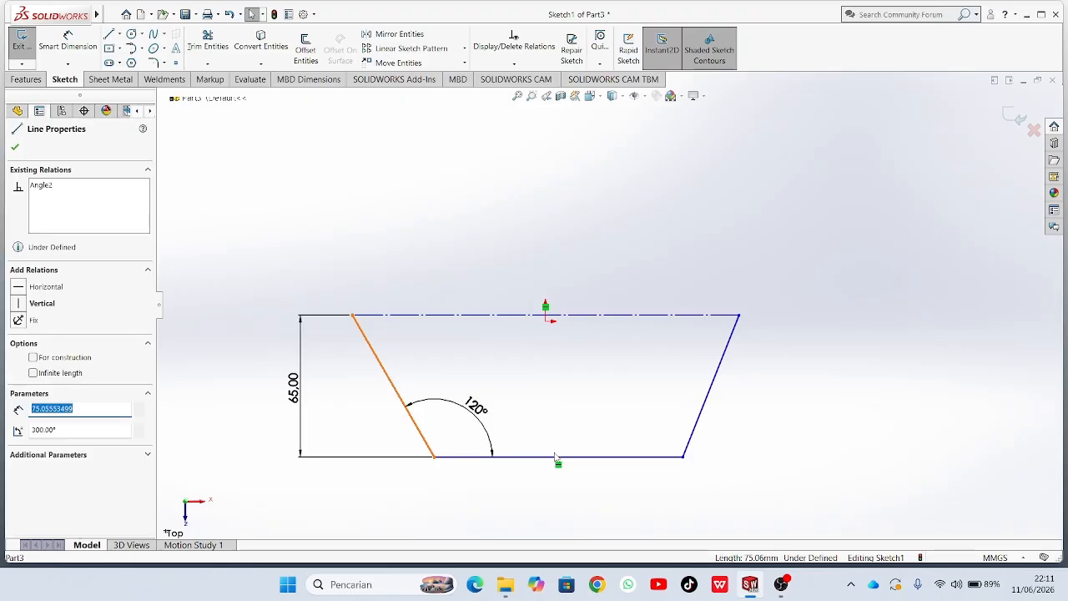
{"action": "left_click", "coordinate": [546, 457], "text": "ctrl"}
{"action": "left_click", "coordinate": [703, 409], "text": "ctrl"}
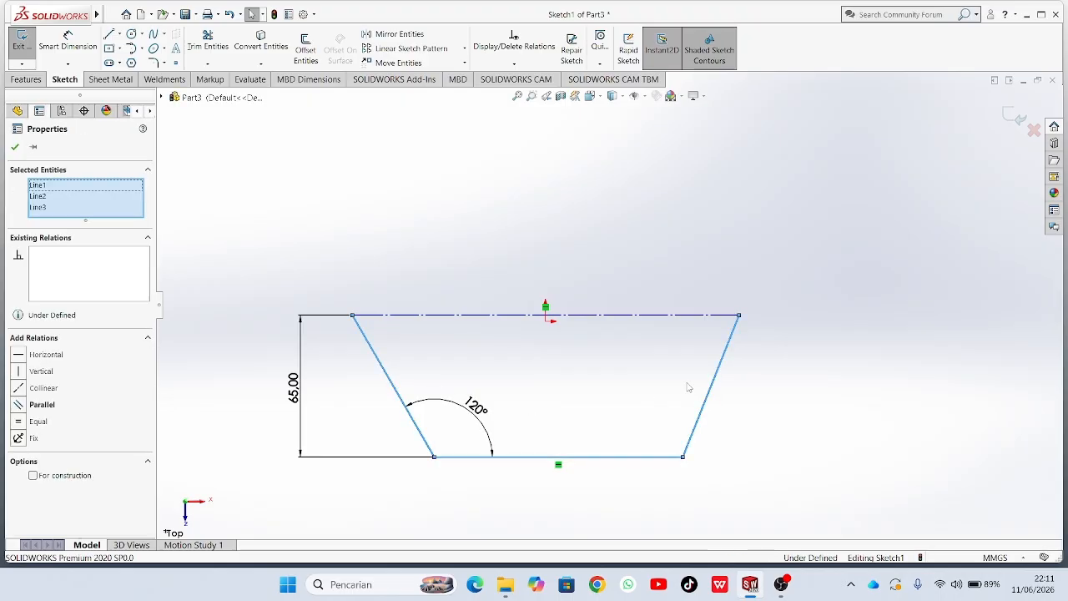
{"action": "left_click", "coordinate": [20, 424]}
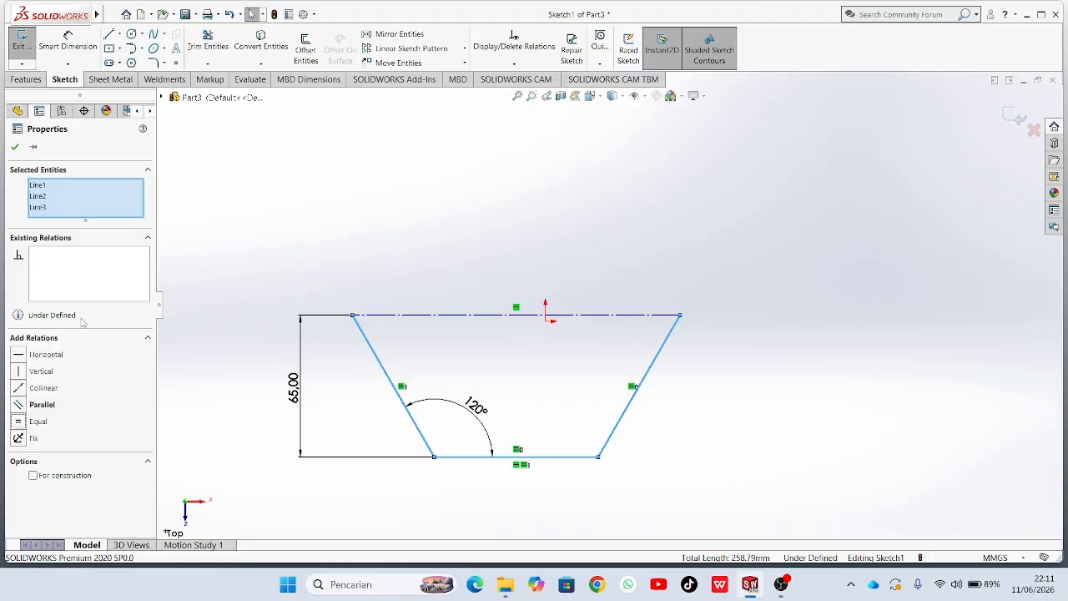
{"action": "left_click", "coordinate": [14, 147]}
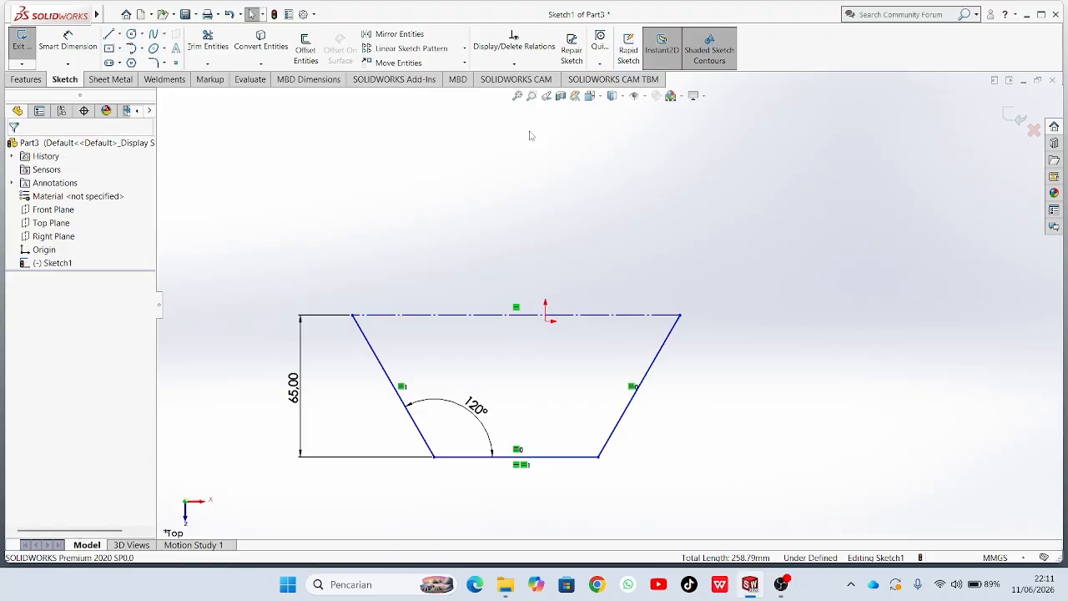
Add a Symmetric relation between the origin and the midpoint of the upper construction line, using that line as the axis.
{"action": "scroll", "coordinate": [575, 245], "scroll_direction": "down", "scroll_amount": 2}
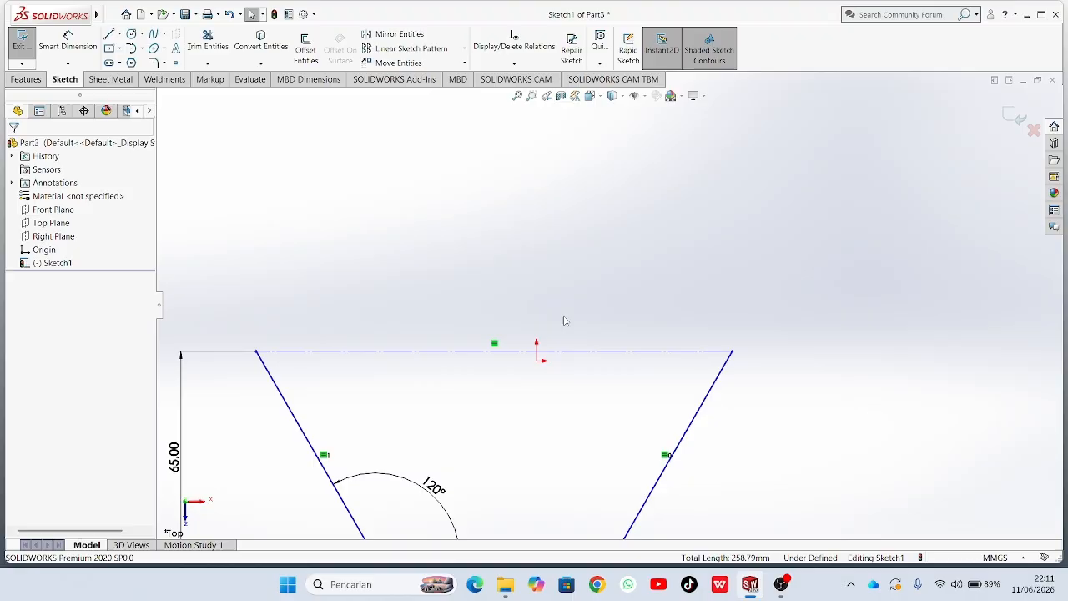
{"action": "left_click", "coordinate": [536, 361]}
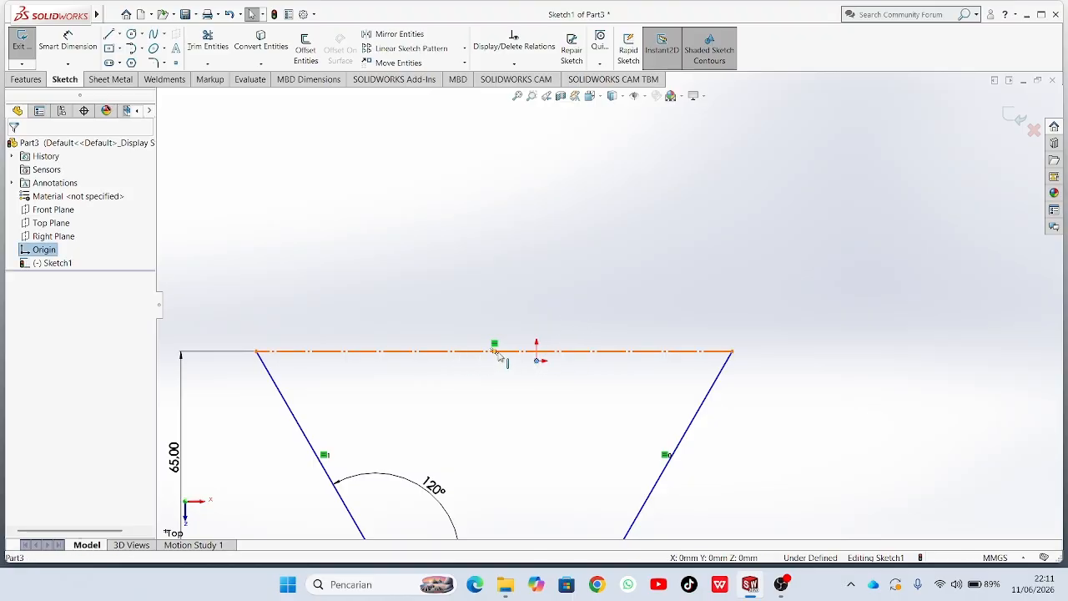
{"action": "left_click", "coordinate": [500, 359], "text": "ctrl"}
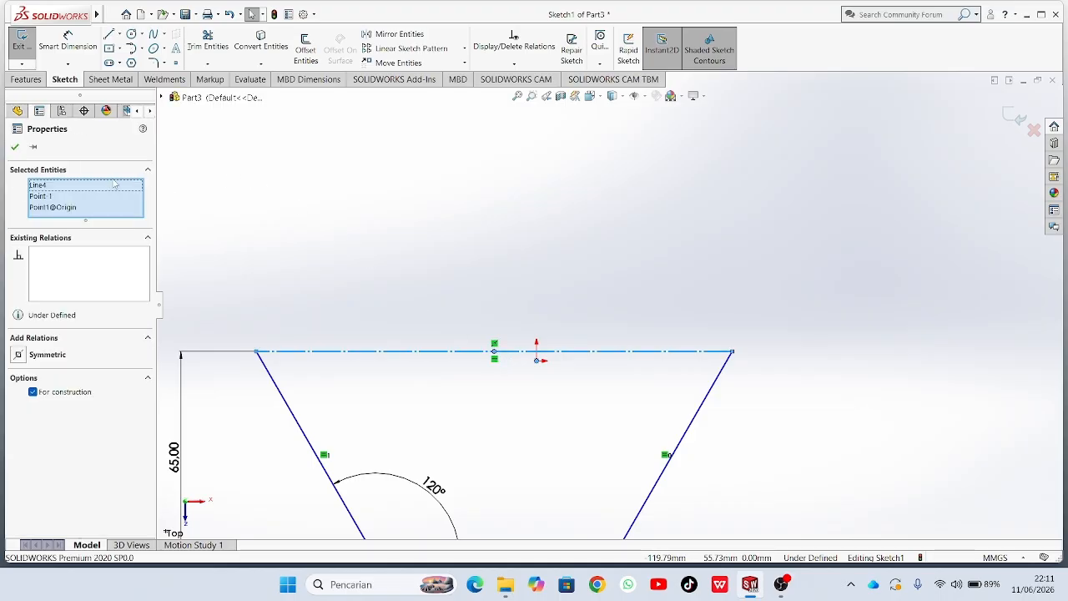
{"action": "left_click", "coordinate": [50, 354]}
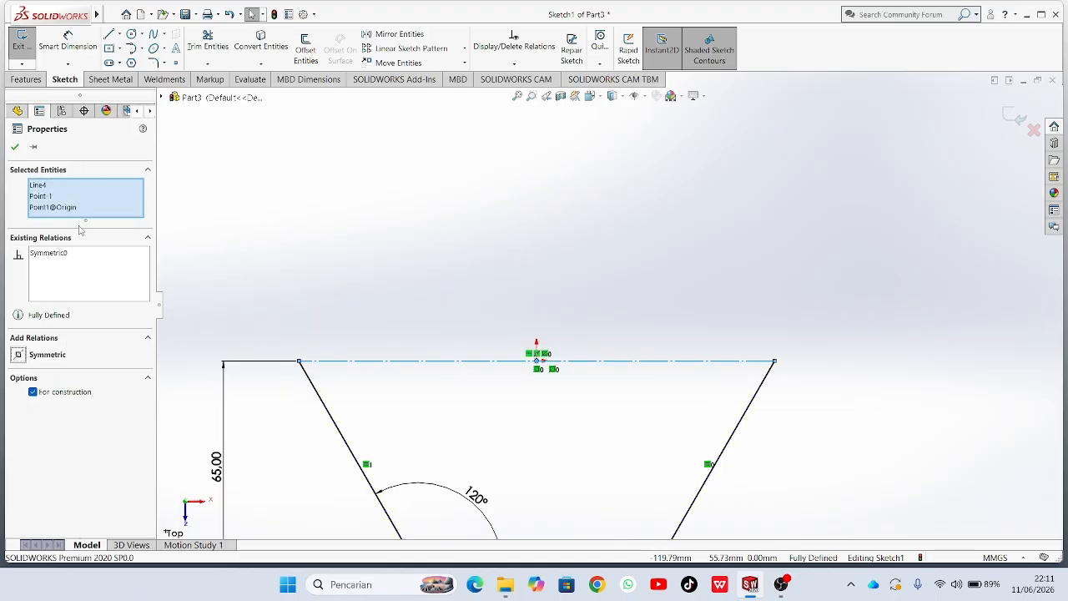
{"action": "left_click", "coordinate": [14, 147]}
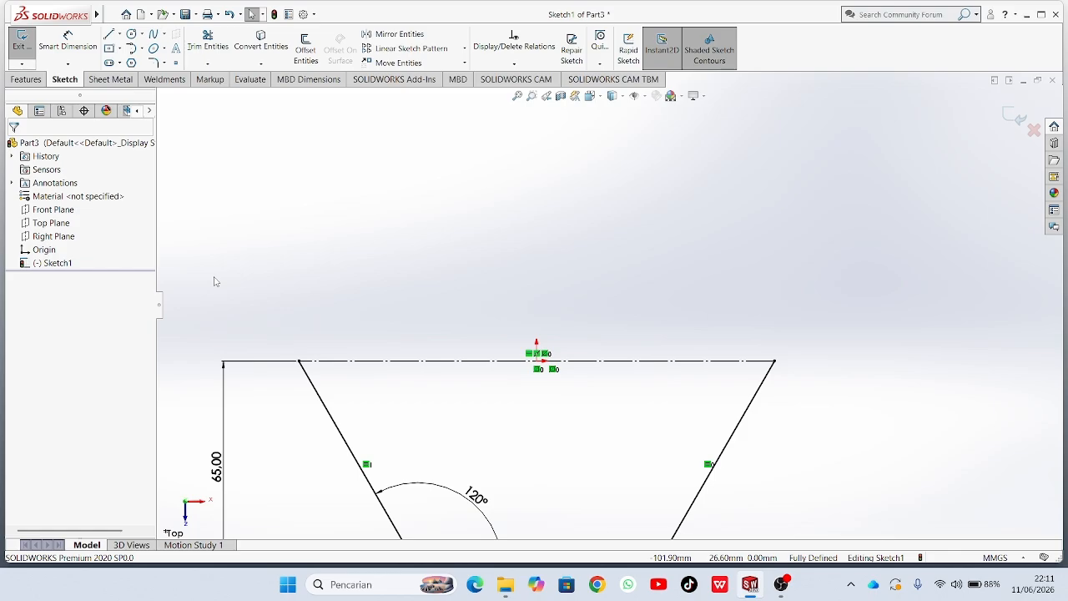
Fillet both lower corners of the trapezoid with a 1 mm radius, accepting removal of the equal relations, and exit the sketch.
{"action": "scroll", "coordinate": [570, 287], "scroll_direction": "up", "scroll_amount": 3}
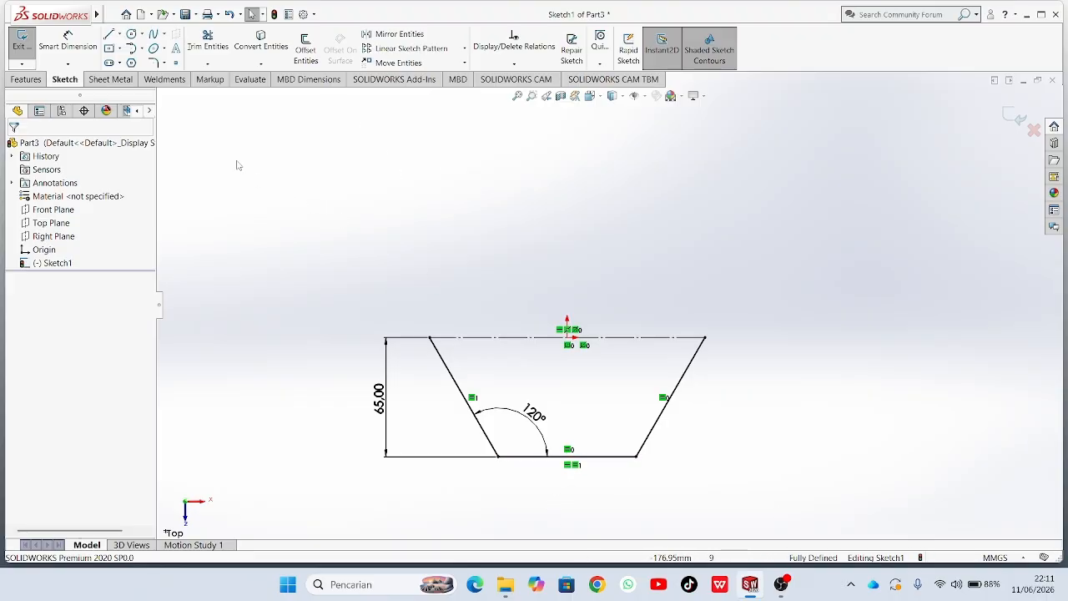
{"action": "left_click", "coordinate": [154, 64]}
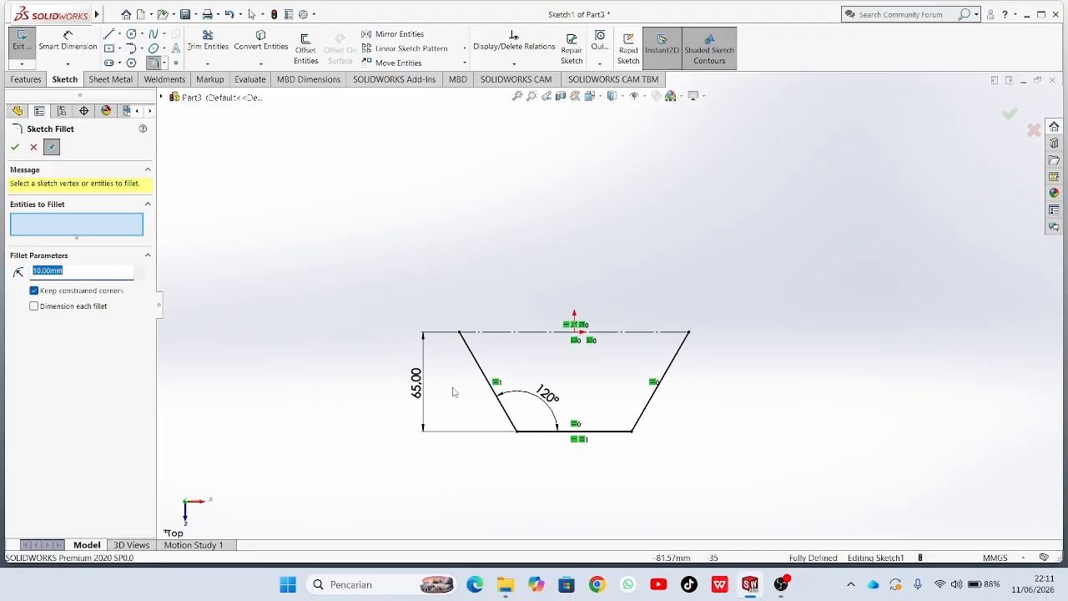
{"action": "key", "text": "BackSpace"}
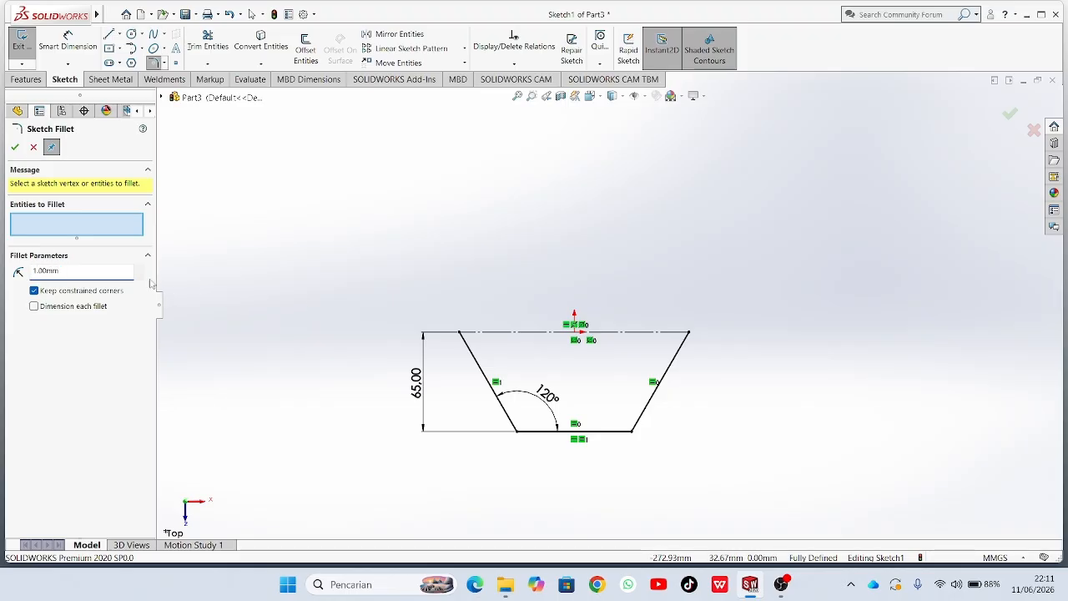
{"action": "scroll", "coordinate": [539, 459], "scroll_direction": "down", "scroll_amount": 5}
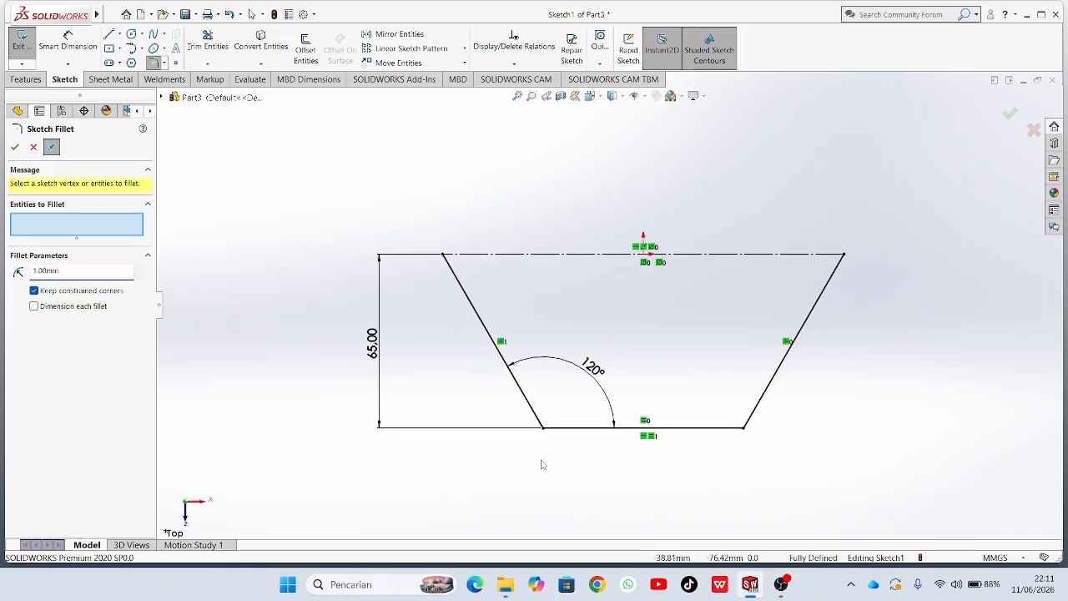
{"action": "left_click", "coordinate": [545, 413]}
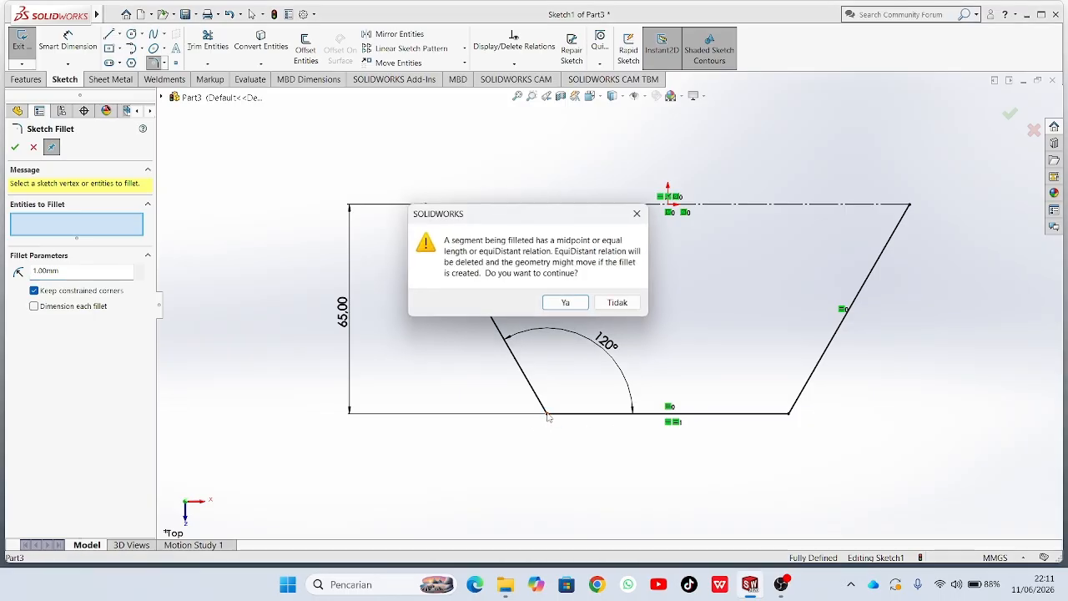
{"action": "left_click", "coordinate": [566, 304]}
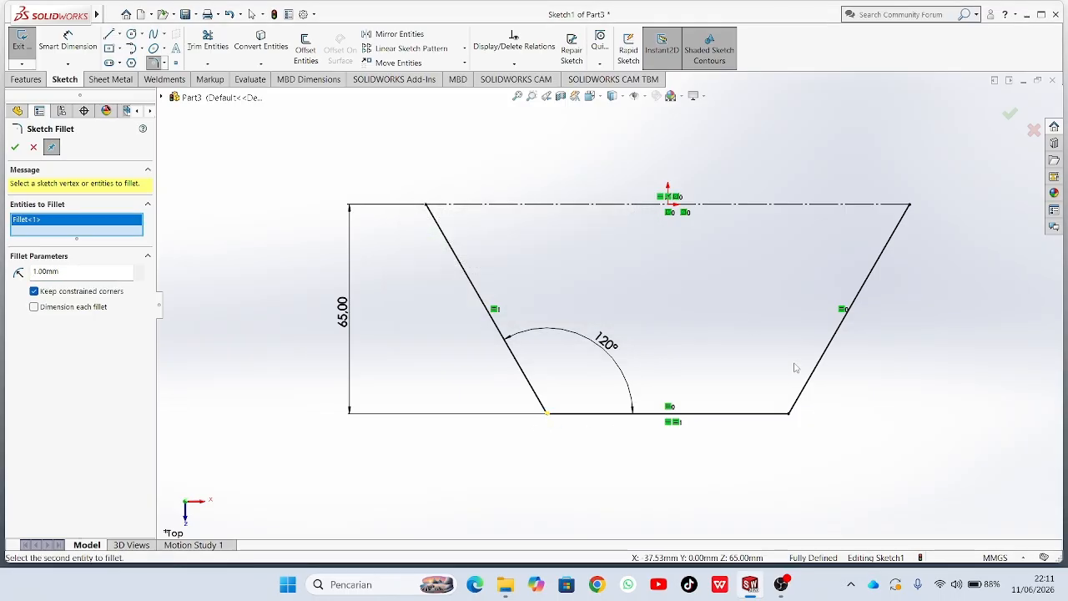
{"action": "left_click", "coordinate": [790, 417]}
{"action": "left_click", "coordinate": [567, 304]}
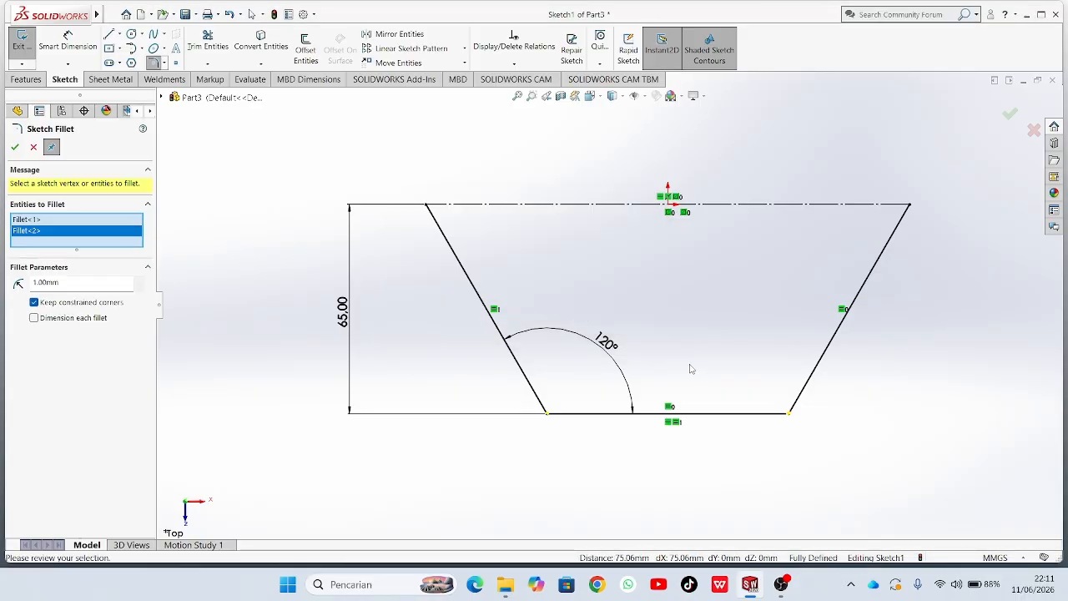
{"action": "scroll", "coordinate": [723, 393], "scroll_direction": "up", "scroll_amount": 1}
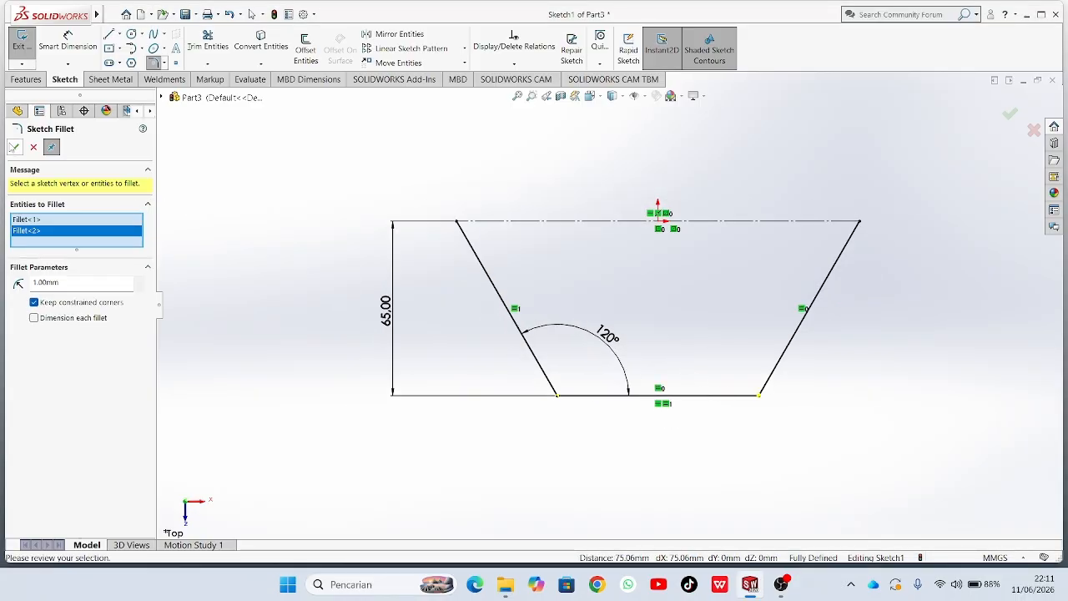
{"action": "left_click", "coordinate": [14, 147]}
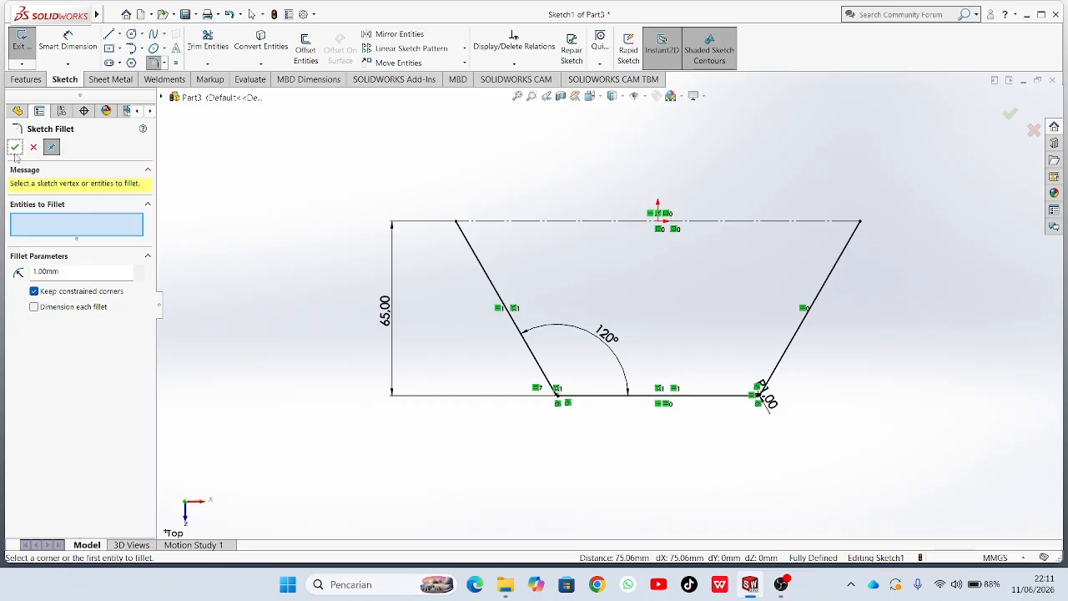
{"action": "left_click", "coordinate": [14, 150]}
{"action": "scroll", "coordinate": [658, 289], "scroll_direction": "up", "scroll_amount": 4}
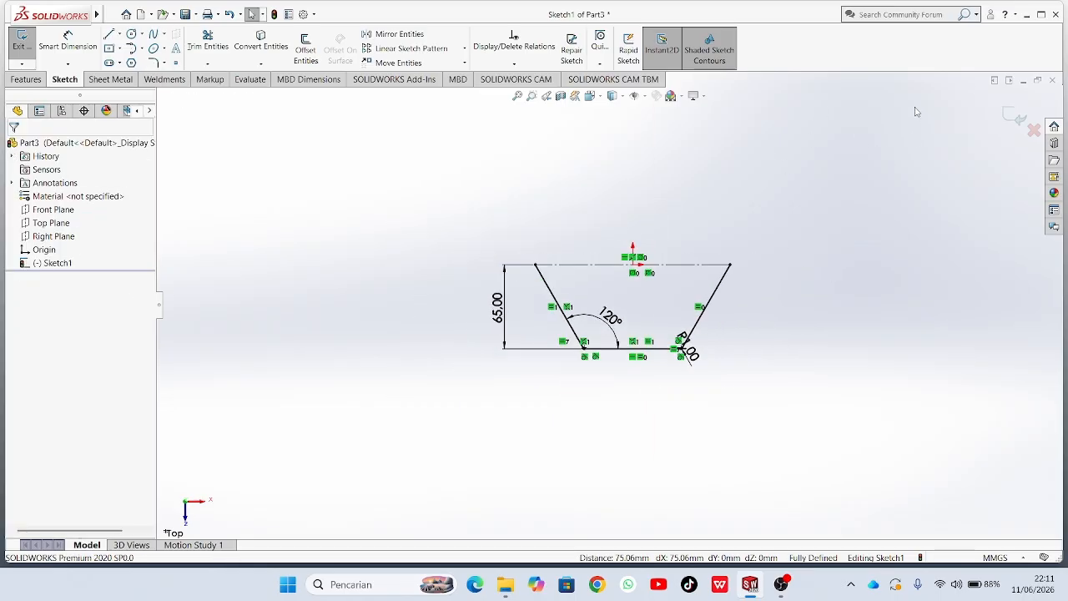
{"action": "left_click", "coordinate": [1010, 118]}
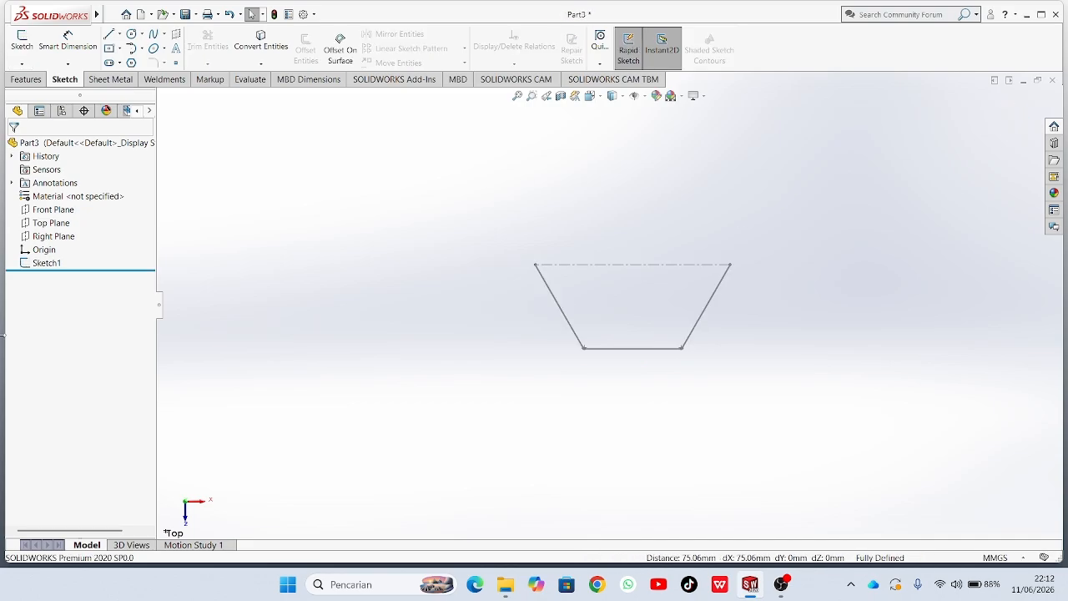
Create a reference plane offset 740 mm from the Top Plane.
{"action": "left_click", "coordinate": [40, 223]}
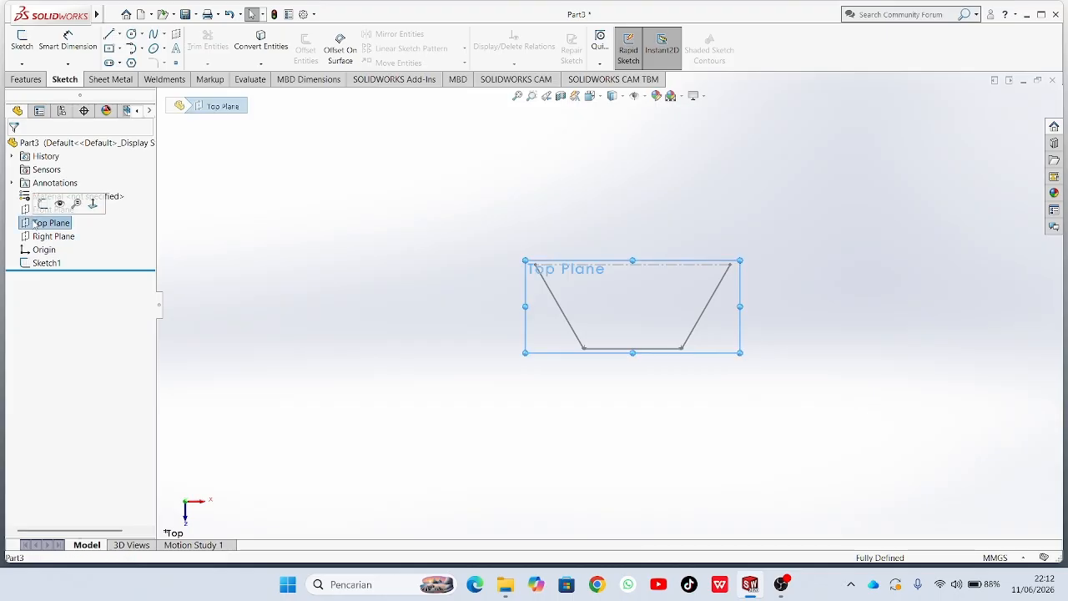
{"action": "left_click", "coordinate": [41, 81]}
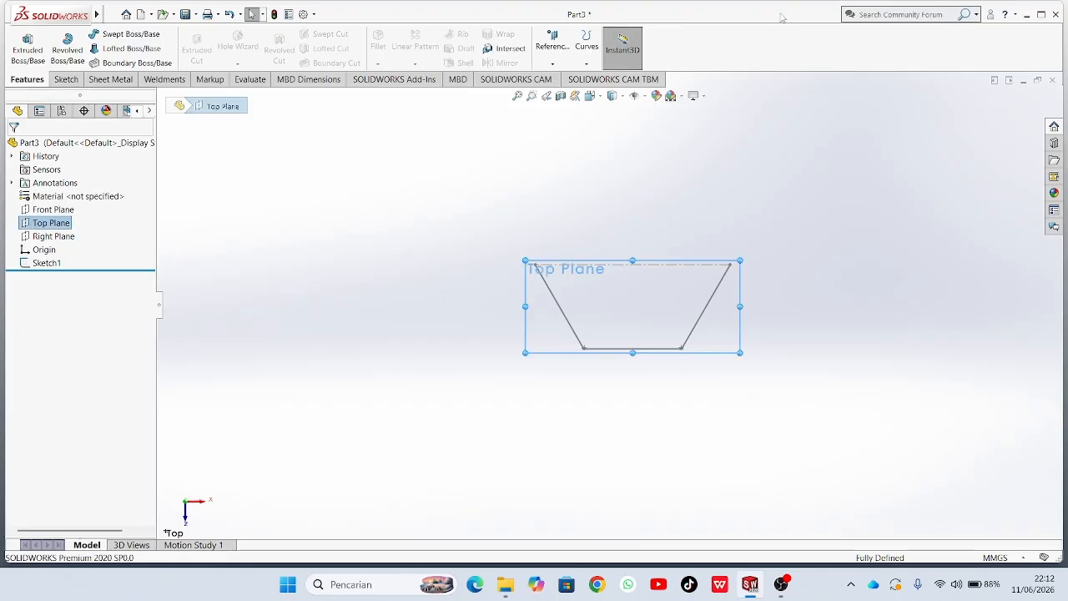
{"action": "left_click", "coordinate": [552, 64]}
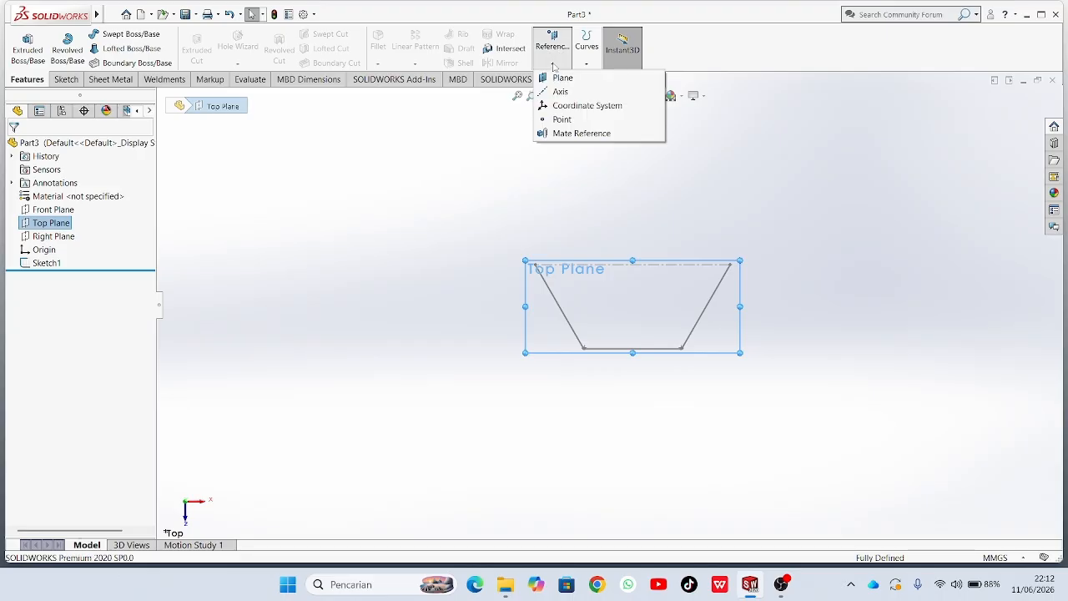
{"action": "left_click", "coordinate": [561, 78]}
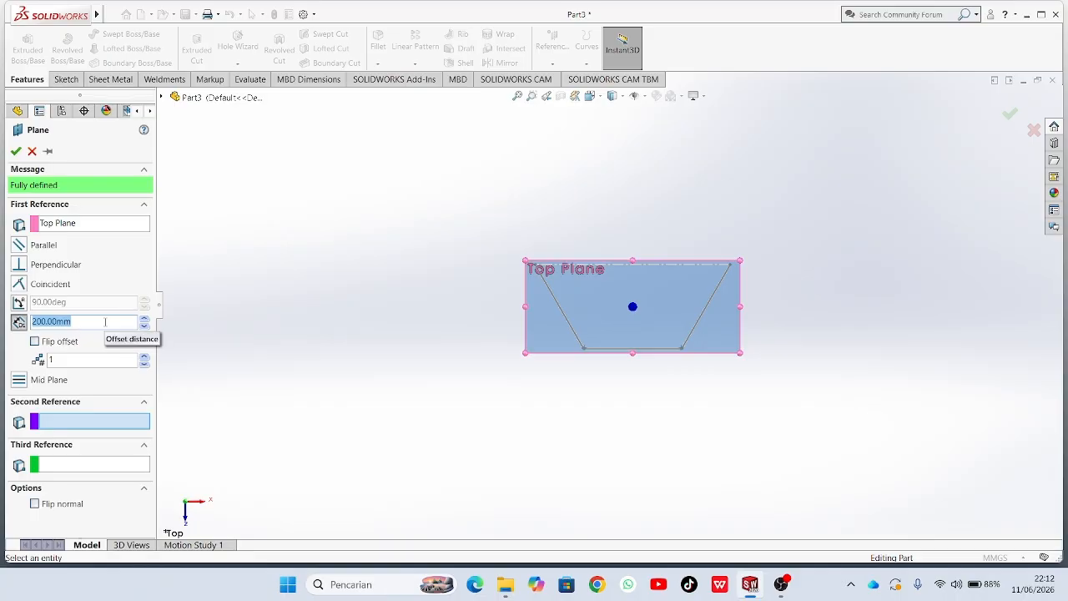
{"action": "key", "text": "BackSpace"}
{"action": "key", "text": "Return"}
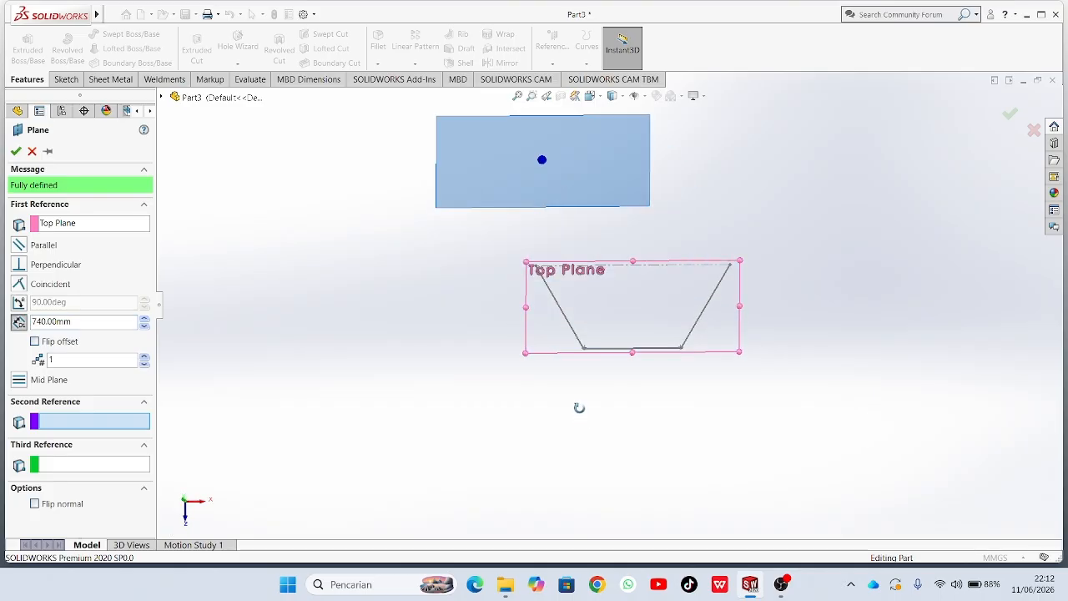
{"action": "left_click", "coordinate": [15, 151]}
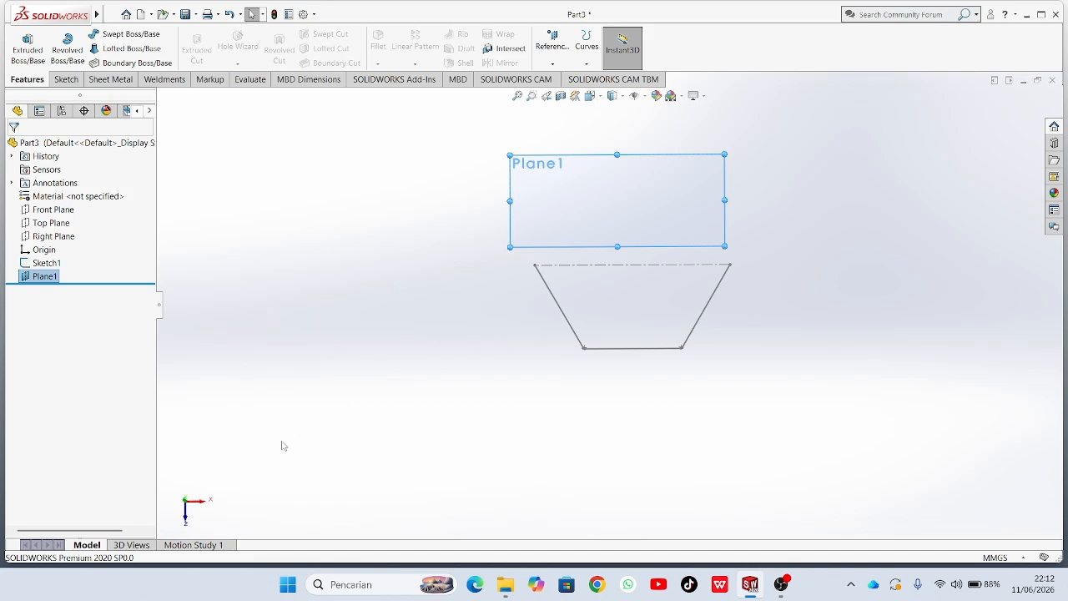
Sketch a closed trapezoid with a lower edge about 75 mm long on the 740 mm offset plane, inside the larger profile.
{"action": "mouse_move", "coordinate": [328, 445]}
{"action": "middle_mouse_down"}
{"action": "mouse_move", "coordinate": [351, 484]}
{"action": "mouse_move", "coordinate": [345, 446]}
{"action": "mouse_move", "coordinate": [338, 462]}
{"action": "middle_mouse_up"}
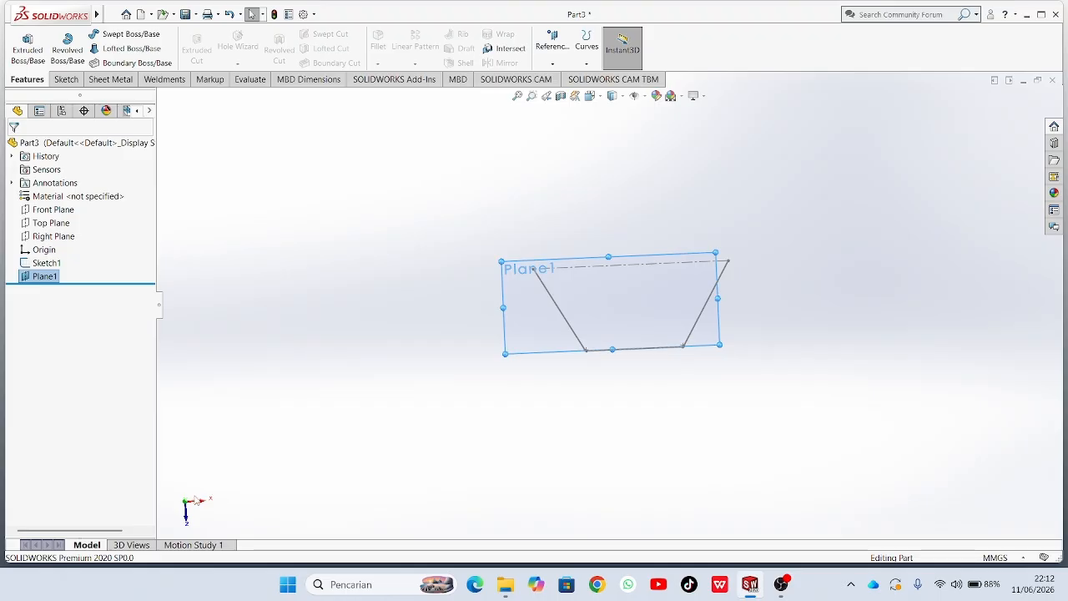
{"action": "left_click", "coordinate": [186, 509]}
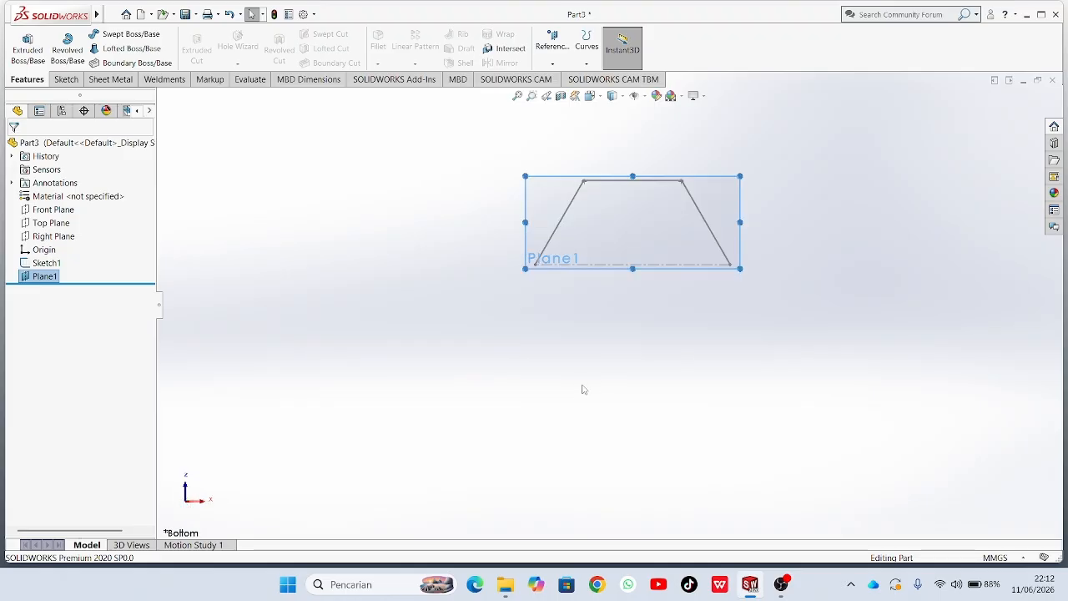
{"action": "scroll", "coordinate": [668, 309], "scroll_direction": "up", "scroll_amount": 2}
{"action": "scroll", "coordinate": [654, 243], "scroll_direction": "down", "scroll_amount": 4}
{"action": "scroll", "coordinate": [600, 263], "scroll_direction": "down", "scroll_amount": 1}
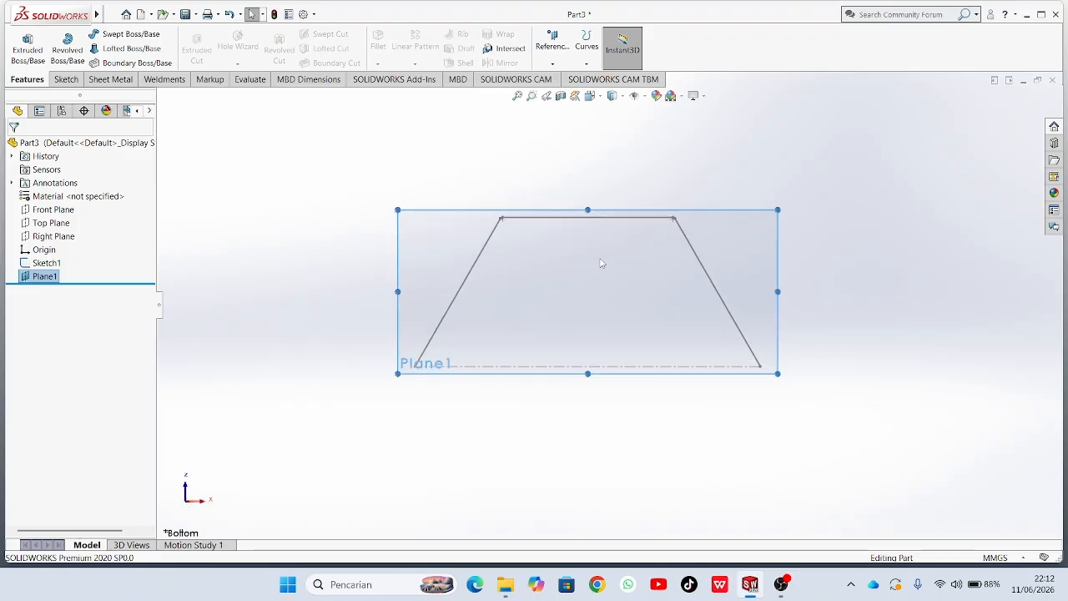
{"action": "left_click", "coordinate": [65, 79]}
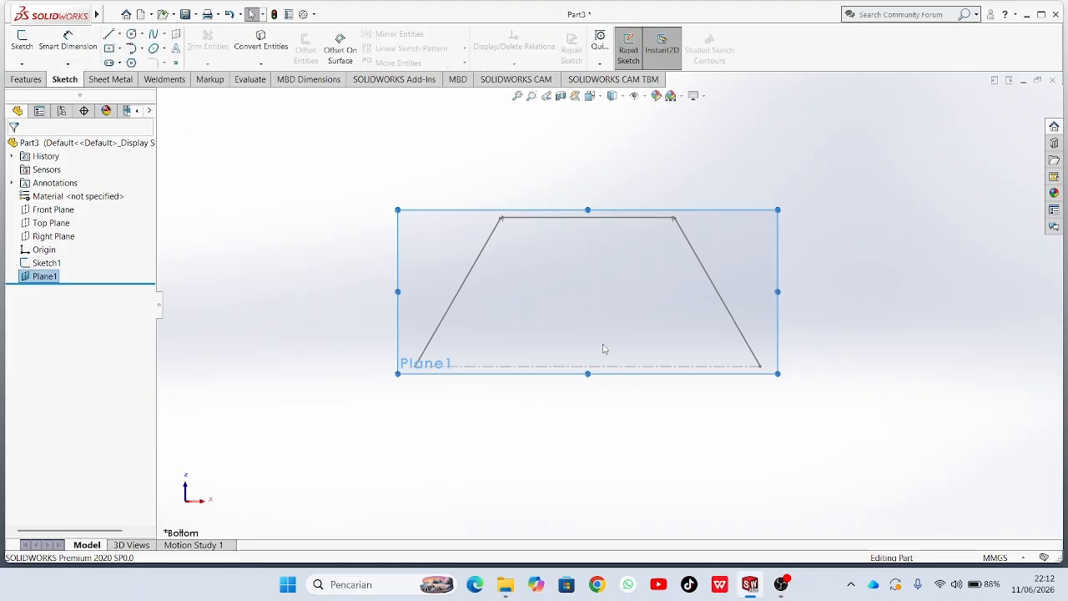
{"action": "left_click", "coordinate": [110, 34]}
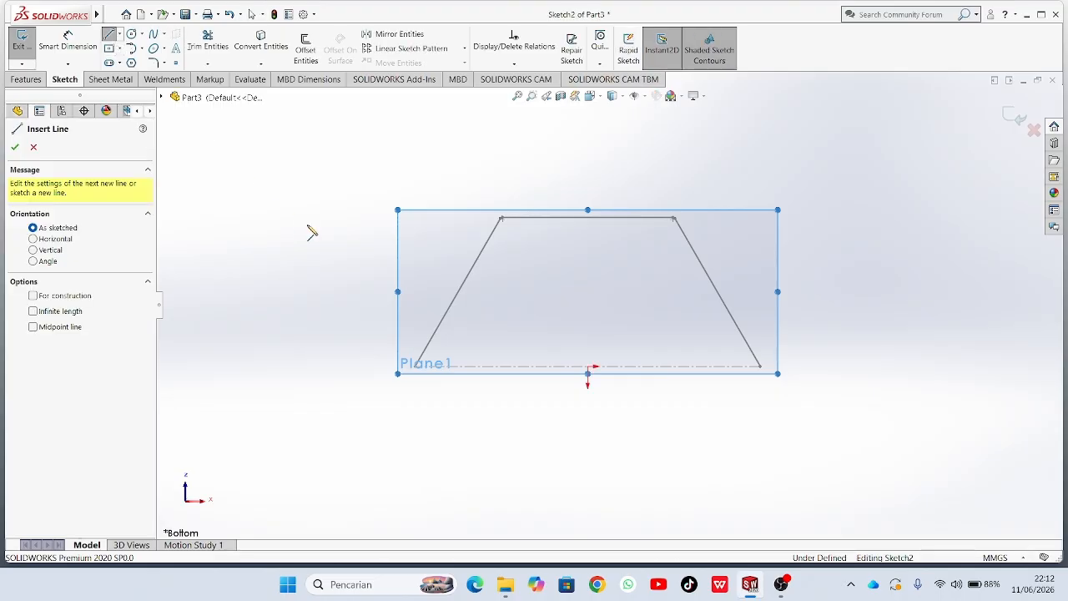
{"action": "left_click", "coordinate": [505, 334]}
{"action": "left_click", "coordinate": [515, 296]}
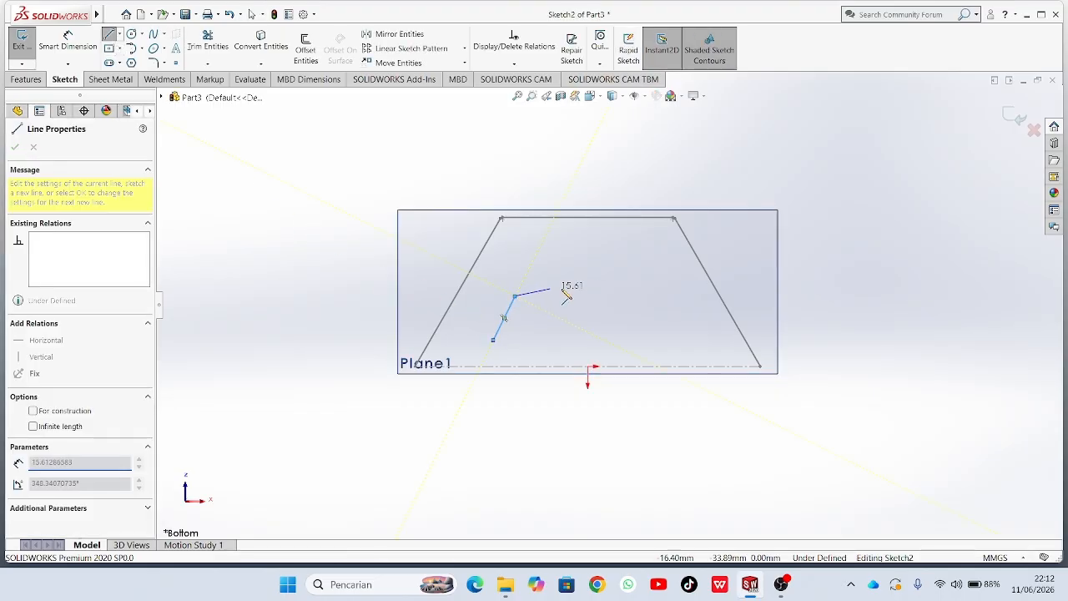
{"action": "left_click", "coordinate": [641, 296]}
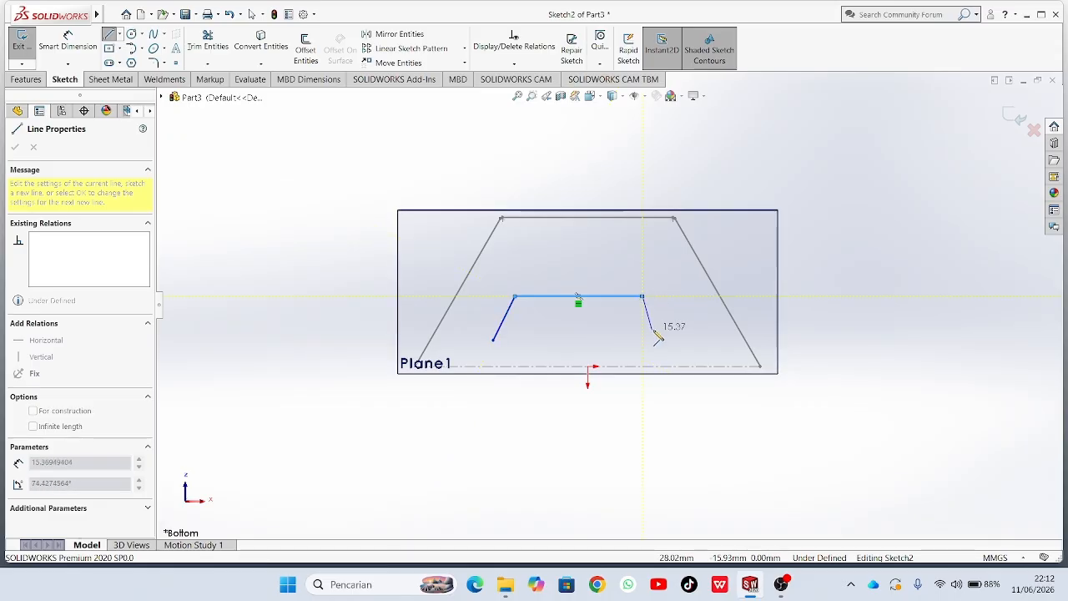
{"action": "left_click", "coordinate": [665, 339]}
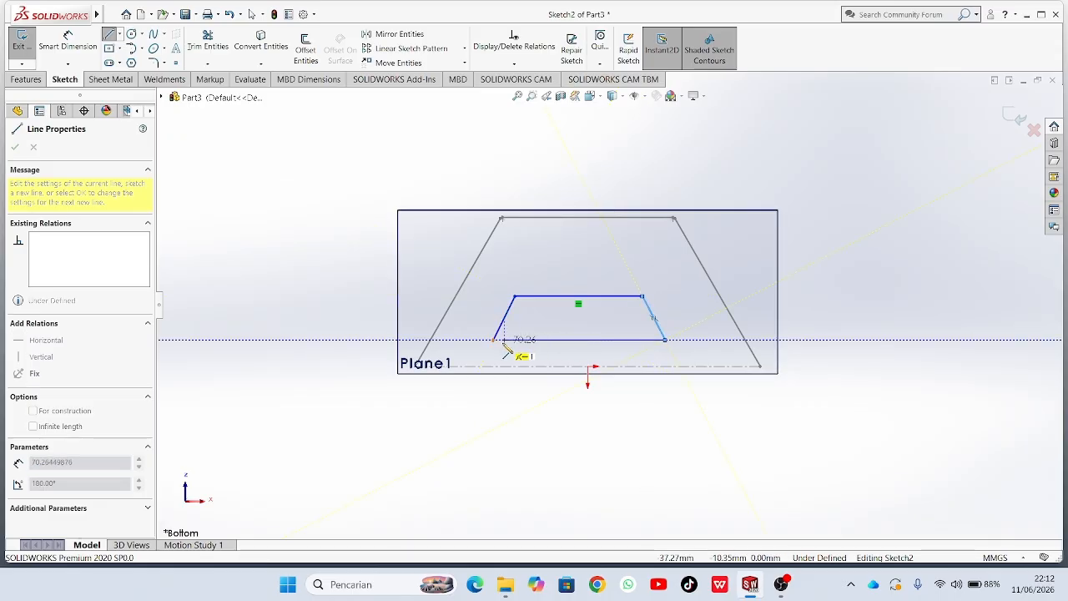
{"action": "left_click", "coordinate": [494, 339]}
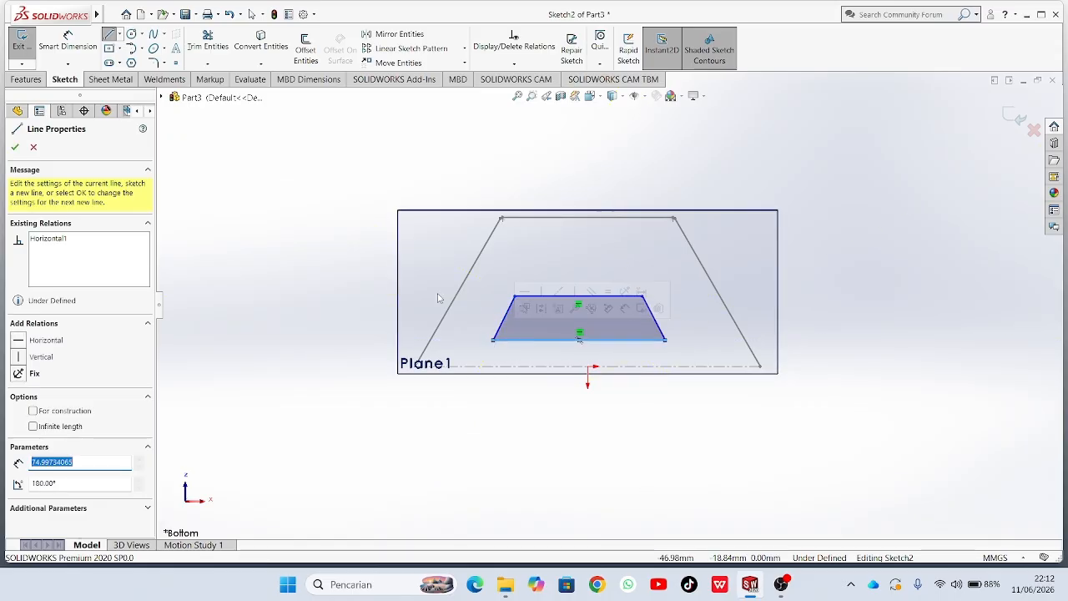
{"action": "left_click", "coordinate": [15, 147]}
{"action": "left_click", "coordinate": [15, 147]}
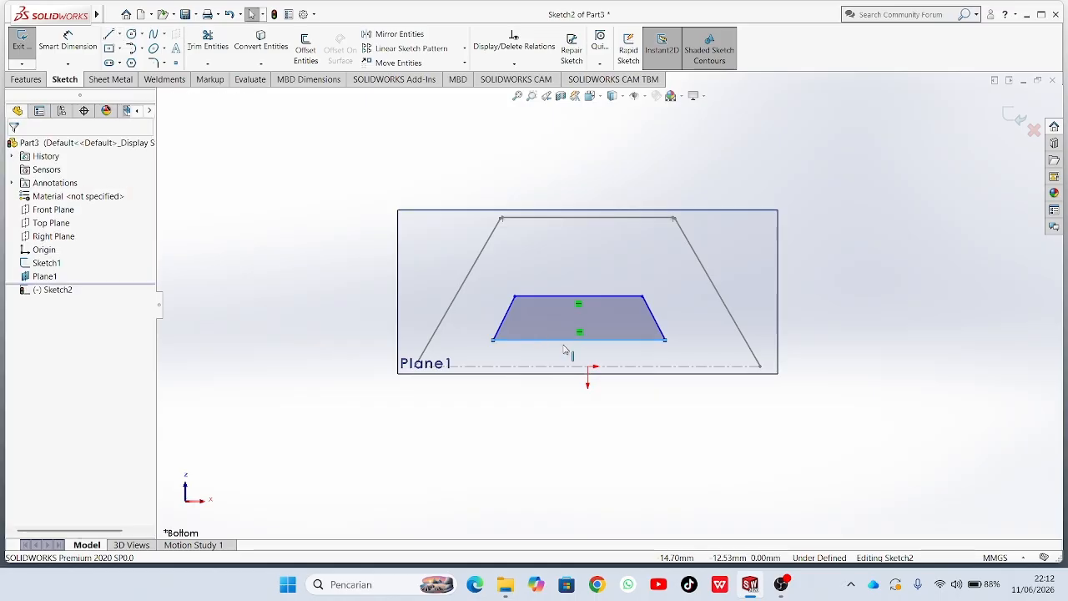
Convert the new trapezoid's longer lower edge to construction geometry.
{"action": "scroll", "coordinate": [613, 367], "scroll_direction": "down", "scroll_amount": 4}
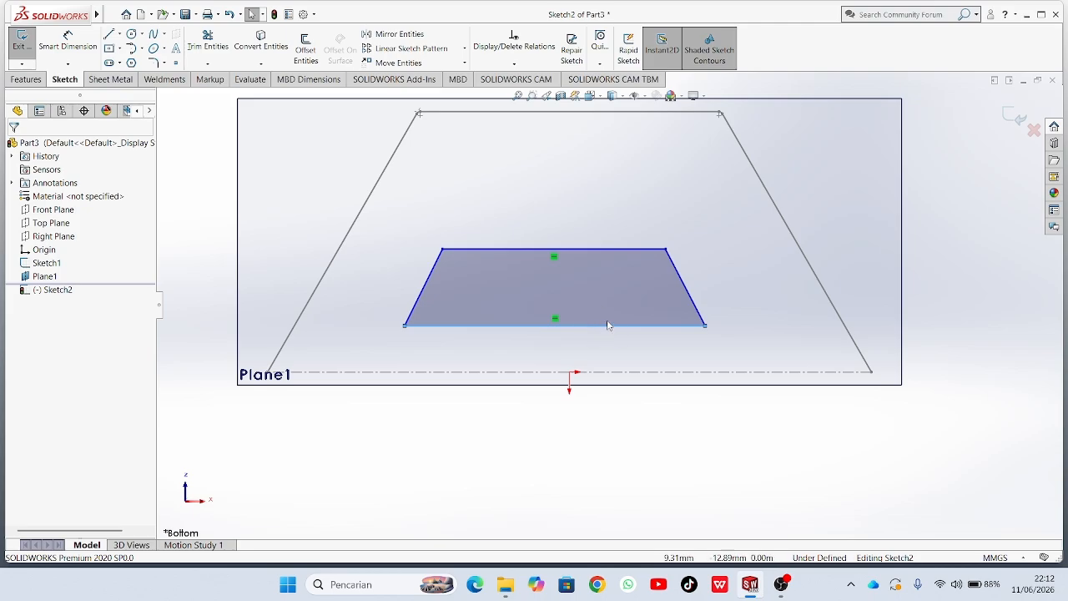
{"action": "right_click", "coordinate": [607, 330]}
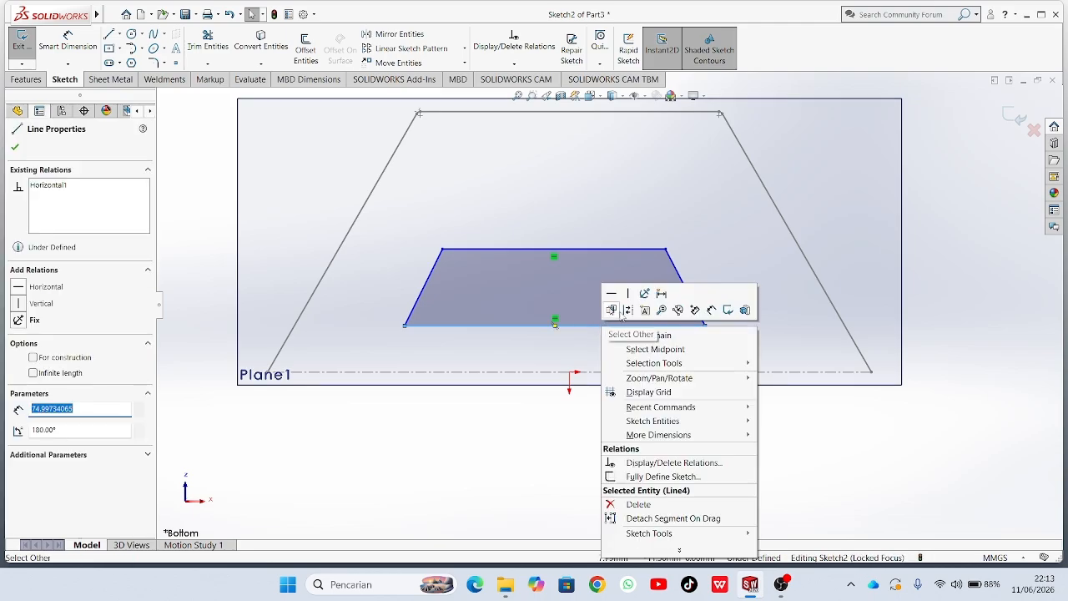
{"action": "left_click", "coordinate": [628, 310]}
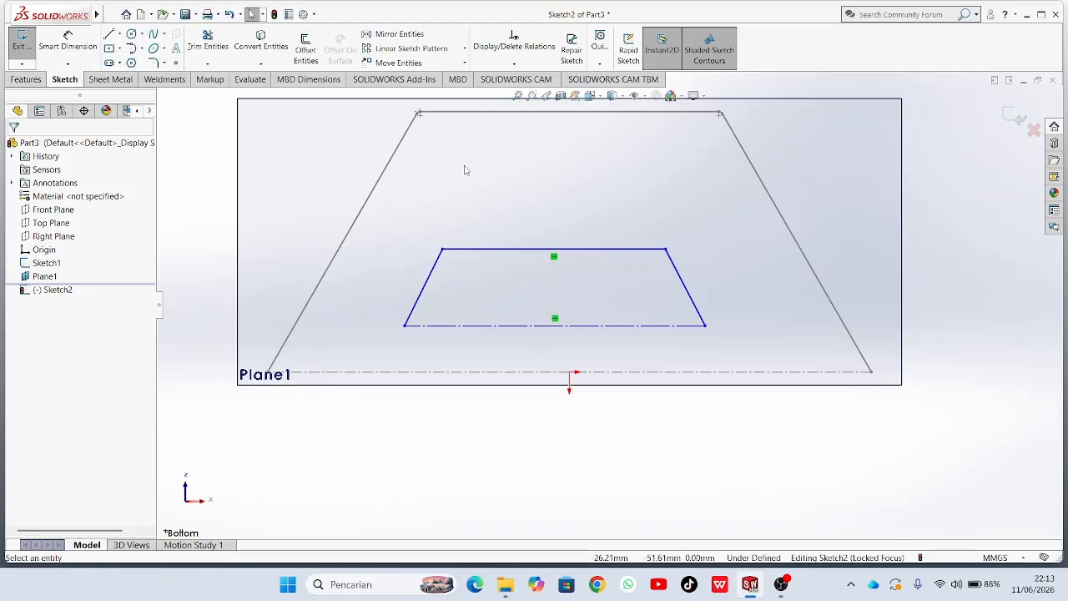
Dimension the angle between the small trapezoid's left slanted side and its upper edge at 120°.
{"action": "left_click", "coordinate": [78, 43]}
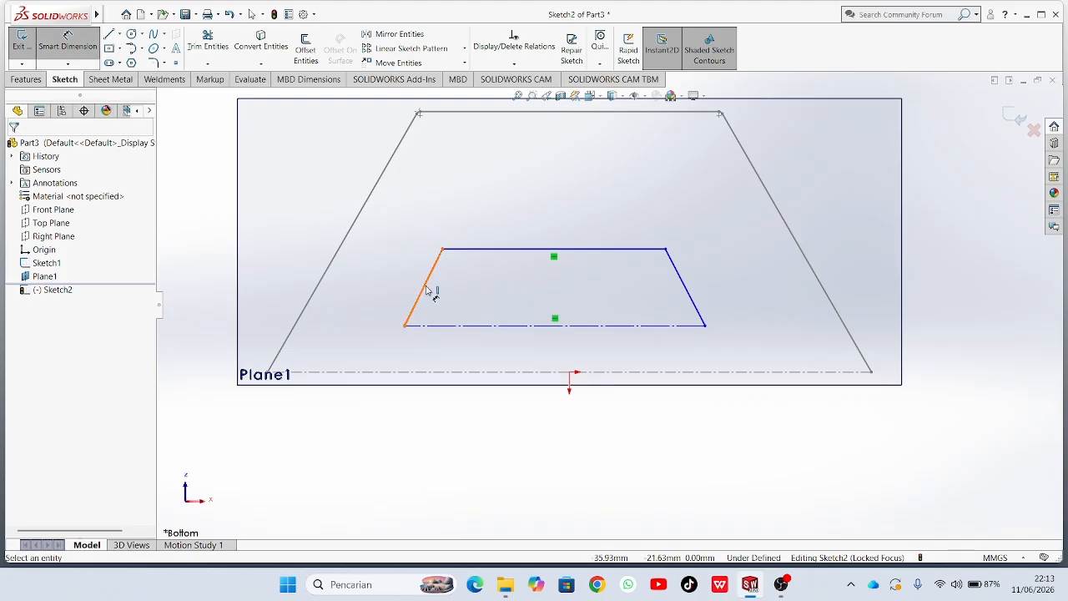
{"action": "left_click", "coordinate": [431, 290]}
{"action": "left_click", "coordinate": [469, 248]}
{"action": "left_click", "coordinate": [488, 289]}
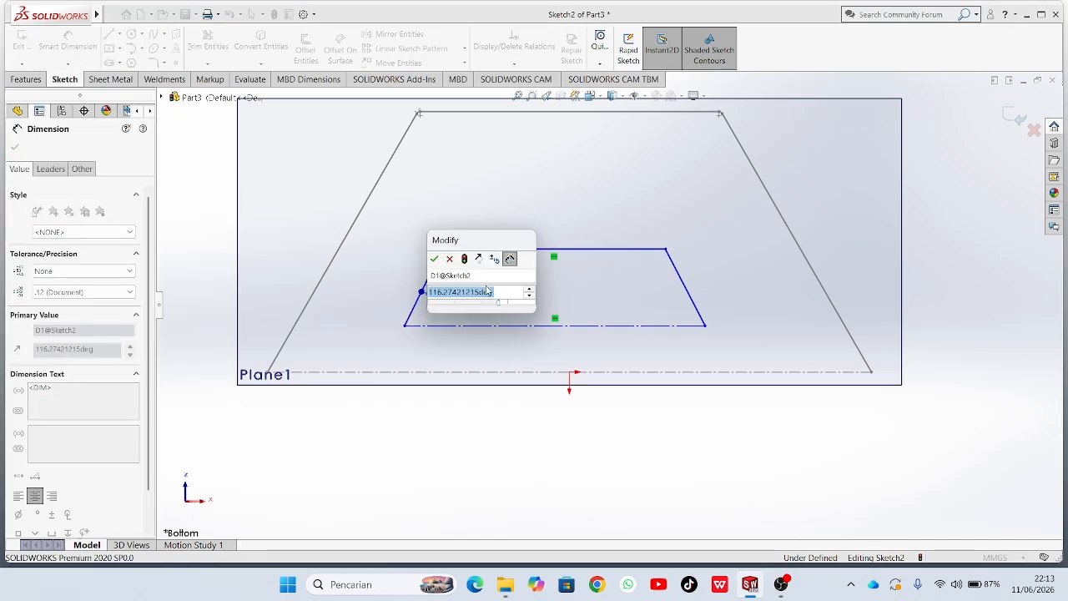
{"action": "key", "text": "Return"}
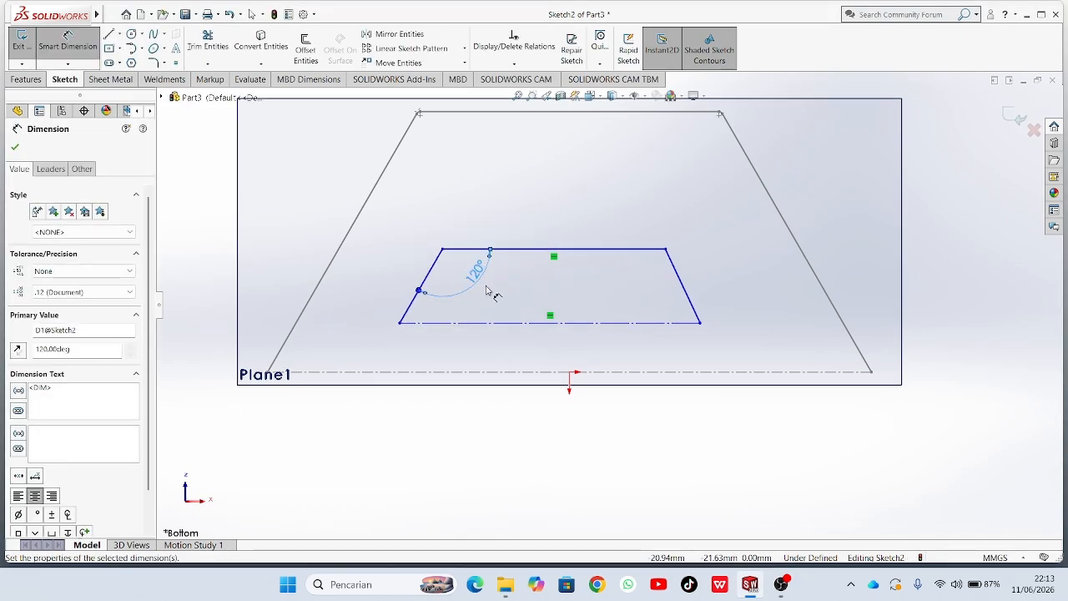
Dimension the small trapezoid's vertical height at 20 mm using its right slanted side.
{"action": "left_click", "coordinate": [694, 309]}
{"action": "left_click", "coordinate": [749, 310]}
{"action": "type", "text": "2"}
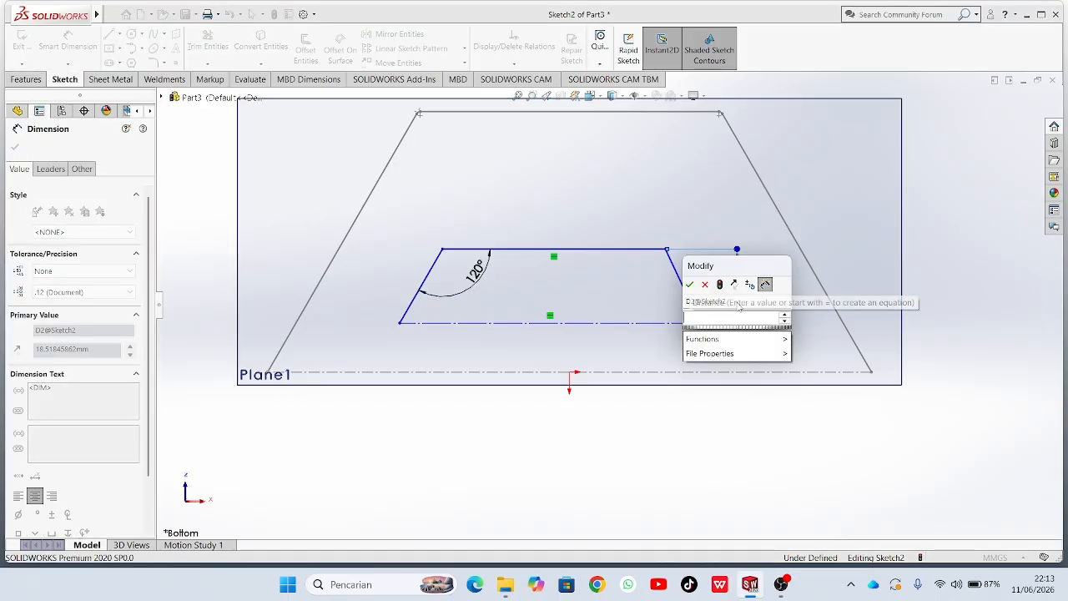
{"action": "type", "text": "0"}
{"action": "key", "text": "Return"}
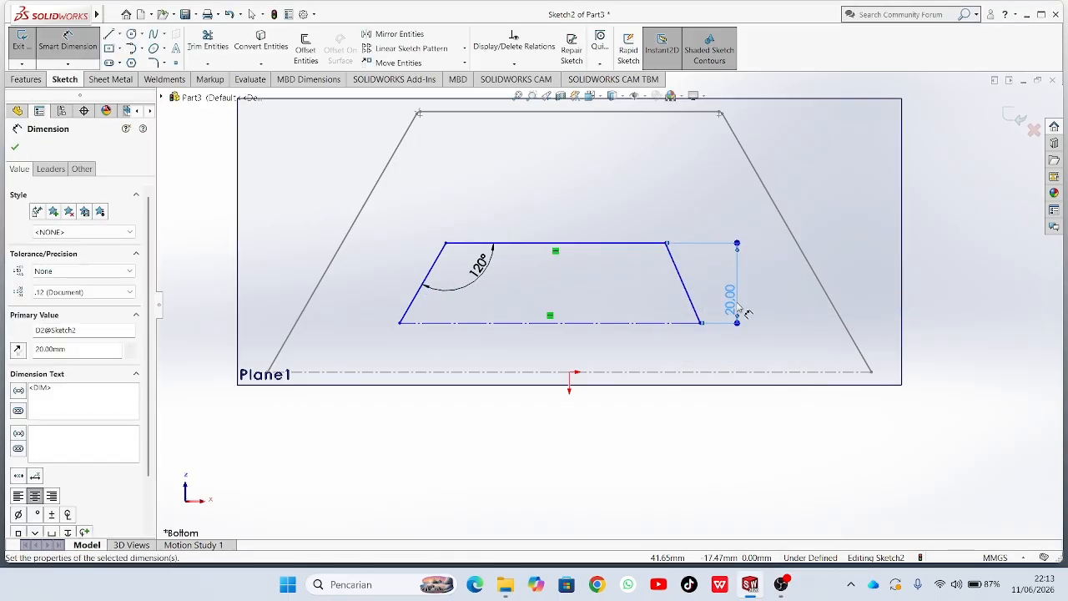
{"action": "left_click", "coordinate": [16, 148]}
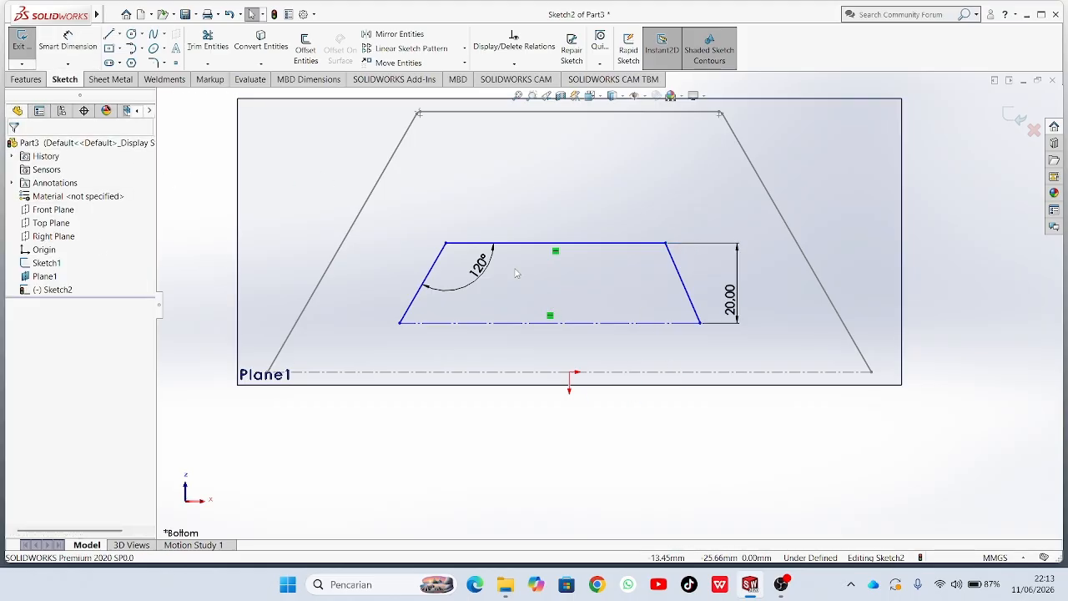
Apply an Equal relation to the small trapezoid's two slanted sides and its upper edge.
{"action": "left_click", "coordinate": [413, 309]}
{"action": "left_click", "coordinate": [553, 244], "text": "ctrl"}
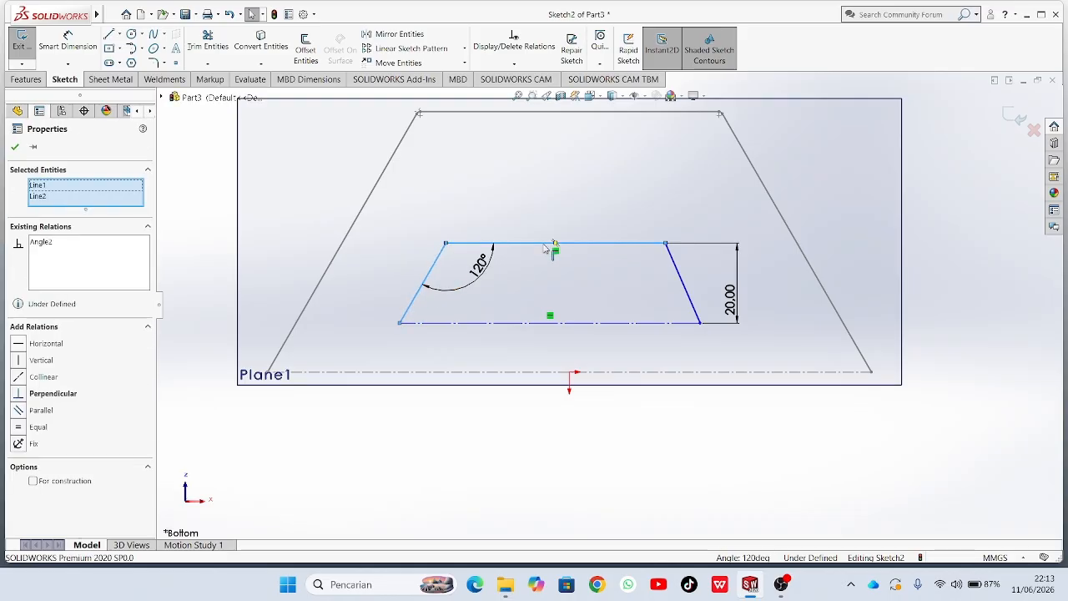
{"action": "left_click", "coordinate": [680, 271], "text": "ctrl"}
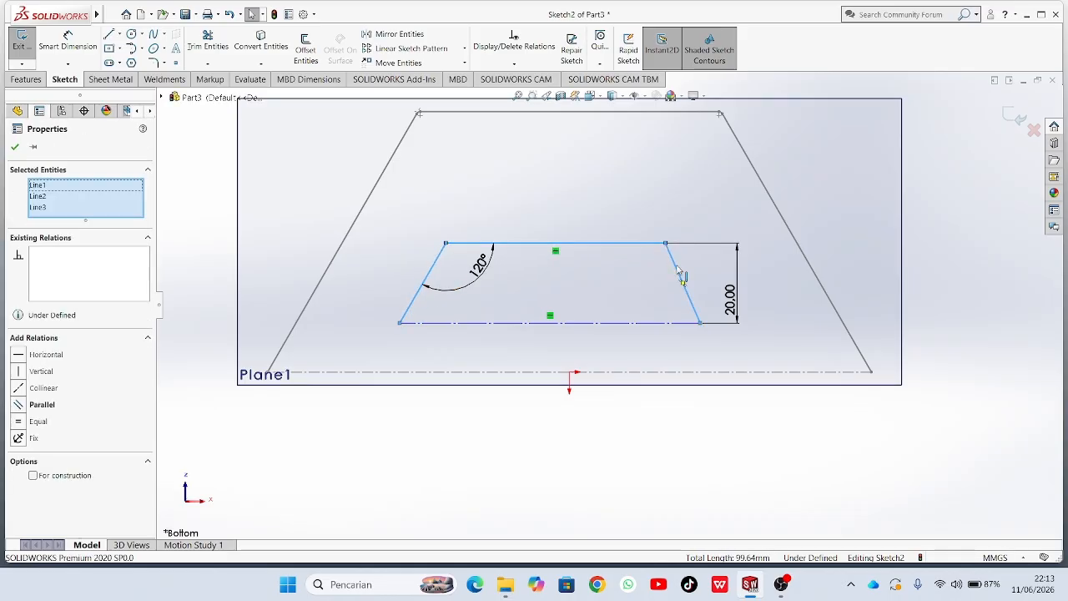
{"action": "left_click", "coordinate": [19, 421]}
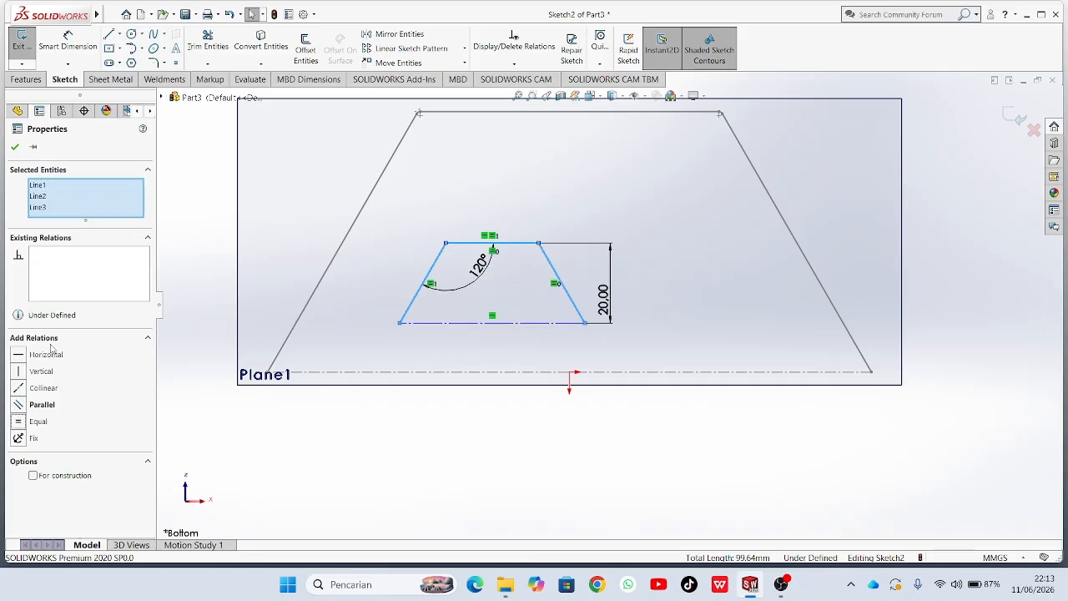
{"action": "left_click", "coordinate": [15, 148]}
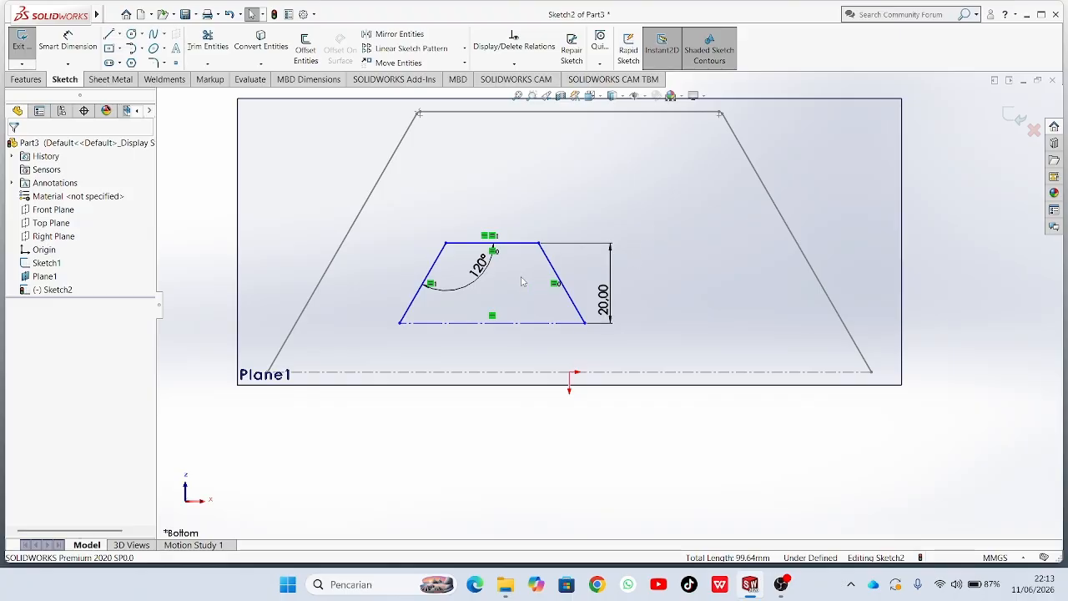
Add a Symmetric relation between the origin and the midpoint of the small trapezoid's construction line, using that line as the axis.
{"action": "scroll", "coordinate": [495, 332], "scroll_direction": "down", "scroll_amount": 2}
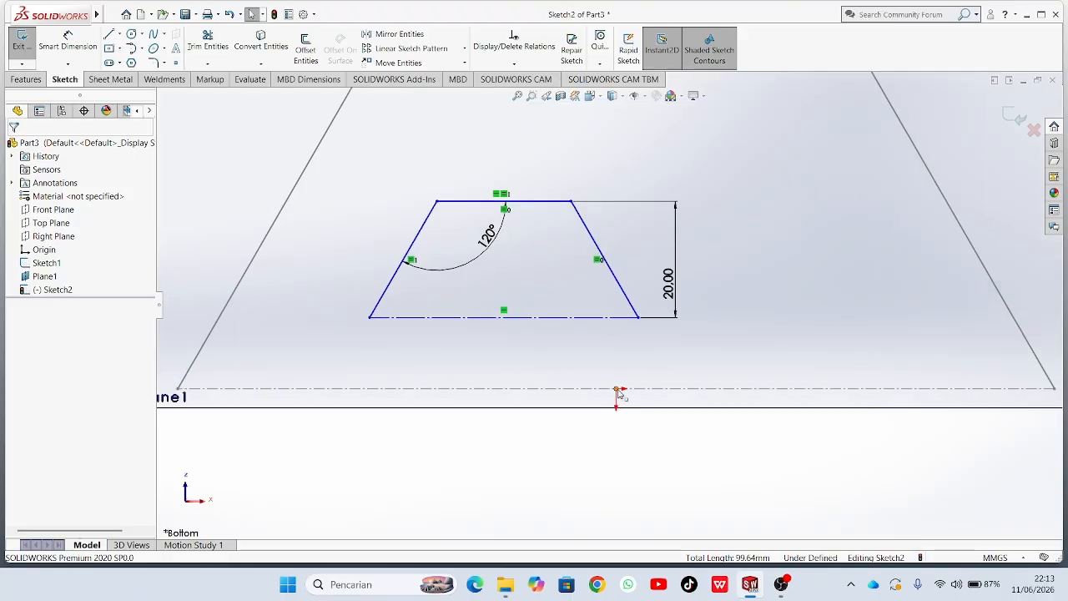
{"action": "left_click", "coordinate": [618, 392]}
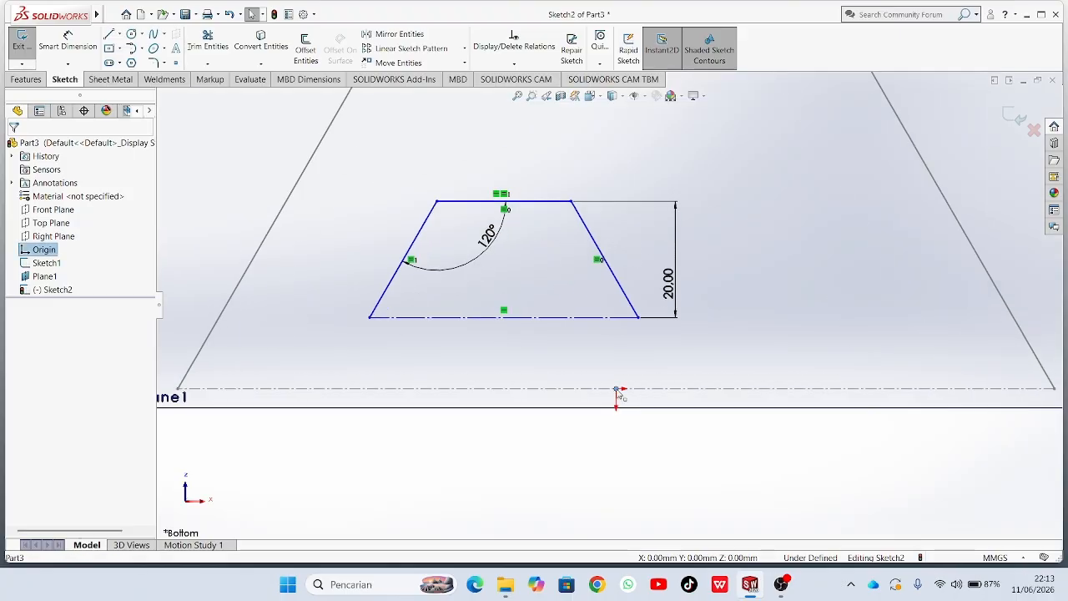
{"action": "left_click", "coordinate": [504, 317], "text": "ctrl"}
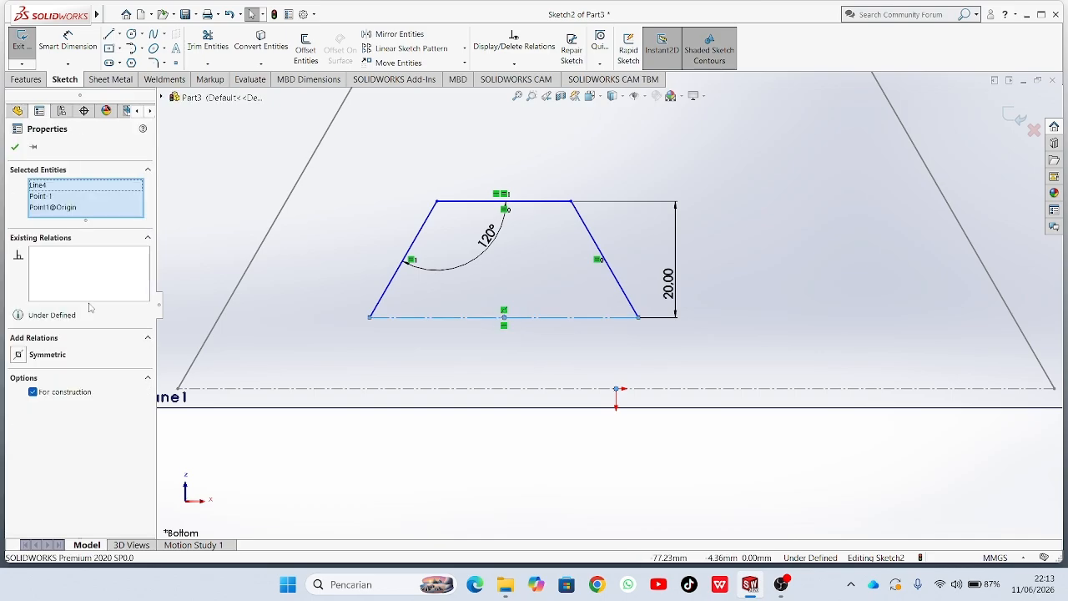
{"action": "left_click", "coordinate": [45, 355]}
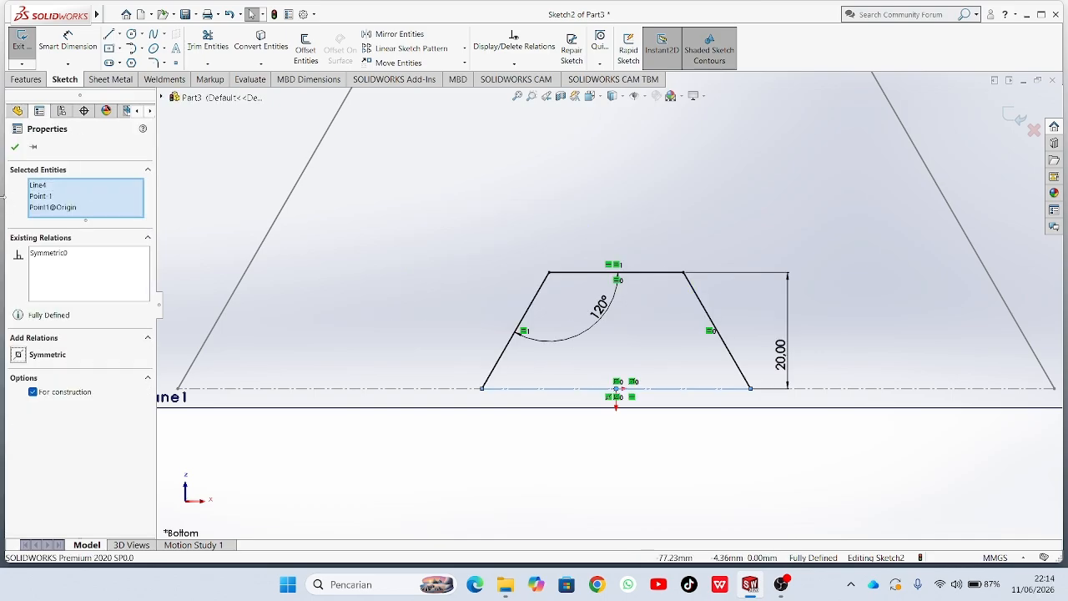
{"action": "left_click", "coordinate": [15, 148]}
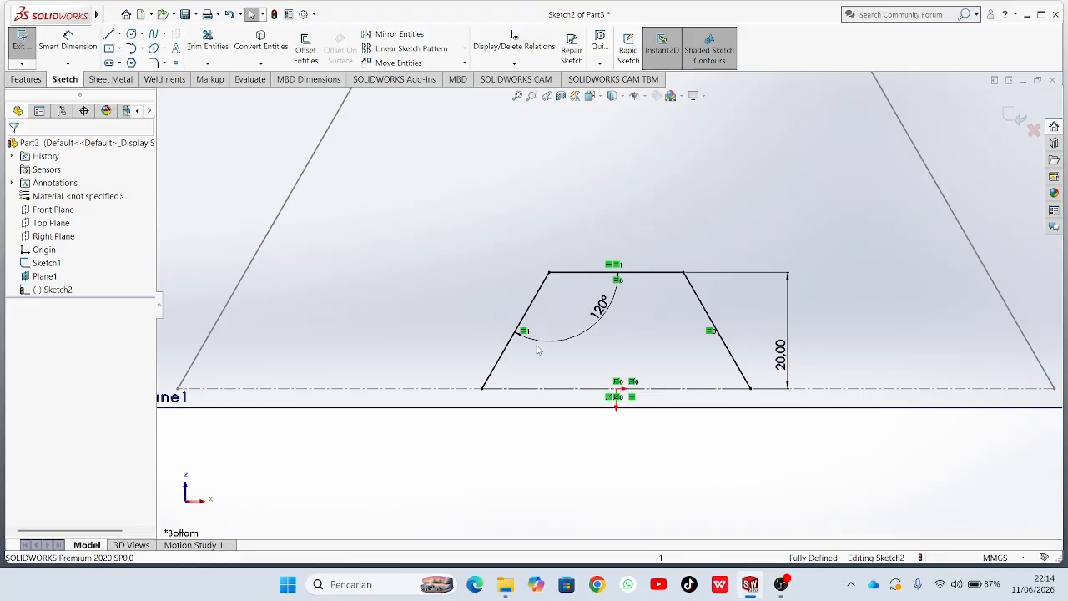
Fillet both upper corners of the small trapezoid with a 1 mm radius, accepting deletion of the equal relations.
{"action": "key", "text": "f"}
{"action": "key", "text": "z"}
{"action": "key", "text": "z"}
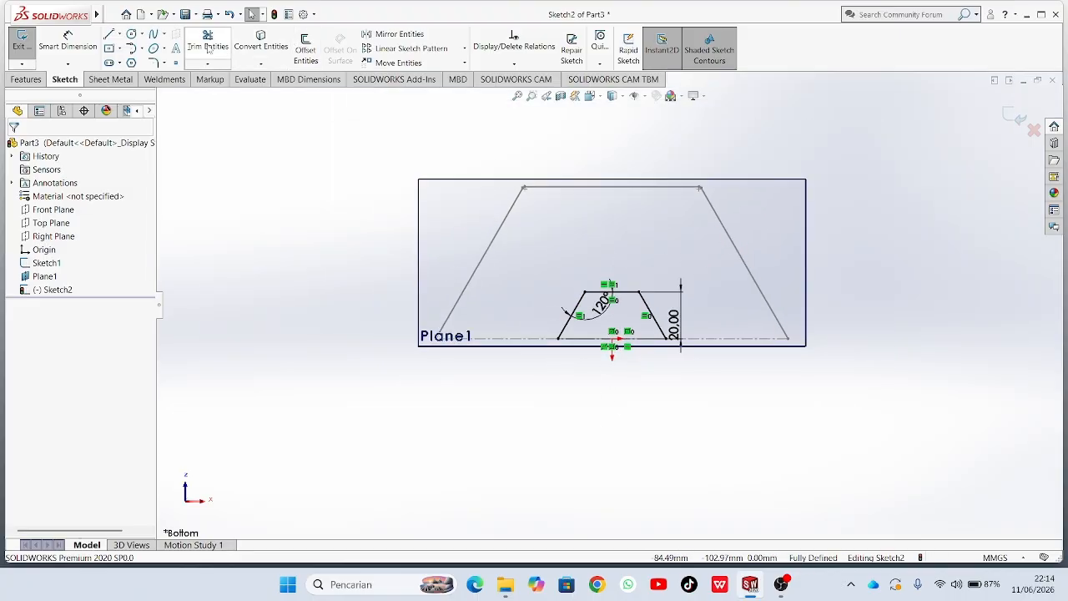
{"action": "left_click", "coordinate": [152, 64]}
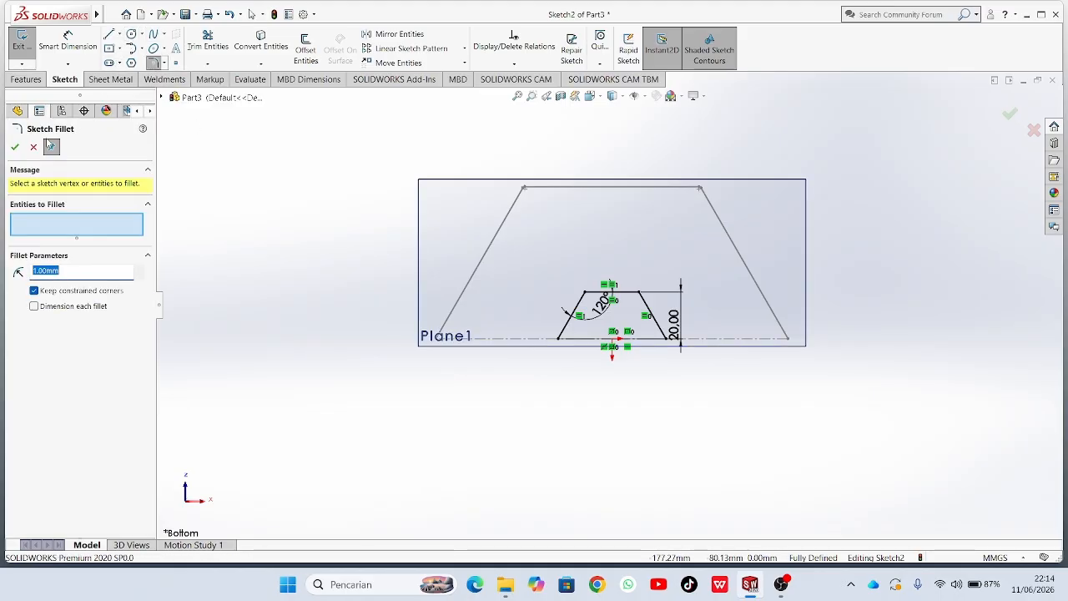
{"action": "scroll", "coordinate": [634, 313], "scroll_direction": "down", "scroll_amount": 6}
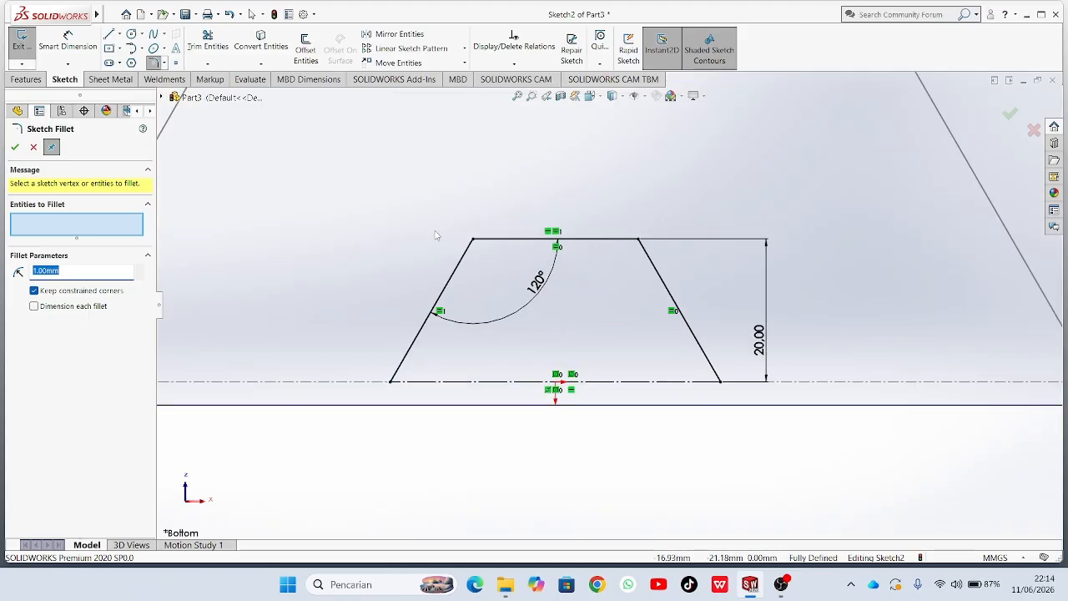
{"action": "left_click", "coordinate": [474, 241]}
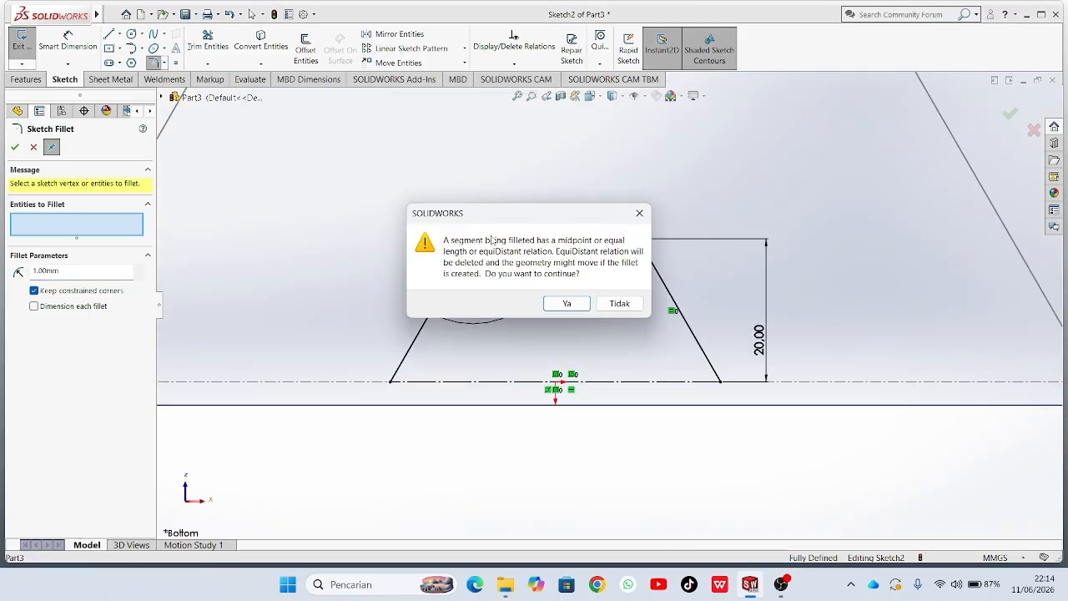
{"action": "left_click", "coordinate": [559, 303]}
{"action": "left_click", "coordinate": [640, 240]}
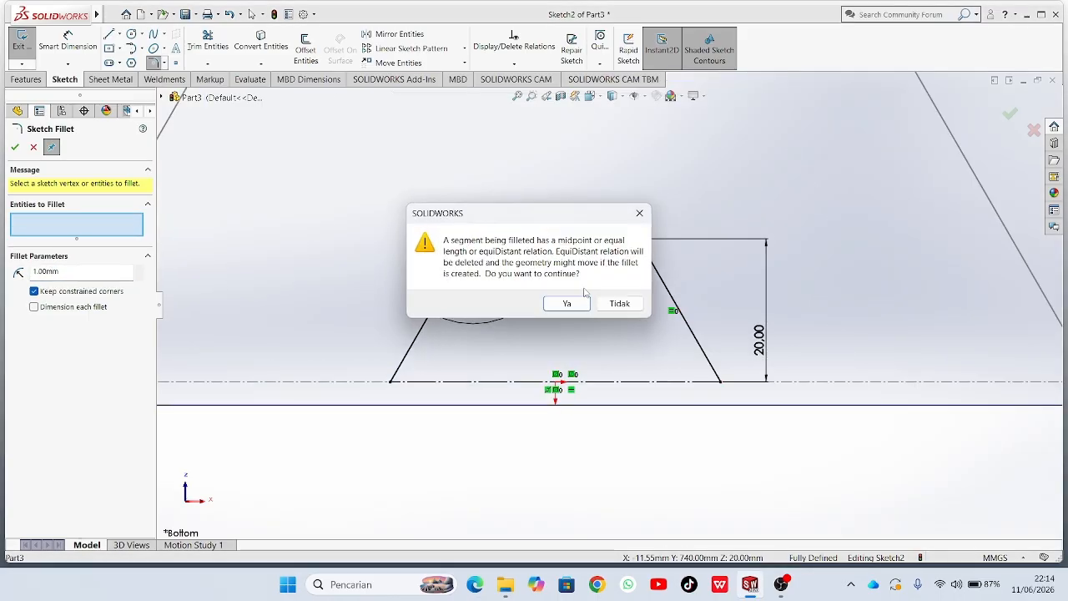
{"action": "left_click", "coordinate": [565, 303]}
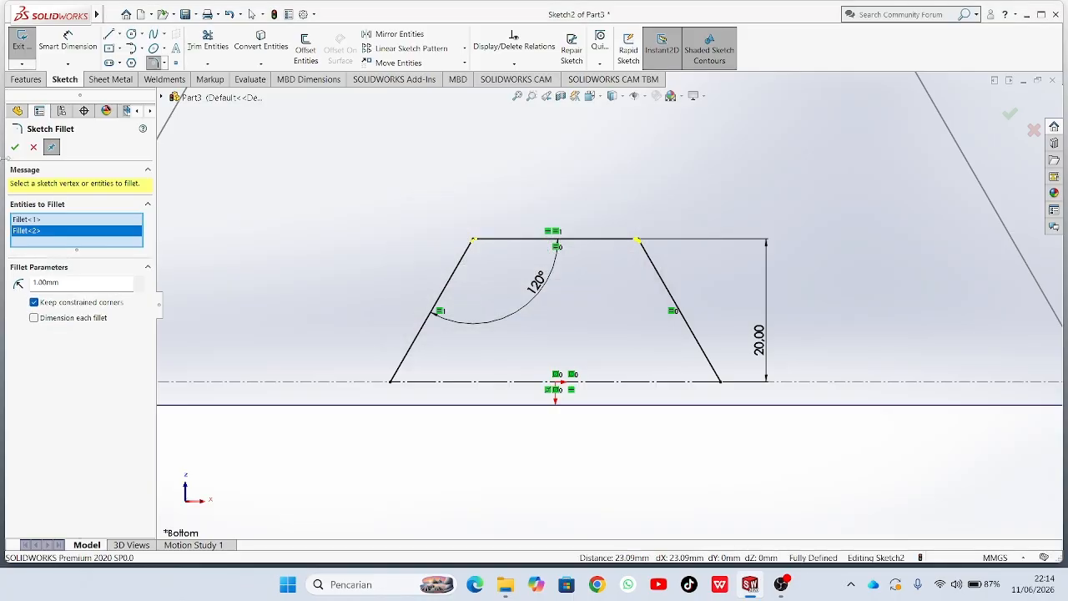
{"action": "left_click", "coordinate": [15, 148]}
{"action": "left_click", "coordinate": [15, 151]}
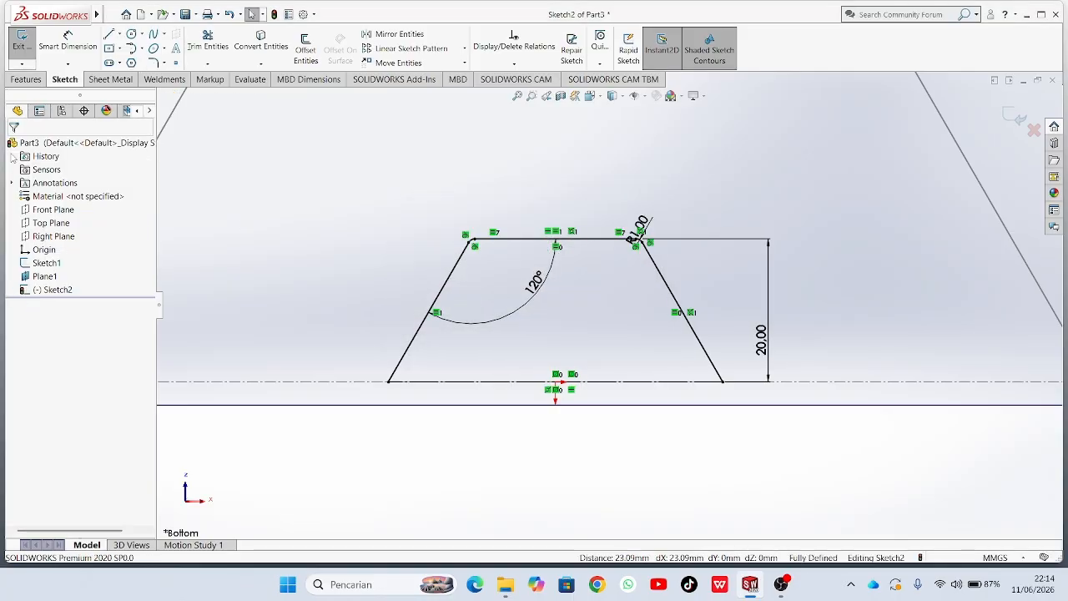
Close the small trapezoid's sketch and create a Lofted Bend with the Bent method between the small and large trapezoid profiles.
{"action": "scroll", "coordinate": [692, 345], "scroll_direction": "up", "scroll_amount": 3}
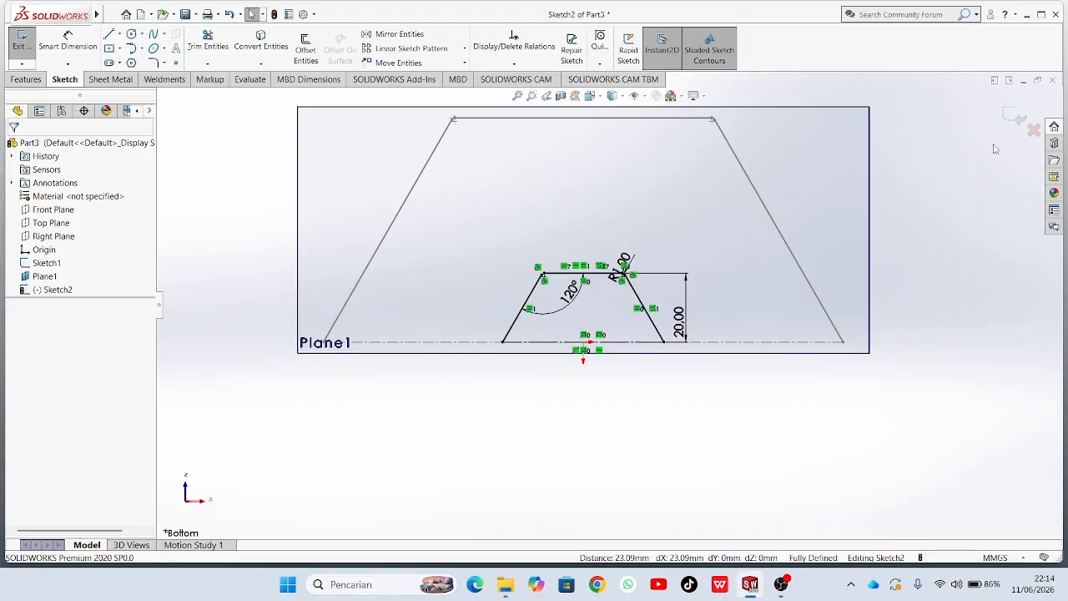
{"action": "left_click", "coordinate": [1020, 120]}
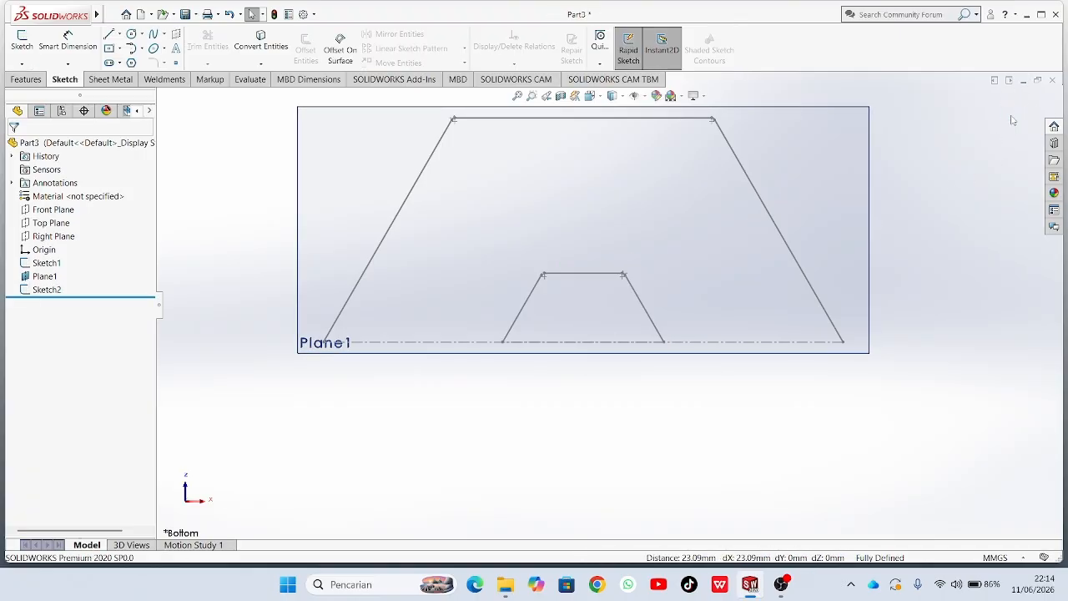
{"action": "mouse_move", "coordinate": [782, 341]}
{"action": "middle_mouse_down"}
{"action": "mouse_move", "coordinate": [758, 346]}
{"action": "mouse_move", "coordinate": [715, 326]}
{"action": "mouse_move", "coordinate": [776, 316]}
{"action": "mouse_move", "coordinate": [779, 332]}
{"action": "mouse_move", "coordinate": [759, 329]}
{"action": "mouse_move", "coordinate": [702, 397]}
{"action": "mouse_move", "coordinate": [665, 403]}
{"action": "mouse_move", "coordinate": [816, 417]}
{"action": "mouse_move", "coordinate": [1063, 517]}
{"action": "mouse_move", "coordinate": [860, 510]}
{"action": "mouse_move", "coordinate": [735, 518]}
{"action": "mouse_move", "coordinate": [723, 531]}
{"action": "middle_mouse_up"}
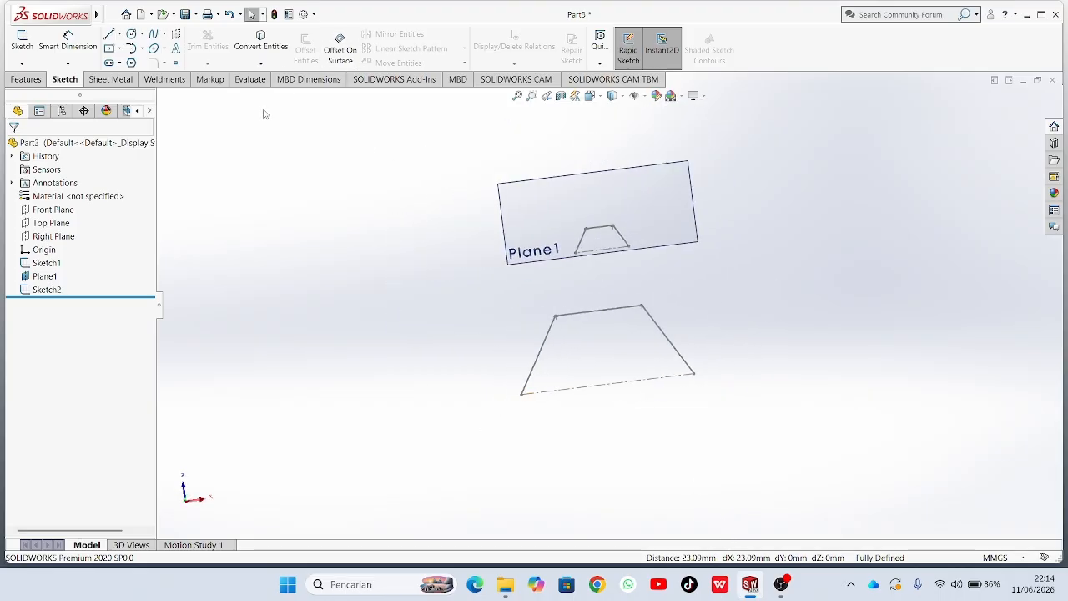
{"action": "left_click", "coordinate": [111, 78]}
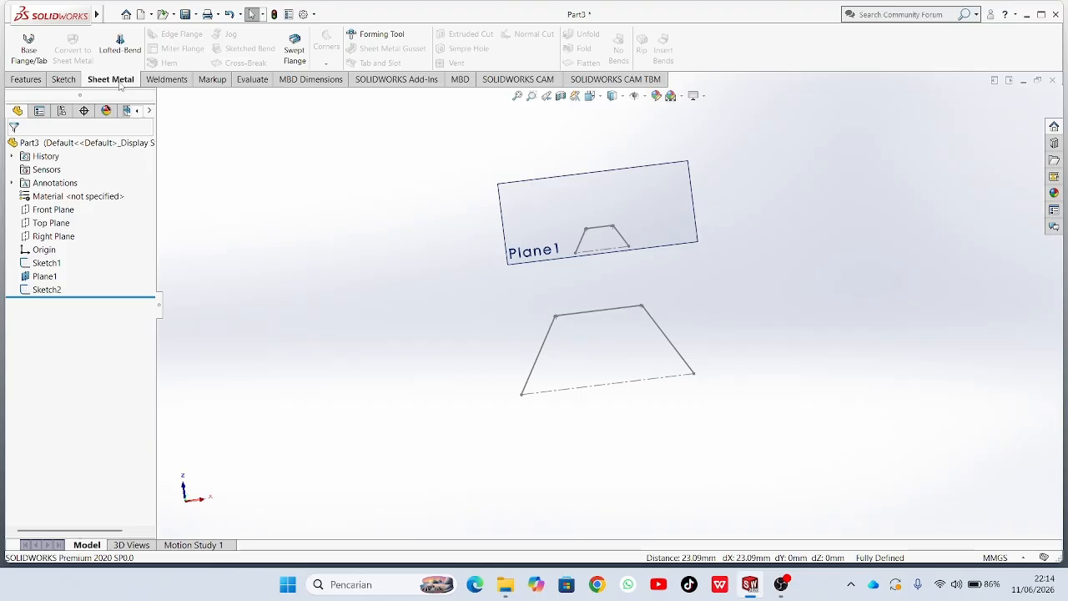
{"action": "left_click", "coordinate": [131, 40]}
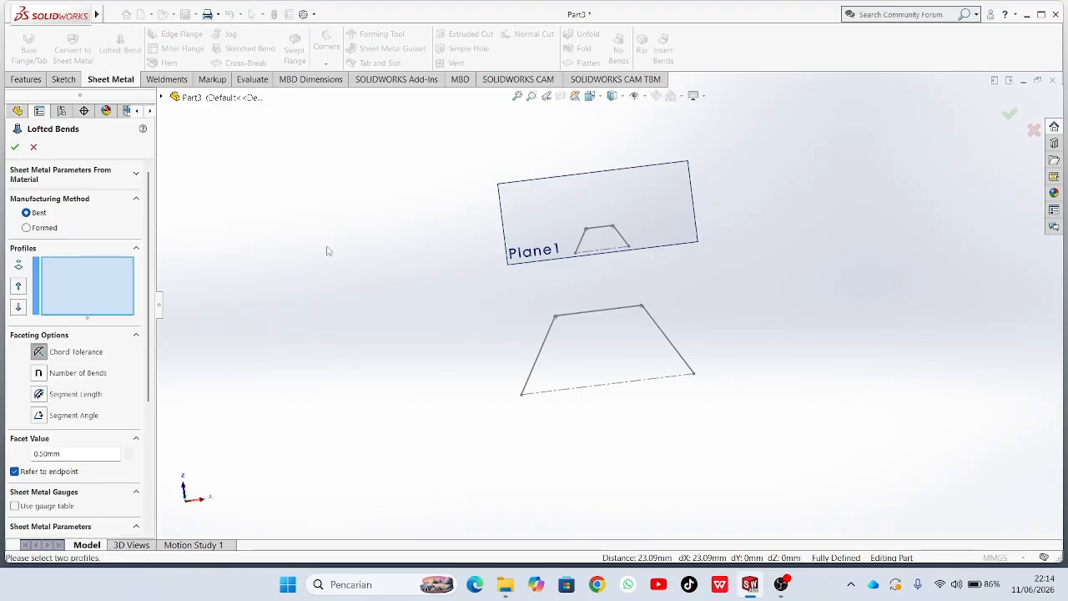
{"action": "left_click", "coordinate": [597, 236]}
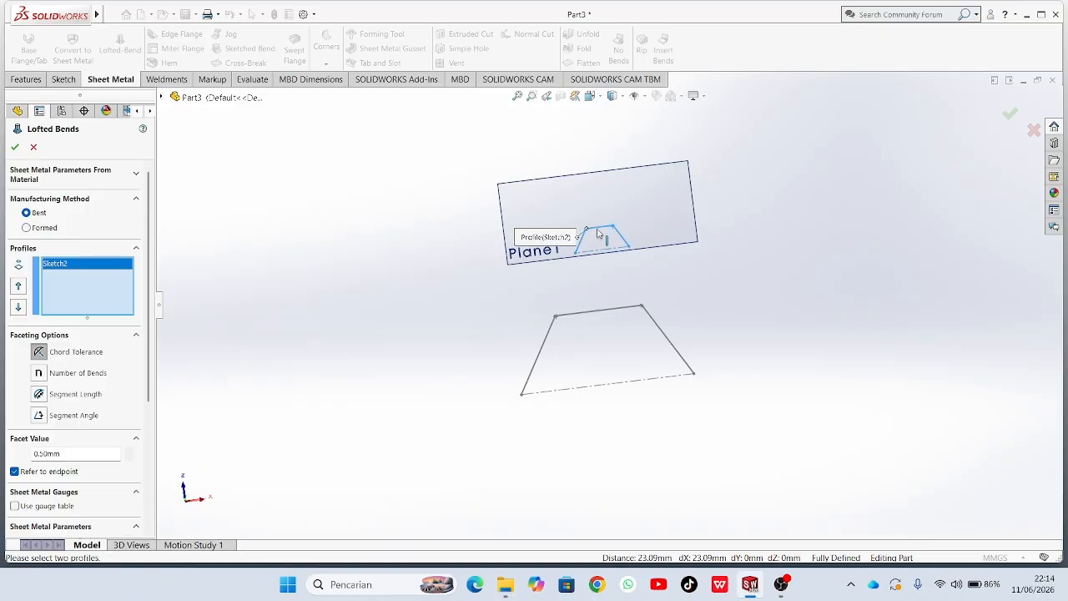
{"action": "left_click", "coordinate": [593, 316]}
{"action": "mouse_move", "coordinate": [598, 336]}
{"action": "middle_mouse_down"}
{"action": "mouse_move", "coordinate": [607, 341]}
{"action": "mouse_move", "coordinate": [570, 369]}
{"action": "mouse_move", "coordinate": [670, 386]}
{"action": "mouse_move", "coordinate": [628, 321]}
{"action": "mouse_move", "coordinate": [573, 305]}
{"action": "mouse_move", "coordinate": [537, 342]}
{"action": "mouse_move", "coordinate": [528, 315]}
{"action": "middle_mouse_up"}
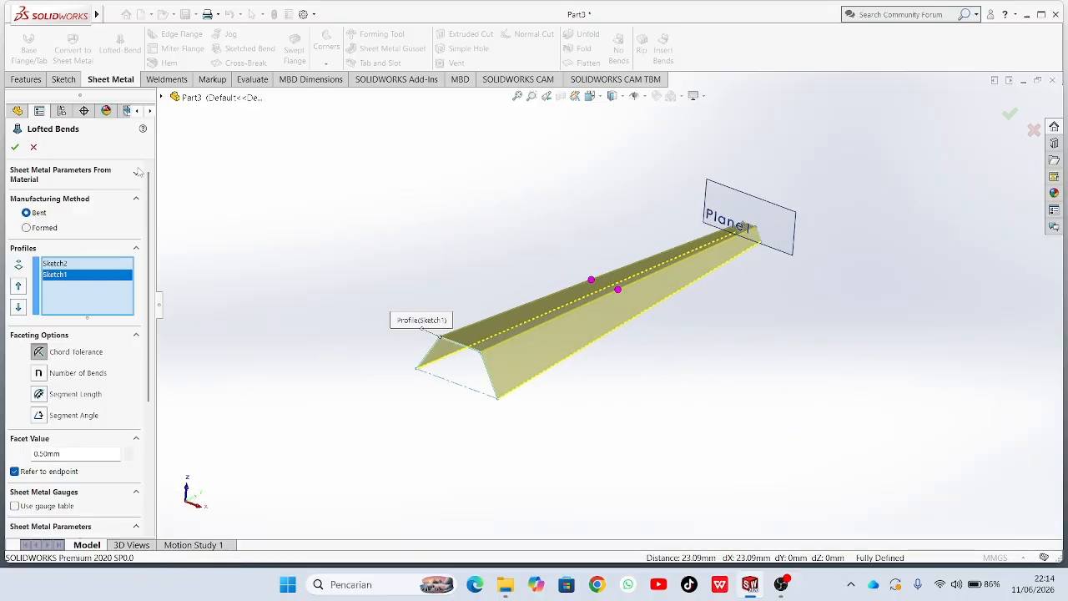
{"action": "left_click", "coordinate": [16, 148]}
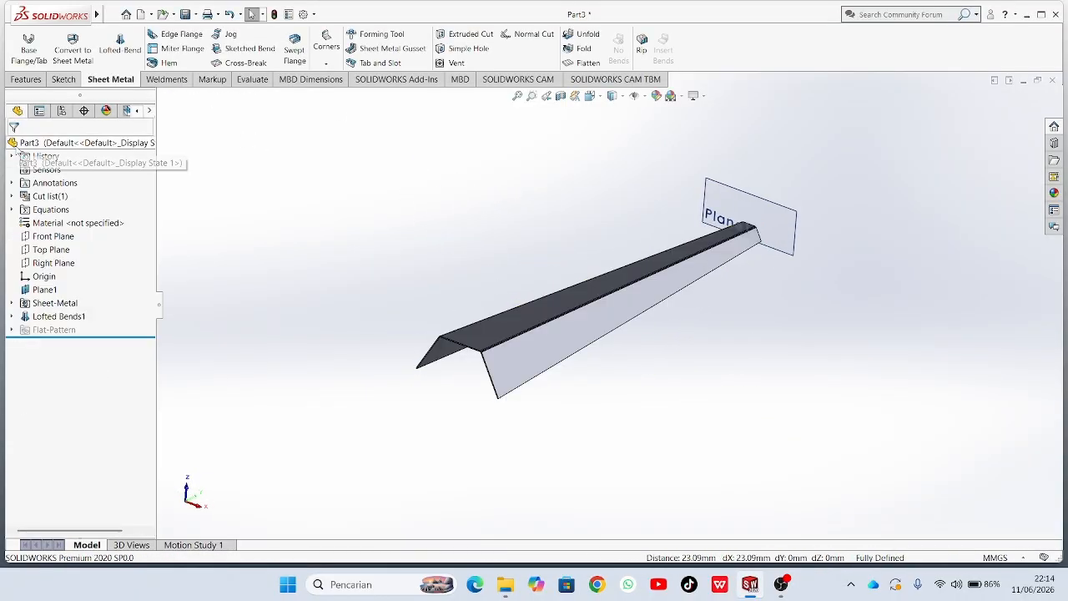
Save the part as a copy named "Part7 shade" in the GARDEN LIGHT folder, open that copy and close the original document.
{"action": "mouse_move", "coordinate": [515, 262]}
{"action": "middle_mouse_down"}
{"action": "mouse_move", "coordinate": [554, 305]}
{"action": "mouse_move", "coordinate": [563, 361]}
{"action": "mouse_move", "coordinate": [588, 243]}
{"action": "mouse_move", "coordinate": [593, 298]}
{"action": "mouse_move", "coordinate": [501, 326]}
{"action": "mouse_move", "coordinate": [421, 213]}
{"action": "mouse_move", "coordinate": [393, 228]}
{"action": "mouse_move", "coordinate": [530, 249]}
{"action": "middle_mouse_up"}
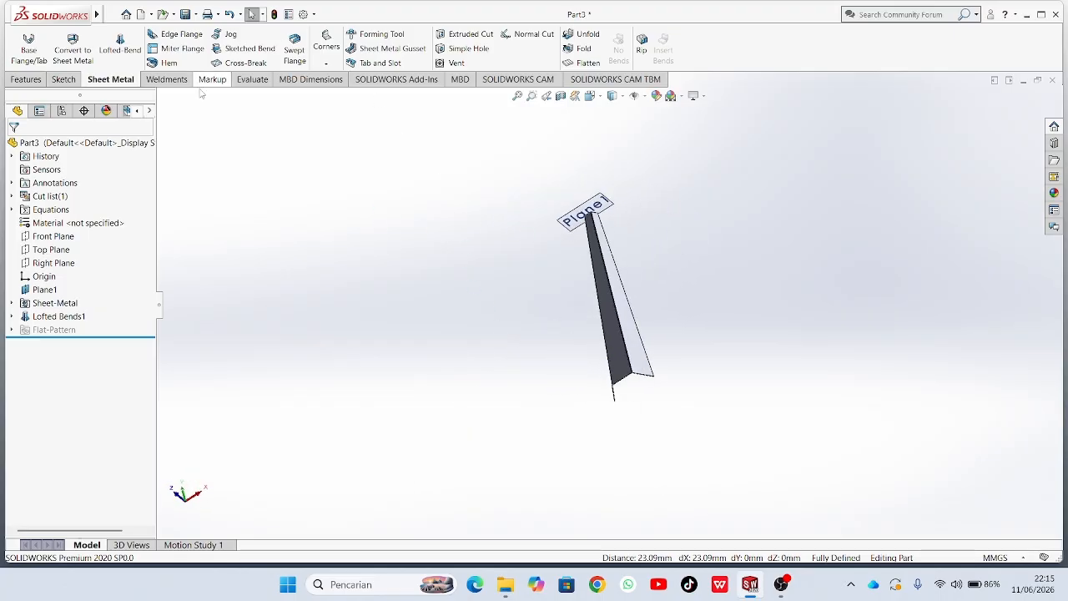
{"action": "left_click", "coordinate": [195, 14]}
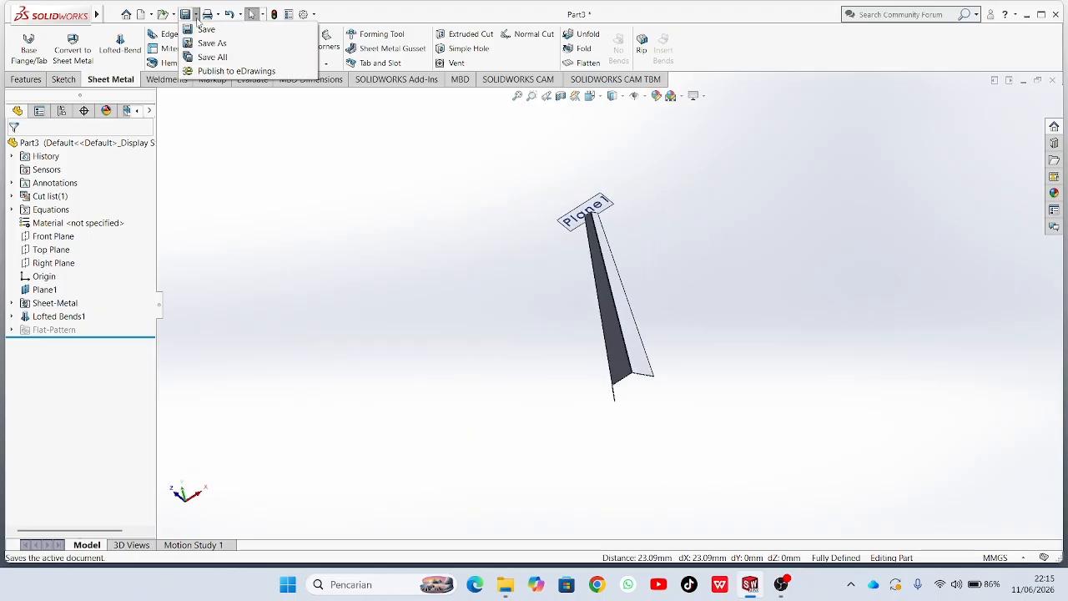
{"action": "left_click", "coordinate": [208, 43]}
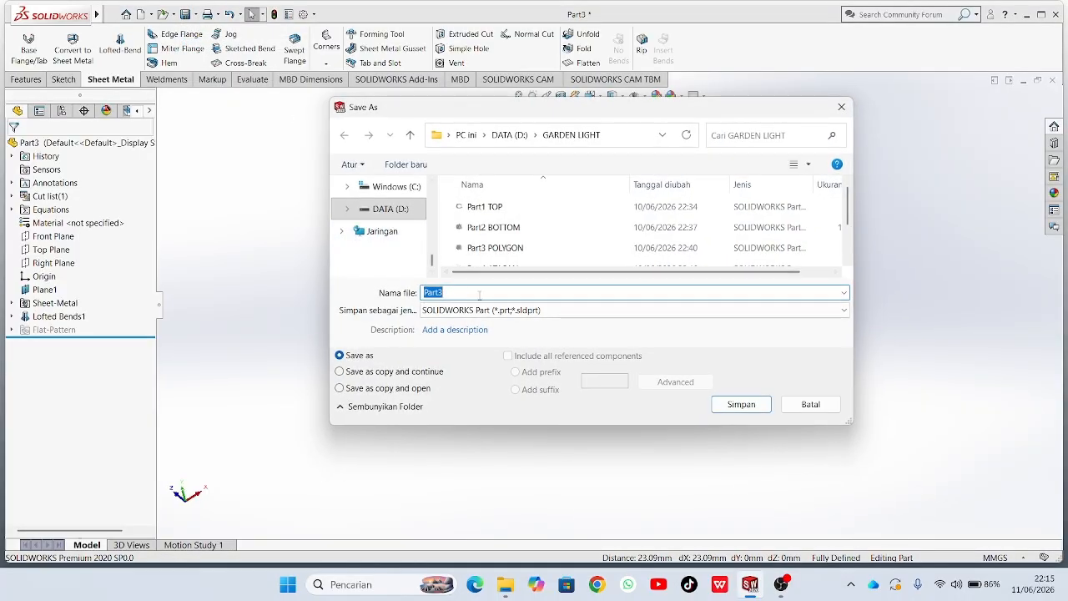
{"action": "key", "text": "BackSpace"}
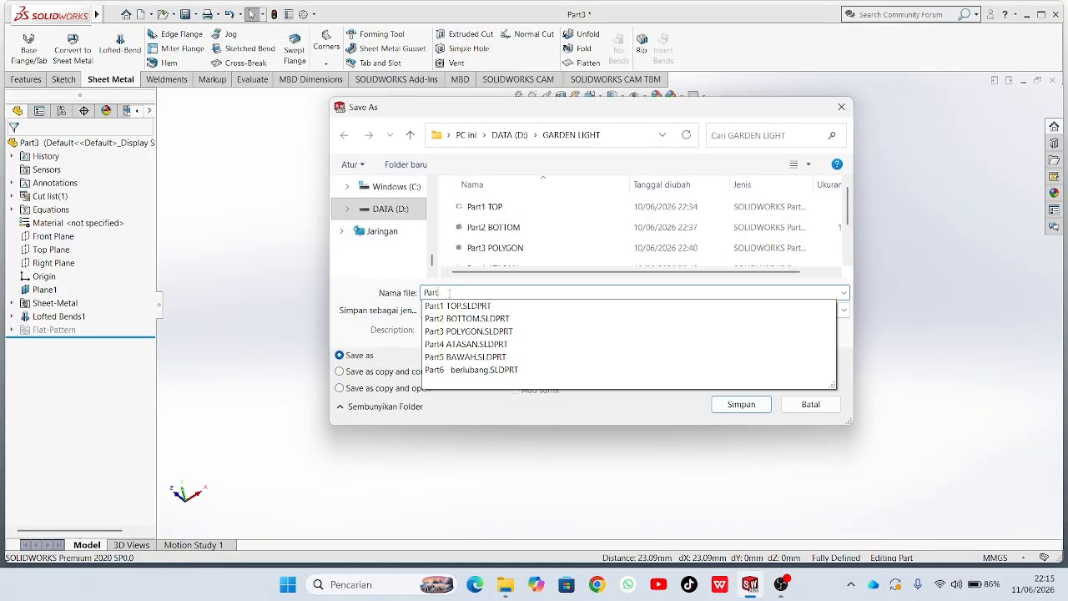
{"action": "type", "text": "7 shade"}
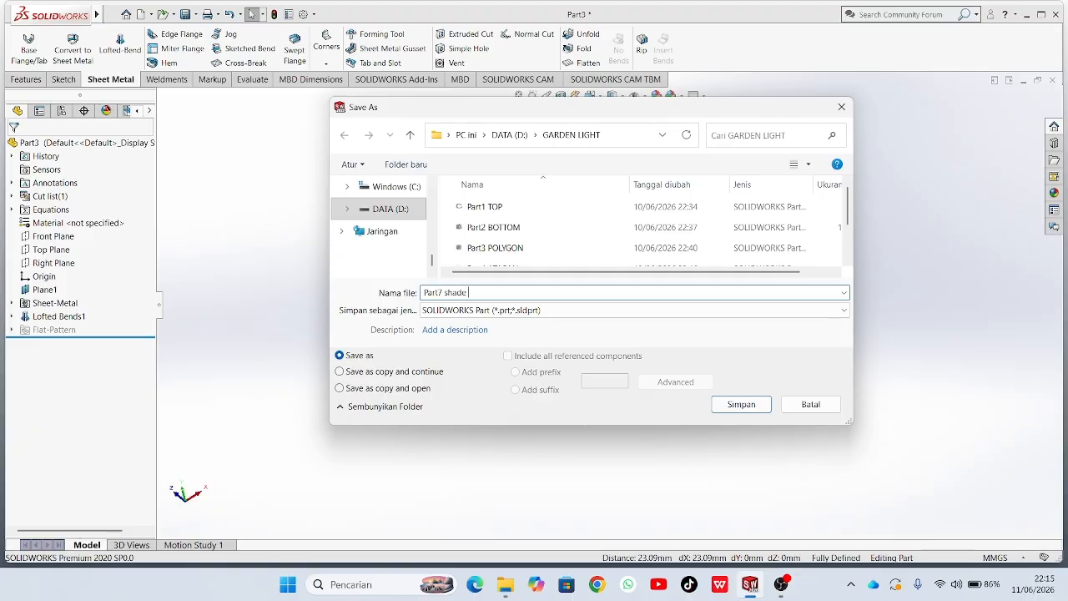
{"action": "left_click", "coordinate": [344, 389]}
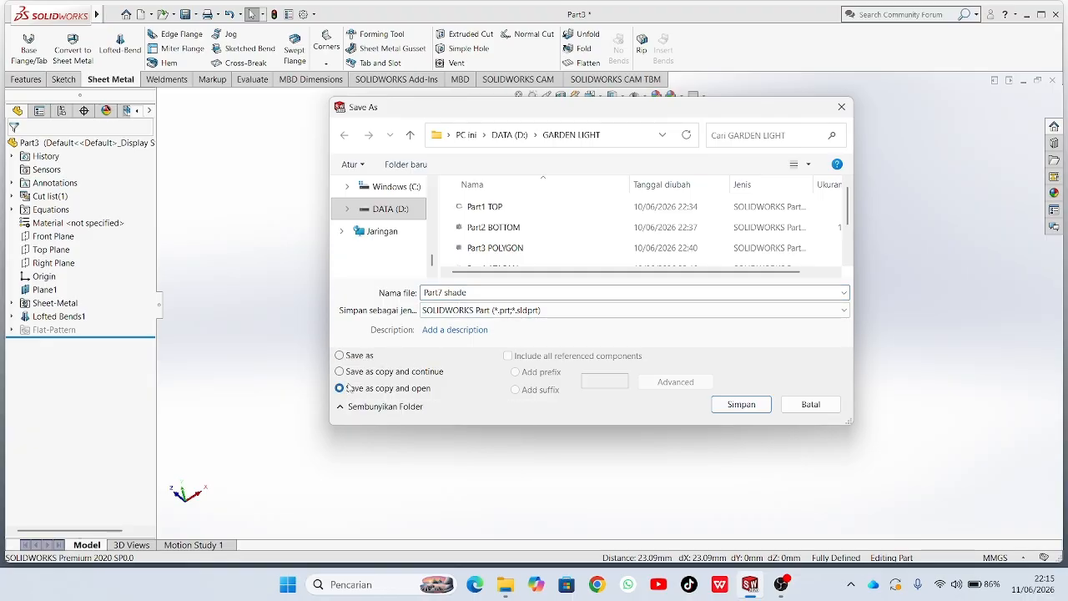
{"action": "left_click", "coordinate": [740, 404]}
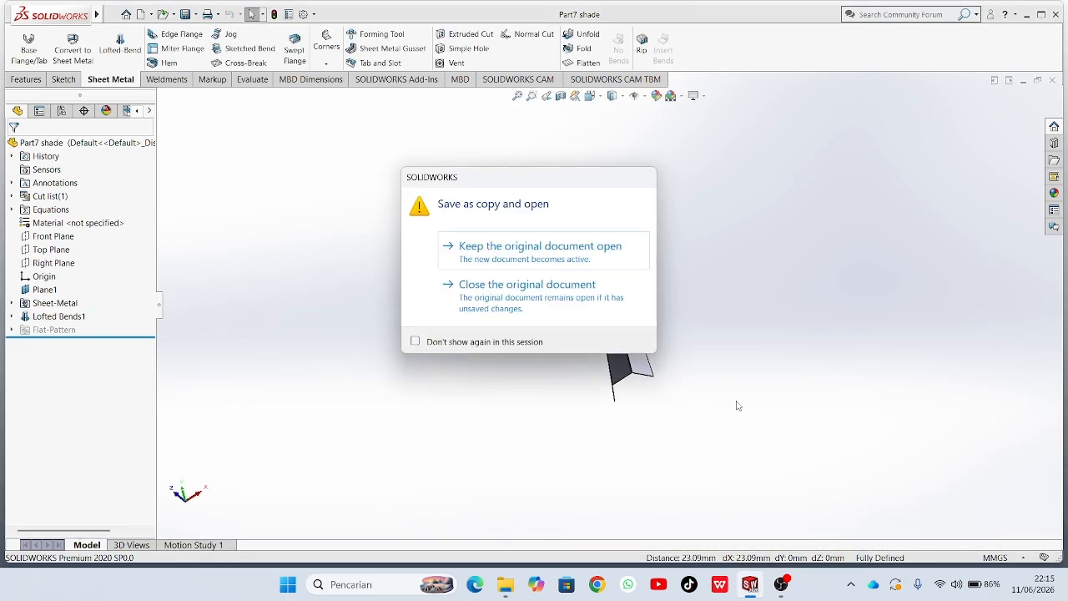
{"action": "left_click", "coordinate": [549, 302]}
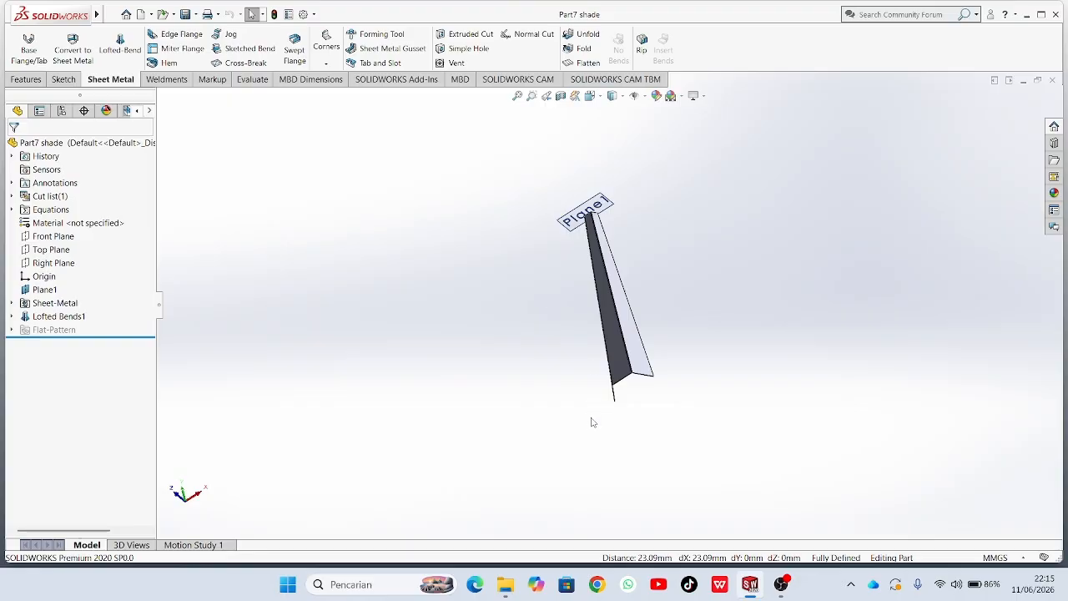
View the lofted part's slanted side face straight on and open a new sketch on it.
{"action": "middle_click_drag", "start_coordinate": [590, 422], "coordinate": [618, 377]}
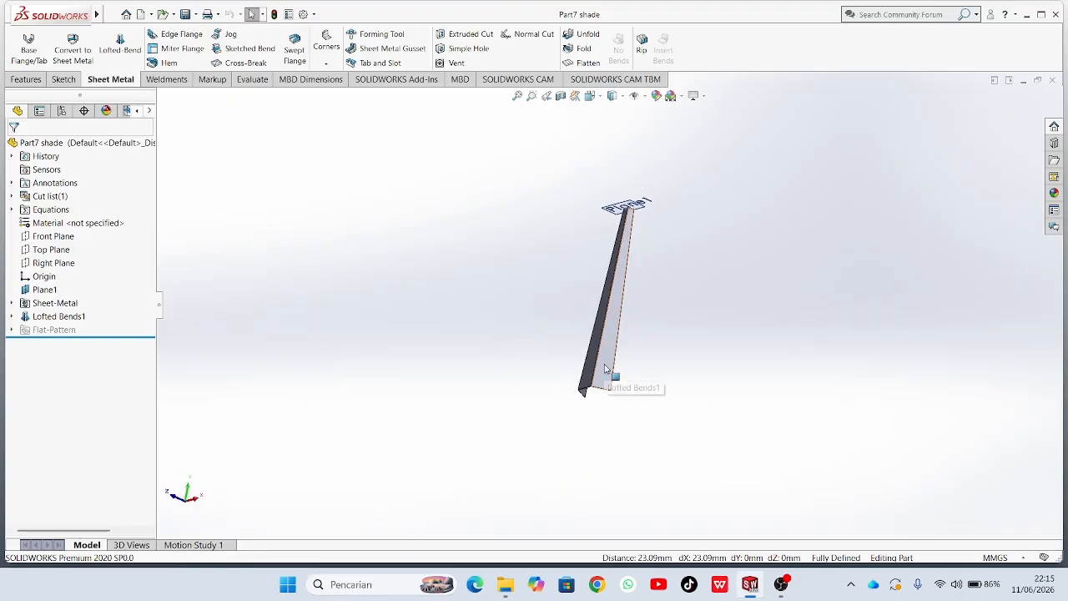
{"action": "scroll", "coordinate": [605, 369], "scroll_direction": "down", "scroll_amount": 3}
{"action": "scroll", "coordinate": [626, 311], "scroll_direction": "up", "scroll_amount": 1}
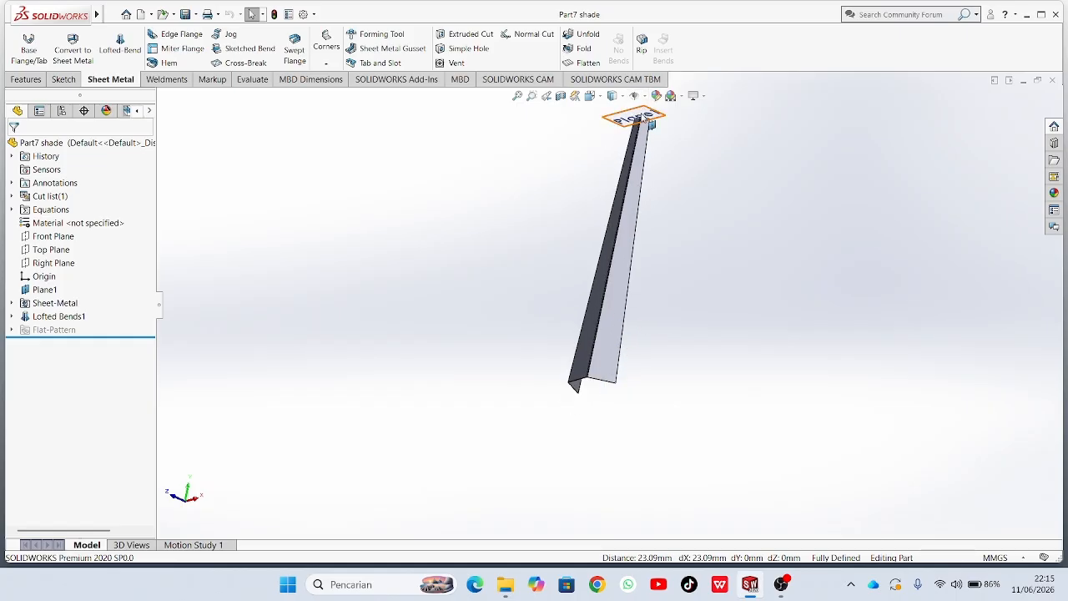
{"action": "right_click", "coordinate": [603, 365]}
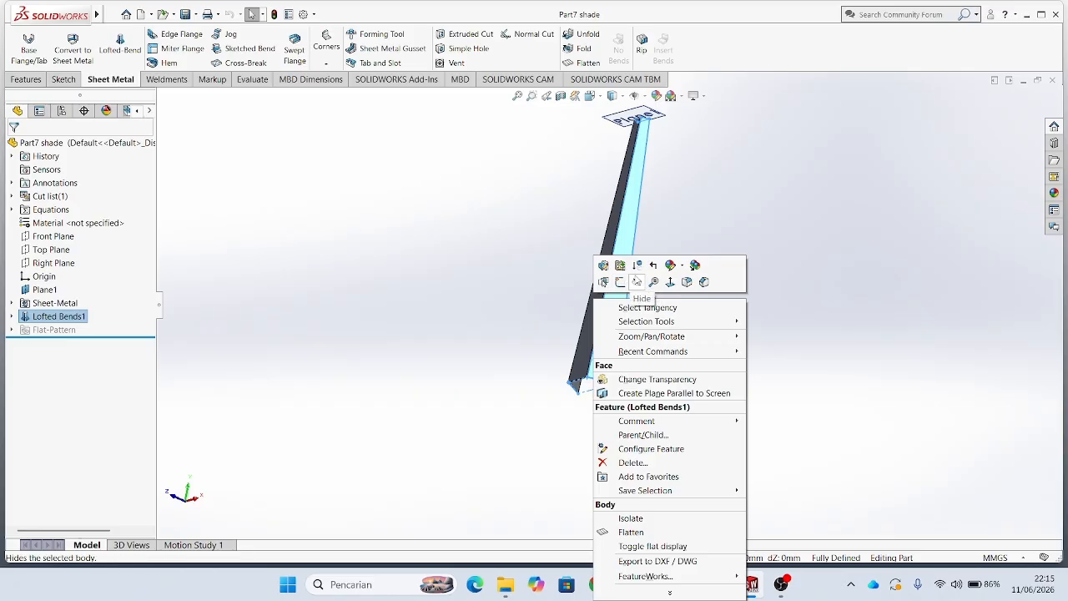
{"action": "left_click", "coordinate": [670, 282]}
{"action": "left_click", "coordinate": [680, 443]}
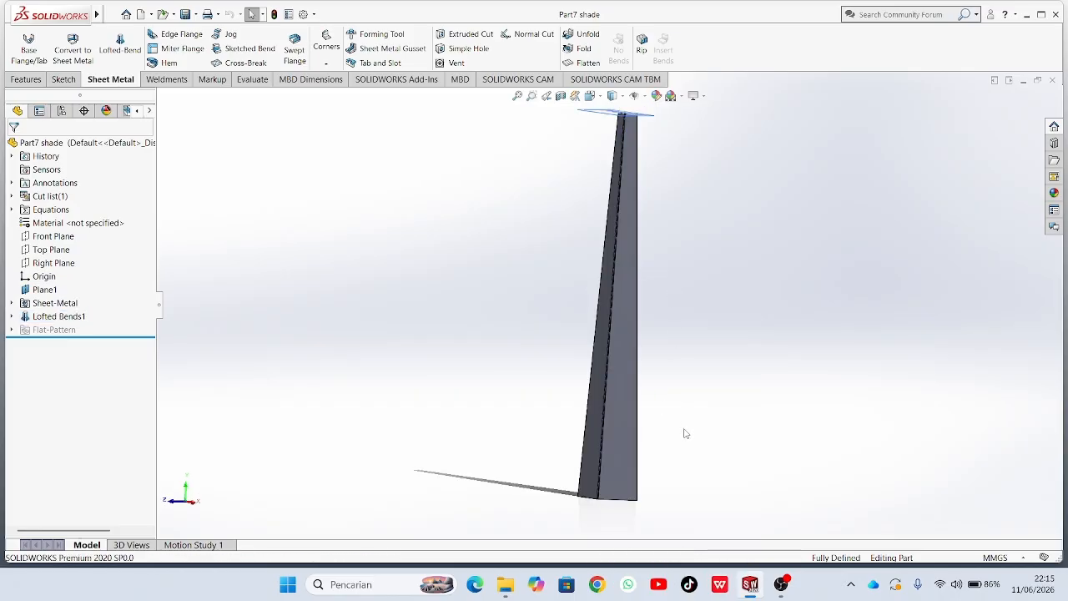
{"action": "scroll", "coordinate": [638, 418], "scroll_direction": "up", "scroll_amount": 1}
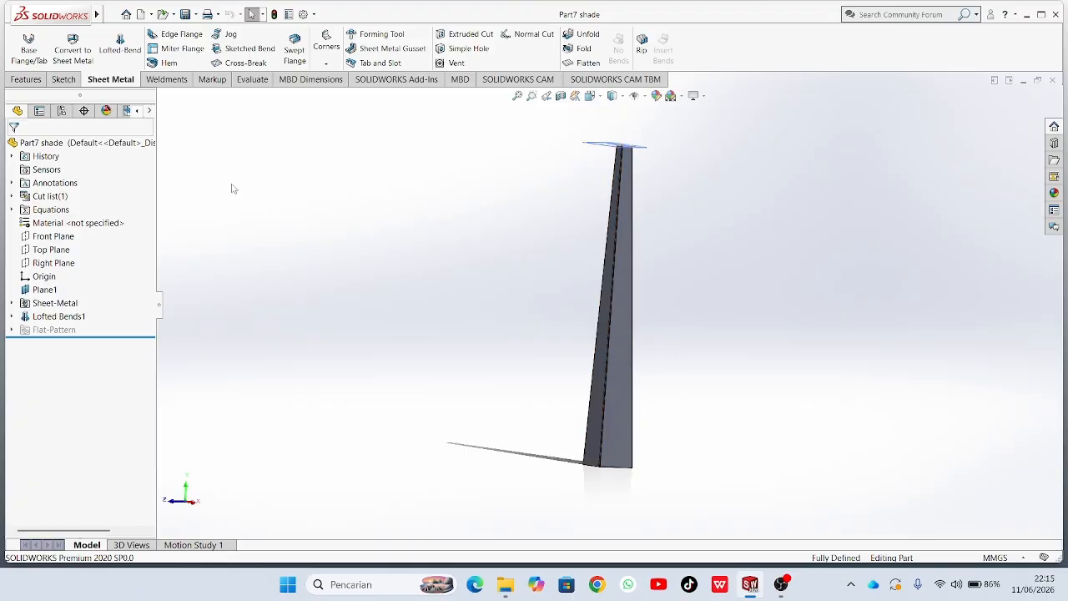
{"action": "left_click", "coordinate": [42, 80]}
{"action": "left_click", "coordinate": [60, 81]}
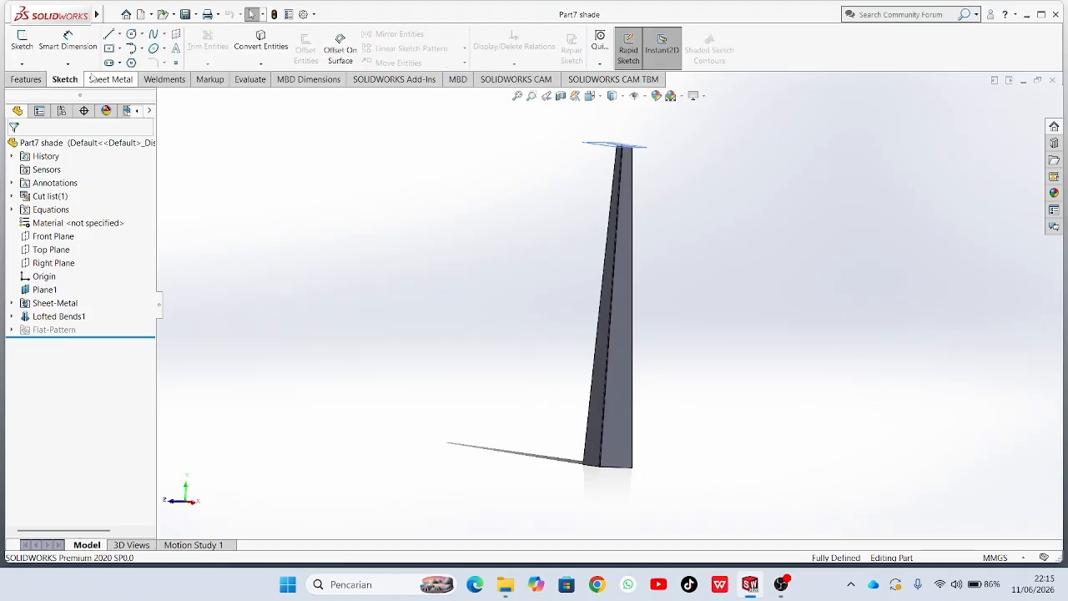
{"action": "left_click", "coordinate": [22, 42]}
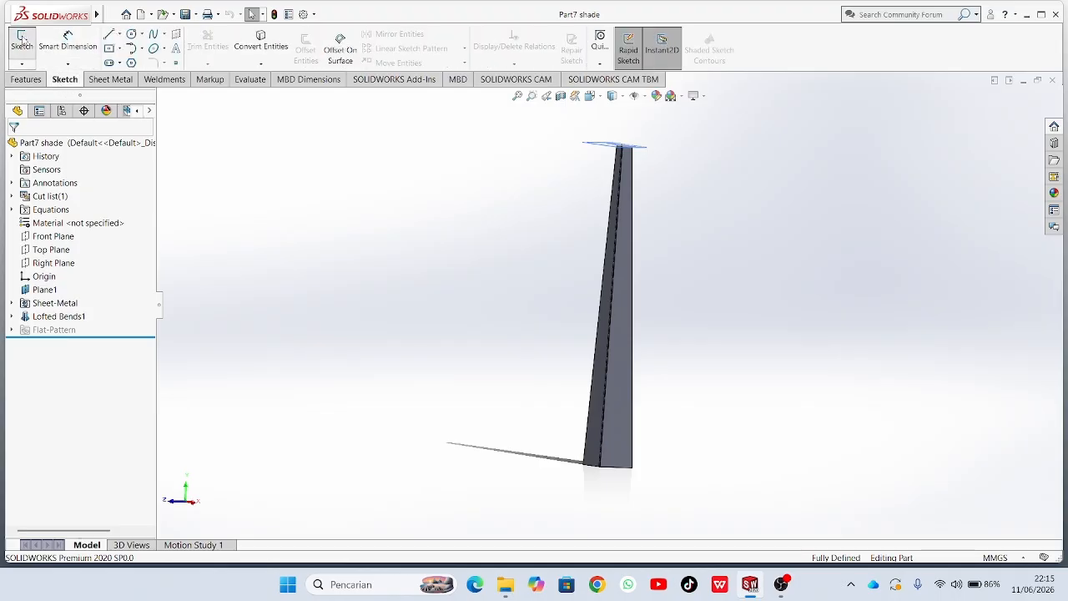
{"action": "left_click", "coordinate": [613, 465]}
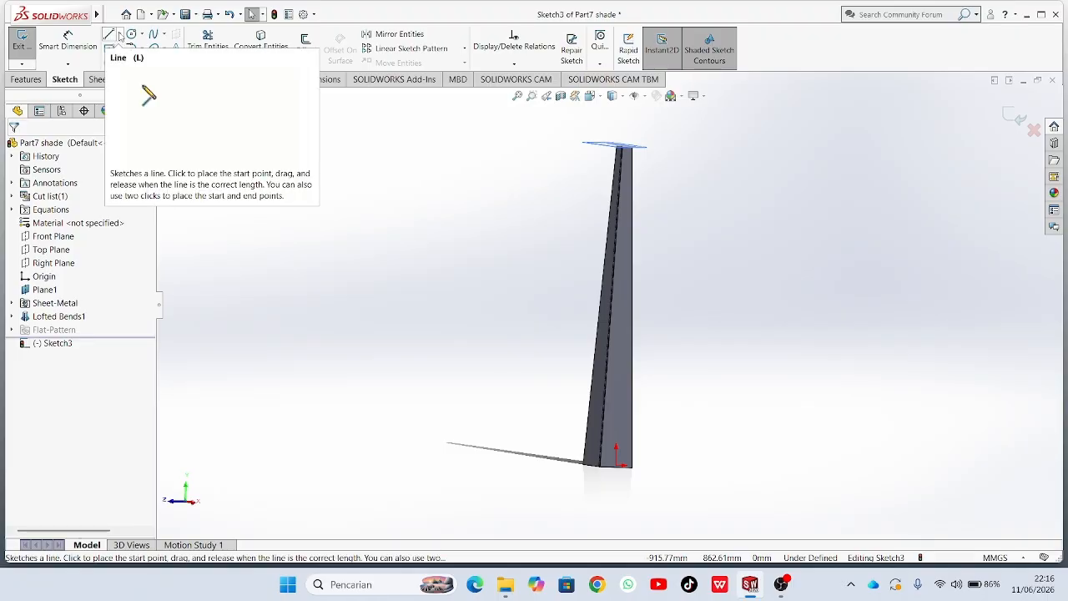
Sketch a centerline about 168 mm long up the side face from the sketch origin at its wide end edge.
{"action": "left_click", "coordinate": [119, 34]}
{"action": "left_click", "coordinate": [142, 64]}
{"action": "scroll", "coordinate": [709, 534], "scroll_direction": "down", "scroll_amount": 3}
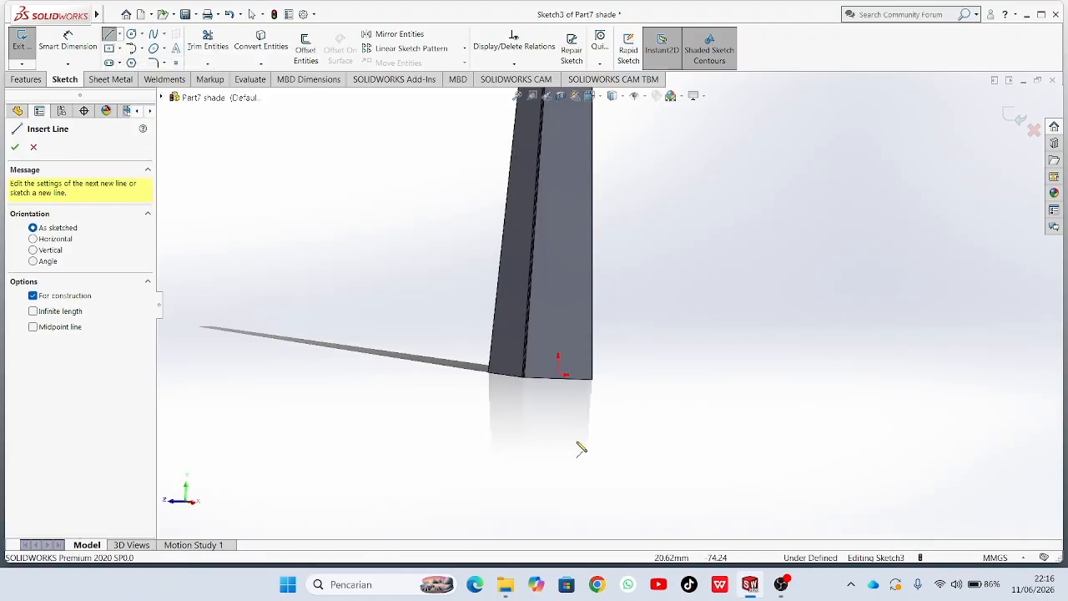
{"action": "left_click", "coordinate": [558, 377]}
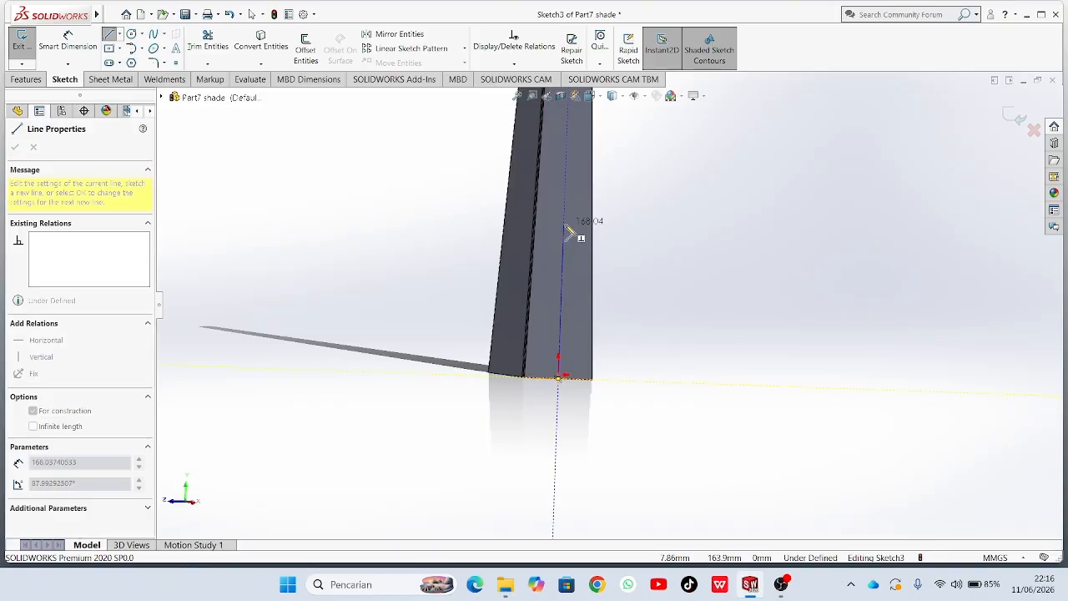
{"action": "left_click", "coordinate": [565, 225]}
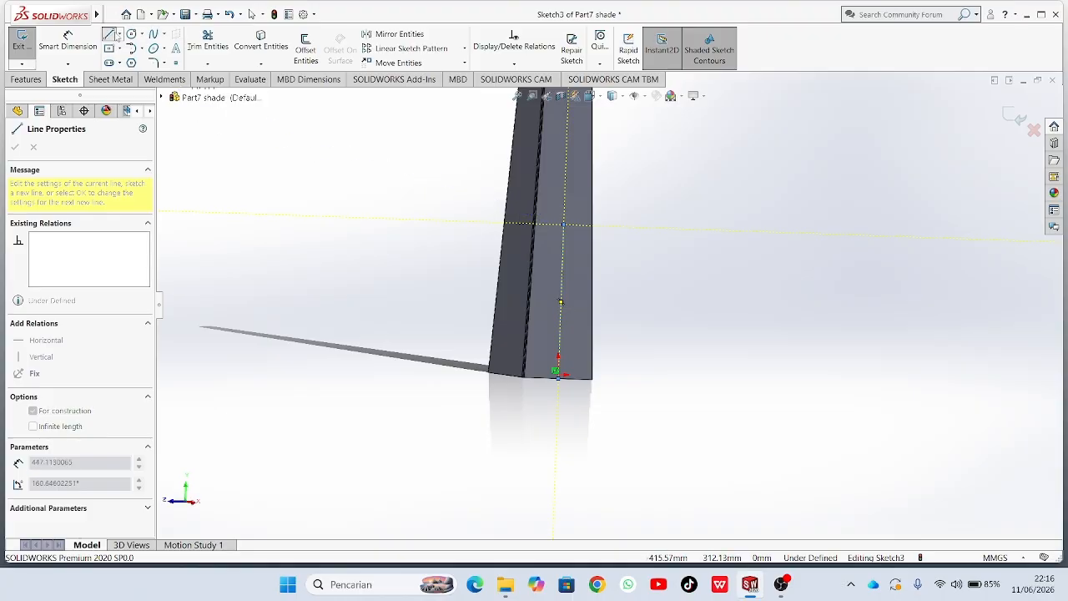
{"action": "left_click", "coordinate": [113, 34]}
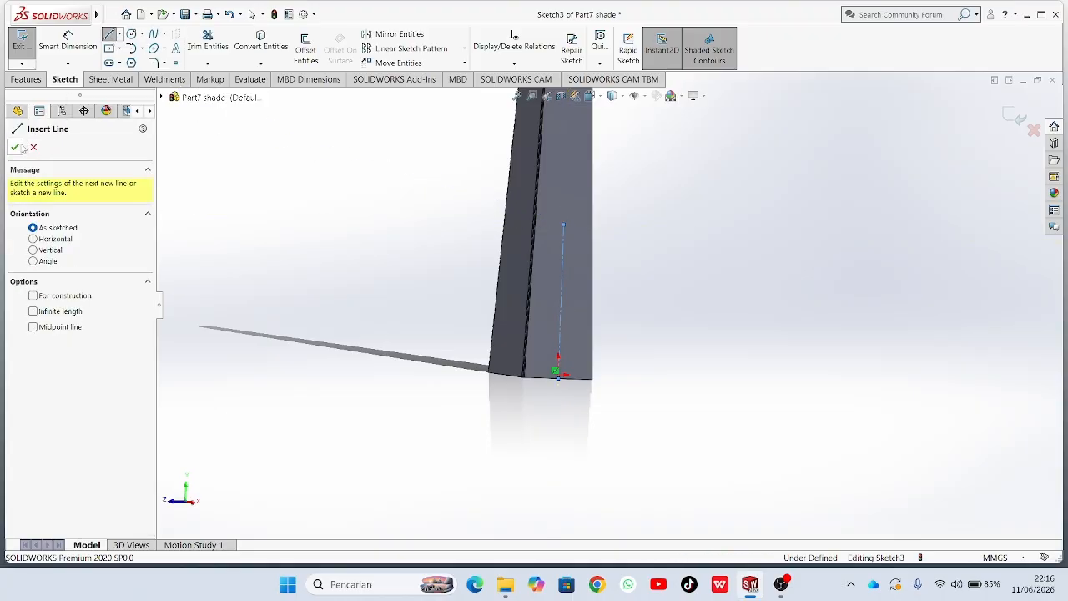
{"action": "left_click", "coordinate": [17, 147]}
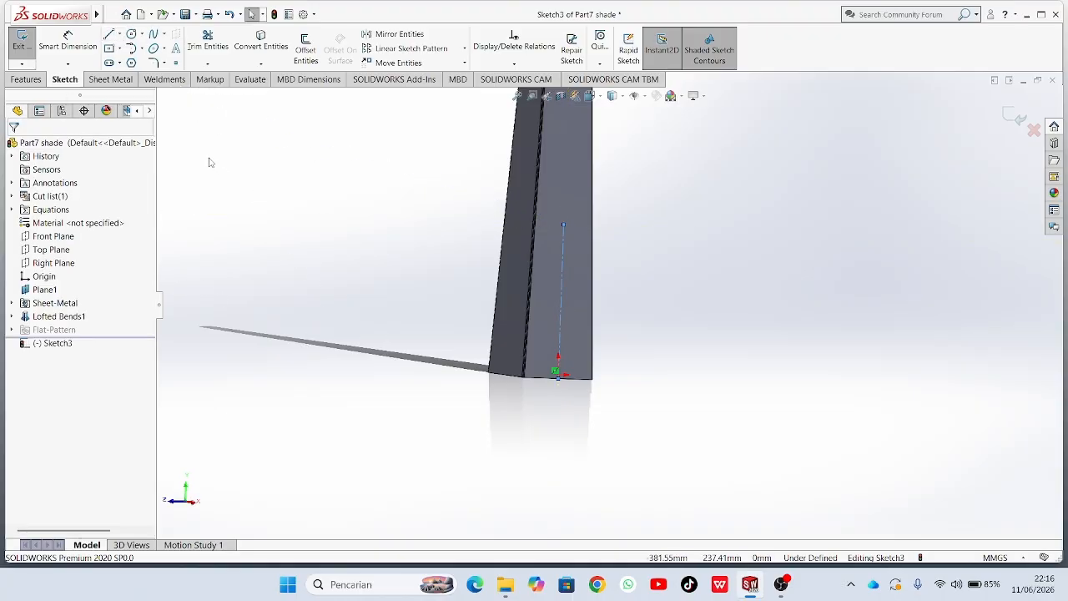
Sketch a circle with a radius of about 27 mm, centred on the centerline about 97 mm above the wide end edge.
{"action": "left_click", "coordinate": [133, 36]}
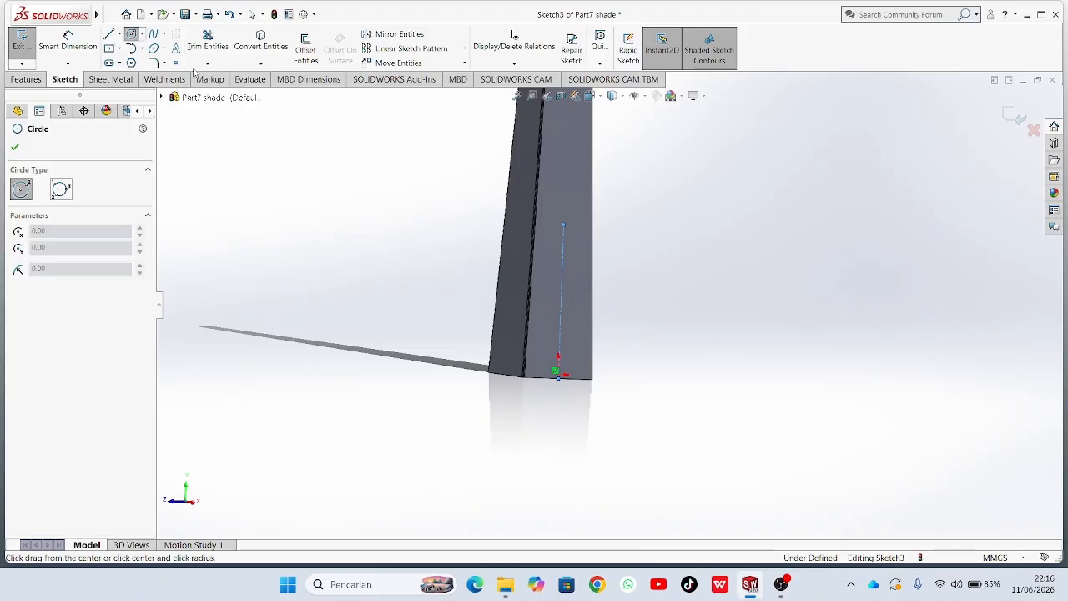
{"action": "left_click", "coordinate": [562, 288]}
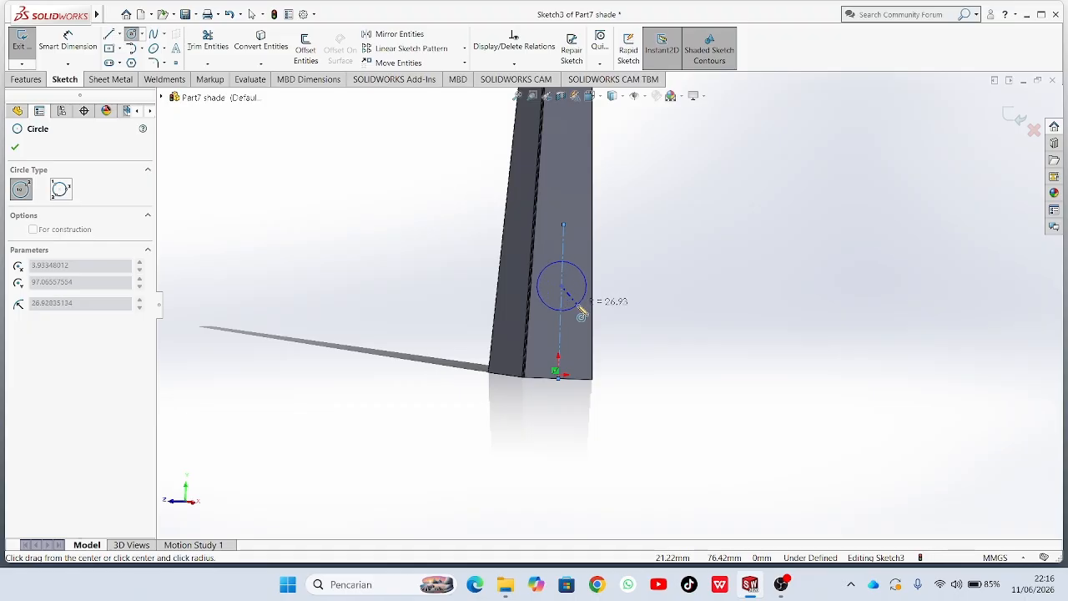
{"action": "left_click", "coordinate": [580, 312]}
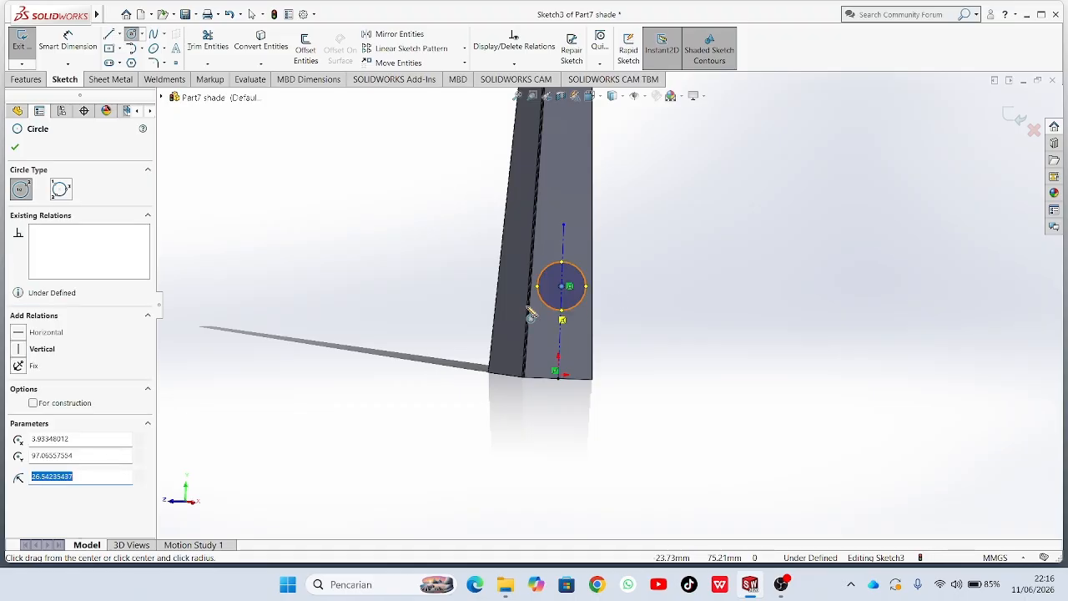
{"action": "left_click", "coordinate": [16, 148]}
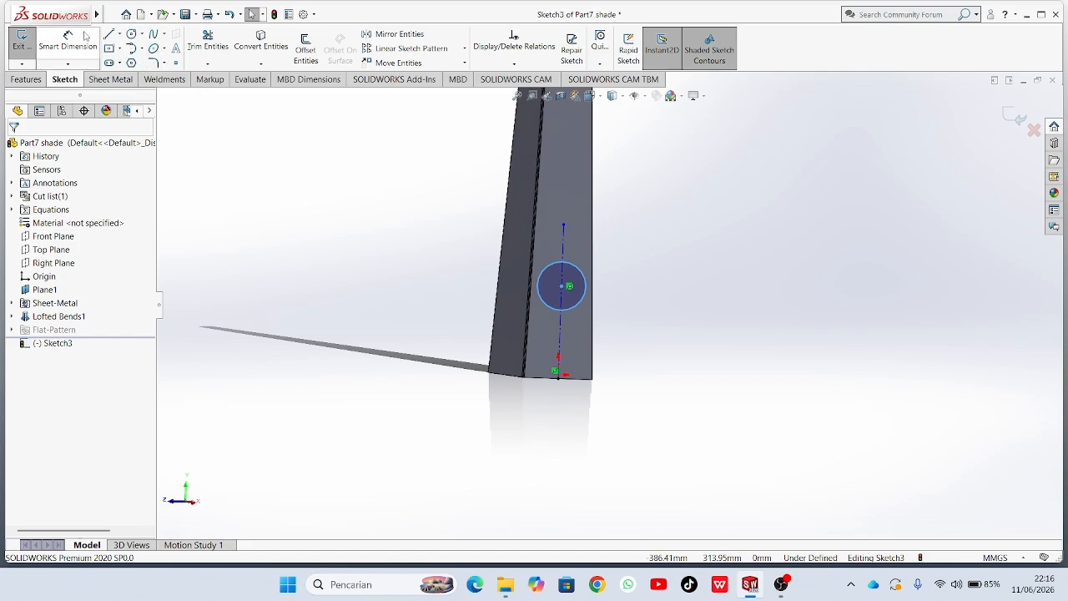
Dimension the diameter of the circle on the slanted side face and set it to 55 mm.
{"action": "left_click", "coordinate": [55, 46]}
{"action": "scroll", "coordinate": [655, 310], "scroll_direction": "up", "scroll_amount": 1}
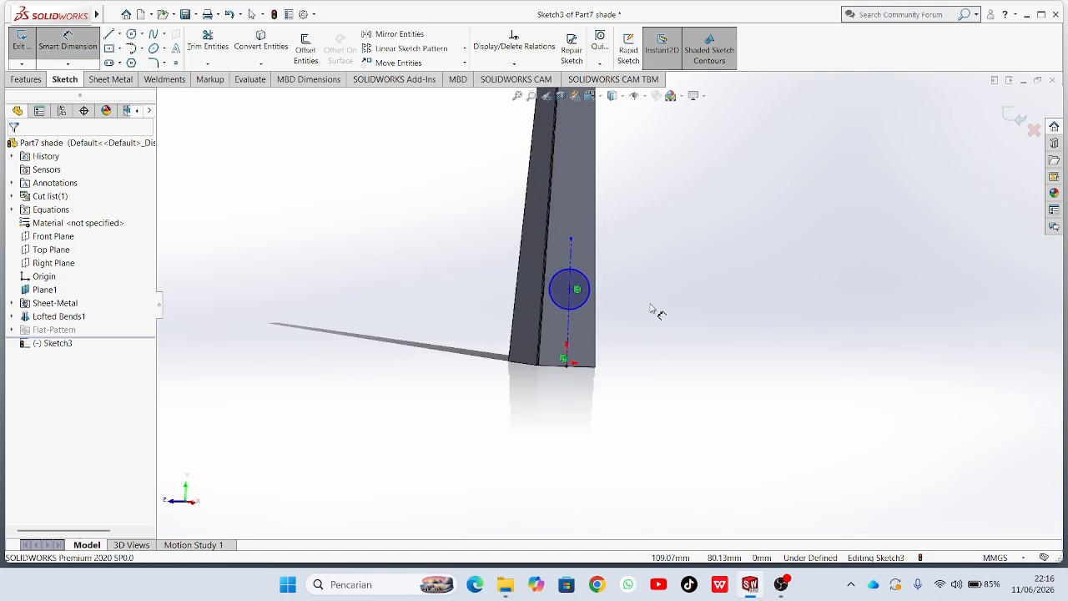
{"action": "scroll", "coordinate": [640, 318], "scroll_direction": "down", "scroll_amount": 5}
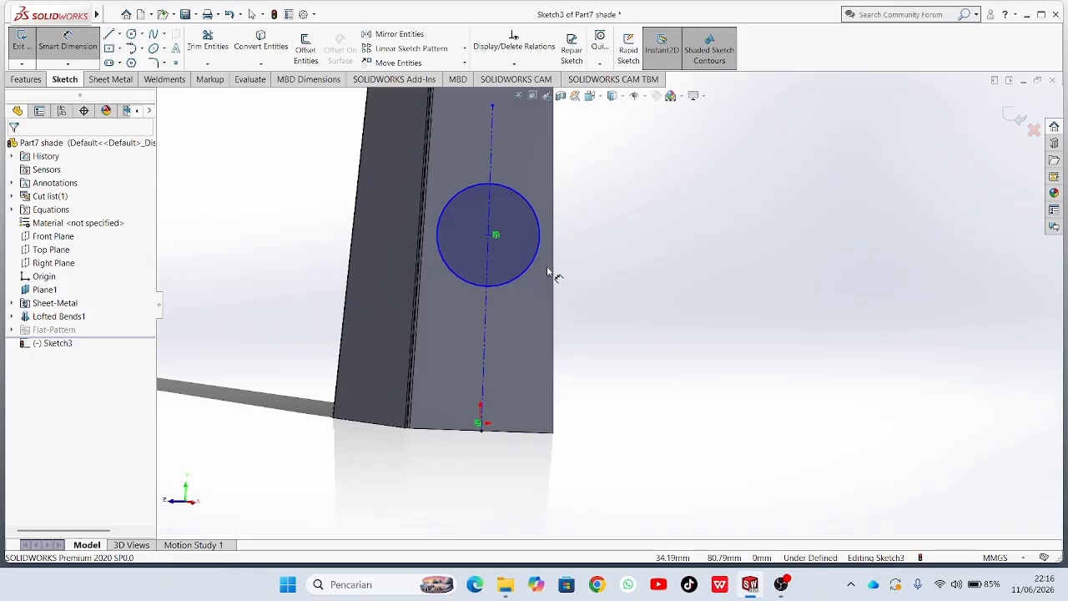
{"action": "left_click", "coordinate": [538, 257]}
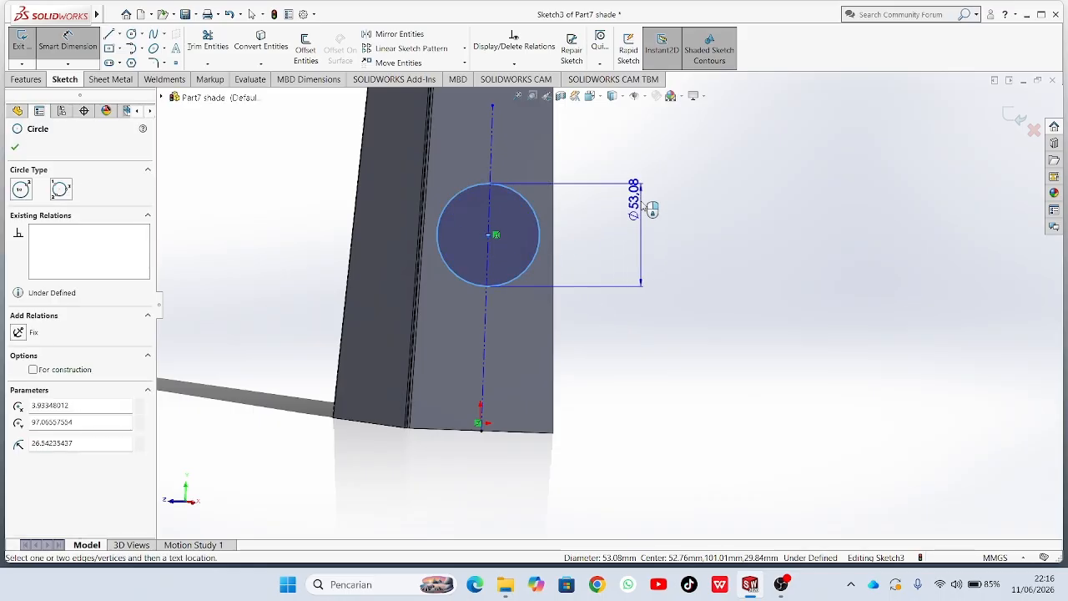
{"action": "left_click", "coordinate": [651, 232]}
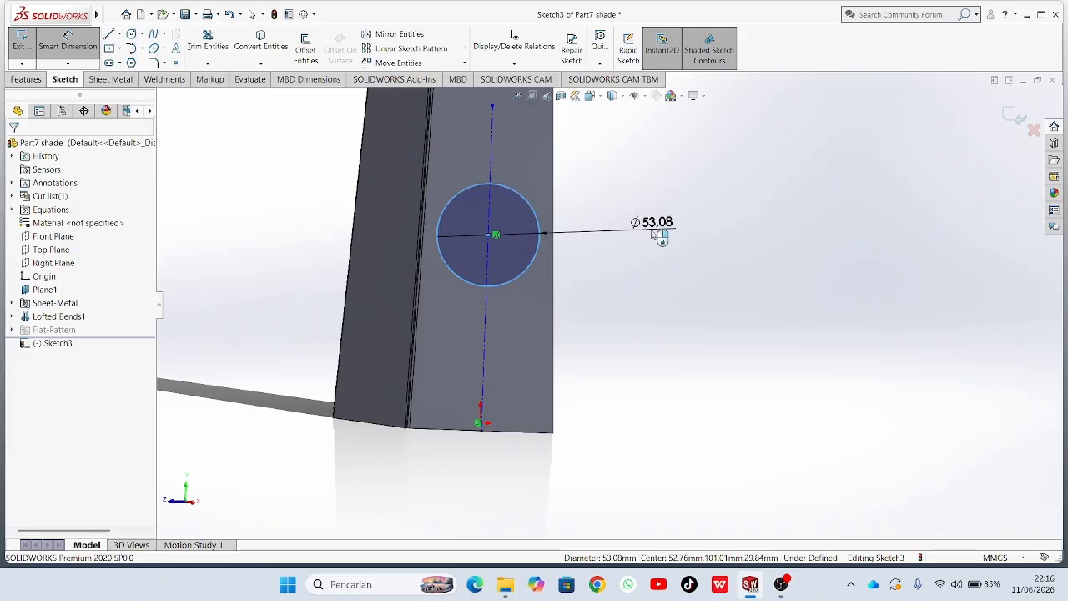
{"action": "type", "text": "="}
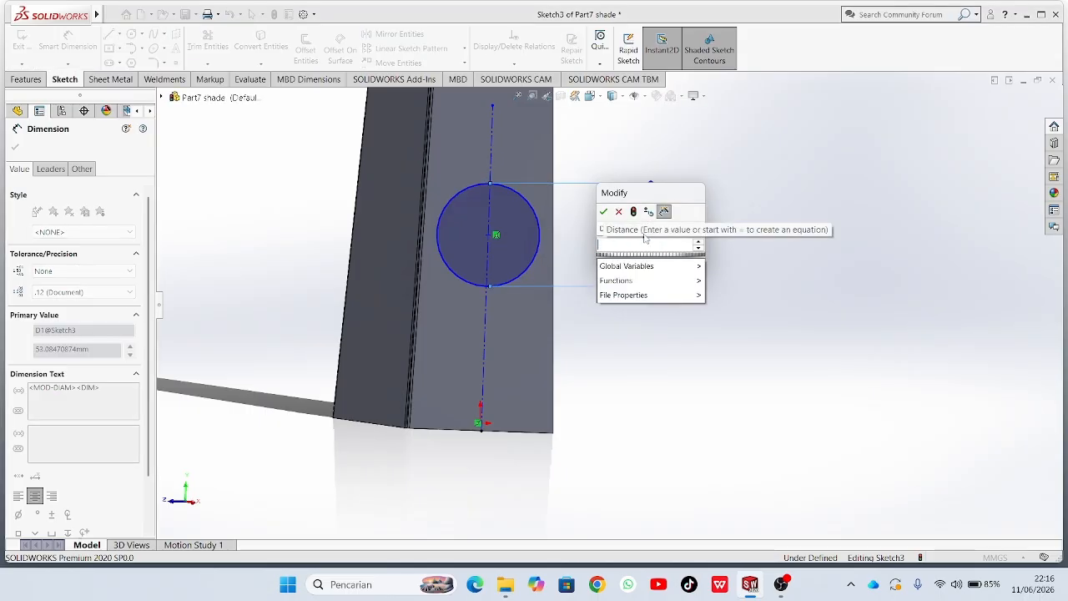
{"action": "type", "text": "55"}
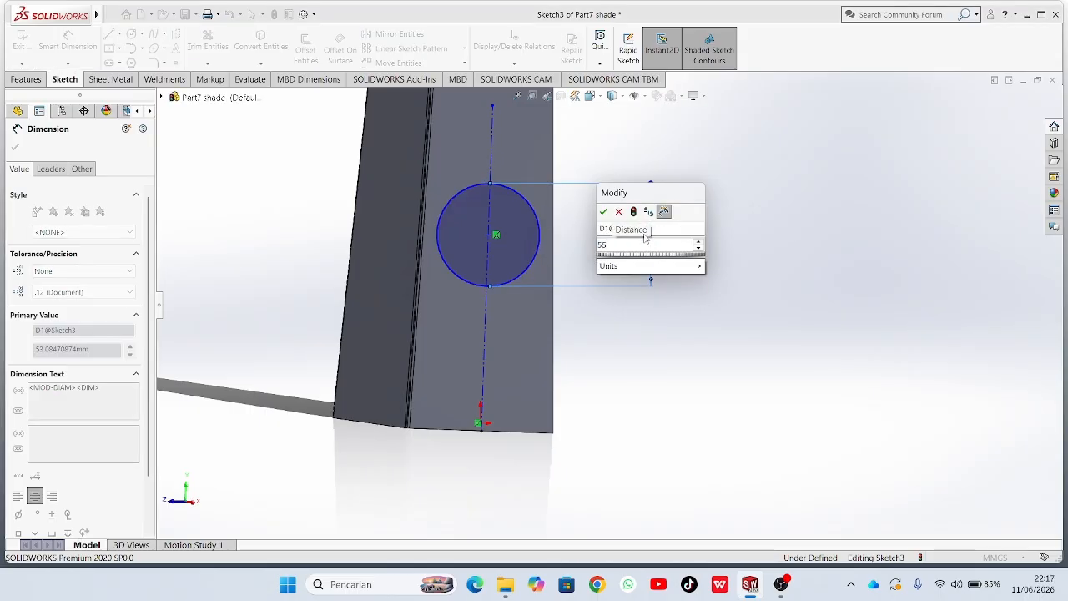
{"action": "key", "text": "Return"}
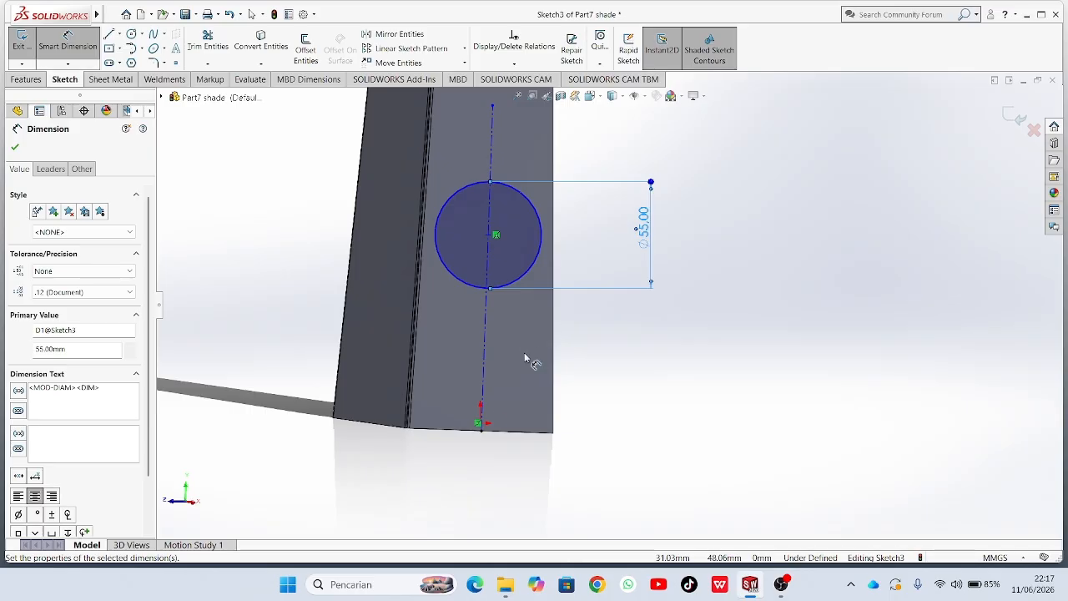
Dimension the circle's centre from the face's wide end edge and set the distance to 60 mm.
{"action": "left_click", "coordinate": [512, 431]}
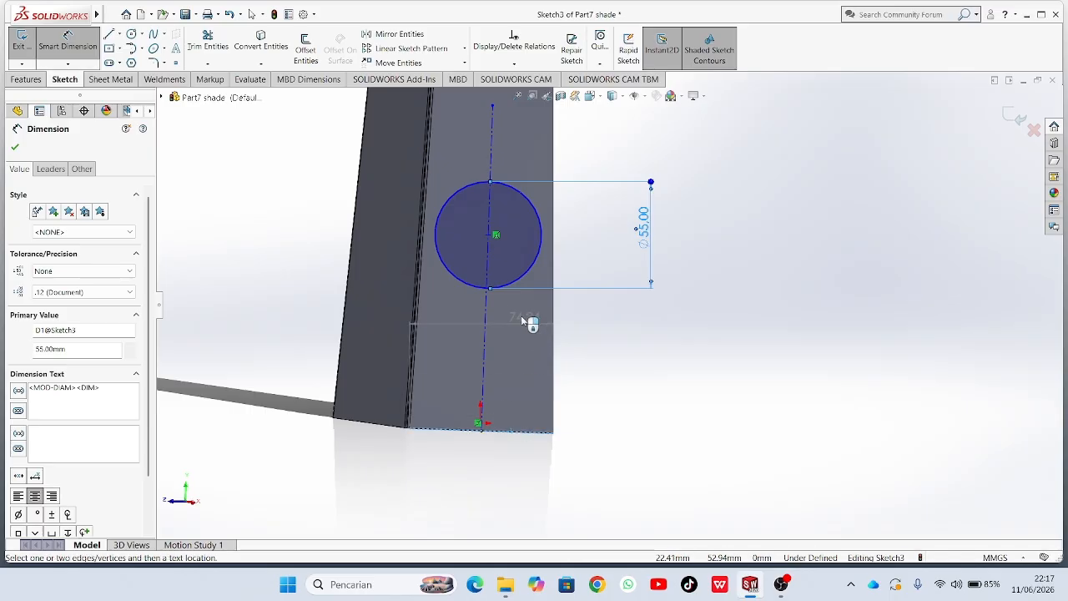
{"action": "left_click", "coordinate": [528, 278]}
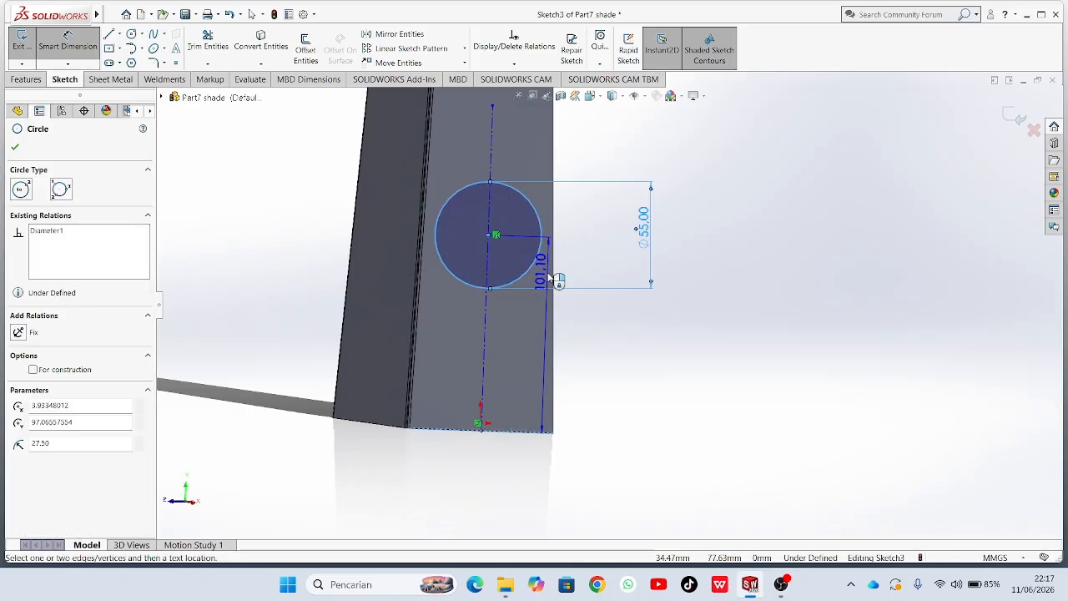
{"action": "left_click", "coordinate": [620, 281]}
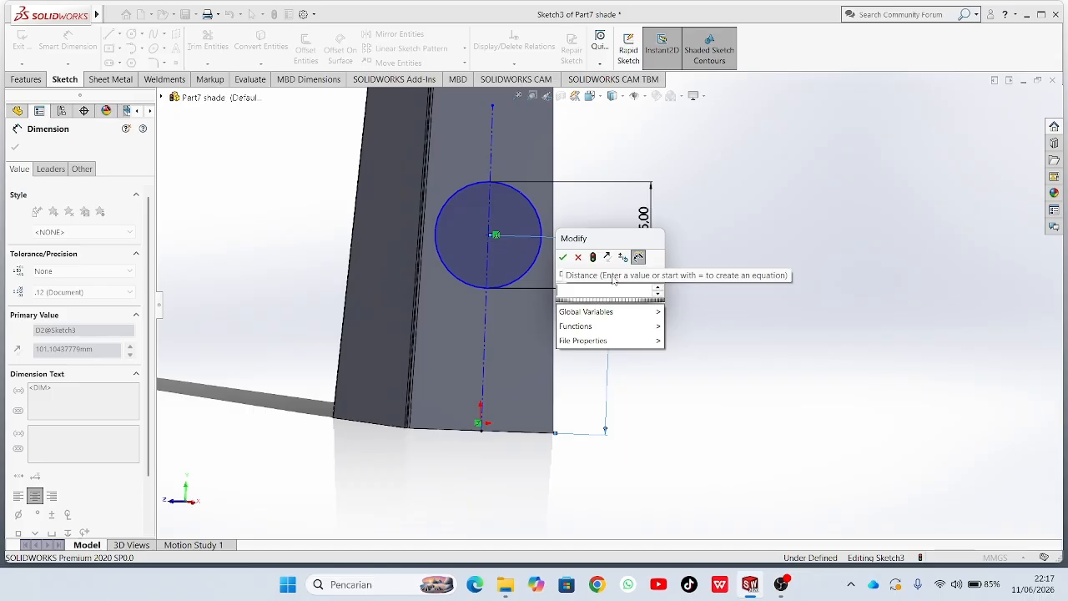
{"action": "type", "text": "60"}
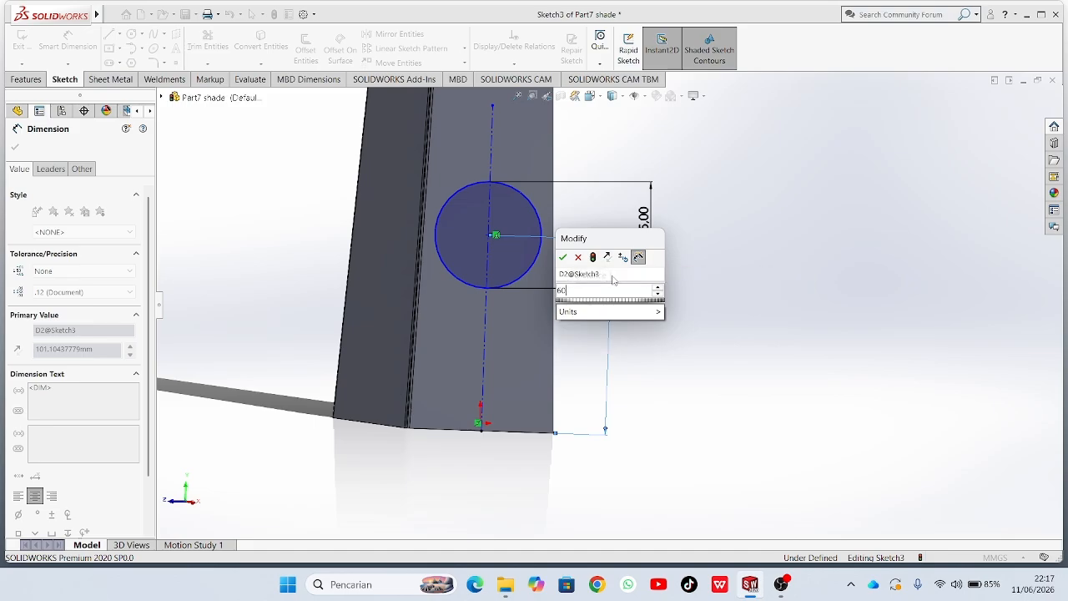
{"action": "key", "text": "Return"}
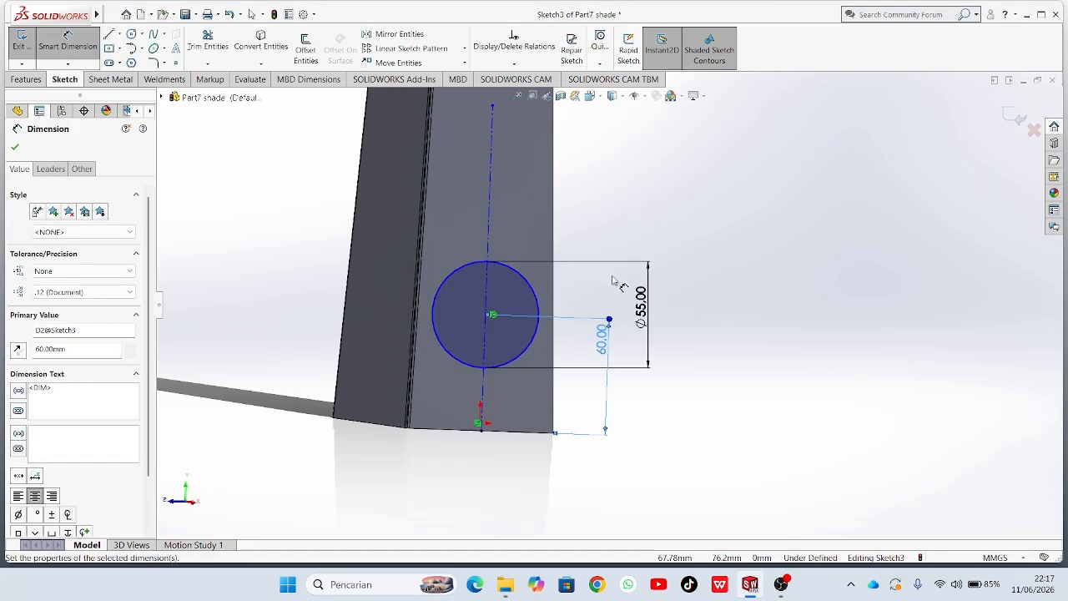
{"action": "left_click", "coordinate": [14, 147]}
Sketch a horizontal centerline through the 55 mm circle's centre, spanning the side face from its outer edge to the bend edge.
{"action": "left_click", "coordinate": [119, 35]}
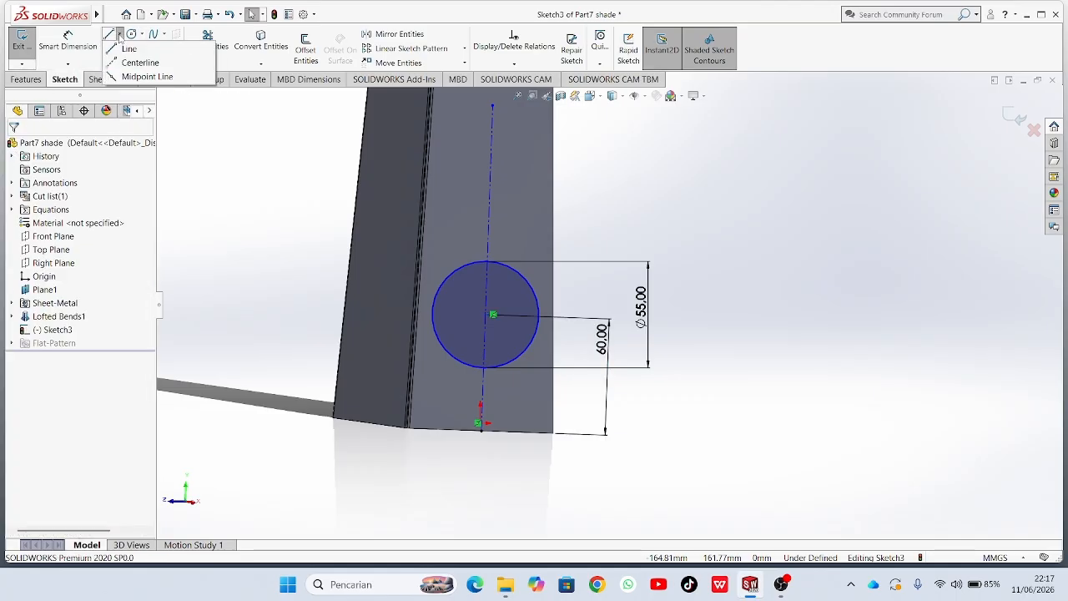
{"action": "left_click", "coordinate": [137, 61]}
{"action": "scroll", "coordinate": [574, 316], "scroll_direction": "down", "scroll_amount": 4}
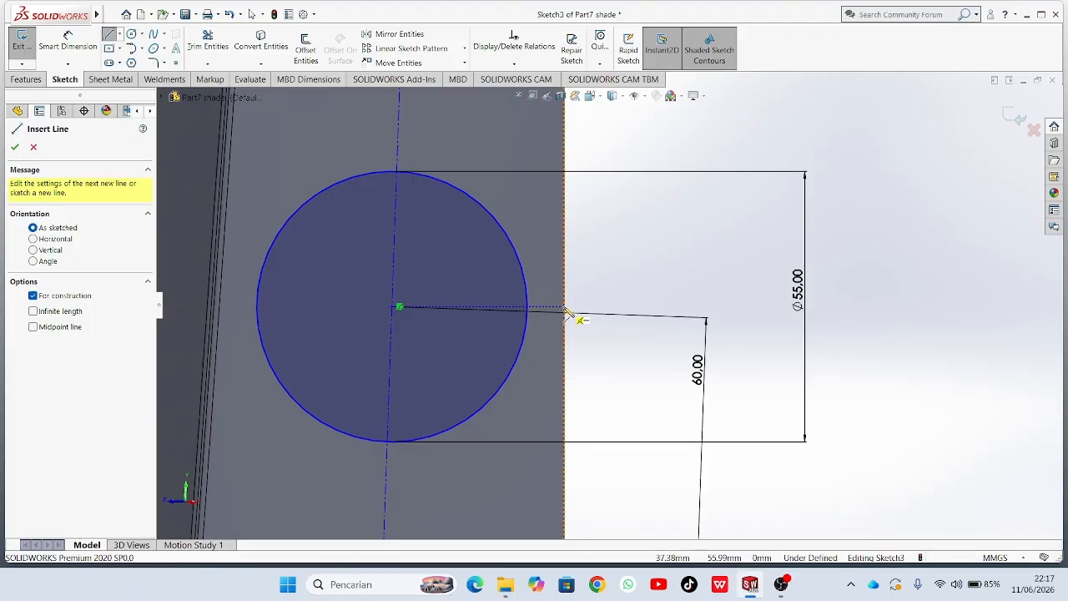
{"action": "left_click", "coordinate": [567, 316]}
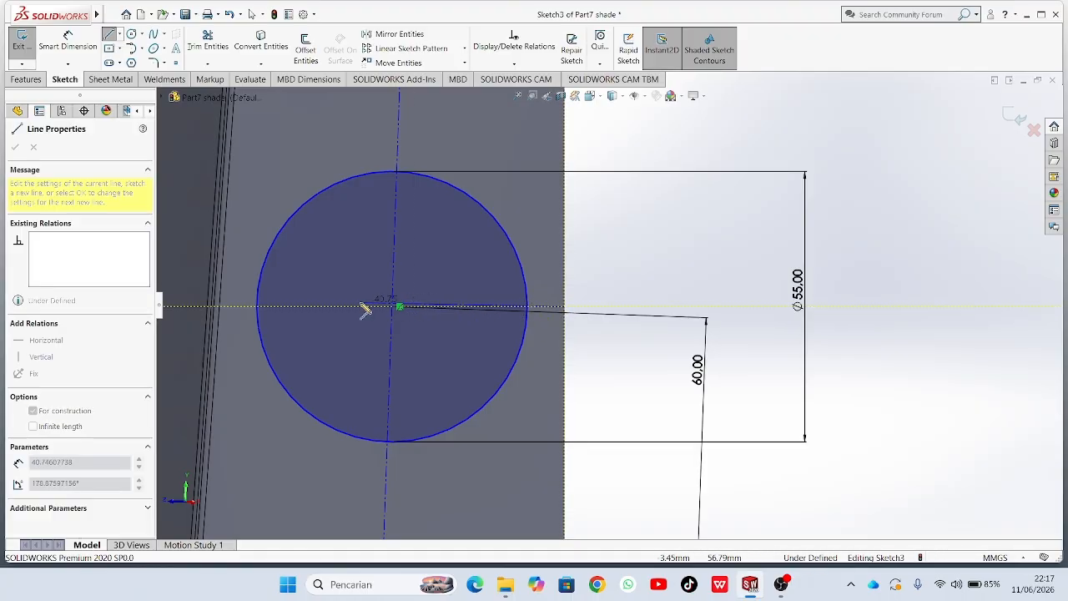
{"action": "left_click", "coordinate": [220, 308]}
{"action": "scroll", "coordinate": [251, 334], "scroll_direction": "up", "scroll_amount": 4}
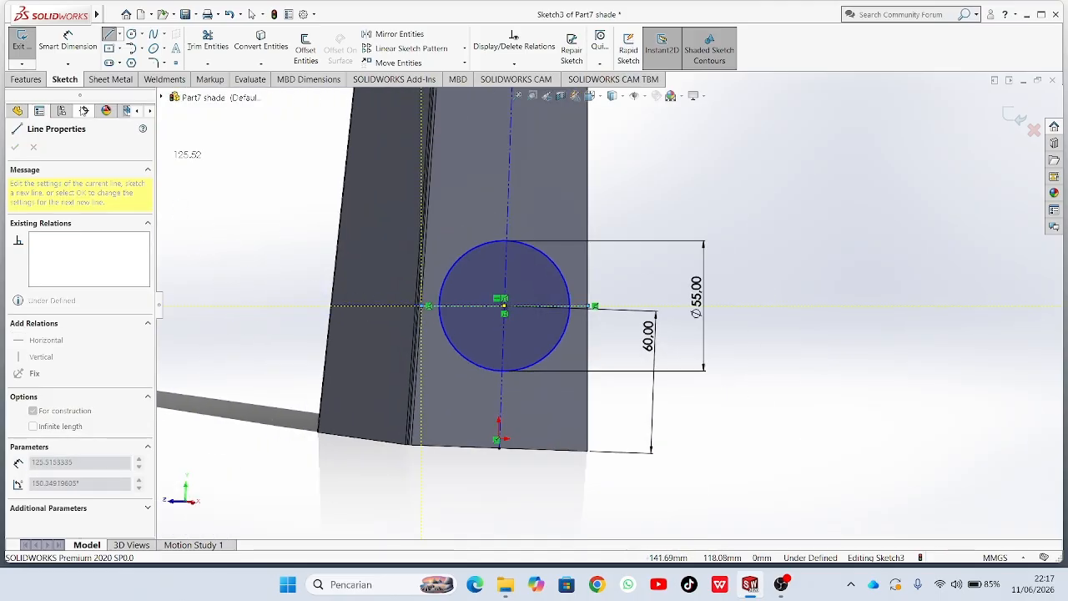
{"action": "left_click", "coordinate": [108, 34]}
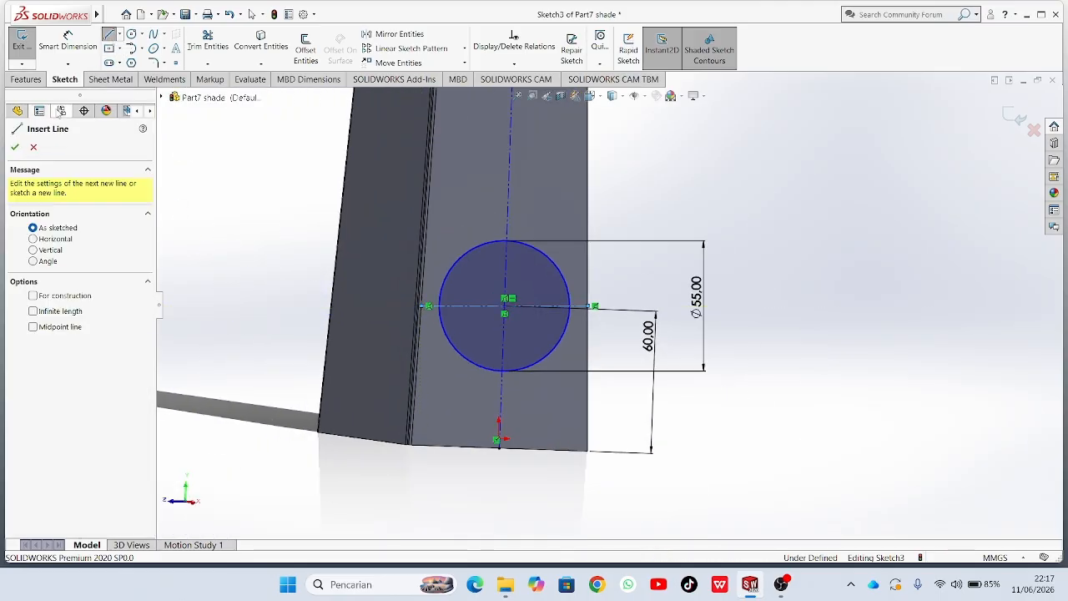
{"action": "left_click", "coordinate": [15, 148]}
Sketch a small circle with a radius of about 3 mm diagonally above the large circle, near the bend edge.
{"action": "middle_click_drag", "start_coordinate": [463, 254], "coordinate": [423, 252]}
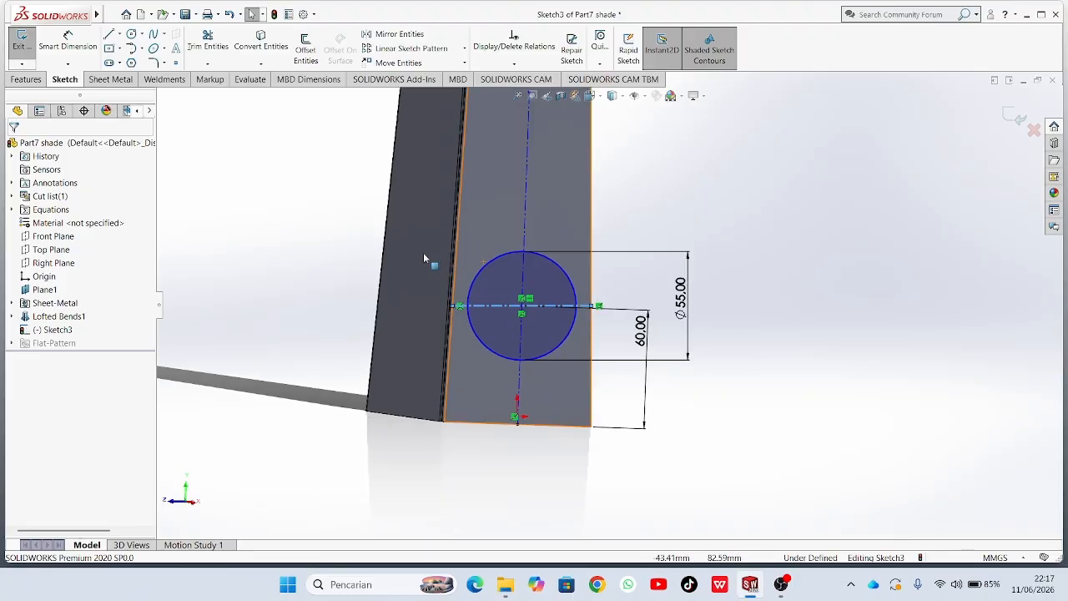
{"action": "left_click", "coordinate": [131, 34]}
{"action": "scroll", "coordinate": [439, 244], "scroll_direction": "down", "scroll_amount": 3}
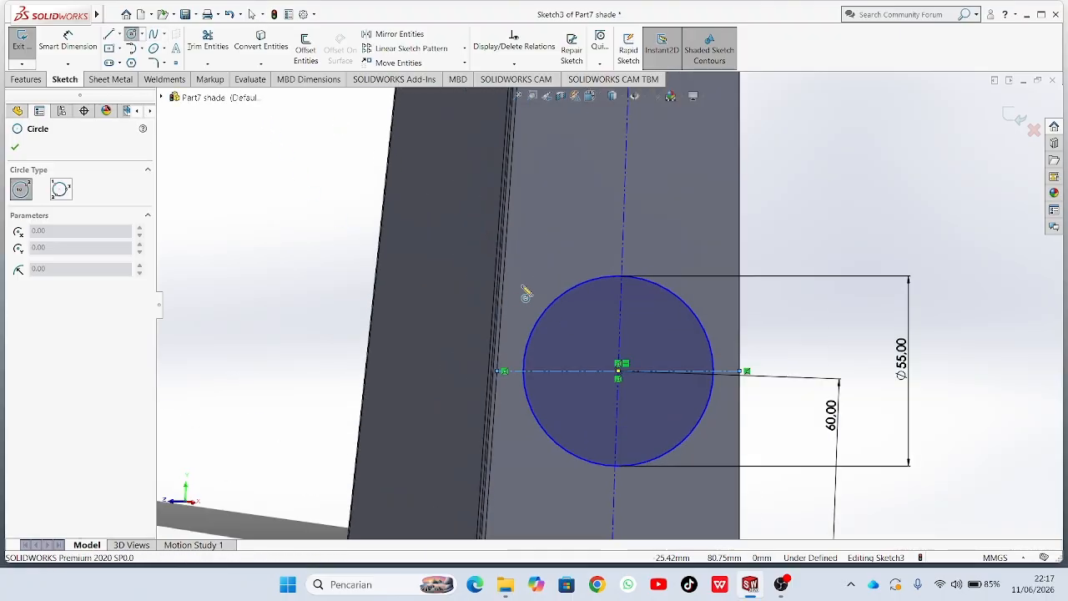
{"action": "left_click", "coordinate": [522, 287]}
{"action": "left_click", "coordinate": [530, 291]}
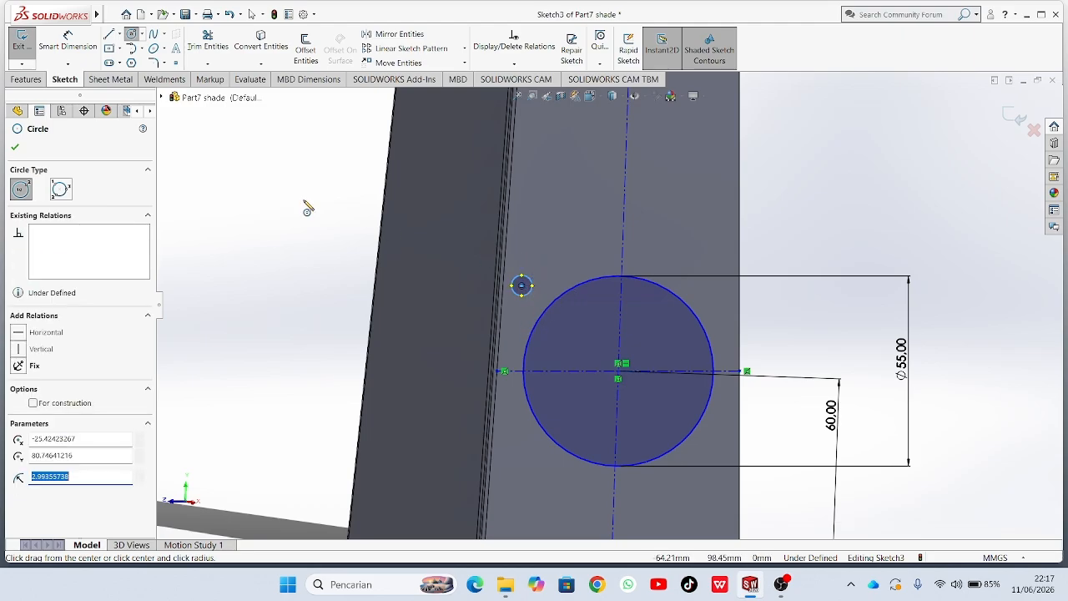
{"action": "left_click", "coordinate": [15, 147]}
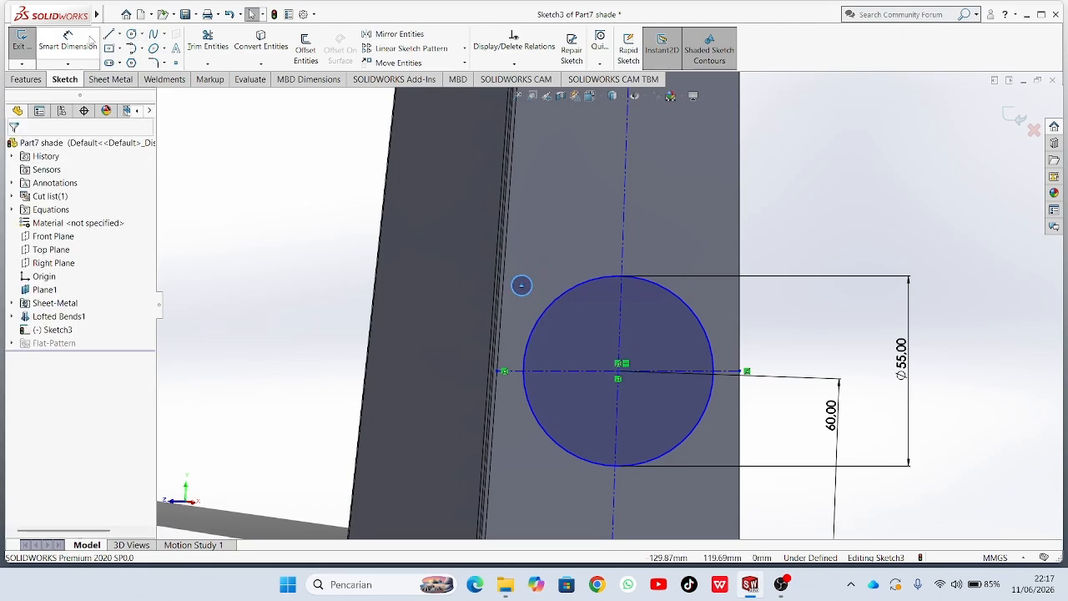
Dimension the small circle's centre from the horizontal centerline and set the distance to 28 mm.
{"action": "left_click", "coordinate": [88, 42]}
{"action": "scroll", "coordinate": [643, 296], "scroll_direction": "down", "scroll_amount": 3}
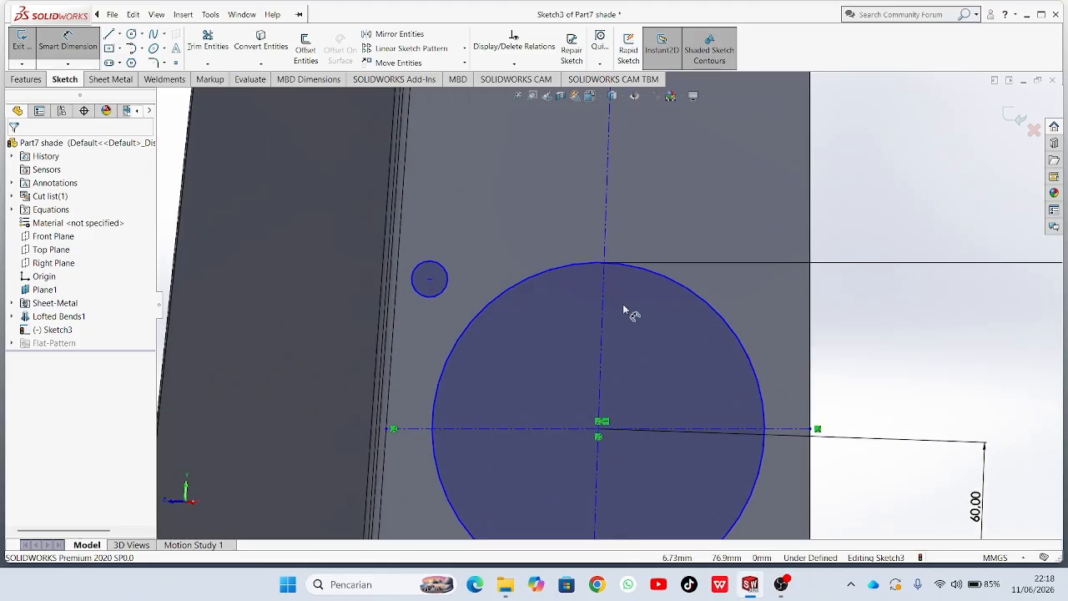
{"action": "left_click", "coordinate": [437, 299]}
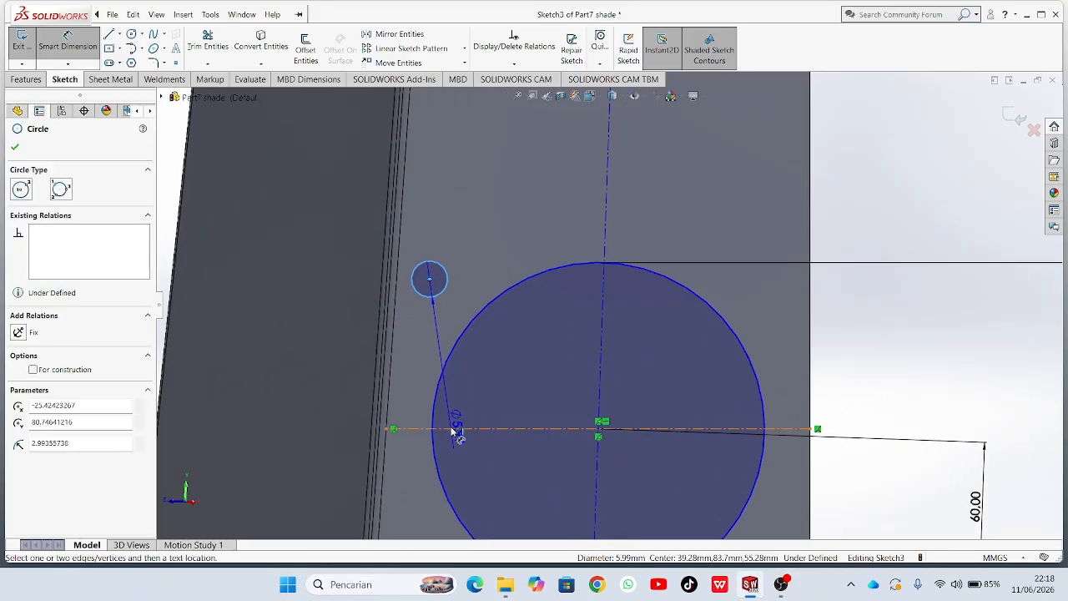
{"action": "left_click", "coordinate": [451, 430]}
{"action": "left_click", "coordinate": [327, 389]}
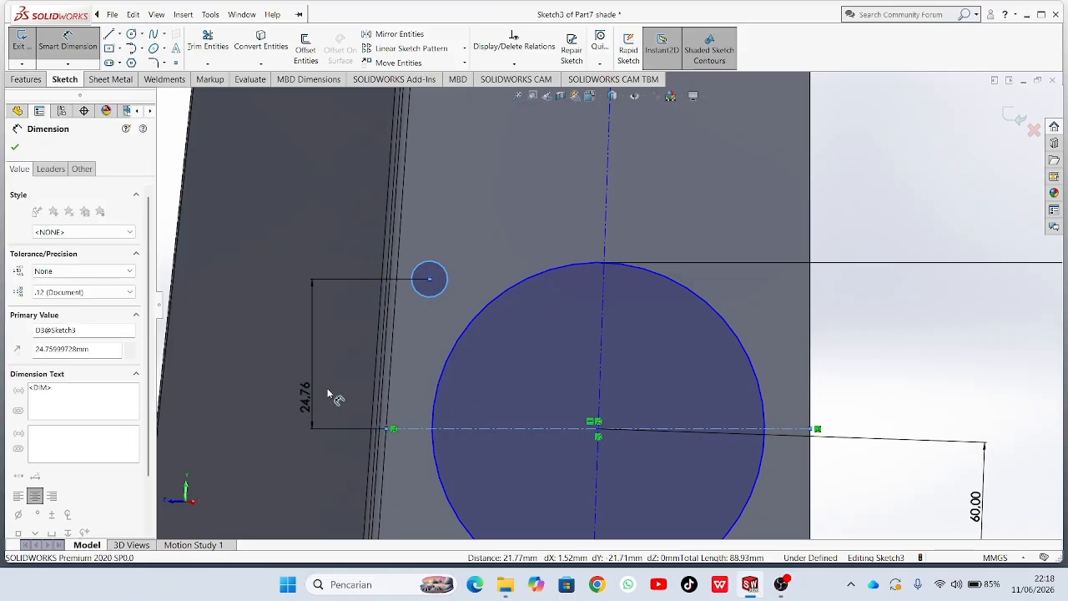
{"action": "type", "text": "="}
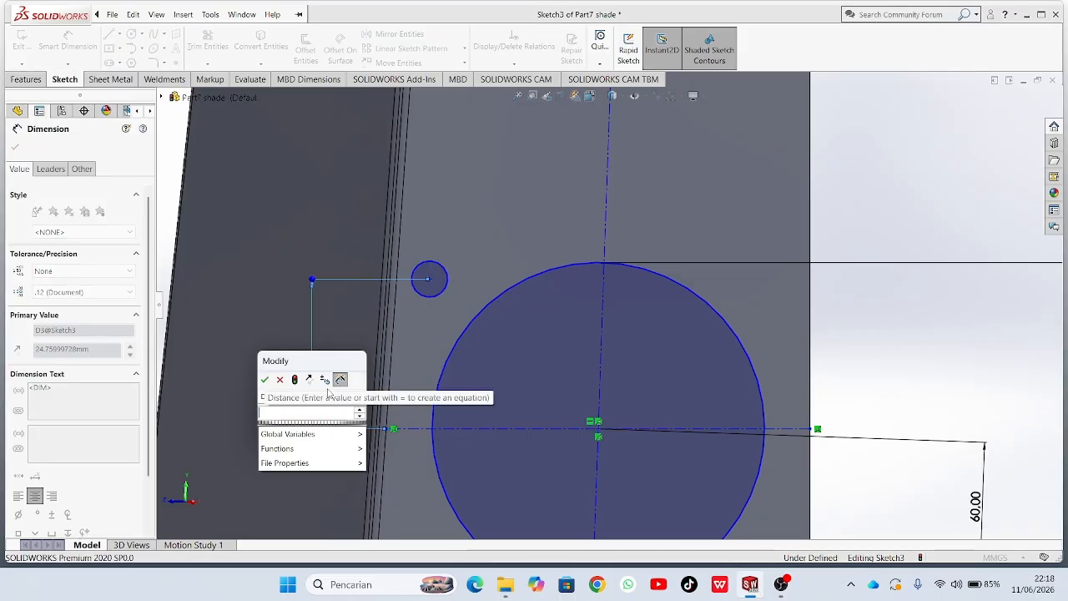
{"action": "type", "text": "28"}
{"action": "key", "text": "Return"}
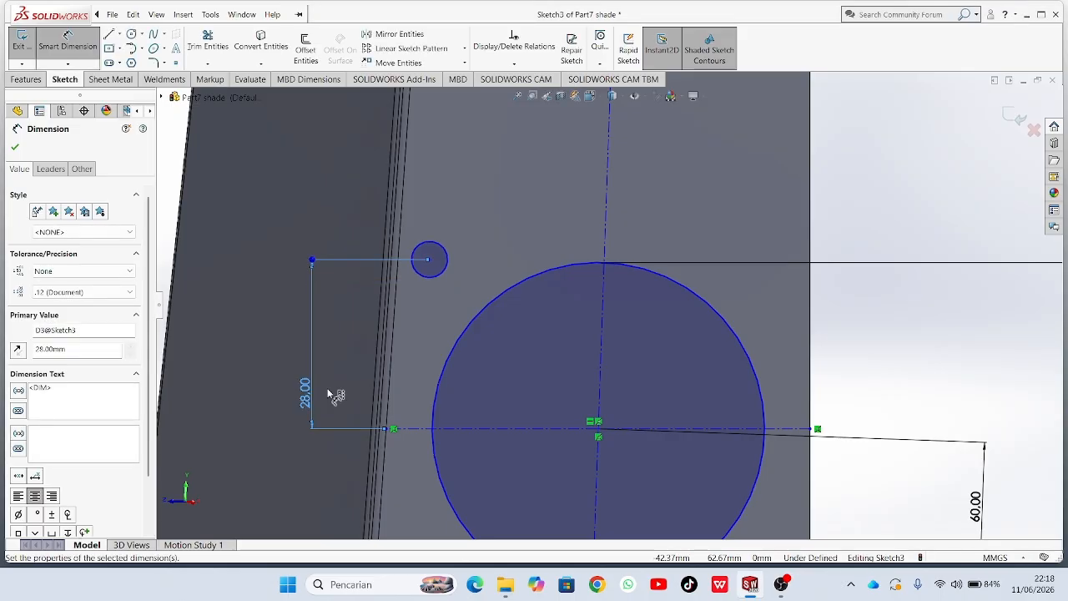
Dimension the small circle's centre from the centerline running up the face and set the distance to 28 mm.
{"action": "left_click", "coordinate": [445, 253]}
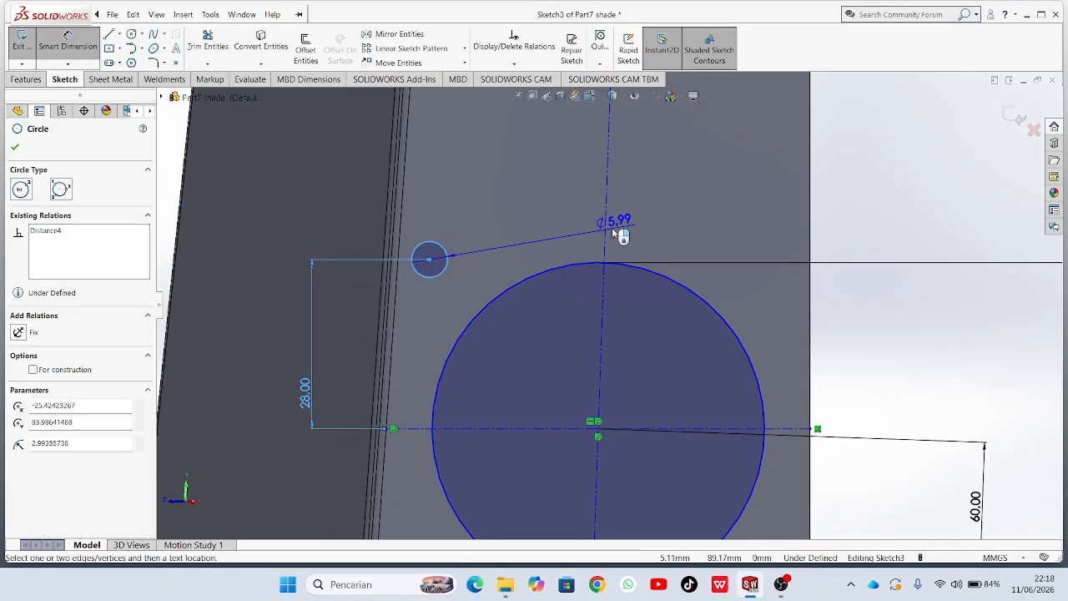
{"action": "left_click", "coordinate": [606, 232]}
{"action": "left_click", "coordinate": [581, 181]}
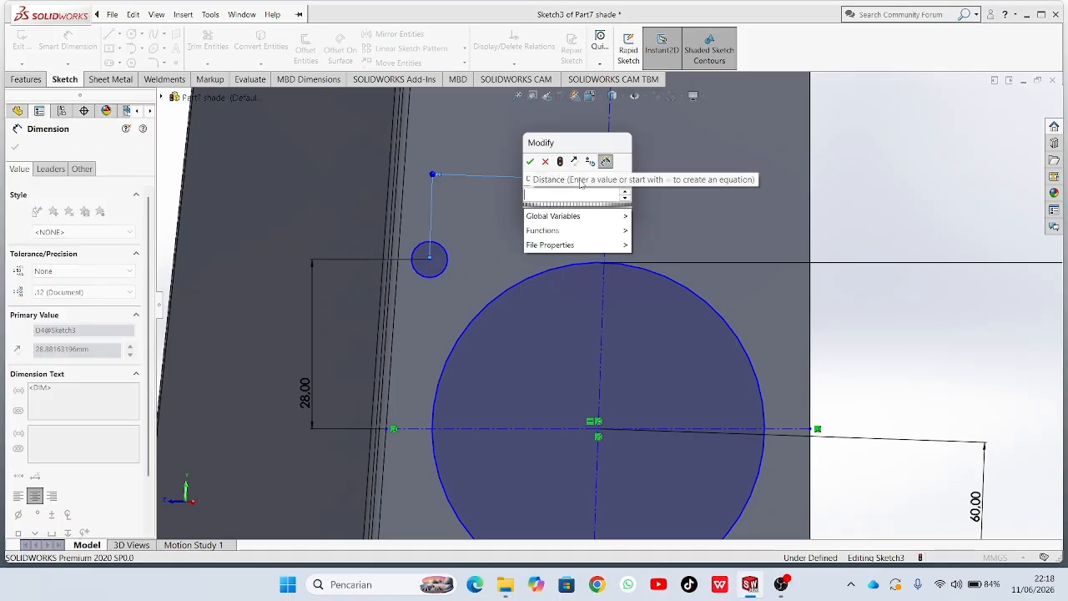
{"action": "type", "text": "28"}
{"action": "key", "text": "Return"}
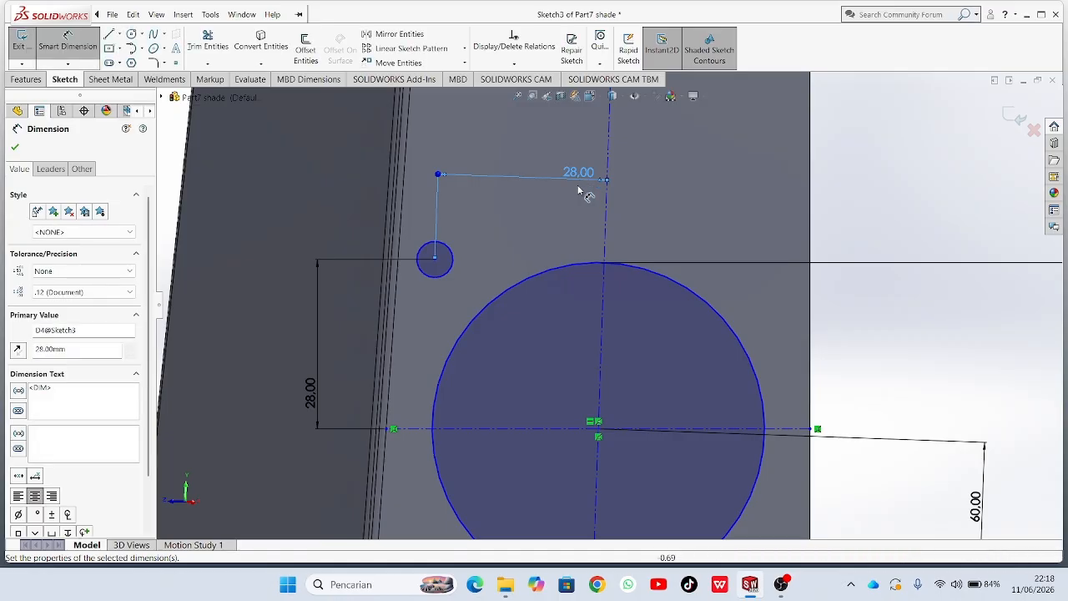
Dimension the small circle's diameter and set it to 4.5 mm.
{"action": "left_click", "coordinate": [433, 253]}
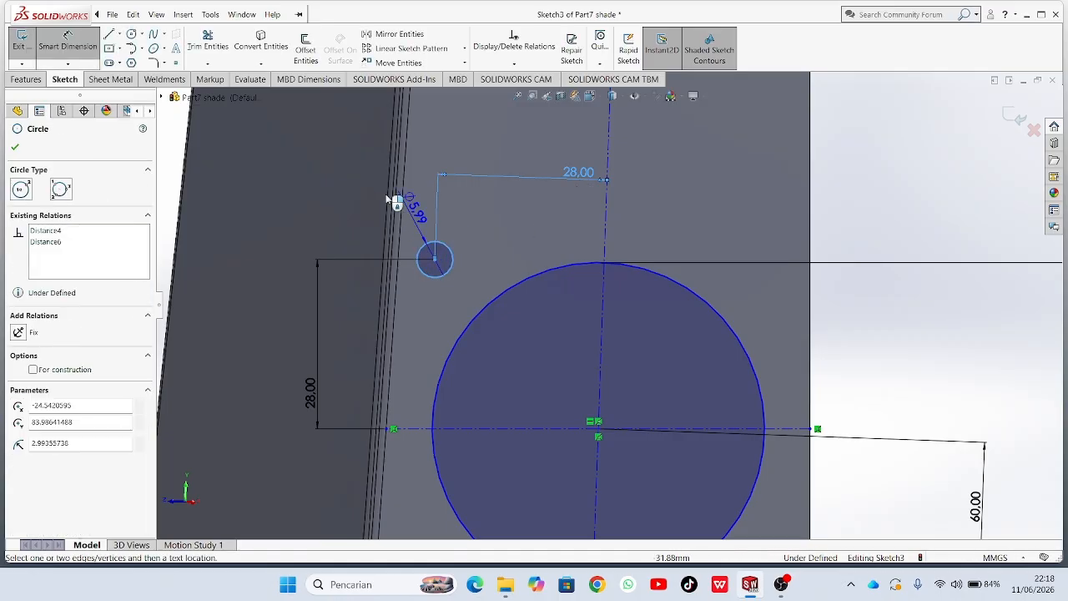
{"action": "left_click", "coordinate": [341, 213]}
{"action": "key", "text": "BackSpace"}
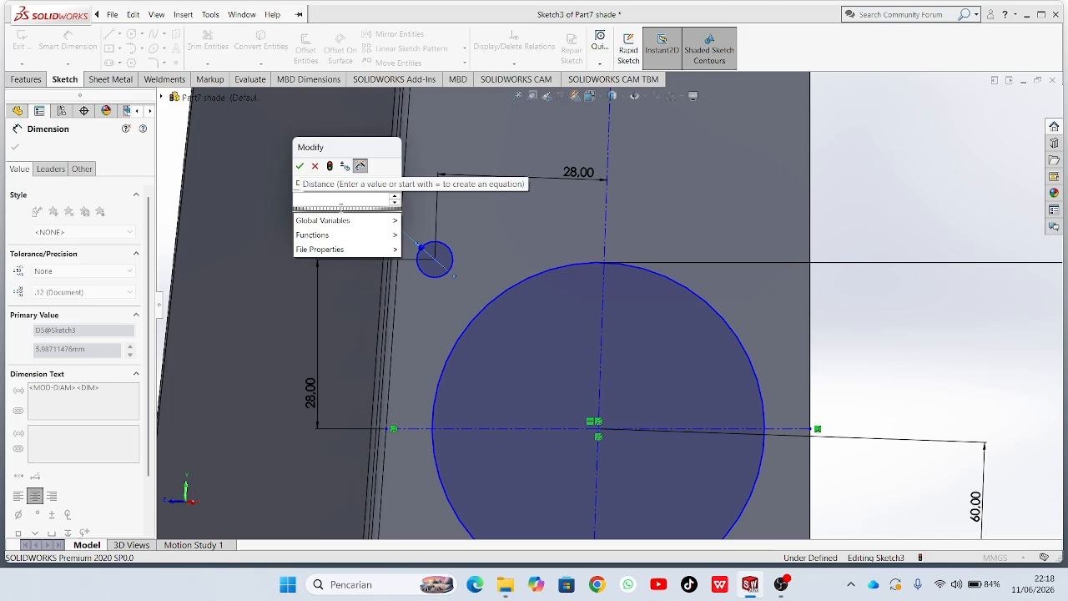
{"action": "type", "text": "4.5"}
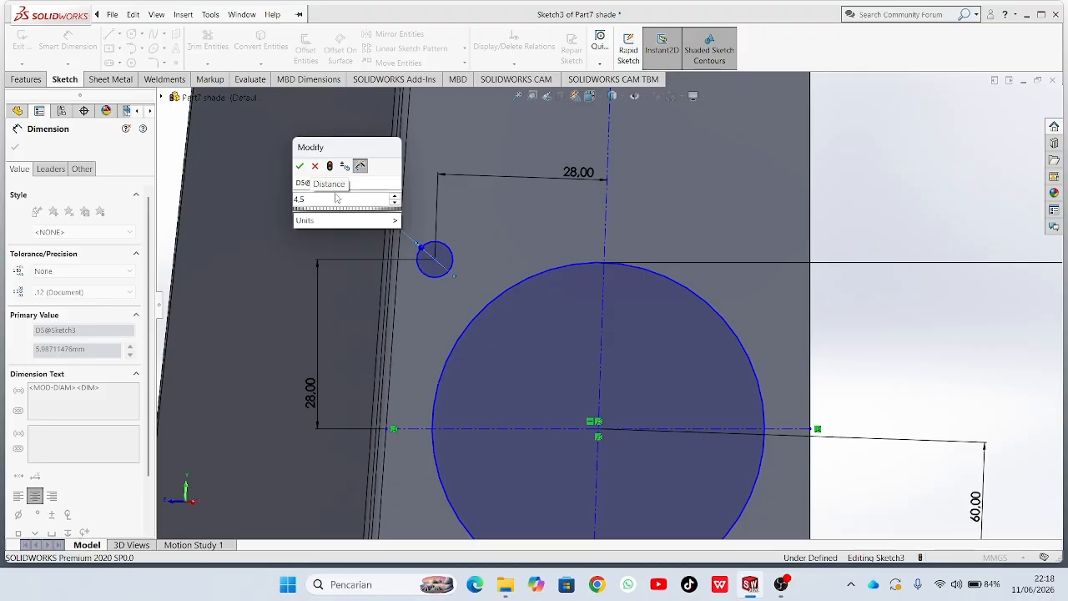
{"action": "key", "text": "Return"}
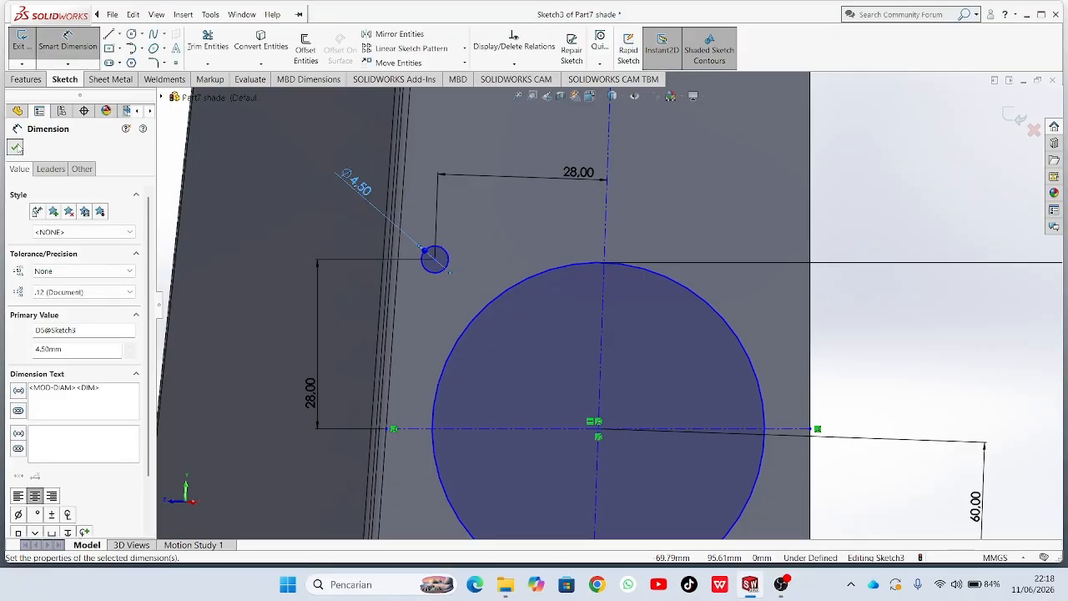
{"action": "left_click", "coordinate": [15, 147]}
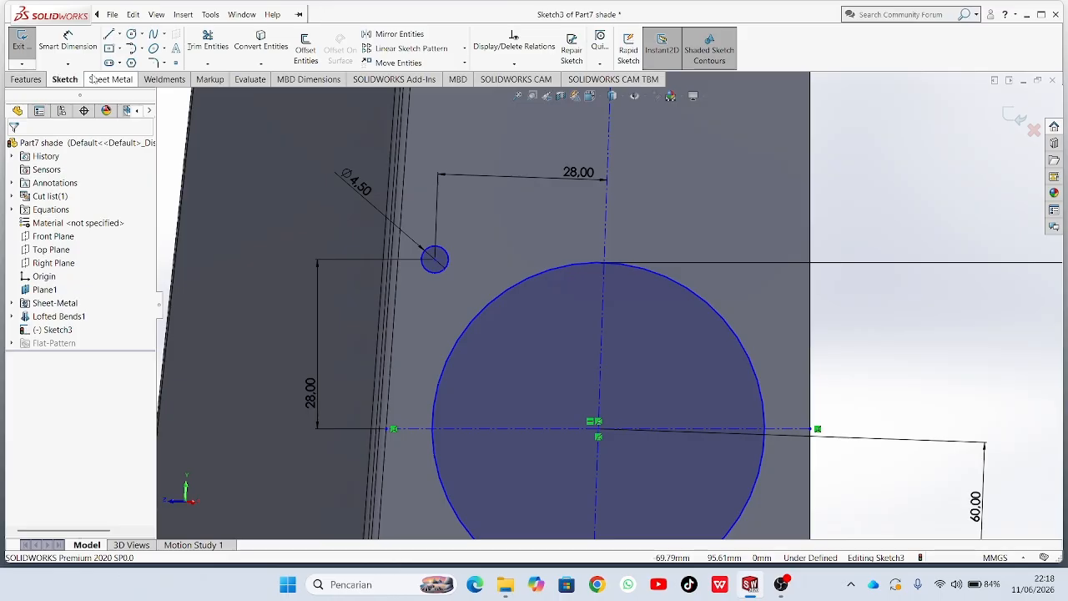
{"action": "left_click", "coordinate": [415, 35]}
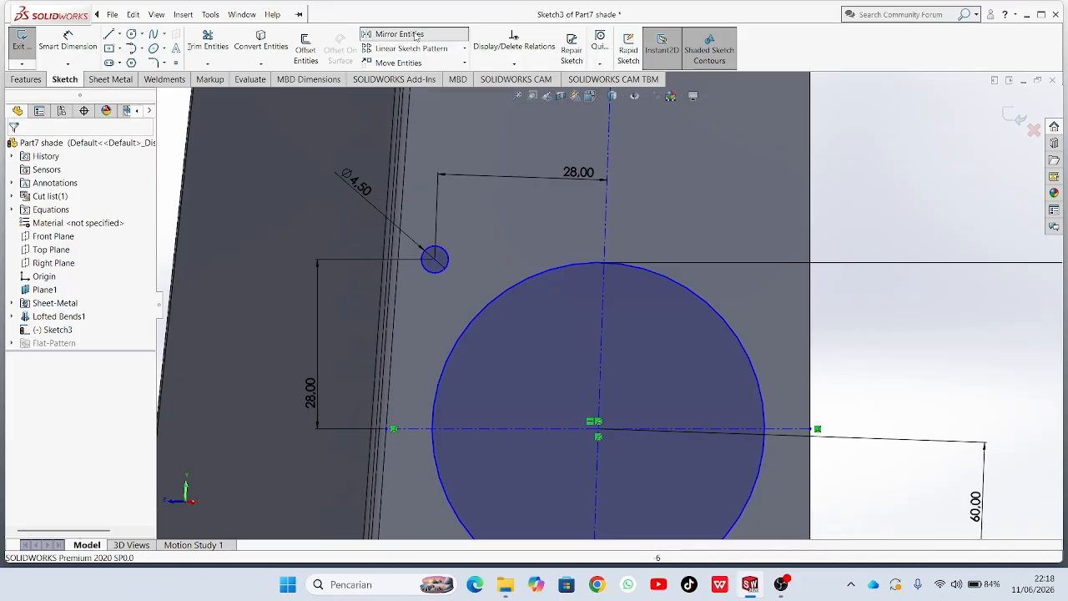
{"action": "left_click", "coordinate": [442, 274]}
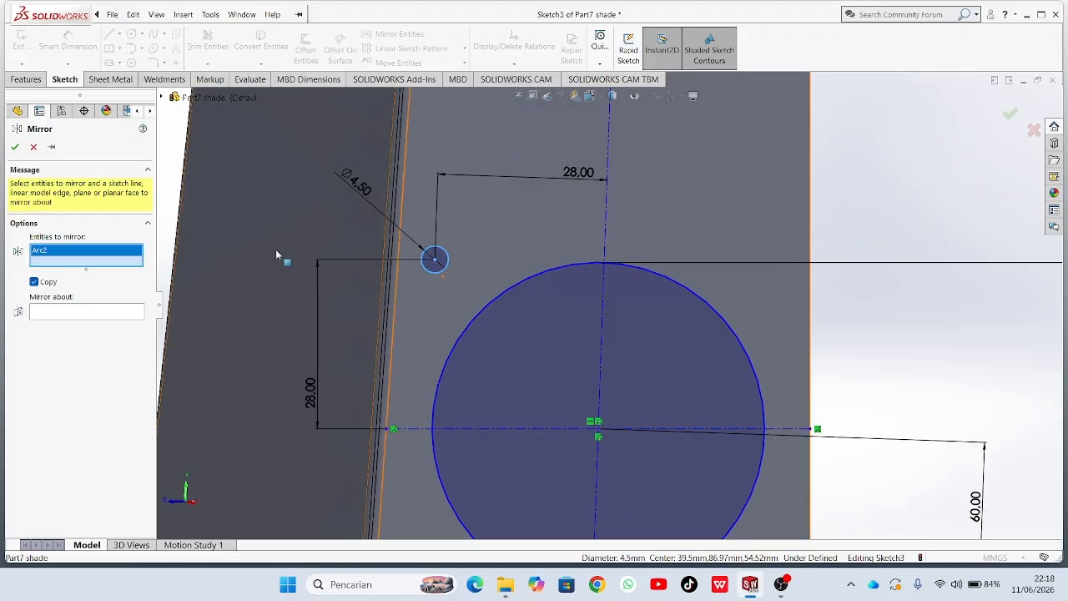
{"action": "left_click", "coordinate": [34, 148]}
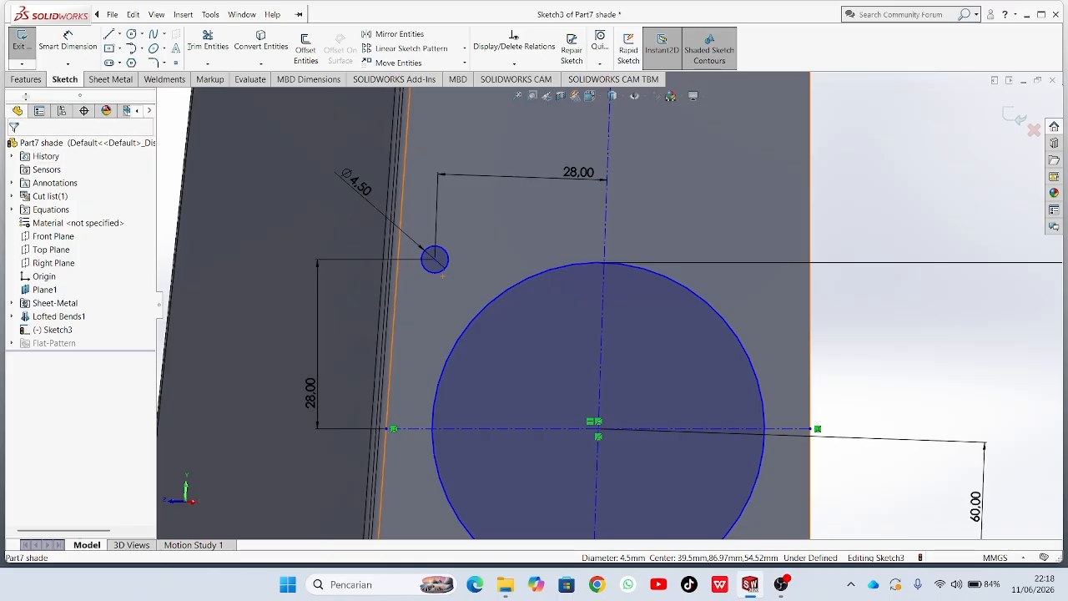
{"action": "left_click", "coordinate": [112, 14]}
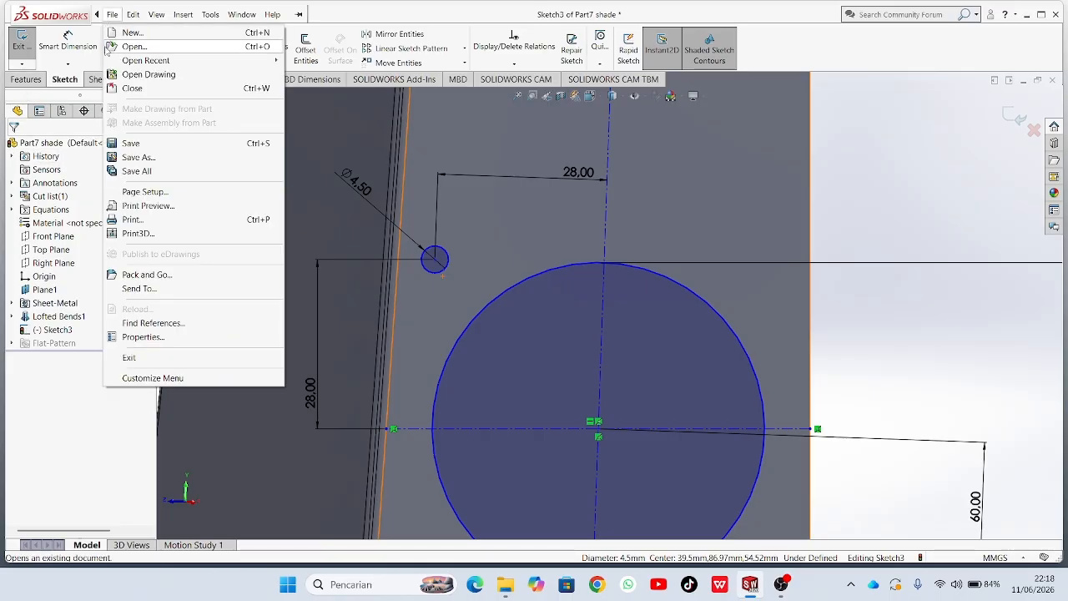
Start Mirror Entities with the 4.5 mm circle as the entity to mirror and activate the selection of the mirror line.
{"action": "left_click", "coordinate": [409, 35]}
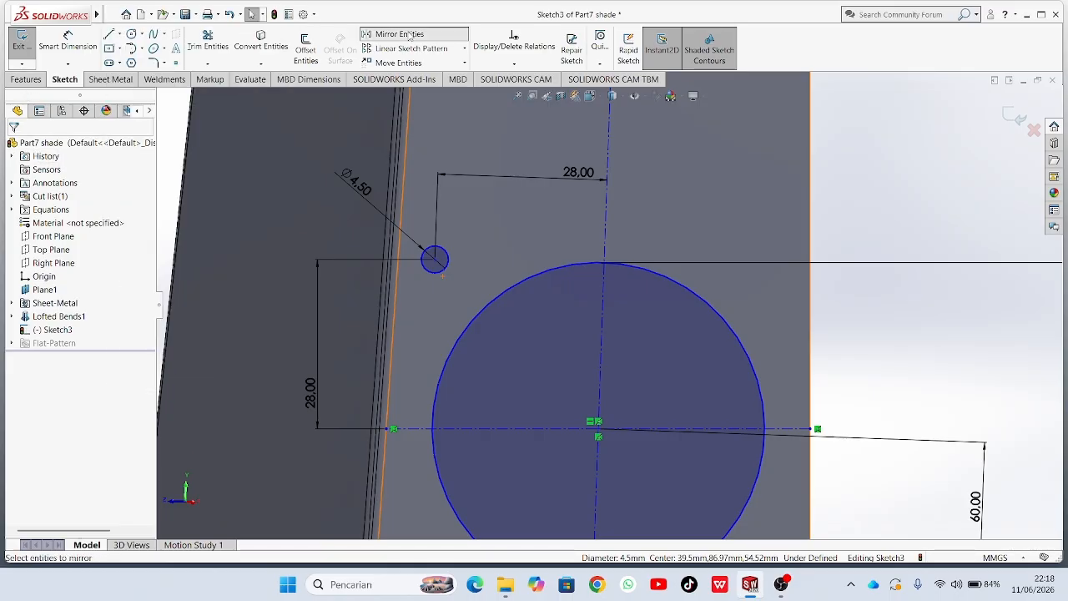
{"action": "left_click", "coordinate": [428, 269]}
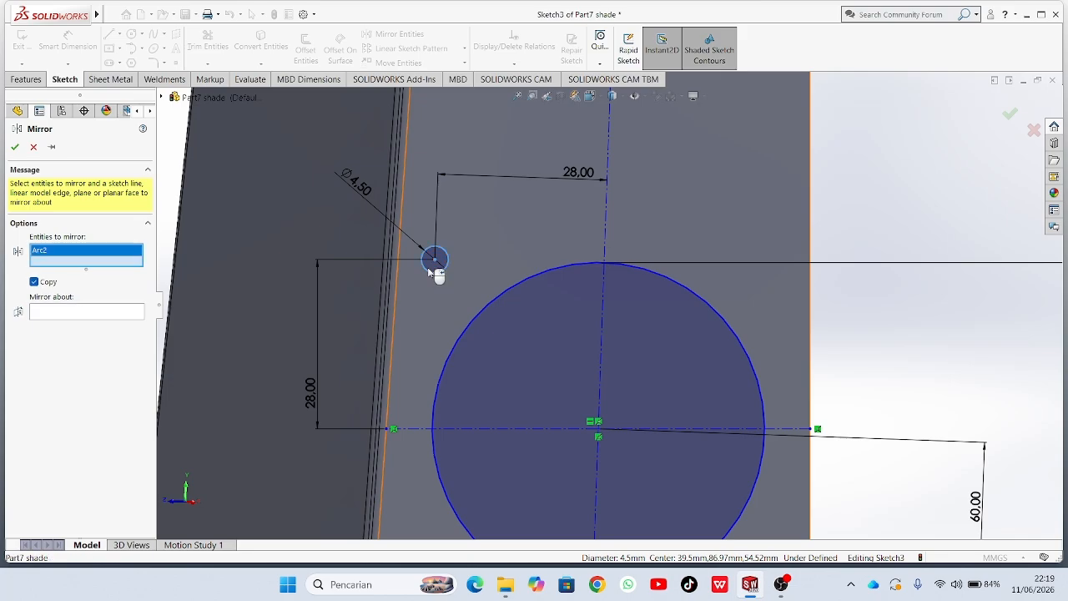
{"action": "left_click", "coordinate": [115, 319]}
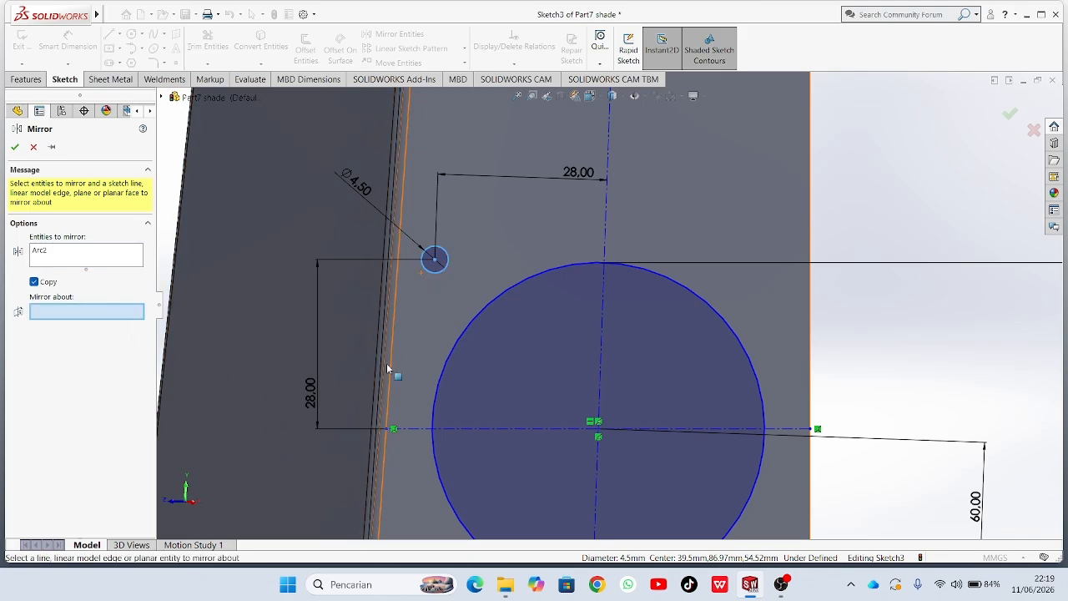
Mirror the 4.5 mm circle about the horizontal centerline through the large circle.
{"action": "left_click", "coordinate": [422, 428]}
{"action": "scroll", "coordinate": [428, 438], "scroll_direction": "up", "scroll_amount": 3}
{"action": "scroll", "coordinate": [434, 442], "scroll_direction": "up", "scroll_amount": 1}
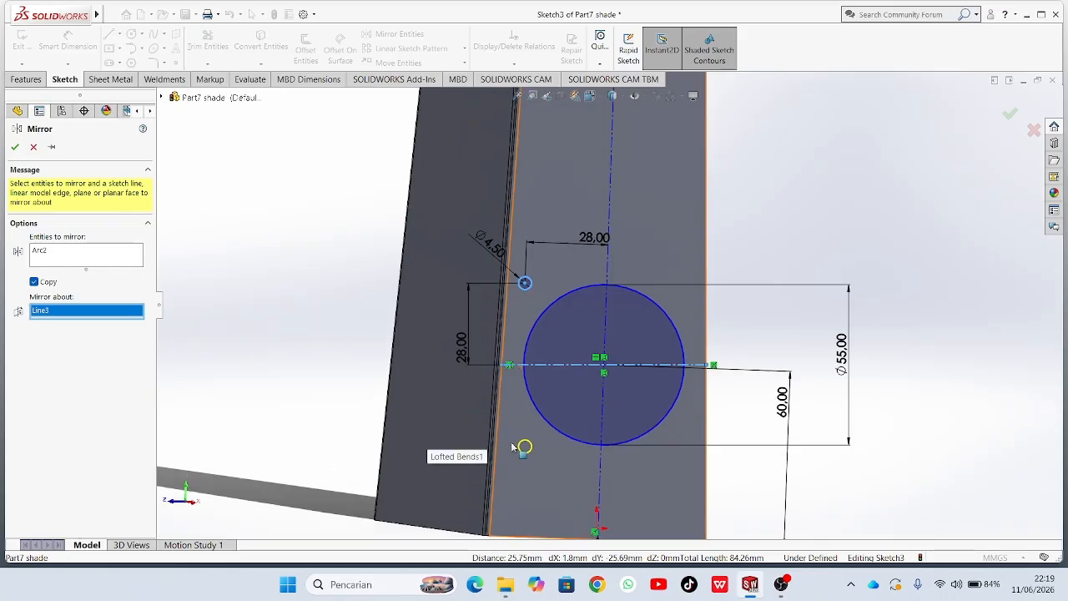
{"action": "scroll", "coordinate": [529, 429], "scroll_direction": "down", "scroll_amount": 3}
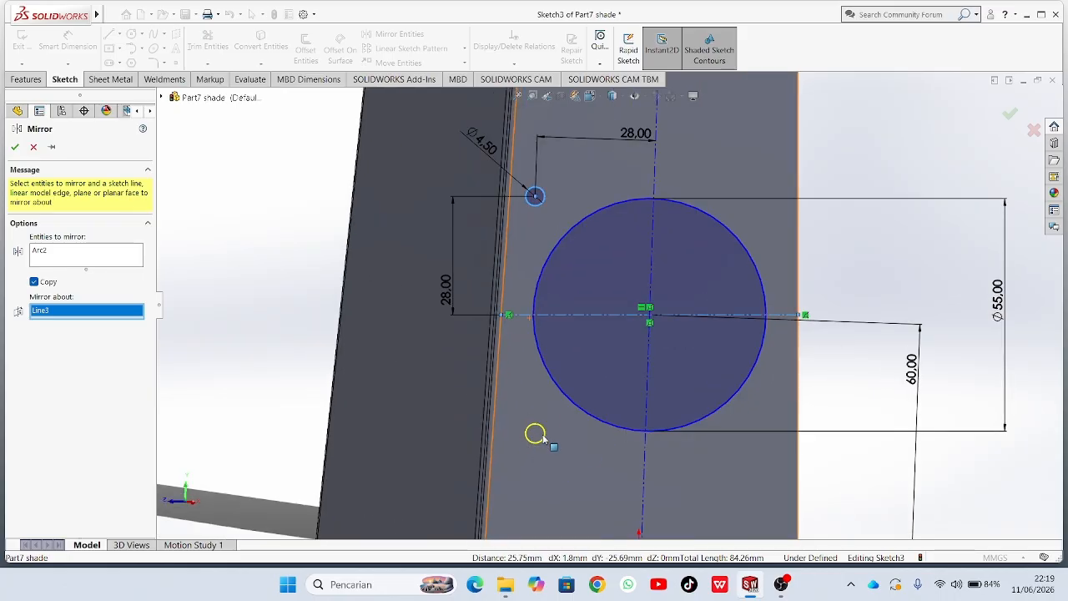
{"action": "left_click", "coordinate": [15, 147]}
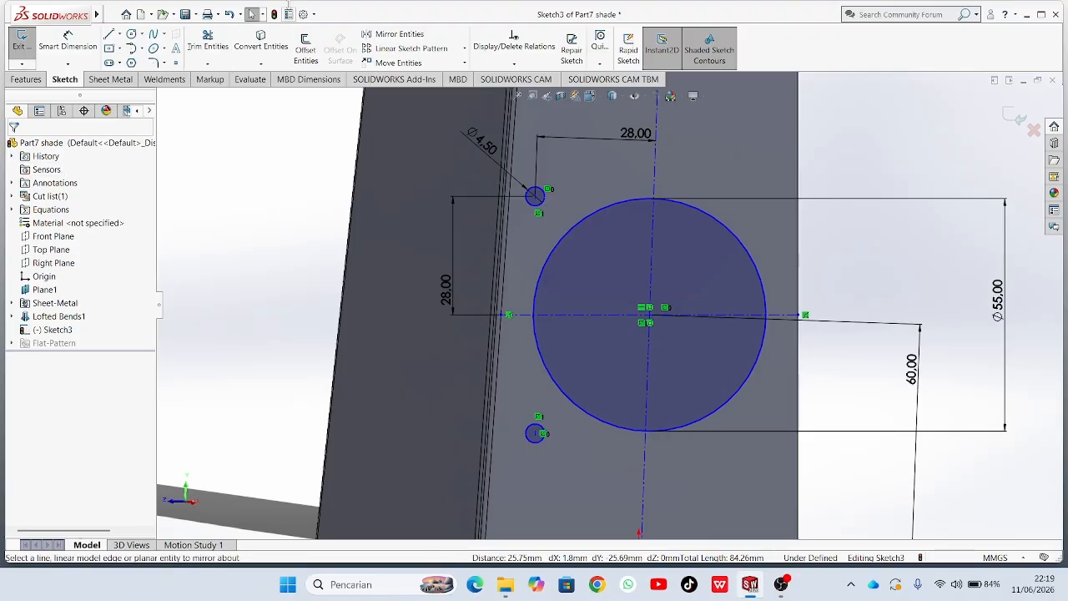
Mirror both 4.5 mm circles about the vertical centerline to complete the four-hole pattern around the large circle.
{"action": "left_click", "coordinate": [416, 34]}
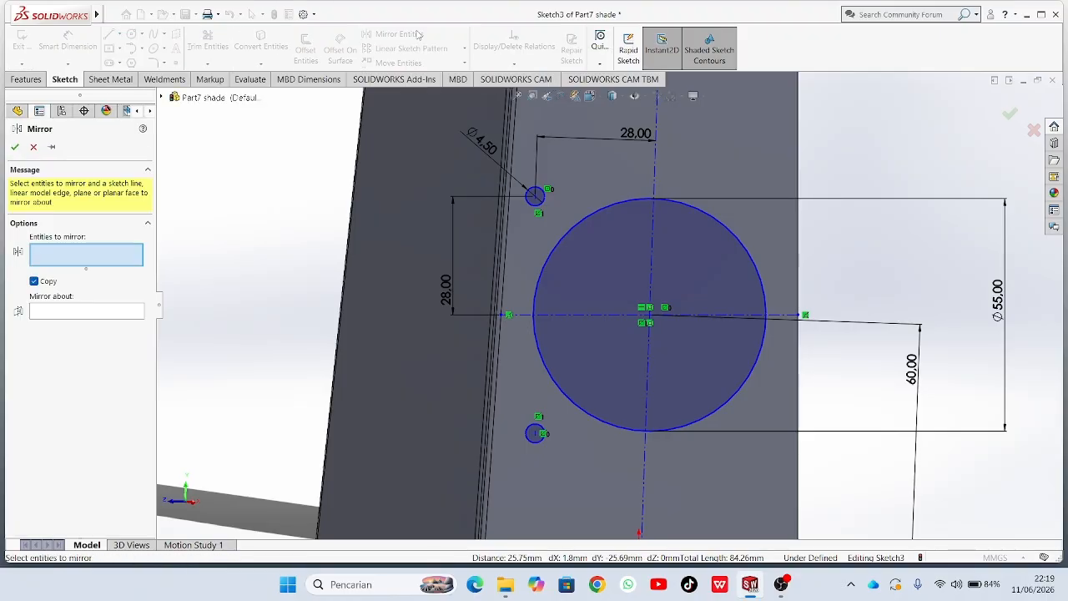
{"action": "left_click", "coordinate": [536, 209]}
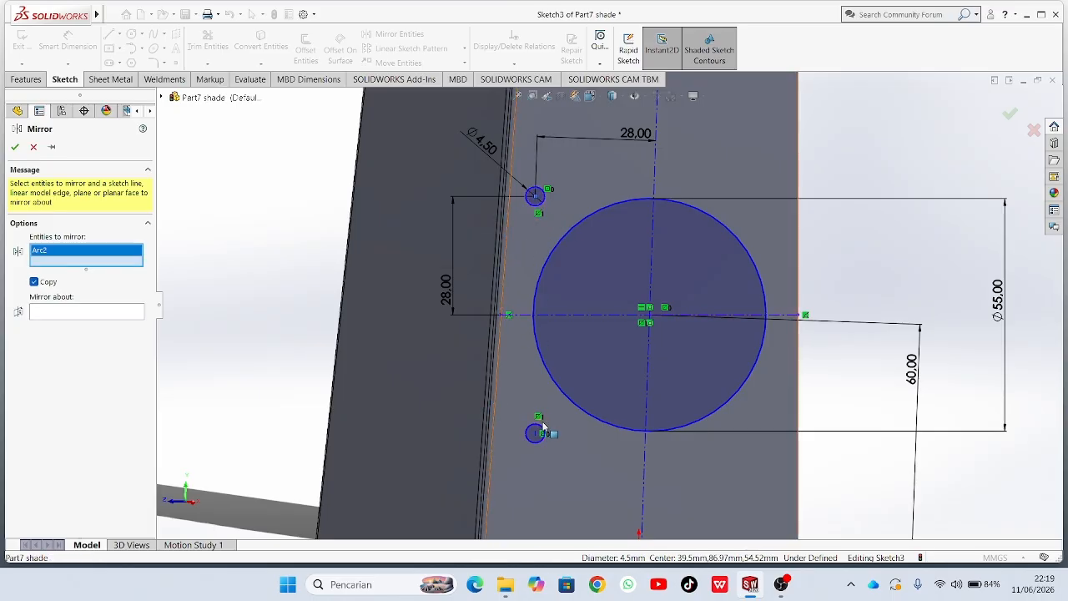
{"action": "left_click", "coordinate": [538, 431]}
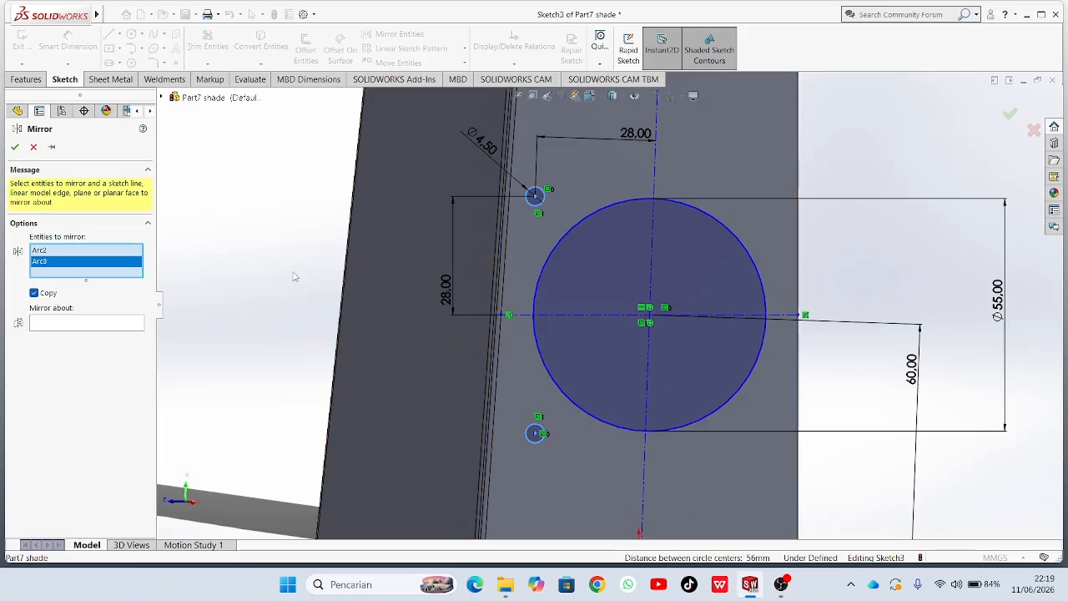
{"action": "left_click", "coordinate": [96, 327]}
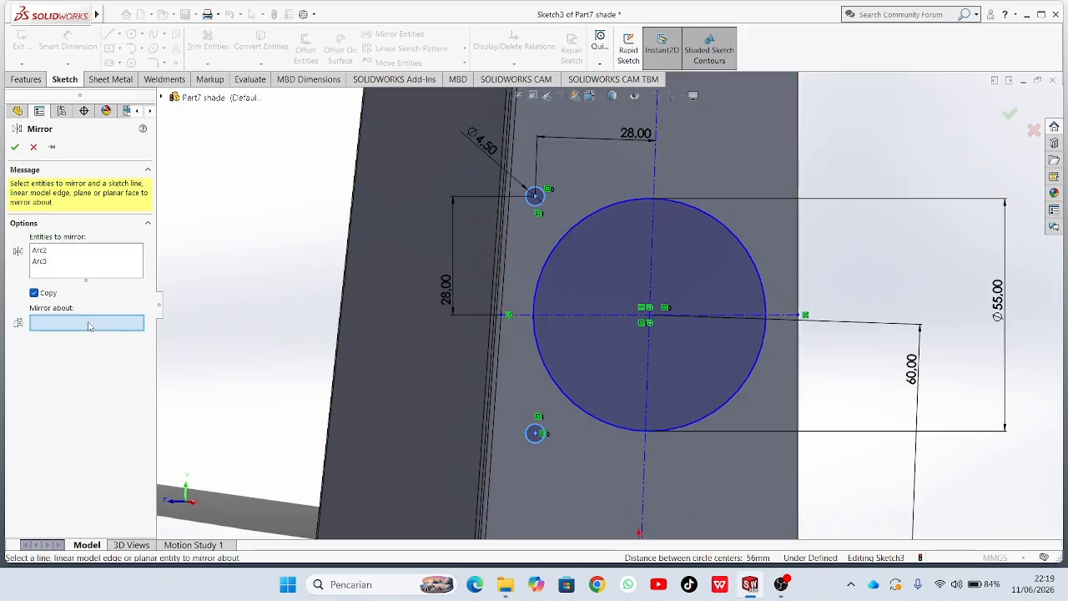
{"action": "left_click", "coordinate": [654, 176]}
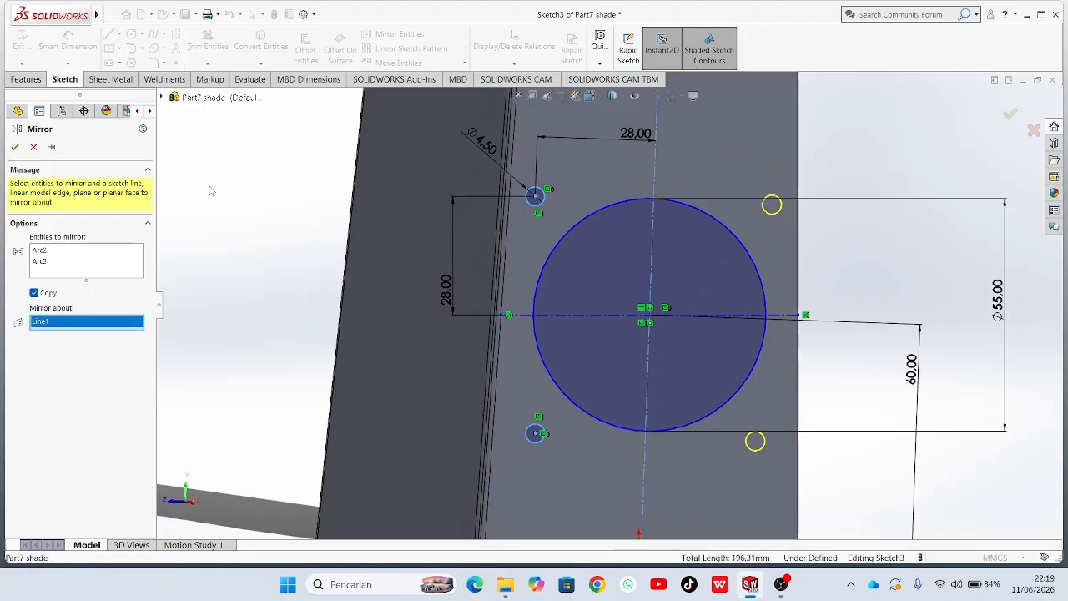
{"action": "left_click", "coordinate": [15, 147]}
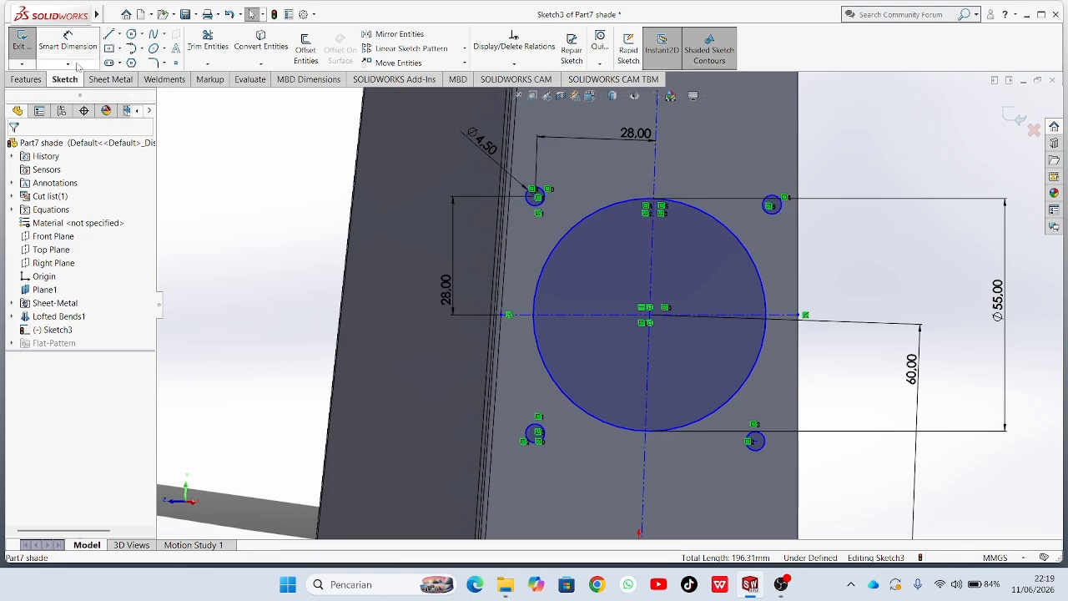
Cut the 55 mm circle and the four small circles through the sheet-metal face with a 10 mm blind Extruded Cut.
{"action": "left_click", "coordinate": [41, 81]}
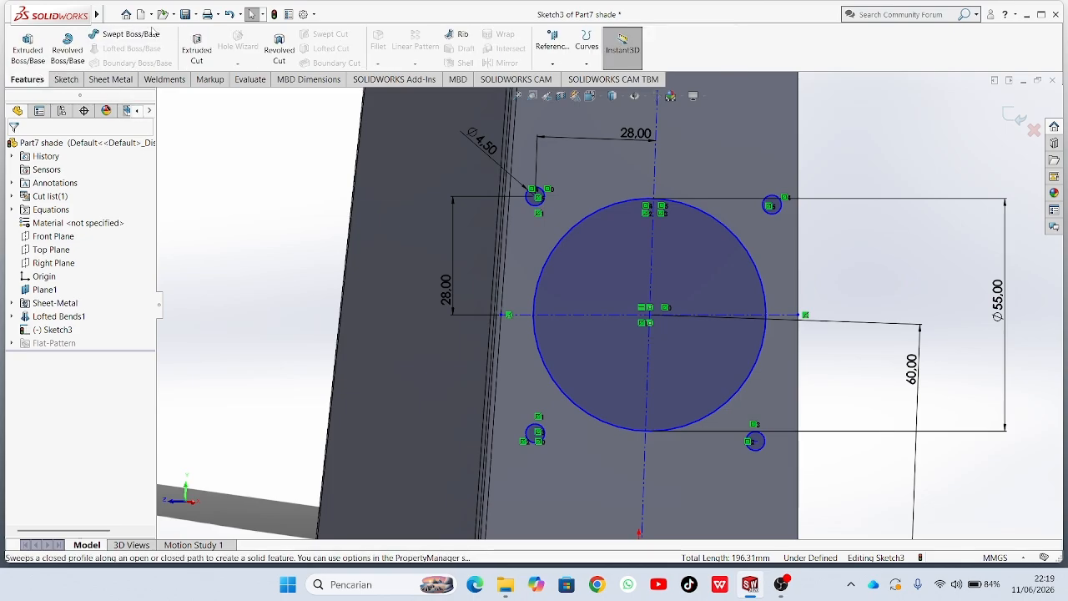
{"action": "left_click", "coordinate": [199, 46]}
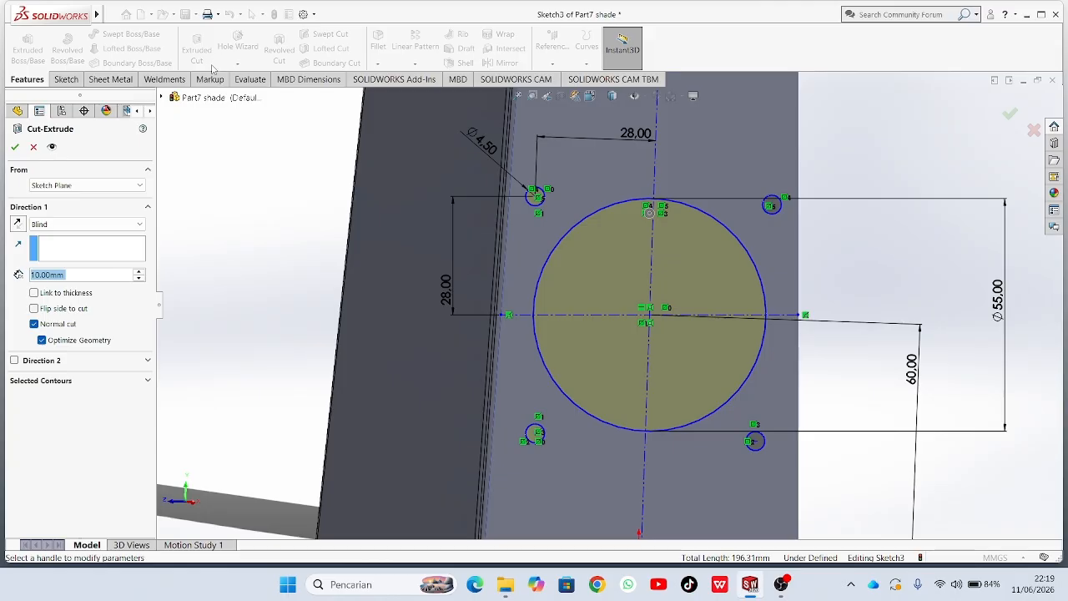
{"action": "left_click", "coordinate": [15, 146]}
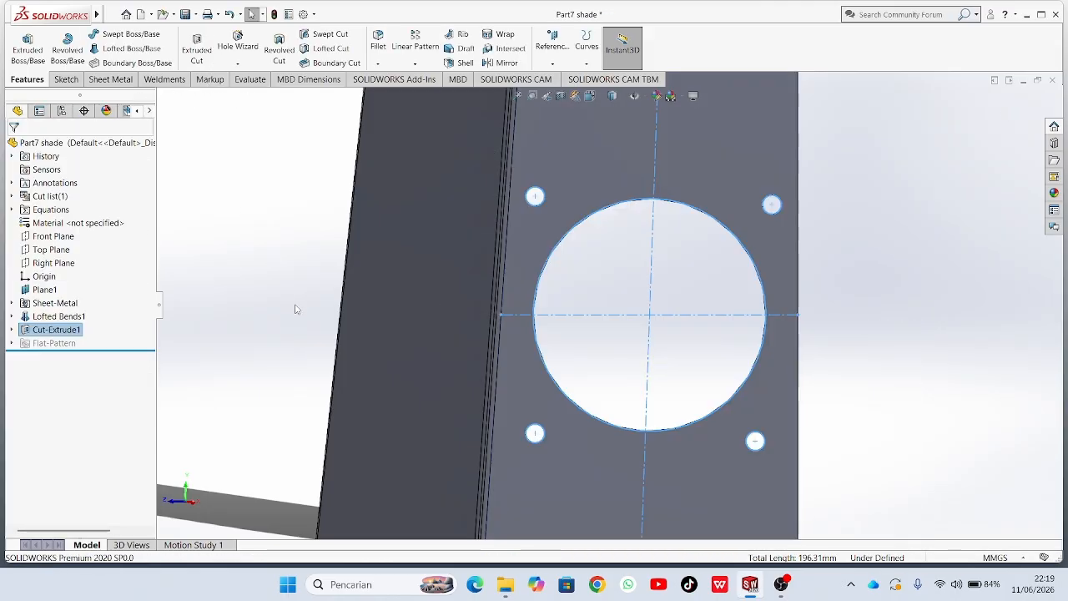
Save the part under the new name "Part7 shade1" in the GARDEN LIGHT folder.
{"action": "middle_click_drag", "start_coordinate": [297, 307], "coordinate": [733, 293]}
{"action": "scroll", "coordinate": [766, 274], "scroll_direction": "up", "scroll_amount": 3}
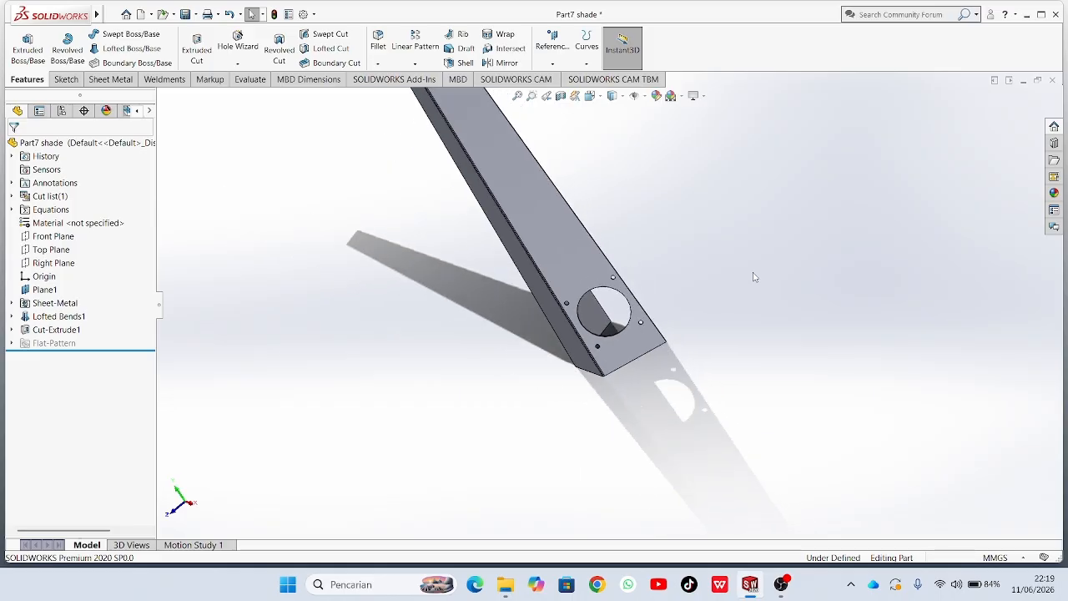
{"action": "scroll", "coordinate": [753, 277], "scroll_direction": "down", "scroll_amount": 4}
{"action": "scroll", "coordinate": [741, 278], "scroll_direction": "up", "scroll_amount": 3}
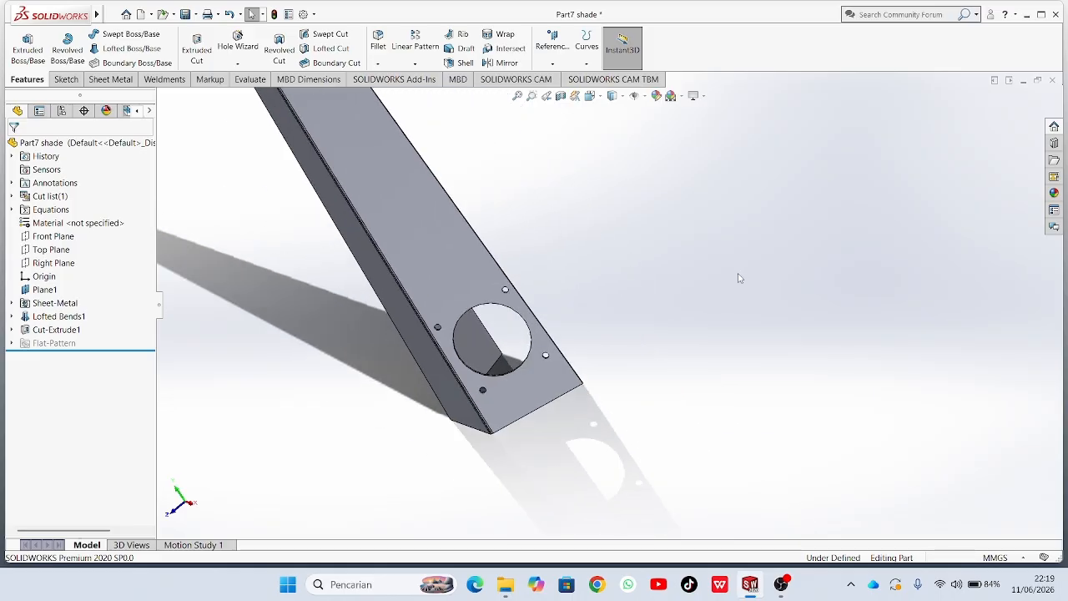
{"action": "left_click", "coordinate": [198, 17]}
{"action": "left_click", "coordinate": [210, 45]}
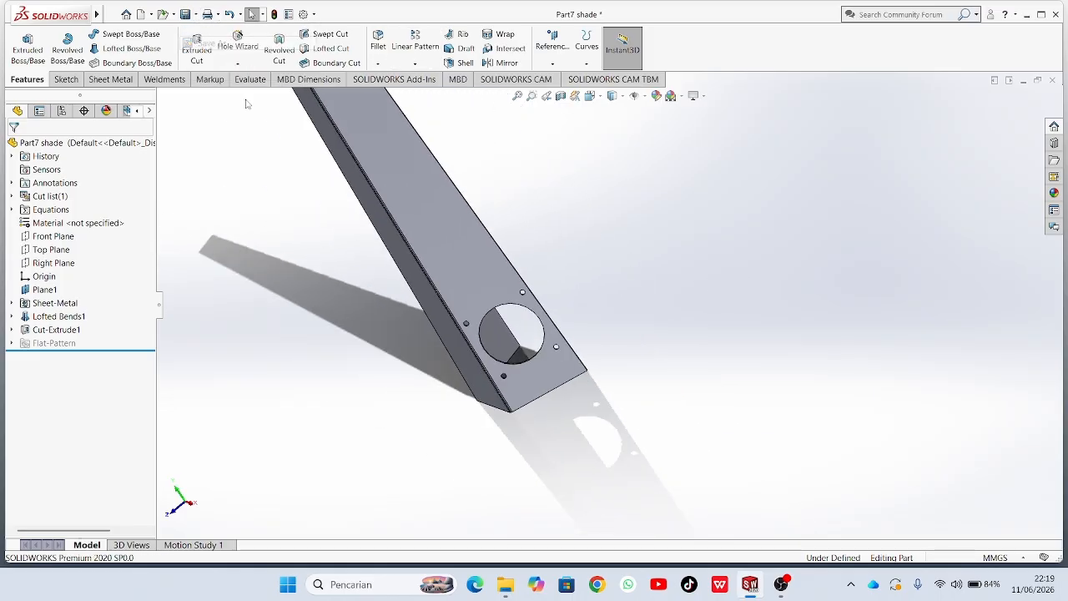
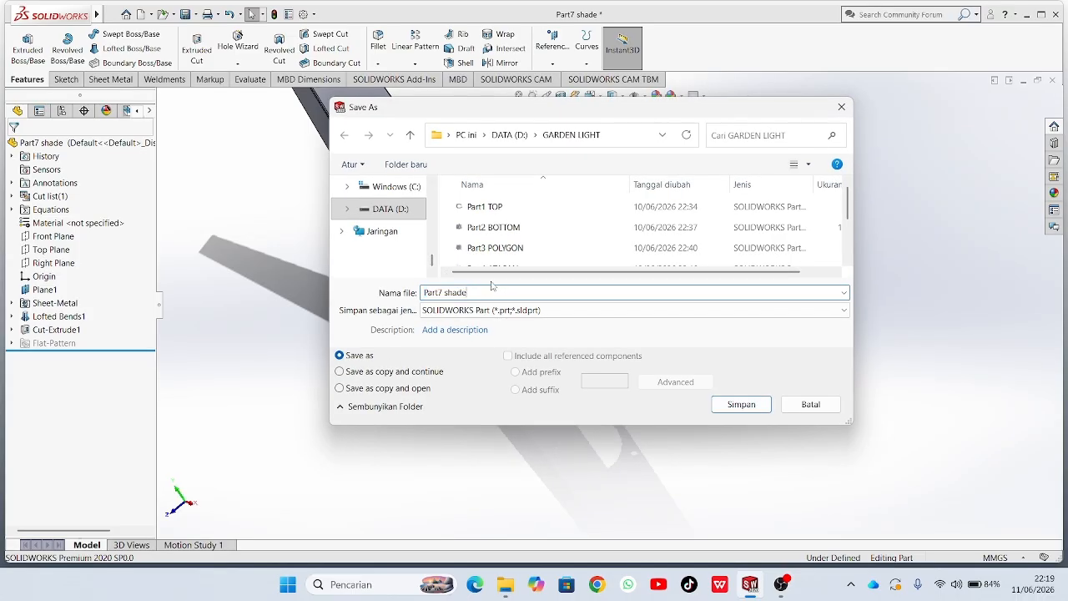
{"action": "type", "text": "1"}
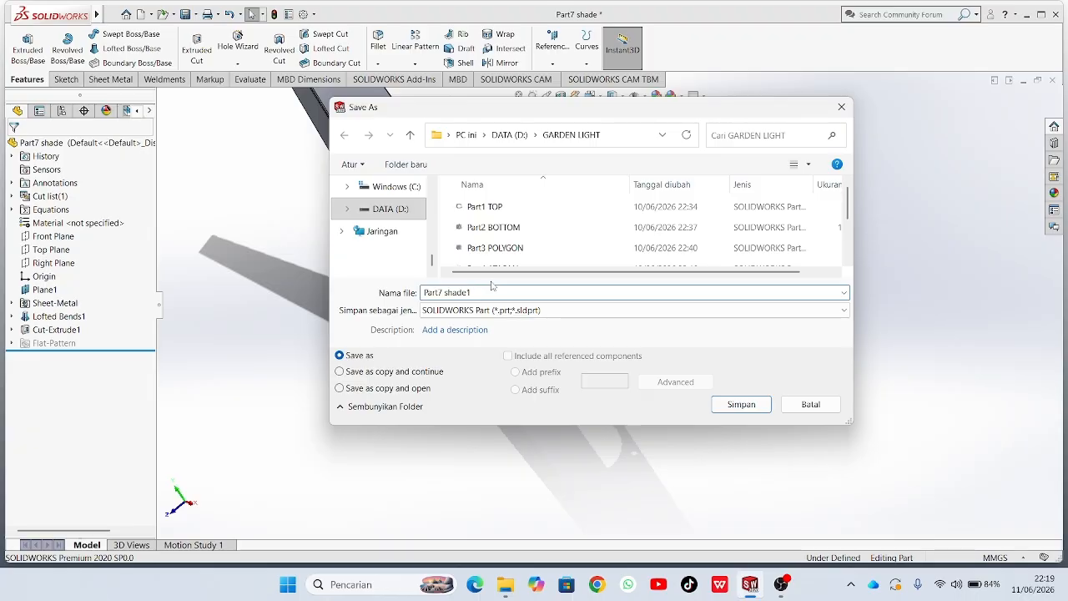
{"action": "left_click", "coordinate": [719, 409]}
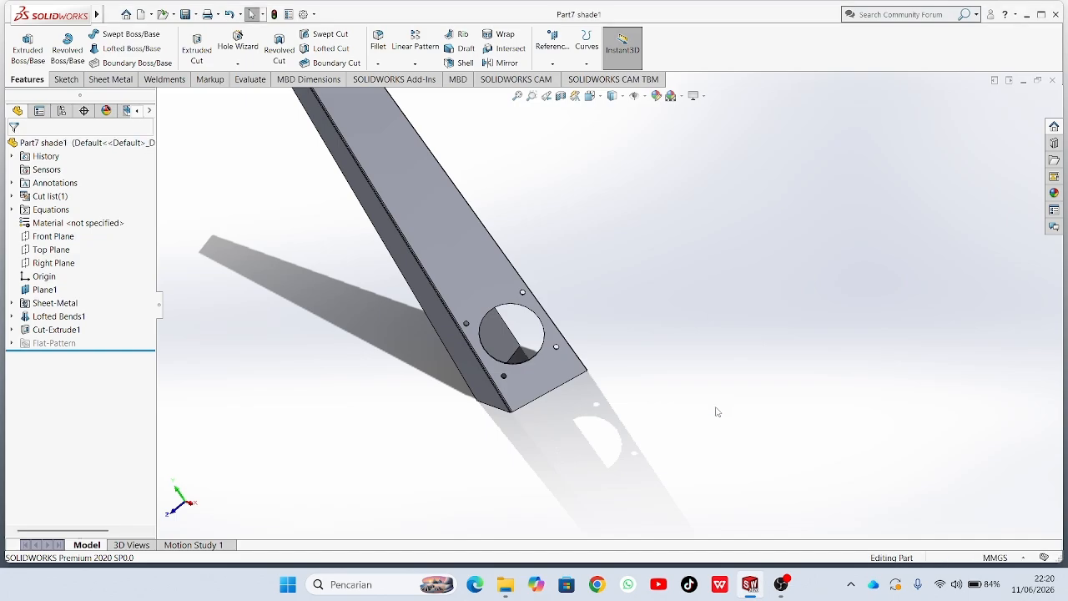
Create a new assembly and place Part1 TOP from the GARDEN LIGHT folder as its first component.
{"action": "scroll", "coordinate": [699, 409], "scroll_direction": "up", "scroll_amount": 6}
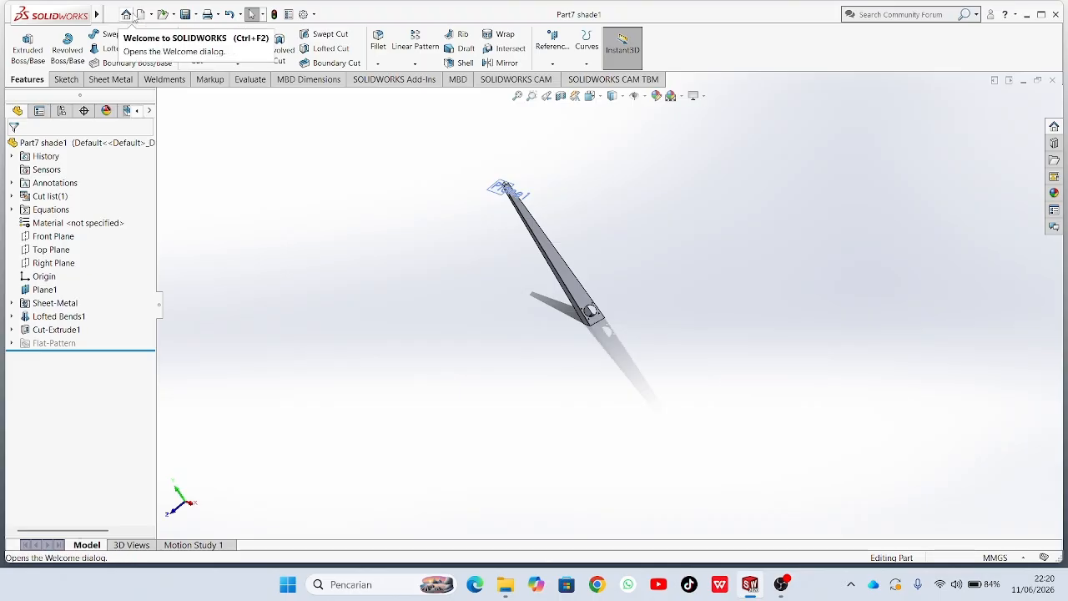
{"action": "left_click", "coordinate": [129, 15]}
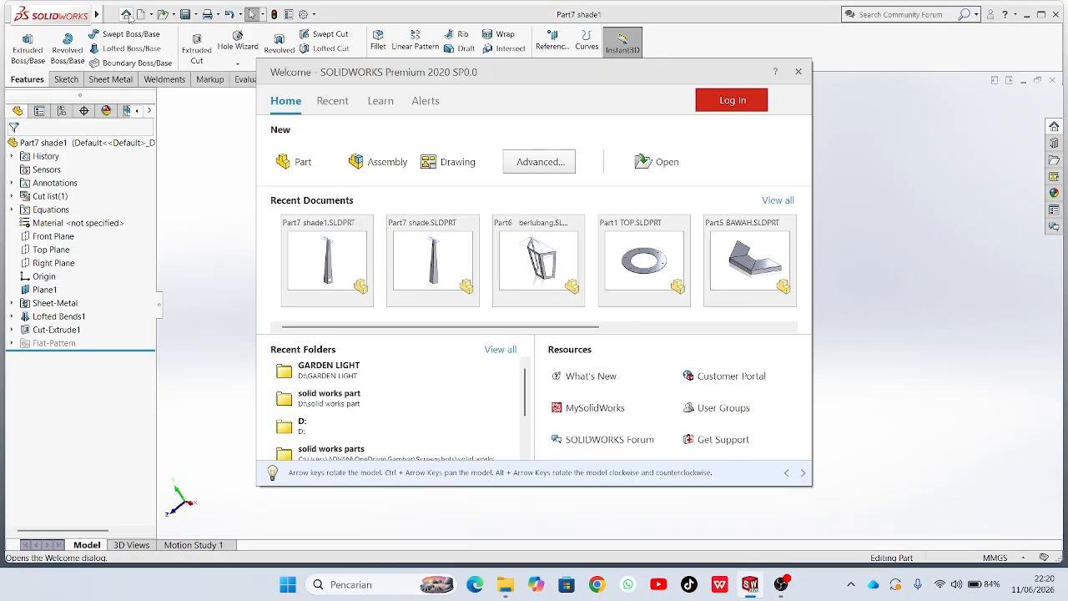
{"action": "left_click", "coordinate": [371, 163]}
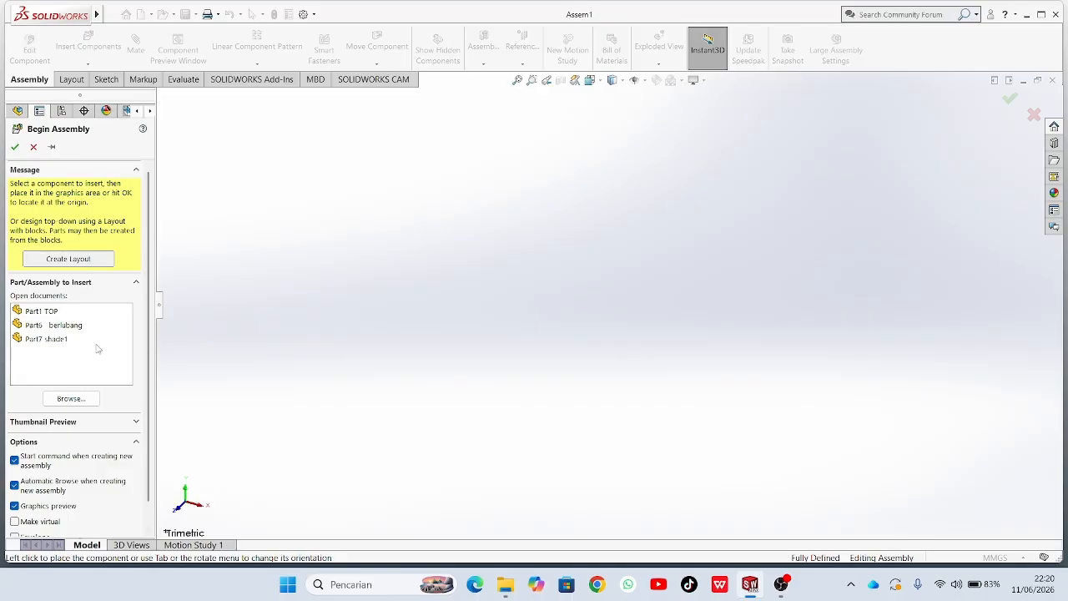
{"action": "left_click", "coordinate": [71, 398]}
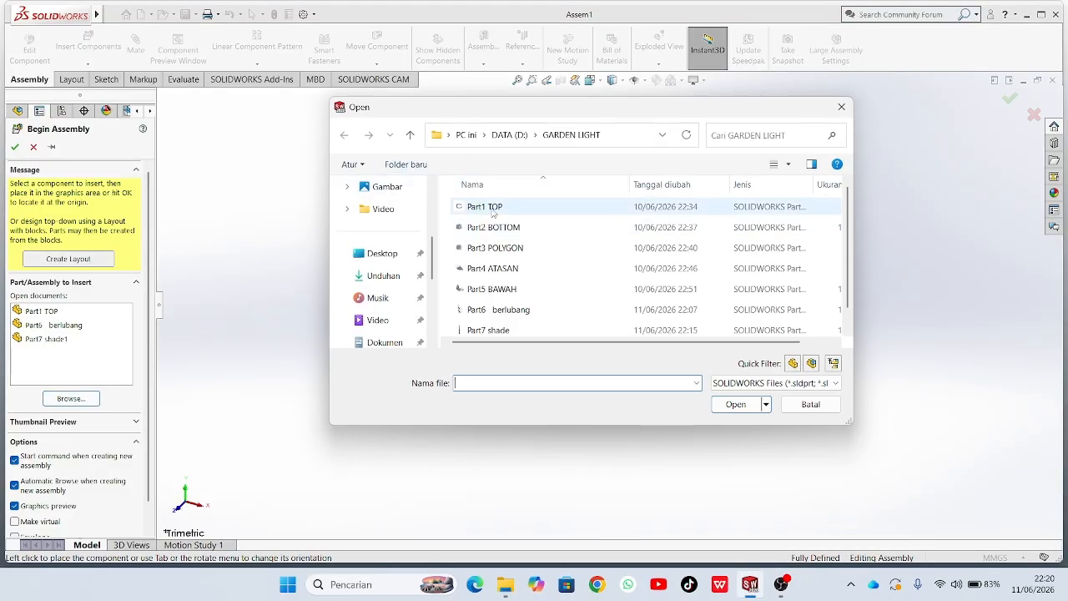
{"action": "left_click", "coordinate": [489, 210]}
{"action": "left_click", "coordinate": [736, 404]}
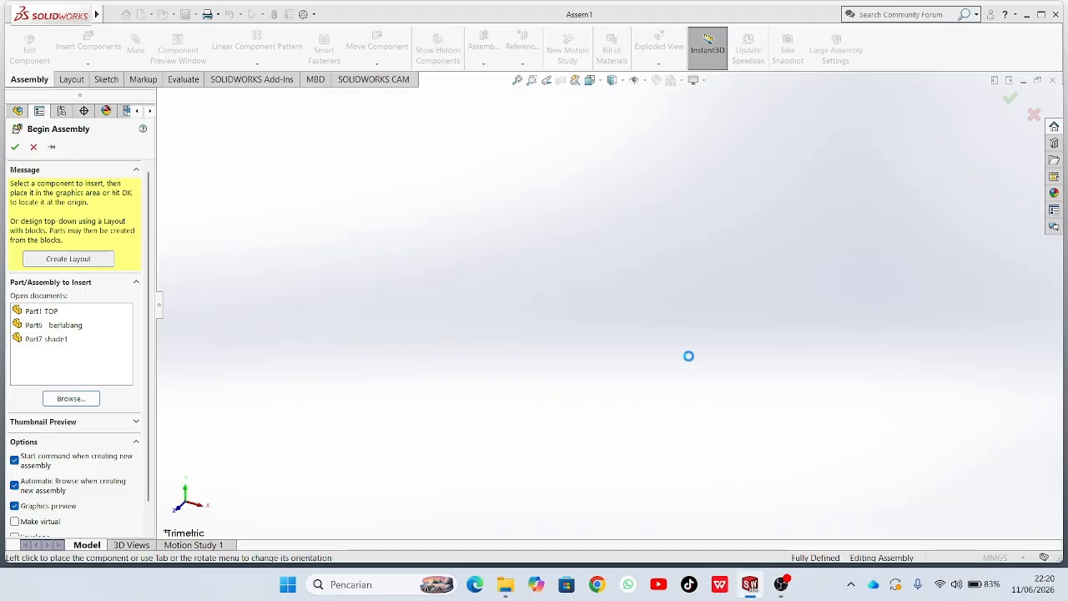
{"action": "left_click", "coordinate": [576, 337]}
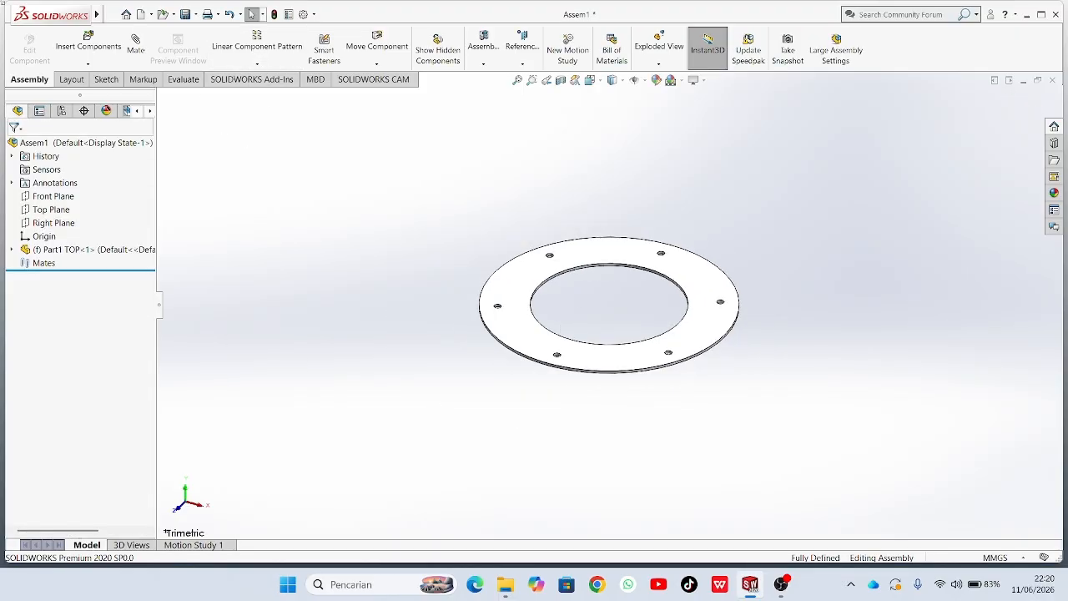
Insert Part5 BAWAH into the assembly, placing it beside the Part1 TOP ring.
{"action": "left_click", "coordinate": [90, 46]}
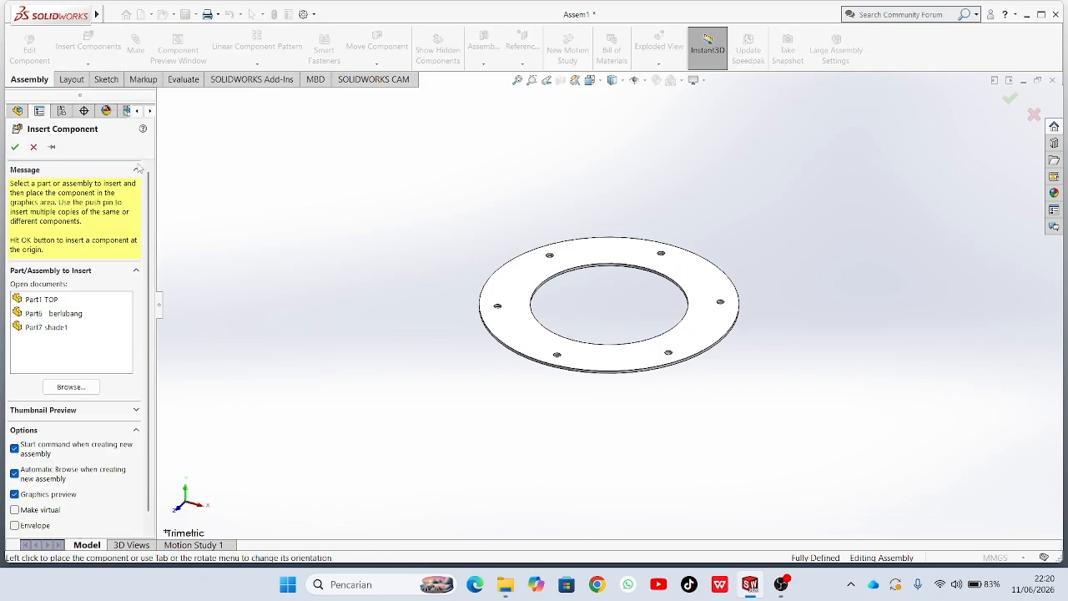
{"action": "left_click", "coordinate": [88, 388]}
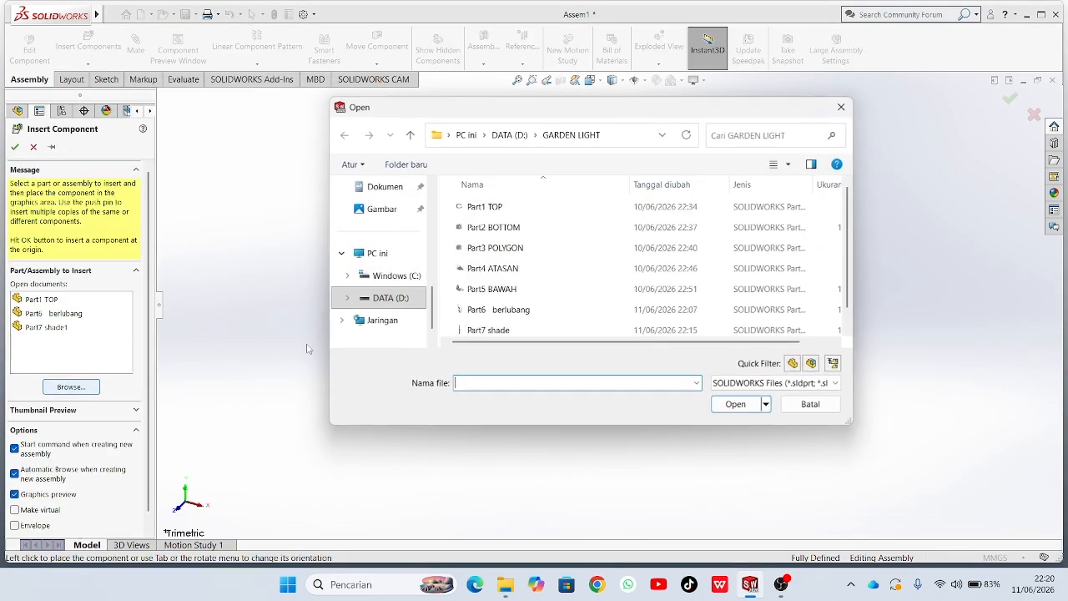
{"action": "left_click", "coordinate": [501, 290]}
{"action": "left_click", "coordinate": [735, 404]}
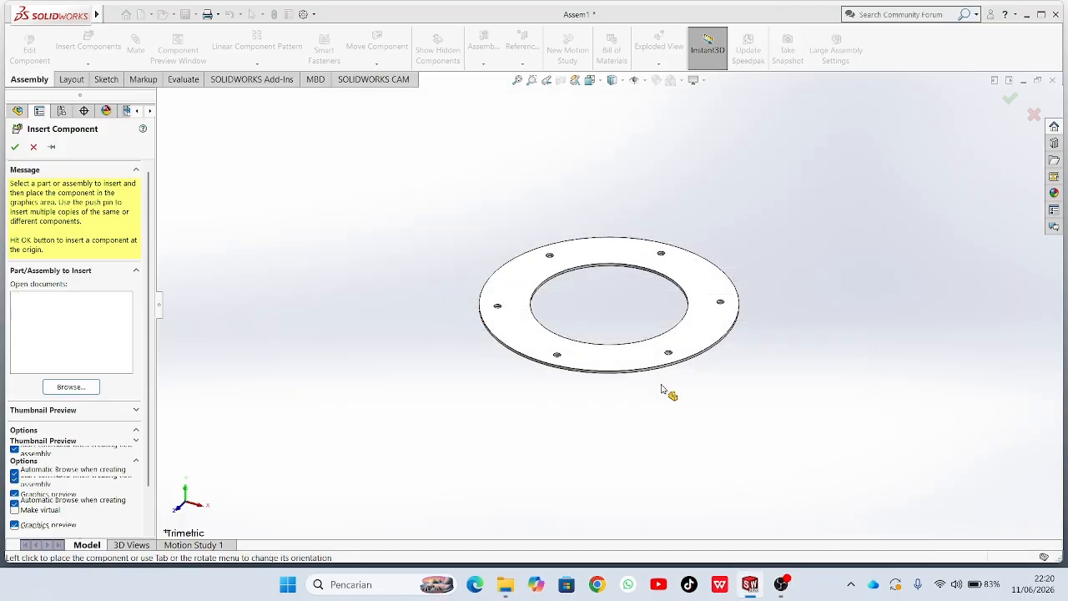
{"action": "left_click", "coordinate": [389, 325]}
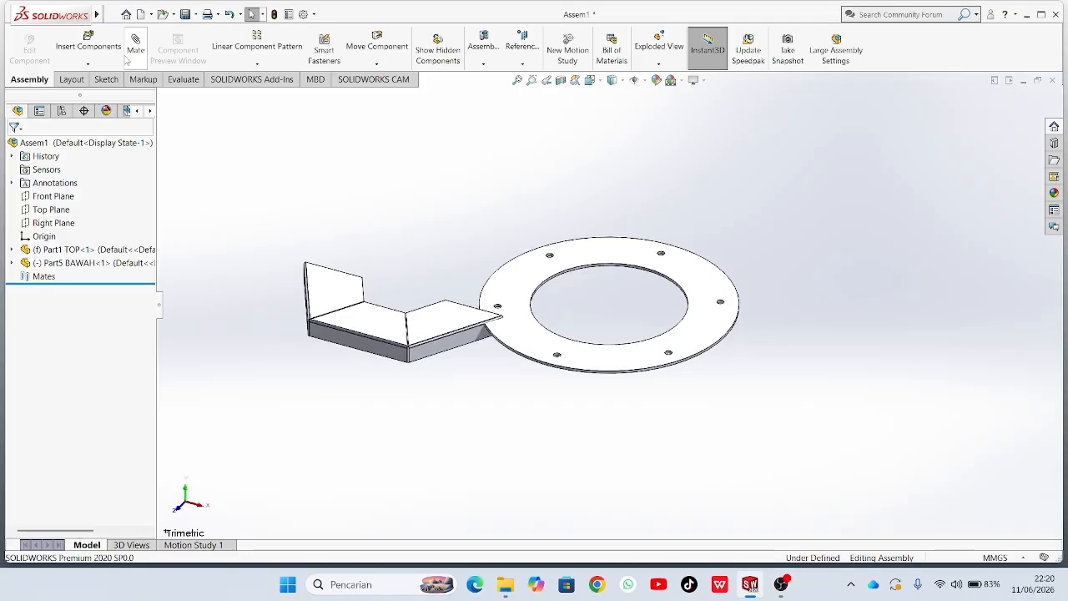
Insert a second copy of Part5 BAWAH into the assembly near the first one.
{"action": "left_click", "coordinate": [109, 38]}
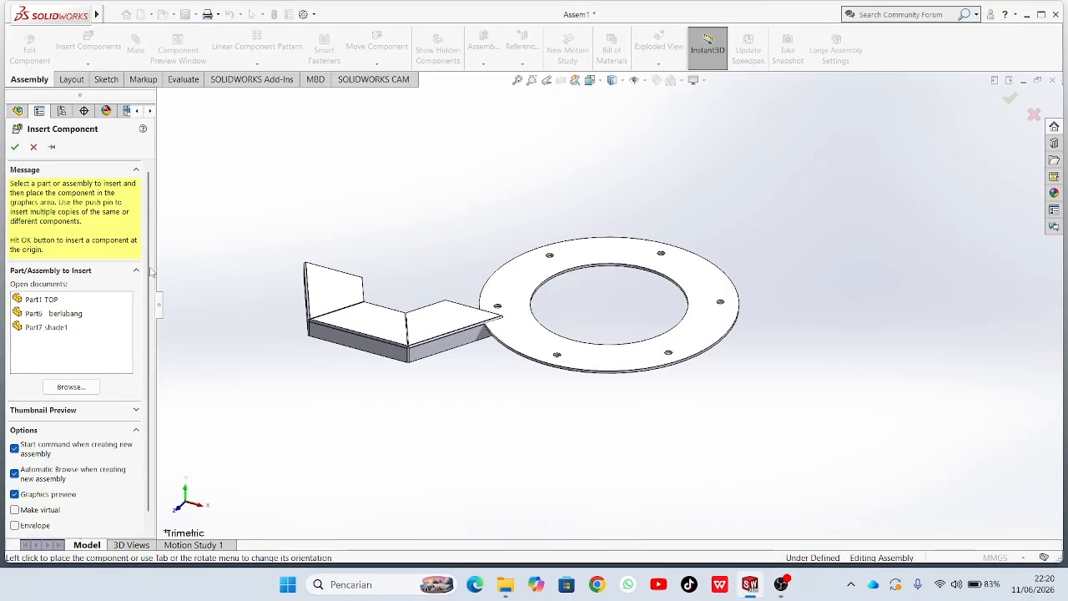
{"action": "left_click", "coordinate": [67, 388]}
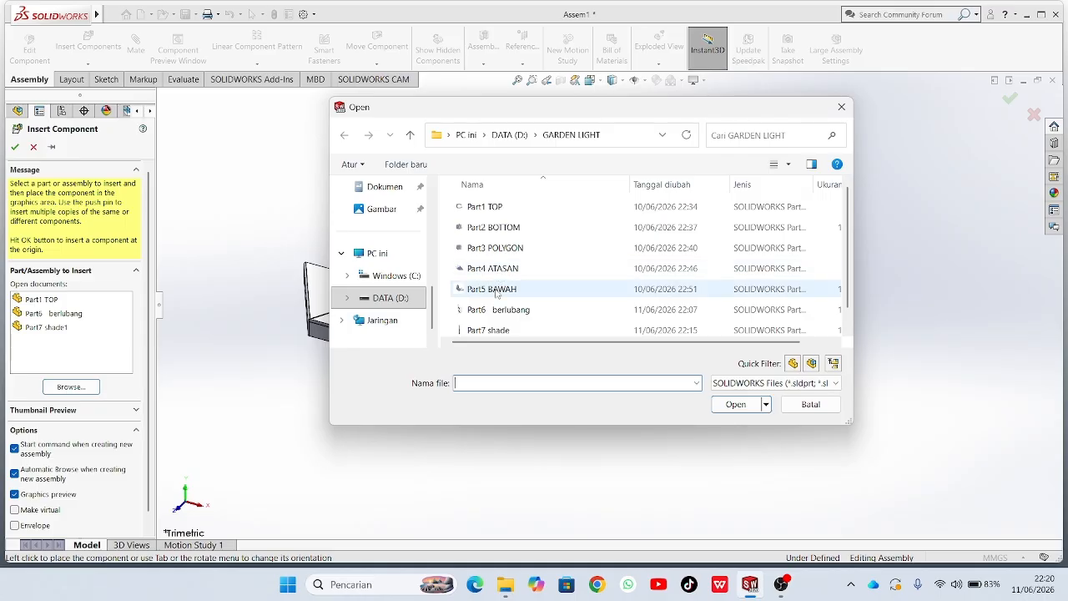
{"action": "left_click", "coordinate": [499, 287]}
{"action": "left_click", "coordinate": [733, 406]}
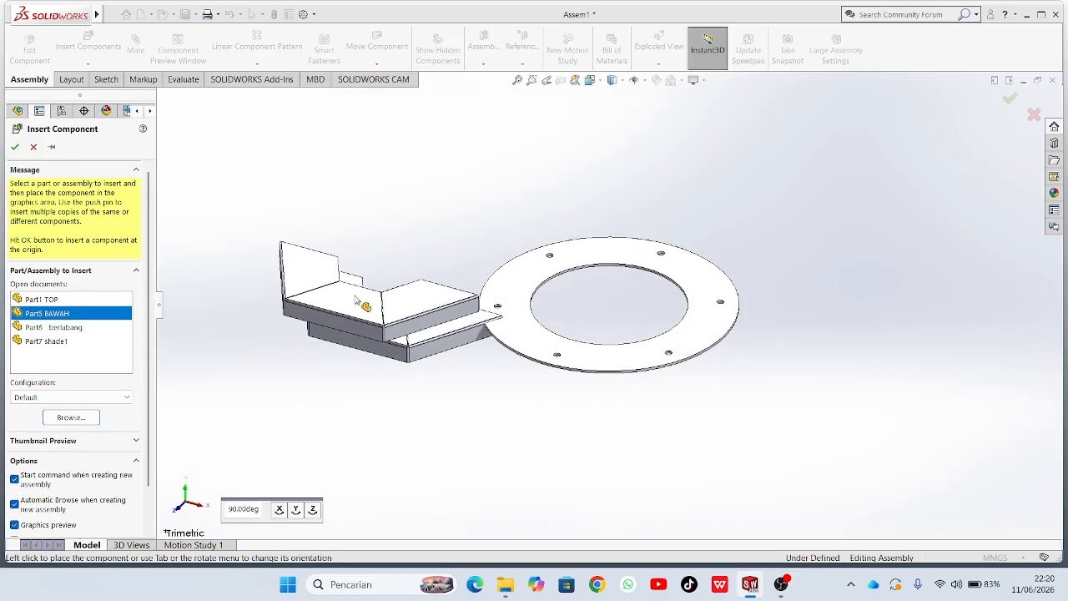
{"action": "left_click", "coordinate": [536, 271]}
Start the Mate command and rotate the second Part5 BAWAH so its open side faces the first copy, forming a hexagonal frame.
{"action": "middle_click_drag", "start_coordinate": [536, 271], "coordinate": [461, 283]}
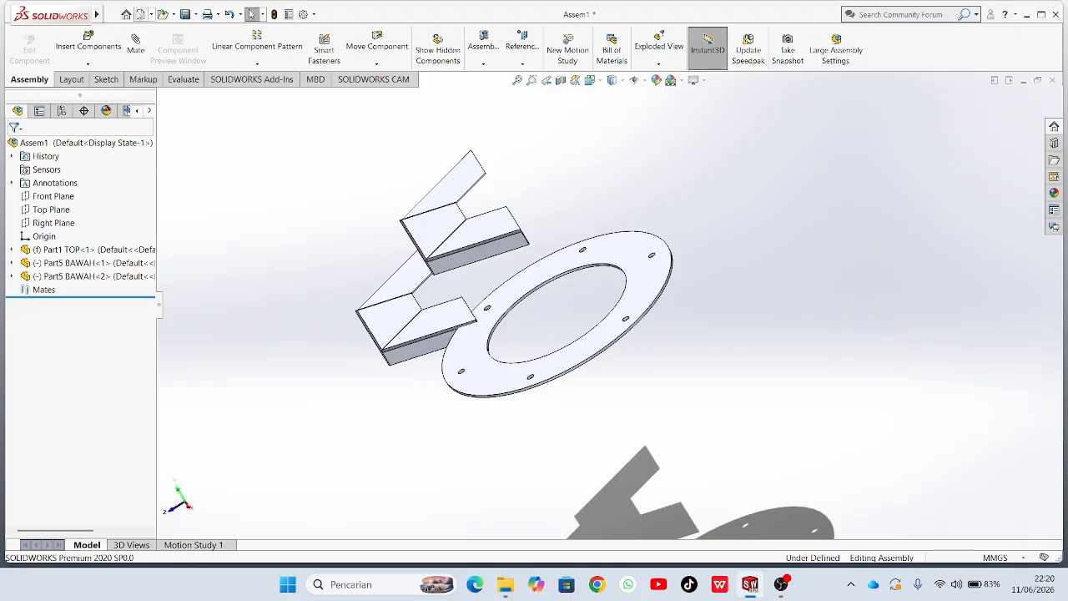
{"action": "middle_click_drag", "start_coordinate": [551, 277], "coordinate": [611, 305]}
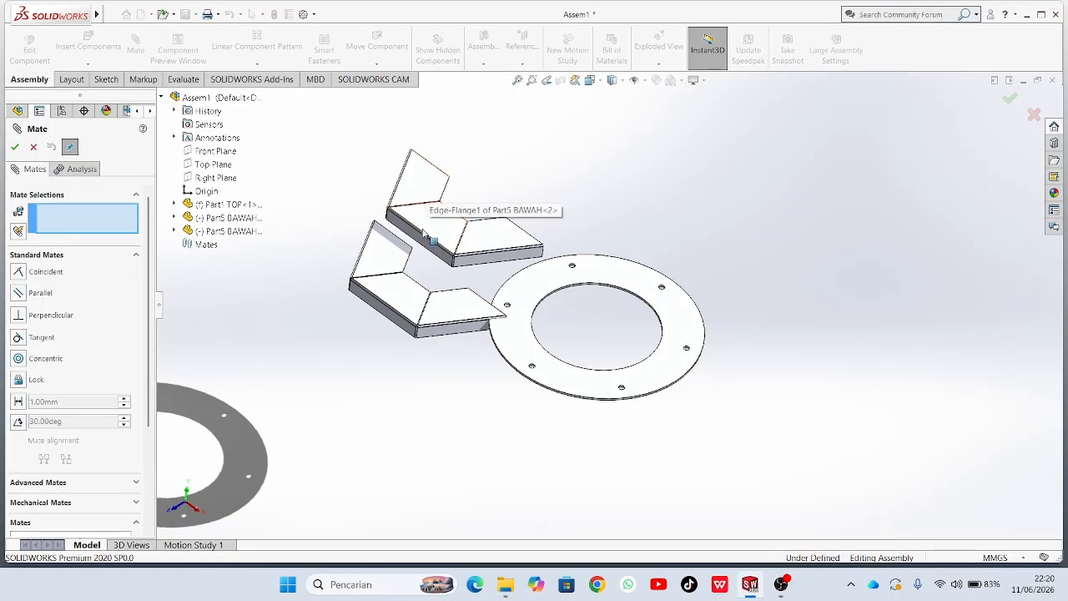
{"action": "right_click_drag", "start_coordinate": [428, 227], "coordinate": [551, 386]}
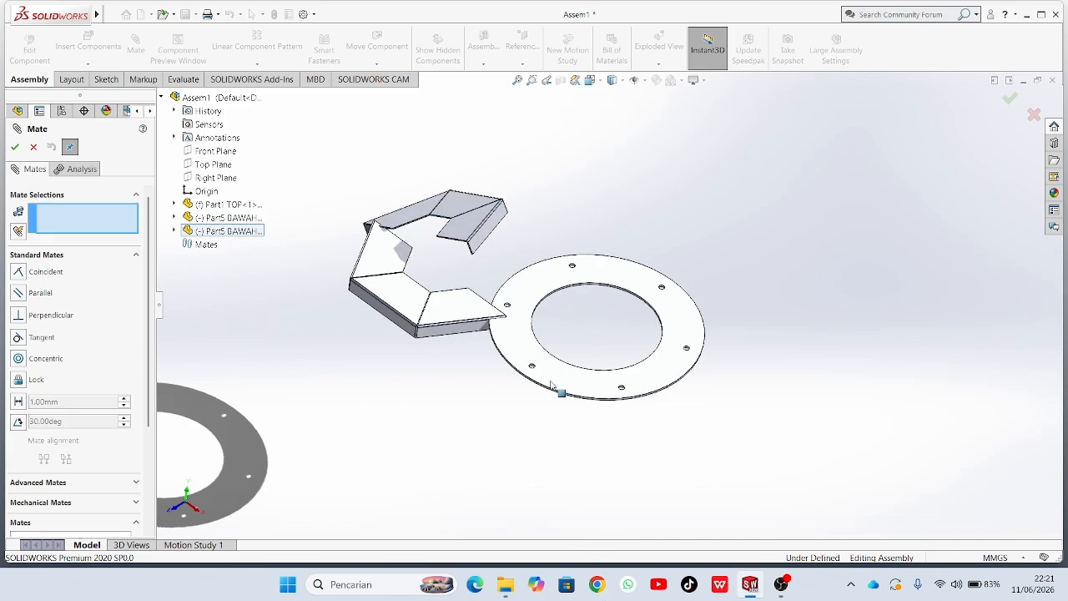
{"action": "right_click_drag", "start_coordinate": [490, 227], "coordinate": [506, 294]}
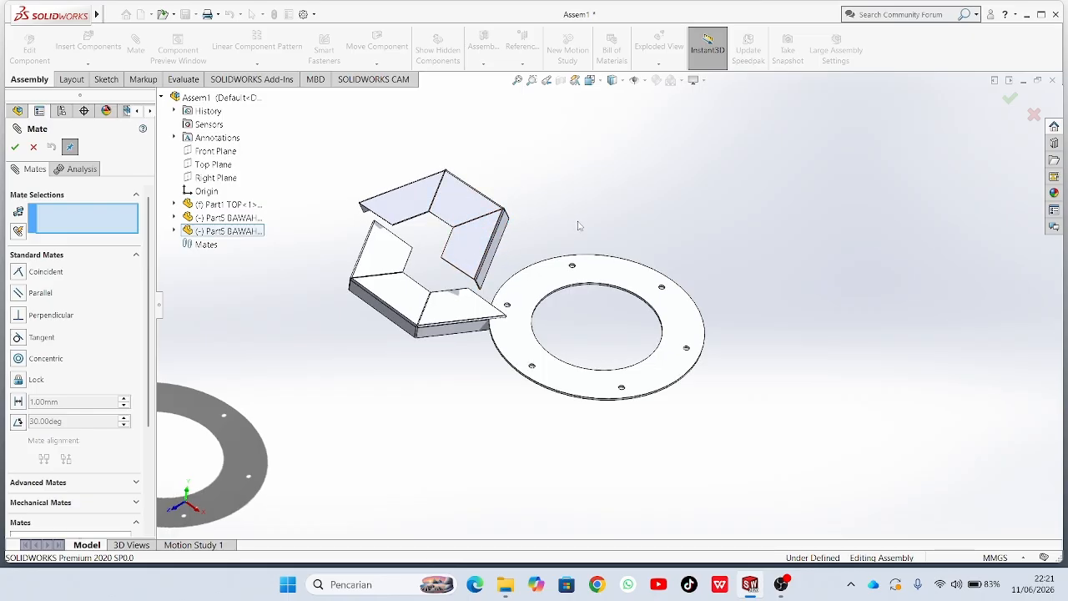
Add a coincident mate between the Top Planes of the two Part5 BAWAH copies.
{"action": "middle_click_drag", "start_coordinate": [578, 225], "coordinate": [398, 243]}
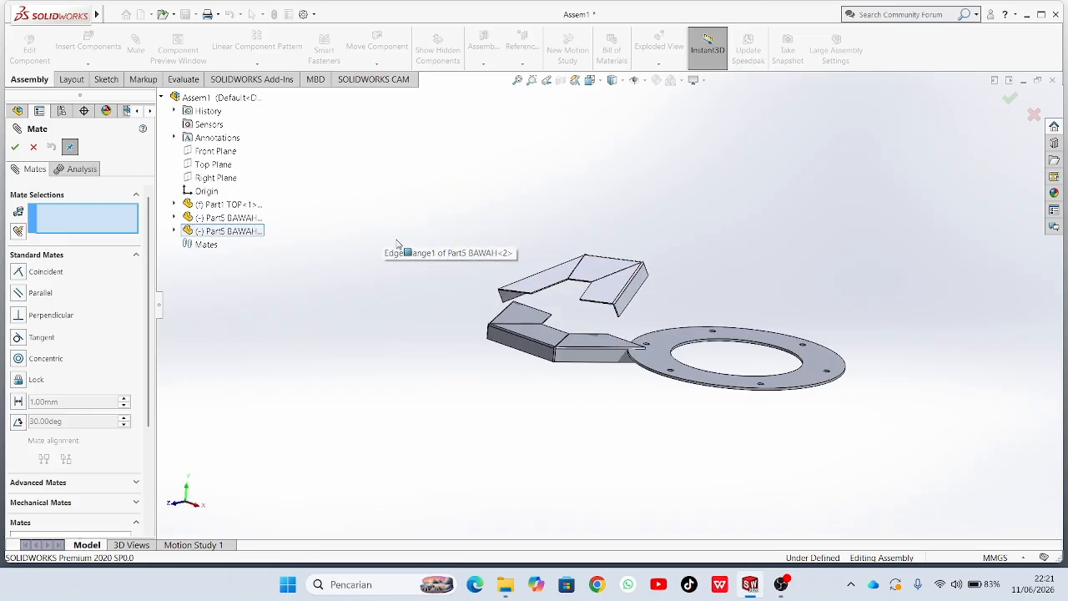
{"action": "middle_click_drag", "start_coordinate": [479, 385], "coordinate": [506, 369], "text": "ctrl"}
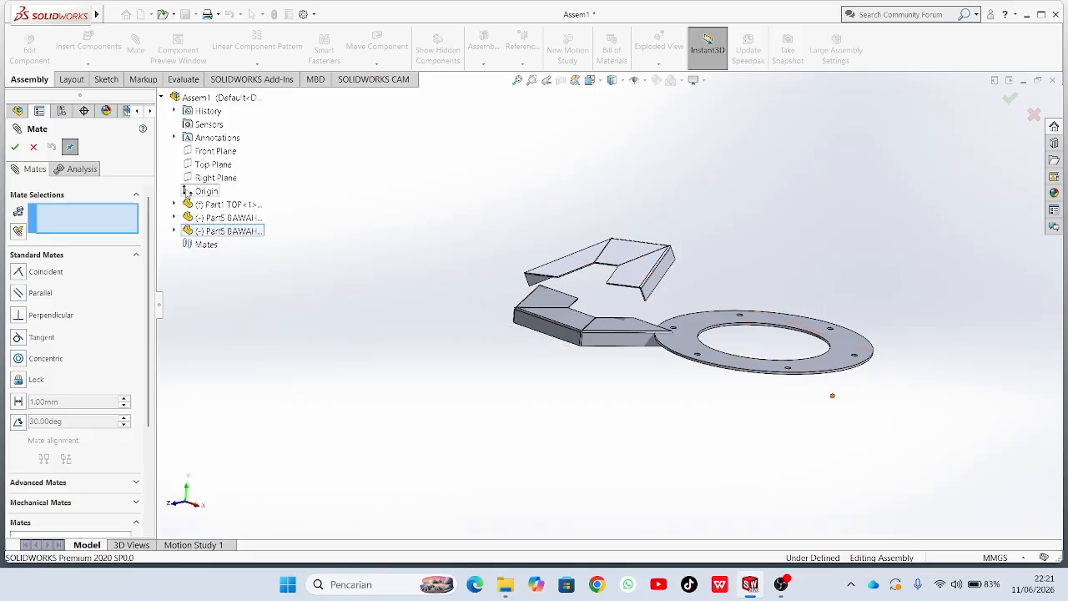
{"action": "left_click", "coordinate": [174, 217]}
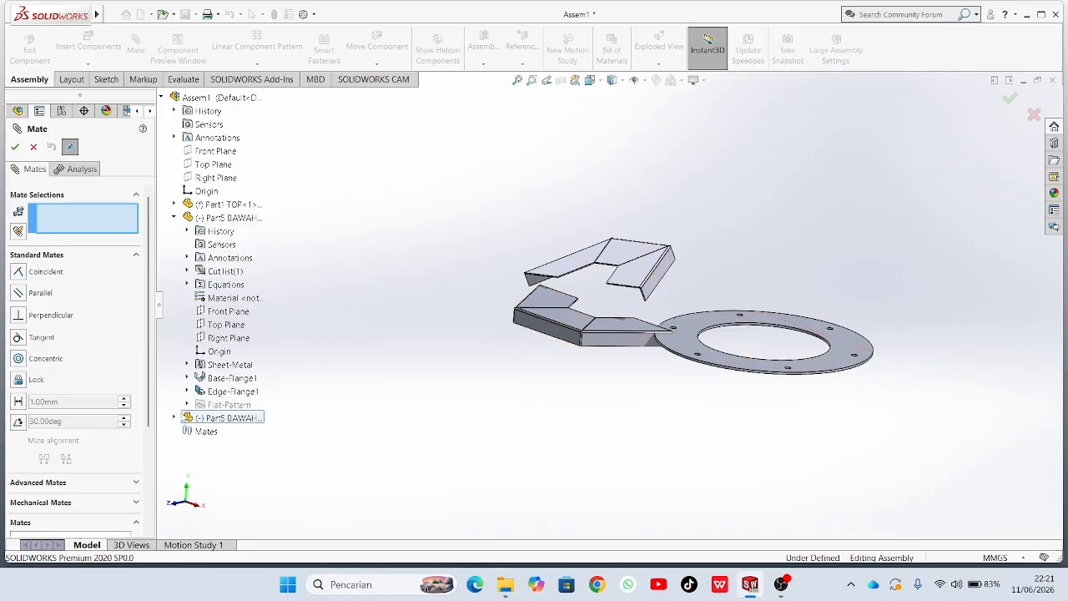
{"action": "left_click", "coordinate": [175, 417]}
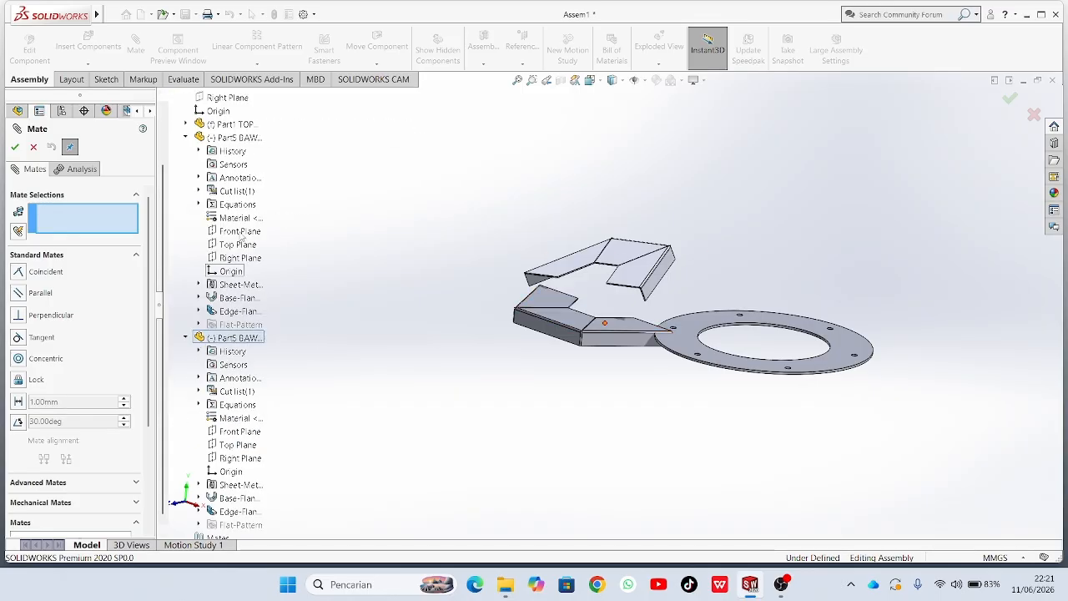
{"action": "left_click", "coordinate": [239, 245]}
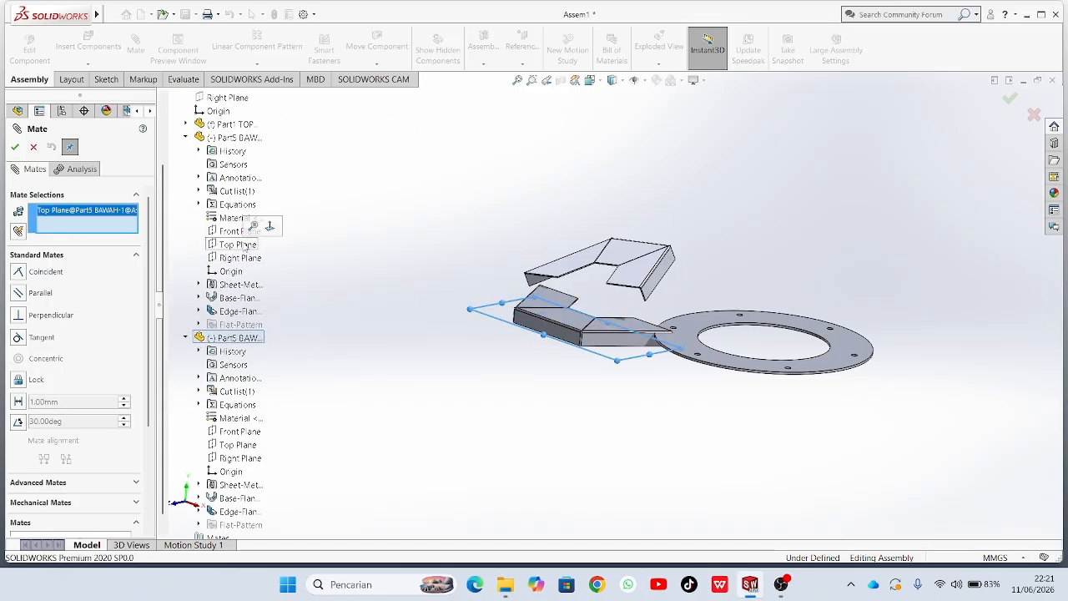
{"action": "left_click", "coordinate": [242, 444]}
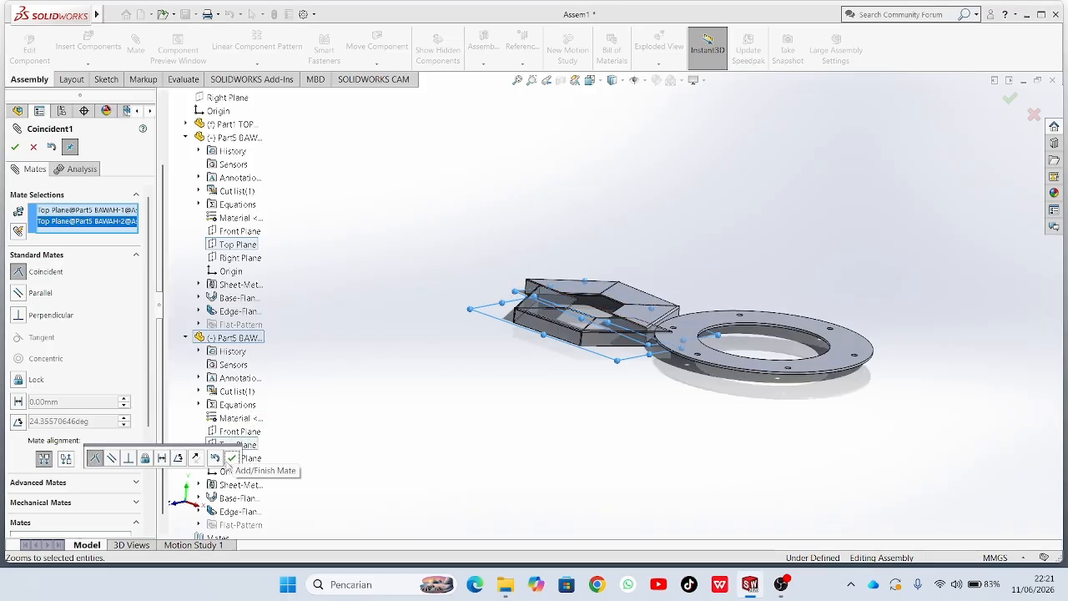
{"action": "left_click", "coordinate": [233, 458]}
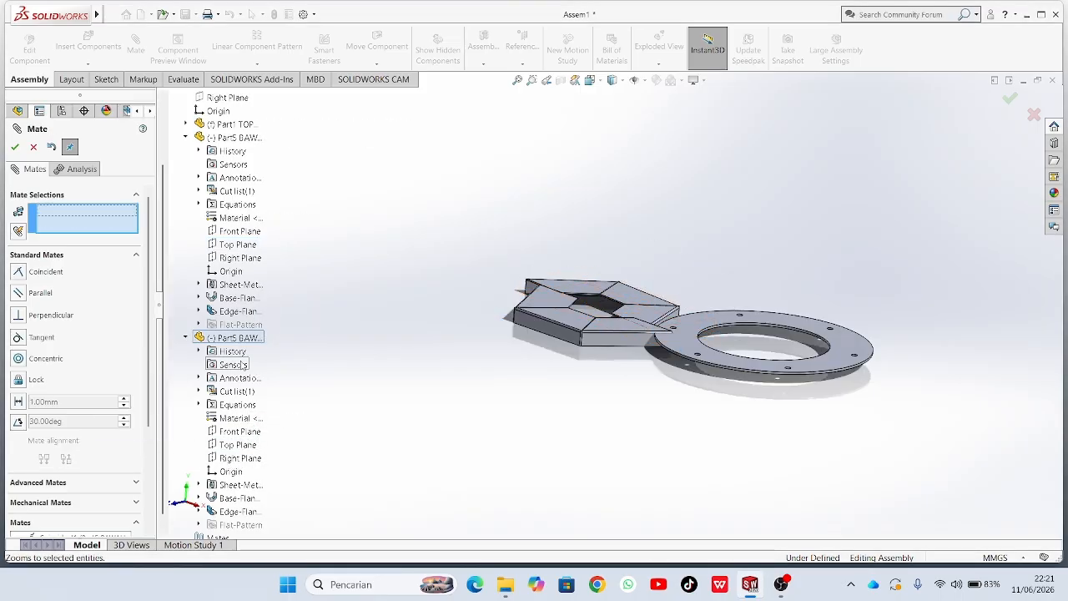
Add a coincident mate between the Front Planes of the two Part5 BAWAH copies.
{"action": "left_click", "coordinate": [239, 231]}
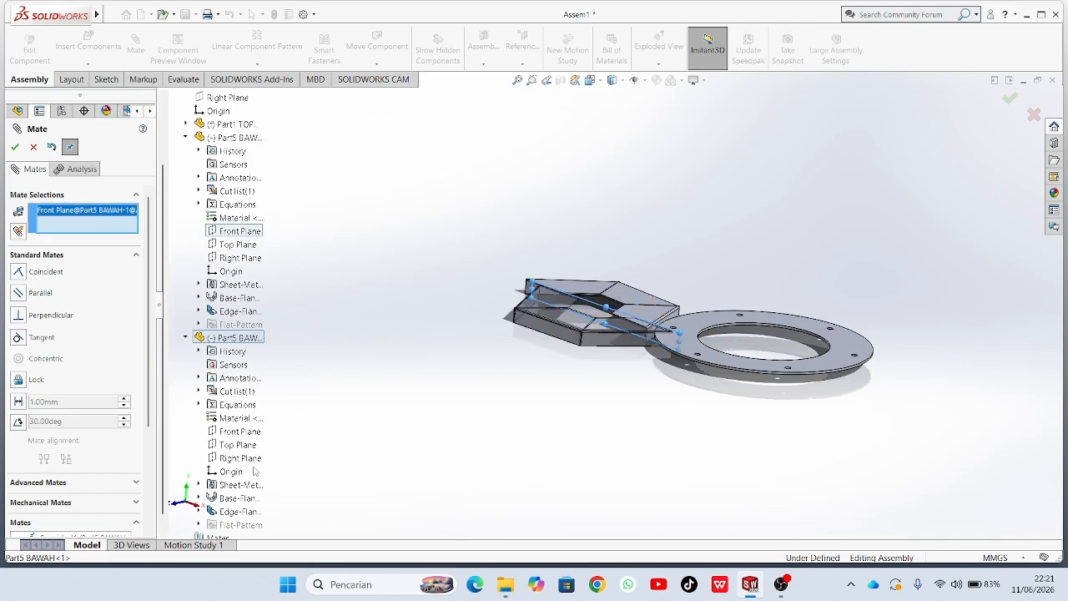
{"action": "left_click", "coordinate": [240, 431]}
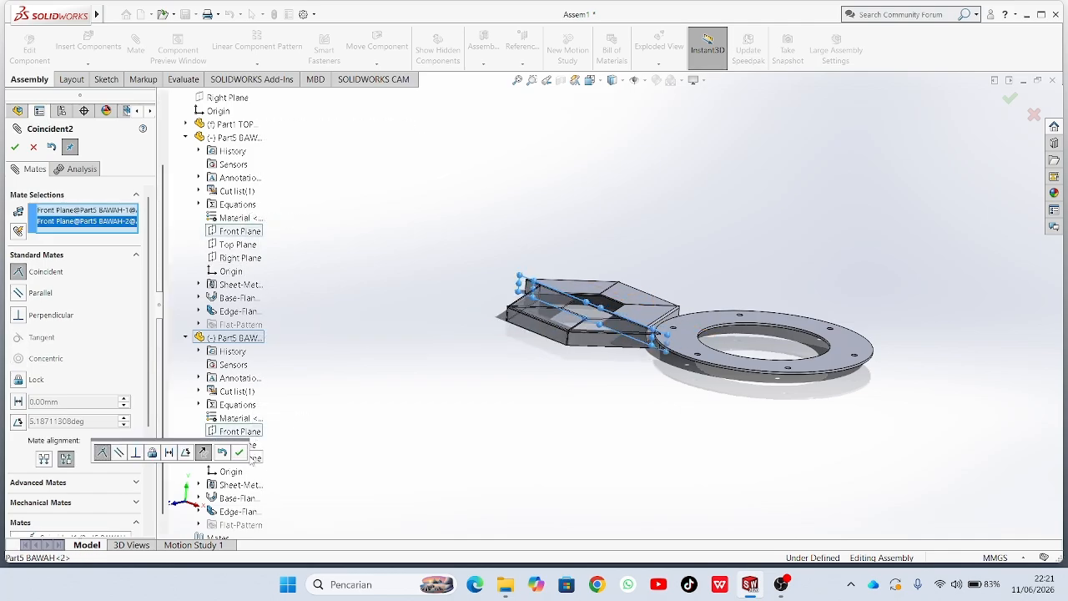
{"action": "left_click", "coordinate": [239, 453]}
Add a coincident mate between the Right Planes of the two Part5 BAWAH copies, closing the hexagonal frame.
{"action": "left_click", "coordinate": [240, 458]}
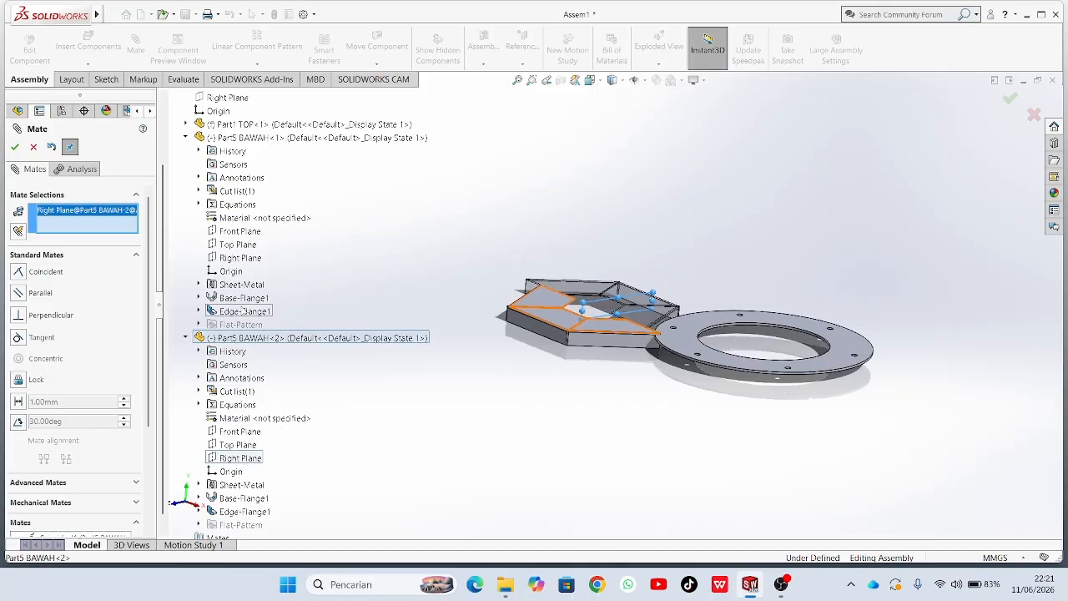
{"action": "left_click", "coordinate": [240, 258]}
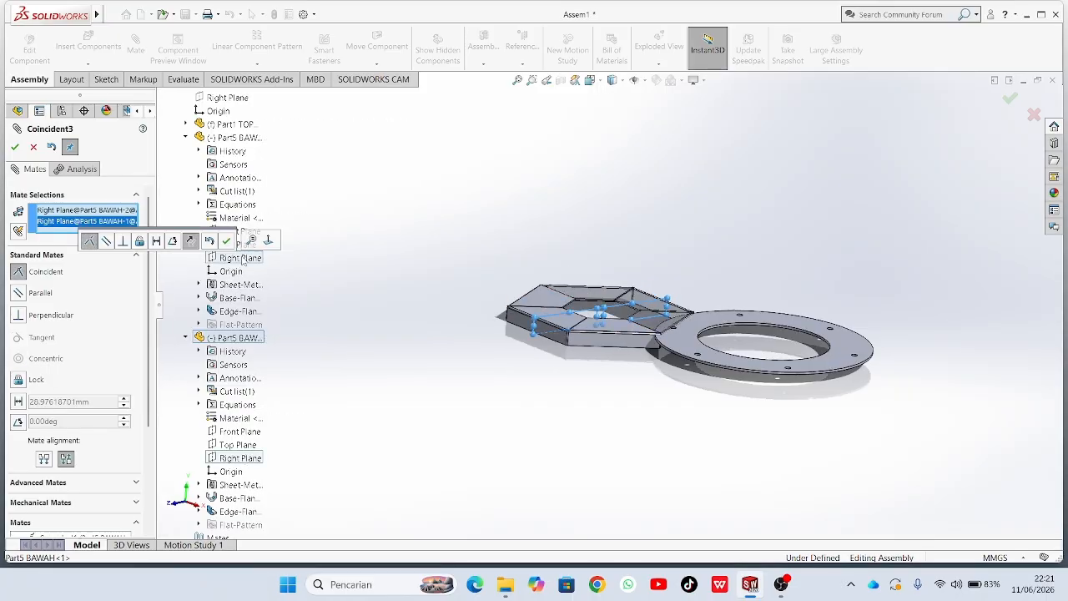
{"action": "left_click", "coordinate": [226, 241]}
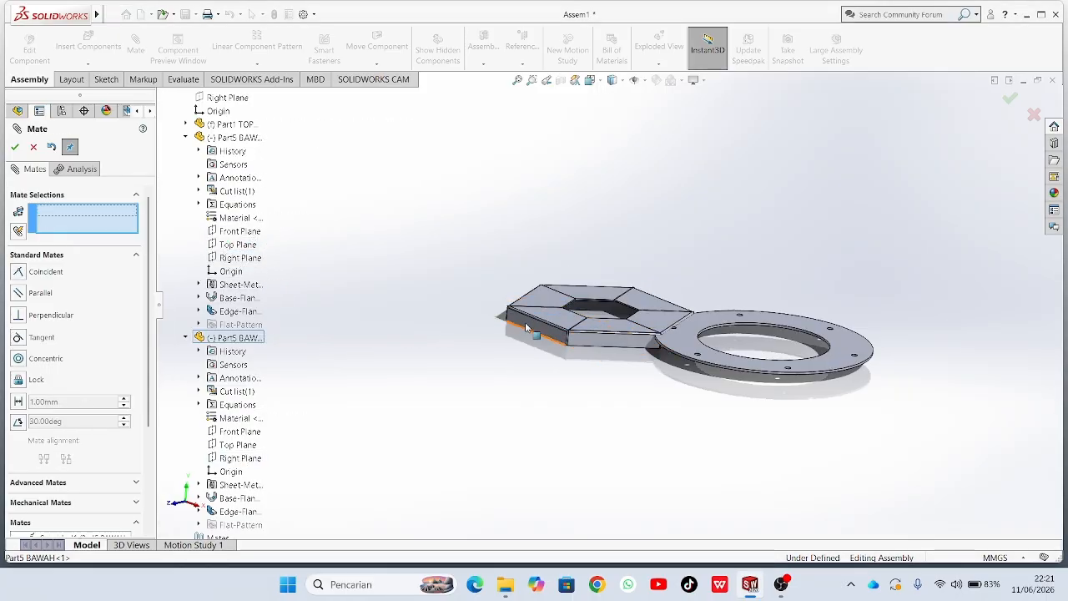
{"action": "middle_click_drag", "start_coordinate": [600, 417], "coordinate": [550, 431]}
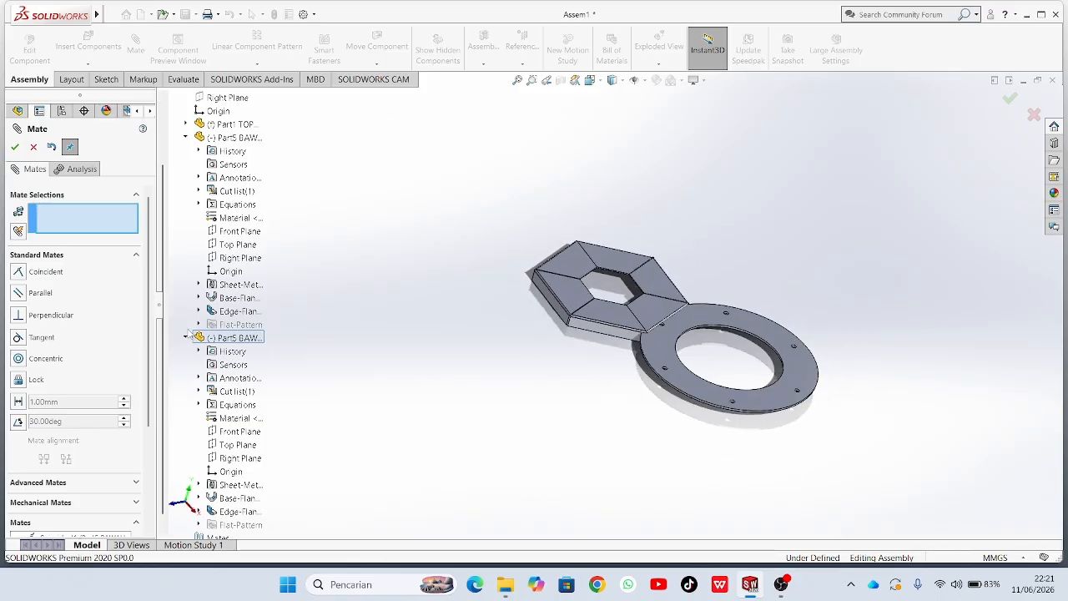
{"action": "left_click", "coordinate": [186, 337]}
{"action": "left_click", "coordinate": [174, 218]}
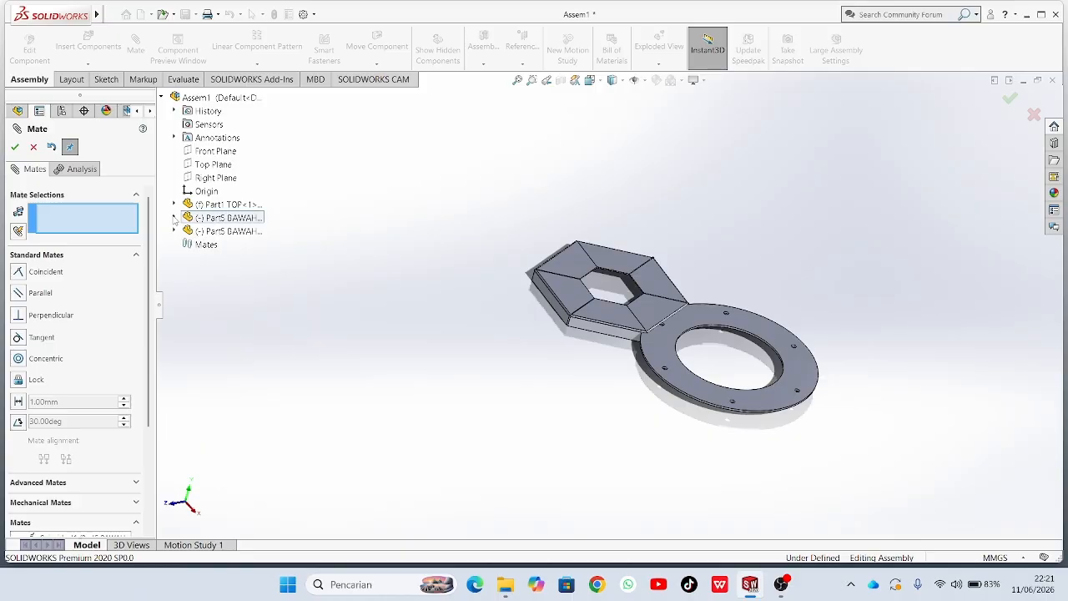
Mate a lower outer edge of the first Part5 BAWAH coincident with the upper flat face of the Part1 TOP ring.
{"action": "middle_click_drag", "start_coordinate": [620, 395], "coordinate": [630, 184]}
{"action": "scroll", "coordinate": [620, 305], "scroll_direction": "down", "scroll_amount": 5}
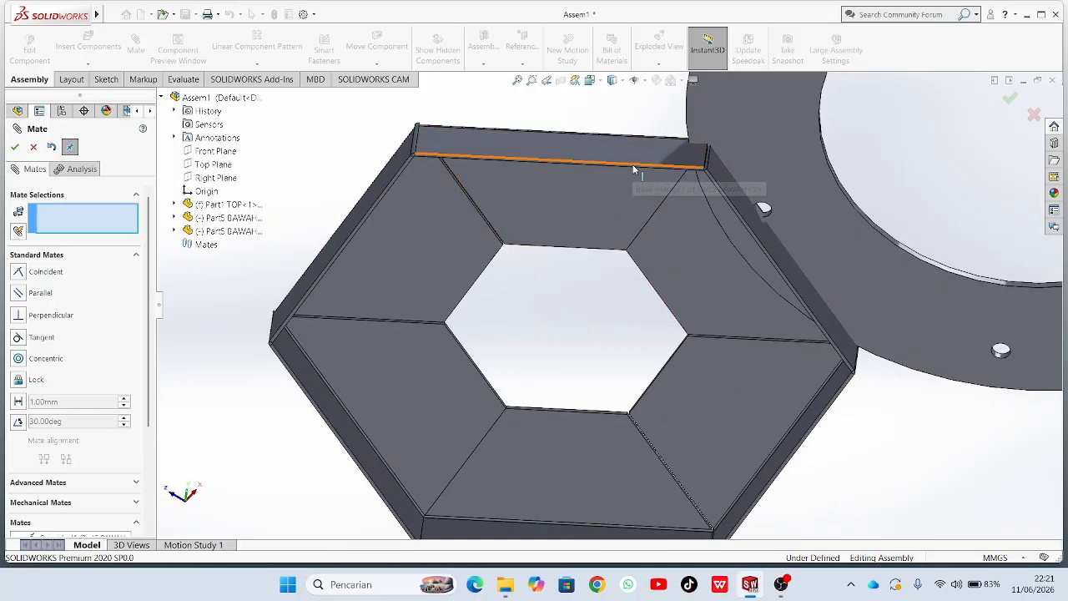
{"action": "left_click", "coordinate": [633, 165]}
{"action": "middle_click_drag", "start_coordinate": [847, 327], "coordinate": [874, 515]}
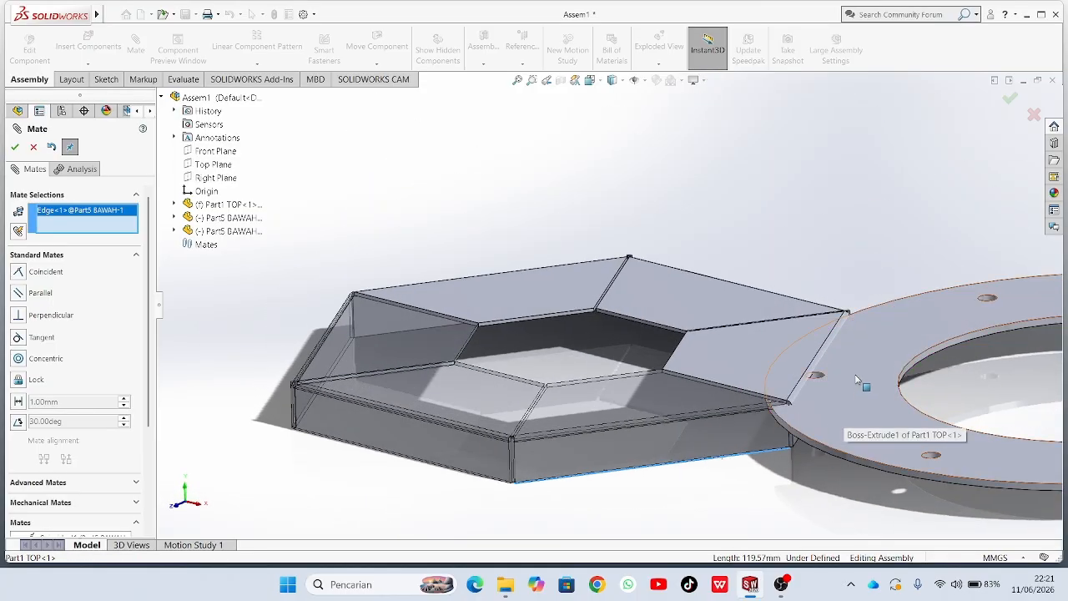
{"action": "left_click", "coordinate": [854, 431]}
{"action": "scroll", "coordinate": [853, 435], "scroll_direction": "up", "scroll_amount": 3}
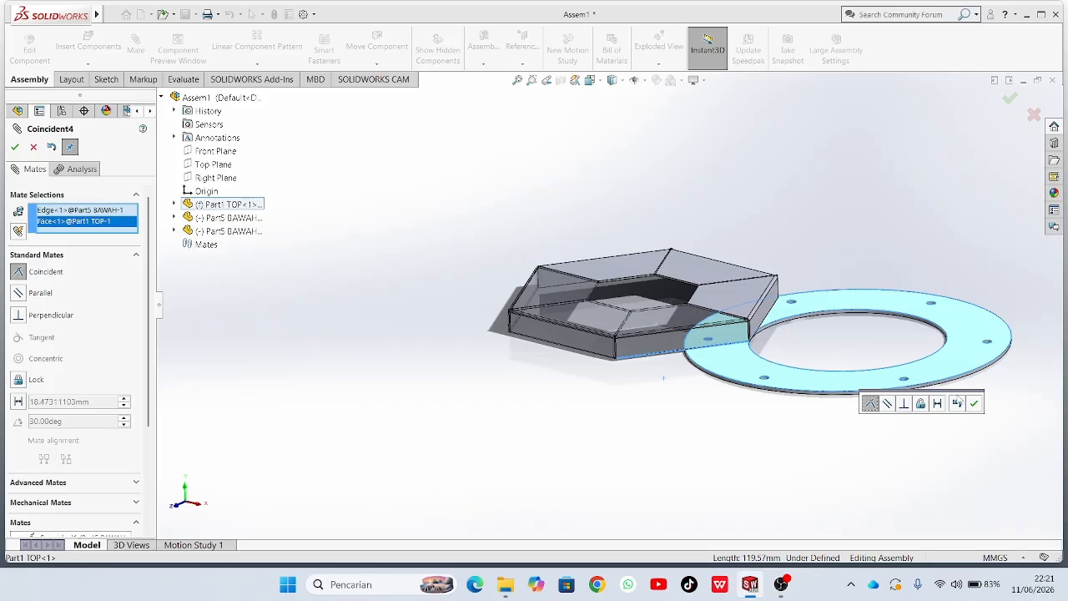
{"action": "left_click", "coordinate": [973, 404]}
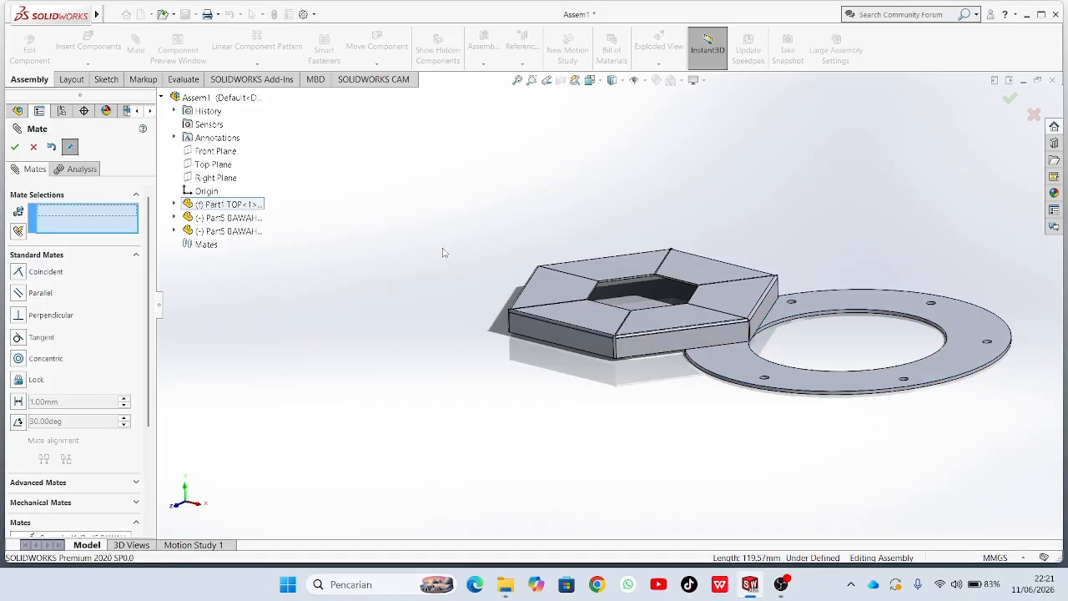
Add a coincident mate between the Front Planes of Part1 TOP and the first Part5 BAWAH.
{"action": "left_click", "coordinate": [175, 204]}
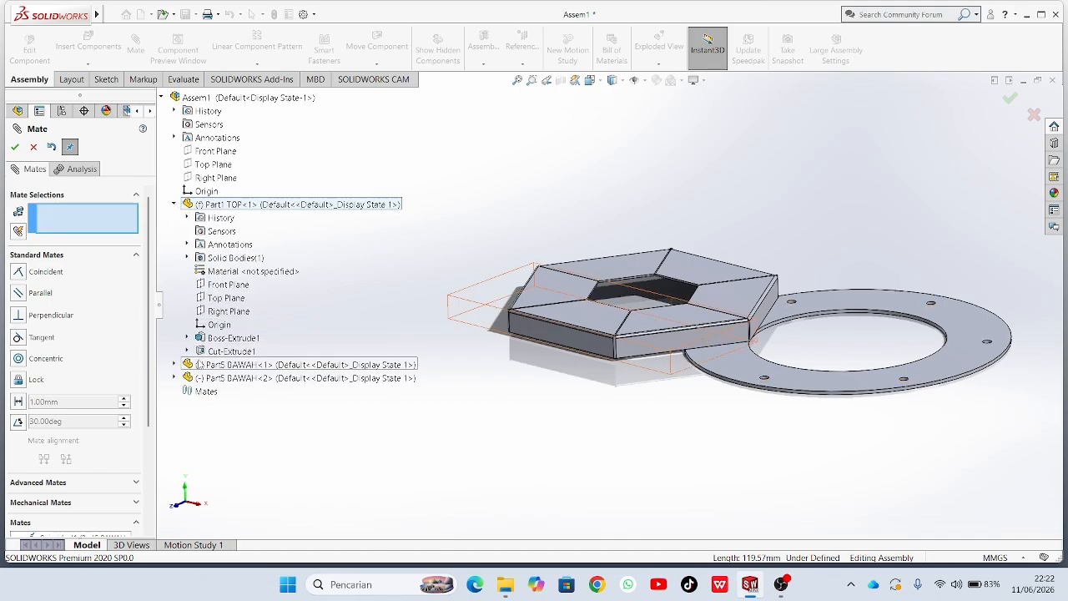
{"action": "left_click", "coordinate": [173, 364]}
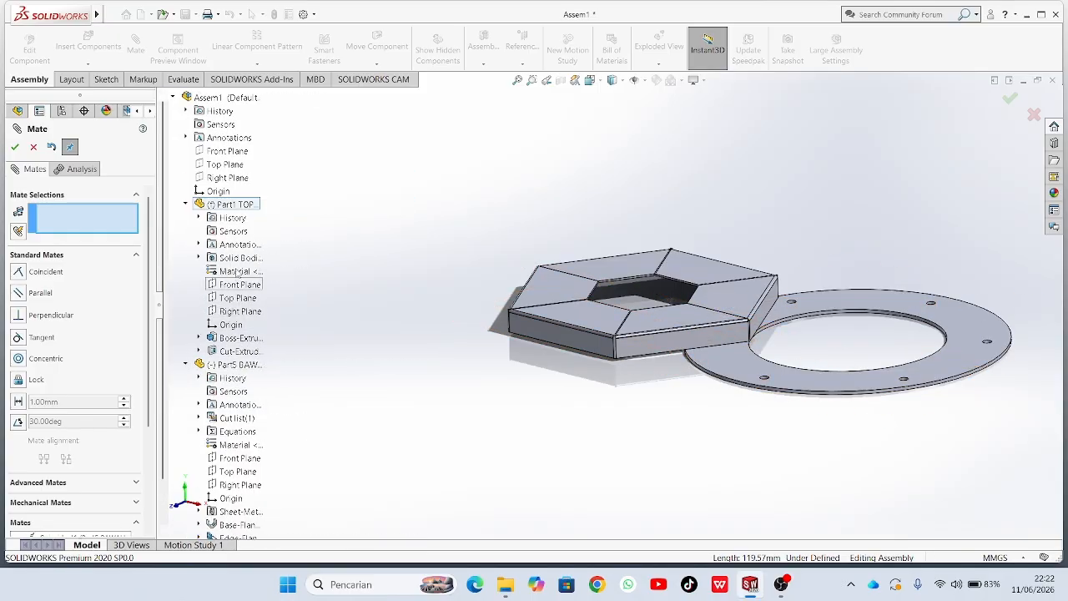
{"action": "left_click", "coordinate": [247, 287]}
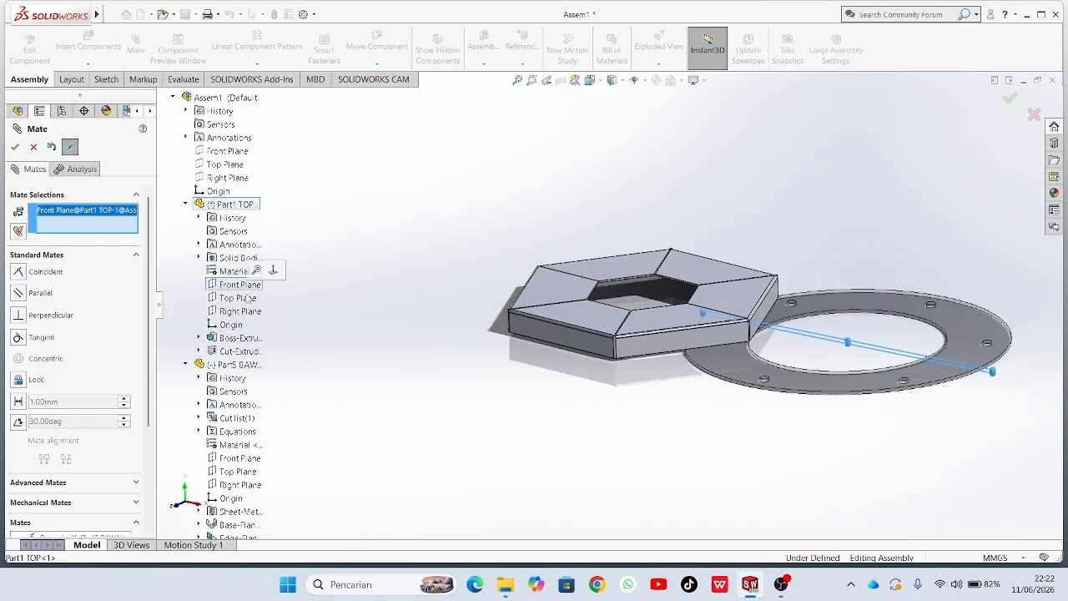
{"action": "left_click", "coordinate": [241, 459]}
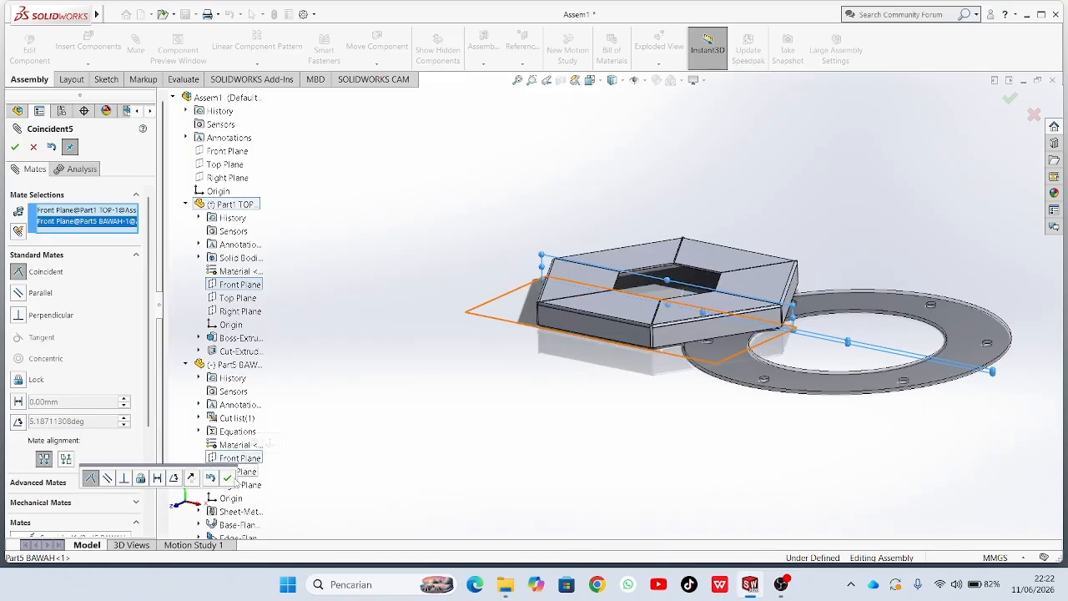
{"action": "left_click", "coordinate": [227, 477]}
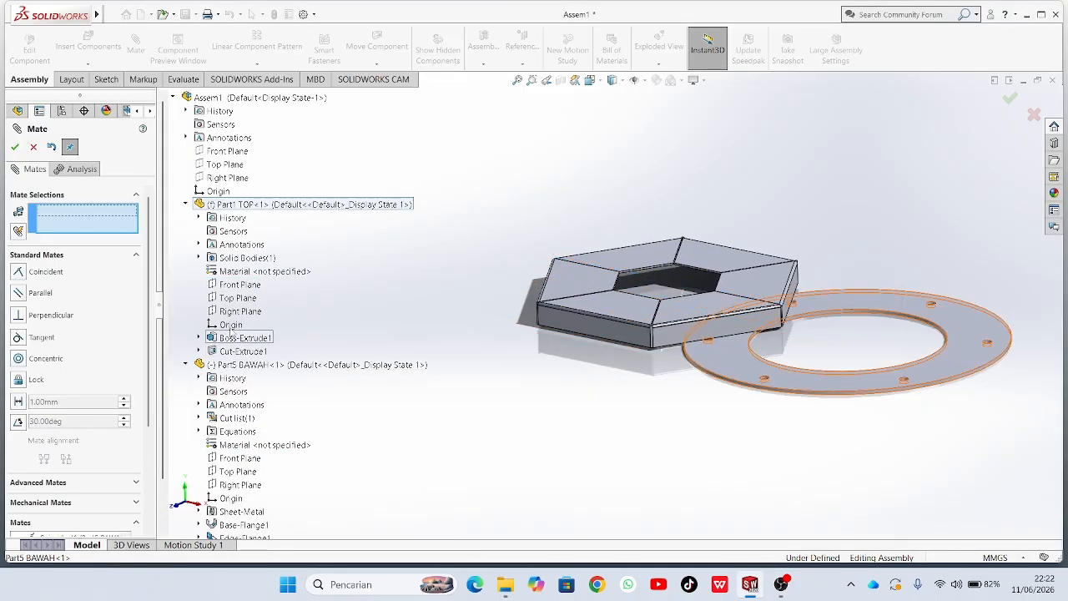
Try to mate the Top Planes of Part1 TOP and the first Part5 BAWAH as coincident.
{"action": "left_click", "coordinate": [237, 298]}
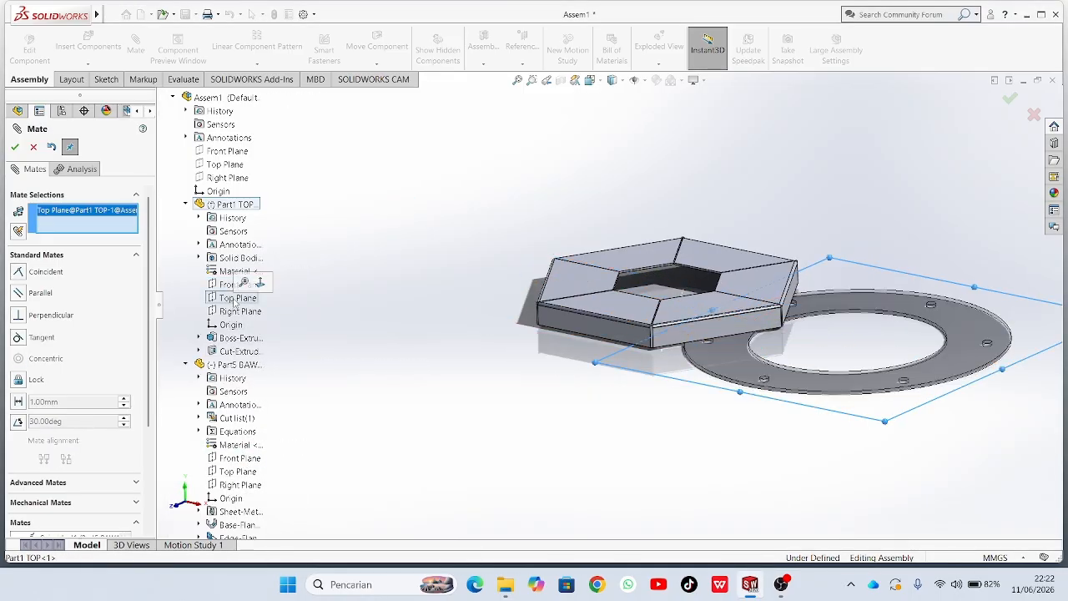
{"action": "left_click", "coordinate": [238, 472]}
{"action": "left_click", "coordinate": [218, 490]}
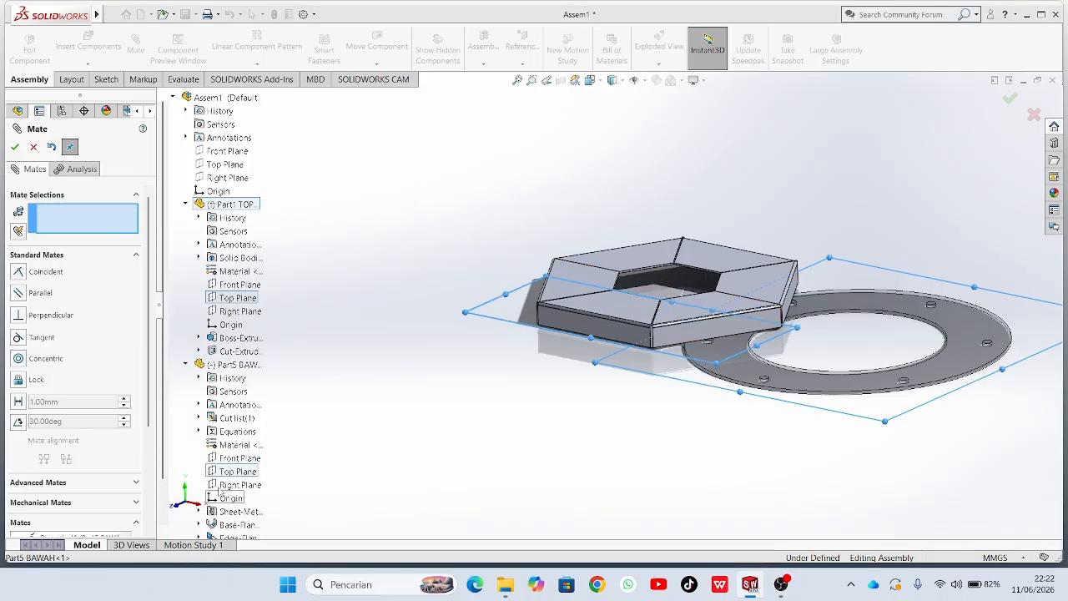
Add a coincident mate between the Right Planes of Part1 TOP and the first Part5 BAWAH, and finish the Mate command.
{"action": "left_click", "coordinate": [240, 311]}
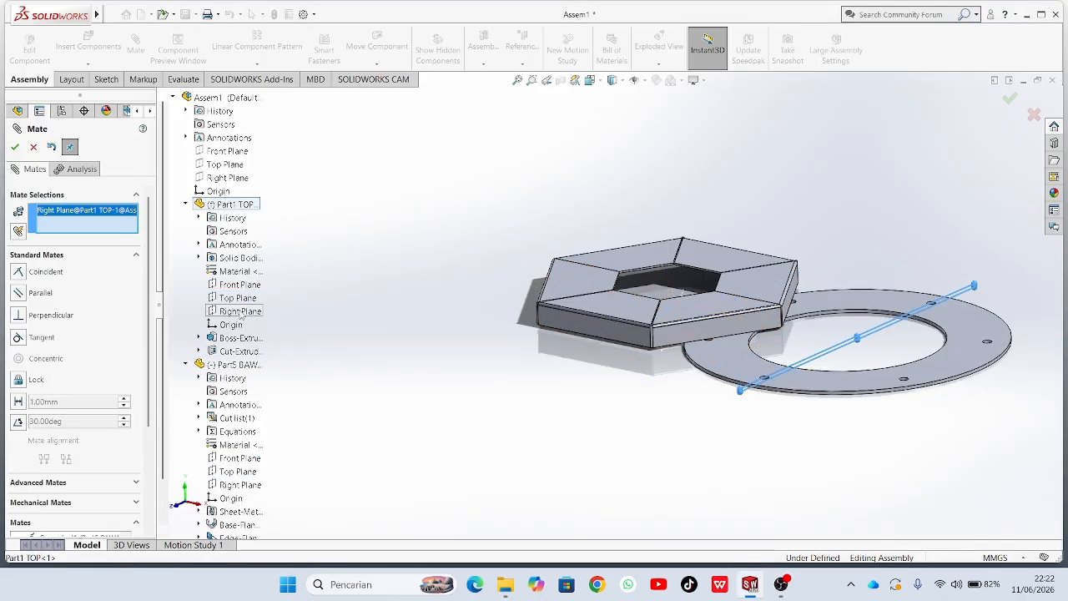
{"action": "left_click", "coordinate": [251, 485]}
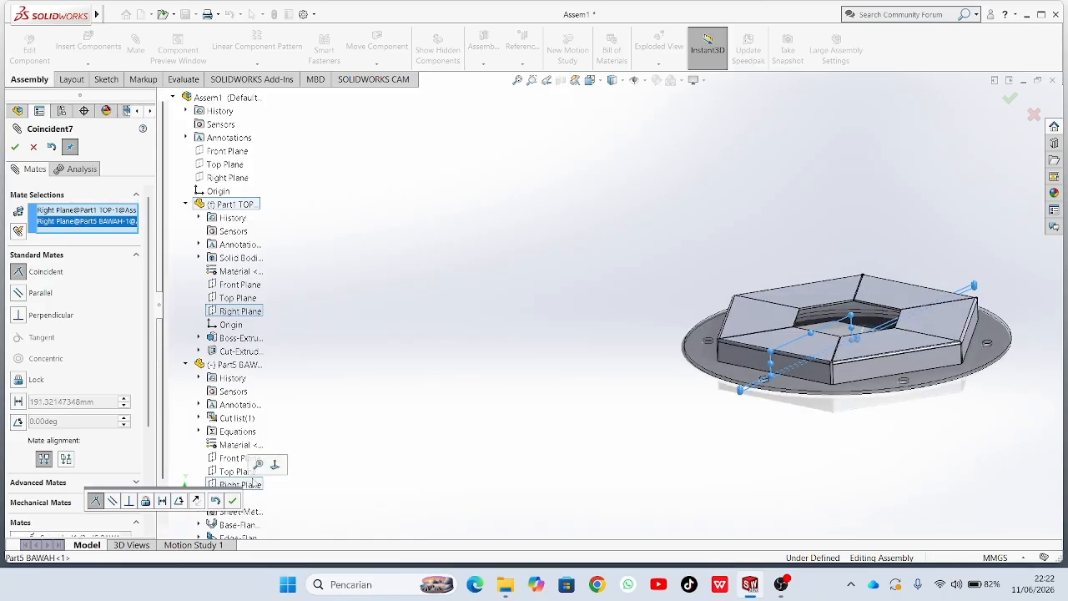
{"action": "left_click", "coordinate": [232, 500]}
{"action": "scroll", "coordinate": [831, 424], "scroll_direction": "up", "scroll_amount": 5}
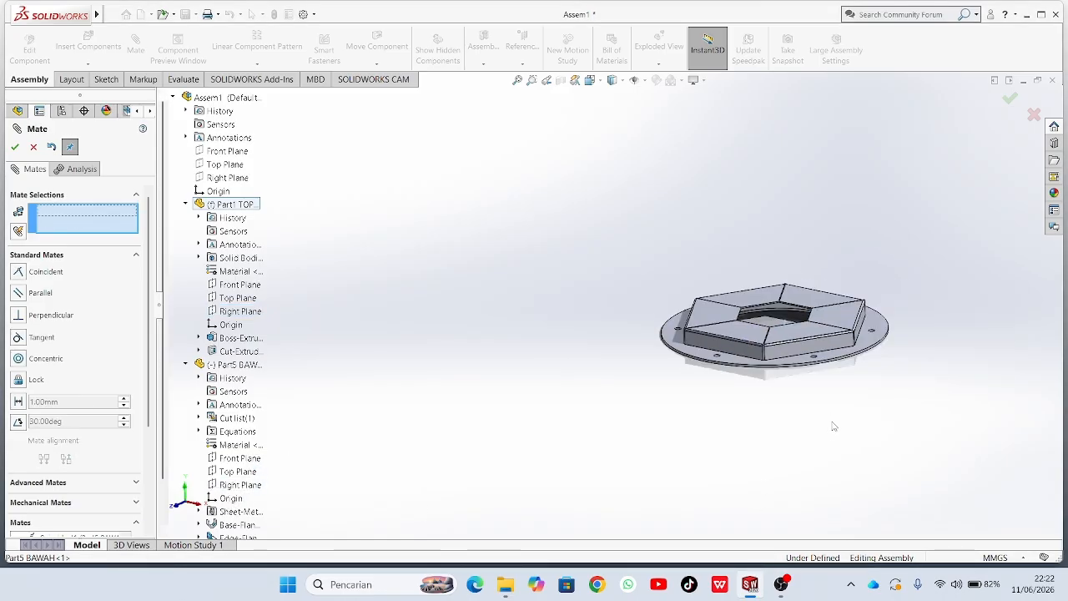
{"action": "middle_click_drag", "start_coordinate": [775, 331], "coordinate": [743, 375]}
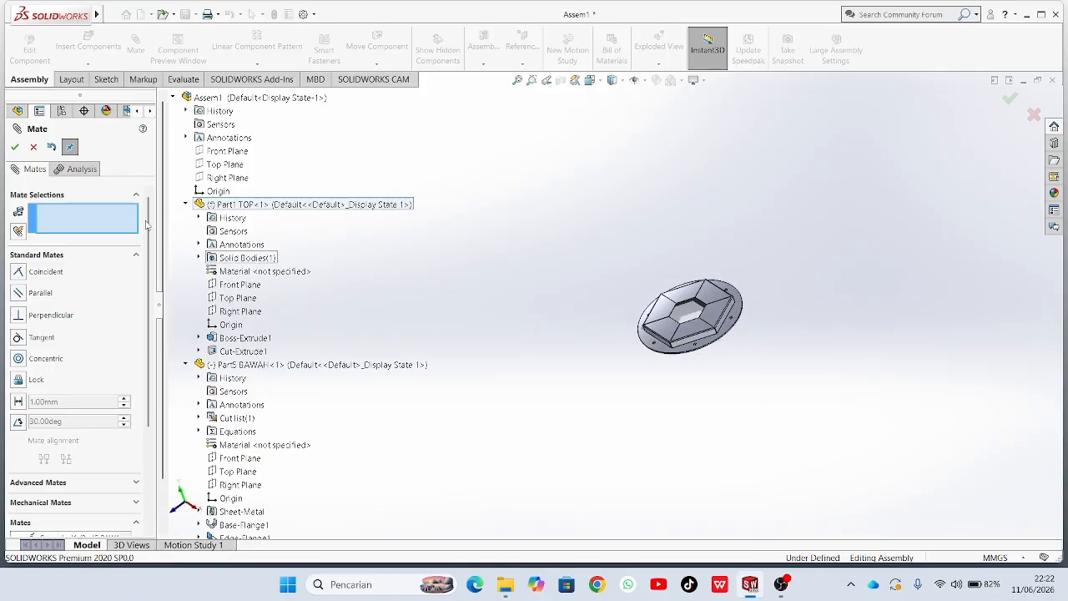
{"action": "left_click", "coordinate": [184, 205]}
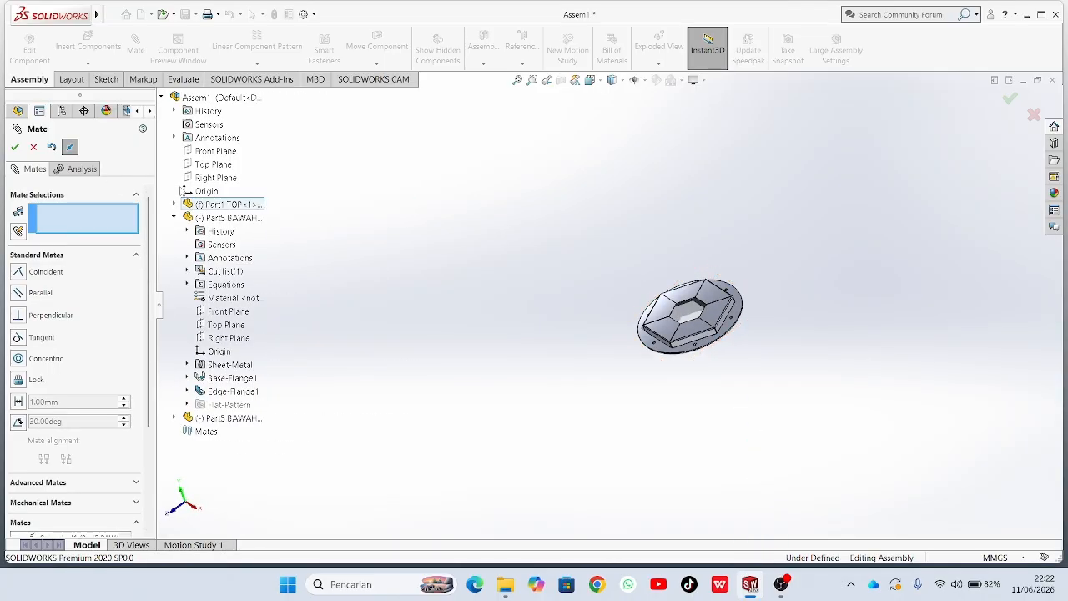
{"action": "left_click", "coordinate": [175, 218]}
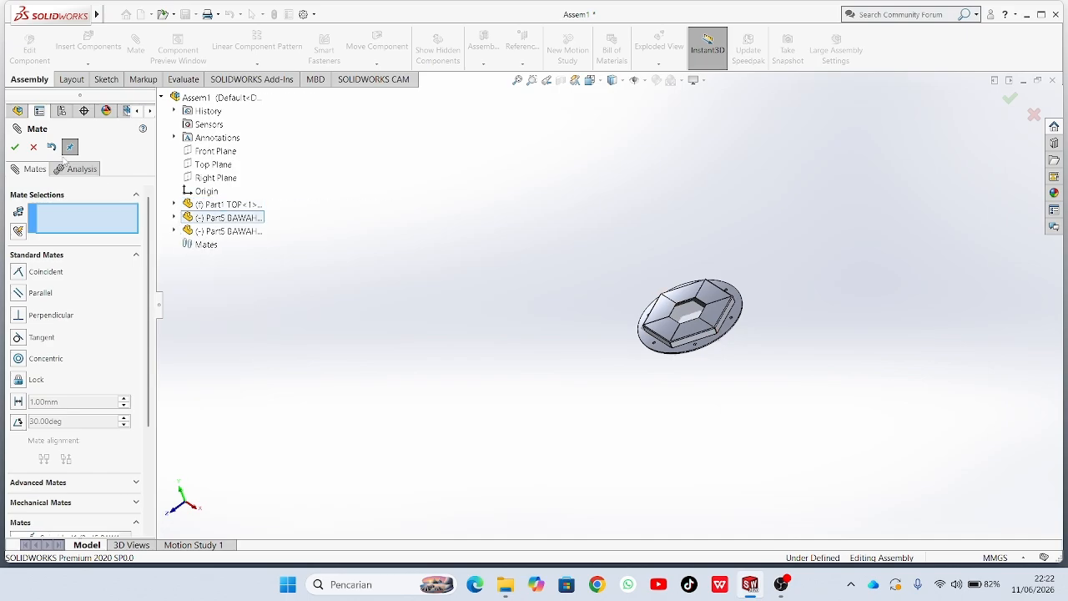
{"action": "left_click", "coordinate": [14, 148]}
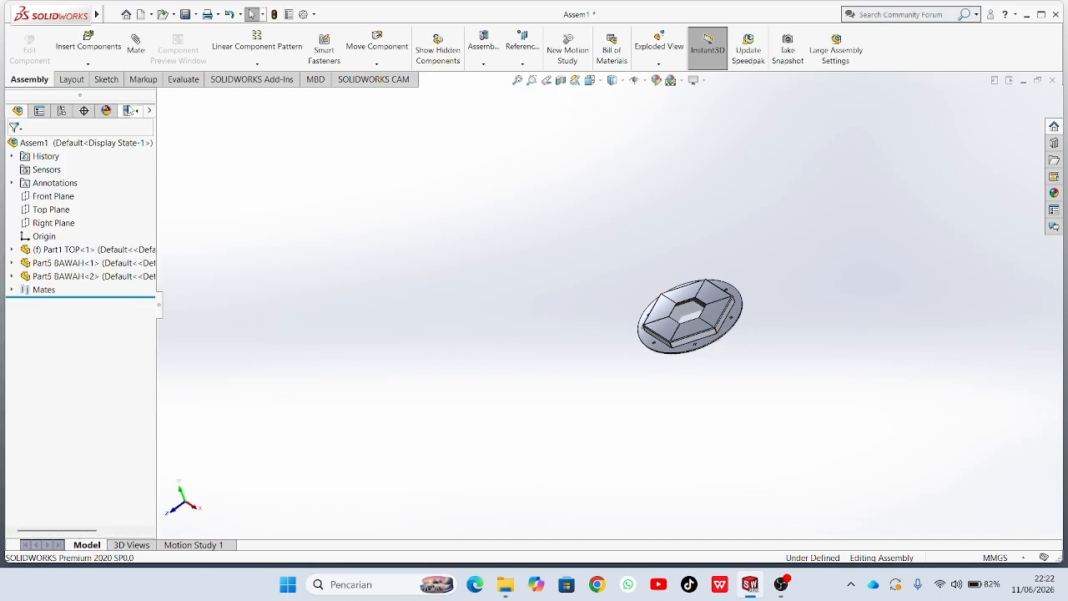
Insert the Part7 shade component from the GARDEN LIGHT folder and place it beside the ring and frame.
{"action": "left_click", "coordinate": [111, 52]}
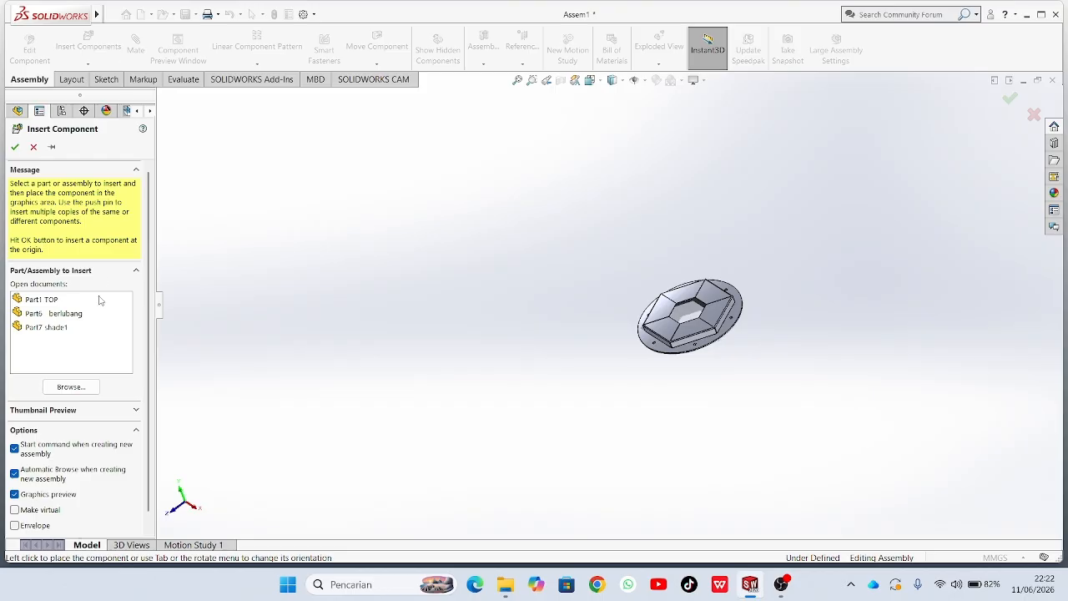
{"action": "left_click", "coordinate": [76, 384]}
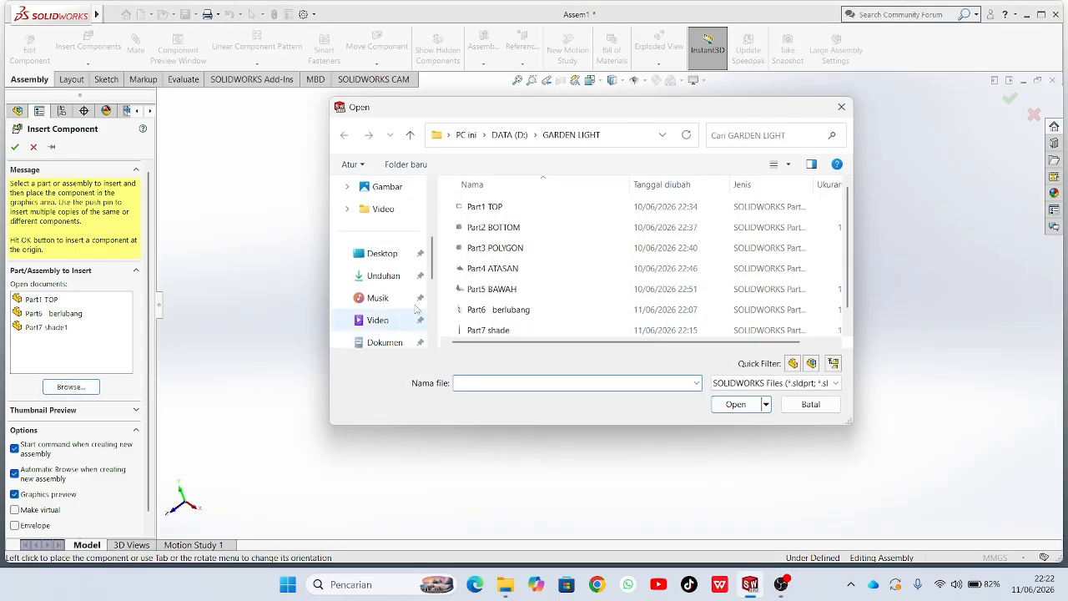
{"action": "left_click", "coordinate": [543, 308]}
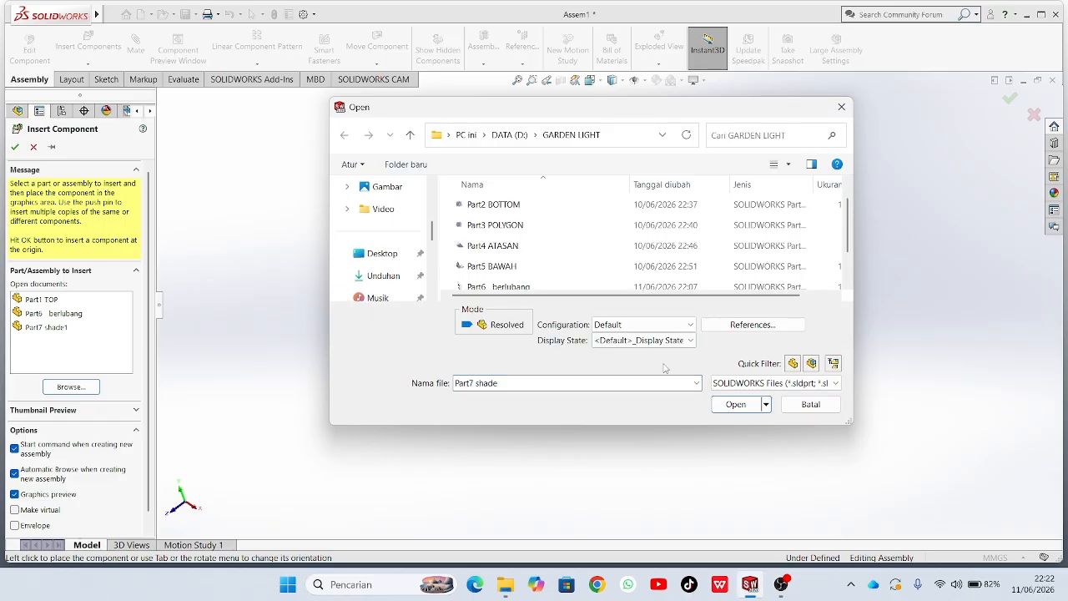
{"action": "left_click", "coordinate": [736, 405]}
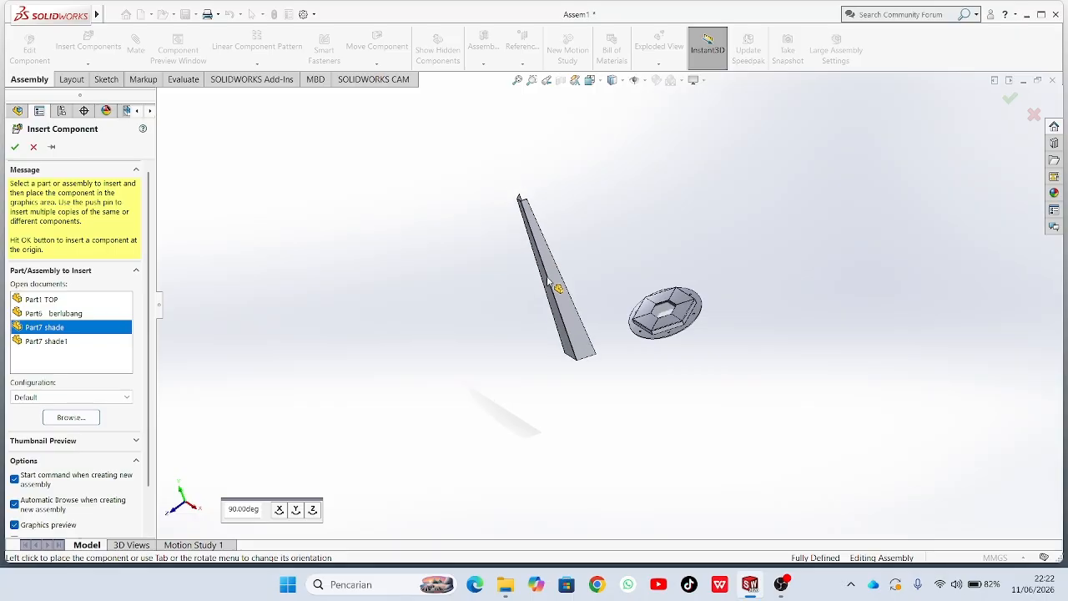
{"action": "left_click", "coordinate": [618, 297]}
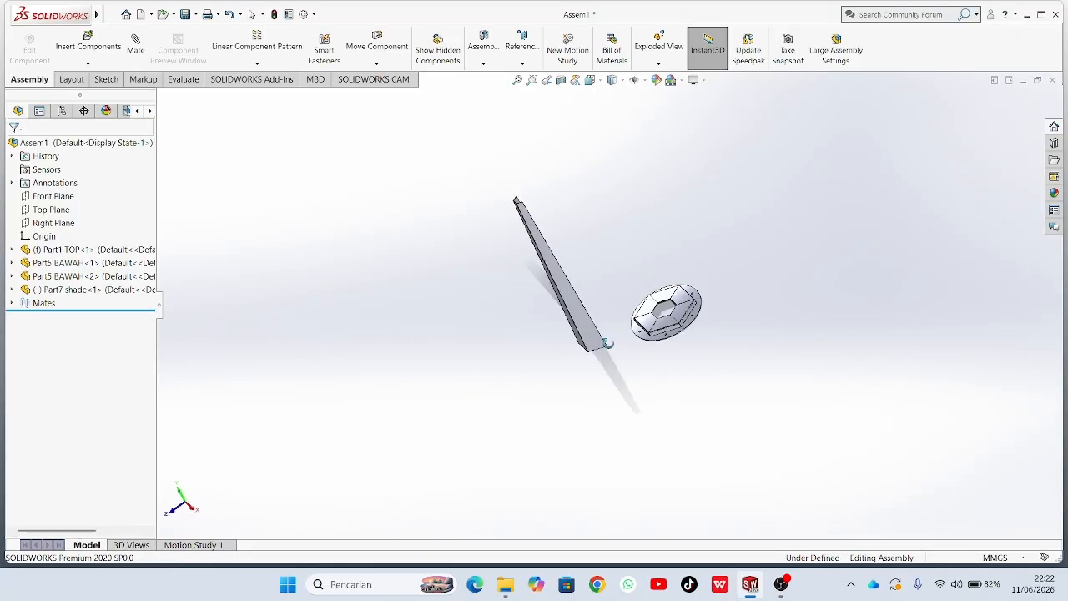
Insert the already open Part7 shade1 component and place it between Part7 shade and the ring.
{"action": "left_click", "coordinate": [88, 47]}
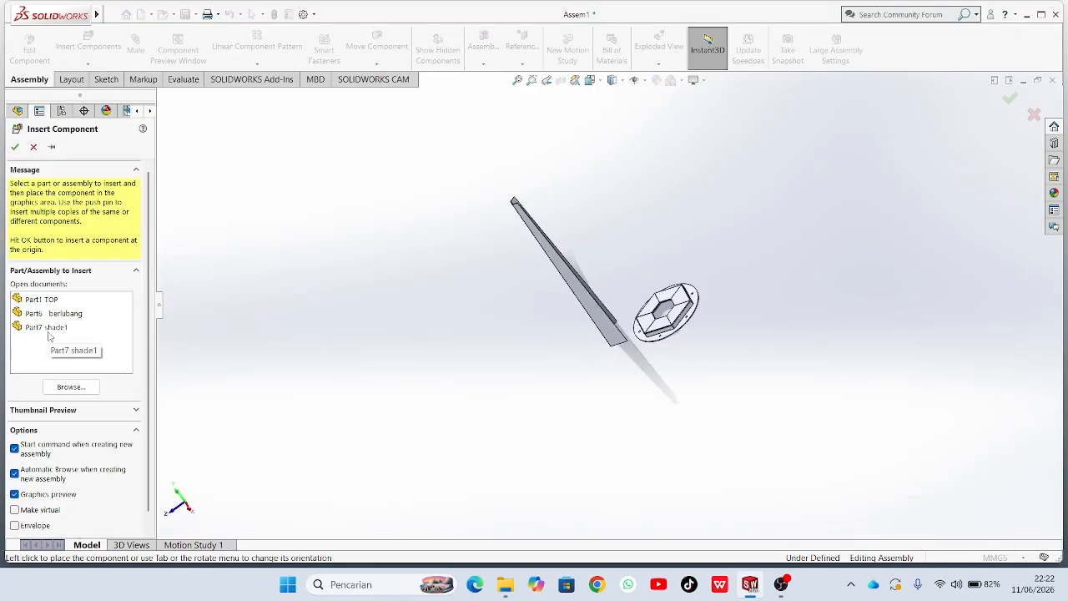
{"action": "left_click", "coordinate": [57, 332]}
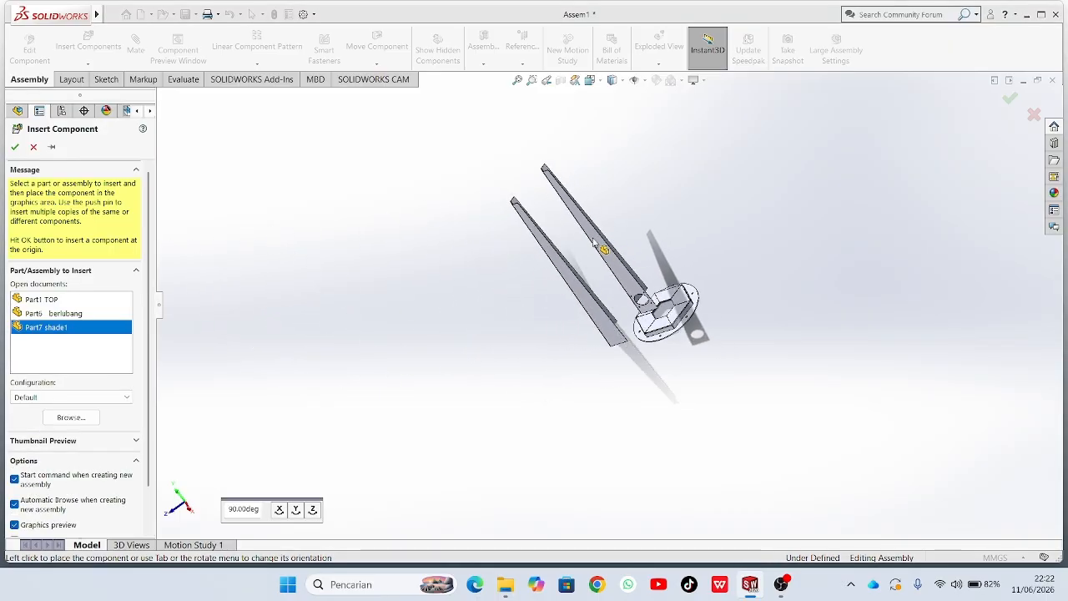
{"action": "left_click", "coordinate": [637, 296]}
{"action": "mouse_move", "coordinate": [638, 296]}
{"action": "middle_mouse_down"}
{"action": "mouse_move", "coordinate": [692, 282]}
{"action": "mouse_move", "coordinate": [655, 291]}
{"action": "middle_mouse_up"}
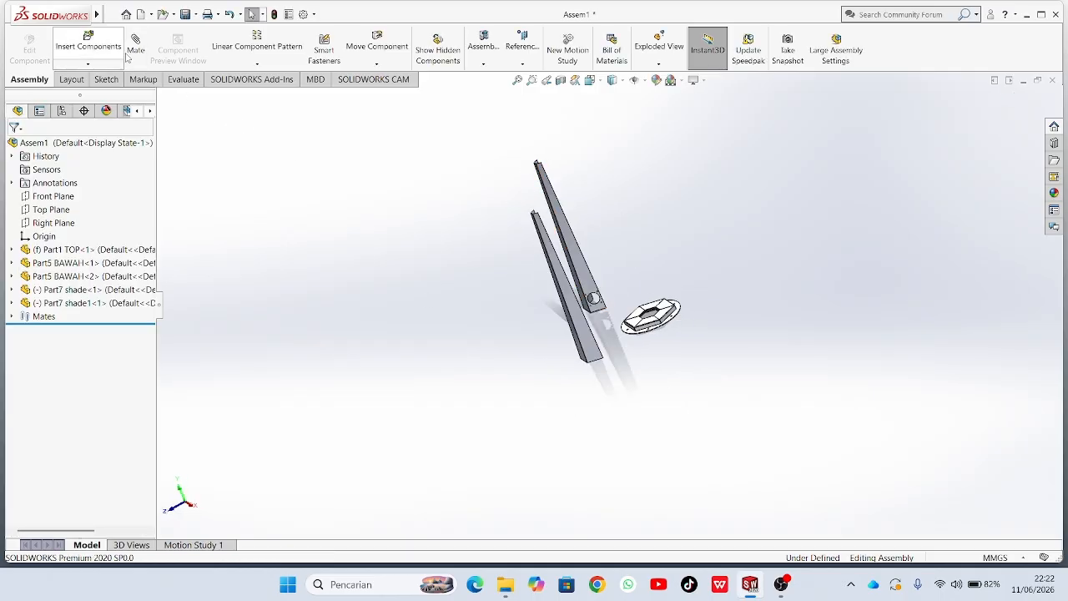
Start the Mate command and freely rotate Part7 shade1 so its open side turns towards Part7 shade.
{"action": "mouse_move", "coordinate": [465, 358]}
{"action": "middle_mouse_down"}
{"action": "mouse_move", "coordinate": [457, 420]}
{"action": "mouse_move", "coordinate": [453, 375]}
{"action": "middle_mouse_up"}
{"action": "scroll", "coordinate": [453, 375], "scroll_direction": "up", "scroll_amount": 2}
{"action": "scroll", "coordinate": [553, 270], "scroll_direction": "down", "scroll_amount": 4}
{"action": "scroll", "coordinate": [571, 282], "scroll_direction": "down", "scroll_amount": 3}
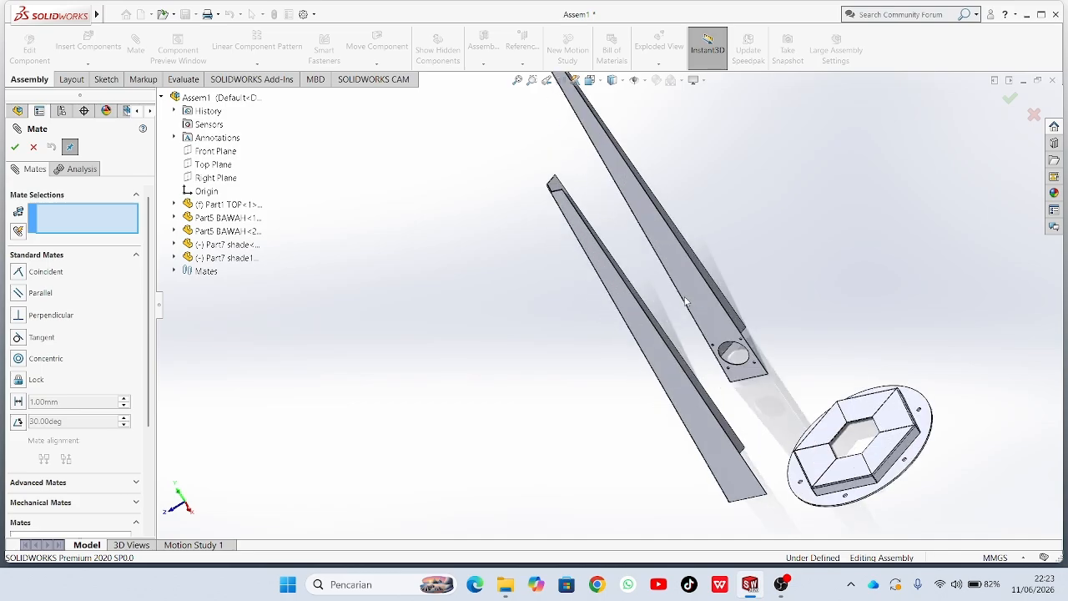
{"action": "middle_click_drag", "start_coordinate": [703, 306], "coordinate": [848, 355]}
{"action": "right_click_drag", "start_coordinate": [848, 354], "coordinate": [1020, 582]}
{"action": "right_click_drag", "start_coordinate": [789, 343], "coordinate": [823, 368]}
{"action": "right_click_drag", "start_coordinate": [790, 331], "coordinate": [815, 420]}
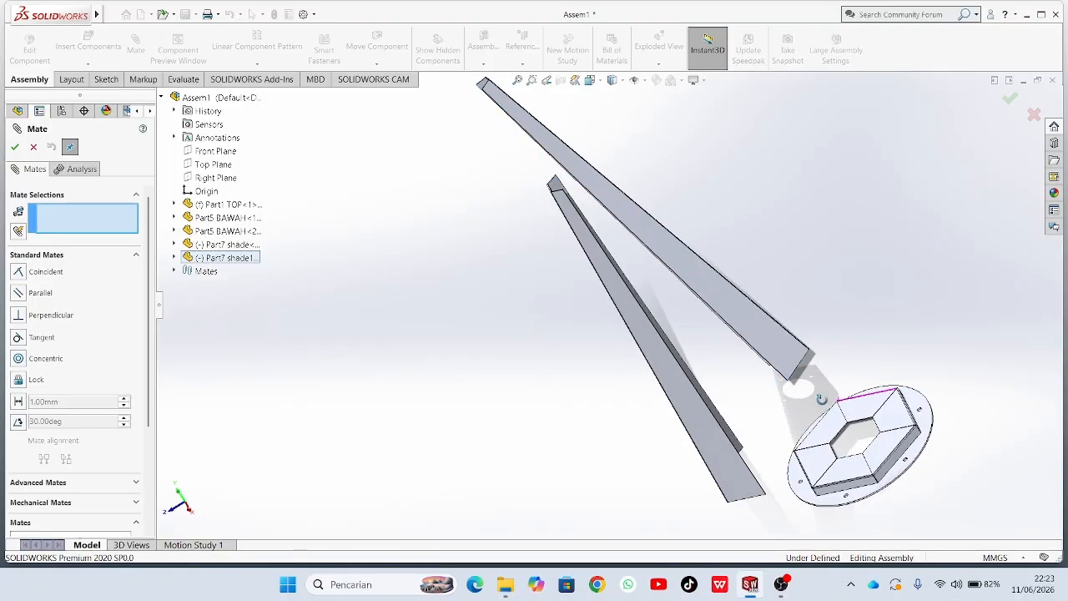
{"action": "middle_click_drag", "start_coordinate": [820, 401], "coordinate": [877, 367]}
{"action": "scroll", "coordinate": [880, 377], "scroll_direction": "up", "scroll_amount": 5}
{"action": "middle_click_drag", "start_coordinate": [794, 369], "coordinate": [708, 281]}
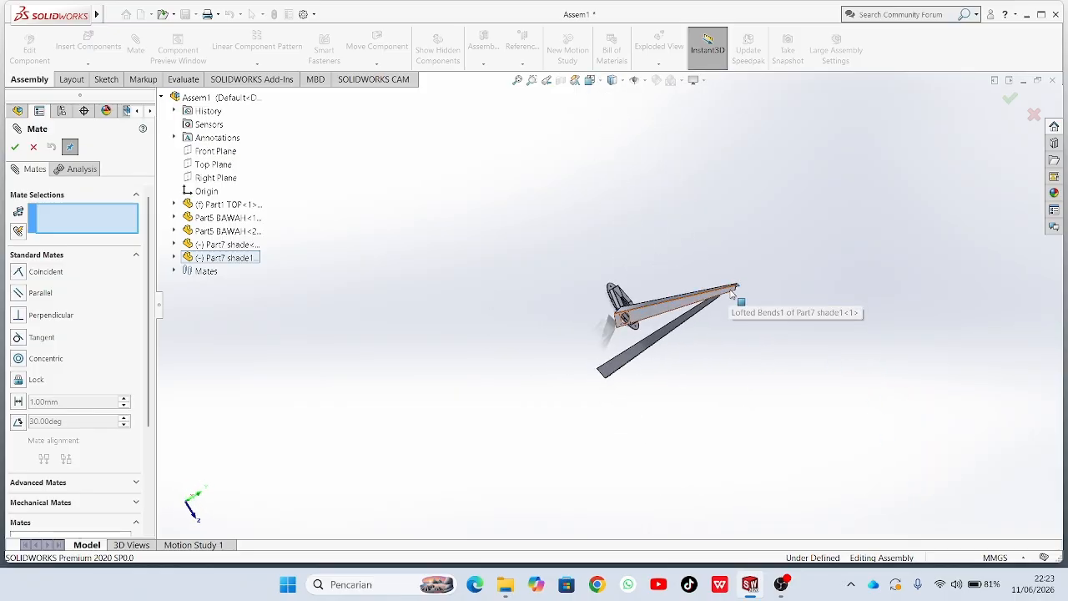
{"action": "right_click", "coordinate": [743, 231]}
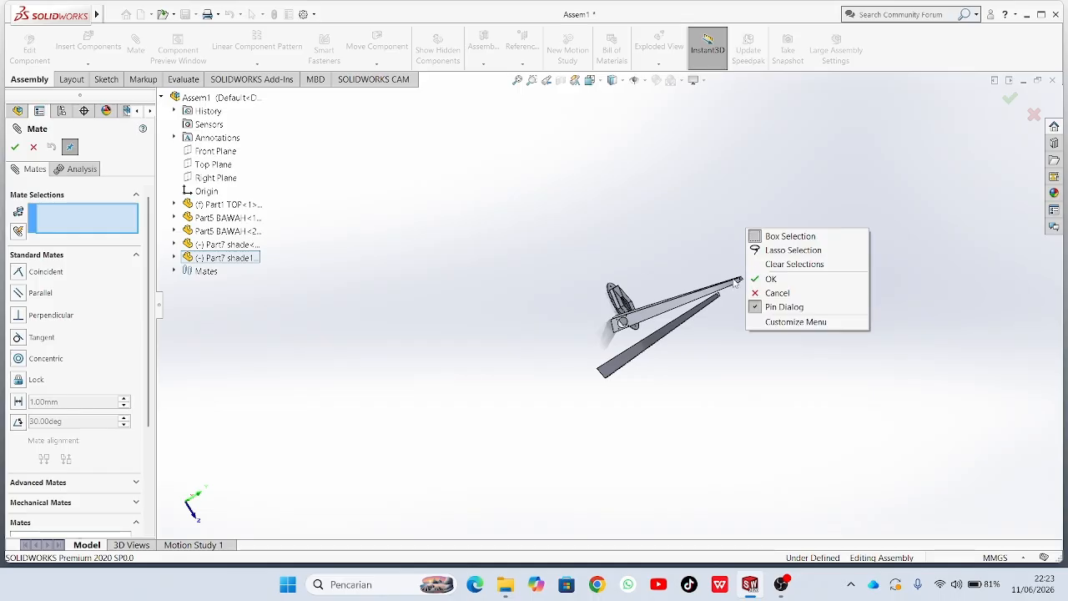
{"action": "left_click", "coordinate": [730, 286]}
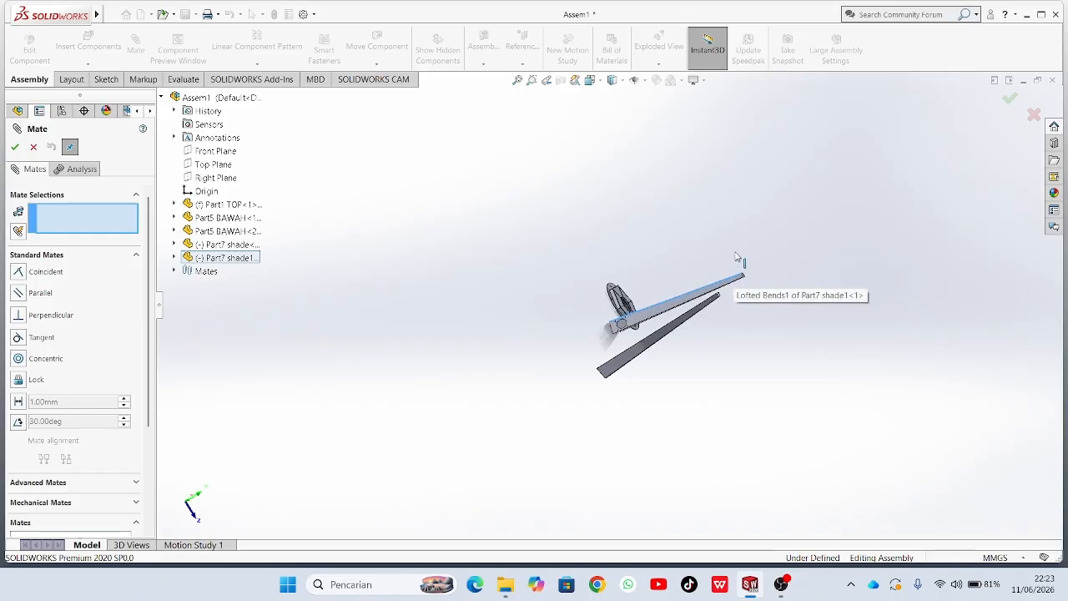
{"action": "middle_click_drag", "start_coordinate": [743, 363], "coordinate": [554, 255]}
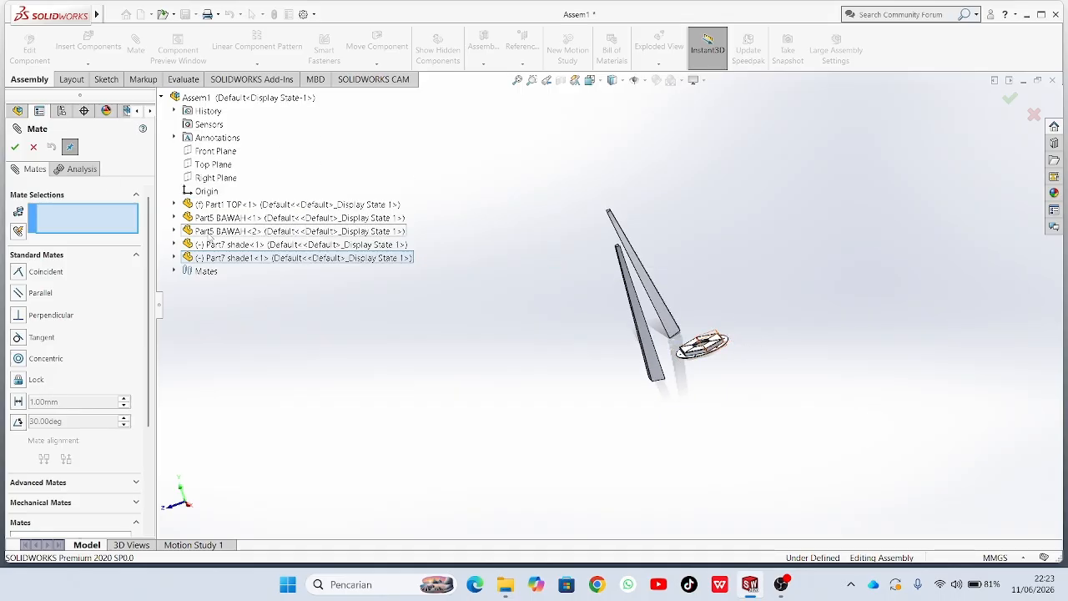
Add a coincident mate between the Front Planes of Part7 shade and Part7 shade1.
{"action": "left_click", "coordinate": [175, 244]}
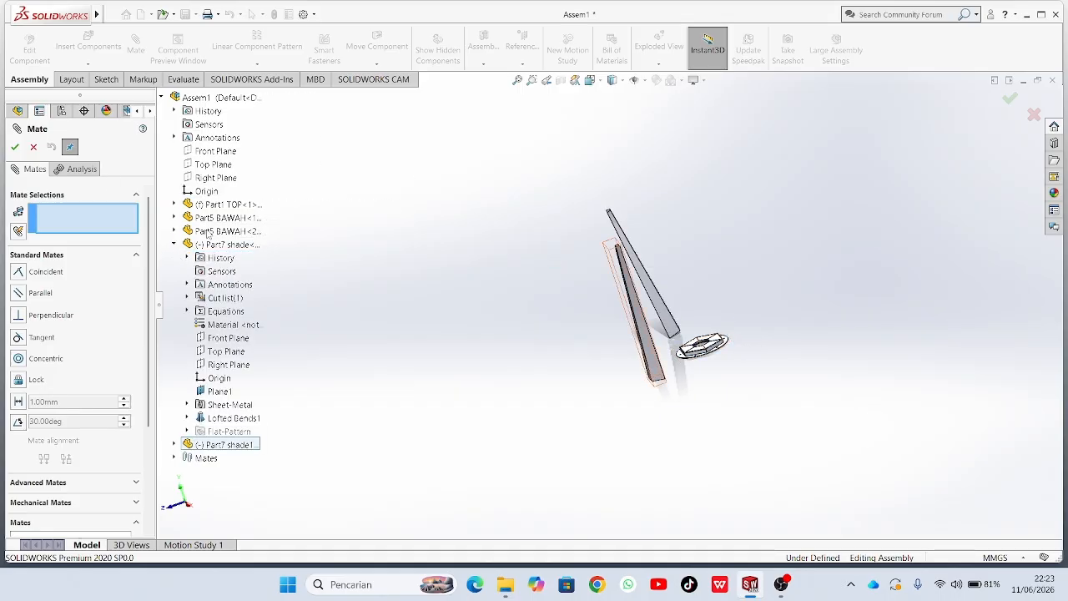
{"action": "left_click", "coordinate": [175, 444]}
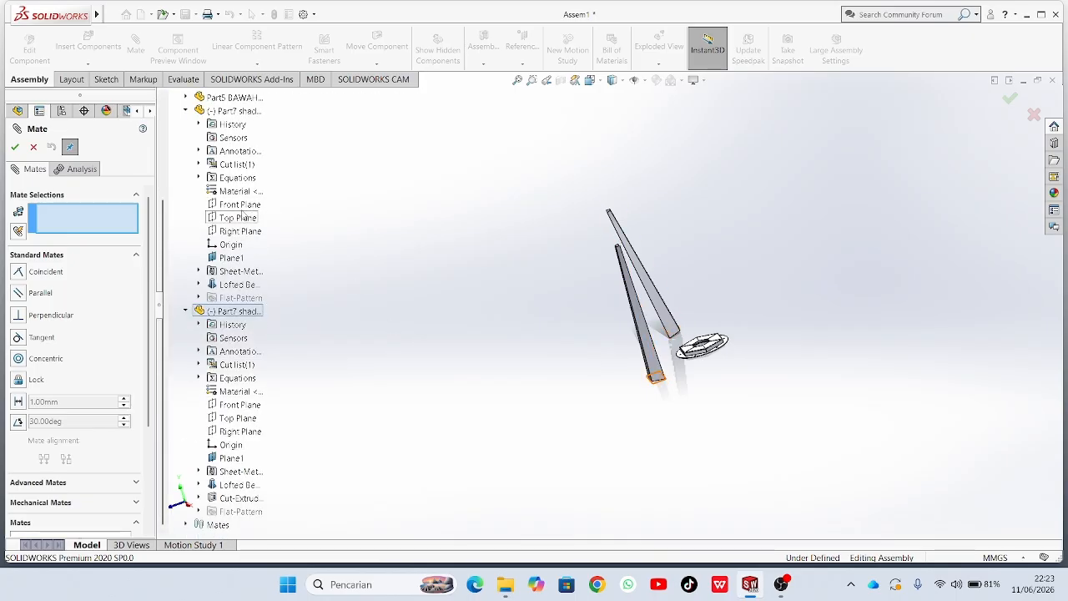
{"action": "left_click", "coordinate": [241, 204]}
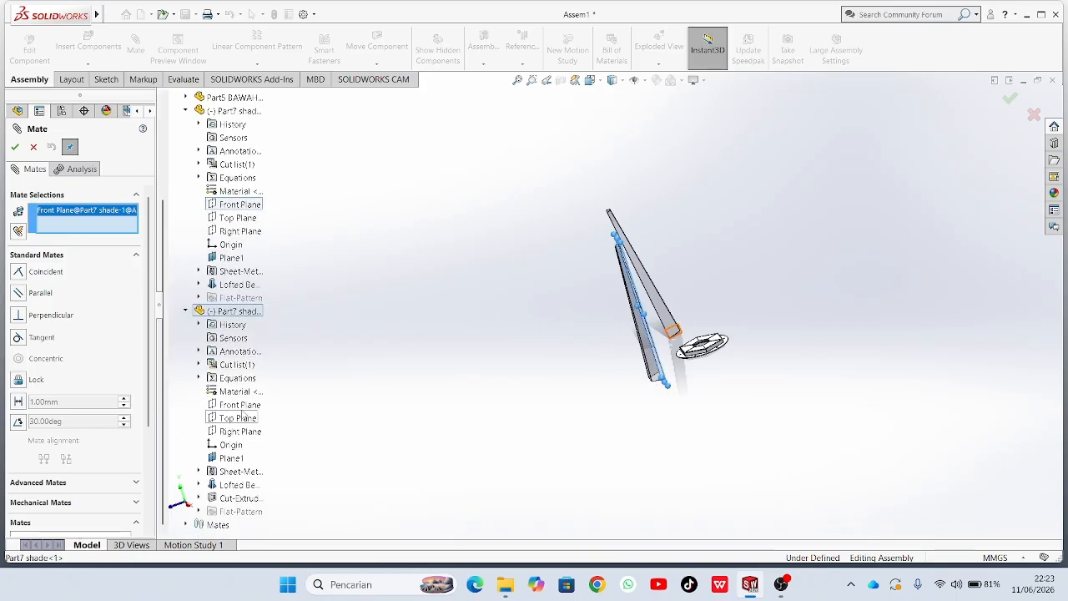
{"action": "left_click", "coordinate": [242, 407]}
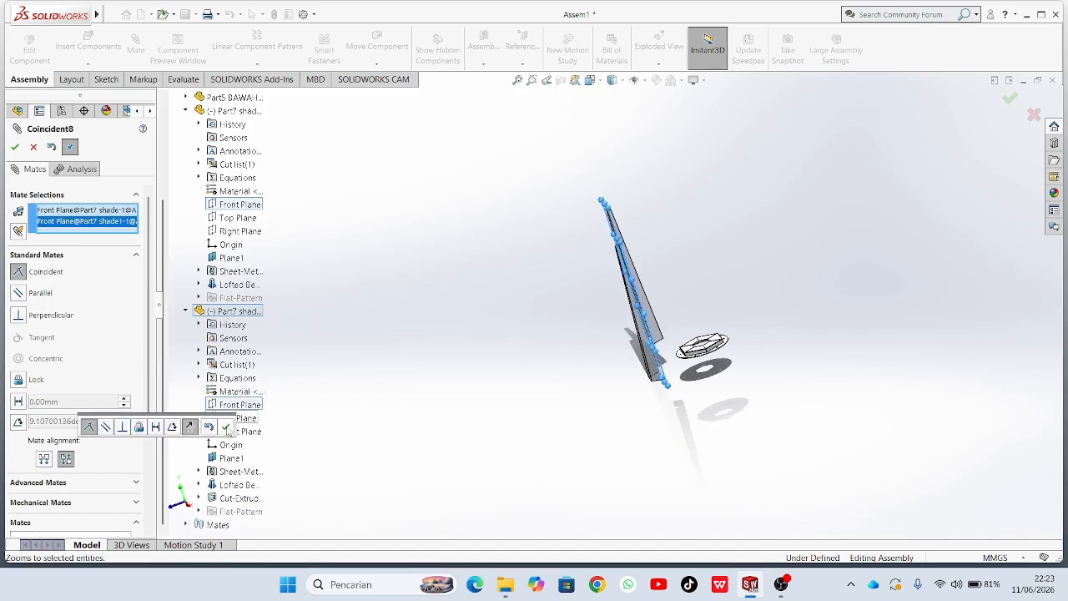
{"action": "left_click", "coordinate": [227, 426]}
Add a coincident mate between the Right Planes of Part7 shade1 and Part7 shade.
{"action": "left_click", "coordinate": [236, 432]}
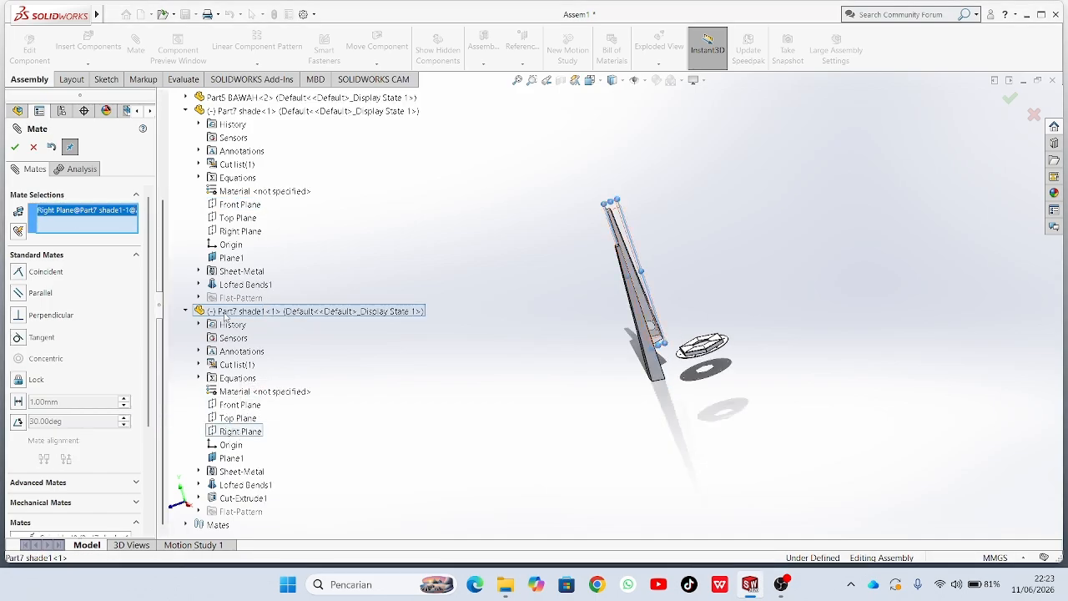
{"action": "left_click", "coordinate": [240, 231]}
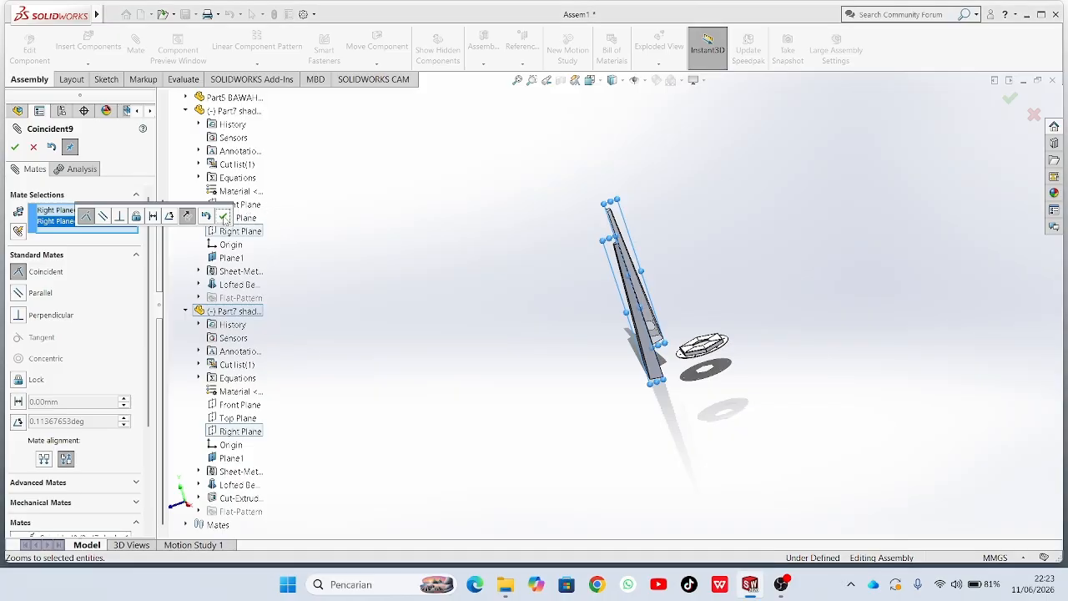
{"action": "left_click", "coordinate": [223, 216]}
Add a coincident mate between the Top Planes of Part7 shade and Part7 shade1.
{"action": "left_click", "coordinate": [238, 218]}
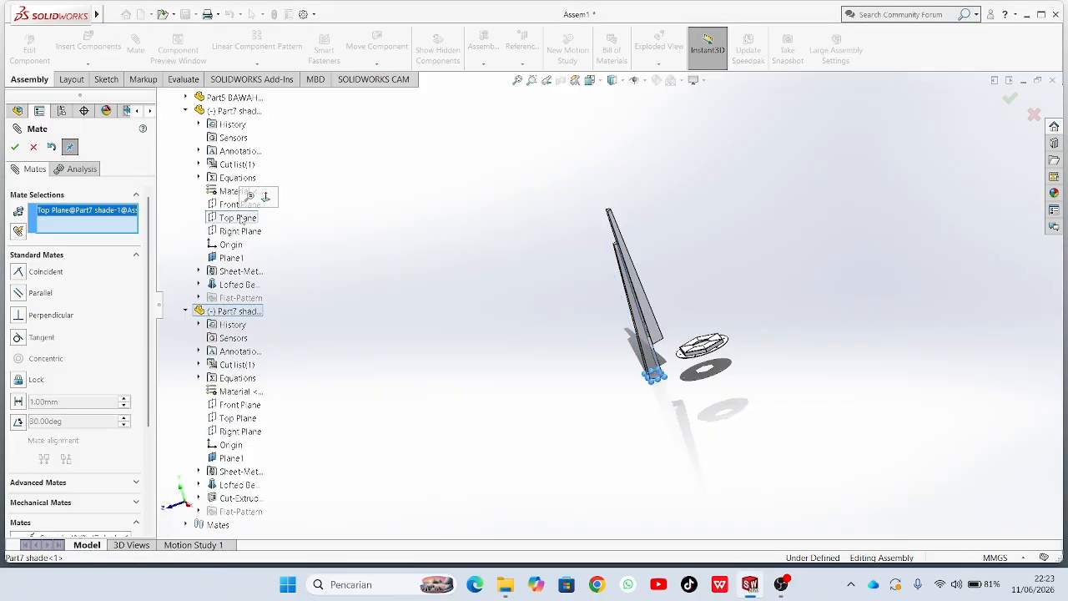
{"action": "left_click", "coordinate": [238, 418]}
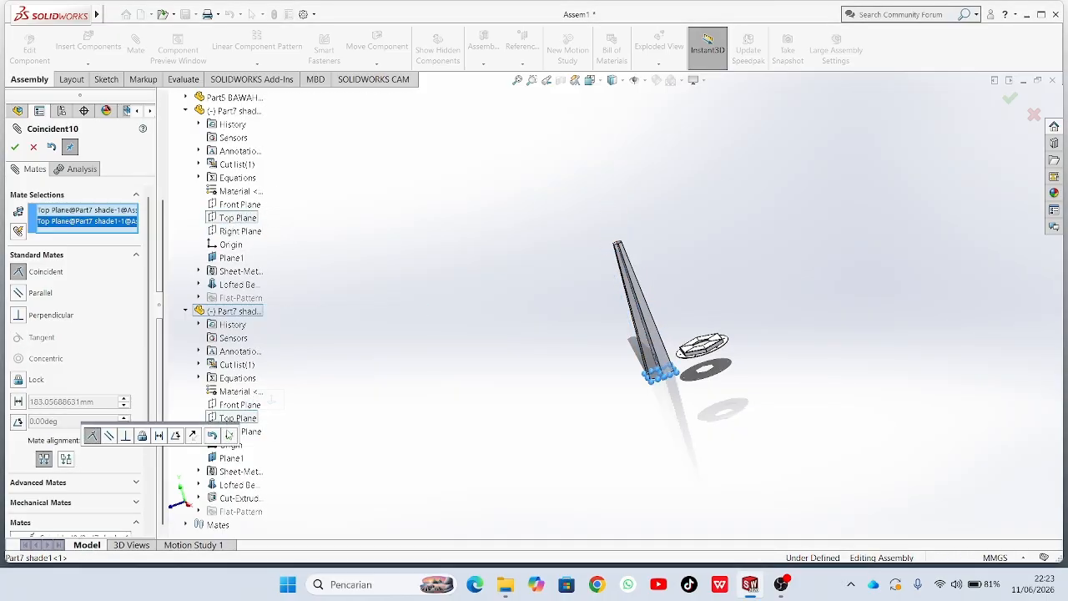
{"action": "left_click", "coordinate": [219, 434]}
Mate an edge at the wide end of Part7 shade1 coincident with a sloped panel face of the Part5 BAWAH frame.
{"action": "middle_click_drag", "start_coordinate": [523, 415], "coordinate": [488, 351]}
{"action": "middle_click_drag", "start_coordinate": [682, 403], "coordinate": [716, 314]}
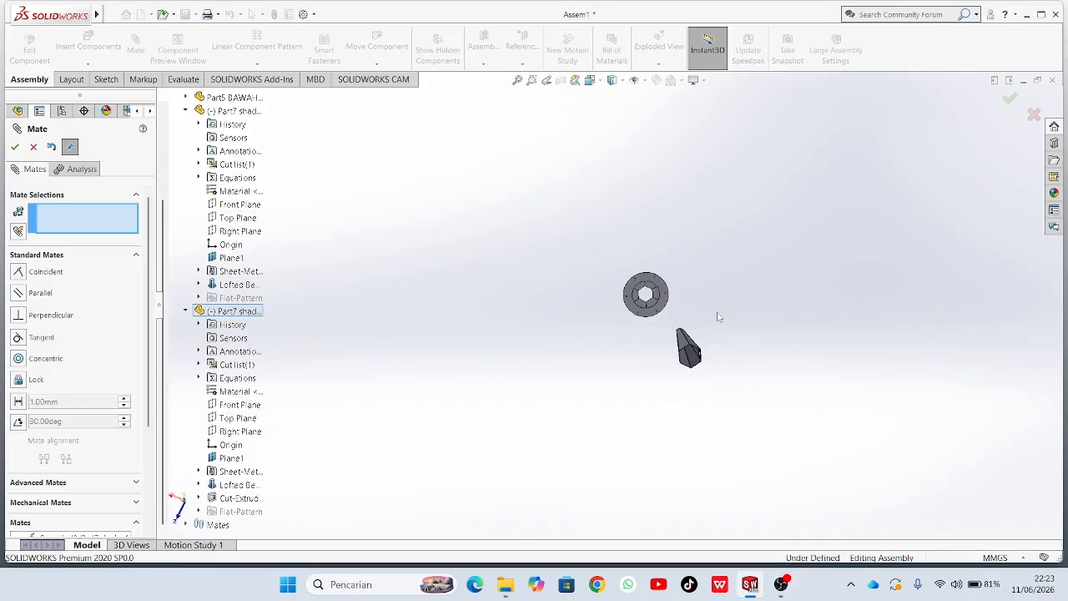
{"action": "scroll", "coordinate": [716, 316], "scroll_direction": "down", "scroll_amount": 3}
{"action": "scroll", "coordinate": [558, 410], "scroll_direction": "down", "scroll_amount": 2}
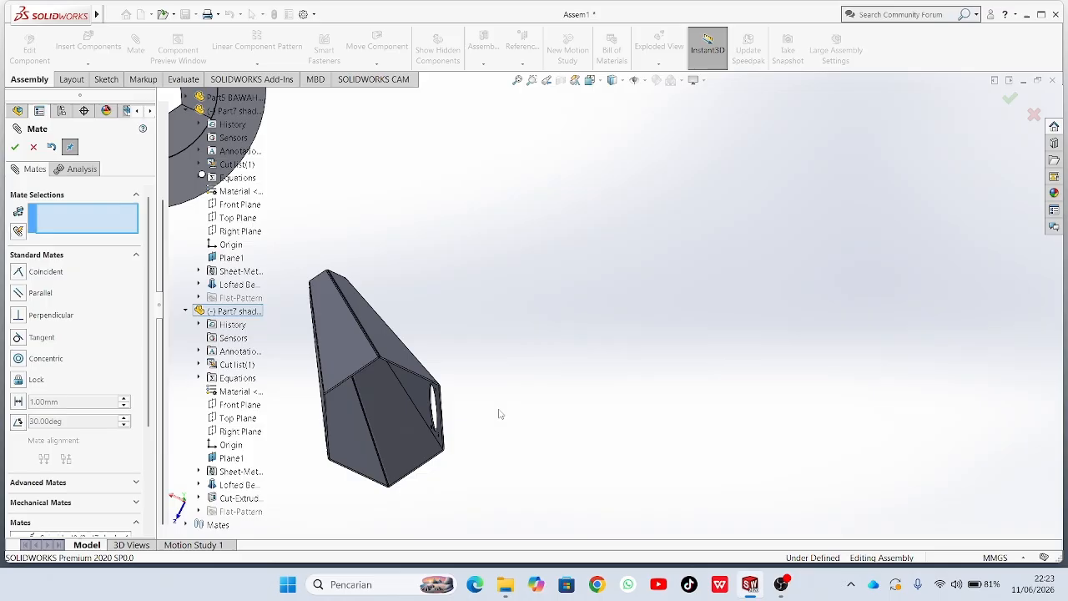
{"action": "left_click", "coordinate": [411, 377]}
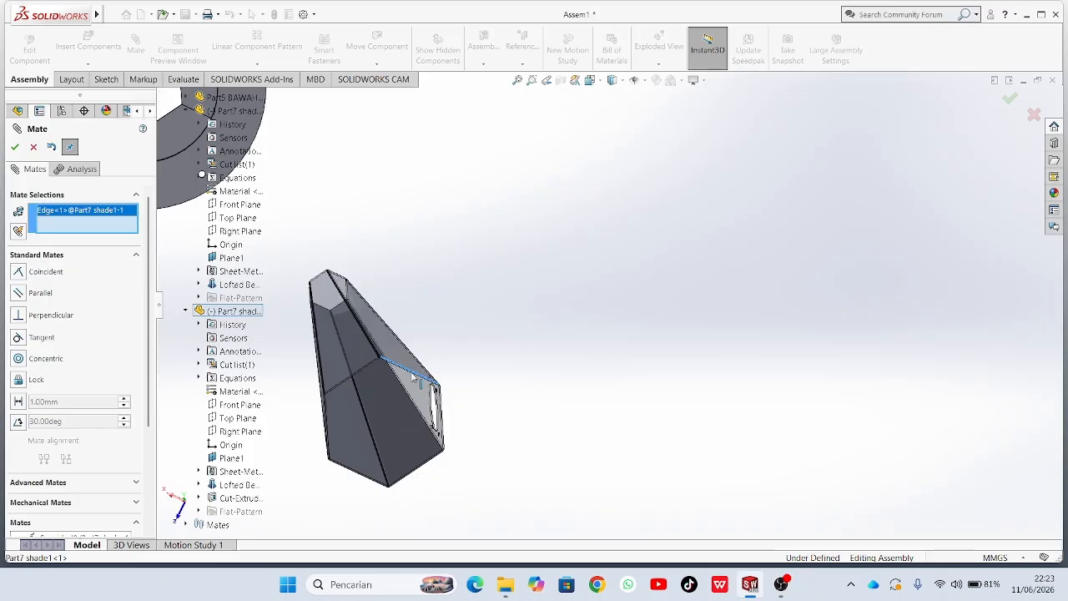
{"action": "scroll", "coordinate": [479, 403], "scroll_direction": "up", "scroll_amount": 5}
{"action": "middle_click_drag", "start_coordinate": [458, 311], "coordinate": [570, 420]}
{"action": "scroll", "coordinate": [534, 282], "scroll_direction": "down", "scroll_amount": 2}
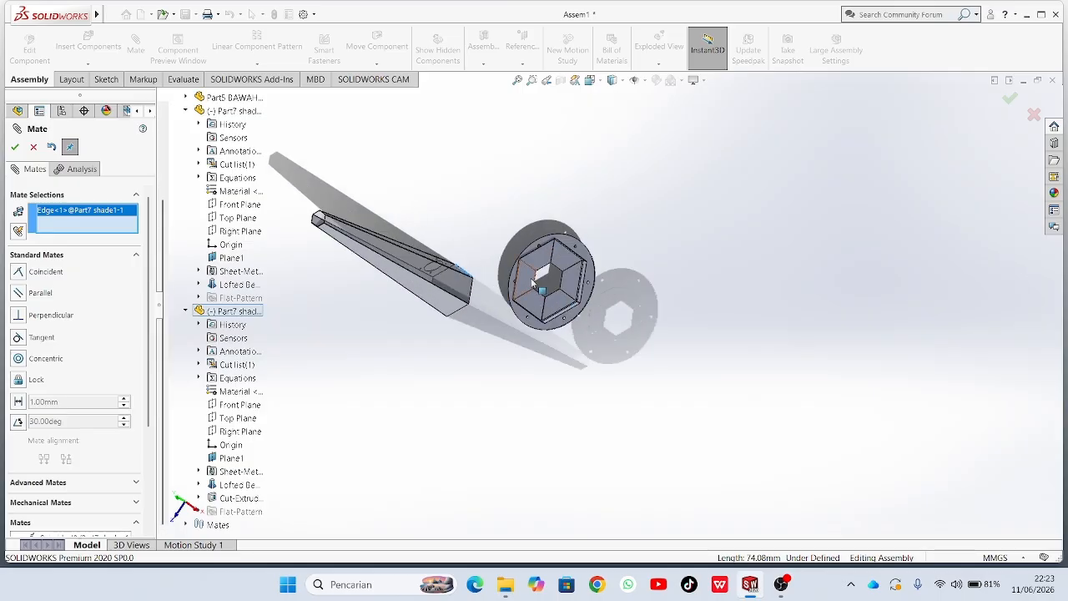
{"action": "left_click", "coordinate": [534, 282]}
{"action": "left_click", "coordinate": [516, 263]}
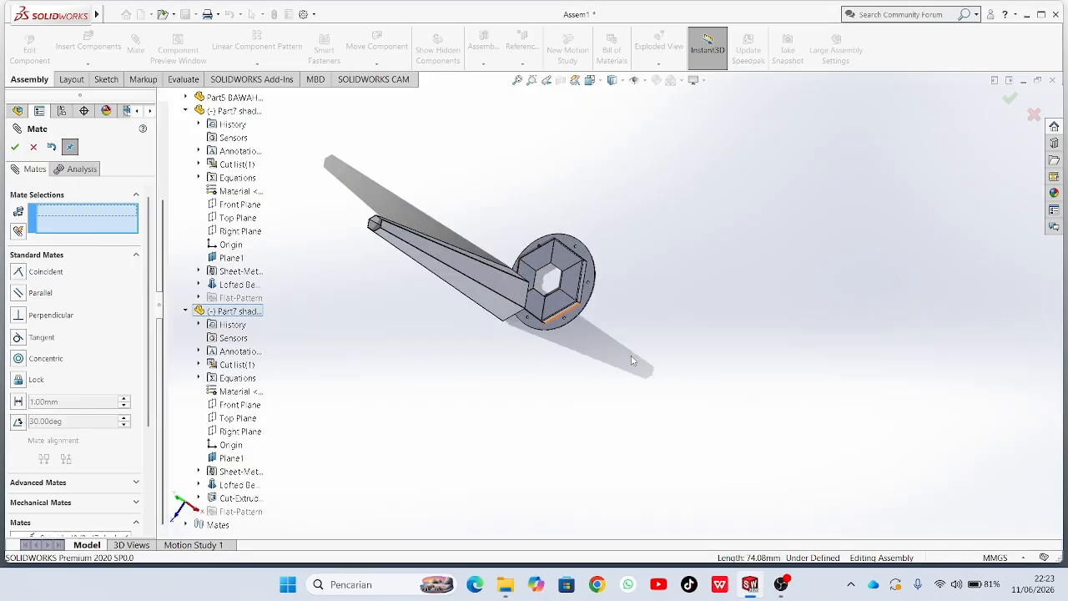
{"action": "middle_click_drag", "start_coordinate": [634, 358], "coordinate": [601, 361]}
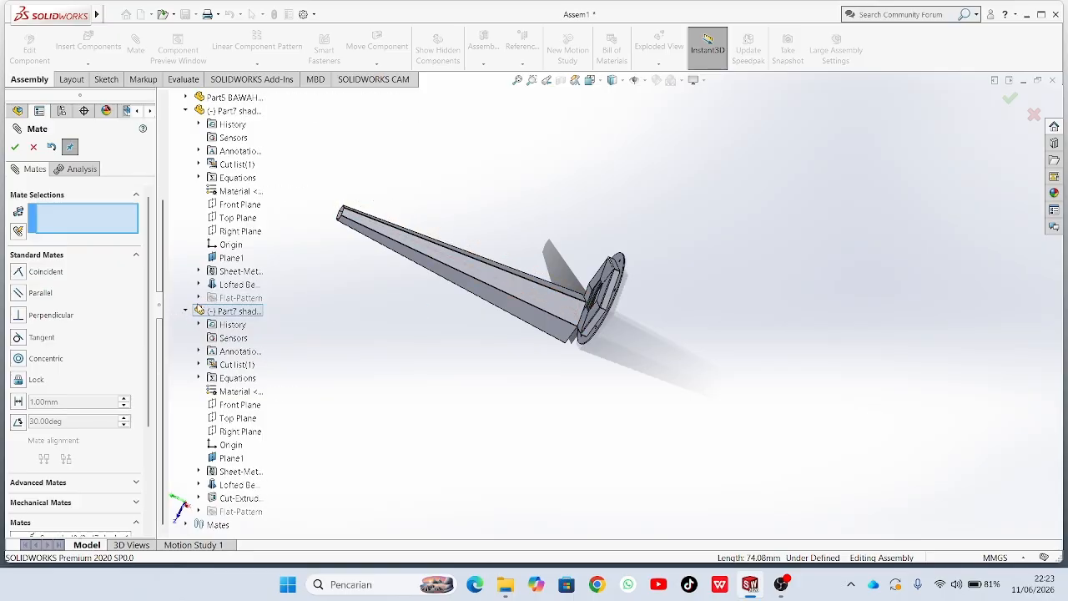
Add a coincident mate between the Front Planes of the first Part5 BAWAH and Part7 shade.
{"action": "left_click", "coordinate": [186, 311]}
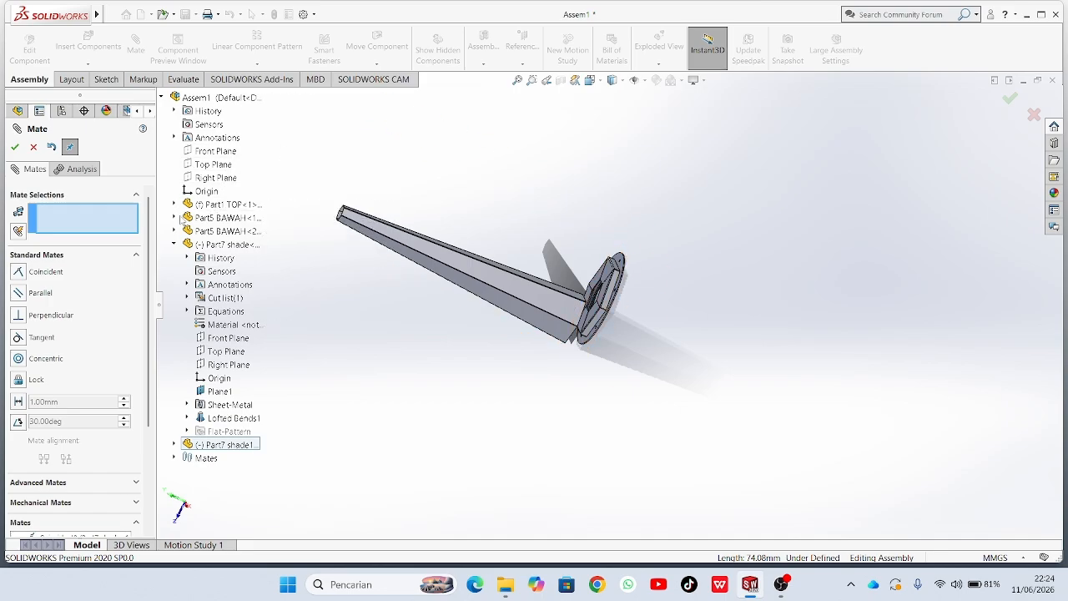
{"action": "left_click", "coordinate": [174, 218]}
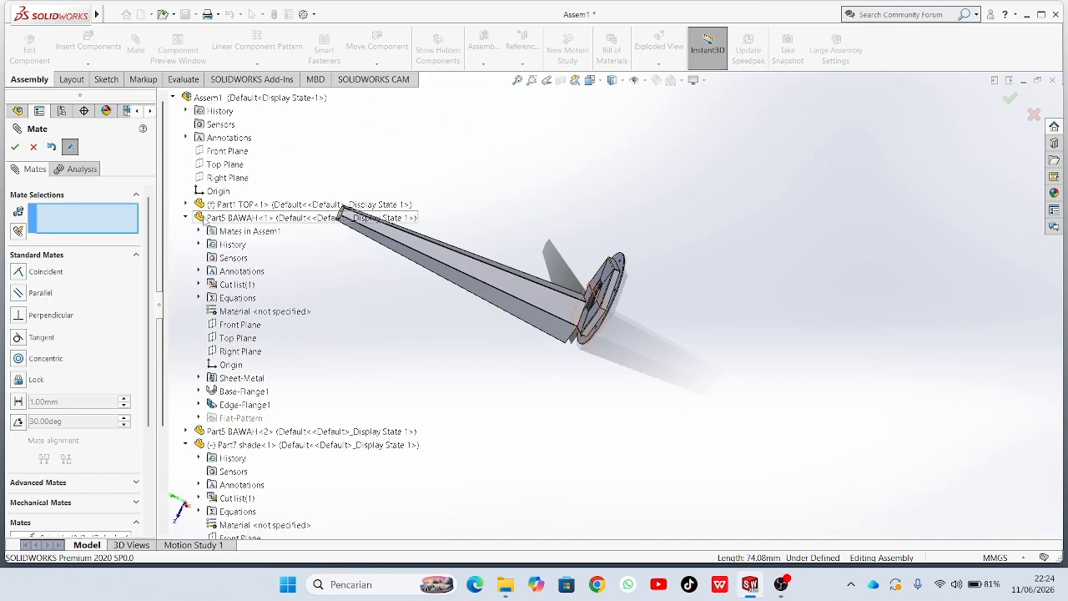
{"action": "left_click", "coordinate": [240, 325]}
{"action": "scroll", "coordinate": [288, 434], "scroll_direction": "down", "scroll_amount": 3}
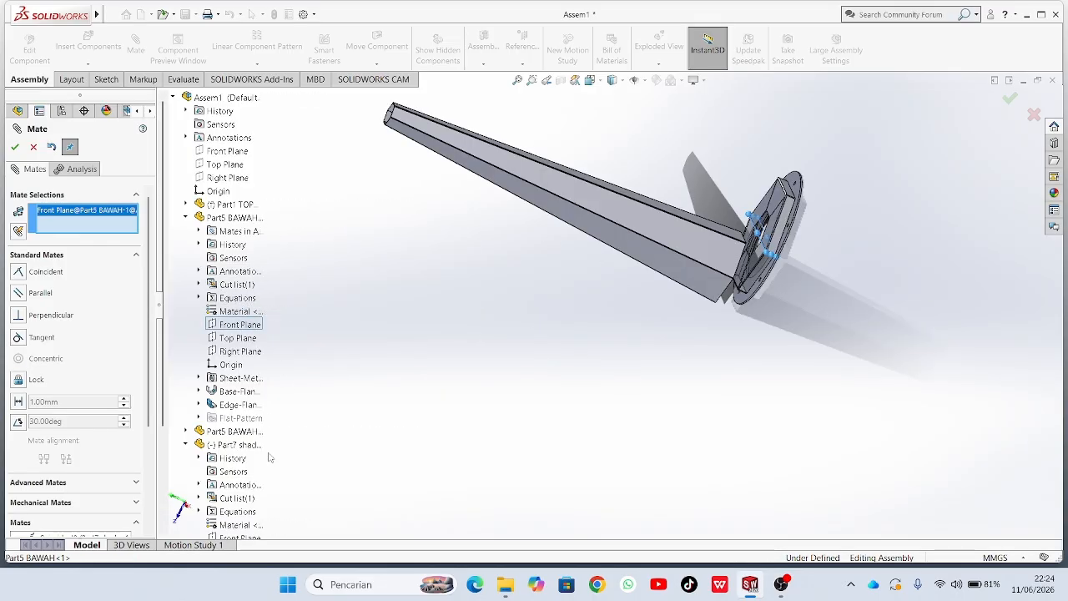
{"action": "left_click", "coordinate": [234, 459]}
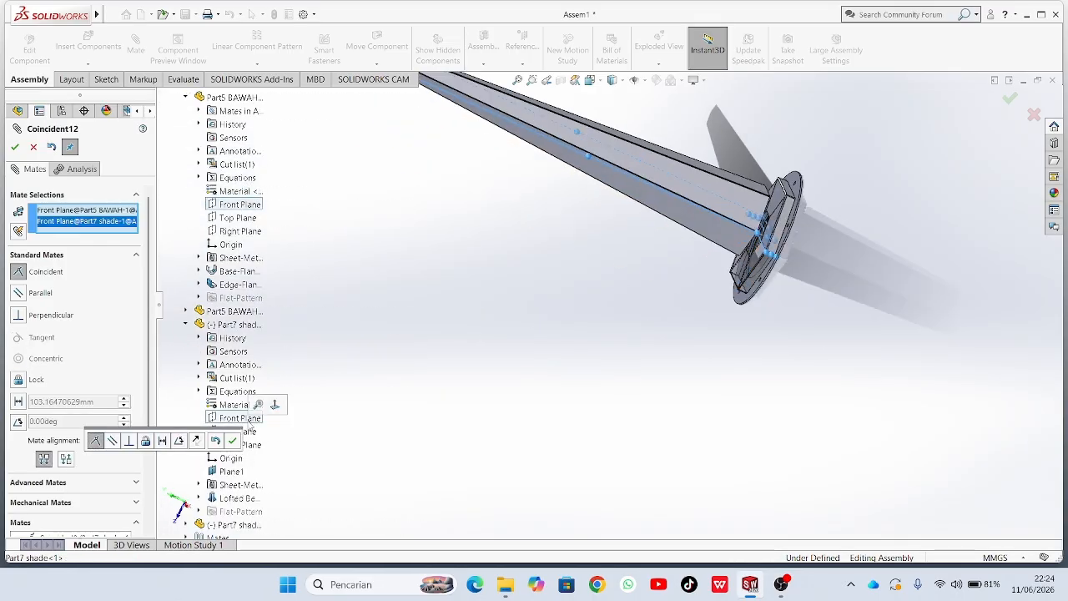
{"action": "left_click", "coordinate": [233, 442]}
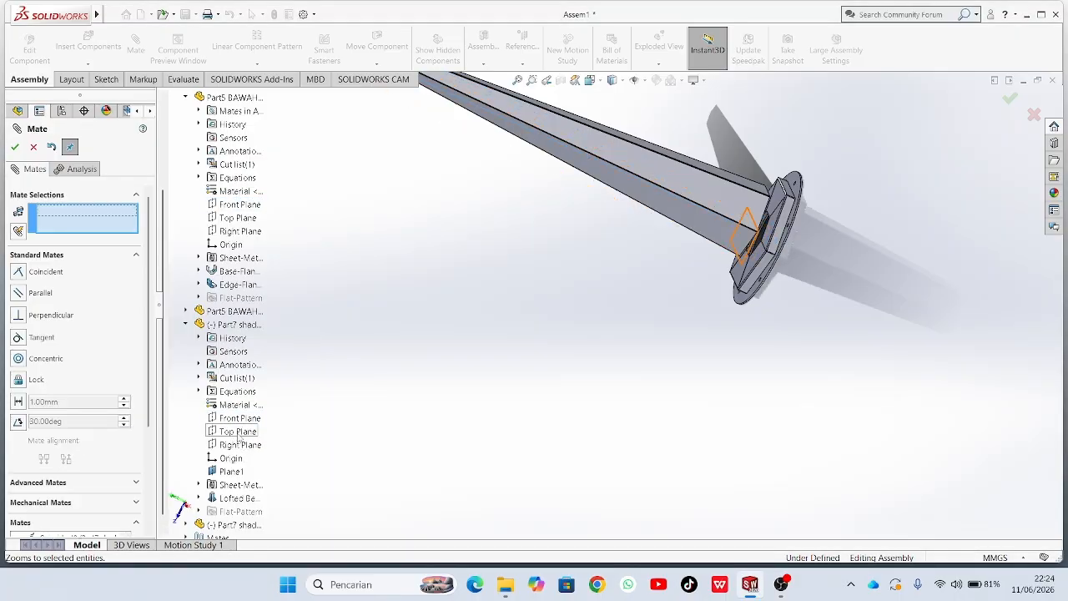
Add a parallel mate between the Top Planes of Part7 shade and the first Part5 BAWAH.
{"action": "left_click", "coordinate": [238, 431]}
{"action": "left_click", "coordinate": [225, 219]}
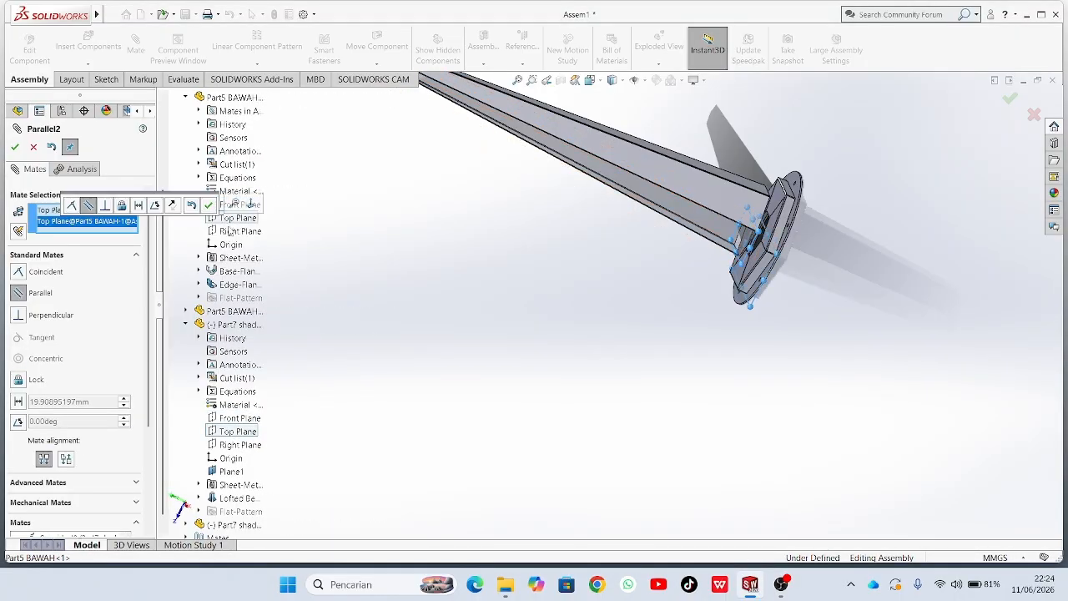
{"action": "left_click", "coordinate": [209, 205]}
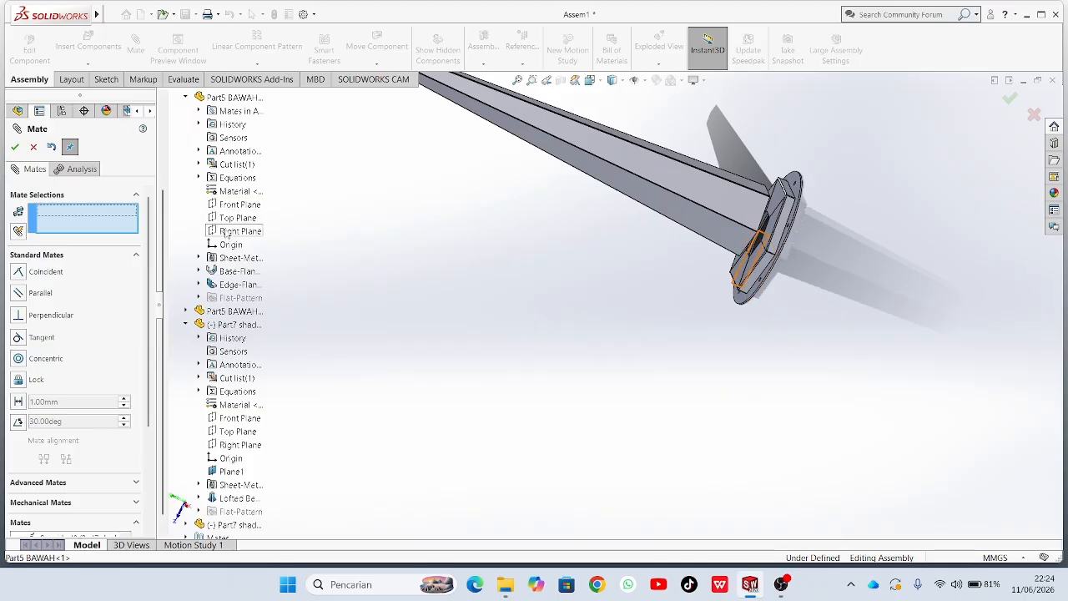
Add a coincident mate between the Right Planes of the first Part5 BAWAH and Part7 shade, and finish mating.
{"action": "left_click", "coordinate": [235, 231]}
{"action": "left_click", "coordinate": [240, 445]}
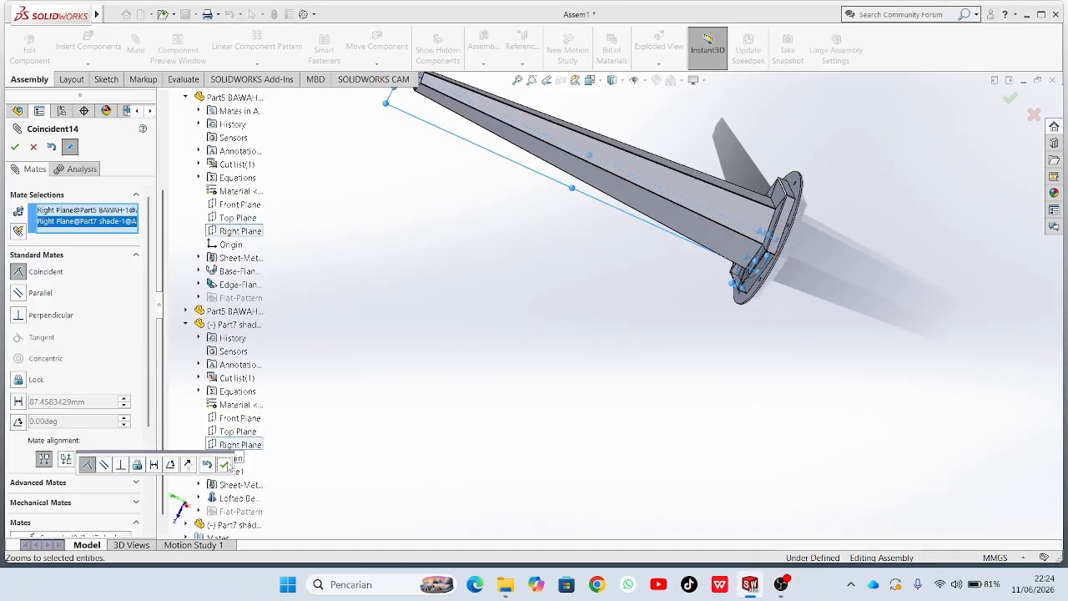
{"action": "left_click", "coordinate": [223, 465]}
{"action": "middle_click_drag", "start_coordinate": [655, 351], "coordinate": [553, 234]}
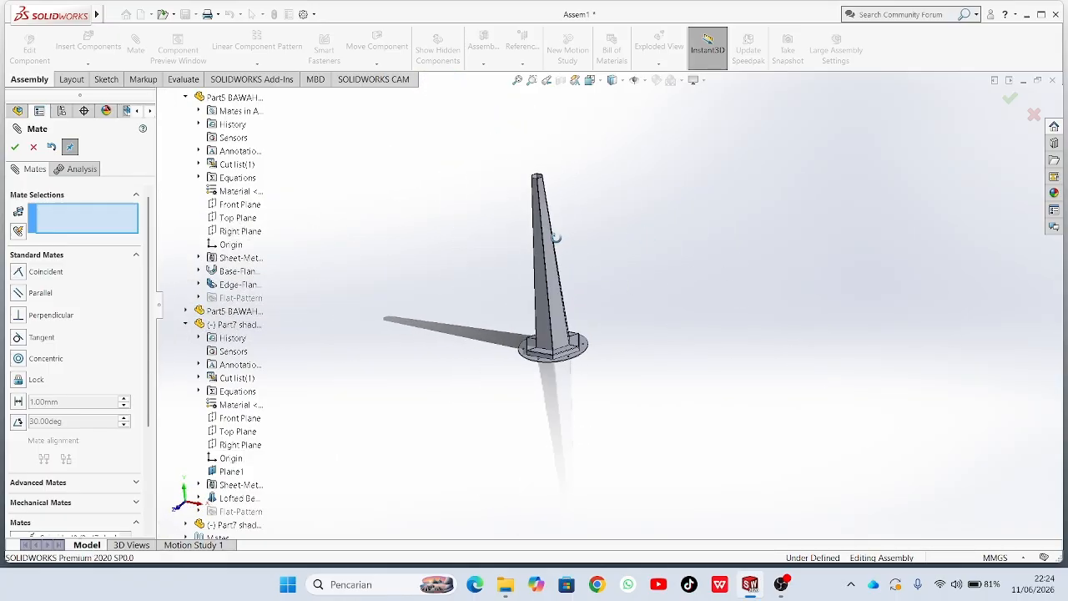
{"action": "left_click", "coordinate": [186, 98]}
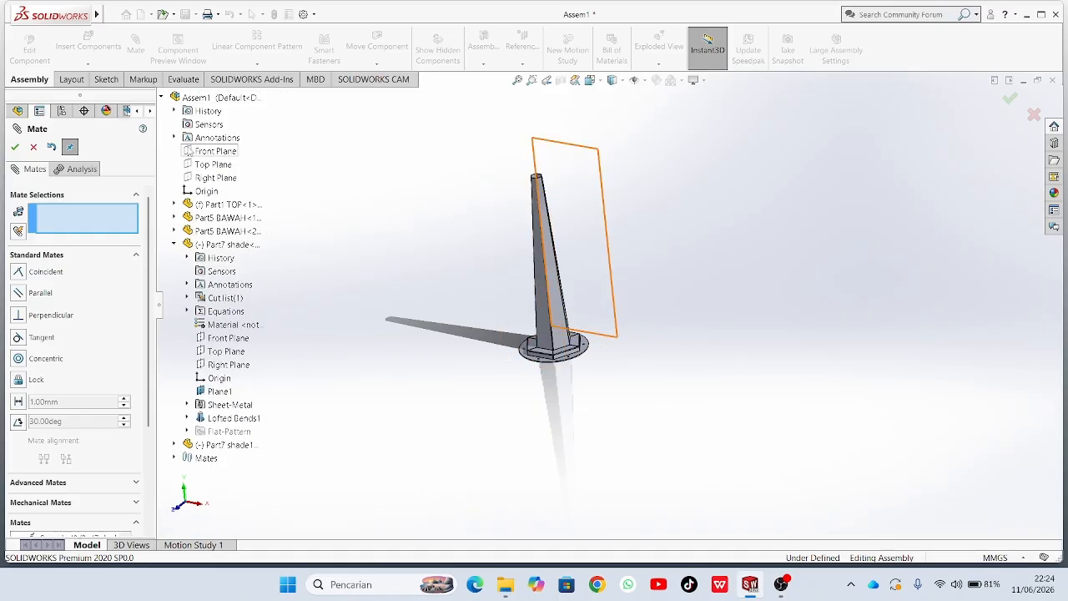
{"action": "left_click", "coordinate": [174, 245]}
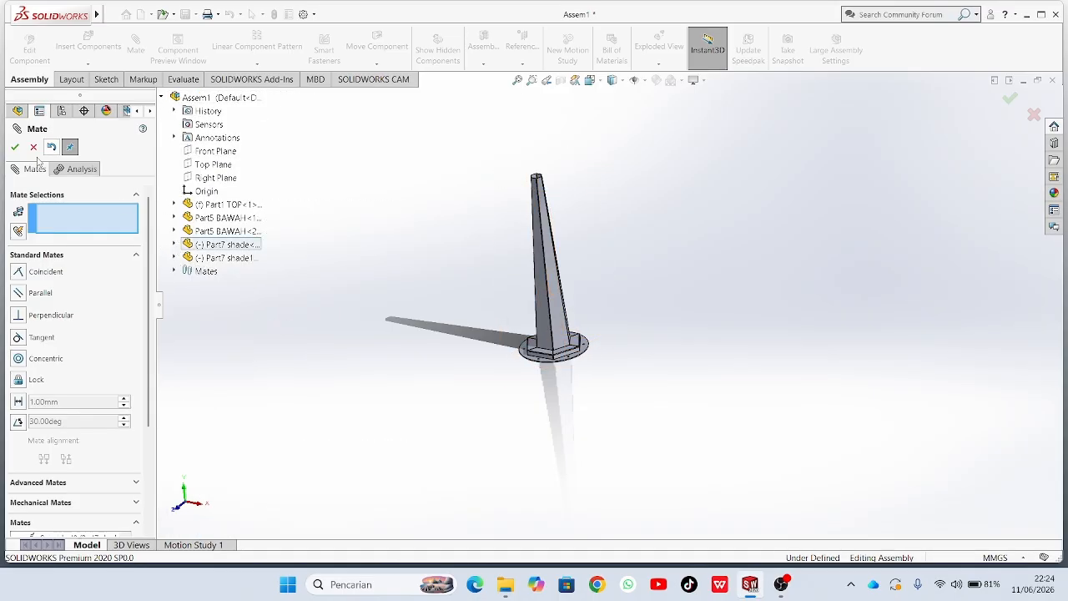
{"action": "left_click", "coordinate": [15, 147]}
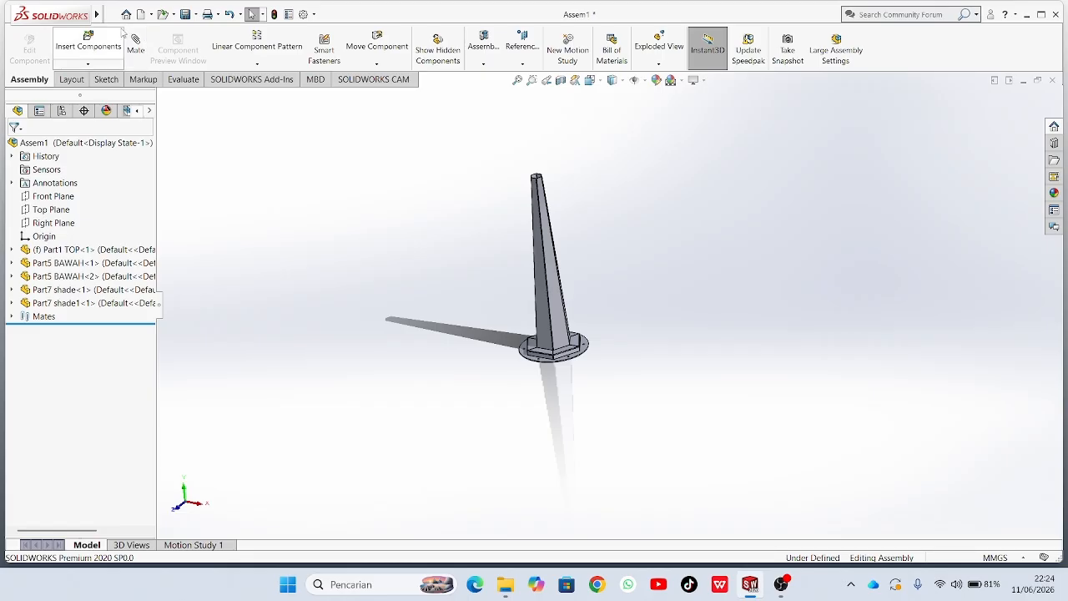
Insert the Part2 BOTTOM part from the GARDEN LIGHT folder and place it near the shade's narrow end.
{"action": "left_click", "coordinate": [87, 40]}
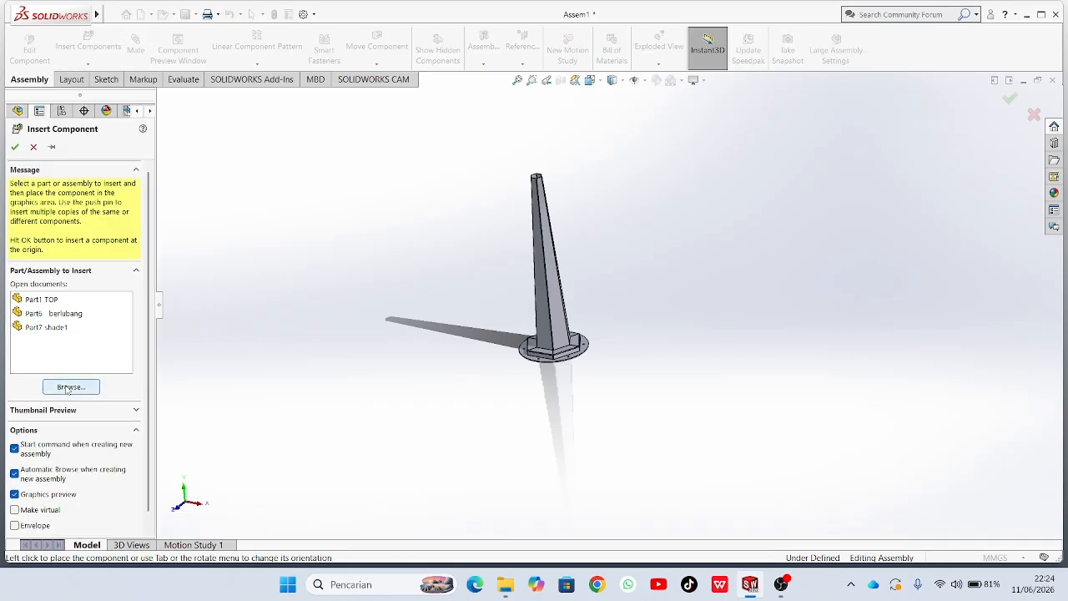
{"action": "left_click", "coordinate": [70, 387]}
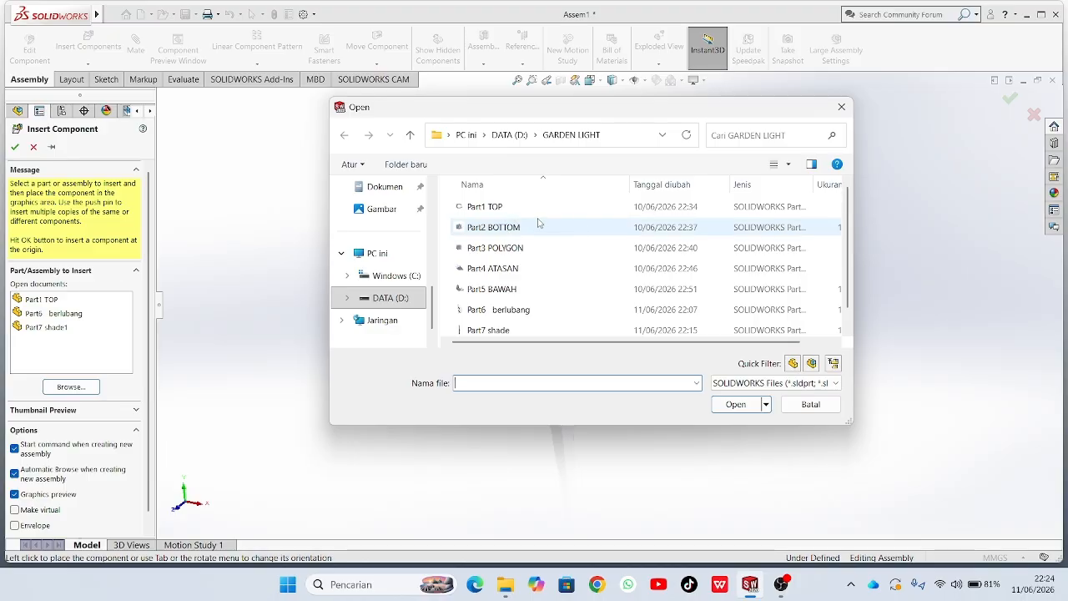
{"action": "left_click", "coordinate": [512, 227]}
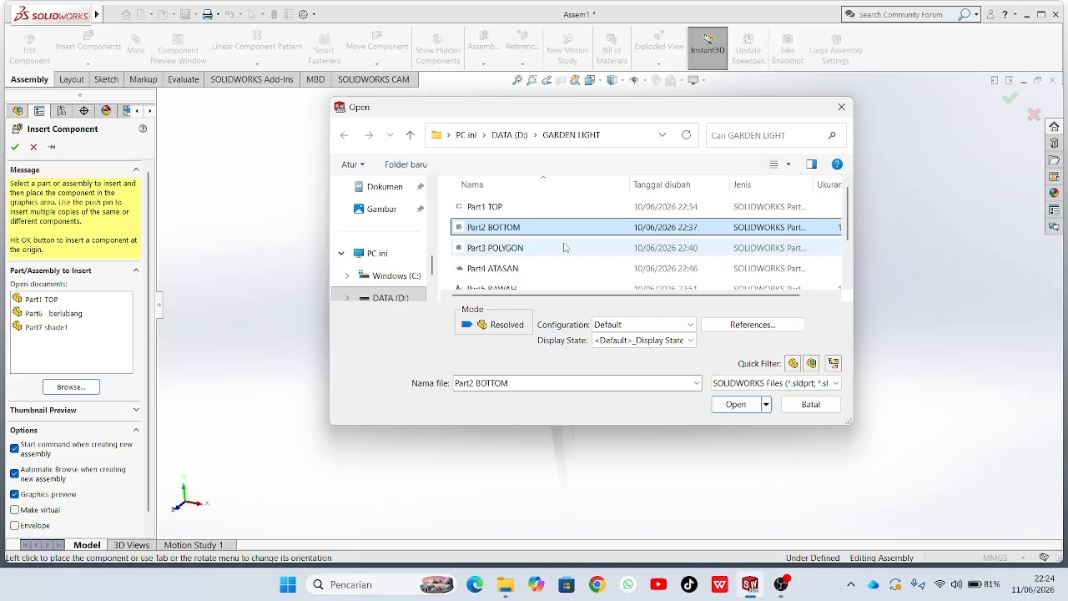
{"action": "left_click", "coordinate": [736, 405]}
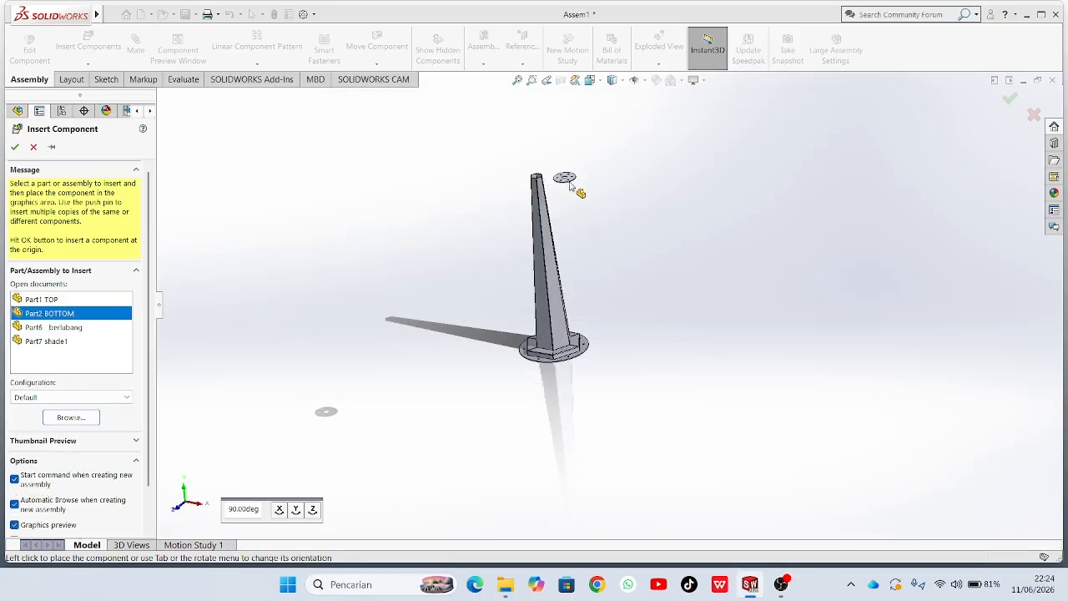
{"action": "middle_click_drag", "start_coordinate": [572, 187], "coordinate": [726, 296]}
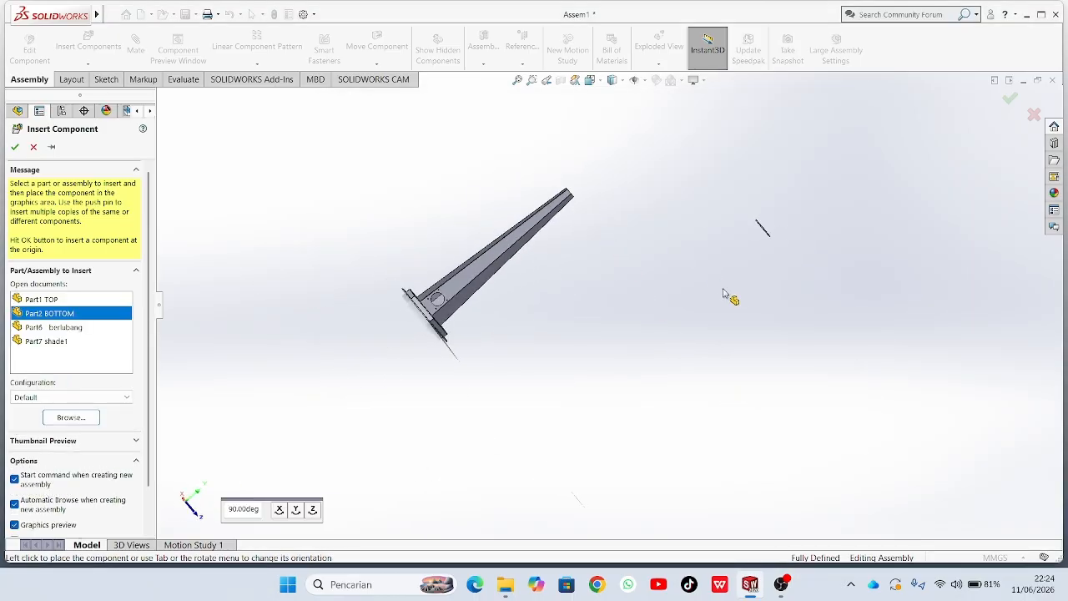
{"action": "left_click", "coordinate": [633, 221]}
Mate an edge at the narrow end of Part7 shade coincident with the flat face of Part2 BOTTOM.
{"action": "middle_click_drag", "start_coordinate": [617, 236], "coordinate": [248, 112]}
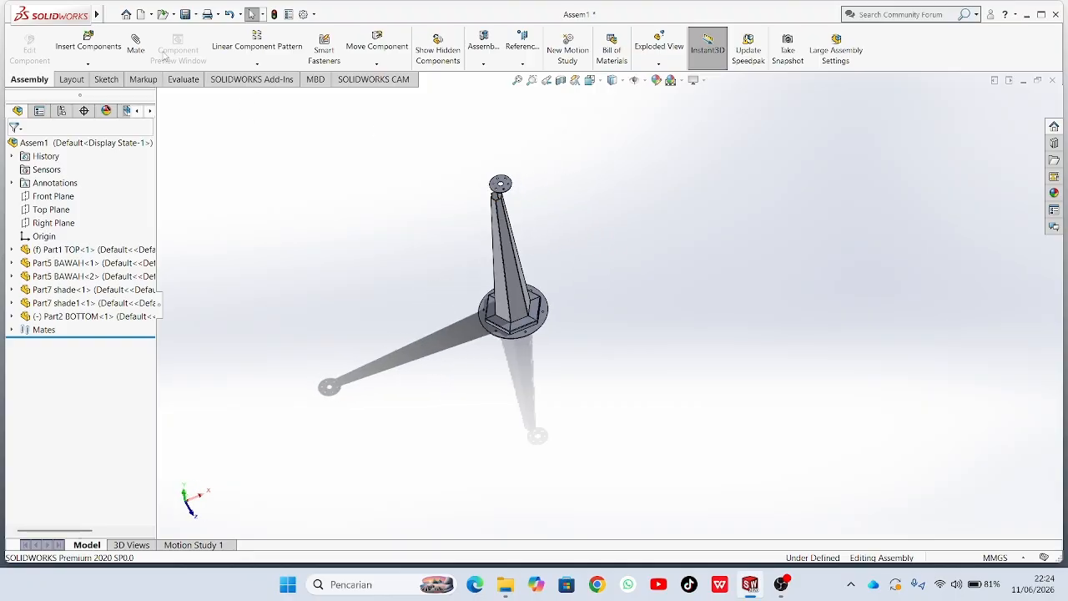
{"action": "middle_click_drag", "start_coordinate": [701, 267], "coordinate": [562, 201]}
{"action": "scroll", "coordinate": [539, 167], "scroll_direction": "down", "scroll_amount": 3}
{"action": "middle_click_drag", "start_coordinate": [457, 209], "coordinate": [561, 386]}
{"action": "scroll", "coordinate": [560, 386], "scroll_direction": "down", "scroll_amount": 2}
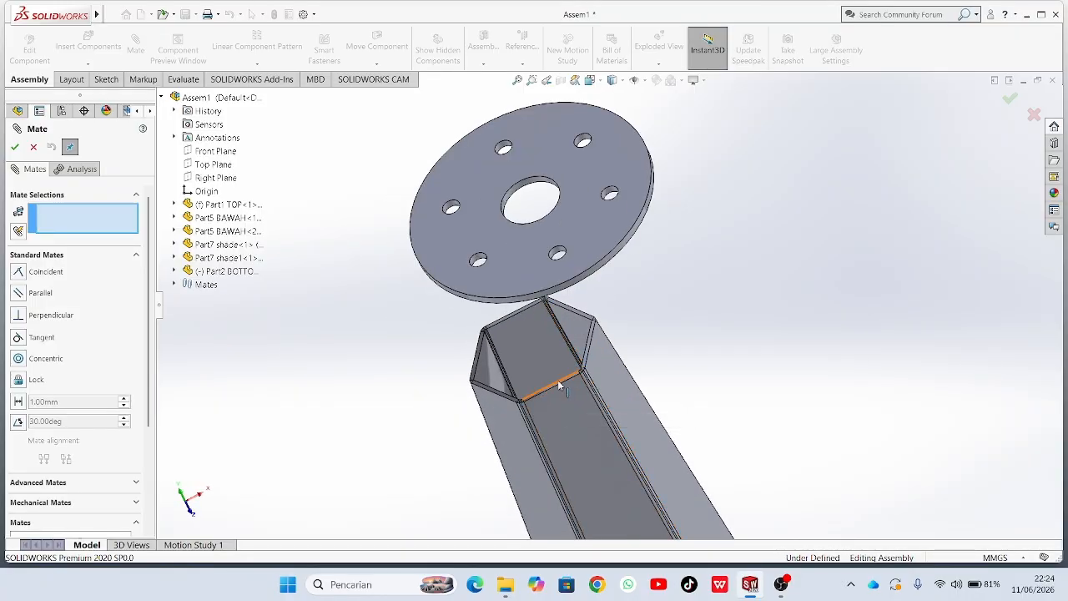
{"action": "left_click", "coordinate": [559, 380]}
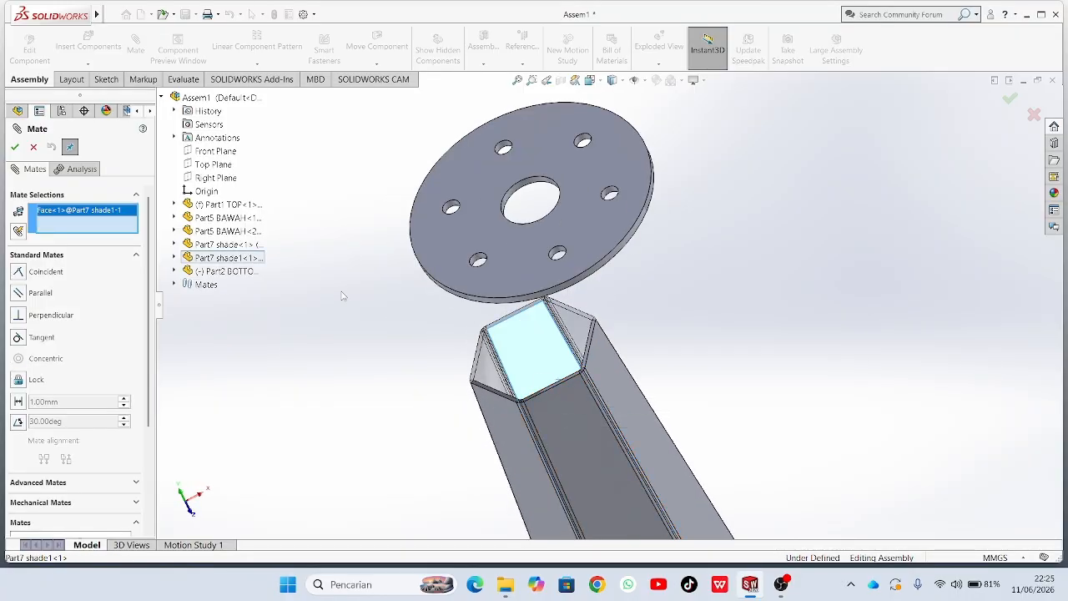
{"action": "left_click", "coordinate": [34, 148]}
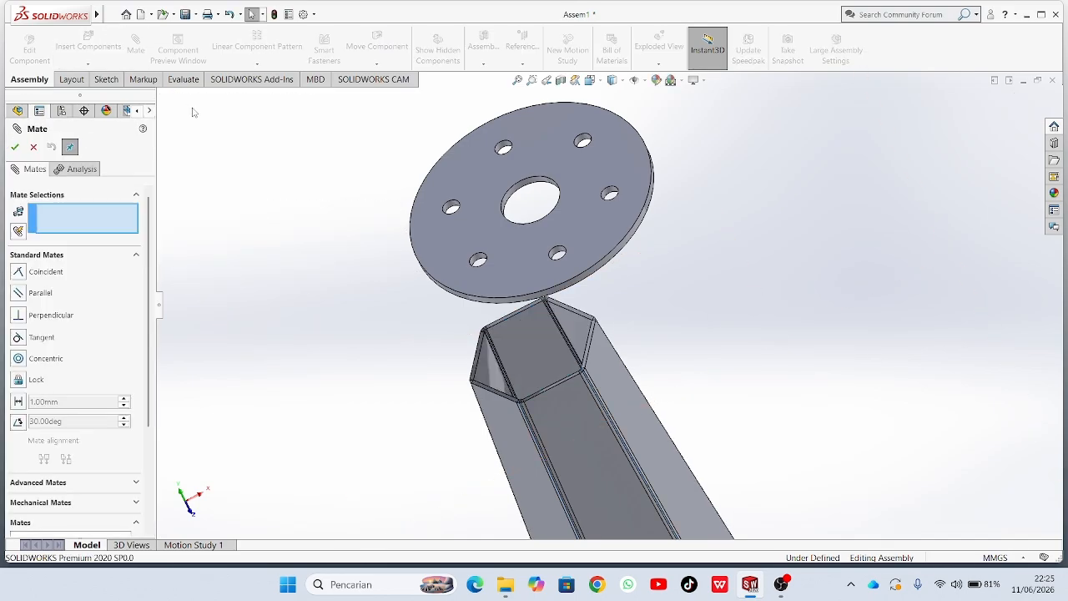
{"action": "left_click", "coordinate": [569, 381]}
{"action": "middle_click_drag", "start_coordinate": [498, 328], "coordinate": [663, 158]}
{"action": "left_click", "coordinate": [647, 127]}
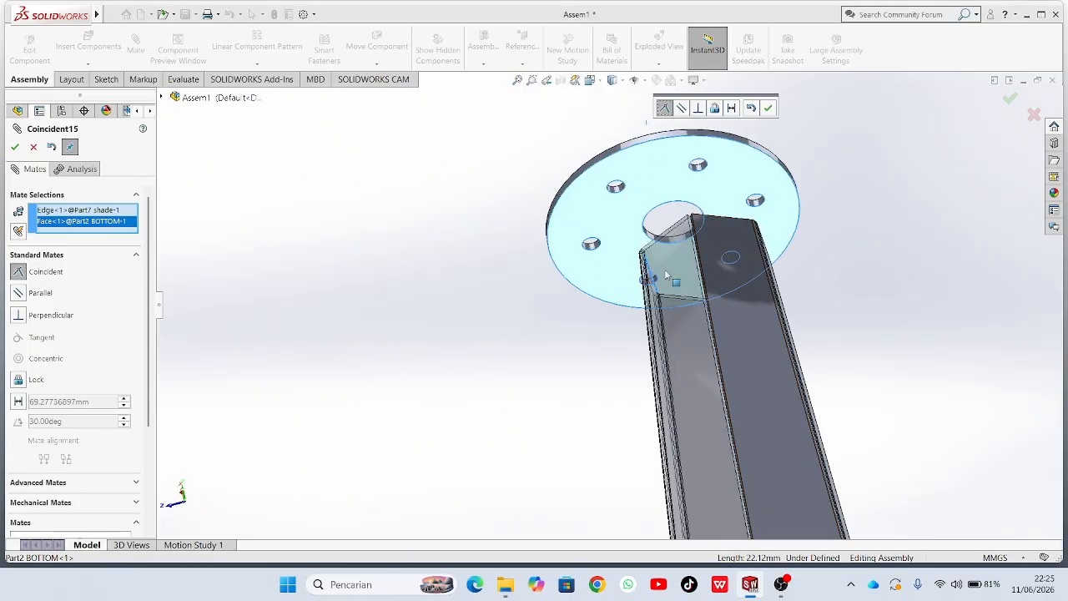
{"action": "left_click", "coordinate": [768, 108]}
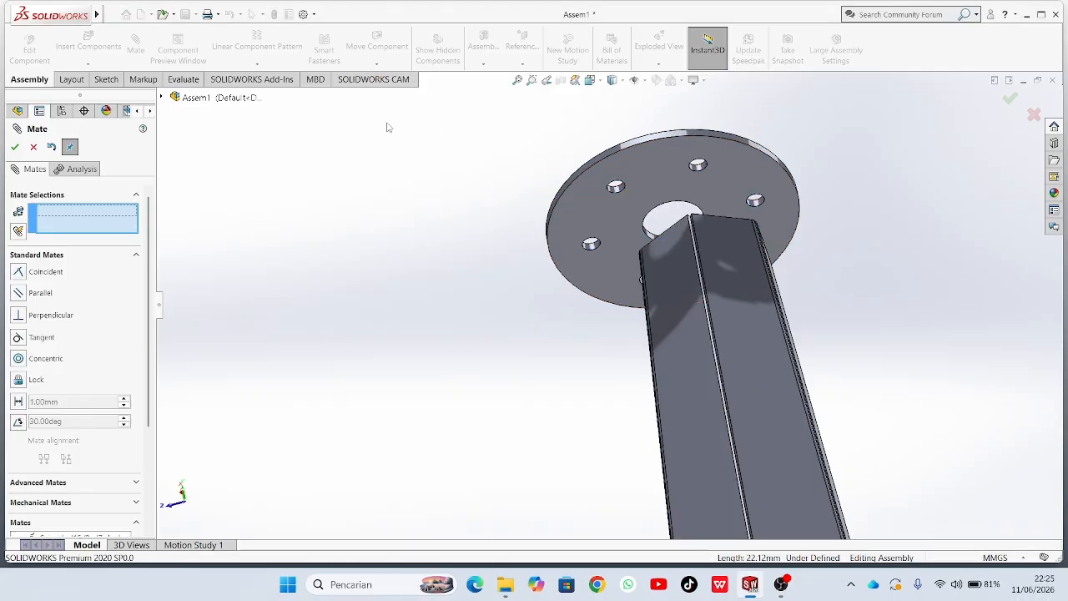
Add a coincident mate between the Front Planes of Part7 shade1 and Part2 BOTTOM.
{"action": "left_click", "coordinate": [162, 97]}
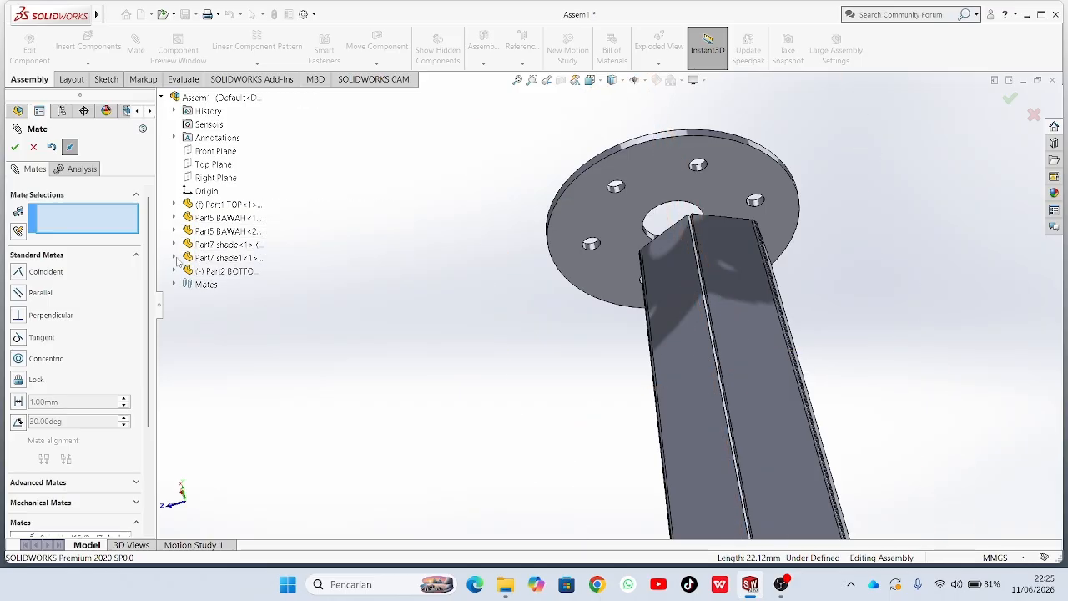
{"action": "left_click", "coordinate": [174, 258]}
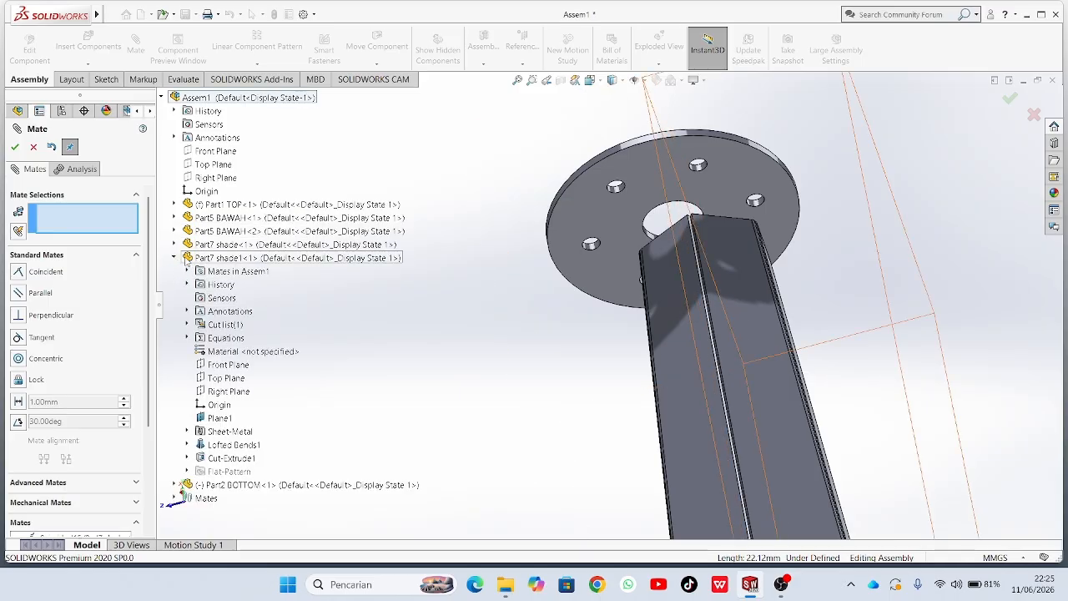
{"action": "left_click", "coordinate": [174, 485]}
{"action": "scroll", "coordinate": [269, 476], "scroll_direction": "down", "scroll_amount": 2}
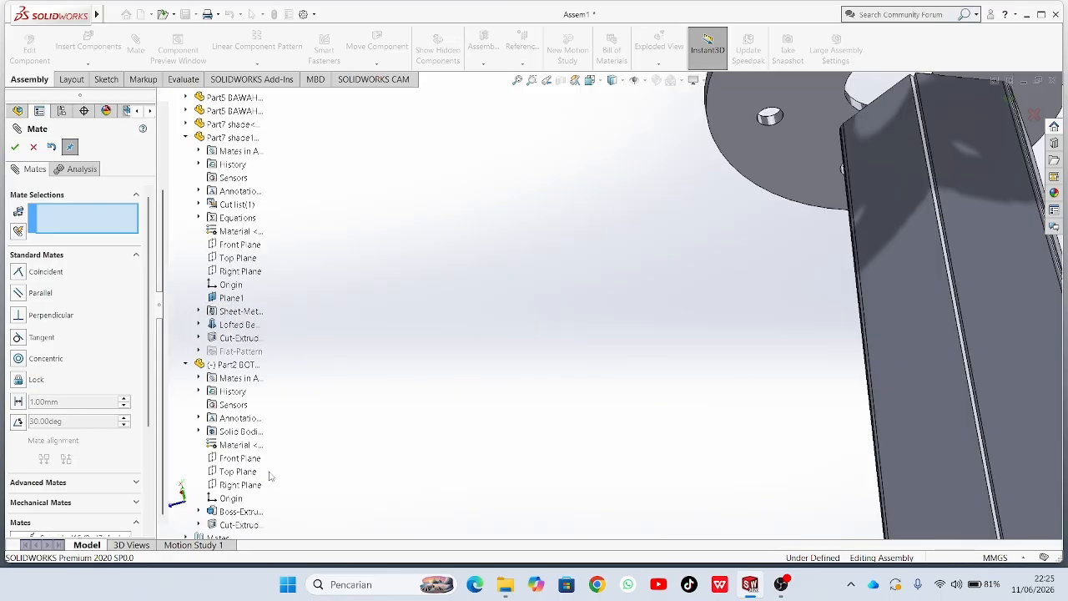
{"action": "scroll", "coordinate": [473, 463], "scroll_direction": "up", "scroll_amount": 4}
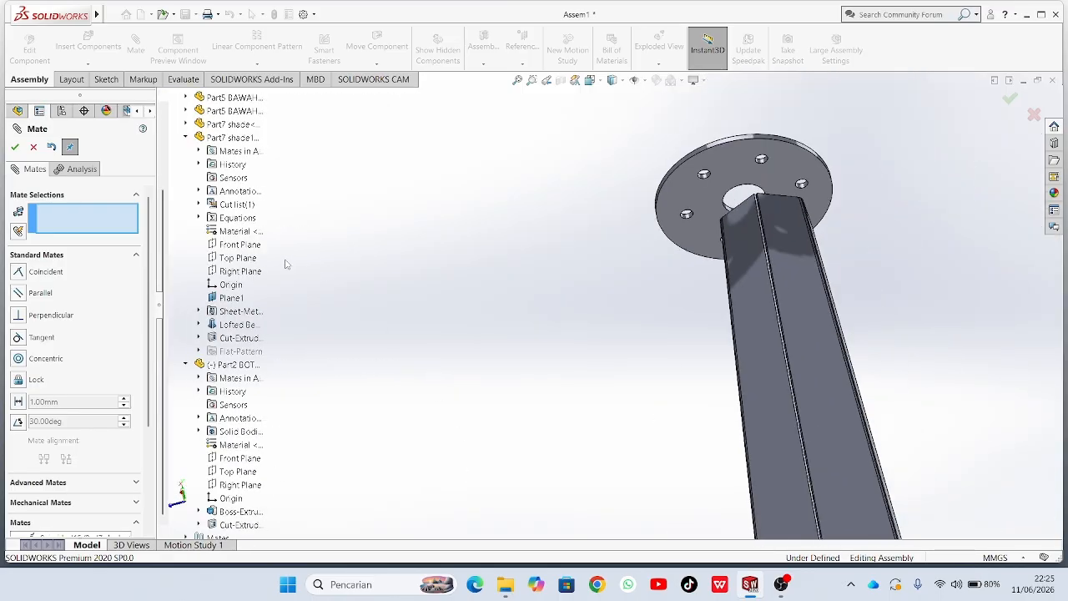
{"action": "left_click", "coordinate": [240, 244]}
{"action": "left_click", "coordinate": [240, 461]}
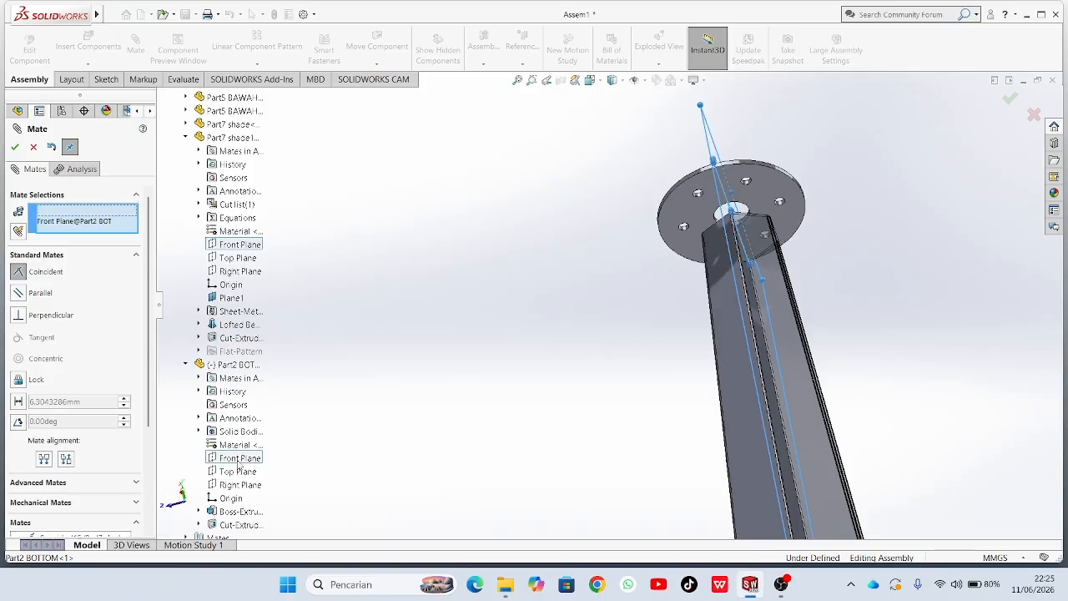
{"action": "left_click", "coordinate": [222, 480]}
Add a coincident mate between the Right Planes of Part2 BOTTOM and Part7 shade1.
{"action": "left_click", "coordinate": [239, 484]}
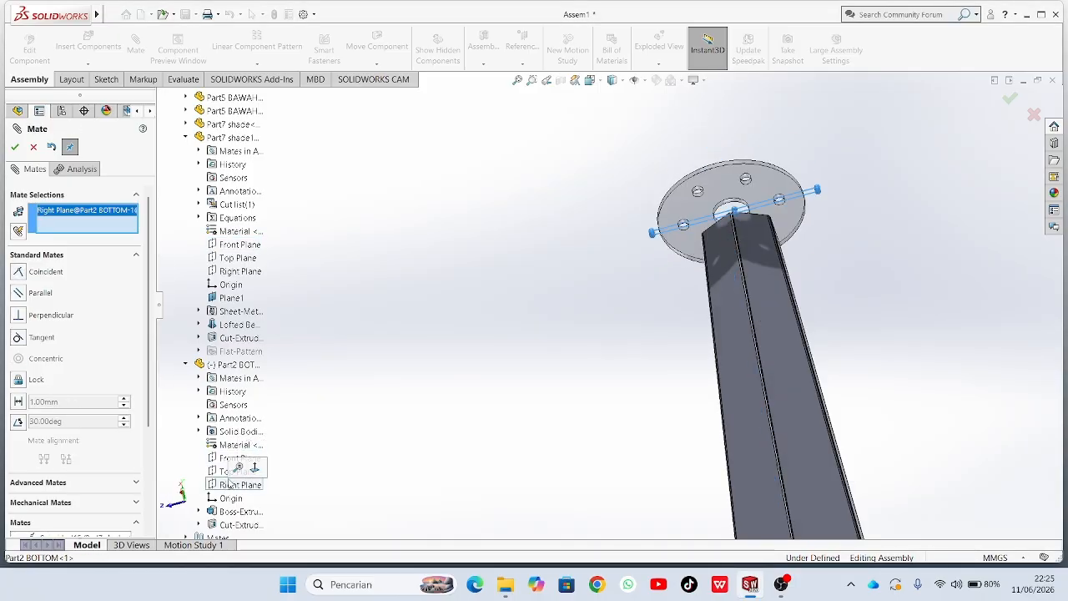
{"action": "left_click", "coordinate": [247, 275]}
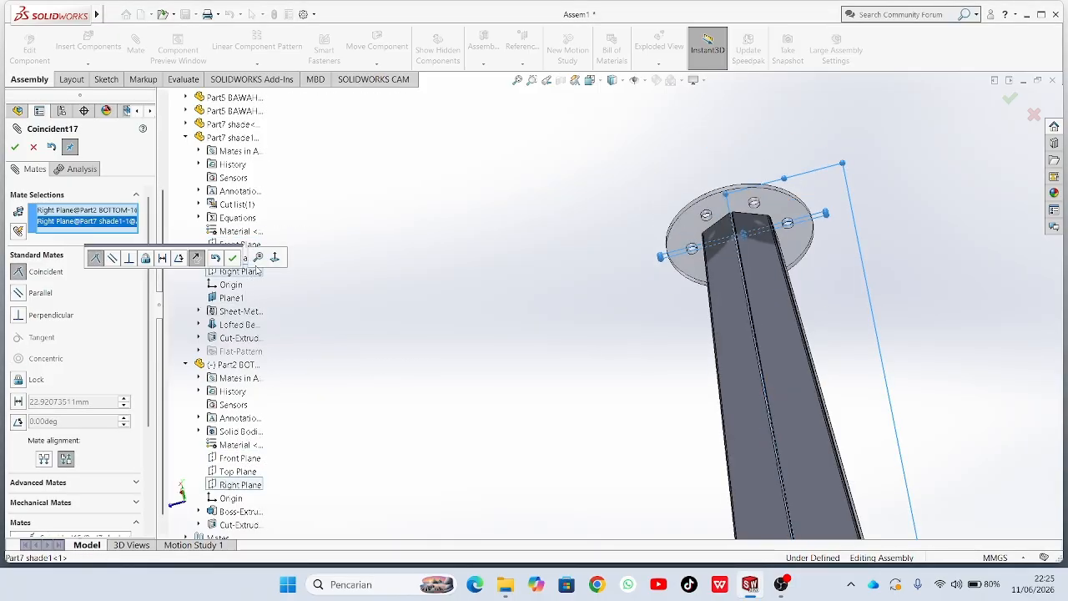
{"action": "left_click", "coordinate": [237, 258]}
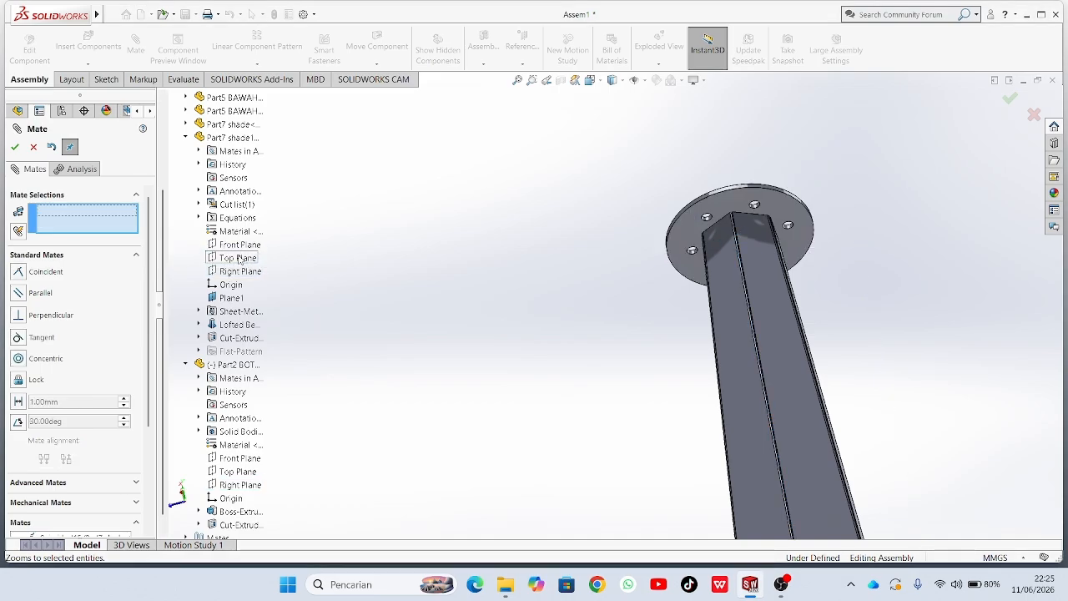
Drop the Top Plane pairing and undo the plane mates between Part7 shade1 and Part2 BOTTOM.
{"action": "left_click", "coordinate": [238, 258]}
{"action": "left_click", "coordinate": [238, 472]}
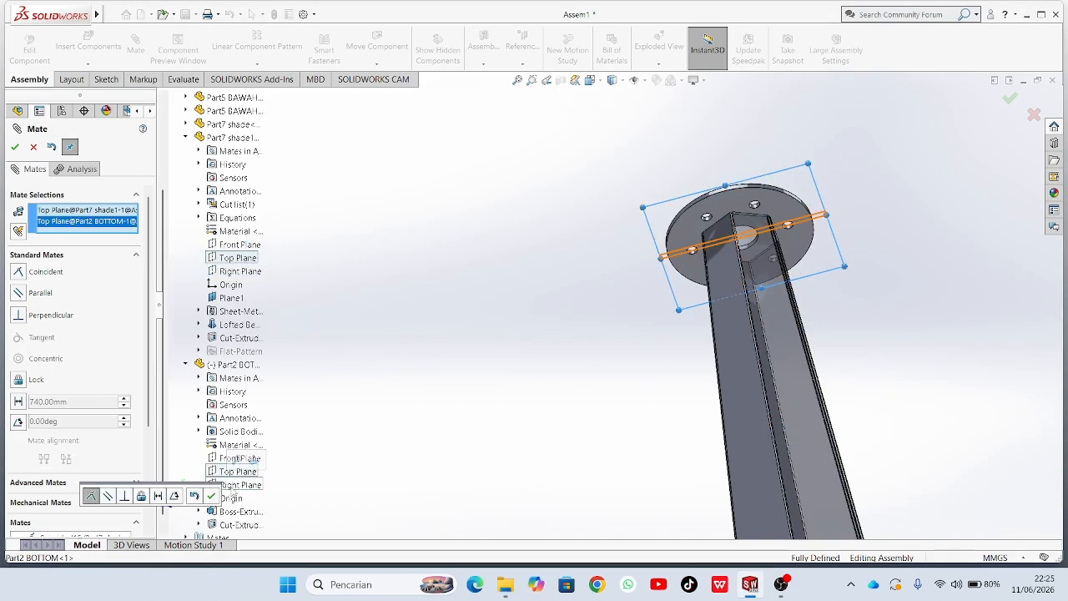
{"action": "middle_click_drag", "start_coordinate": [453, 398], "coordinate": [482, 293]}
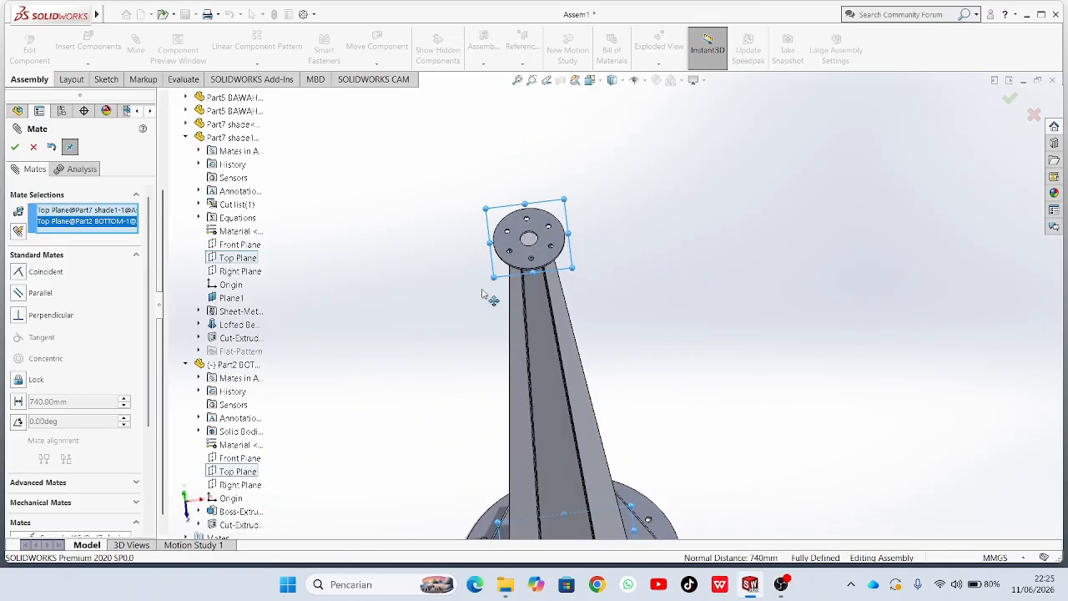
{"action": "left_click", "coordinate": [185, 364]}
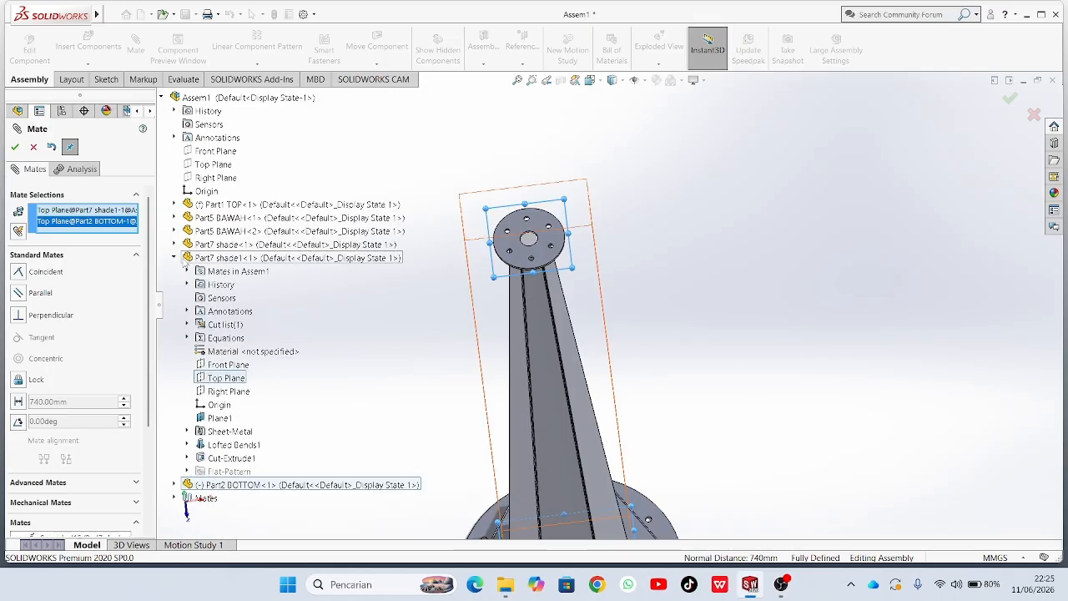
{"action": "left_click", "coordinate": [175, 257]}
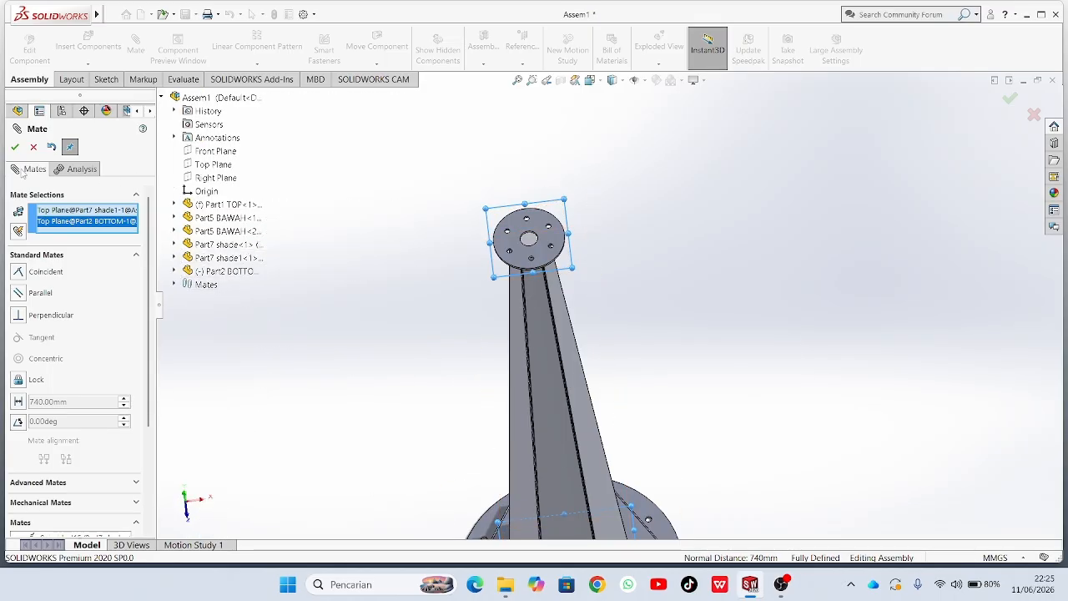
{"action": "left_click", "coordinate": [15, 148]}
{"action": "left_click", "coordinate": [50, 147]}
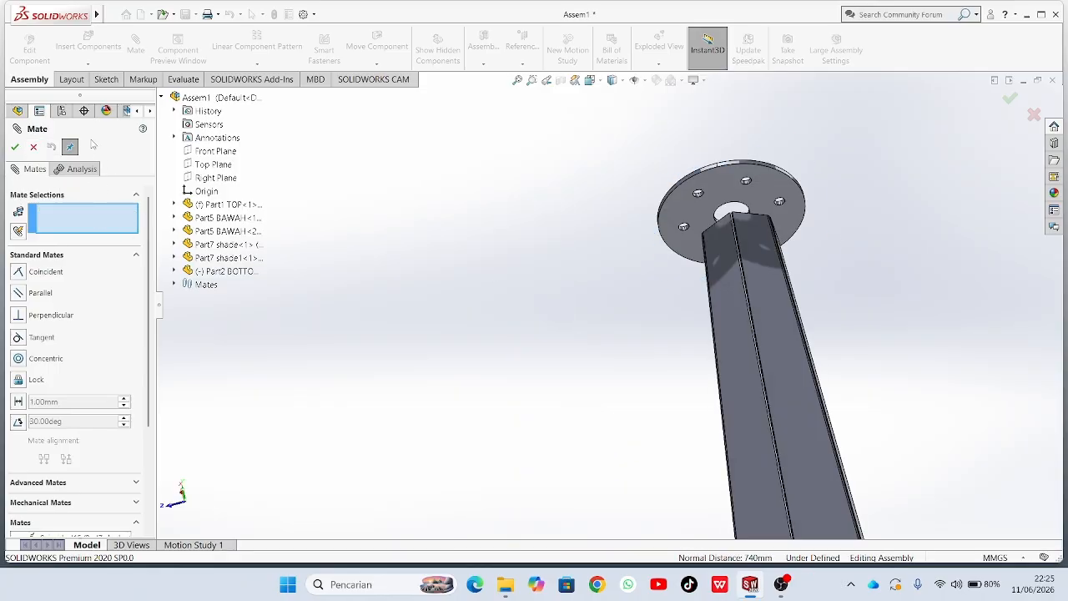
Add a coincident mate between the Front Planes of Part7 shade1 and Part2 BOTTOM.
{"action": "left_click", "coordinate": [175, 258]}
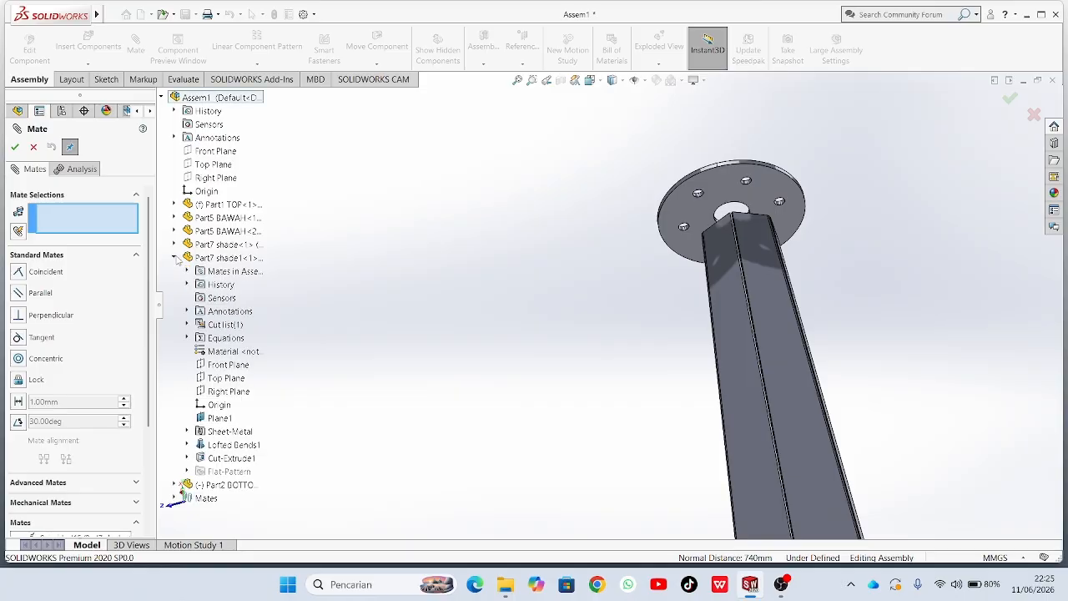
{"action": "left_click", "coordinate": [215, 365]}
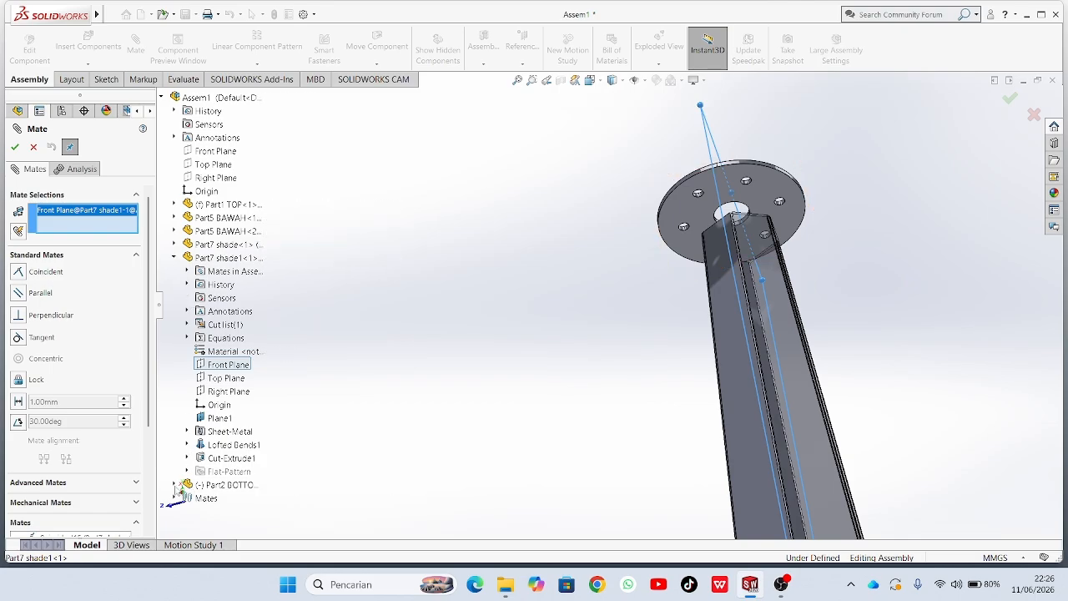
{"action": "left_click", "coordinate": [174, 485]}
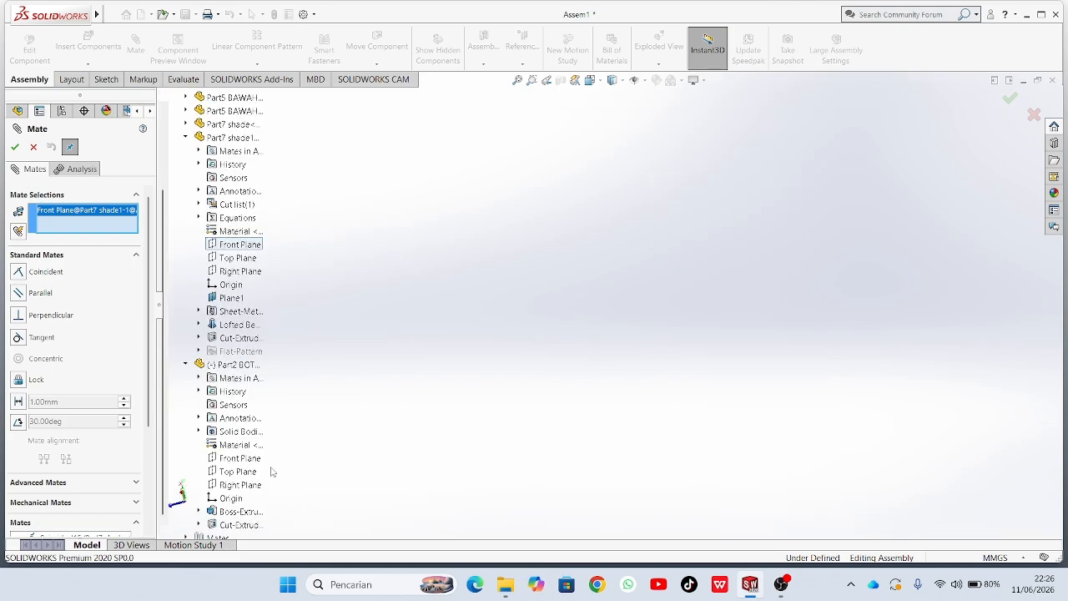
{"action": "scroll", "coordinate": [259, 472], "scroll_direction": "up", "scroll_amount": 3}
{"action": "left_click", "coordinate": [241, 365]}
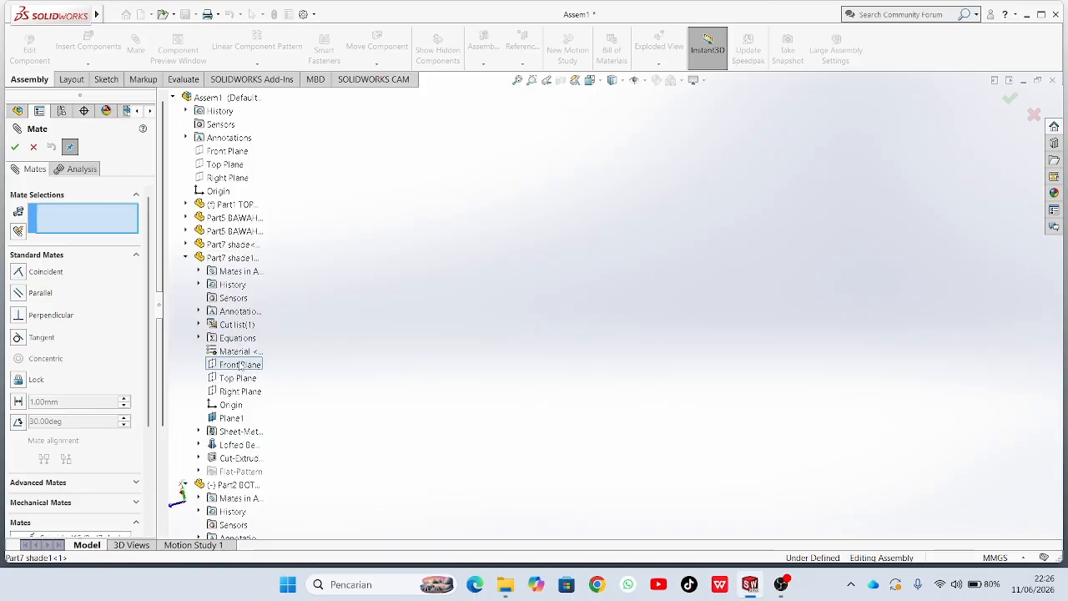
{"action": "scroll", "coordinate": [858, 386], "scroll_direction": "up", "scroll_amount": 5}
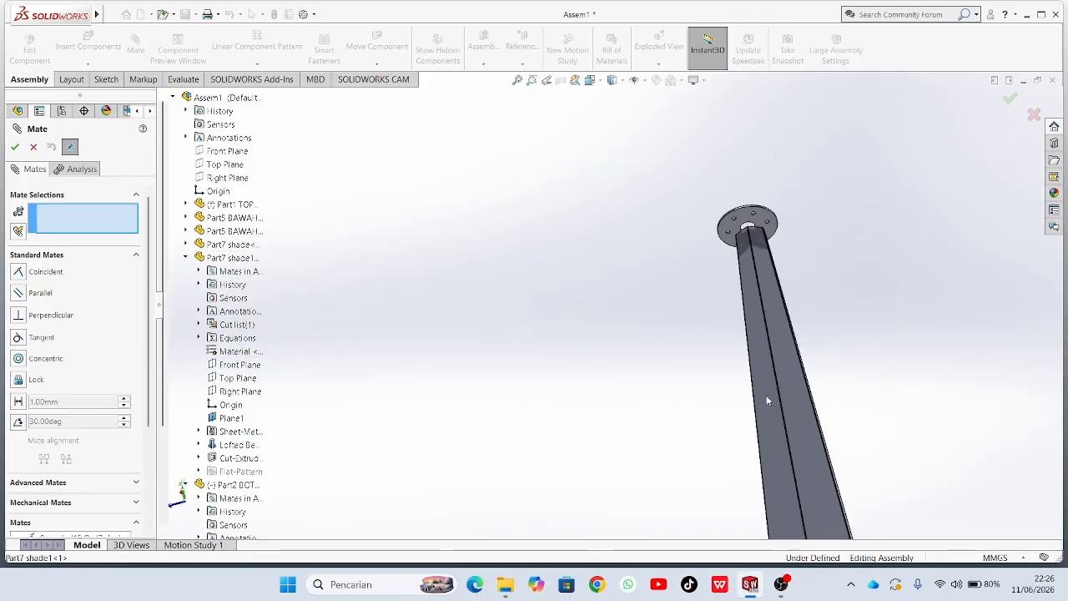
{"action": "left_click", "coordinate": [240, 365]}
{"action": "scroll", "coordinate": [242, 400], "scroll_direction": "down", "scroll_amount": 3}
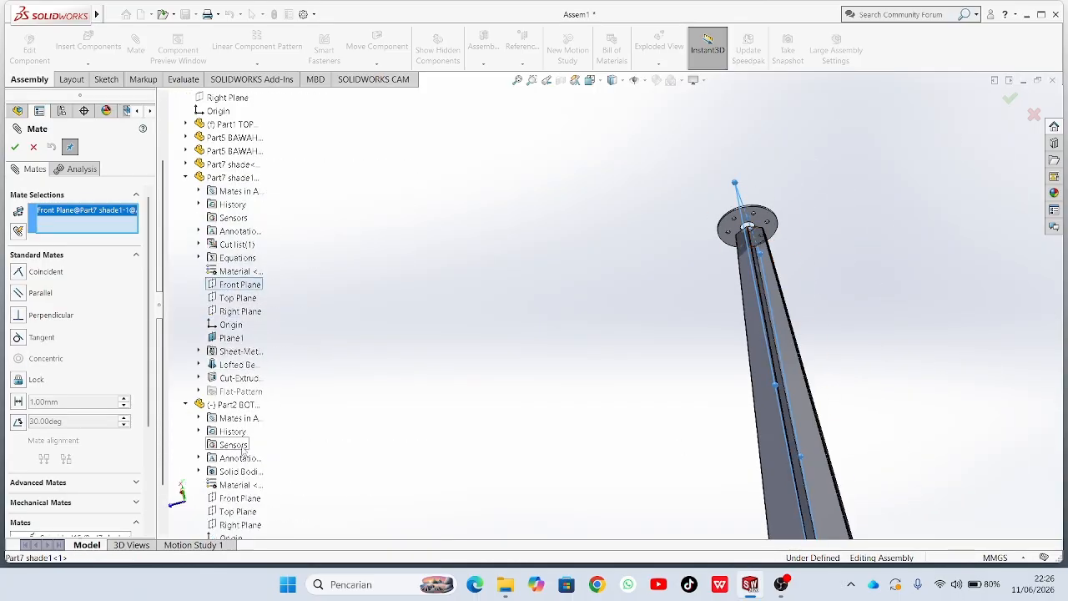
{"action": "left_click", "coordinate": [240, 458]}
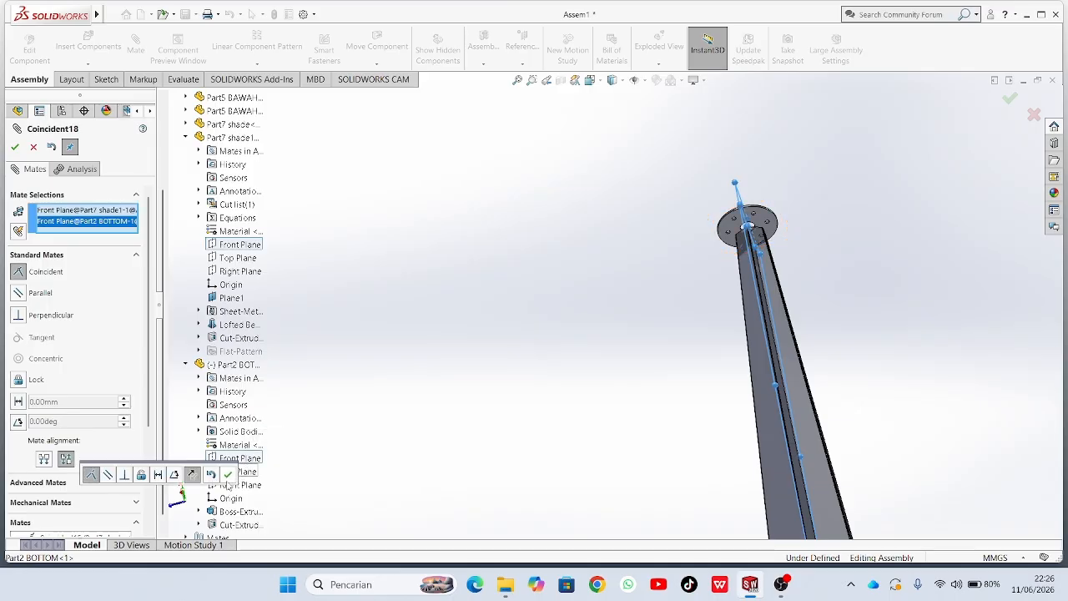
{"action": "left_click", "coordinate": [228, 474]}
Mate the Right Planes of Part2 BOTTOM and Part7 shade1 coincident and finish mating.
{"action": "left_click", "coordinate": [240, 485]}
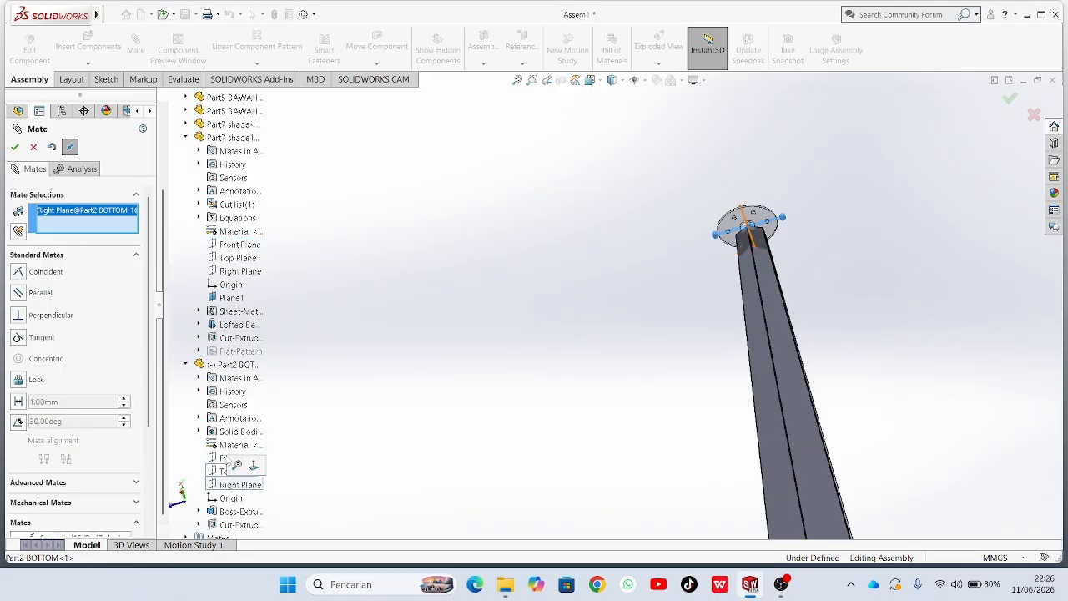
{"action": "left_click", "coordinate": [235, 271]}
{"action": "left_click", "coordinate": [213, 251]}
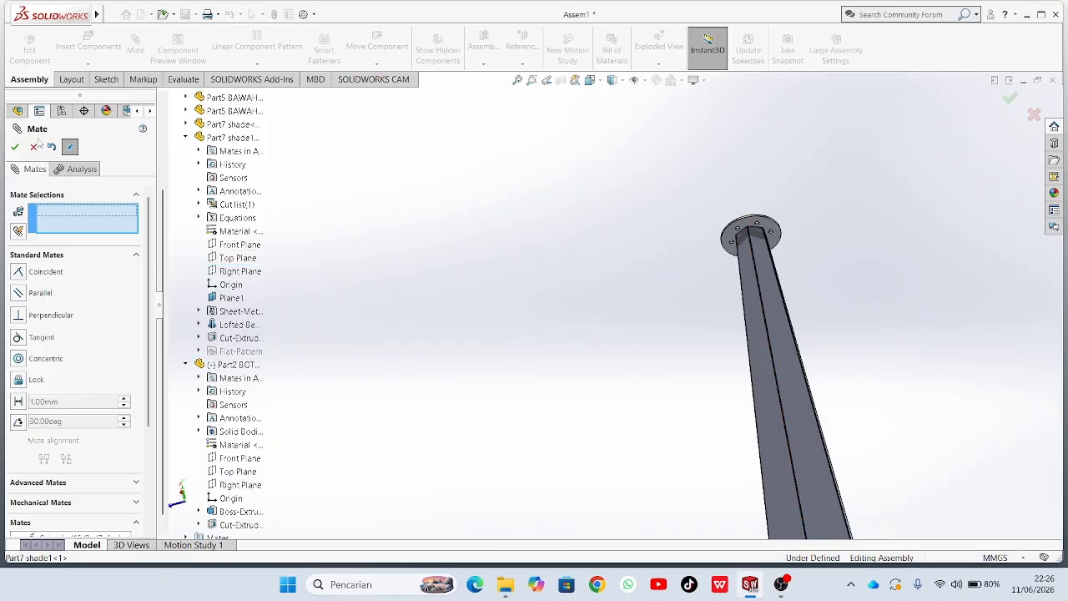
{"action": "left_click", "coordinate": [19, 147]}
{"action": "middle_click_drag", "start_coordinate": [594, 239], "coordinate": [842, 318]}
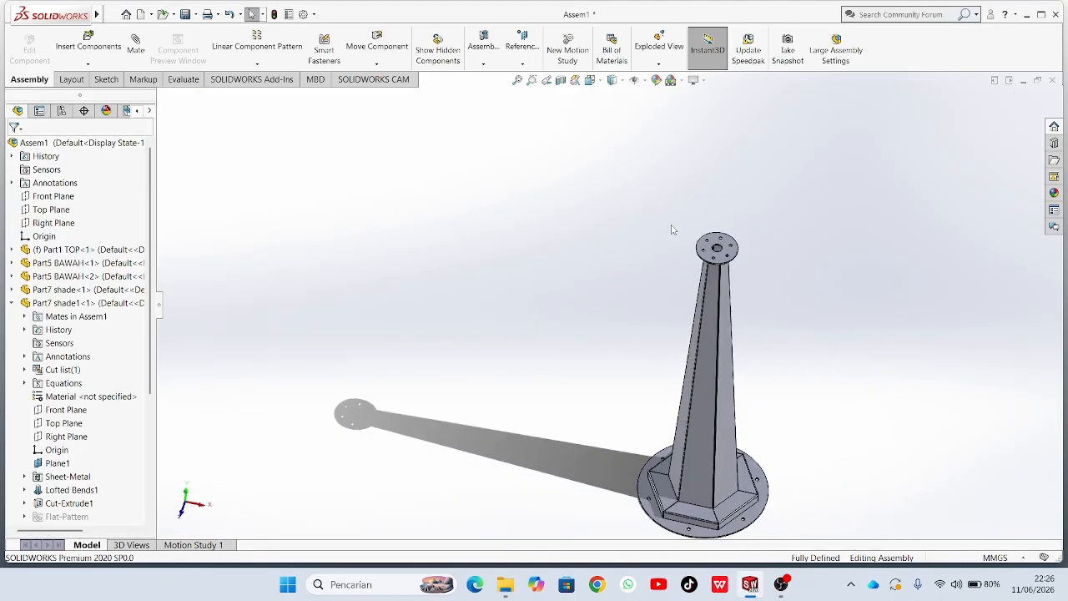
Insert Part3 POLYGON from the GARDEN LIGHT folder and place it near the disc at the column's narrow end.
{"action": "left_click", "coordinate": [94, 42]}
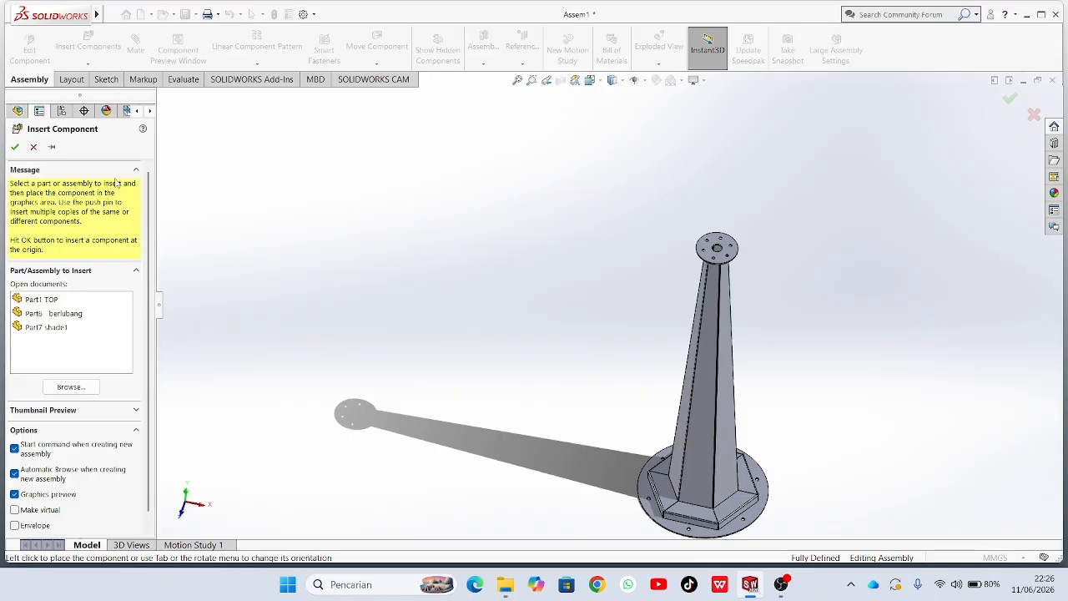
{"action": "left_click", "coordinate": [71, 387]}
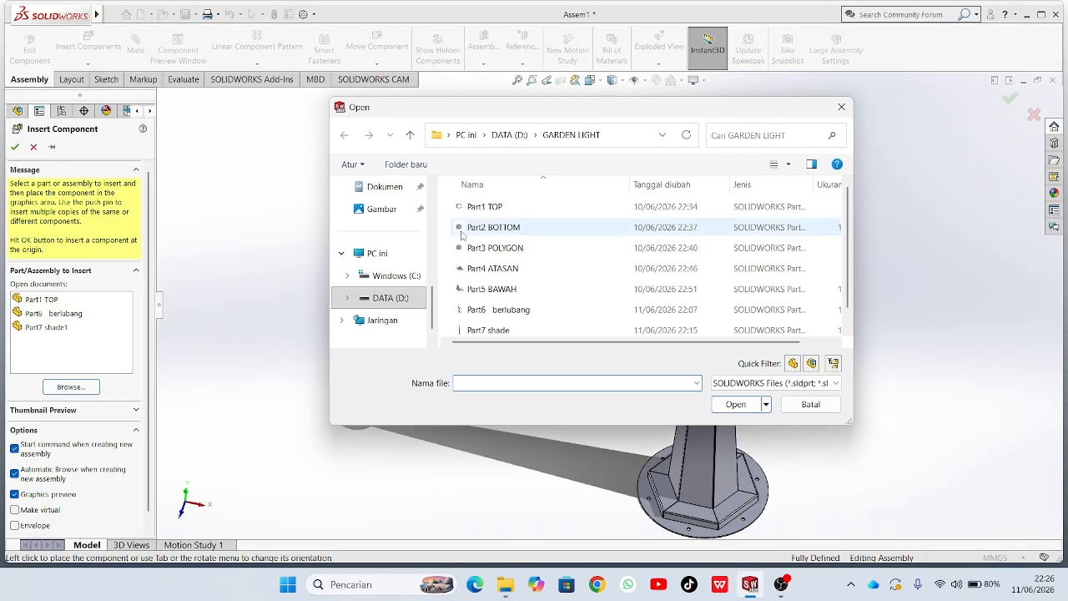
{"action": "left_click", "coordinate": [488, 248]}
{"action": "left_click", "coordinate": [732, 404]}
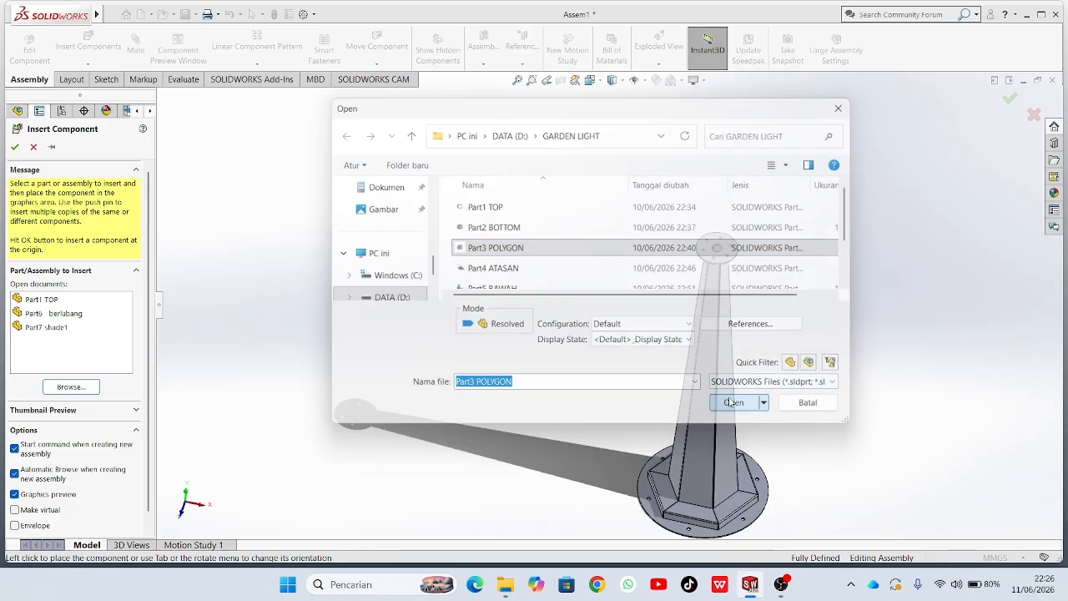
{"action": "left_click", "coordinate": [768, 250]}
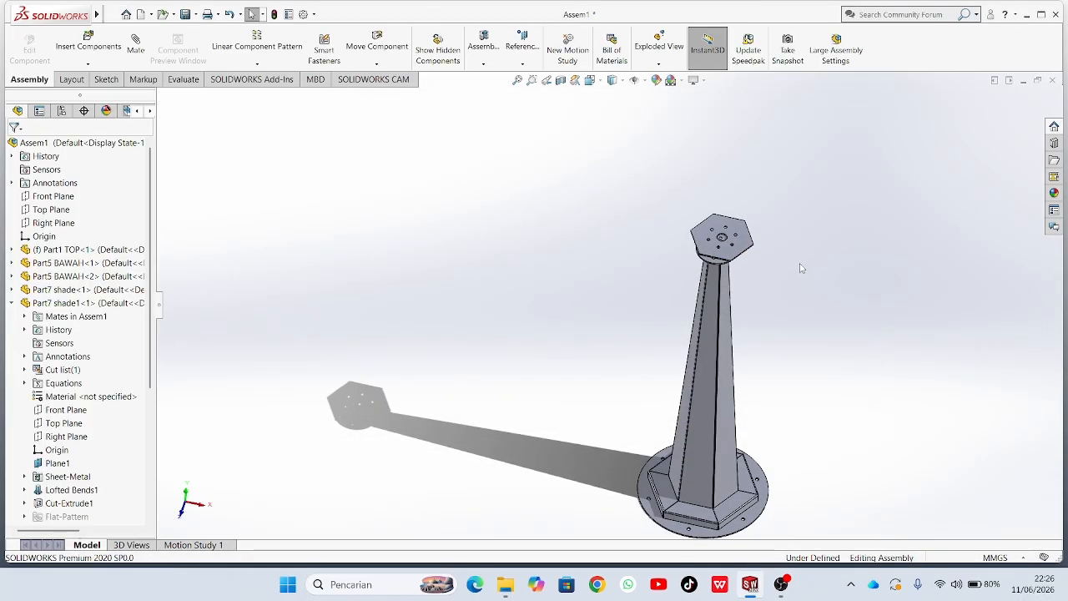
Mate a flat face of Part3 POLYGON coincident with the flat face of Part2 BOTTOM.
{"action": "middle_click_drag", "start_coordinate": [801, 265], "coordinate": [801, 208]}
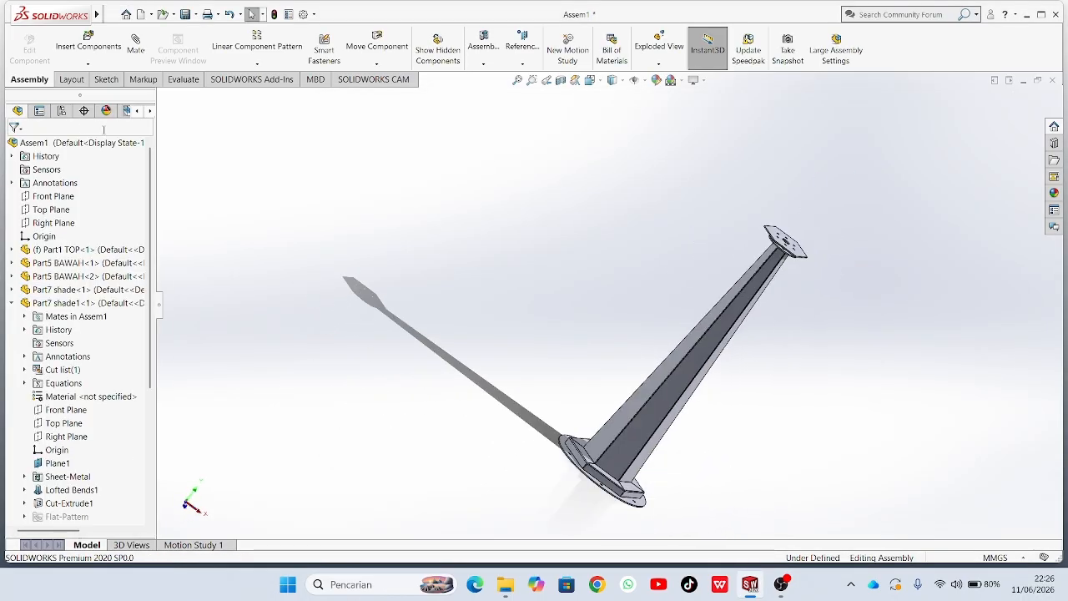
{"action": "middle_click_drag", "start_coordinate": [1052, 280], "coordinate": [802, 283]}
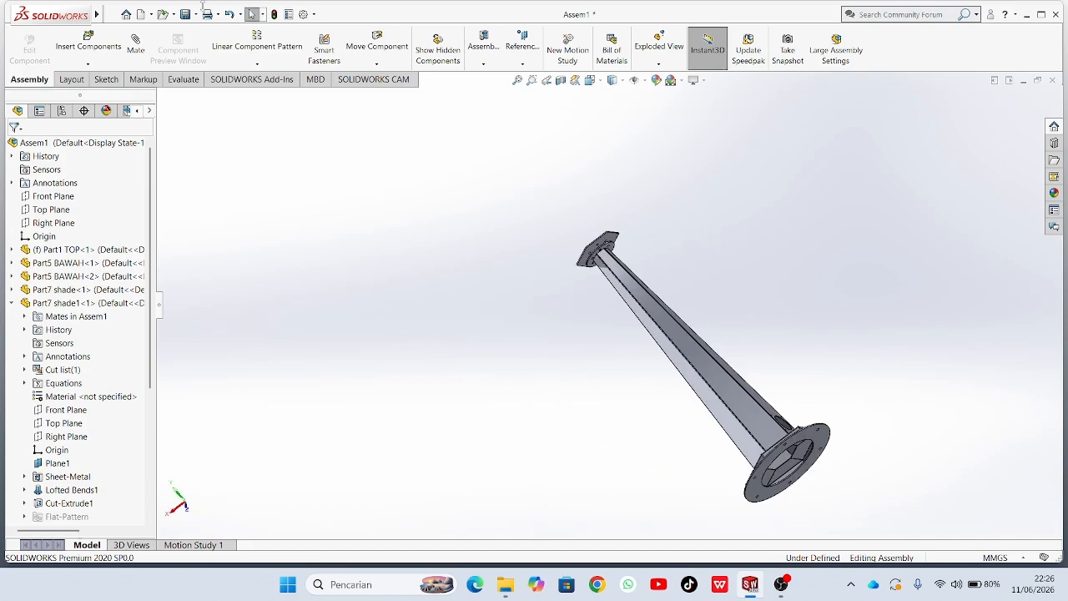
{"action": "scroll", "coordinate": [740, 173], "scroll_direction": "down", "scroll_amount": 4}
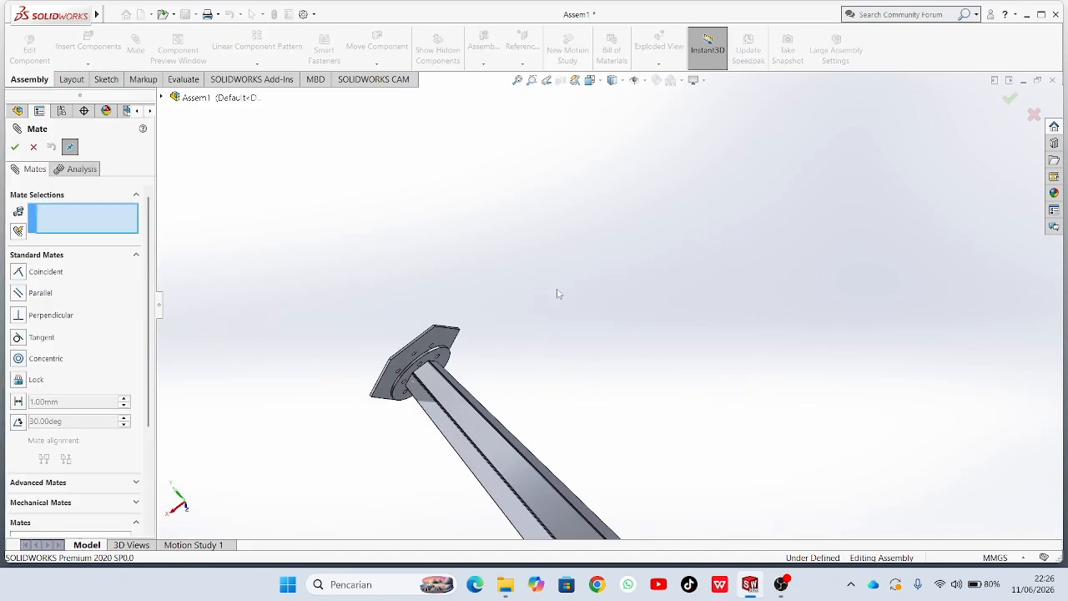
{"action": "middle_click_drag", "start_coordinate": [484, 347], "coordinate": [475, 277]}
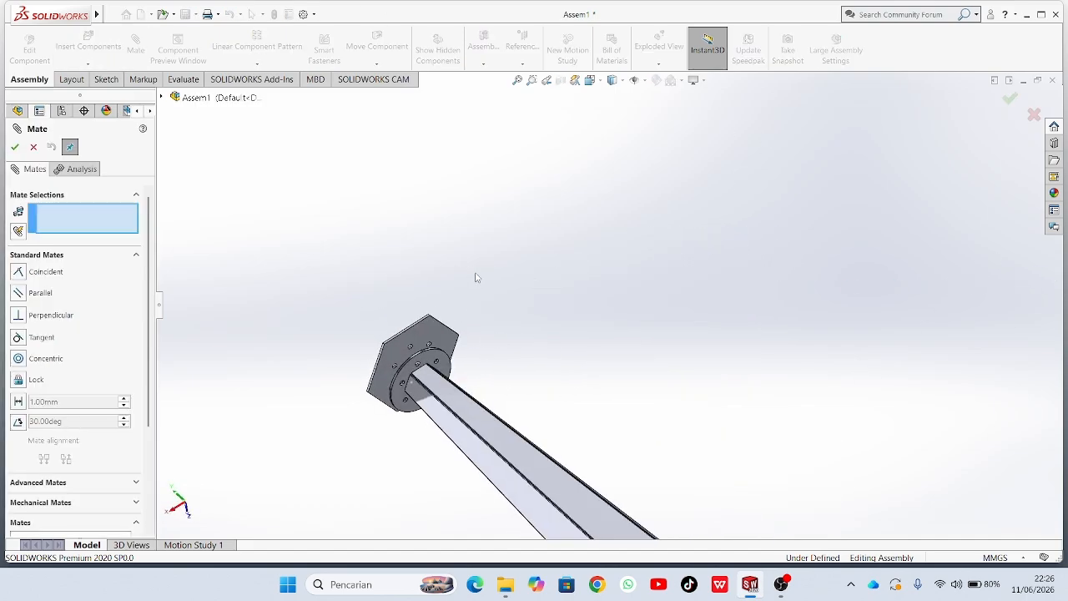
{"action": "left_click", "coordinate": [441, 333]}
{"action": "middle_click_drag", "start_coordinate": [442, 333], "coordinate": [464, 402]}
{"action": "left_click", "coordinate": [458, 410]}
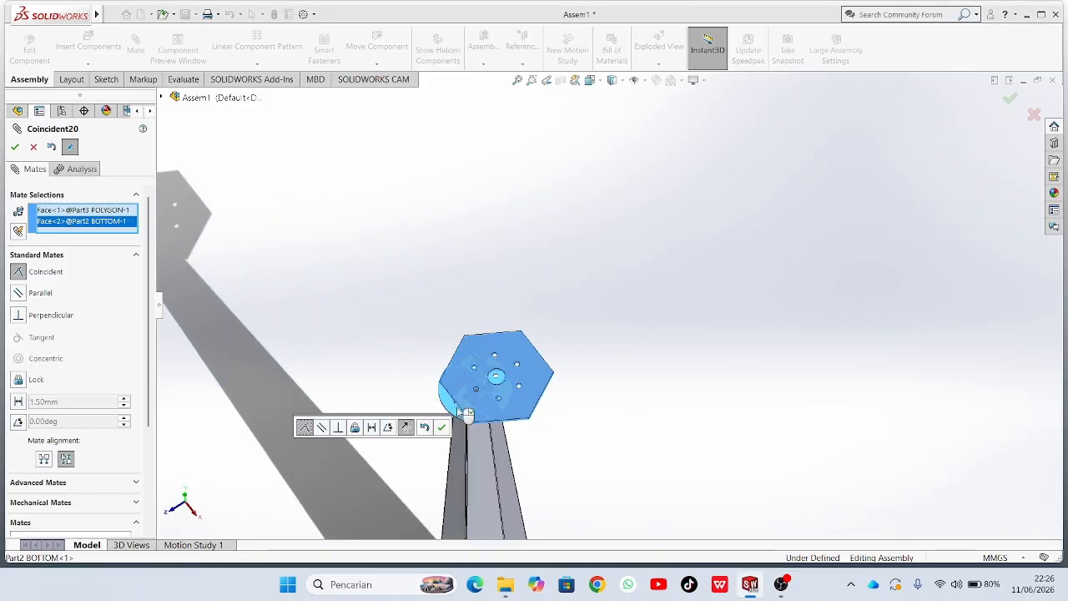
{"action": "left_click", "coordinate": [441, 428]}
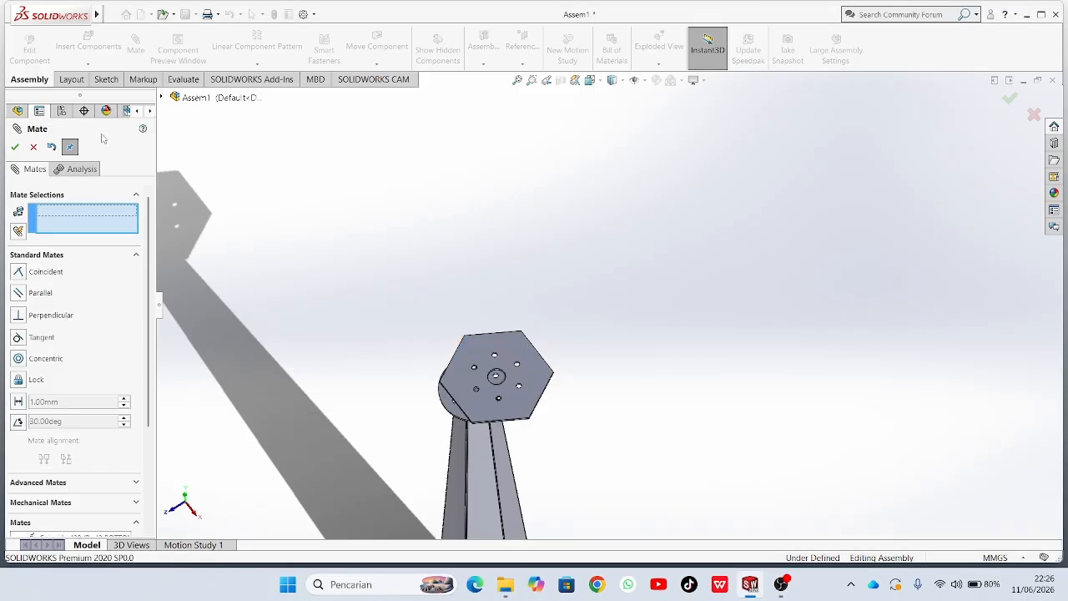
Add a coincident mate between the Front Planes of Part2 BOTTOM and Part3 POLYGON.
{"action": "left_click", "coordinate": [163, 99]}
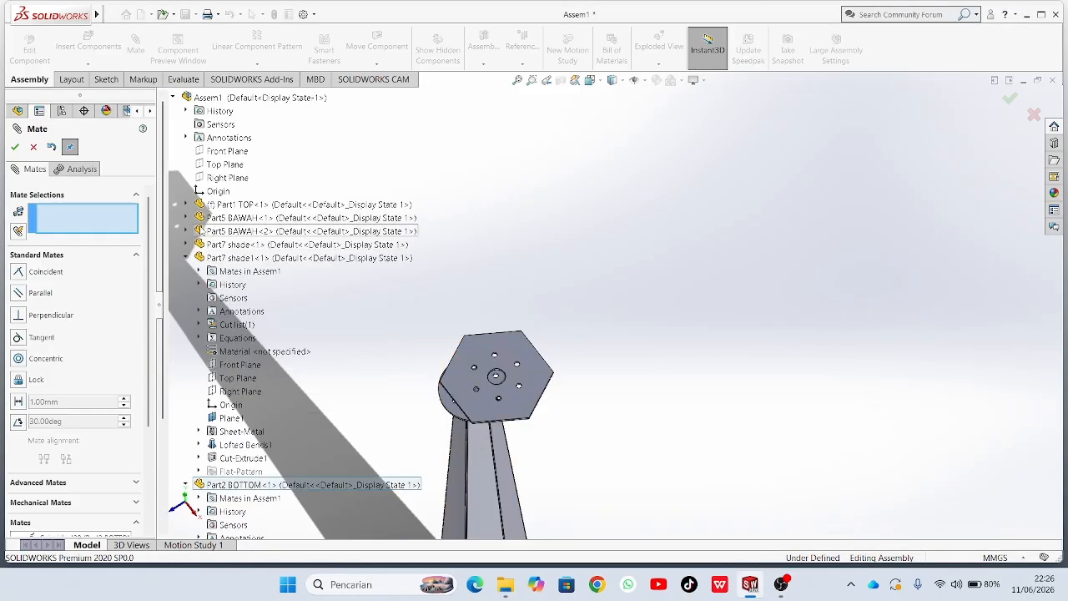
{"action": "left_click", "coordinate": [185, 258]}
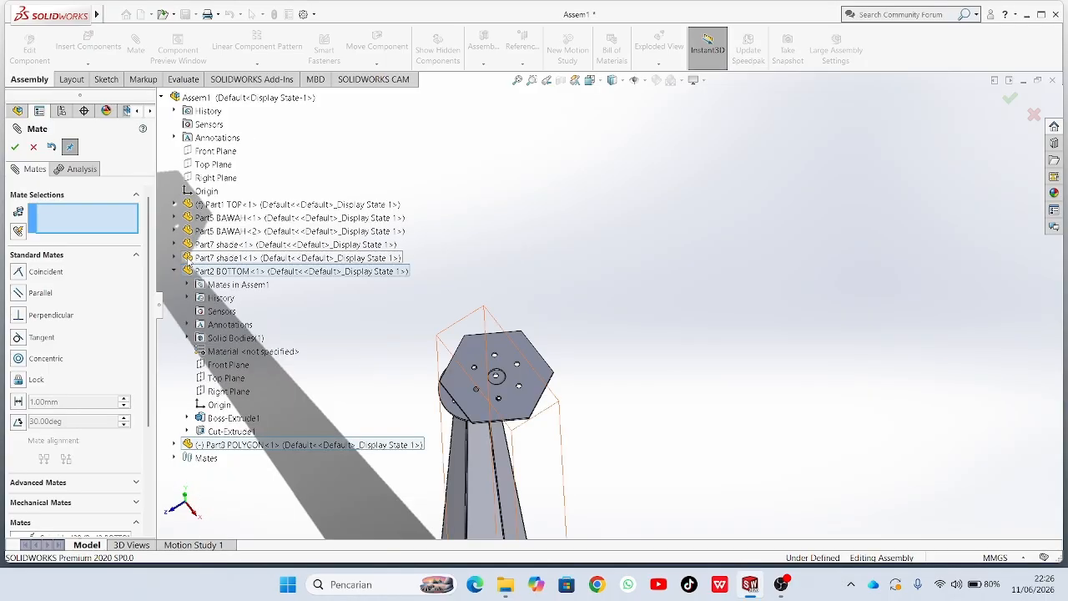
{"action": "left_click", "coordinate": [175, 271]}
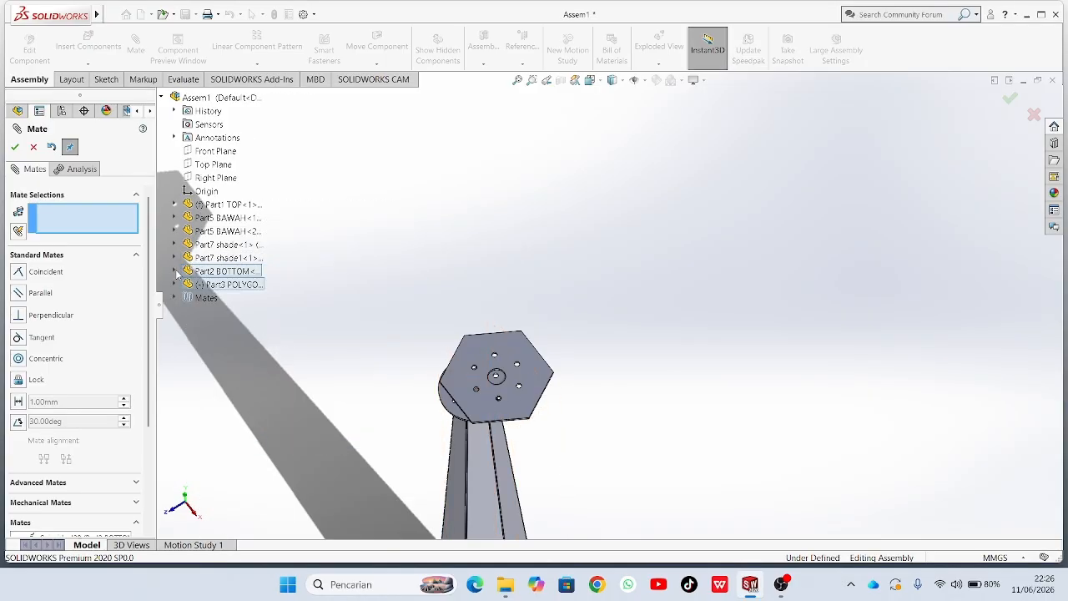
{"action": "left_click", "coordinate": [175, 272]}
{"action": "left_click", "coordinate": [175, 444]}
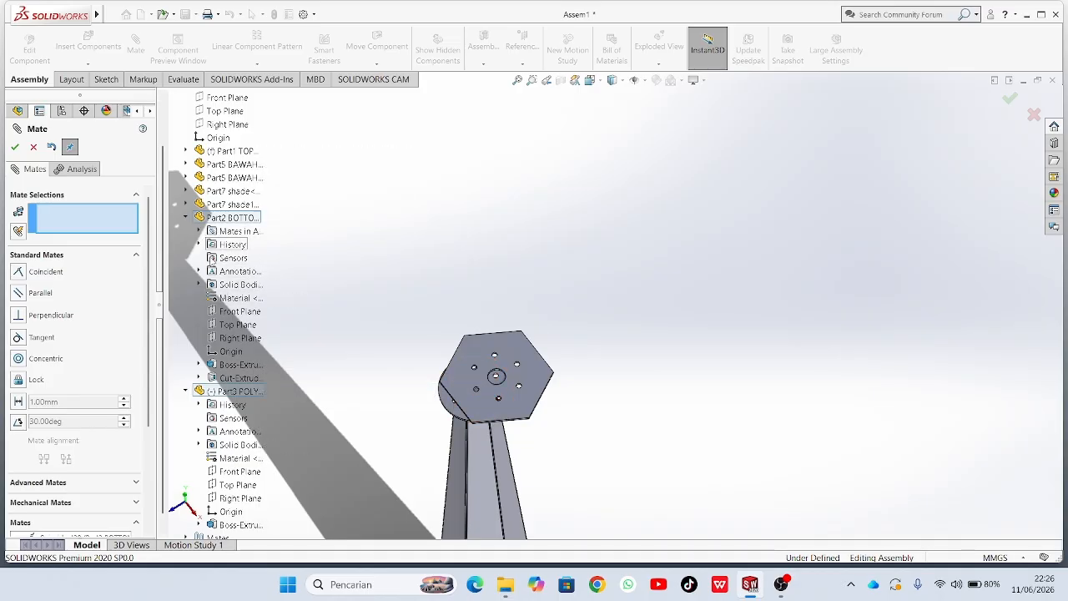
{"action": "scroll", "coordinate": [245, 390], "scroll_direction": "down", "scroll_amount": 1}
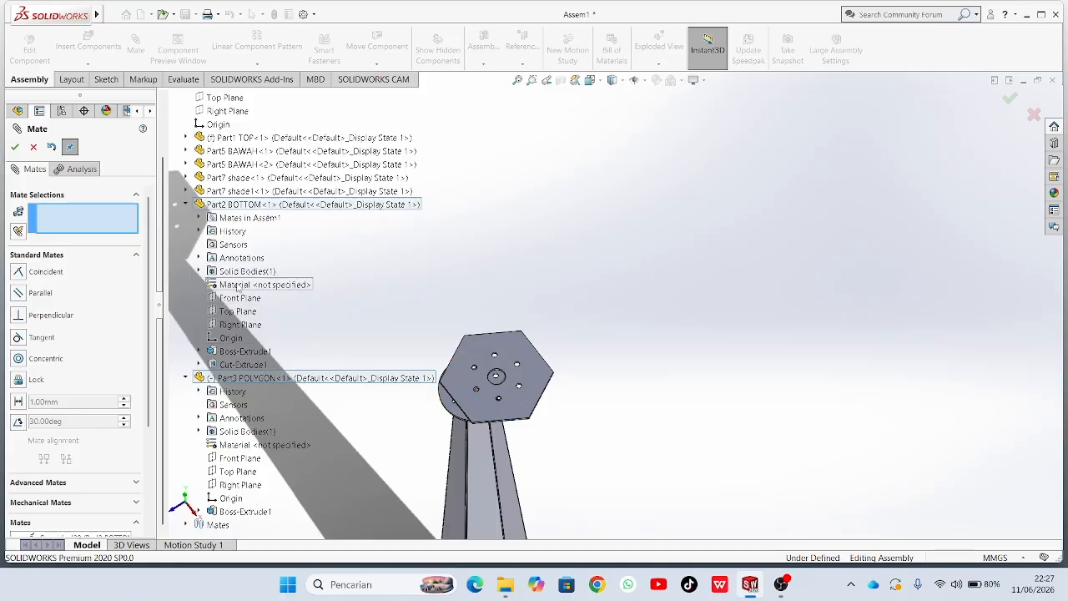
{"action": "left_click", "coordinate": [236, 298]}
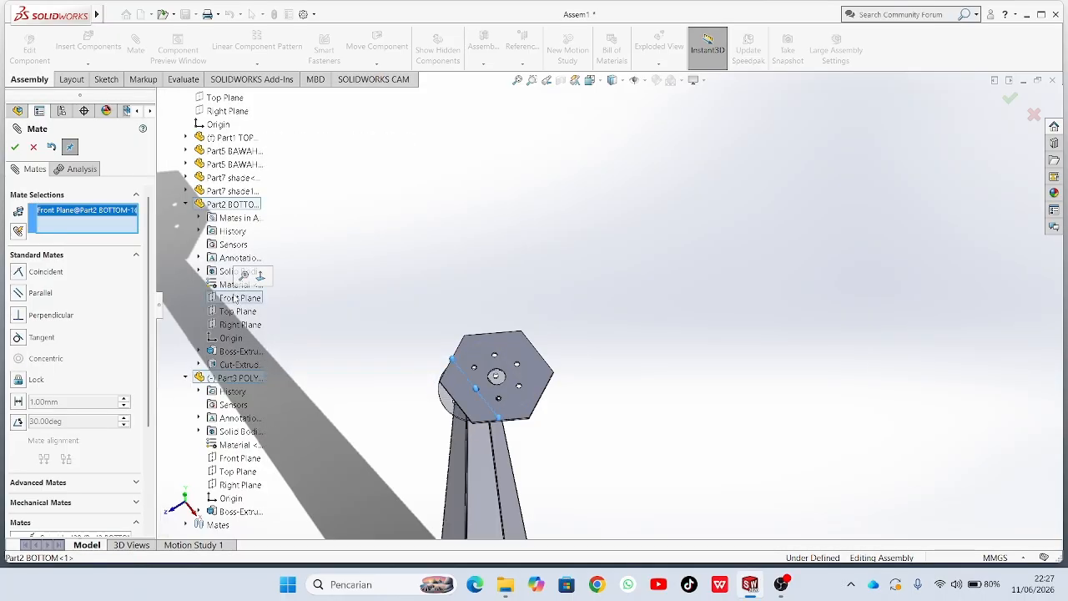
{"action": "left_click", "coordinate": [239, 458]}
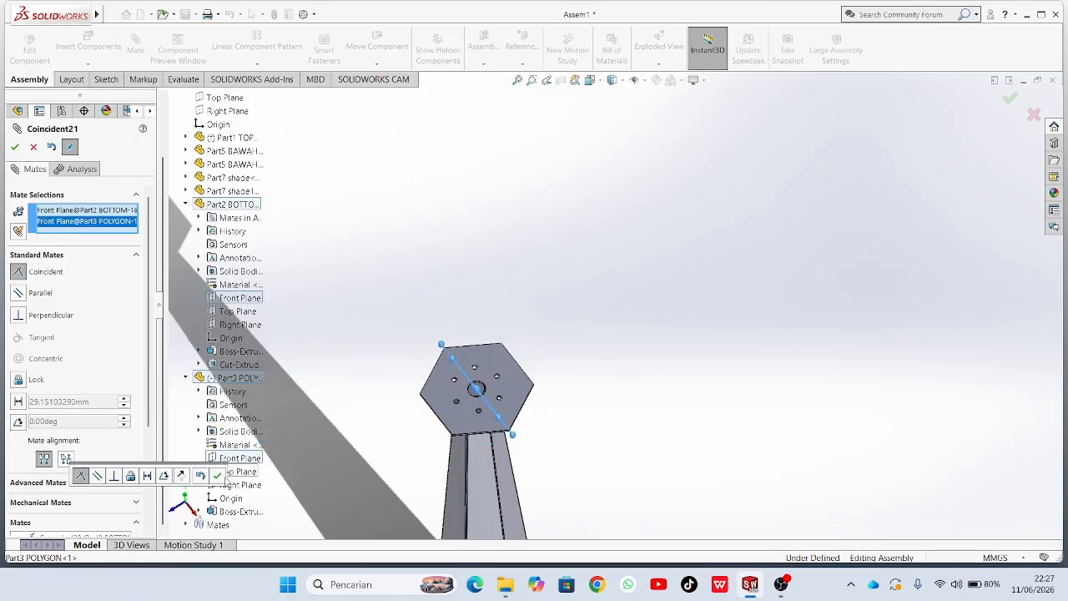
{"action": "left_click", "coordinate": [217, 475]}
Mate the Right Planes of Part3 POLYGON and Part2 BOTTOM coincident and finish mating.
{"action": "left_click", "coordinate": [240, 485]}
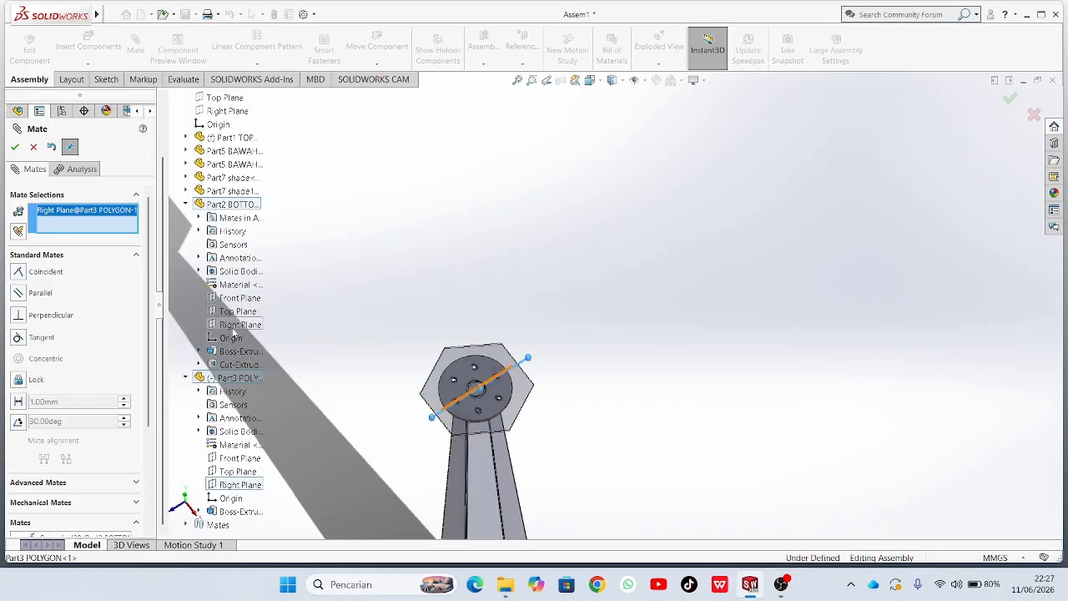
{"action": "left_click", "coordinate": [239, 325]}
{"action": "left_click", "coordinate": [218, 345]}
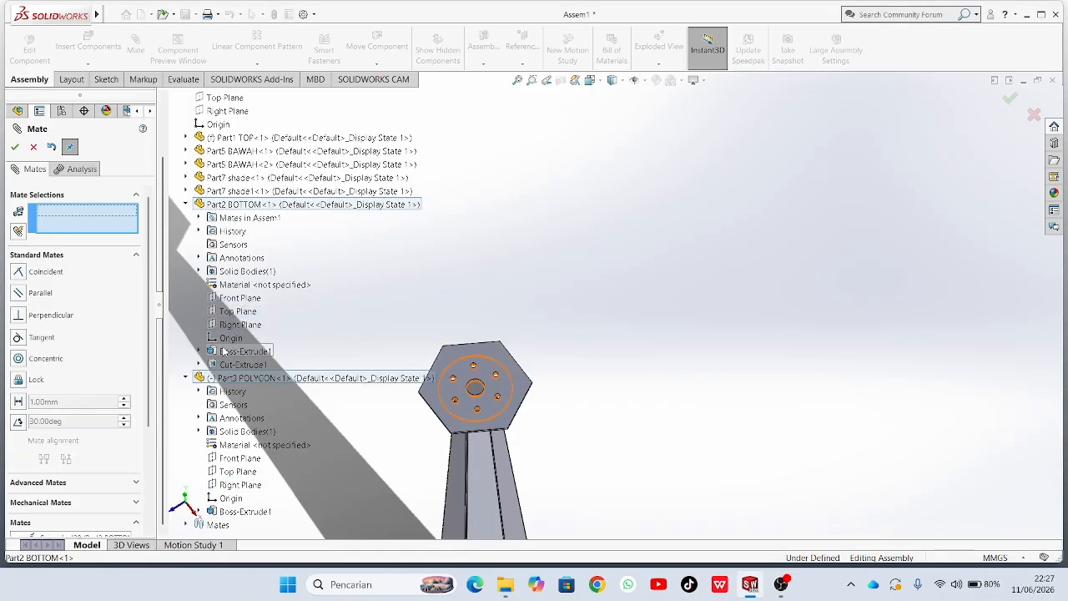
{"action": "left_click", "coordinate": [14, 148]}
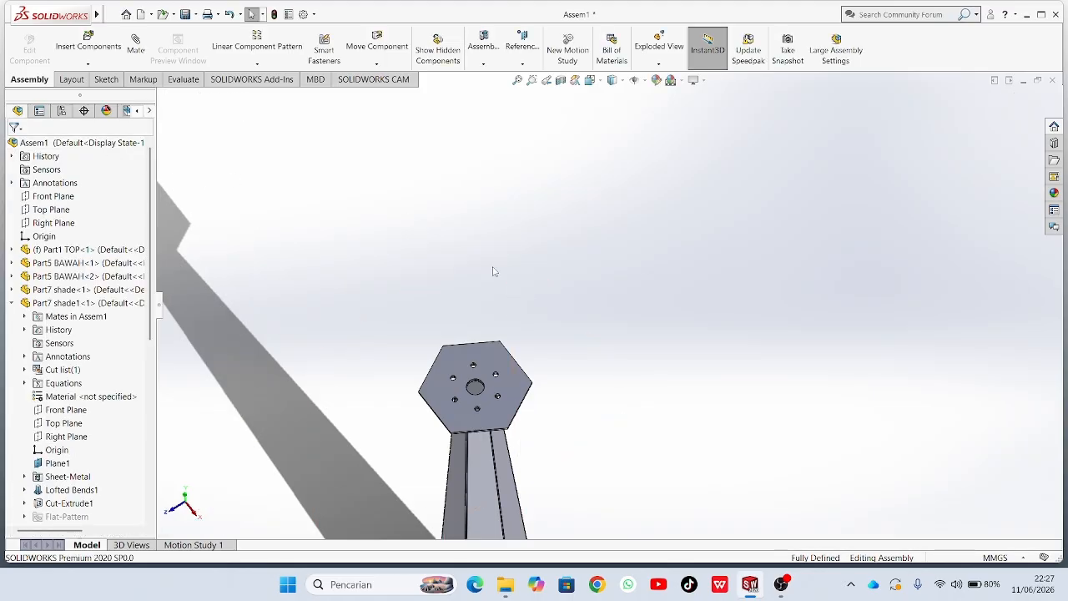
Insert the open part Part6 berlubang and place it in free space beside the hexagonal plate.
{"action": "scroll", "coordinate": [608, 304], "scroll_direction": "up", "scroll_amount": 7}
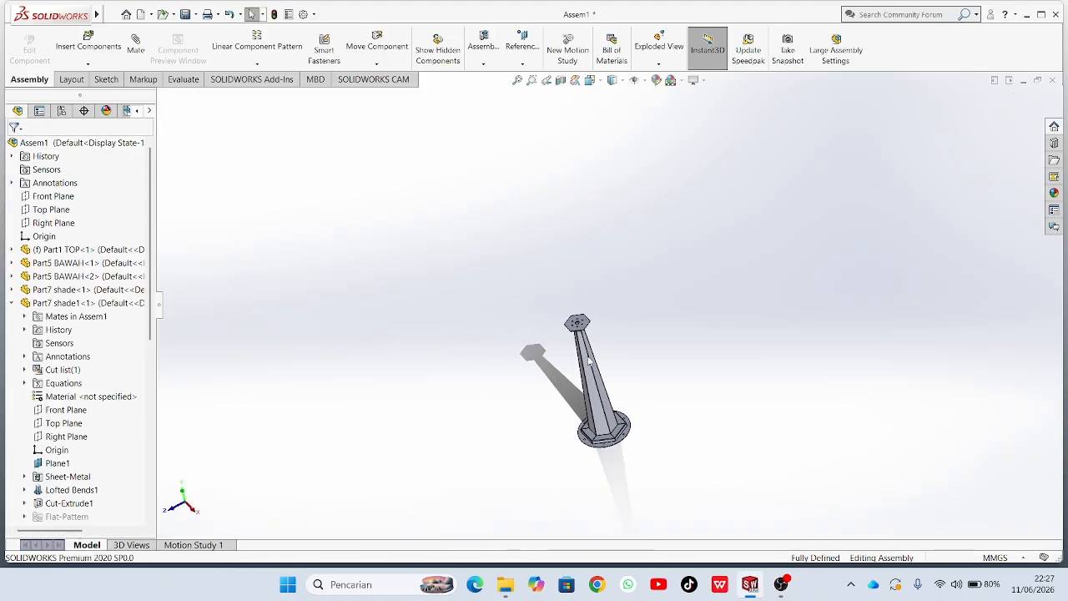
{"action": "middle_click_drag", "start_coordinate": [635, 292], "coordinate": [626, 345]}
{"action": "scroll", "coordinate": [626, 345], "scroll_direction": "down", "scroll_amount": 3}
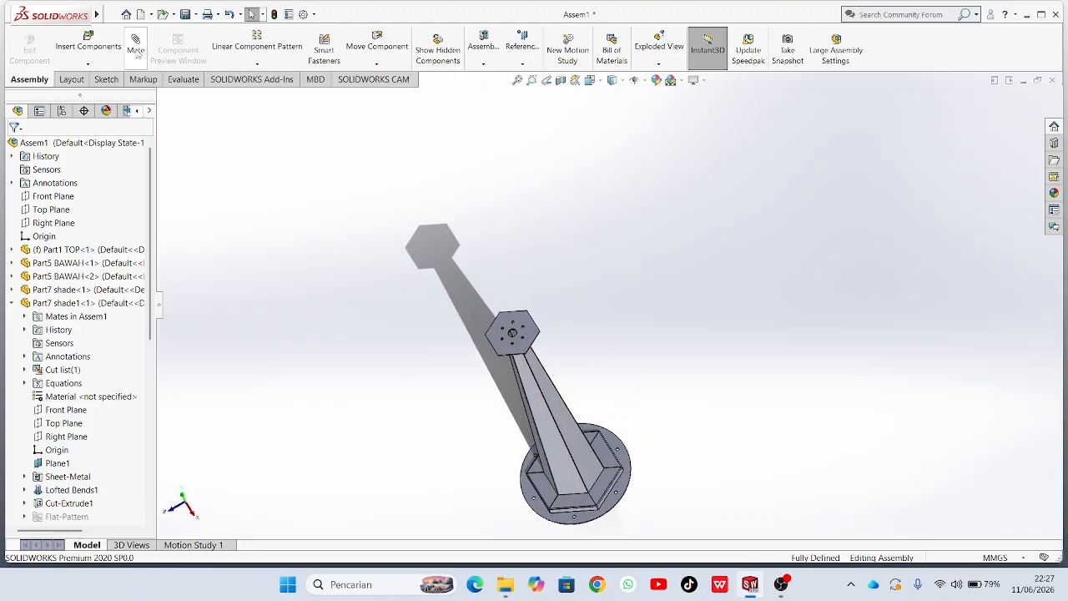
{"action": "left_click", "coordinate": [87, 46]}
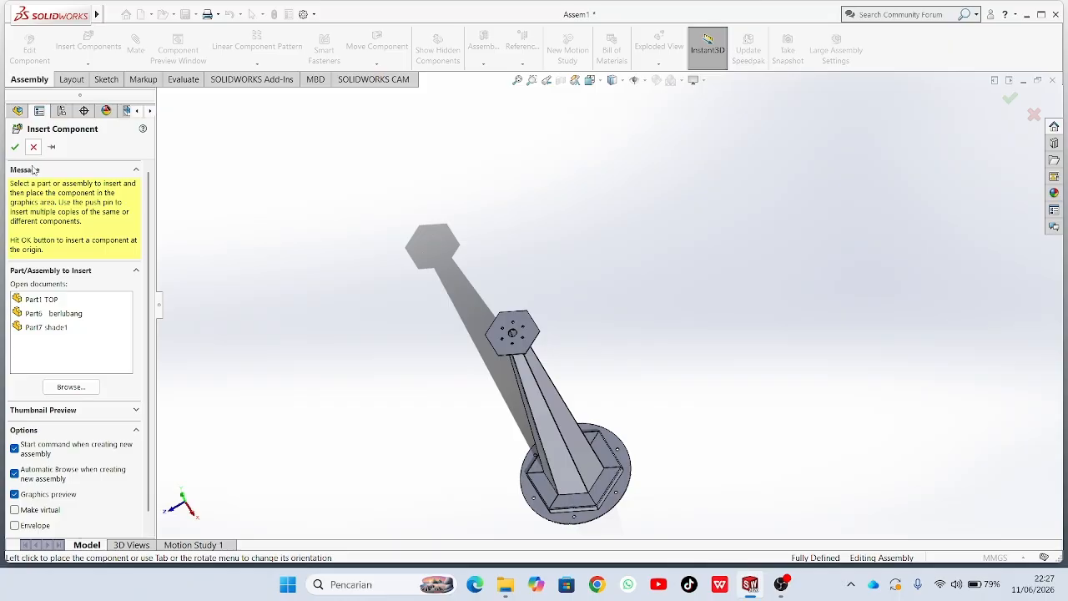
{"action": "left_click", "coordinate": [66, 314]}
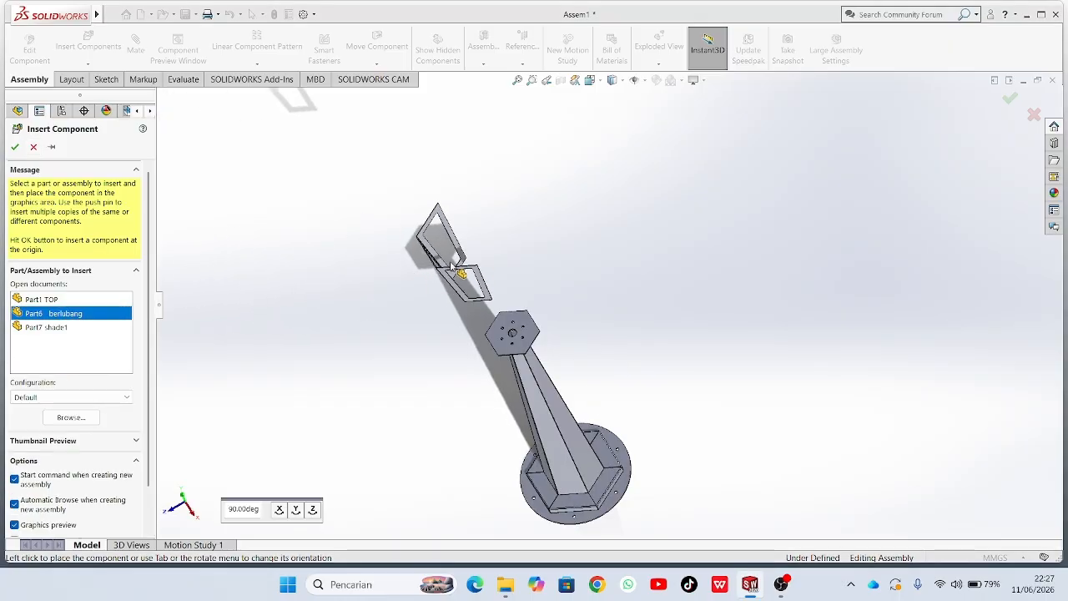
{"action": "left_click", "coordinate": [409, 271]}
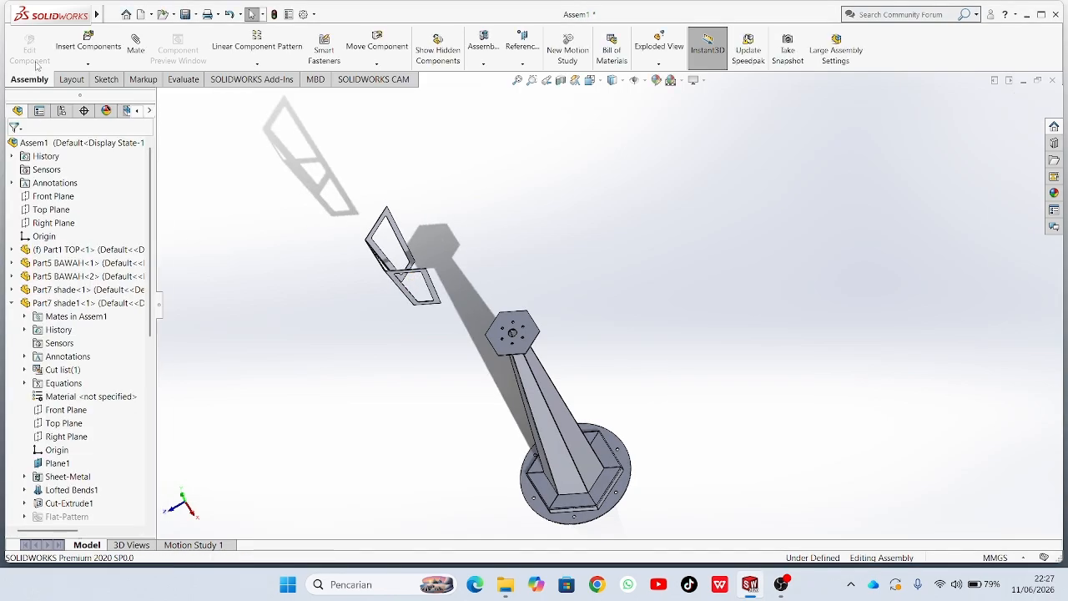
Insert a second copy of the open part Part6 berlubang and place it beside the first frame.
{"action": "left_click", "coordinate": [88, 46]}
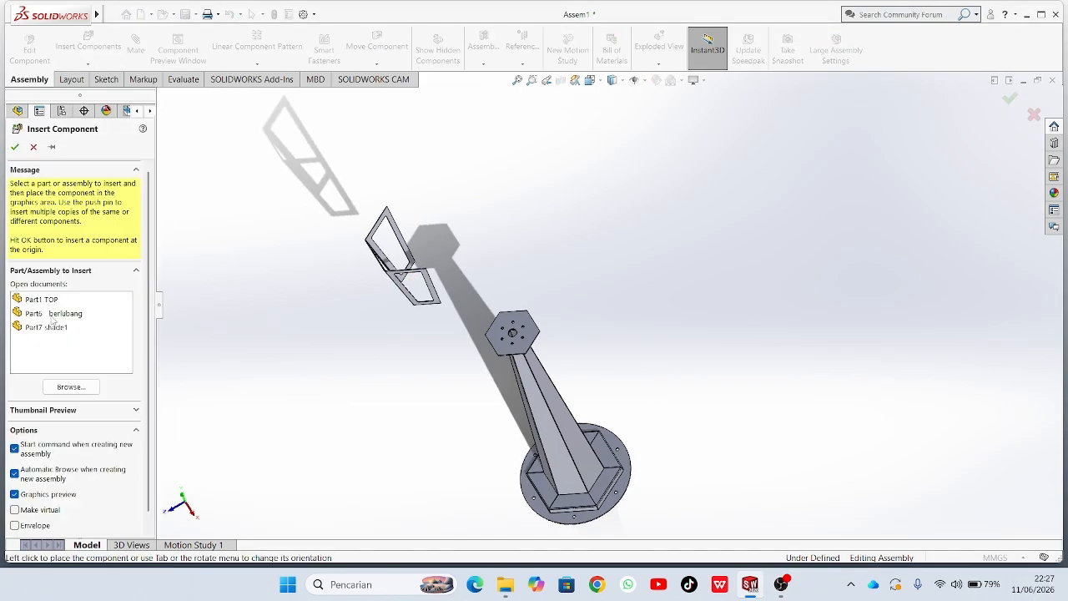
{"action": "left_click", "coordinate": [51, 315]}
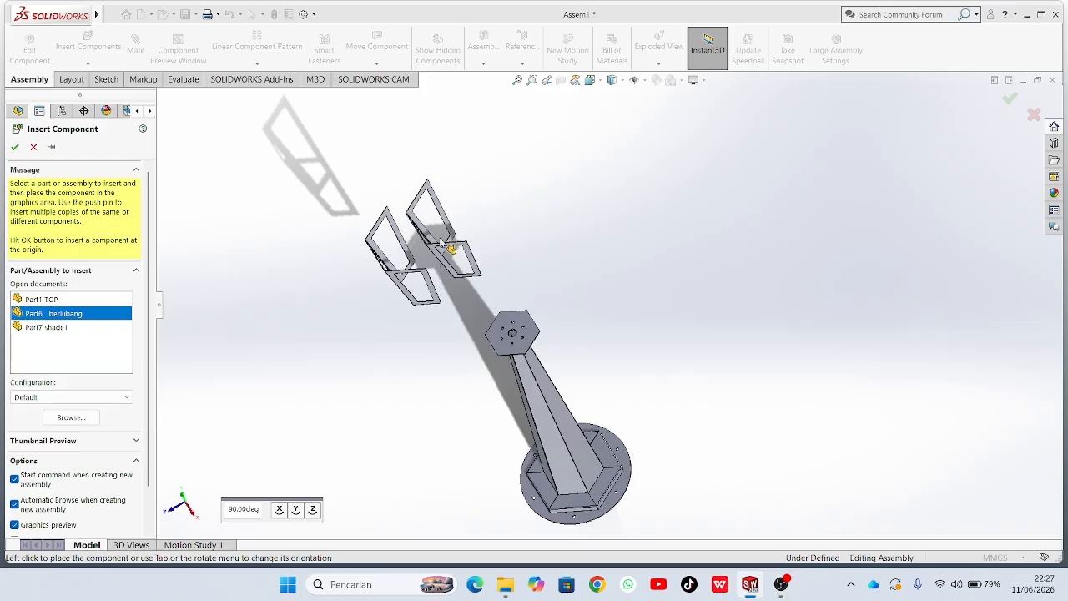
{"action": "left_click", "coordinate": [443, 242]}
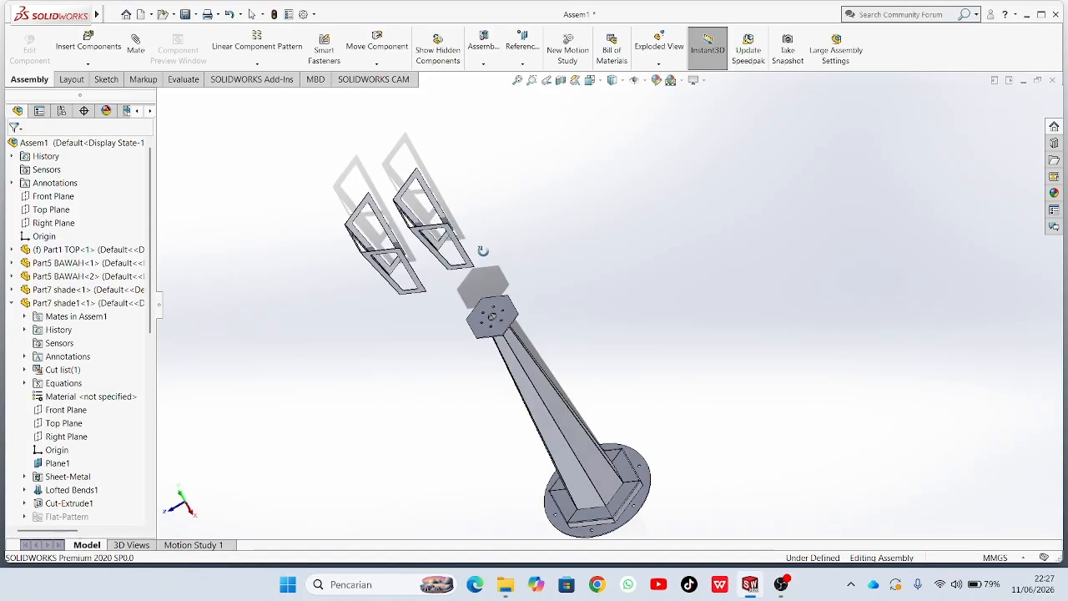
{"action": "middle_click_drag", "start_coordinate": [482, 250], "coordinate": [472, 193]}
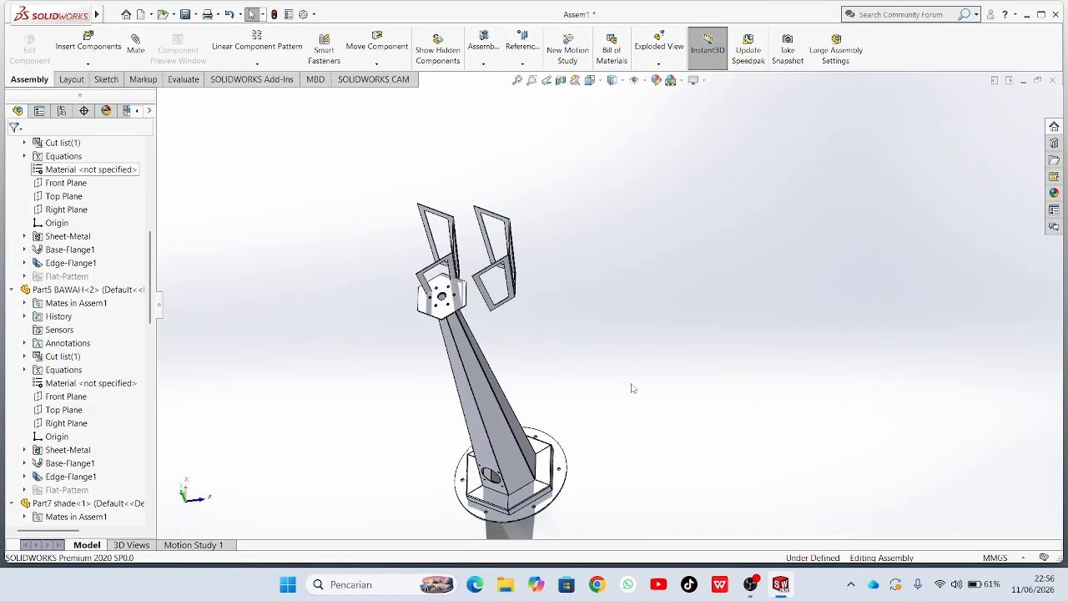
Turn one Part6 berlubang frame in free space so that its open side faces the other frame.
{"action": "middle_click_drag", "start_coordinate": [629, 387], "coordinate": [609, 278]}
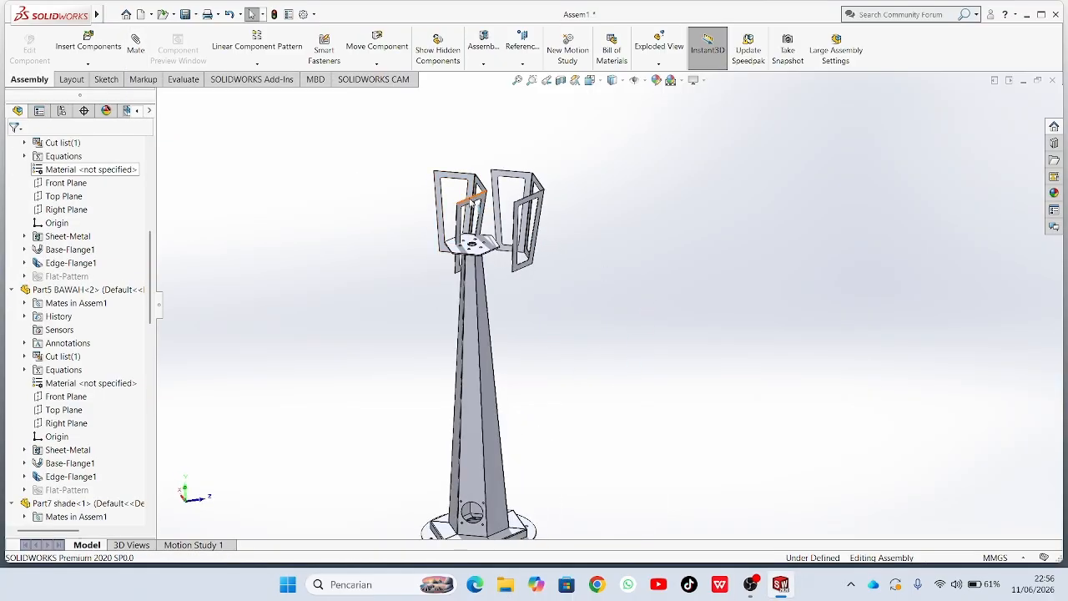
{"action": "left_click_drag", "start_coordinate": [472, 201], "coordinate": [678, 424]}
{"action": "middle_click_drag", "start_coordinate": [703, 417], "coordinate": [667, 326]}
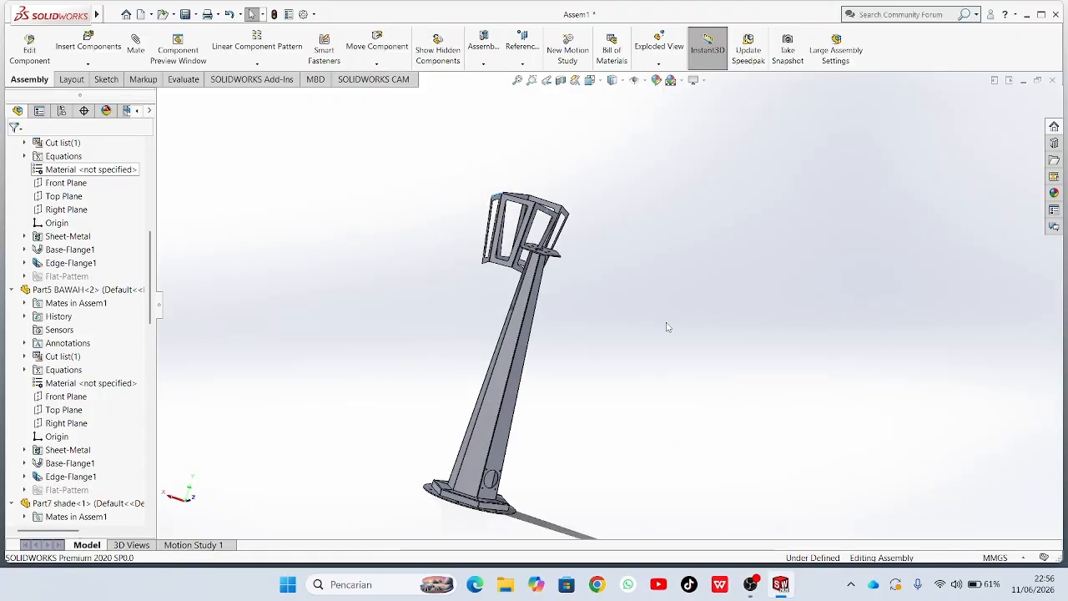
{"action": "left_click_drag", "start_coordinate": [494, 265], "coordinate": [489, 299]}
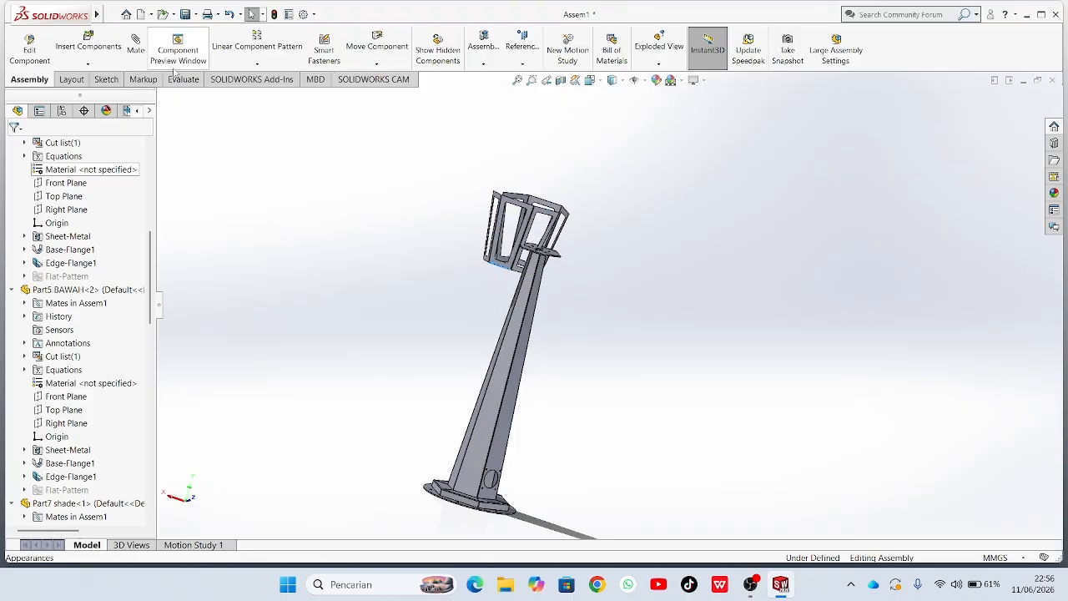
{"action": "left_click", "coordinate": [142, 38]}
{"action": "middle_click_drag", "start_coordinate": [612, 315], "coordinate": [583, 321]}
{"action": "scroll", "coordinate": [582, 322], "scroll_direction": "down", "scroll_amount": 4}
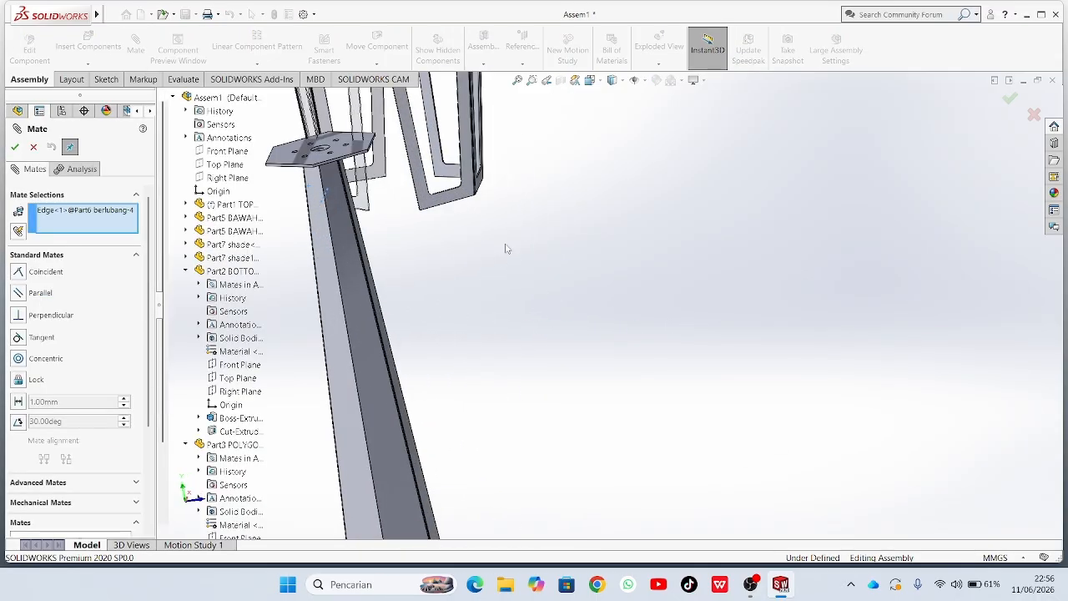
{"action": "scroll", "coordinate": [505, 248], "scroll_direction": "up", "scroll_amount": 4}
{"action": "scroll", "coordinate": [538, 282], "scroll_direction": "down", "scroll_amount": 2}
{"action": "scroll", "coordinate": [538, 283], "scroll_direction": "down", "scroll_amount": 2}
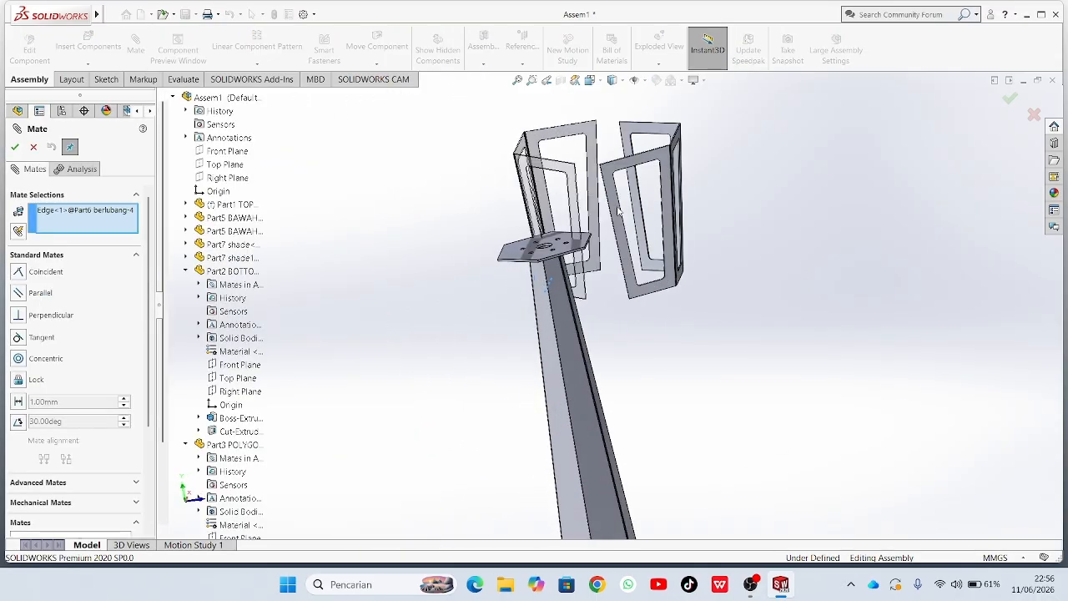
{"action": "left_click", "coordinate": [186, 271]}
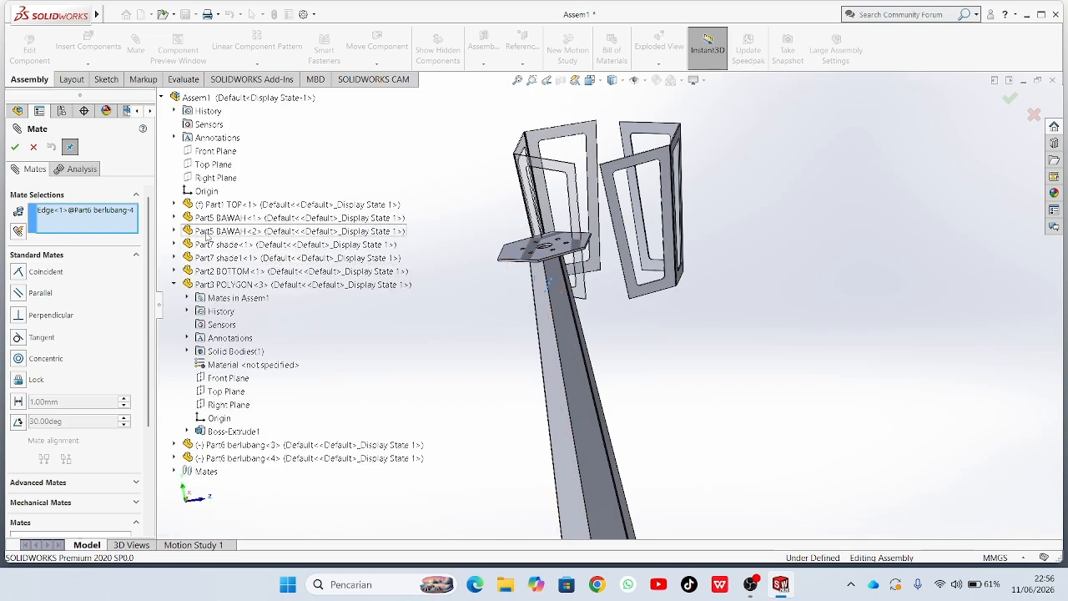
{"action": "left_click", "coordinate": [173, 285]}
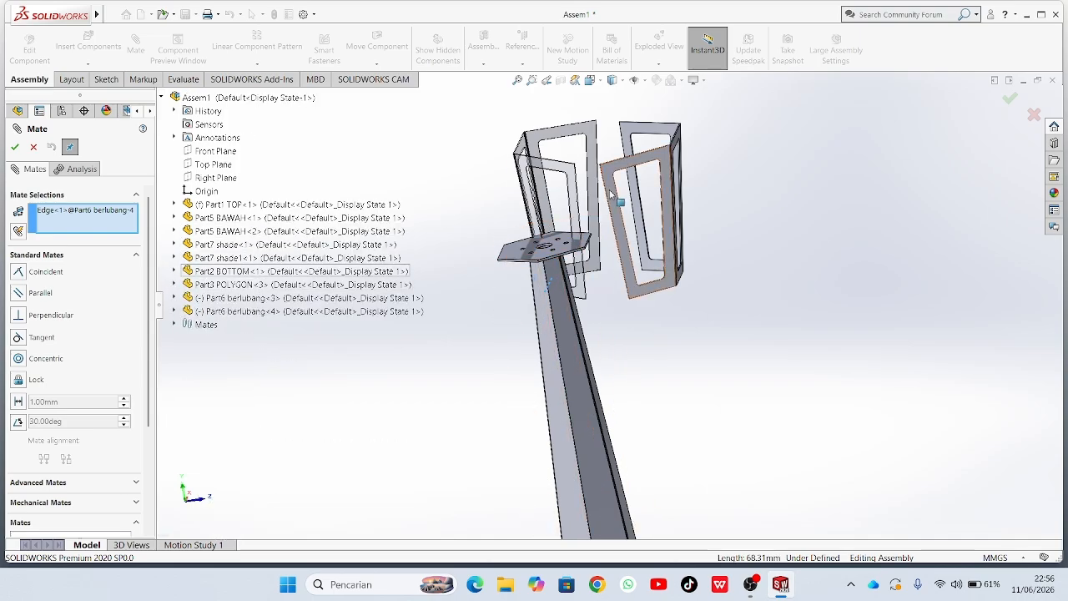
{"action": "middle_click_drag", "start_coordinate": [589, 188], "coordinate": [595, 194]}
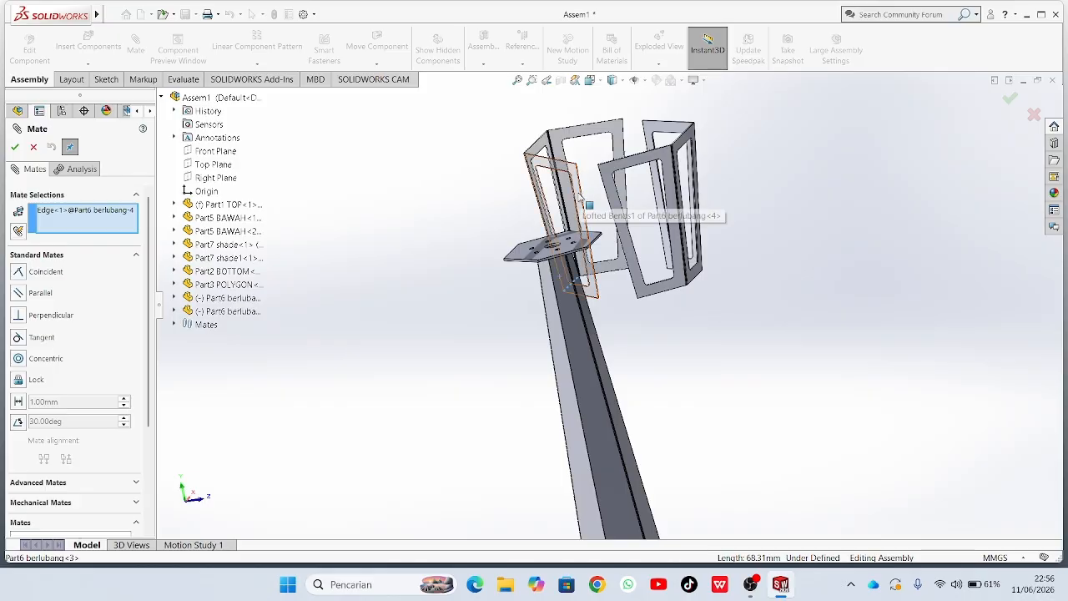
{"action": "left_click", "coordinate": [31, 148]}
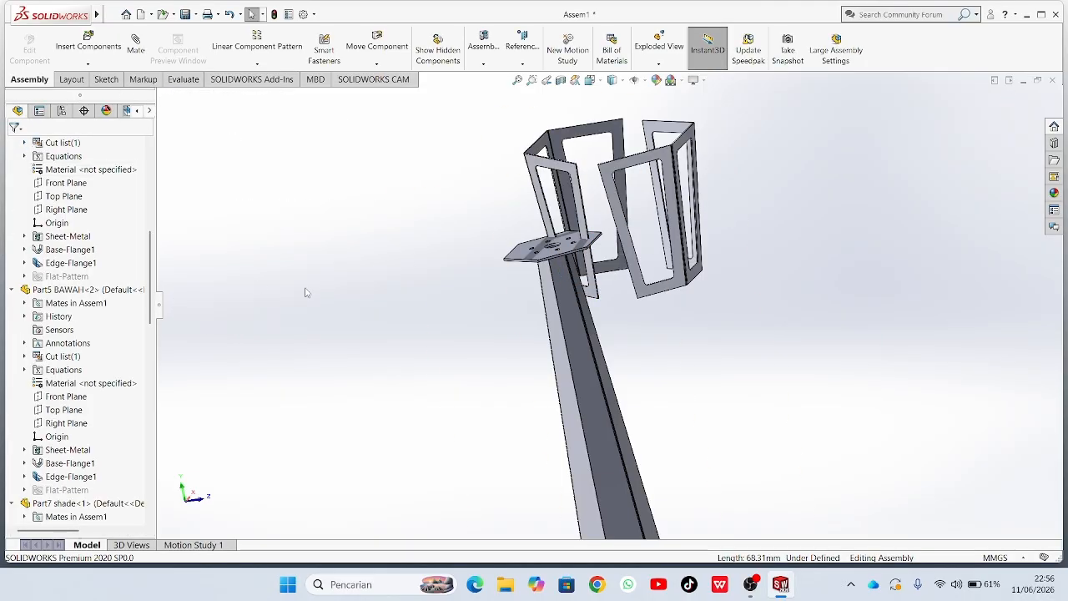
Mate the slanted outer side edges of the two Part6 berlubang frames coincident.
{"action": "middle_click_drag", "start_coordinate": [305, 292], "coordinate": [7, 93]}
{"action": "left_click", "coordinate": [137, 44]}
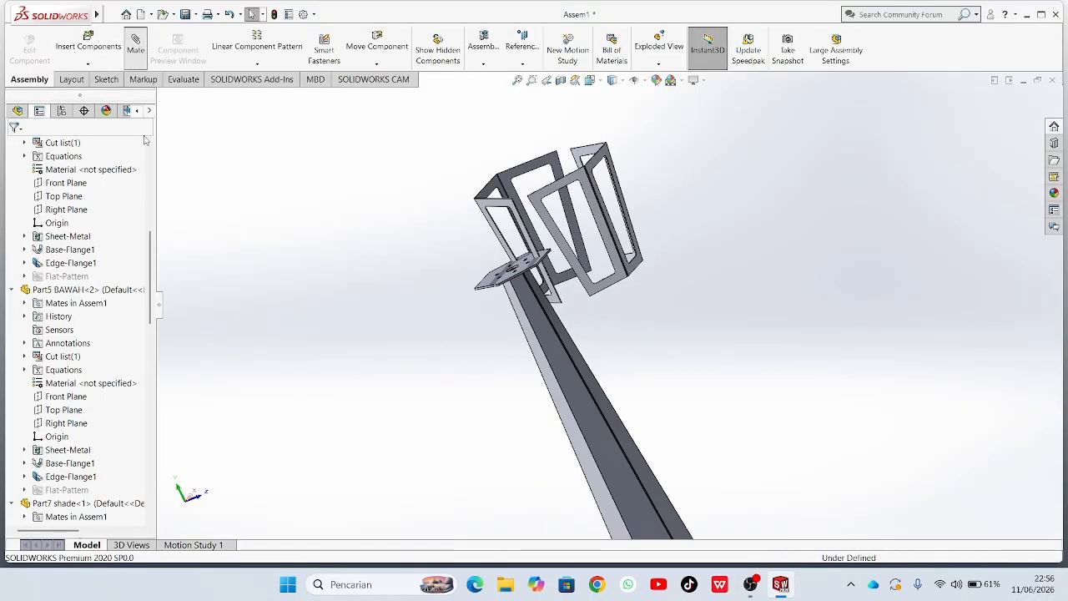
{"action": "left_click", "coordinate": [162, 98]}
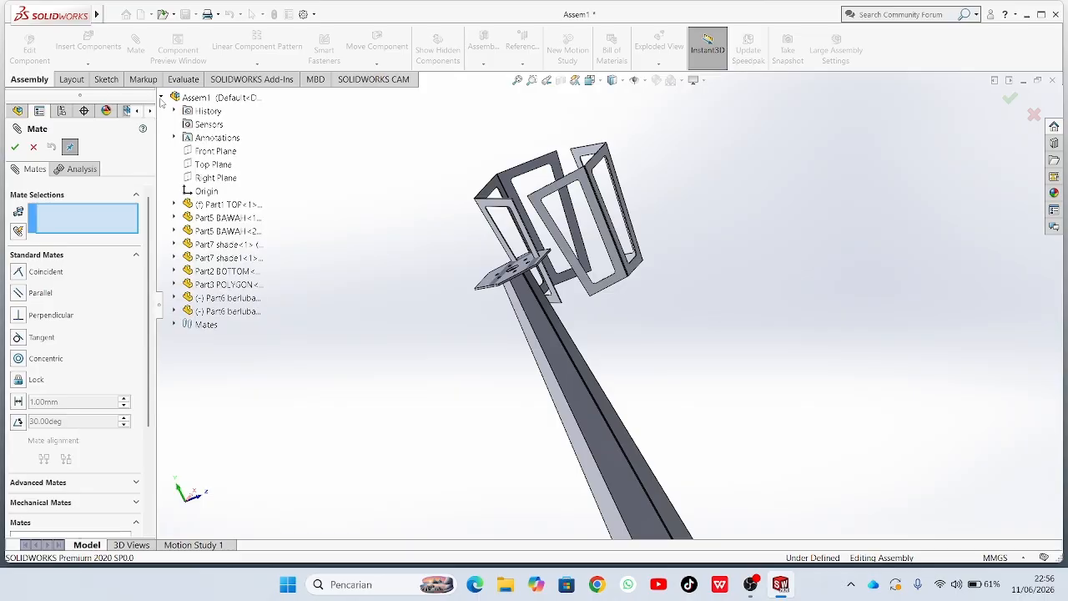
{"action": "left_click", "coordinate": [524, 224]}
{"action": "middle_click_drag", "start_coordinate": [525, 226], "coordinate": [629, 255]}
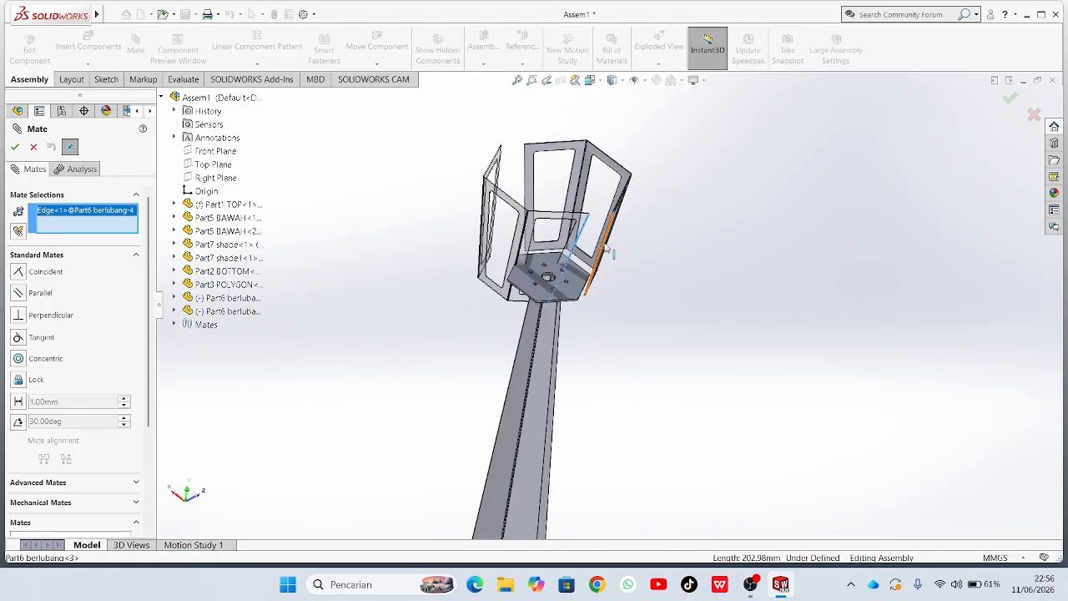
{"action": "left_click", "coordinate": [607, 249]}
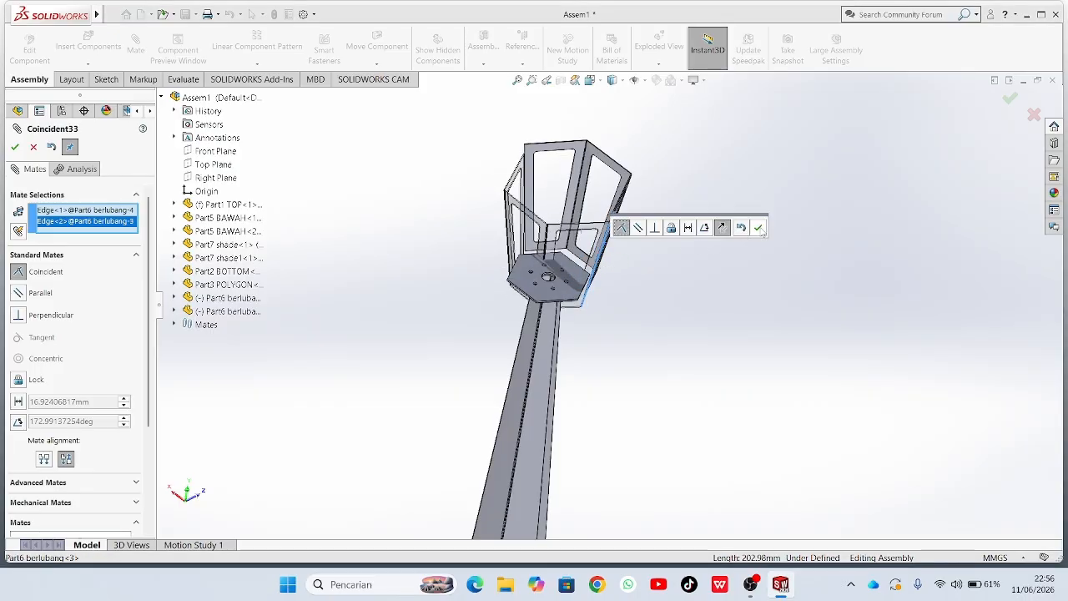
{"action": "left_click", "coordinate": [758, 227]}
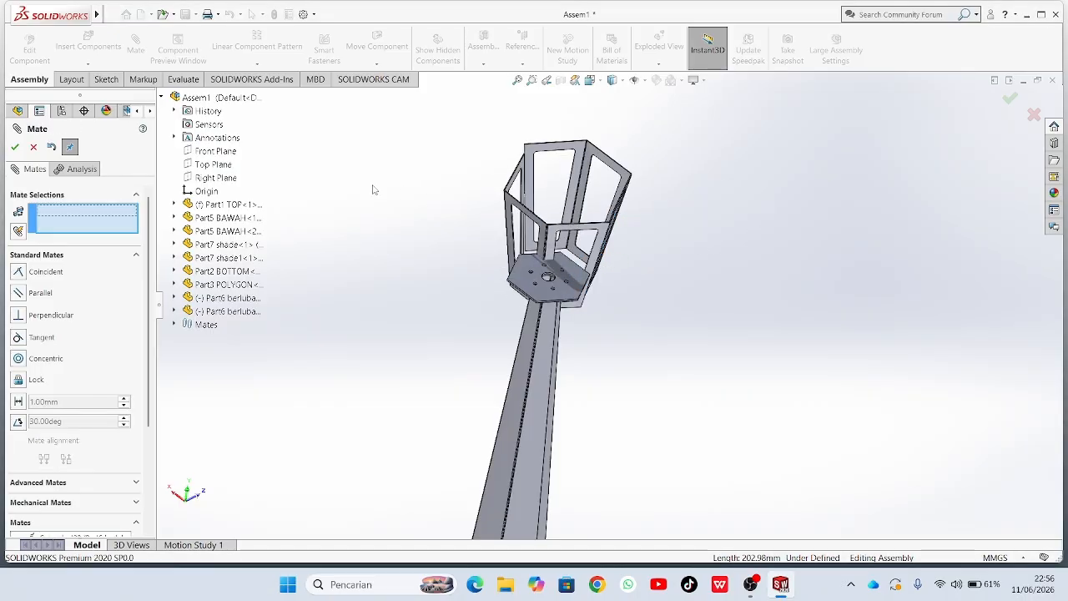
Try to mate the Front Planes of the two Part6 berlubang frames coincident.
{"action": "left_click", "coordinate": [175, 298]}
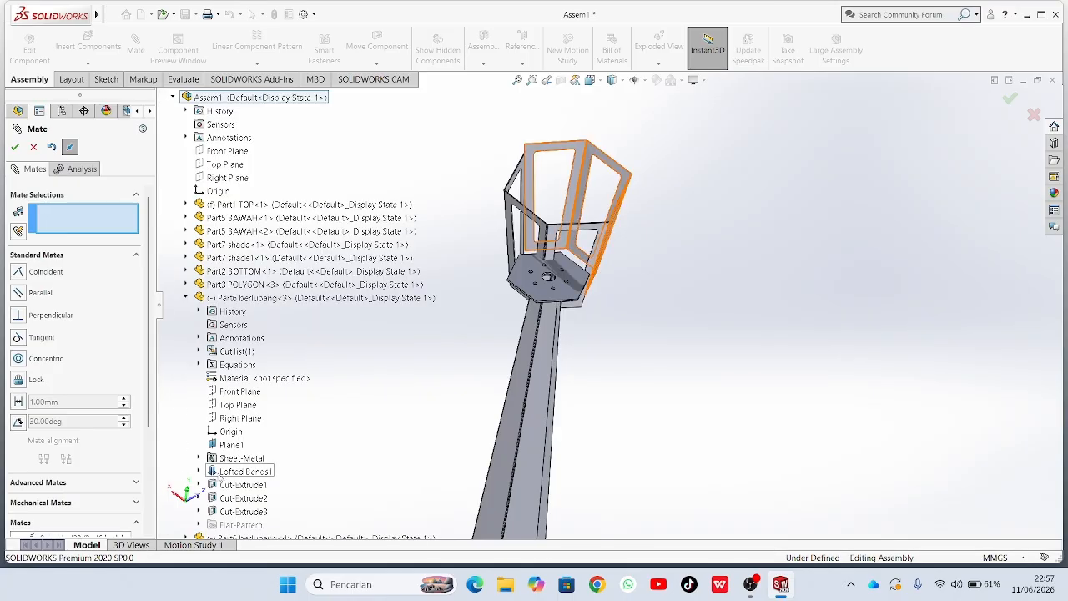
{"action": "left_click", "coordinate": [186, 512]}
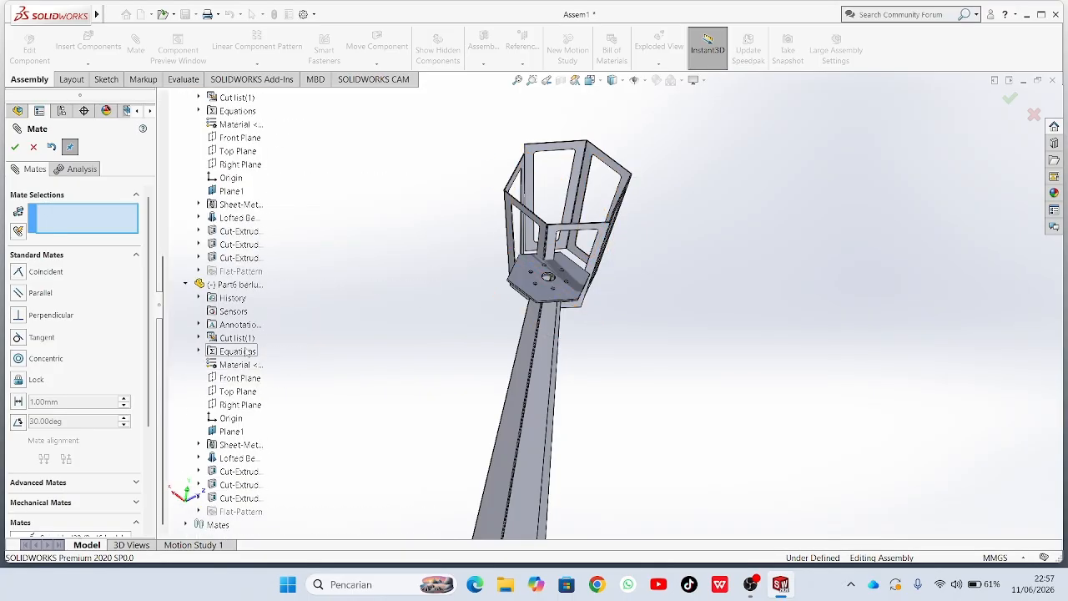
{"action": "left_click", "coordinate": [231, 138]}
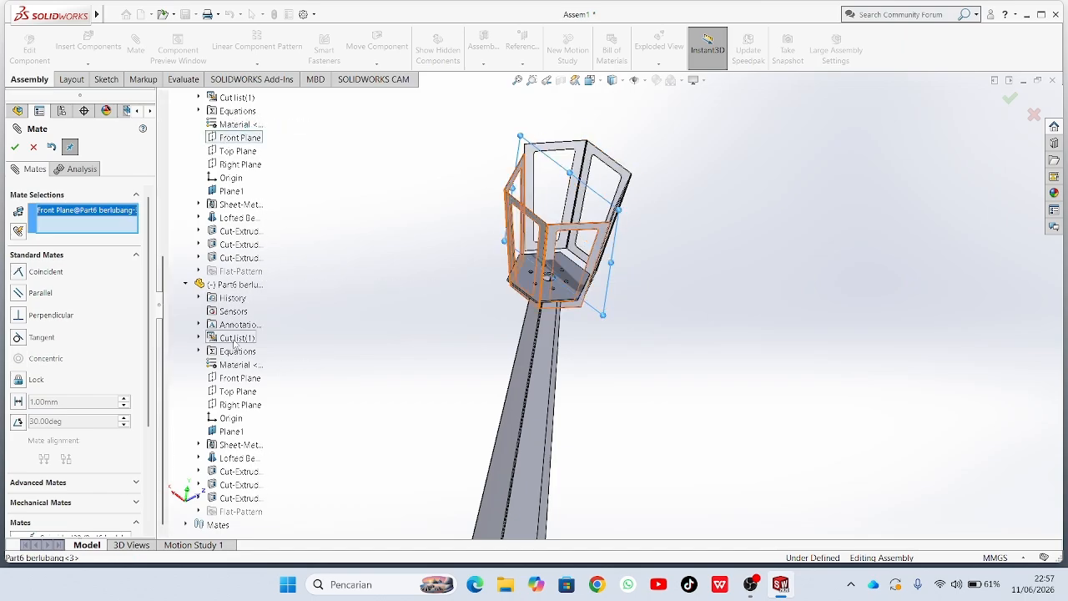
{"action": "left_click", "coordinate": [234, 378]}
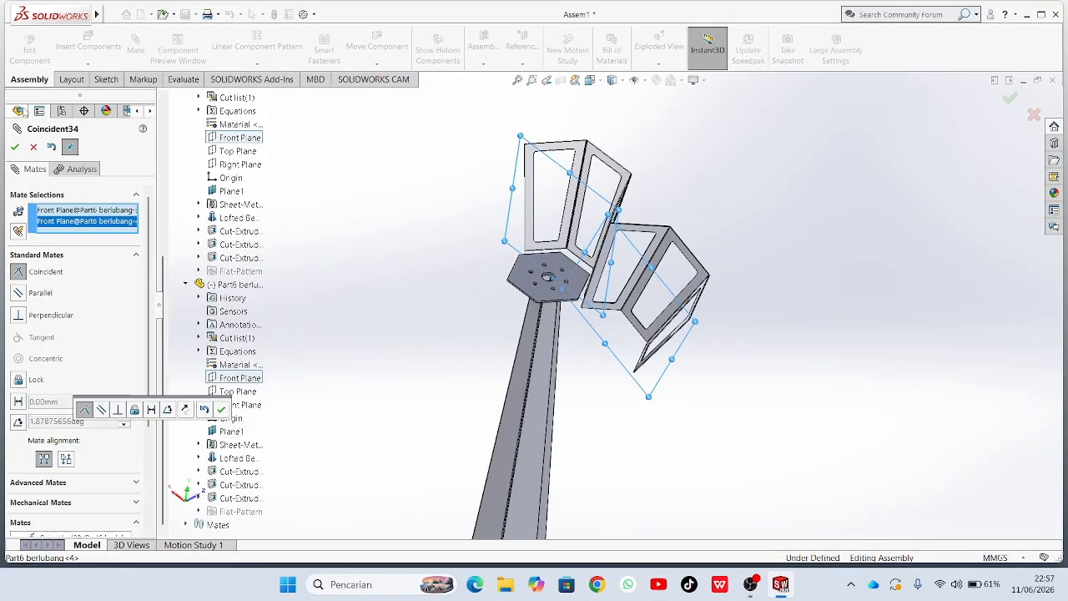
{"action": "left_click", "coordinate": [33, 146]}
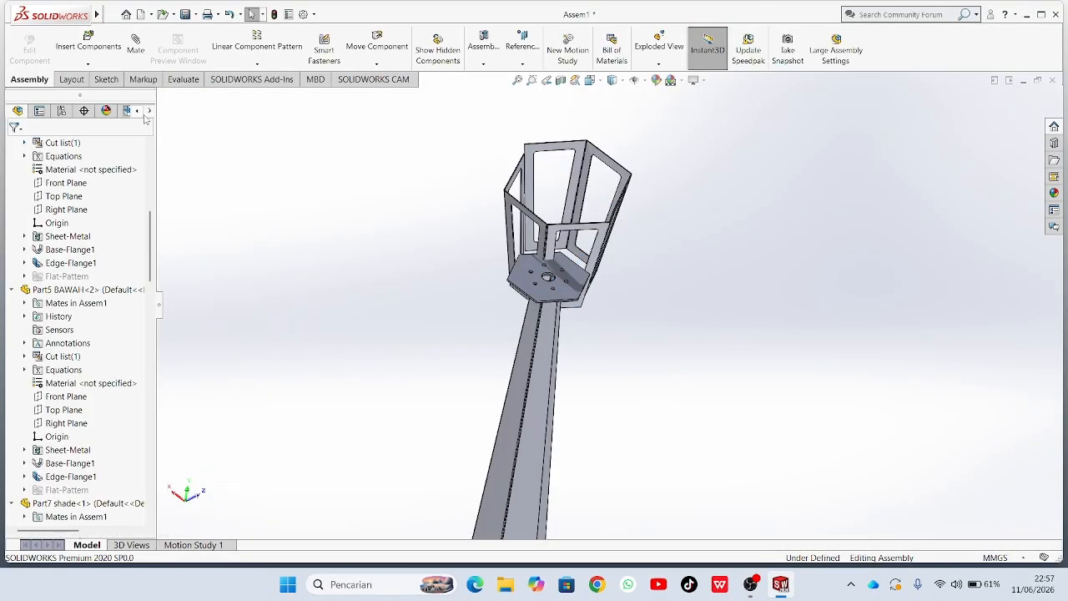
Mate the Top Planes of the two Part6 berlubang frames coincident.
{"action": "left_click", "coordinate": [135, 45]}
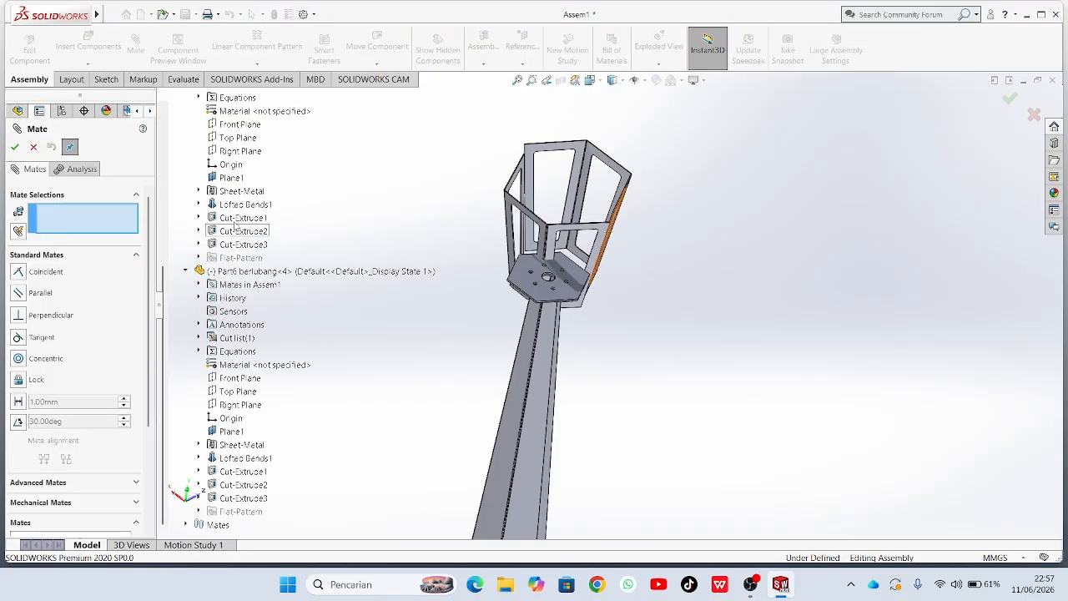
{"action": "left_click", "coordinate": [237, 138]}
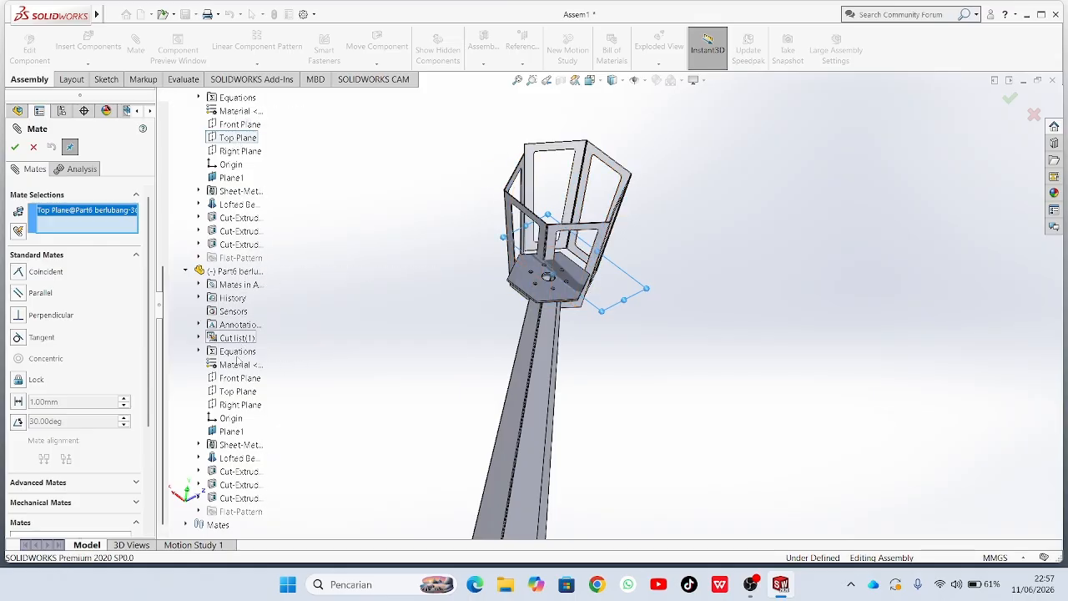
{"action": "left_click", "coordinate": [237, 395]}
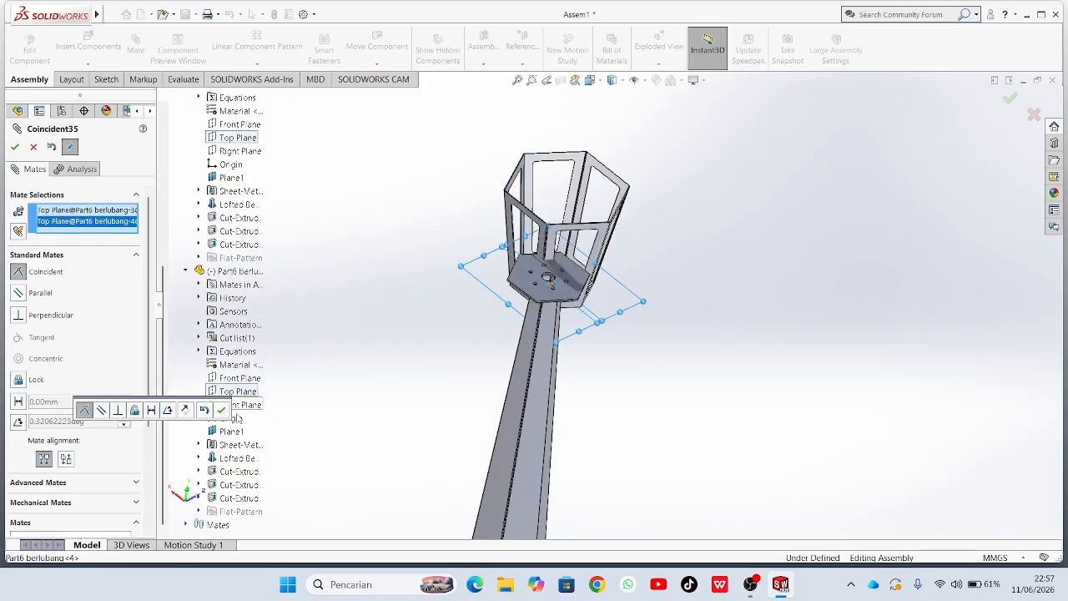
{"action": "left_click", "coordinate": [222, 411]}
Mate a lower edge of the Part6 berlubang frame coincident with the upper face of Part3 POLYGON.
{"action": "middle_click_drag", "start_coordinate": [459, 401], "coordinate": [393, 303]}
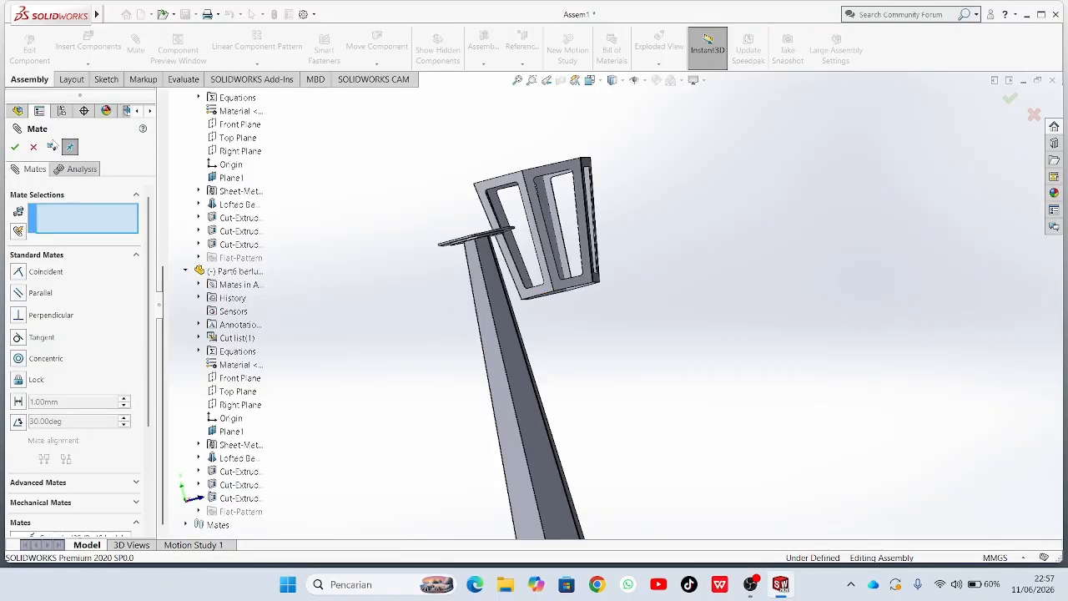
{"action": "middle_click_drag", "start_coordinate": [384, 220], "coordinate": [552, 255]}
{"action": "left_click", "coordinate": [567, 239]}
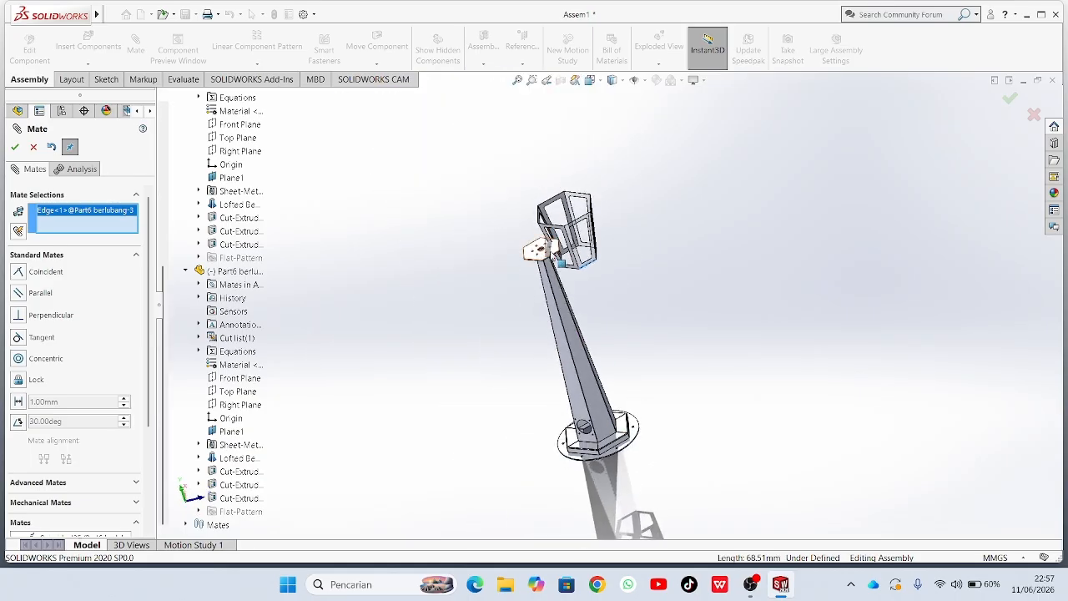
{"action": "scroll", "coordinate": [553, 256], "scroll_direction": "down", "scroll_amount": 10}
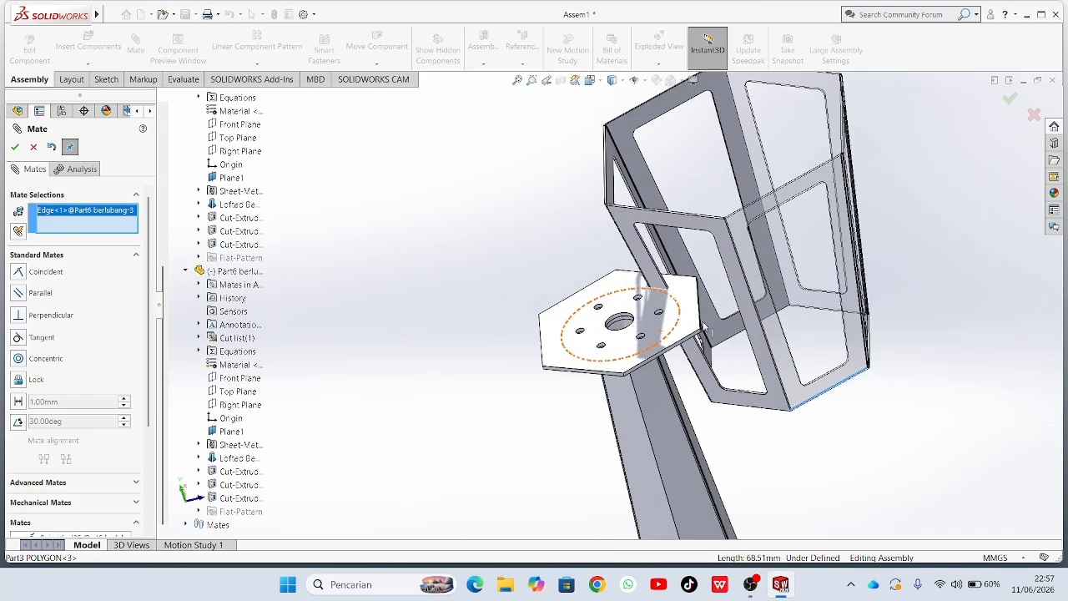
{"action": "left_click", "coordinate": [692, 335]}
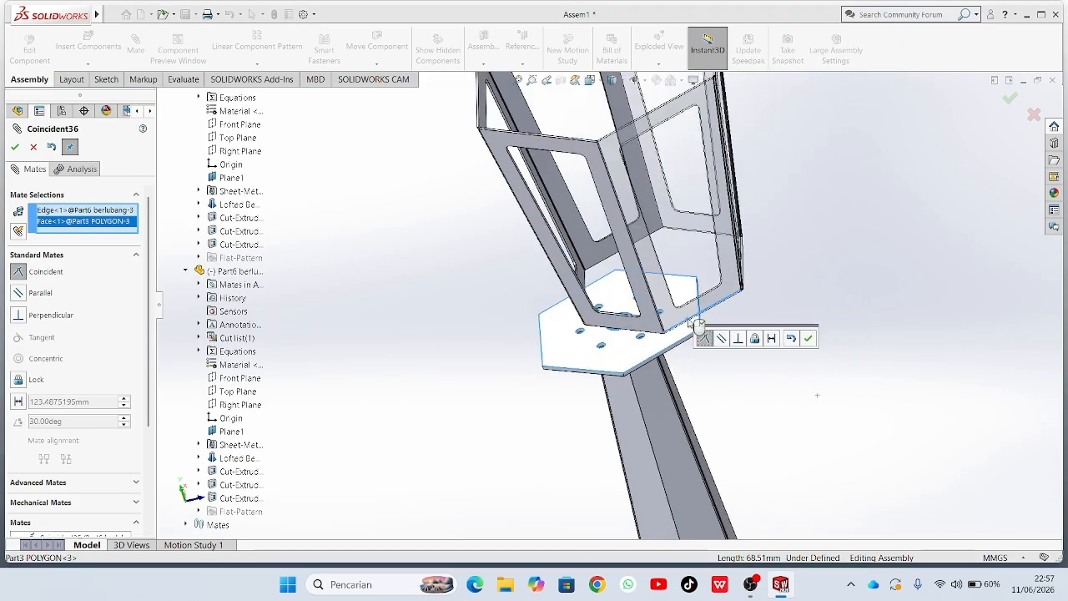
{"action": "left_click", "coordinate": [809, 339]}
{"action": "scroll", "coordinate": [787, 351], "scroll_direction": "up", "scroll_amount": 6}
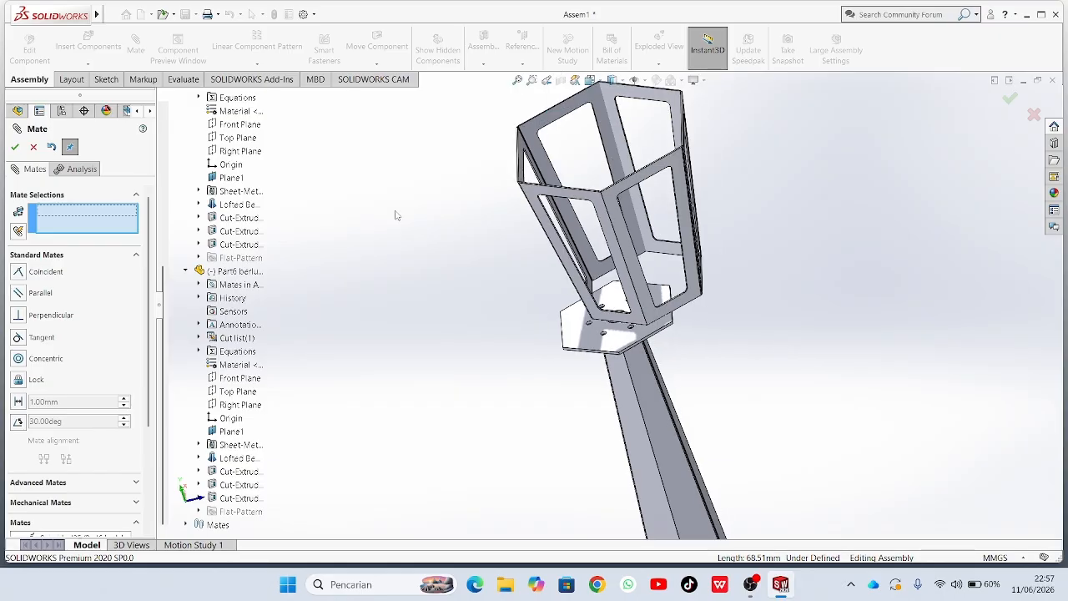
Mate the Front Plane of Part3 POLYGON coincident with the Front Plane of the Part6 berlubang<4> frame.
{"action": "left_click", "coordinate": [187, 271]}
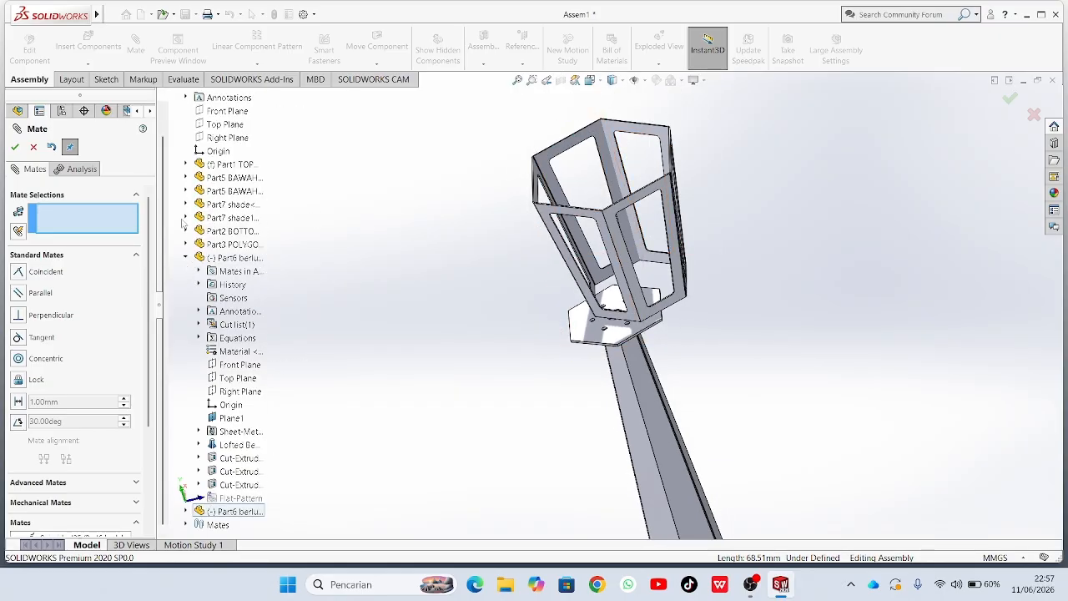
{"action": "left_click", "coordinate": [186, 257]}
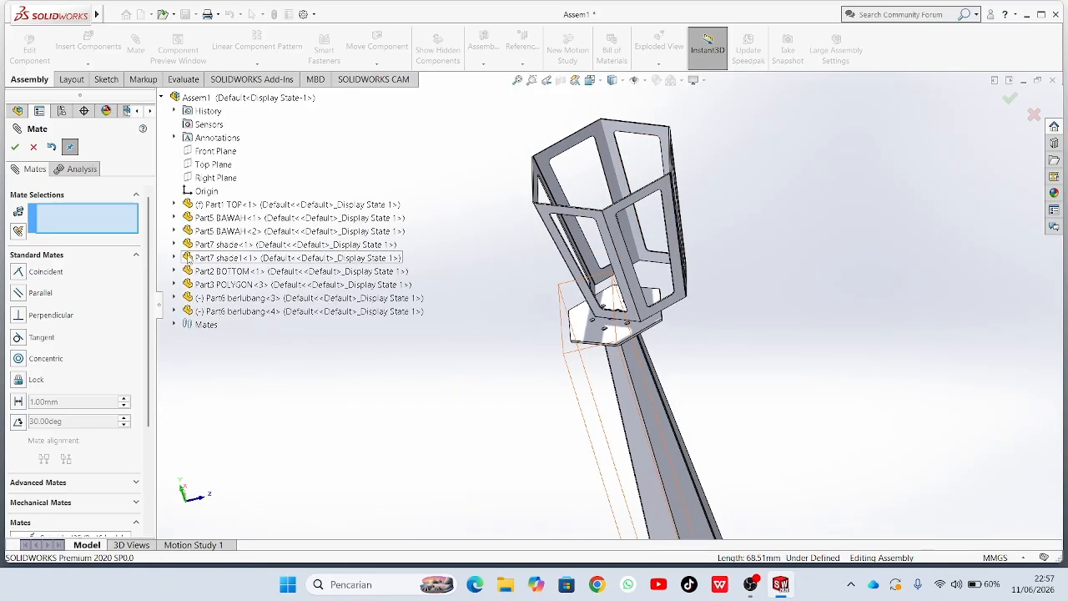
{"action": "left_click", "coordinate": [173, 311]}
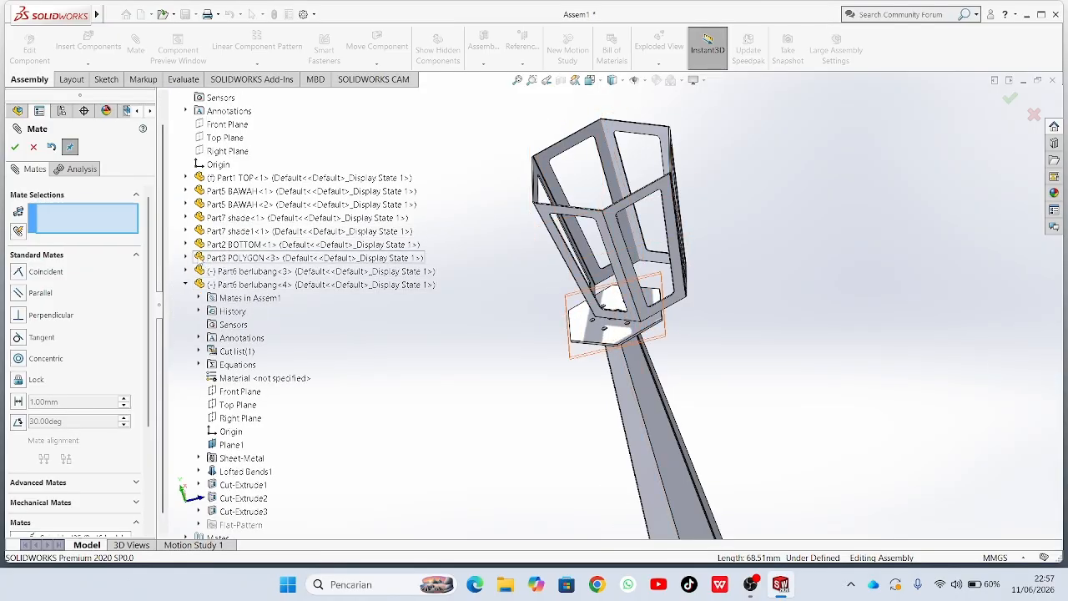
{"action": "left_click", "coordinate": [186, 259]}
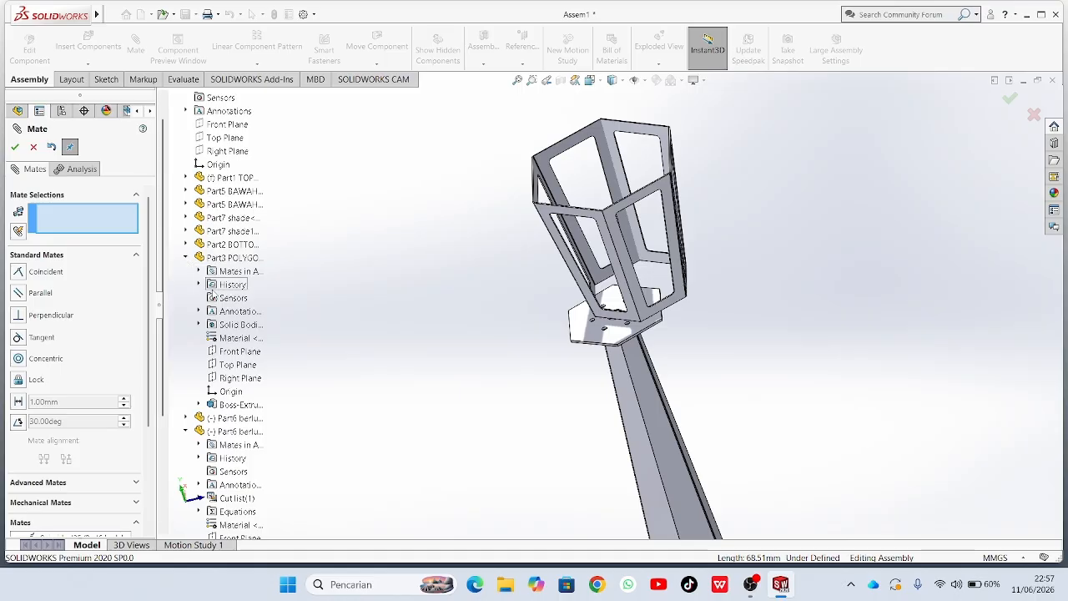
{"action": "left_click", "coordinate": [222, 353]}
{"action": "scroll", "coordinate": [222, 353], "scroll_direction": "down", "scroll_amount": 4}
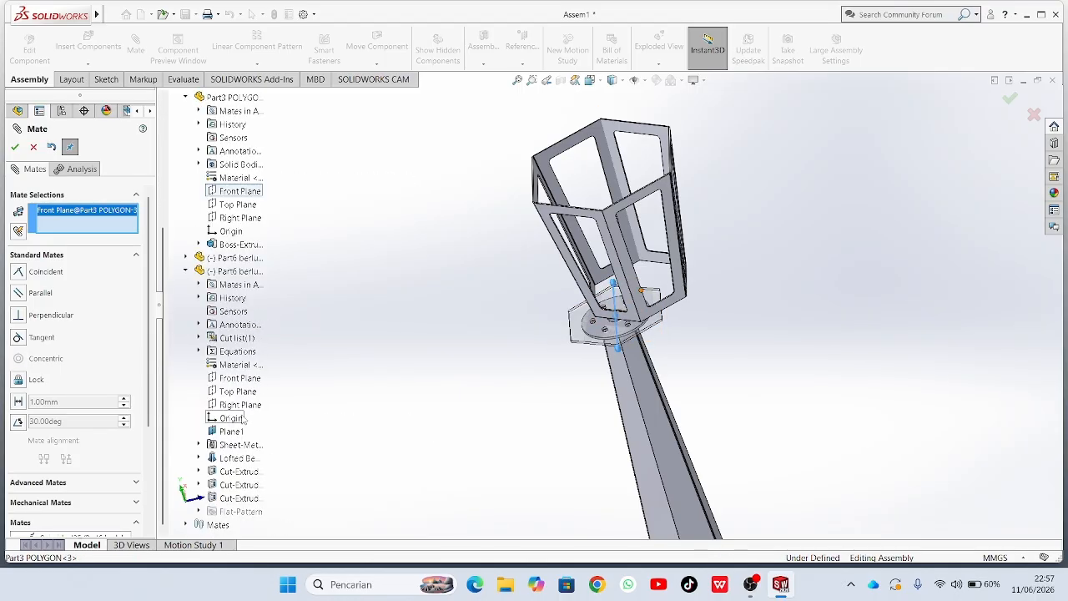
{"action": "left_click", "coordinate": [241, 379]}
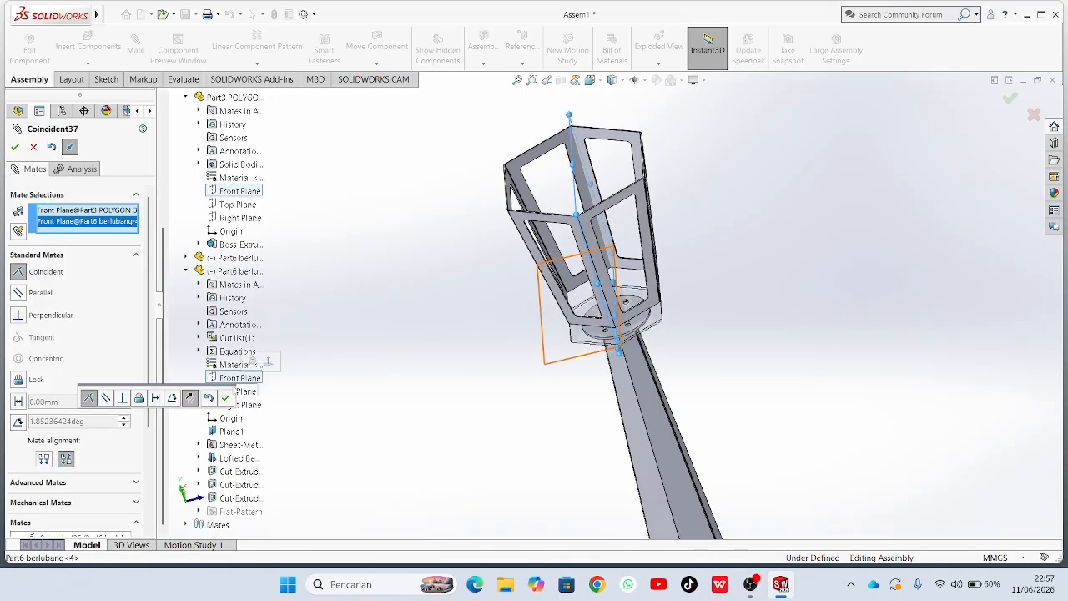
{"action": "left_click", "coordinate": [225, 399]}
Mate the Right Plane of Part6 berlubang<4> coincident with the Right Plane of Part3 POLYGON and finish mating.
{"action": "left_click", "coordinate": [240, 404]}
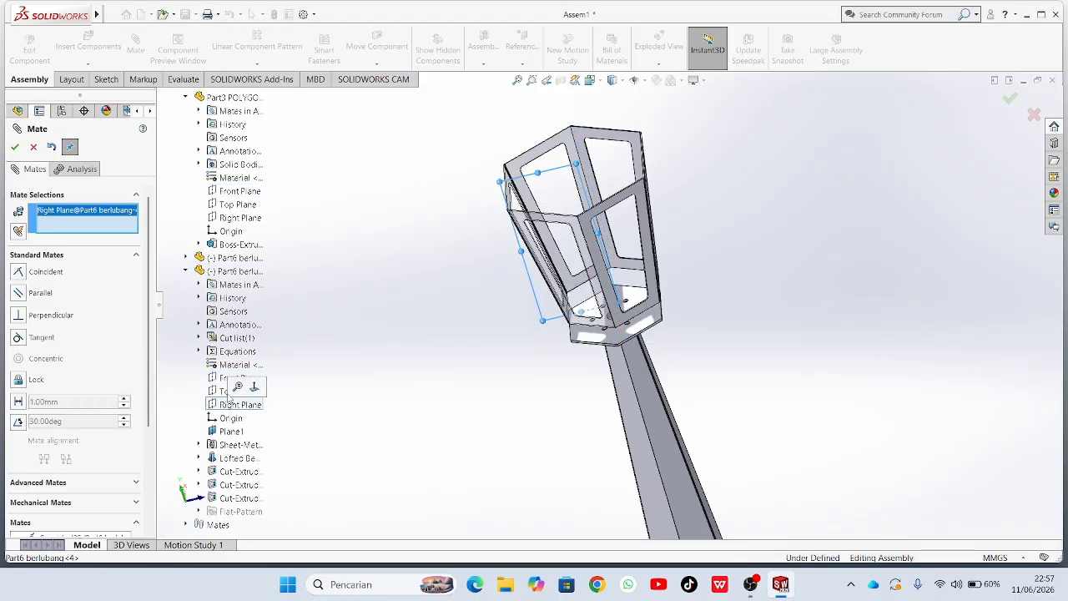
{"action": "left_click", "coordinate": [241, 218]}
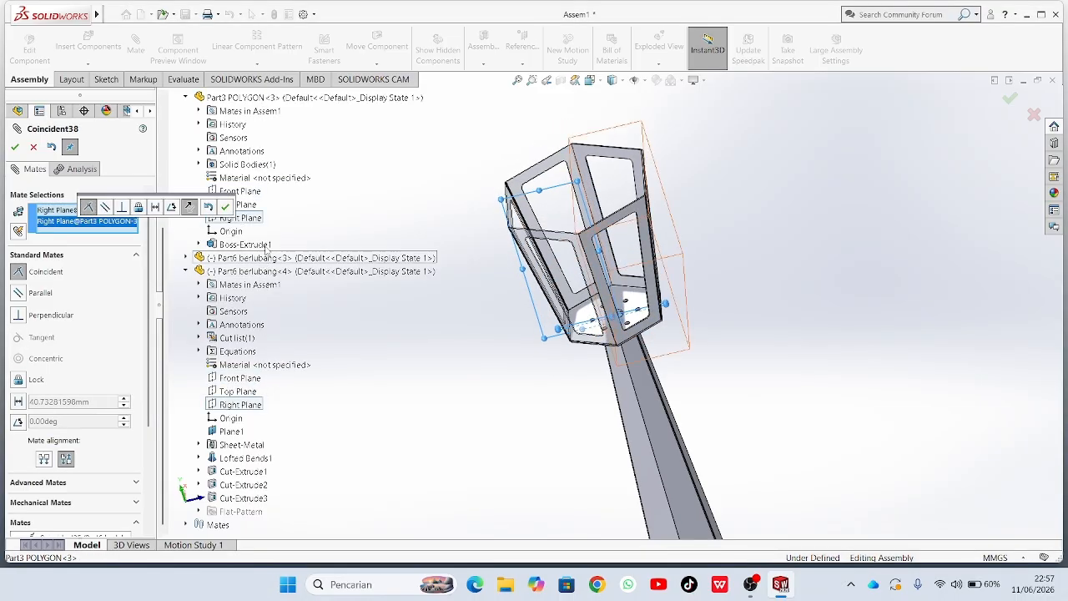
{"action": "left_click", "coordinate": [226, 207]}
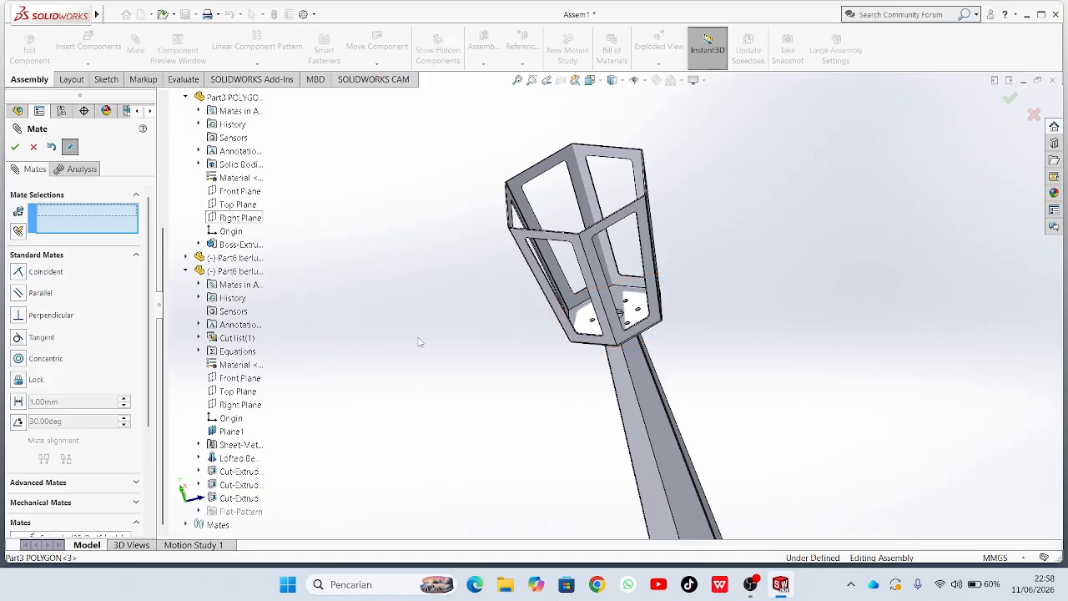
{"action": "middle_click_drag", "start_coordinate": [420, 342], "coordinate": [444, 403]}
{"action": "scroll", "coordinate": [577, 405], "scroll_direction": "up", "scroll_amount": 8}
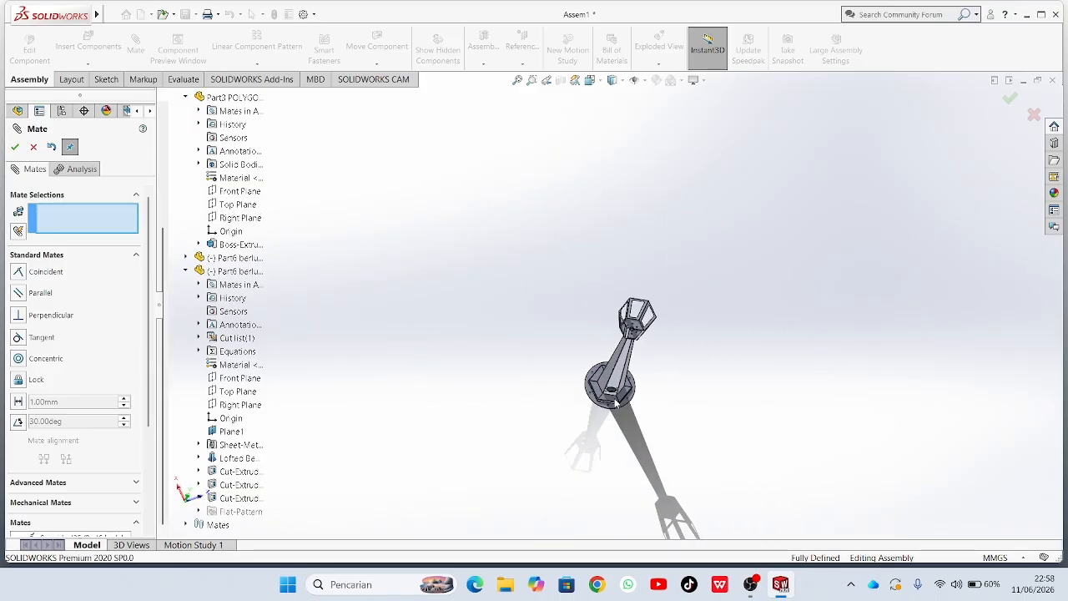
{"action": "middle_click_drag", "start_coordinate": [577, 405], "coordinate": [616, 288]}
{"action": "scroll", "coordinate": [616, 288], "scroll_direction": "down", "scroll_amount": 6}
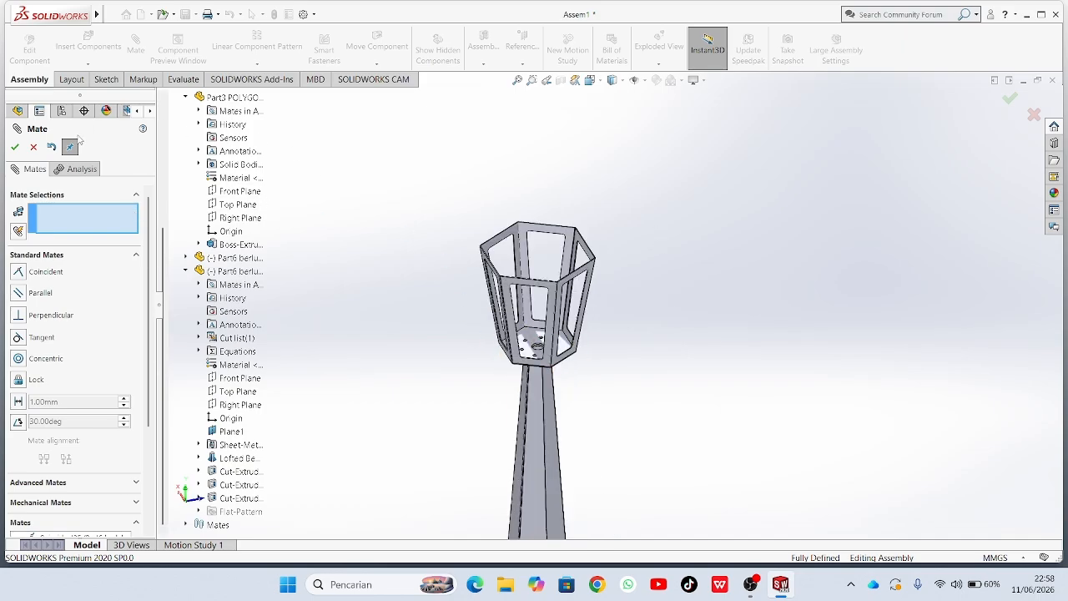
{"action": "left_click", "coordinate": [14, 148]}
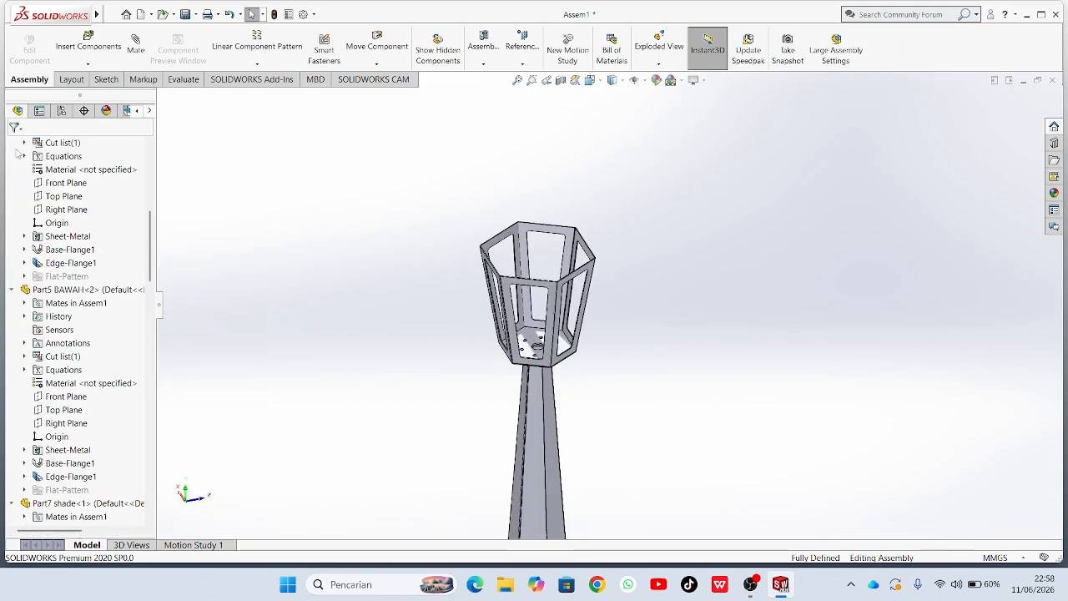
Insert a new part into the assembly and place it on the Front Plane of Part6 berlubang<3>.
{"action": "middle_click_drag", "start_coordinate": [458, 293], "coordinate": [470, 250]}
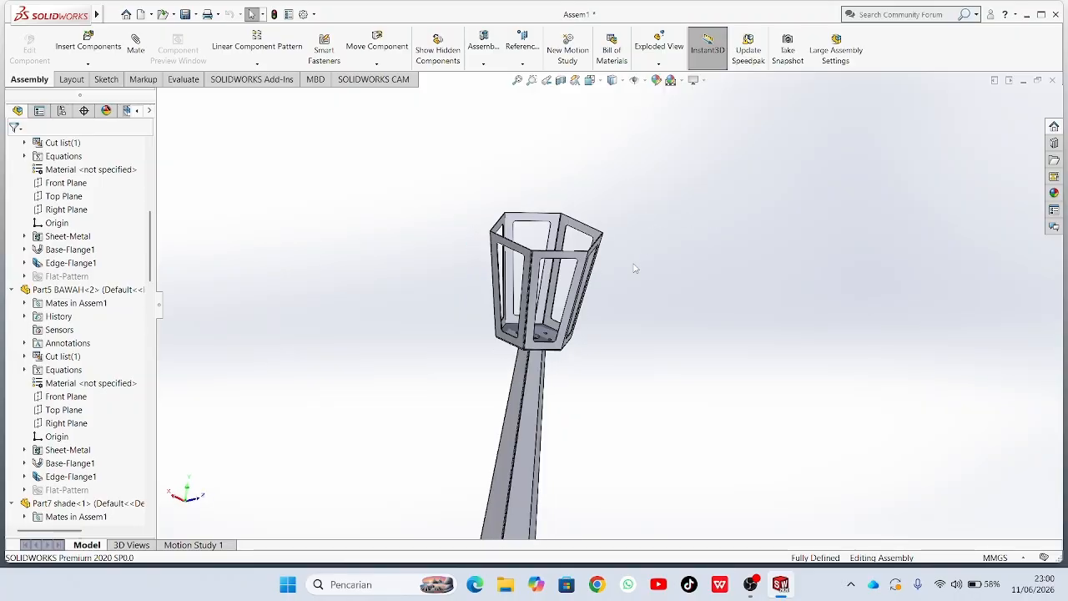
{"action": "middle_click_drag", "start_coordinate": [634, 268], "coordinate": [664, 289]}
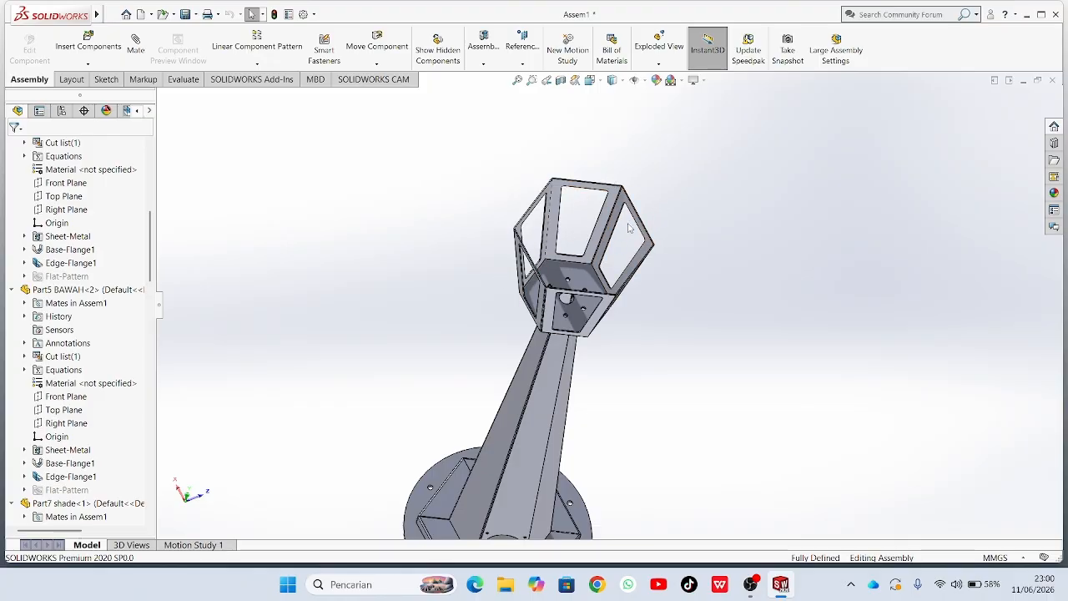
{"action": "middle_click_drag", "start_coordinate": [661, 204], "coordinate": [671, 181]}
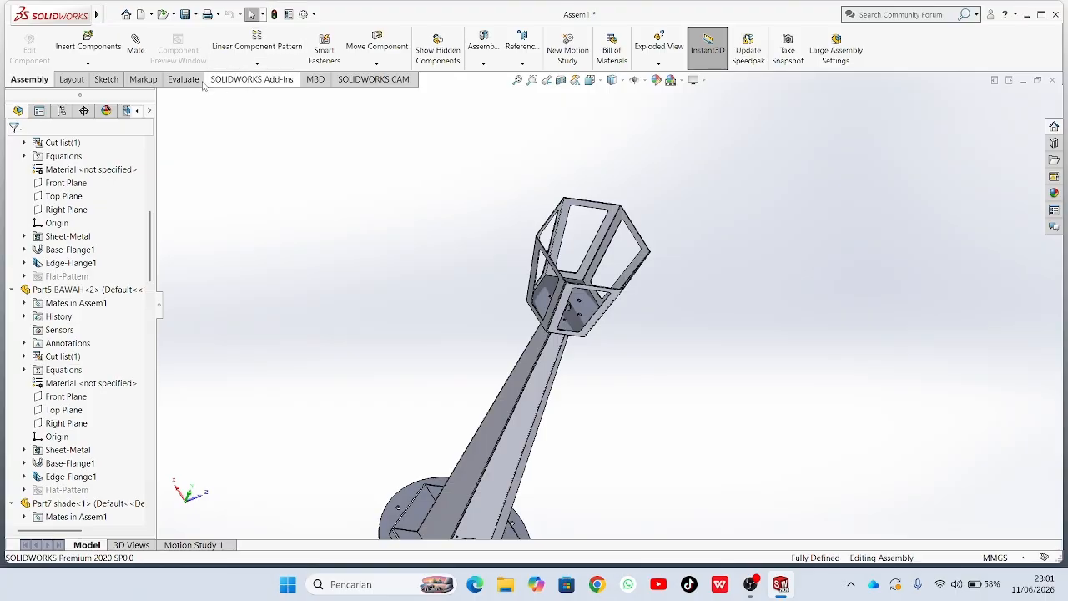
{"action": "left_click", "coordinate": [87, 65]}
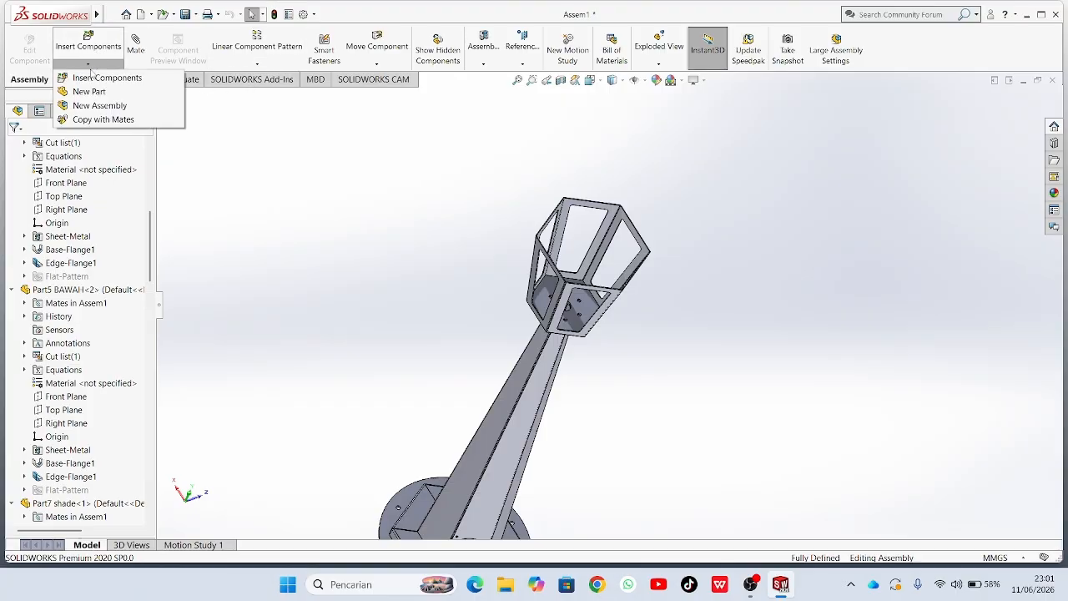
{"action": "left_click", "coordinate": [88, 91]}
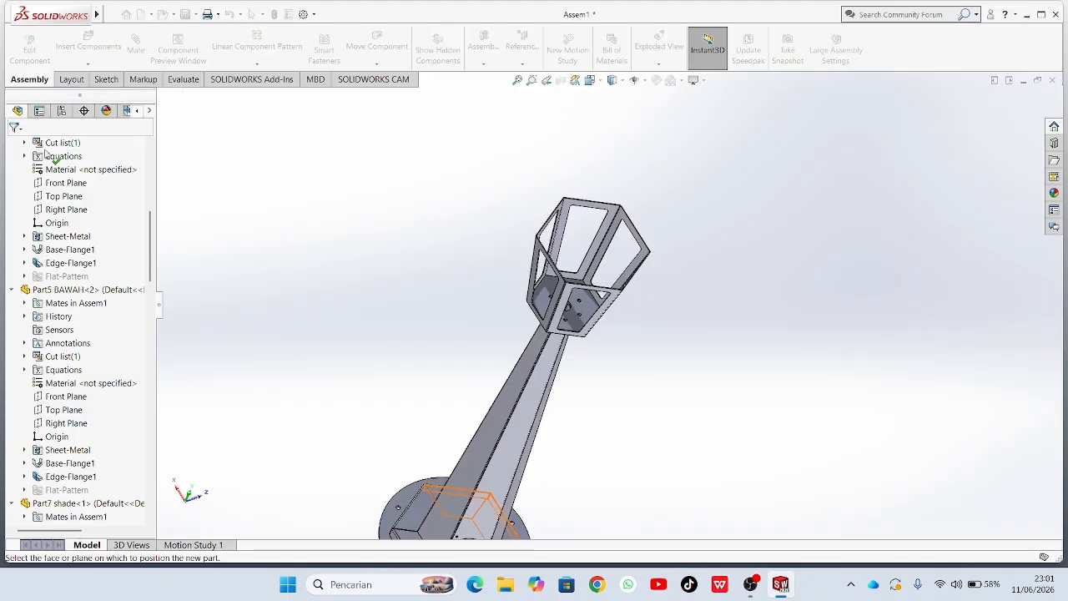
{"action": "left_click", "coordinate": [13, 289]}
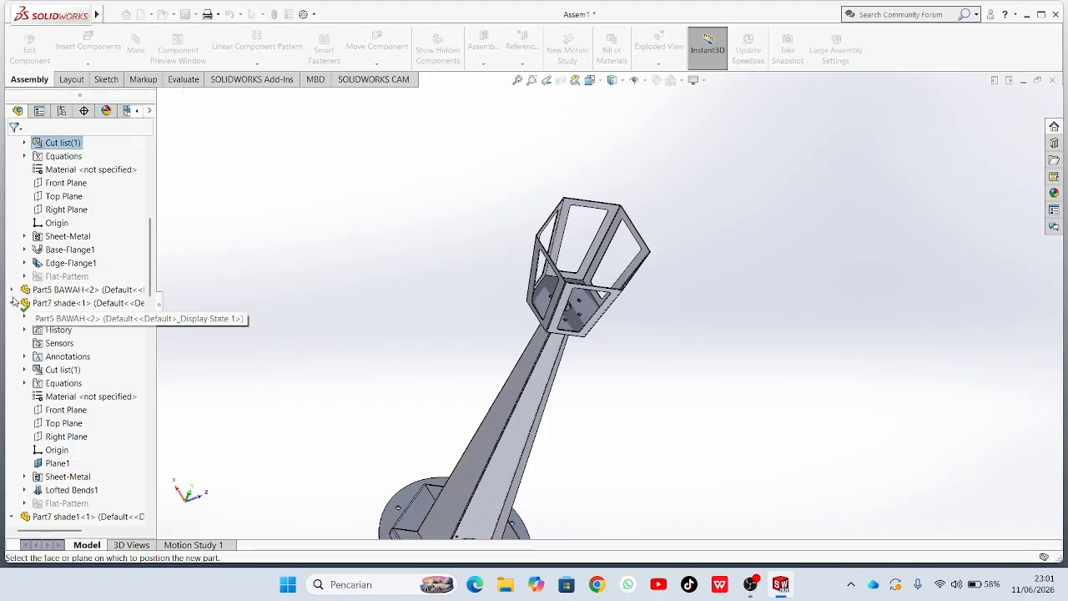
{"action": "left_click", "coordinate": [13, 303]}
{"action": "left_click", "coordinate": [12, 316]}
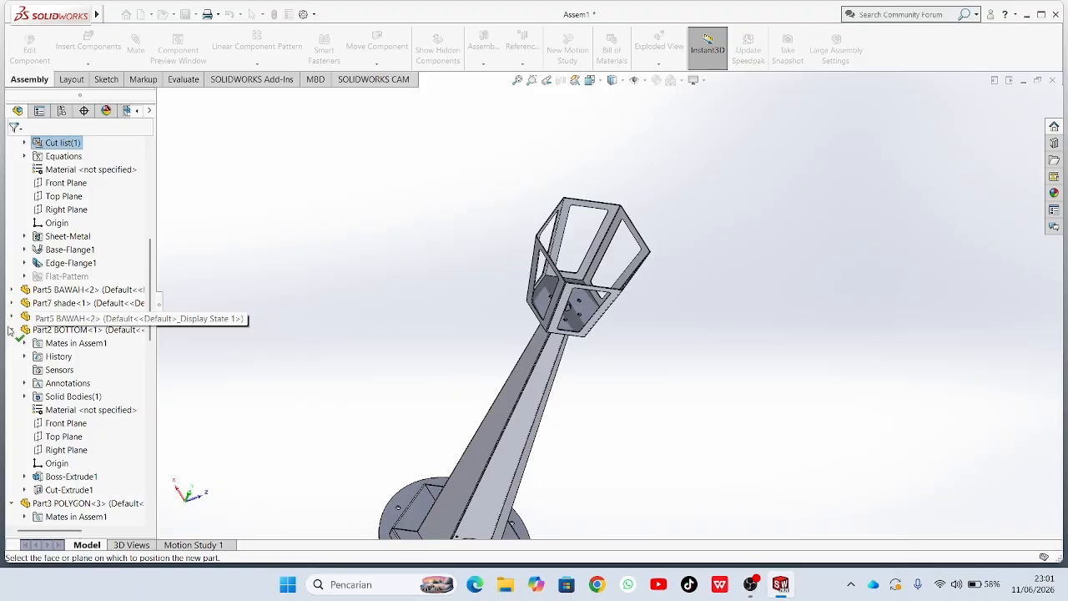
{"action": "left_click", "coordinate": [11, 329]}
{"action": "left_click", "coordinate": [12, 343]}
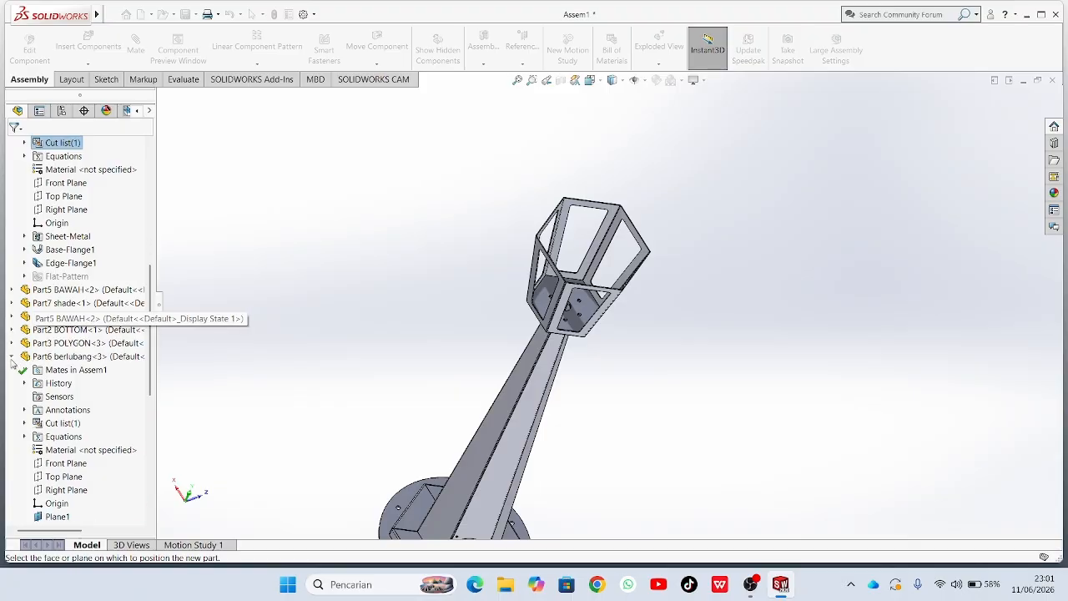
{"action": "left_click", "coordinate": [11, 356]}
{"action": "left_click", "coordinate": [12, 370]}
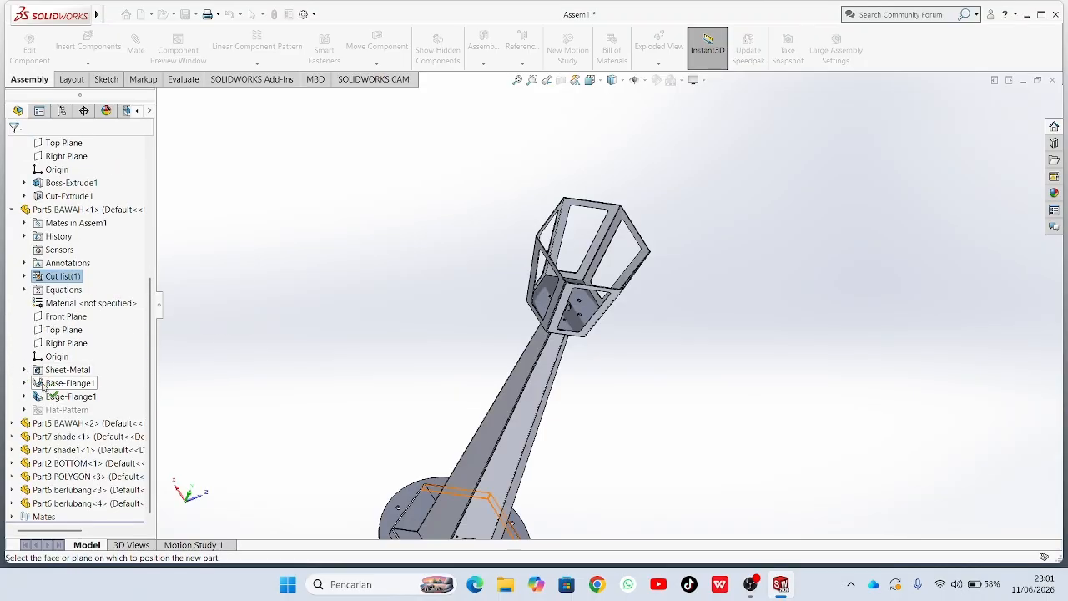
{"action": "left_click", "coordinate": [12, 490]}
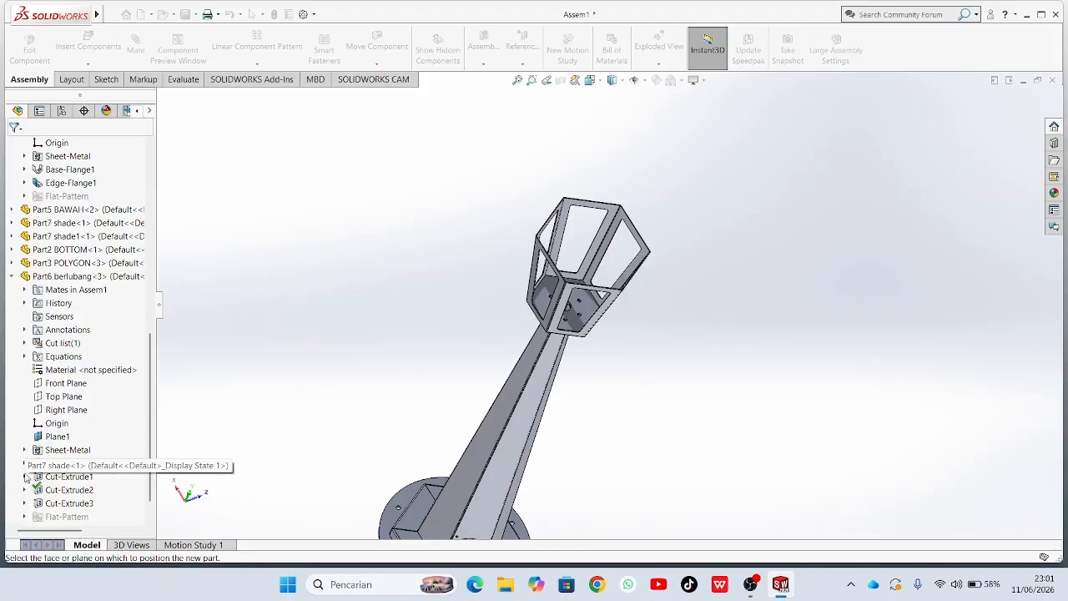
{"action": "right_click", "coordinate": [63, 387]}
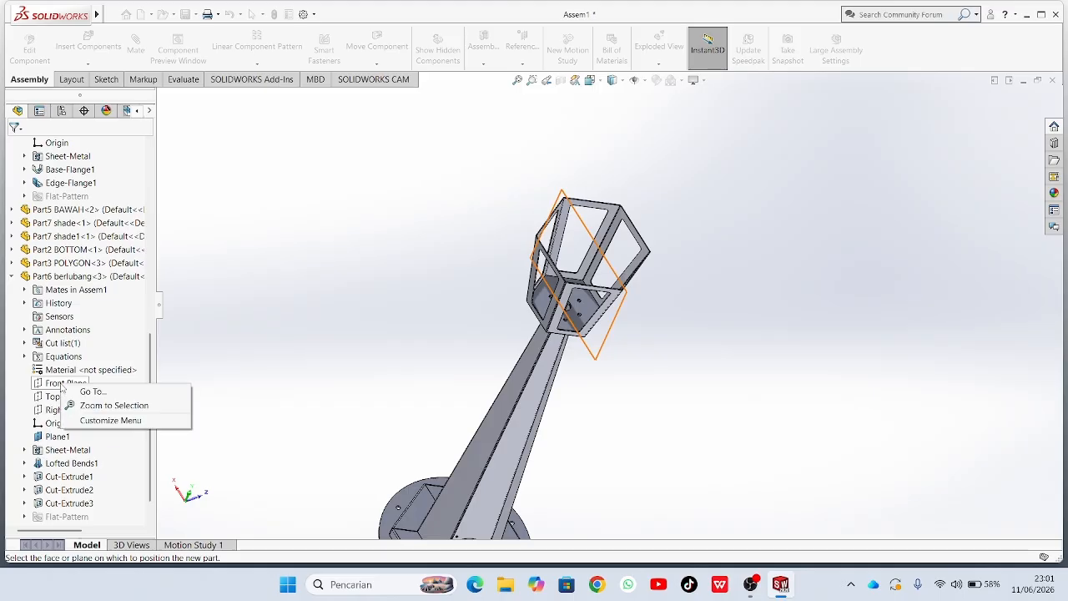
{"action": "left_click", "coordinate": [63, 387]}
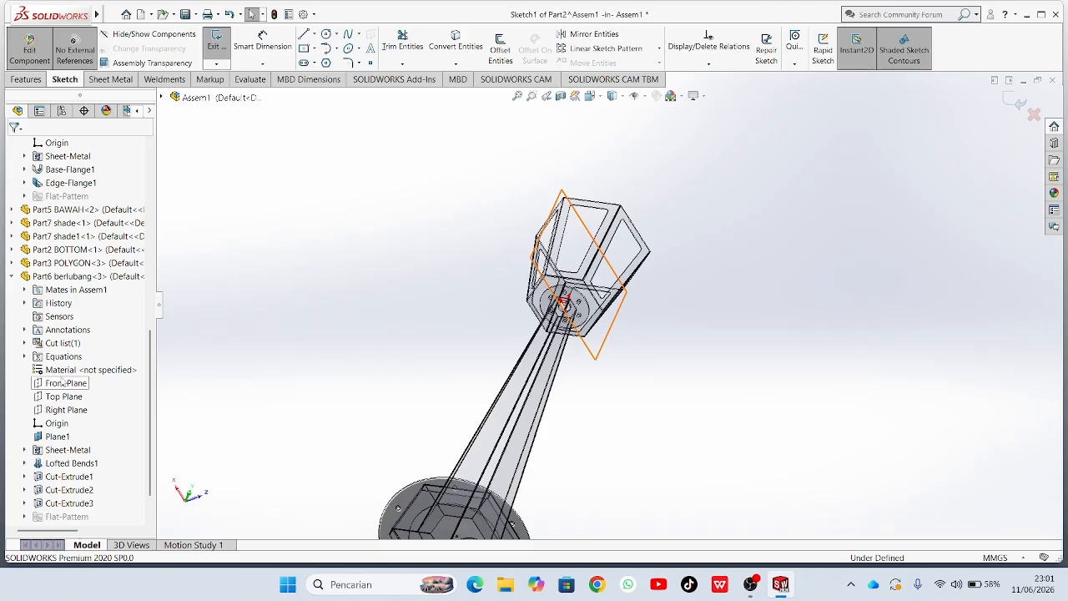
Orient the view normal to the Front Plane of Part6 berlubang<3> for sketching the new part.
{"action": "right_click", "coordinate": [61, 388]}
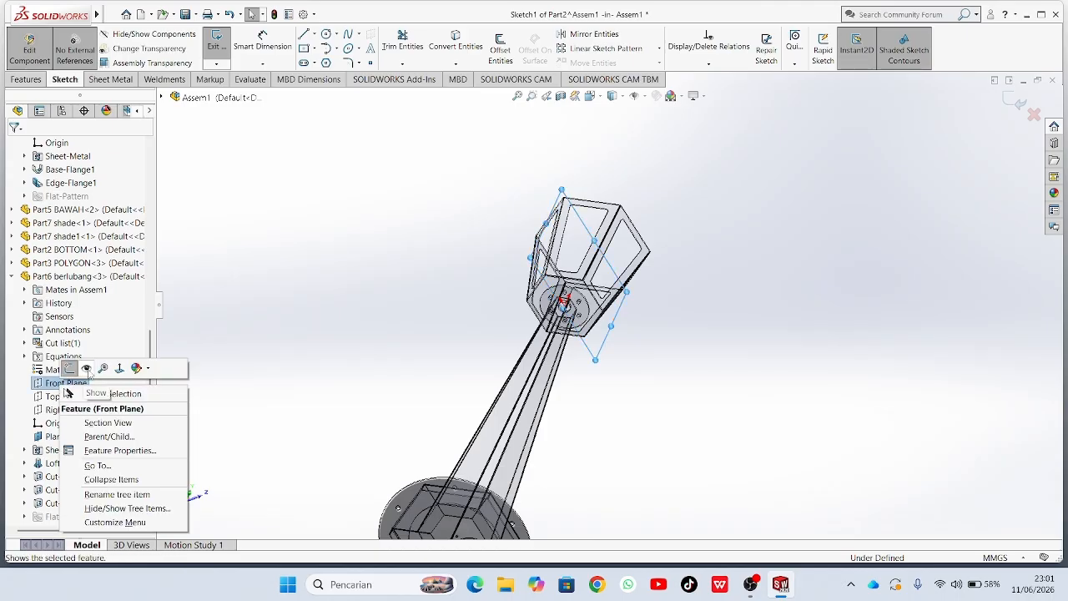
{"action": "left_click", "coordinate": [120, 368]}
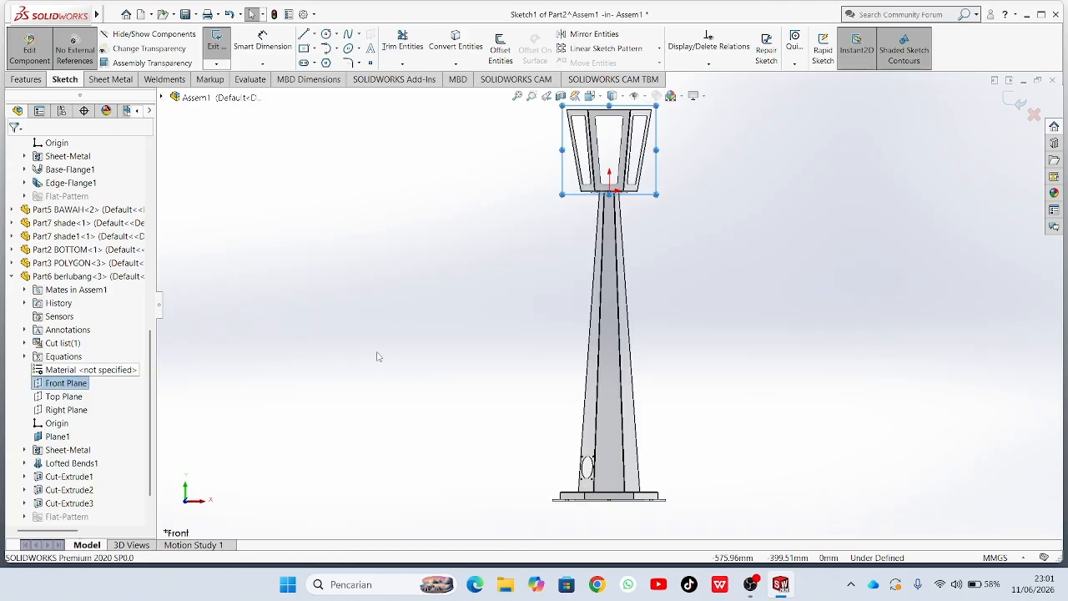
{"action": "left_click", "coordinate": [443, 333]}
{"action": "scroll", "coordinate": [657, 217], "scroll_direction": "up", "scroll_amount": 1}
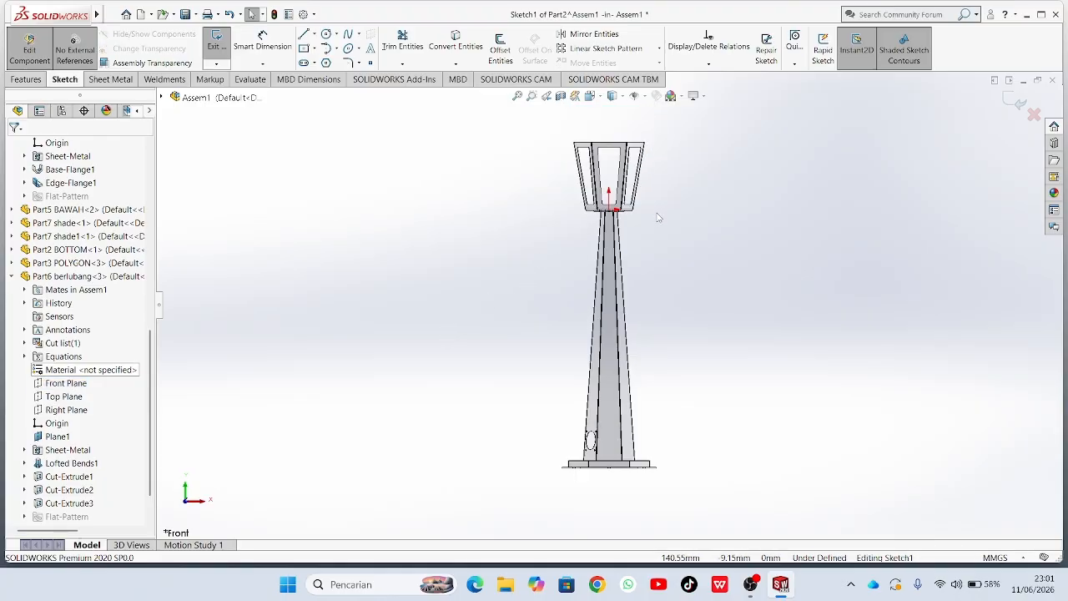
Sketch a vertical line about 200 mm long from the origin up to the midpoint of the lantern's top edge.
{"action": "scroll", "coordinate": [658, 217], "scroll_direction": "down", "scroll_amount": 5}
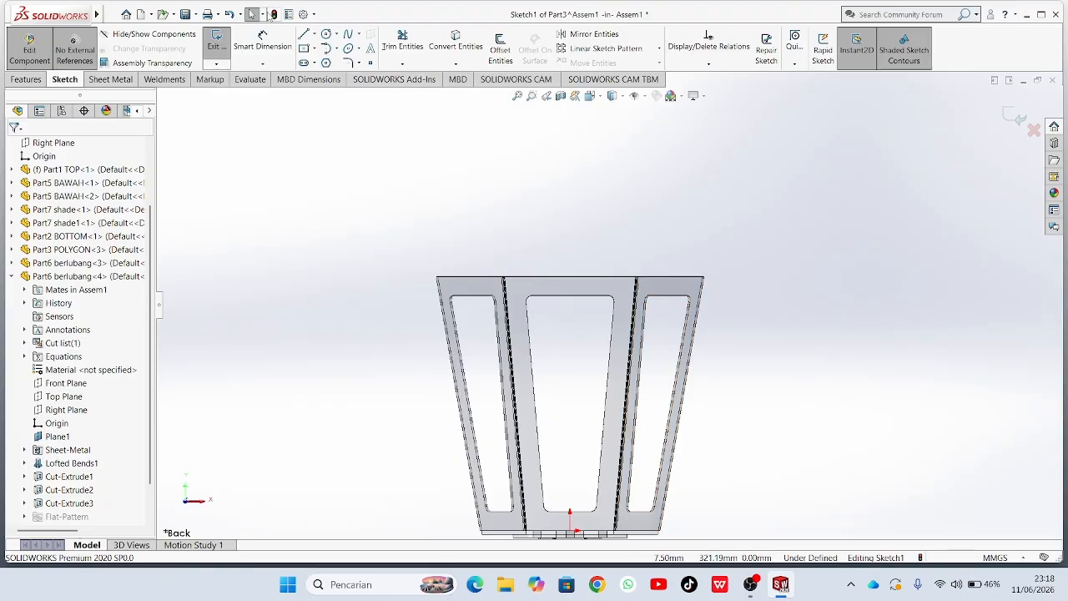
{"action": "left_click", "coordinate": [303, 34]}
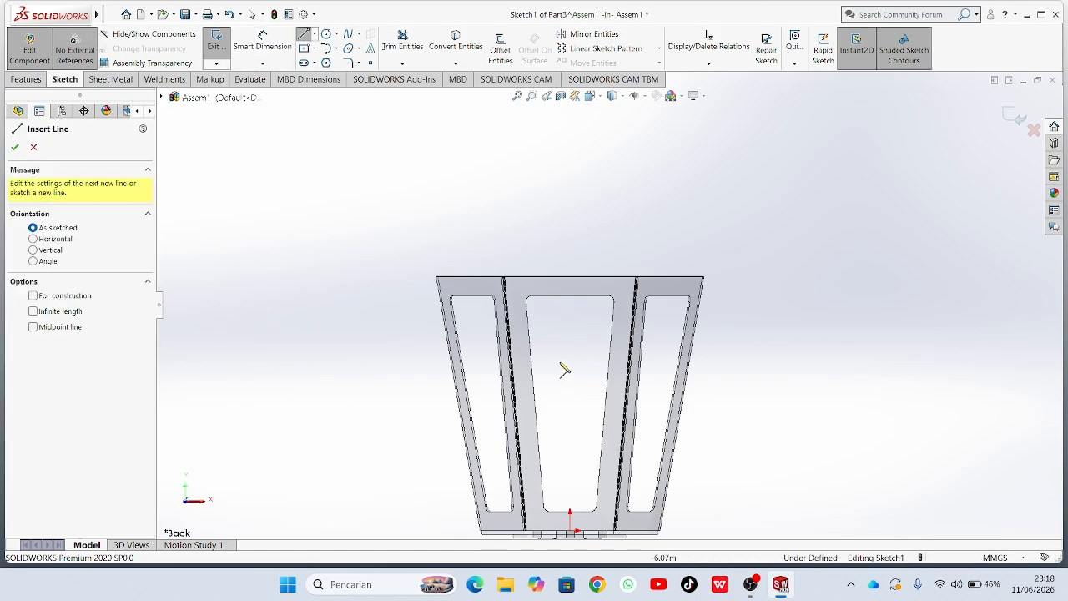
{"action": "left_click", "coordinate": [570, 513]}
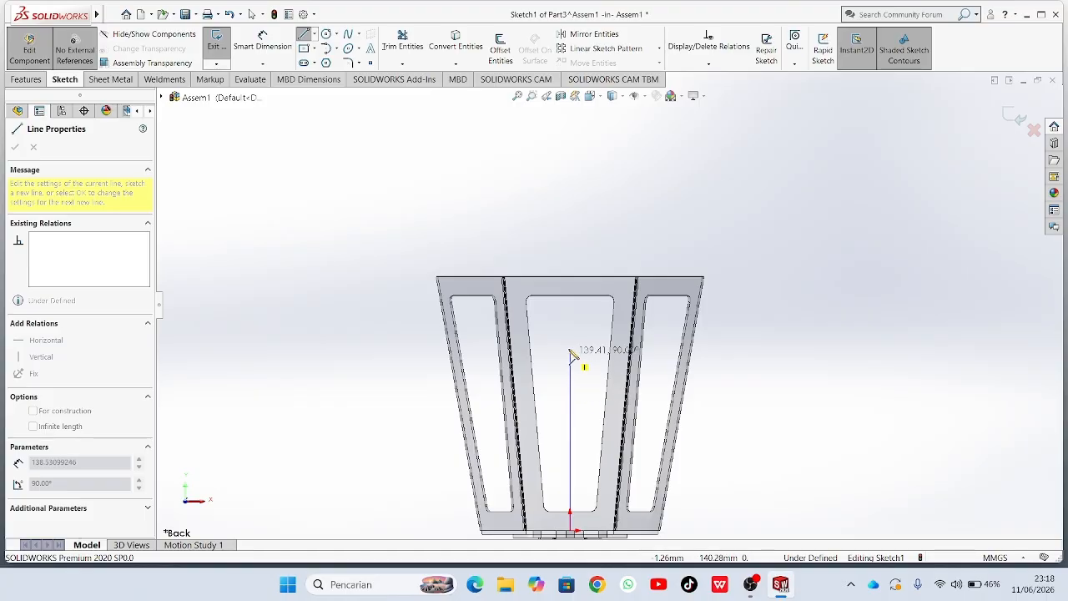
{"action": "left_click", "coordinate": [570, 276]}
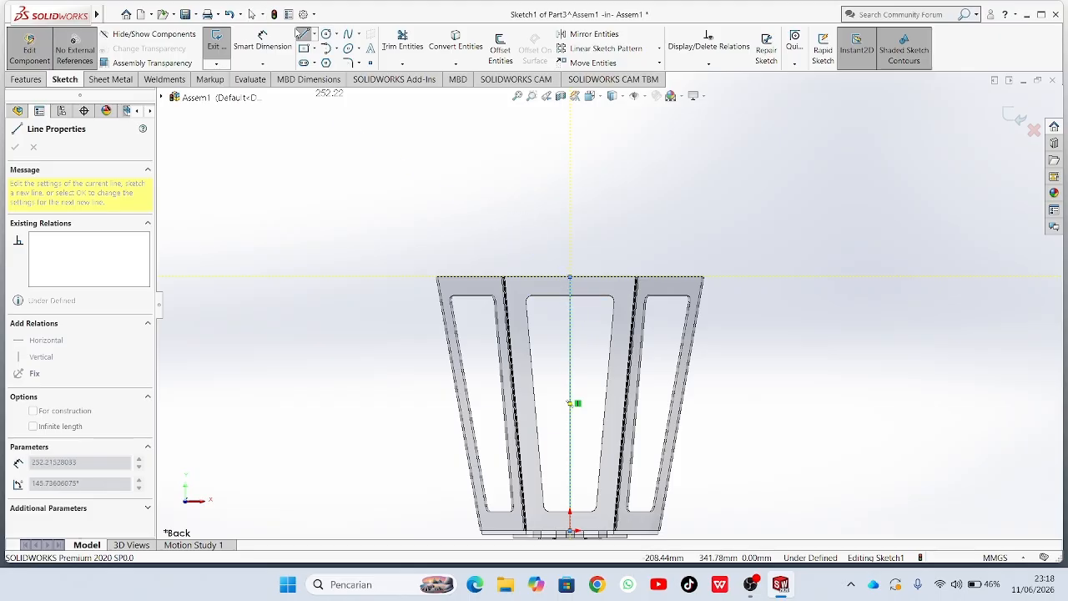
{"action": "left_click", "coordinate": [304, 35]}
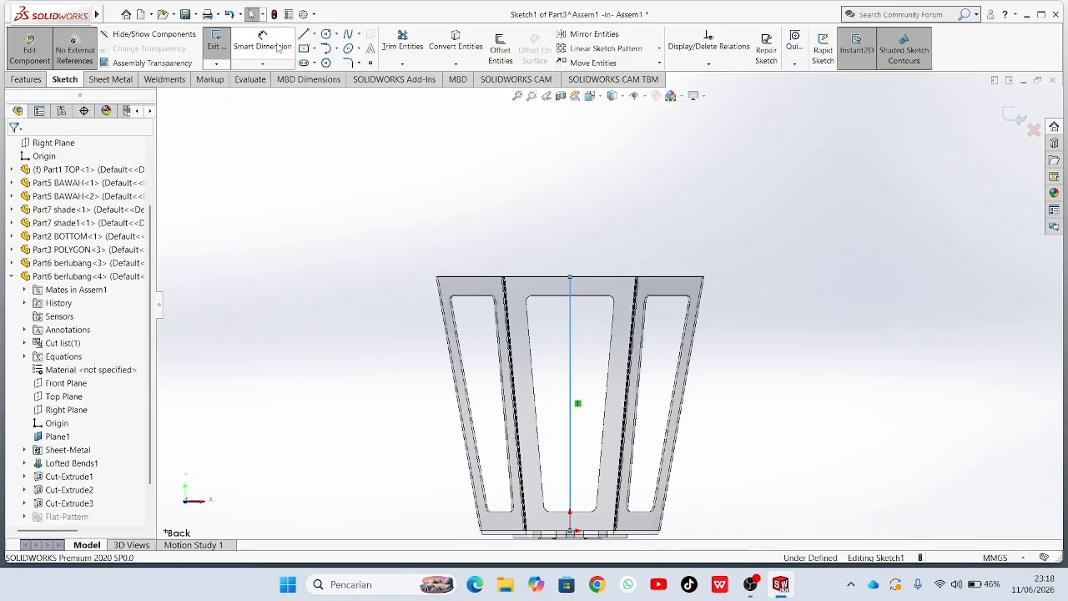
Sketch a closed rectangle of lines, about 33 mm wide and 7 mm high, along the lantern's top edge across the vertical line.
{"action": "left_click", "coordinate": [304, 35]}
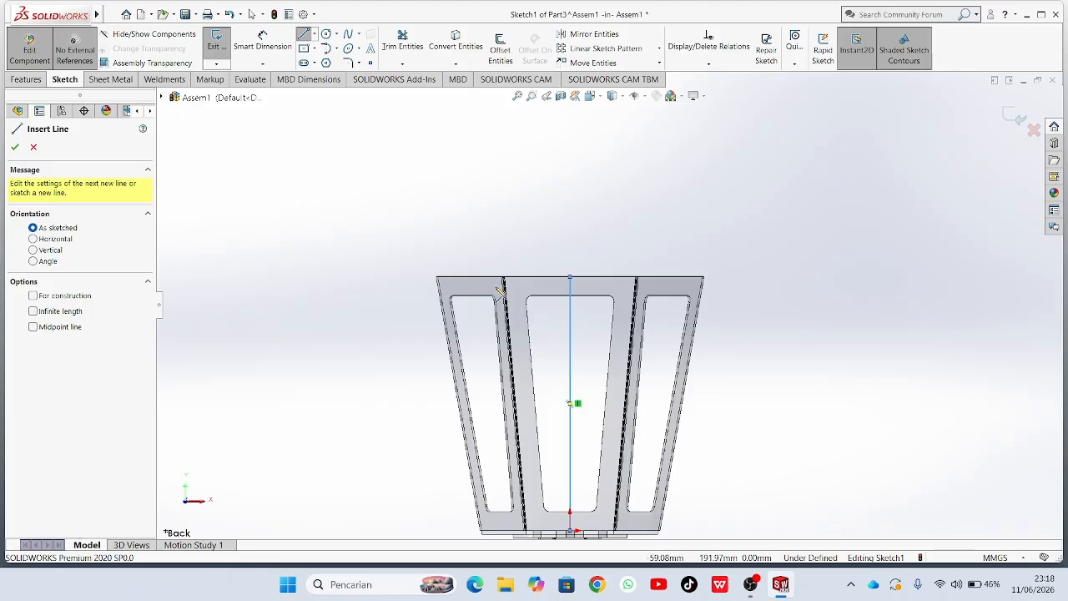
{"action": "scroll", "coordinate": [498, 289], "scroll_direction": "down", "scroll_amount": 5}
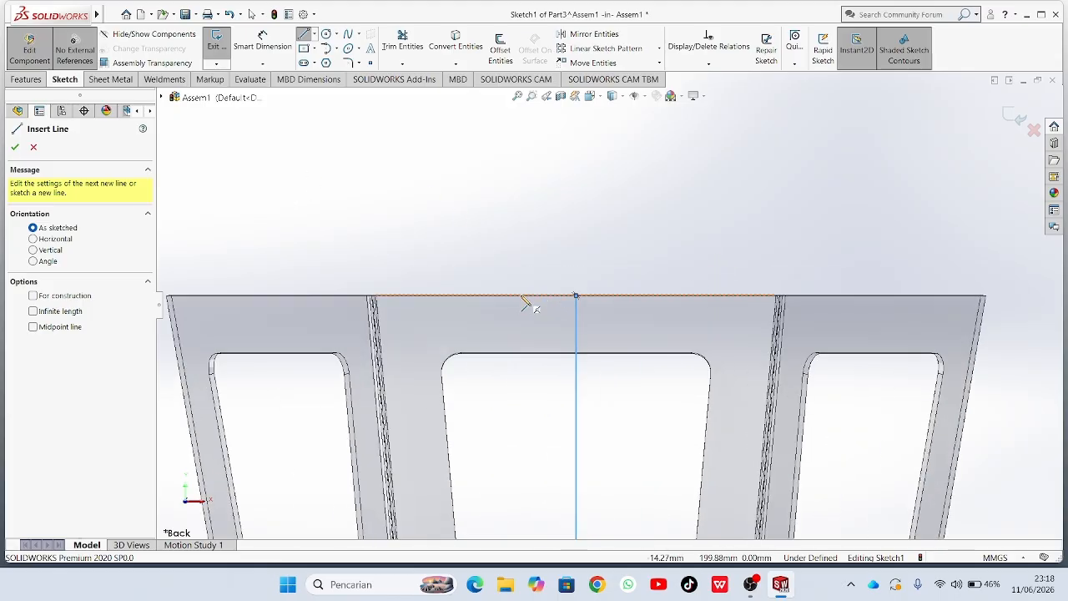
{"action": "left_click", "coordinate": [519, 296]}
{"action": "left_click", "coordinate": [519, 322]}
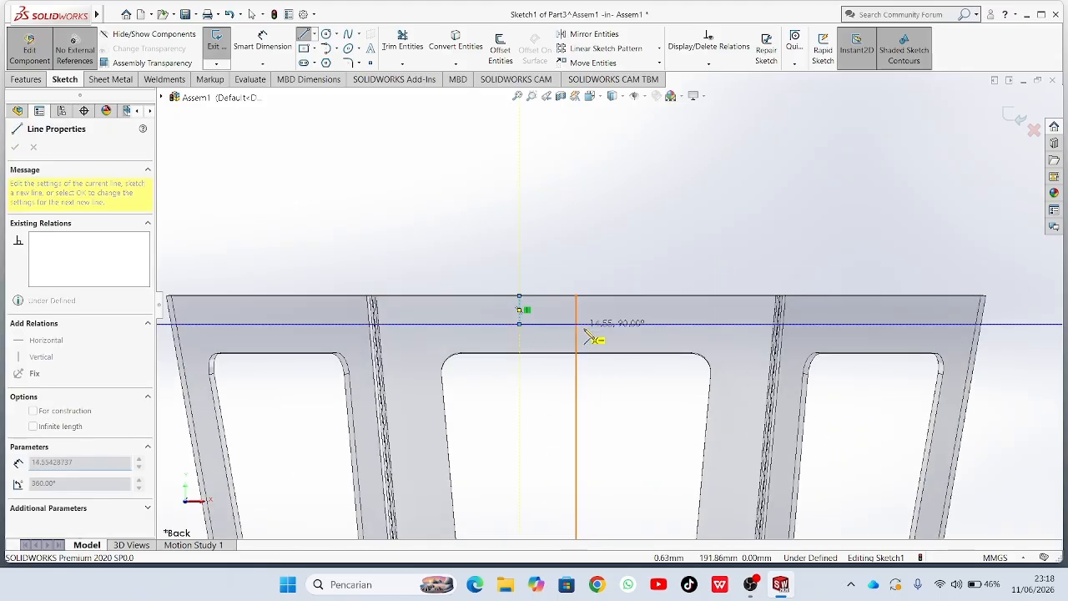
{"action": "left_click", "coordinate": [646, 323]}
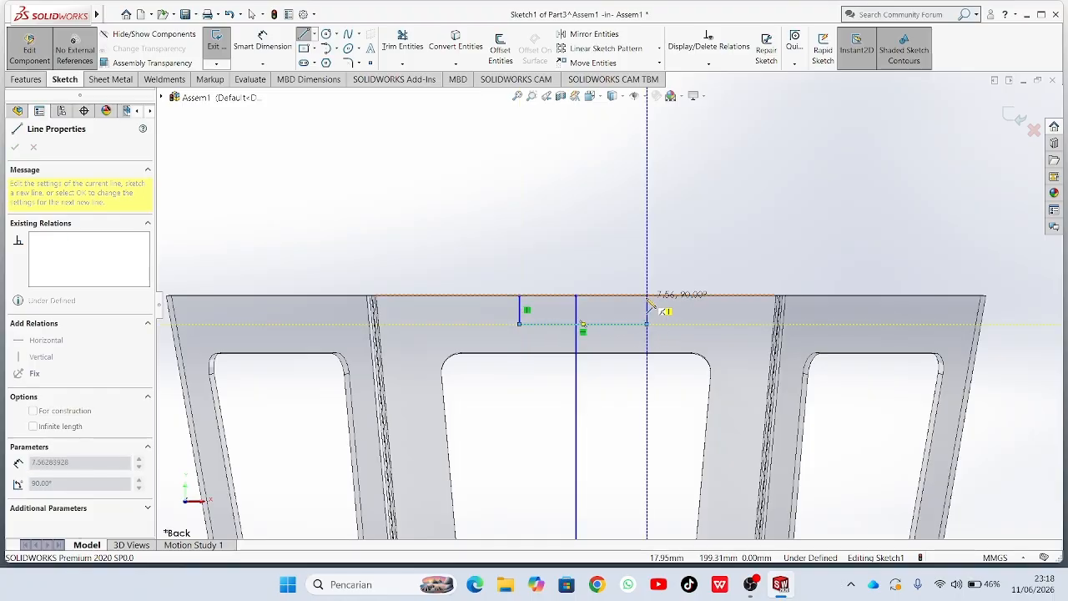
{"action": "left_click", "coordinate": [648, 297]}
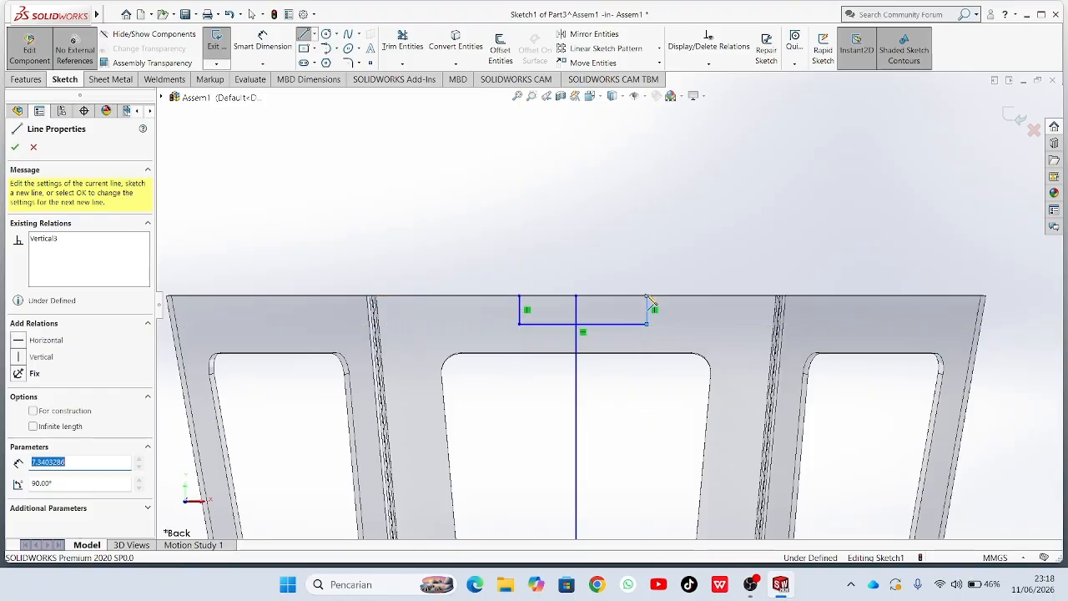
{"action": "left_click", "coordinate": [519, 296]}
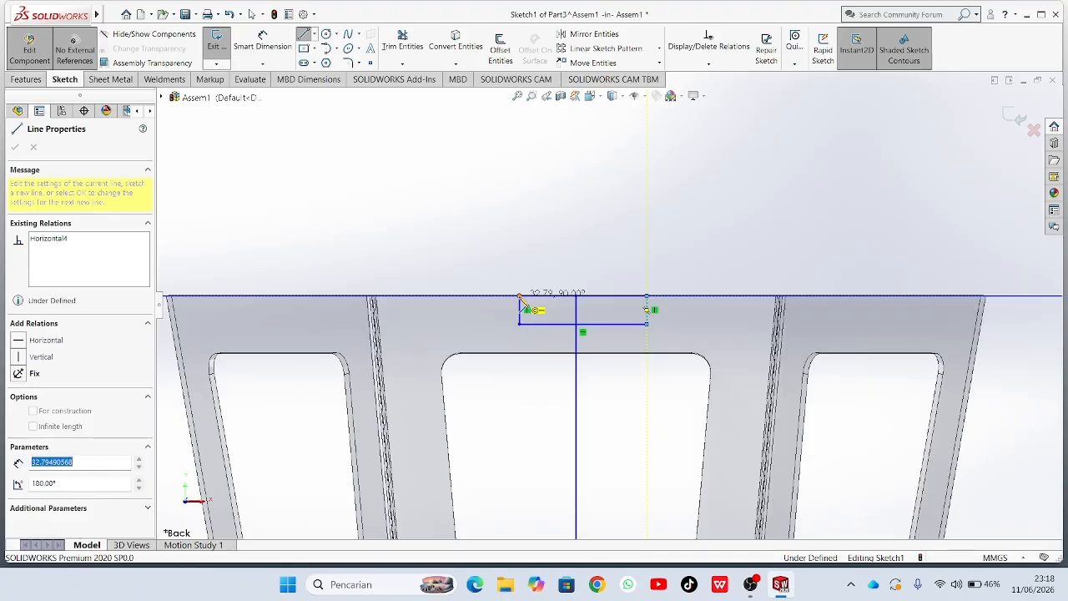
{"action": "left_click", "coordinate": [14, 147]}
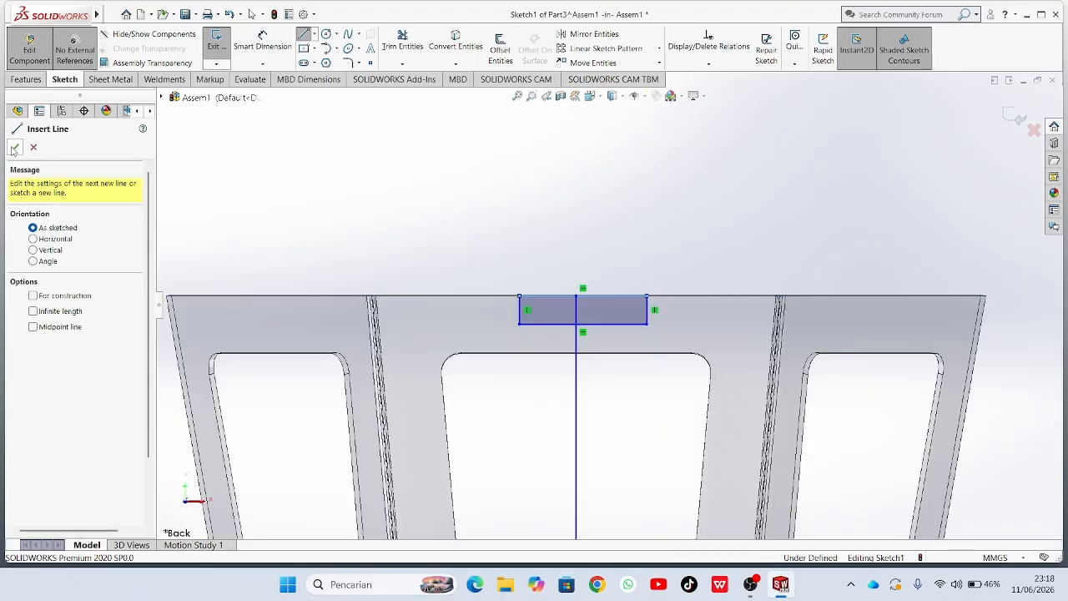
{"action": "left_click", "coordinate": [14, 148]}
Dimension the vertical line from the origin to the lantern's top edge and set its length to 200 mm.
{"action": "scroll", "coordinate": [469, 309], "scroll_direction": "up", "scroll_amount": 3}
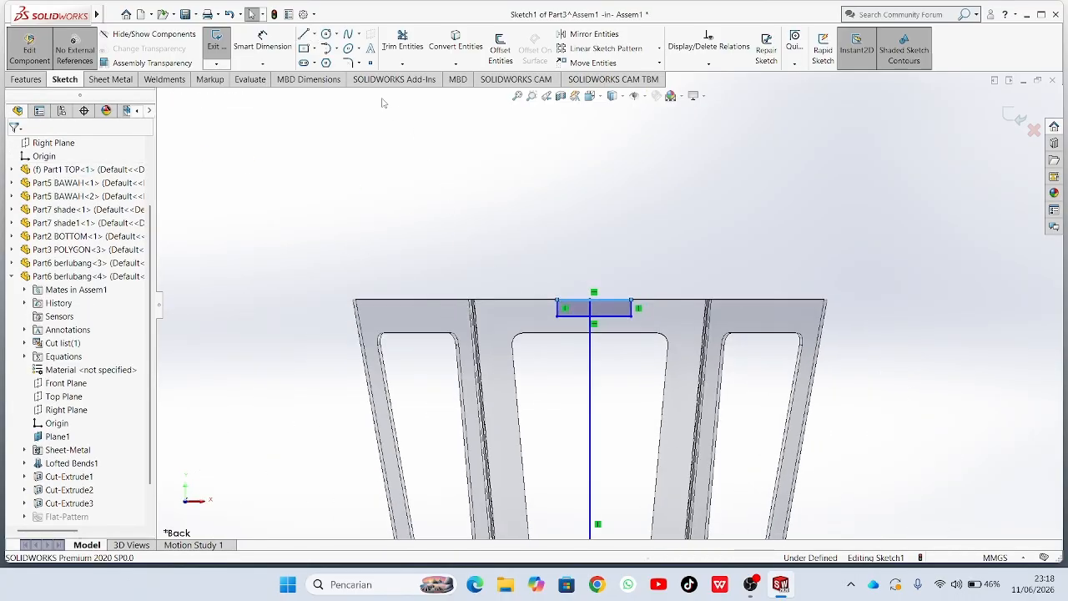
{"action": "left_click", "coordinate": [279, 47]}
{"action": "scroll", "coordinate": [668, 454], "scroll_direction": "up", "scroll_amount": 2}
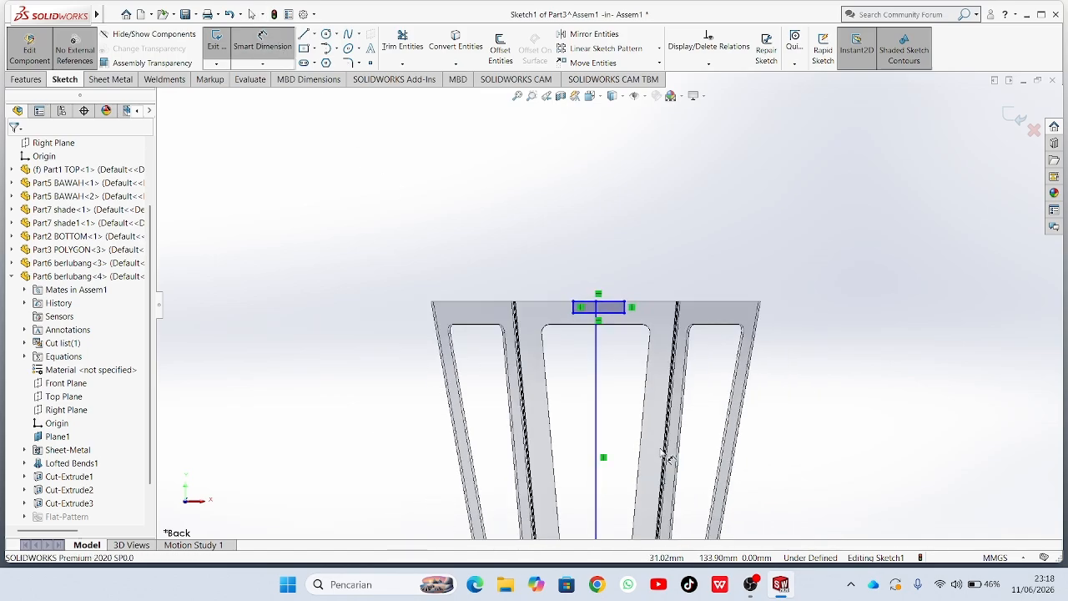
{"action": "left_click", "coordinate": [597, 434]}
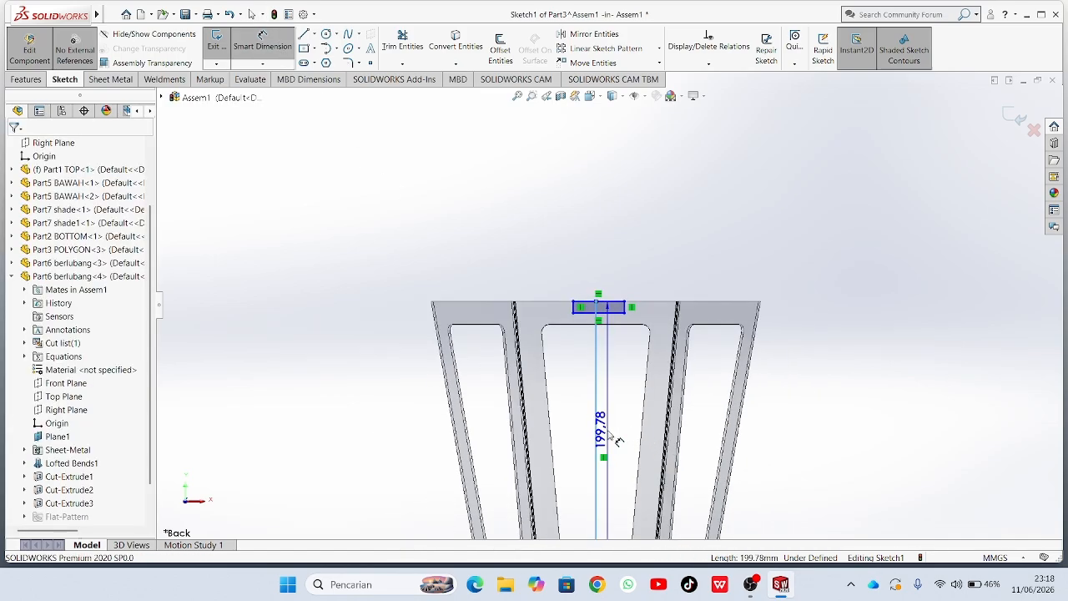
{"action": "left_click", "coordinate": [608, 431]}
{"action": "type", "text": "2"}
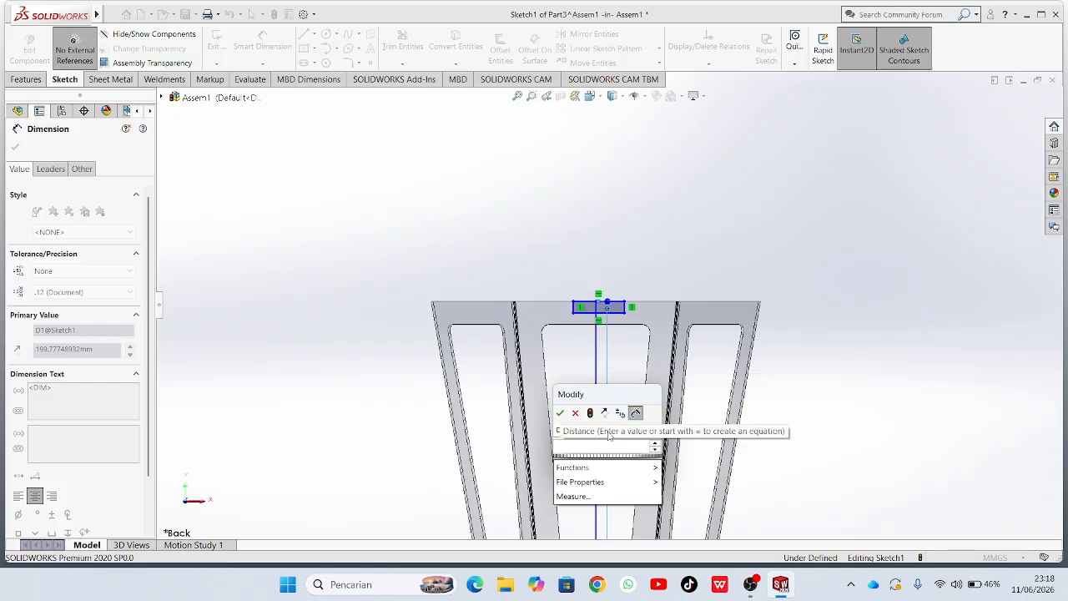
{"action": "type", "text": "00"}
{"action": "key", "text": "Return"}
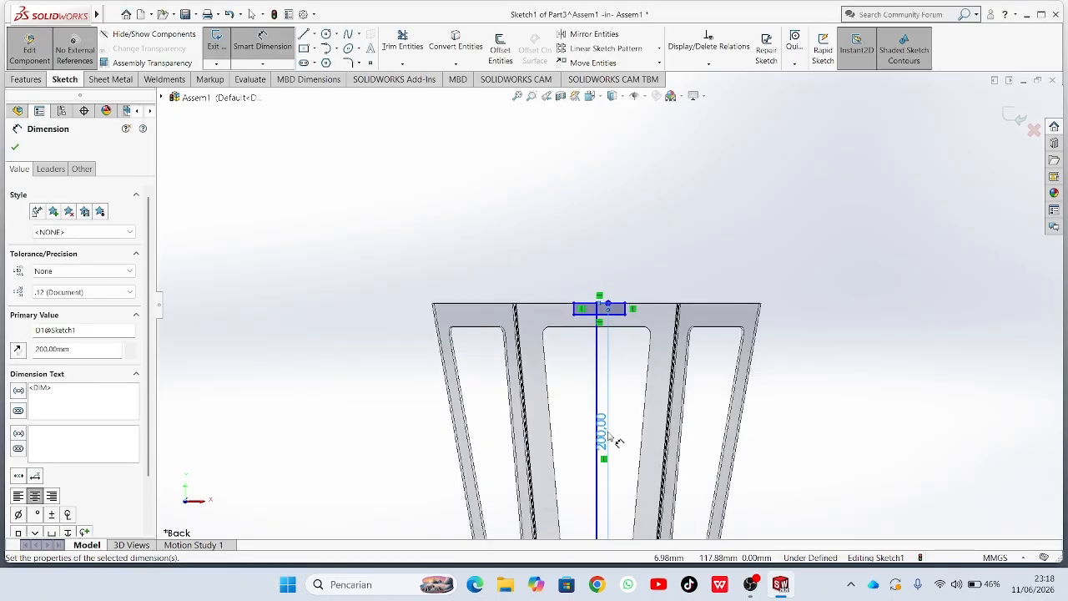
{"action": "scroll", "coordinate": [614, 411], "scroll_direction": "down", "scroll_amount": 8}
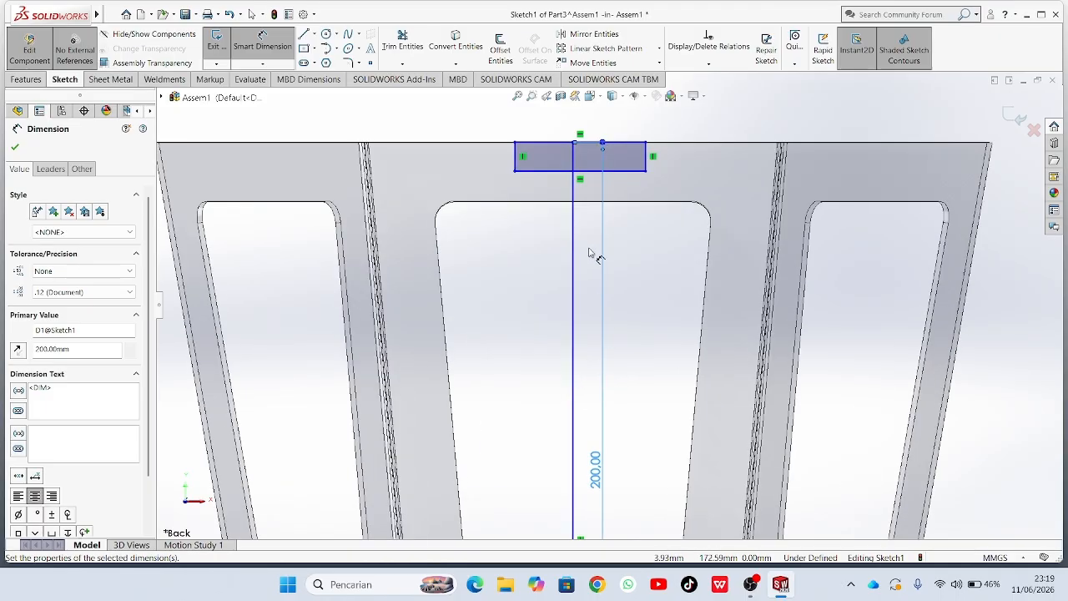
{"action": "key", "text": "Escape"}
Dimension the rectangle's short vertical side and set its height to 3 mm.
{"action": "scroll", "coordinate": [588, 253], "scroll_direction": "up", "scroll_amount": 5}
{"action": "scroll", "coordinate": [609, 290], "scroll_direction": "down", "scroll_amount": 5}
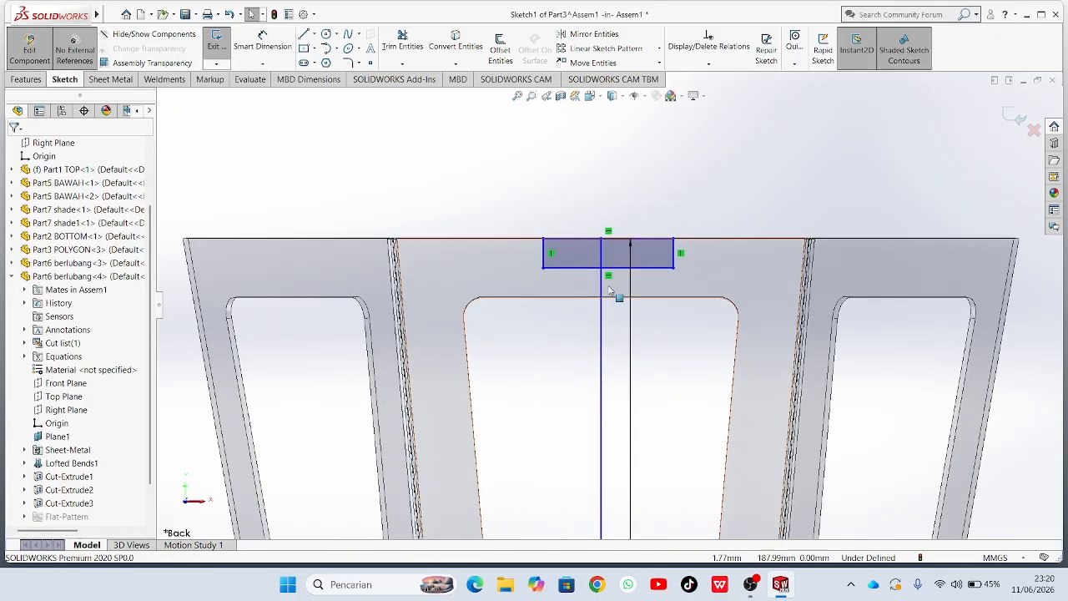
{"action": "left_click", "coordinate": [262, 46]}
{"action": "scroll", "coordinate": [584, 257], "scroll_direction": "down", "scroll_amount": 2}
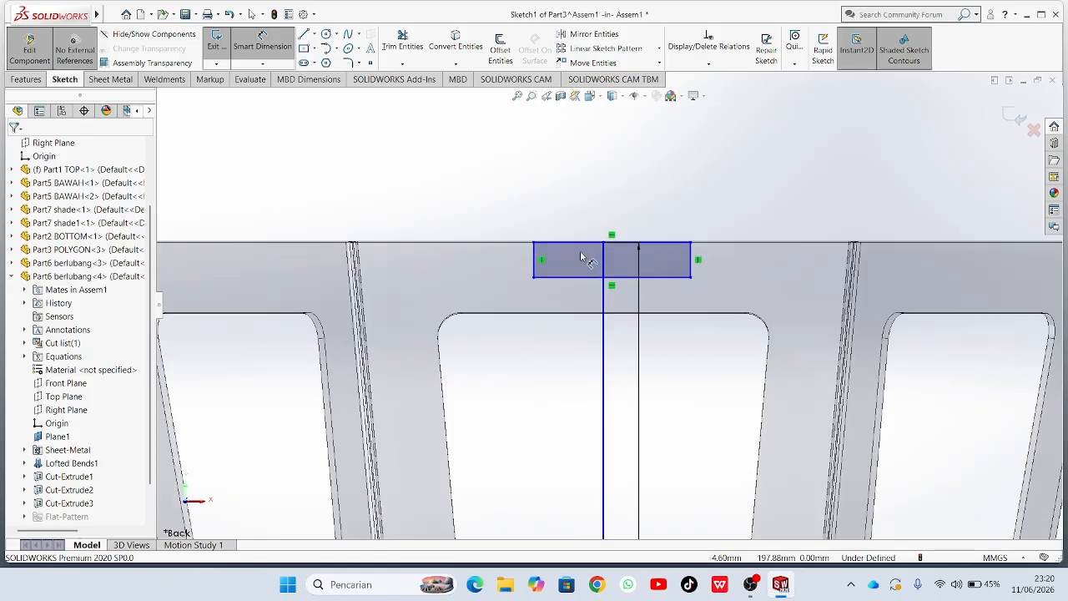
{"action": "scroll", "coordinate": [576, 259], "scroll_direction": "down", "scroll_amount": 2}
{"action": "left_click", "coordinate": [525, 267]}
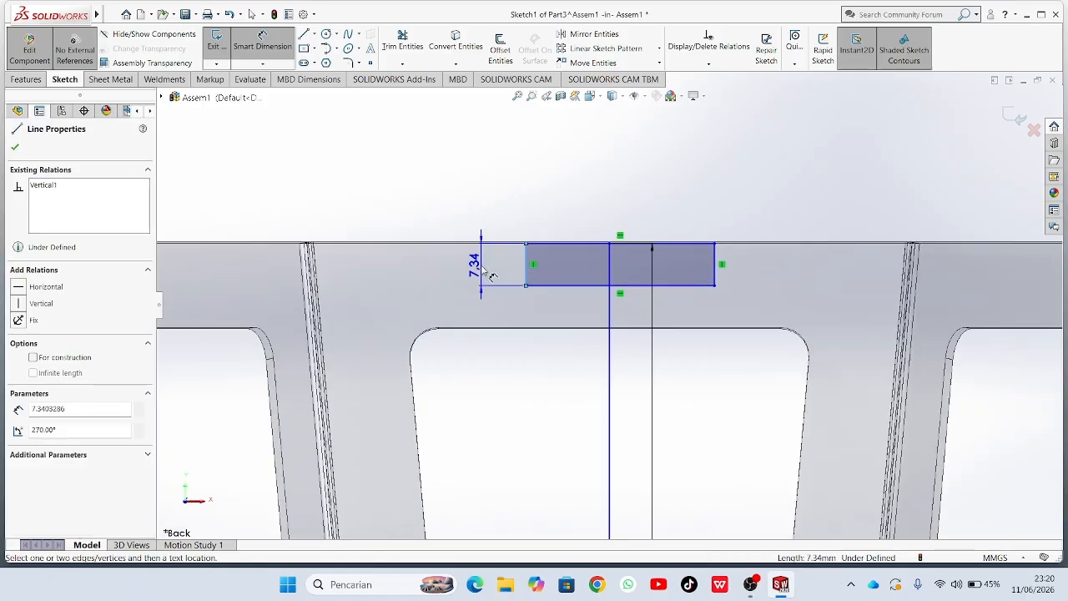
{"action": "left_click", "coordinate": [491, 275]}
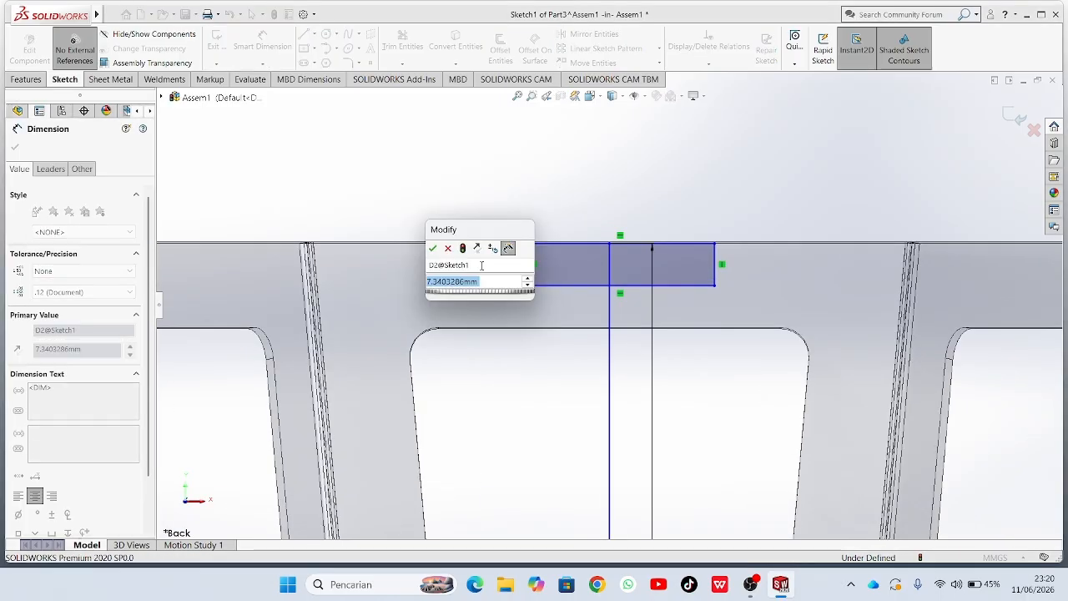
{"action": "type", "text": "=3"}
{"action": "key", "text": "Return"}
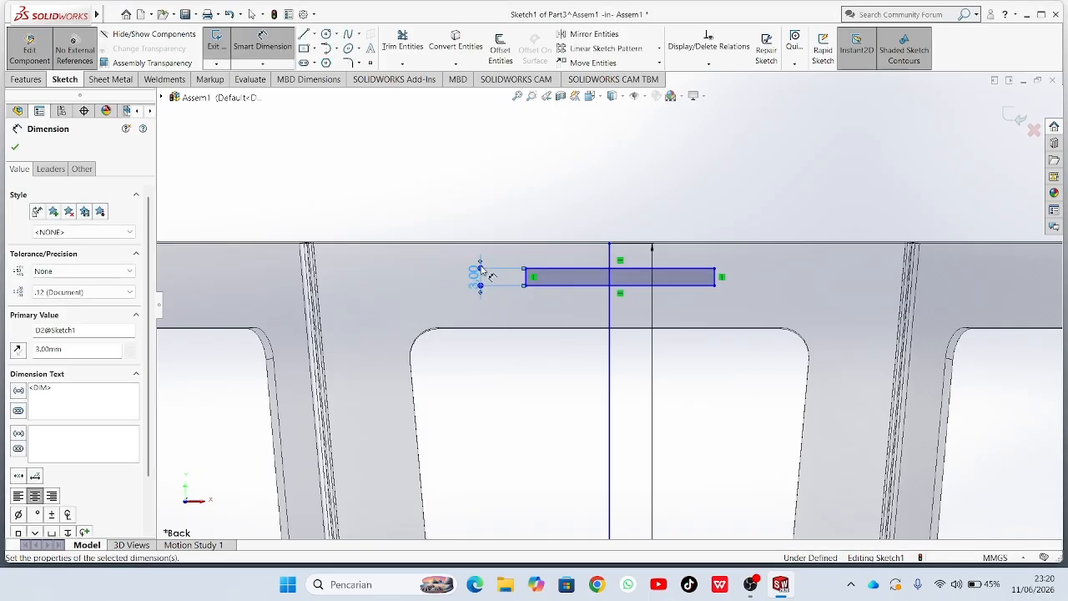
Dimension the rectangle's lower horizontal side, set its width to 20 mm and finish dimensioning.
{"action": "left_click", "coordinate": [583, 290]}
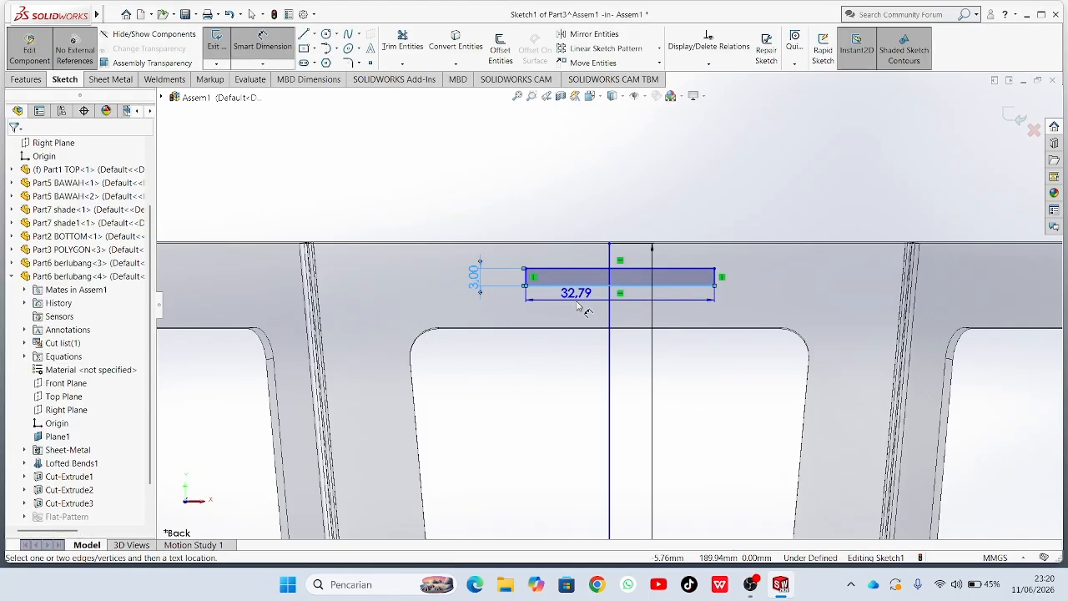
{"action": "left_click", "coordinate": [572, 305]}
{"action": "type", "text": "="}
{"action": "key", "text": "BackSpace"}
{"action": "type", "text": "20"}
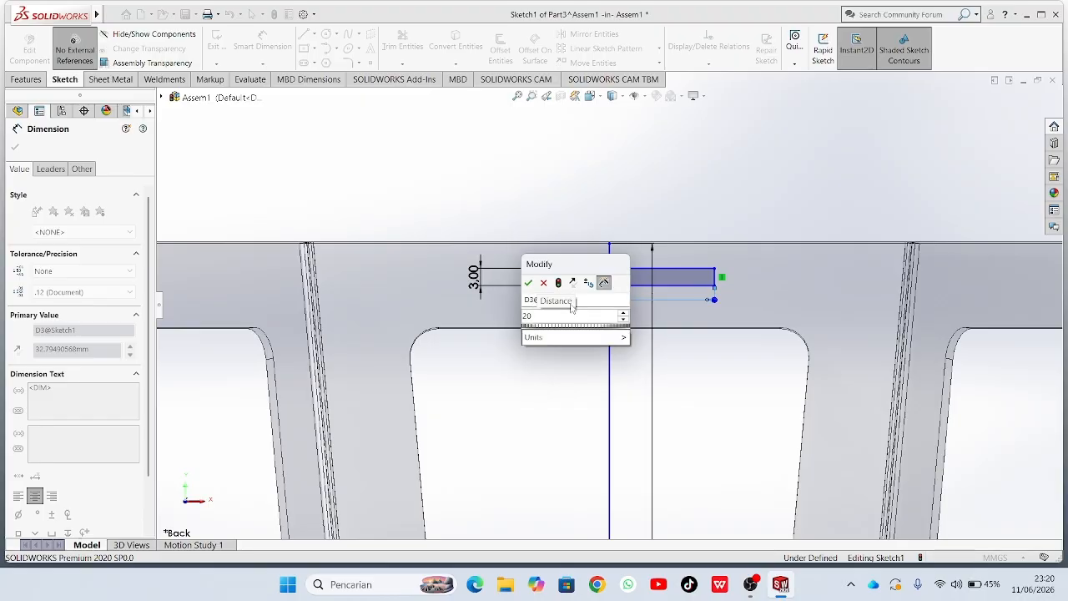
{"action": "key", "text": "Return"}
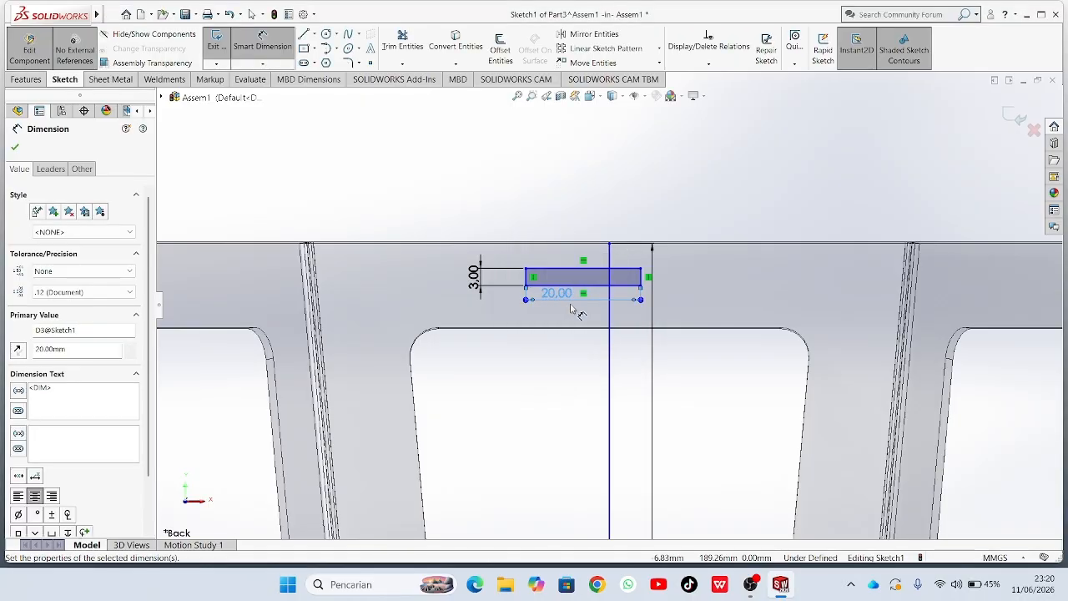
{"action": "left_click", "coordinate": [17, 150]}
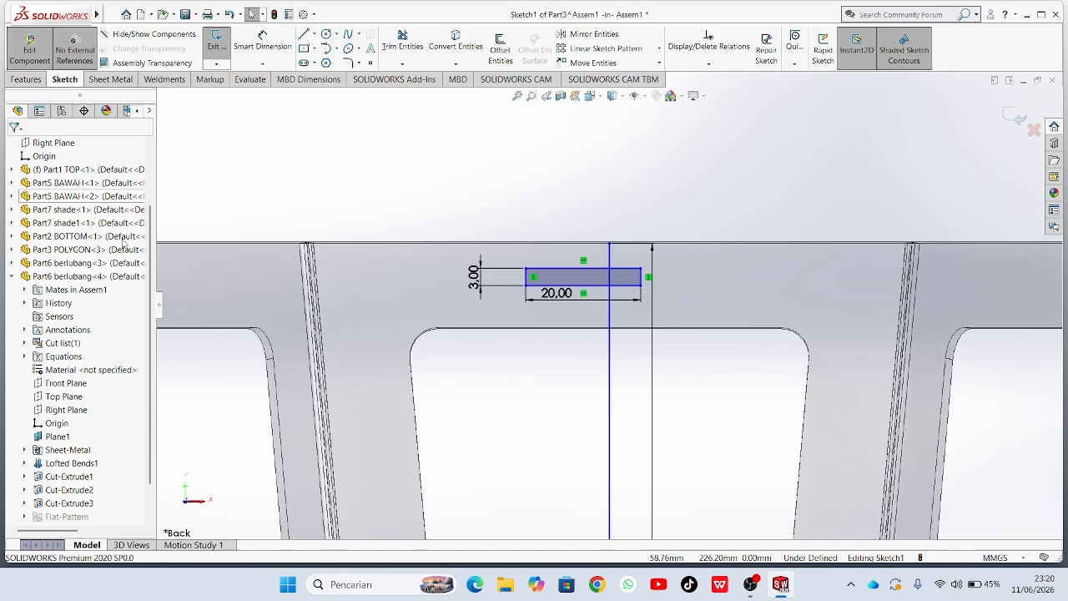
Convert the long vertical line to construction geometry and make the rectangle's two short sides symmetric about it.
{"action": "right_click", "coordinate": [610, 351]}
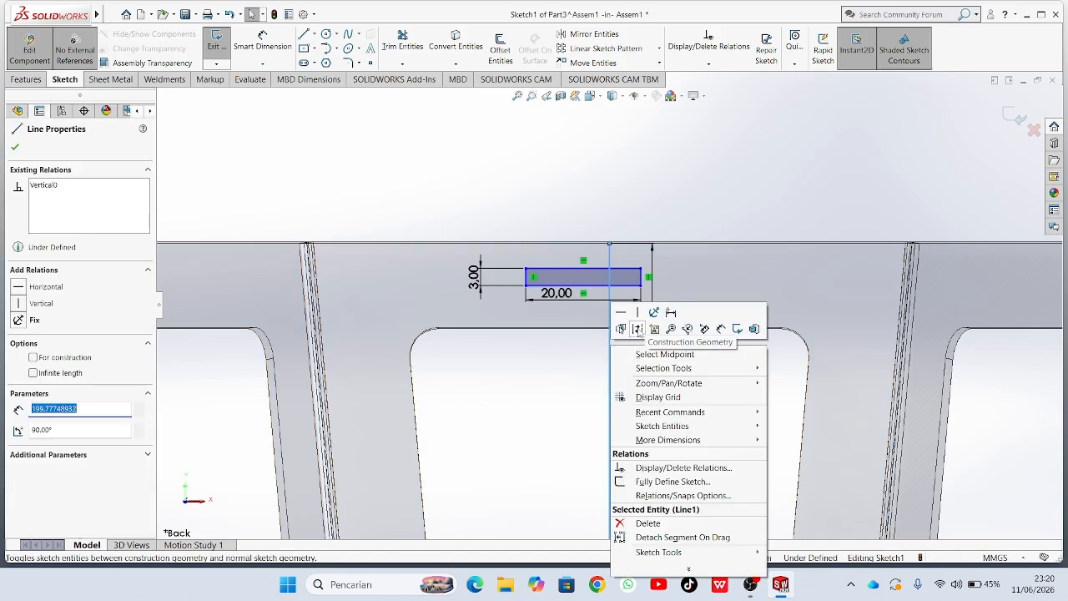
{"action": "left_click", "coordinate": [638, 331]}
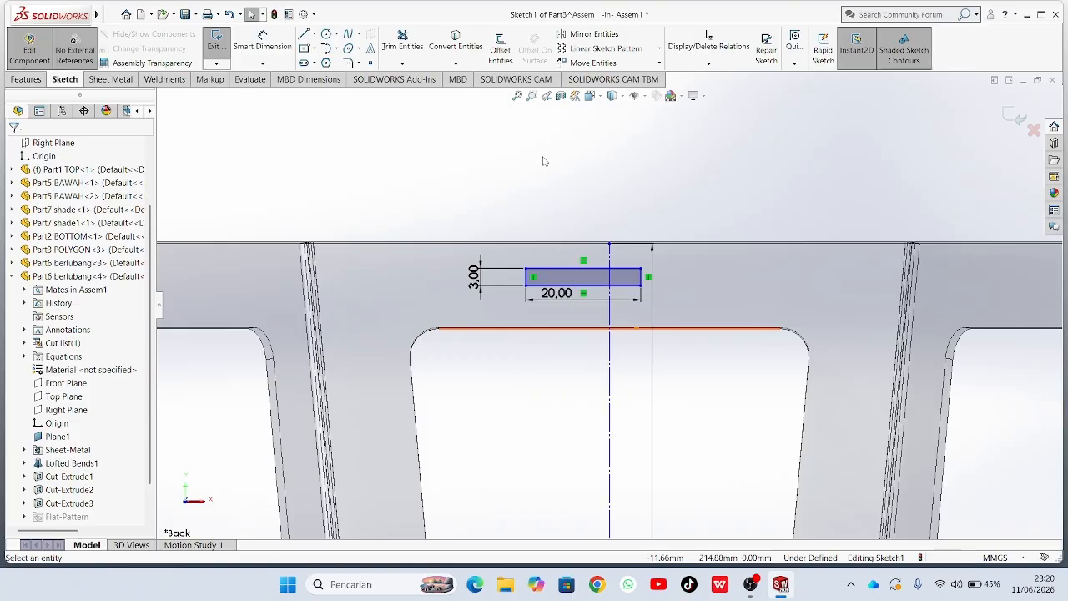
{"action": "scroll", "coordinate": [543, 161], "scroll_direction": "down", "scroll_amount": 1}
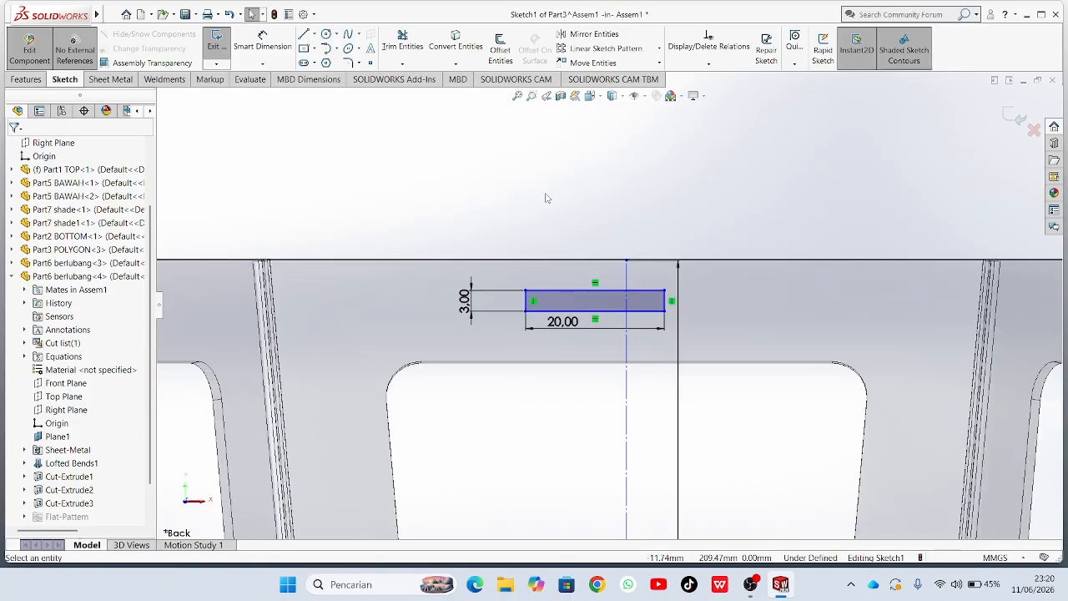
{"action": "left_click", "coordinate": [524, 300]}
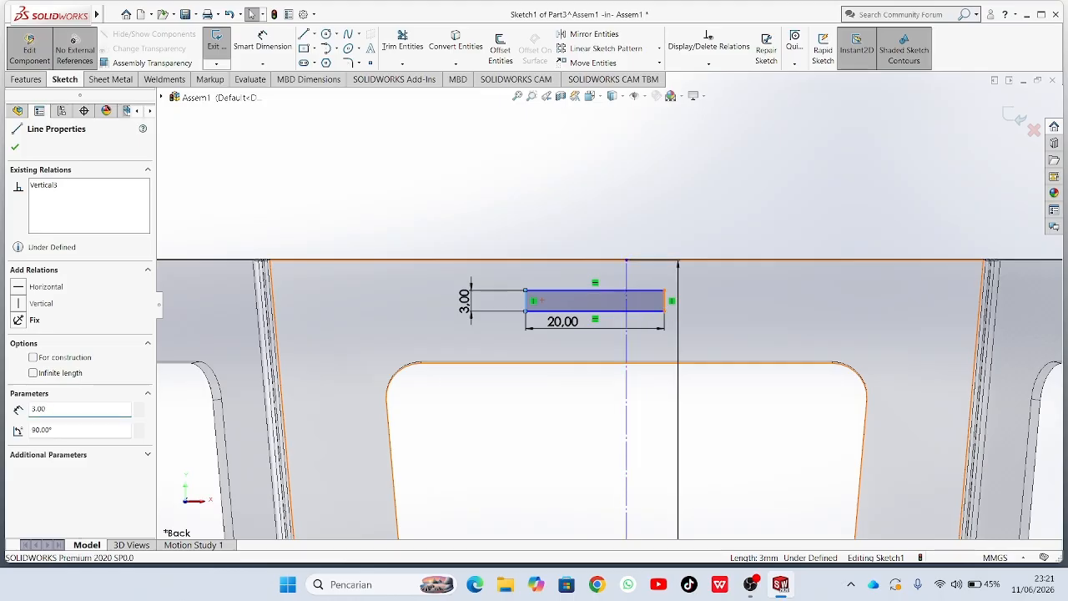
{"action": "left_click", "coordinate": [665, 302], "text": "ctrl"}
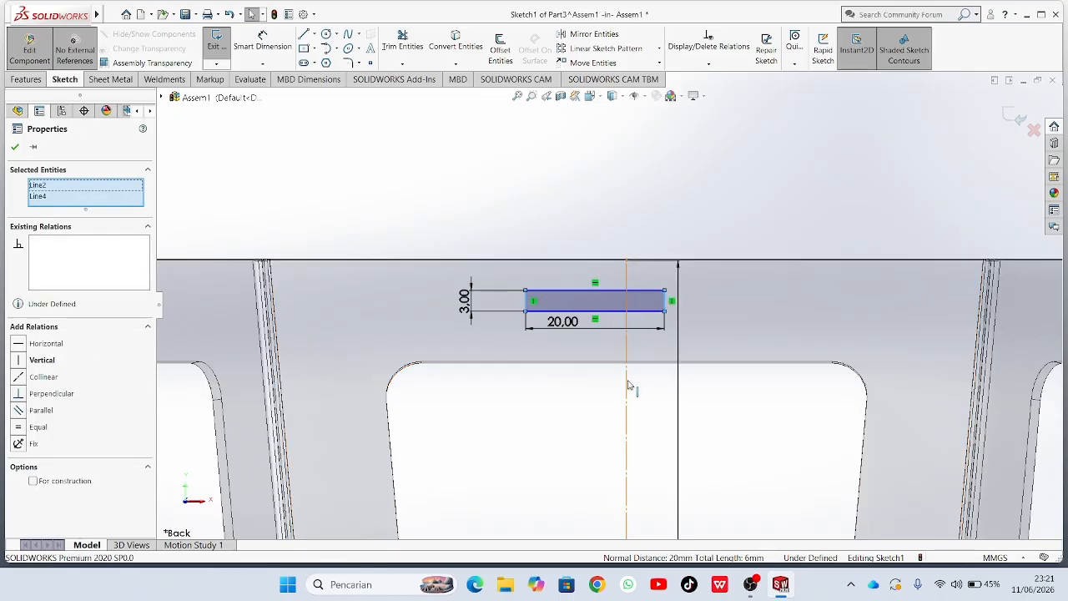
{"action": "left_click", "coordinate": [630, 384], "text": "ctrl"}
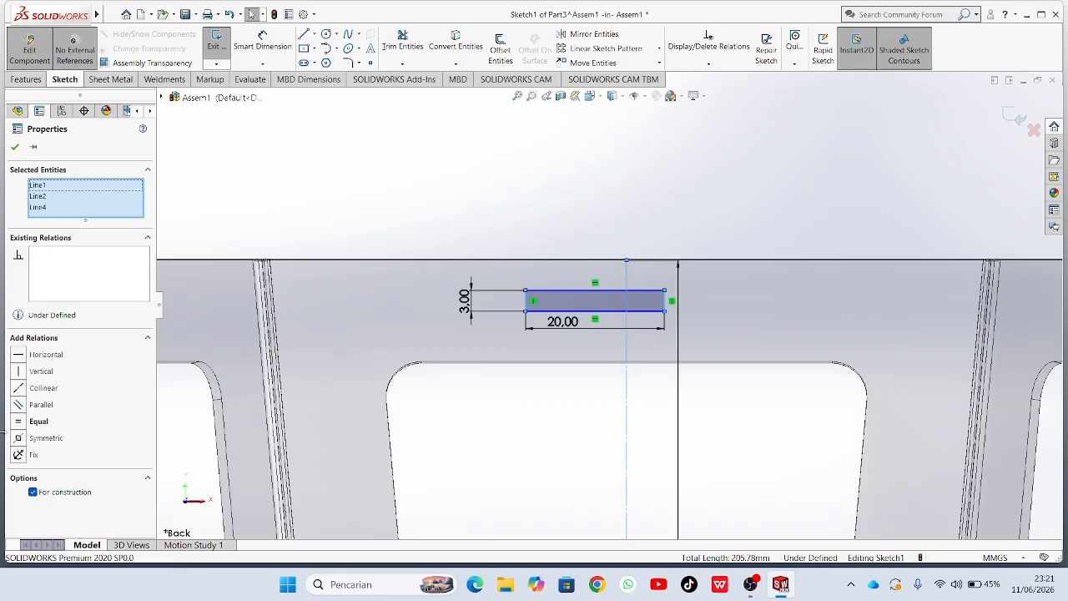
{"action": "left_click", "coordinate": [20, 441]}
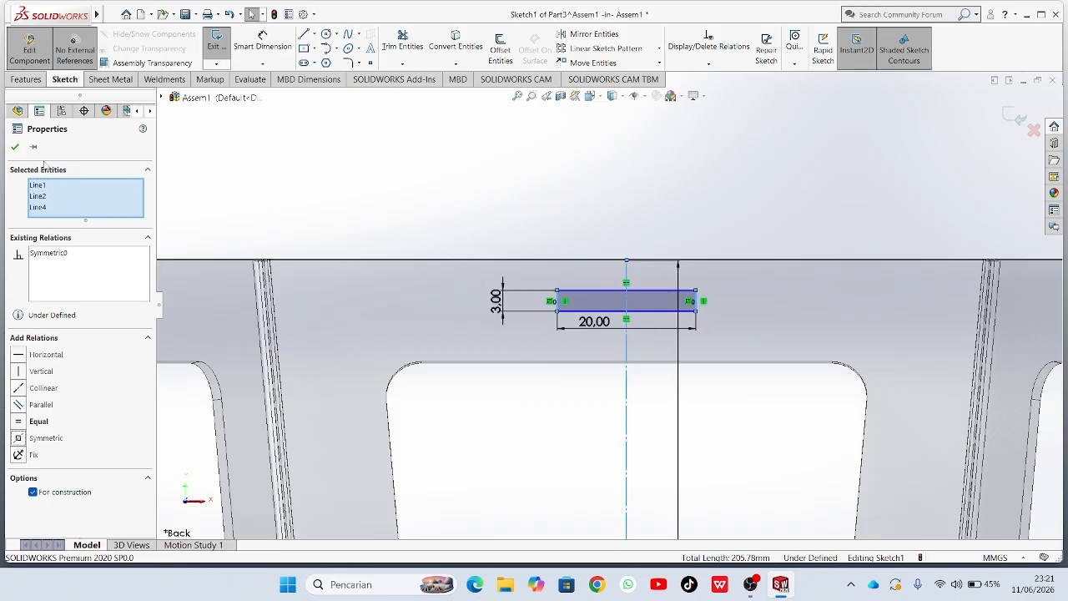
{"action": "left_click", "coordinate": [14, 148]}
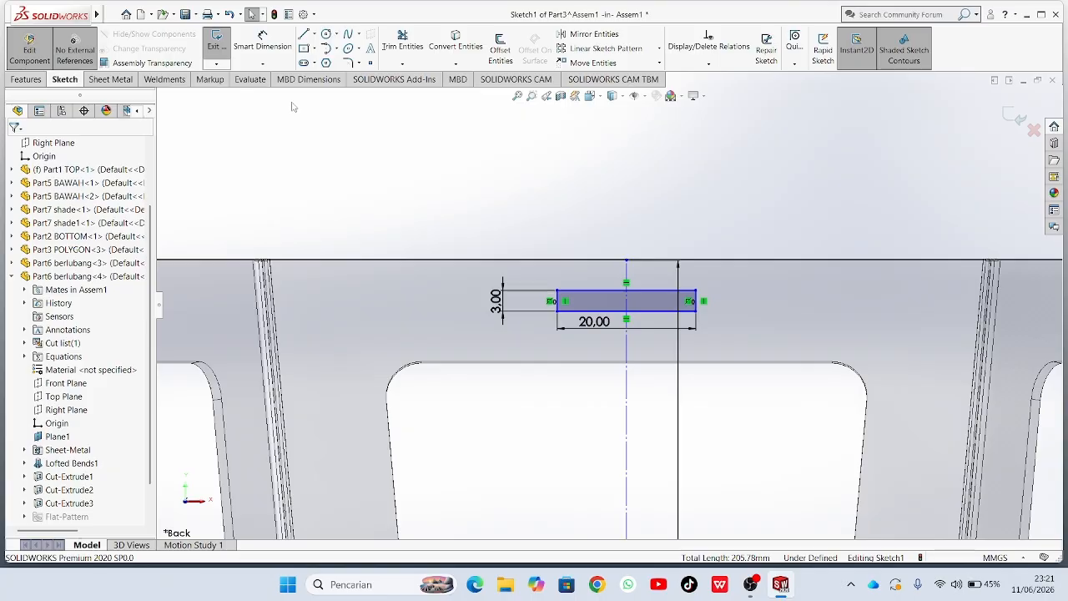
Extrude the 20 by 3 mm rectangle 180 mm with the Mid Plane end condition and return to assembly editing.
{"action": "left_click", "coordinate": [27, 79]}
{"action": "left_click", "coordinate": [223, 52]}
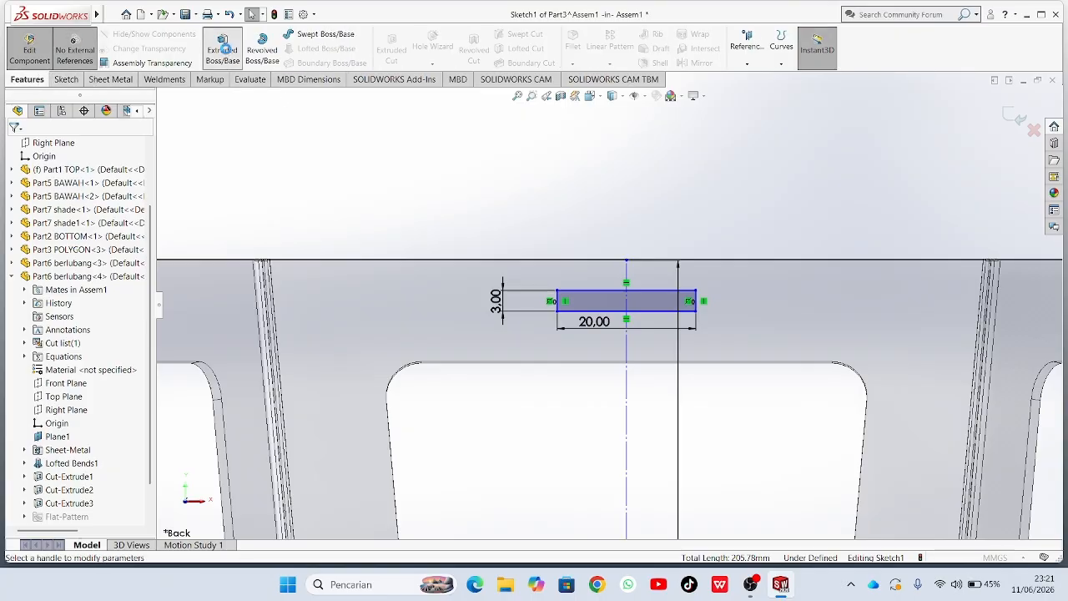
{"action": "mouse_move", "coordinate": [729, 244]}
{"action": "middle_mouse_down"}
{"action": "mouse_move", "coordinate": [732, 276]}
{"action": "mouse_move", "coordinate": [801, 305]}
{"action": "mouse_move", "coordinate": [787, 319]}
{"action": "mouse_move", "coordinate": [747, 323]}
{"action": "mouse_move", "coordinate": [335, 240]}
{"action": "middle_mouse_up"}
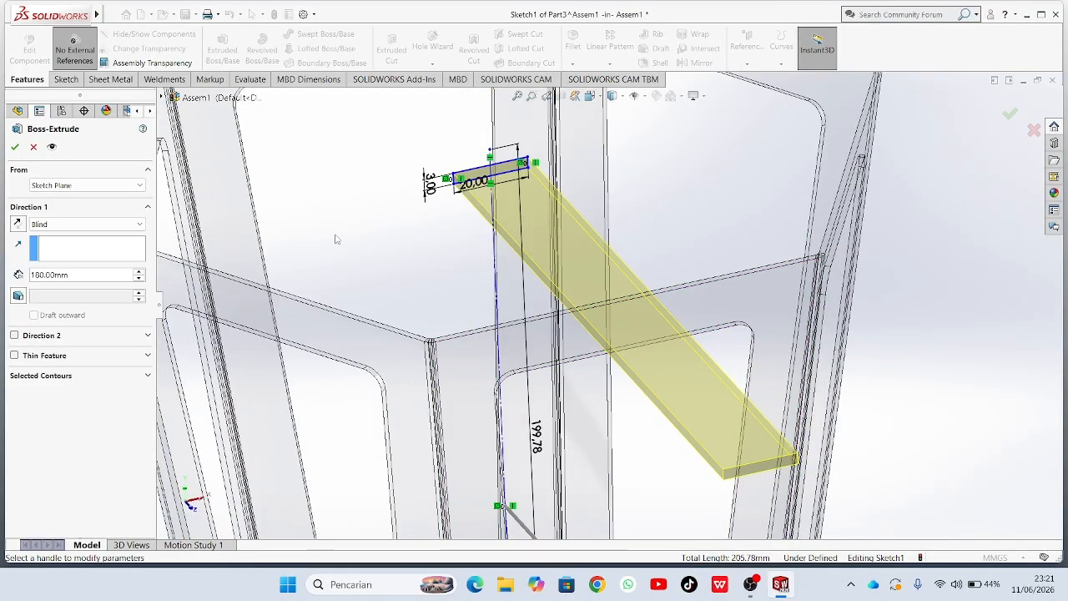
{"action": "left_click", "coordinate": [138, 225]}
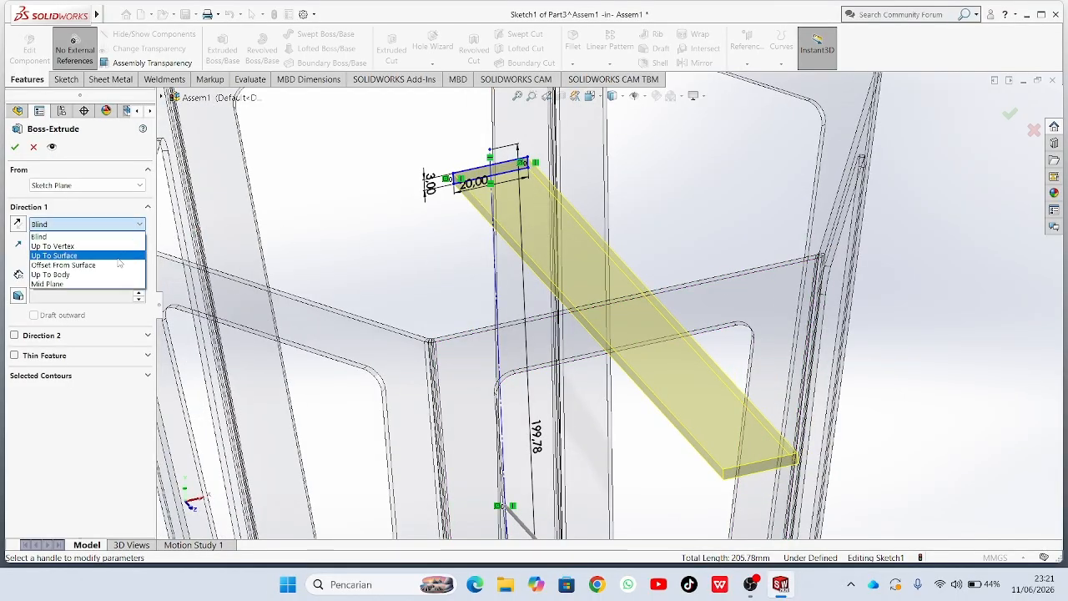
{"action": "left_click", "coordinate": [96, 285]}
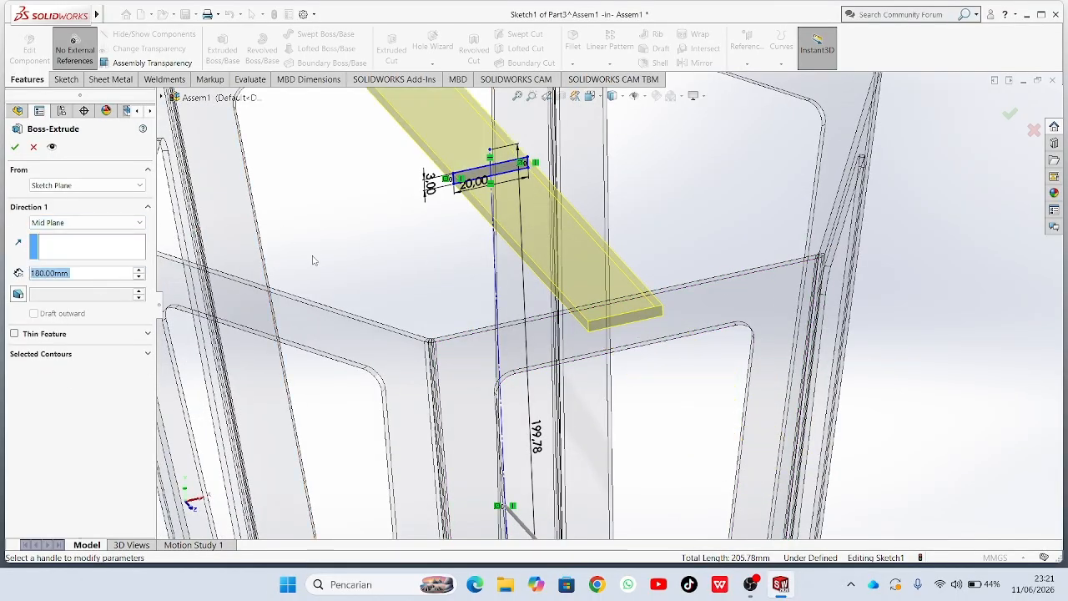
{"action": "middle_click_drag", "start_coordinate": [354, 261], "coordinate": [318, 242]}
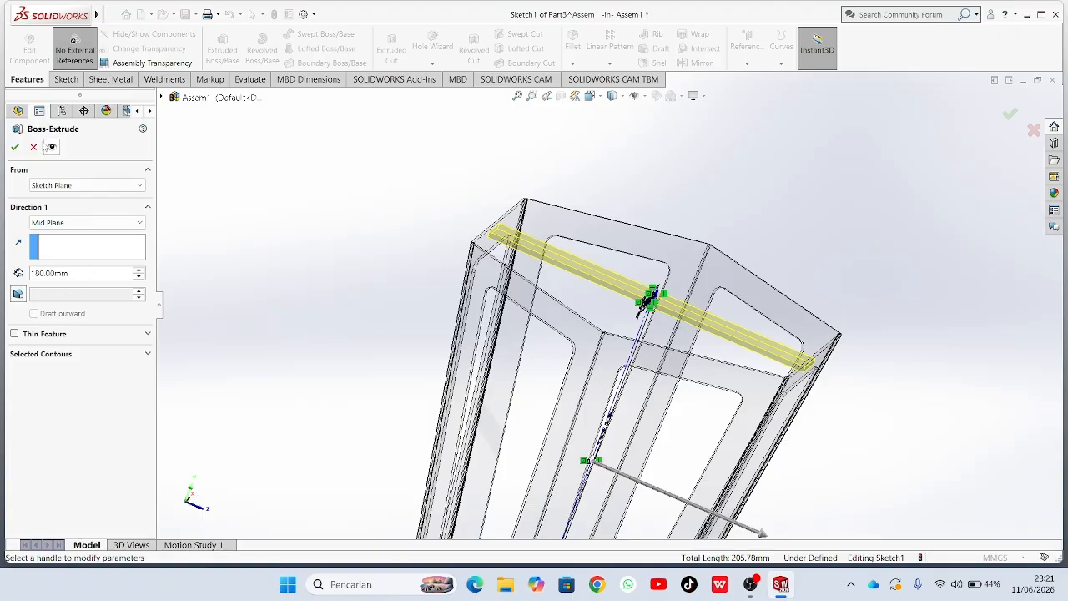
{"action": "left_click", "coordinate": [14, 147]}
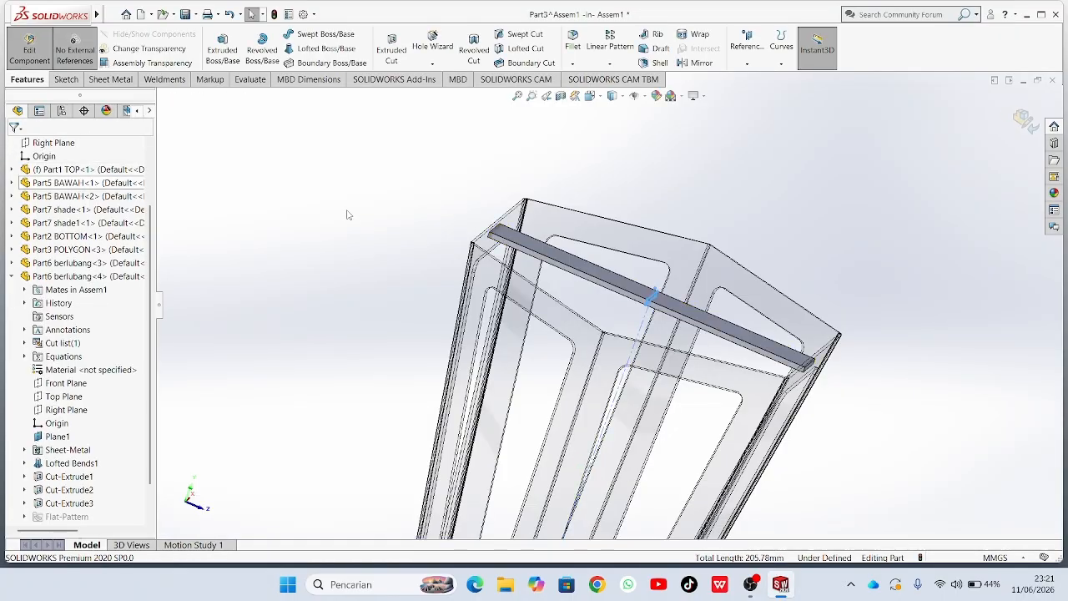
{"action": "middle_click_drag", "start_coordinate": [345, 210], "coordinate": [411, 184]}
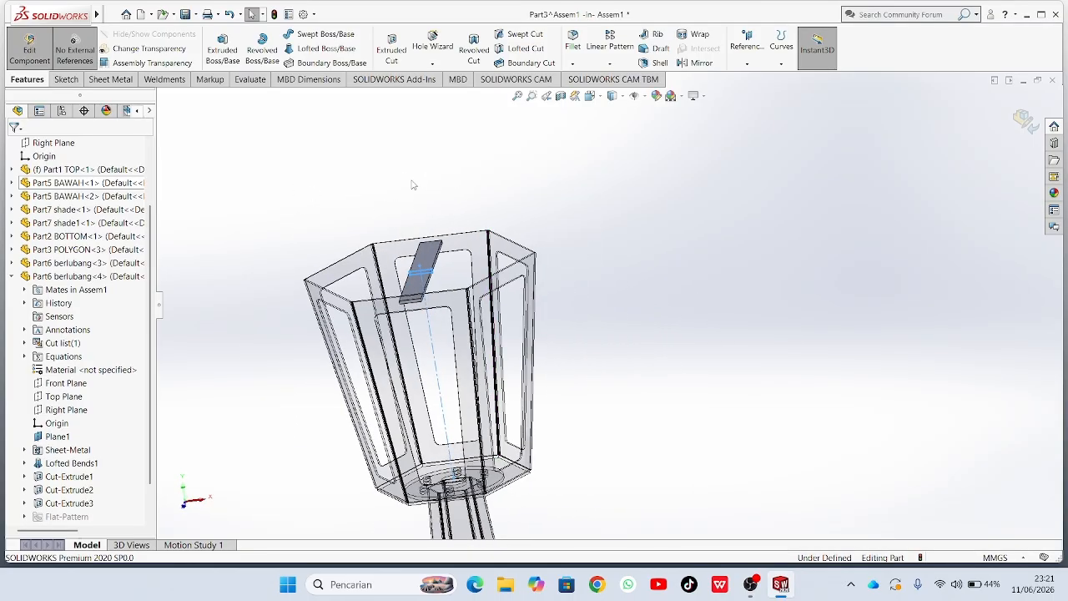
{"action": "left_click", "coordinate": [39, 53]}
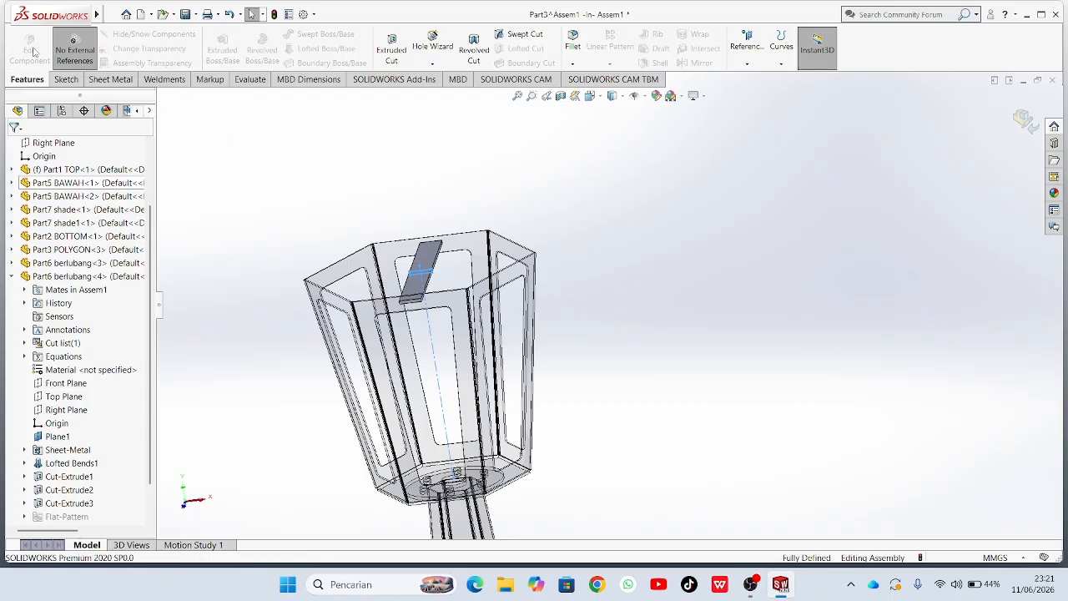
{"action": "middle_click_drag", "start_coordinate": [471, 145], "coordinate": [554, 235]}
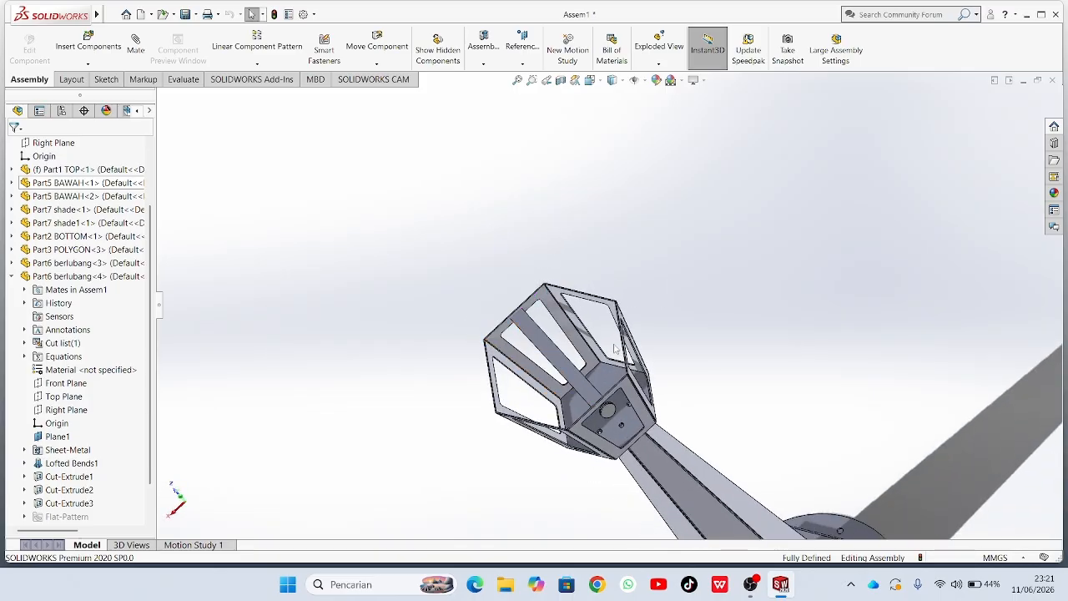
Edit the crossbar part in place and sketch a circle of about 4.8 mm radius centred on the origin at the bar's middle.
{"action": "right_click", "coordinate": [565, 369]}
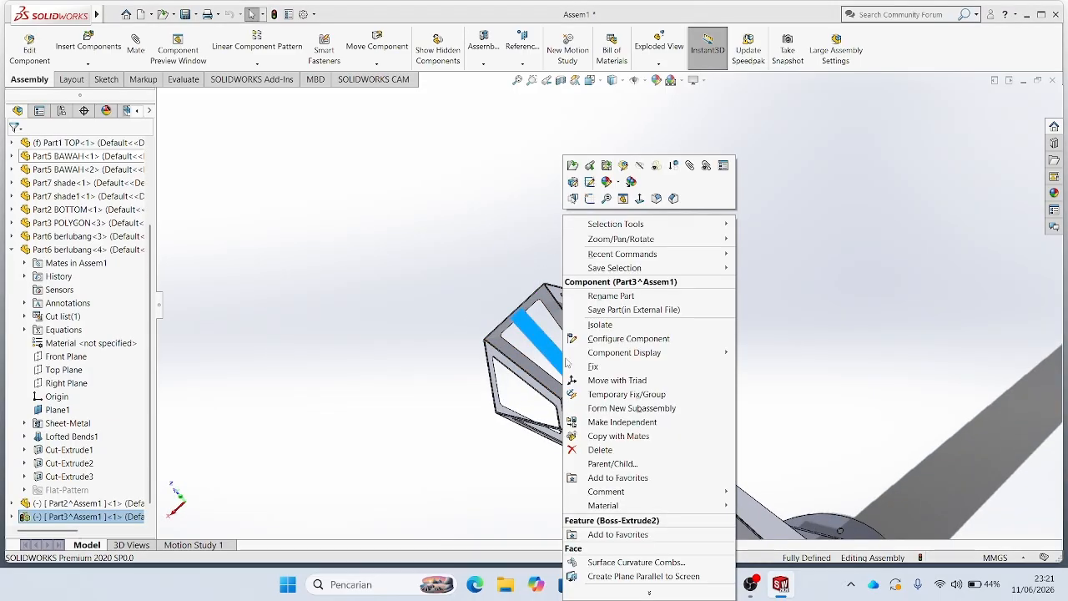
{"action": "left_click", "coordinate": [674, 198]}
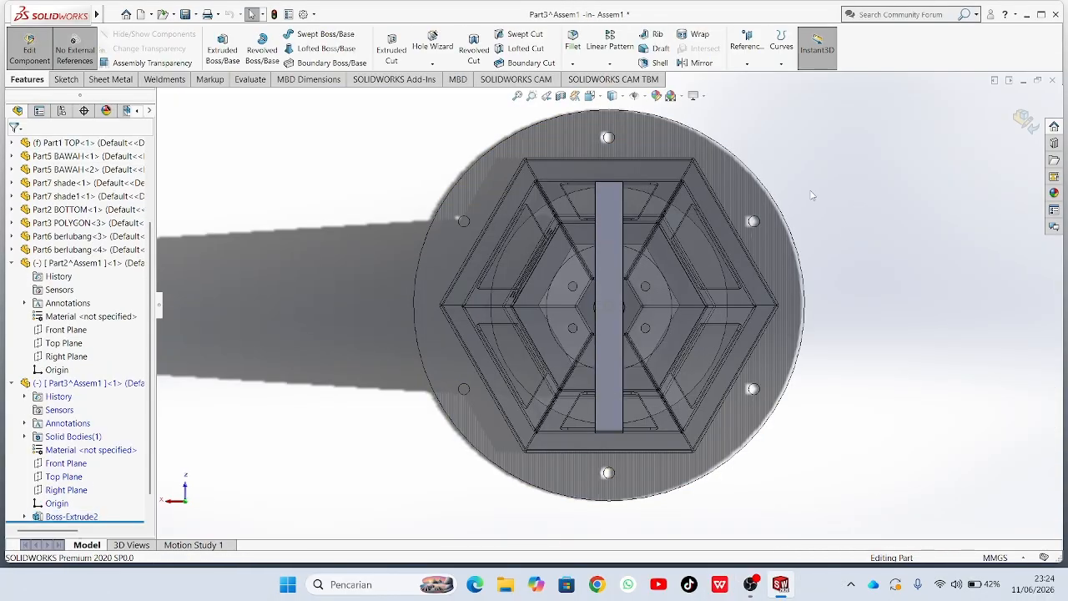
{"action": "scroll", "coordinate": [654, 254], "scroll_direction": "down", "scroll_amount": 4}
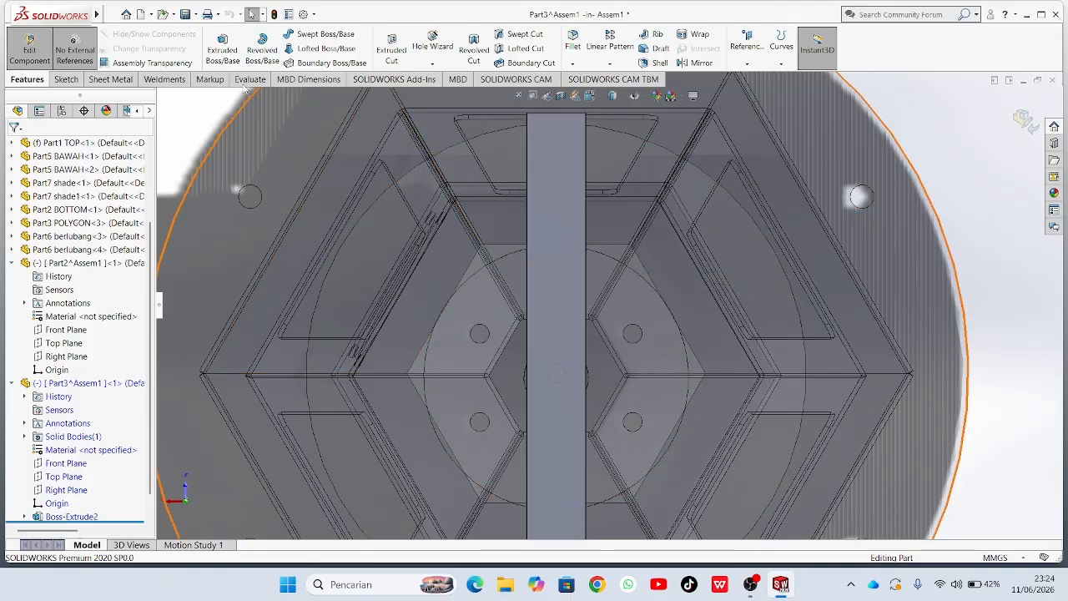
{"action": "left_click", "coordinate": [79, 78]}
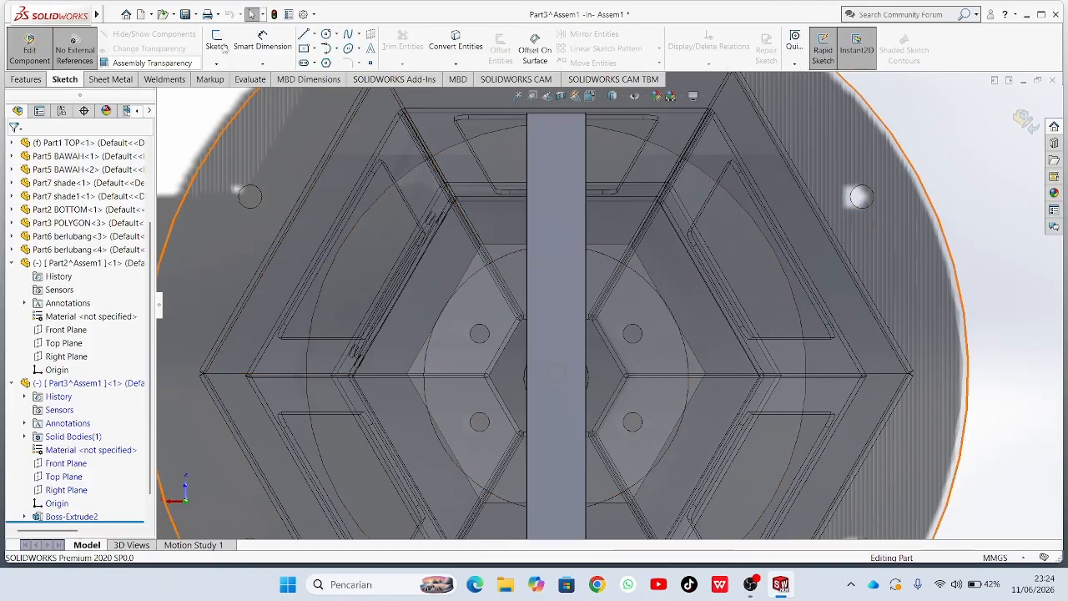
{"action": "left_click", "coordinate": [335, 34]}
{"action": "left_click", "coordinate": [344, 49]}
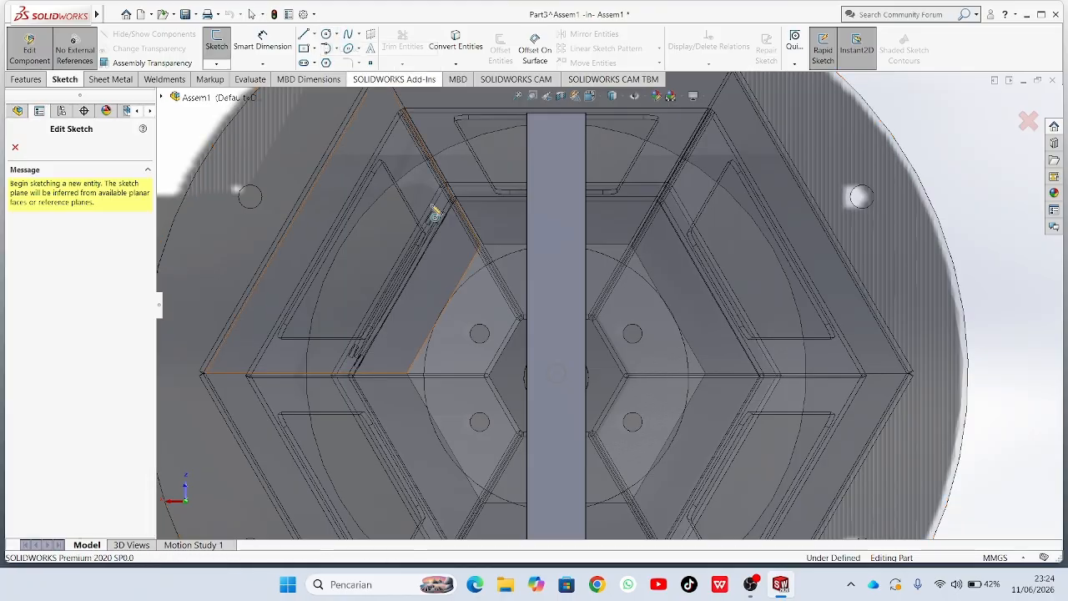
{"action": "left_click", "coordinate": [556, 377]}
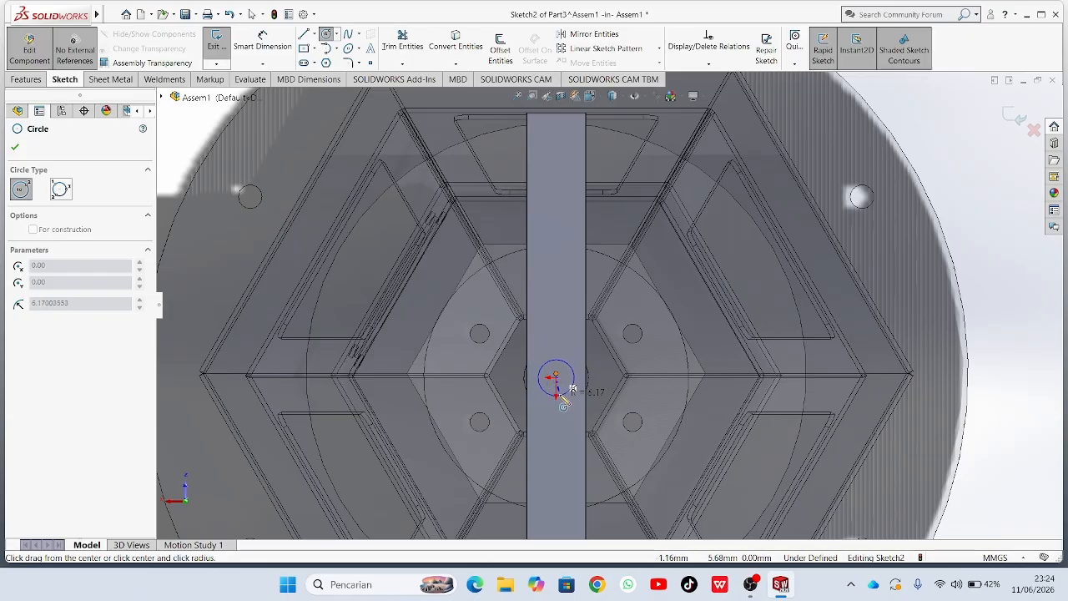
{"action": "left_click", "coordinate": [568, 388]}
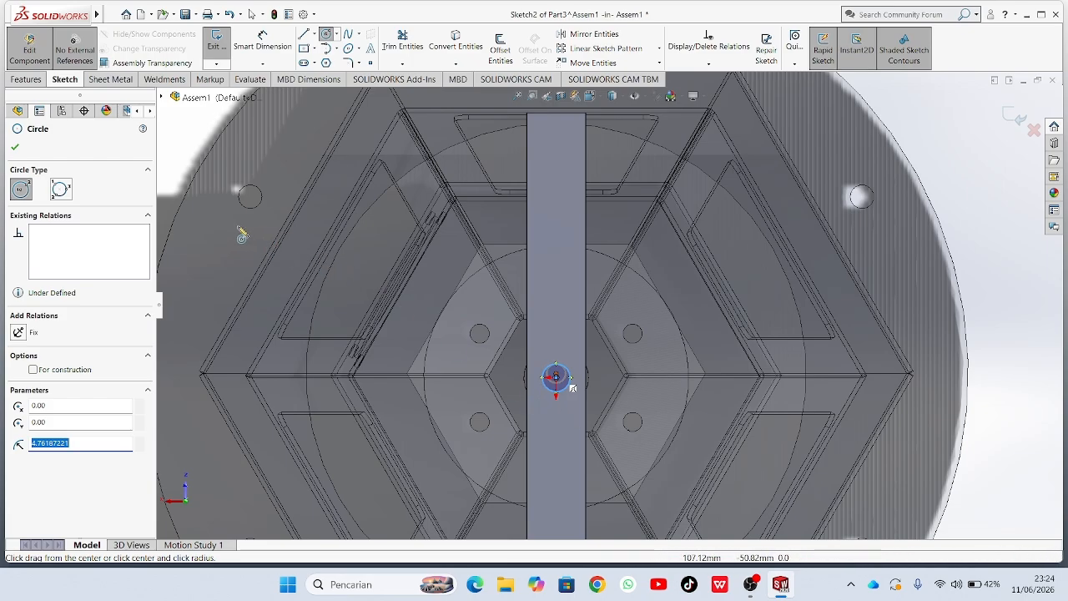
{"action": "left_click", "coordinate": [14, 149]}
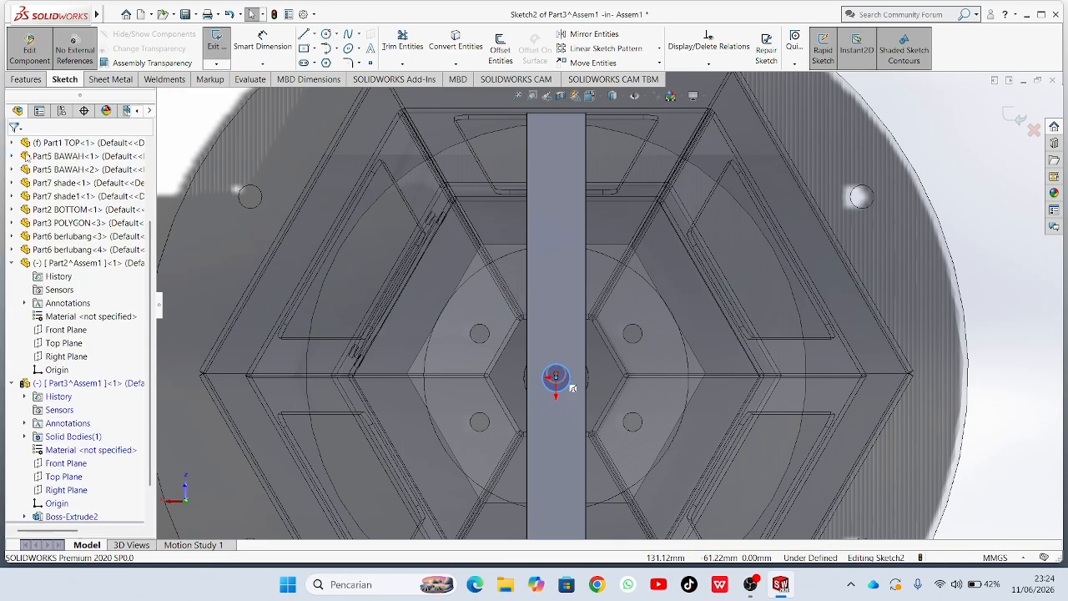
{"action": "left_click", "coordinate": [262, 45]}
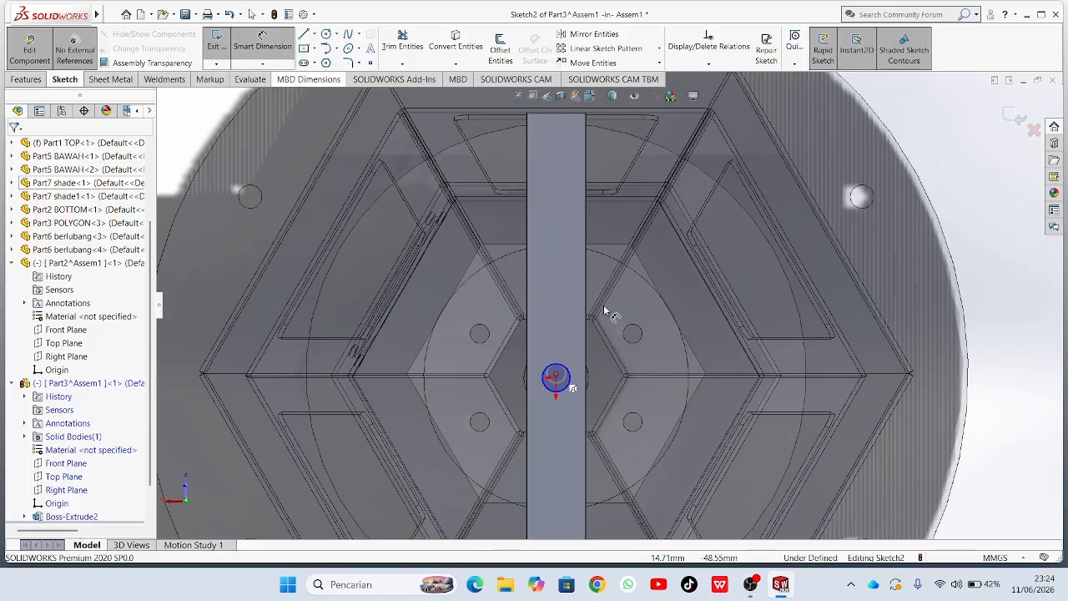
{"action": "left_click", "coordinate": [558, 375]}
{"action": "left_click", "coordinate": [586, 343]}
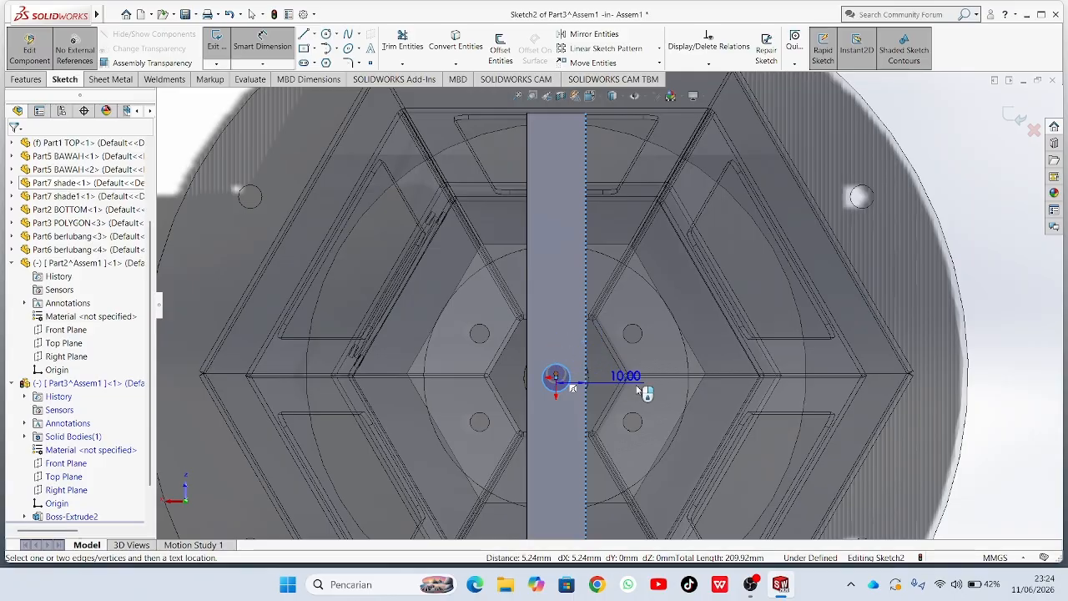
{"action": "left_click", "coordinate": [252, 49]}
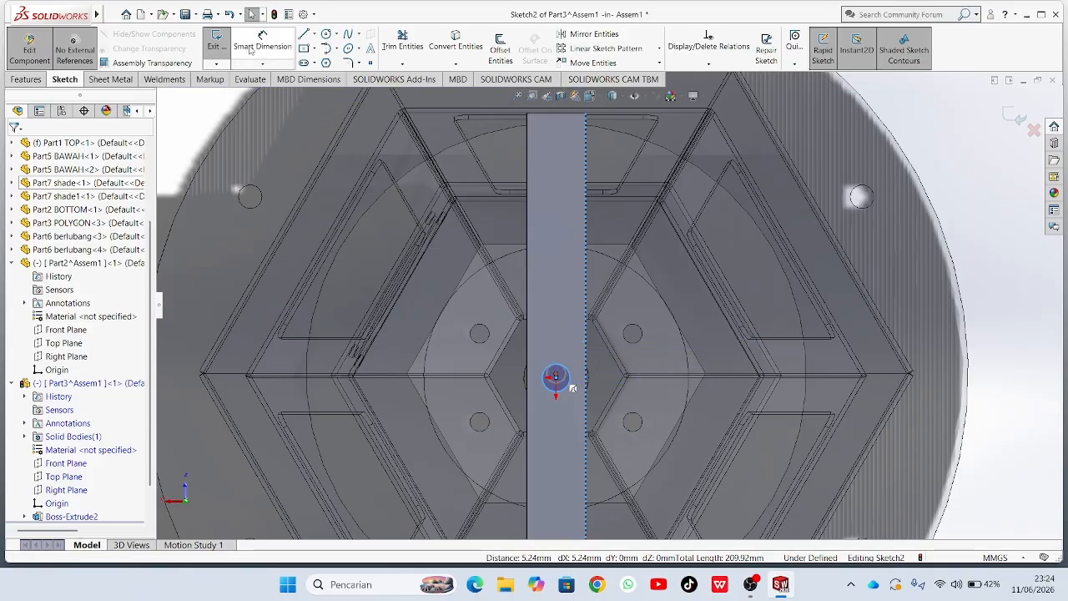
Dimension the circle at the crossbar's middle and set its diameter to 6.5 mm.
{"action": "left_click", "coordinate": [264, 42]}
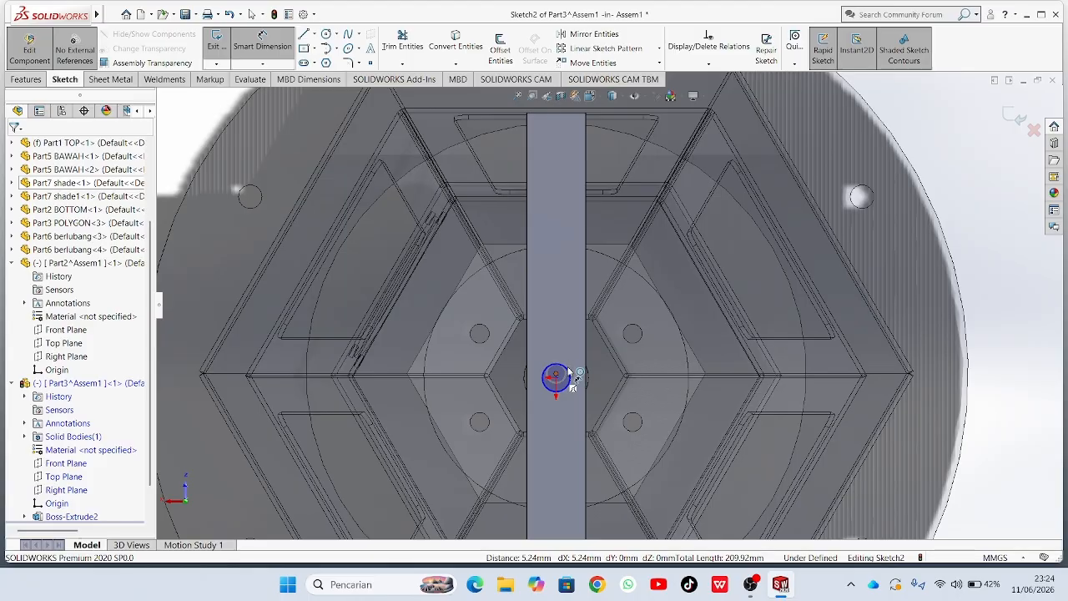
{"action": "left_click", "coordinate": [570, 375]}
{"action": "left_click", "coordinate": [562, 324]}
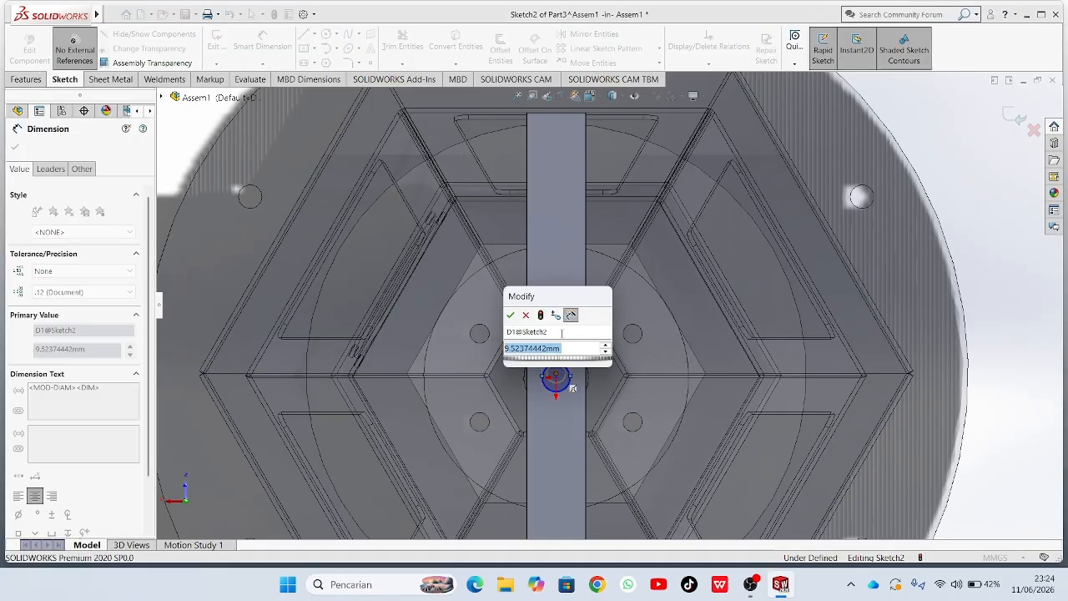
{"action": "type", "text": "="}
{"action": "key", "text": "BackSpace"}
{"action": "type", "text": "6"}
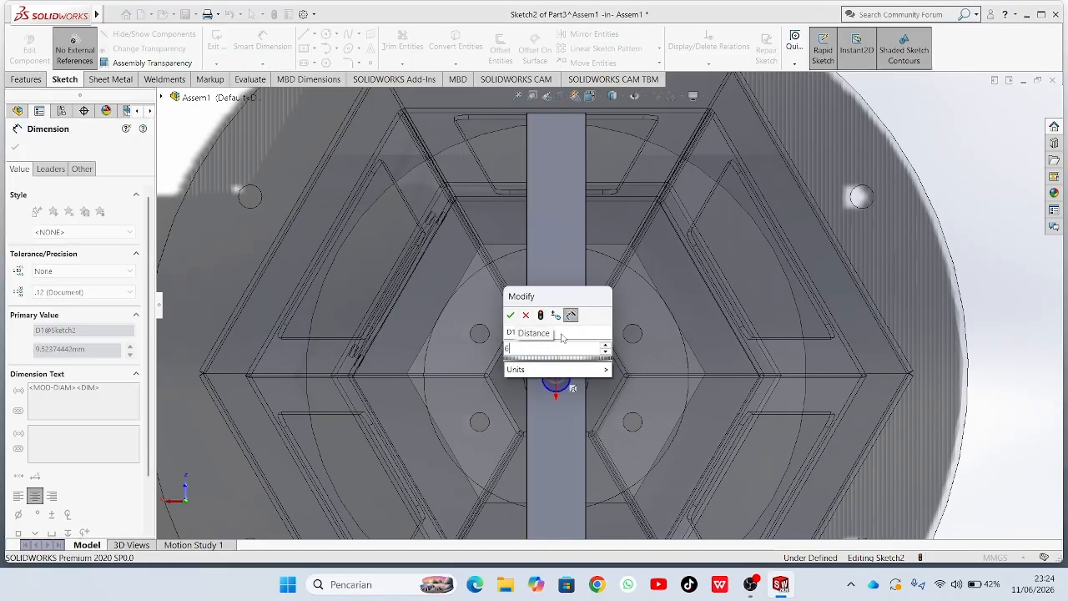
{"action": "type", "text": ".5"}
{"action": "key", "text": "Return"}
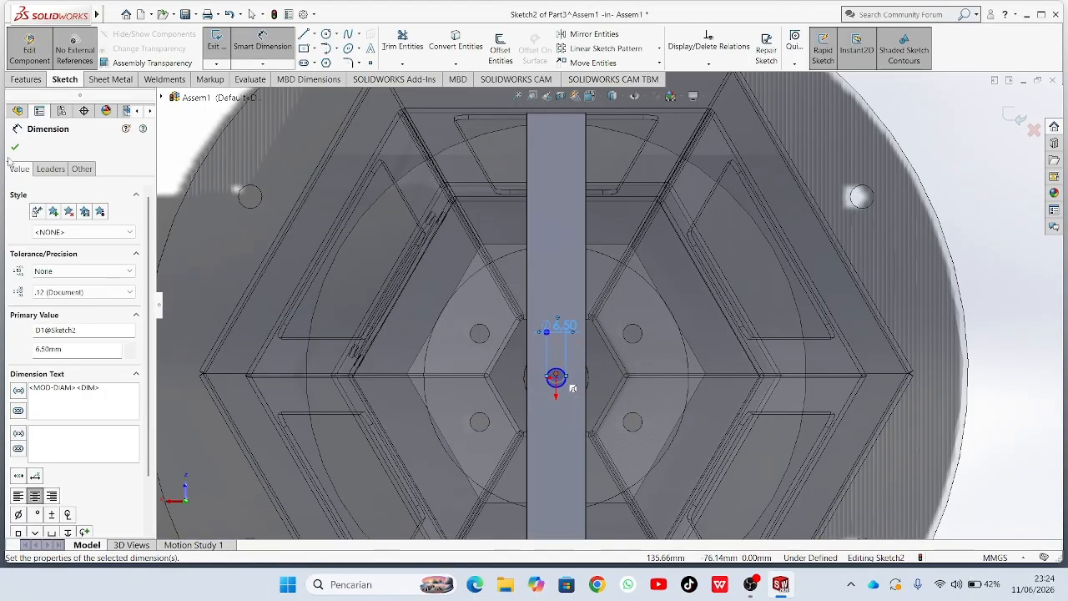
{"action": "left_click", "coordinate": [14, 148]}
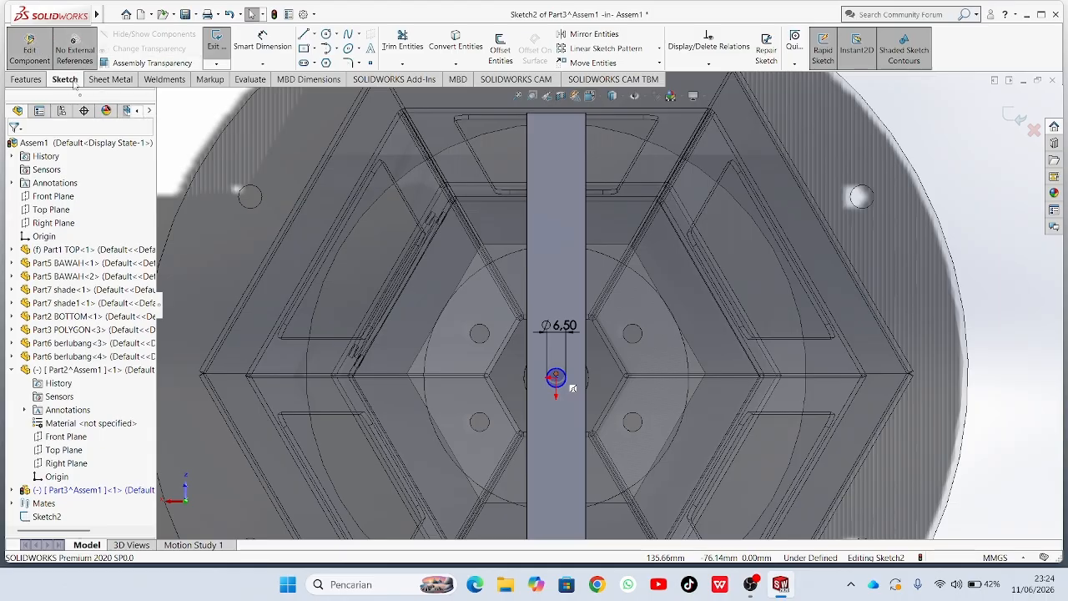
Cut-extrude the circle through the crossbar with a 180 mm Blind depth and return to assembly editing.
{"action": "left_click", "coordinate": [28, 80]}
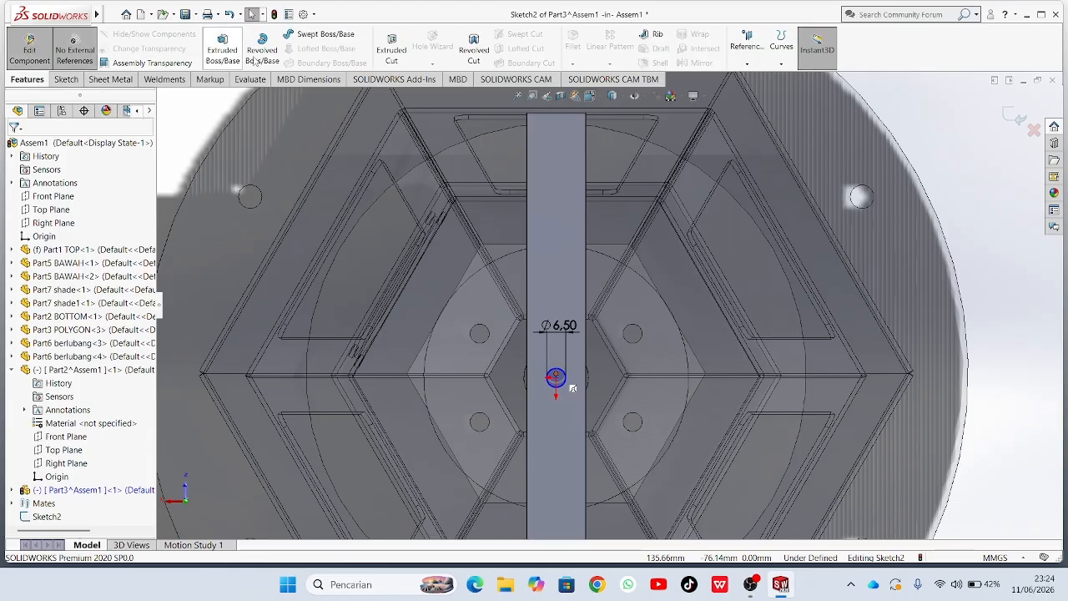
{"action": "left_click", "coordinate": [391, 51]}
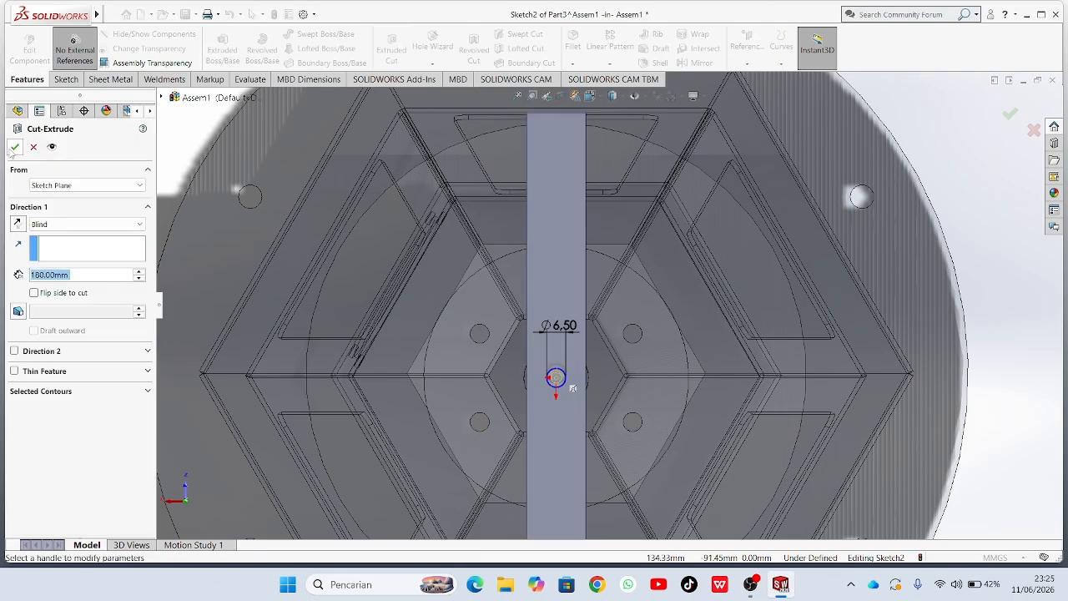
{"action": "left_click", "coordinate": [14, 147]}
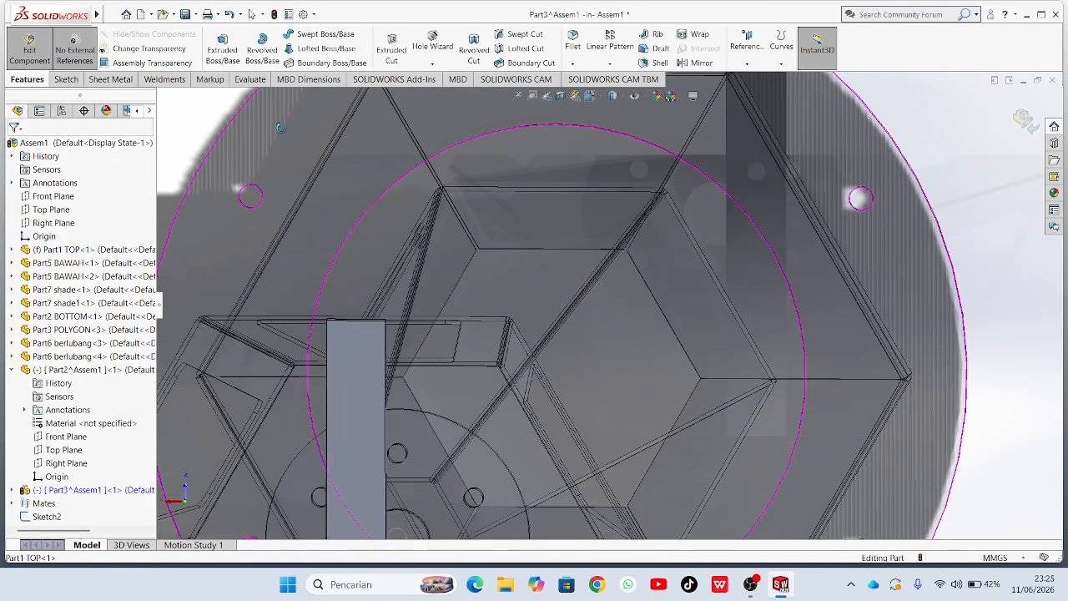
{"action": "mouse_move", "coordinate": [281, 128]}
{"action": "middle_mouse_down"}
{"action": "mouse_move", "coordinate": [294, 116]}
{"action": "mouse_move", "coordinate": [270, 114]}
{"action": "middle_mouse_up"}
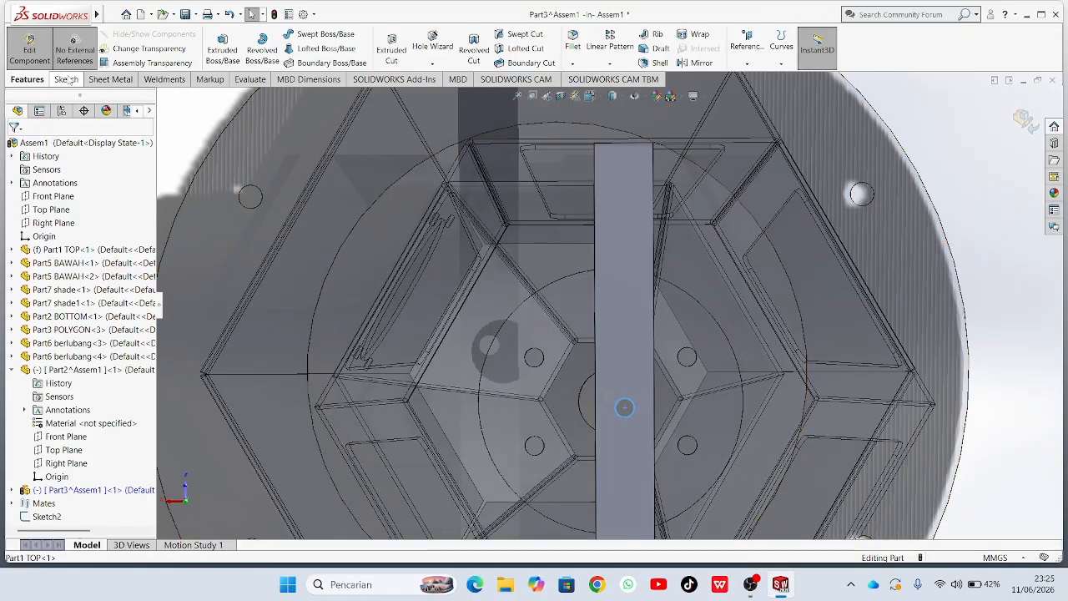
{"action": "left_click", "coordinate": [29, 47]}
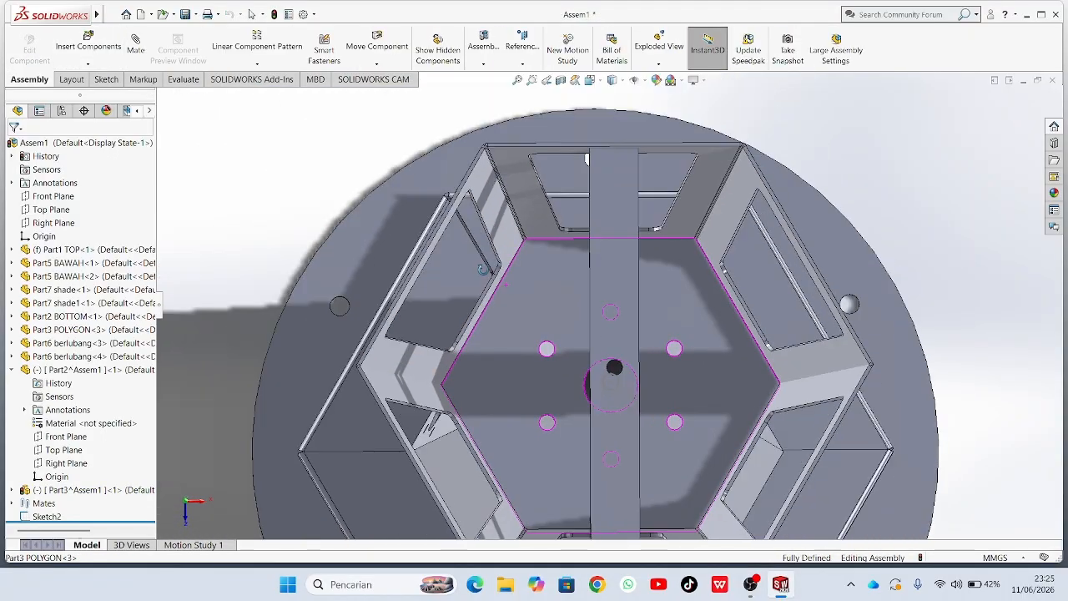
Browse the Toolbox's DIN Bolts and Screws folder to the Studs category.
{"action": "middle_click_drag", "start_coordinate": [482, 268], "coordinate": [518, 251]}
{"action": "scroll", "coordinate": [517, 250], "scroll_direction": "up", "scroll_amount": 5}
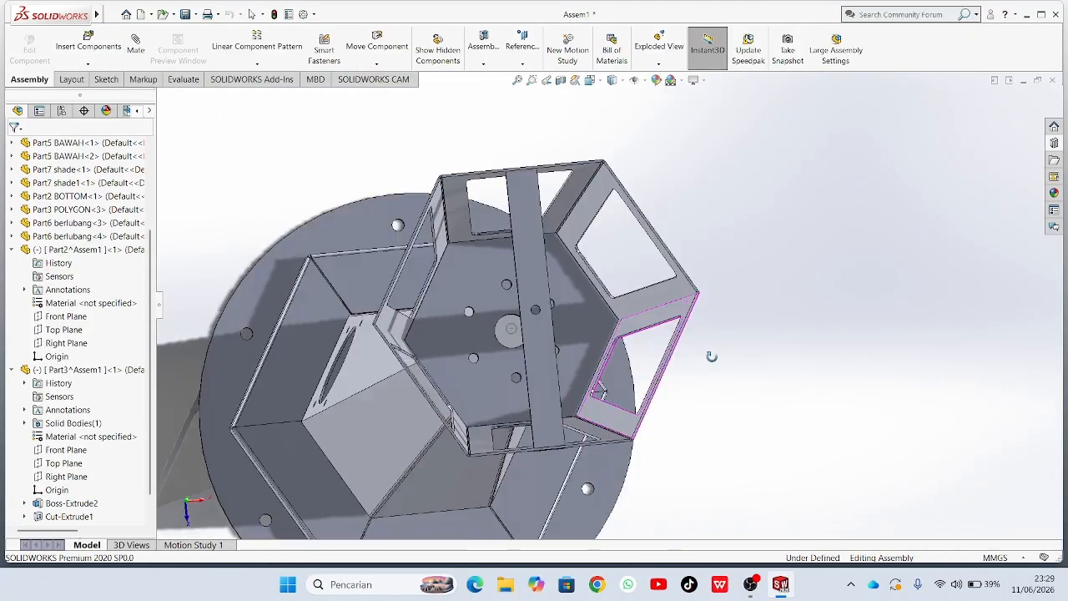
{"action": "middle_click_drag", "start_coordinate": [710, 357], "coordinate": [701, 281]}
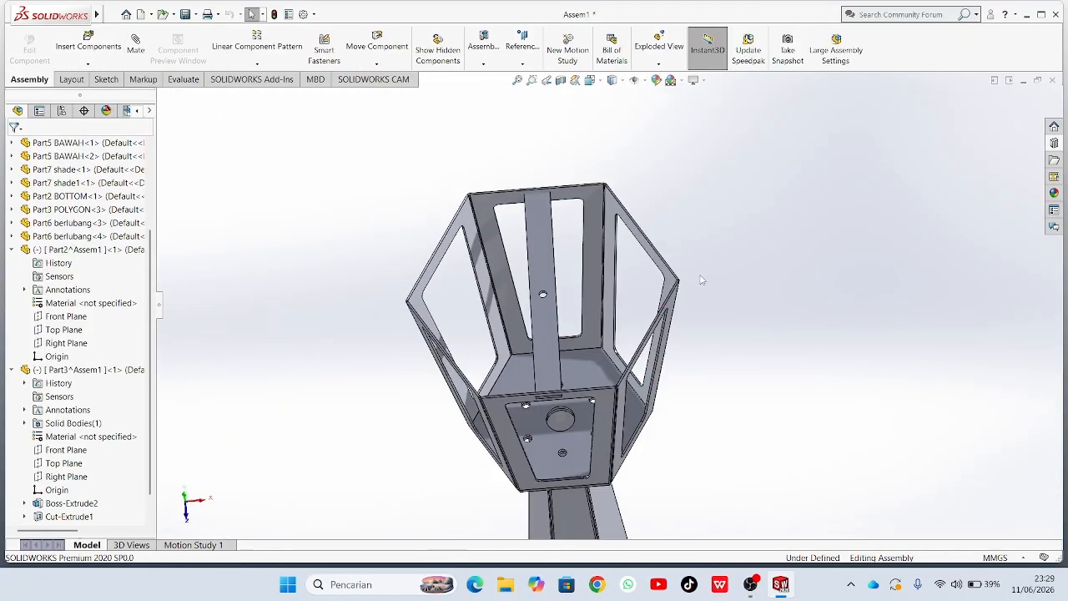
{"action": "scroll", "coordinate": [752, 306], "scroll_direction": "up", "scroll_amount": 2}
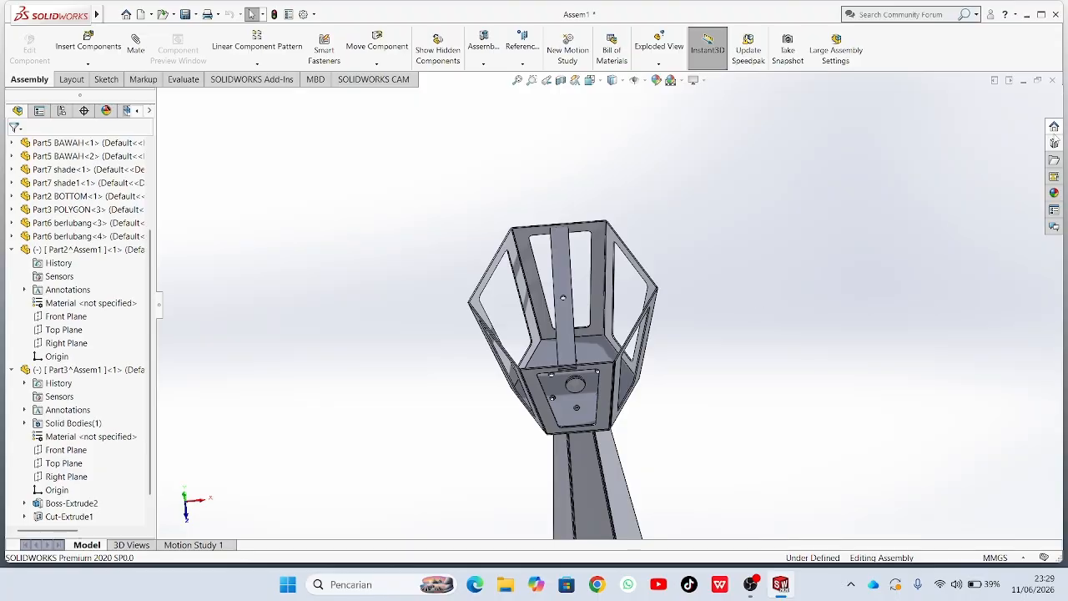
{"action": "left_click", "coordinate": [1054, 143]}
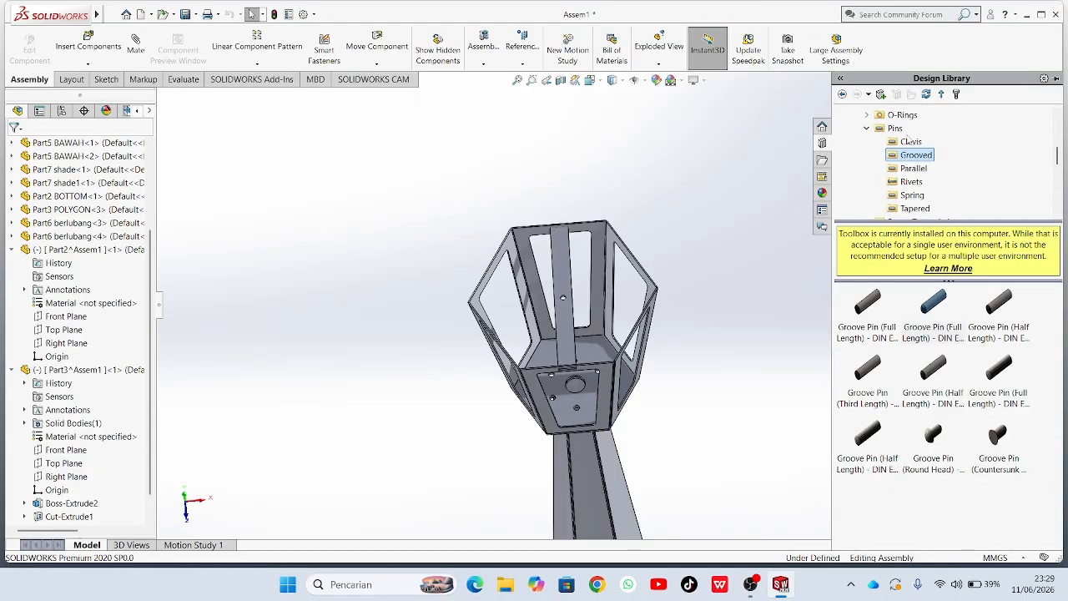
{"action": "left_click", "coordinate": [842, 93]}
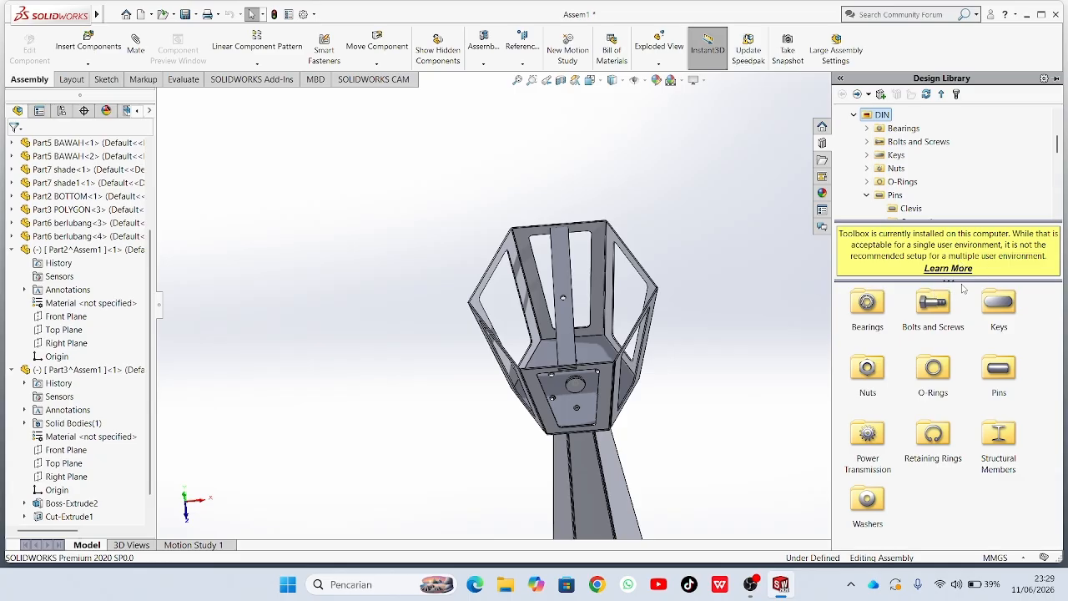
{"action": "double_click", "coordinate": [926, 306]}
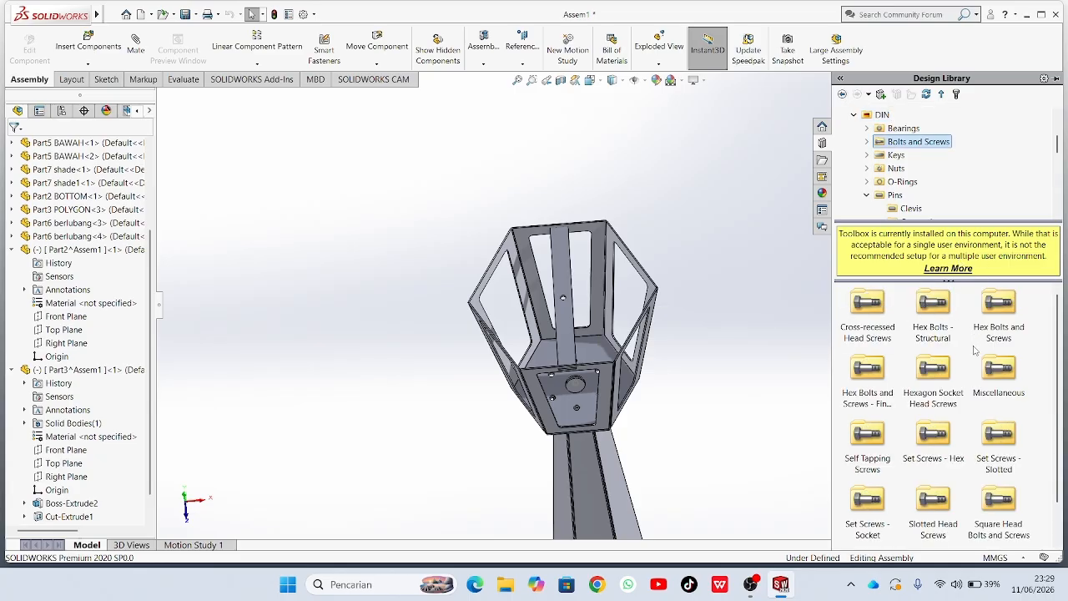
{"action": "scroll", "coordinate": [972, 368], "scroll_direction": "down", "scroll_amount": 1}
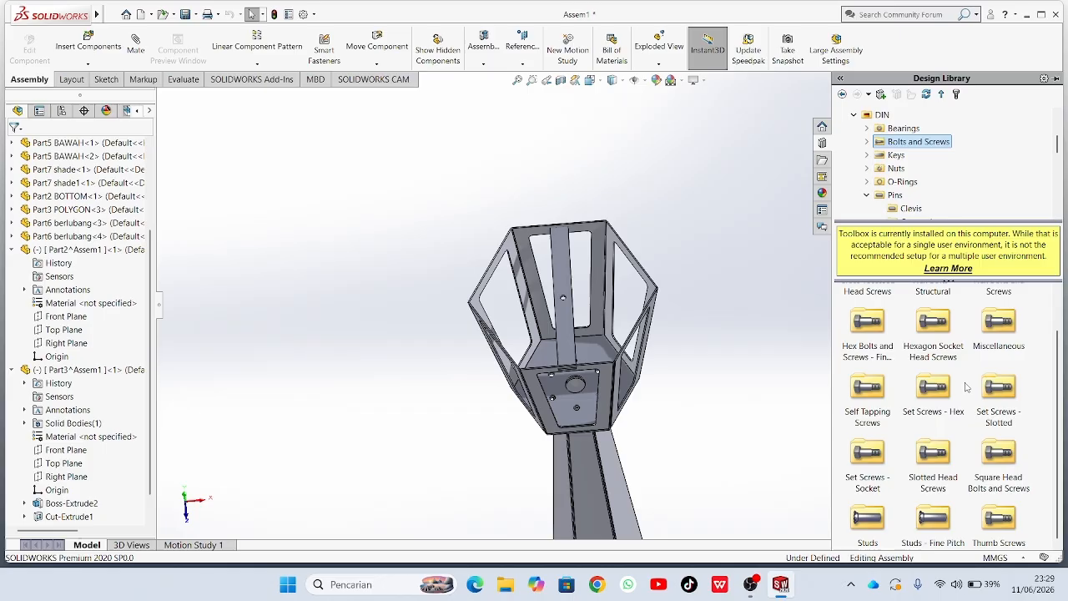
{"action": "double_click", "coordinate": [868, 515]}
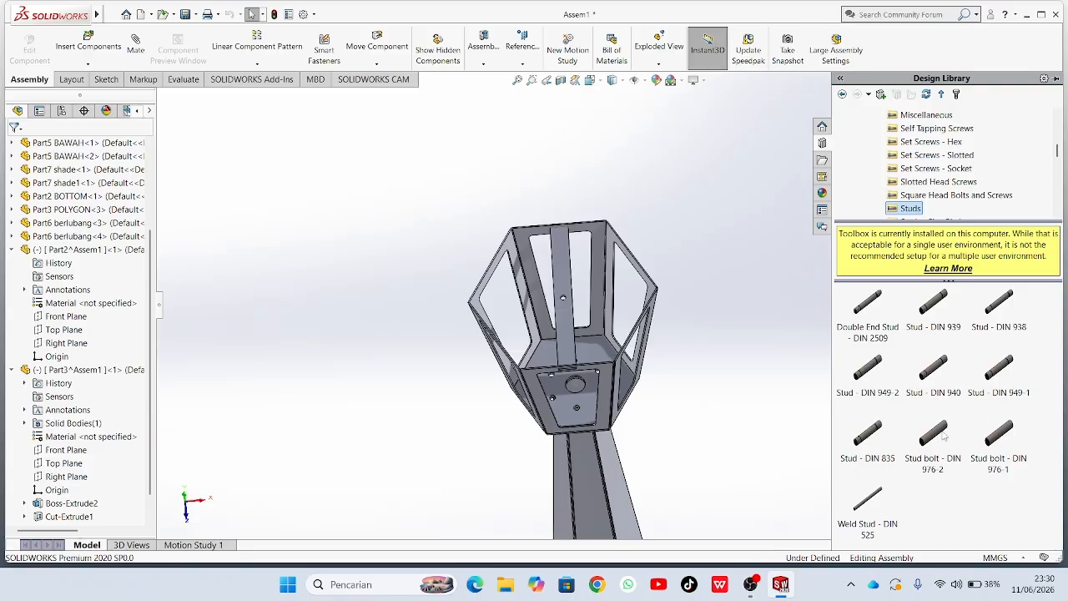
Insert one DIN 976-2 stud bolt of size M6 and length 60 beside the lantern, with simplified thread display.
{"action": "mouse_move", "coordinate": [941, 431]}
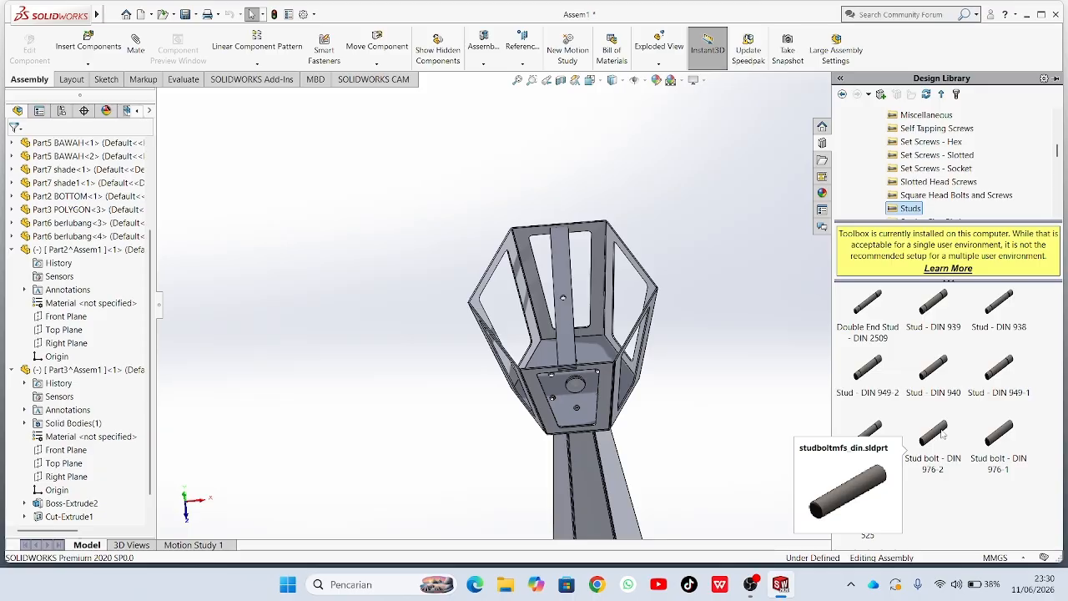
{"action": "left_click_drag", "start_coordinate": [941, 434], "coordinate": [702, 281]}
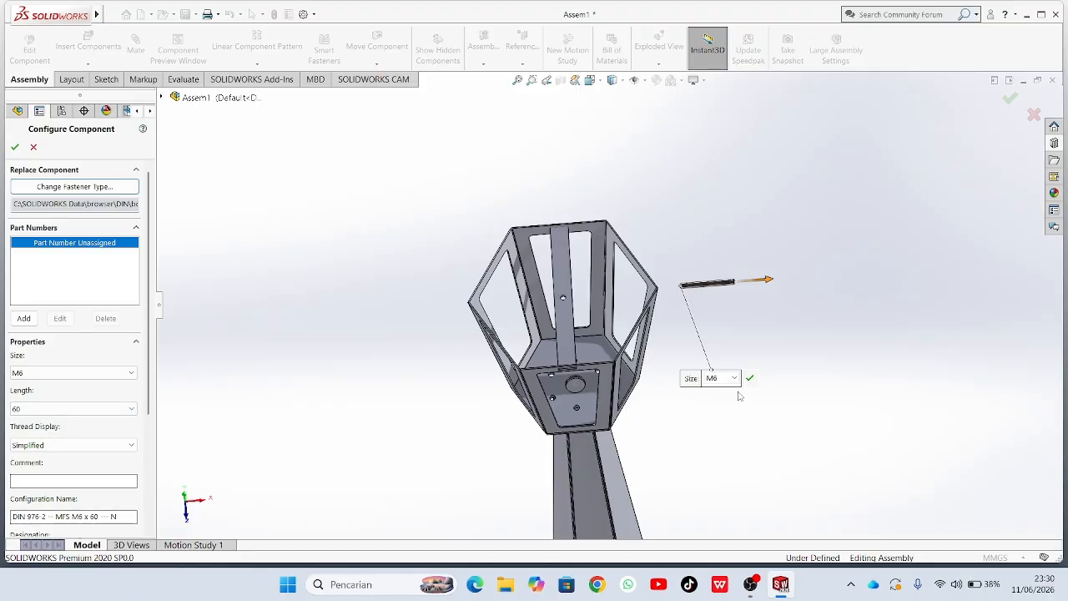
{"action": "middle_click_drag", "start_coordinate": [738, 396], "coordinate": [535, 273]}
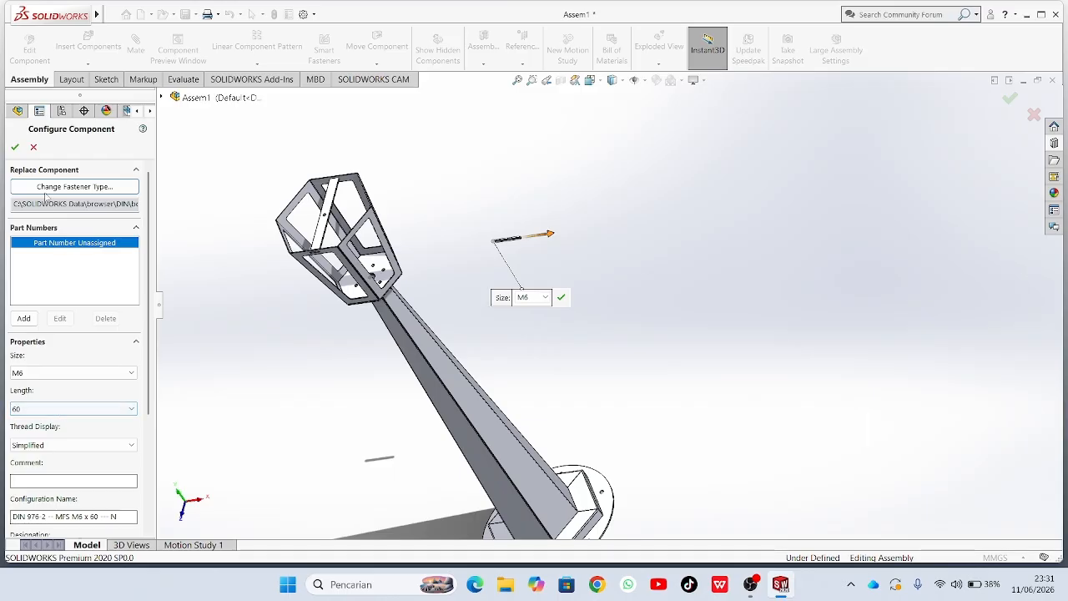
{"action": "left_click", "coordinate": [15, 147]}
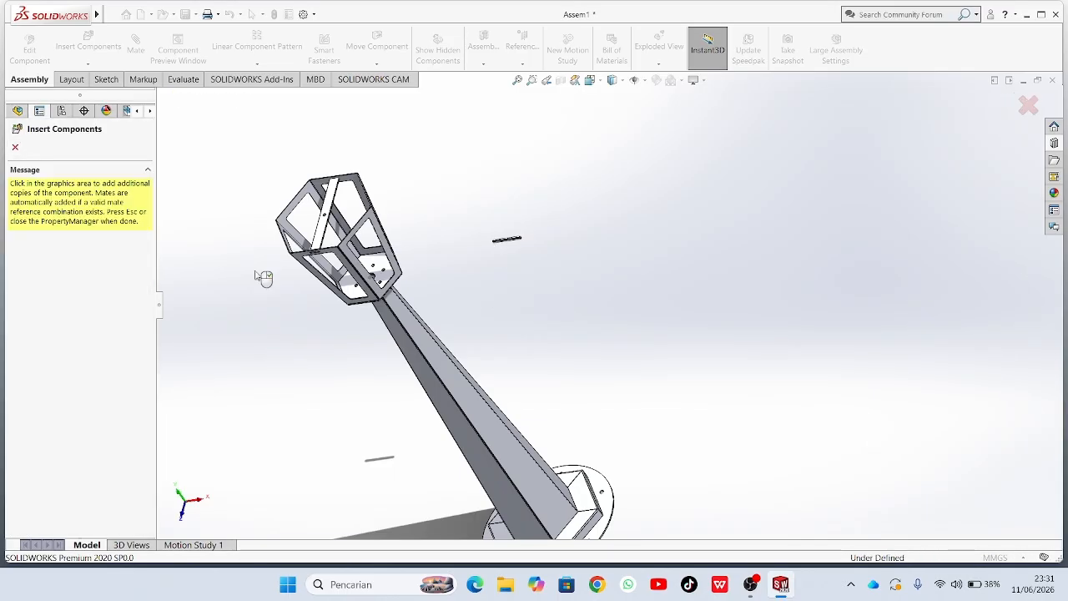
{"action": "left_click", "coordinate": [15, 147]}
Mate the stud bolt's cylindrical face concentric with the hole in the middle of the crossbar.
{"action": "middle_click_drag", "start_coordinate": [477, 360], "coordinate": [515, 325]}
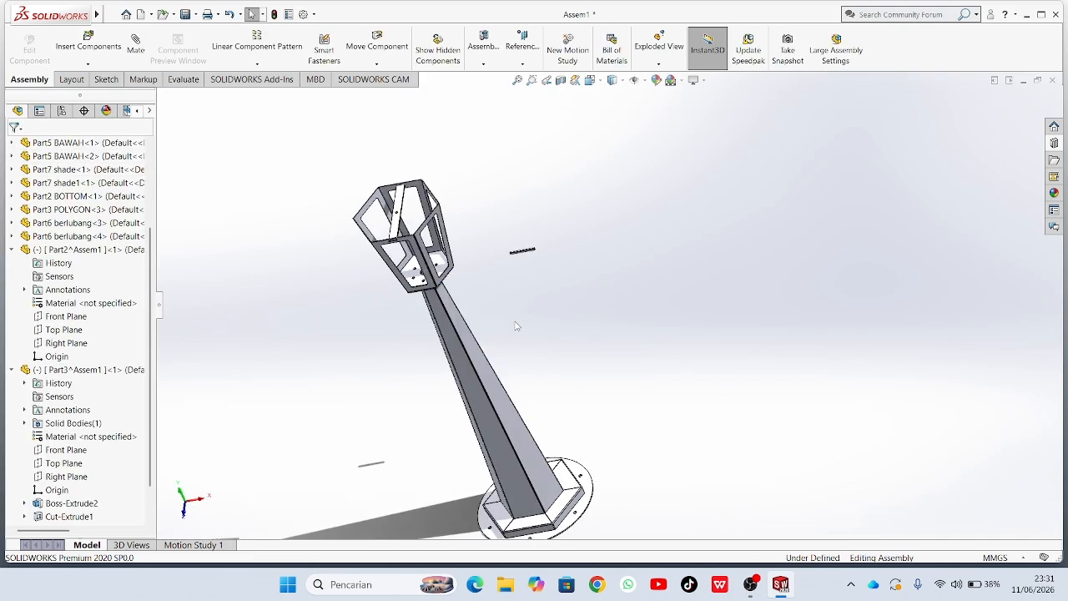
{"action": "scroll", "coordinate": [513, 255], "scroll_direction": "down", "scroll_amount": 8}
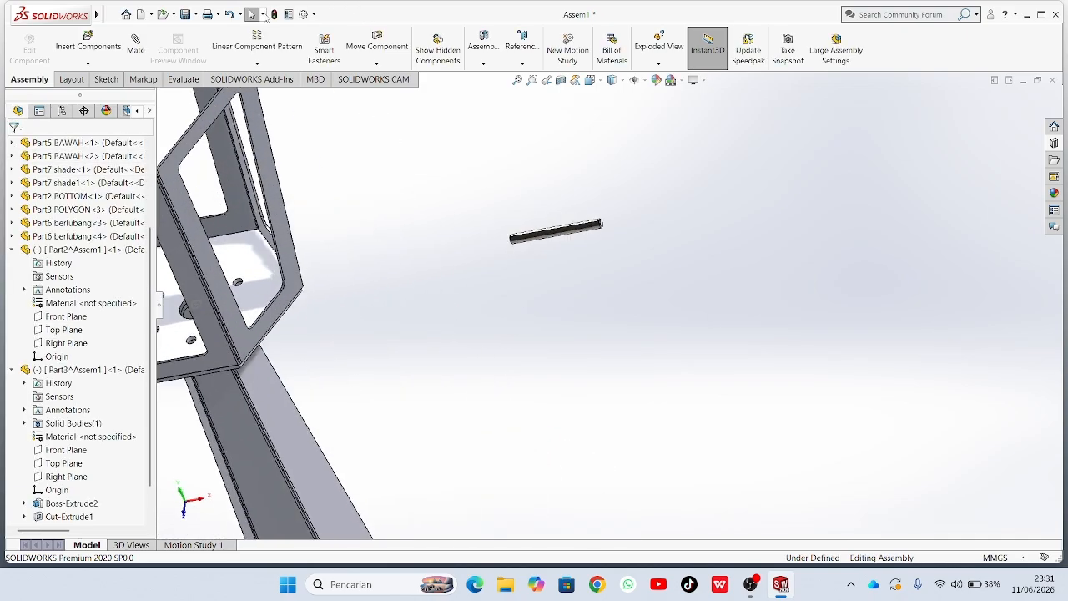
{"action": "left_click", "coordinate": [140, 47]}
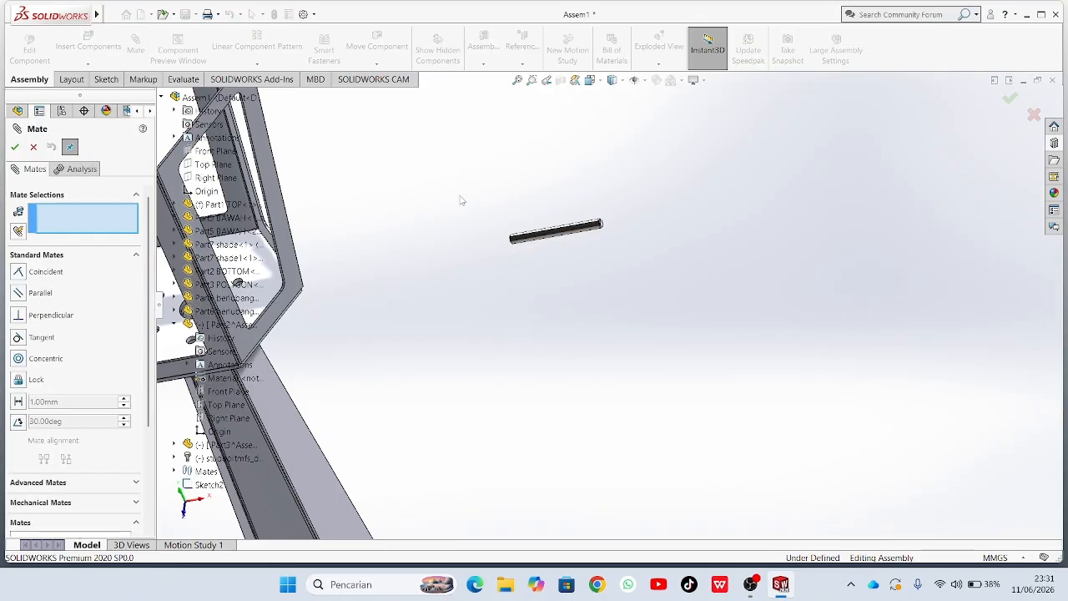
{"action": "middle_click_drag", "start_coordinate": [648, 222], "coordinate": [593, 212]}
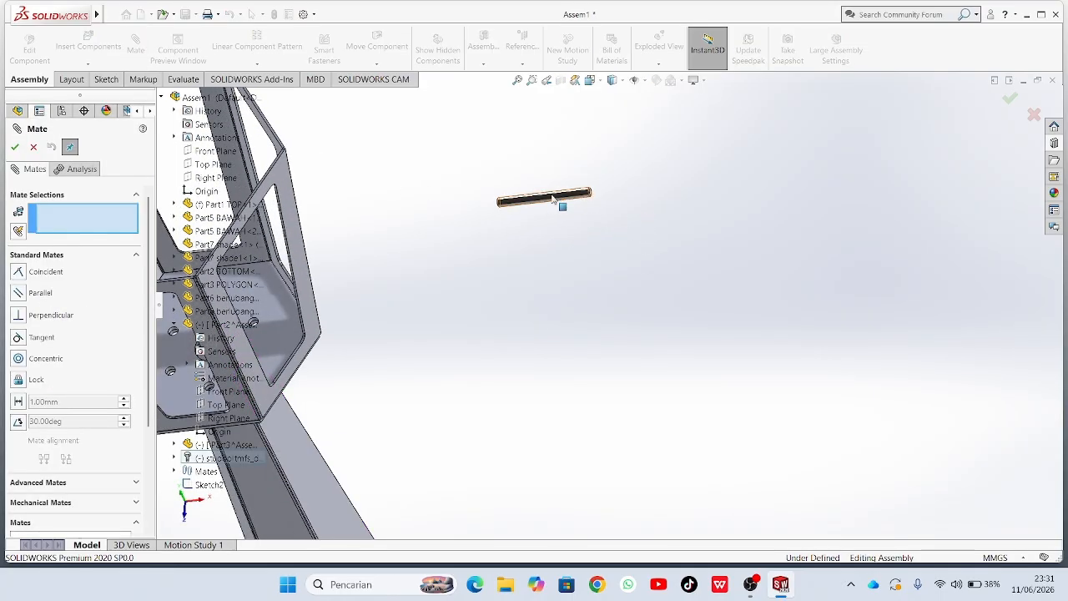
{"action": "left_click", "coordinate": [553, 197]}
{"action": "middle_click_drag", "start_coordinate": [380, 208], "coordinate": [352, 196]}
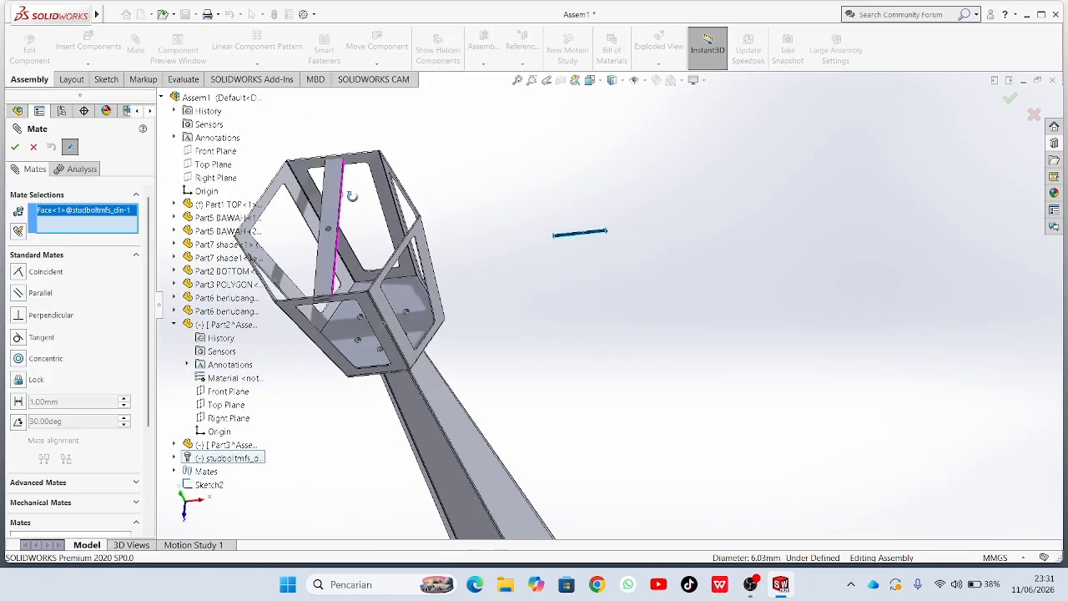
{"action": "scroll", "coordinate": [352, 197], "scroll_direction": "down", "scroll_amount": 5}
{"action": "middle_click_drag", "start_coordinate": [632, 386], "coordinate": [468, 322]}
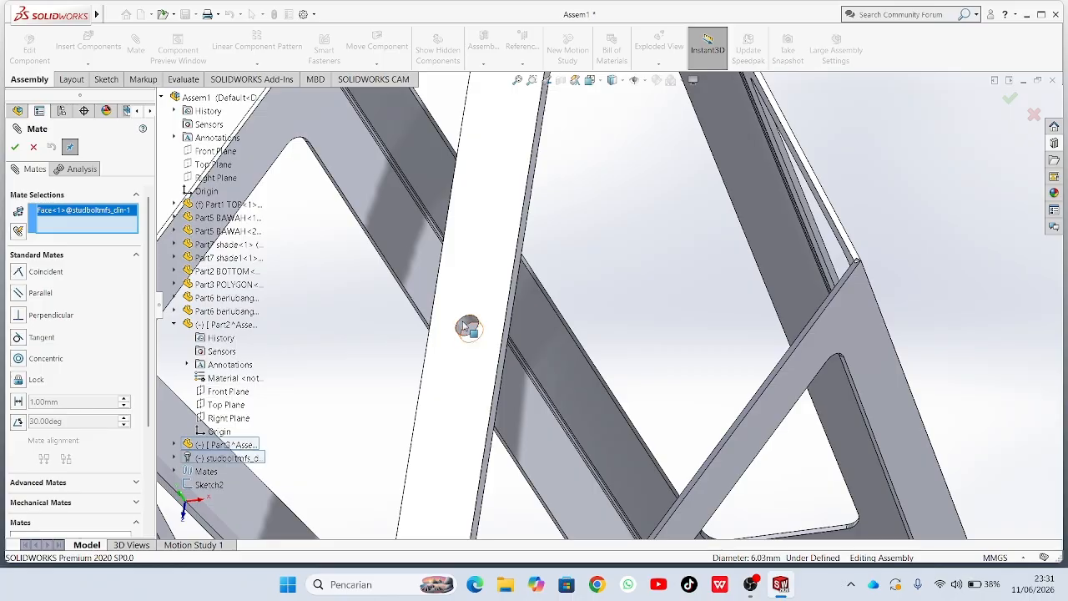
{"action": "left_click", "coordinate": [467, 327]}
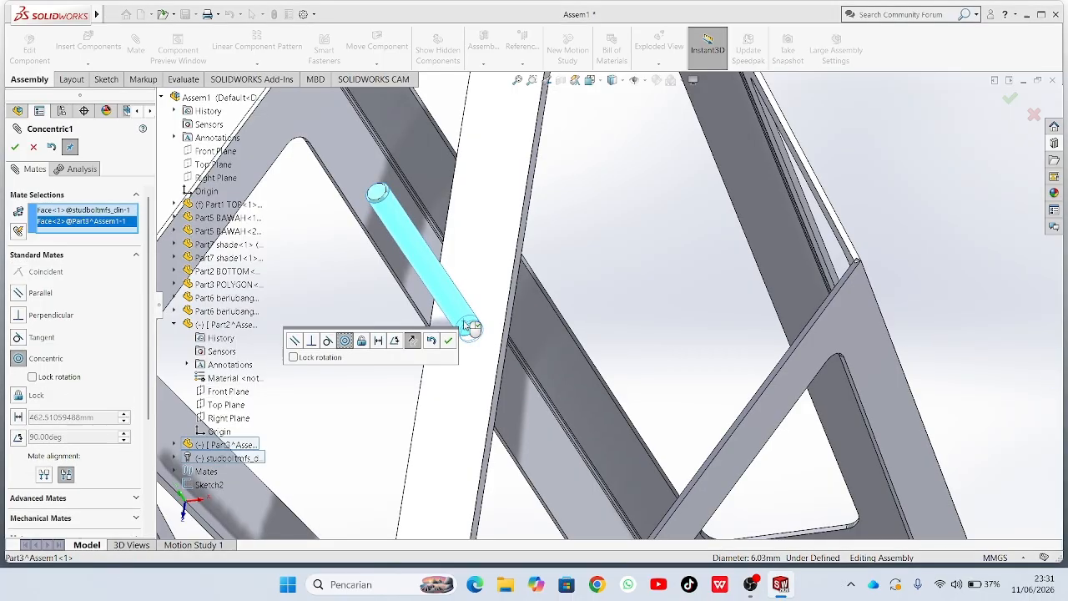
{"action": "left_click", "coordinate": [449, 341]}
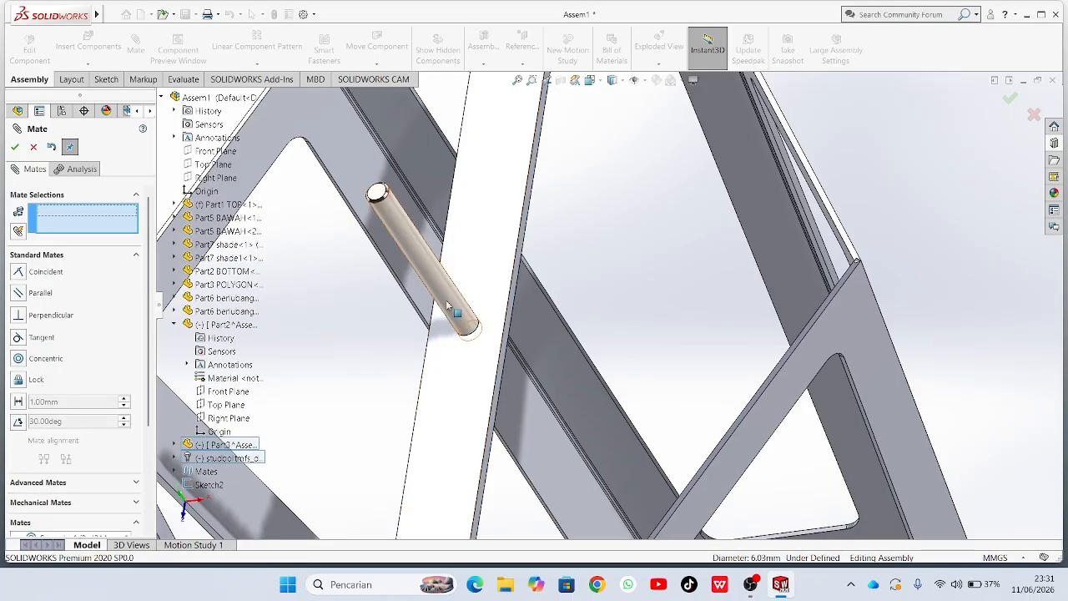
{"action": "left_click", "coordinate": [15, 148]}
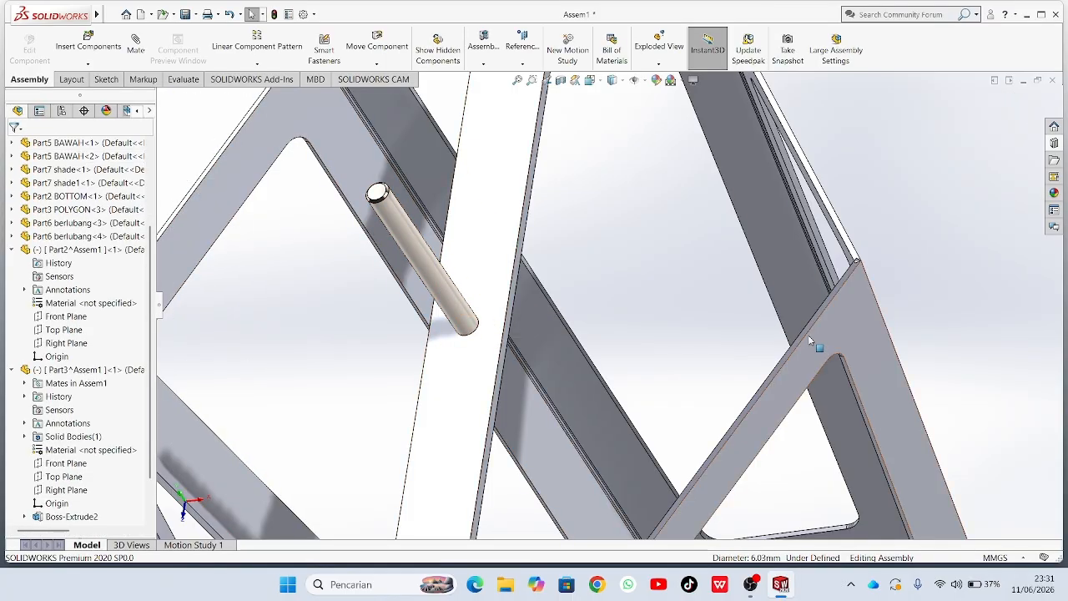
Insert the Part4 ATASAN roof part from the GARDEN LIGHT folder and place it beside the lantern.
{"action": "middle_click_drag", "start_coordinate": [809, 340], "coordinate": [808, 254]}
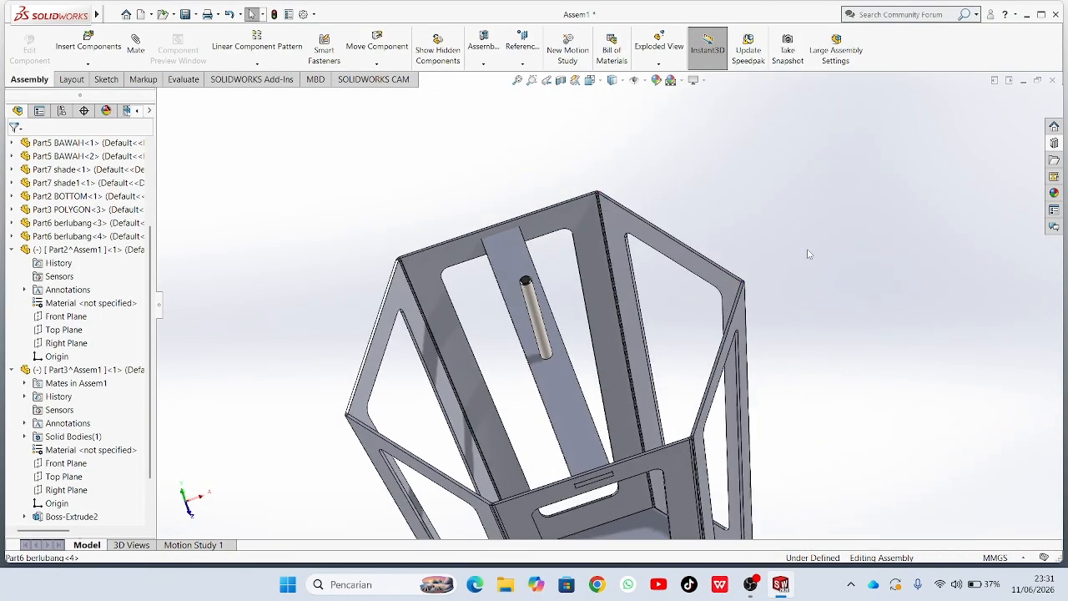
{"action": "scroll", "coordinate": [808, 254], "scroll_direction": "up", "scroll_amount": 5}
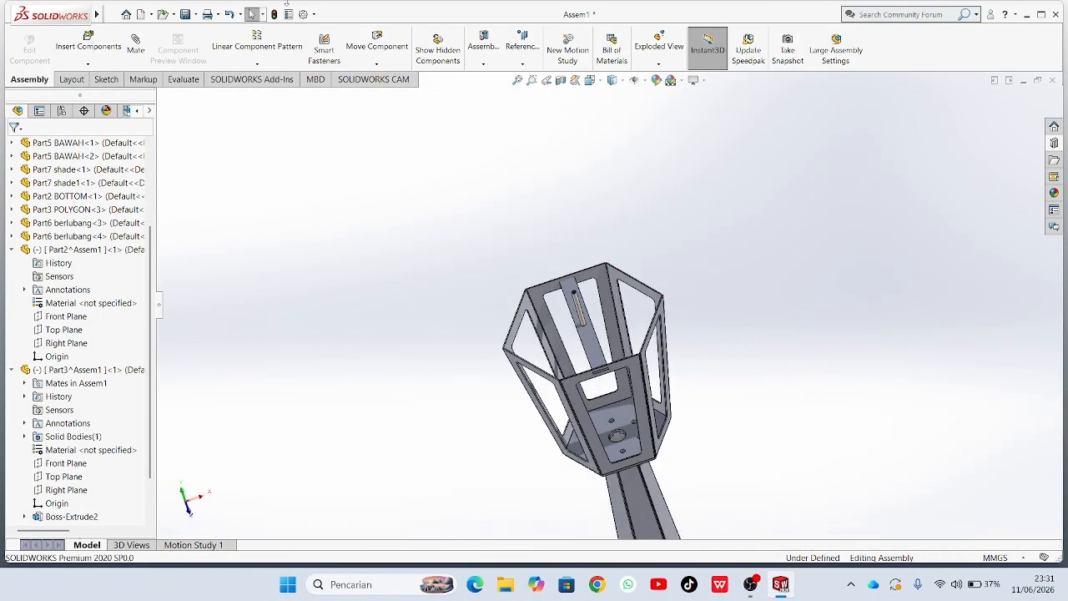
{"action": "left_click", "coordinate": [88, 45]}
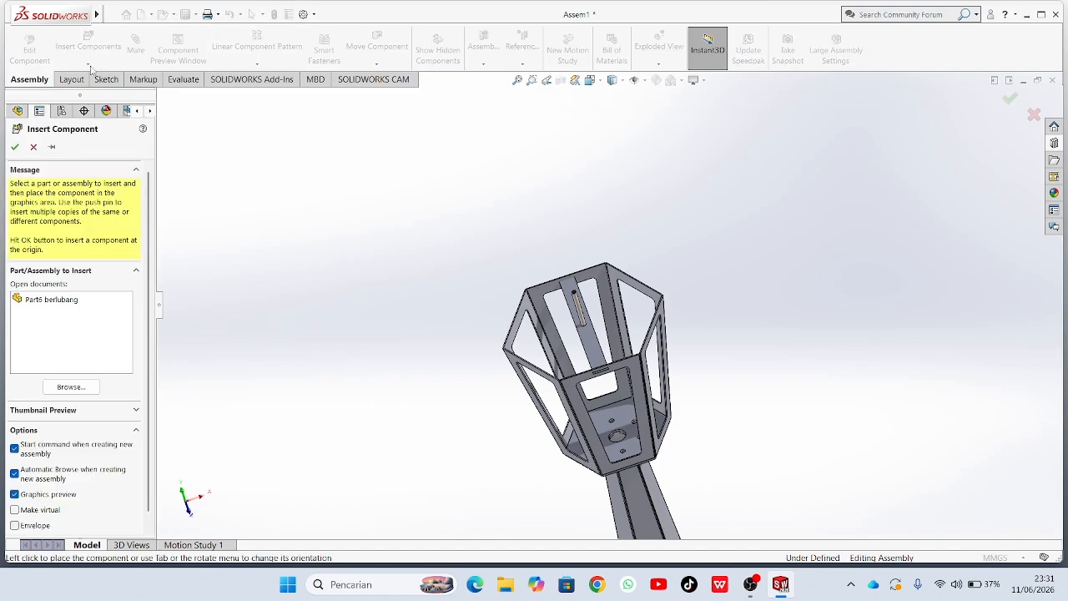
{"action": "left_click", "coordinate": [71, 386]}
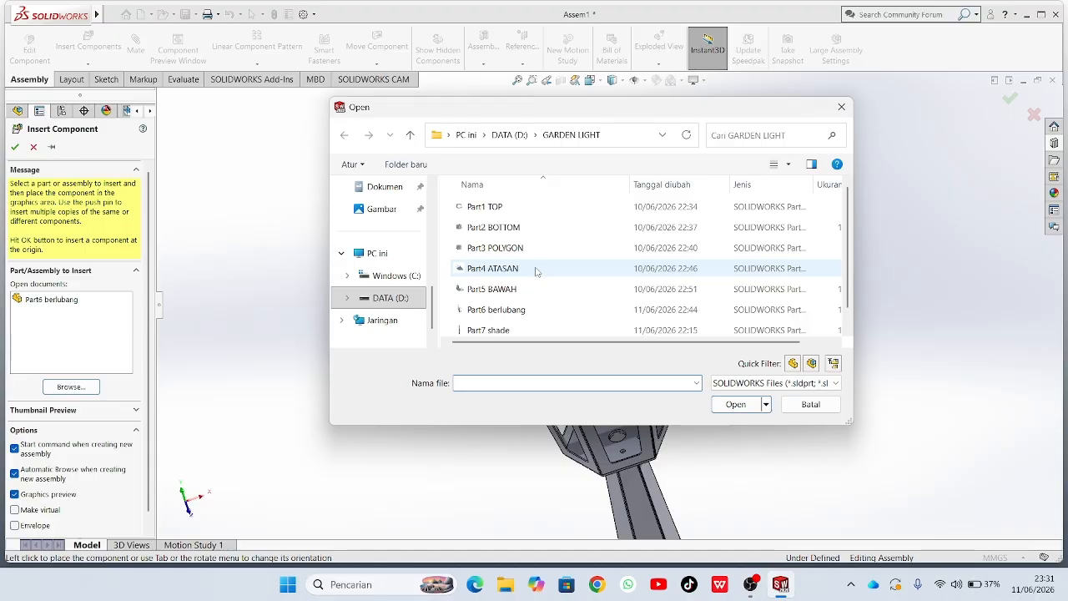
{"action": "left_click", "coordinate": [536, 268]}
{"action": "left_click", "coordinate": [734, 404]}
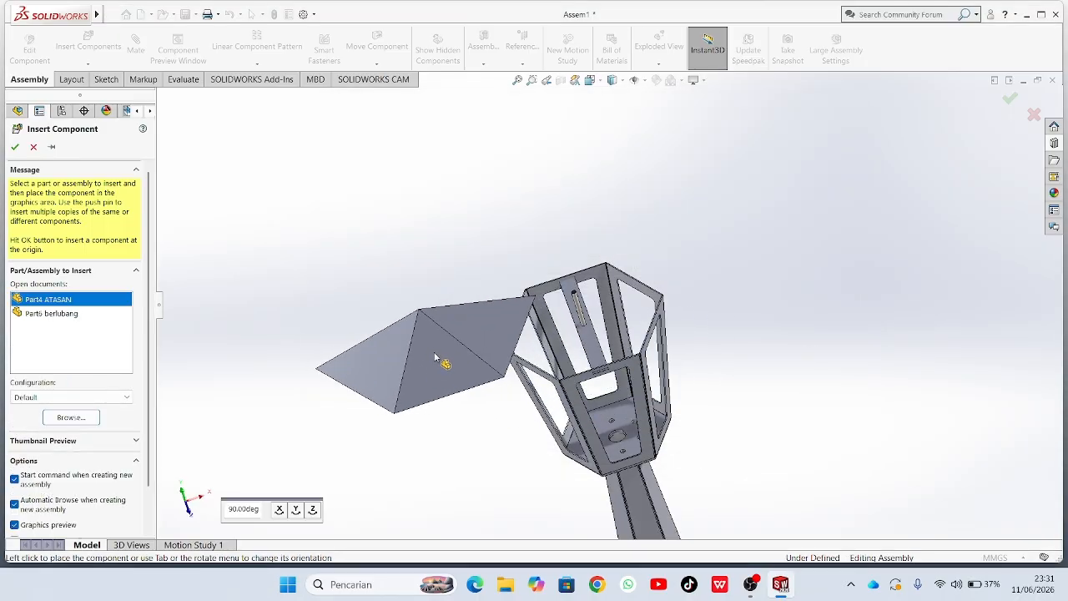
{"action": "left_click", "coordinate": [434, 357]}
Insert a second copy of Part4 ATASAN and place it just above the first copy.
{"action": "left_click", "coordinate": [88, 42]}
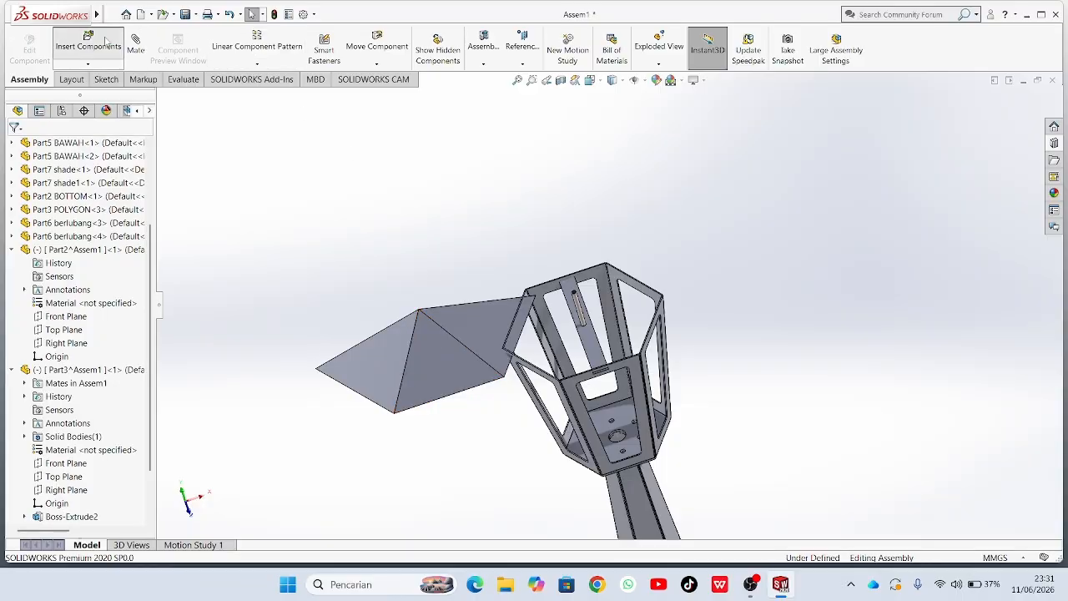
{"action": "left_click", "coordinate": [71, 388]}
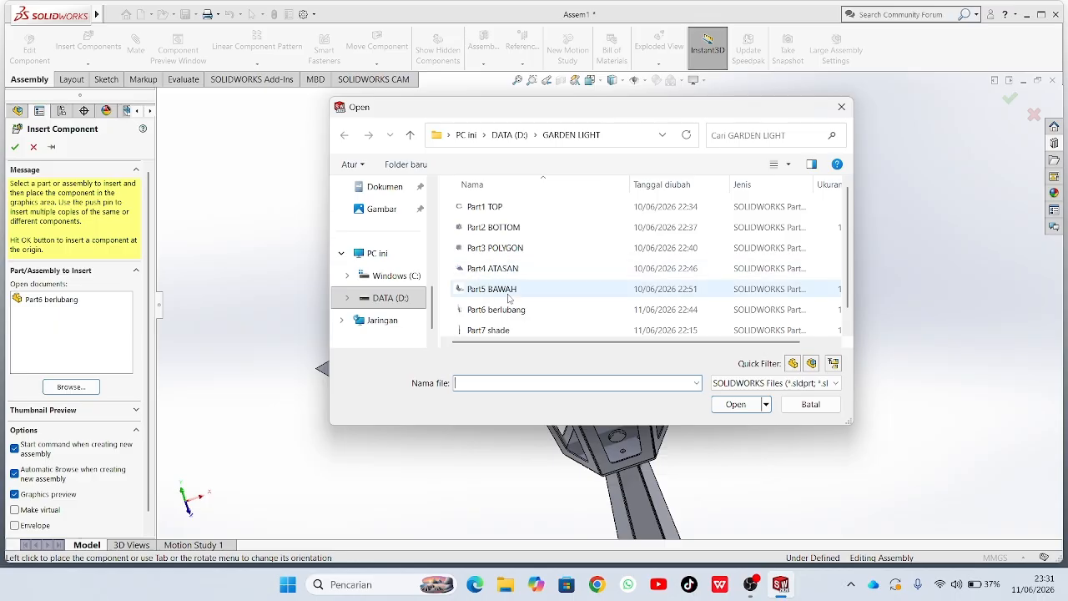
{"action": "left_click", "coordinate": [507, 267]}
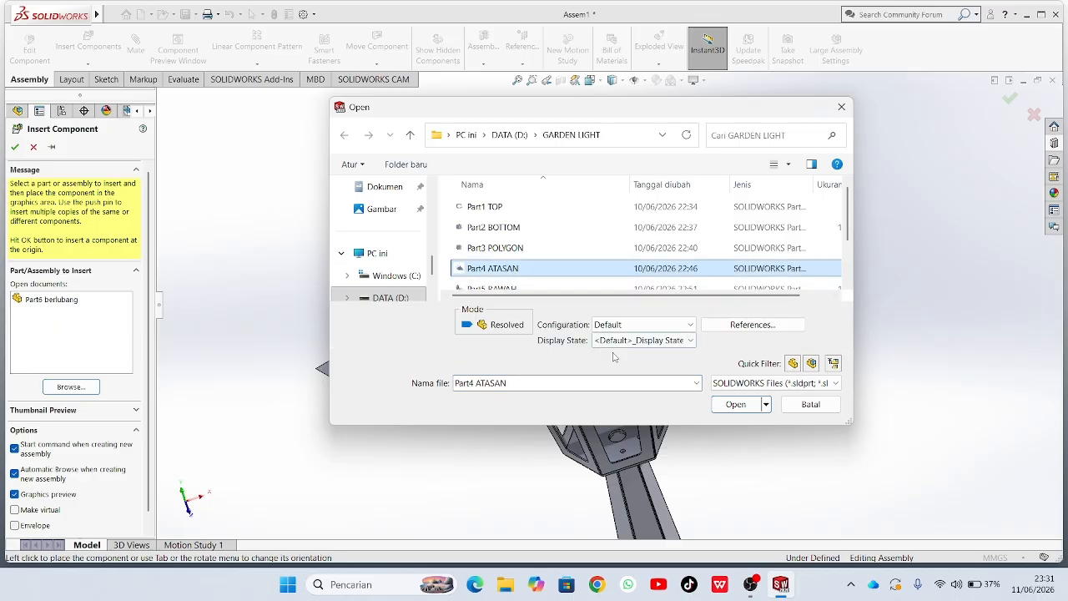
{"action": "left_click", "coordinate": [735, 404]}
{"action": "left_click", "coordinate": [392, 260]}
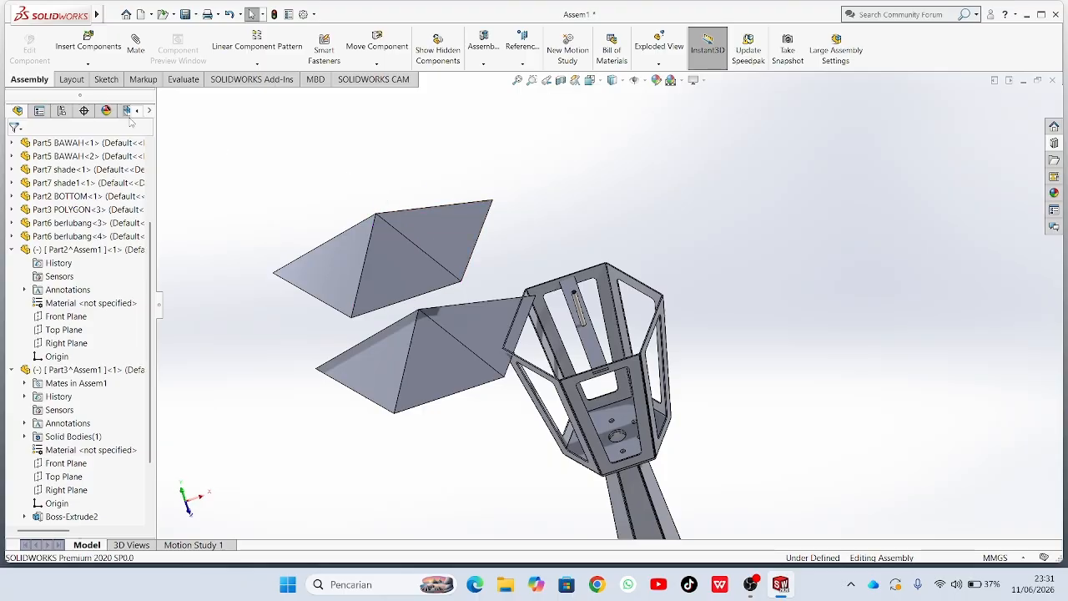
Rotate the second Part4 ATASAN copy freely to turn it around relative to the first copy.
{"action": "middle_click_drag", "start_coordinate": [274, 185], "coordinate": [355, 259]}
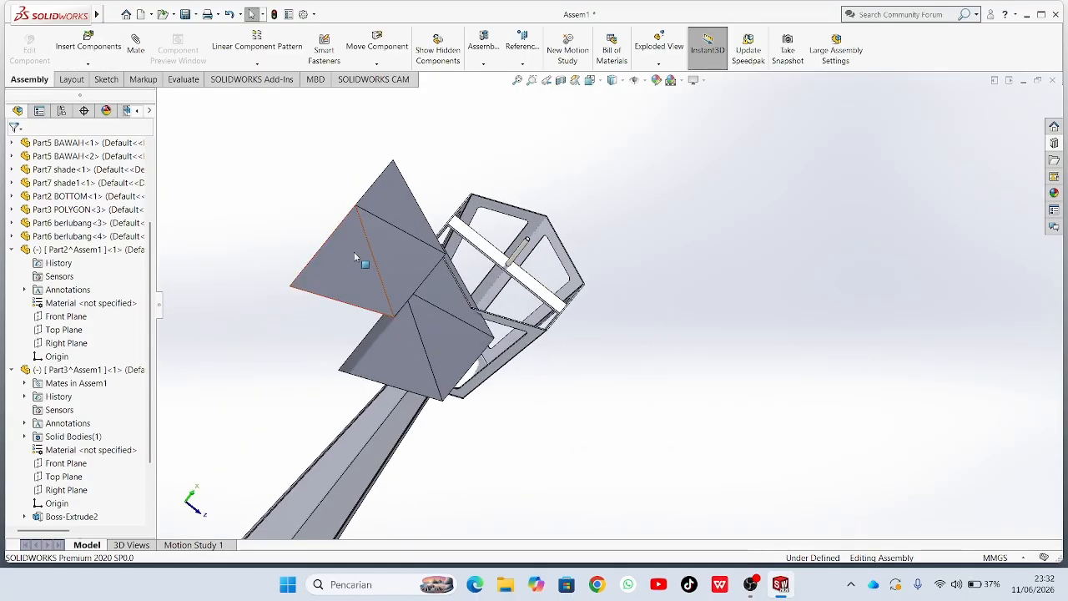
{"action": "left_click_drag", "start_coordinate": [343, 264], "coordinate": [90, 415]}
{"action": "right_click_drag", "start_coordinate": [90, 415], "coordinate": [146, 587]}
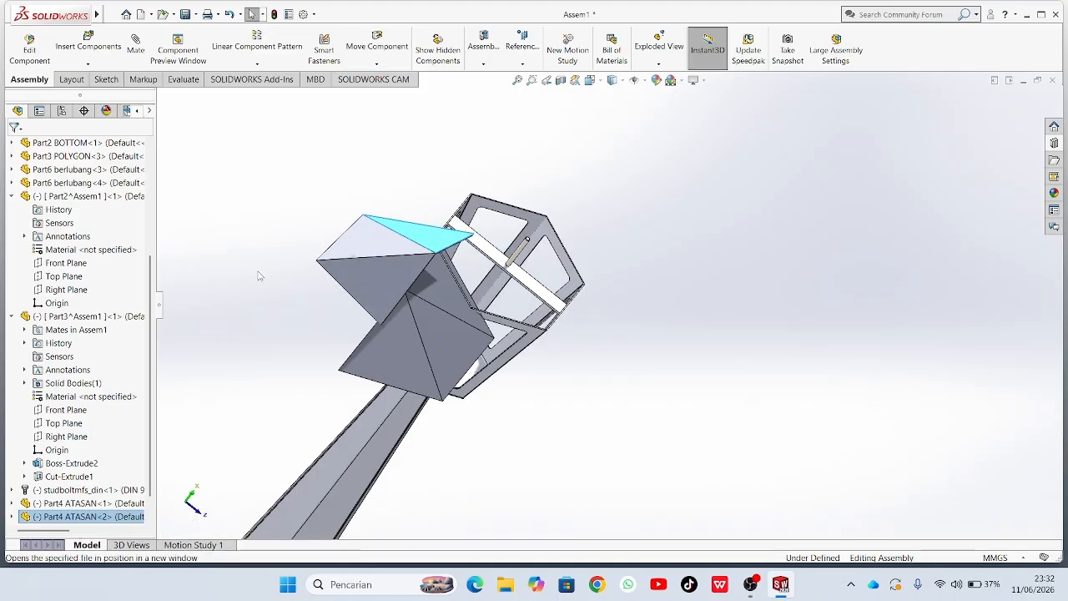
Mate the long rim edge of the second Part4 ATASAN copy coincident with the matching edge of the first copy.
{"action": "left_click", "coordinate": [136, 42]}
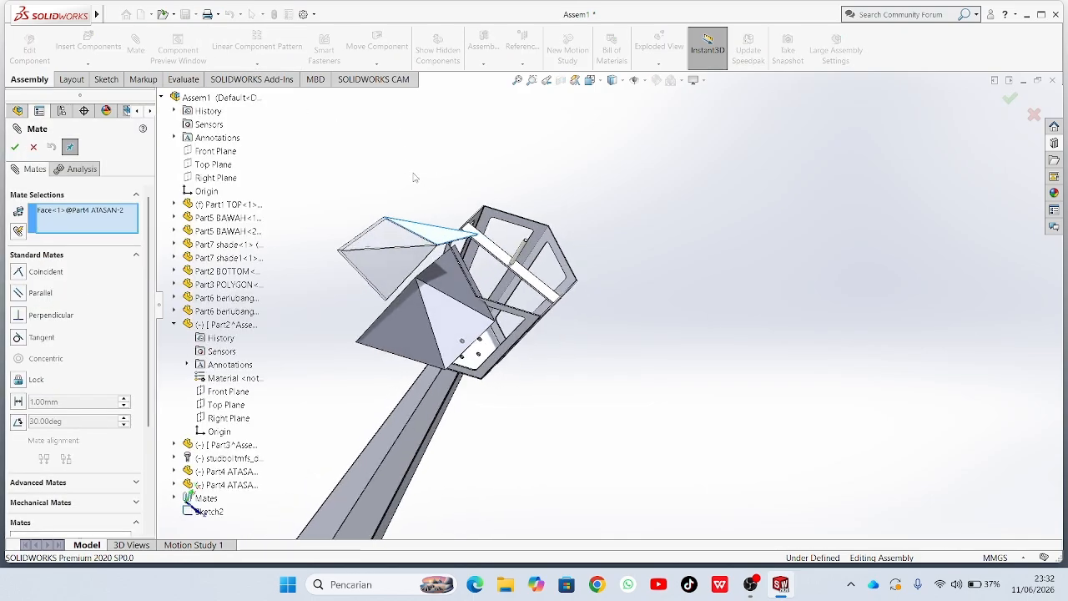
{"action": "left_click", "coordinate": [34, 147]}
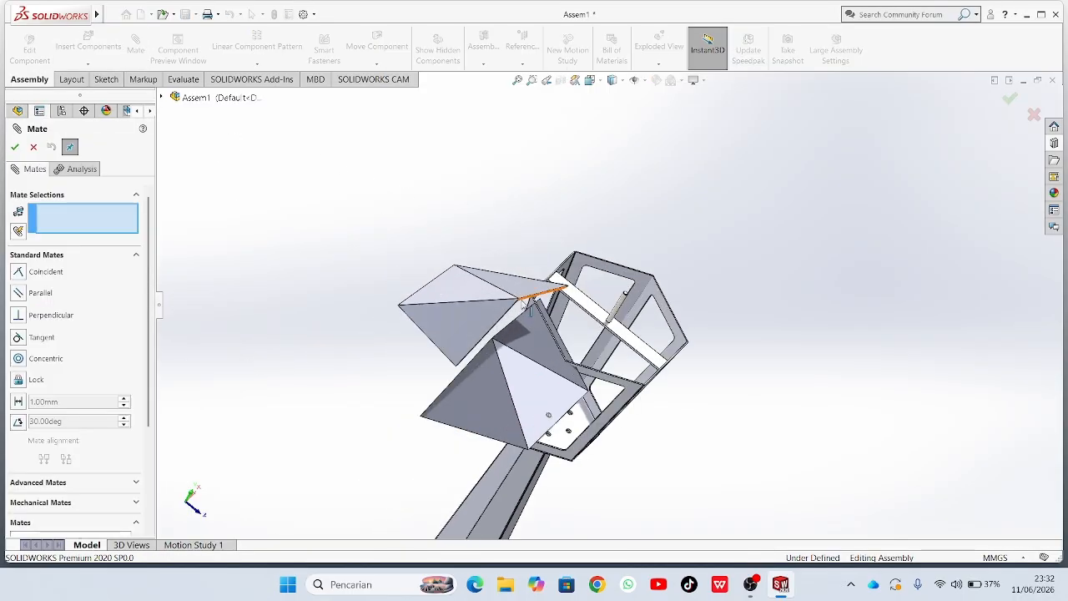
{"action": "scroll", "coordinate": [527, 304], "scroll_direction": "down", "scroll_amount": 5}
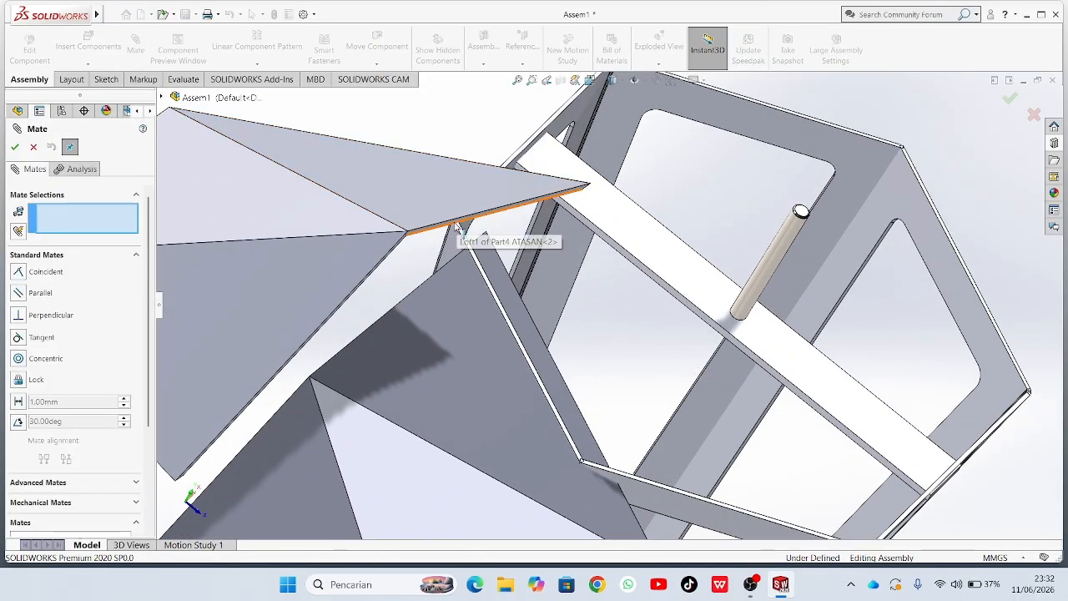
{"action": "left_click", "coordinate": [455, 227]}
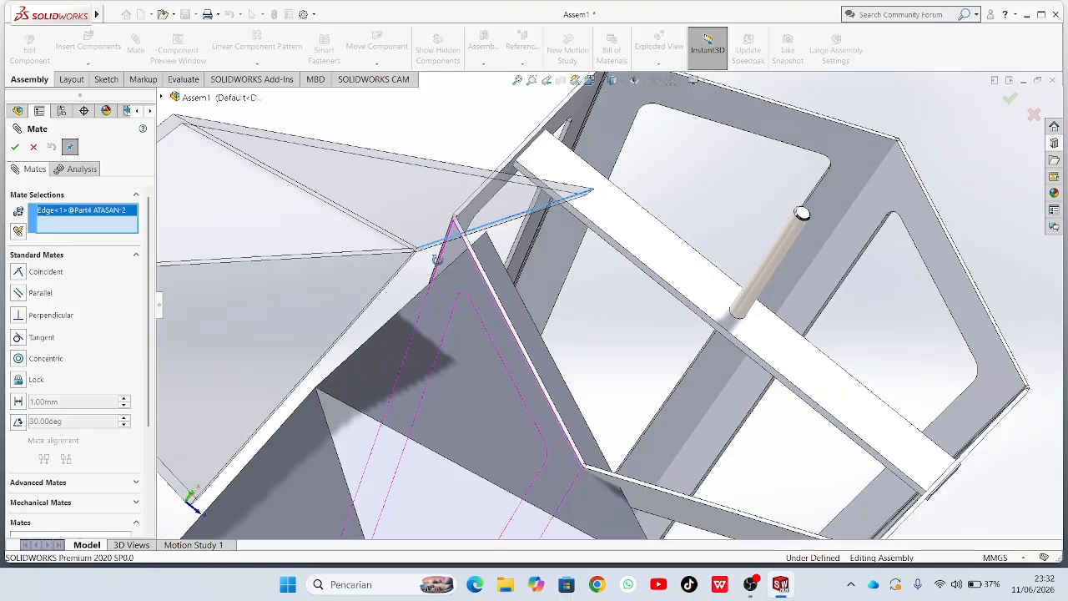
{"action": "middle_click_drag", "start_coordinate": [436, 260], "coordinate": [529, 346]}
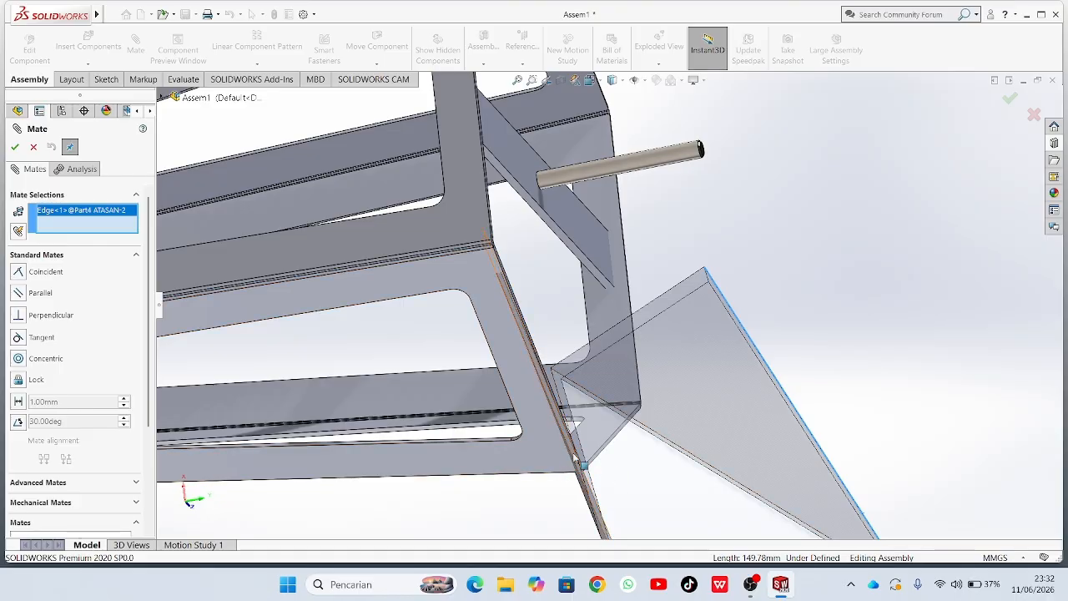
{"action": "mouse_move", "coordinate": [540, 348]}
{"action": "middle_mouse_down"}
{"action": "mouse_move", "coordinate": [579, 351]}
{"action": "mouse_move", "coordinate": [553, 365]}
{"action": "middle_mouse_up"}
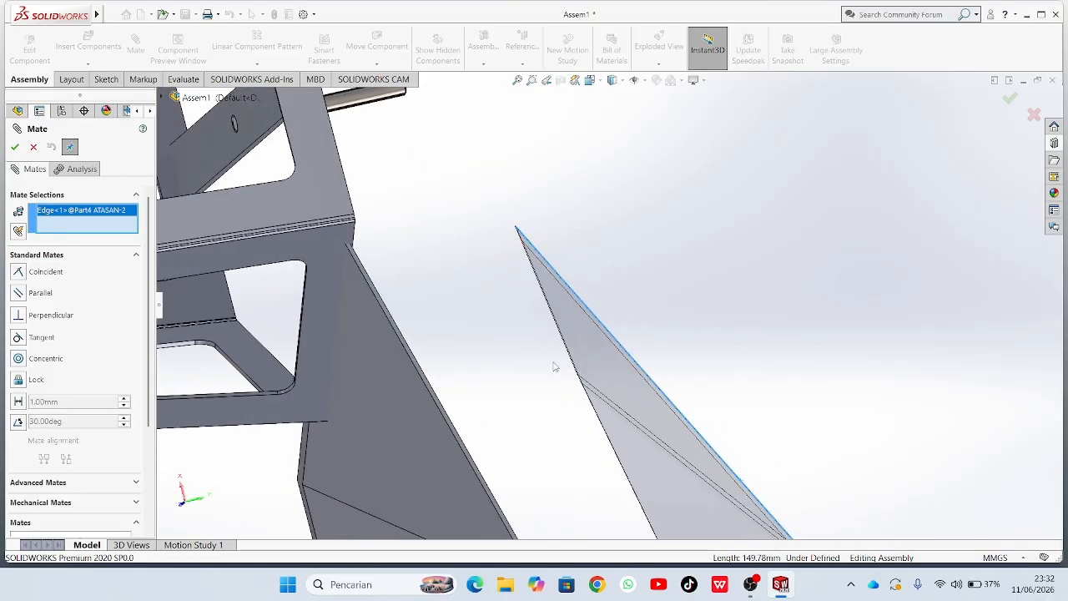
{"action": "left_click", "coordinate": [435, 399]}
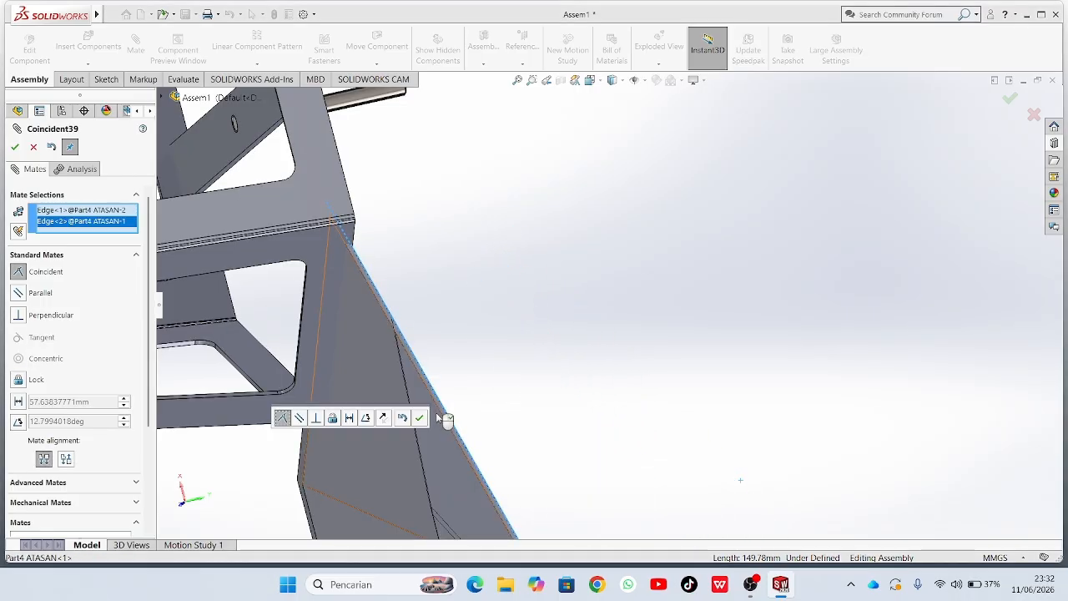
{"action": "left_click", "coordinate": [419, 418]}
{"action": "scroll", "coordinate": [476, 409], "scroll_direction": "up", "scroll_amount": 6}
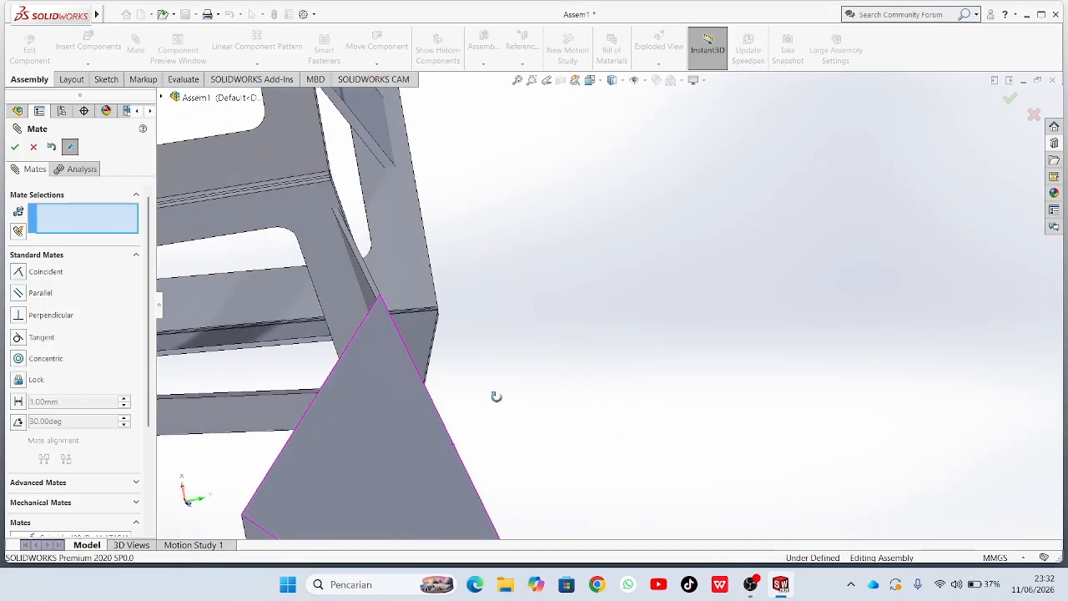
{"action": "scroll", "coordinate": [494, 424], "scroll_direction": "up", "scroll_amount": 1}
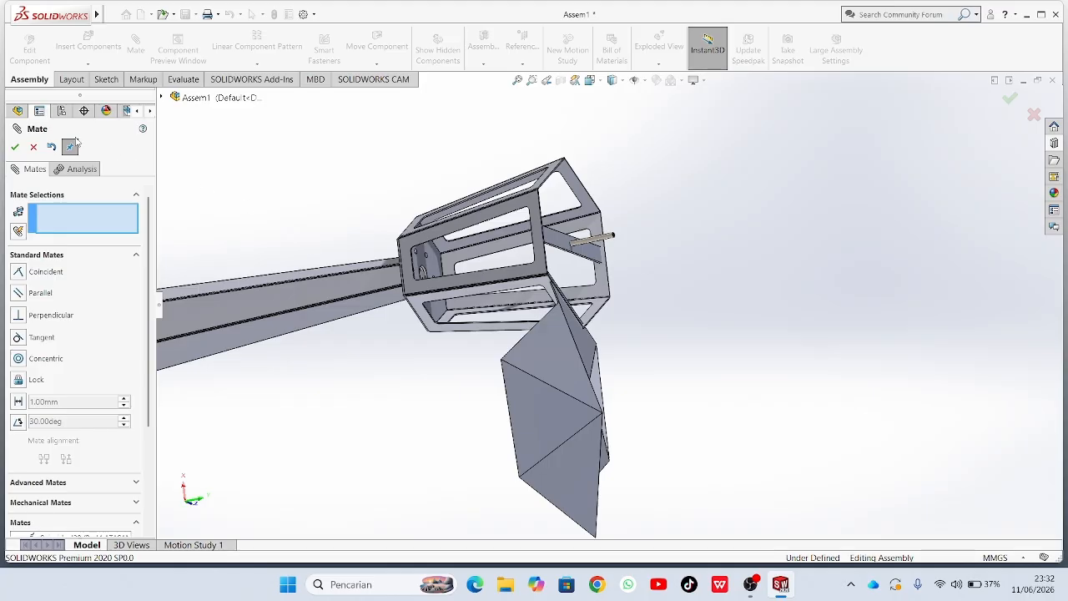
{"action": "left_click", "coordinate": [163, 98]}
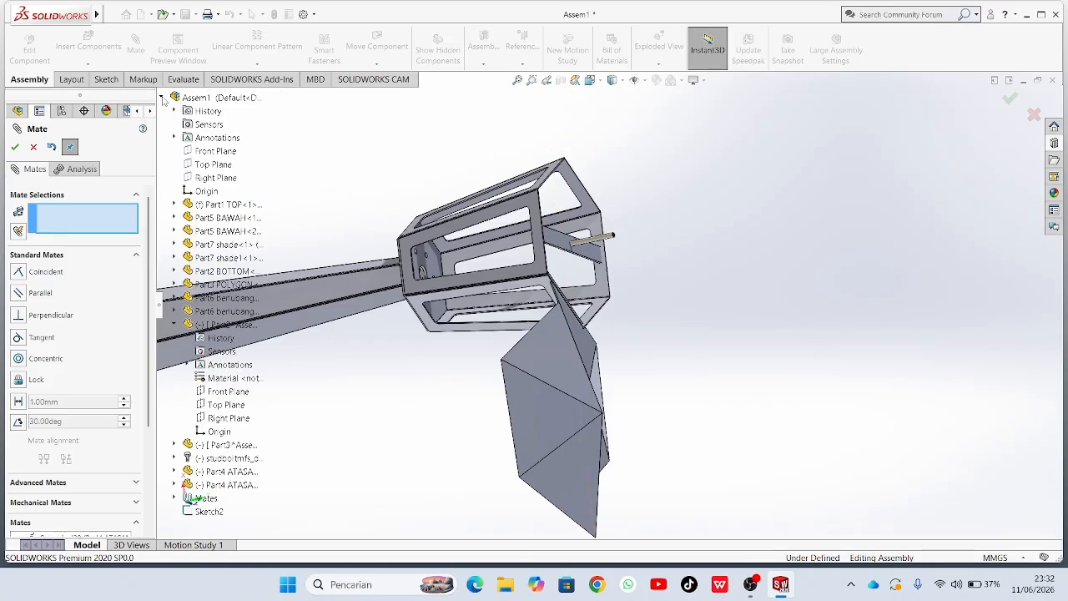
{"action": "left_click", "coordinate": [172, 324]}
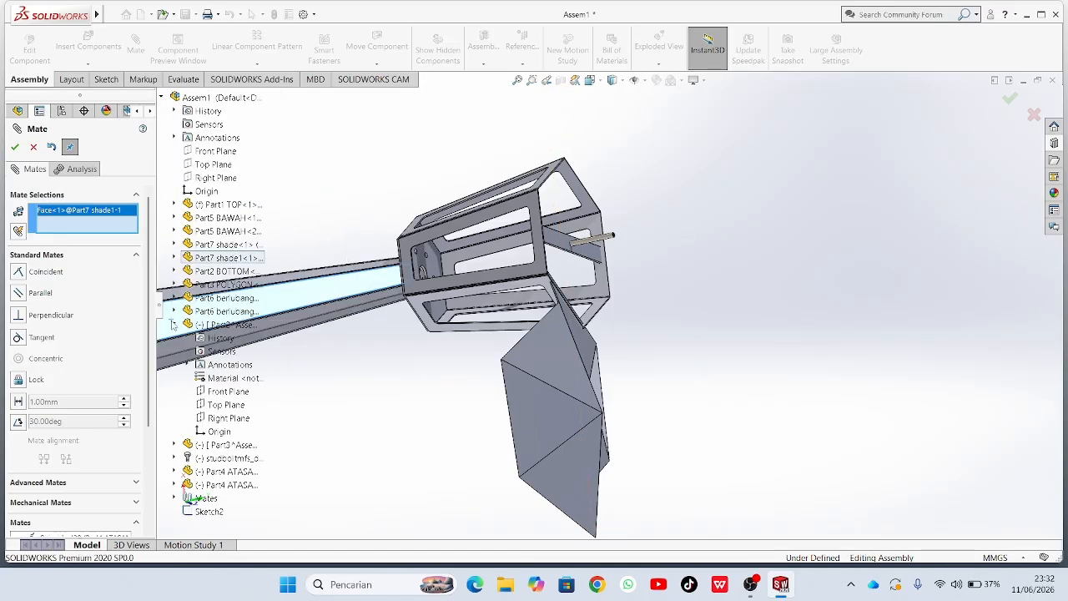
{"action": "left_click", "coordinate": [174, 325]}
{"action": "left_click", "coordinate": [173, 326]}
{"action": "left_click", "coordinate": [175, 326]}
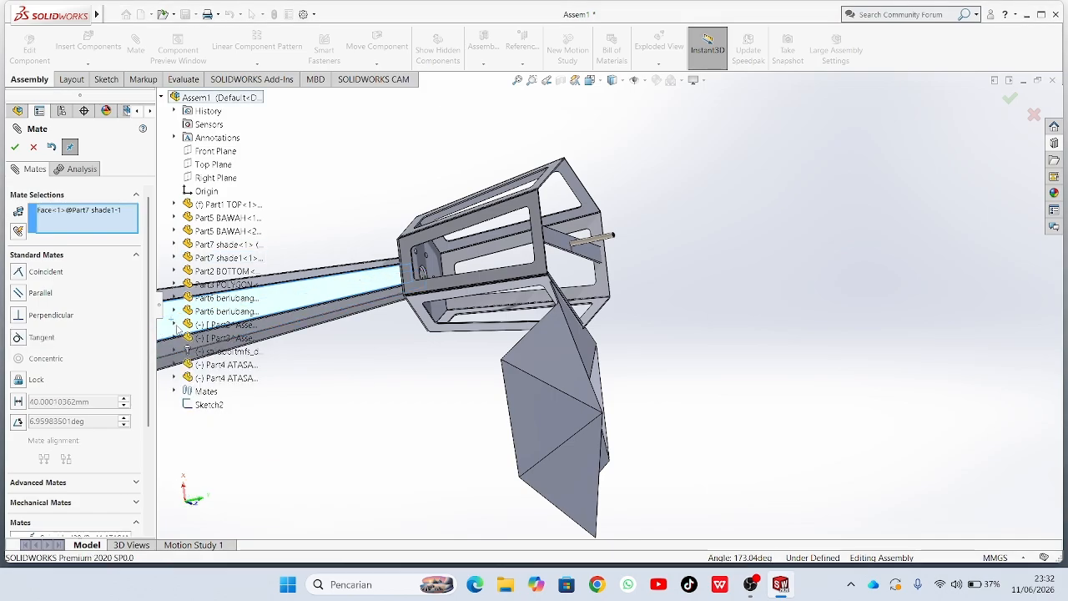
{"action": "left_click", "coordinate": [33, 146]}
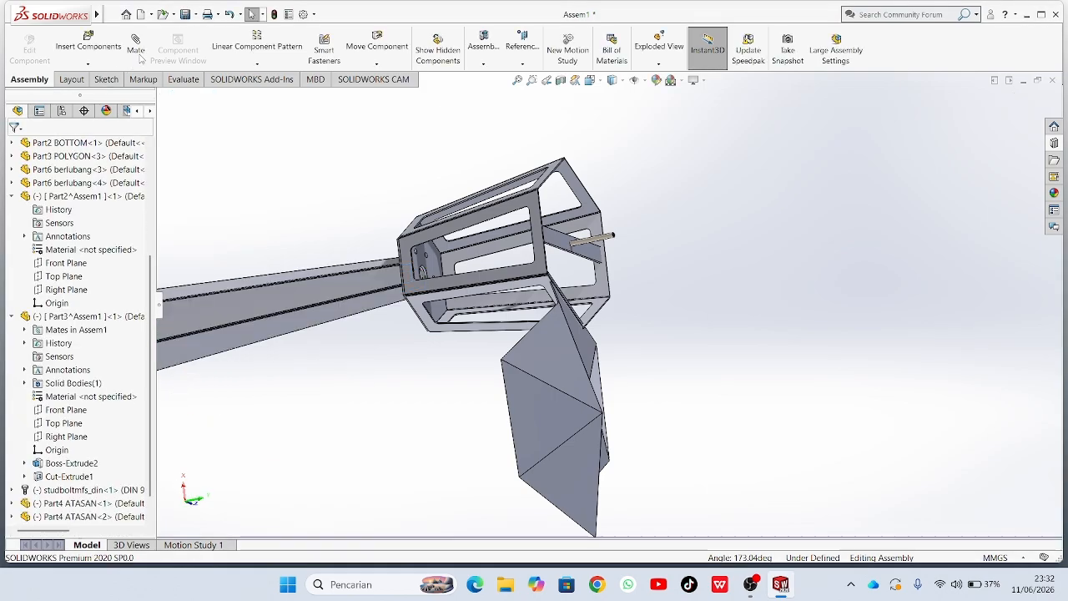
Mate the Front Planes of the two Part4 ATASAN copies coincident.
{"action": "left_click", "coordinate": [135, 43]}
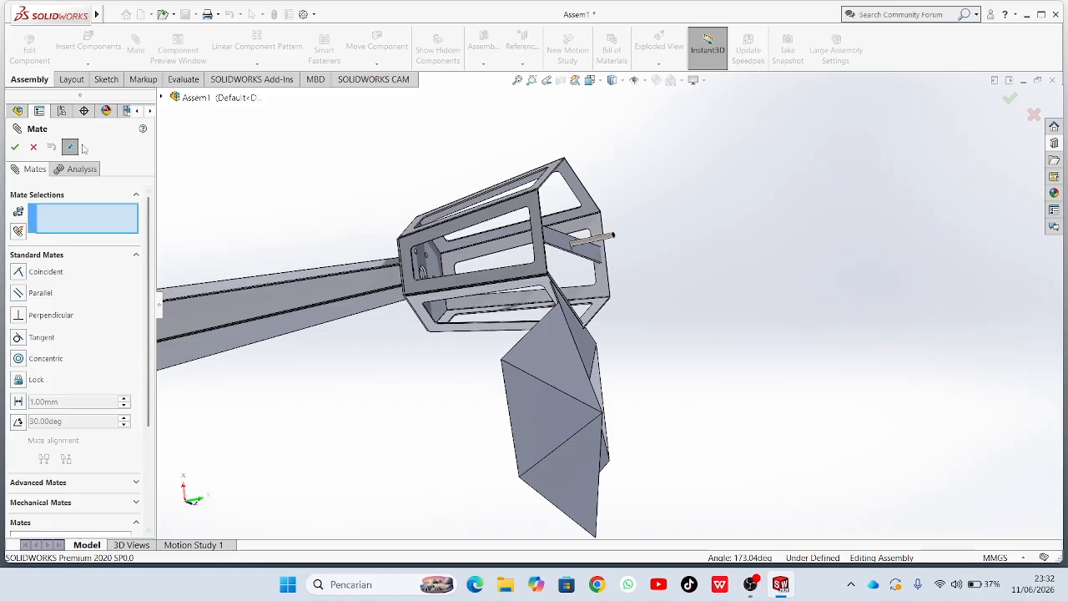
{"action": "left_click", "coordinate": [162, 98]}
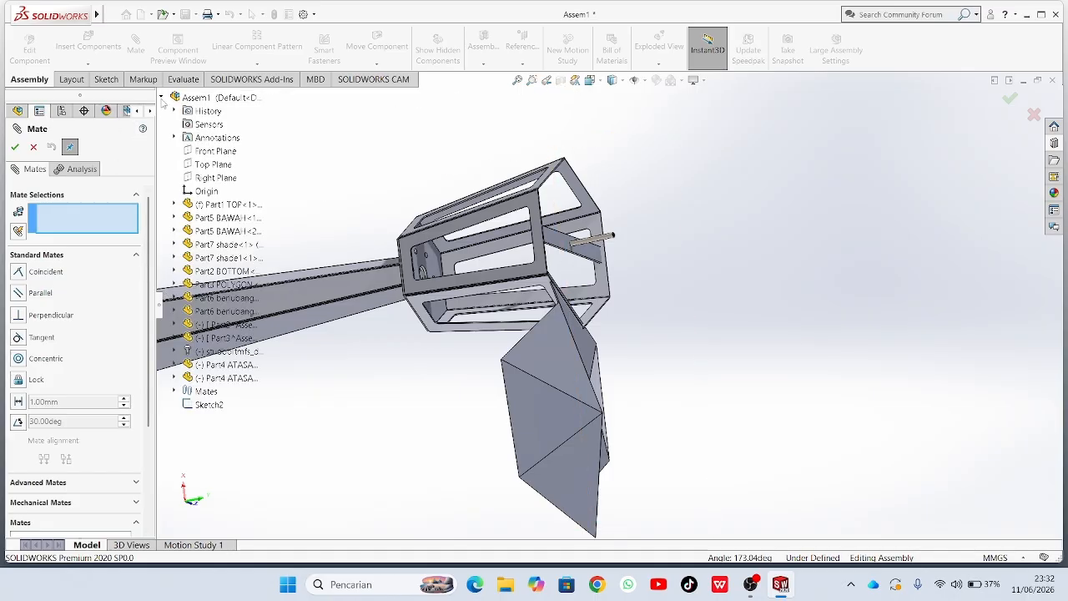
{"action": "left_click", "coordinate": [174, 365]}
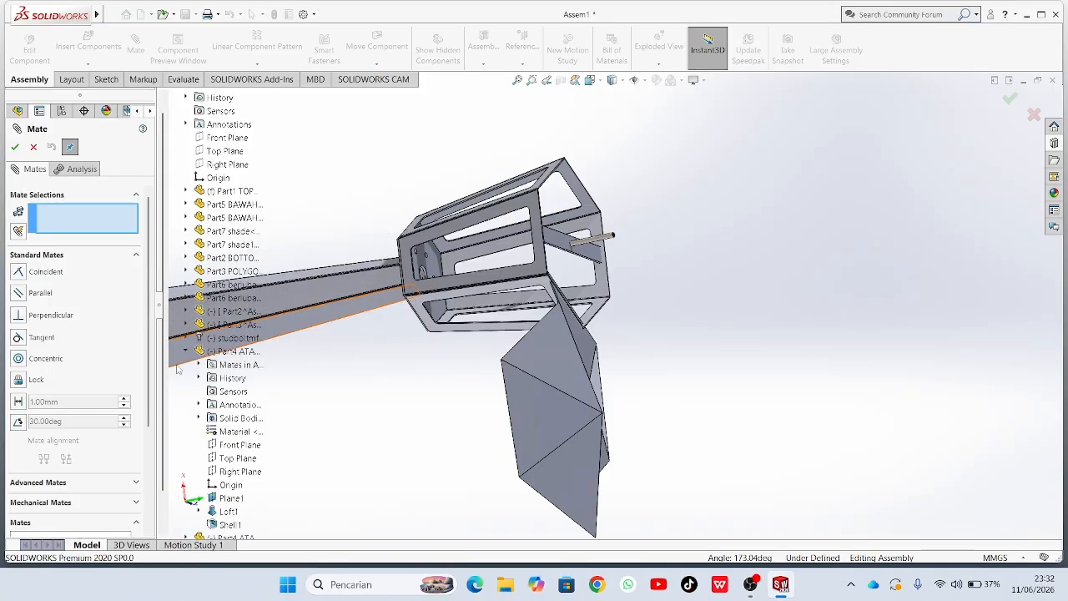
{"action": "left_click", "coordinate": [186, 537]}
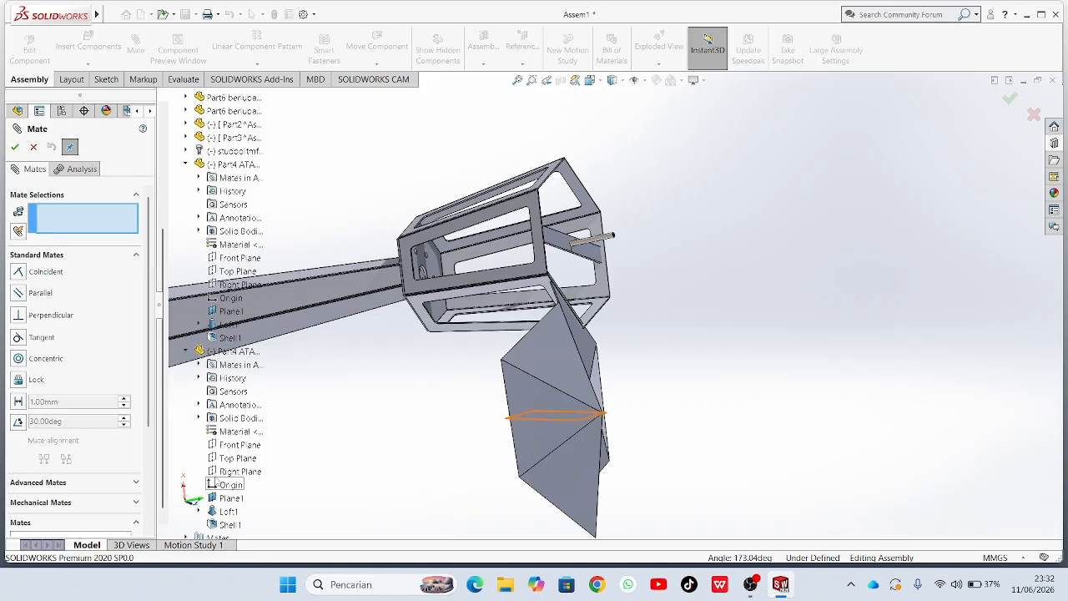
{"action": "scroll", "coordinate": [230, 484], "scroll_direction": "down", "scroll_amount": 1}
{"action": "left_click", "coordinate": [252, 231]}
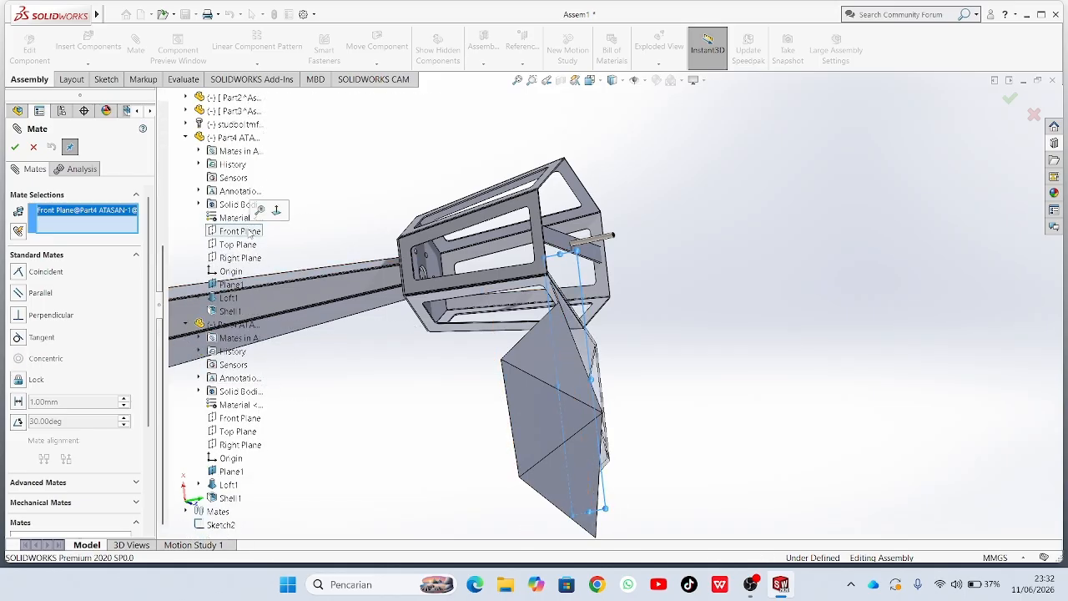
{"action": "left_click", "coordinate": [234, 424]}
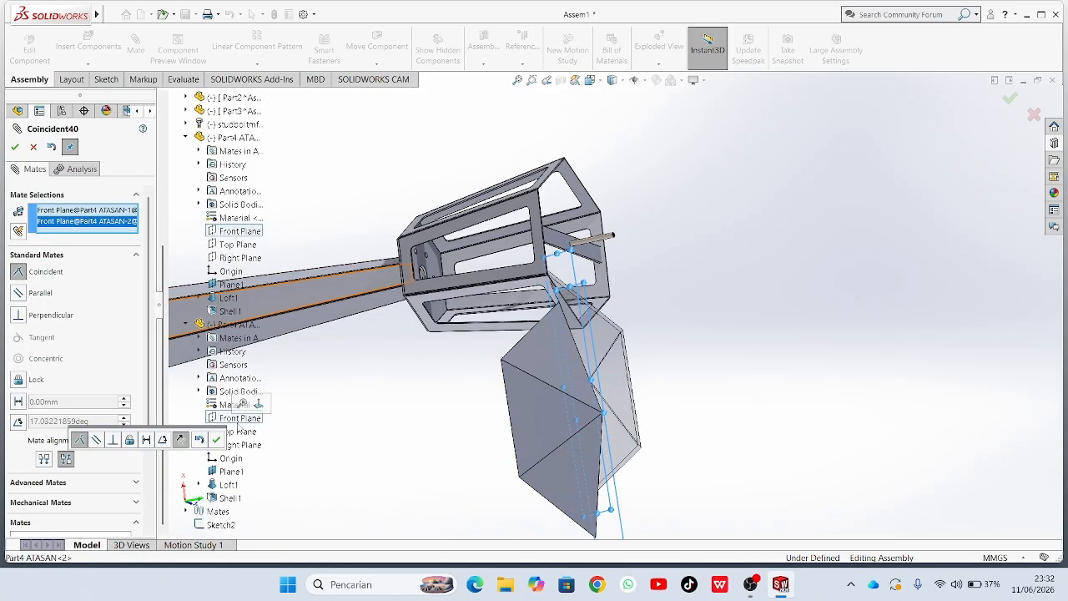
{"action": "left_click", "coordinate": [220, 441]}
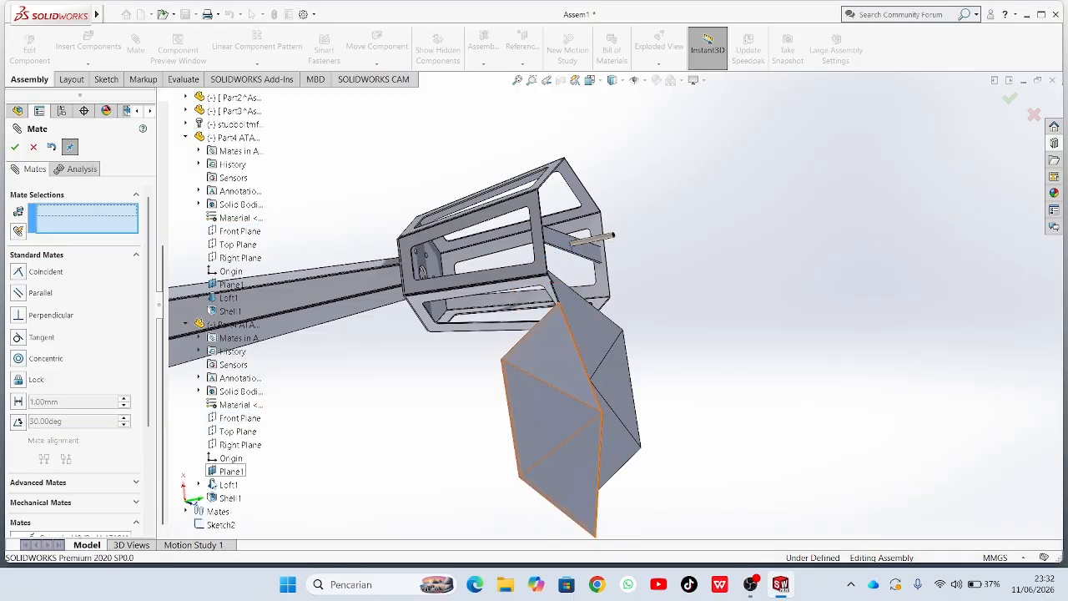
Mate the Right Planes of the two Part4 ATASAN copies coincident so the halves form one roof.
{"action": "left_click", "coordinate": [233, 445]}
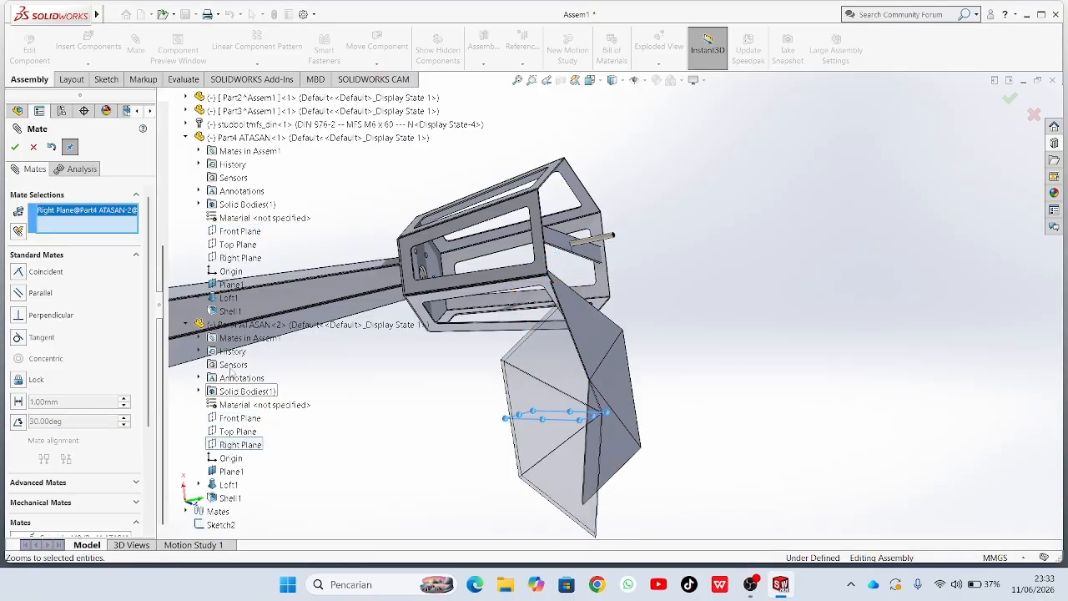
{"action": "left_click", "coordinate": [228, 259]}
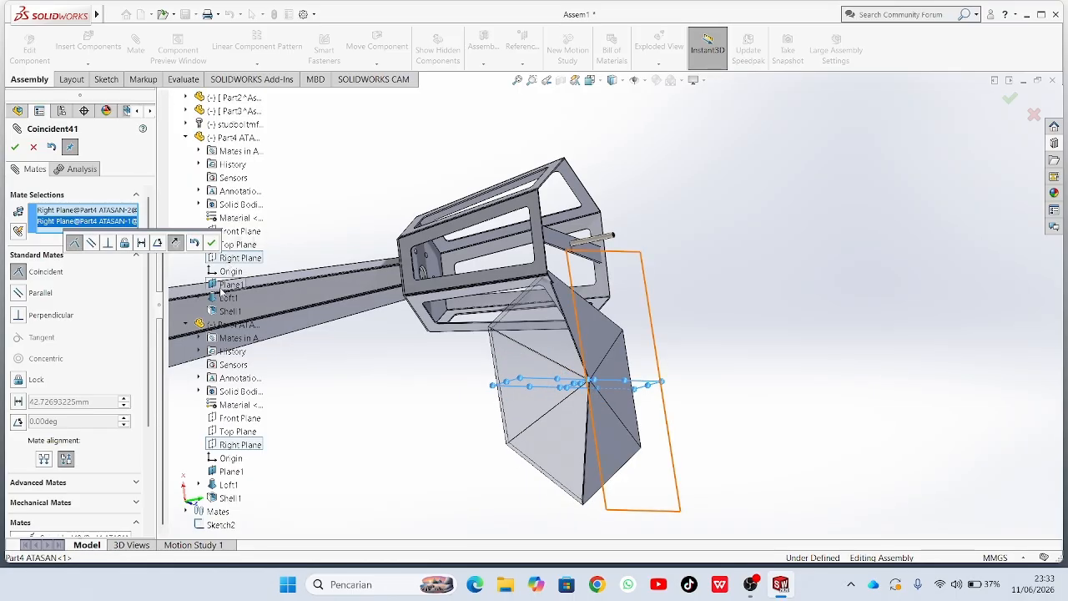
{"action": "left_click", "coordinate": [211, 242]}
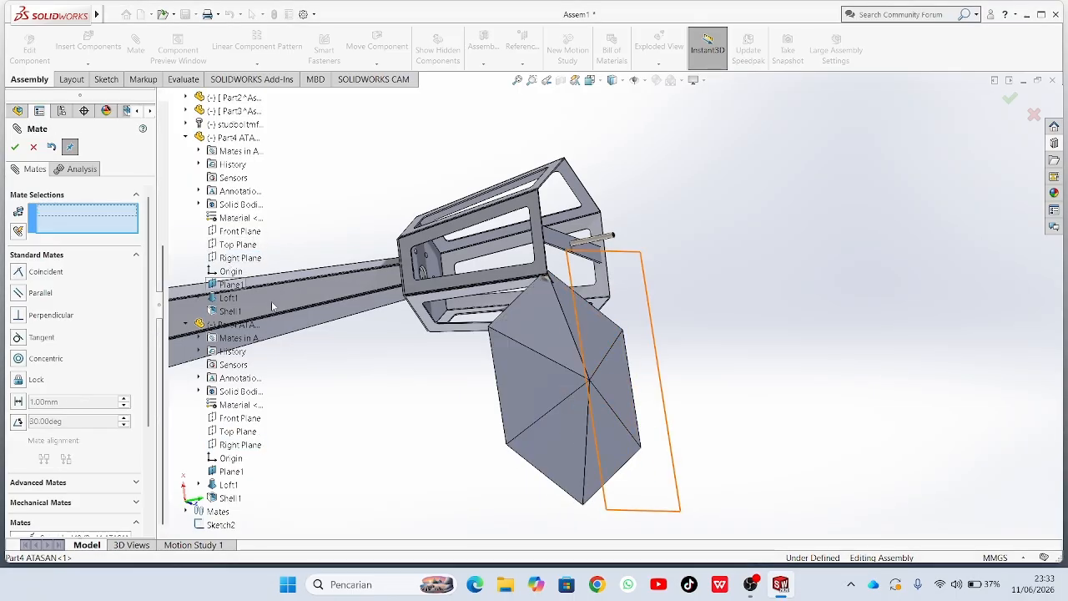
Mate the narrow rim face of the first Part4 ATASAN copy coincident with the open-end edge of lantern panel Part6 berlubang<3>.
{"action": "middle_click_drag", "start_coordinate": [451, 422], "coordinate": [518, 304]}
{"action": "scroll", "coordinate": [464, 283], "scroll_direction": "down", "scroll_amount": 5}
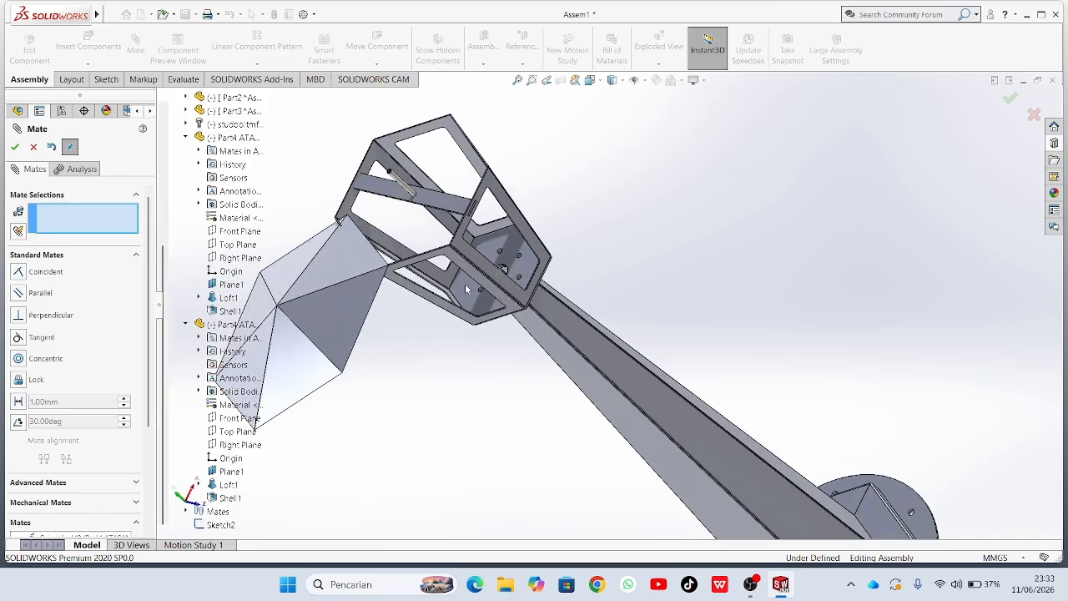
{"action": "middle_click_drag", "start_coordinate": [447, 290], "coordinate": [451, 334]}
{"action": "scroll", "coordinate": [451, 334], "scroll_direction": "down", "scroll_amount": 6}
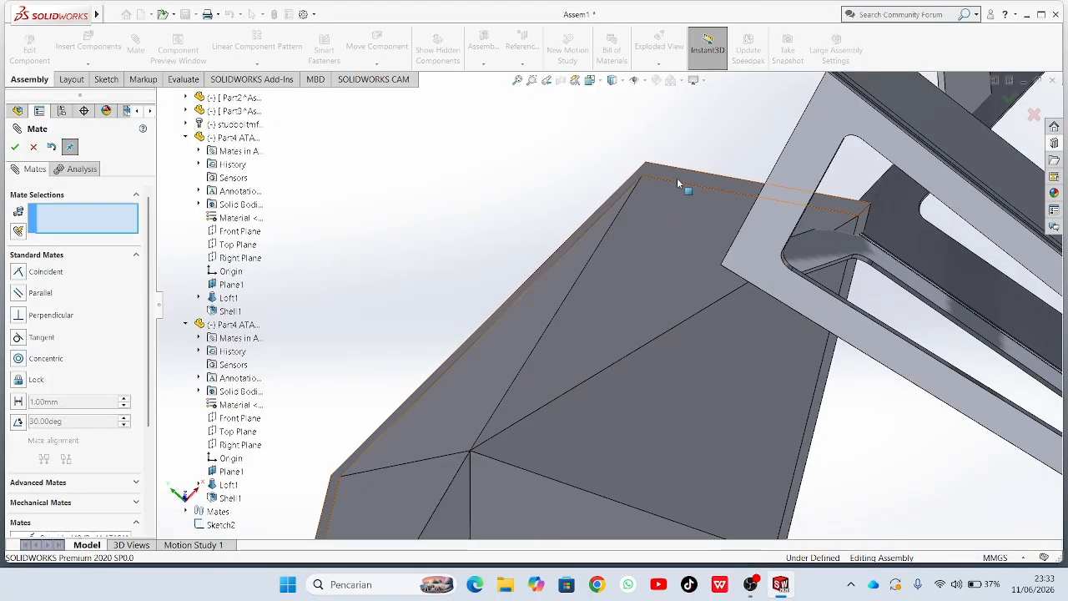
{"action": "left_click", "coordinate": [677, 176]}
{"action": "middle_click_drag", "start_coordinate": [684, 177], "coordinate": [1038, 524]}
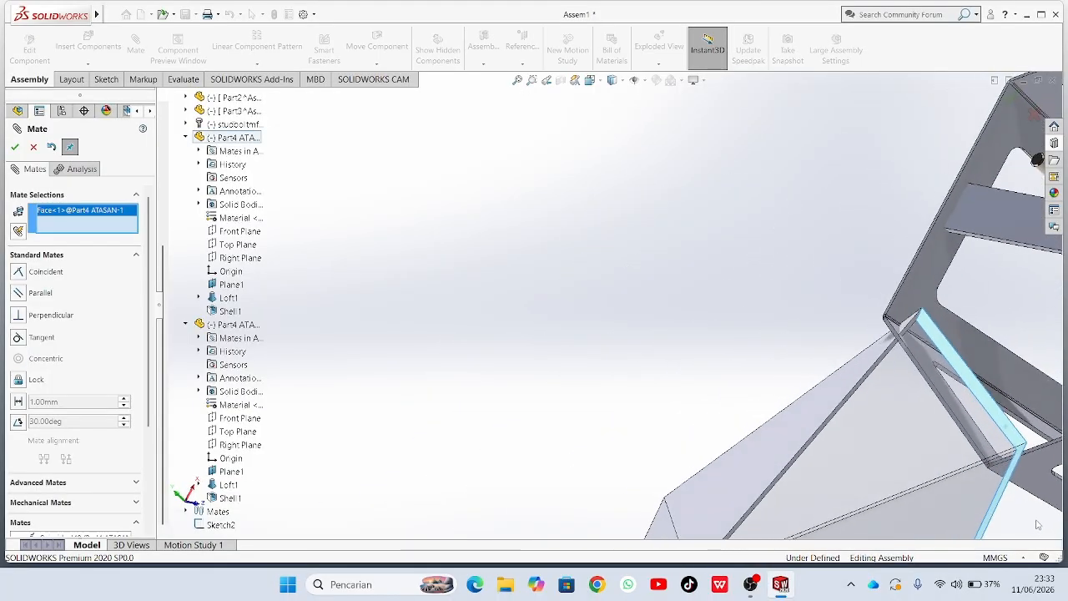
{"action": "scroll", "coordinate": [976, 317], "scroll_direction": "up", "scroll_amount": 4}
{"action": "scroll", "coordinate": [968, 309], "scroll_direction": "down", "scroll_amount": 6}
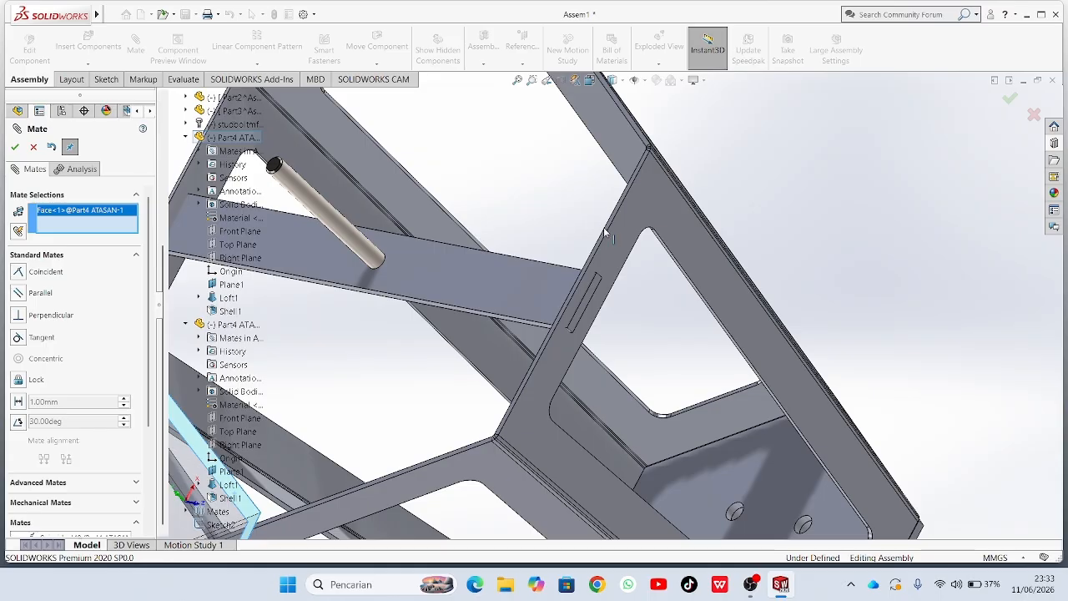
{"action": "left_click", "coordinate": [607, 231]}
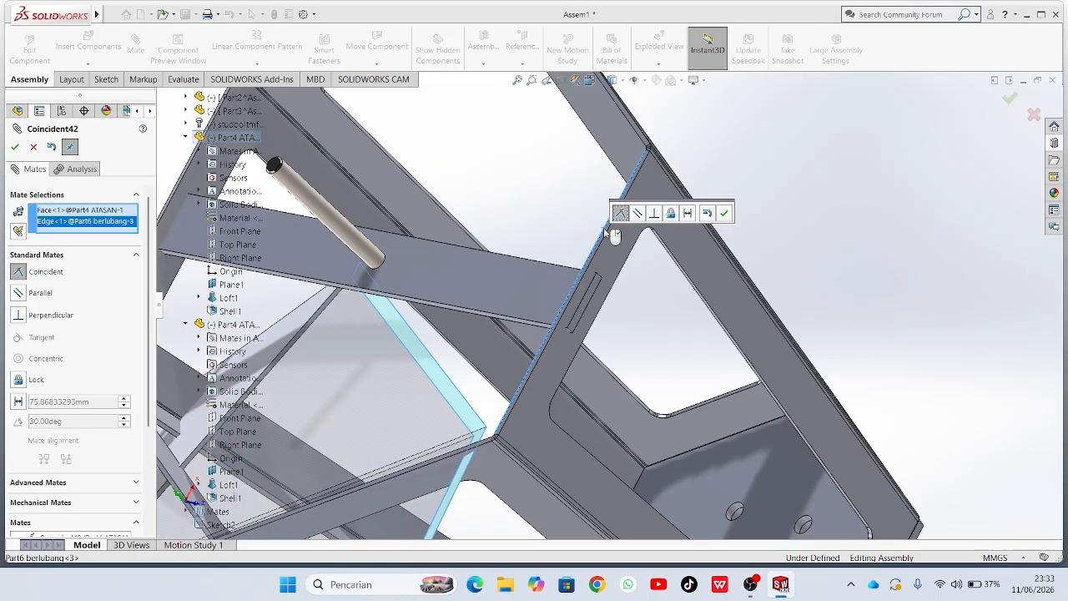
{"action": "left_click", "coordinate": [723, 215]}
{"action": "scroll", "coordinate": [706, 334], "scroll_direction": "up", "scroll_amount": 5}
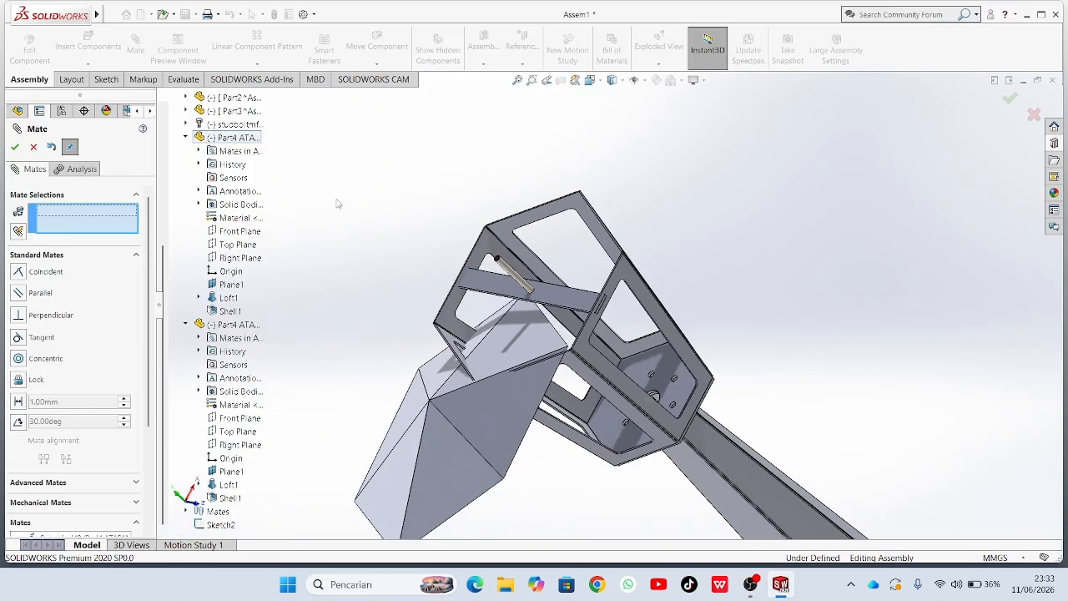
Mate the Front Plane of Part6 berlubang<3> coincident with the Front Plane of the second Part4 ATASAN copy.
{"action": "left_click", "coordinate": [186, 137]}
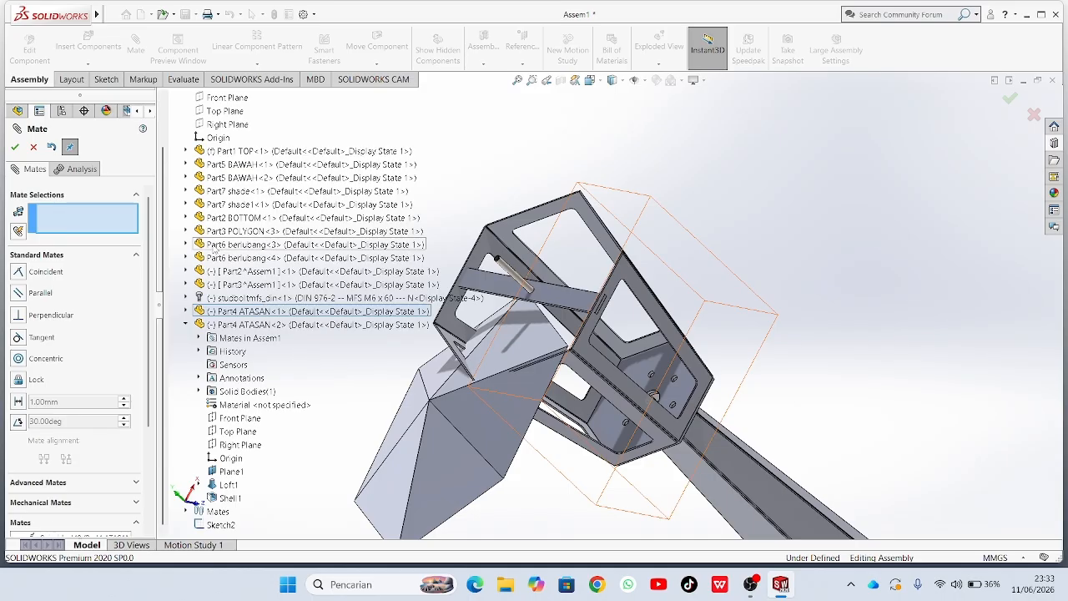
{"action": "left_click", "coordinate": [186, 245]}
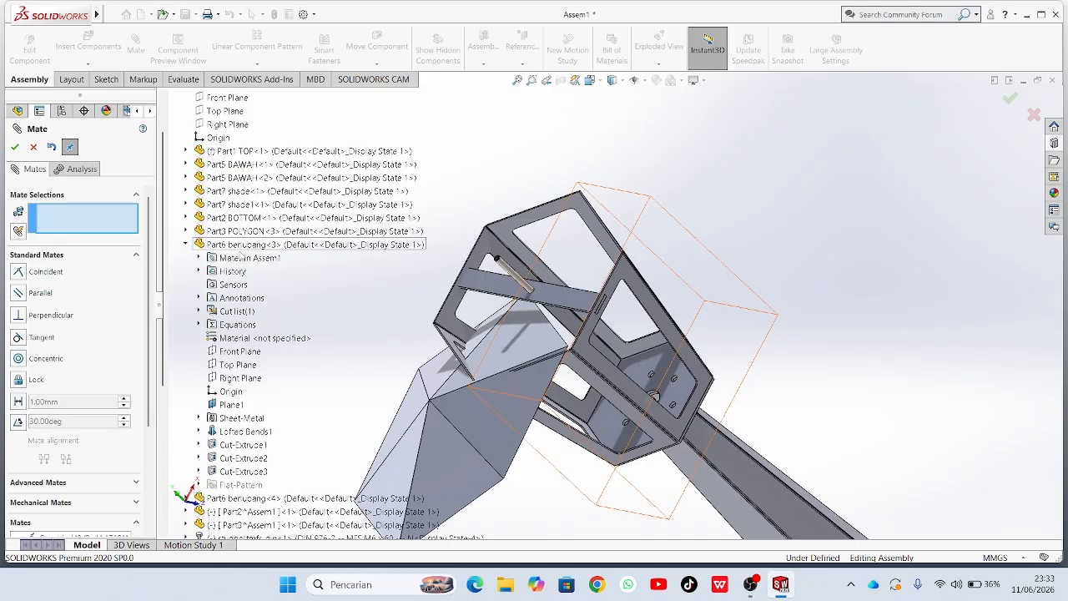
{"action": "scroll", "coordinate": [235, 313], "scroll_direction": "down", "scroll_amount": 2}
{"action": "left_click", "coordinate": [238, 271]}
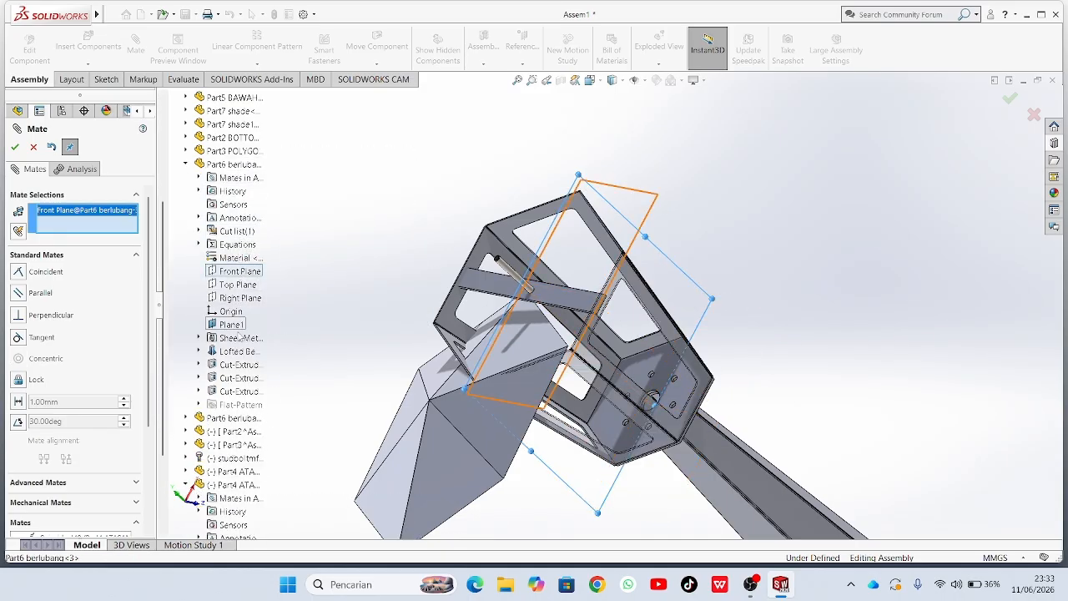
{"action": "scroll", "coordinate": [237, 334], "scroll_direction": "down", "scroll_amount": 3}
{"action": "left_click", "coordinate": [234, 458]}
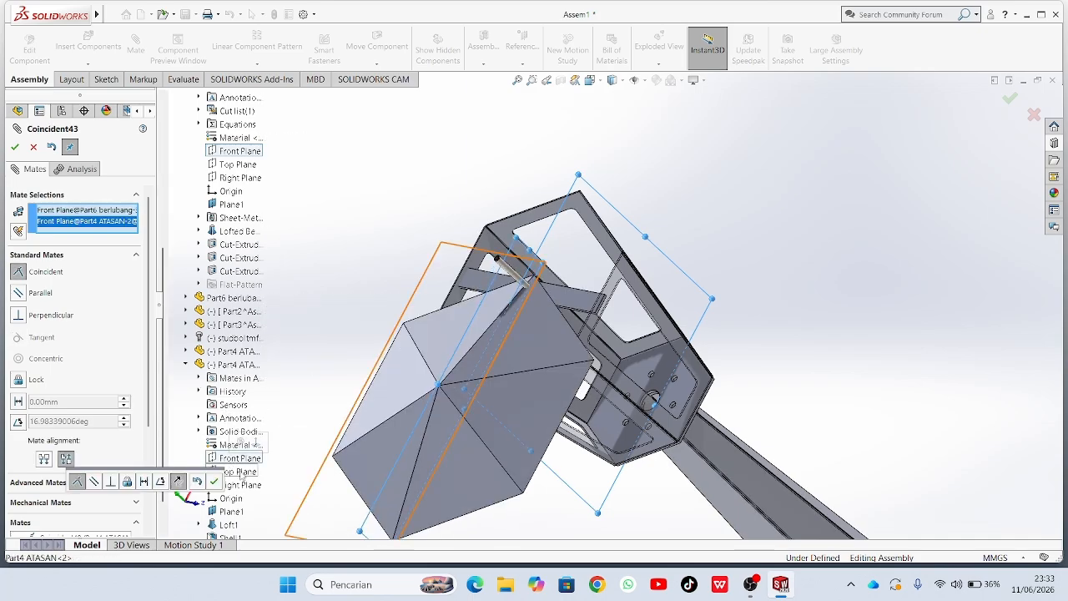
{"action": "left_click", "coordinate": [214, 482]}
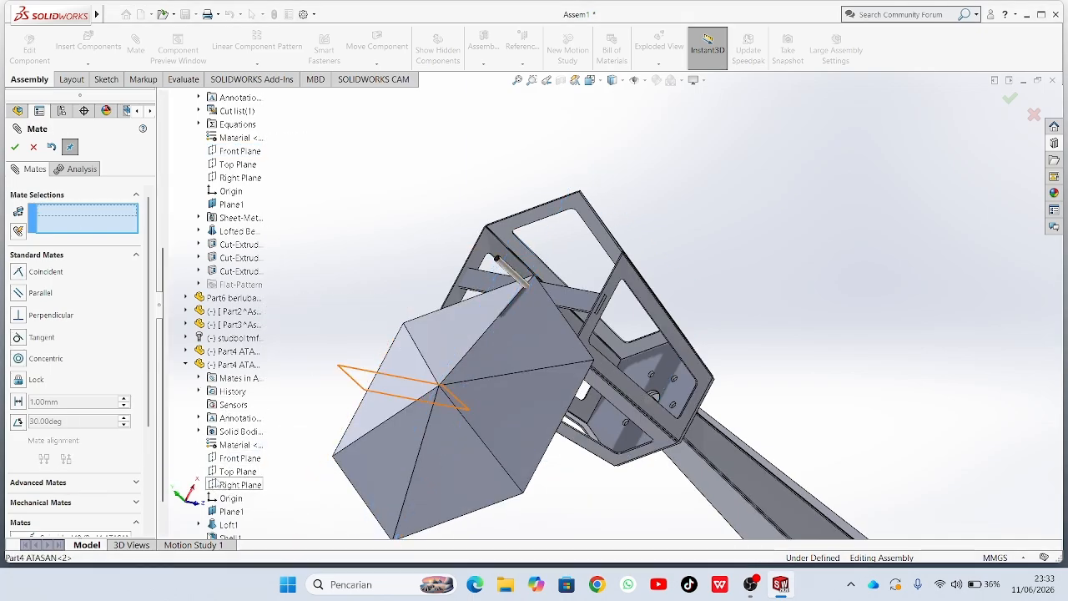
Mate the Right Plane of the second Part4 ATASAN copy coincident with the Right Plane of Part6 berlubang<3> and finish mating.
{"action": "left_click", "coordinate": [222, 484]}
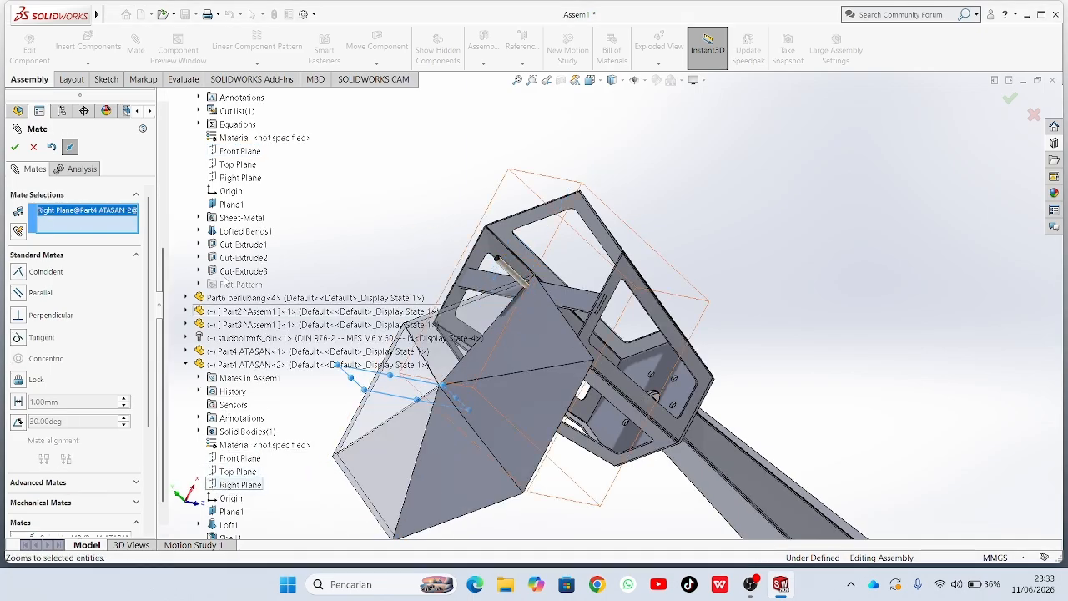
{"action": "left_click", "coordinate": [240, 178]}
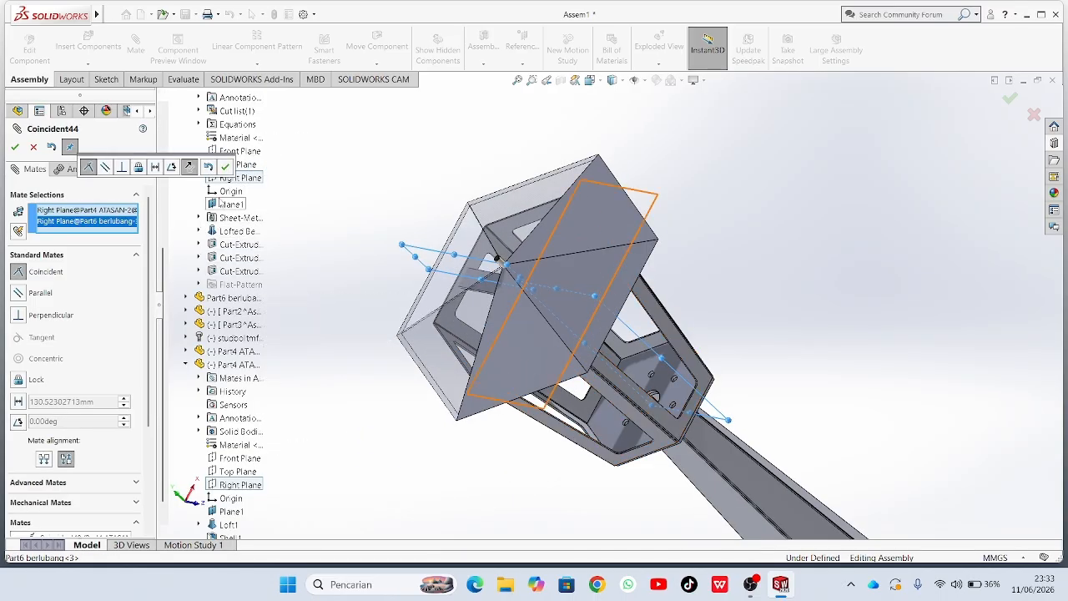
{"action": "left_click", "coordinate": [225, 167]}
{"action": "scroll", "coordinate": [501, 350], "scroll_direction": "up", "scroll_amount": 10}
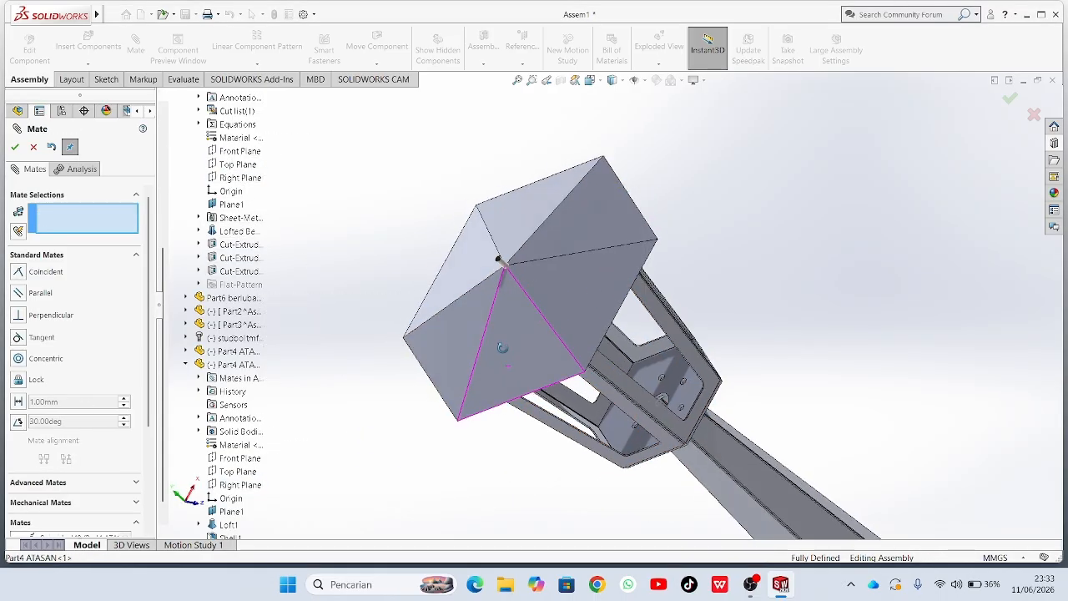
{"action": "mouse_move", "coordinate": [726, 404]}
{"action": "middle_mouse_down"}
{"action": "mouse_move", "coordinate": [742, 332]}
{"action": "mouse_move", "coordinate": [808, 264]}
{"action": "mouse_move", "coordinate": [845, 312]}
{"action": "mouse_move", "coordinate": [712, 453]}
{"action": "mouse_move", "coordinate": [742, 381]}
{"action": "mouse_move", "coordinate": [761, 398]}
{"action": "mouse_move", "coordinate": [738, 407]}
{"action": "middle_mouse_up"}
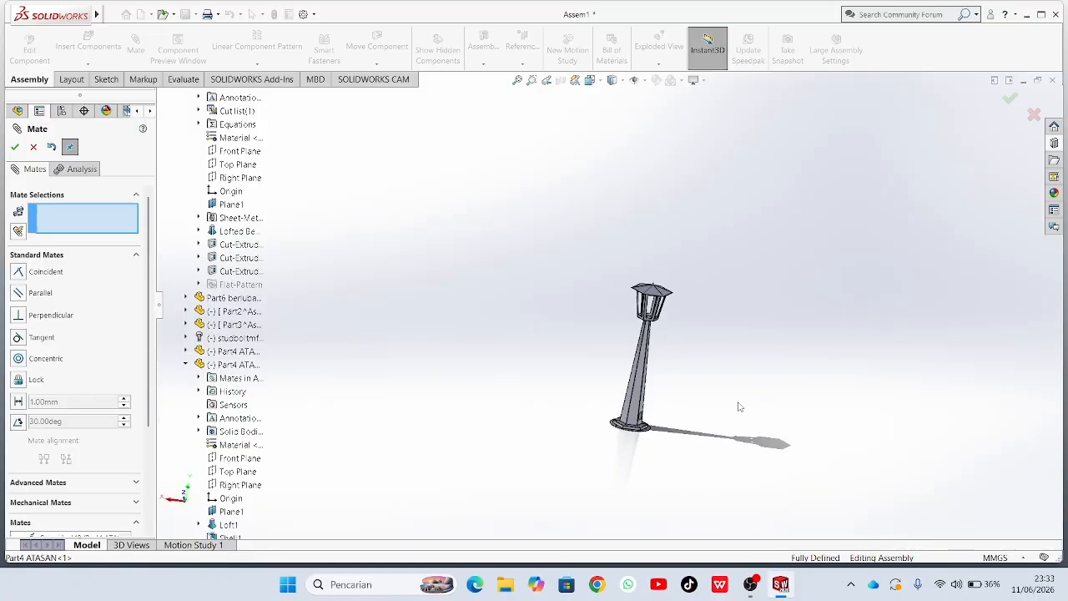
{"action": "left_click", "coordinate": [15, 147]}
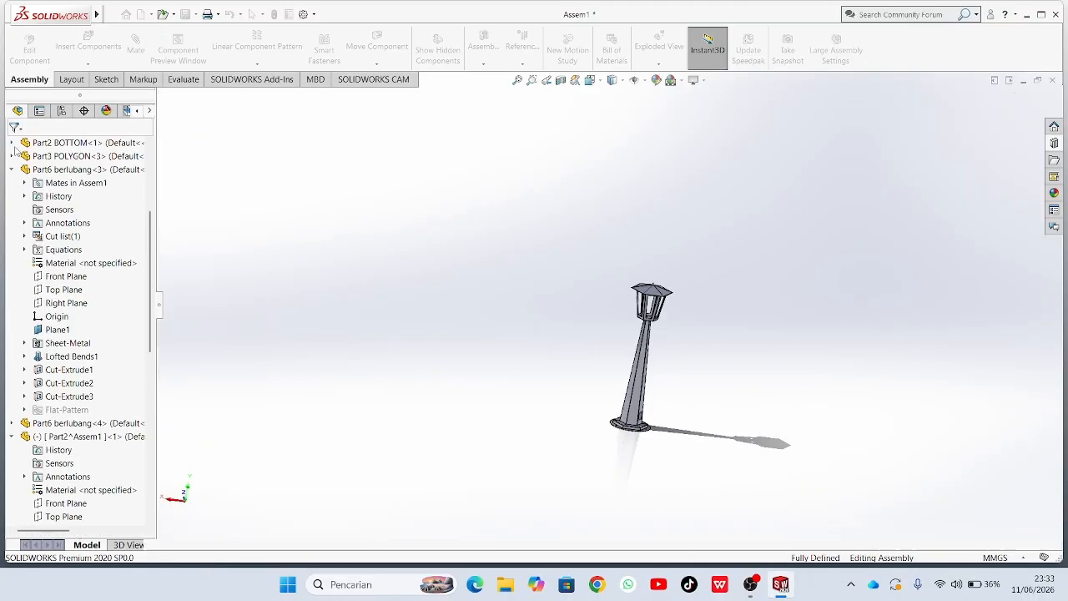
Examine the complete garden light assembly from several sides, checking how the roof sits on the lantern frame, pole and base.
{"action": "scroll", "coordinate": [639, 413], "scroll_direction": "down", "scroll_amount": 3}
{"action": "scroll", "coordinate": [755, 346], "scroll_direction": "down", "scroll_amount": 2}
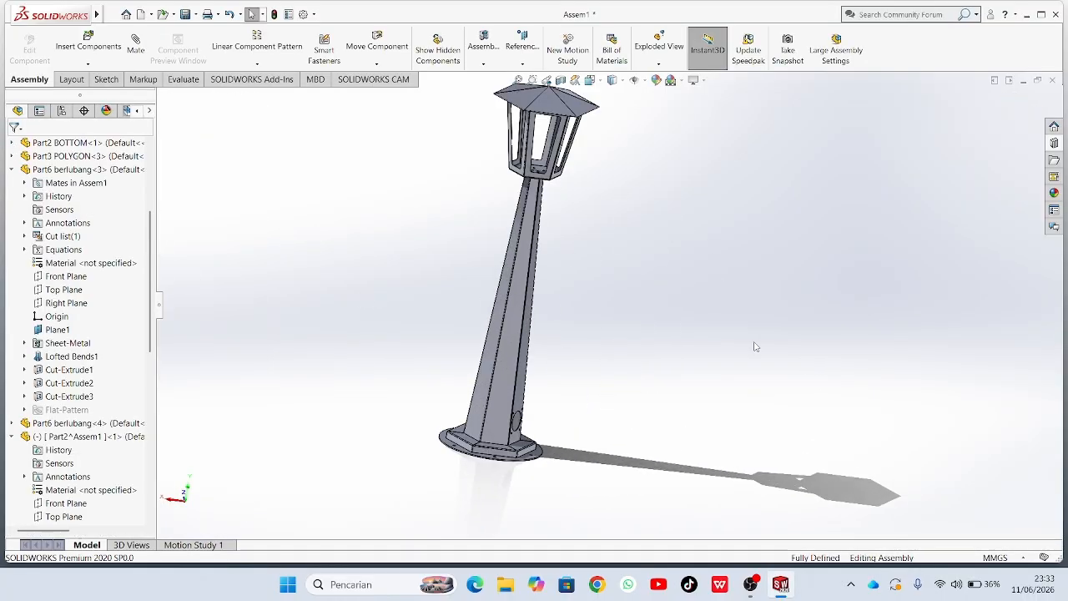
{"action": "scroll", "coordinate": [713, 336], "scroll_direction": "up", "scroll_amount": 3}
{"action": "middle_click_drag", "start_coordinate": [714, 336], "coordinate": [618, 357]}
{"action": "scroll", "coordinate": [608, 321], "scroll_direction": "down", "scroll_amount": 4}
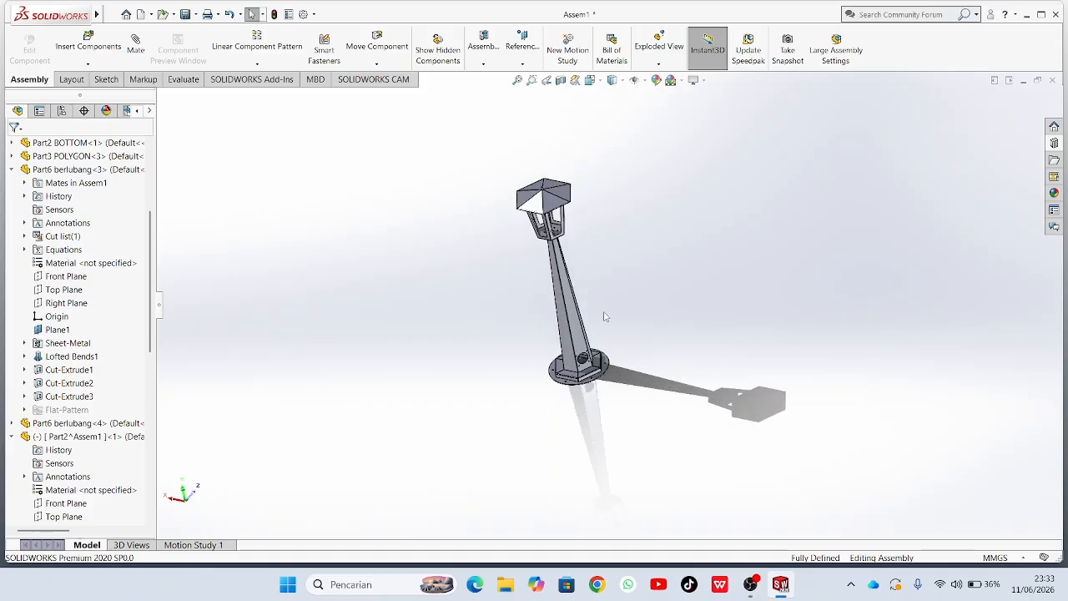
{"action": "middle_click_drag", "start_coordinate": [591, 290], "coordinate": [412, 453]}
{"action": "middle_click_drag", "start_coordinate": [670, 331], "coordinate": [683, 390]}
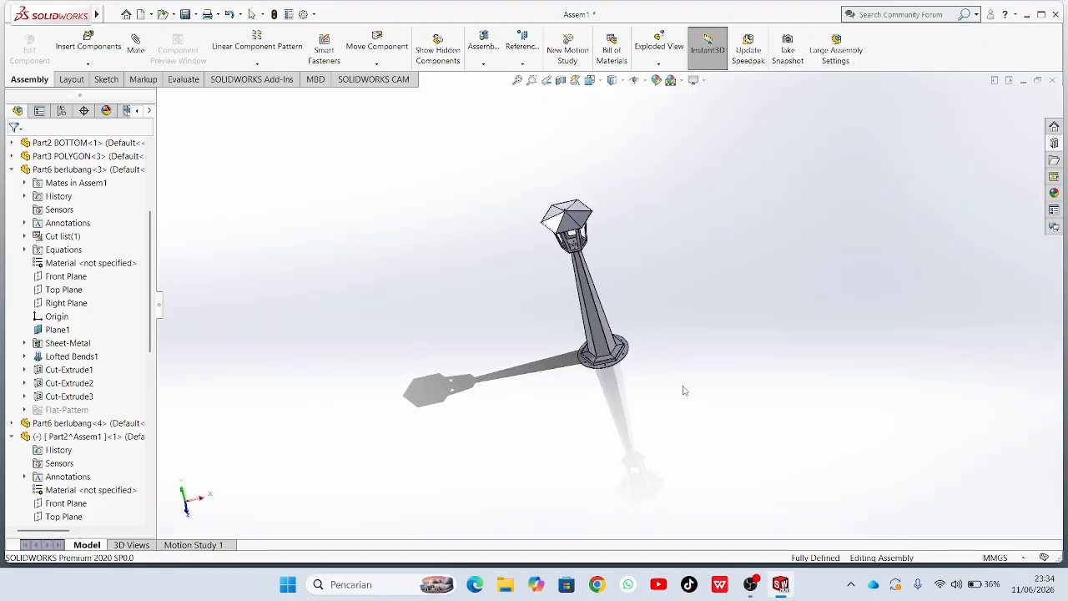
{"action": "scroll", "coordinate": [680, 361], "scroll_direction": "down", "scroll_amount": 5}
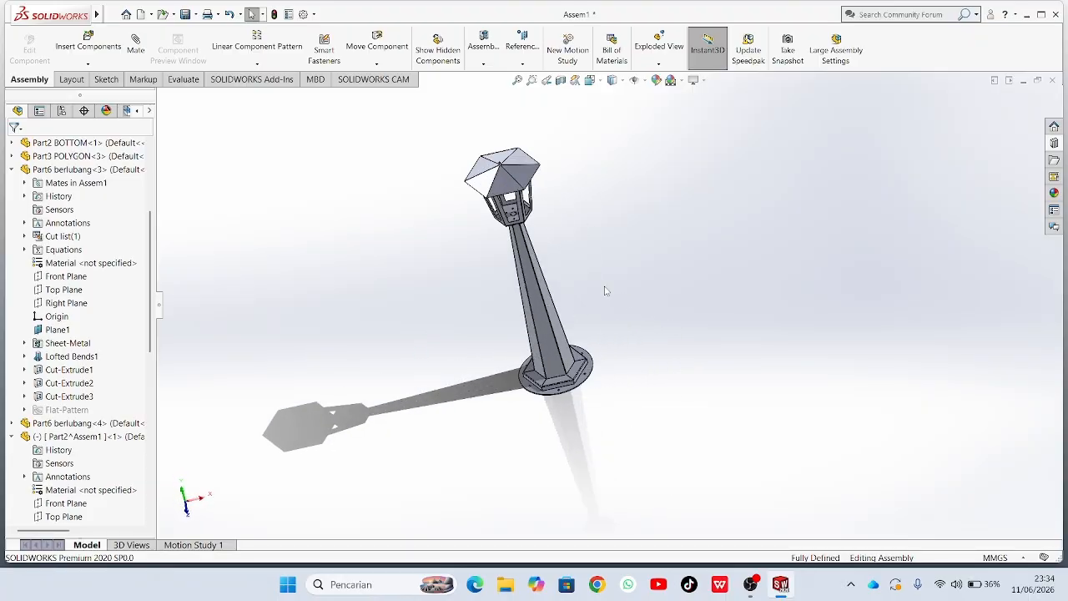
{"action": "scroll", "coordinate": [590, 267], "scroll_direction": "down", "scroll_amount": 3}
{"action": "scroll", "coordinate": [590, 267], "scroll_direction": "up", "scroll_amount": 2}
{"action": "scroll", "coordinate": [558, 286], "scroll_direction": "up", "scroll_amount": 1}
{"action": "middle_click_drag", "start_coordinate": [557, 285], "coordinate": [595, 290]}
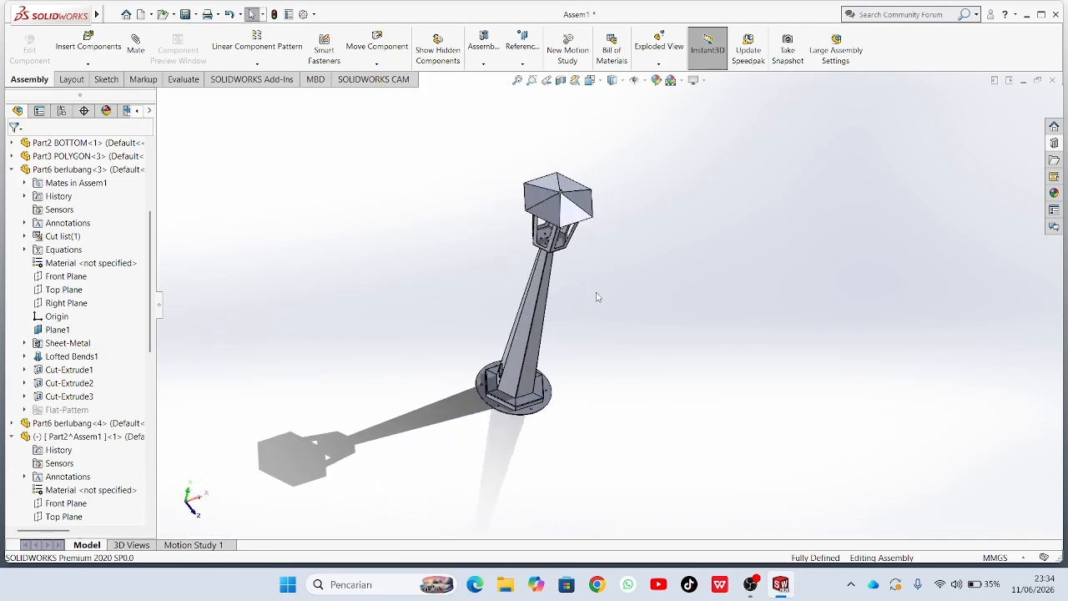